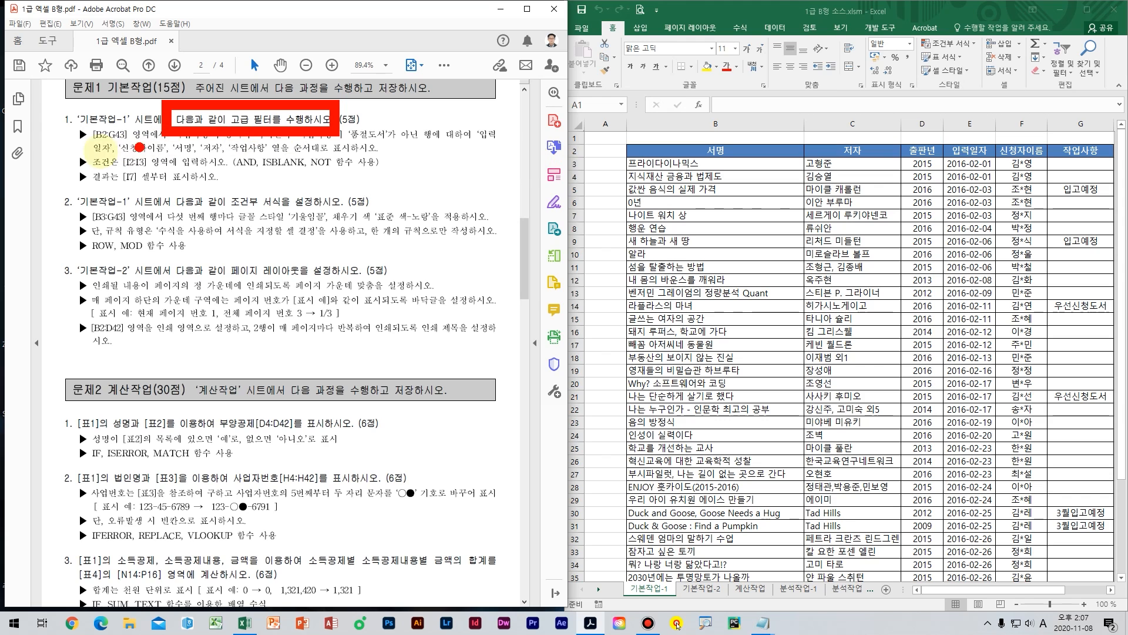
Step: Examine the book list range B2:G43 against the advanced filter instructions for sheet 기본작업-1
{"action": "mouse_move", "coordinate": [88, 146]}
{"action": "left_mouse_down"}
{"action": "mouse_move", "coordinate": [136, 139]}
{"action": "mouse_move", "coordinate": [79, 121]}
{"action": "left_mouse_up"}
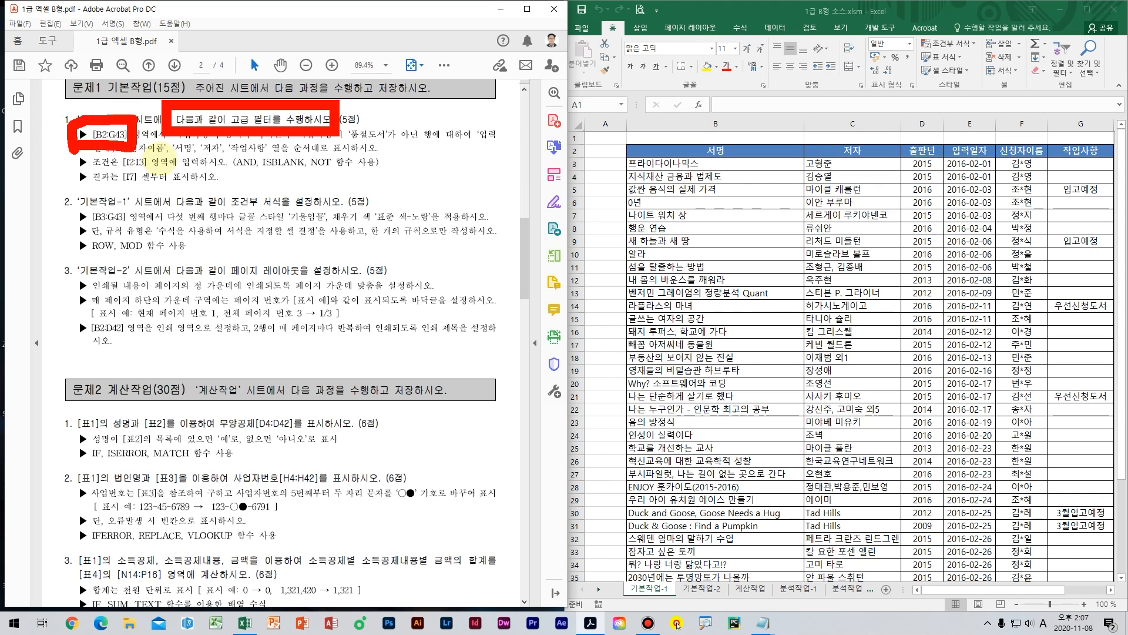
{"action": "key", "text": "Escape"}
{"action": "left_click_drag", "start_coordinate": [705, 154], "coordinate": [871, 558]}
{"action": "scroll", "coordinate": [1024, 587], "scroll_direction": "down", "scroll_amount": 2, "text": "ctrl"}
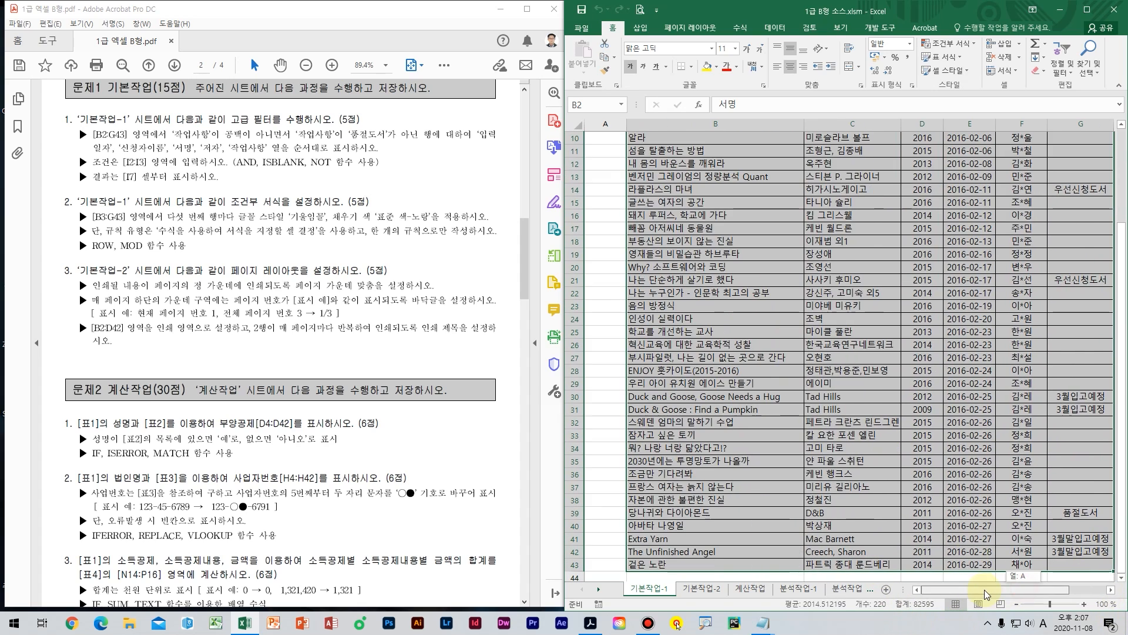
{"action": "scroll", "coordinate": [985, 590], "scroll_direction": "up", "scroll_amount": 5}
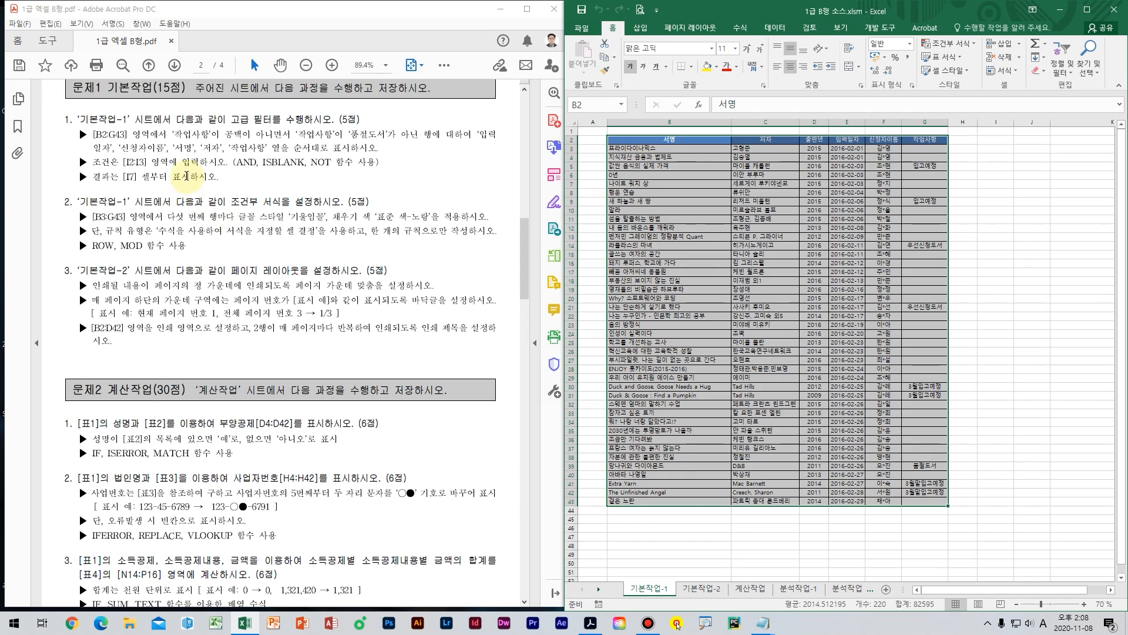
{"action": "left_click_drag", "start_coordinate": [194, 175], "coordinate": [82, 134]}
{"action": "left_click", "coordinate": [215, 195]}
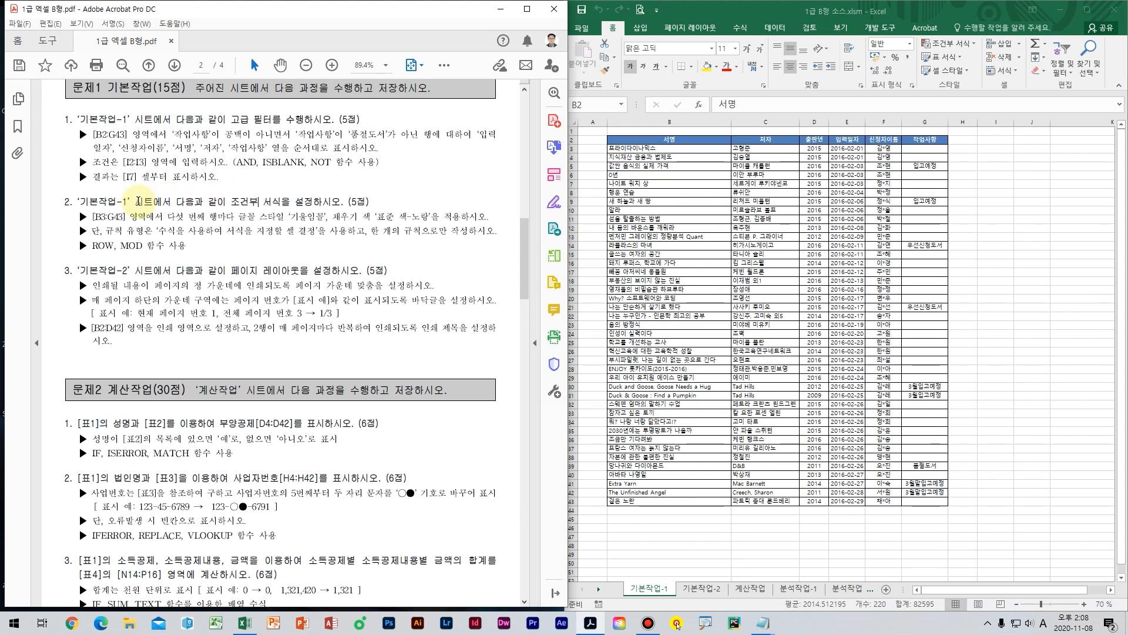
Step: Select cell I2 and review the book list's column headings from 서명 to 작업사항
{"action": "left_click", "coordinate": [997, 141]}
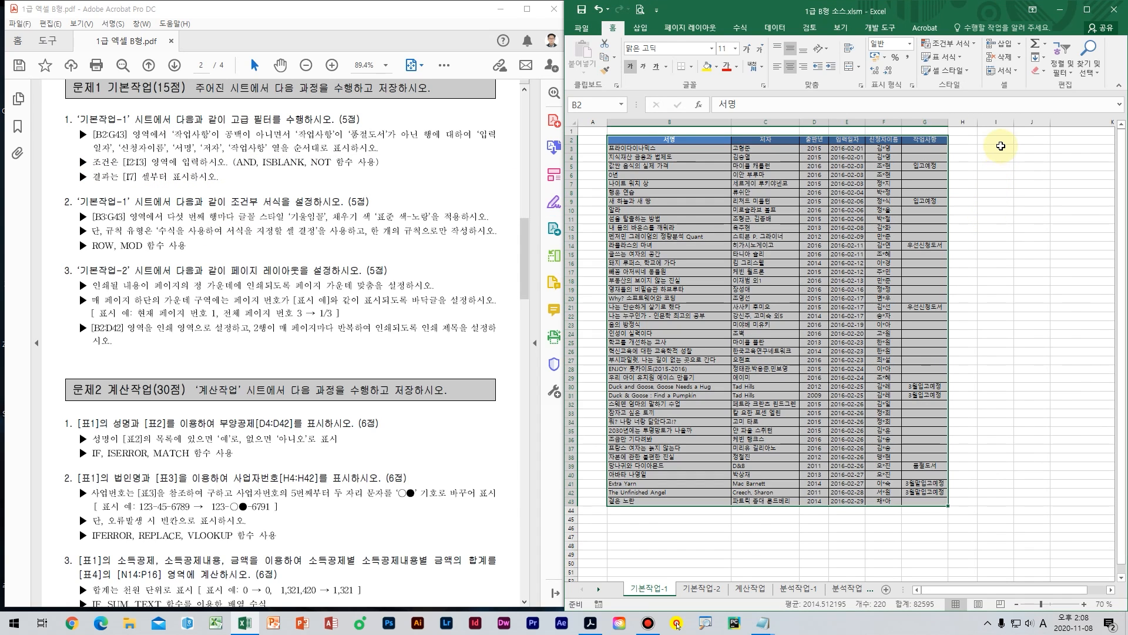
{"action": "scroll", "coordinate": [985, 207], "scroll_direction": "up", "scroll_amount": 3, "text": "ctrl"}
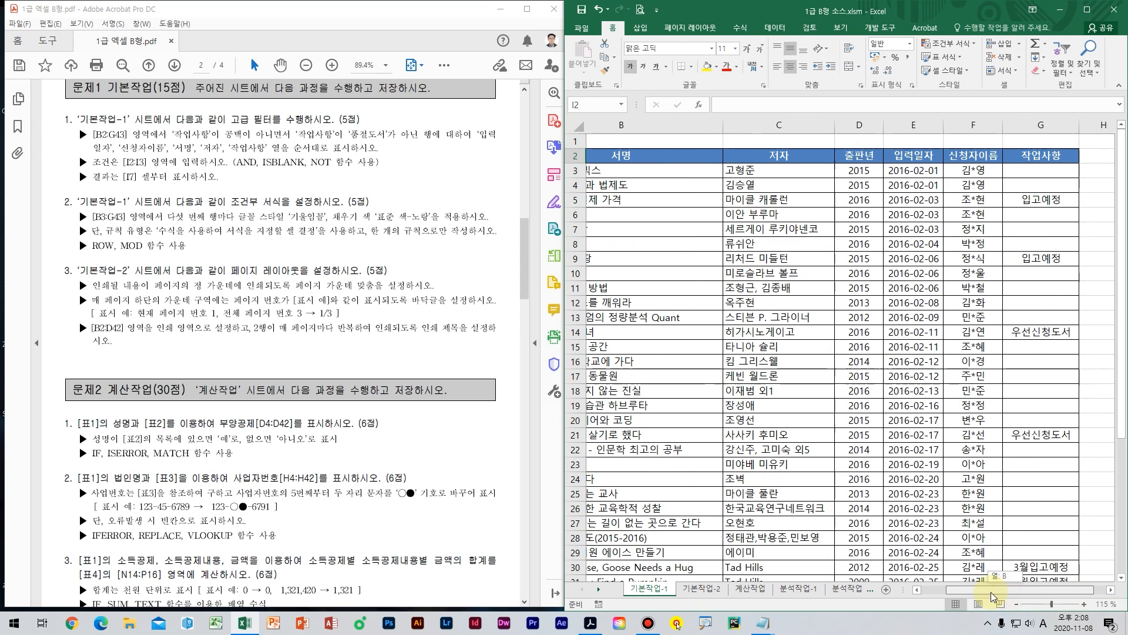
{"action": "scroll", "coordinate": [990, 591], "scroll_direction": "left", "scroll_amount": 5}
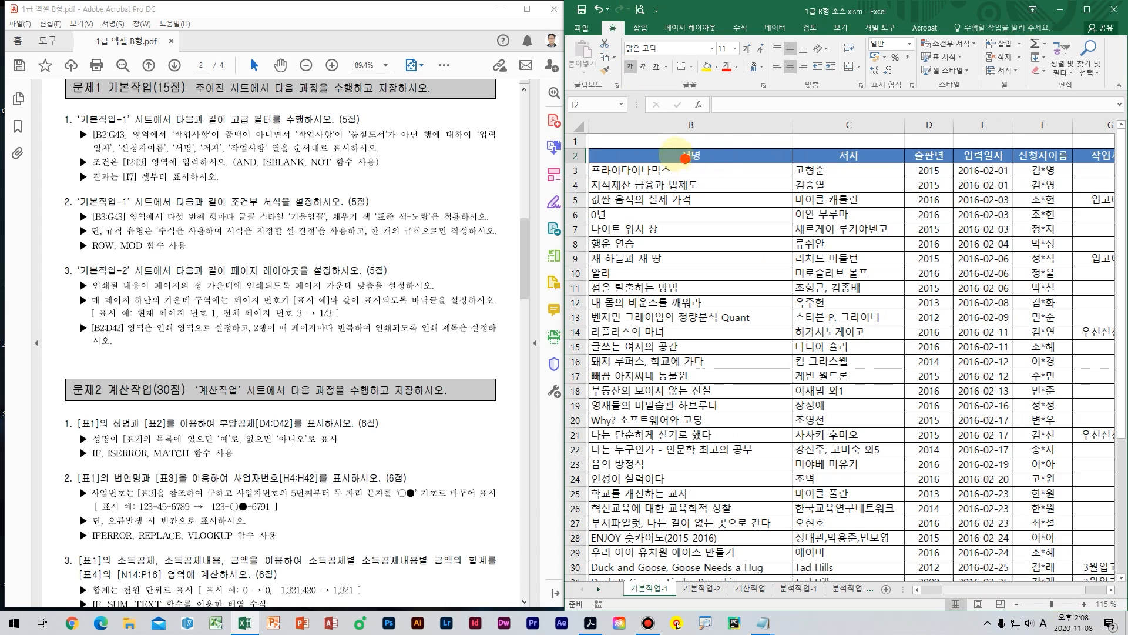
{"action": "left_click_drag", "start_coordinate": [657, 136], "coordinate": [718, 176]}
{"action": "left_click_drag", "start_coordinate": [803, 131], "coordinate": [863, 175]}
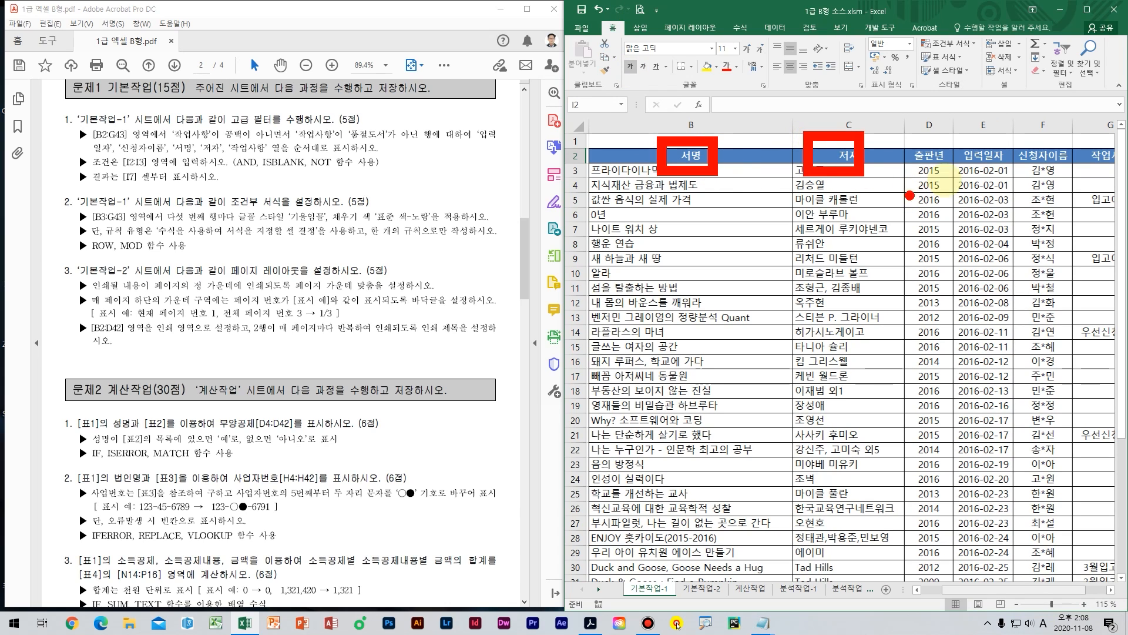
{"action": "left_click_drag", "start_coordinate": [901, 138], "coordinate": [942, 174]}
{"action": "left_click_drag", "start_coordinate": [945, 132], "coordinate": [997, 177]}
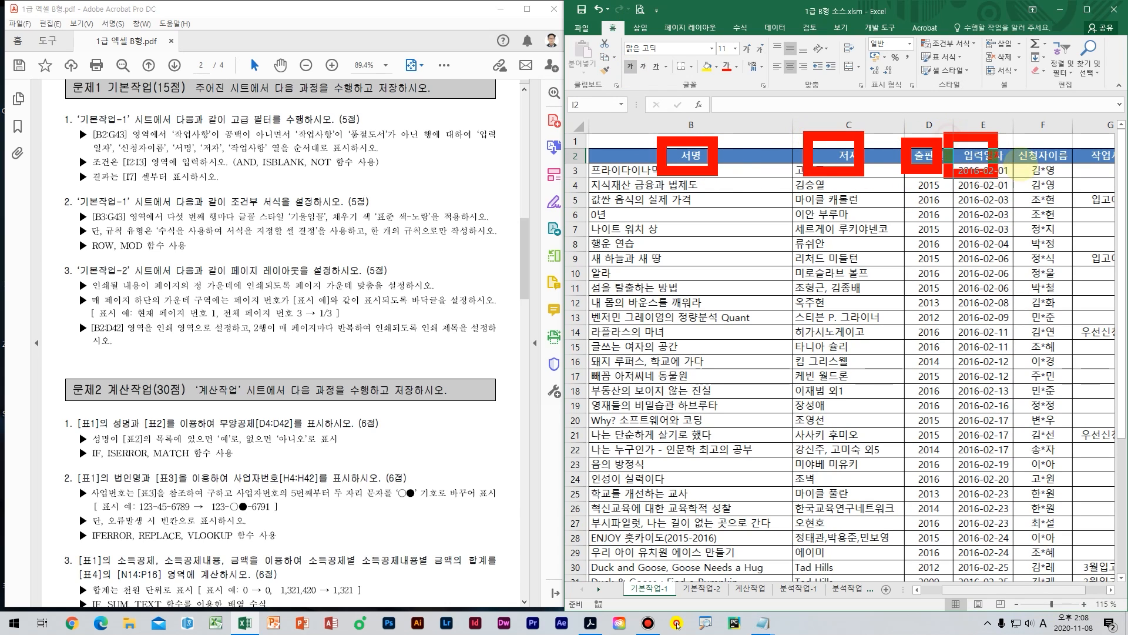
{"action": "left_click_drag", "start_coordinate": [1014, 135], "coordinate": [1062, 174]}
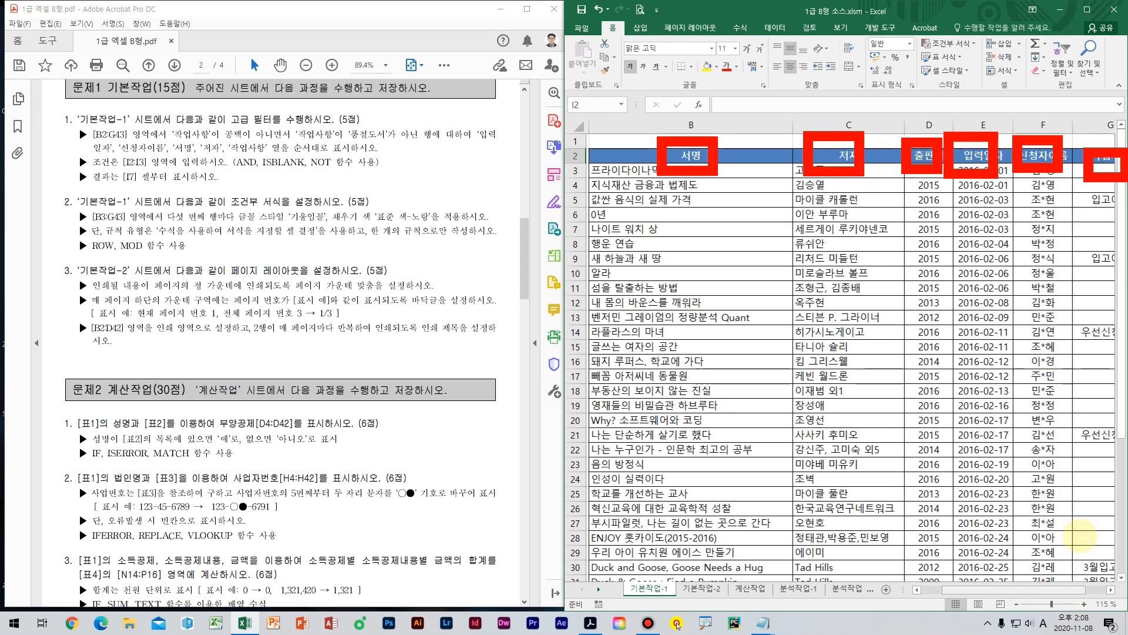
{"action": "key", "text": "Escape"}
{"action": "left_click_drag", "start_coordinate": [1046, 588], "coordinate": [1053, 587]}
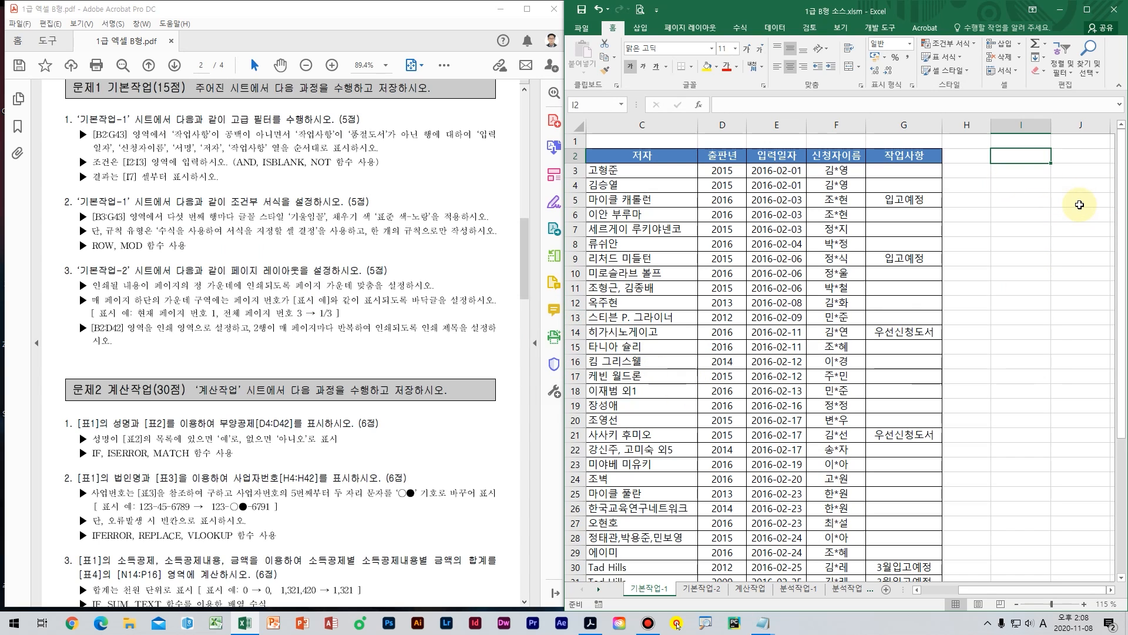
{"action": "key", "text": "Hangul"}
{"action": "type", "text": "조건"}
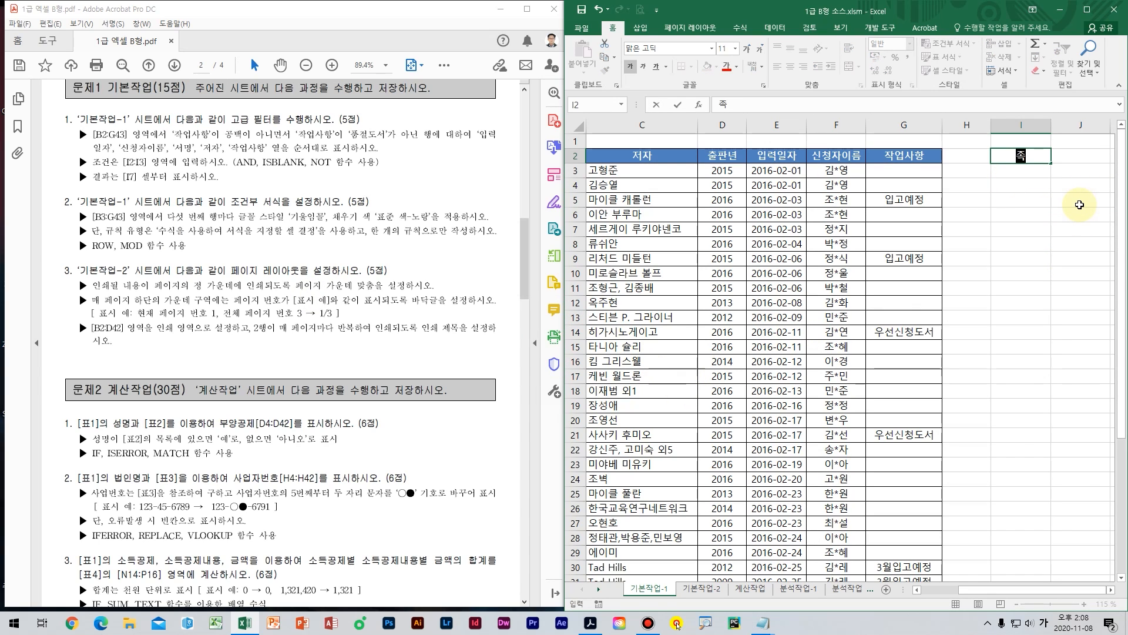
{"action": "key", "text": "Return"}
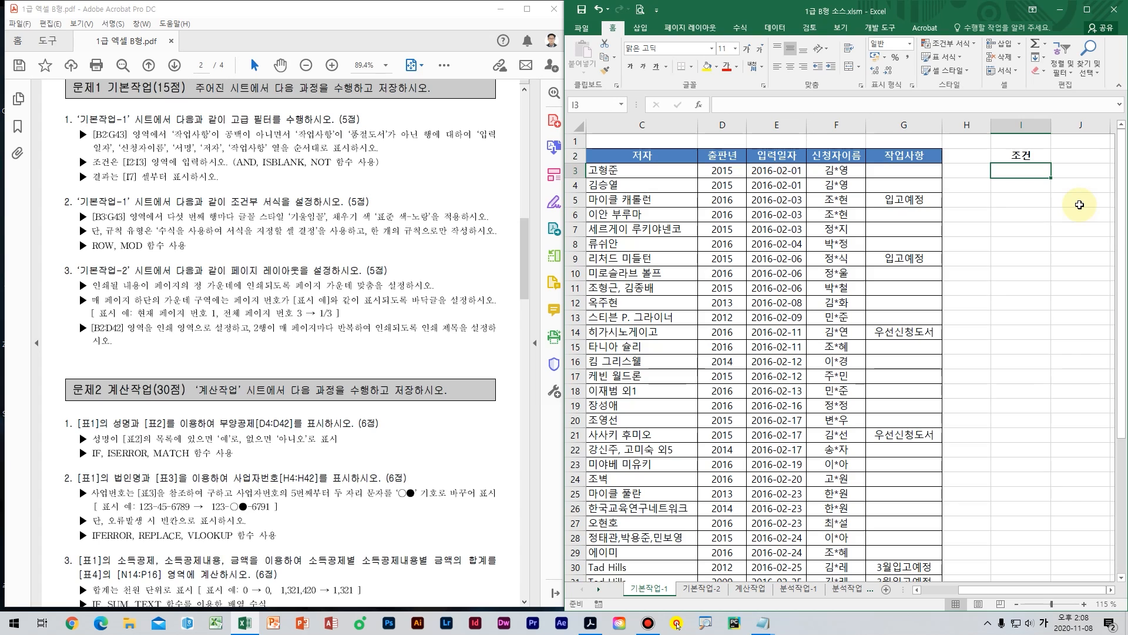
{"action": "key", "text": "Up"}
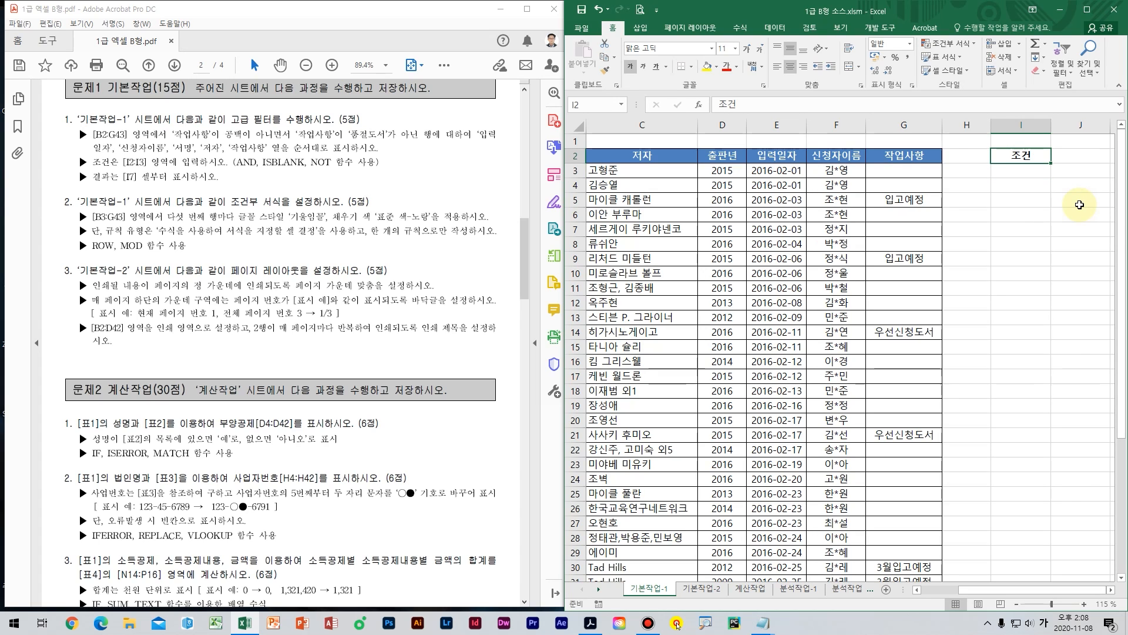
{"action": "key", "text": "Delete"}
{"action": "key", "text": "Down"}
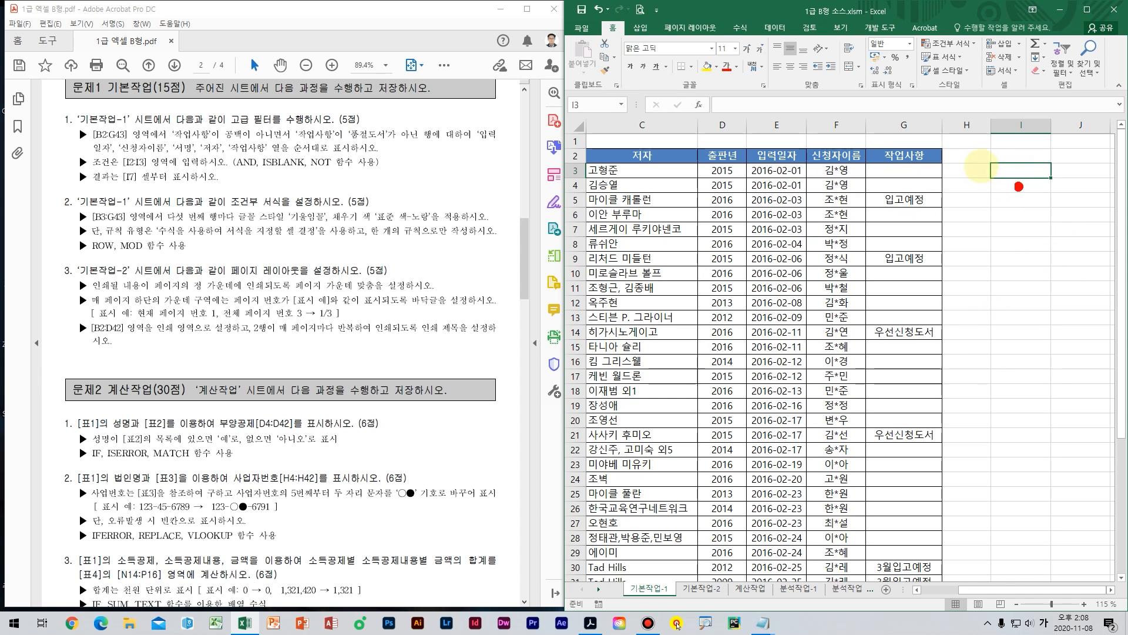
Step: Enter 조건 in cell I2 as the heading of the filter criteria range I2:I3
{"action": "left_click_drag", "start_coordinate": [994, 156], "coordinate": [1053, 183]}
{"action": "left_click", "coordinate": [866, 284]}
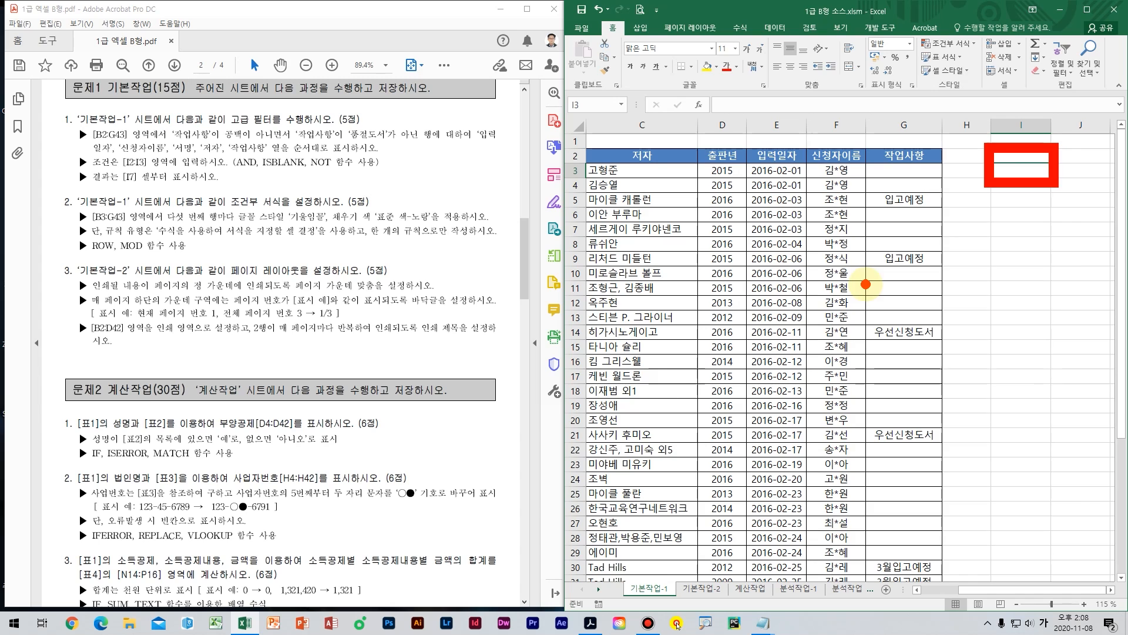
{"action": "key", "text": "Escape"}
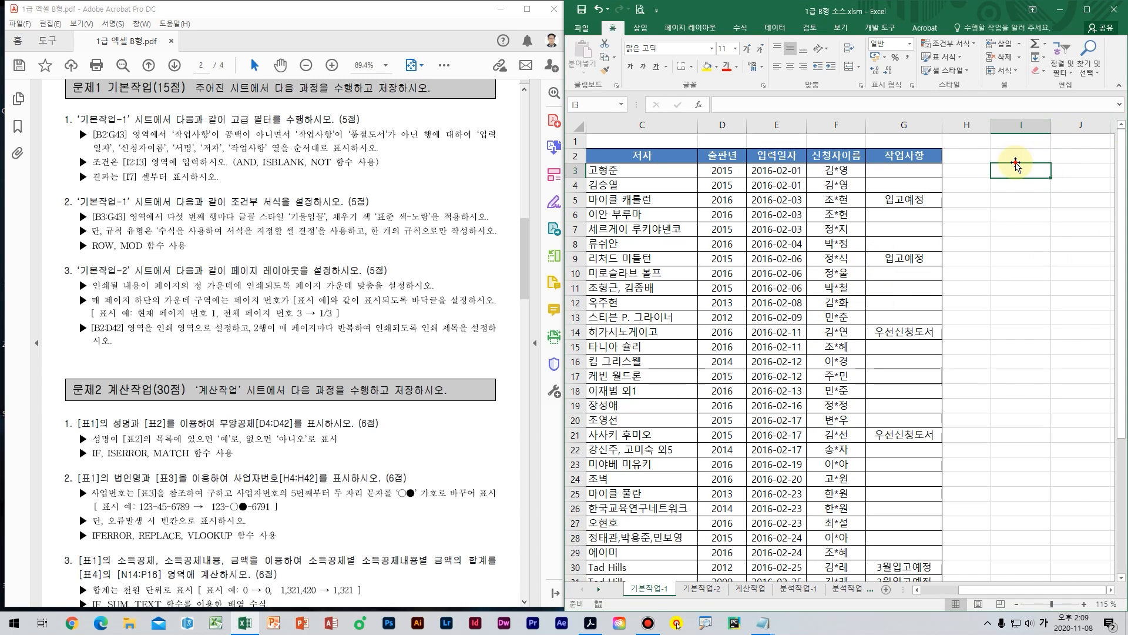
{"action": "left_click", "coordinate": [1022, 159]}
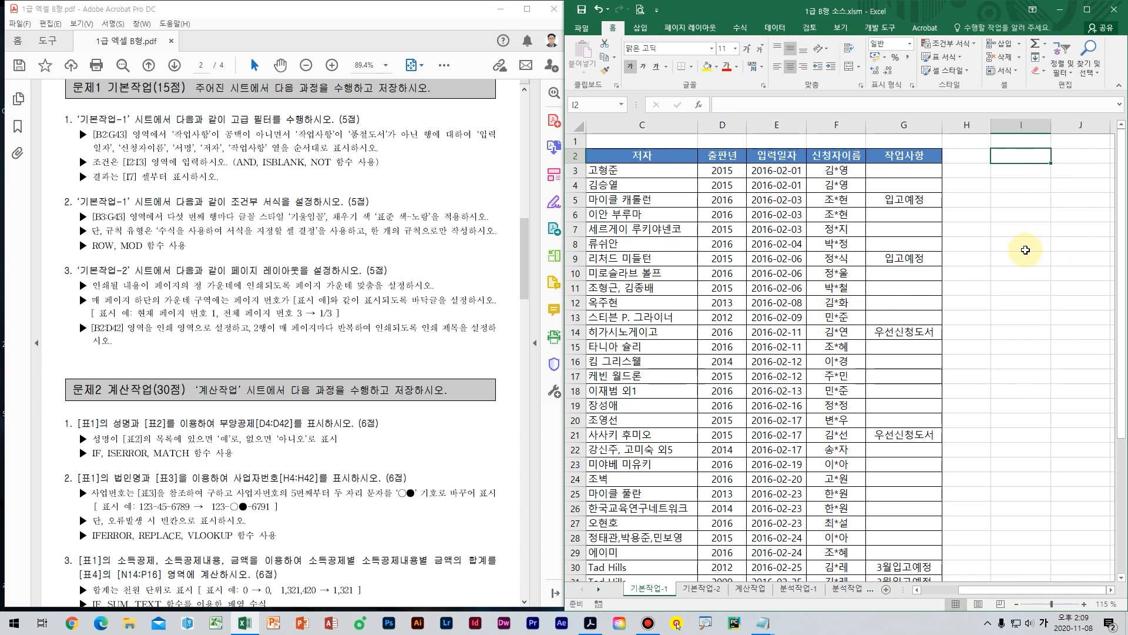
{"action": "type", "text": "조거"}
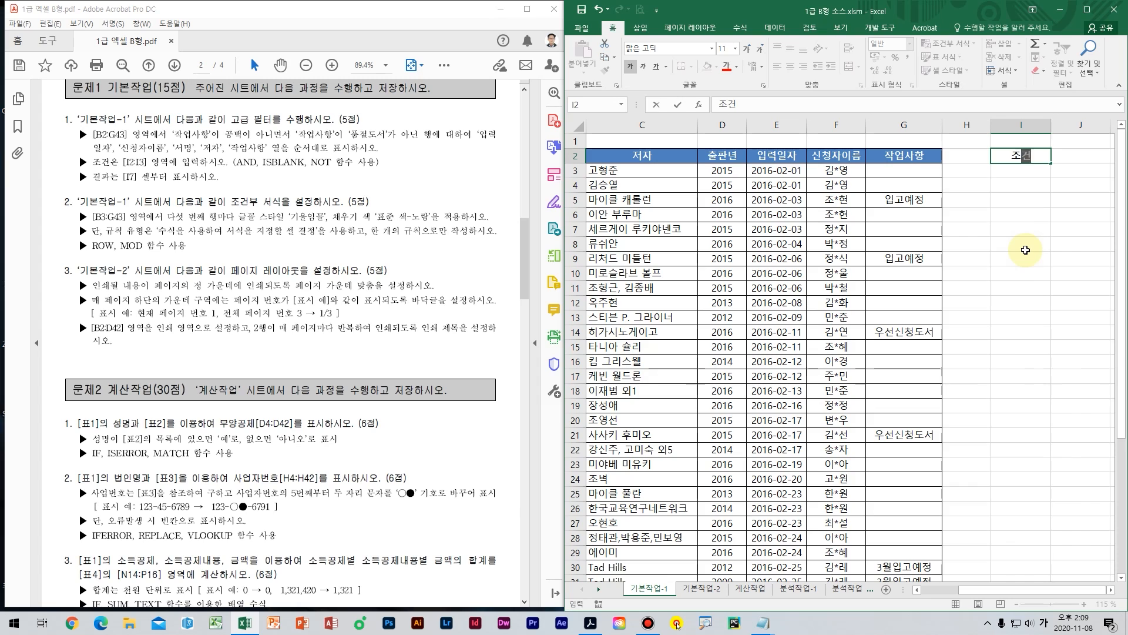
{"action": "key", "text": "Return"}
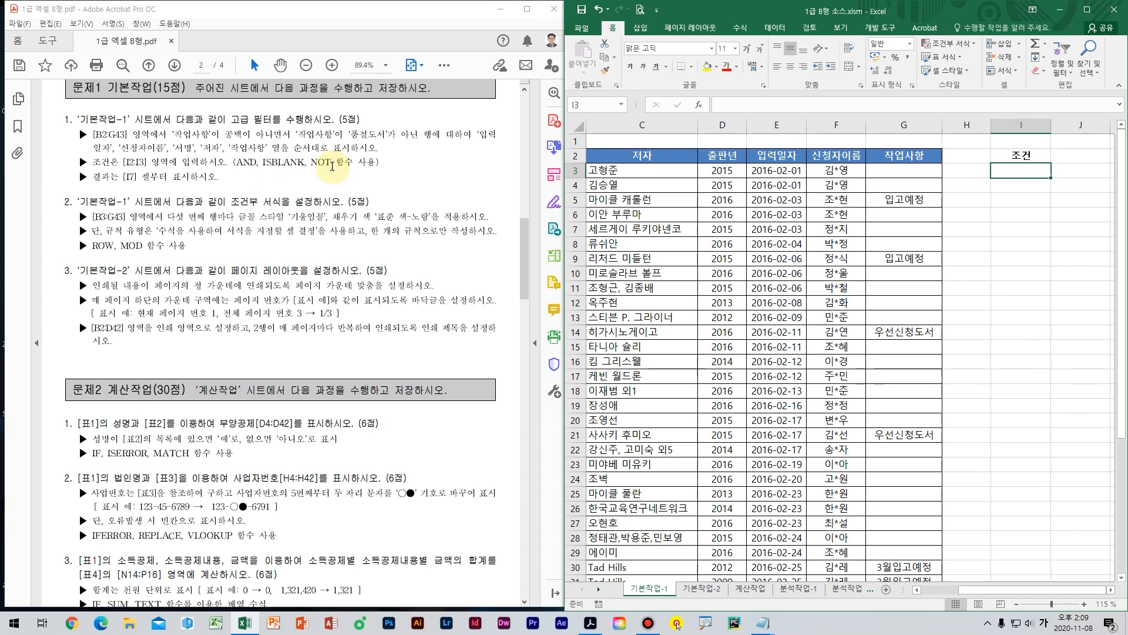
Step: Begin the criteria formula in I3 as =AND(NOT(ISBLANK($G3)), to require a non-blank 작업사항 value
{"action": "type", "text": "=ㅇ"}
{"action": "key", "text": "Hangul"}
{"action": "type", "text": "AND("}
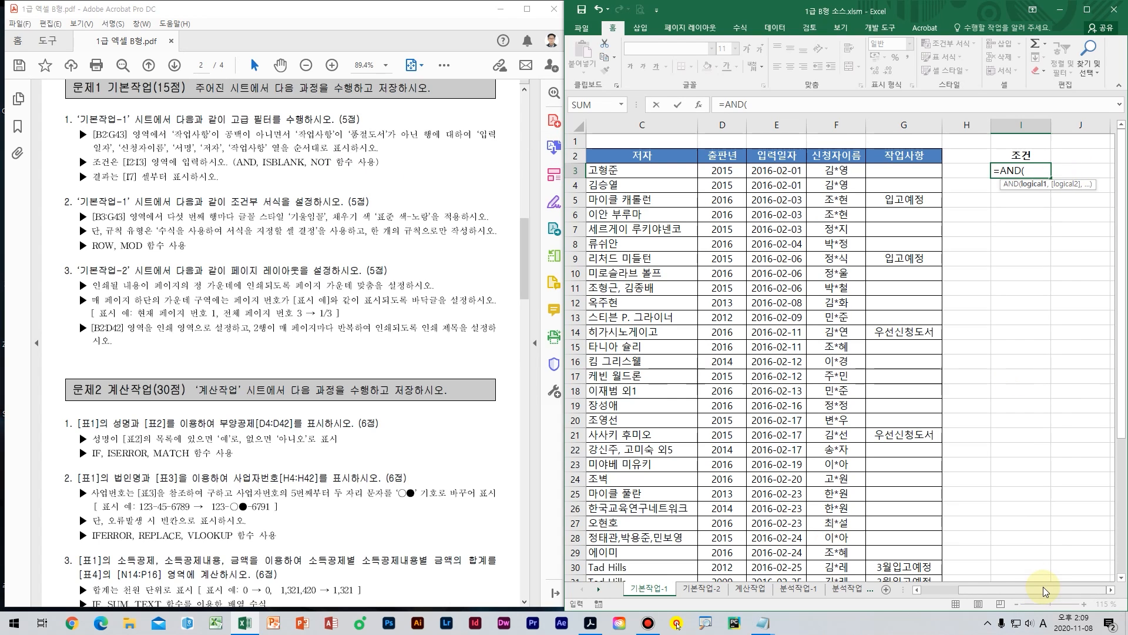
{"action": "type", "text": "not"}
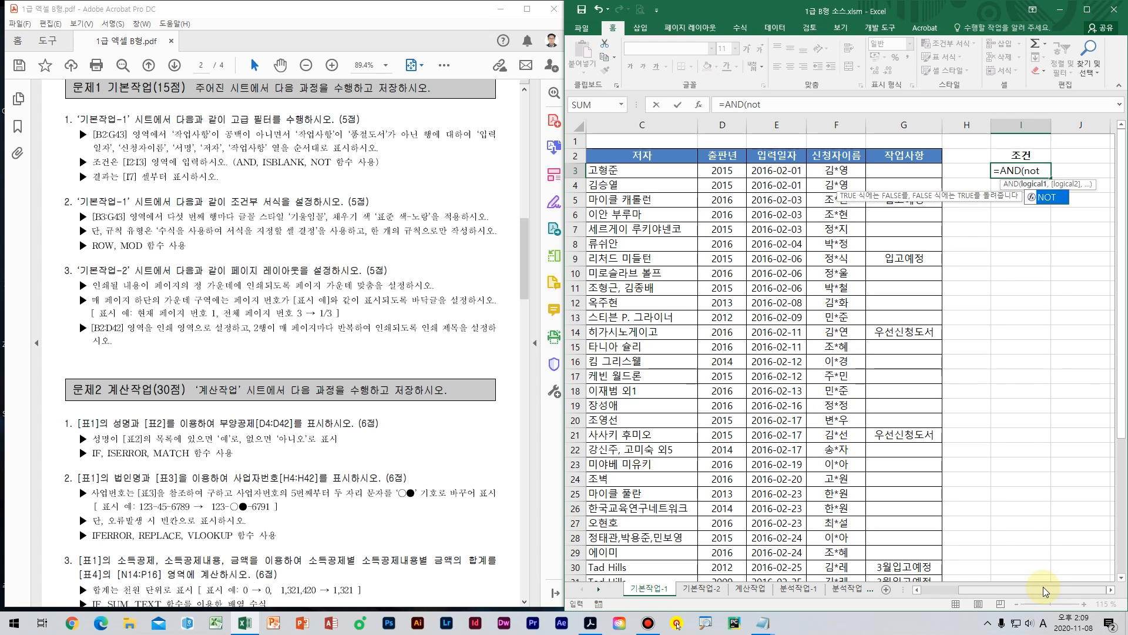
{"action": "key", "text": "Tab"}
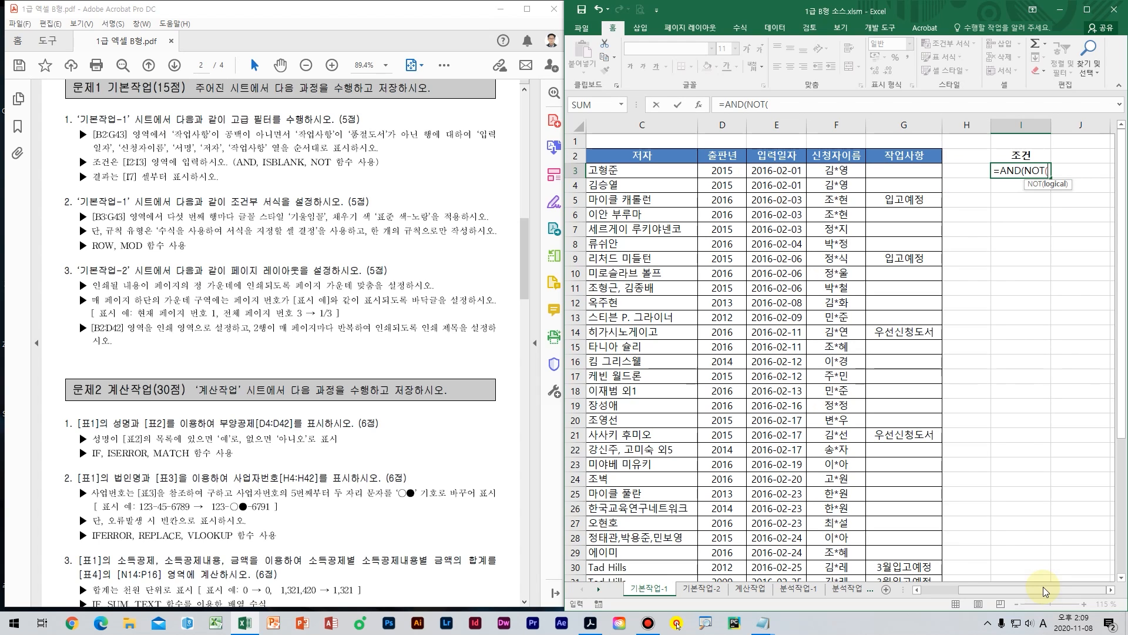
{"action": "type", "text": "isbl"}
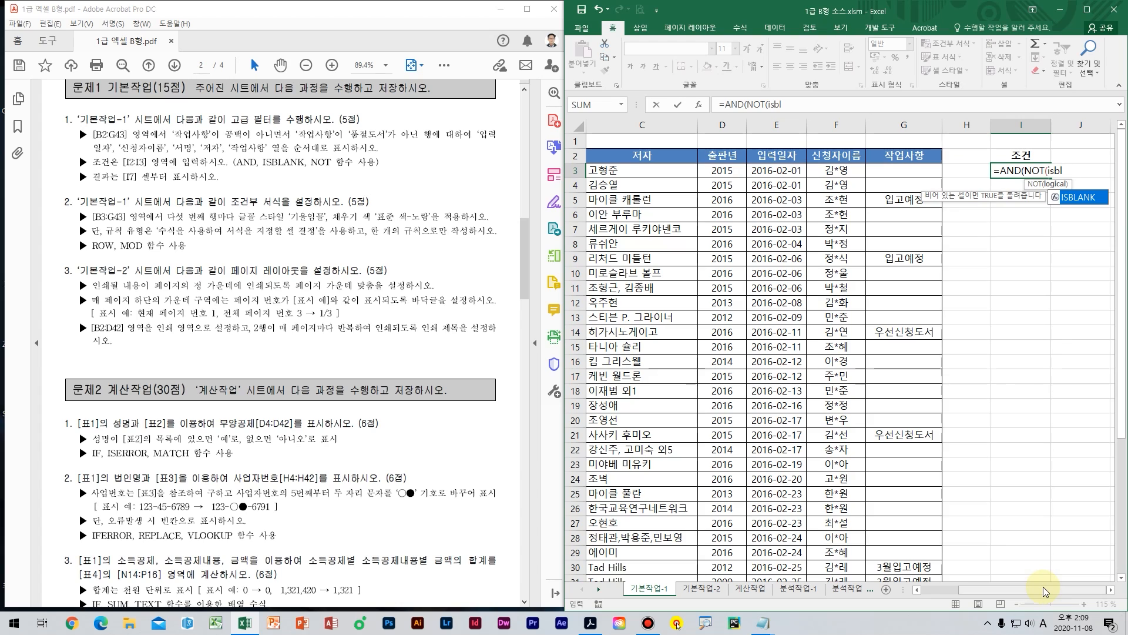
{"action": "key", "text": "Tab"}
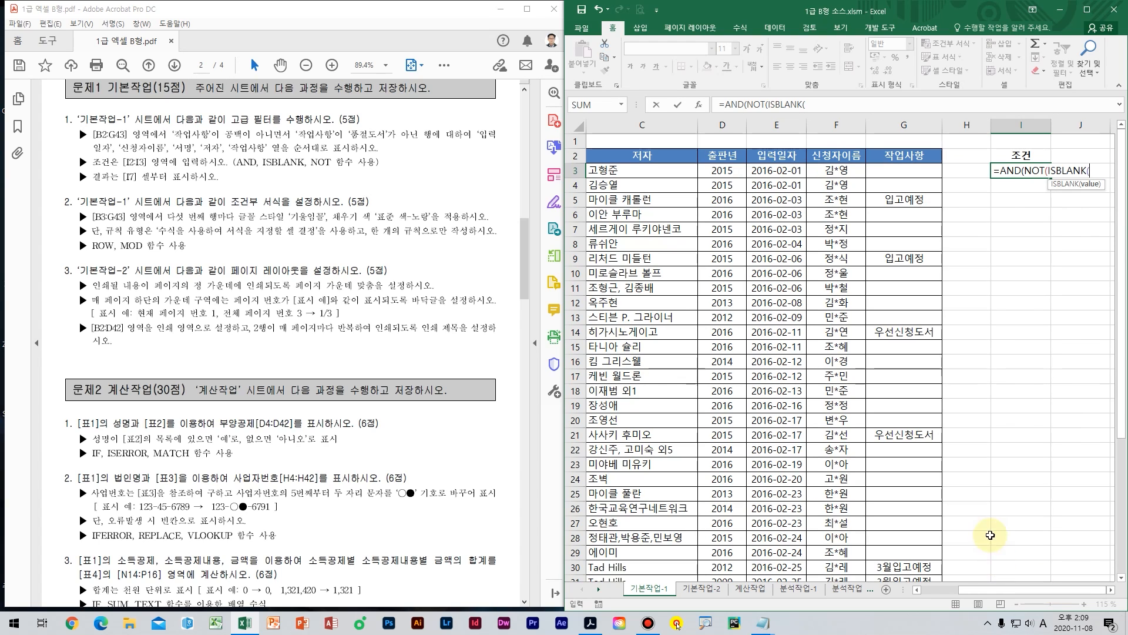
{"action": "left_click", "coordinate": [926, 174]}
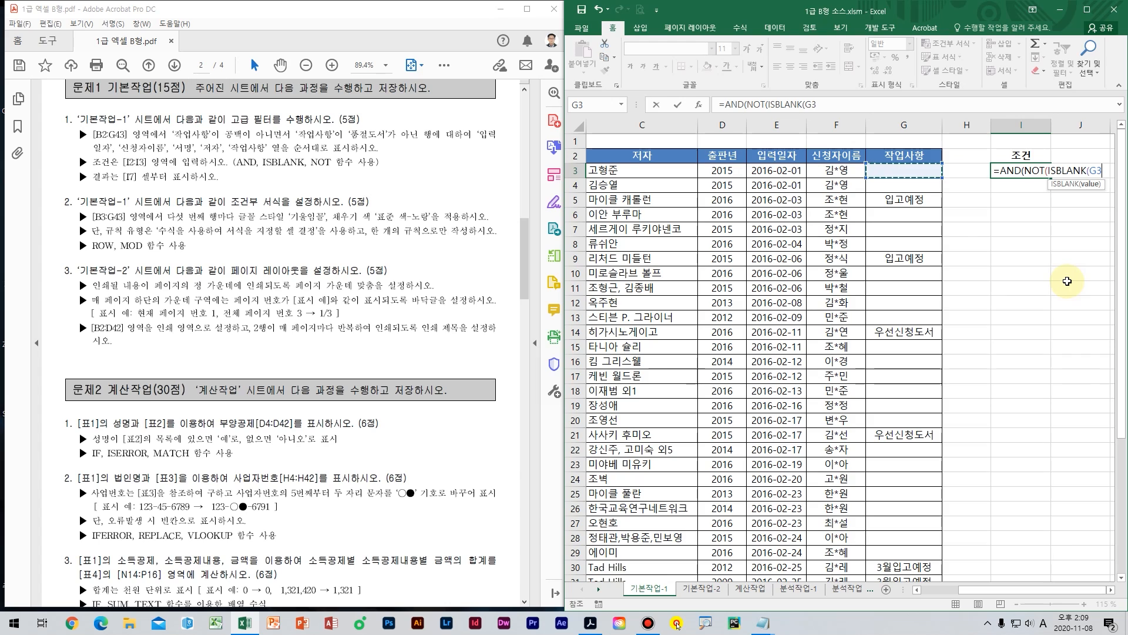
{"action": "key", "text": "F4"}
{"action": "key", "text": "F4"}
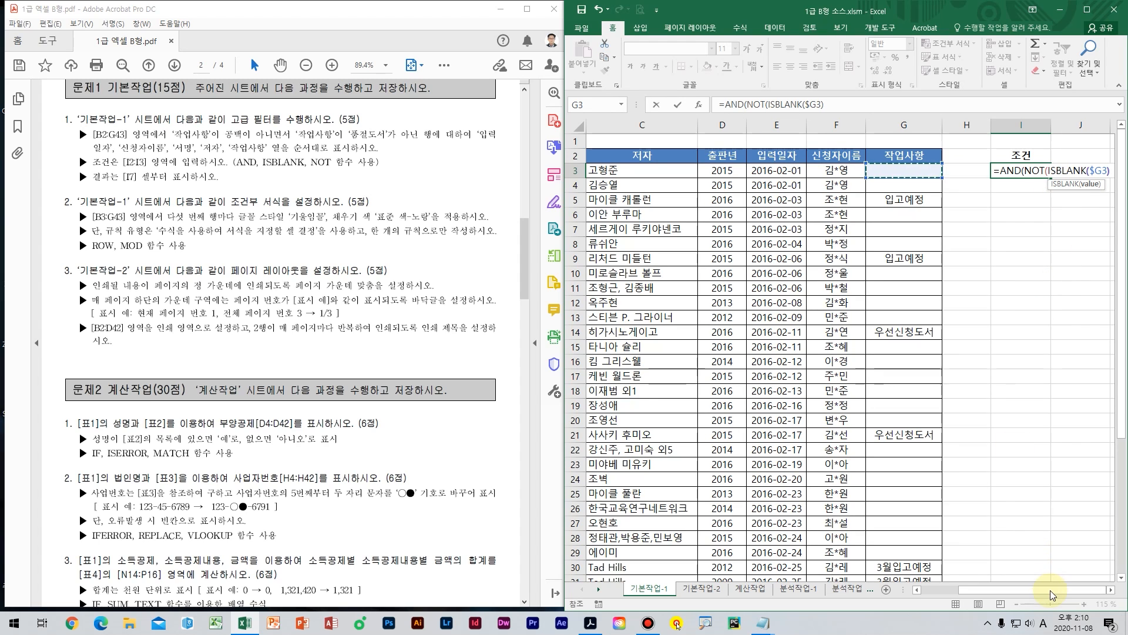
{"action": "type", "text": ")"}
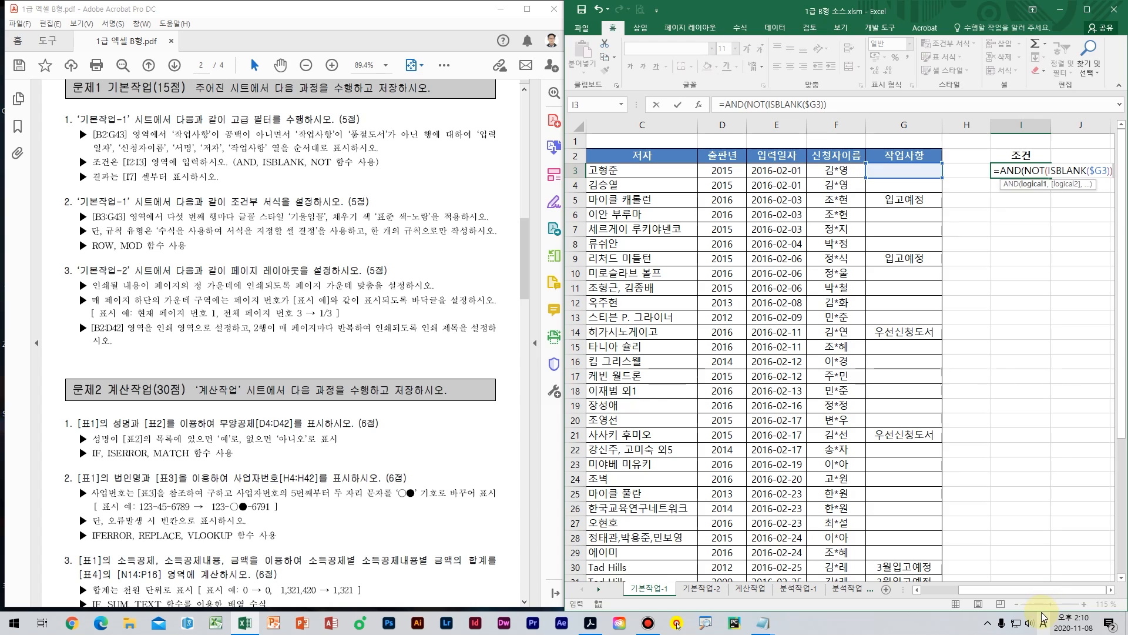
{"action": "type", "text": "),"}
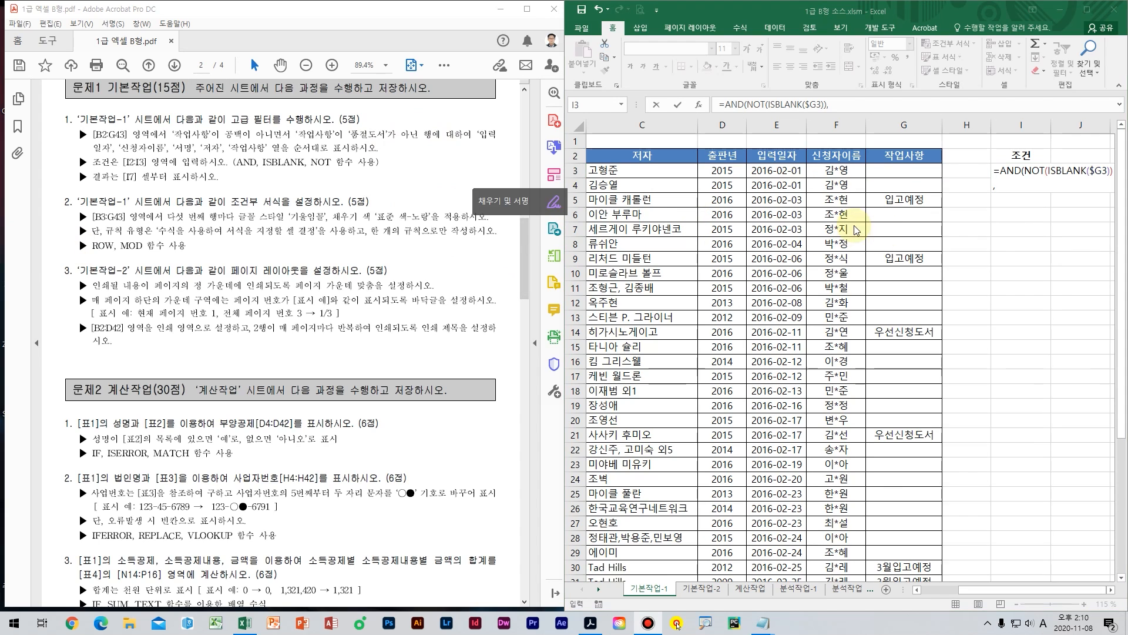
Step: Complete the I3 formula with the second condition $G3<>"품절도서" and enter it, keeping I3 selected
{"action": "left_click", "coordinate": [1021, 188]}
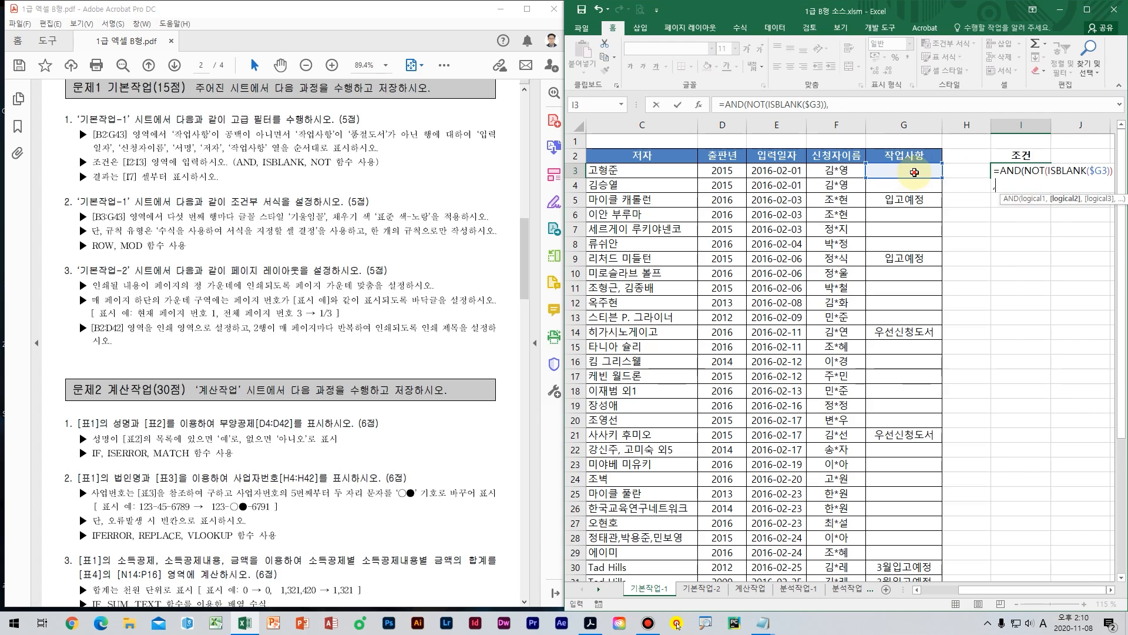
{"action": "left_click", "coordinate": [914, 172]}
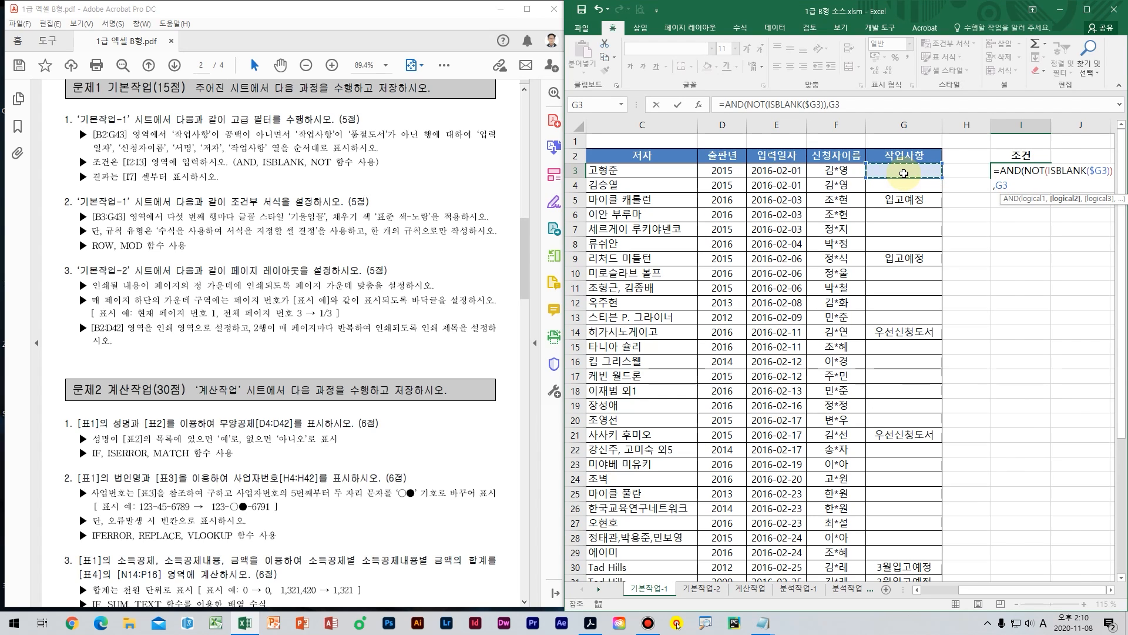
{"action": "key", "text": "F4"}
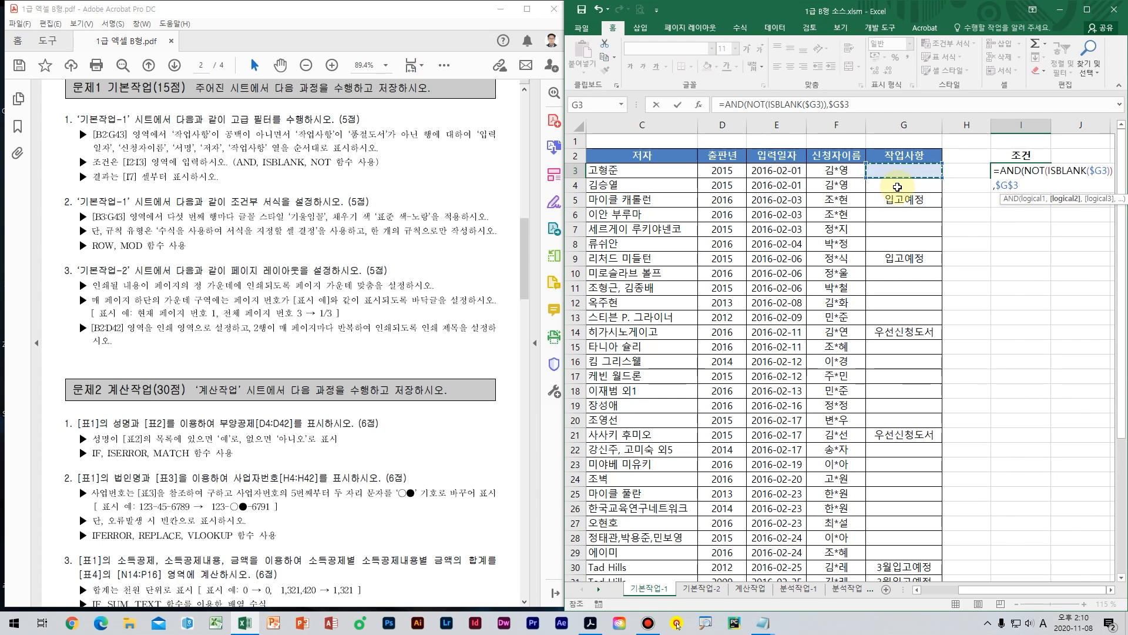
{"action": "key", "text": "F4"}
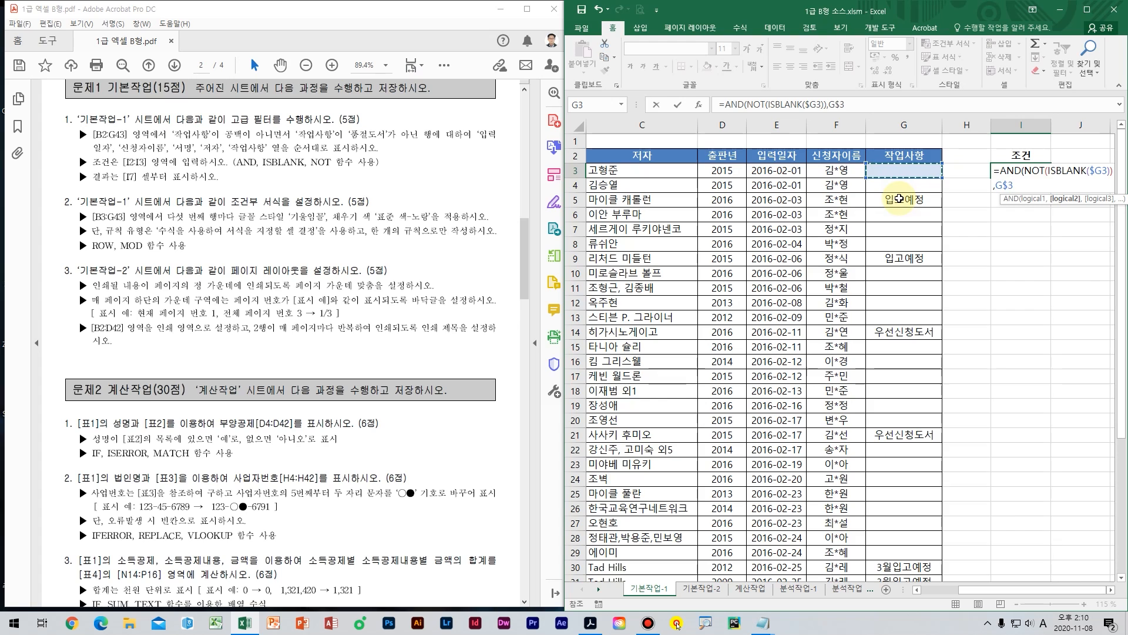
{"action": "key", "text": "F4"}
{"action": "type", "text": "<"}
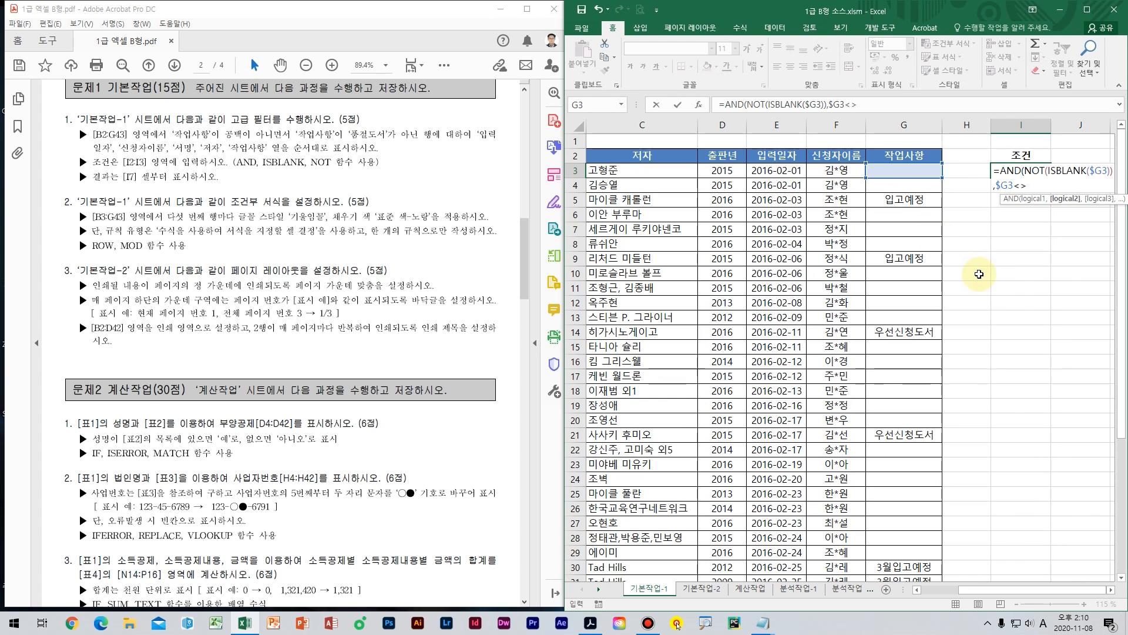
{"action": "type", "text": ">\"품절도서"}
{"action": "key", "text": "ctrl+Return"}
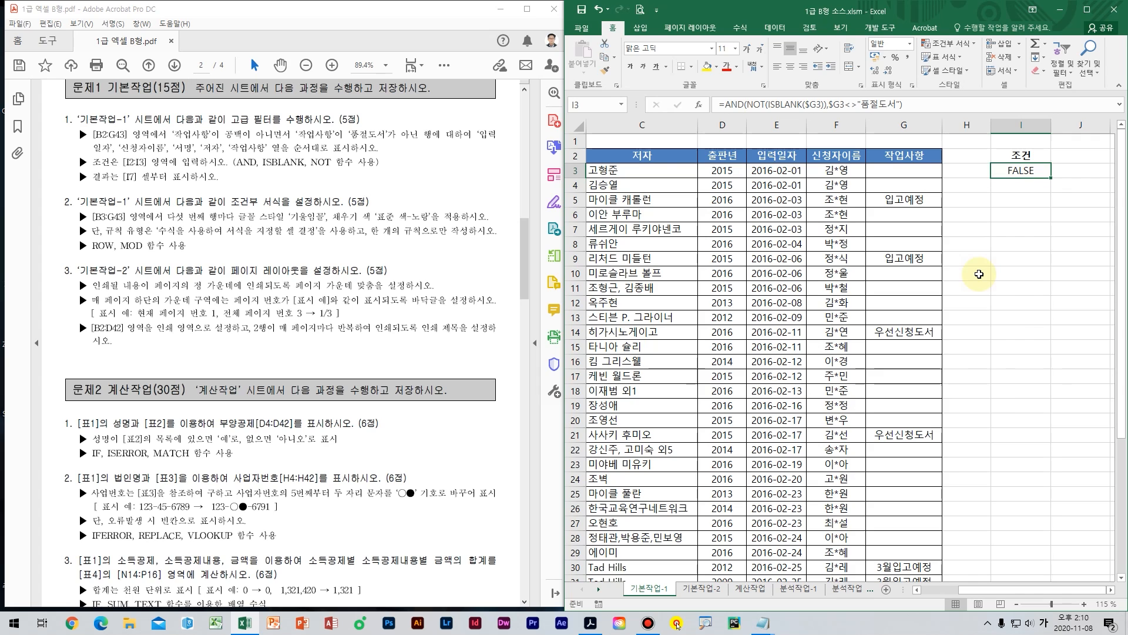
Step: Review the criteria formula in I3 and compare it with the 작업사항 entry in G5 and the rest of the book list
{"action": "scroll", "coordinate": [979, 273], "scroll_direction": "right", "scroll_amount": 1}
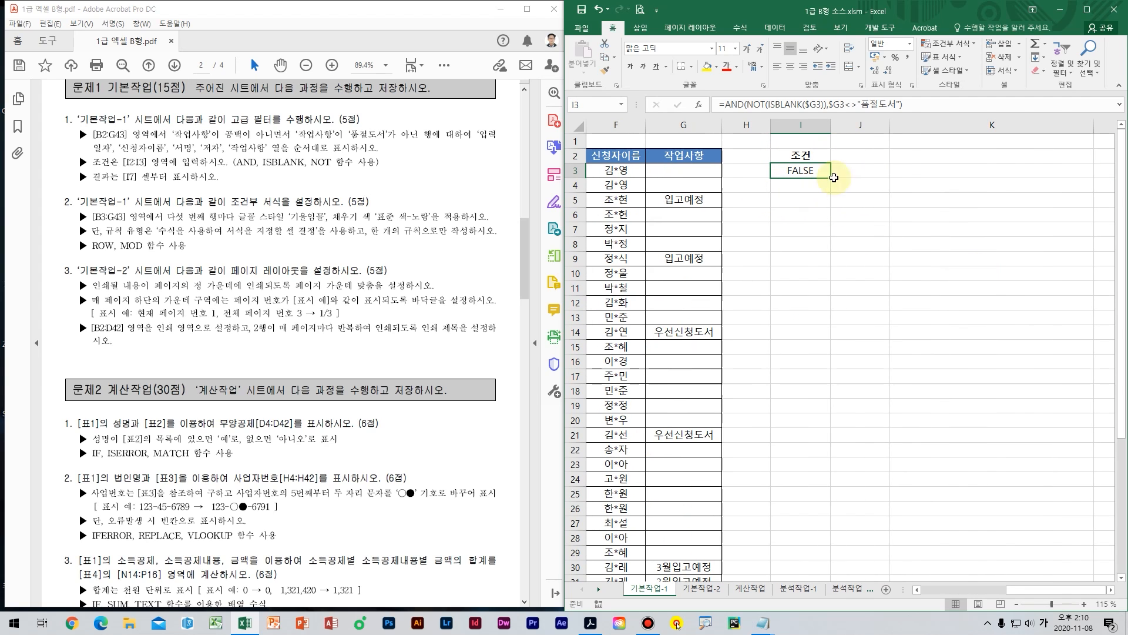
{"action": "key", "text": "F2"}
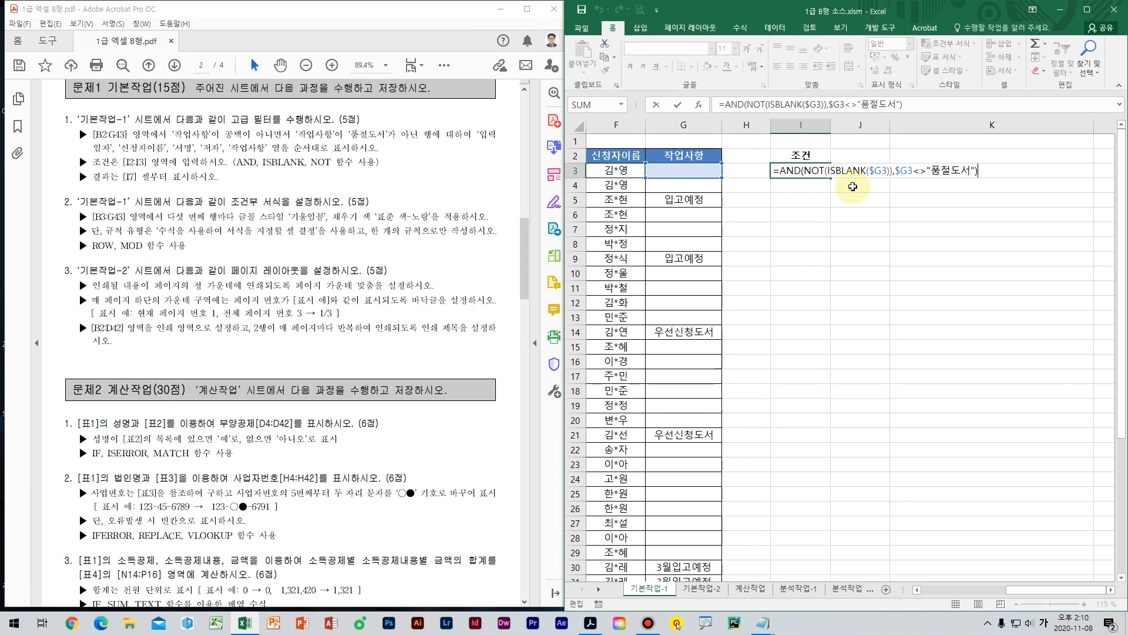
{"action": "key", "text": "Tab"}
{"action": "key", "text": "Down"}
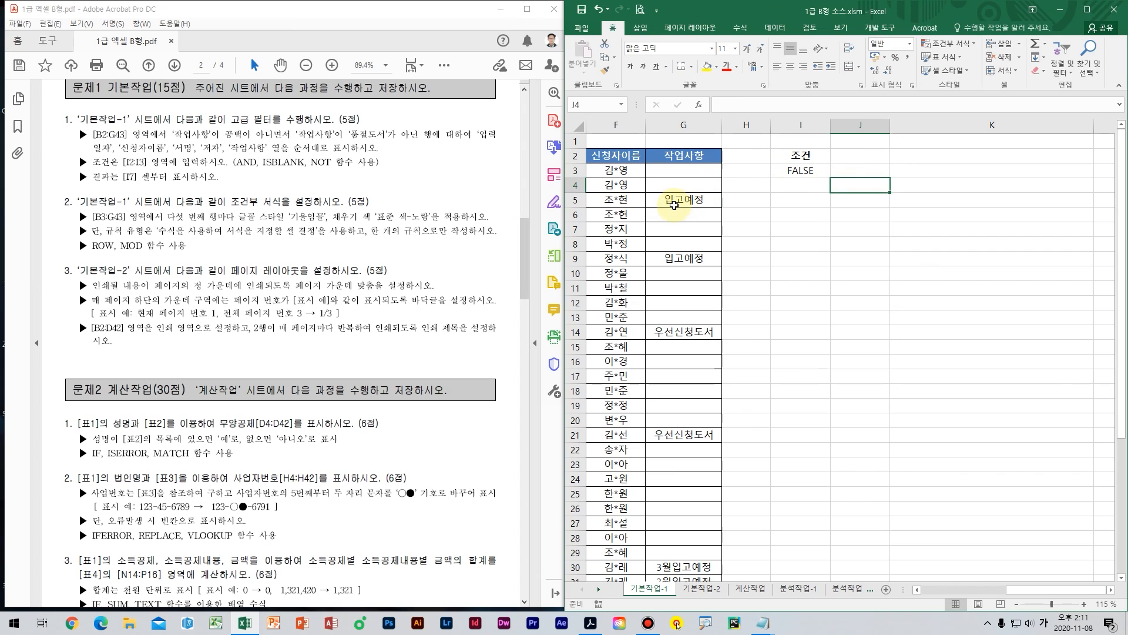
{"action": "left_click", "coordinate": [673, 205]}
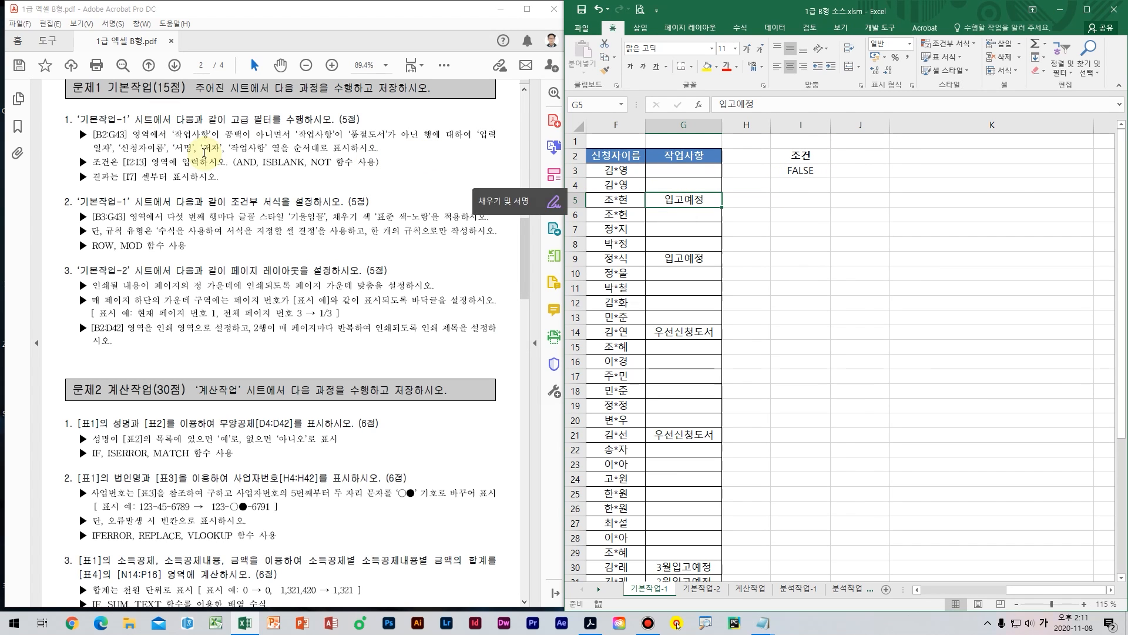
{"action": "key", "text": "Left"}
{"action": "key", "text": "Home"}
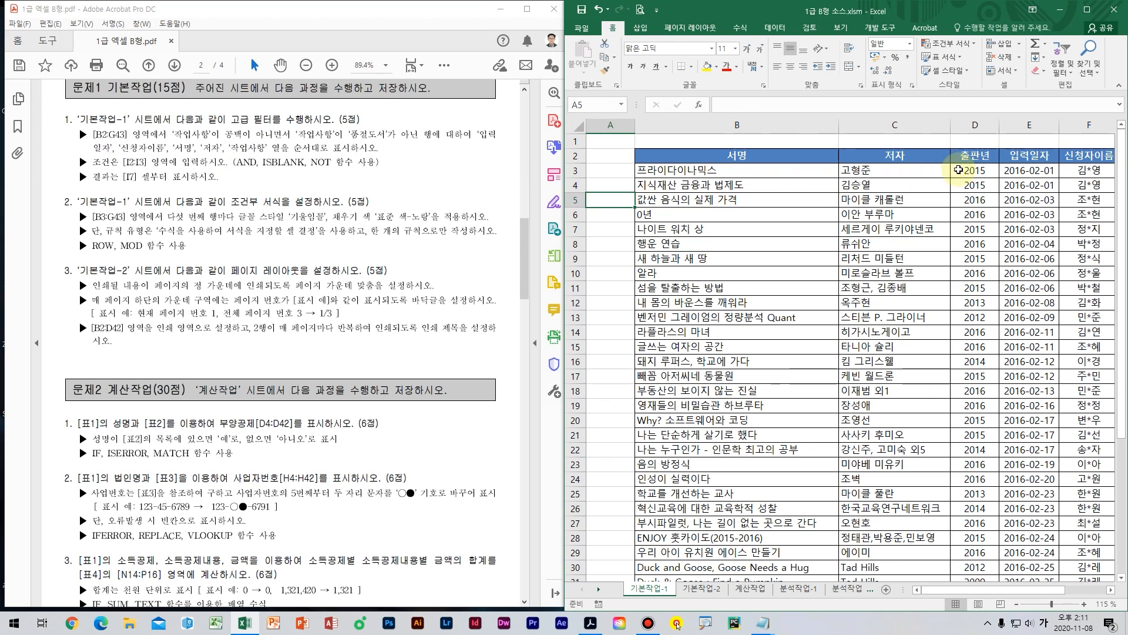
Step: Copy the headings 입력일자, 신청자이름, 서명, 저자 and 작업사항 from row 2 and paste them starting at I7
{"action": "left_click", "coordinate": [1065, 156]}
{"action": "left_click", "coordinate": [775, 155]}
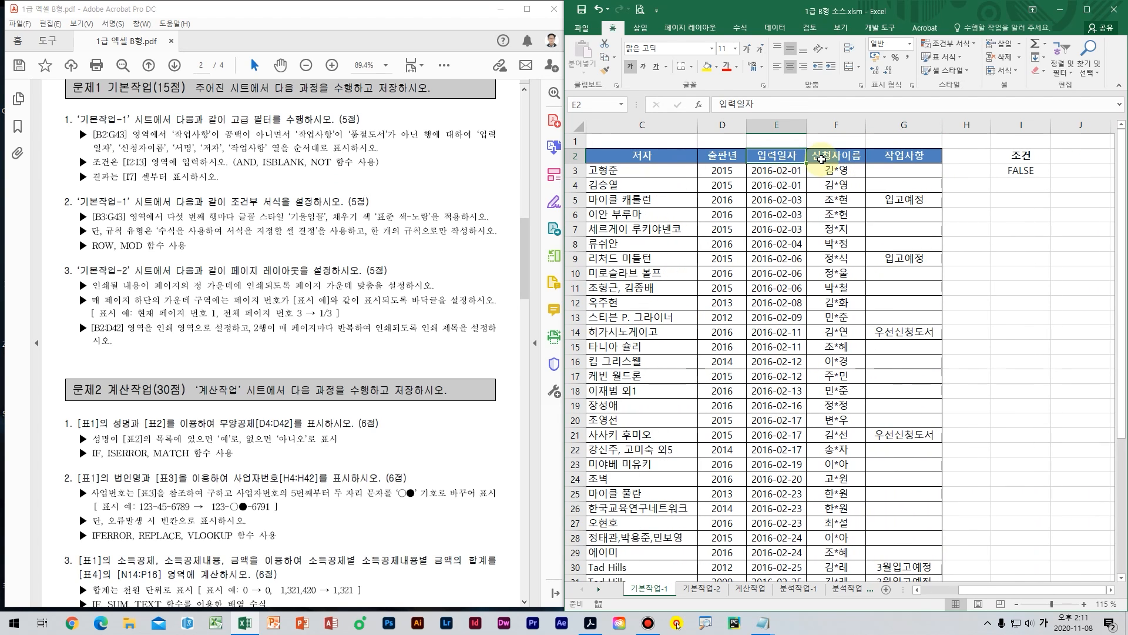
{"action": "left_click_drag", "start_coordinate": [821, 158], "coordinate": [851, 159]}
{"action": "left_click_drag", "start_coordinate": [997, 587], "coordinate": [967, 587]}
{"action": "left_click", "coordinate": [688, 155], "text": "ctrl"}
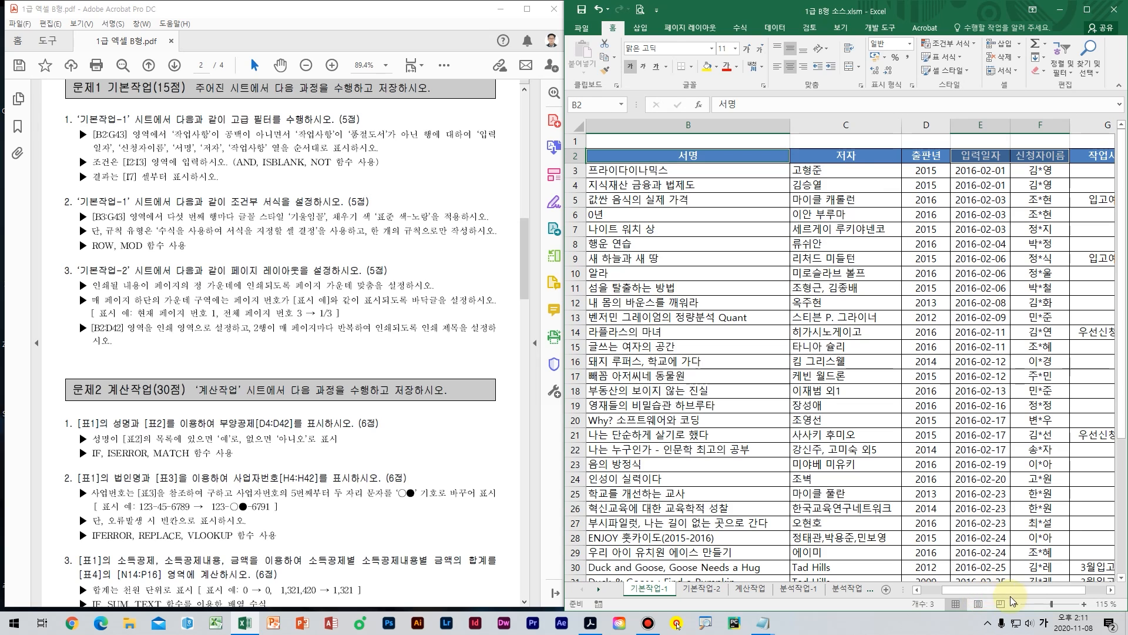
{"action": "left_click_drag", "start_coordinate": [1024, 591], "coordinate": [1045, 590]}
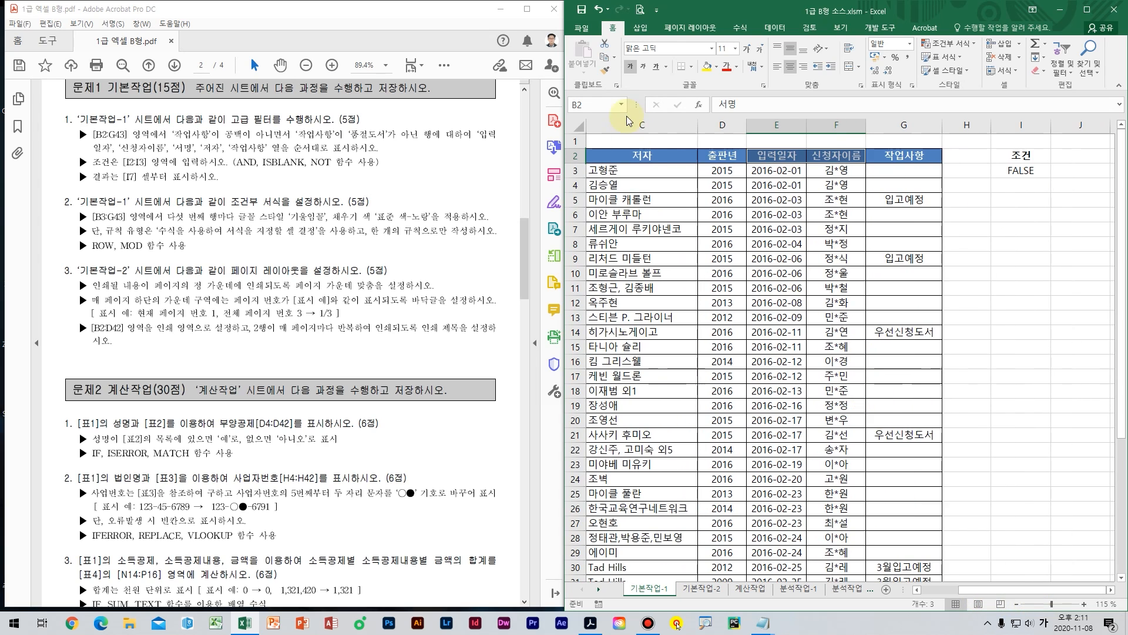
{"action": "left_click", "coordinate": [645, 157], "text": "ctrl"}
{"action": "left_click", "coordinate": [915, 157], "text": "ctrl"}
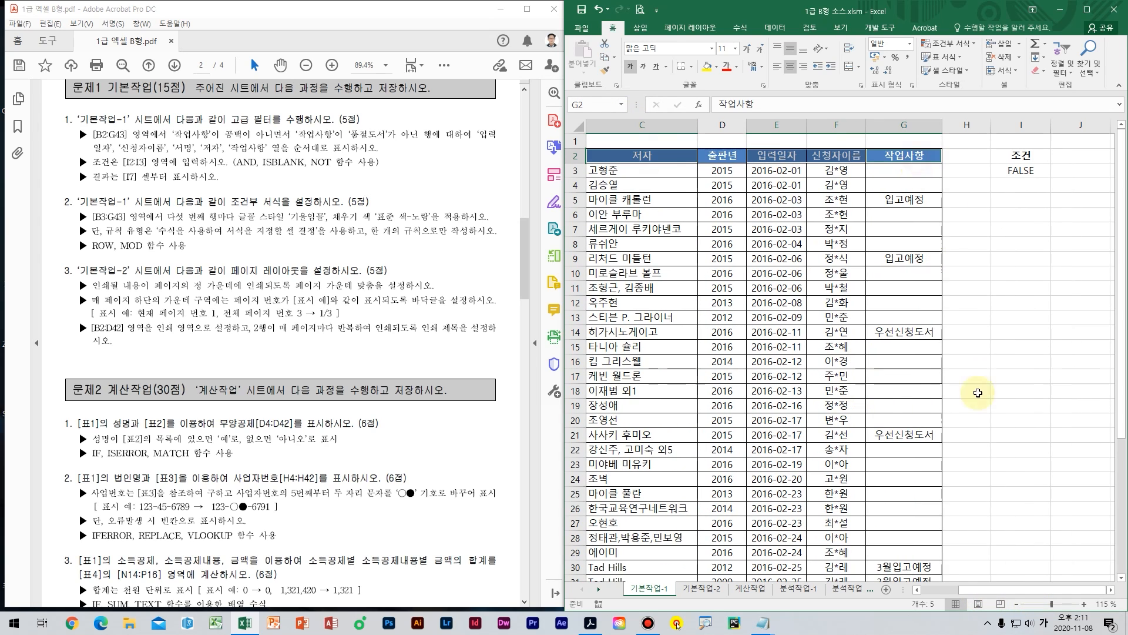
{"action": "key", "text": "ctrl+c"}
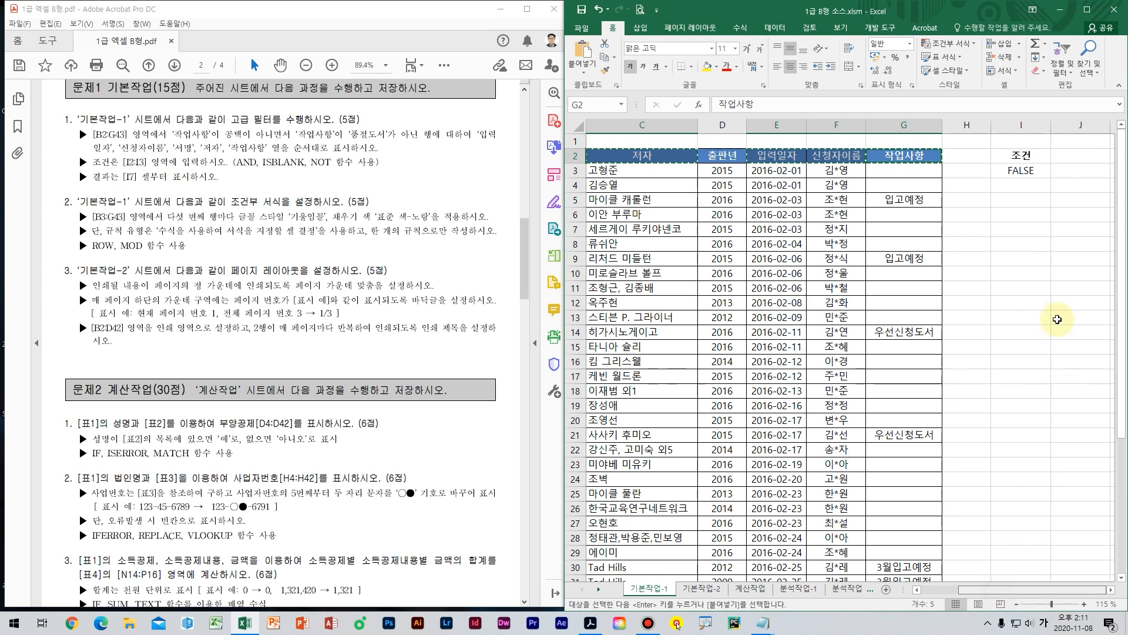
{"action": "left_click", "coordinate": [1020, 232]}
{"action": "key", "text": "ctrl+v"}
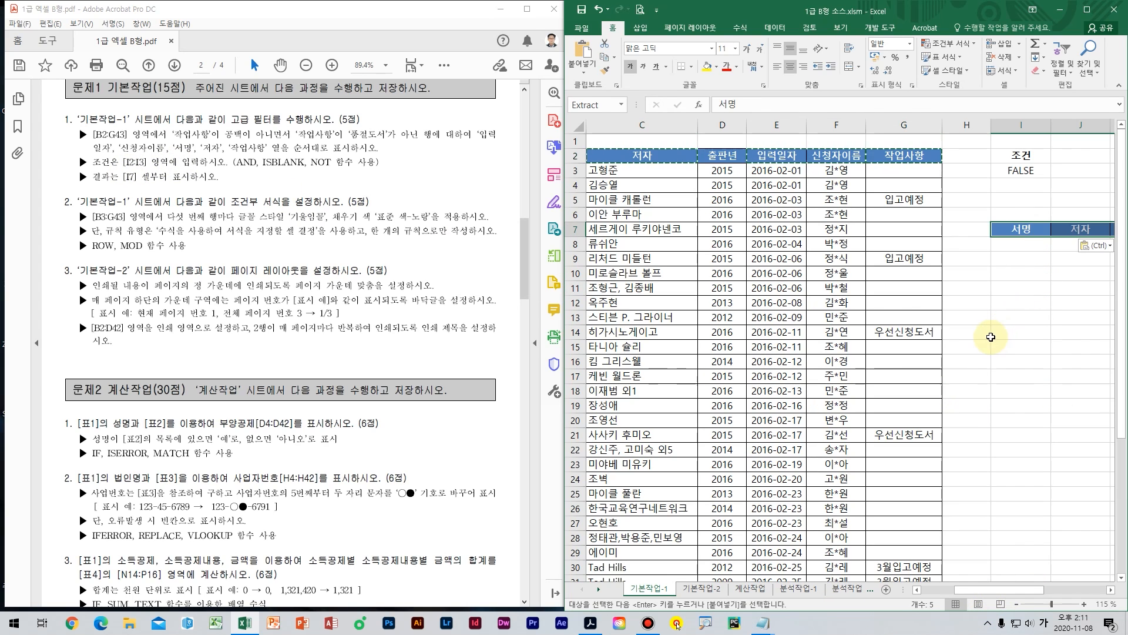
Step: Overwrite the first three pasted headings in I7:K7 with 입력일자, 신청자이름 and 서명
{"action": "key", "text": "Right"}
{"action": "key", "text": "Right"}
{"action": "key", "text": "Right"}
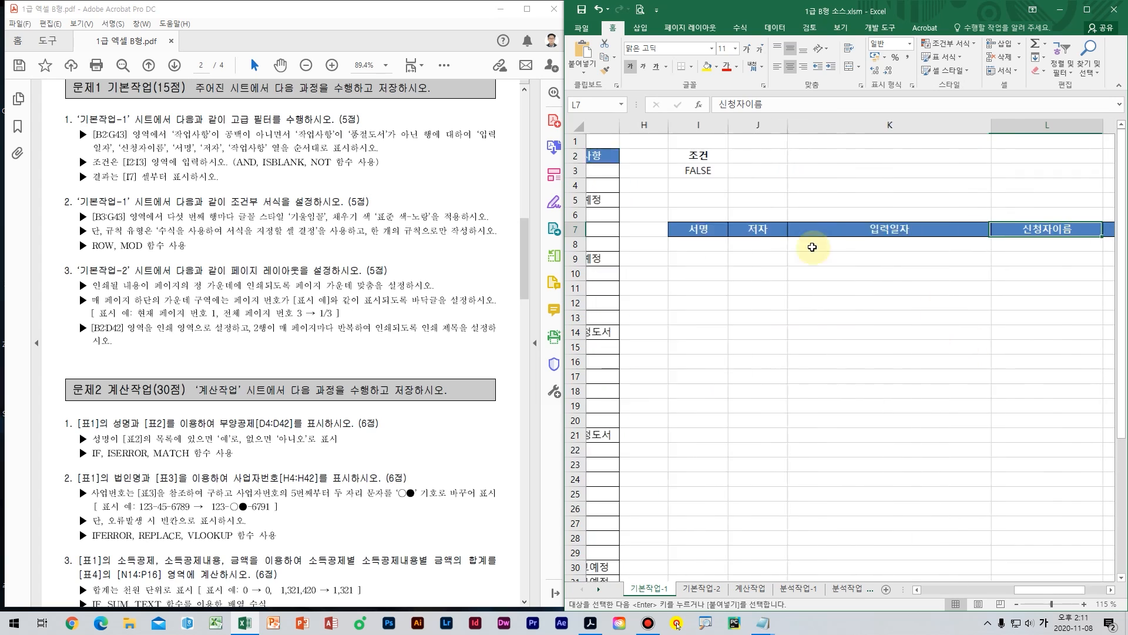
{"action": "left_click", "coordinate": [687, 234]}
{"action": "type", "text": "이"}
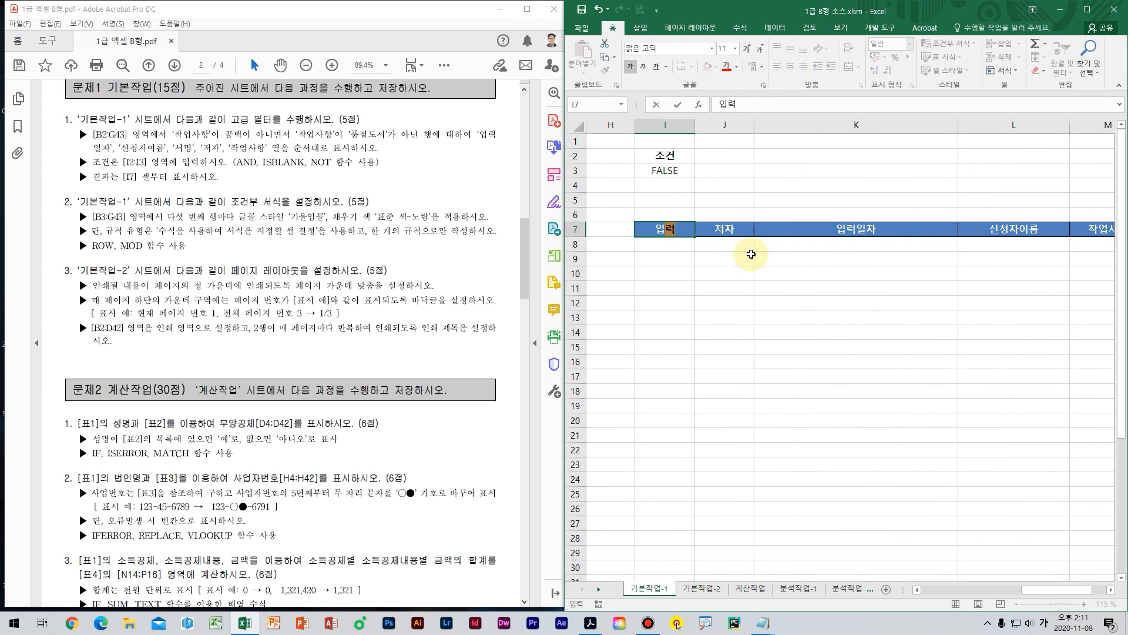
{"action": "type", "text": "력일자"}
{"action": "key", "text": "Tab"}
{"action": "type", "text": "시"}
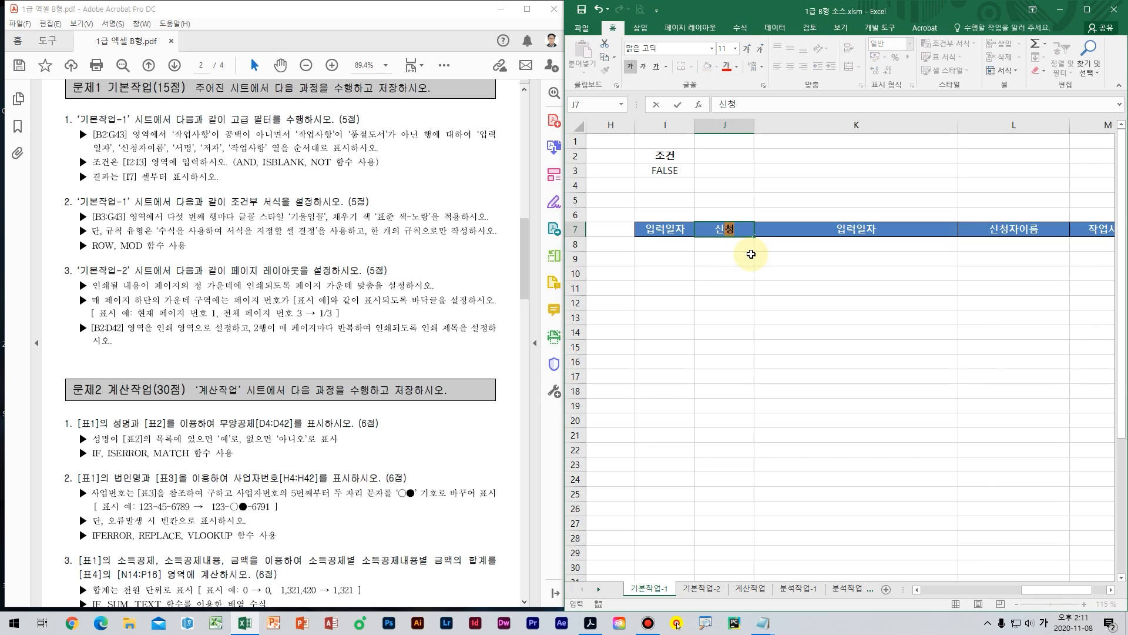
{"action": "type", "text": "청자이름"}
{"action": "key", "text": "Tab"}
{"action": "type", "text": "서명"}
{"action": "key", "text": "Tab"}
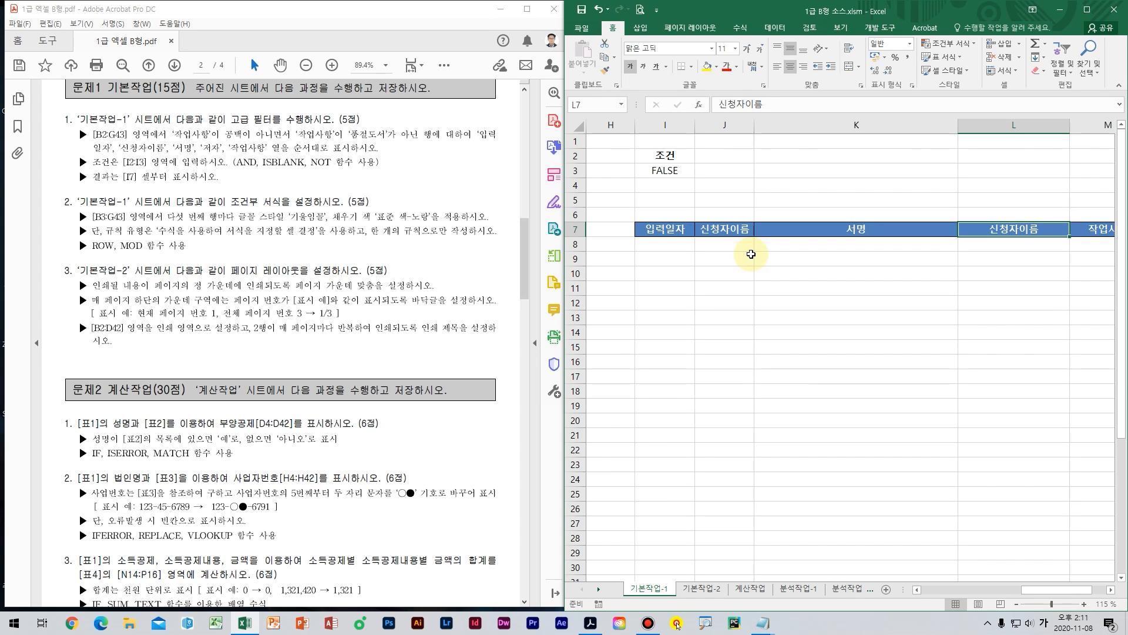
Step: Complete the output headings by entering 저자 in L7 and 작업사항 in M7
{"action": "type", "text": "저자"}
{"action": "key", "text": "Tab"}
{"action": "type", "text": "자업"}
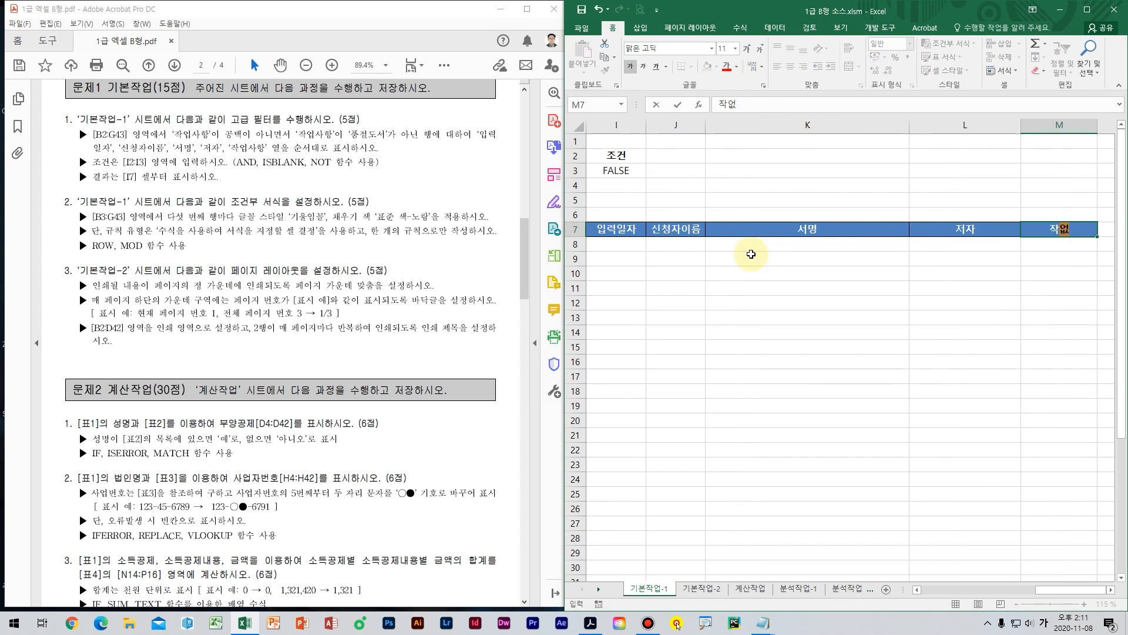
{"action": "type", "text": "사항"}
{"action": "key", "text": "Return"}
Step: Auto-fit the widths of columns I to M to their output headings
{"action": "left_click", "coordinate": [821, 228]}
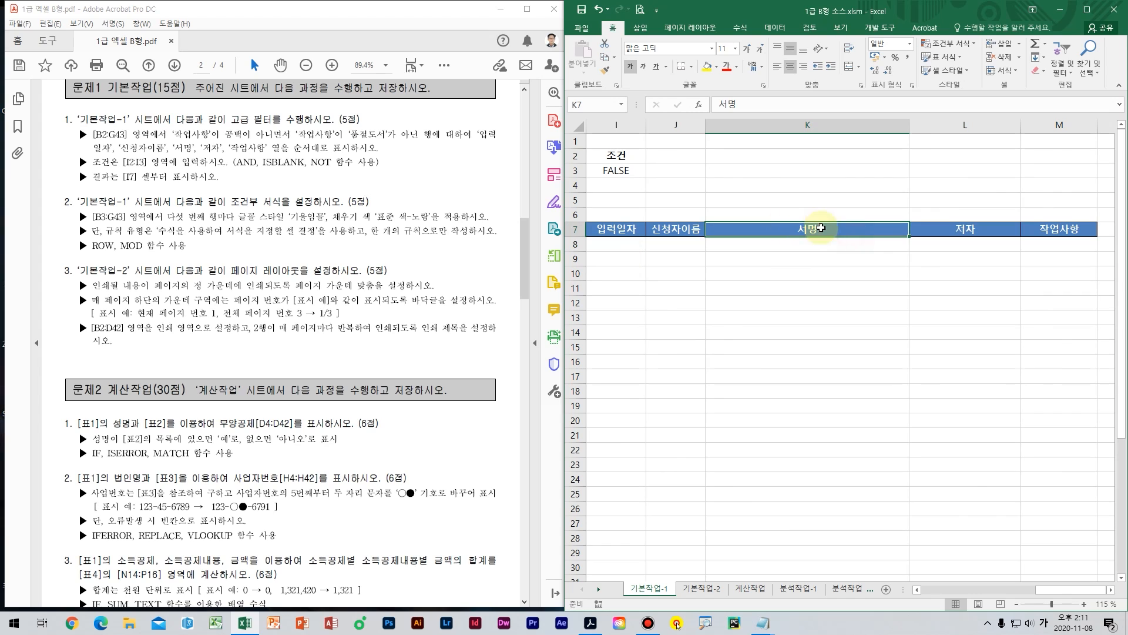
{"action": "left_click", "coordinate": [912, 124]}
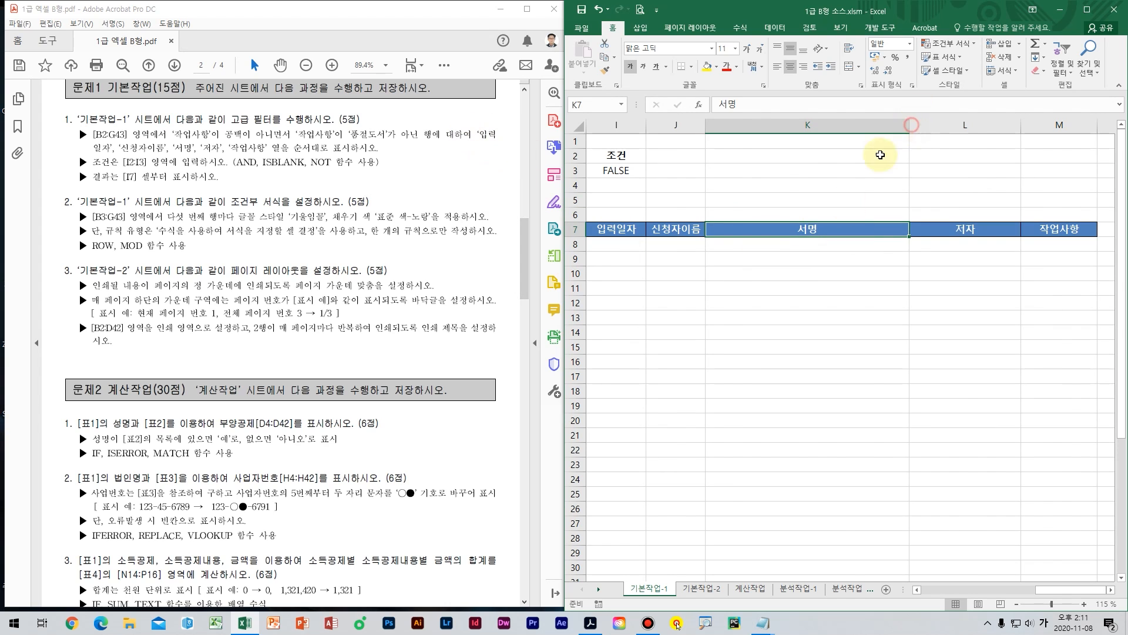
{"action": "left_click", "coordinate": [864, 173]}
{"action": "double_click", "coordinate": [846, 127]}
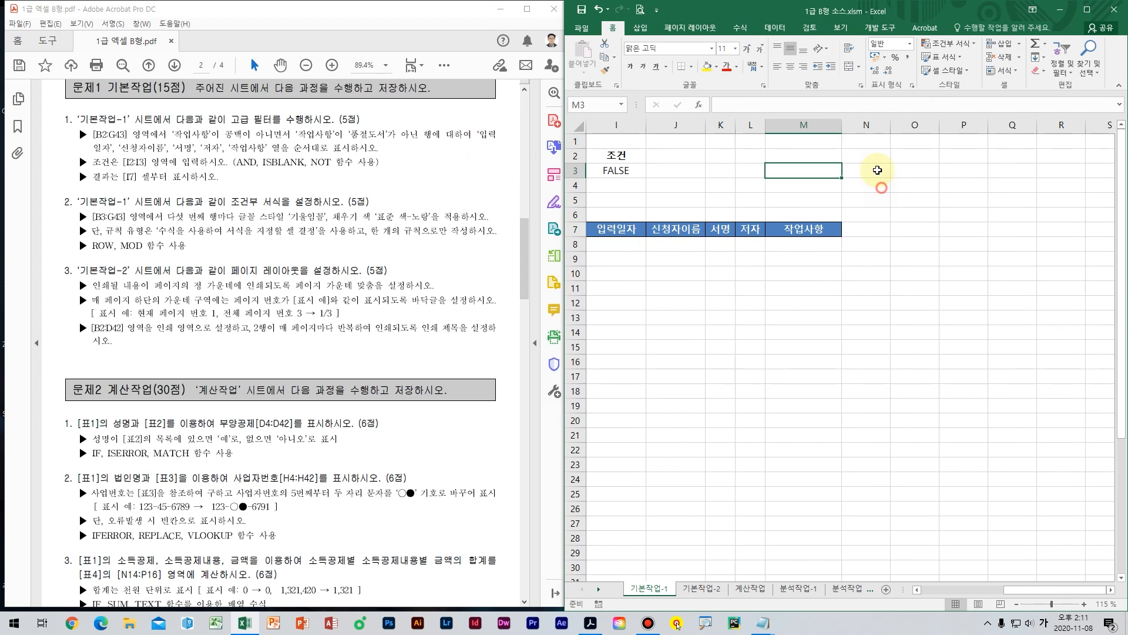
{"action": "double_click", "coordinate": [843, 128]}
{"action": "left_click", "coordinate": [791, 200]}
{"action": "double_click", "coordinate": [649, 121]}
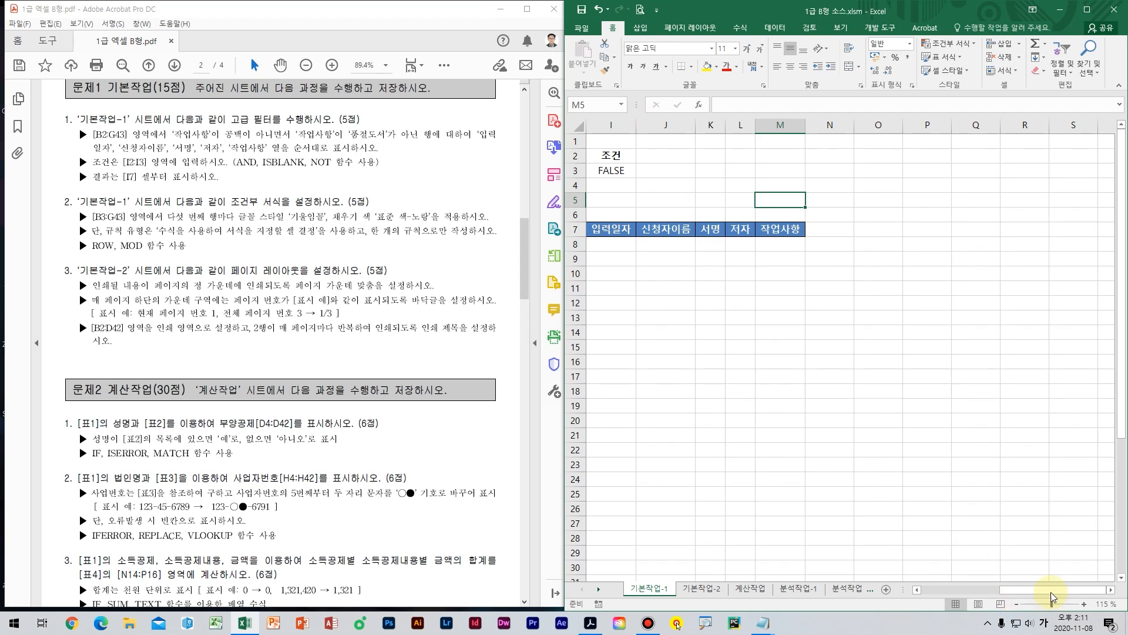
{"action": "left_click_drag", "start_coordinate": [1051, 591], "coordinate": [1039, 594]}
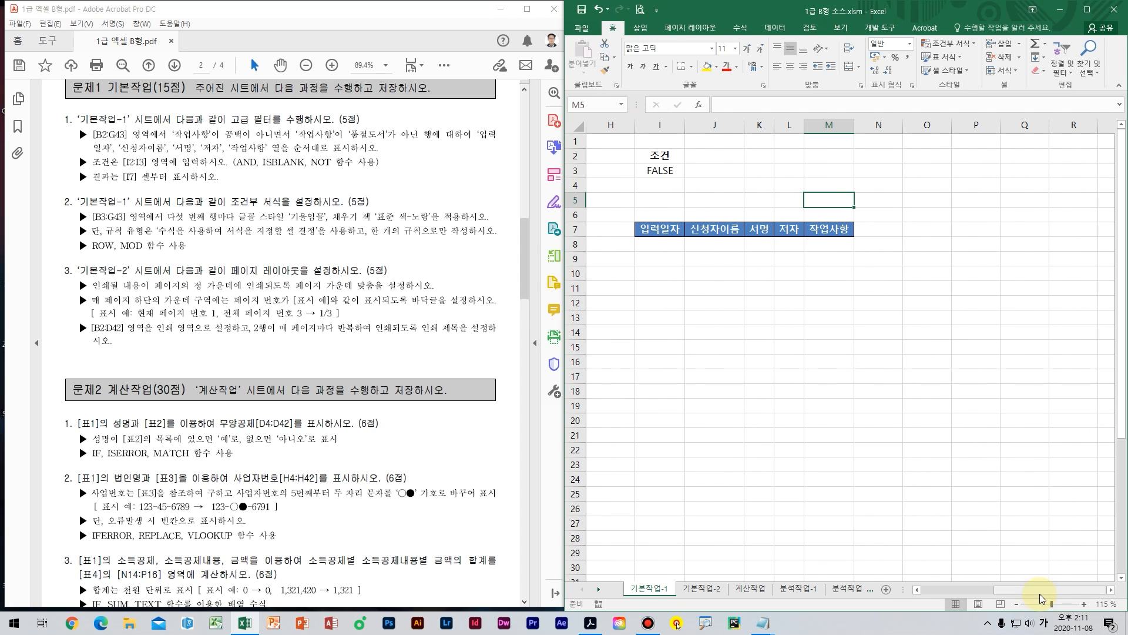
Step: Select a cell inside the book list and open the Advanced Filter settings for it
{"action": "key", "text": "Left"}
{"action": "key", "text": "Left"}
{"action": "key", "text": "Left"}
{"action": "key", "text": "Left"}
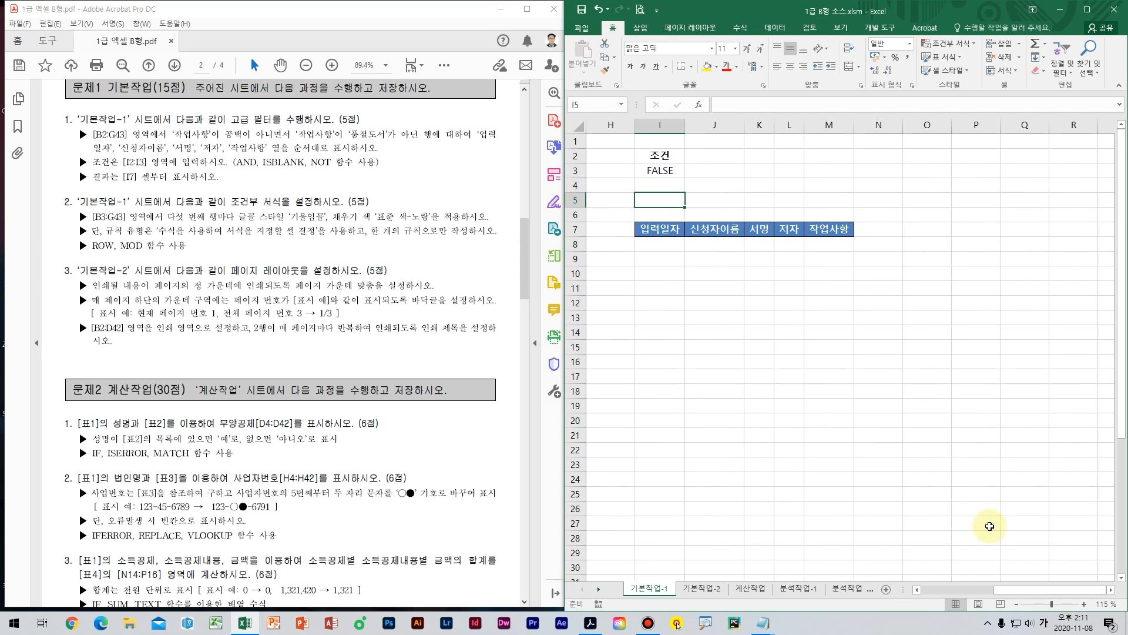
{"action": "left_click_drag", "start_coordinate": [1010, 592], "coordinate": [957, 592]}
{"action": "left_click", "coordinate": [643, 230]}
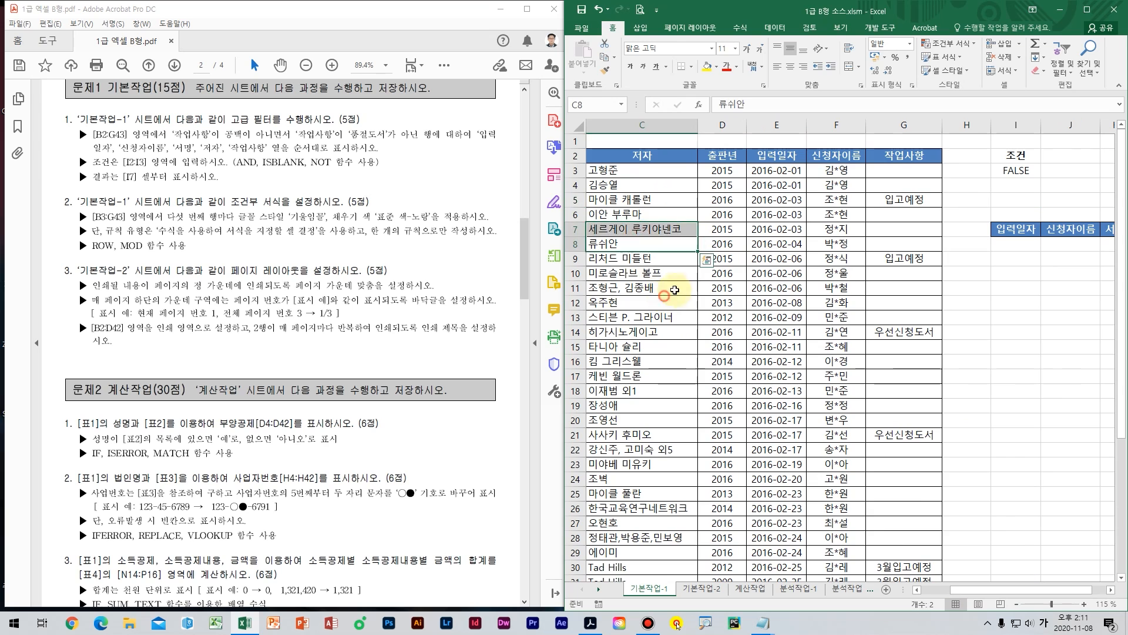
{"action": "left_click", "coordinate": [733, 229]}
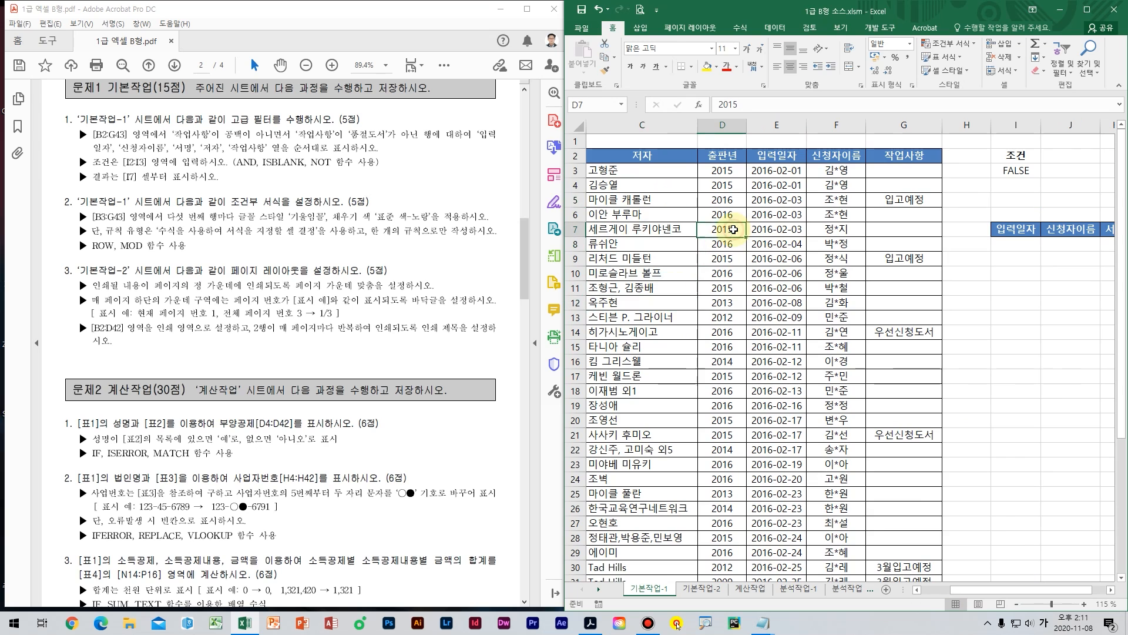
{"action": "left_click", "coordinate": [797, 245]}
{"action": "left_click", "coordinate": [776, 28]}
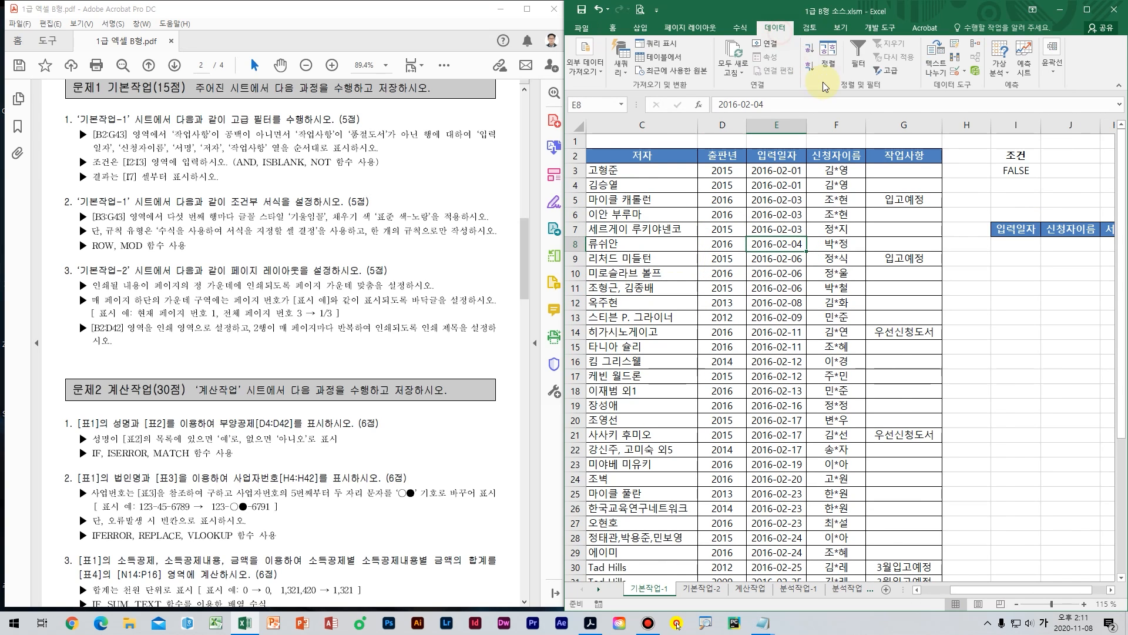
{"action": "left_click", "coordinate": [884, 72]}
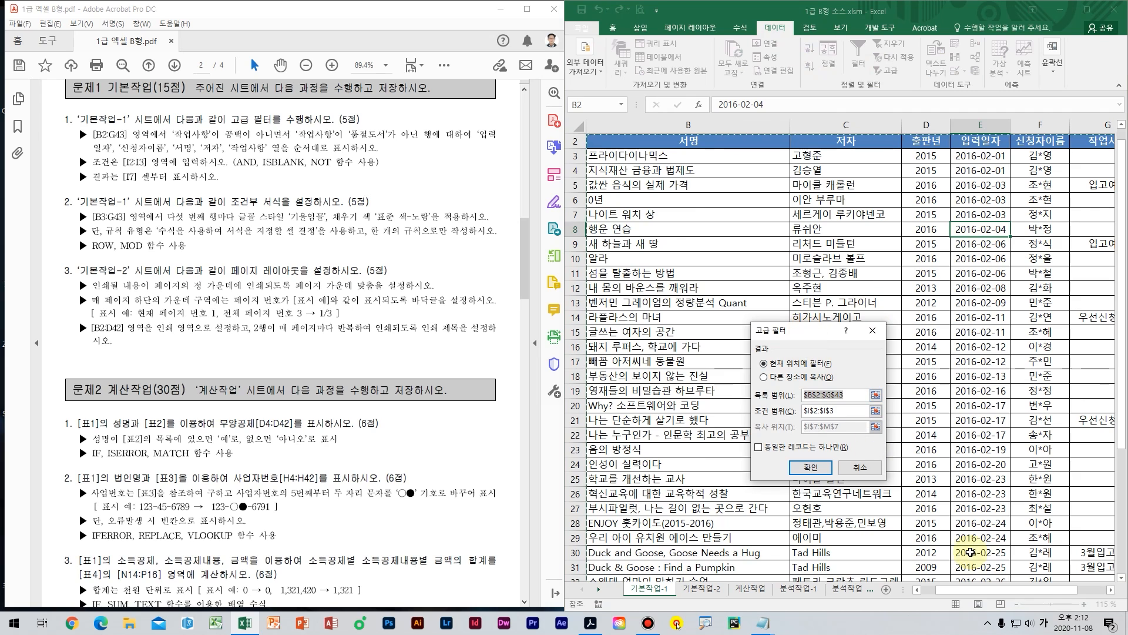
Step: Run the advanced filter as a copy to another location, with list range $B$2:$G$43, criteria $I$2:$I$3 and output range $I$7:$M$7
{"action": "left_click_drag", "start_coordinate": [1026, 591], "coordinate": [1055, 591]}
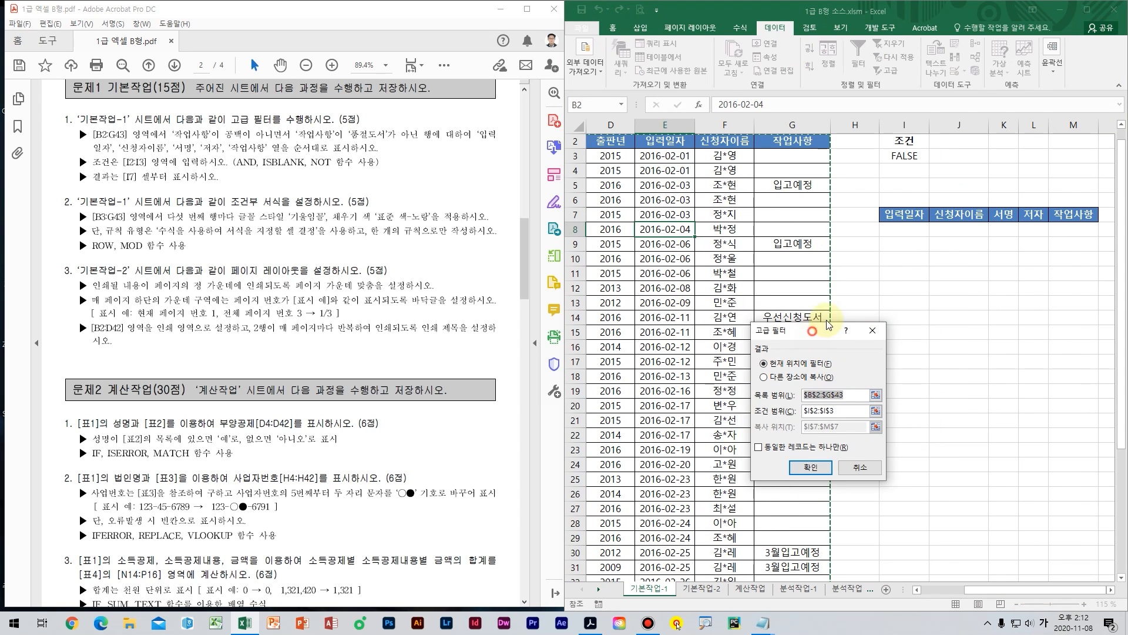
{"action": "left_click_drag", "start_coordinate": [820, 329], "coordinate": [826, 282]}
{"action": "left_click", "coordinate": [896, 306]}
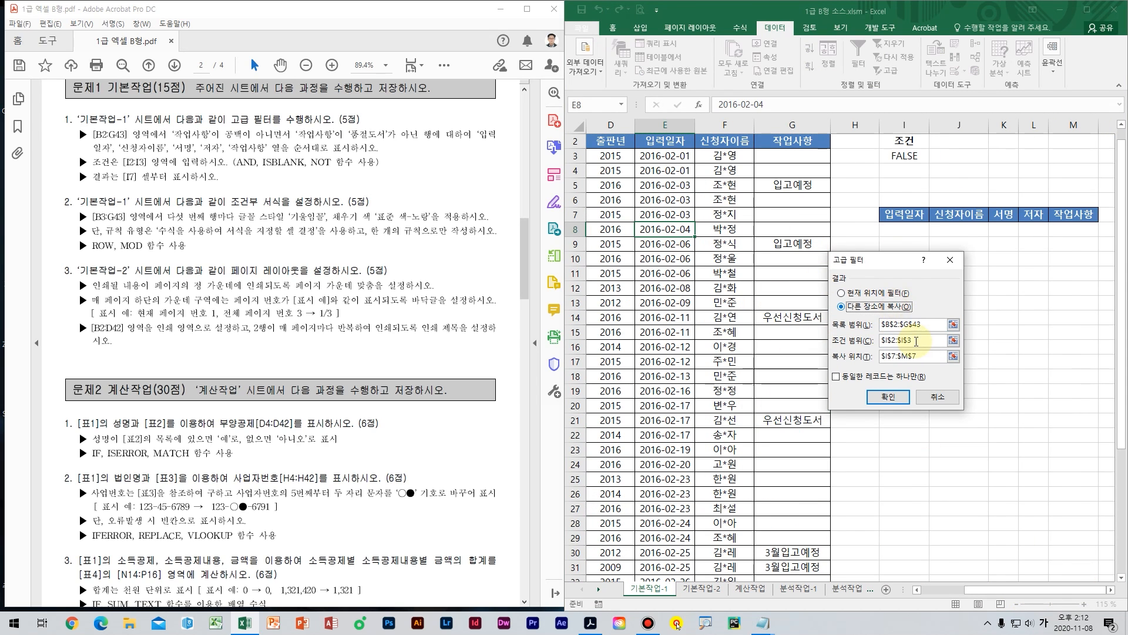
{"action": "left_click", "coordinate": [910, 340]}
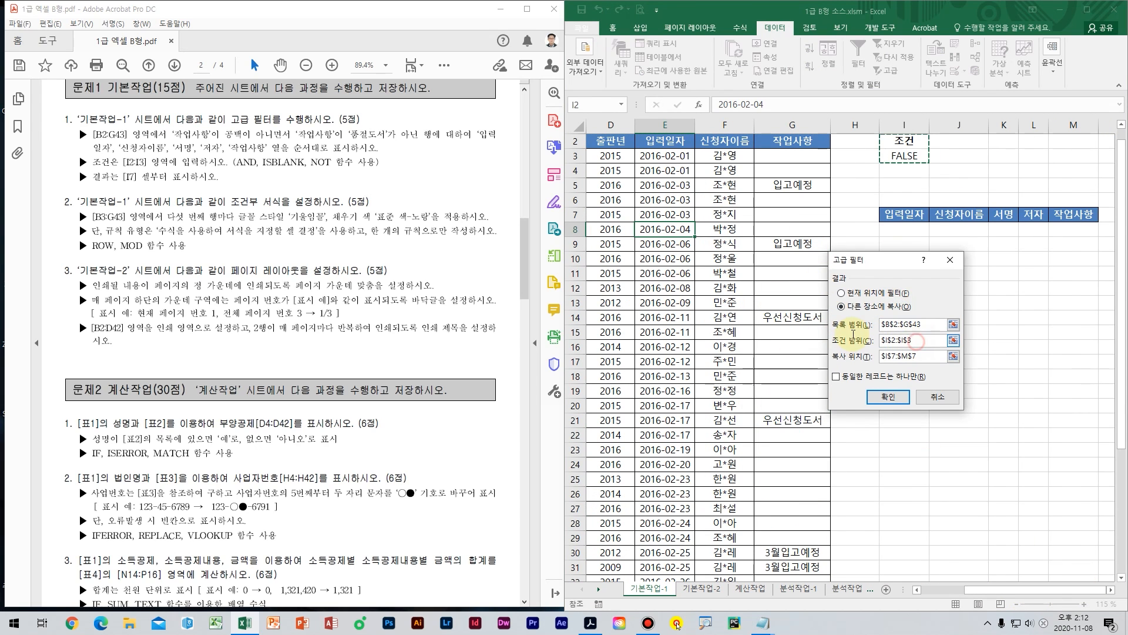
{"action": "left_click", "coordinate": [992, 227]}
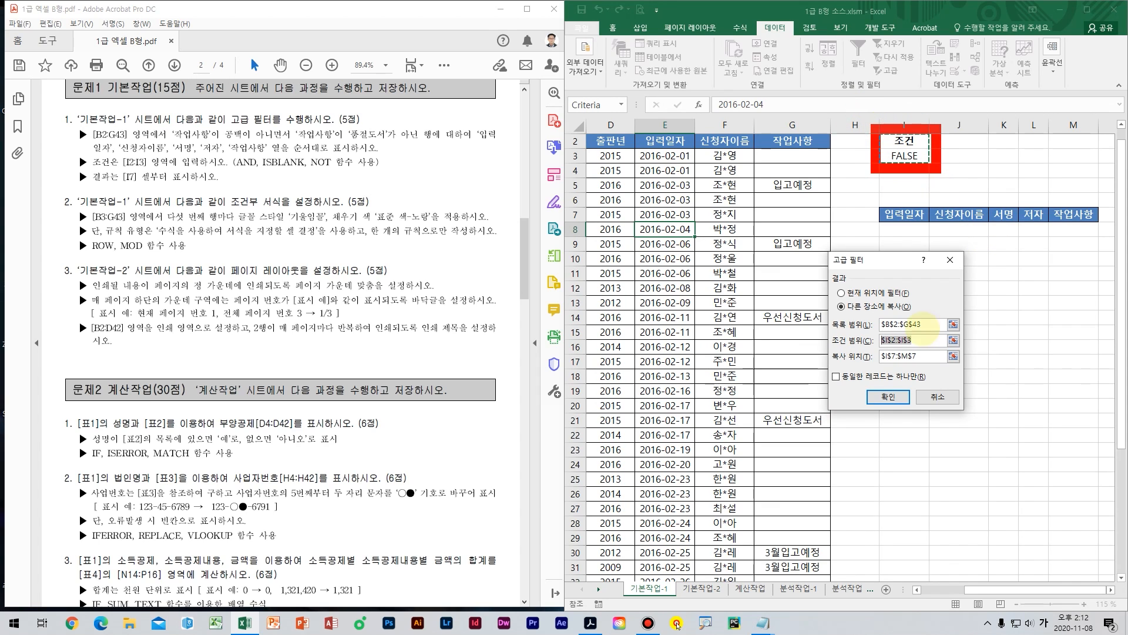
{"action": "mouse_move", "coordinate": [957, 125]}
{"action": "left_mouse_down"}
{"action": "mouse_move", "coordinate": [970, 144]}
{"action": "mouse_move", "coordinate": [958, 161]}
{"action": "left_mouse_up"}
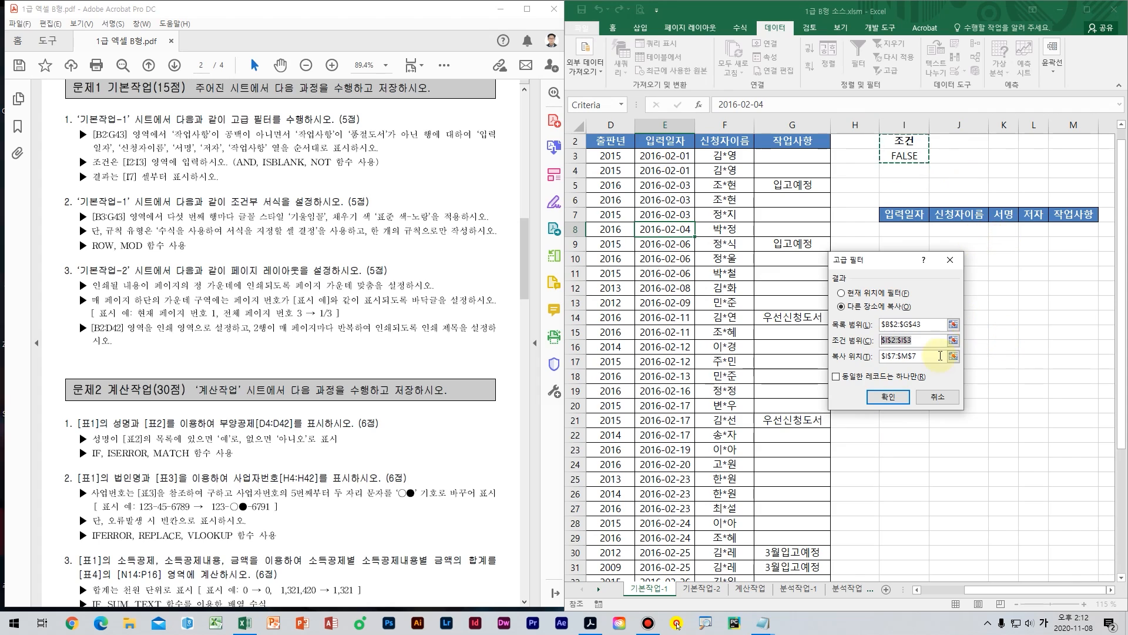
{"action": "left_click", "coordinate": [914, 356]}
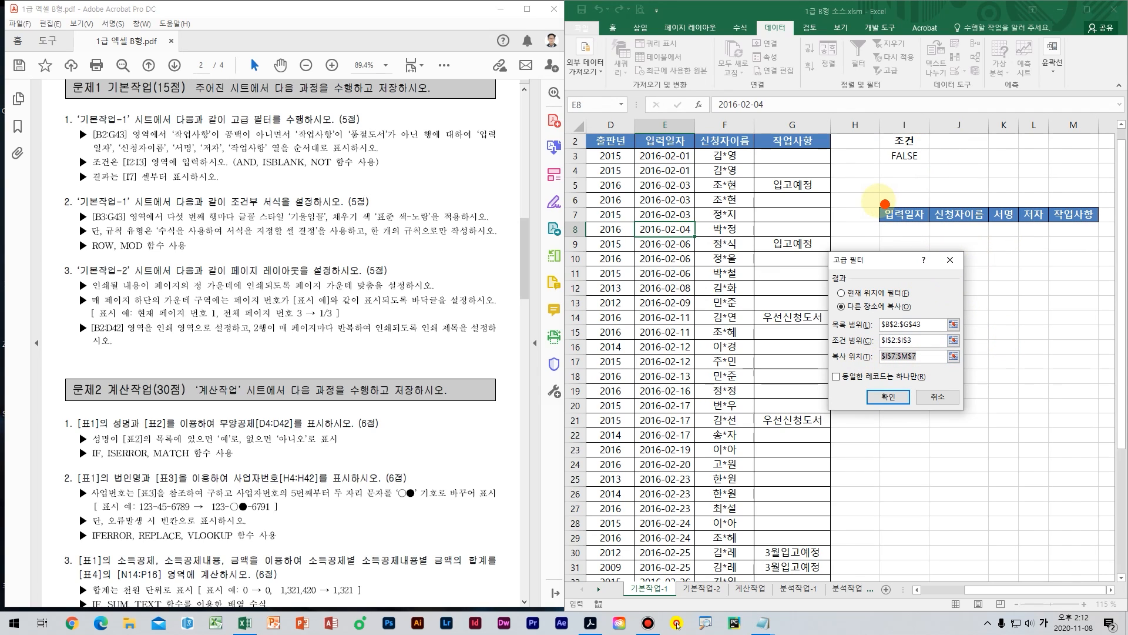
{"action": "mouse_move", "coordinate": [871, 198]}
{"action": "left_mouse_down"}
{"action": "mouse_move", "coordinate": [949, 231]}
{"action": "mouse_move", "coordinate": [1108, 234]}
{"action": "left_mouse_up"}
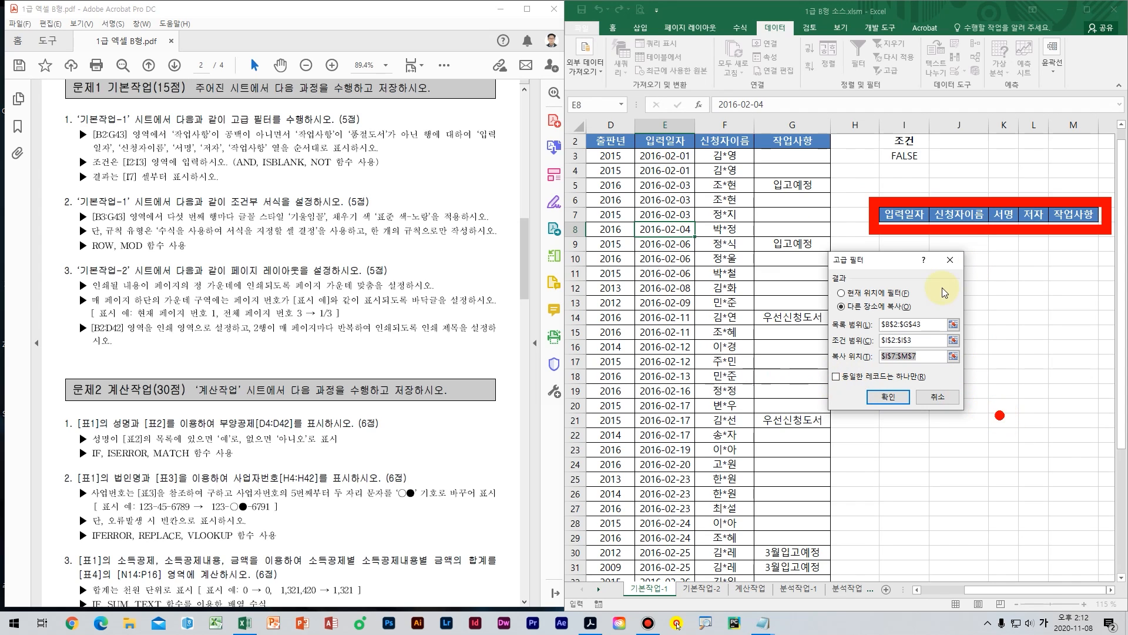
{"action": "key", "text": "Escape"}
{"action": "left_click", "coordinate": [888, 397]}
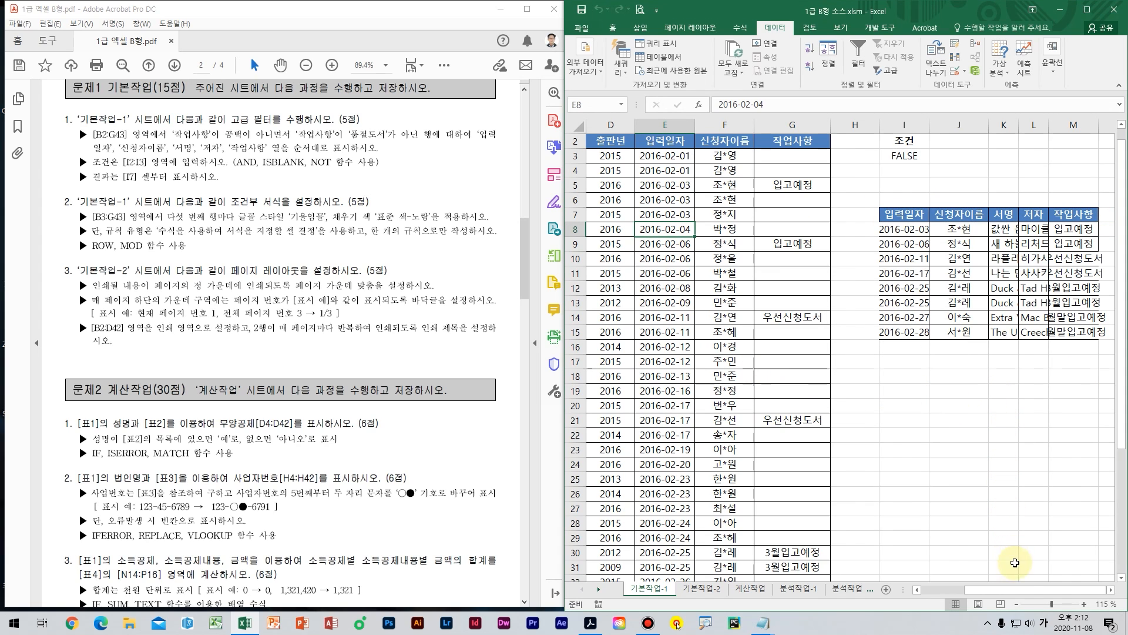
Step: Check the extracted records in the 신청자이름 column of the filter output, down to J15
{"action": "left_click", "coordinate": [961, 259]}
{"action": "left_click", "coordinate": [964, 273]}
{"action": "left_click", "coordinate": [964, 288]}
{"action": "left_click", "coordinate": [964, 303]}
{"action": "left_click", "coordinate": [964, 317]}
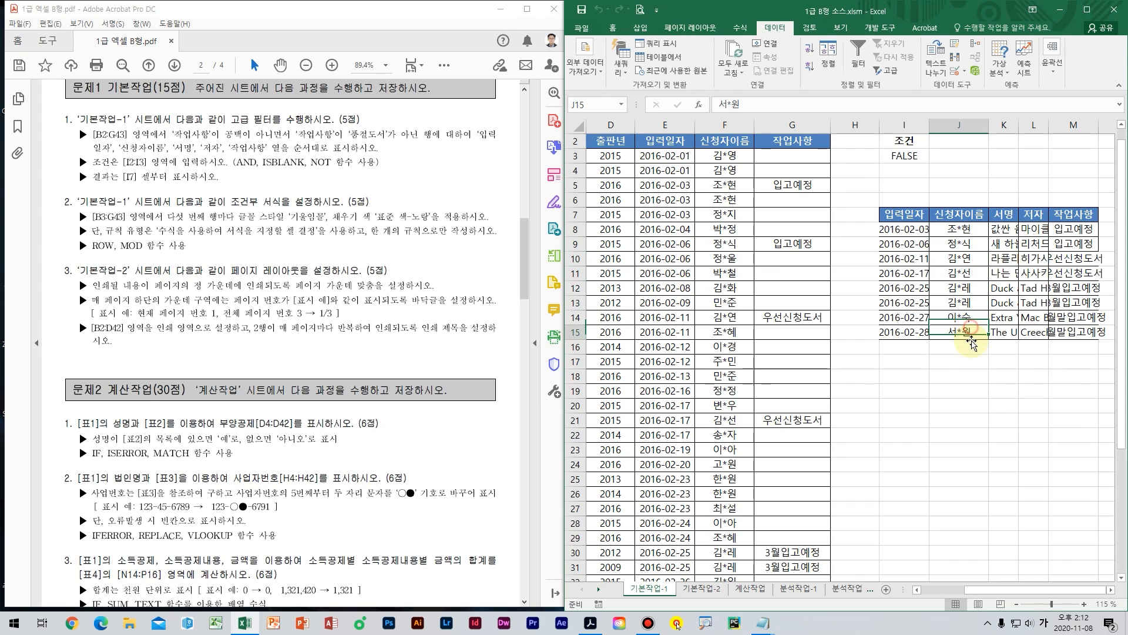
Step: Auto-fit the widths of output columns I, K, L and M to the extracted records
{"action": "left_click", "coordinate": [964, 332]}
{"action": "left_click", "coordinate": [959, 243]}
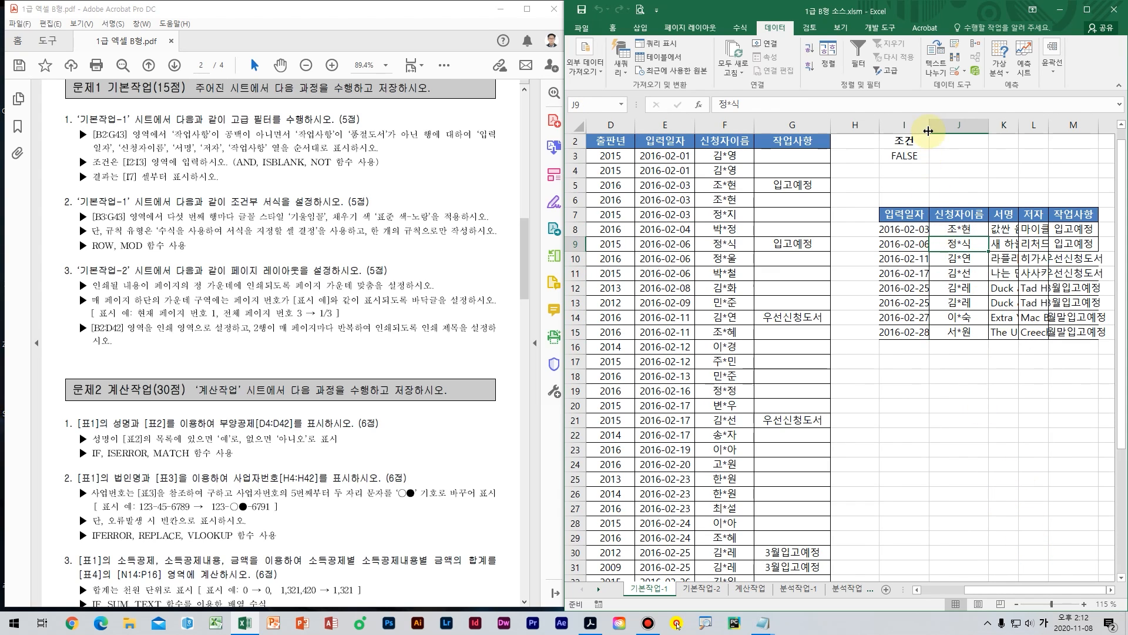
{"action": "double_click", "coordinate": [929, 126]}
{"action": "key", "text": "Right"}
{"action": "key", "text": "Right"}
{"action": "key", "text": "Right"}
{"action": "key", "text": "Right"}
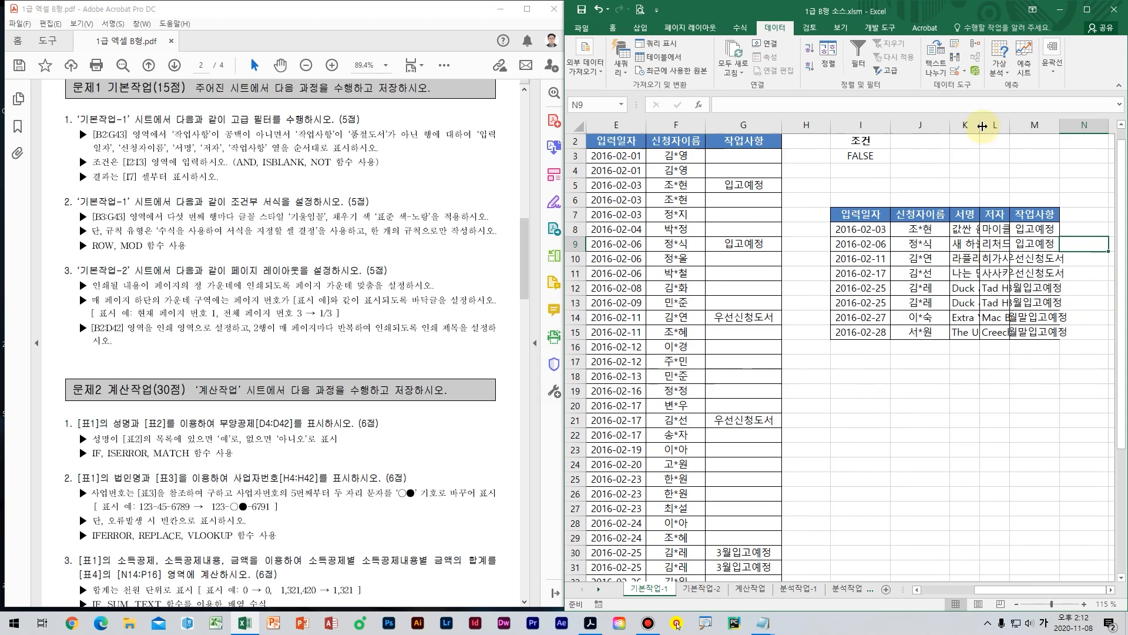
{"action": "double_click", "coordinate": [981, 126]}
{"action": "key", "text": "Right"}
{"action": "key", "text": "Right"}
{"action": "double_click", "coordinate": [873, 125]}
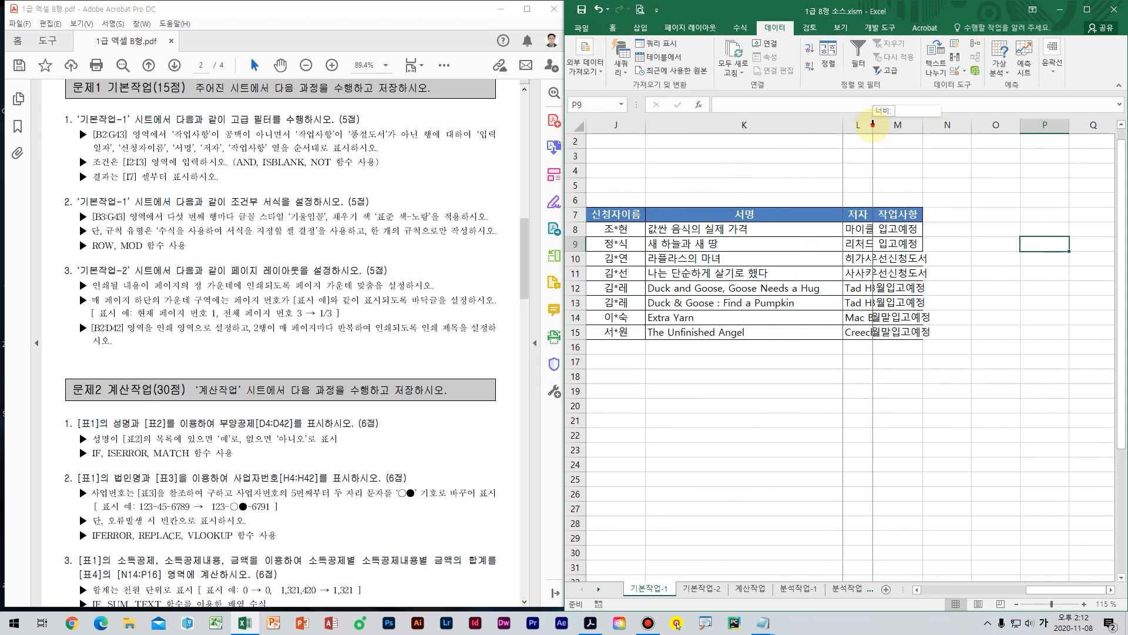
{"action": "double_click", "coordinate": [974, 125]}
{"action": "left_click", "coordinate": [882, 288]}
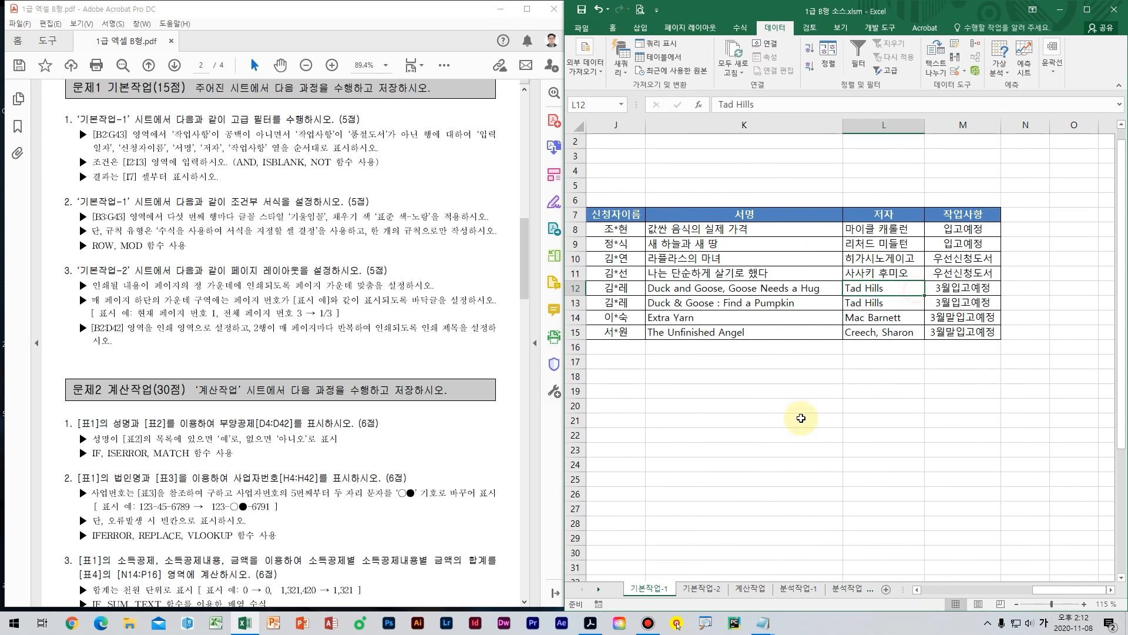
{"action": "key", "text": "Left"}
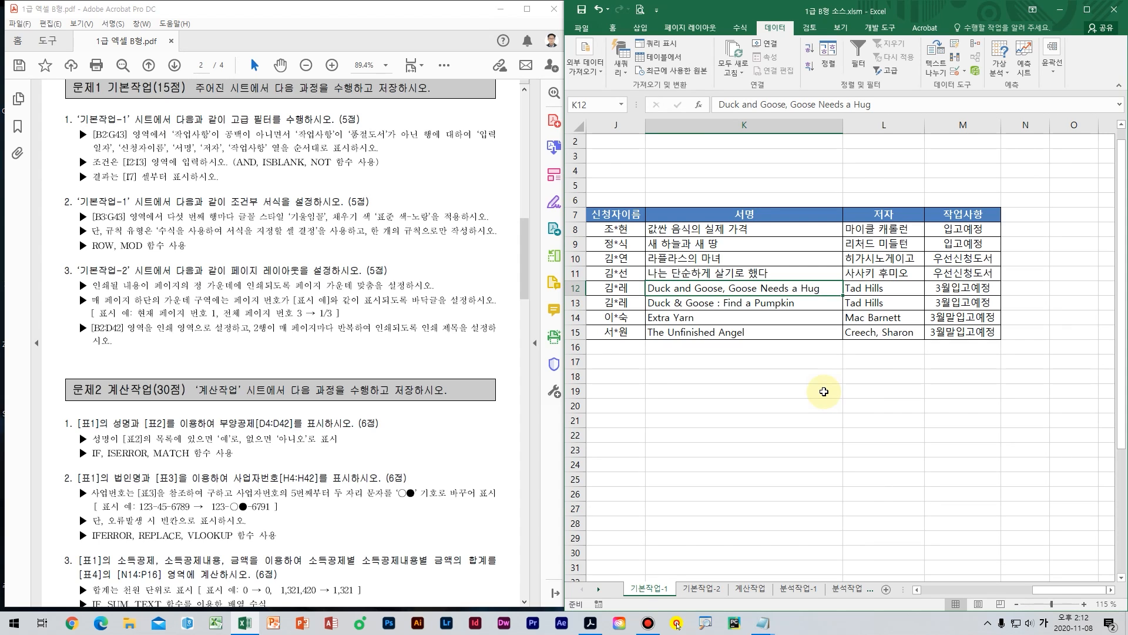
Step: Copy the criteria formula text from cell I3, paste it into the blank Notepad document and maximize the Notepad window
{"action": "left_click", "coordinate": [670, 170]}
{"action": "left_click_drag", "start_coordinate": [1058, 590], "coordinate": [1036, 605]}
{"action": "double_click", "coordinate": [670, 155]}
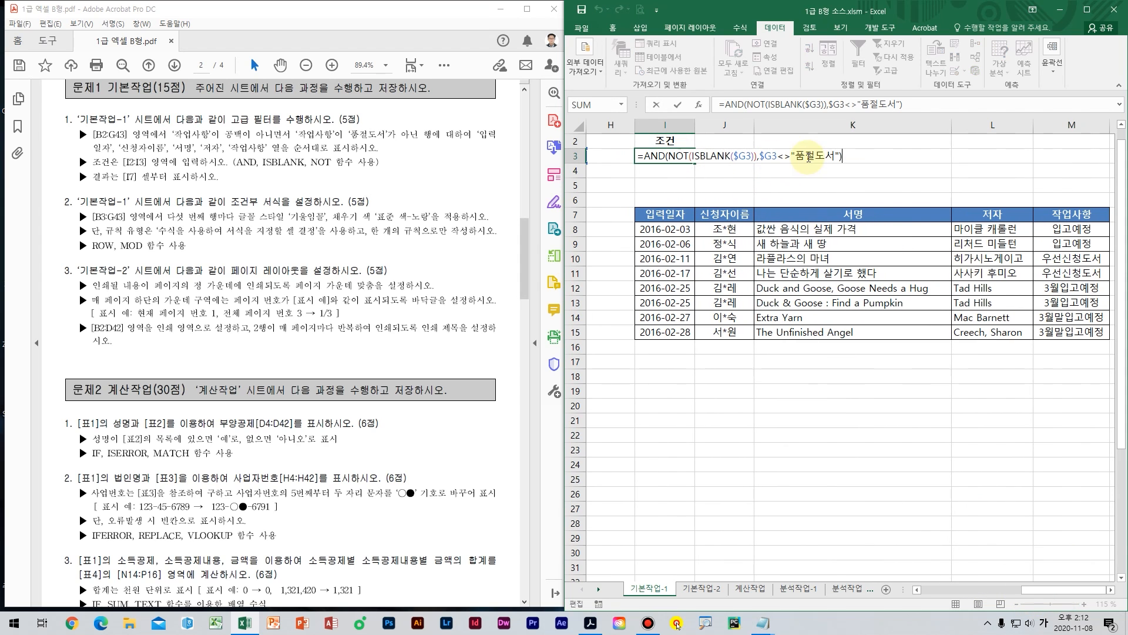
{"action": "left_click_drag", "start_coordinate": [843, 157], "coordinate": [638, 155]}
{"action": "key", "text": "ctrl+c"}
{"action": "key", "text": "alt+Tab"}
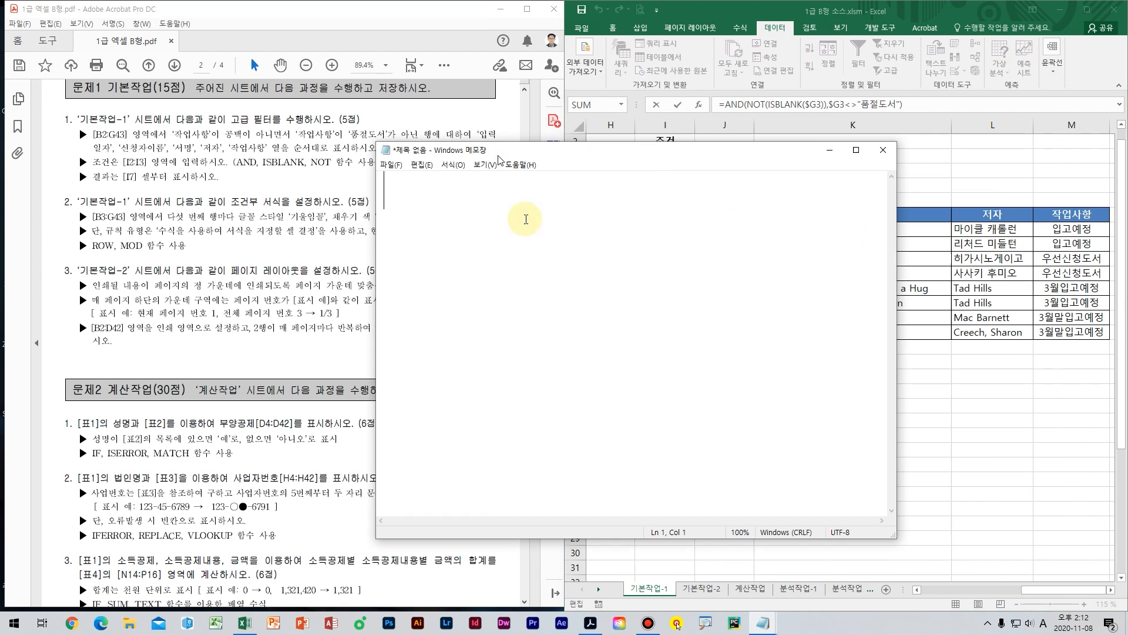
{"action": "key", "text": "ctrl+v"}
{"action": "double_click", "coordinate": [561, 148]}
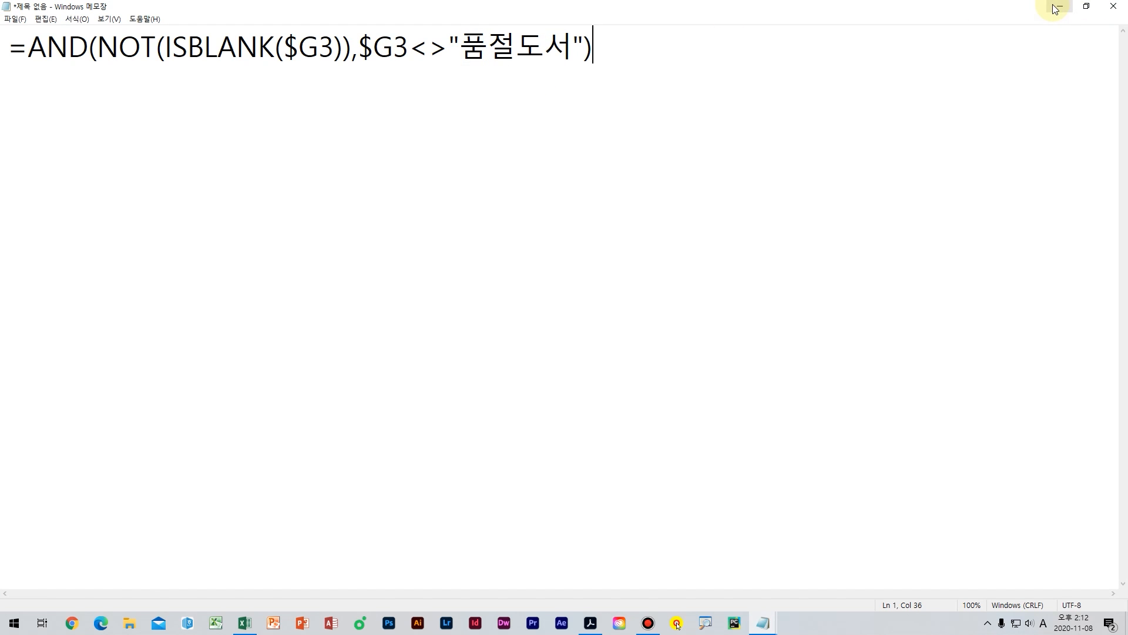
Step: Duplicate the =AND(NOT(ISBLANK($G3)),$G3<>"품절도서") formula onto the second line of the note
{"action": "key", "text": "Return"}
{"action": "key", "text": "shift+Up"}
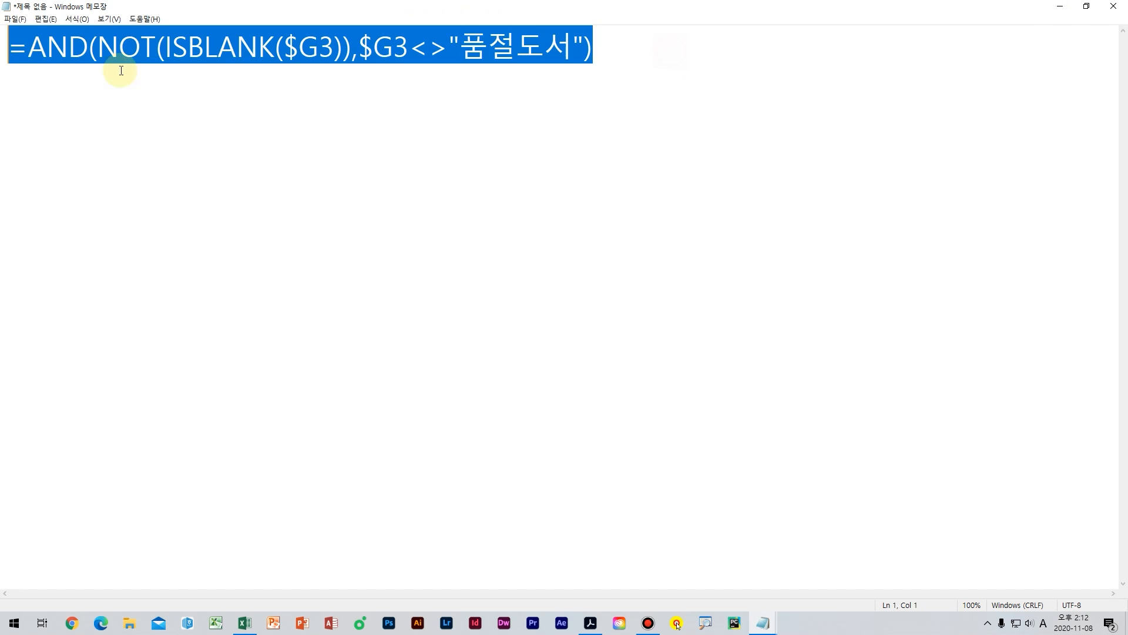
{"action": "key", "text": "ctrl+c"}
{"action": "left_click", "coordinate": [151, 83]}
{"action": "key", "text": "ctrl+v"}
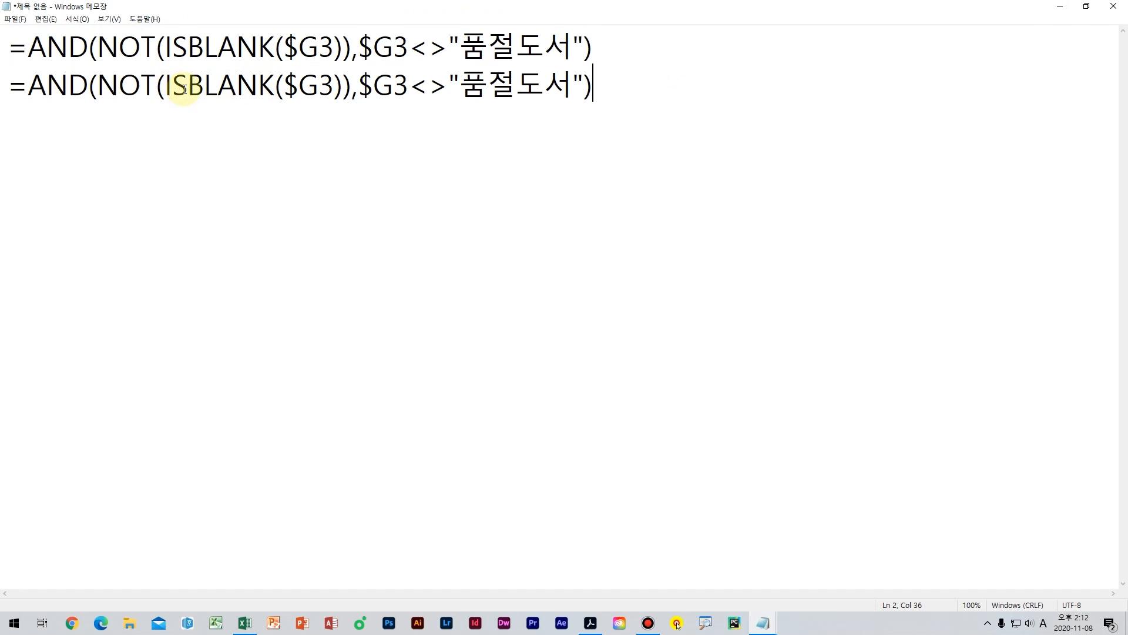
Step: Replace $G3<>"품절도서" in the second line's formula with NOT($G3="품절도서")
{"action": "left_click", "coordinate": [252, 88]}
{"action": "left_click_drag", "start_coordinate": [171, 88], "coordinate": [97, 88]}
{"action": "left_click", "coordinate": [252, 88]}
{"action": "left_click", "coordinate": [230, 92]}
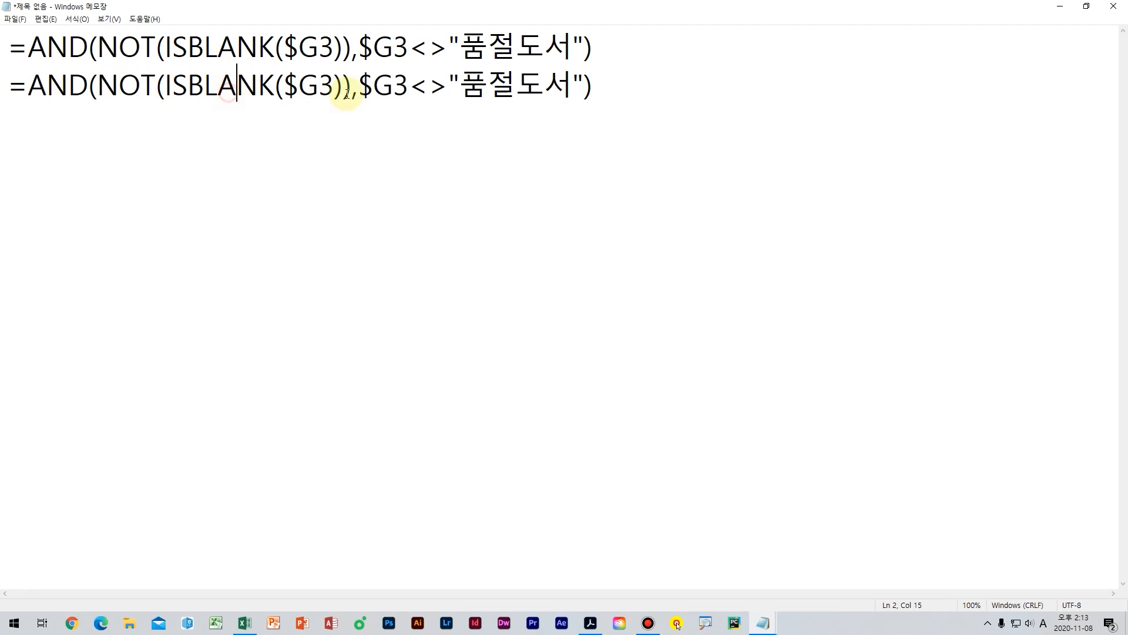
{"action": "left_click", "coordinate": [359, 86]}
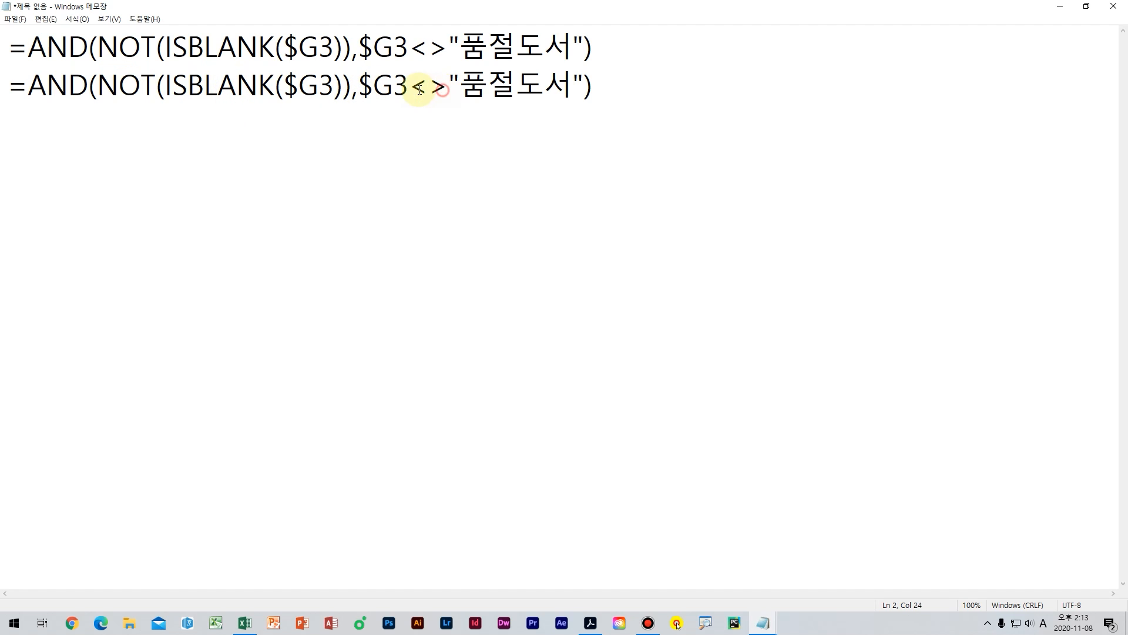
{"action": "left_click_drag", "start_coordinate": [411, 89], "coordinate": [447, 88]}
{"action": "left_click", "coordinate": [430, 89]}
{"action": "left_click_drag", "start_coordinate": [361, 88], "coordinate": [586, 94]}
{"action": "key", "text": "Delete"}
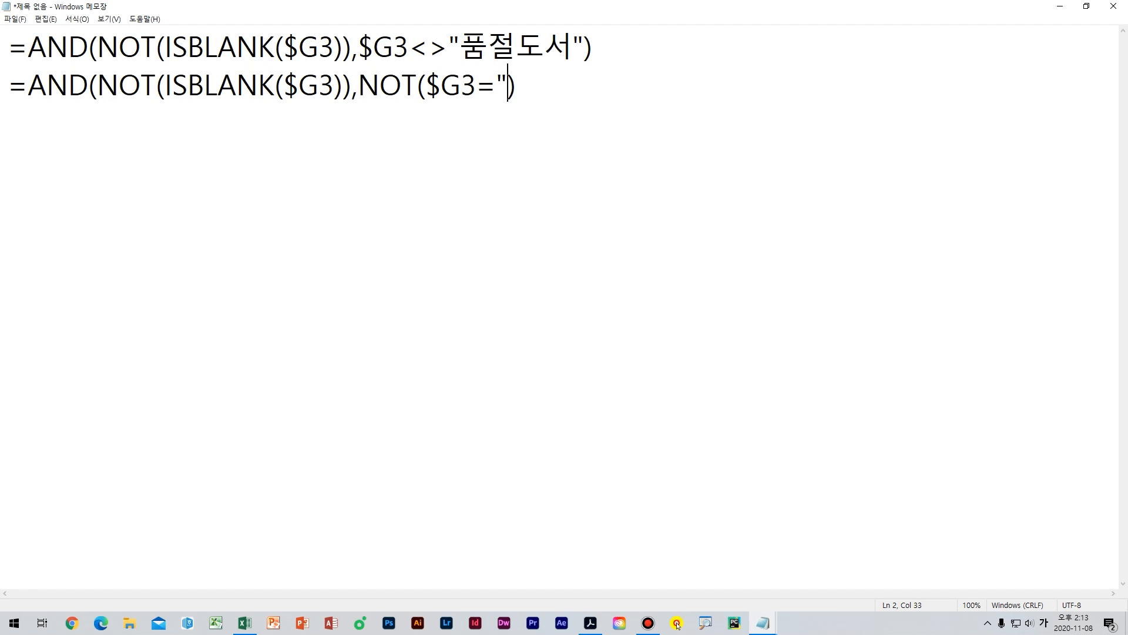
{"action": "type", "text": "품절도서"}
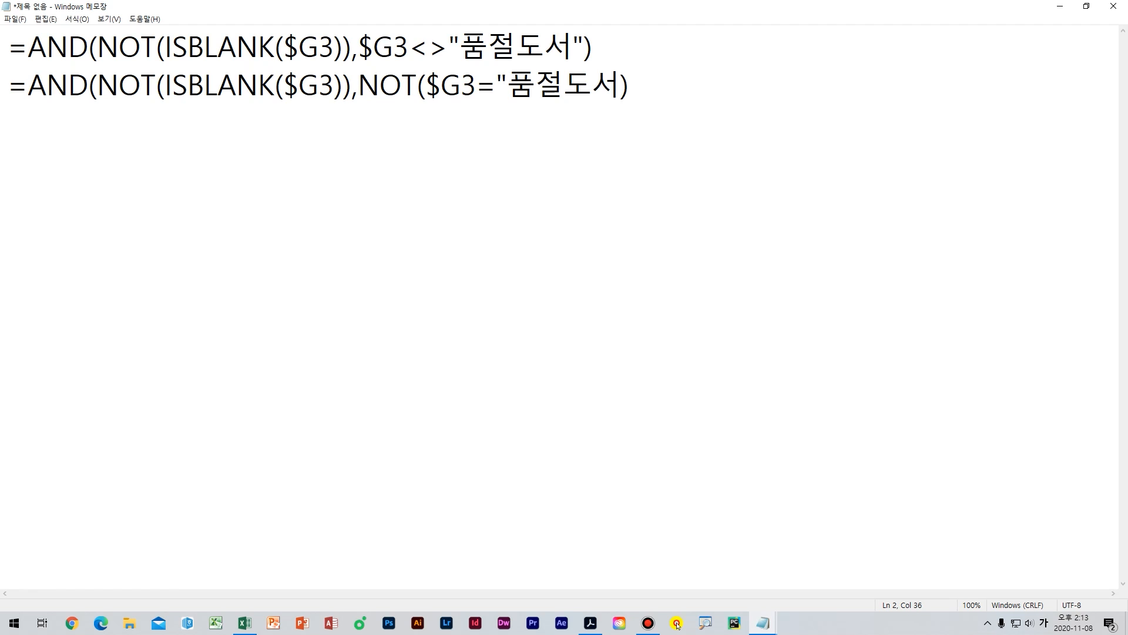
{"action": "key", "text": "Left"}
{"action": "key", "text": "Left"}
{"action": "key", "text": "Left"}
{"action": "key", "text": "Left"}
{"action": "key", "text": "Left"}
{"action": "key", "text": "Left"}
{"action": "key", "text": "Left"}
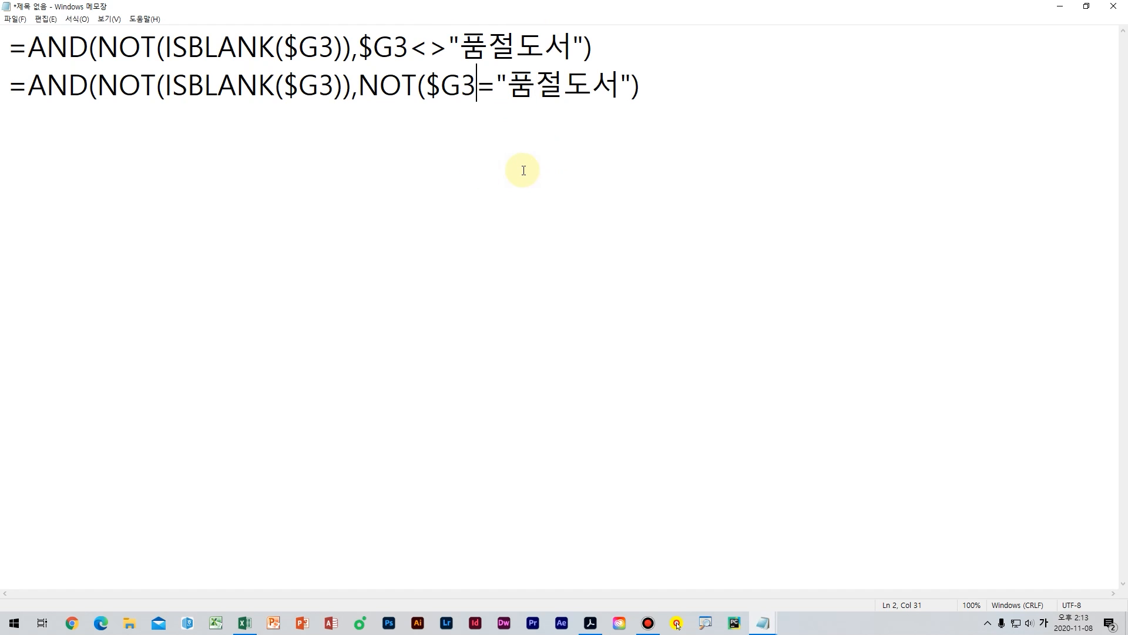
{"action": "mouse_move", "coordinate": [491, 105]}
{"action": "left_mouse_down"}
{"action": "mouse_move", "coordinate": [640, 108]}
{"action": "mouse_move", "coordinate": [461, 97]}
{"action": "mouse_move", "coordinate": [493, 111]}
{"action": "left_mouse_up"}
{"action": "left_click_drag", "start_coordinate": [424, 101], "coordinate": [370, 108]}
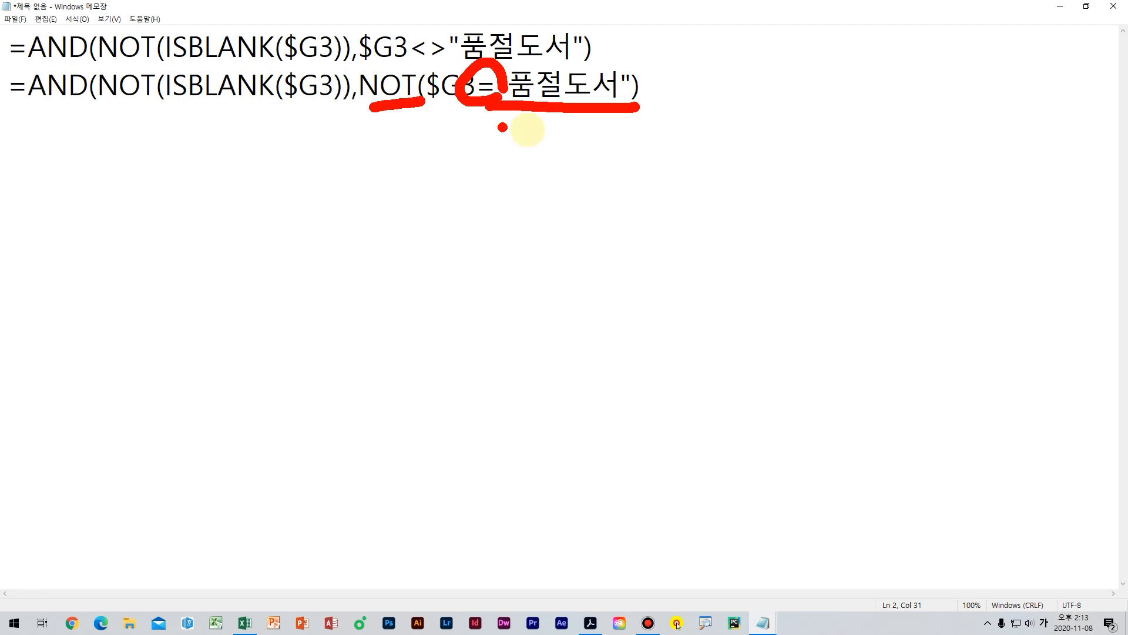
{"action": "mouse_move", "coordinate": [531, 132]}
{"action": "left_mouse_down"}
{"action": "mouse_move", "coordinate": [547, 117]}
{"action": "mouse_move", "coordinate": [377, 114]}
{"action": "mouse_move", "coordinate": [441, 126]}
{"action": "left_mouse_up"}
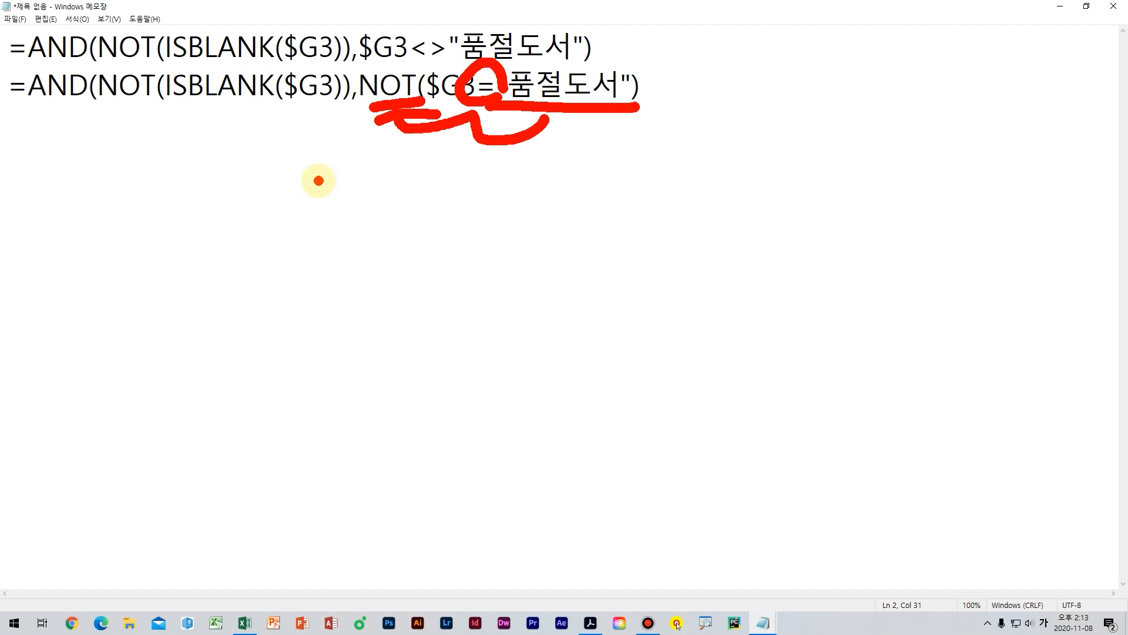
{"action": "left_click_drag", "start_coordinate": [613, 59], "coordinate": [647, 36]}
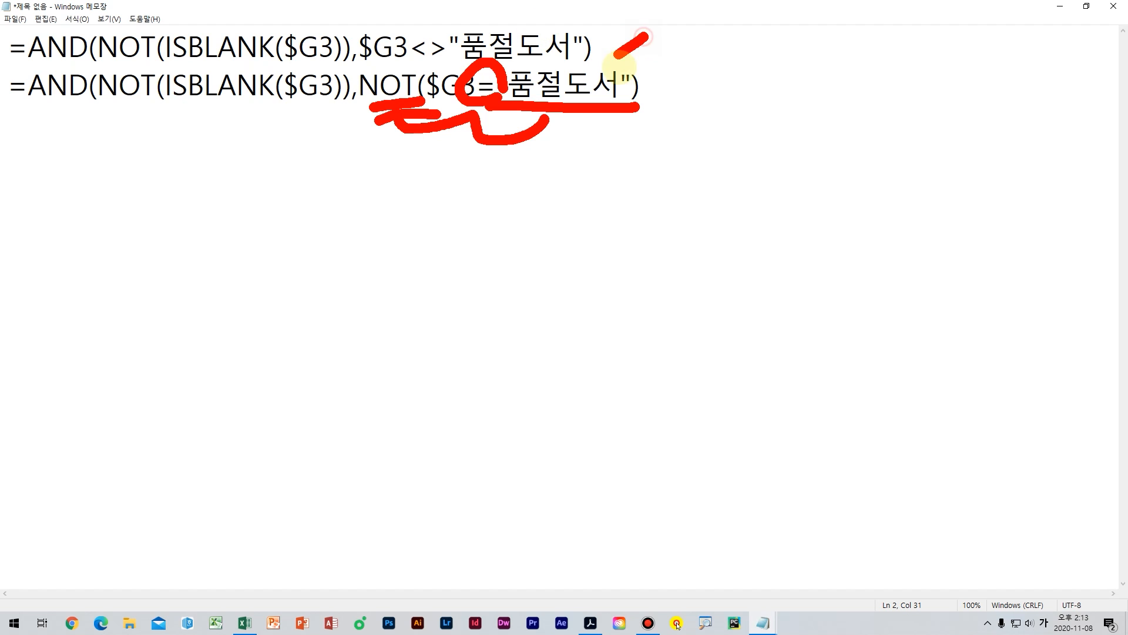
{"action": "mouse_move", "coordinate": [667, 76]}
{"action": "left_mouse_down"}
{"action": "mouse_move", "coordinate": [655, 111]}
{"action": "mouse_move", "coordinate": [718, 100]}
{"action": "left_mouse_up"}
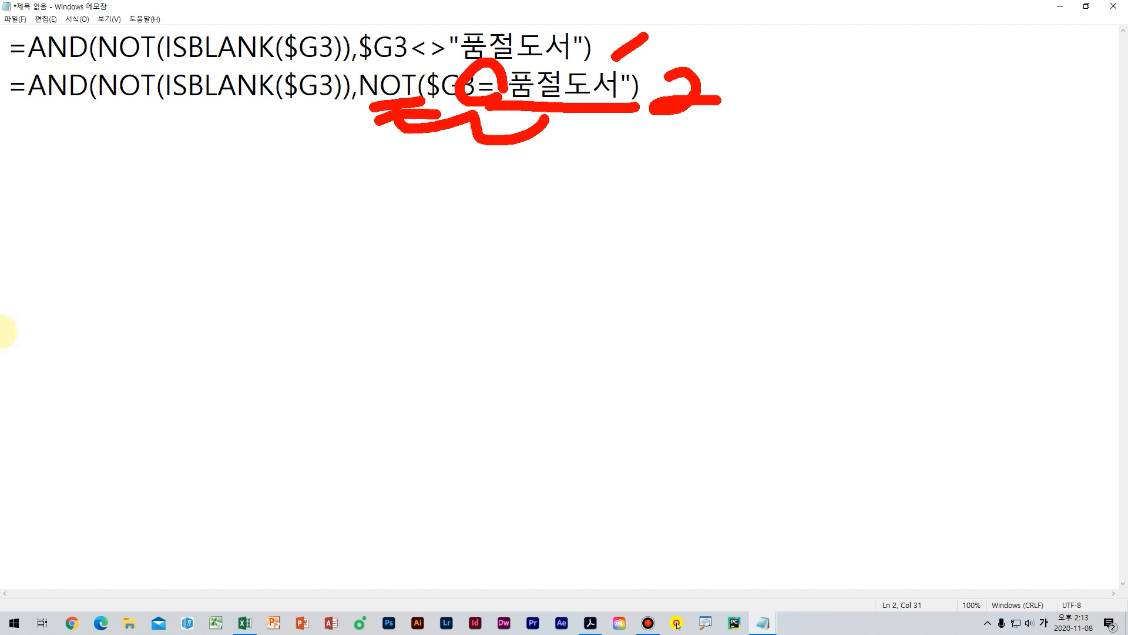
{"action": "key", "text": "Escape"}
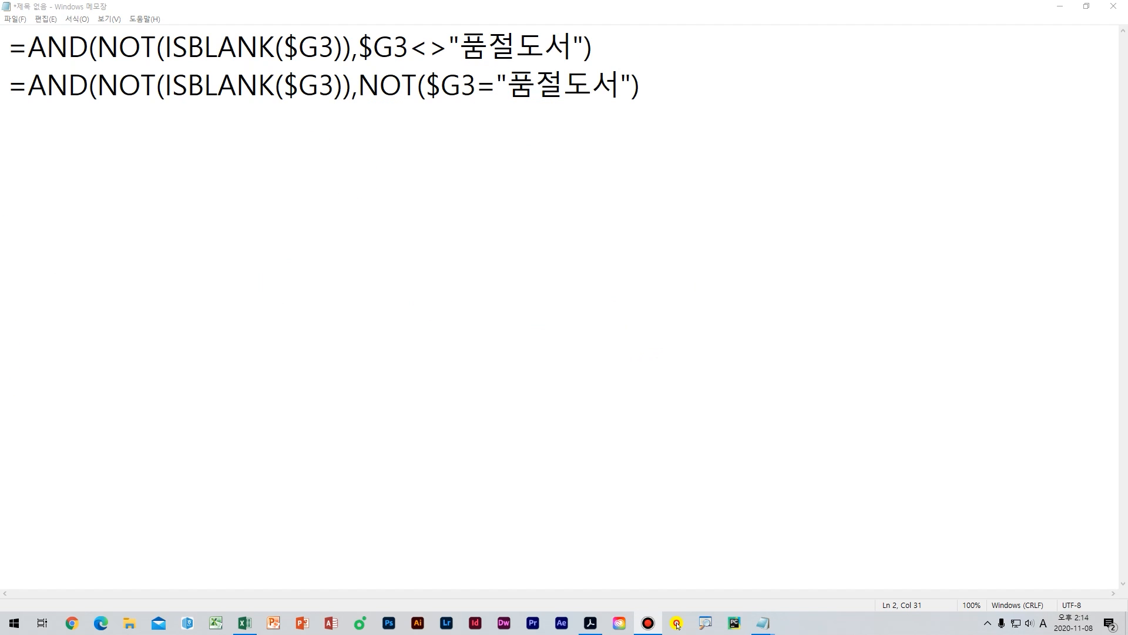
Step: Minimize Notepad and return to the book list in the Excel workbook
{"action": "left_click", "coordinate": [1060, 7]}
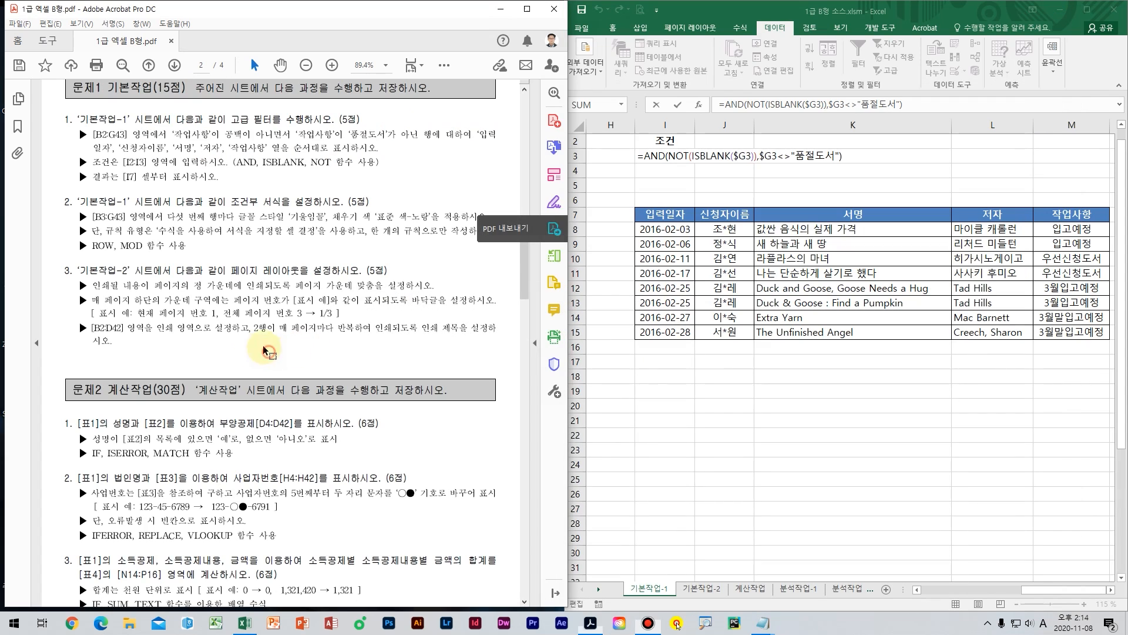
{"action": "left_click_drag", "start_coordinate": [1043, 589], "coordinate": [936, 586]}
{"action": "left_click", "coordinate": [697, 390]}
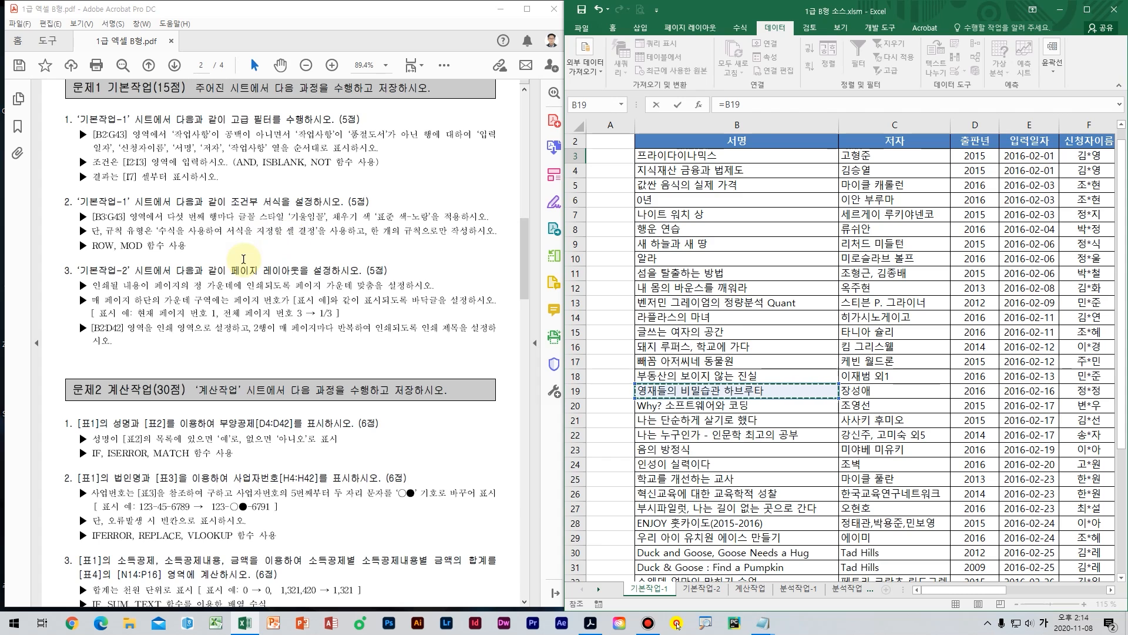
{"action": "left_click", "coordinate": [705, 161]}
{"action": "left_click_drag", "start_coordinate": [706, 161], "coordinate": [969, 592]}
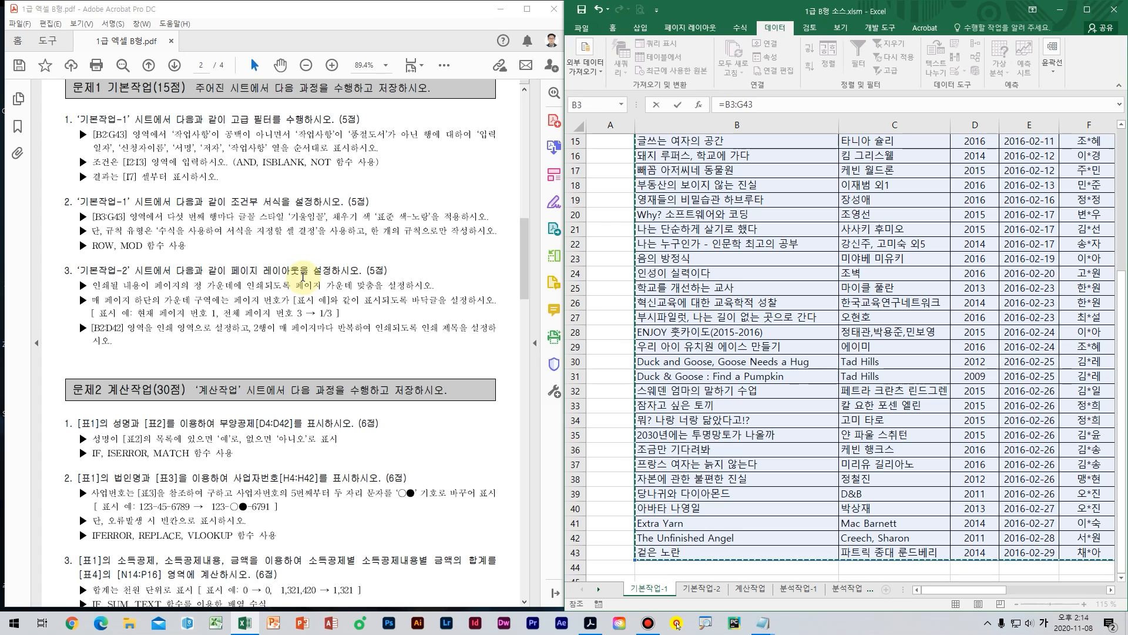
{"action": "scroll", "coordinate": [844, 247], "scroll_direction": "up", "scroll_amount": 4}
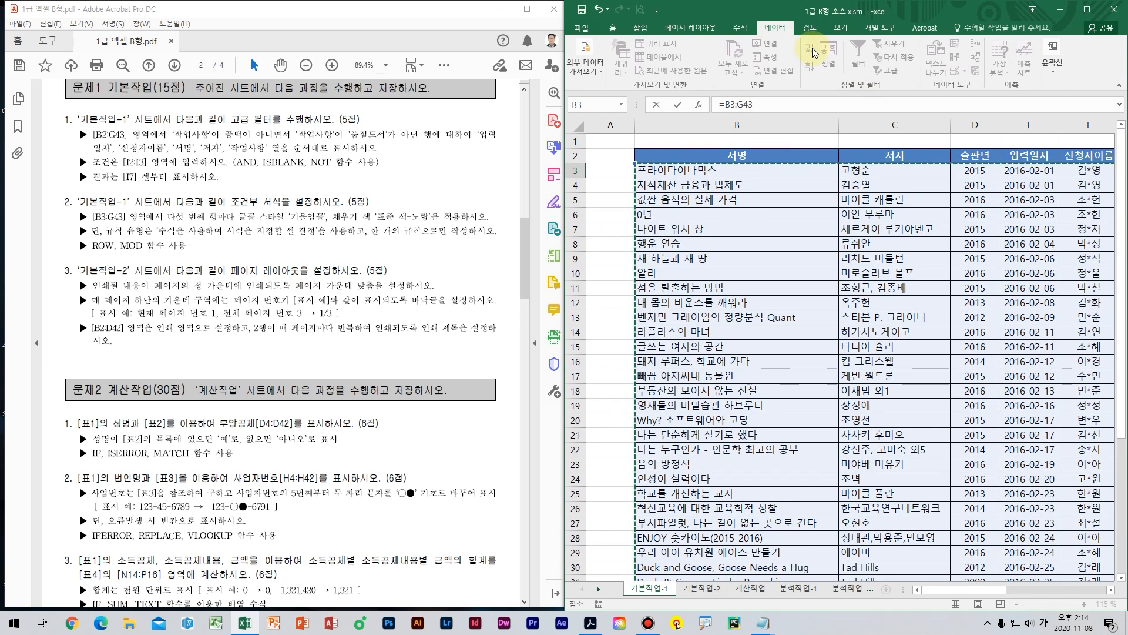
Step: Leave the pending edit of cell I3 and select the book list data range B3:G43 without its headings
{"action": "left_click", "coordinate": [613, 28]}
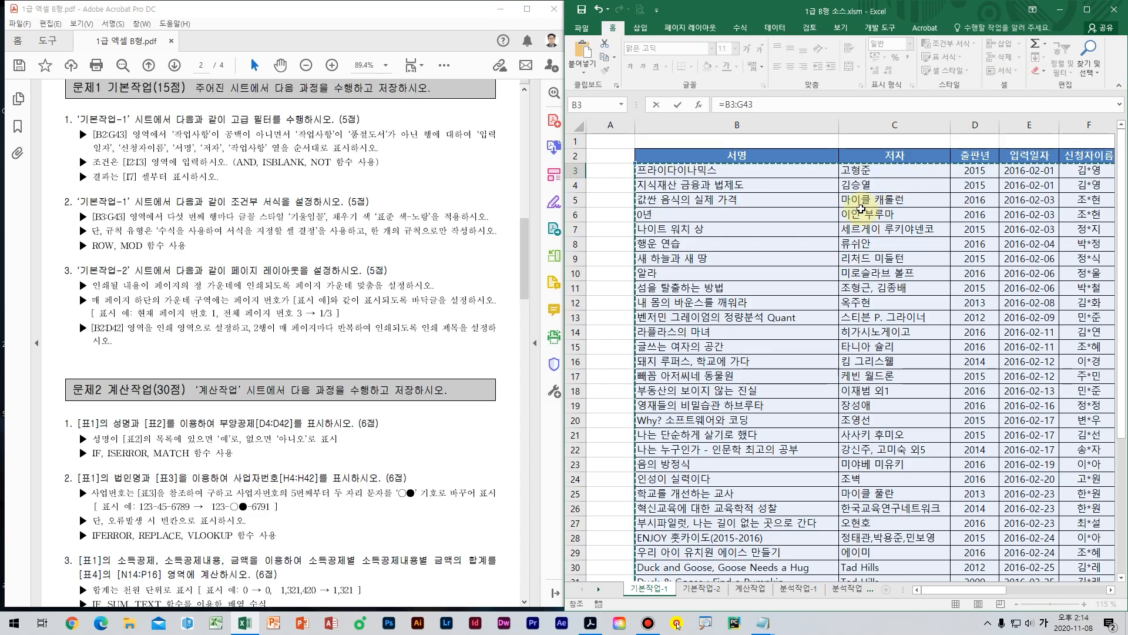
{"action": "scroll", "coordinate": [859, 209], "scroll_direction": "right", "scroll_amount": 3}
{"action": "left_click_drag", "start_coordinate": [894, 243], "coordinate": [579, 232]}
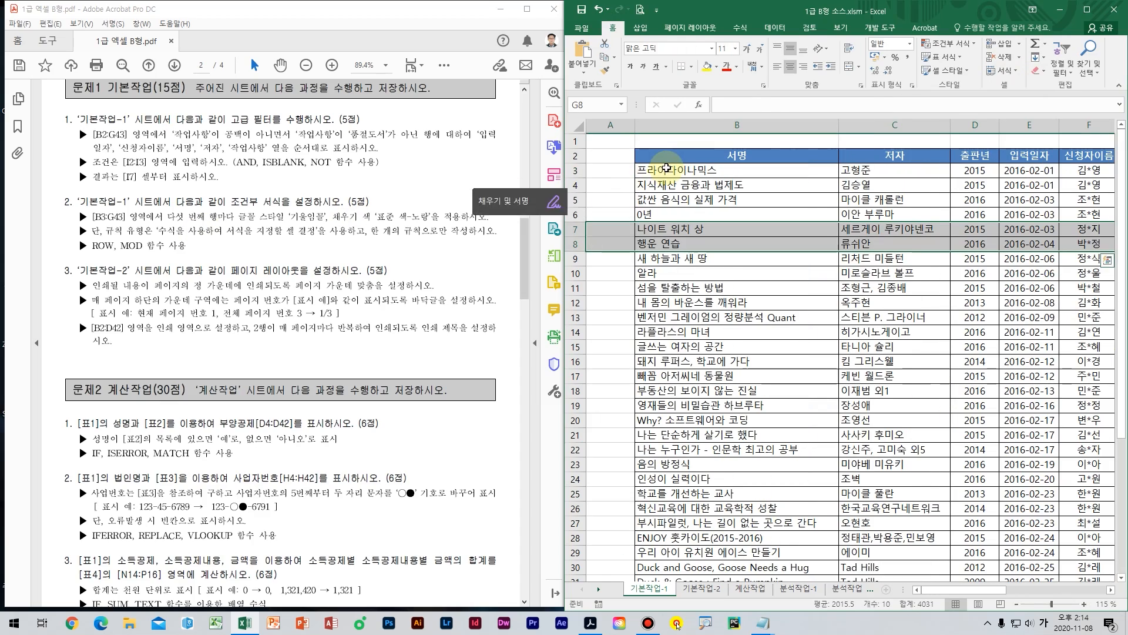
{"action": "left_click_drag", "start_coordinate": [667, 168], "coordinate": [911, 565]}
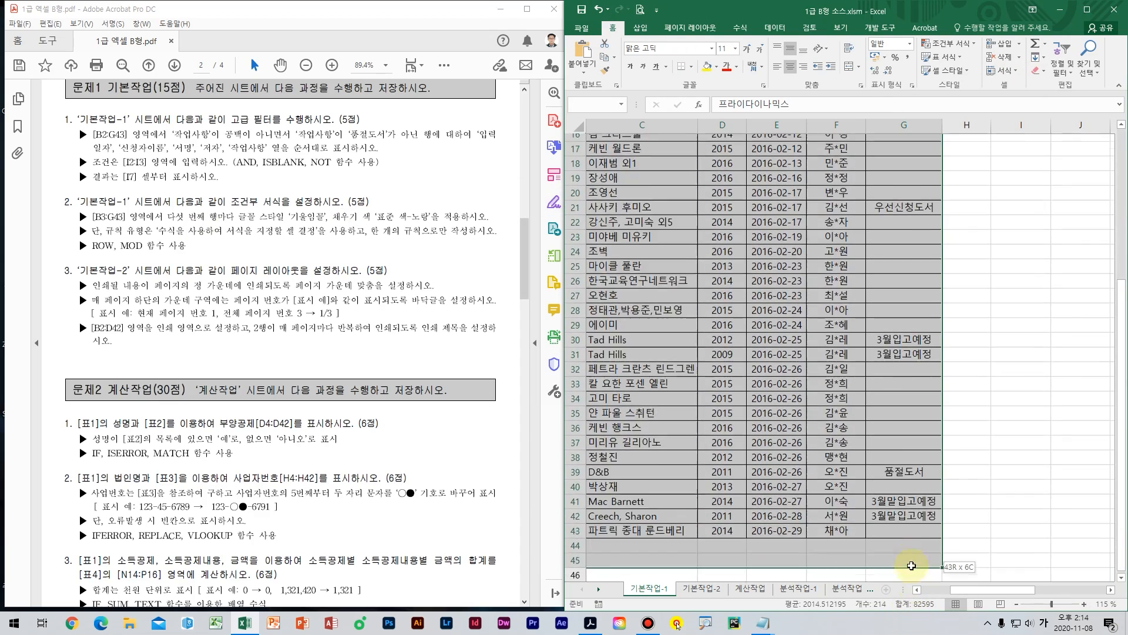
{"action": "scroll", "coordinate": [911, 566], "scroll_direction": "up", "scroll_amount": 5}
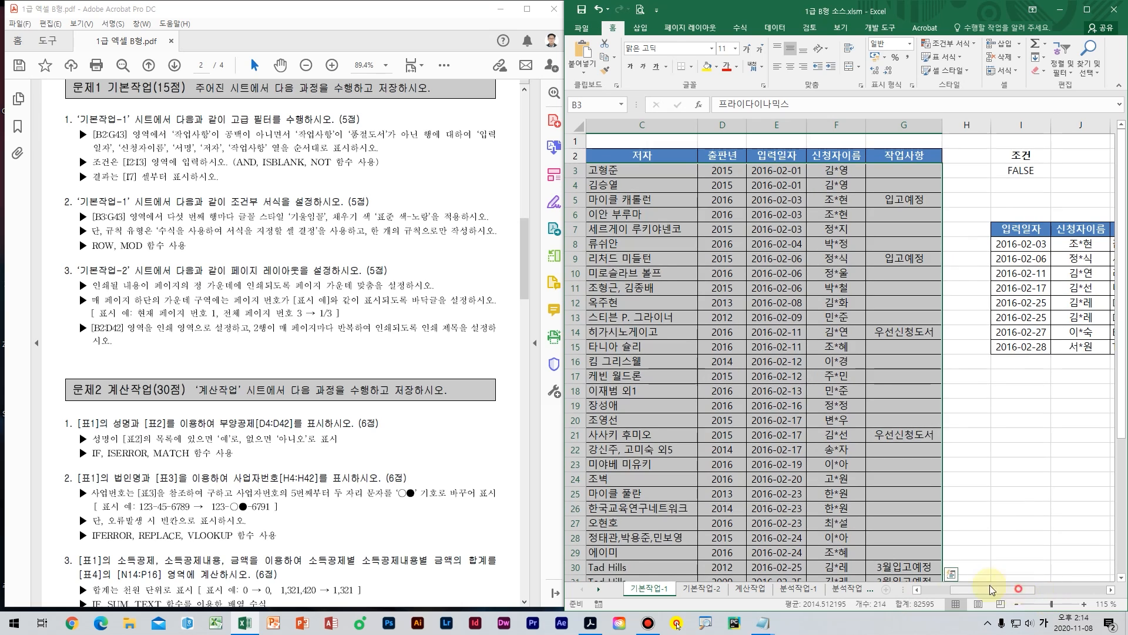
{"action": "left_click_drag", "start_coordinate": [992, 589], "coordinate": [962, 589]}
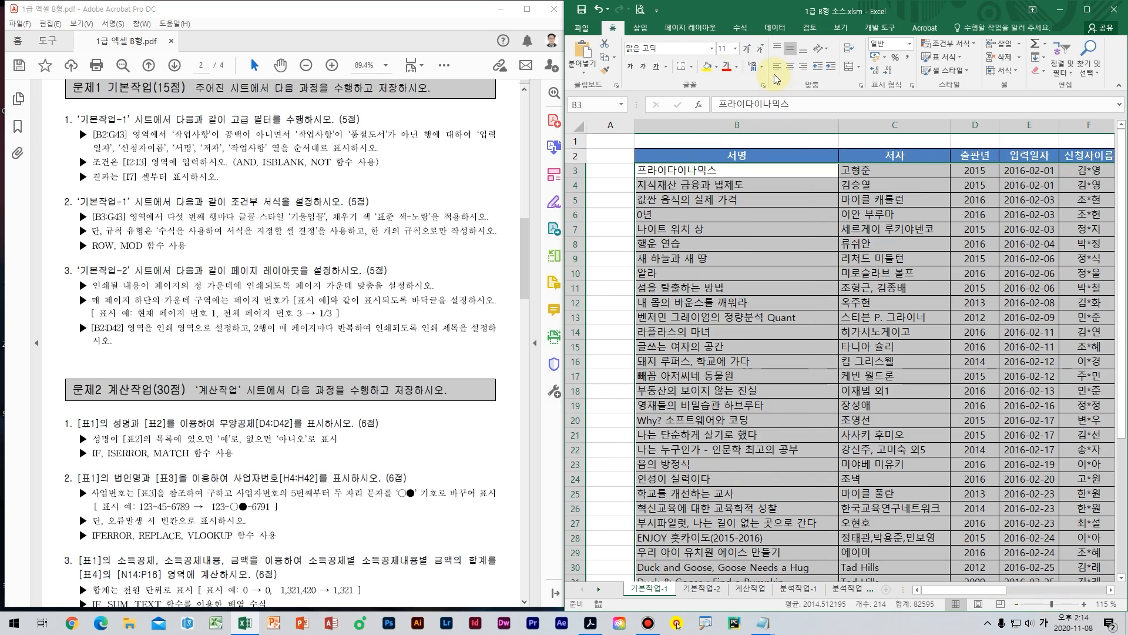
Step: Start a new conditional formatting rule of type 수식을 사용하여 서식을 지정할 셀 결정 and begin its formula with =mod(row()-2
{"action": "left_click", "coordinate": [947, 44]}
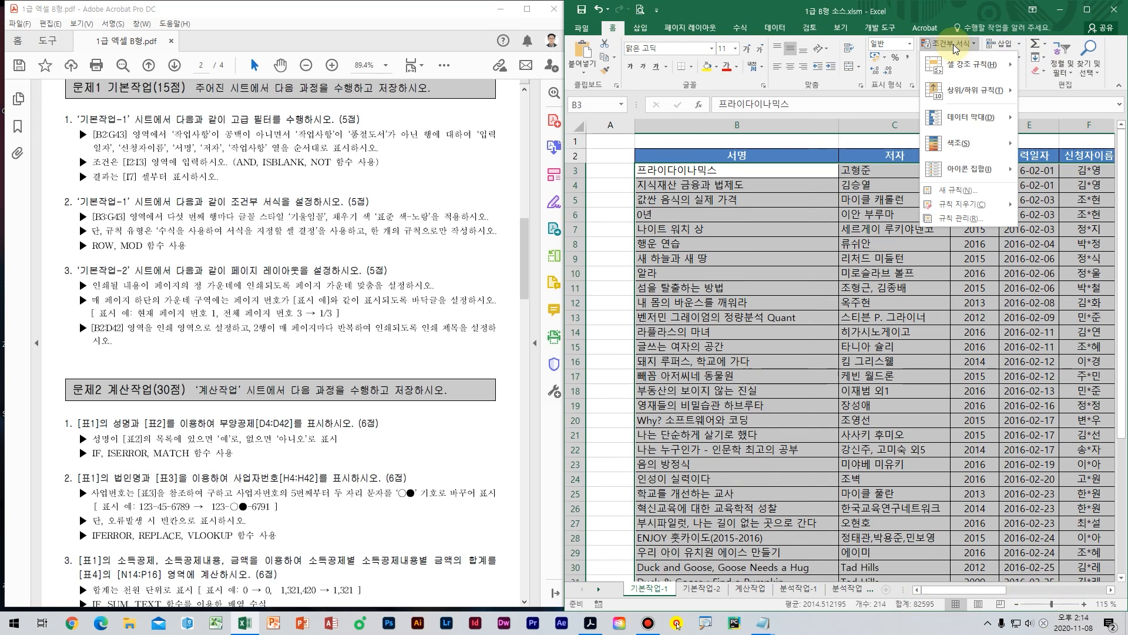
{"action": "left_click", "coordinate": [975, 184]}
{"action": "left_click", "coordinate": [751, 326]}
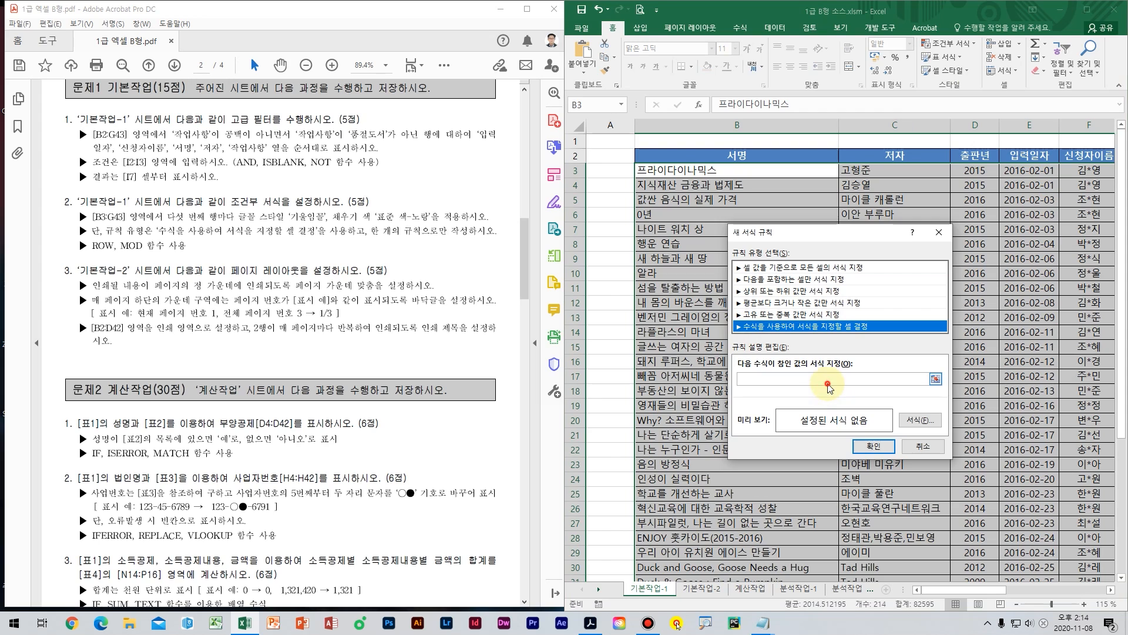
{"action": "left_click", "coordinate": [827, 385]}
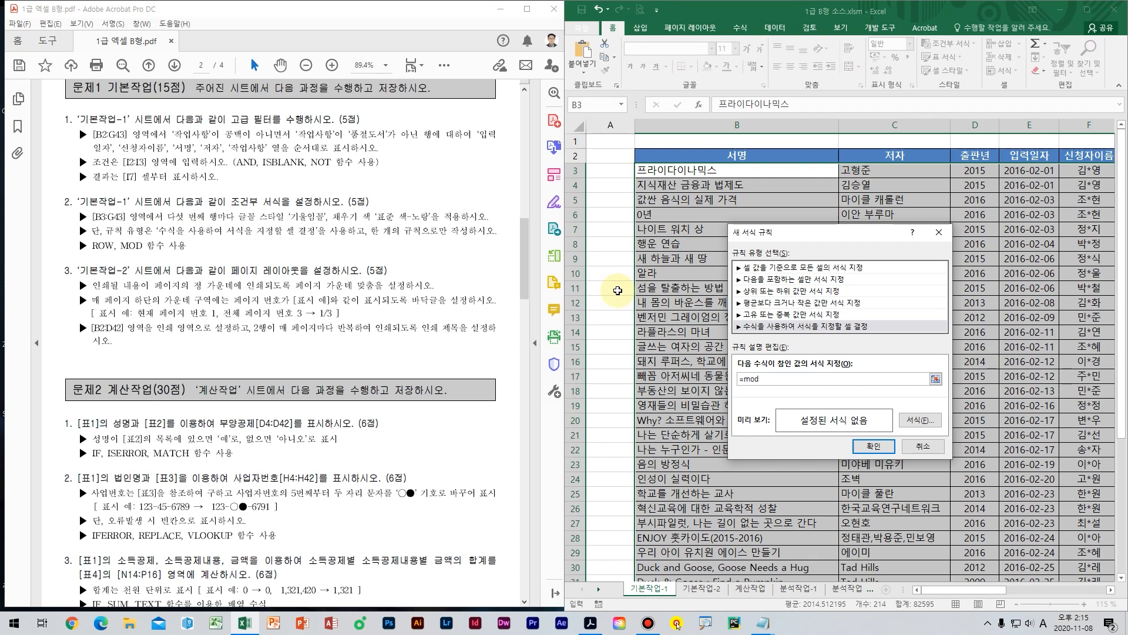
{"action": "left_click_drag", "start_coordinate": [767, 239], "coordinate": [673, 187]}
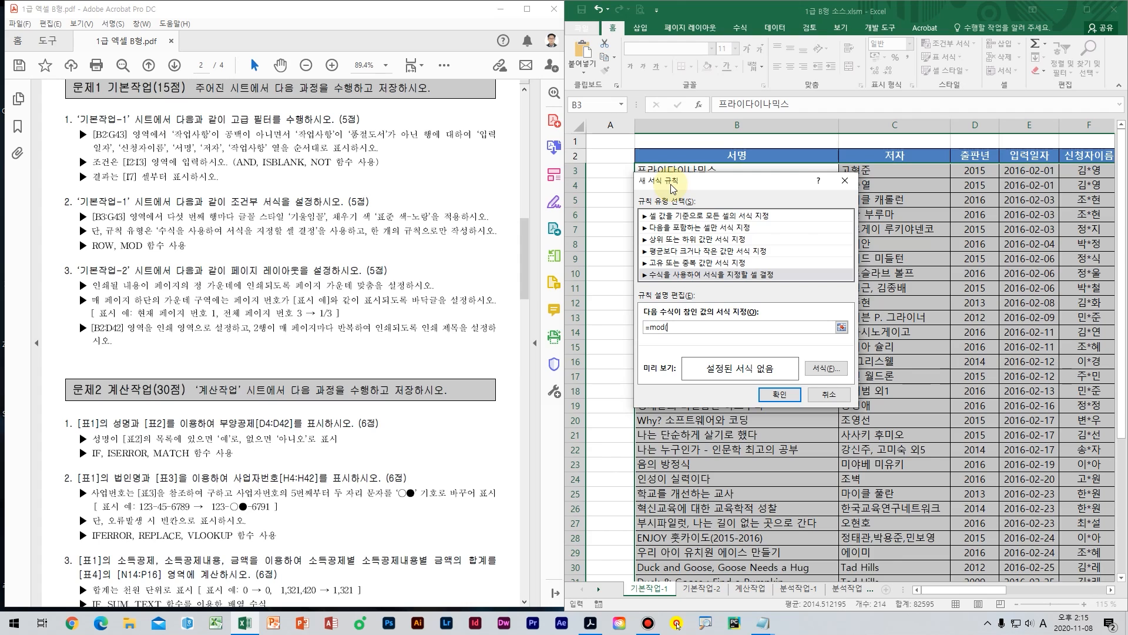
{"action": "type", "text": "row()-2"}
{"action": "left_click_drag", "start_coordinate": [690, 180], "coordinate": [742, 210]}
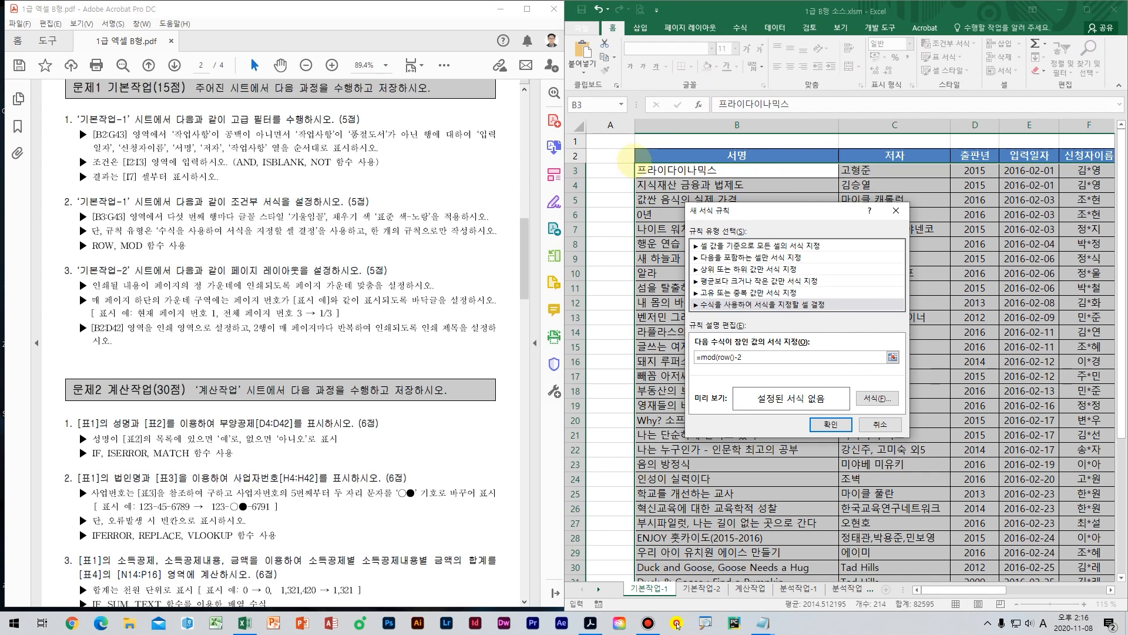
{"action": "left_click_drag", "start_coordinate": [715, 126], "coordinate": [763, 135]}
{"action": "left_click_drag", "start_coordinate": [724, 91], "coordinate": [758, 156]}
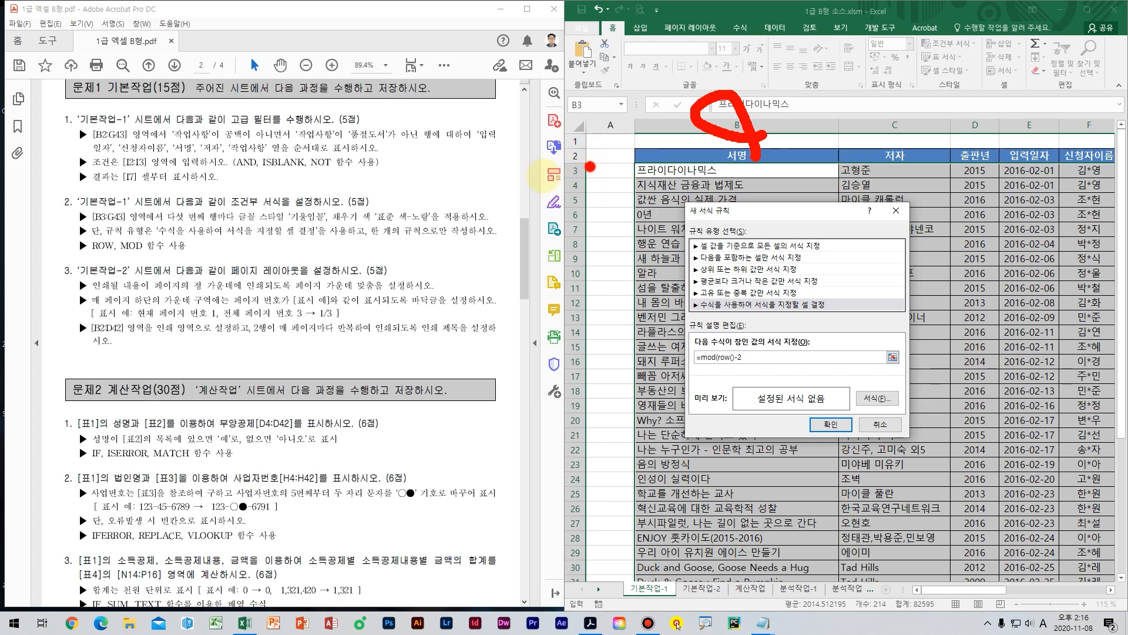
{"action": "mouse_move", "coordinate": [595, 169]}
{"action": "left_mouse_down"}
{"action": "mouse_move", "coordinate": [613, 152]}
{"action": "mouse_move", "coordinate": [591, 170]}
{"action": "mouse_move", "coordinate": [538, 126]}
{"action": "mouse_move", "coordinate": [614, 162]}
{"action": "left_mouse_up"}
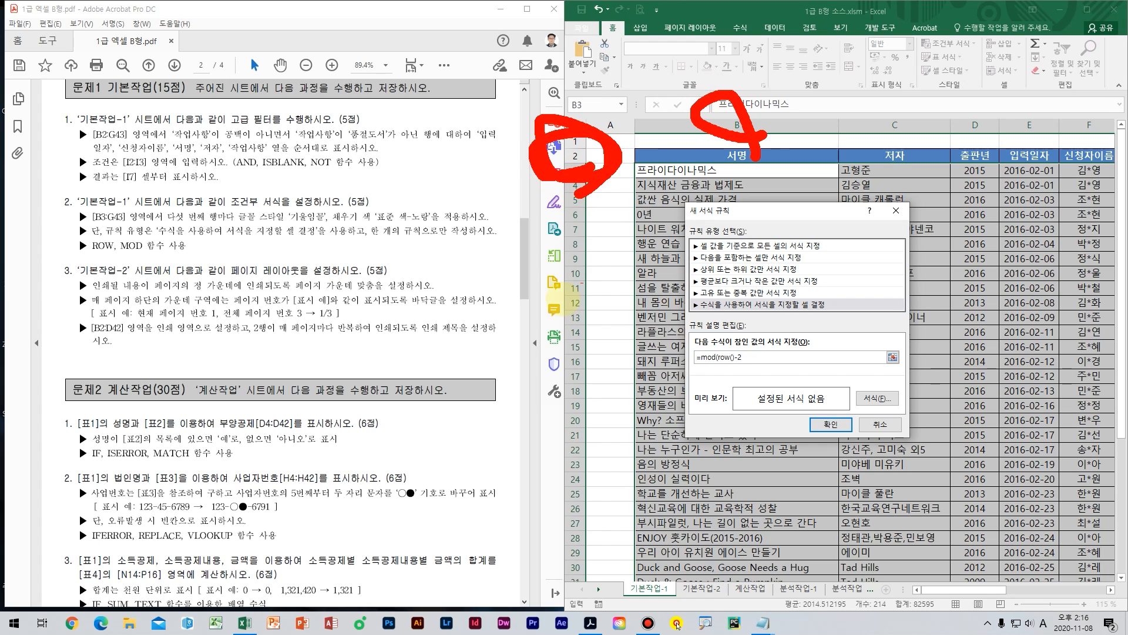
{"action": "mouse_move", "coordinate": [567, 265]}
{"action": "left_mouse_down"}
{"action": "mouse_move", "coordinate": [587, 305]}
{"action": "mouse_move", "coordinate": [629, 302]}
{"action": "left_mouse_up"}
{"action": "mouse_move", "coordinate": [617, 251]}
{"action": "left_mouse_down"}
{"action": "mouse_move", "coordinate": [649, 253]}
{"action": "mouse_move", "coordinate": [688, 317]}
{"action": "left_mouse_up"}
{"action": "mouse_move", "coordinate": [725, 158]}
{"action": "left_mouse_down"}
{"action": "mouse_move", "coordinate": [706, 168]}
{"action": "mouse_move", "coordinate": [729, 177]}
{"action": "mouse_move", "coordinate": [655, 247]}
{"action": "left_mouse_up"}
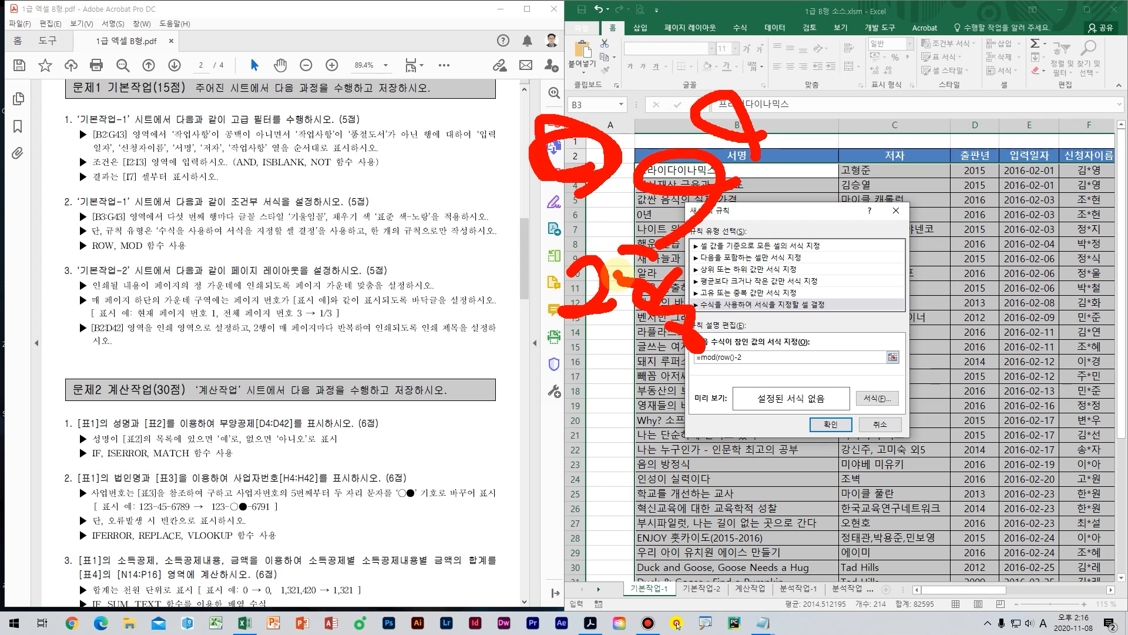
{"action": "key", "text": "Escape"}
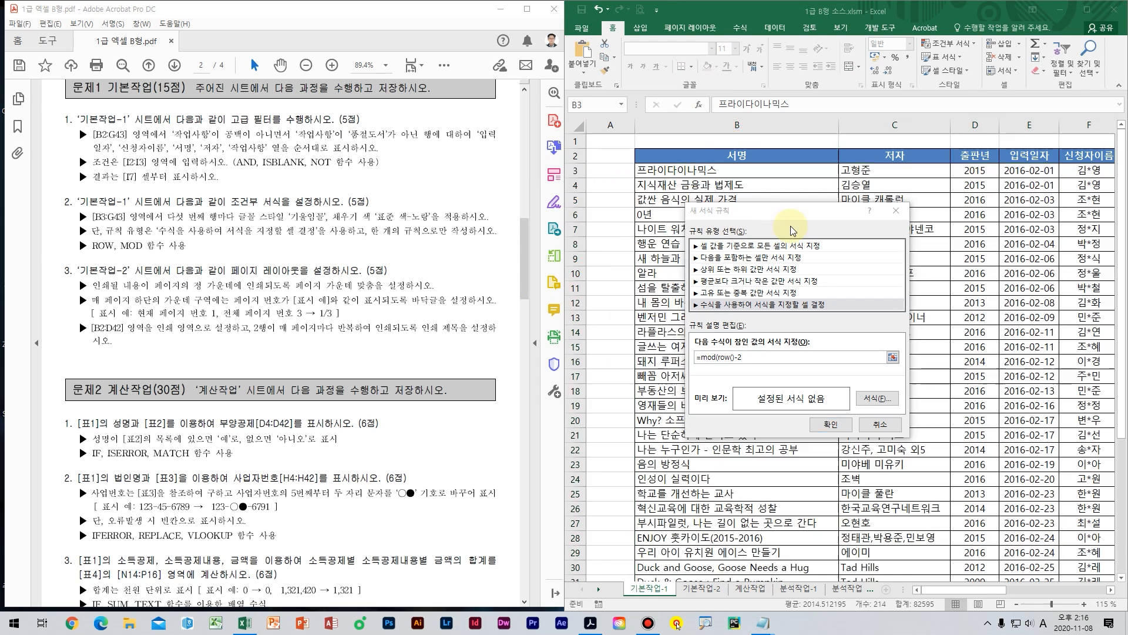
{"action": "left_click_drag", "start_coordinate": [648, 125], "coordinate": [701, 122]}
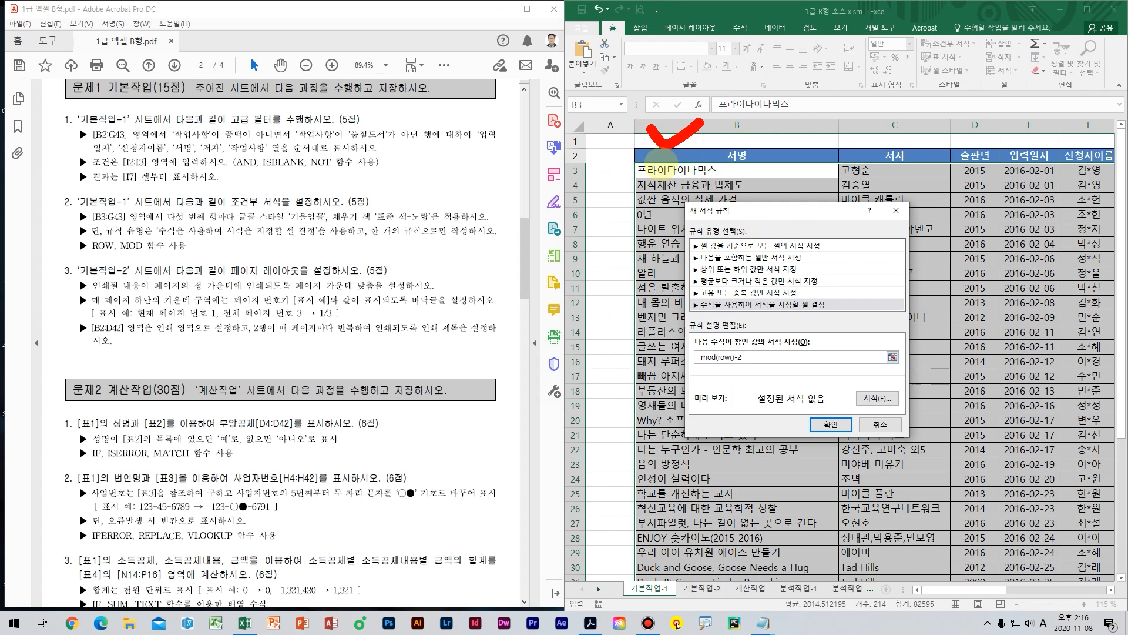
{"action": "mouse_move", "coordinate": [670, 175]}
{"action": "left_mouse_down"}
{"action": "mouse_move", "coordinate": [679, 188]}
{"action": "mouse_move", "coordinate": [729, 187]}
{"action": "mouse_move", "coordinate": [664, 203]}
{"action": "mouse_move", "coordinate": [755, 202]}
{"action": "left_mouse_up"}
{"action": "mouse_move", "coordinate": [642, 212]}
{"action": "left_mouse_down"}
{"action": "mouse_move", "coordinate": [622, 185]}
{"action": "mouse_move", "coordinate": [781, 188]}
{"action": "mouse_move", "coordinate": [785, 210]}
{"action": "left_mouse_up"}
{"action": "key", "text": "e"}
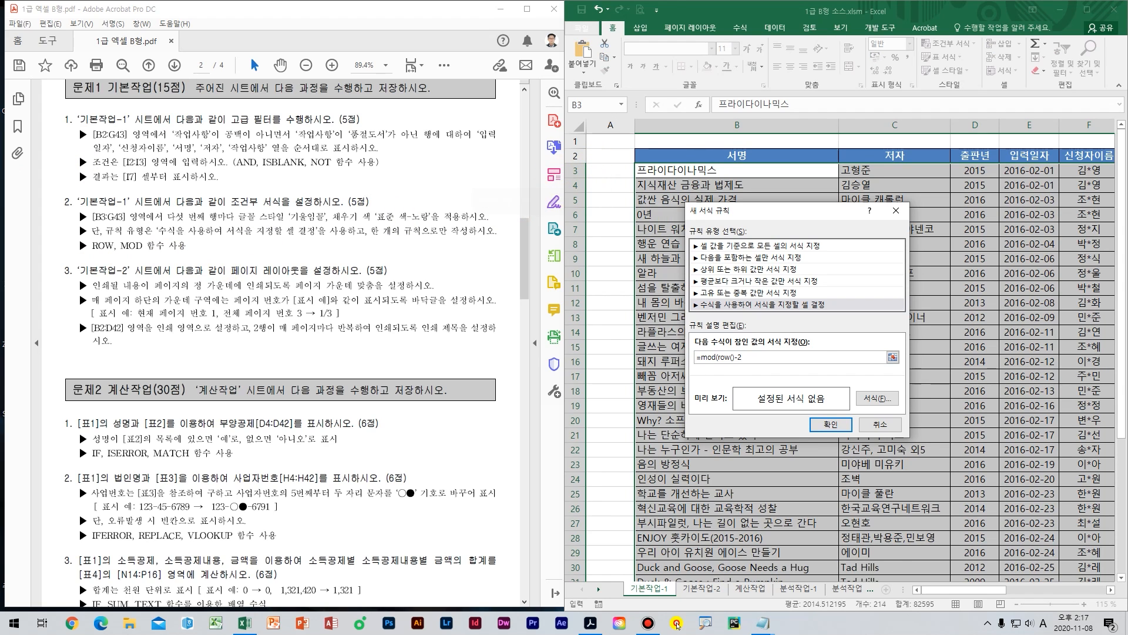
Step: Complete the conditional formatting rule's formula as =mod(row()-2,5)=0
{"action": "left_click", "coordinate": [769, 355]}
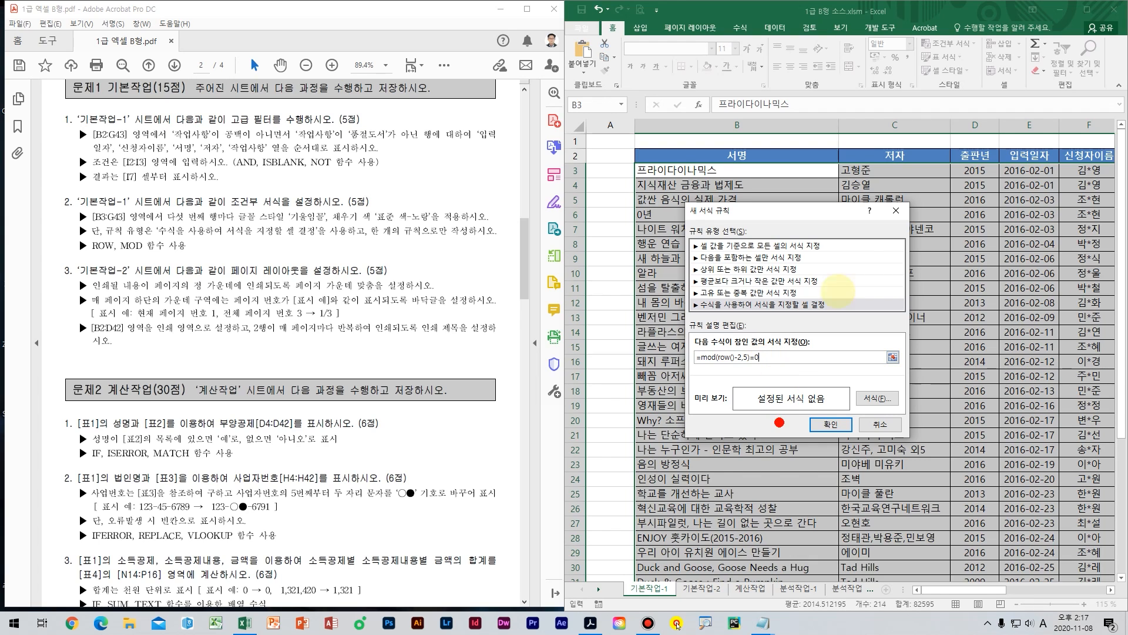
{"action": "mouse_move", "coordinate": [890, 211]}
{"action": "left_mouse_down"}
{"action": "mouse_move", "coordinate": [847, 220]}
{"action": "mouse_move", "coordinate": [819, 294]}
{"action": "left_mouse_up"}
{"action": "mouse_move", "coordinate": [922, 317]}
{"action": "left_mouse_down"}
{"action": "mouse_move", "coordinate": [892, 360]}
{"action": "mouse_move", "coordinate": [946, 353]}
{"action": "left_mouse_up"}
{"action": "mouse_move", "coordinate": [931, 402]}
{"action": "left_mouse_down"}
{"action": "mouse_move", "coordinate": [910, 446]}
{"action": "mouse_move", "coordinate": [939, 494]}
{"action": "left_mouse_up"}
{"action": "left_click_drag", "start_coordinate": [935, 437], "coordinate": [993, 432]}
{"action": "left_click_drag", "start_coordinate": [1058, 524], "coordinate": [825, 503]}
{"action": "mouse_move", "coordinate": [788, 456]}
{"action": "left_mouse_down"}
{"action": "mouse_move", "coordinate": [791, 168]}
{"action": "mouse_move", "coordinate": [1049, 561]}
{"action": "left_mouse_up"}
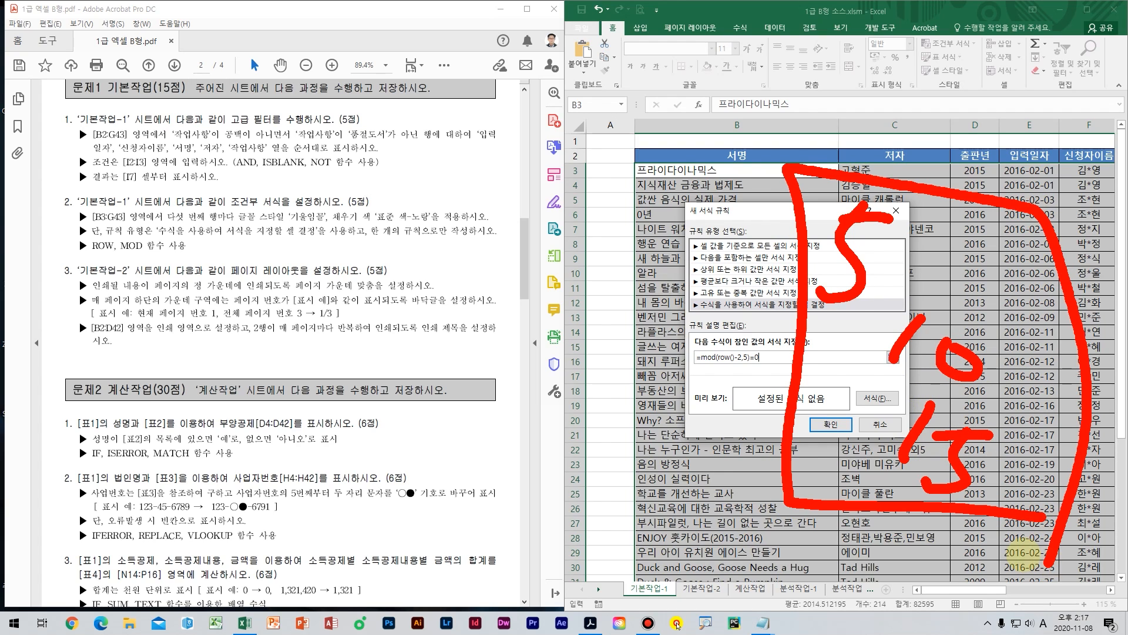
{"action": "mouse_move", "coordinate": [250, 226]}
{"action": "left_mouse_down"}
{"action": "mouse_move", "coordinate": [150, 229]}
{"action": "mouse_move", "coordinate": [194, 194]}
{"action": "mouse_move", "coordinate": [247, 241]}
{"action": "mouse_move", "coordinate": [217, 250]}
{"action": "left_mouse_up"}
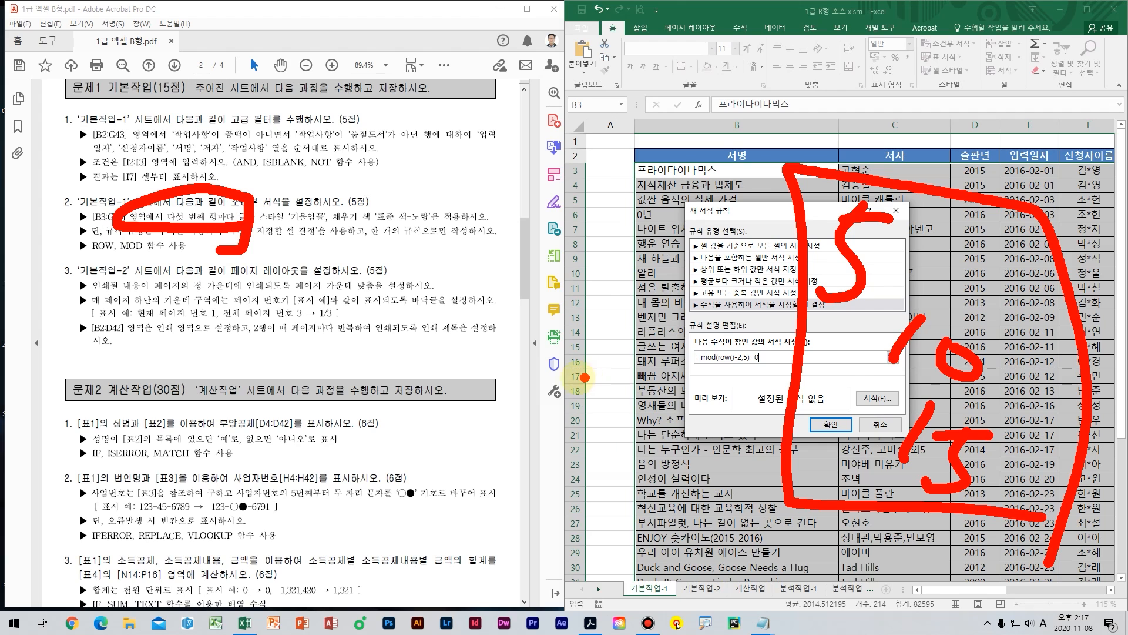
{"action": "key", "text": "Escape"}
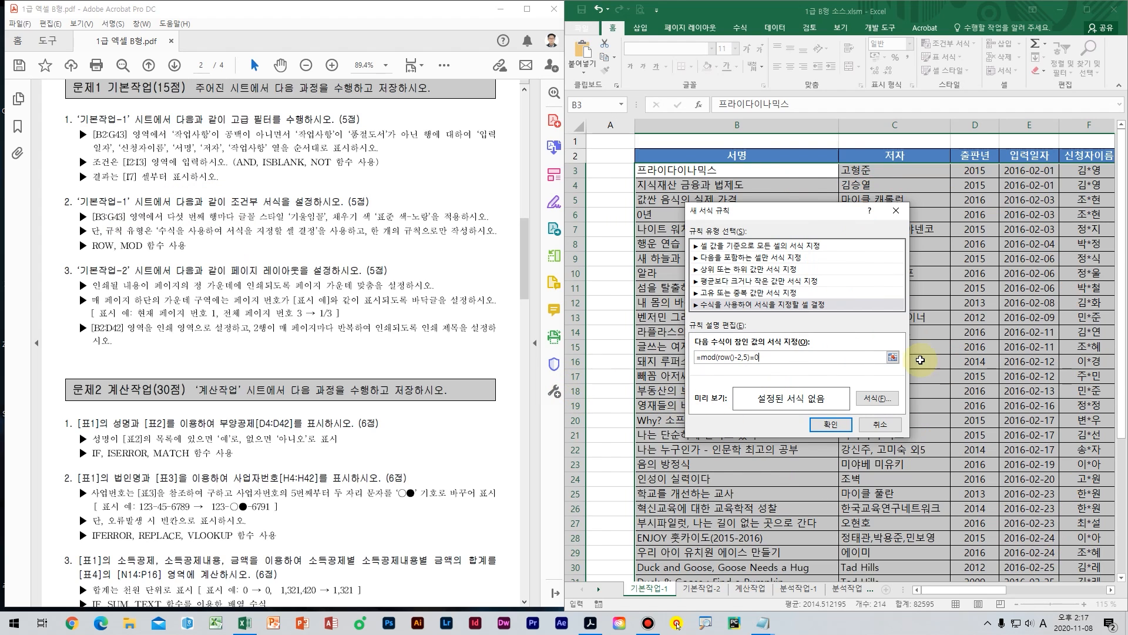
Step: Give the rule the font style 기울임꼴 and the standard yellow fill, and apply it to the selected range
{"action": "left_click", "coordinate": [873, 403]}
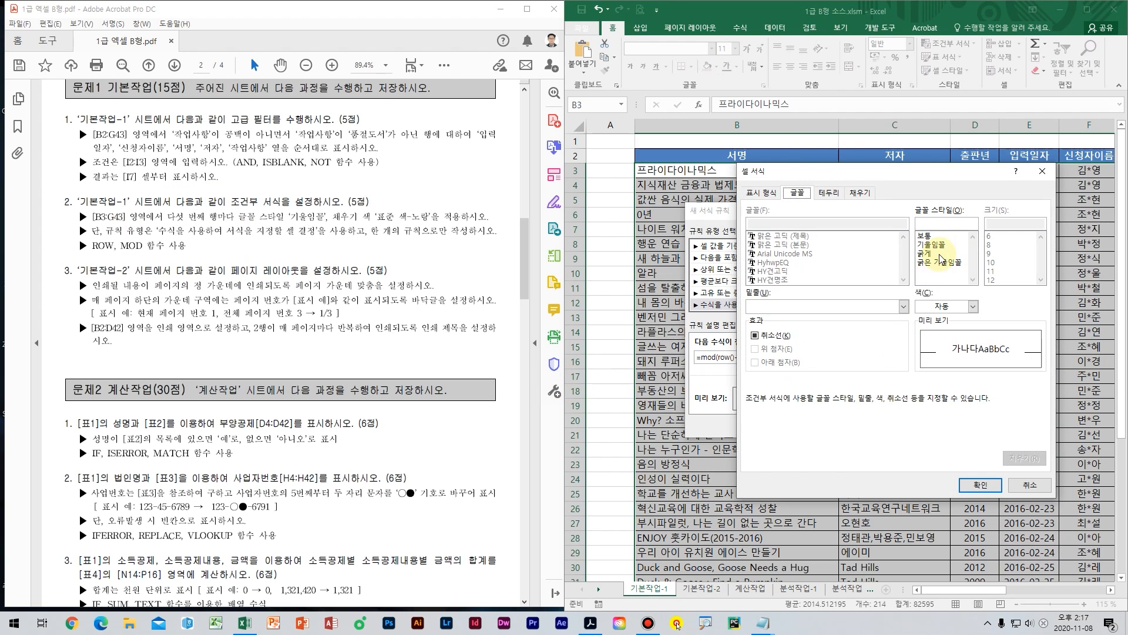
{"action": "left_click", "coordinate": [940, 245]}
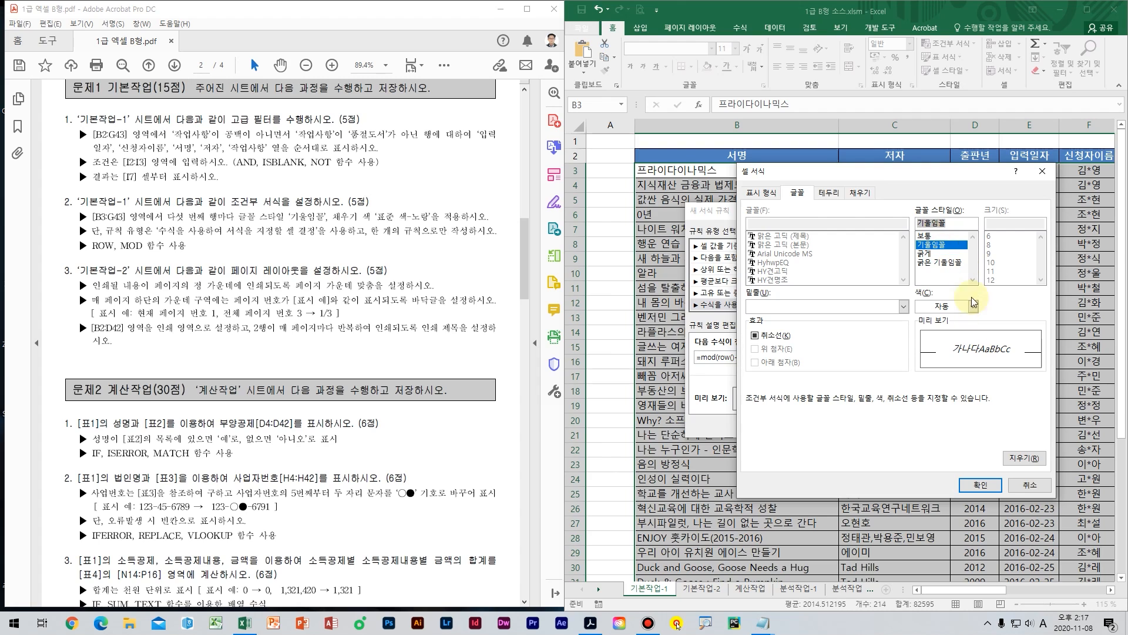
{"action": "left_click", "coordinate": [852, 193]}
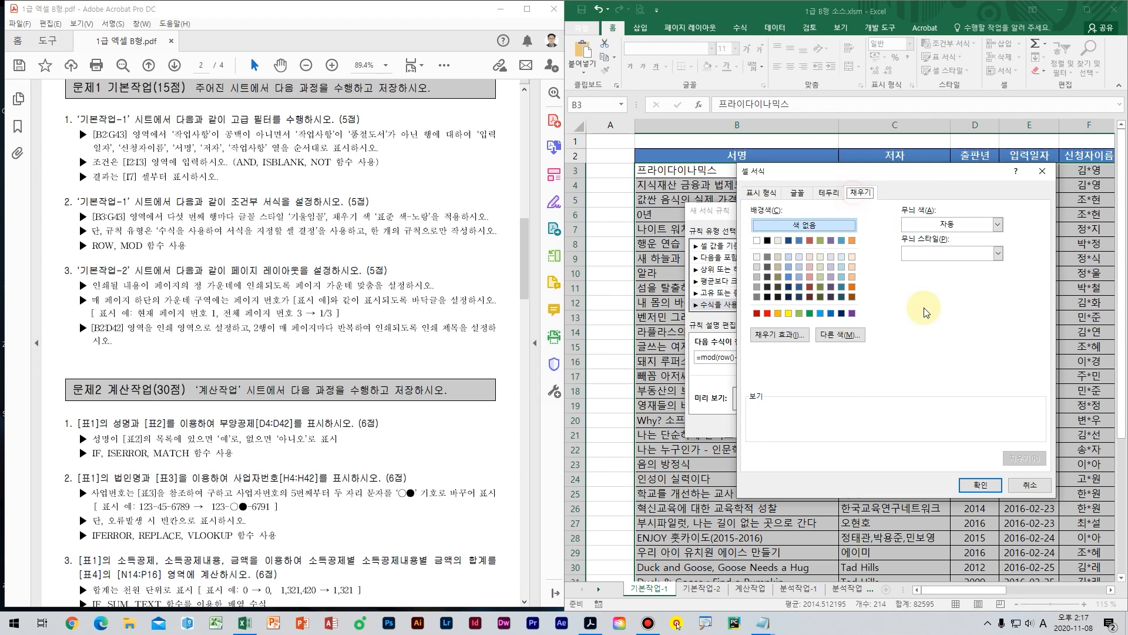
{"action": "left_click", "coordinate": [788, 312]}
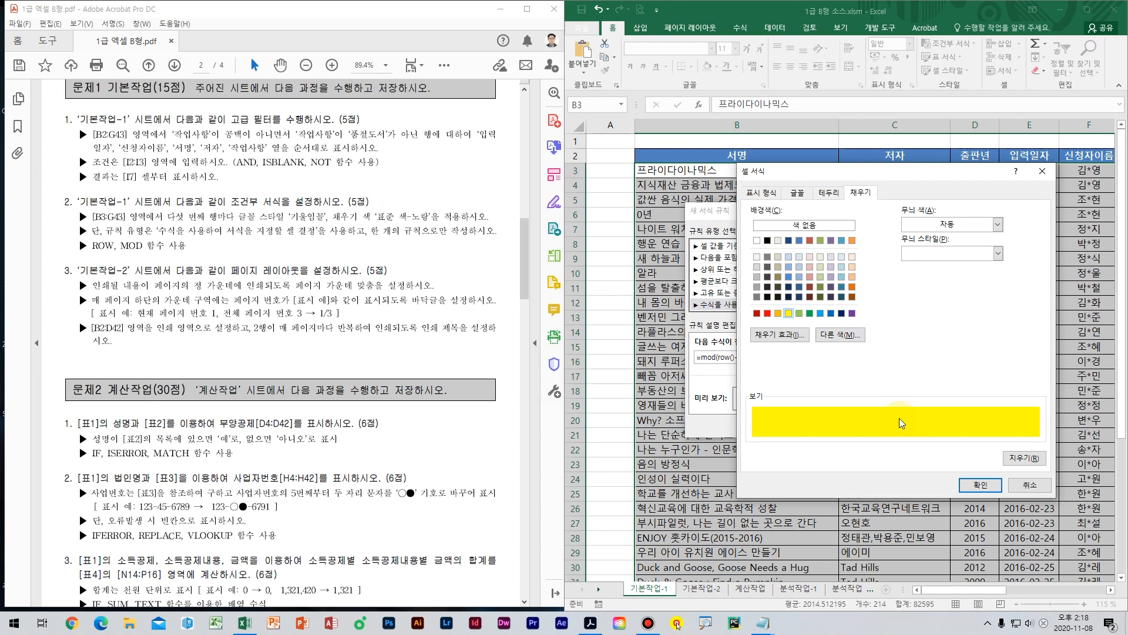
{"action": "left_click", "coordinate": [979, 485]}
{"action": "left_click", "coordinate": [852, 424]}
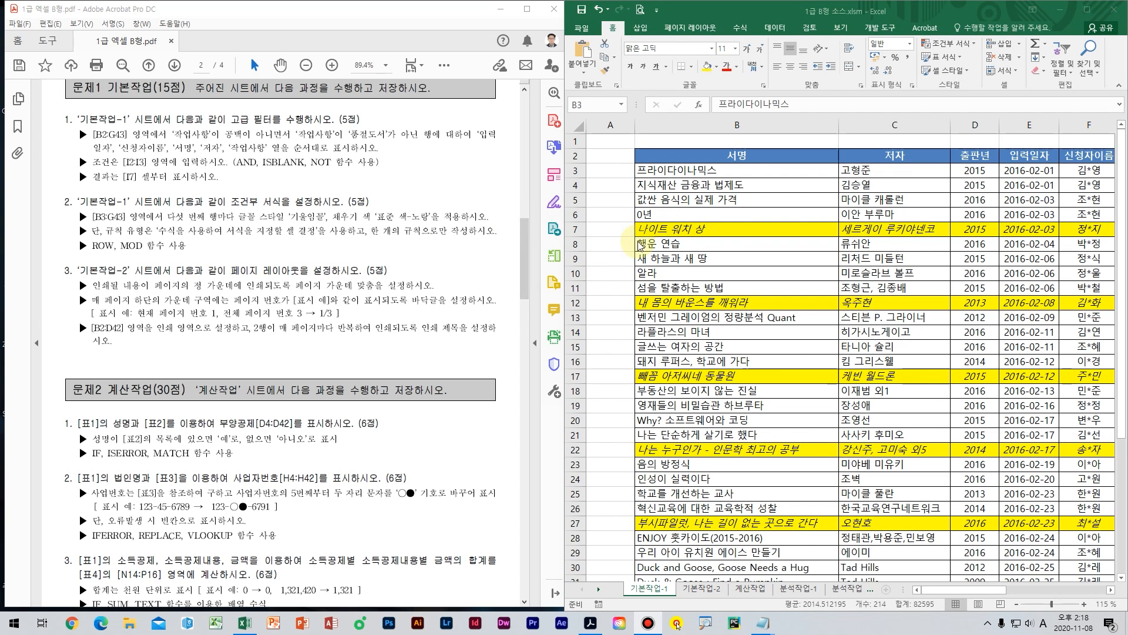
Step: Check the conditional formatting by counting through the 서명 cells from row 3 to row 12
{"action": "key", "text": "ctrl+shift+End"}
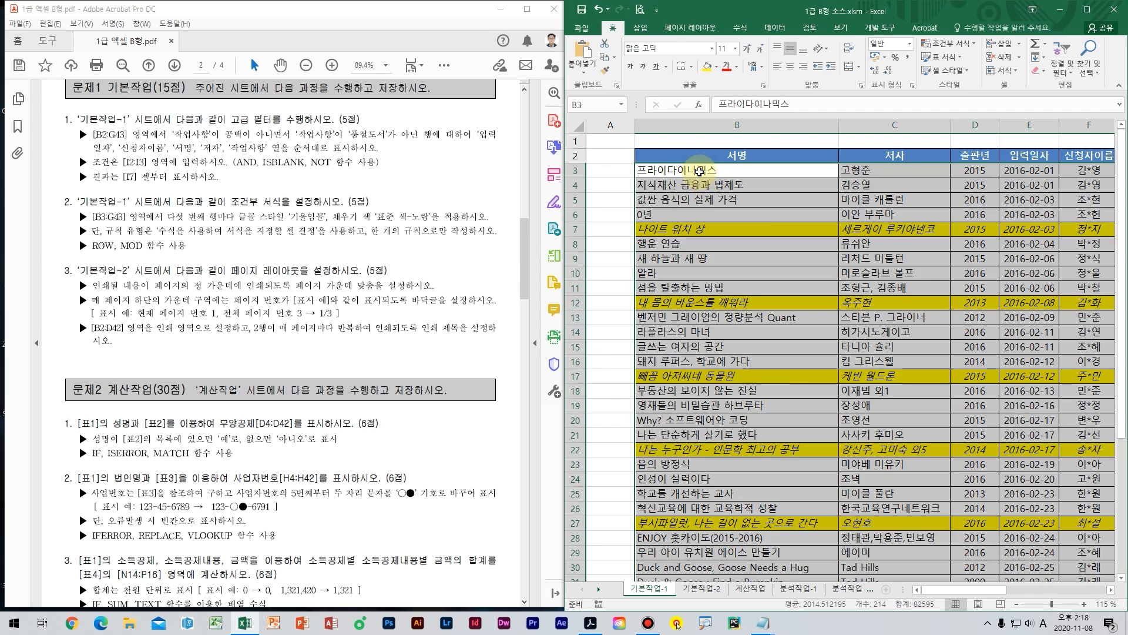
{"action": "left_click", "coordinate": [702, 185]}
{"action": "left_click", "coordinate": [697, 201]}
{"action": "left_click", "coordinate": [681, 215]}
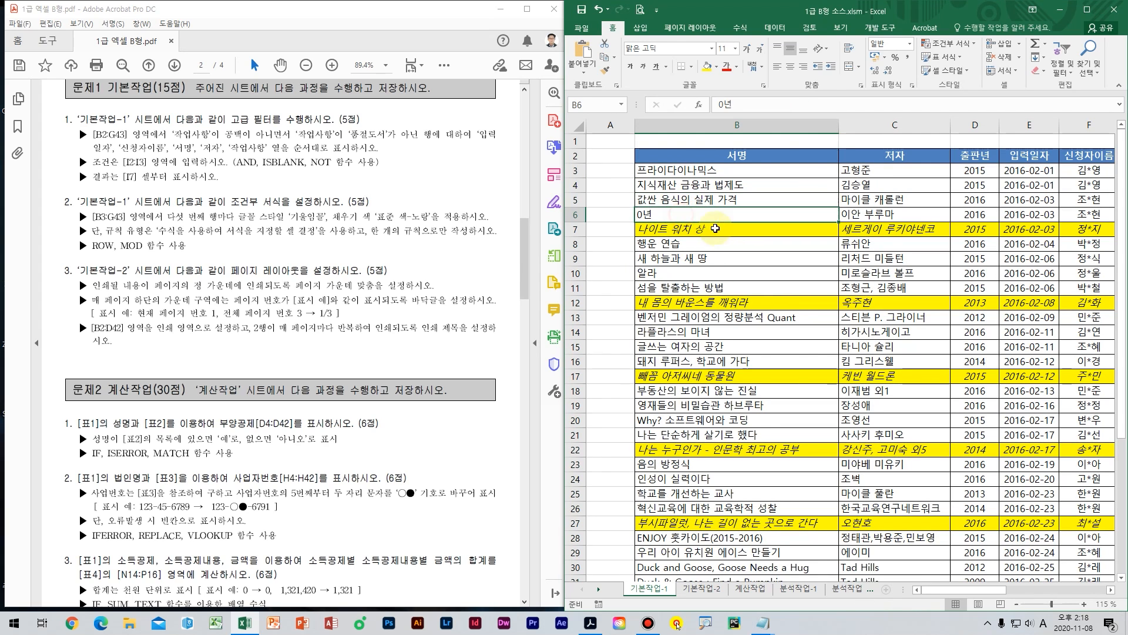
{"action": "left_click", "coordinate": [711, 232]}
{"action": "mouse_move", "coordinate": [709, 234]}
{"action": "left_mouse_down"}
{"action": "mouse_move", "coordinate": [612, 242]}
{"action": "mouse_move", "coordinate": [737, 212]}
{"action": "mouse_move", "coordinate": [733, 260]}
{"action": "left_mouse_up"}
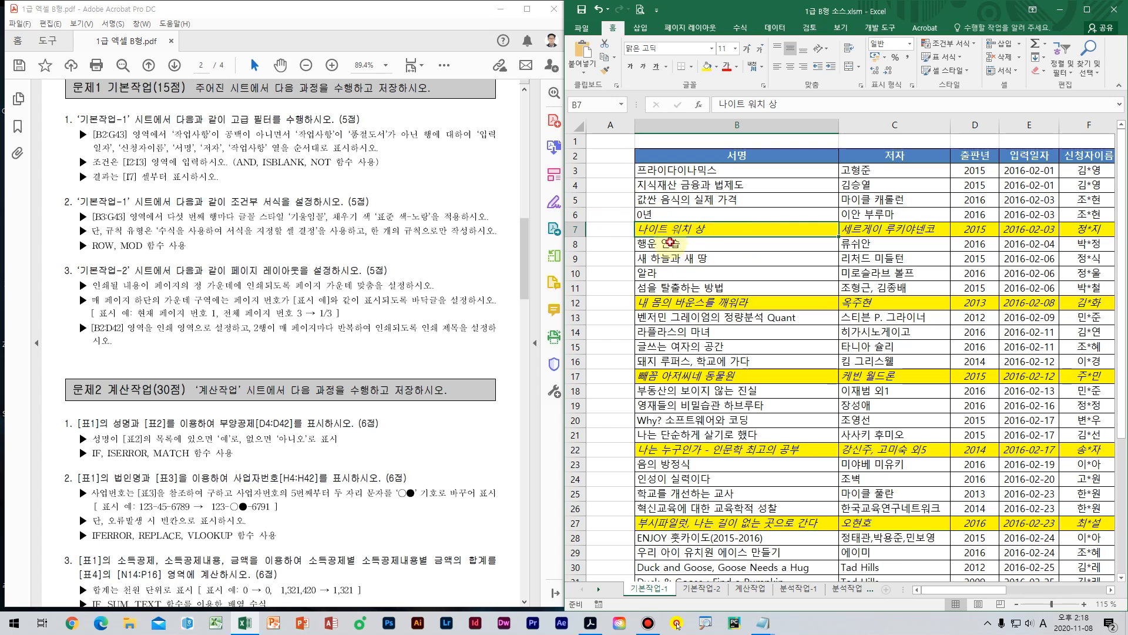
{"action": "left_click", "coordinate": [671, 243]}
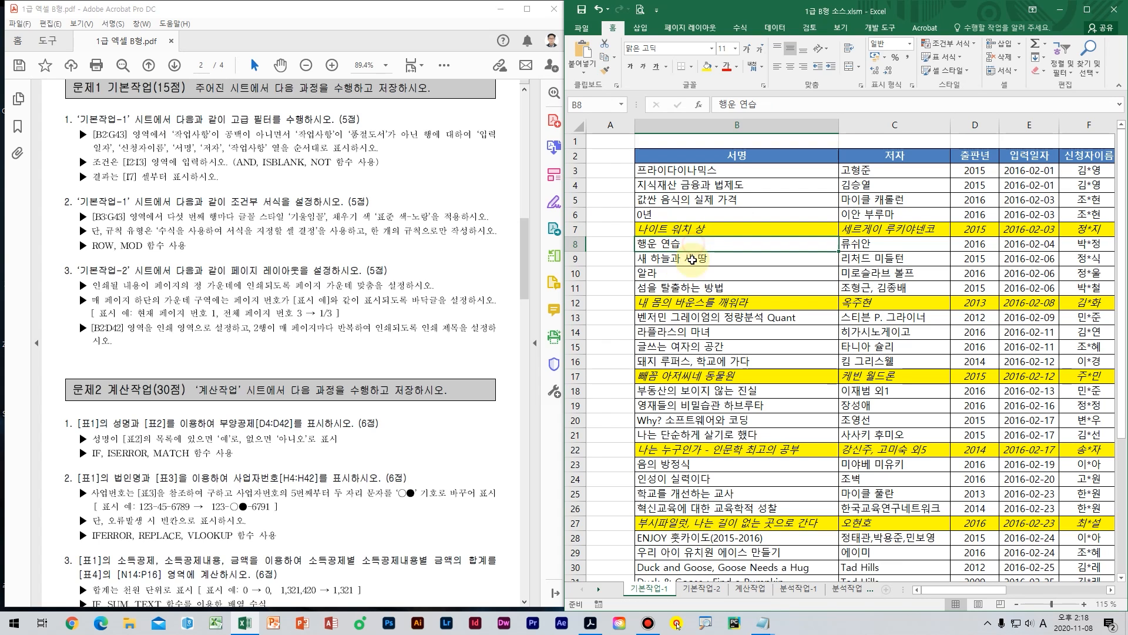
{"action": "left_click", "coordinate": [683, 259]}
{"action": "left_click", "coordinate": [688, 273]}
{"action": "left_click", "coordinate": [718, 300]}
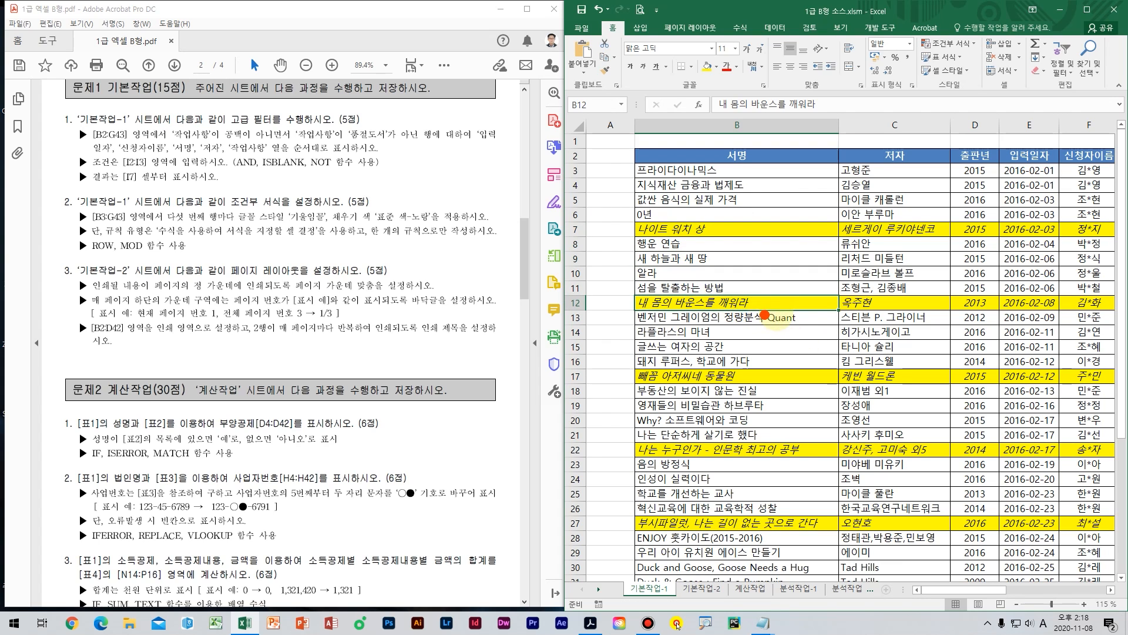
{"action": "left_click_drag", "start_coordinate": [781, 288], "coordinate": [602, 318]}
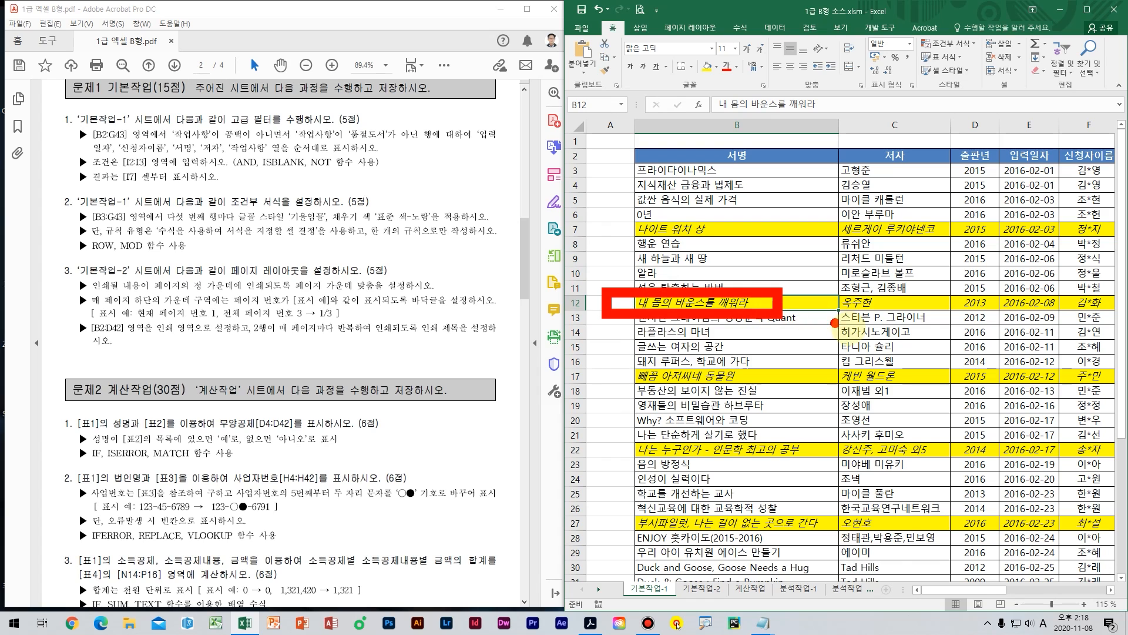
{"action": "mouse_move", "coordinate": [846, 327]}
{"action": "left_mouse_down"}
{"action": "mouse_move", "coordinate": [532, 324]}
{"action": "mouse_move", "coordinate": [796, 259]}
{"action": "left_mouse_up"}
{"action": "left_click_drag", "start_coordinate": [814, 367], "coordinate": [793, 259]}
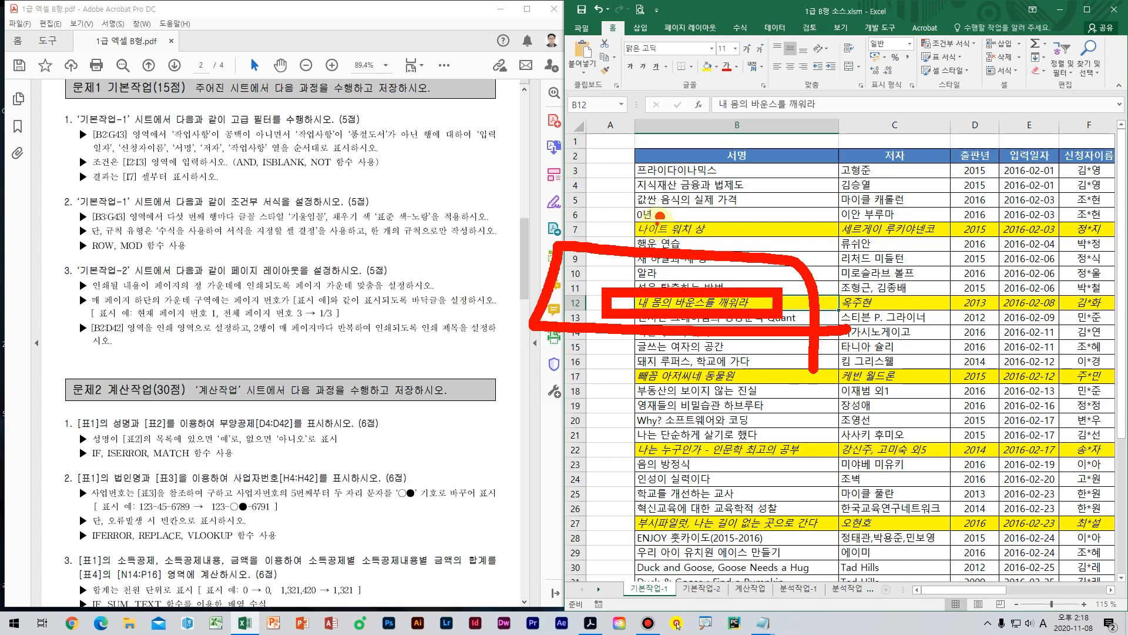
{"action": "mouse_move", "coordinate": [698, 197]}
{"action": "left_mouse_down"}
{"action": "mouse_move", "coordinate": [745, 183]}
{"action": "mouse_move", "coordinate": [766, 224]}
{"action": "mouse_move", "coordinate": [864, 217]}
{"action": "left_mouse_up"}
{"action": "key", "text": "Escape"}
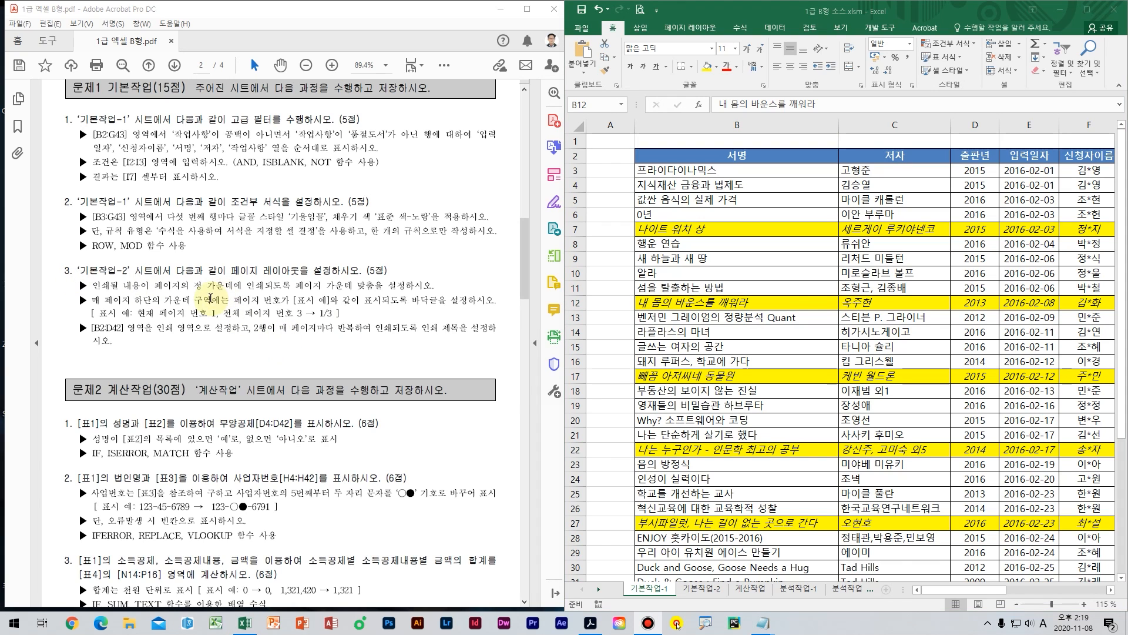
Step: In the page setup of the 기본작업-2 sheet, centre the printout on the page both horizontally and vertically
{"action": "left_click", "coordinate": [697, 589]}
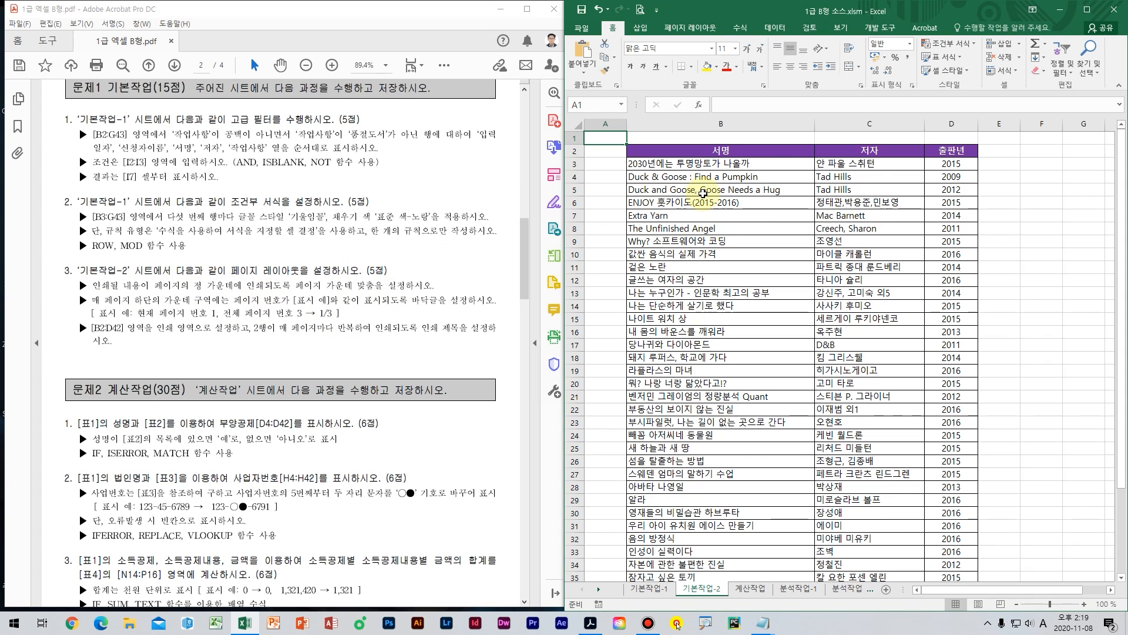
{"action": "left_click", "coordinate": [708, 29]}
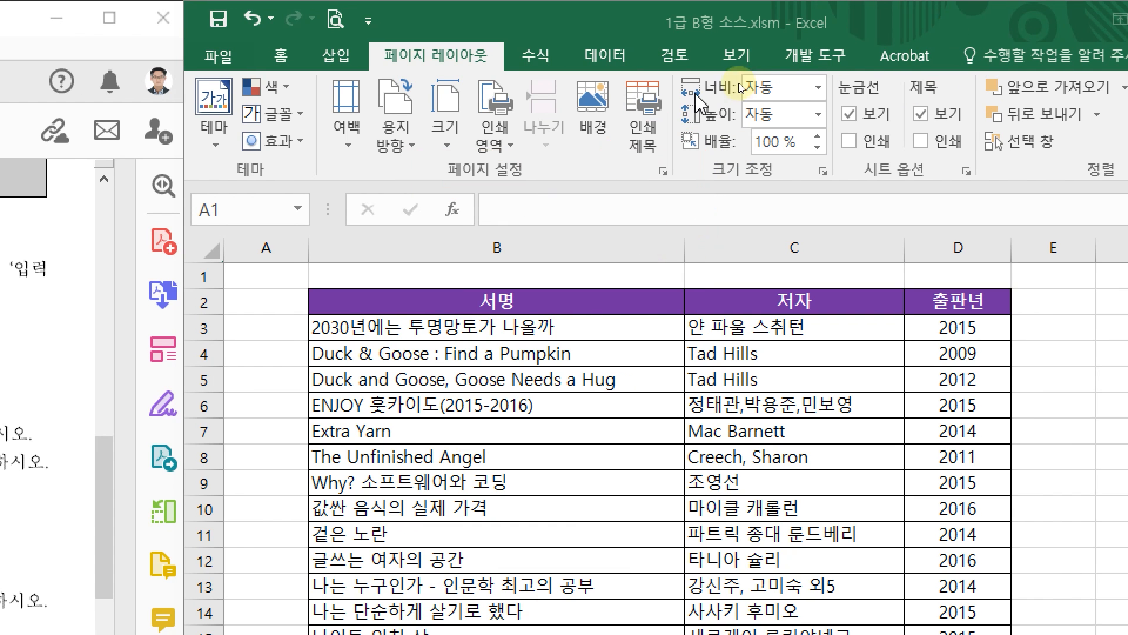
{"action": "left_click", "coordinate": [669, 172]}
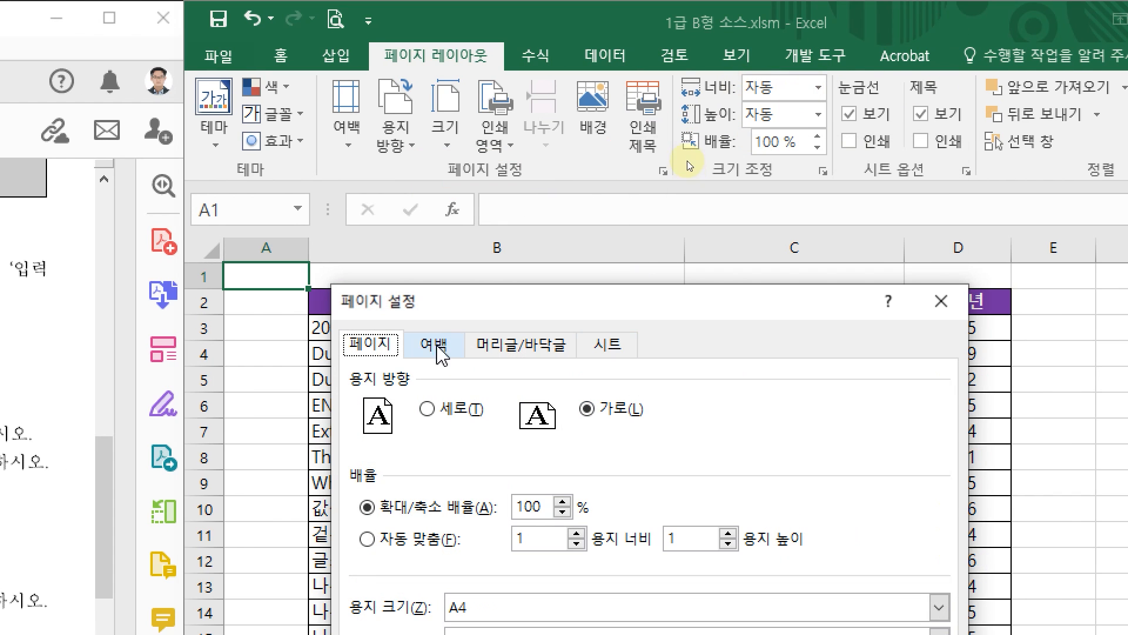
{"action": "left_click_drag", "start_coordinate": [434, 303], "coordinate": [395, 158]}
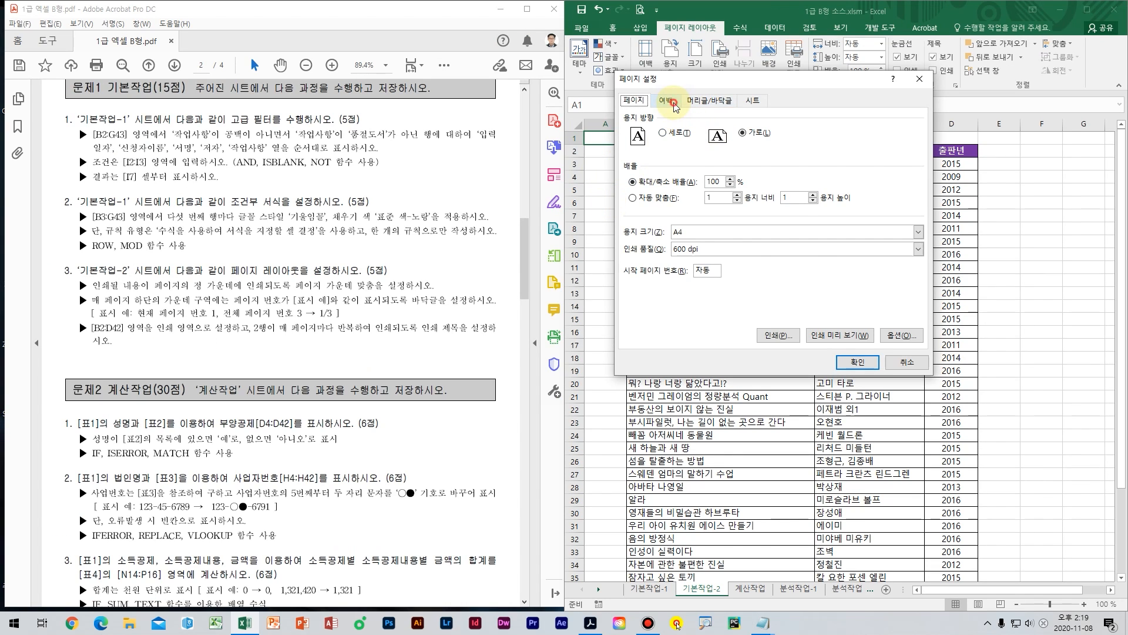
{"action": "left_click", "coordinate": [673, 103]}
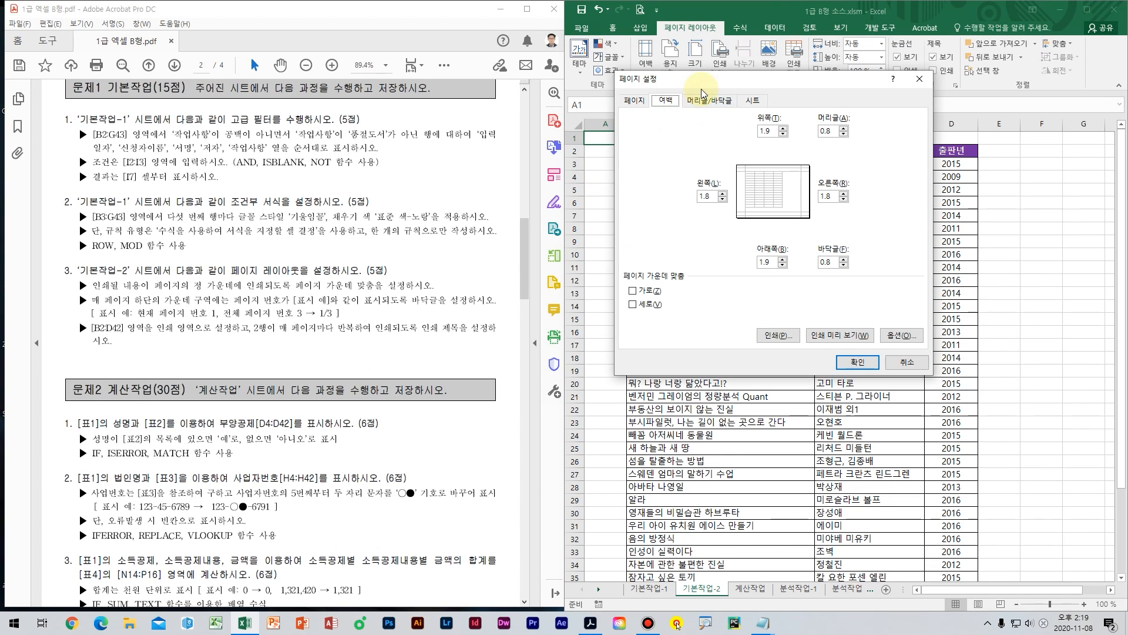
{"action": "left_click", "coordinate": [650, 290]}
{"action": "left_click", "coordinate": [649, 304]}
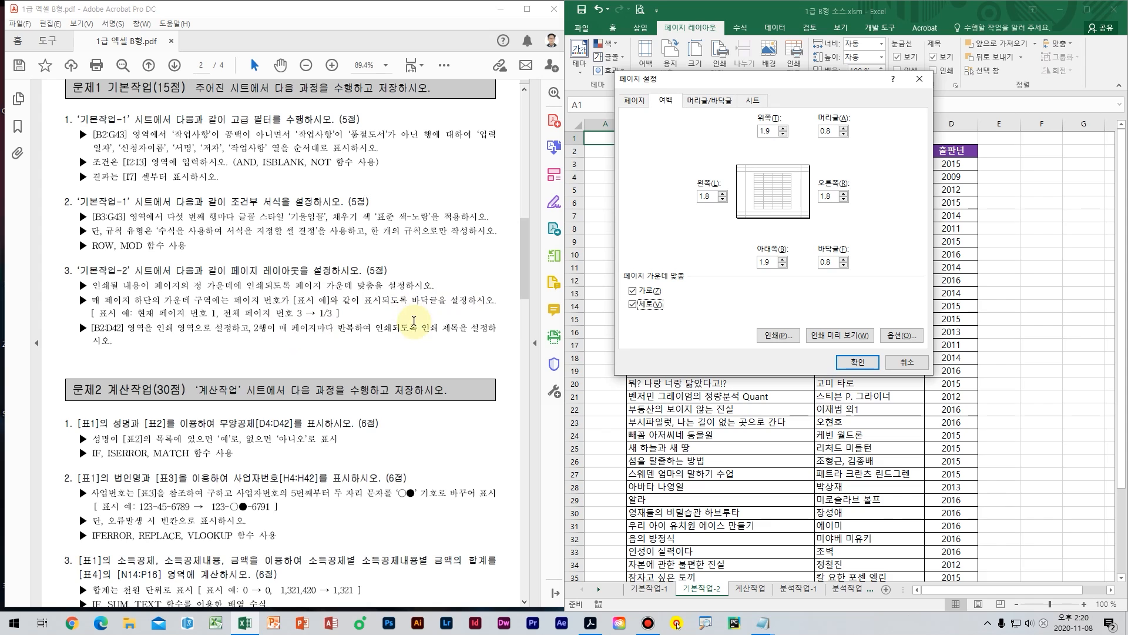
Step: Create a custom footer whose centre section reads &[페이지 번호]/&[전체 페이지 수]
{"action": "left_click", "coordinate": [710, 101]}
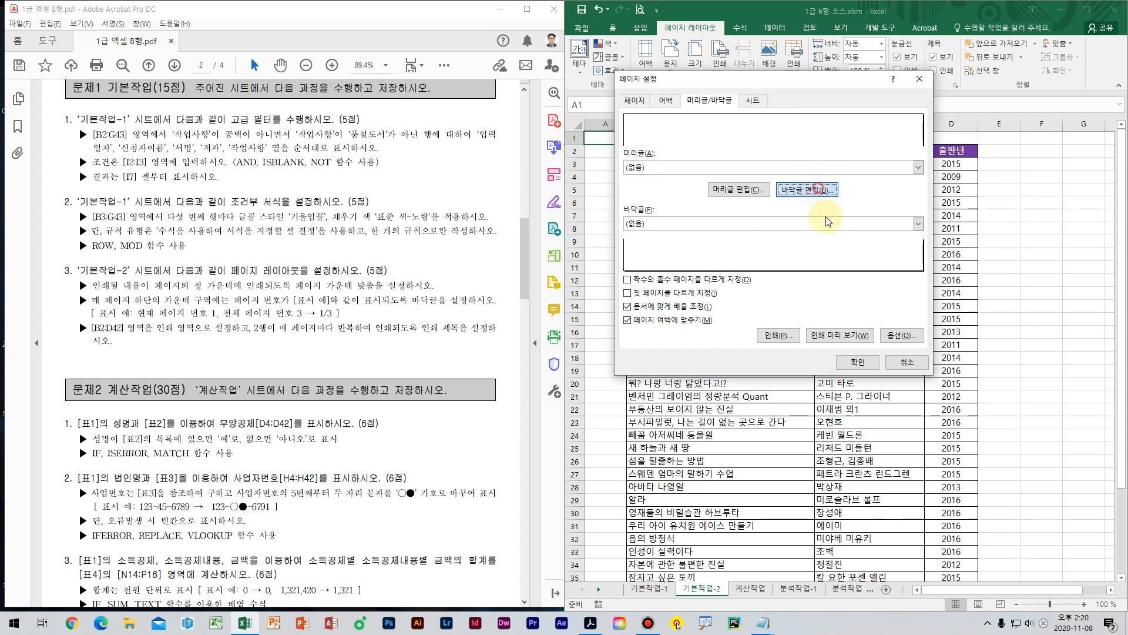
{"action": "left_click", "coordinate": [806, 189]}
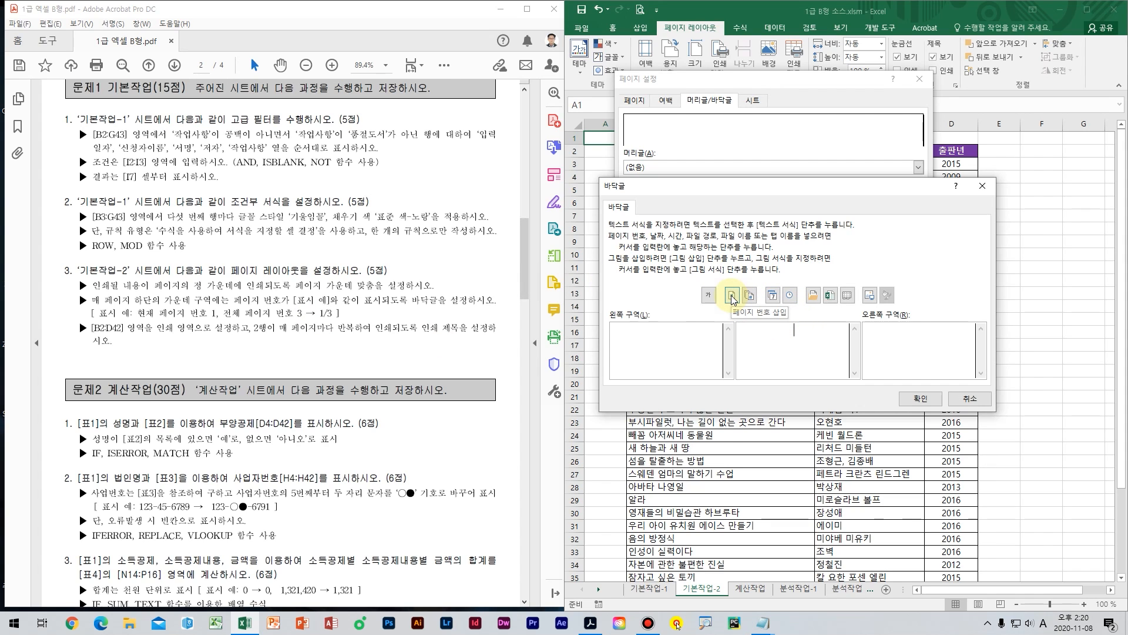
{"action": "left_click", "coordinate": [748, 297]}
{"action": "left_click", "coordinate": [731, 297]}
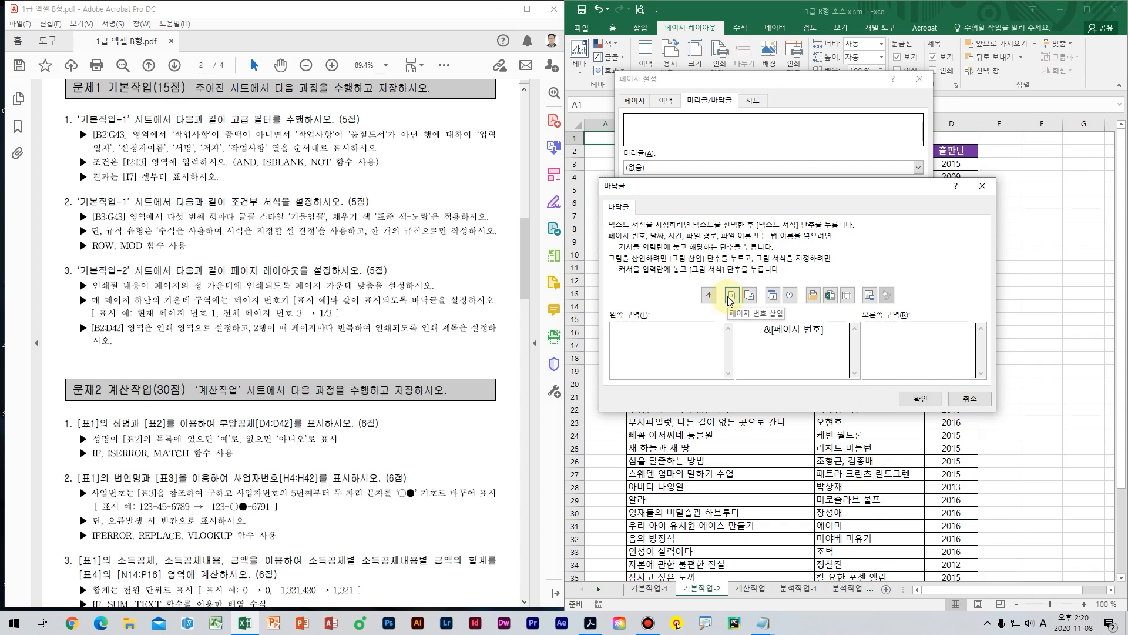
{"action": "type", "text": "/"}
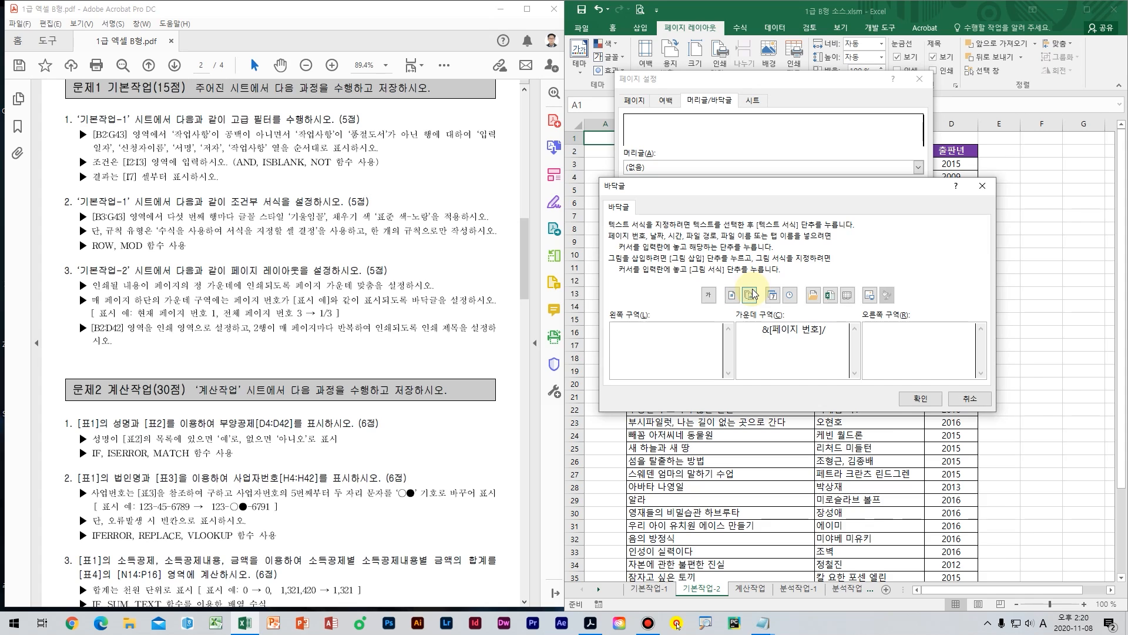
{"action": "left_click", "coordinate": [752, 294]}
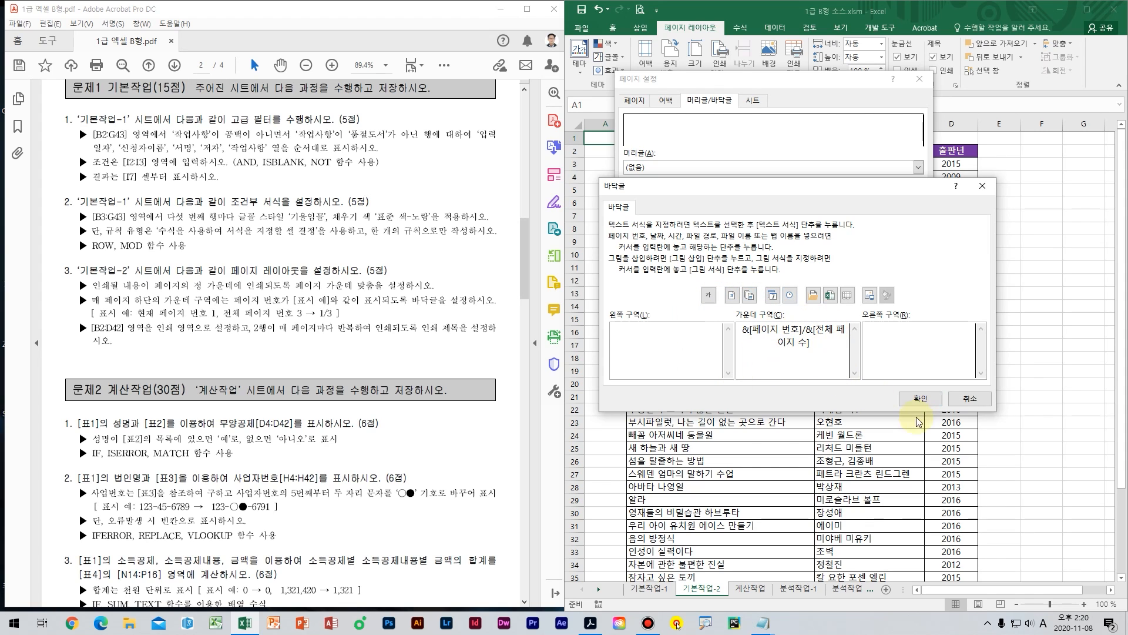
{"action": "left_click", "coordinate": [920, 398]}
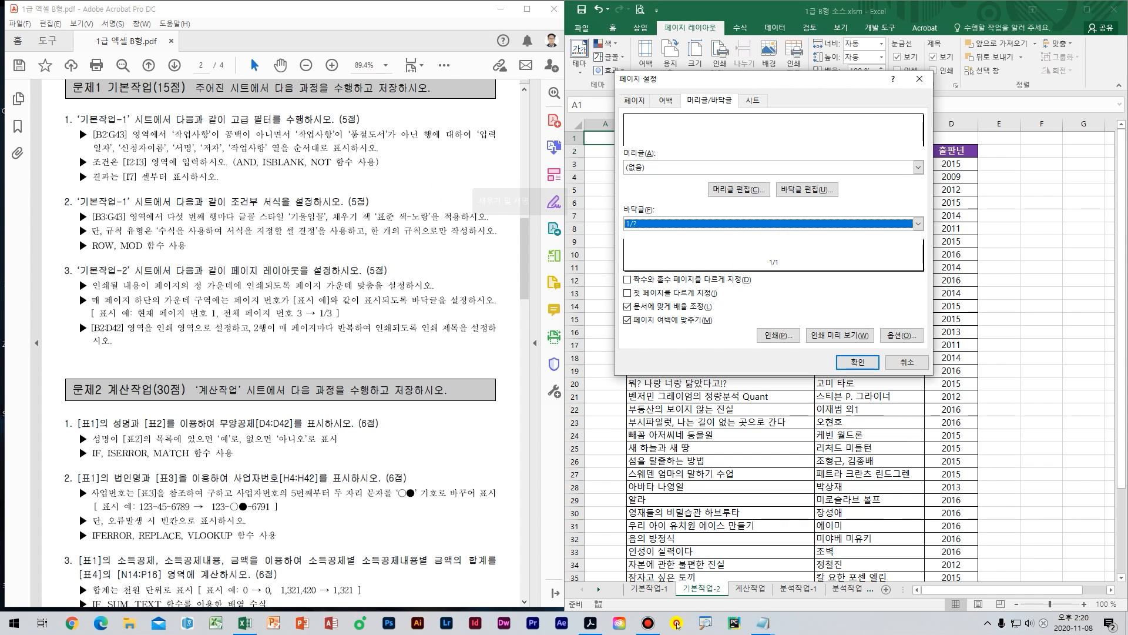
Step: Set the print area of the 기본작업-2 sheet to B2:D42 in the page setup
{"action": "left_click", "coordinate": [48, 374]}
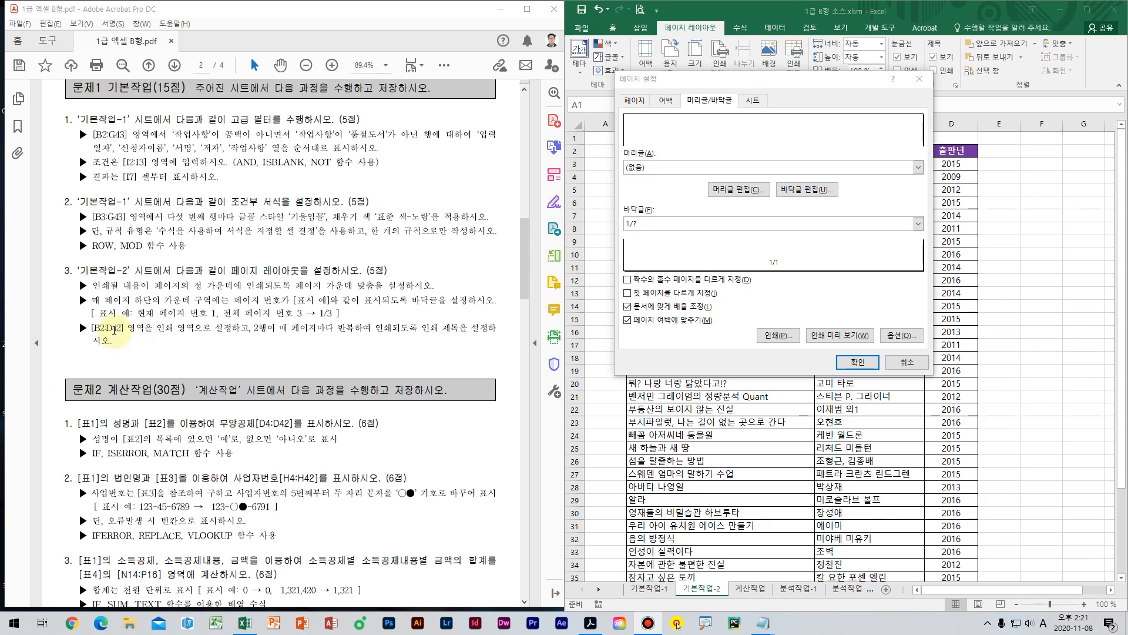
{"action": "left_click_drag", "start_coordinate": [107, 328], "coordinate": [212, 329]}
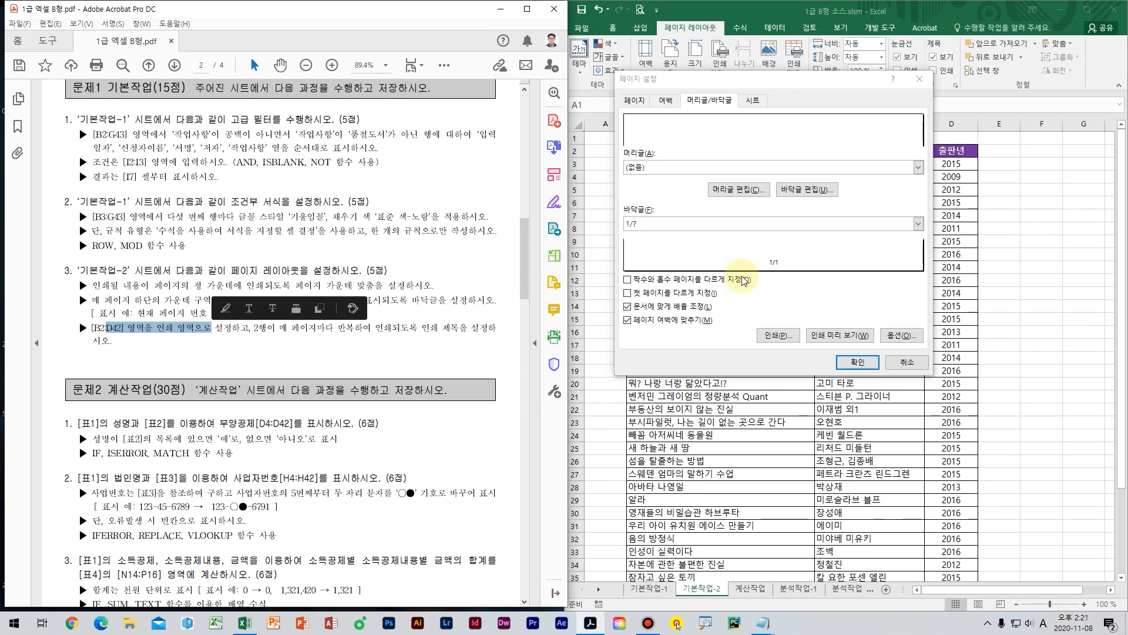
{"action": "left_click", "coordinate": [754, 101]}
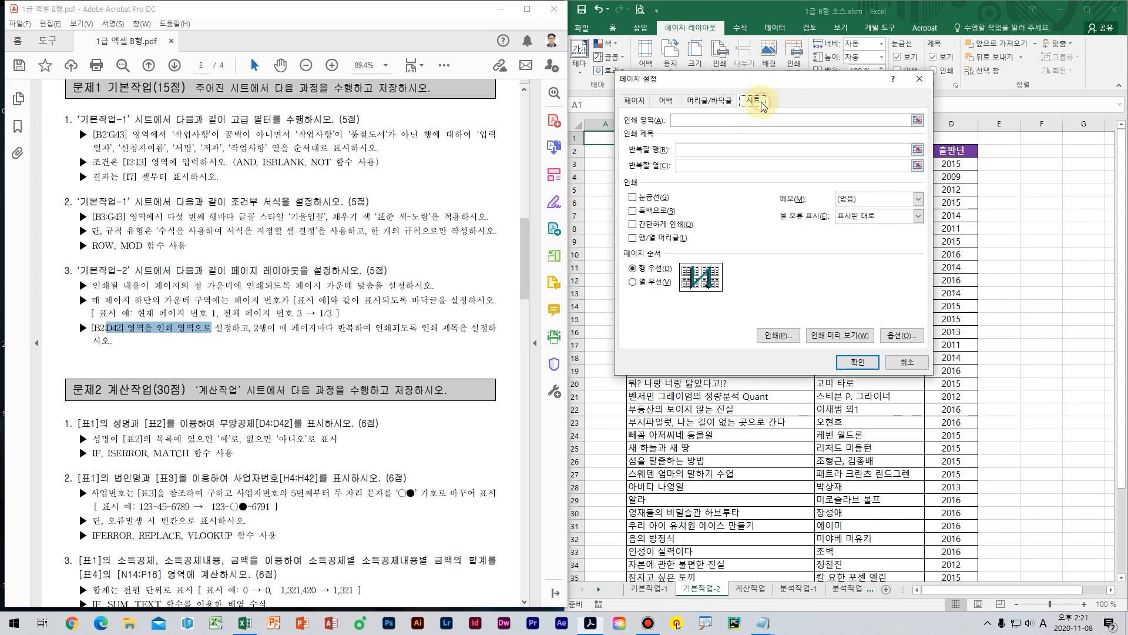
{"action": "left_click", "coordinate": [744, 118]}
{"action": "left_click_drag", "start_coordinate": [742, 80], "coordinate": [795, 268]}
{"action": "left_click_drag", "start_coordinate": [718, 150], "coordinate": [952, 551]}
Step: Set row 2 as the title row repeated on every printed page, and apply the page setup
{"action": "left_click_drag", "start_coordinate": [765, 272], "coordinate": [737, 111]}
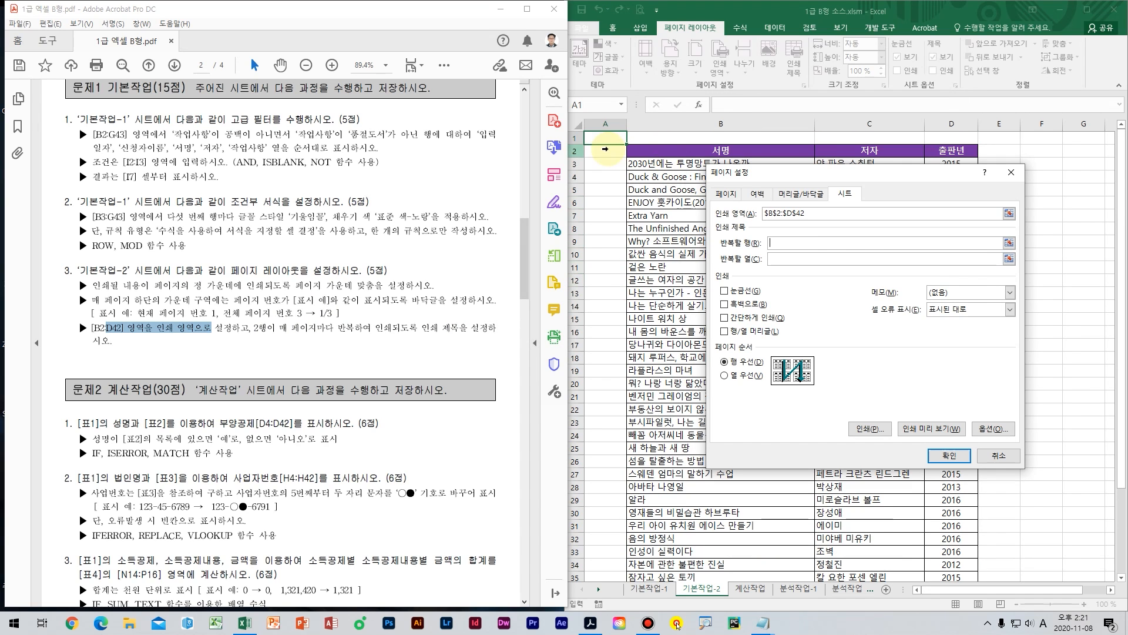
{"action": "left_click", "coordinate": [608, 151]}
{"action": "left_click_drag", "start_coordinate": [748, 183], "coordinate": [699, 172]}
{"action": "mouse_move", "coordinate": [563, 130]}
{"action": "left_mouse_down"}
{"action": "mouse_move", "coordinate": [572, 144]}
{"action": "mouse_move", "coordinate": [637, 87]}
{"action": "left_mouse_up"}
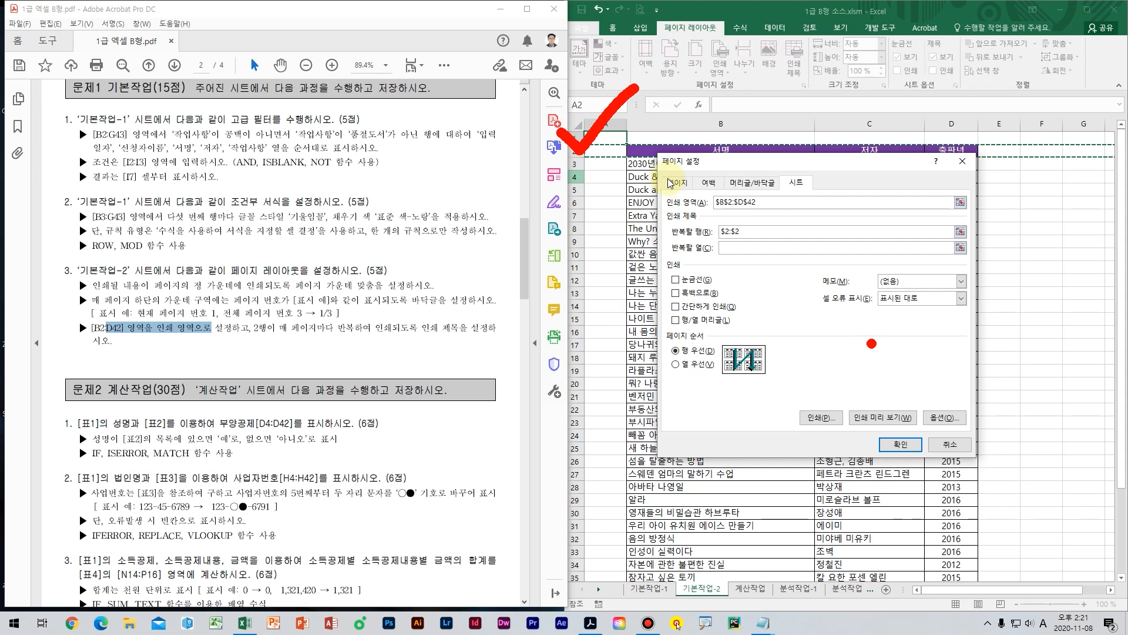
{"action": "key", "text": "Escape"}
{"action": "left_click", "coordinate": [899, 445]}
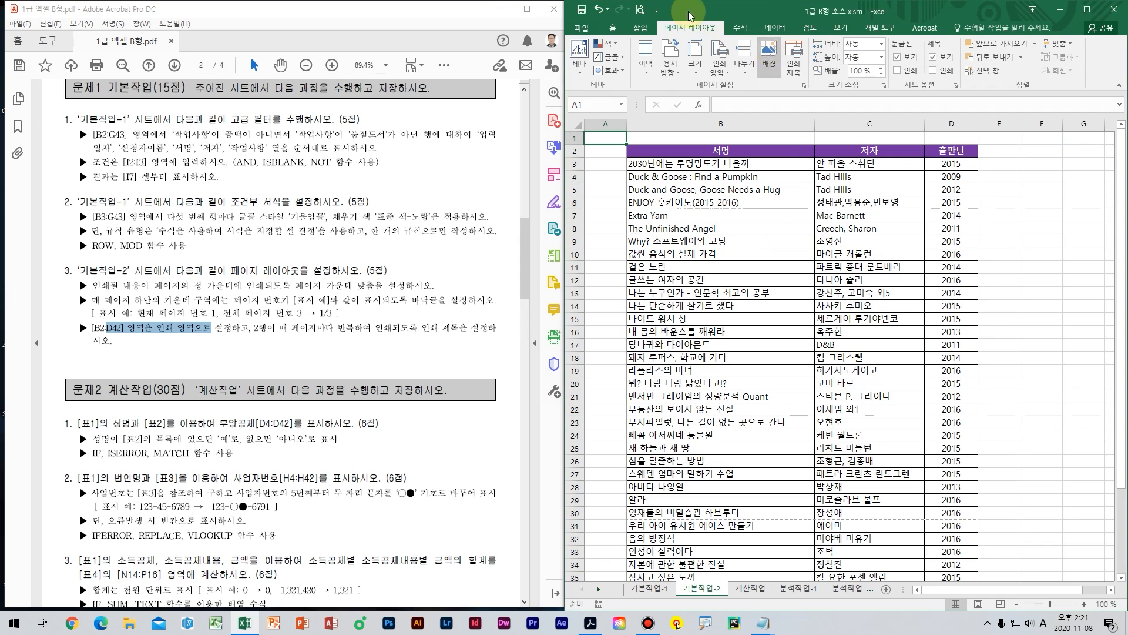
Step: Open the print preview and examine the page-number footer on the first page
{"action": "left_click", "coordinate": [639, 10]}
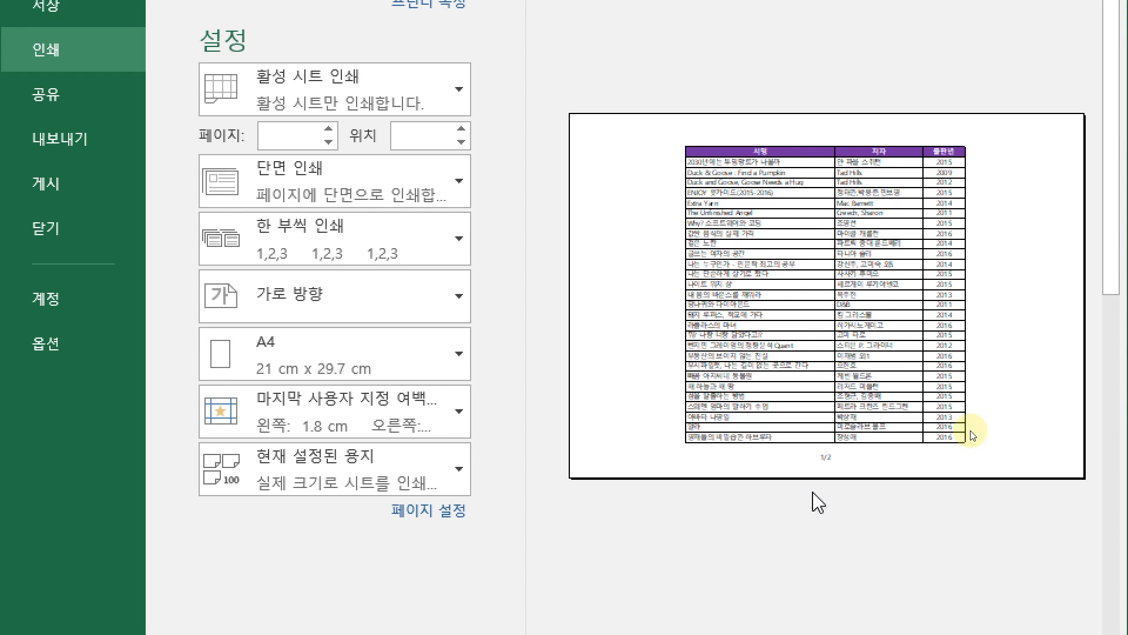
{"action": "left_click_drag", "start_coordinate": [753, 493], "coordinate": [752, 546]}
{"action": "left_click_drag", "start_coordinate": [800, 492], "coordinate": [765, 579]}
{"action": "left_click_drag", "start_coordinate": [815, 514], "coordinate": [864, 555]}
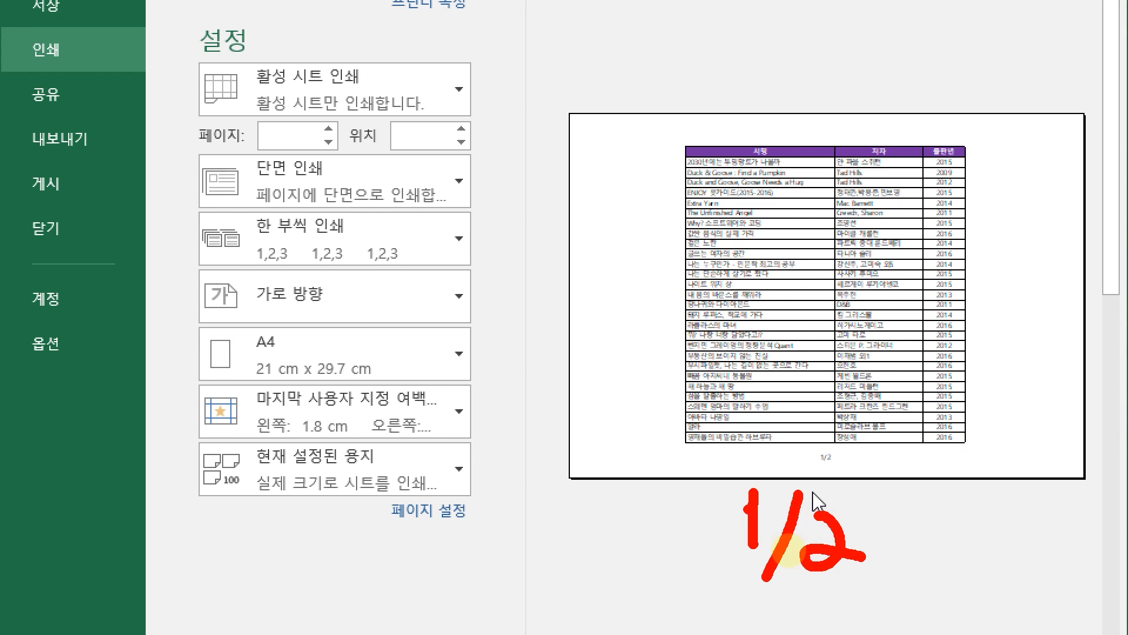
{"action": "left_click_drag", "start_coordinate": [755, 561], "coordinate": [693, 563]}
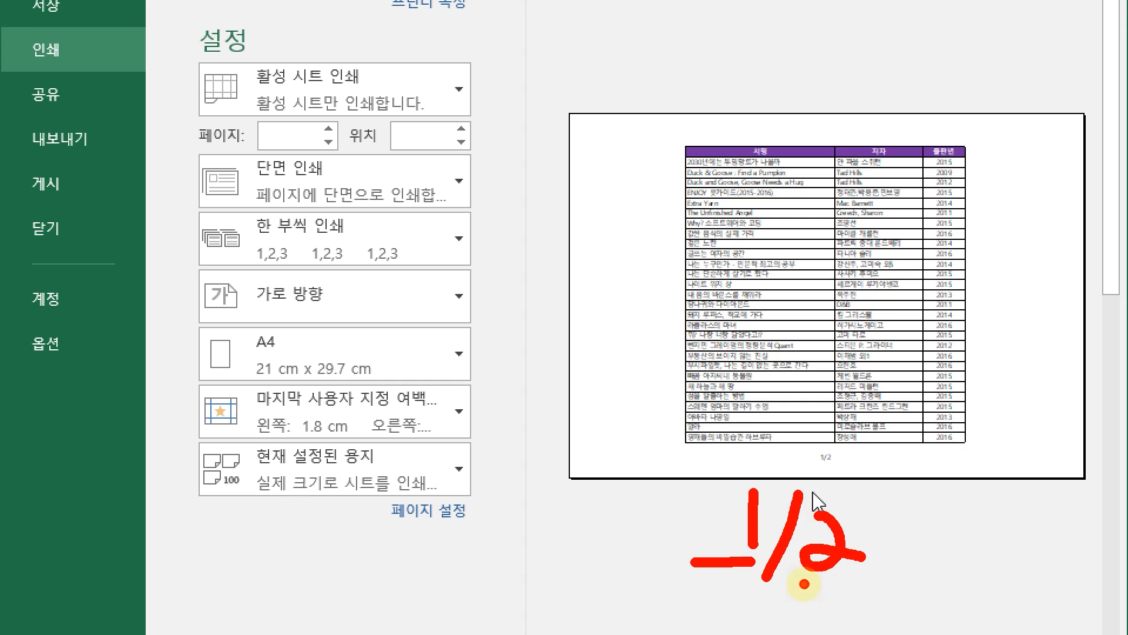
{"action": "left_click_drag", "start_coordinate": [804, 584], "coordinate": [883, 584]}
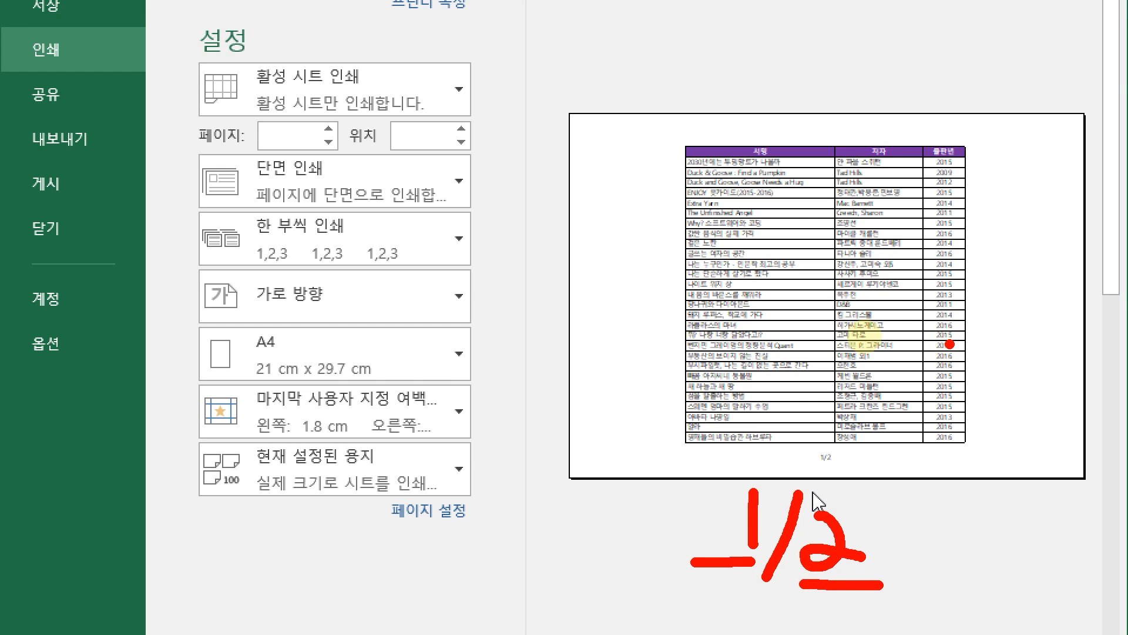
{"action": "key", "text": "Escape"}
Step: Check the footer and the repeated title row on the preview's second page, and return to the worksheet
{"action": "scroll", "coordinate": [1003, 327], "scroll_direction": "down", "scroll_amount": 1}
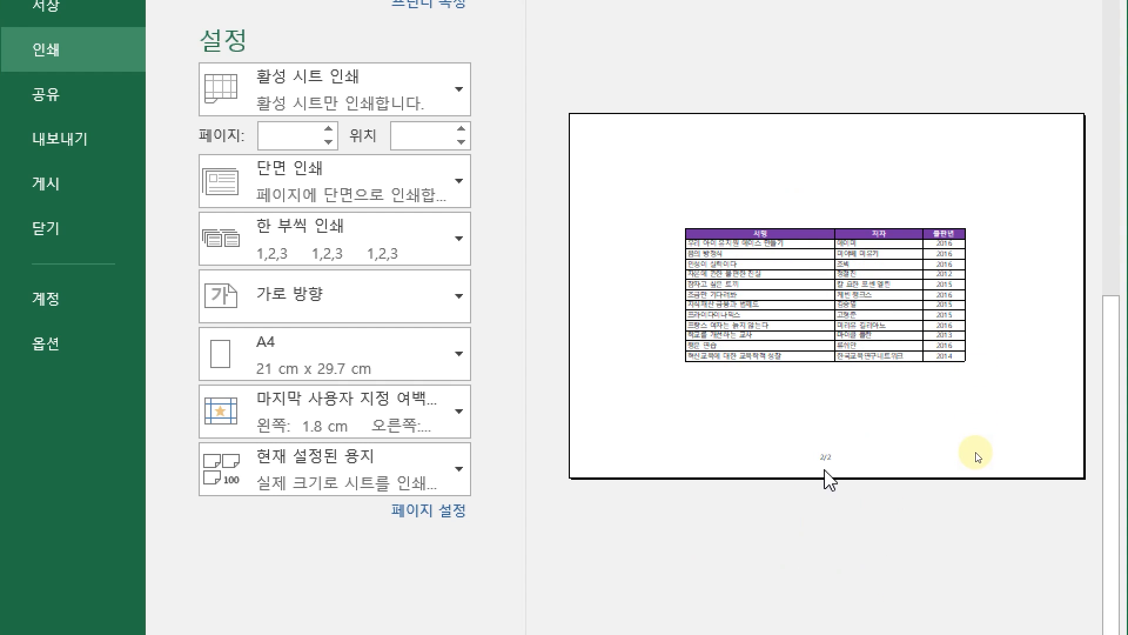
{"action": "left_click_drag", "start_coordinate": [792, 433], "coordinate": [871, 481]}
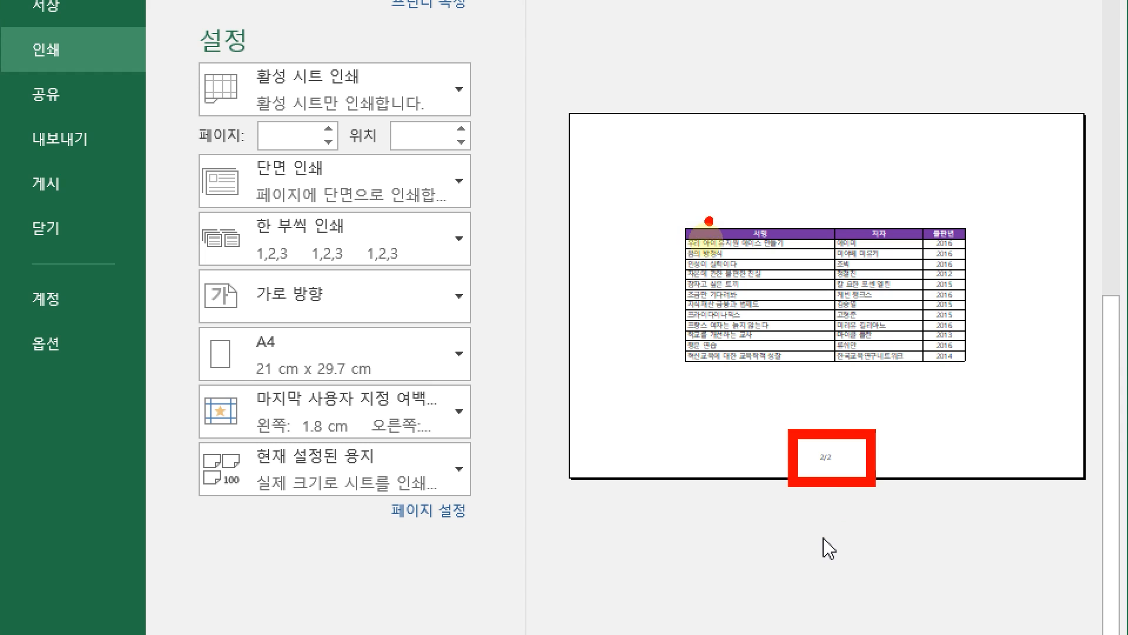
{"action": "left_click_drag", "start_coordinate": [652, 216], "coordinate": [1015, 253]}
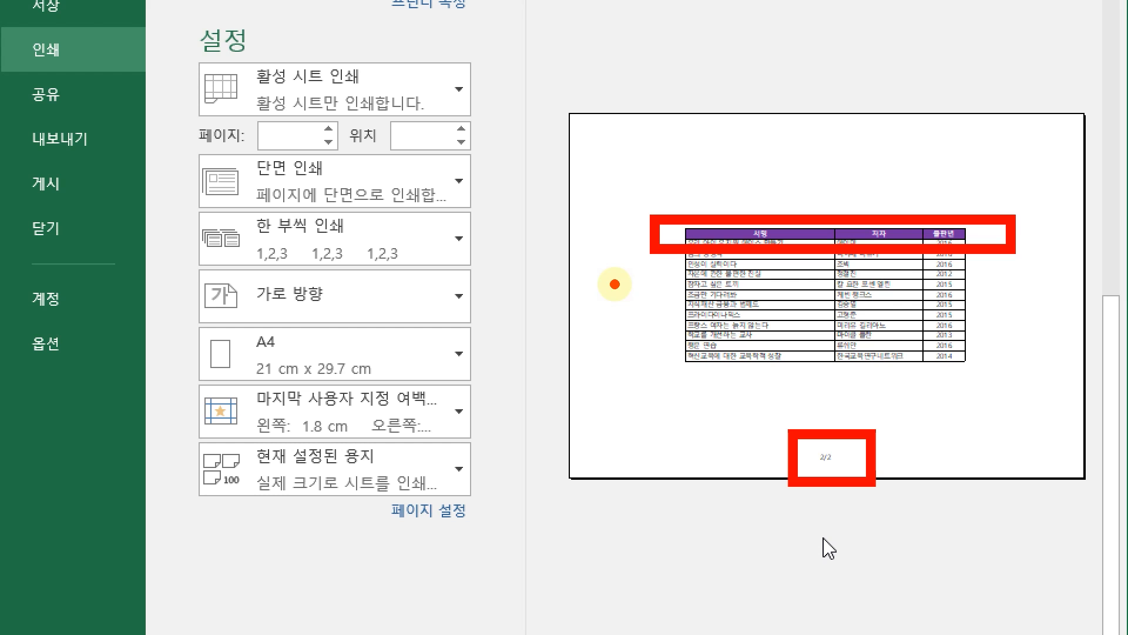
{"action": "key", "text": "Escape"}
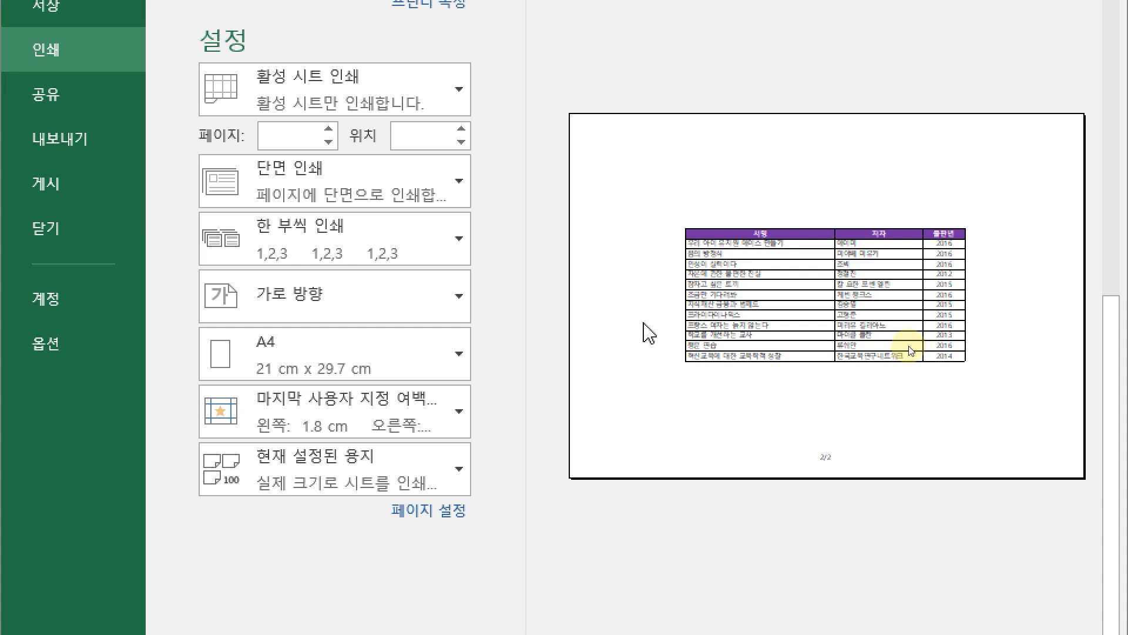
{"action": "key", "text": "Escape"}
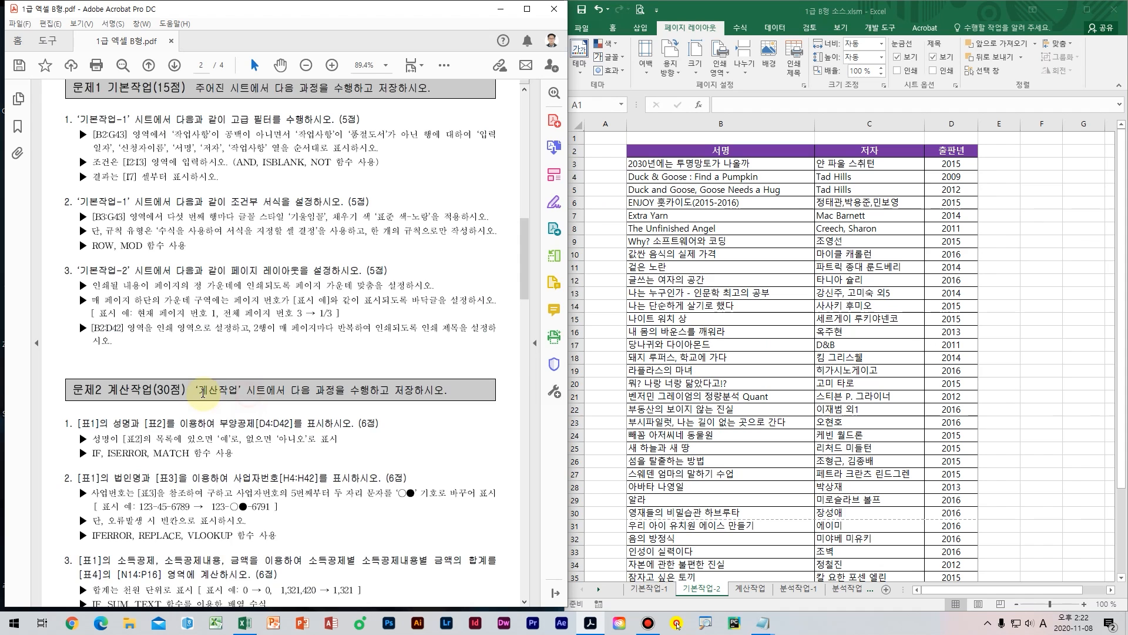
Step: Bring the 문제2 계산작업 tasks into view in the PDF, and open the 계산작업 sheet
{"action": "scroll", "coordinate": [203, 391], "scroll_direction": "down", "scroll_amount": 10}
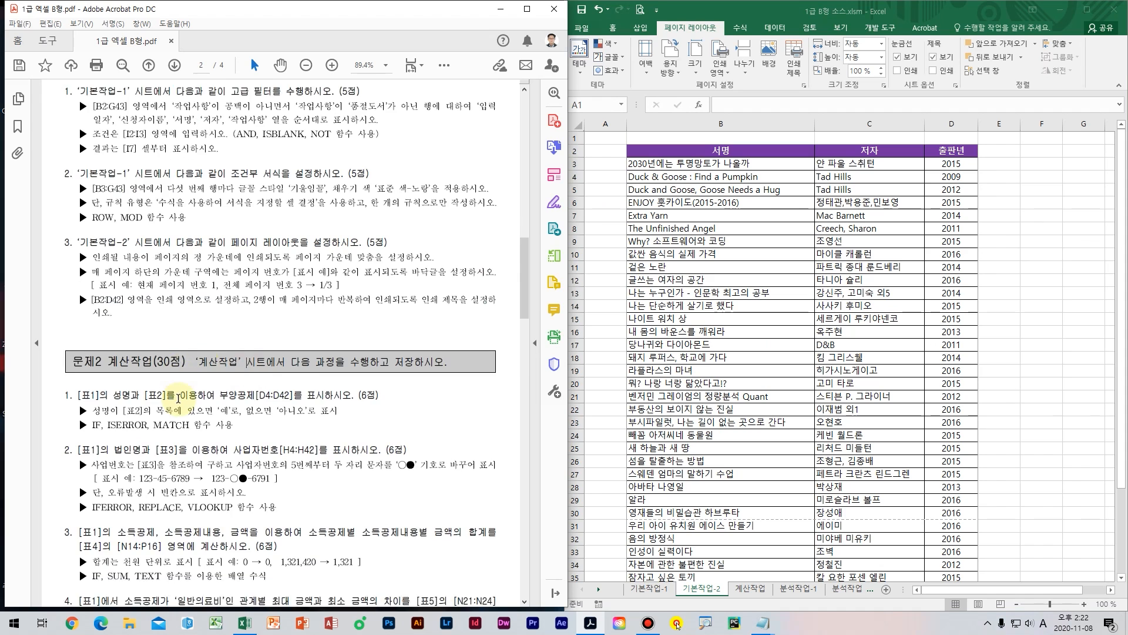
{"action": "scroll", "coordinate": [202, 380], "scroll_direction": "up", "scroll_amount": 10}
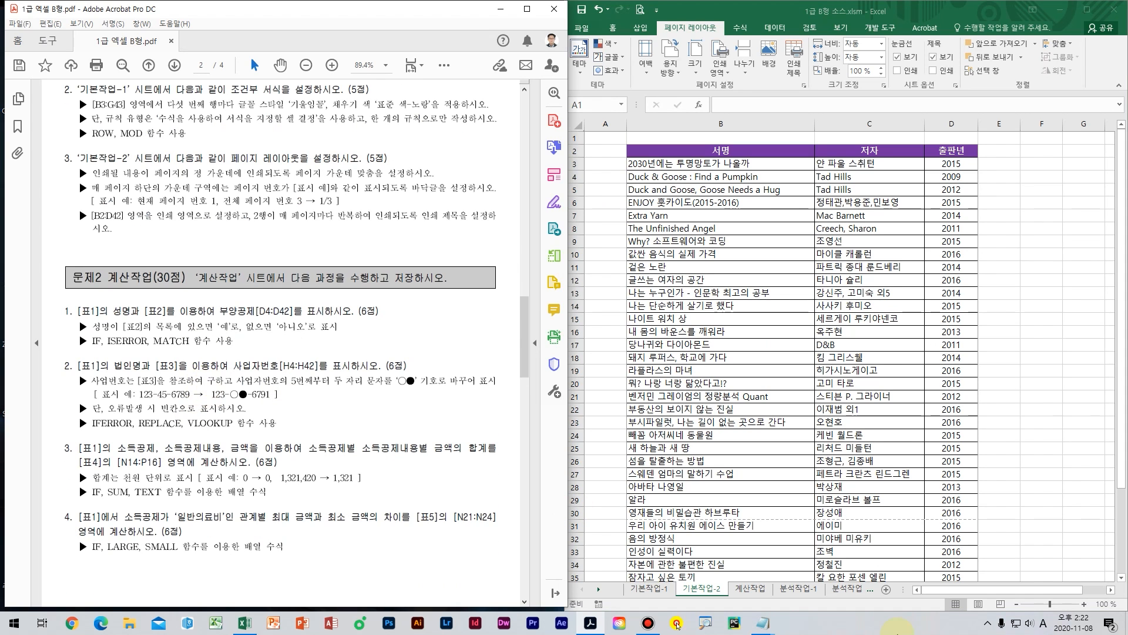
{"action": "left_click", "coordinate": [759, 588]}
{"action": "left_click", "coordinate": [752, 588]}
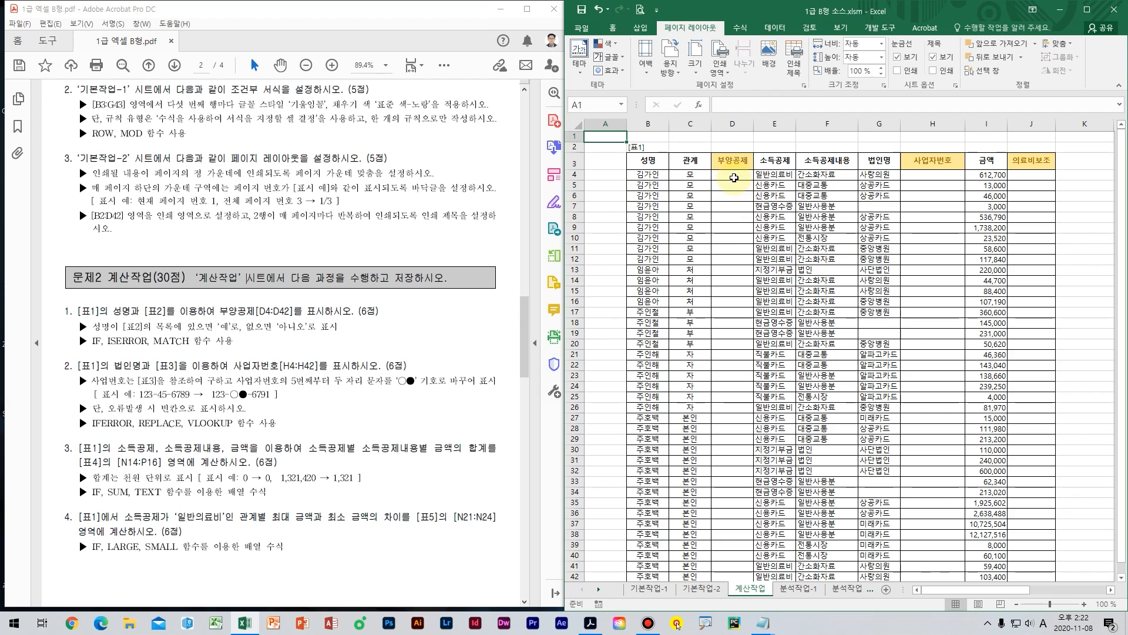
Step: Look across row 4 of the 계산작업 sheet from the 부양공제 column in [표1] over to [표2]
{"action": "left_click", "coordinate": [732, 175]}
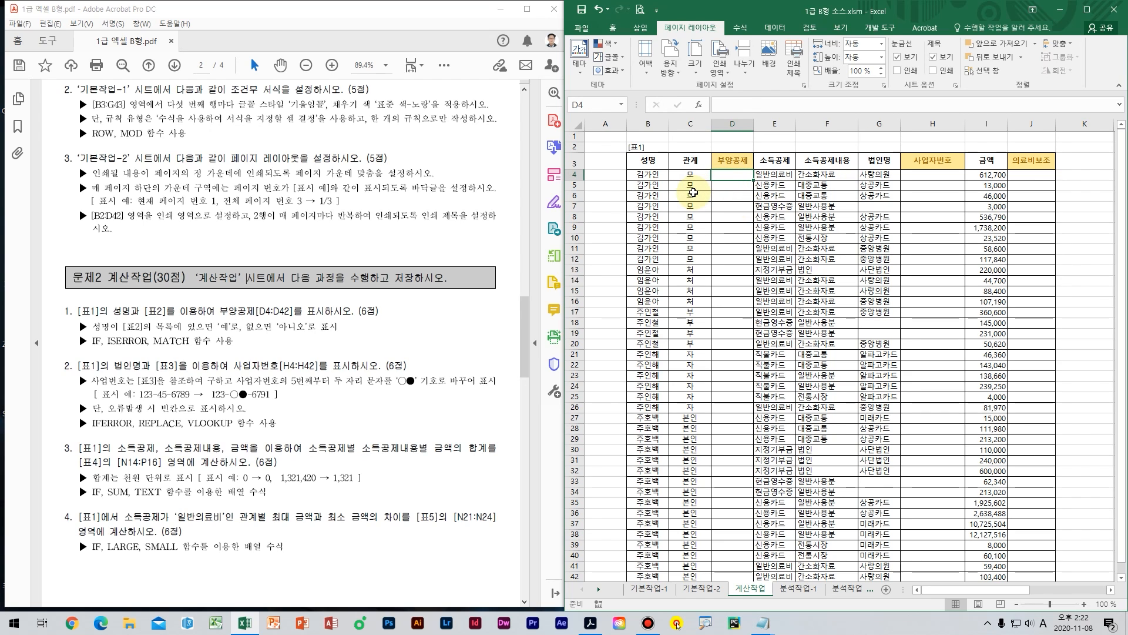
{"action": "key", "text": "Right"}
{"action": "key", "text": "Right"}
{"action": "key", "text": "Right"}
{"action": "scroll", "coordinate": [924, 386], "scroll_direction": "down", "scroll_amount": 1}
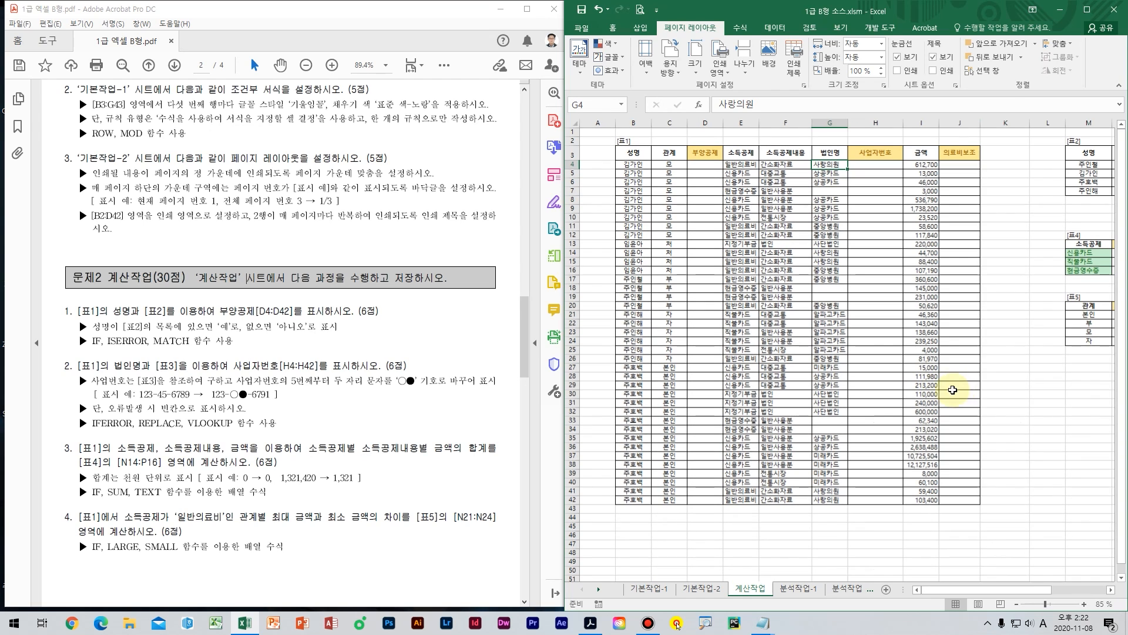
{"action": "key", "text": "Right"}
{"action": "key", "text": "Right"}
{"action": "key", "text": "Right"}
{"action": "key", "text": "Right"}
{"action": "key", "text": "Right"}
{"action": "key", "text": "Right"}
{"action": "key", "text": "Right"}
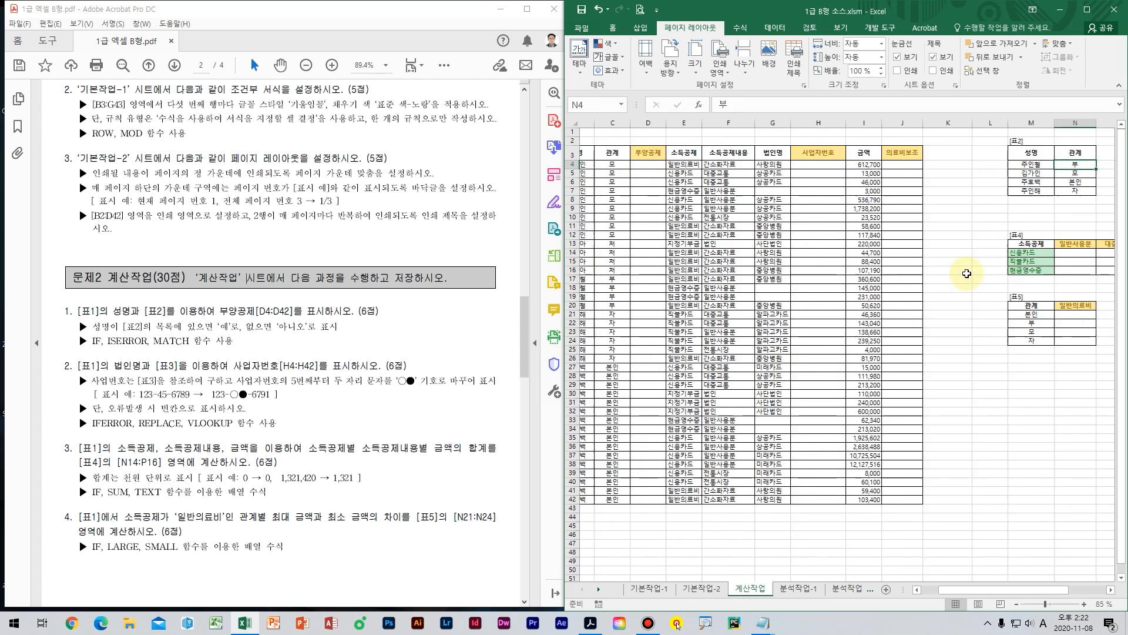
{"action": "scroll", "coordinate": [1082, 231], "scroll_direction": "up", "scroll_amount": 1}
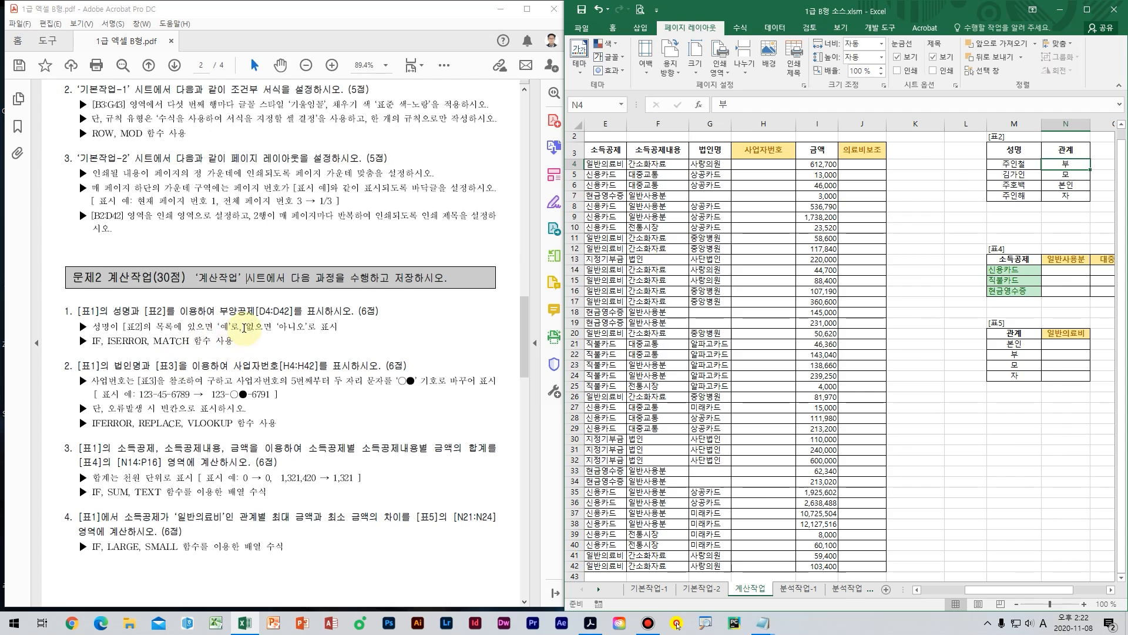
Step: Read calculation task 1 in the PDF for the 부양공제 display rule and the IF, ISERROR and MATCH functions
{"action": "left_click_drag", "start_coordinate": [238, 327], "coordinate": [278, 327]}
{"action": "left_click", "coordinate": [299, 330]}
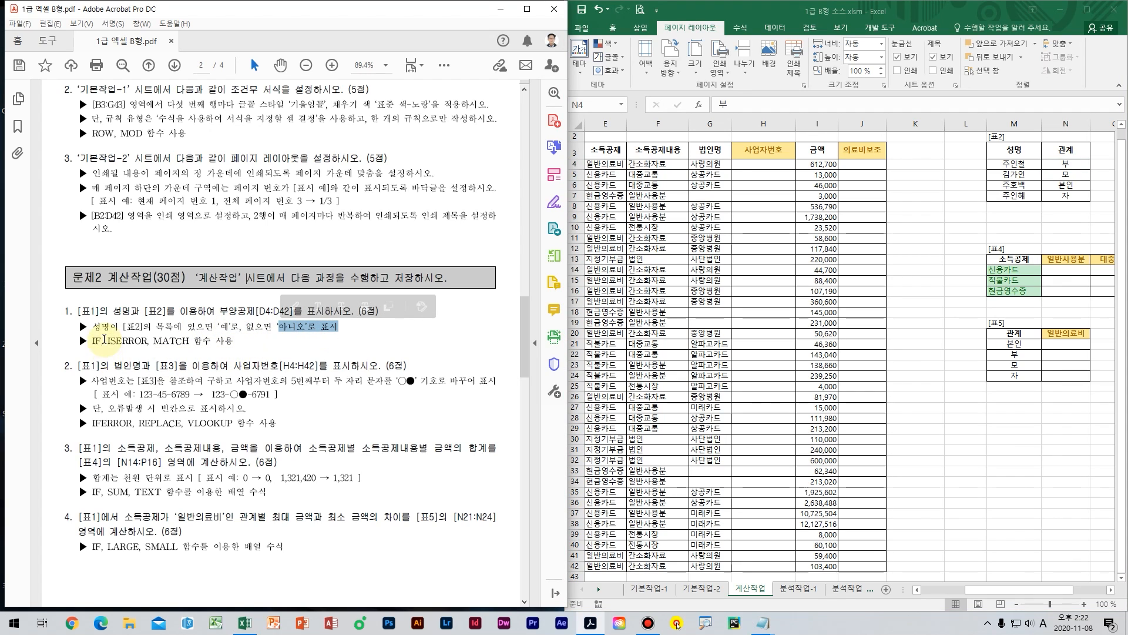
{"action": "left_click_drag", "start_coordinate": [91, 341], "coordinate": [147, 340]}
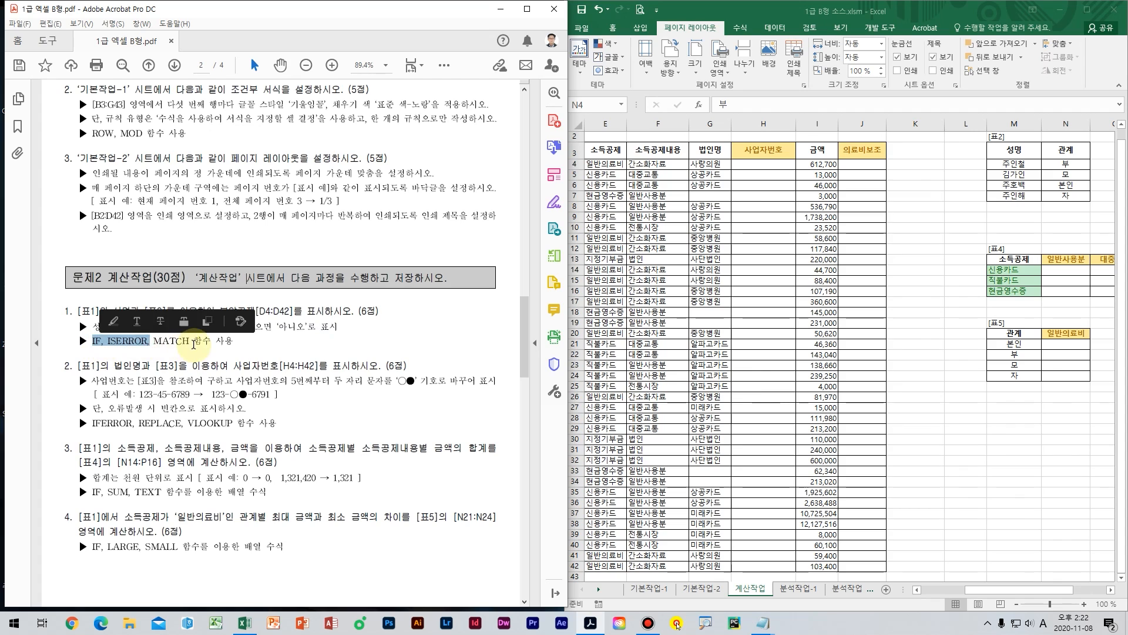
{"action": "double_click", "coordinate": [173, 341]}
{"action": "left_click_drag", "start_coordinate": [148, 341], "coordinate": [112, 339]}
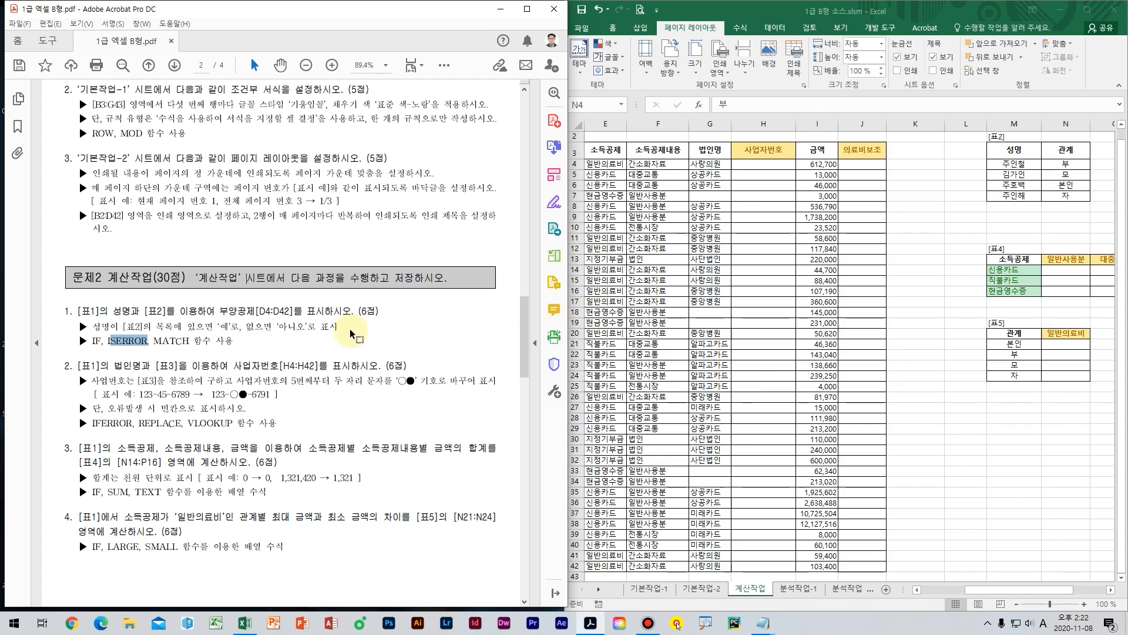
{"action": "left_click_drag", "start_coordinate": [191, 341], "coordinate": [150, 344]}
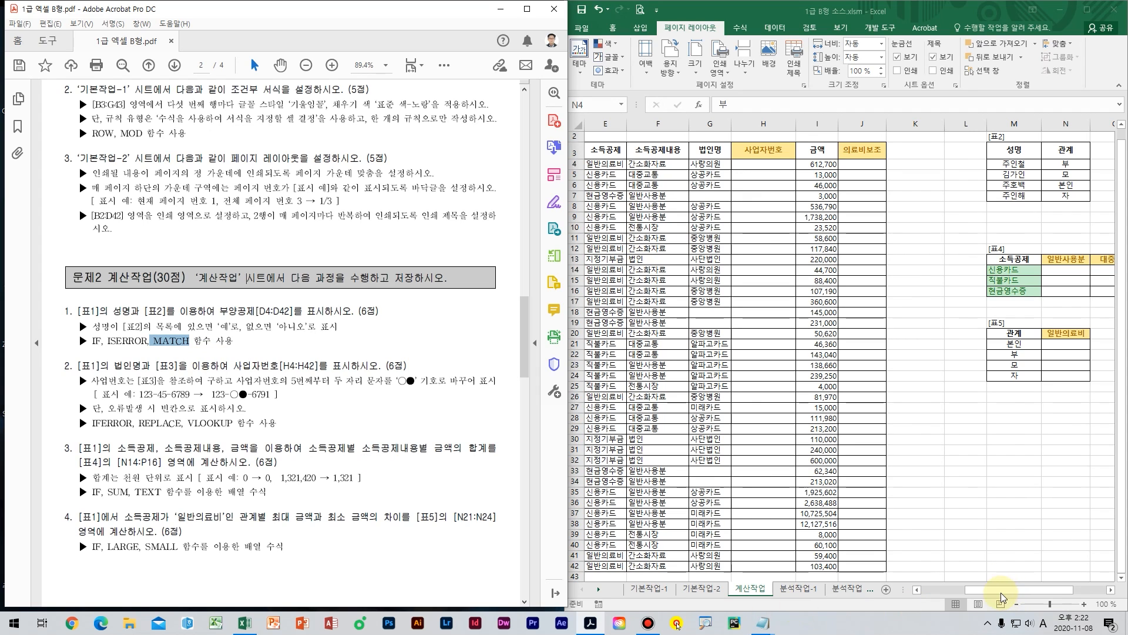
Step: Begin the 부양공제 formula in cell D4 of [표1] with the nested functions =IF(ISERROR(MATCH(
{"action": "left_click", "coordinate": [970, 590]}
{"action": "left_click_drag", "start_coordinate": [891, 586], "coordinate": [887, 588]}
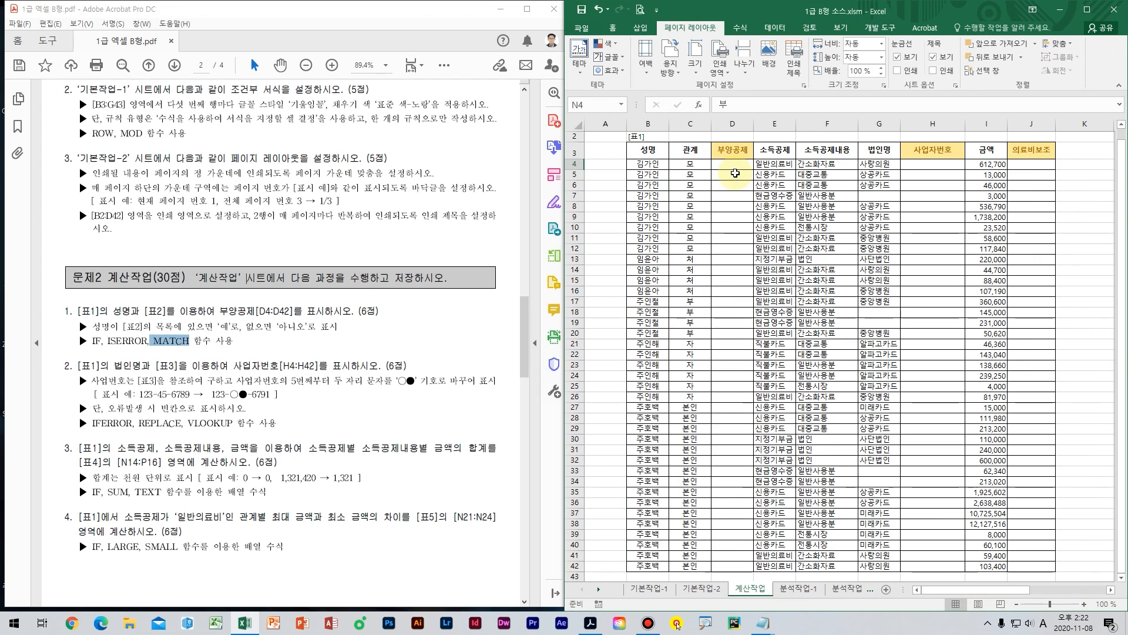
{"action": "left_click", "coordinate": [746, 167]}
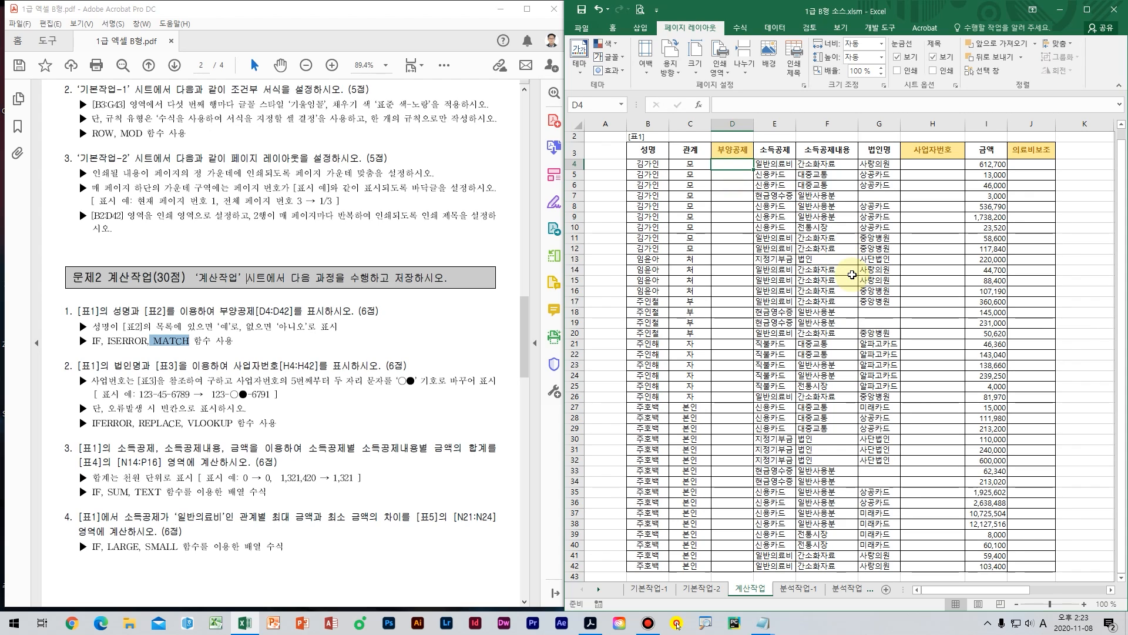
{"action": "type", "text": "="}
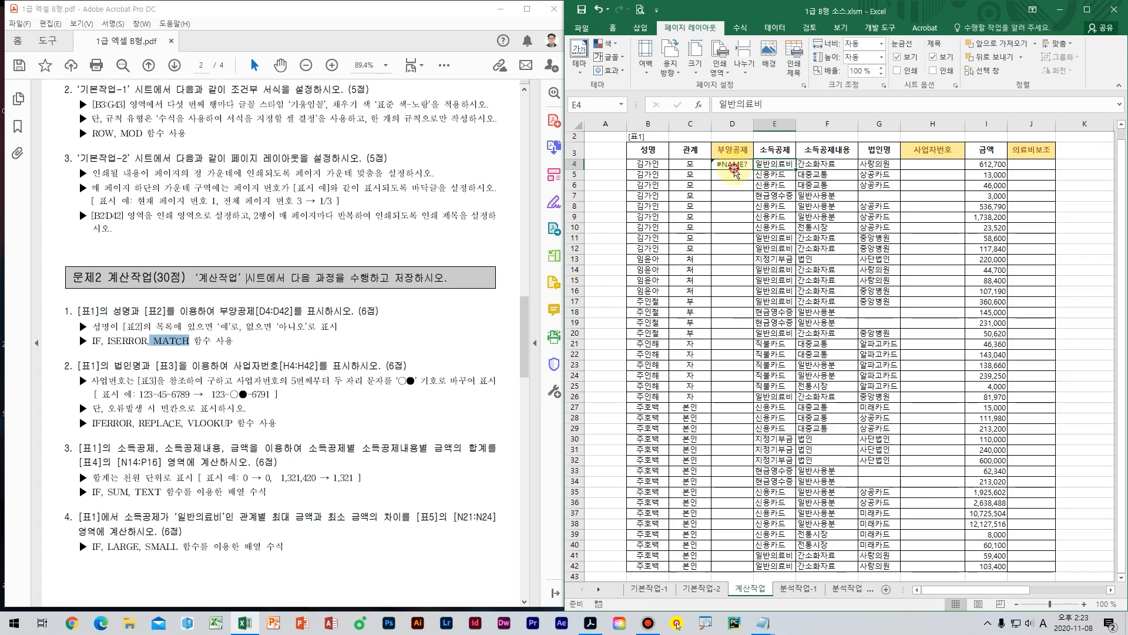
{"action": "left_click", "coordinate": [744, 166]}
{"action": "type", "text": "="}
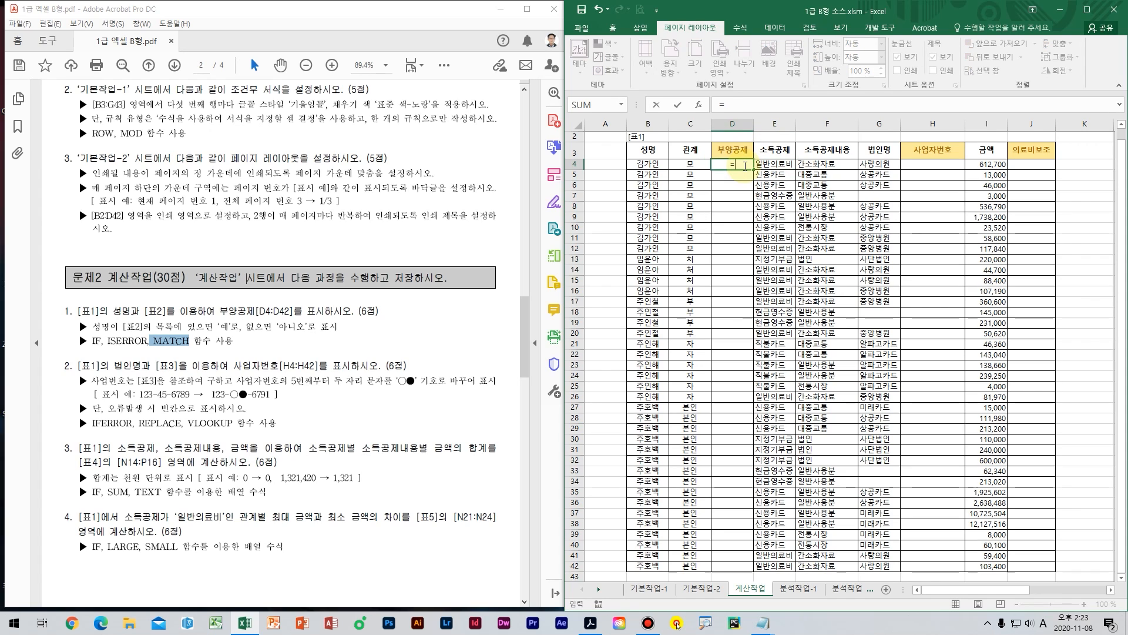
{"action": "type", "text": "IF("}
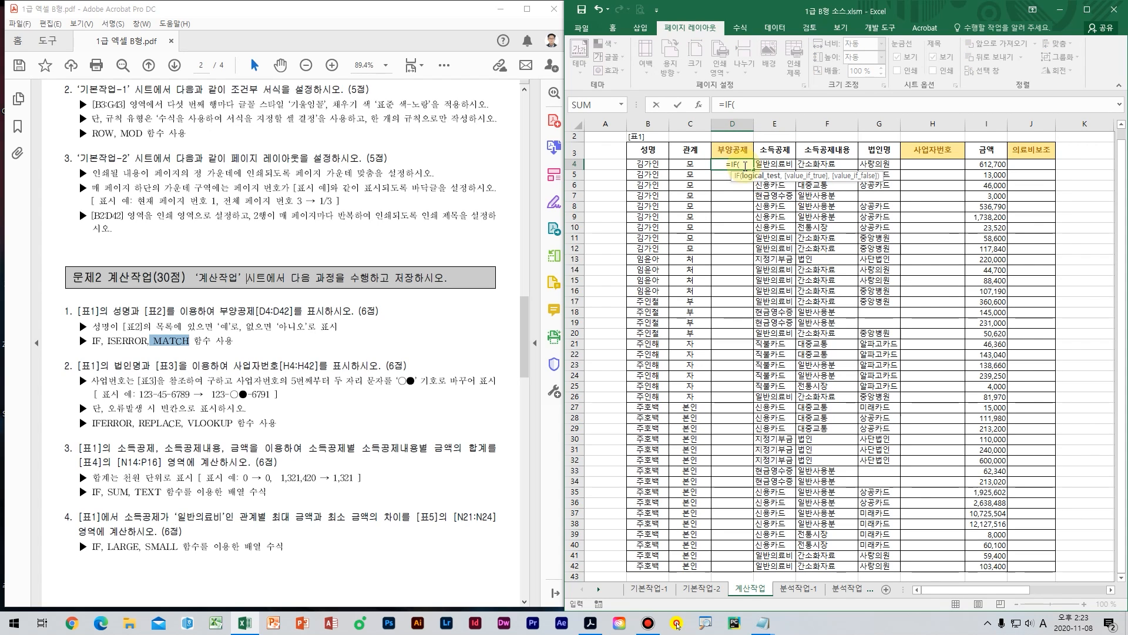
{"action": "type", "text": "ISERROR("}
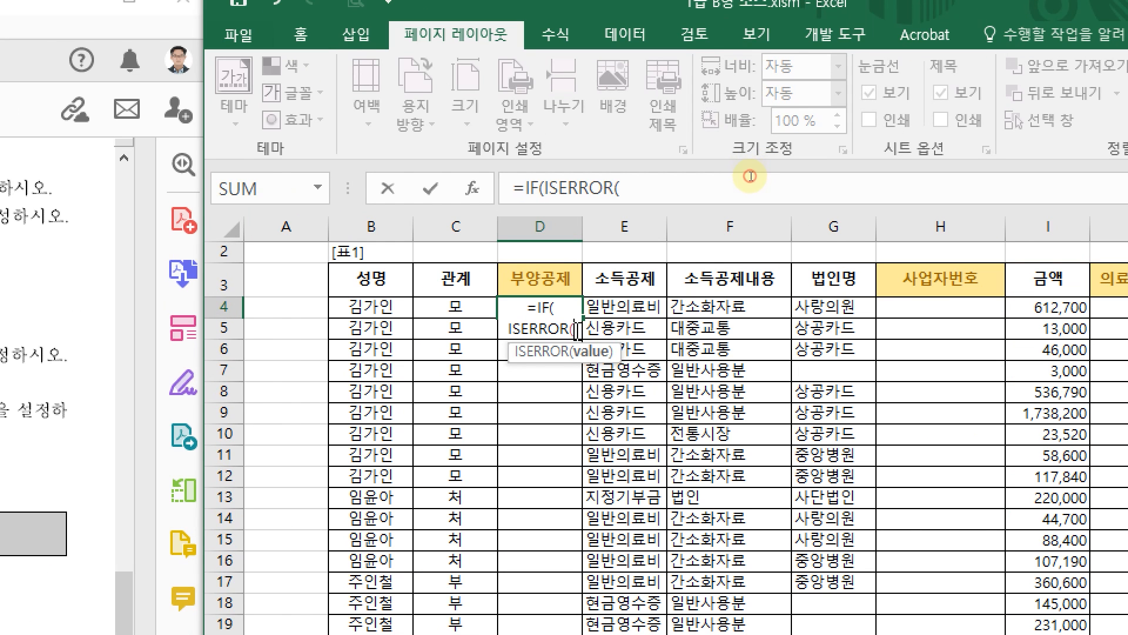
{"action": "type", "text": "ma"}
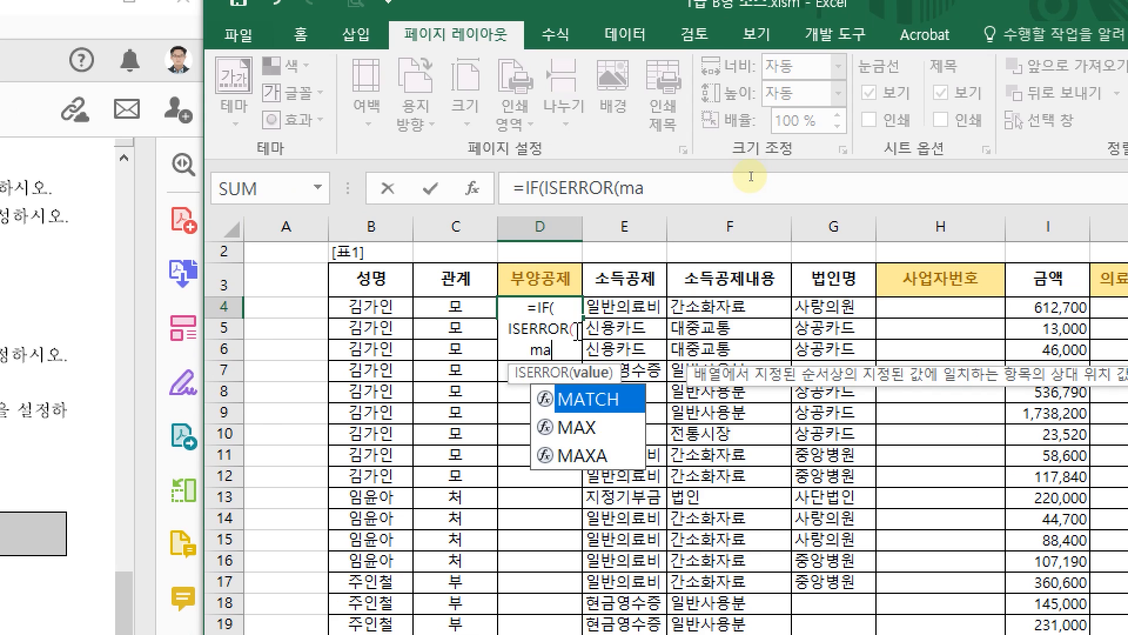
{"action": "key", "text": "Tab"}
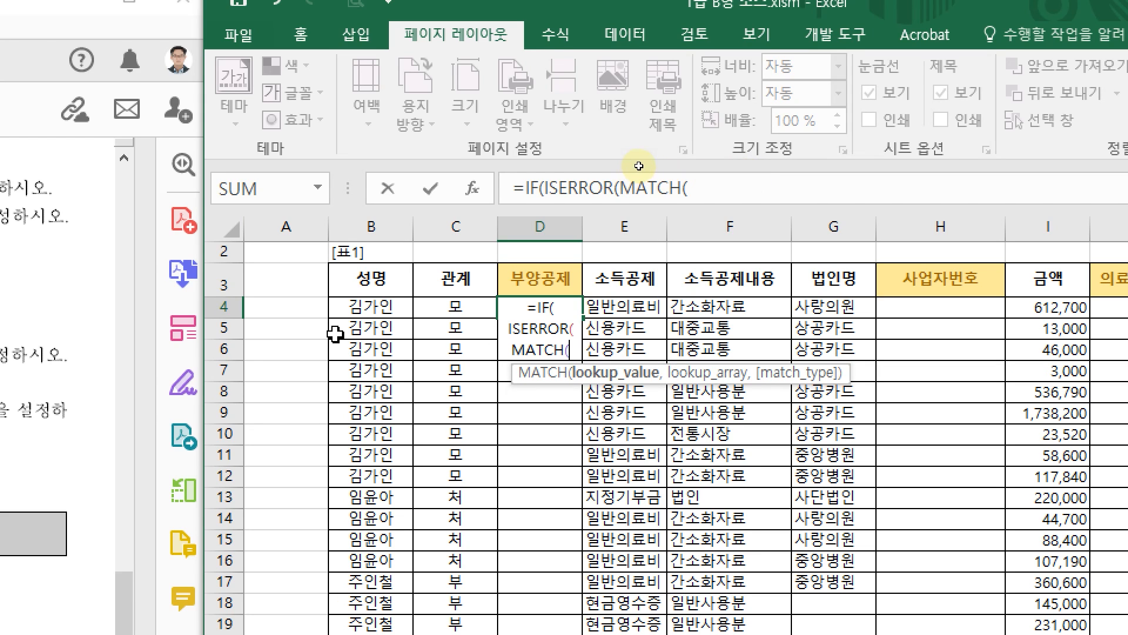
Step: Give MATCH the lookup value B4 and the absolute lookup range $M$4:$M$7 from the 성명 column of [표2]
{"action": "left_click", "coordinate": [357, 307]}
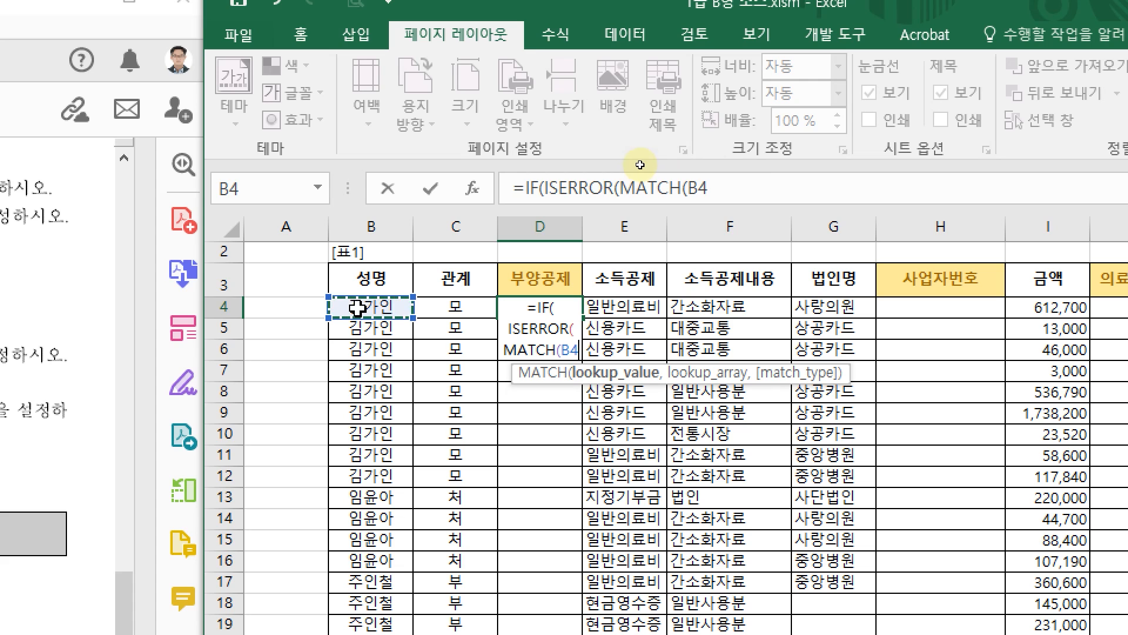
{"action": "type", "text": ","}
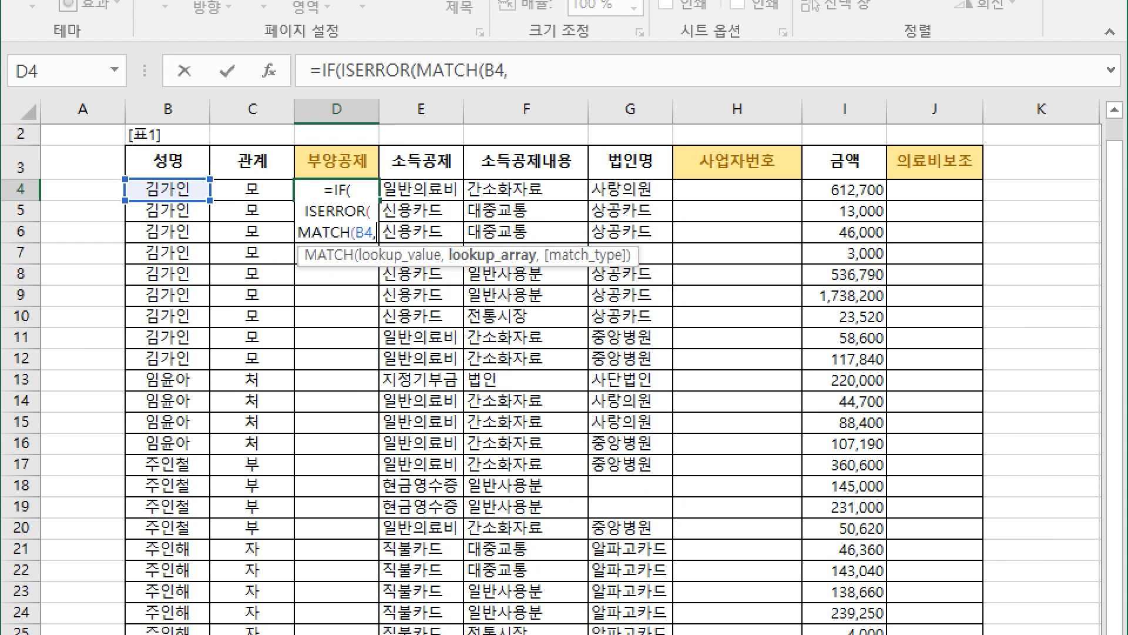
{"action": "left_click_drag", "start_coordinate": [992, 585], "coordinate": [1064, 586]}
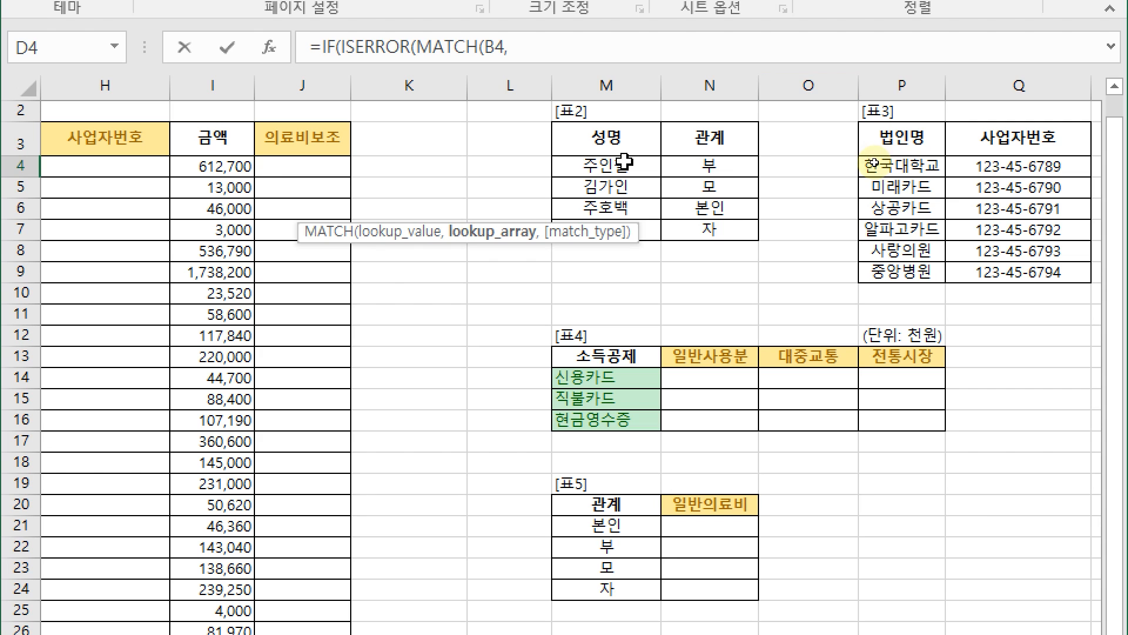
{"action": "left_click", "coordinate": [620, 165]}
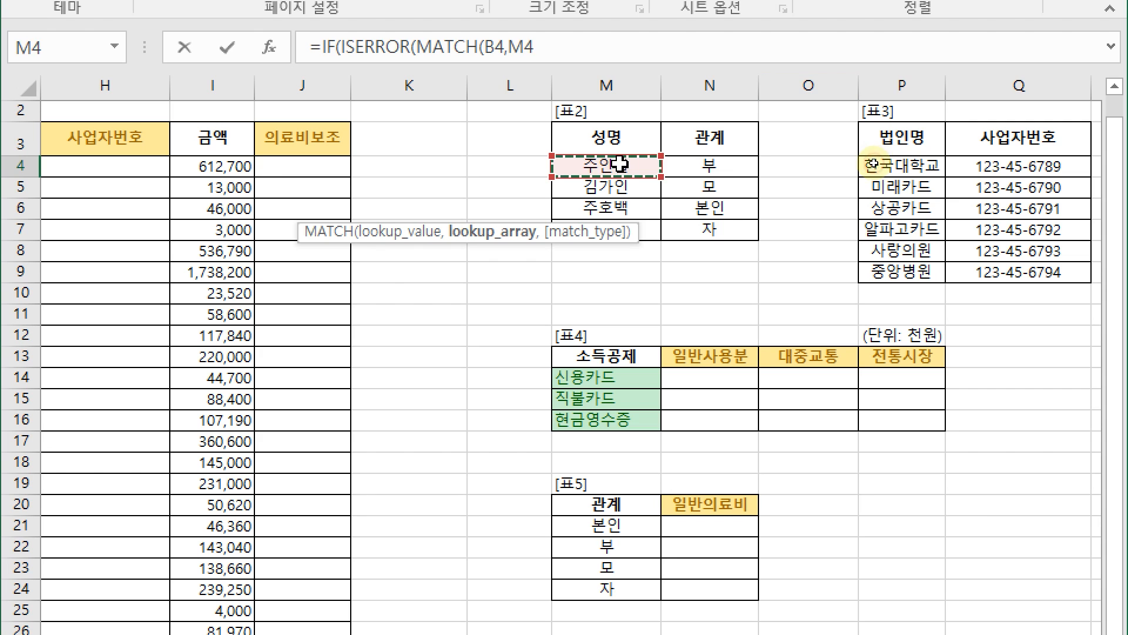
{"action": "left_click_drag", "start_coordinate": [620, 165], "coordinate": [629, 227]}
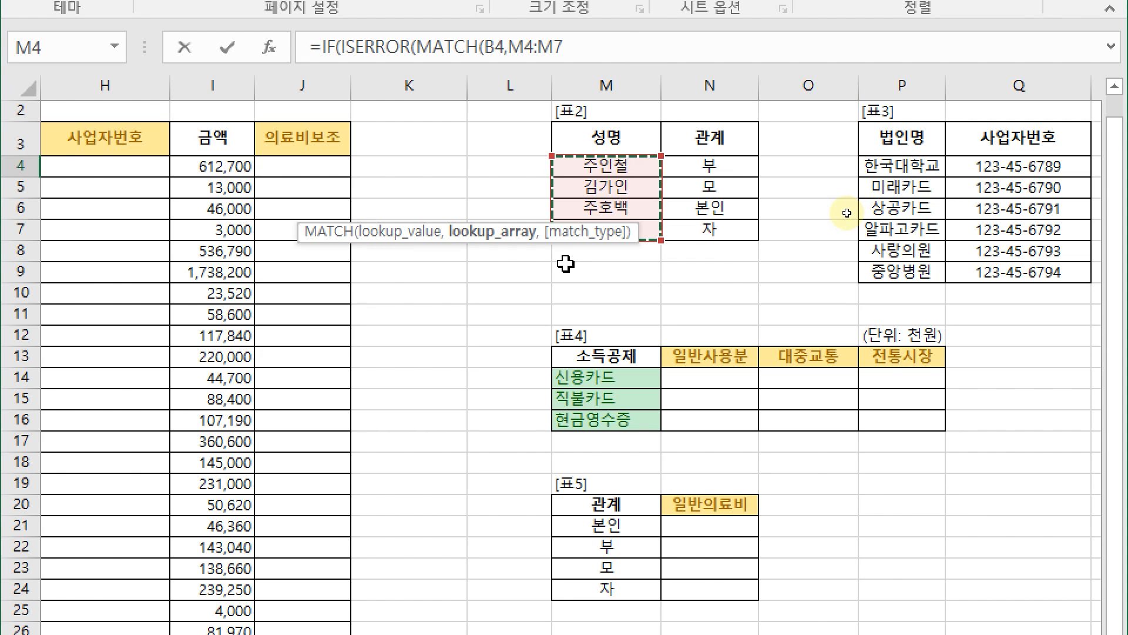
{"action": "key", "text": "F4"}
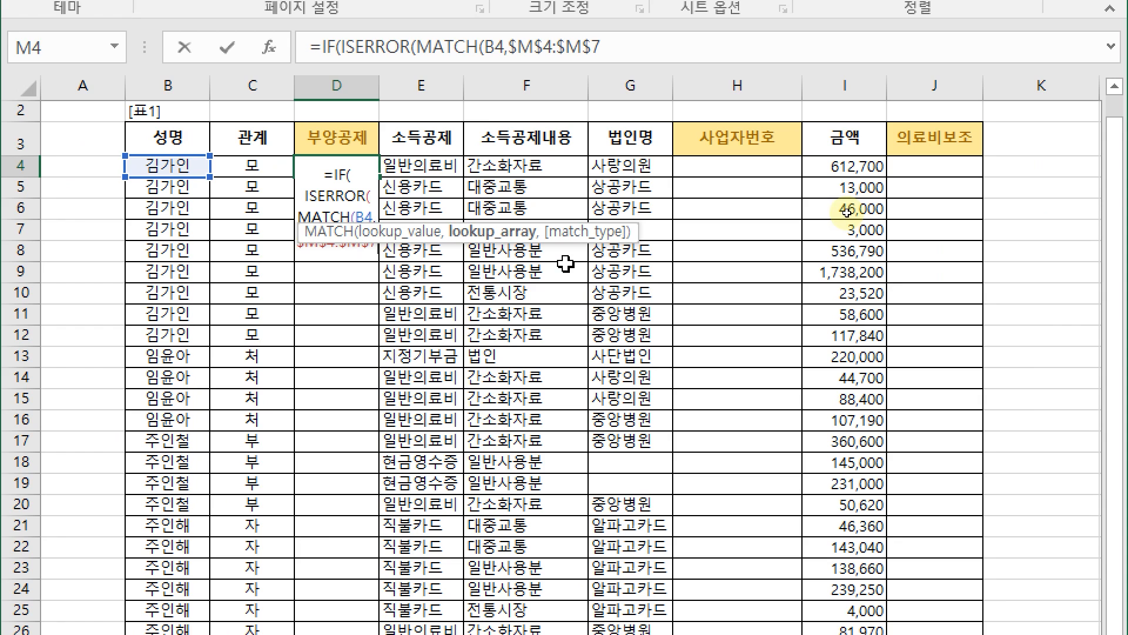
Step: Set the match type to 0 for an exact match, and close the MATCH and ISERROR functions
{"action": "type", "text": ","}
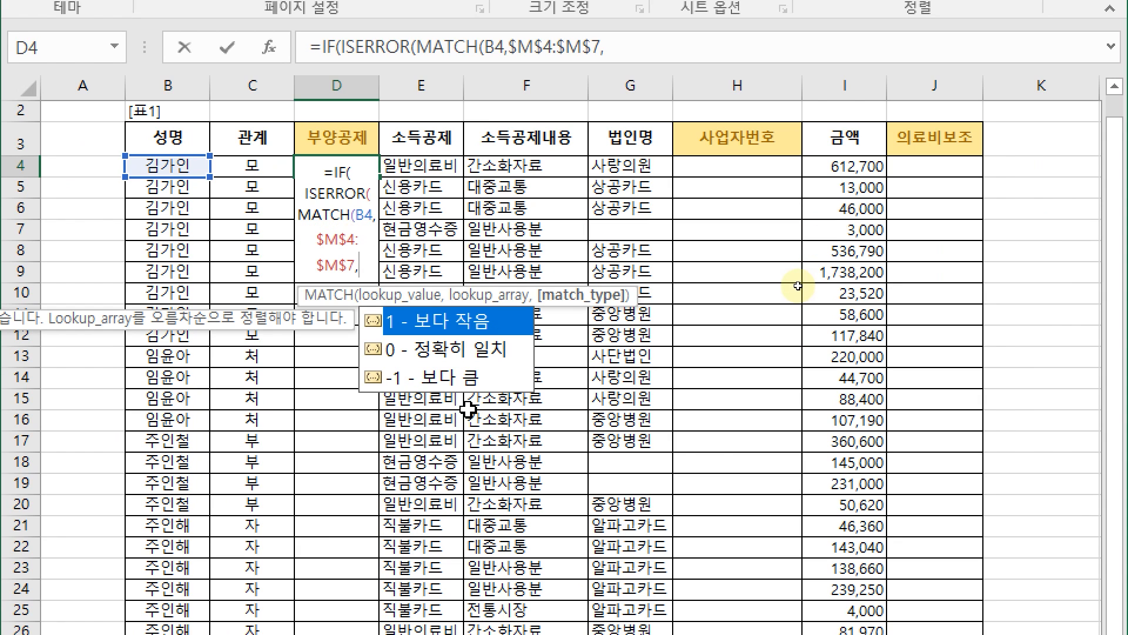
{"action": "type", "text": "0"}
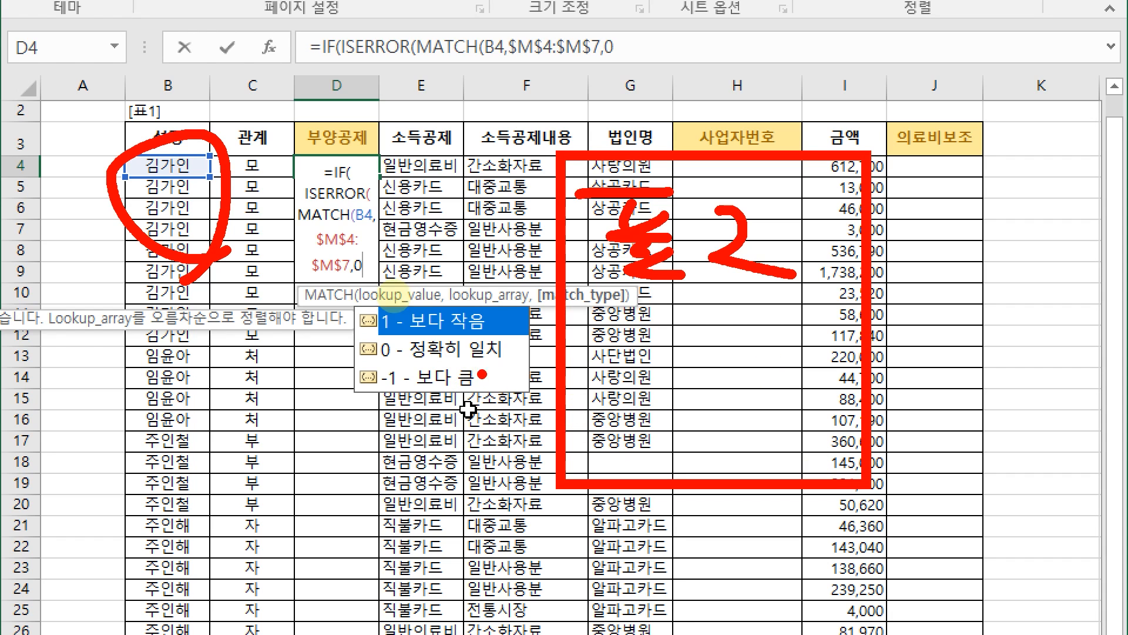
{"action": "key", "text": "Escape"}
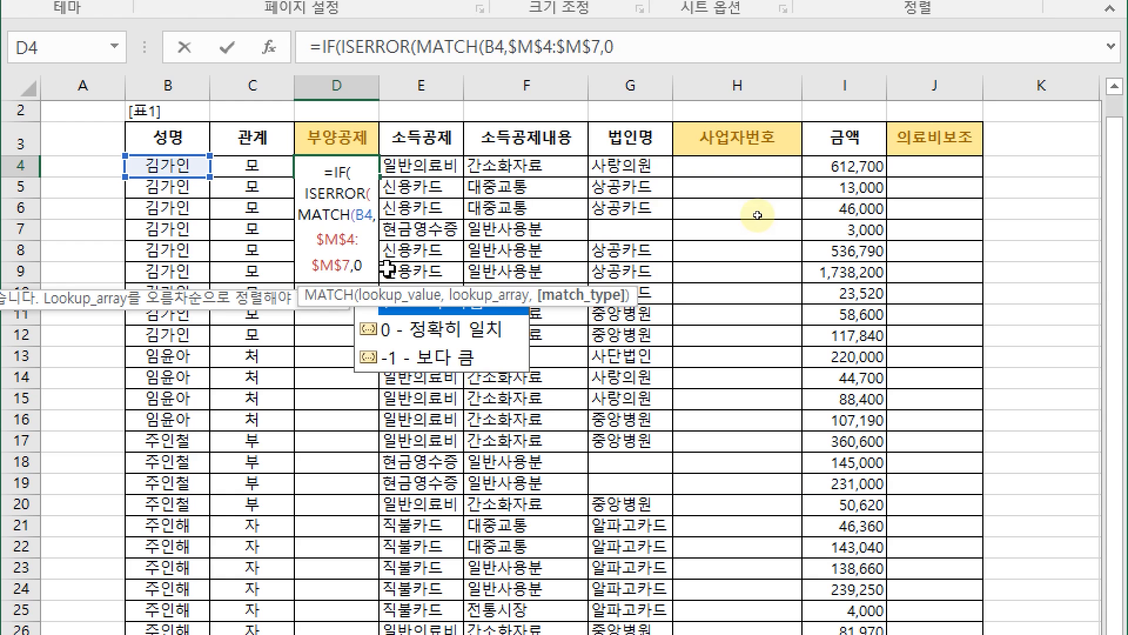
{"action": "type", "text": "))"}
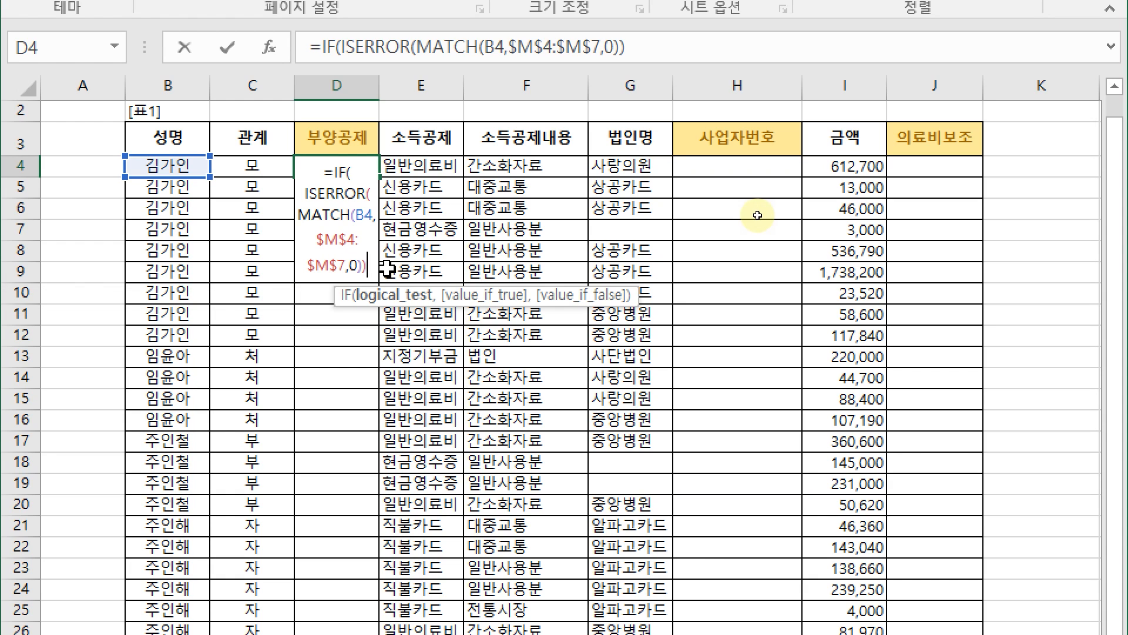
Step: Complete the IF with "아니오" for an error and "예" otherwise, and enter the formula in D4
{"action": "type", "text": ","}
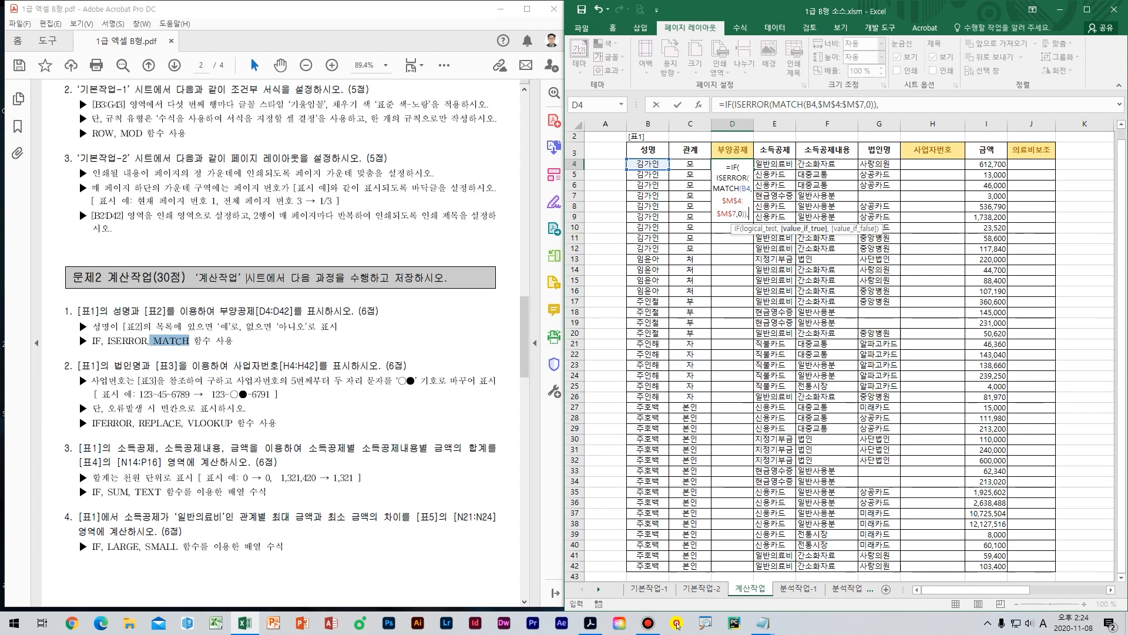
{"action": "left_click", "coordinate": [676, 624]}
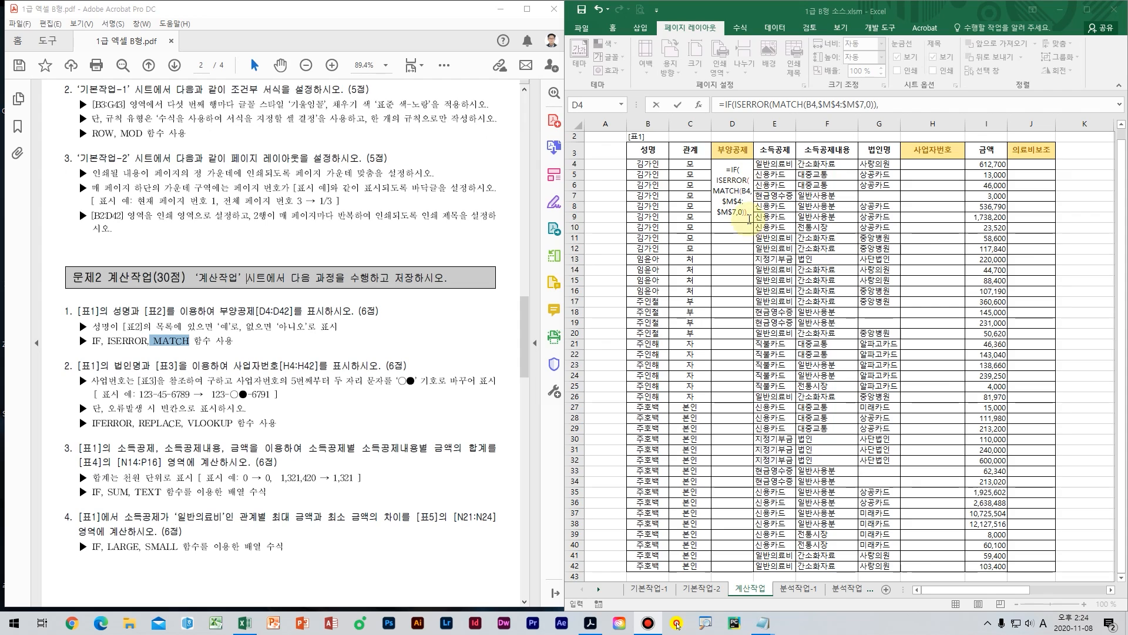
{"action": "left_click", "coordinate": [750, 213]}
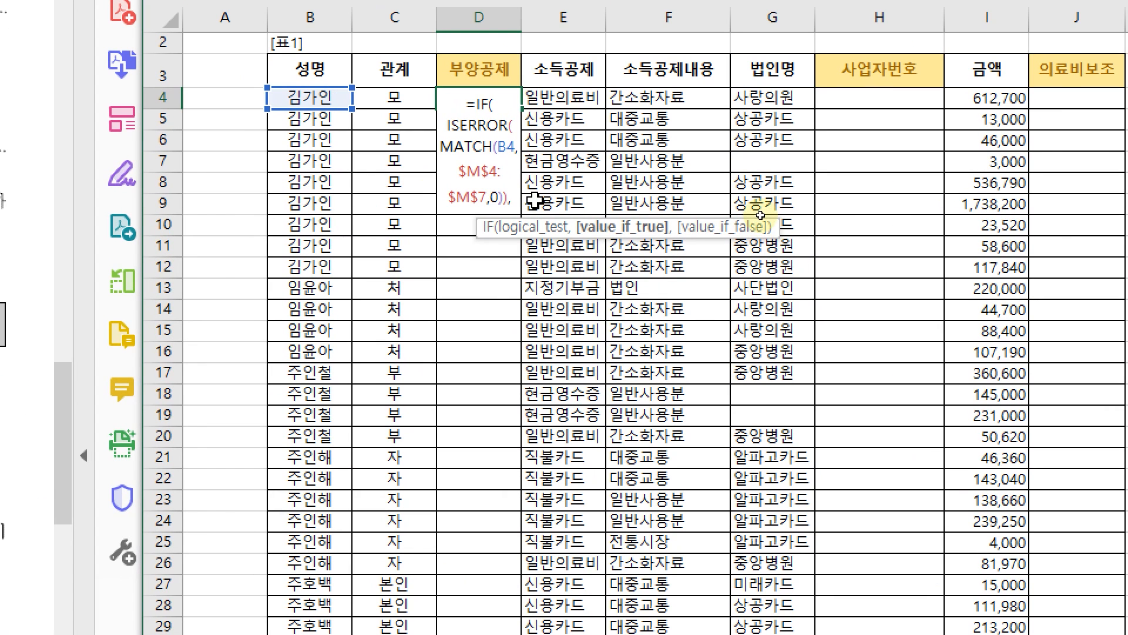
{"action": "type", "text": "\"아"}
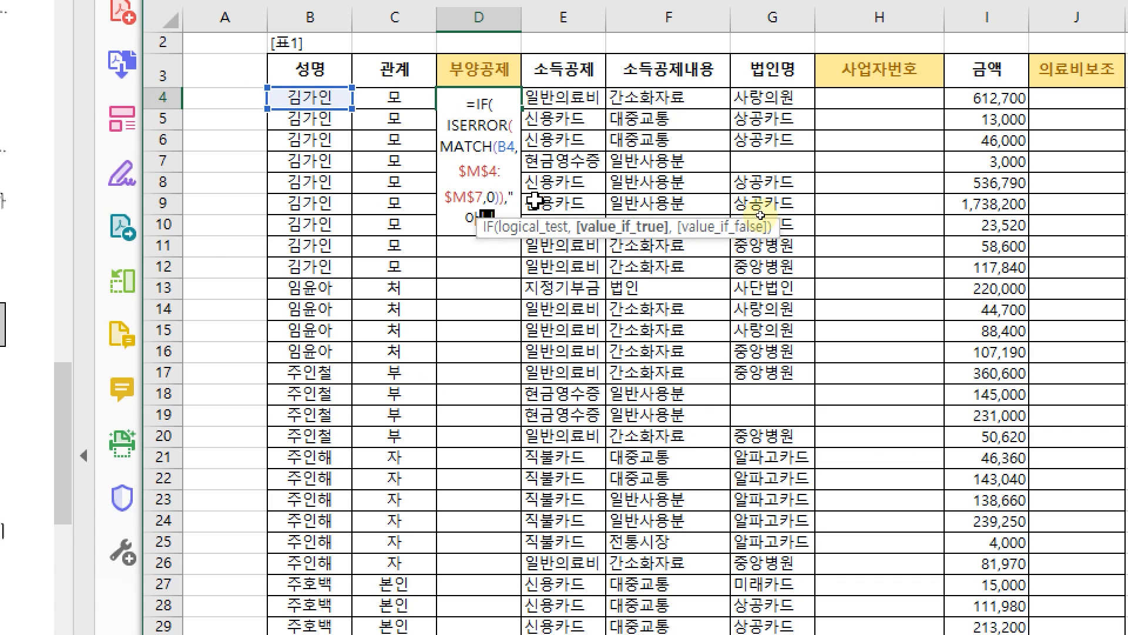
{"action": "type", "text": "니오\""}
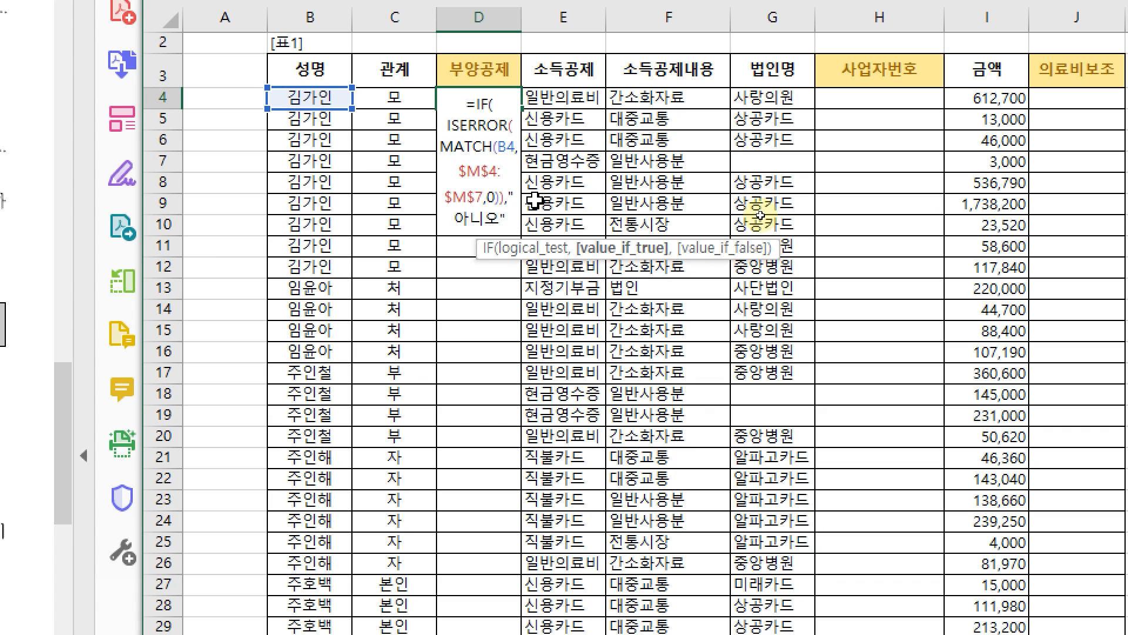
{"action": "type", "text": ","}
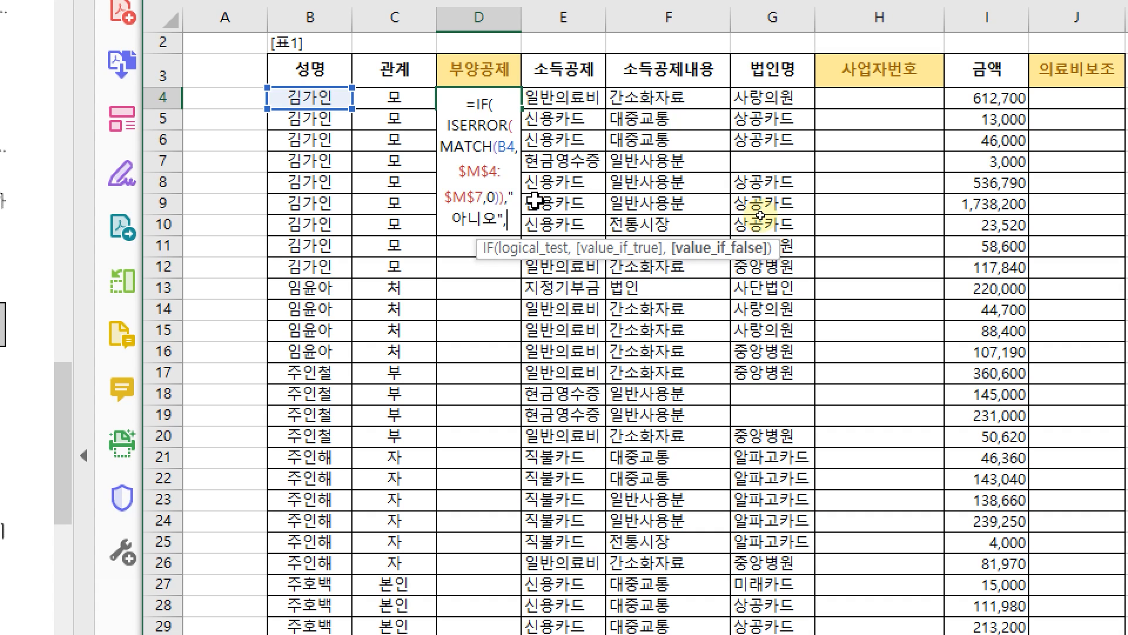
{"action": "type", "text": "\"예\""}
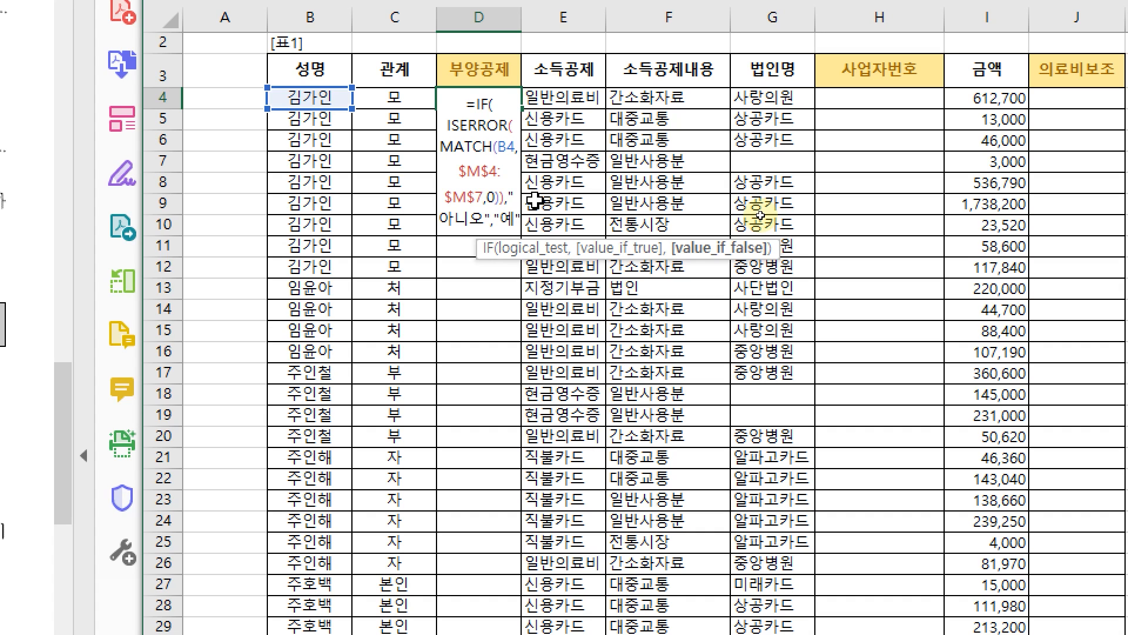
{"action": "type", "text": ")"}
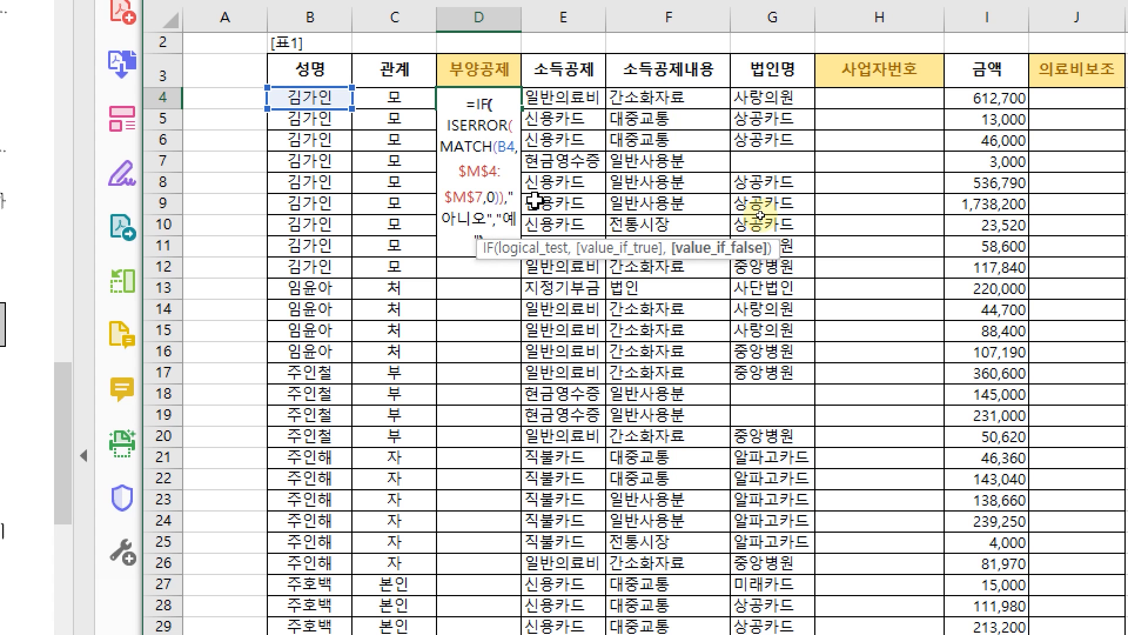
{"action": "key", "text": "ctrl+Return"}
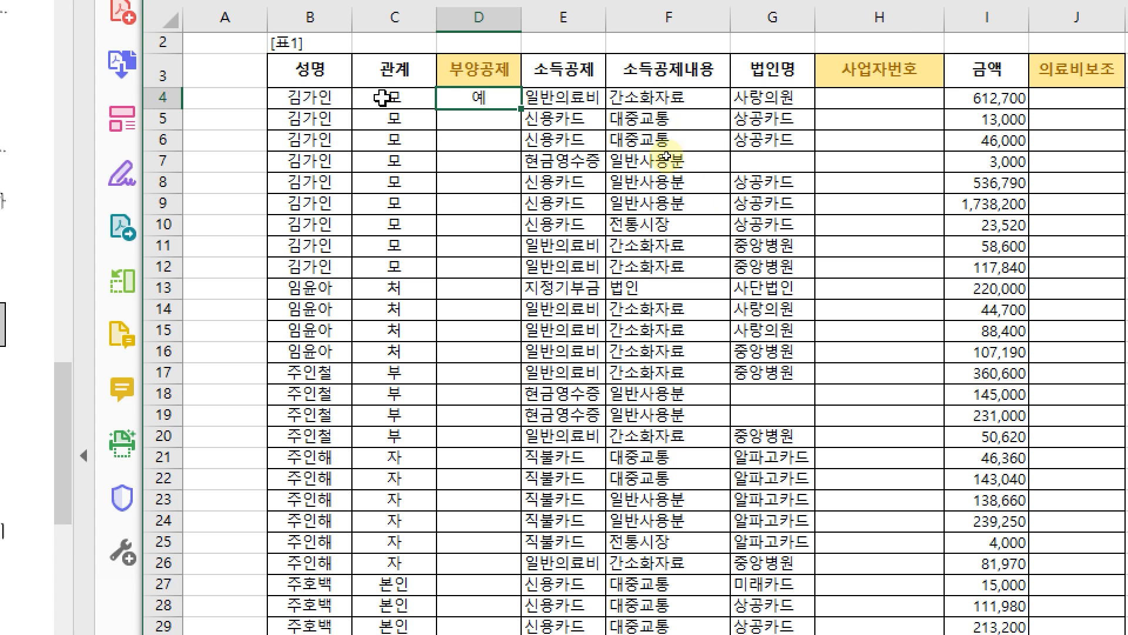
Step: Check the 성명 in row 4 of [표1] against the 성명 and 관계 entries of [표2]
{"action": "left_click", "coordinate": [305, 91]}
{"action": "key", "text": "Right"}
{"action": "key", "text": "Right"}
{"action": "key", "text": "Right"}
{"action": "key", "text": "Right"}
{"action": "key", "text": "Right"}
{"action": "key", "text": "Right"}
{"action": "key", "text": "Right"}
{"action": "key", "text": "Right"}
{"action": "key", "text": "Right"}
{"action": "key", "text": "Right"}
{"action": "key", "text": "Right"}
{"action": "key", "text": "Right"}
{"action": "key", "text": "Right"}
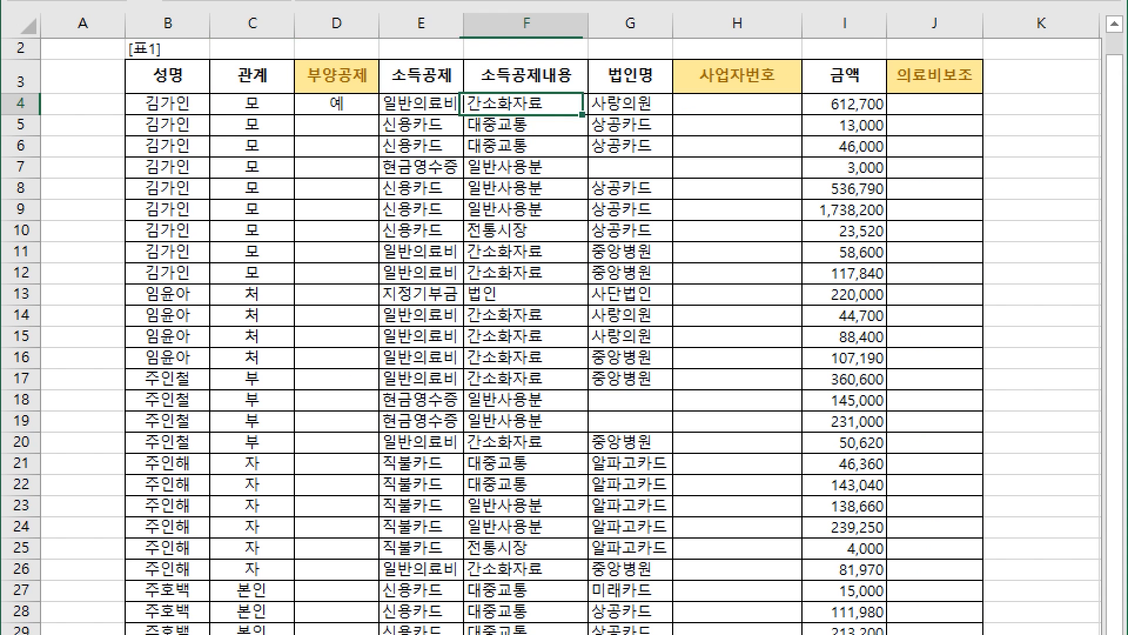
{"action": "key", "text": "Right"}
{"action": "left_click", "coordinate": [729, 124]}
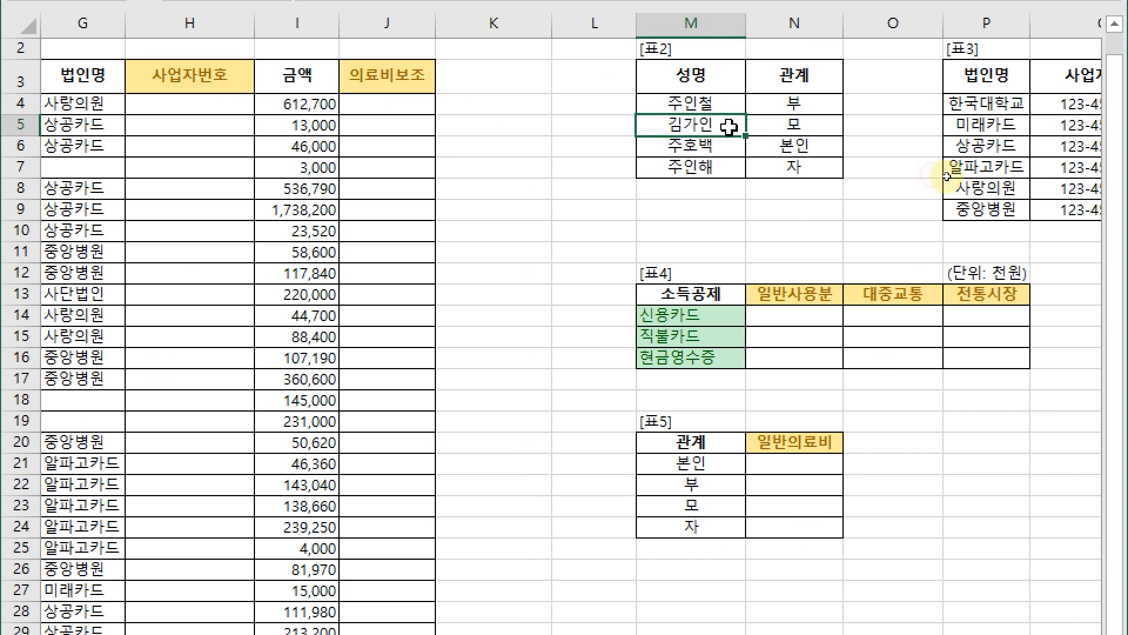
{"action": "left_click", "coordinate": [787, 126]}
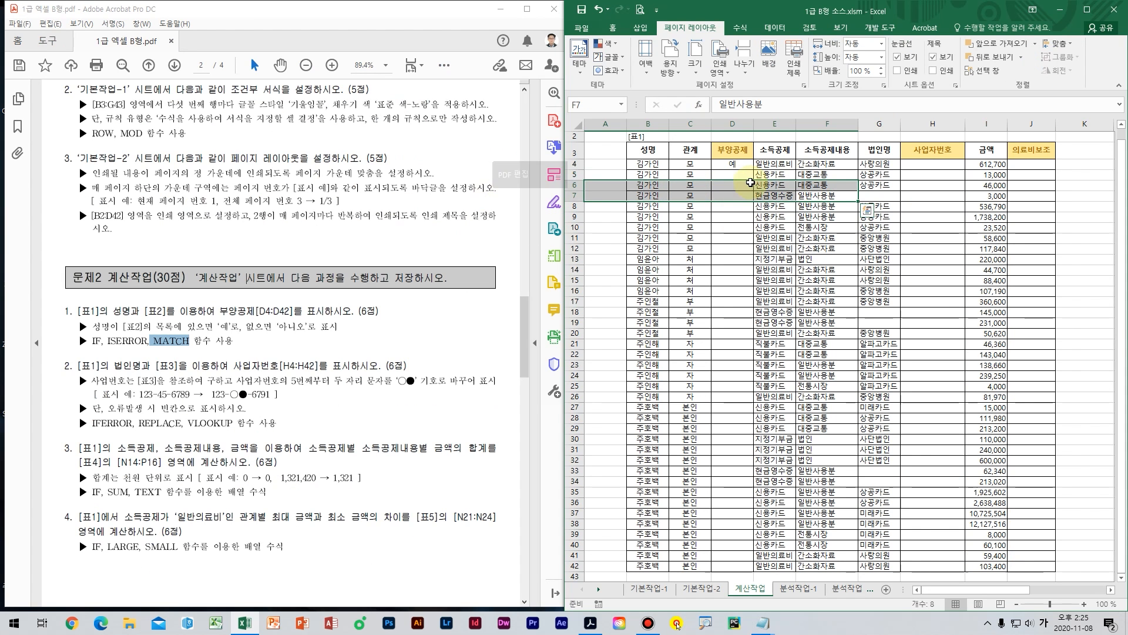
Step: Fill the 부양공제 formula from D4 down through D42
{"action": "left_click", "coordinate": [734, 172]}
{"action": "left_click", "coordinate": [735, 165]}
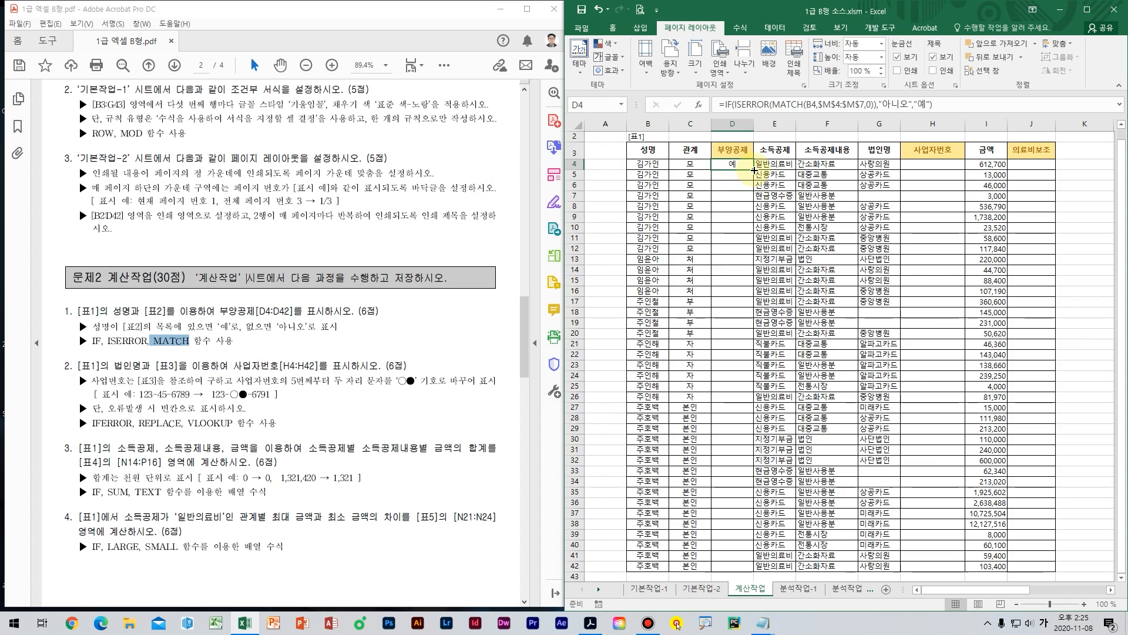
{"action": "double_click", "coordinate": [754, 170]}
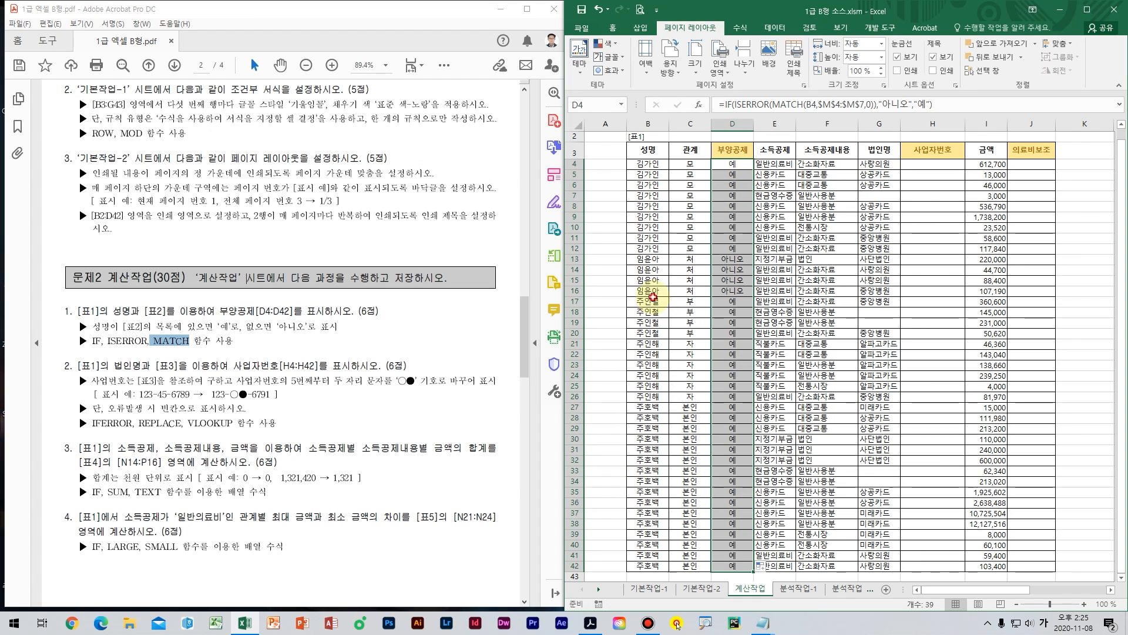
Step: Check the 성명 in row 13 of [표1] against the list of names in [표2]
{"action": "left_click", "coordinate": [648, 259]}
{"action": "left_click_drag", "start_coordinate": [708, 282], "coordinate": [984, 196]}
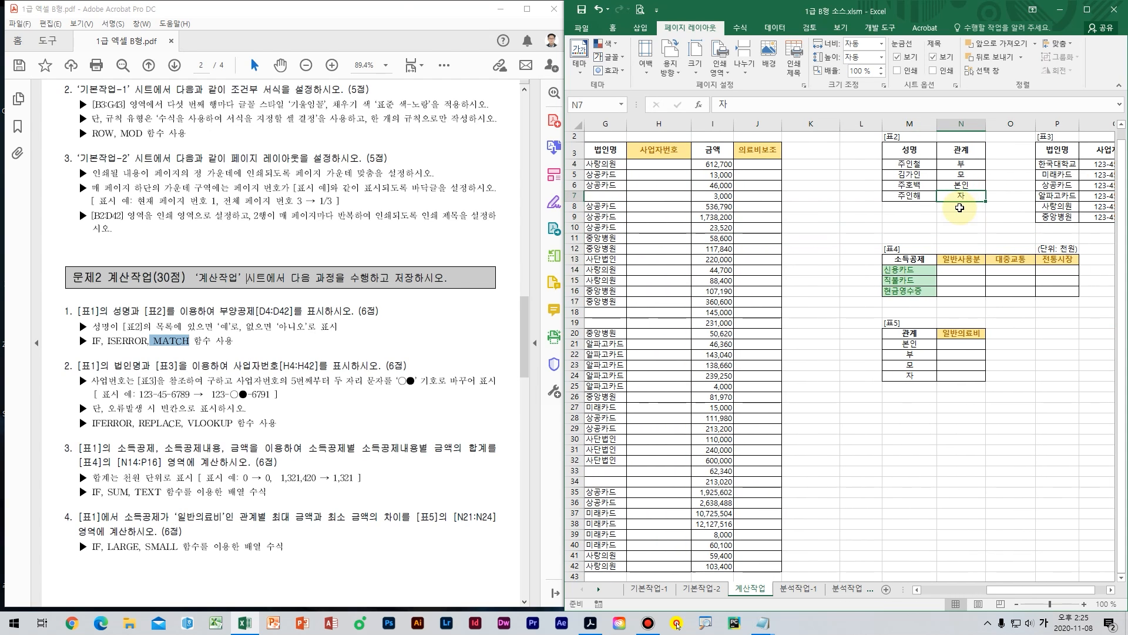
{"action": "left_click", "coordinate": [960, 207]}
{"action": "left_click", "coordinate": [959, 217]}
{"action": "left_click", "coordinate": [904, 215]}
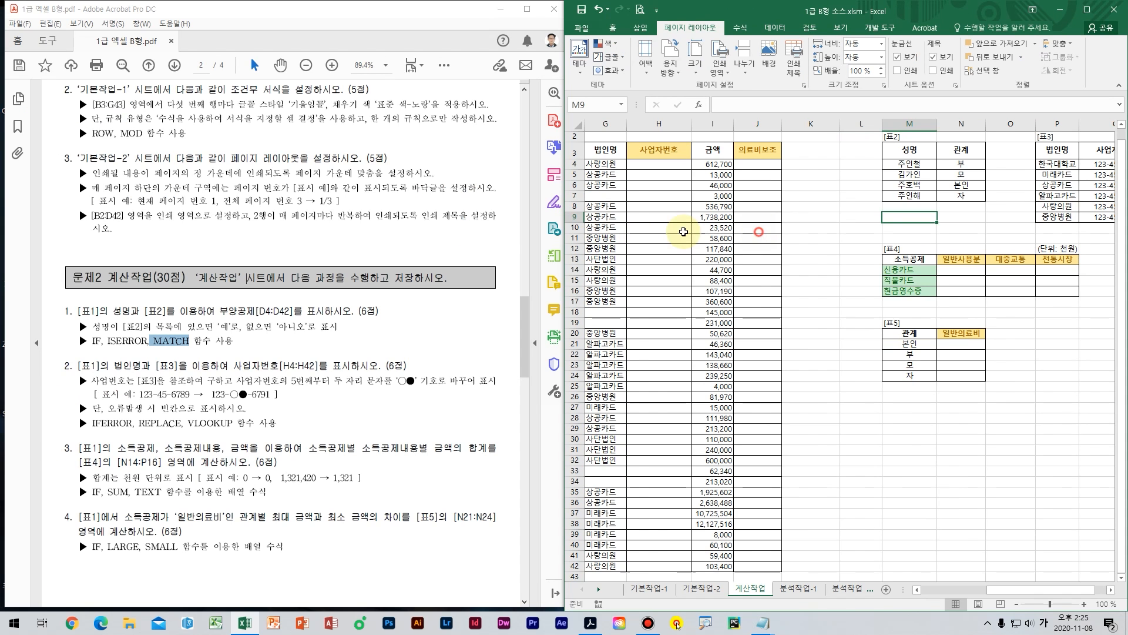
{"action": "scroll", "coordinate": [231, 353], "scroll_direction": "left", "scroll_amount": 3}
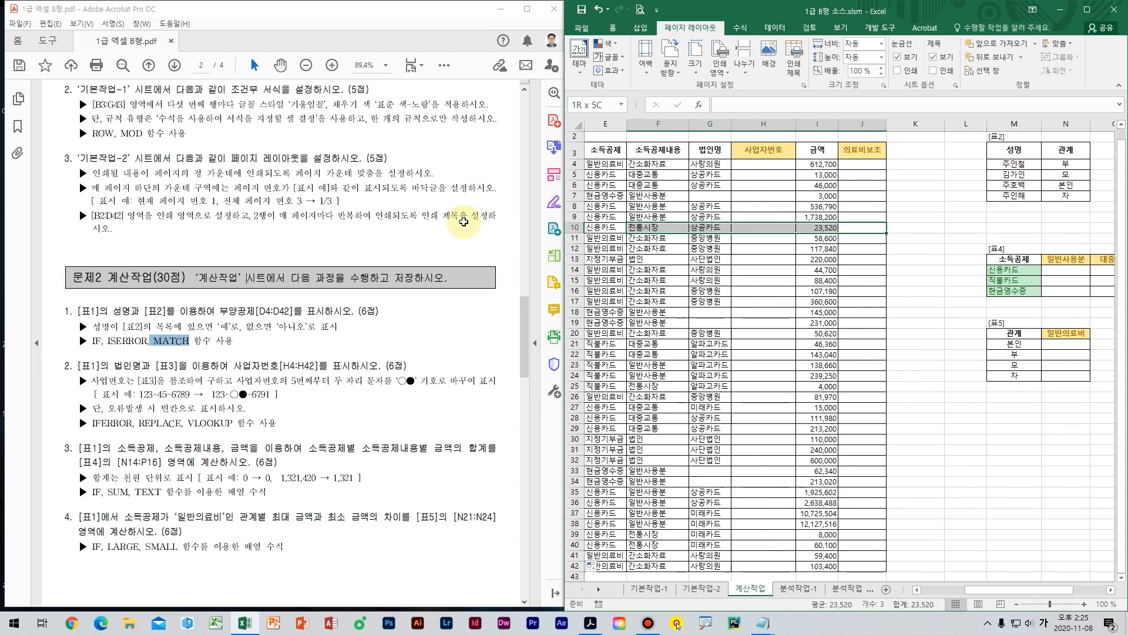
Step: Review the 부양공제 column in [표1] and the 법인명 and 사업자번호 columns of [표3]
{"action": "left_click_drag", "start_coordinate": [846, 363], "coordinate": [163, 343]}
{"action": "left_click", "coordinate": [784, 248]}
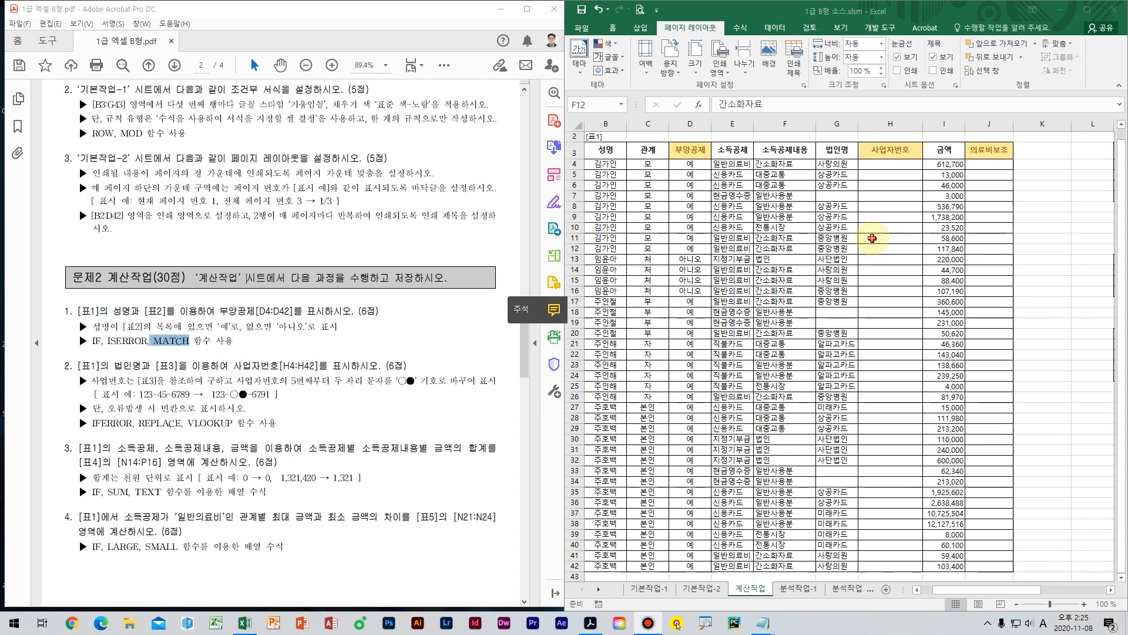
{"action": "left_click", "coordinate": [911, 230]}
{"action": "key", "text": "Right"}
{"action": "key", "text": "Right"}
{"action": "key", "text": "Right"}
{"action": "key", "text": "Right"}
{"action": "key", "text": "Right"}
{"action": "key", "text": "Right"}
{"action": "key", "text": "Right"}
{"action": "key", "text": "Right"}
{"action": "key", "text": "Right"}
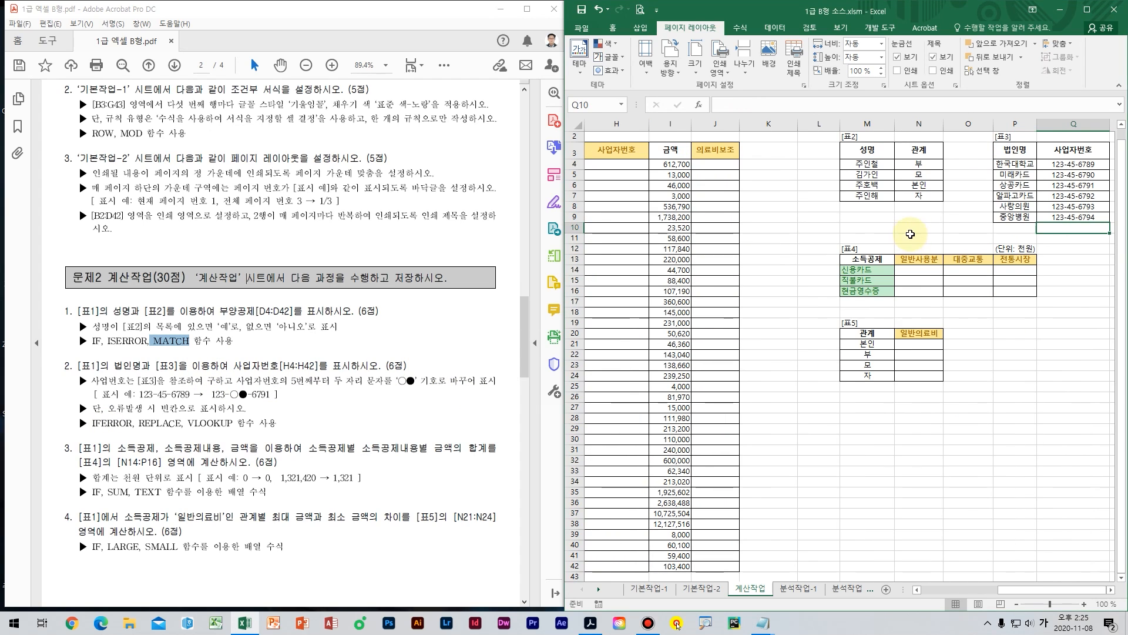
{"action": "key", "text": "Up"}
{"action": "key", "text": "Right"}
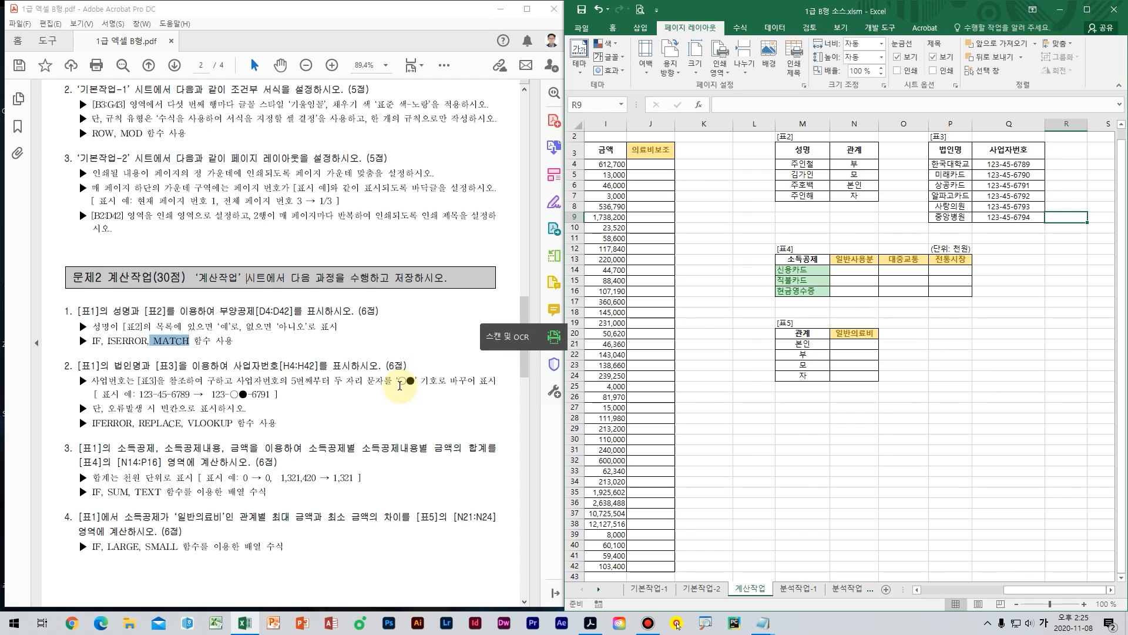
Step: Read calculation task 2 in the exam PDF, covering the ○● replacement, blank on error, and the IFERROR, REPLACE and VLOOKUP functions
{"action": "left_click_drag", "start_coordinate": [399, 380], "coordinate": [461, 383]}
{"action": "left_click", "coordinate": [460, 384]}
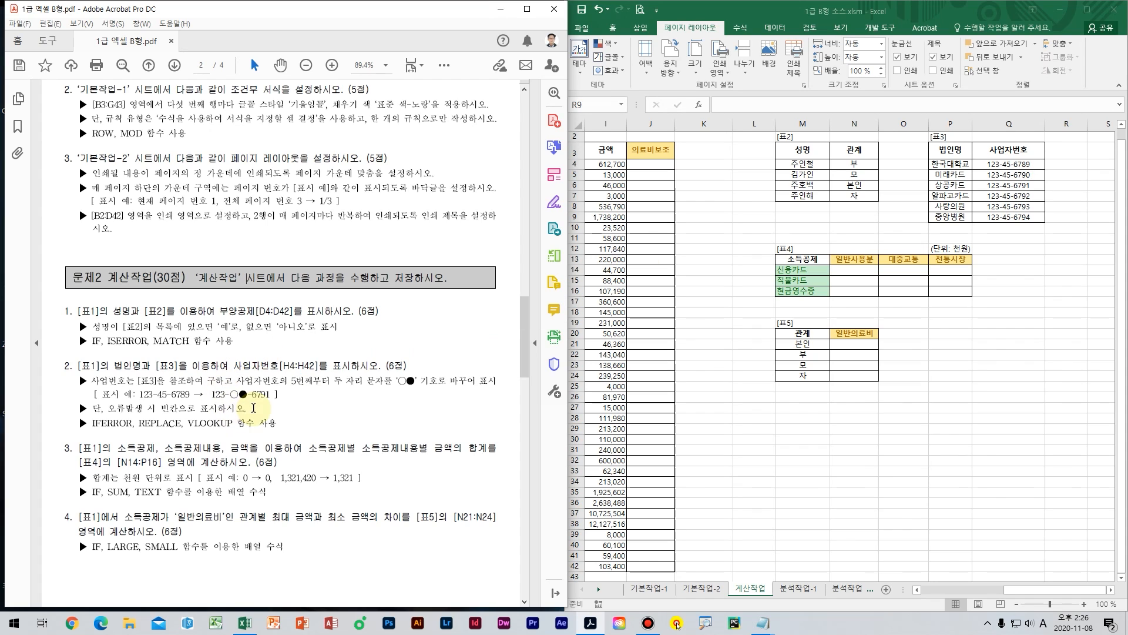
{"action": "left_click_drag", "start_coordinate": [230, 395], "coordinate": [248, 394]}
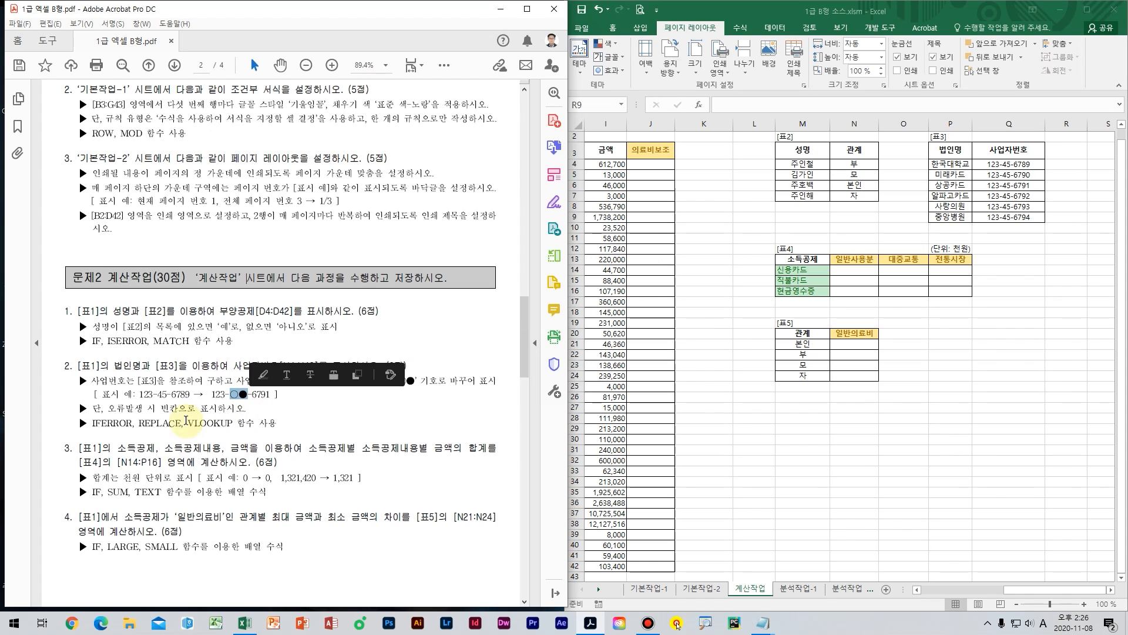
{"action": "left_click_drag", "start_coordinate": [180, 425], "coordinate": [139, 427]}
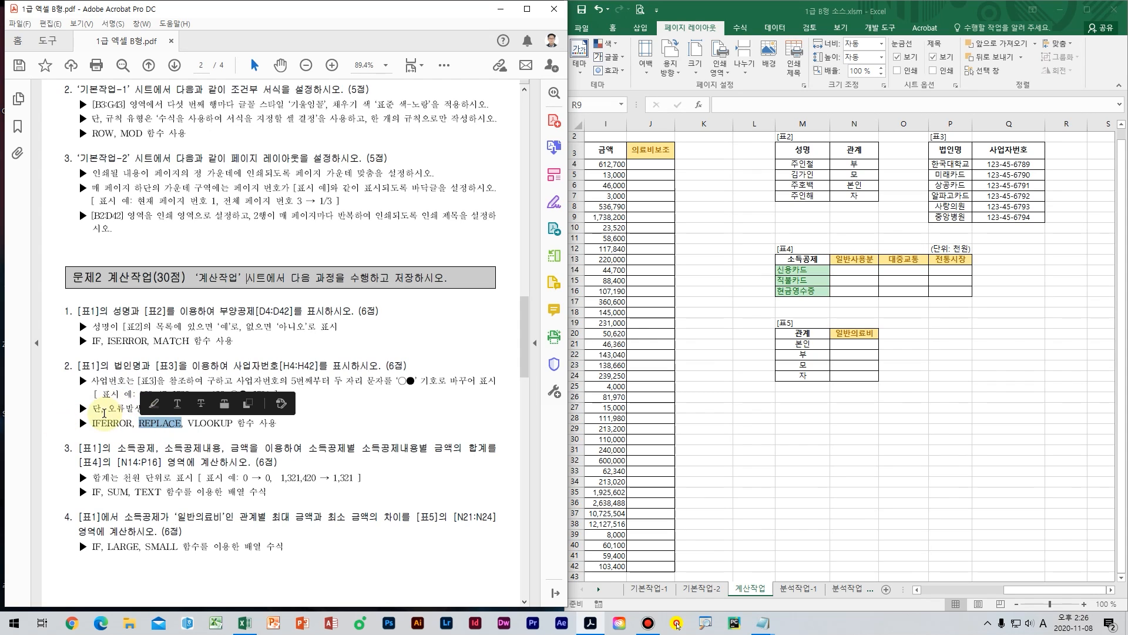
{"action": "left_click", "coordinate": [109, 413]}
{"action": "left_click_drag", "start_coordinate": [247, 410], "coordinate": [147, 410]}
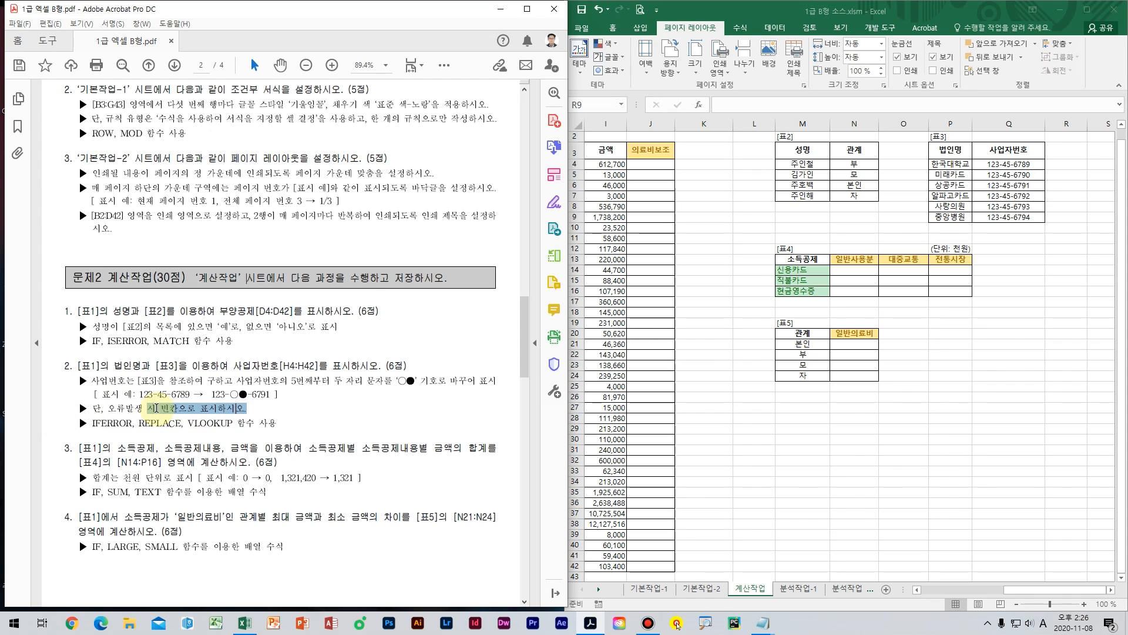
{"action": "double_click", "coordinate": [128, 423]}
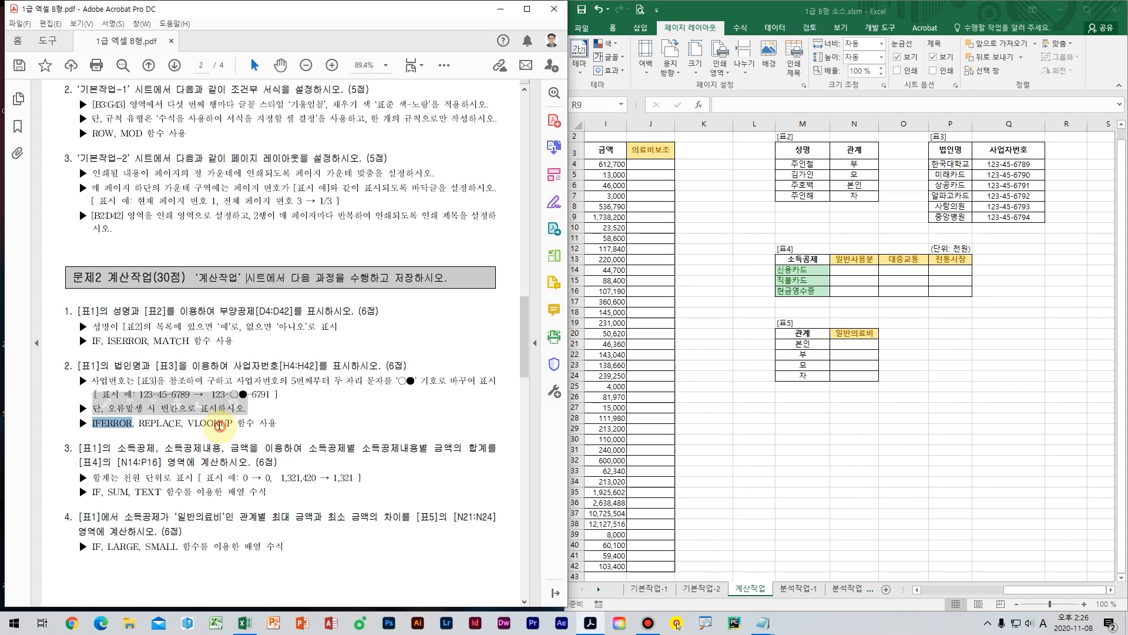
{"action": "left_click", "coordinate": [220, 426]}
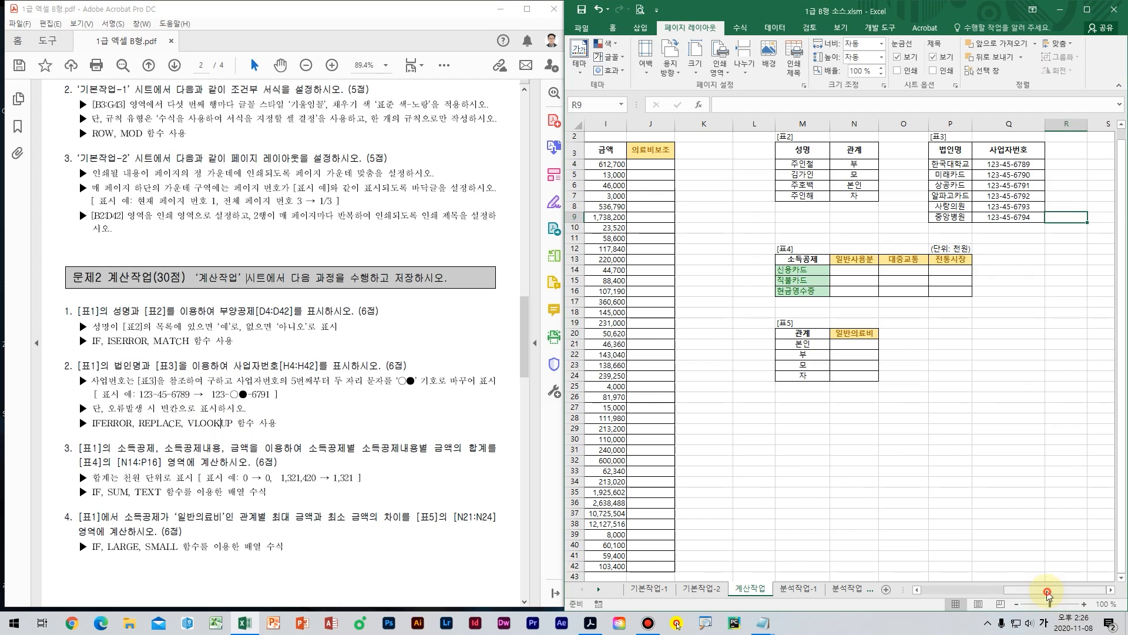
Step: Compare the 법인명 and empty 사업자번호 columns of [표1] with the 법인명 and 사업자번호 entries in [표3]
{"action": "left_click_drag", "start_coordinate": [1045, 588], "coordinate": [962, 584]}
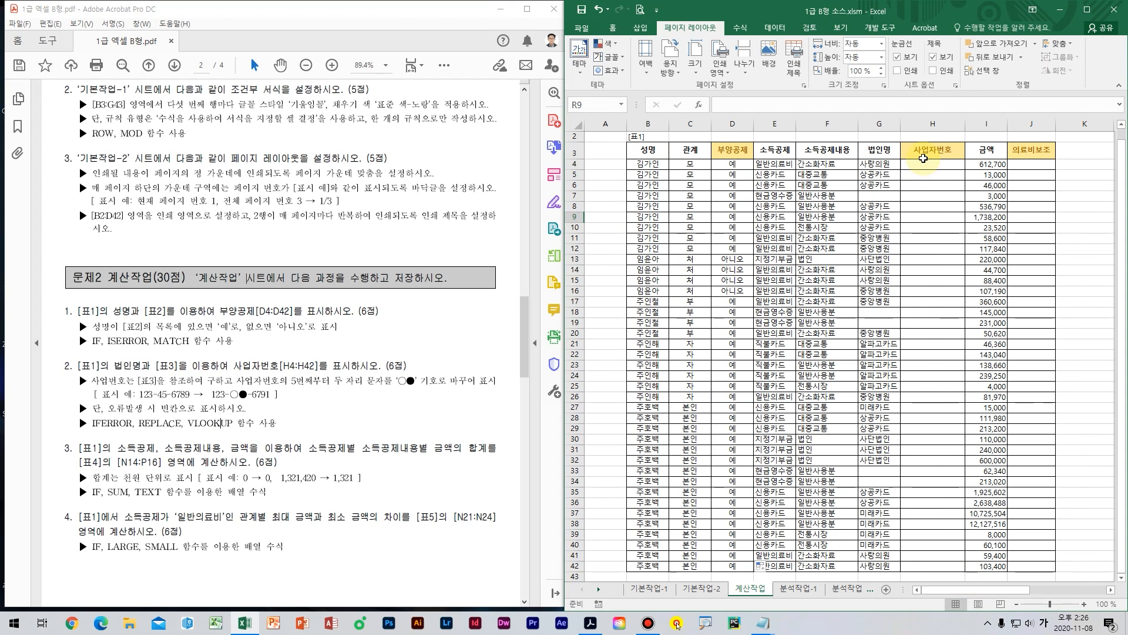
{"action": "left_click", "coordinate": [927, 166]}
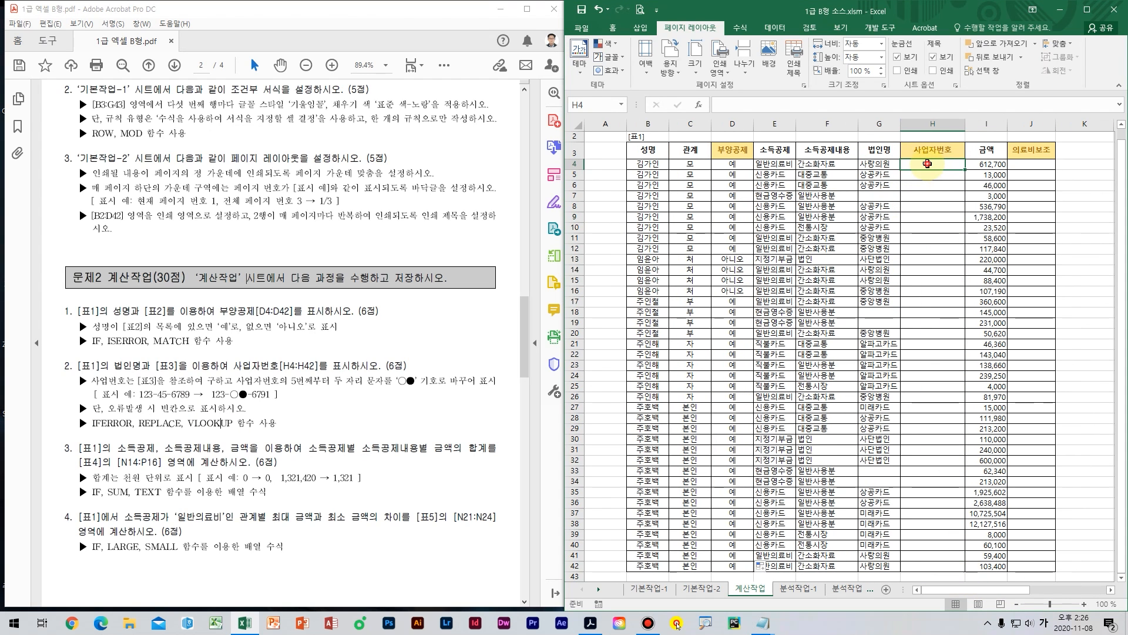
{"action": "left_click_drag", "start_coordinate": [927, 165], "coordinate": [928, 316]}
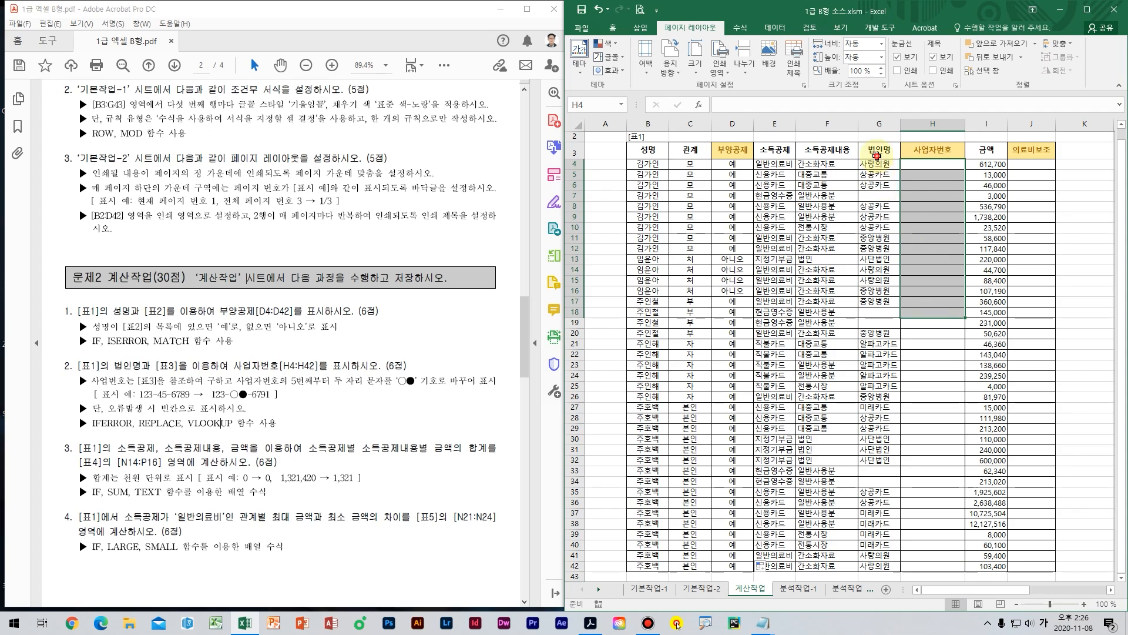
{"action": "left_click_drag", "start_coordinate": [880, 151], "coordinate": [879, 237]}
{"action": "left_click_drag", "start_coordinate": [1032, 590], "coordinate": [1107, 593]}
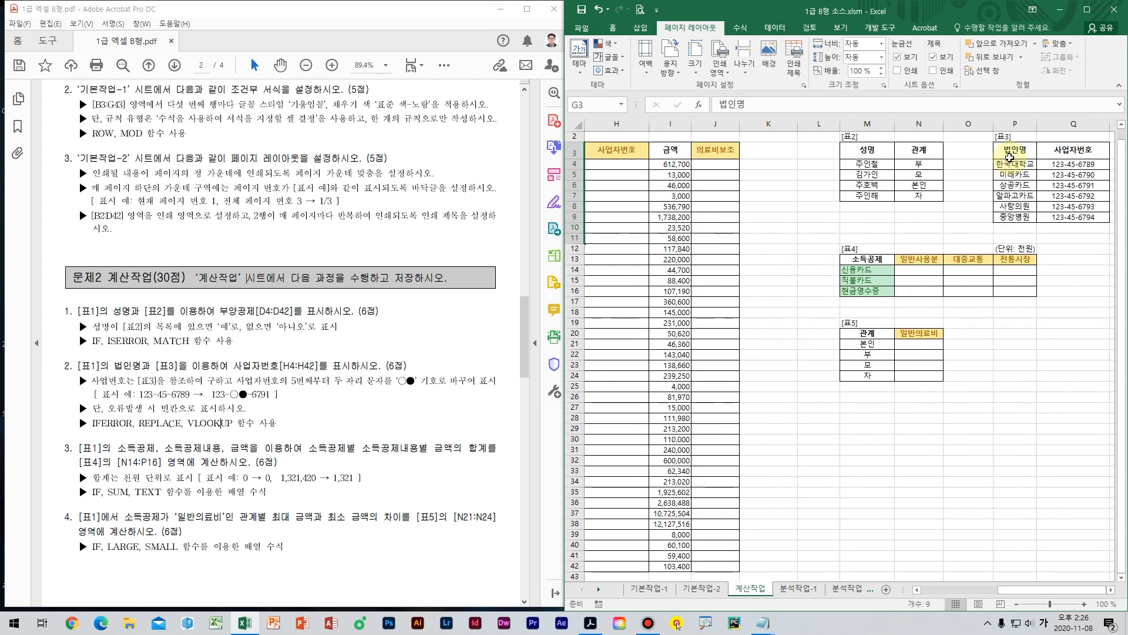
{"action": "left_click_drag", "start_coordinate": [1012, 166], "coordinate": [1060, 197]}
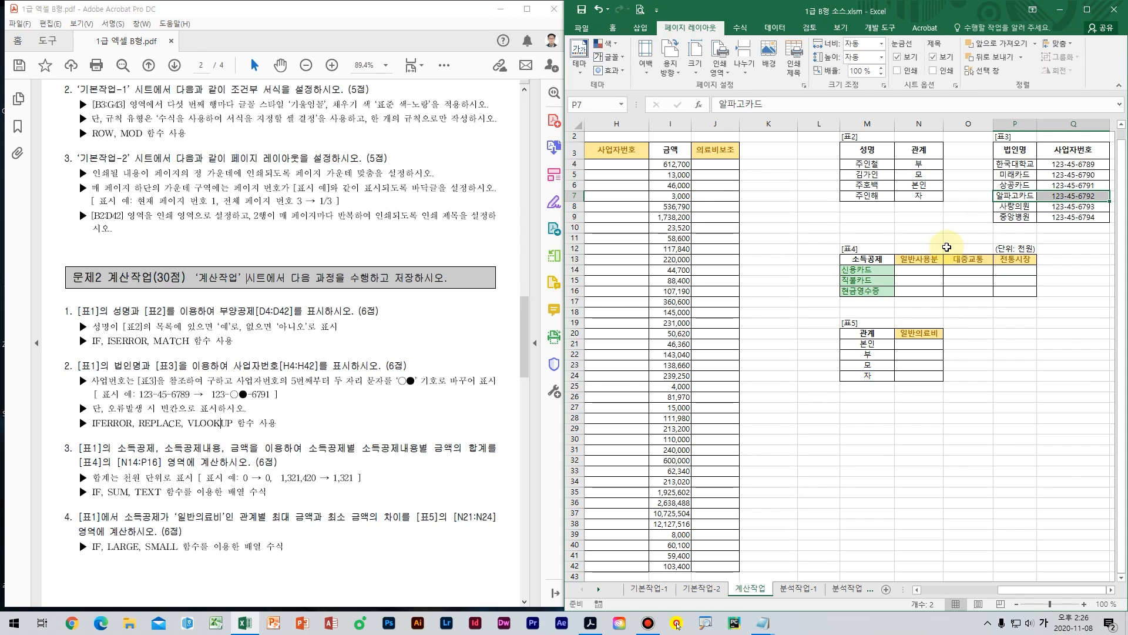
Step: Start an IFERROR formula in H4, the first 사업자번호 cell of [표1]
{"action": "left_click_drag", "start_coordinate": [1026, 590], "coordinate": [981, 590]}
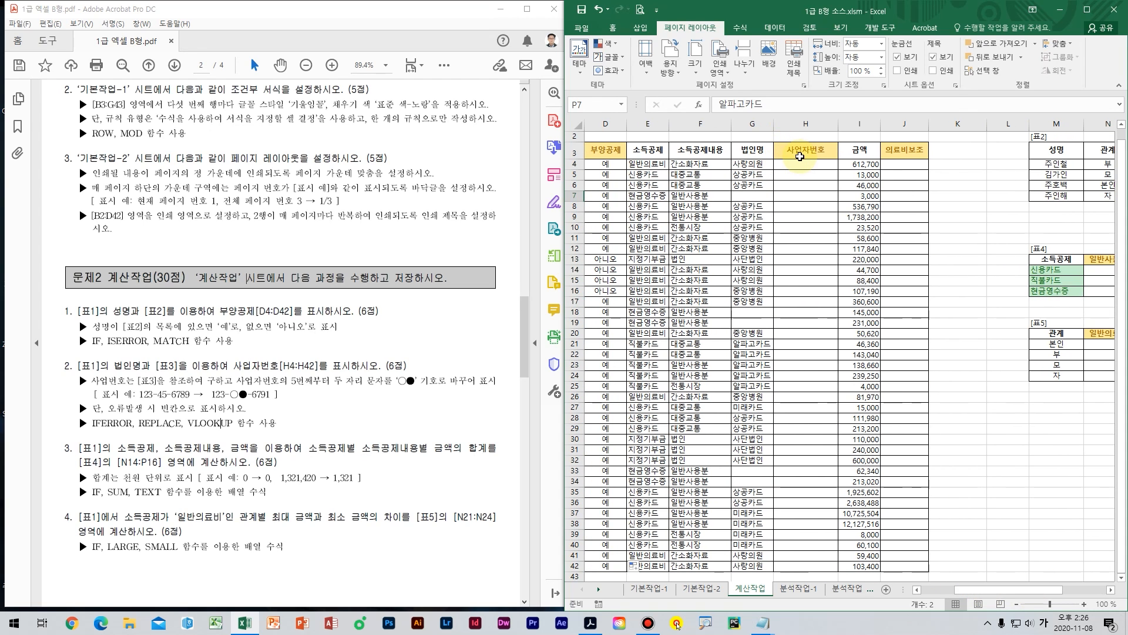
{"action": "left_click", "coordinate": [800, 157]}
{"action": "left_click", "coordinate": [802, 166]}
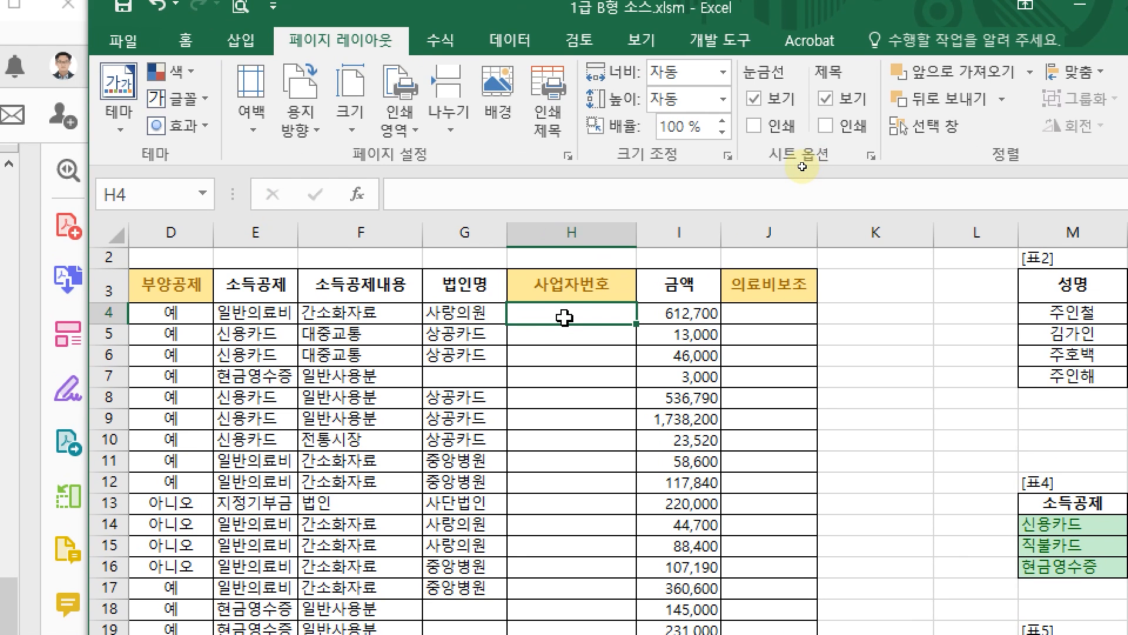
{"action": "type", "text": "=ㅇ"}
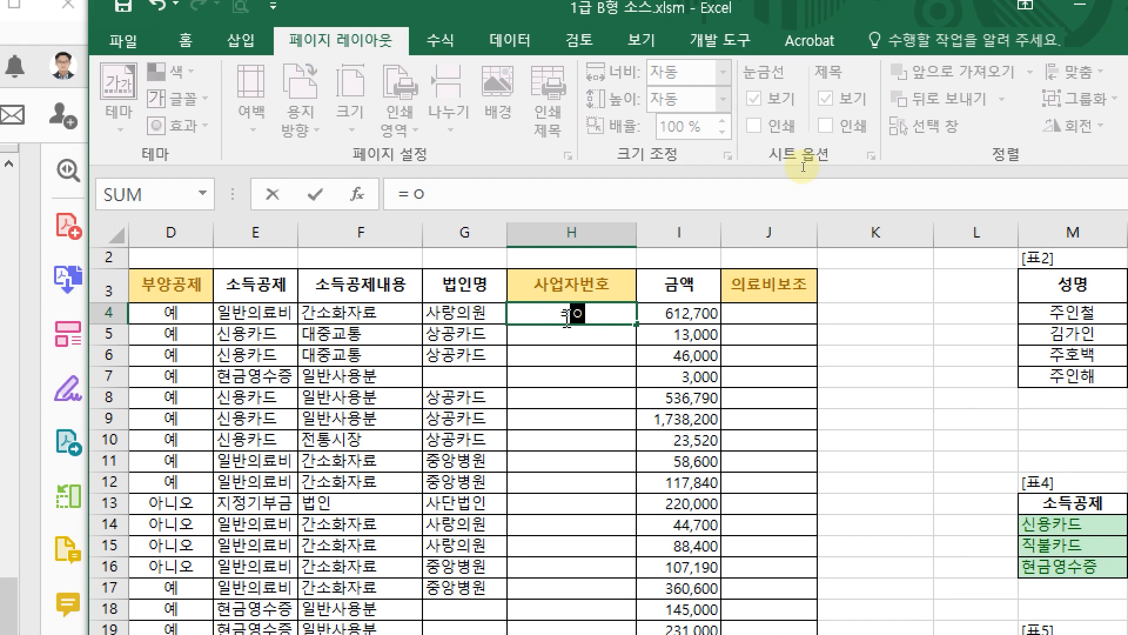
{"action": "key", "text": "BackSpace"}
{"action": "type", "text": "if"}
{"action": "key", "text": "Down"}
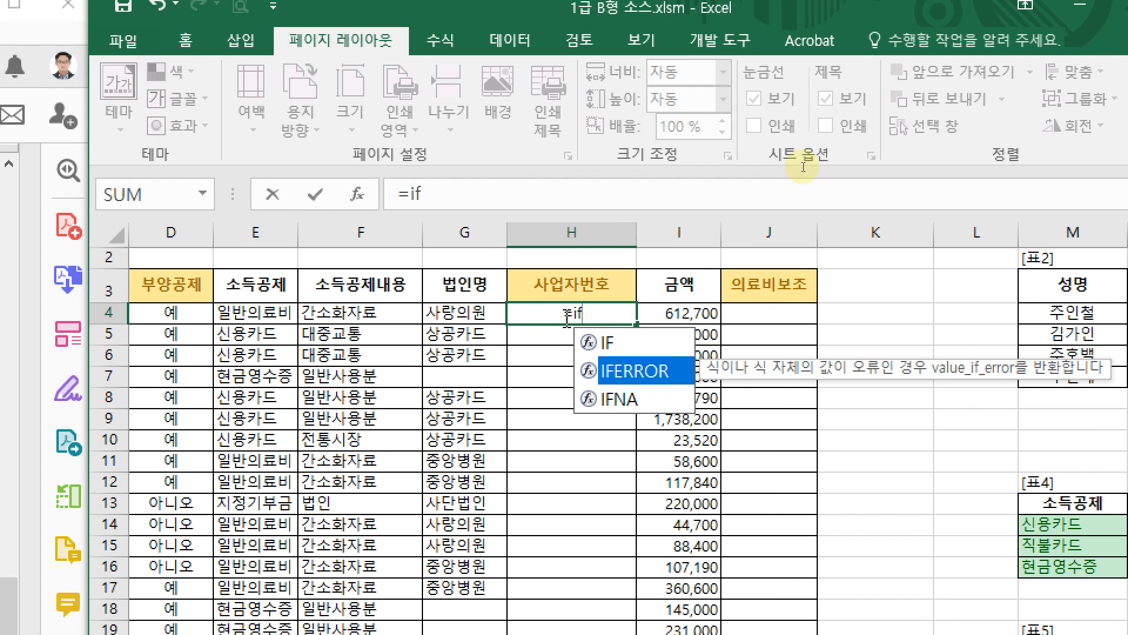
{"action": "key", "text": "Tab"}
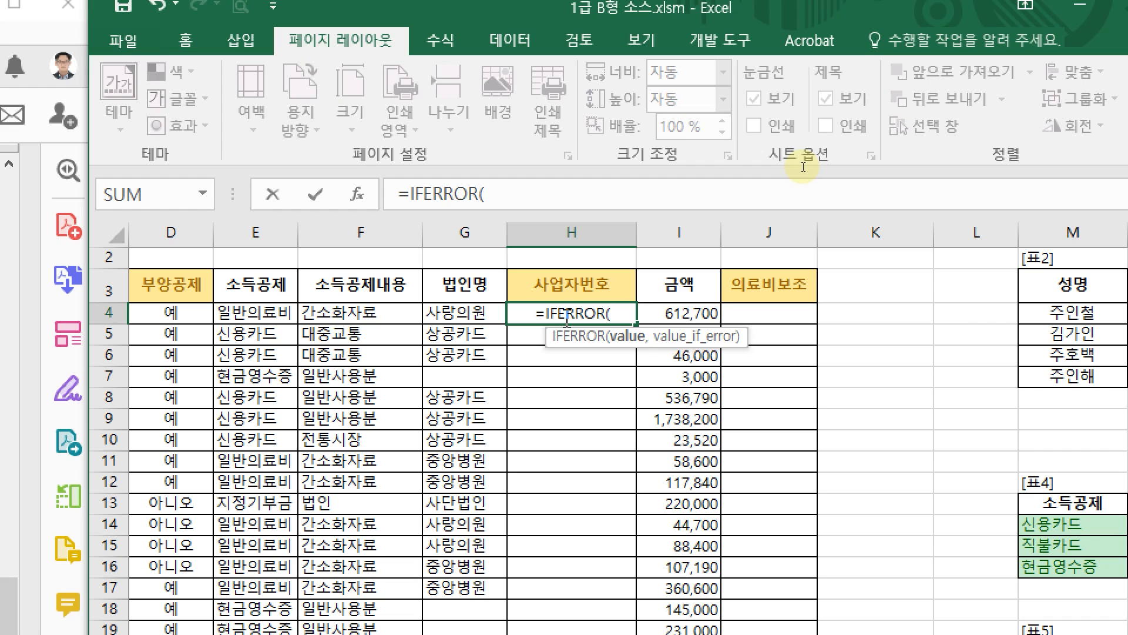
Step: Nest REPLACE inside the IFERROR in H4, with VLOOKUP as its old_text argument
{"action": "type", "text": "re"}
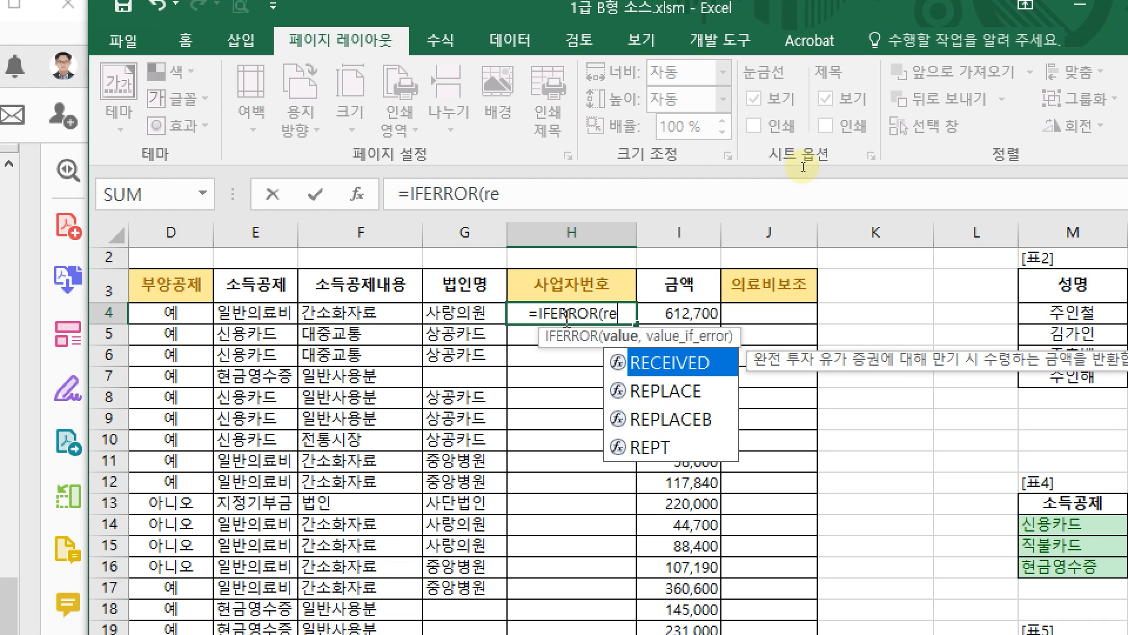
{"action": "key", "text": "Down"}
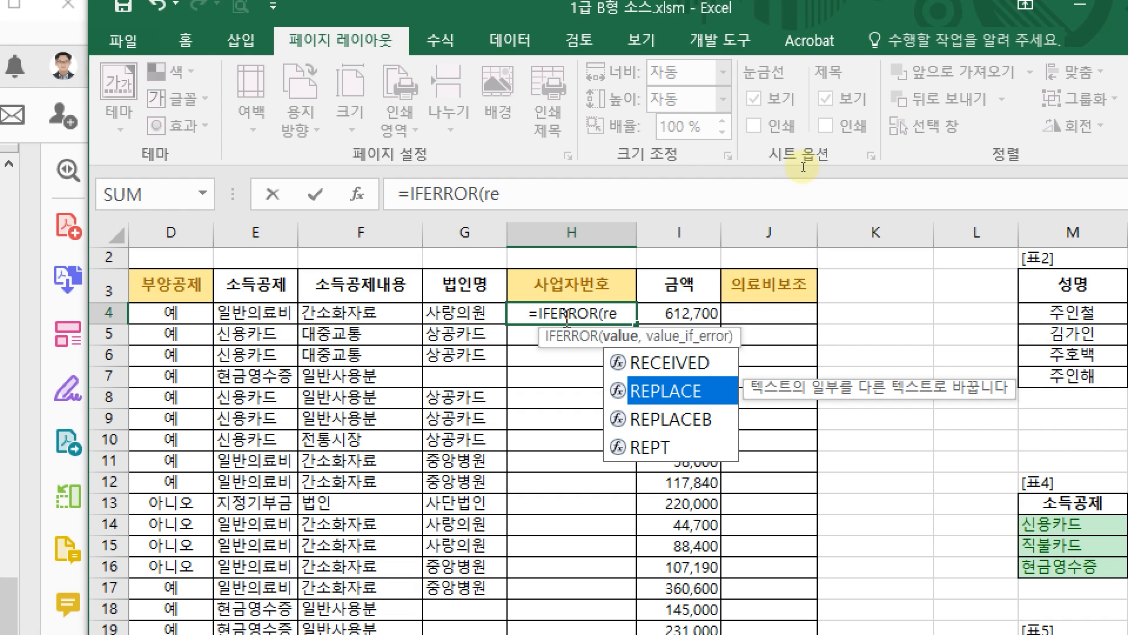
{"action": "key", "text": "Tab"}
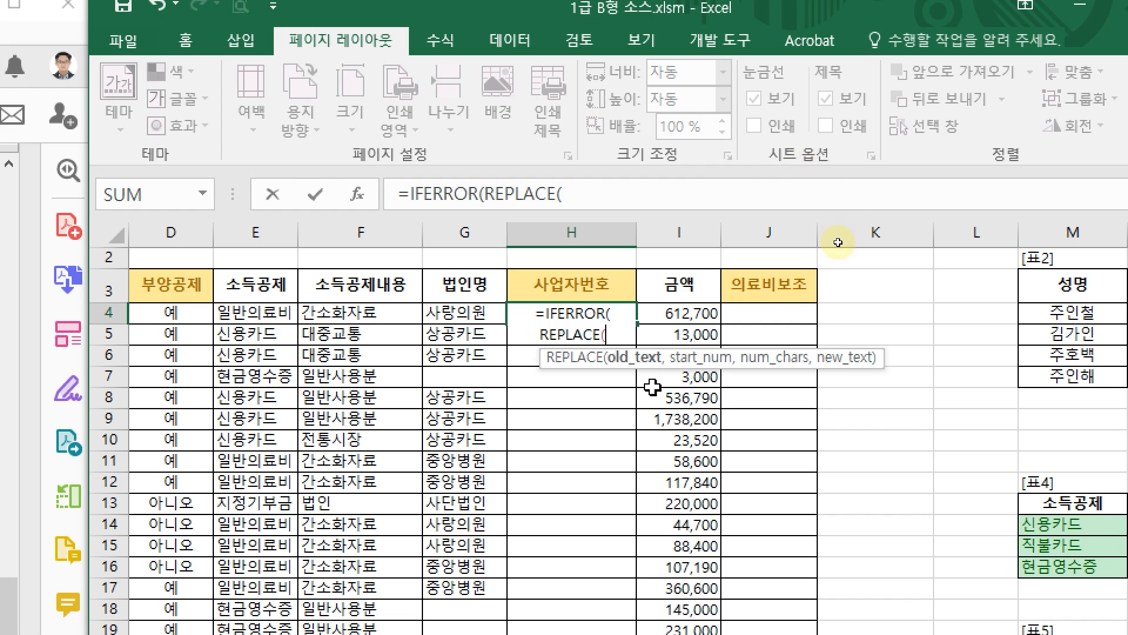
{"action": "type", "text": "vlo"}
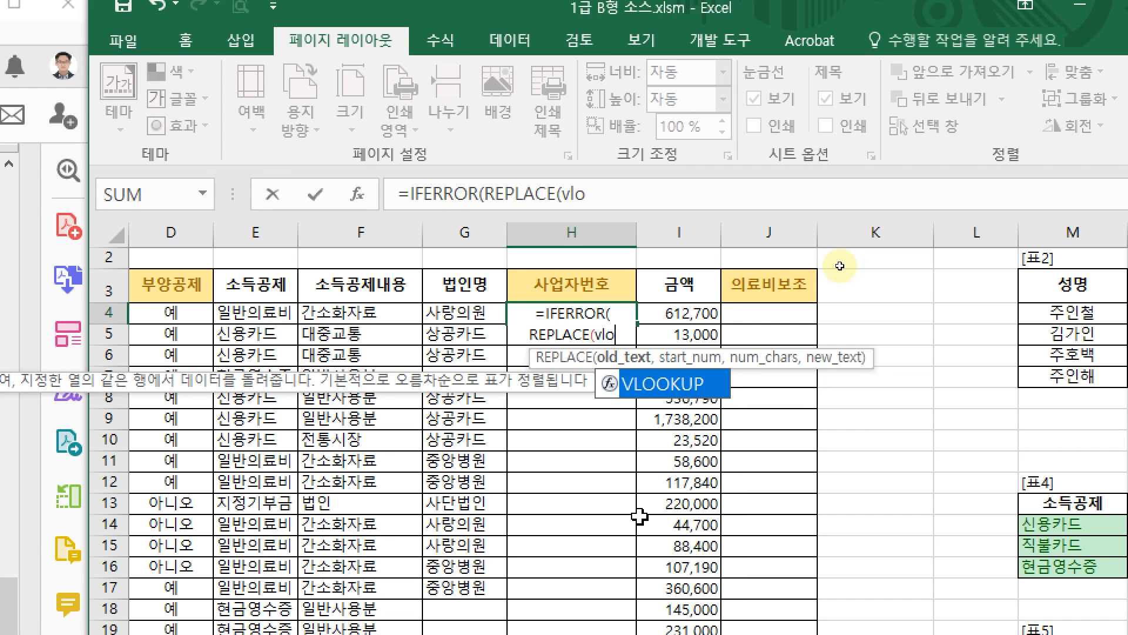
{"action": "key", "text": "Tab"}
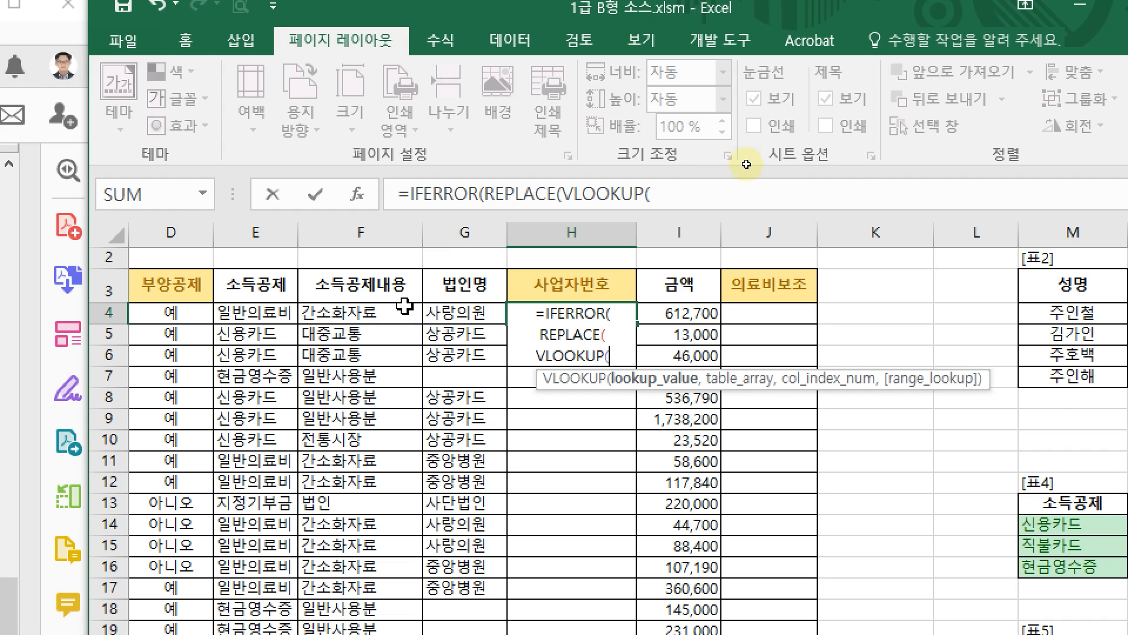
Step: Set the VLOOKUP lookup value to G4 and its table array to the absolute range $P$4:$Q$9 in [표3]
{"action": "left_click", "coordinate": [483, 316]}
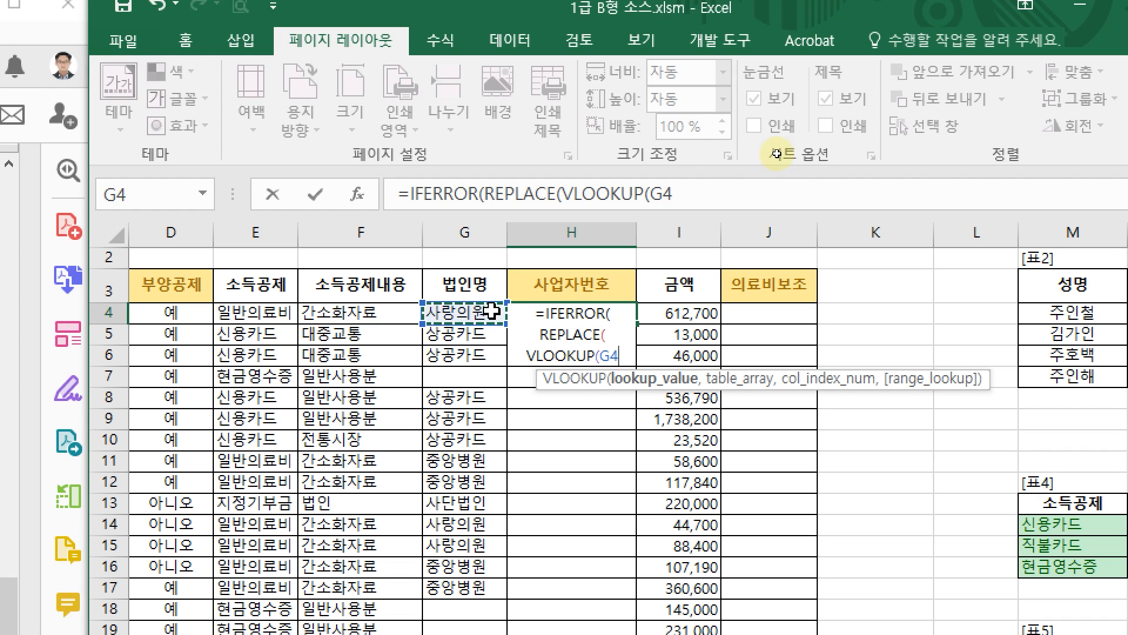
{"action": "type", "text": ","}
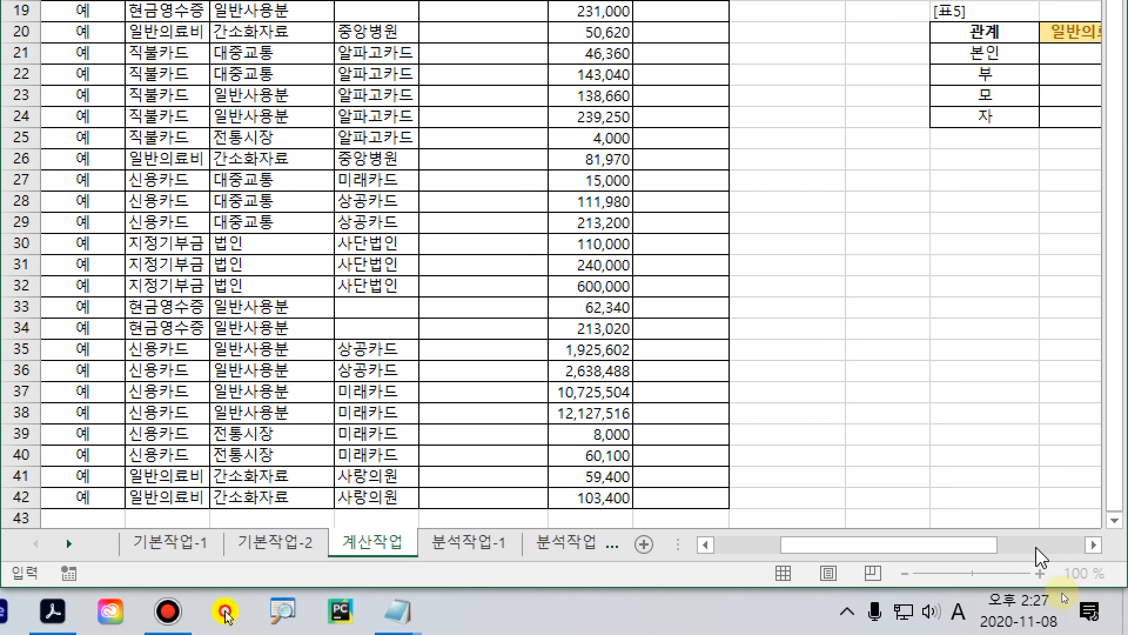
{"action": "left_click_drag", "start_coordinate": [969, 546], "coordinate": [993, 546]}
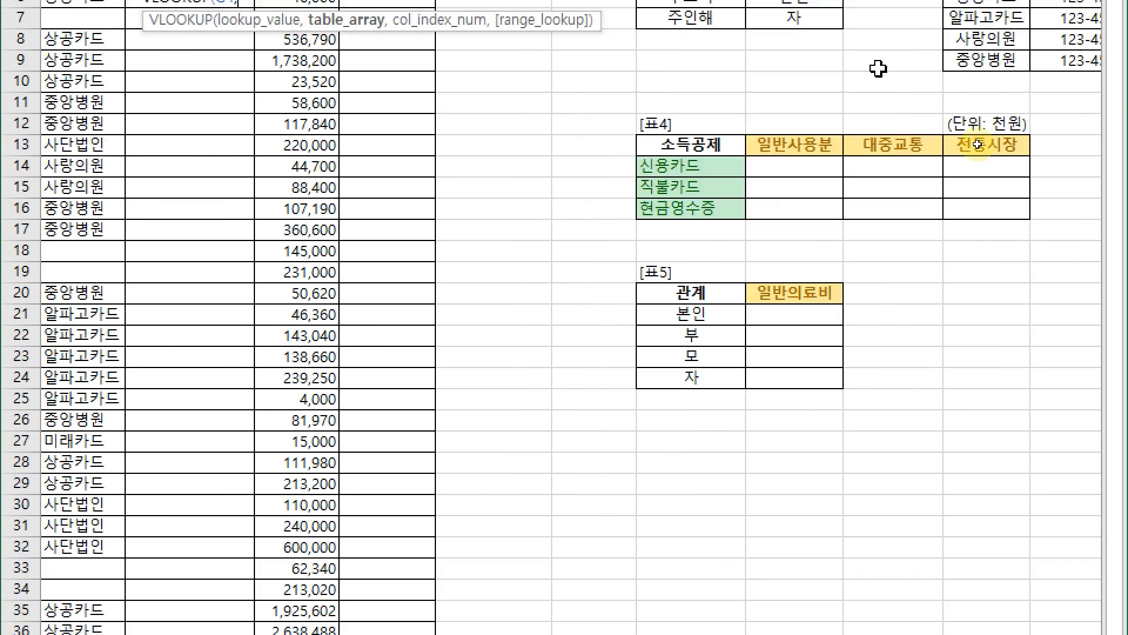
{"action": "left_click", "coordinate": [999, 204]}
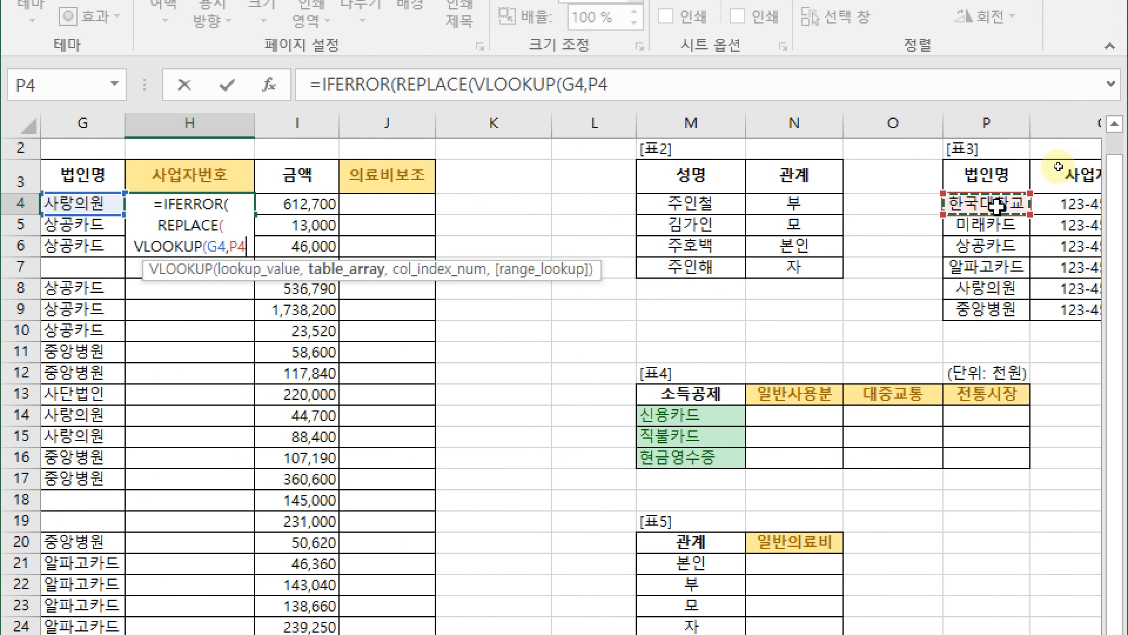
{"action": "left_click_drag", "start_coordinate": [1000, 205], "coordinate": [1090, 313]}
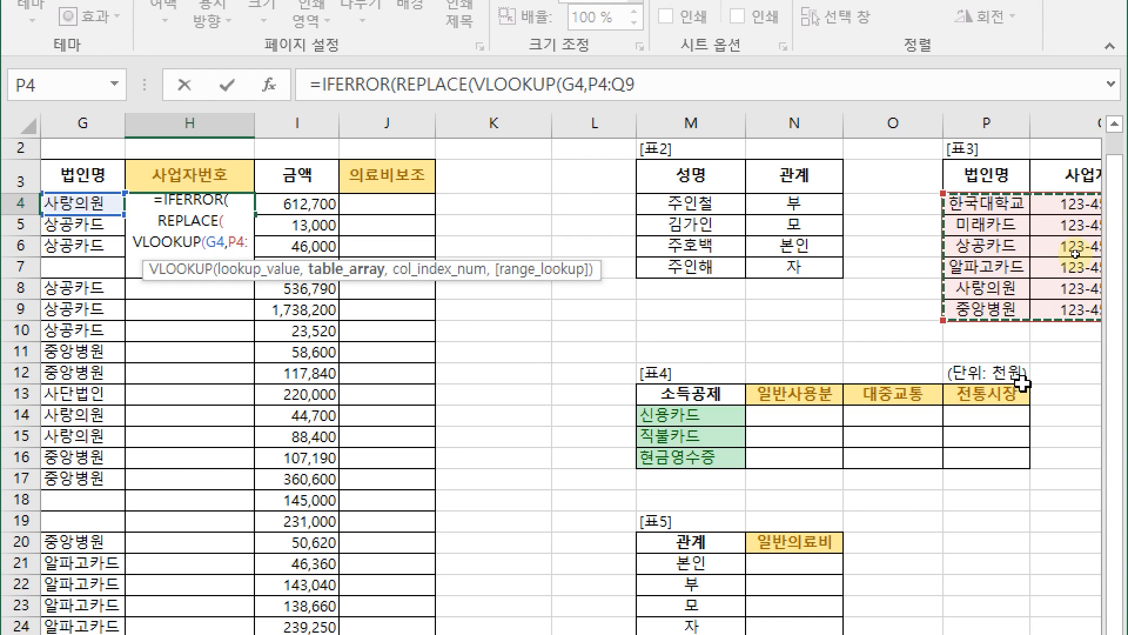
{"action": "key", "text": "F4"}
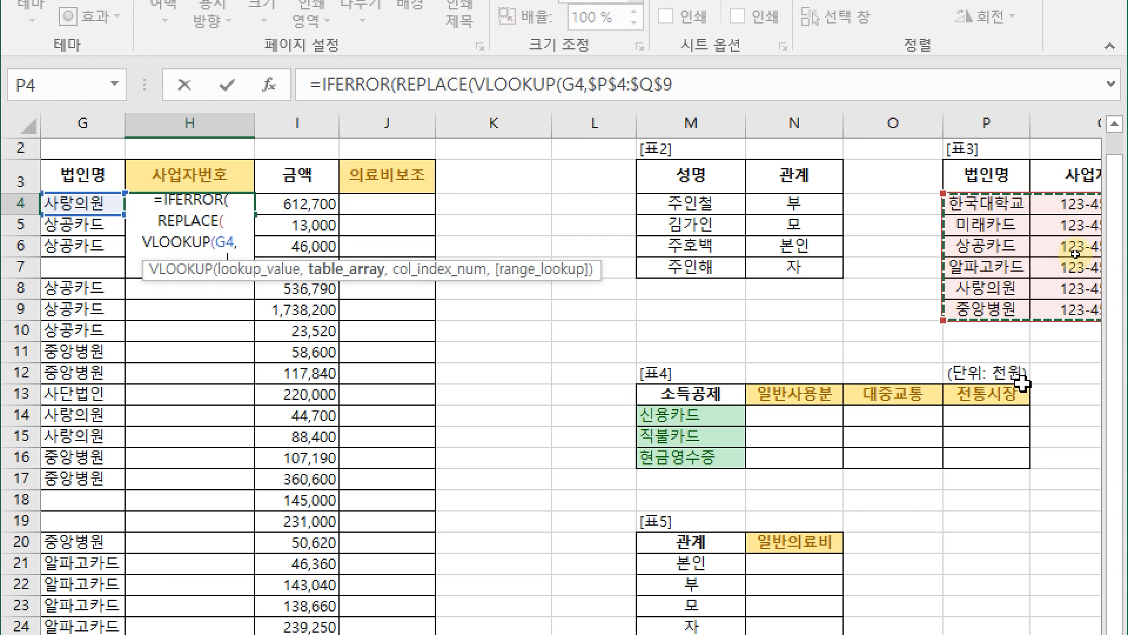
{"action": "type", "text": ","}
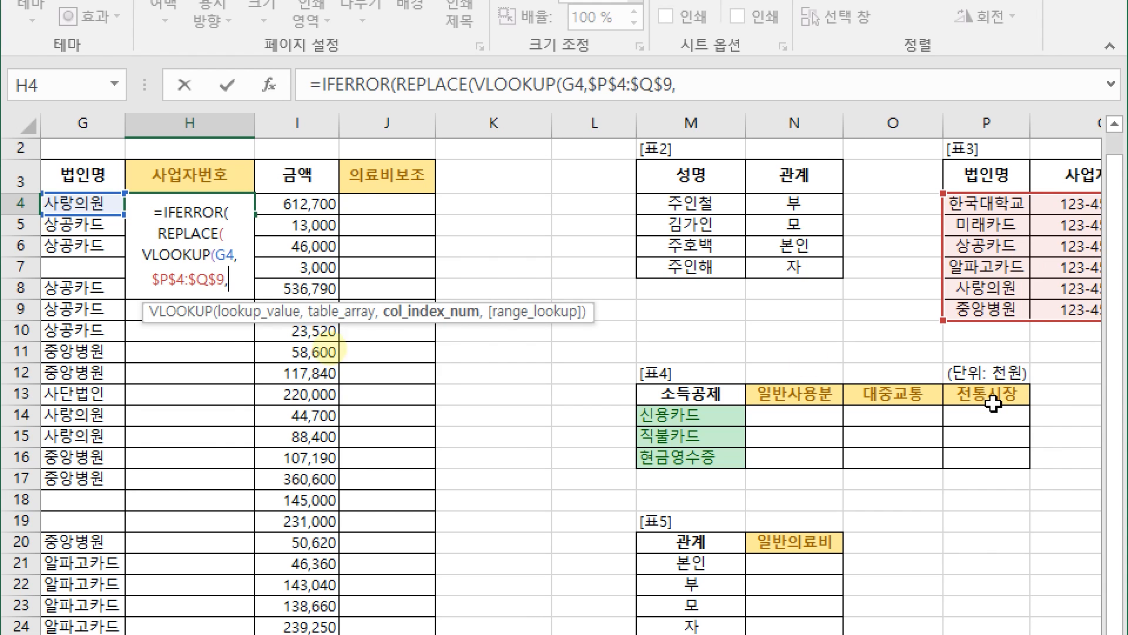
{"action": "left_click_drag", "start_coordinate": [369, 330], "coordinate": [465, 337]}
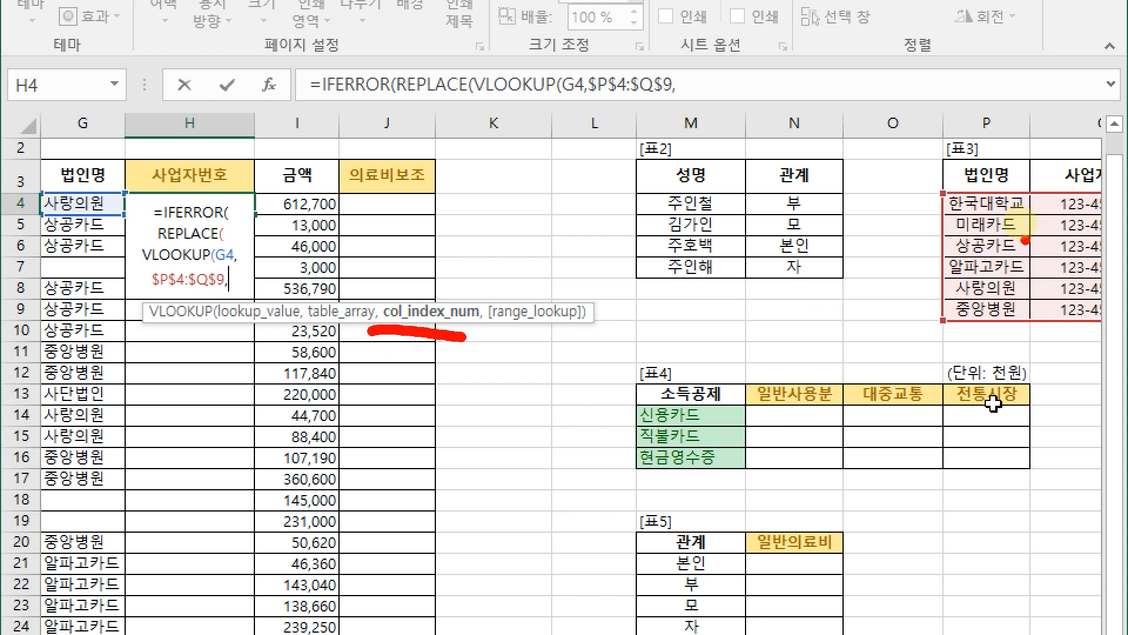
{"action": "left_click_drag", "start_coordinate": [1020, 217], "coordinate": [969, 274]}
{"action": "mouse_move", "coordinate": [1054, 234]}
{"action": "left_mouse_down"}
{"action": "mouse_move", "coordinate": [1080, 229]}
{"action": "mouse_move", "coordinate": [1098, 259]}
{"action": "left_mouse_up"}
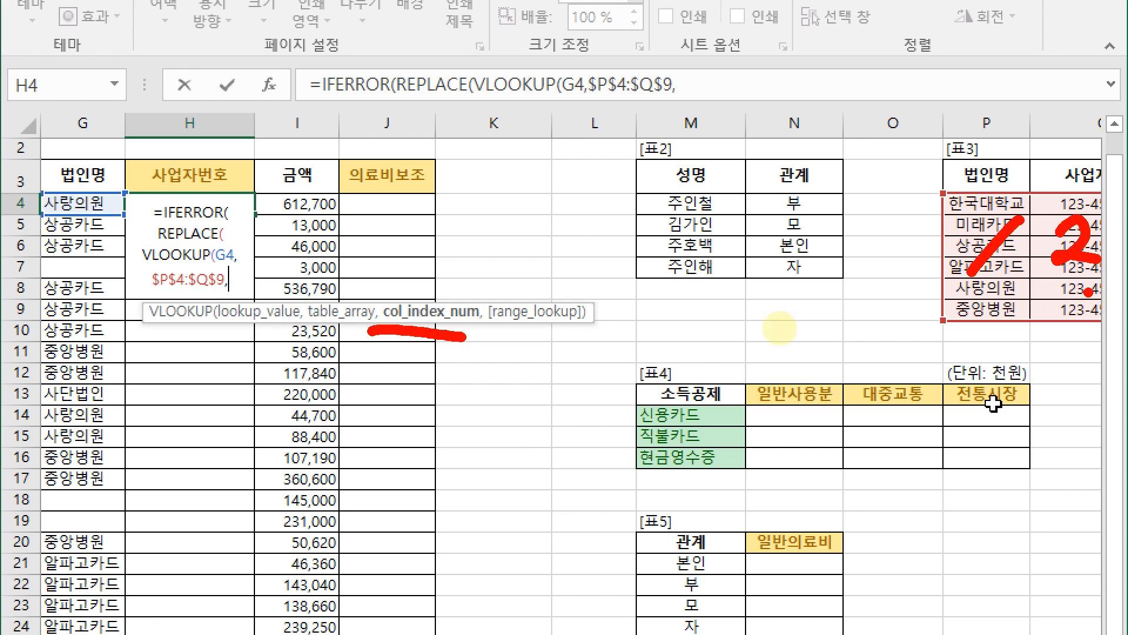
{"action": "mouse_move", "coordinate": [1018, 158]}
{"action": "left_mouse_down"}
{"action": "mouse_move", "coordinate": [1117, 330]}
{"action": "mouse_move", "coordinate": [1018, 161]}
{"action": "left_mouse_up"}
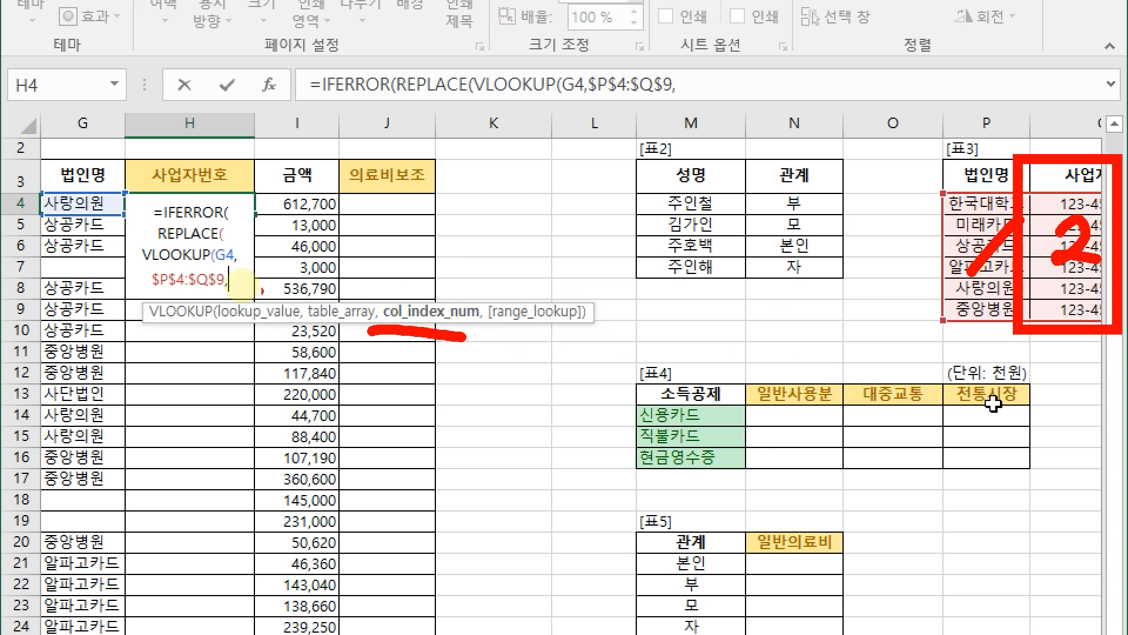
{"action": "mouse_move", "coordinate": [231, 266]}
{"action": "left_mouse_down"}
{"action": "mouse_move", "coordinate": [235, 292]}
{"action": "mouse_move", "coordinate": [297, 288]}
{"action": "left_mouse_up"}
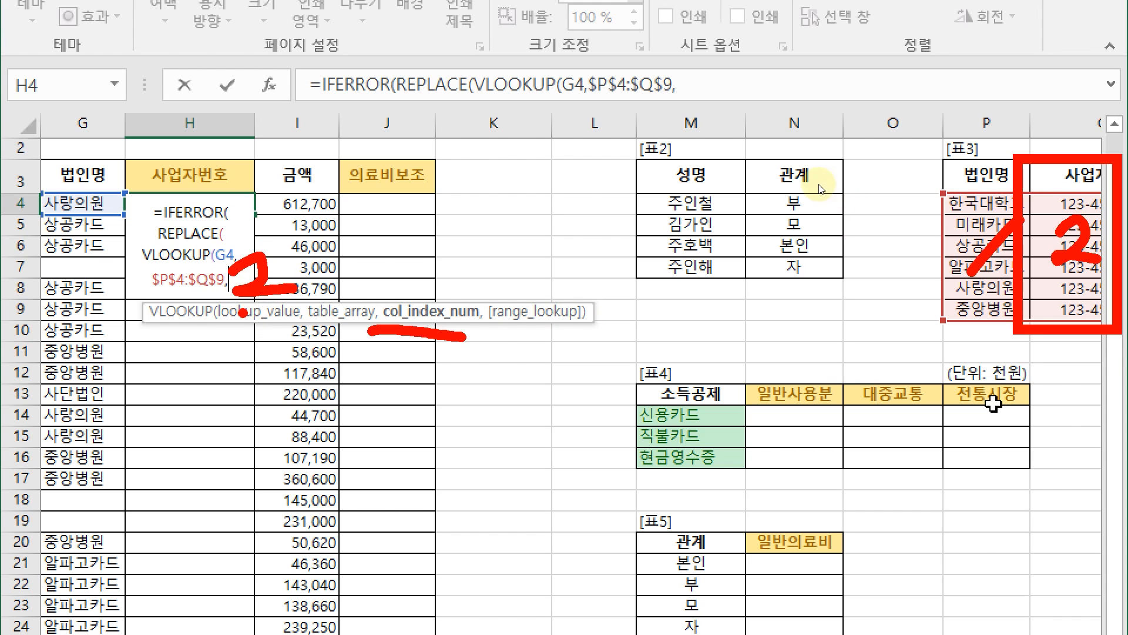
Step: Complete the VLOOKUP in H4 with column index 2 and exact match 0
{"action": "key", "text": "Escape"}
{"action": "type", "text": "2"}
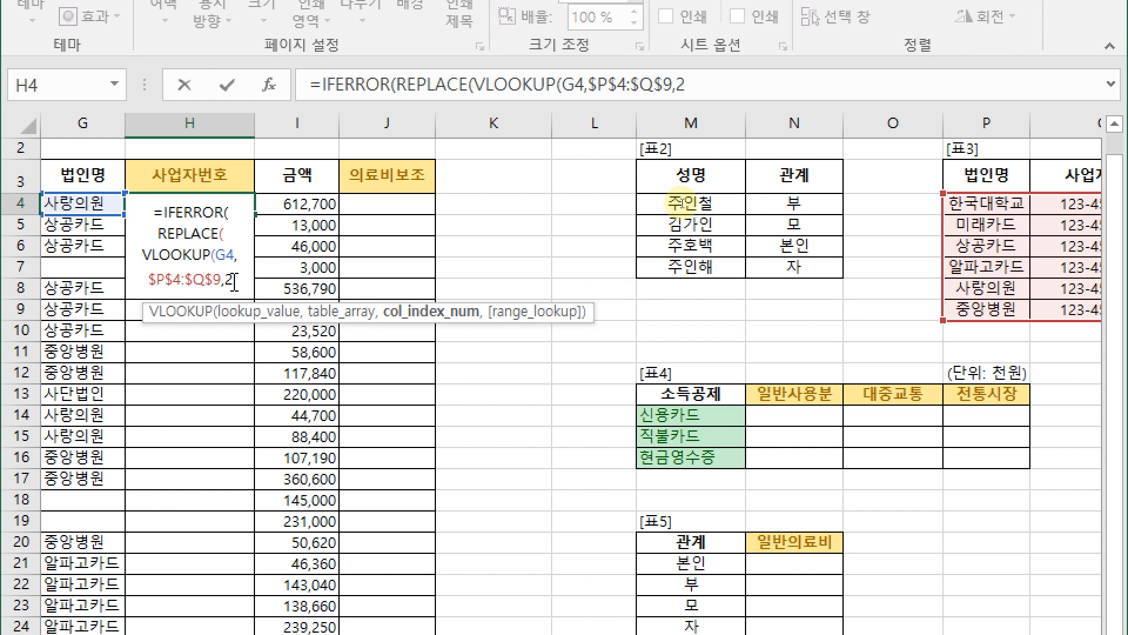
{"action": "type", "text": ","}
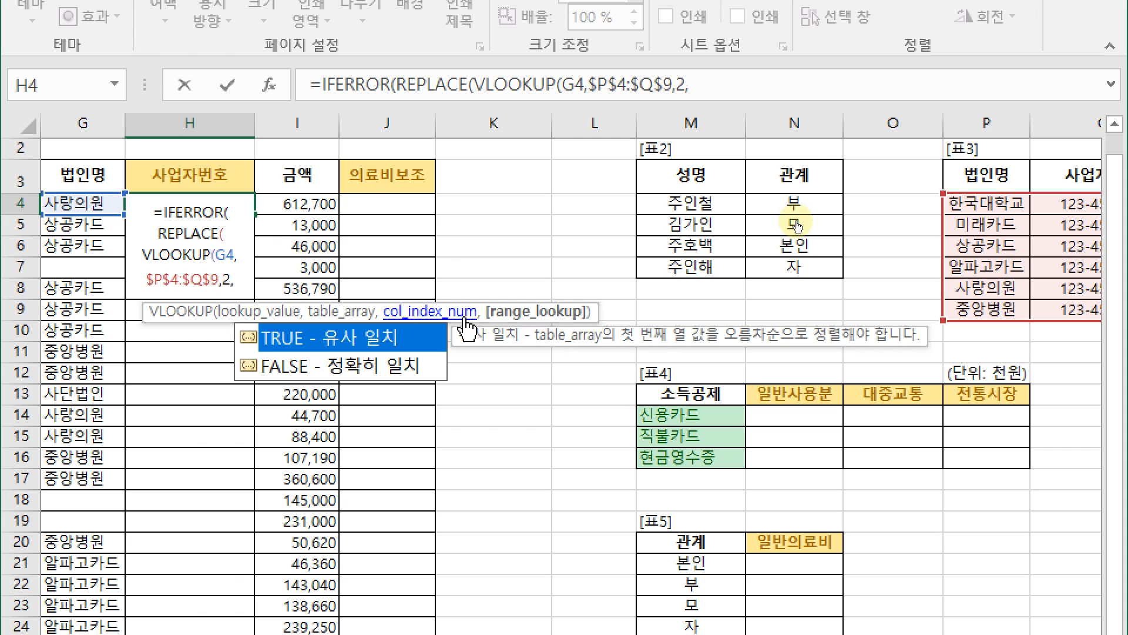
{"action": "type", "text": "0"}
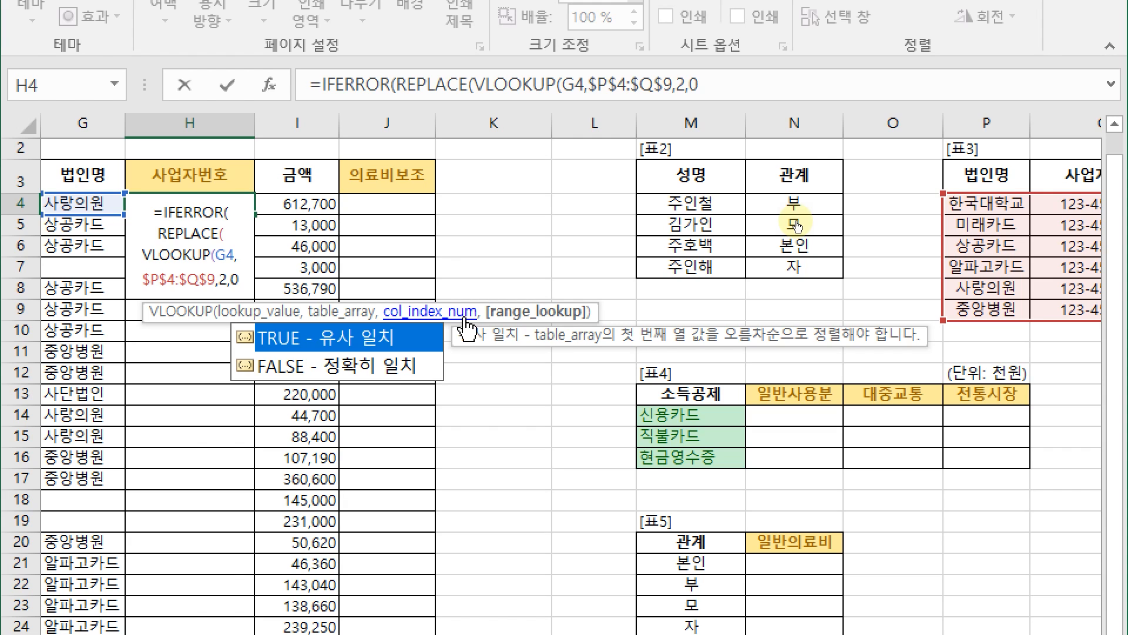
{"action": "type", "text": ")"}
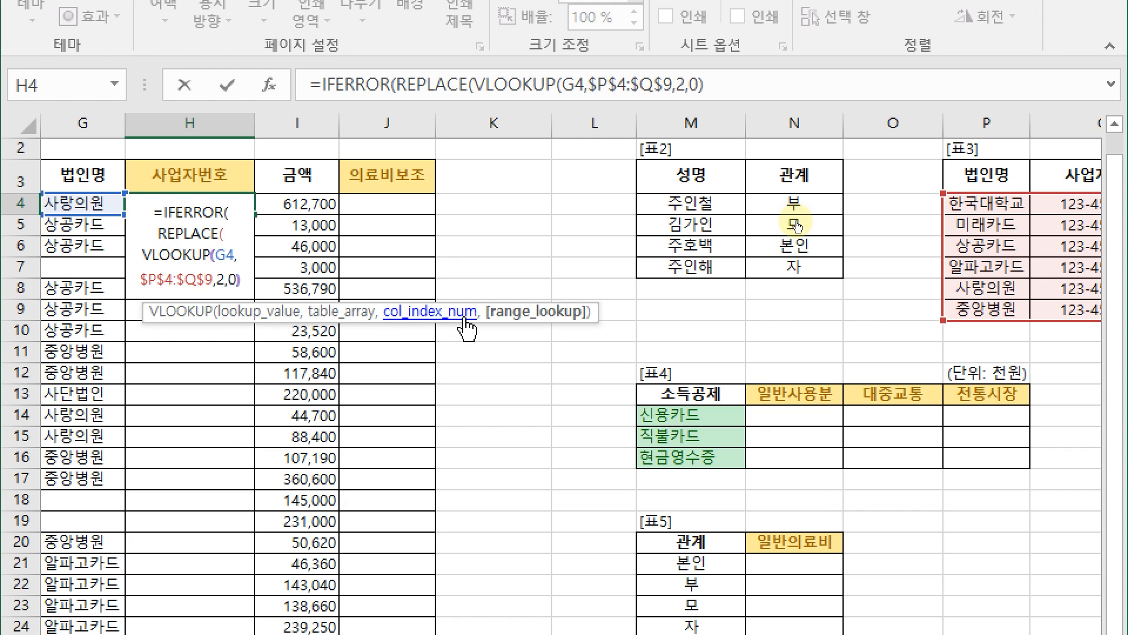
Step: Set the REPLACE start position to 5 and its number of characters to 2, as task 2 requires
{"action": "type", "text": ","}
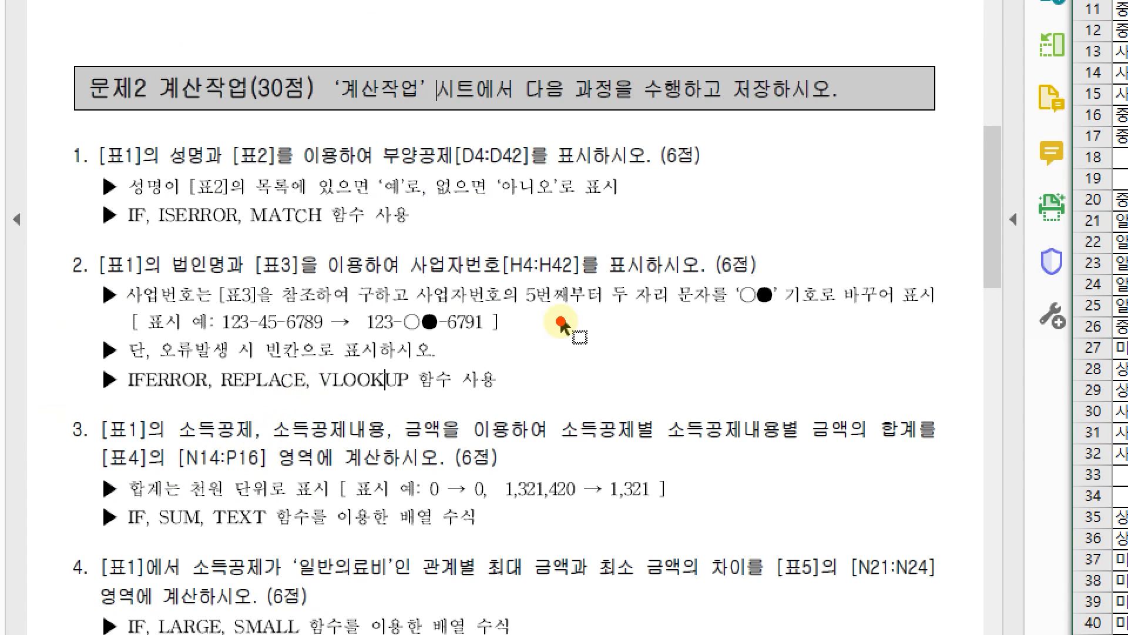
{"action": "mouse_move", "coordinate": [526, 309]}
{"action": "left_mouse_down"}
{"action": "mouse_move", "coordinate": [561, 322]}
{"action": "mouse_move", "coordinate": [695, 309]}
{"action": "mouse_move", "coordinate": [730, 269]}
{"action": "mouse_move", "coordinate": [507, 275]}
{"action": "mouse_move", "coordinate": [605, 335]}
{"action": "left_mouse_up"}
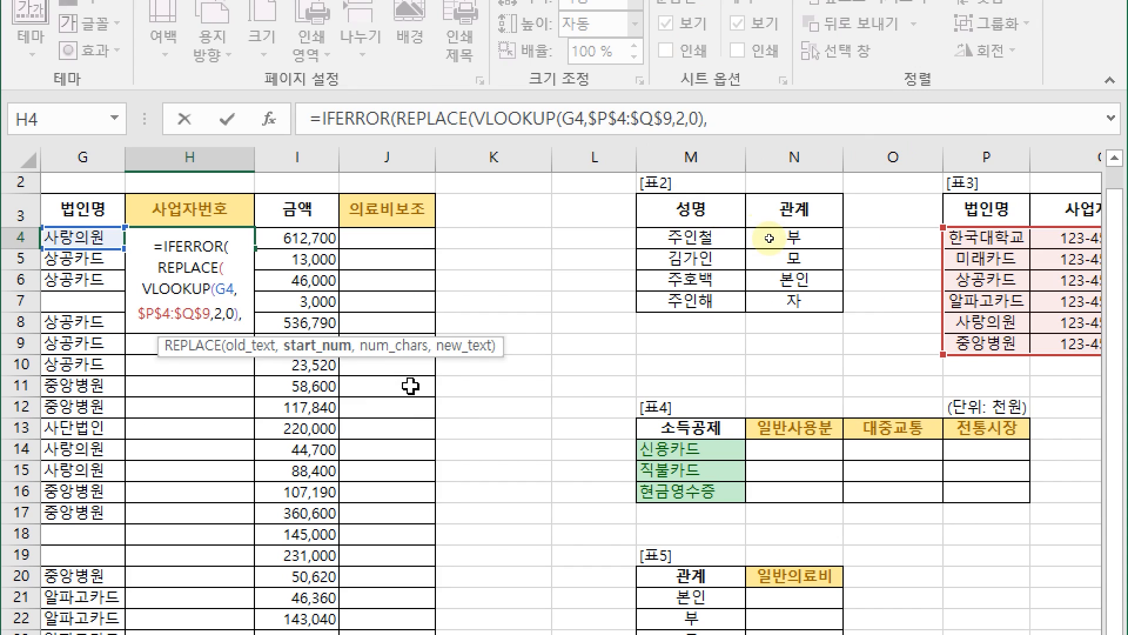
{"action": "type", "text": "5"}
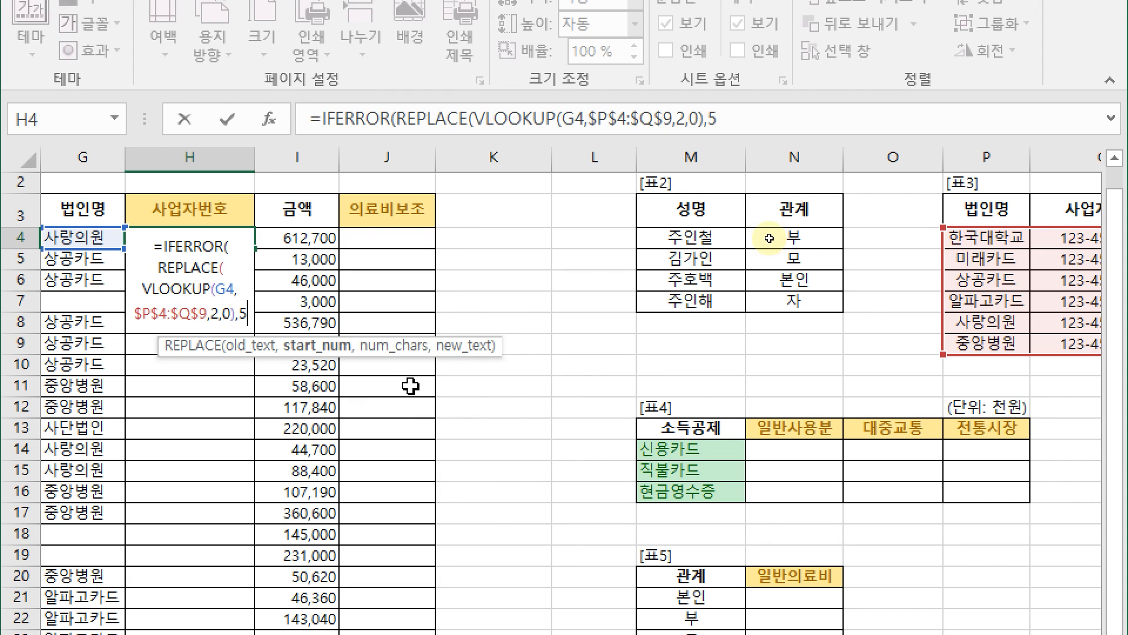
{"action": "type", "text": ",2"}
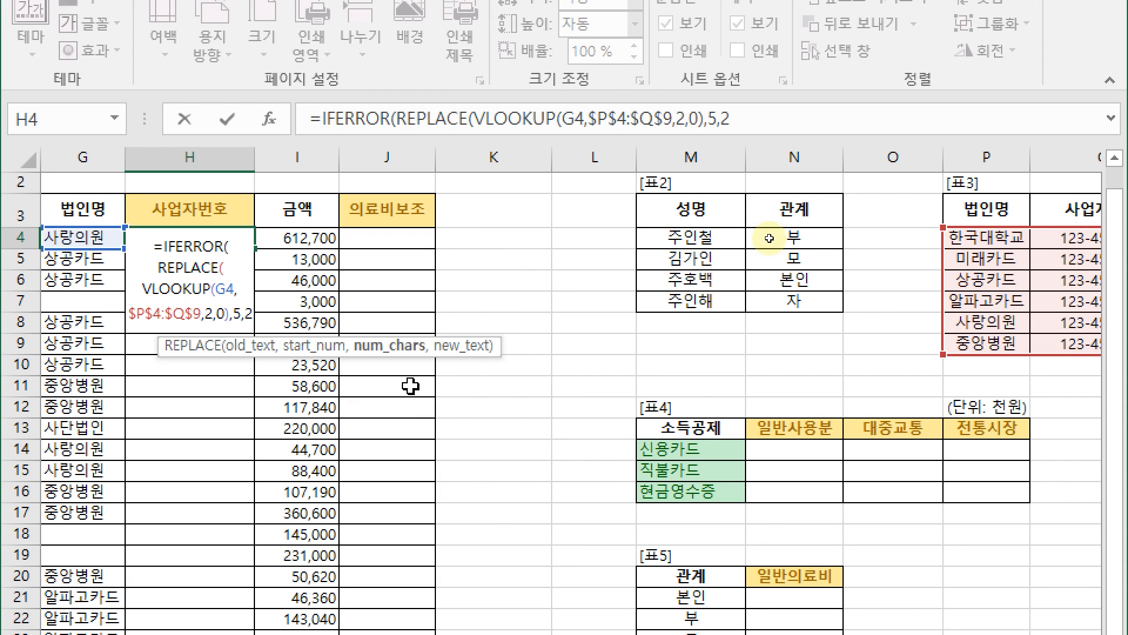
{"action": "type", "text": ","}
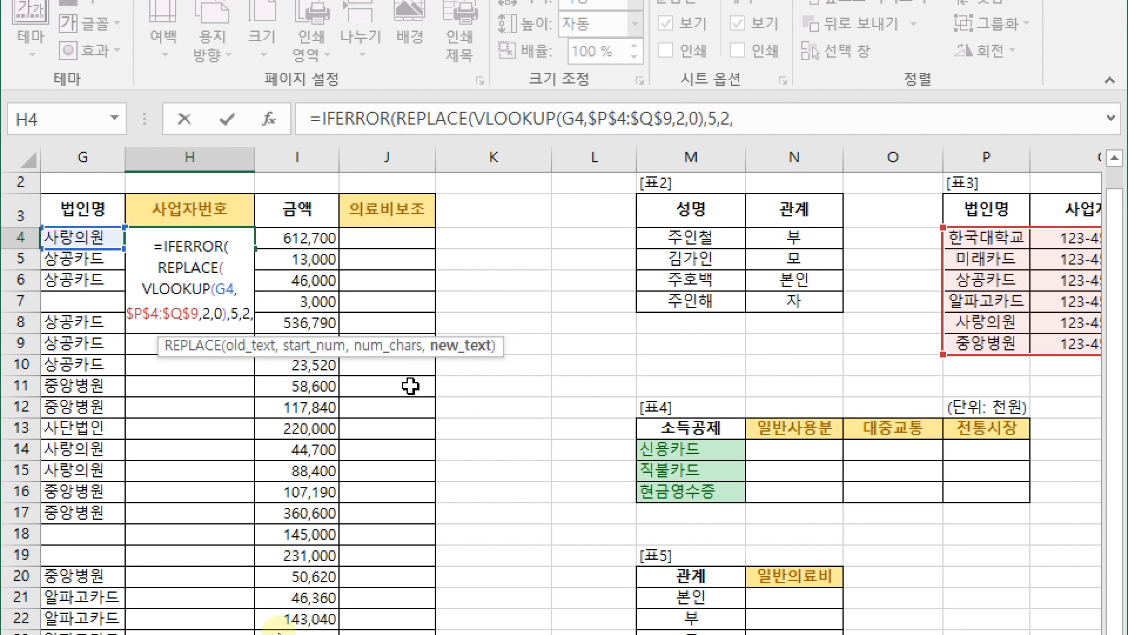
Step: Enter the special symbols "○●" as the REPLACE new_text and close the REPLACE function
{"action": "key", "text": "super+Down"}
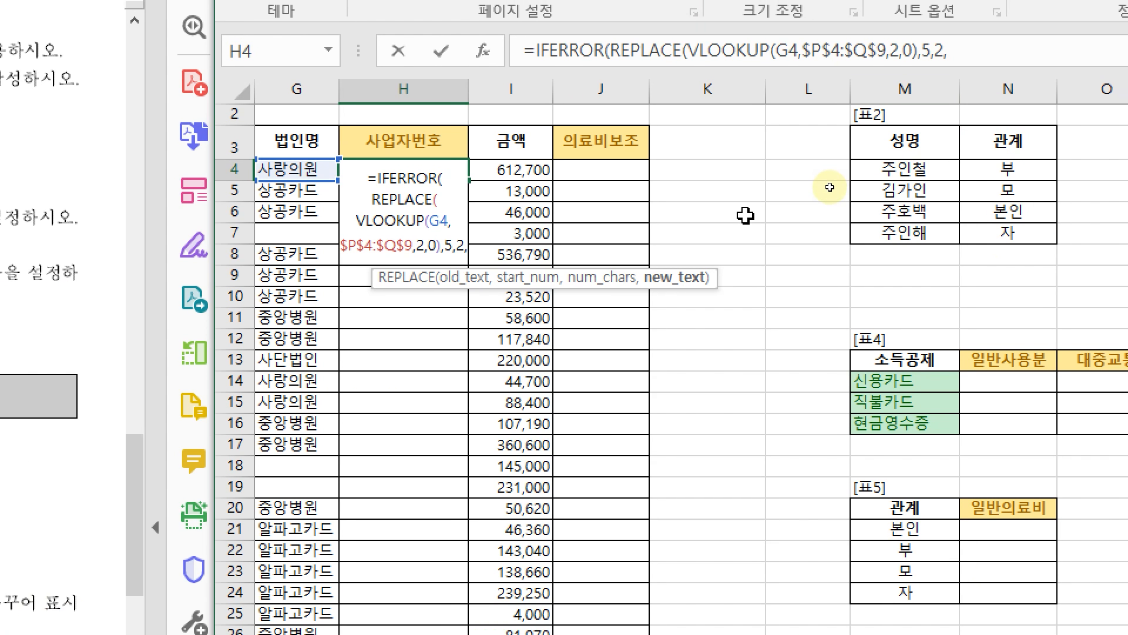
{"action": "type", "text": "\""}
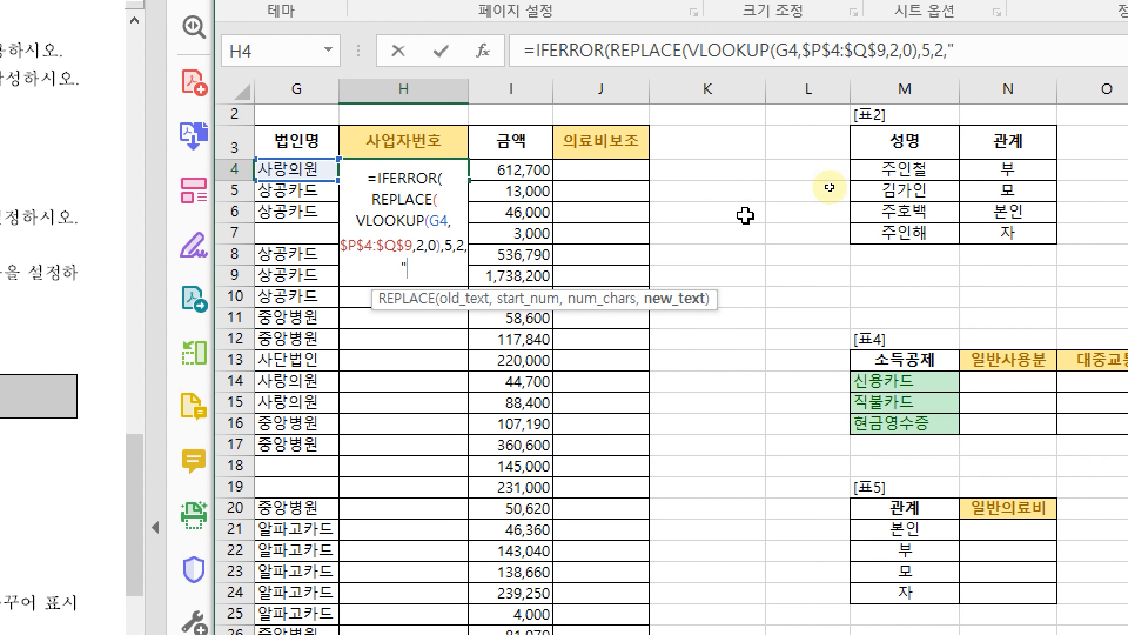
{"action": "type", "text": "ㅁ"}
{"action": "key", "text": "Hangul_Hanja"}
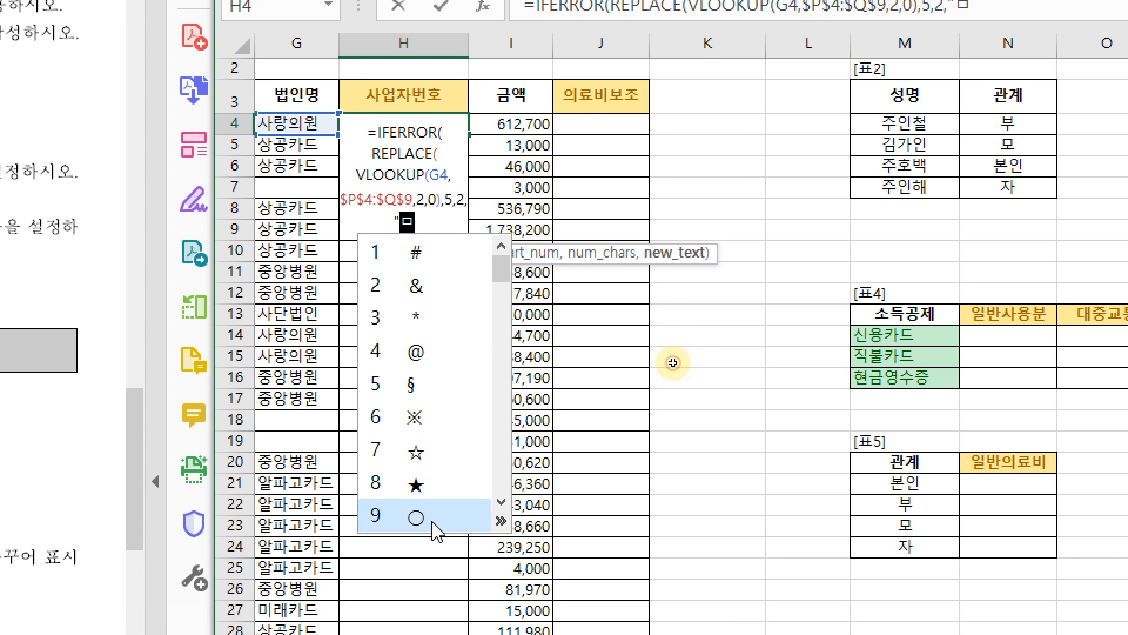
{"action": "left_click", "coordinate": [432, 564]}
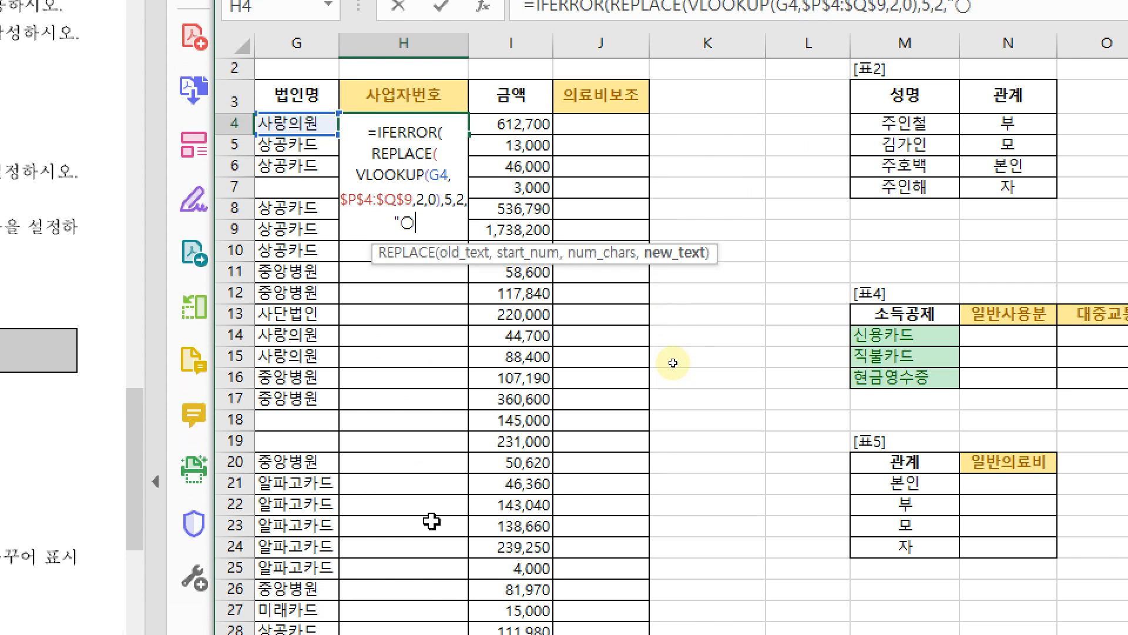
{"action": "type", "text": "ㅁ"}
{"action": "key", "text": "Hangul_Hanja"}
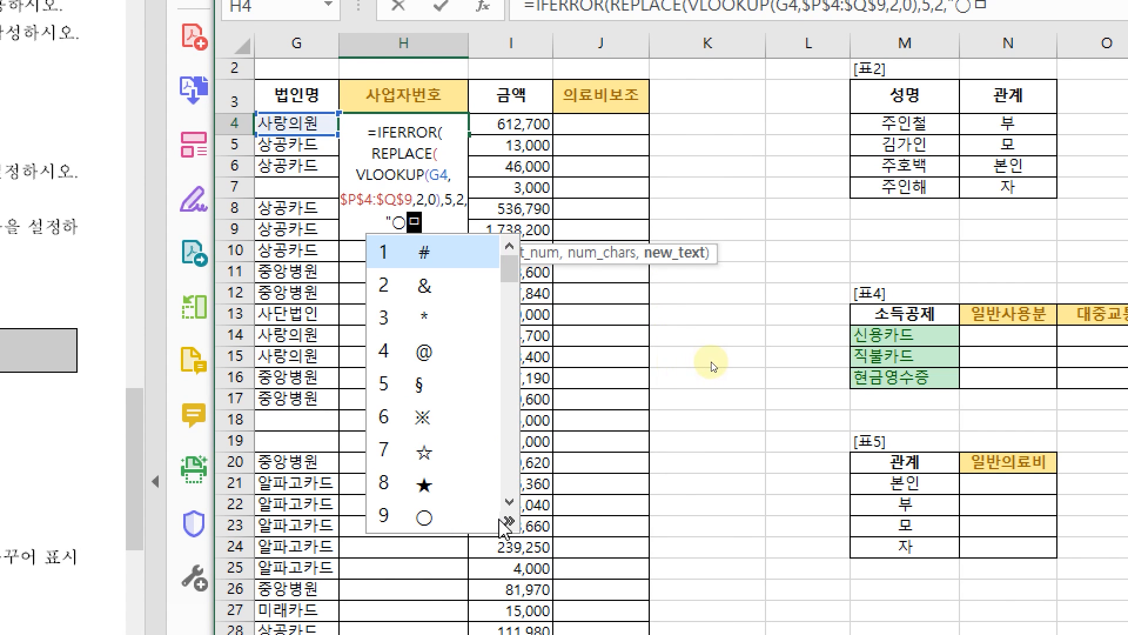
{"action": "left_click", "coordinate": [504, 518]}
{"action": "key", "text": "Right"}
{"action": "left_click", "coordinate": [714, 232]}
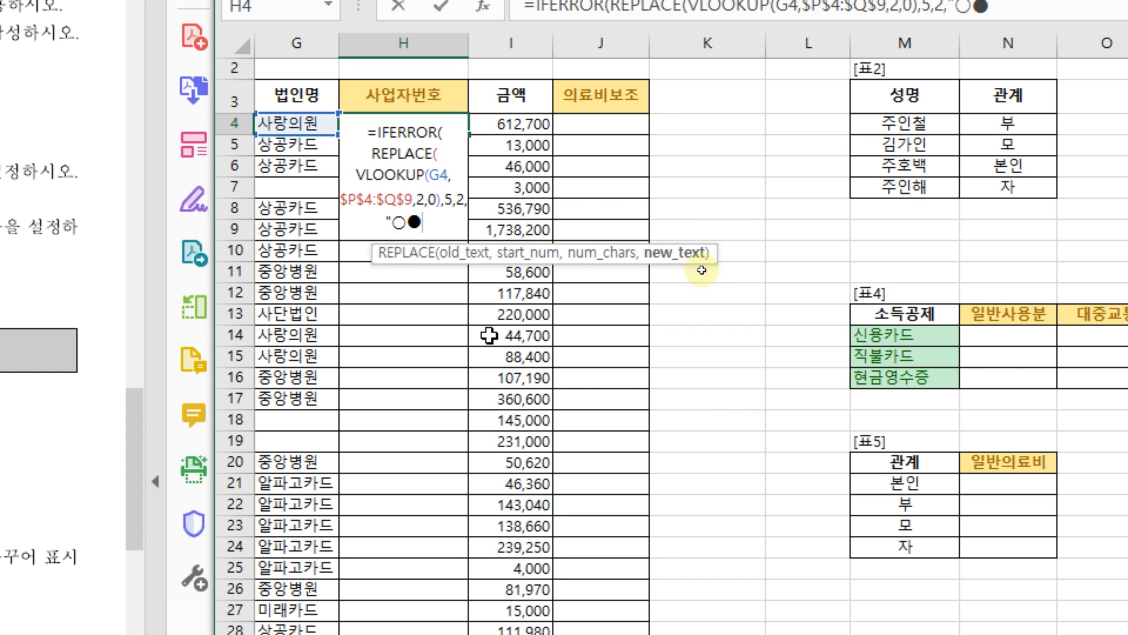
{"action": "type", "text": "\")"}
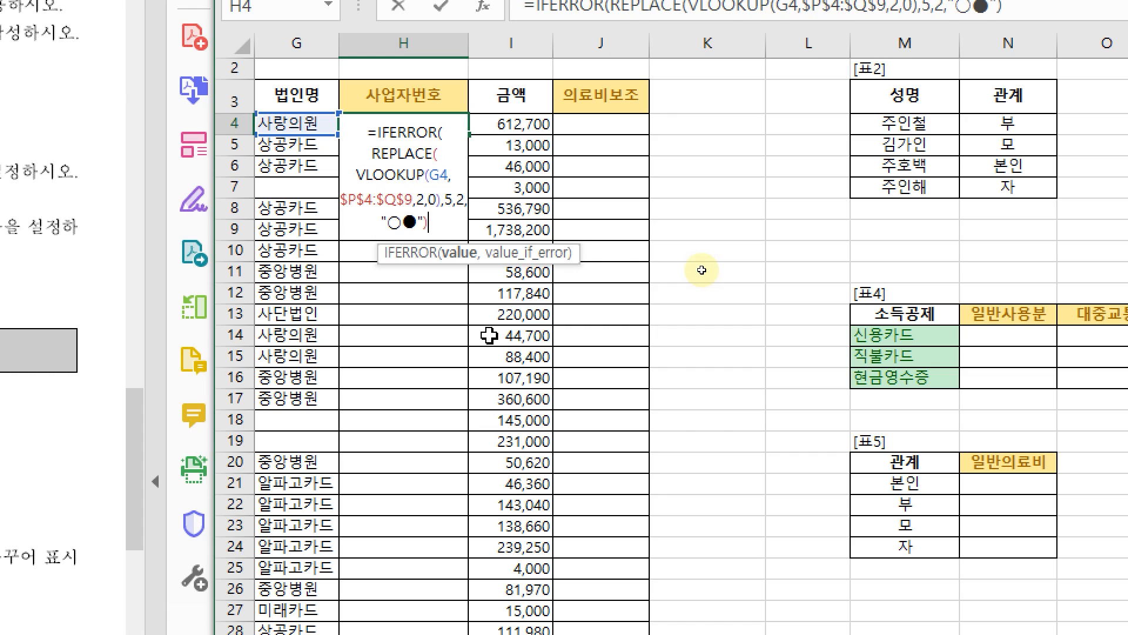
Step: Finish the IFERROR in H4 with an empty string "" for errors and fill the formula down through H42
{"action": "type", "text": ","}
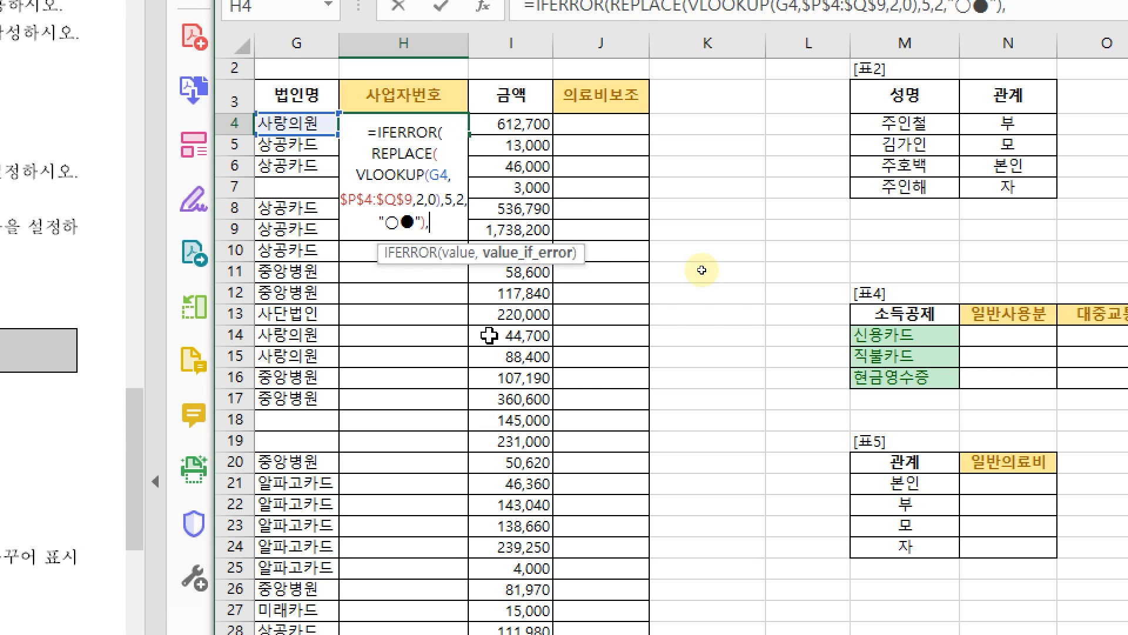
{"action": "type", "text": "\"\")"}
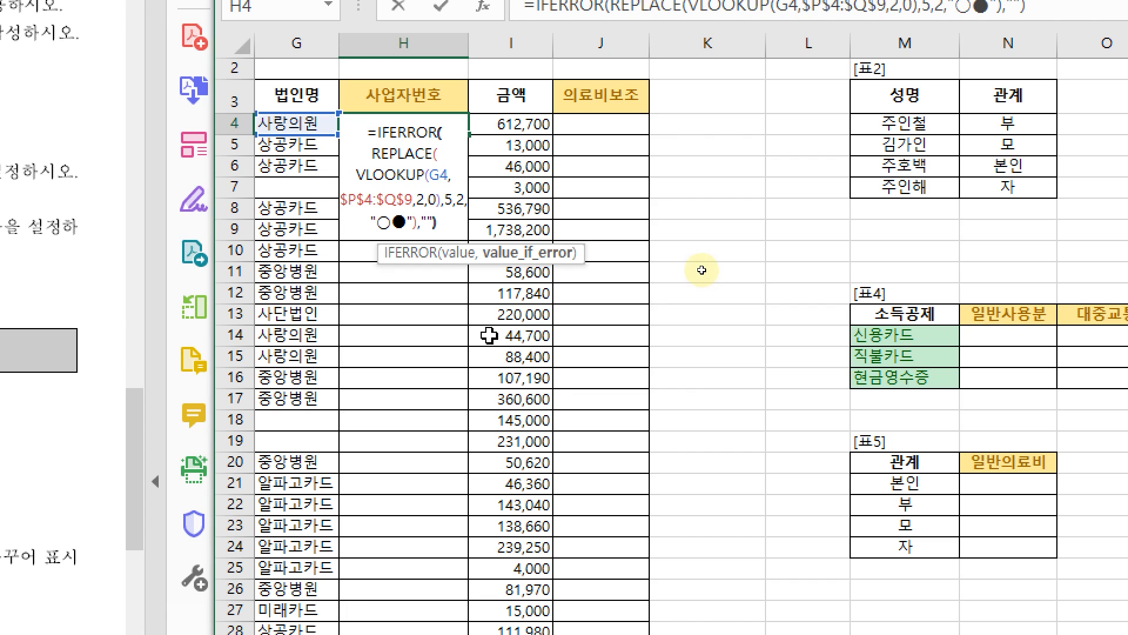
{"action": "key", "text": "Return"}
{"action": "key", "text": "Up"}
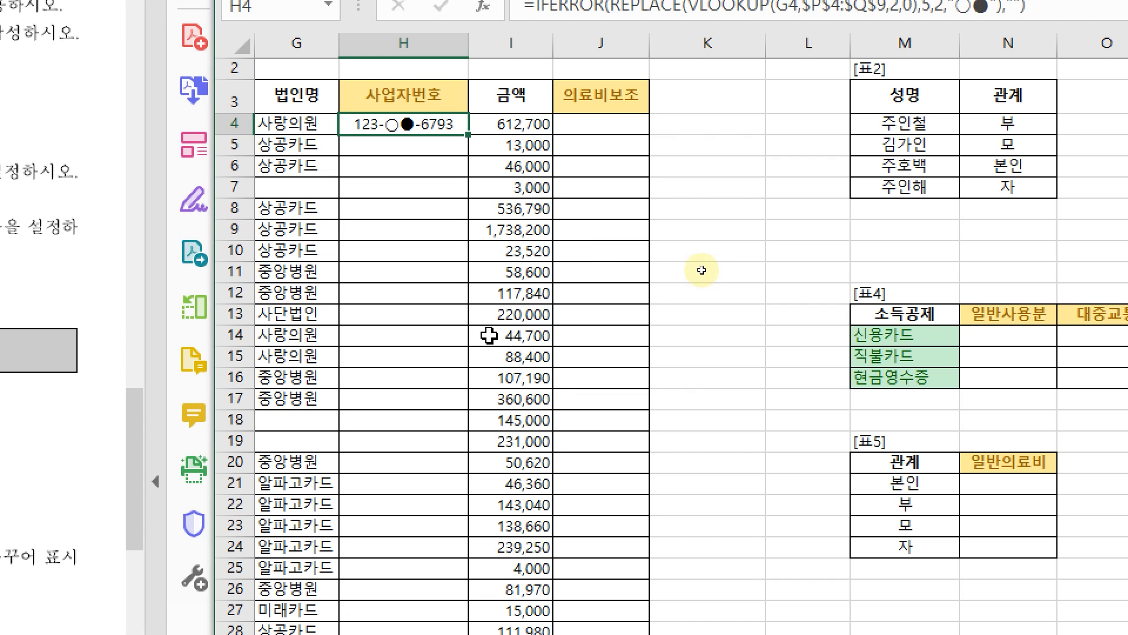
{"action": "double_click", "coordinate": [469, 136]}
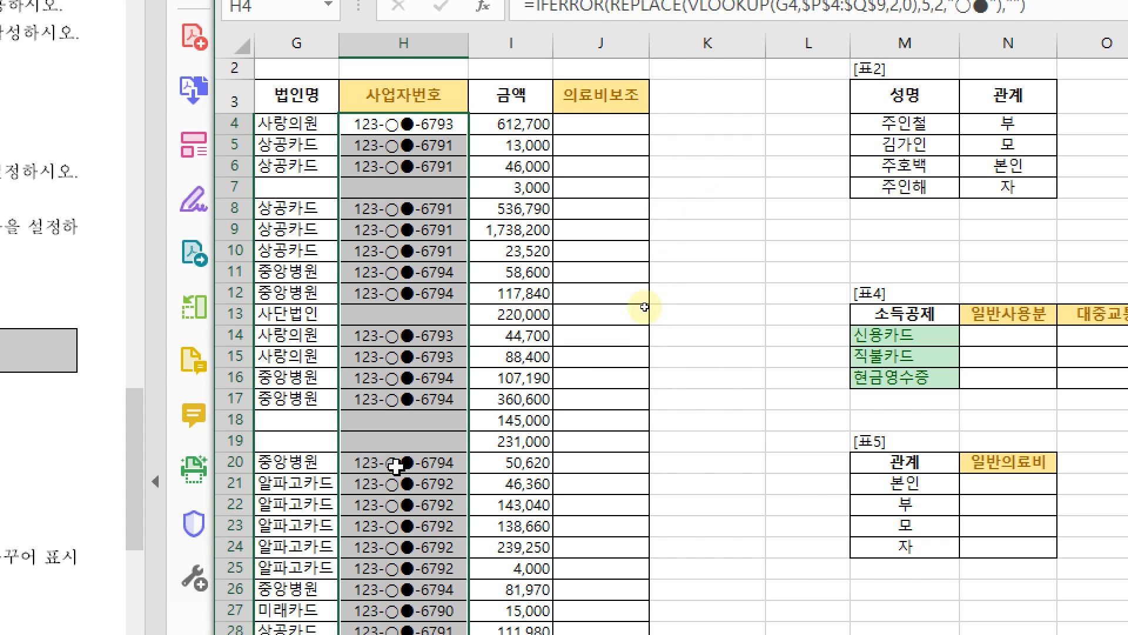
Step: Check the 사업자번호 result in H7 against the 법인명 entry in the same row of [표1]
{"action": "left_click", "coordinate": [399, 188]}
{"action": "key", "text": "Left"}
{"action": "key", "text": "Left"}
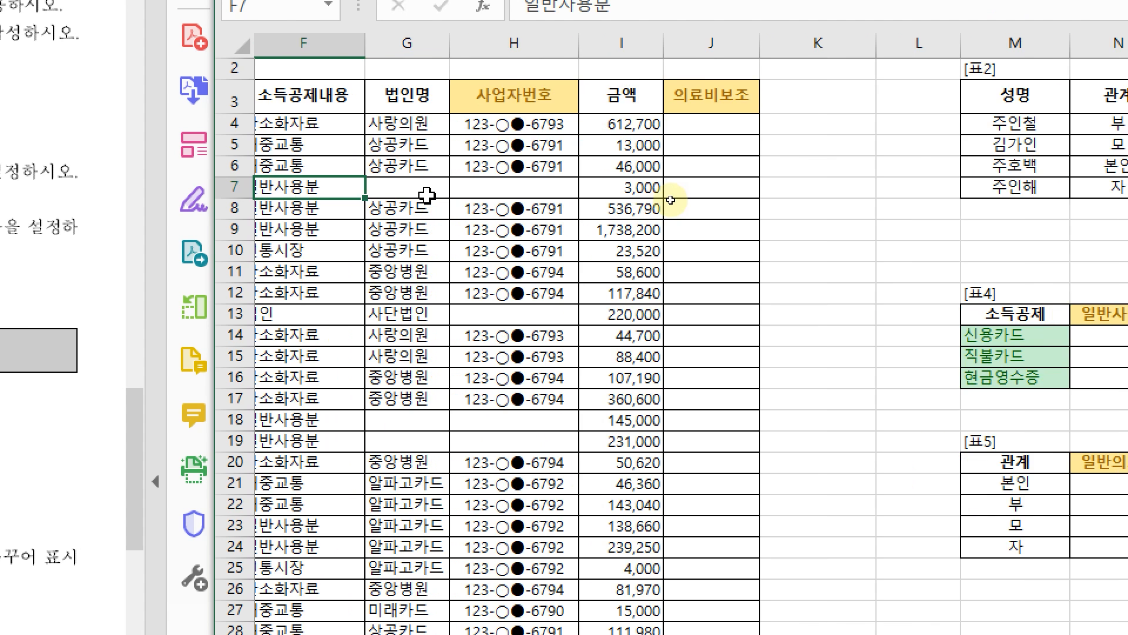
{"action": "key", "text": "Left"}
{"action": "left_click", "coordinate": [470, 167]}
{"action": "left_click", "coordinate": [602, 188]}
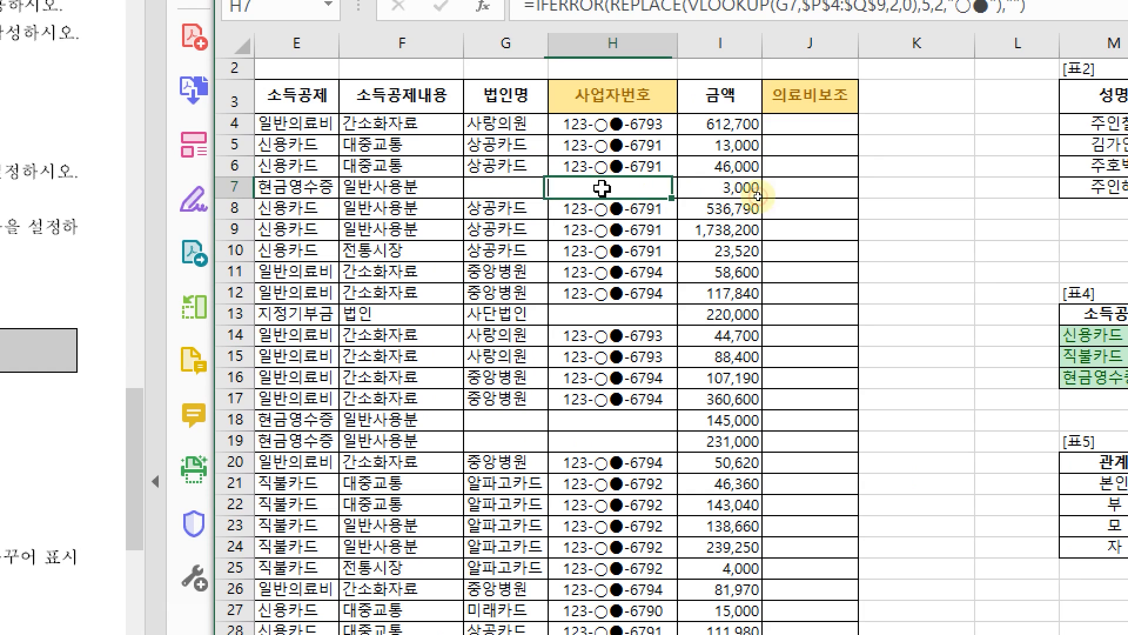
{"action": "mouse_move", "coordinate": [529, 213]}
{"action": "left_mouse_down"}
{"action": "mouse_move", "coordinate": [441, 194]}
{"action": "mouse_move", "coordinate": [499, 147]}
{"action": "mouse_move", "coordinate": [532, 224]}
{"action": "left_mouse_up"}
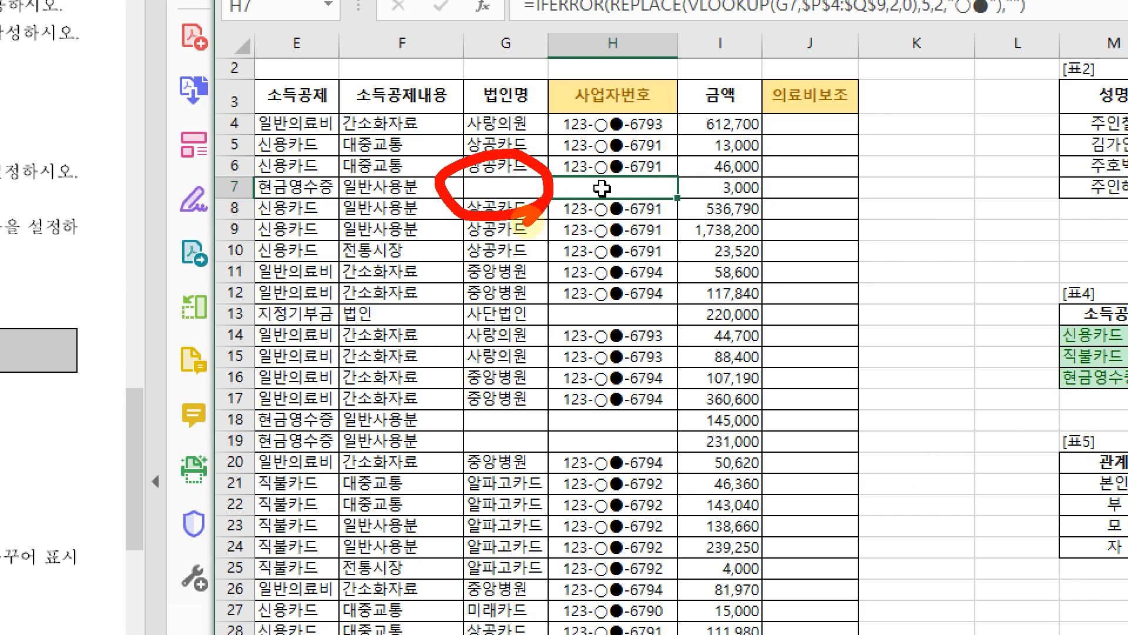
{"action": "left_click", "coordinate": [575, 209]}
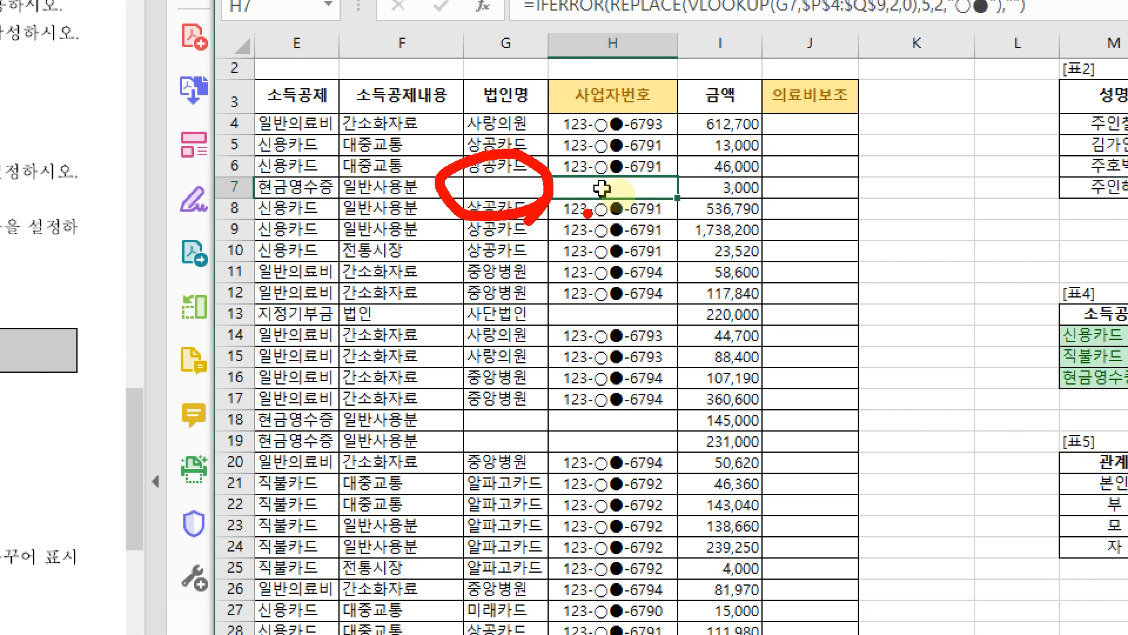
{"action": "left_click_drag", "start_coordinate": [614, 176], "coordinate": [685, 140]}
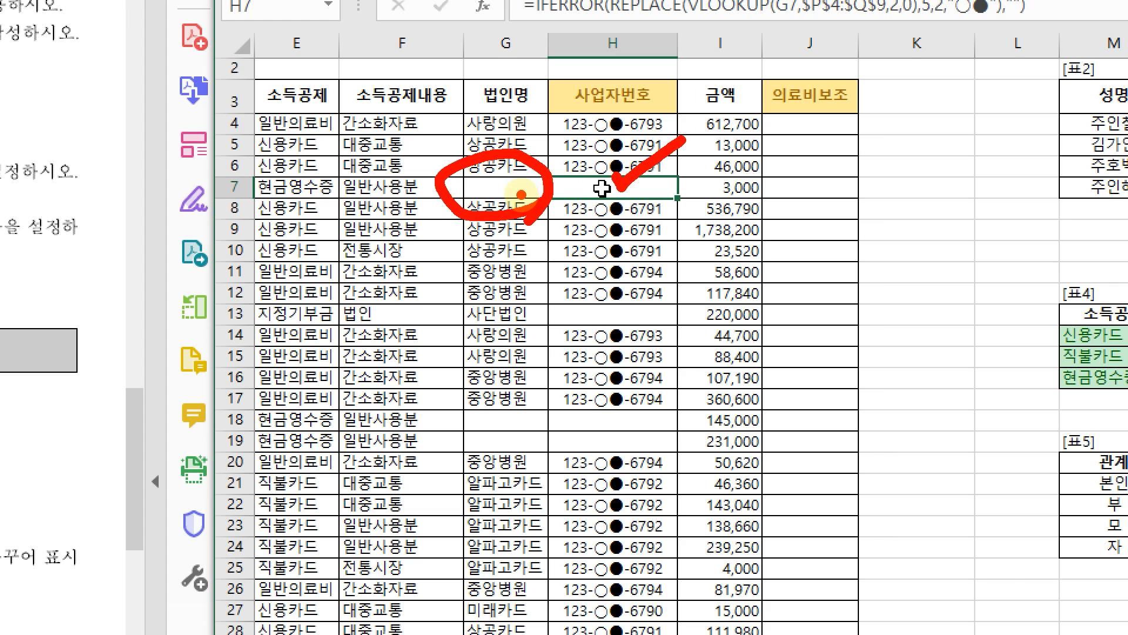
{"action": "key", "text": "Escape"}
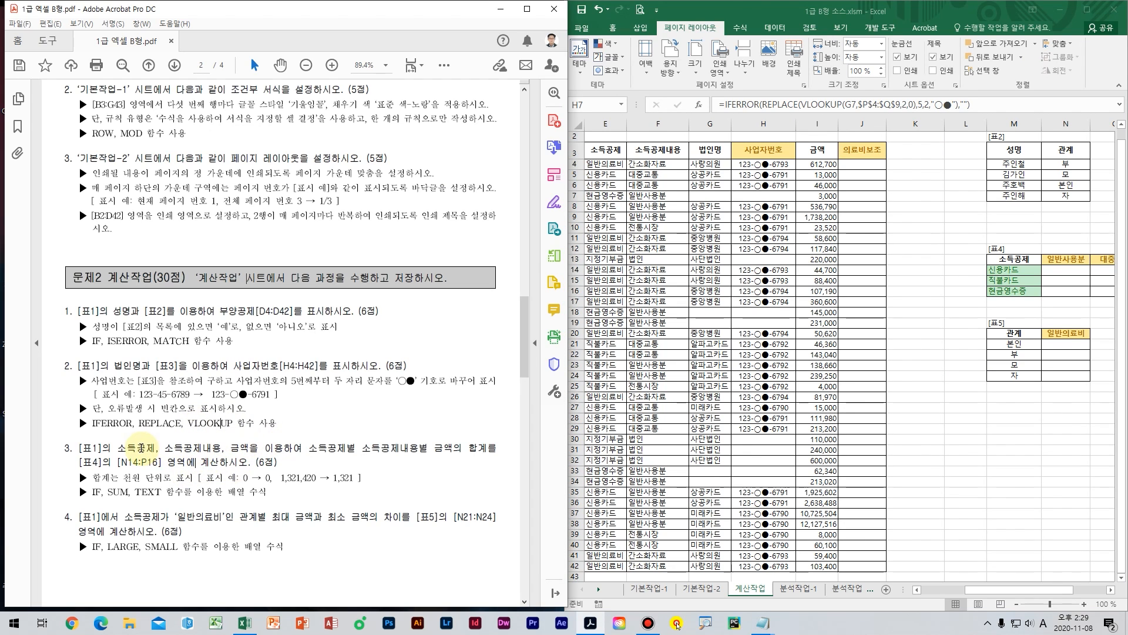
Step: Review the 소득공제, 소득공제내용 and 금액 columns of [표1], the [표4] layout, and task 3's display unit and required functions
{"action": "left_click_drag", "start_coordinate": [914, 322], "coordinate": [587, 344]}
{"action": "left_click_drag", "start_coordinate": [732, 174], "coordinate": [732, 227]}
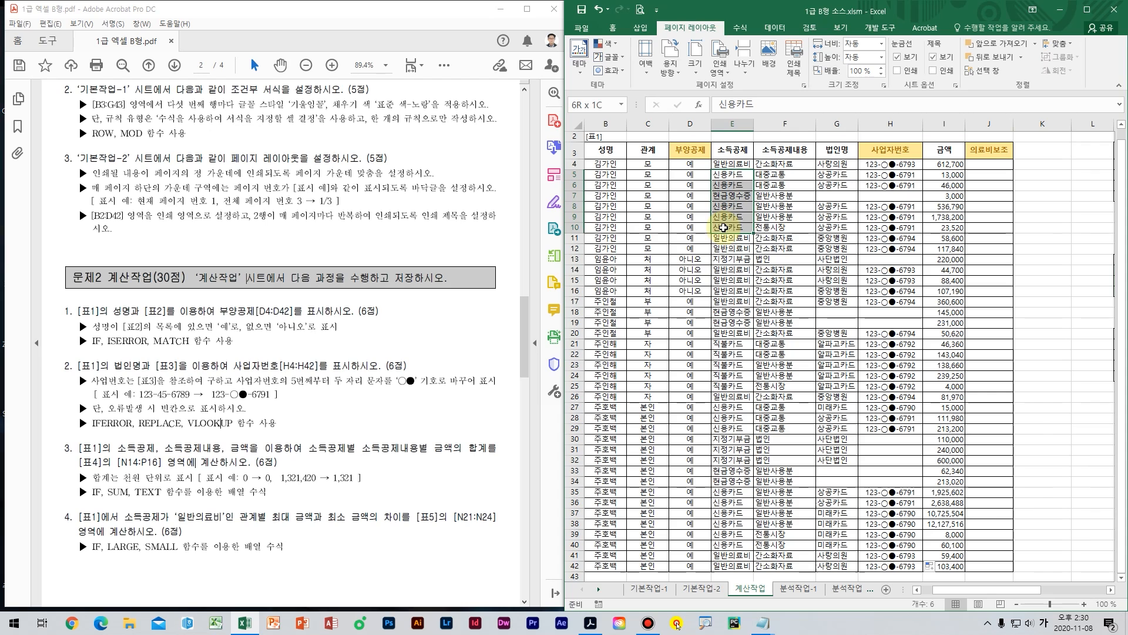
{"action": "left_click_drag", "start_coordinate": [782, 165], "coordinate": [785, 238]}
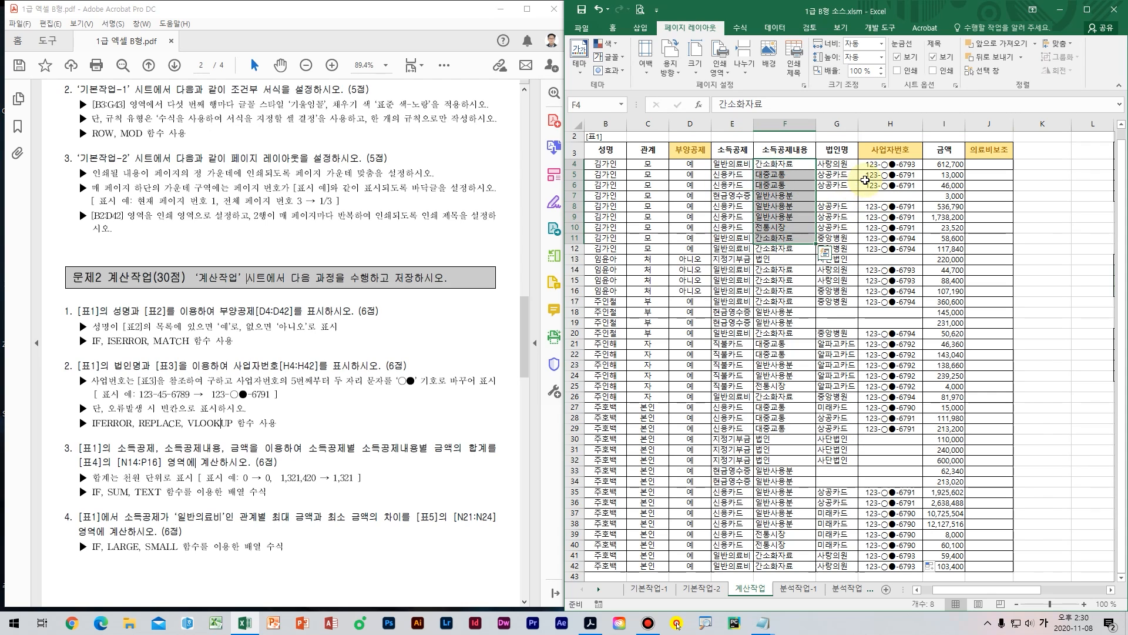
{"action": "left_click_drag", "start_coordinate": [942, 157], "coordinate": [944, 217]}
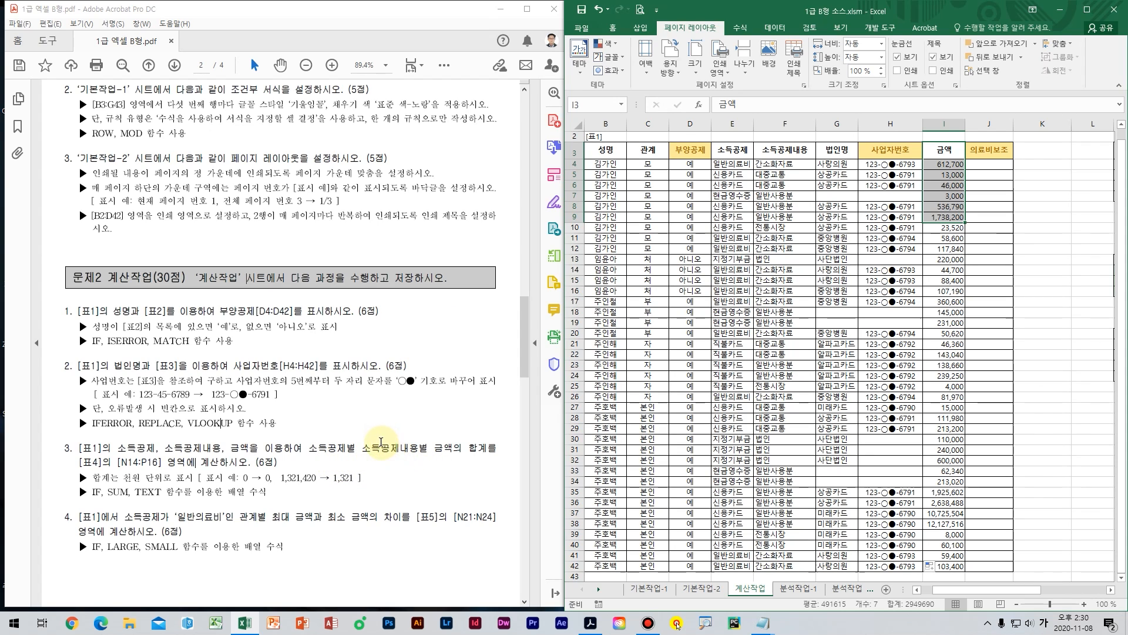
{"action": "left_click_drag", "start_coordinate": [991, 590], "coordinate": [1056, 598]}
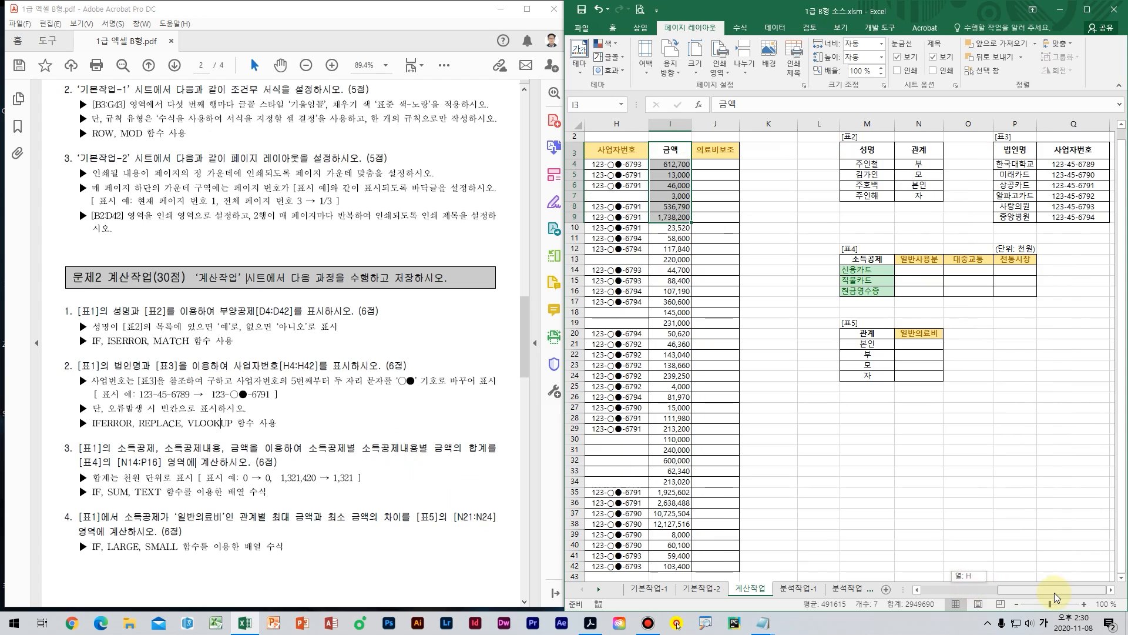
{"action": "left_click", "coordinate": [933, 271]}
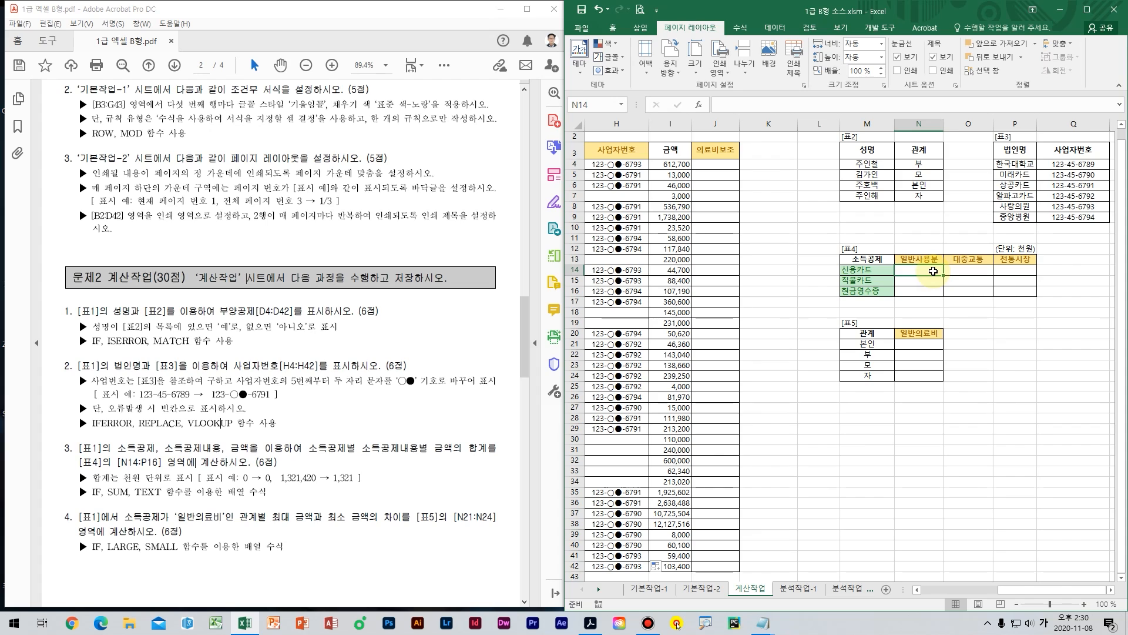
{"action": "left_click_drag", "start_coordinate": [123, 477], "coordinate": [223, 478]}
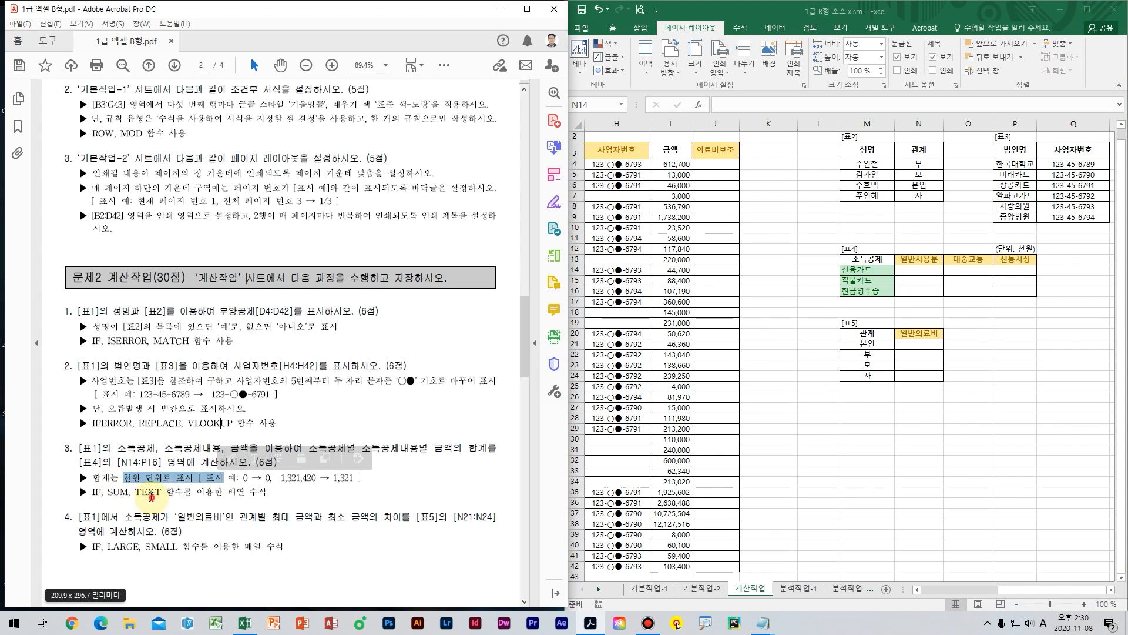
{"action": "left_click", "coordinate": [151, 497]}
{"action": "mouse_move", "coordinate": [205, 477]}
{"action": "left_mouse_down"}
{"action": "mouse_move", "coordinate": [100, 479]}
{"action": "mouse_move", "coordinate": [134, 479]}
{"action": "mouse_move", "coordinate": [144, 502]}
{"action": "mouse_move", "coordinate": [112, 504]}
{"action": "mouse_move", "coordinate": [169, 508]}
{"action": "left_mouse_up"}
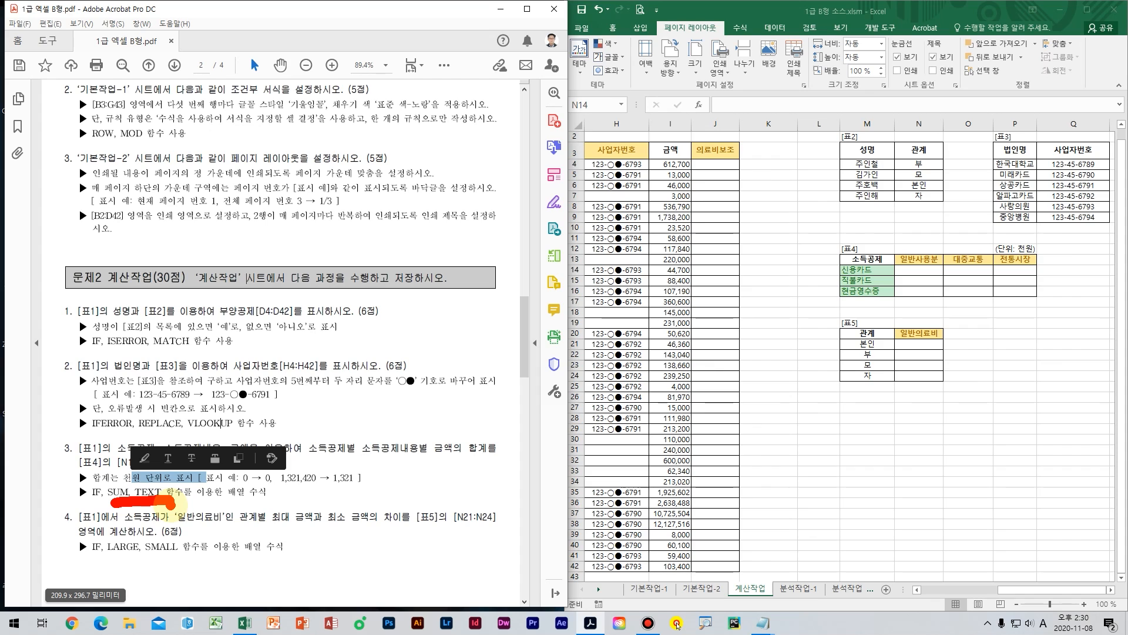
Step: Start the formula in N14 of [표4] with nested TEXT, SUM and IF functions: =TEXT(SUM(IF(
{"action": "left_click", "coordinate": [927, 269]}
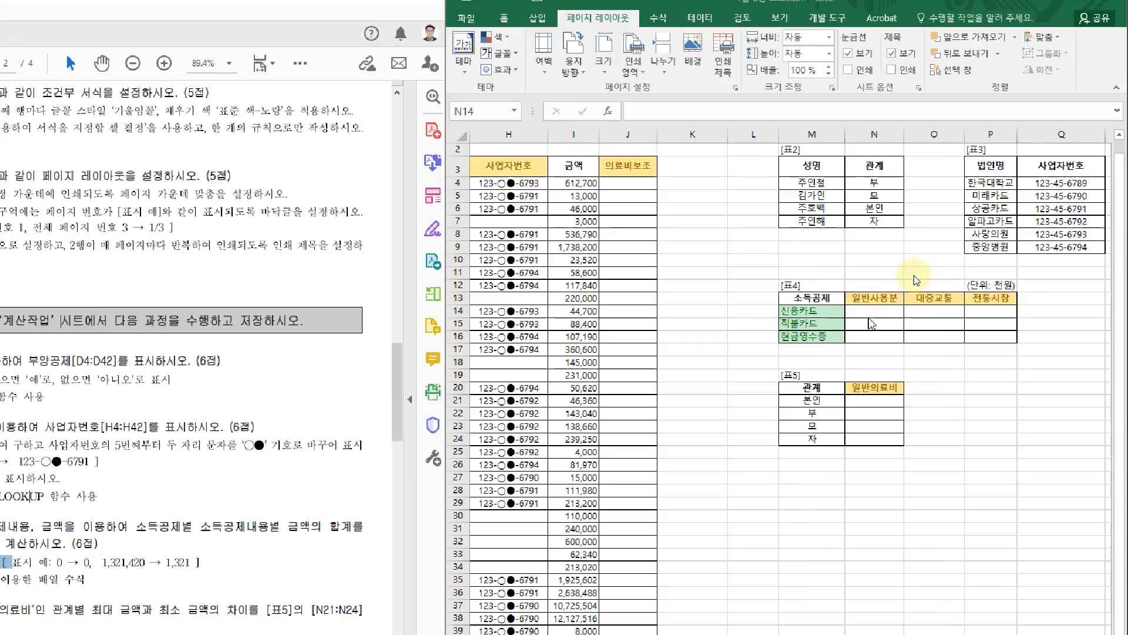
{"action": "type", "text": "="}
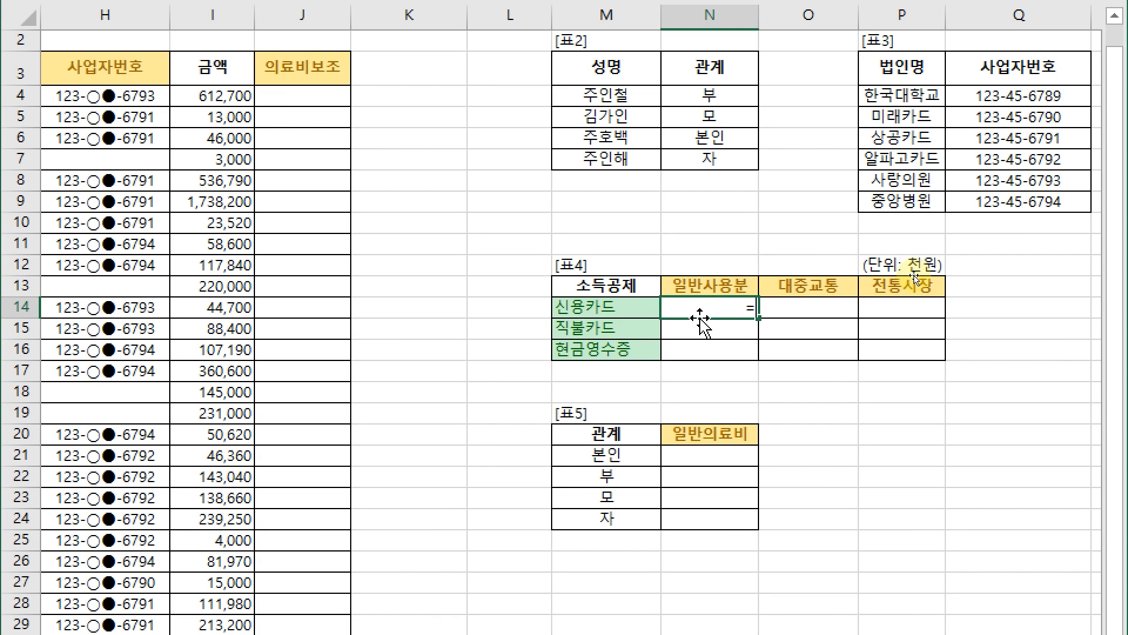
{"action": "type", "text": "text"}
{"action": "key", "text": "Tab"}
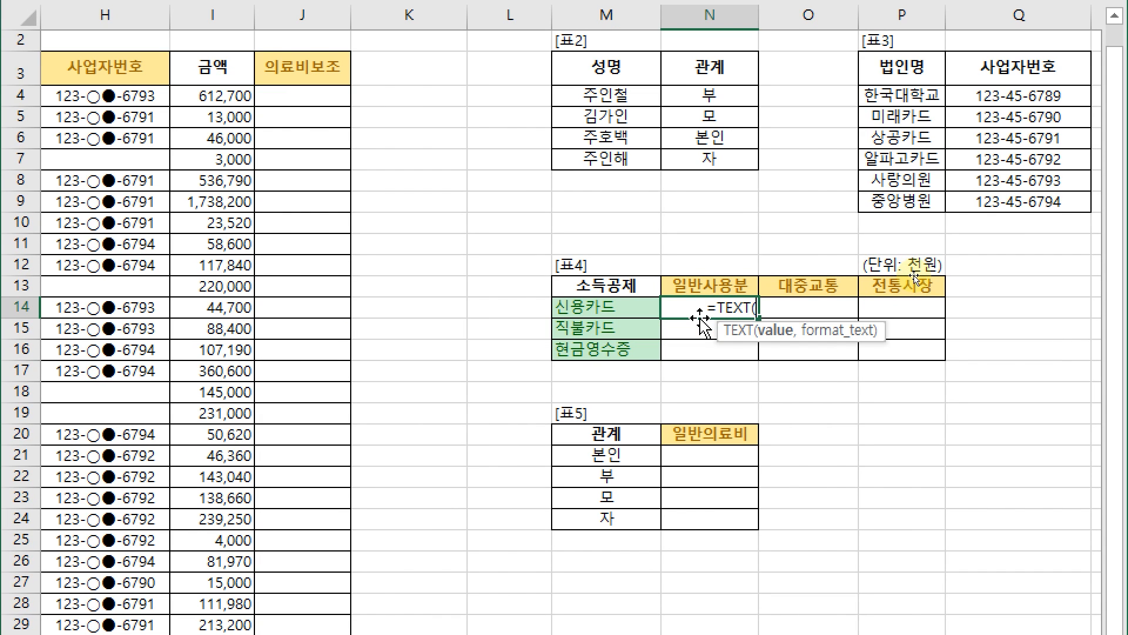
{"action": "type", "text": "sum"}
{"action": "key", "text": "Tab"}
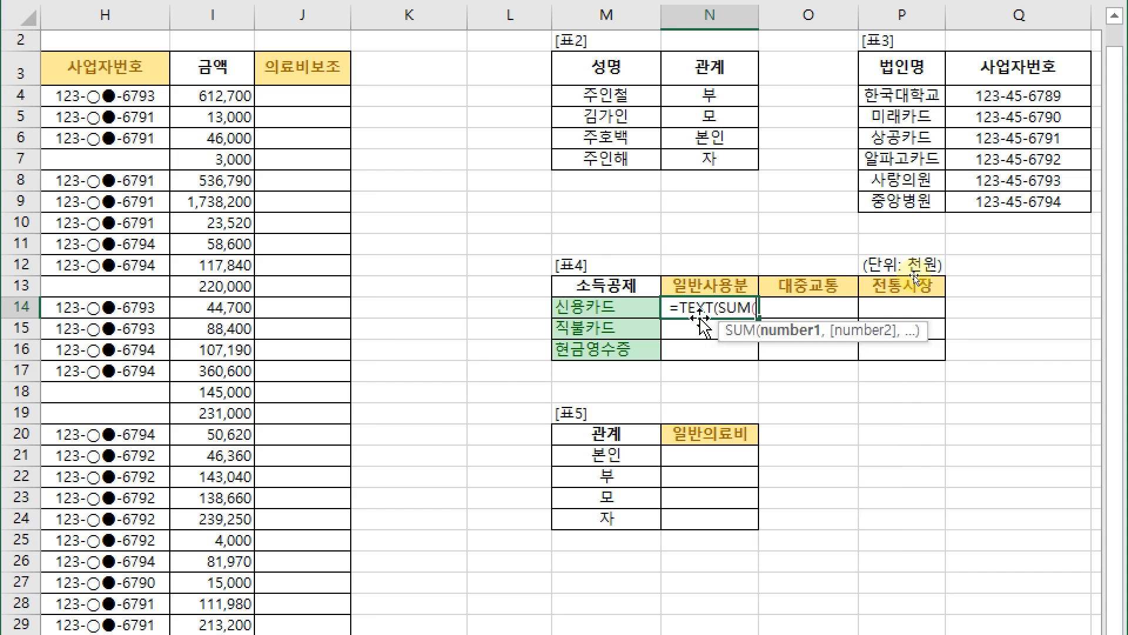
{"action": "type", "text": "if"}
{"action": "key", "text": "Tab"}
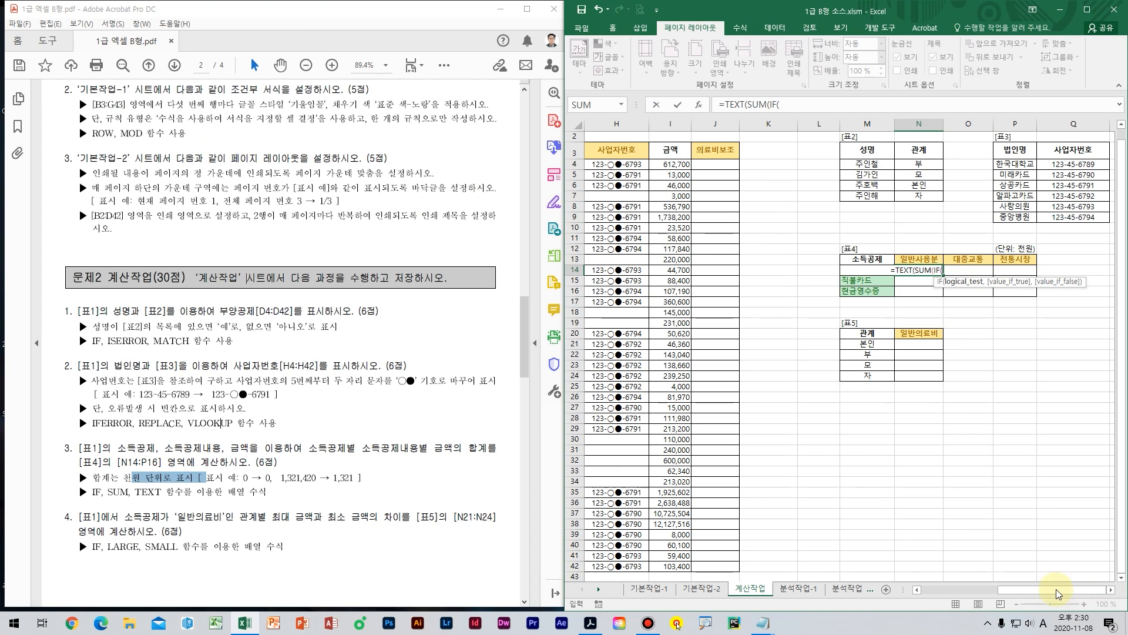
Step: Compare the 소득공제 column of [표1] with the 소득공제 row labels of [표4] as the first condition
{"action": "left_click_drag", "start_coordinate": [1045, 594], "coordinate": [979, 592]}
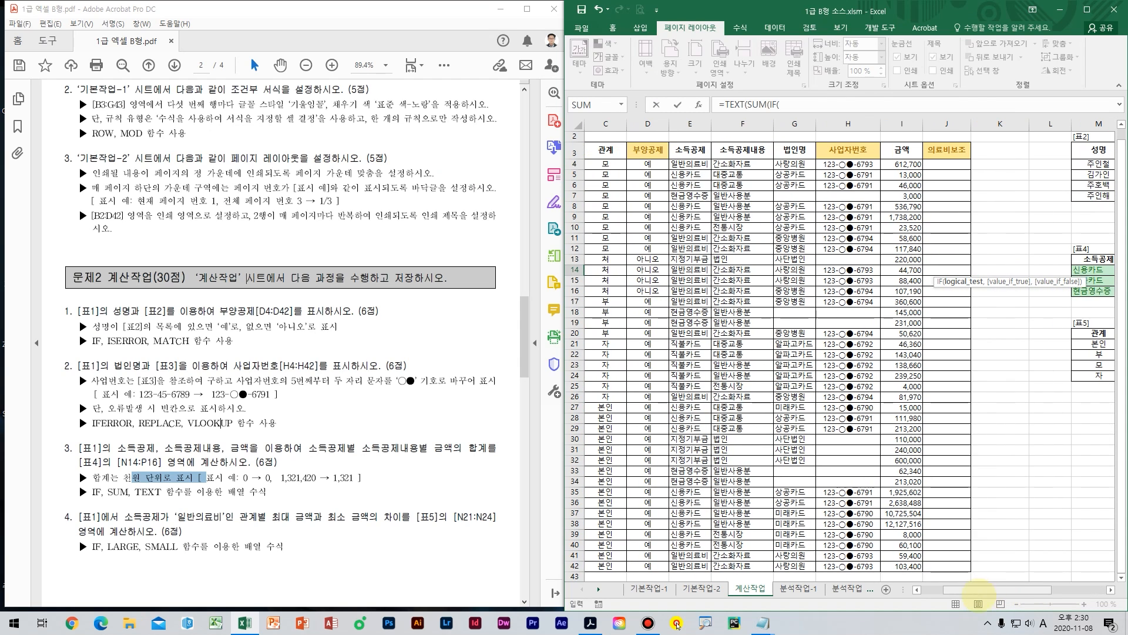
{"action": "mouse_move", "coordinate": [667, 144]}
{"action": "left_mouse_down"}
{"action": "mouse_move", "coordinate": [687, 188]}
{"action": "mouse_move", "coordinate": [724, 476]}
{"action": "left_mouse_up"}
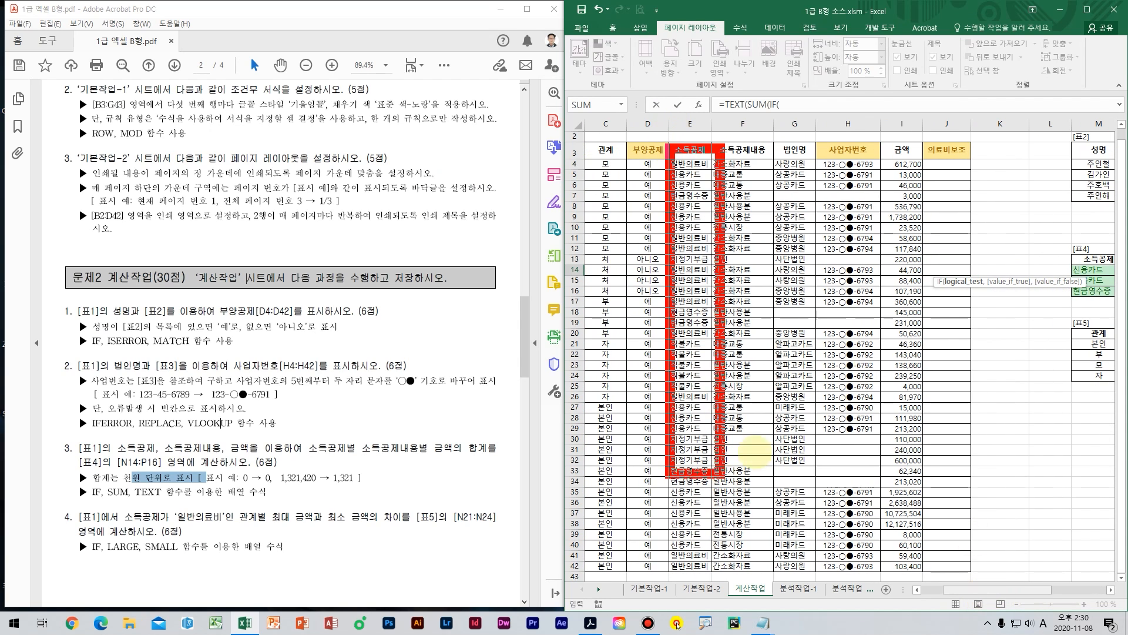
{"action": "mouse_move", "coordinate": [1065, 257]}
{"action": "left_mouse_down"}
{"action": "mouse_move", "coordinate": [1123, 288]}
{"action": "mouse_move", "coordinate": [1124, 311]}
{"action": "left_mouse_up"}
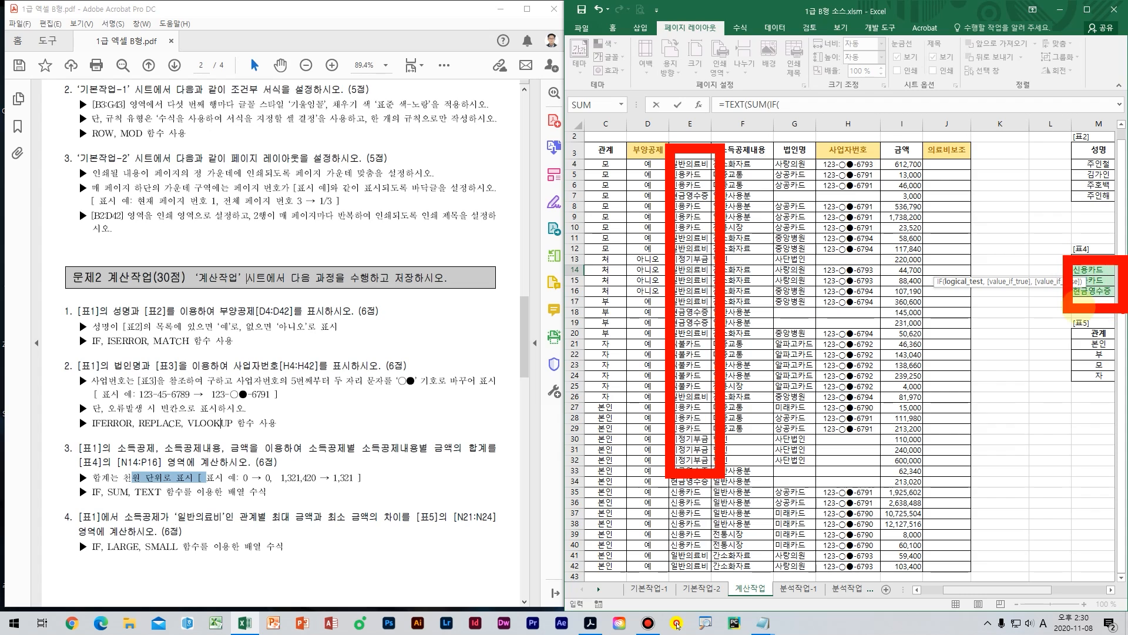
{"action": "left_click_drag", "start_coordinate": [776, 260], "coordinate": [880, 269]}
{"action": "left_click_drag", "start_coordinate": [822, 299], "coordinate": [896, 299]}
{"action": "left_click", "coordinate": [983, 287]}
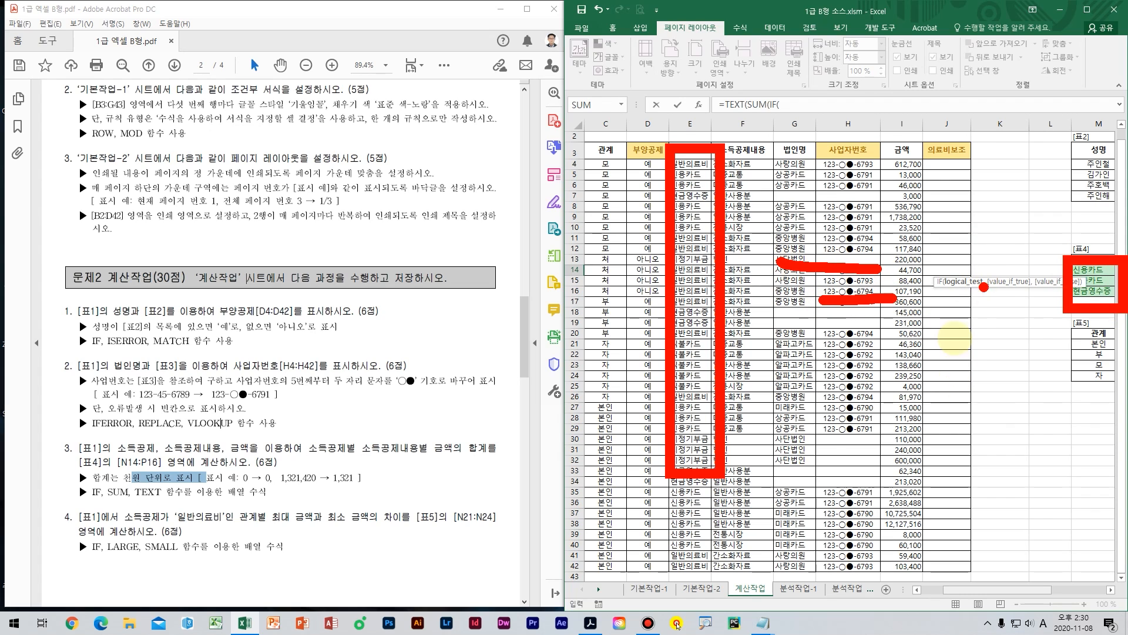
{"action": "left_click_drag", "start_coordinate": [880, 385], "coordinate": [826, 445]}
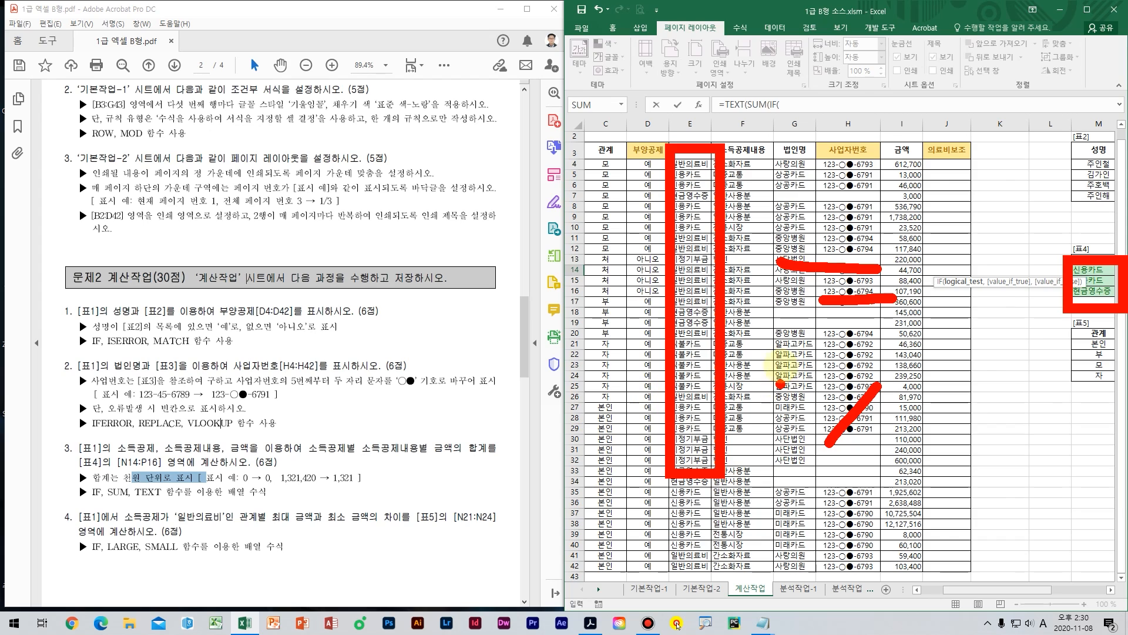
{"action": "key", "text": "Escape"}
Step: Compare the 소득공제내용 column of [표1] with the column headings of [표4] as the second condition
{"action": "left_click_drag", "start_coordinate": [1032, 597], "coordinate": [1056, 598]}
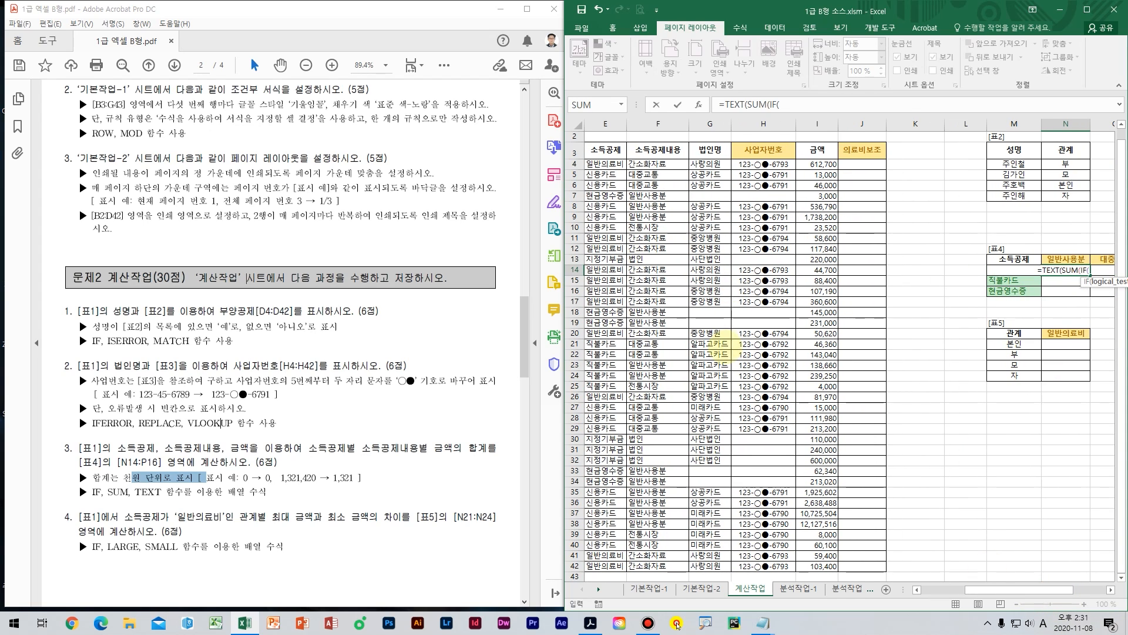
{"action": "key", "text": "ctrl+2"}
{"action": "mouse_move", "coordinate": [624, 144]}
{"action": "left_mouse_down"}
{"action": "mouse_move", "coordinate": [664, 223]}
{"action": "mouse_move", "coordinate": [688, 554]}
{"action": "left_mouse_up"}
{"action": "left_click_drag", "start_coordinate": [754, 294], "coordinate": [820, 281]}
{"action": "left_click_drag", "start_coordinate": [761, 322], "coordinate": [843, 315]}
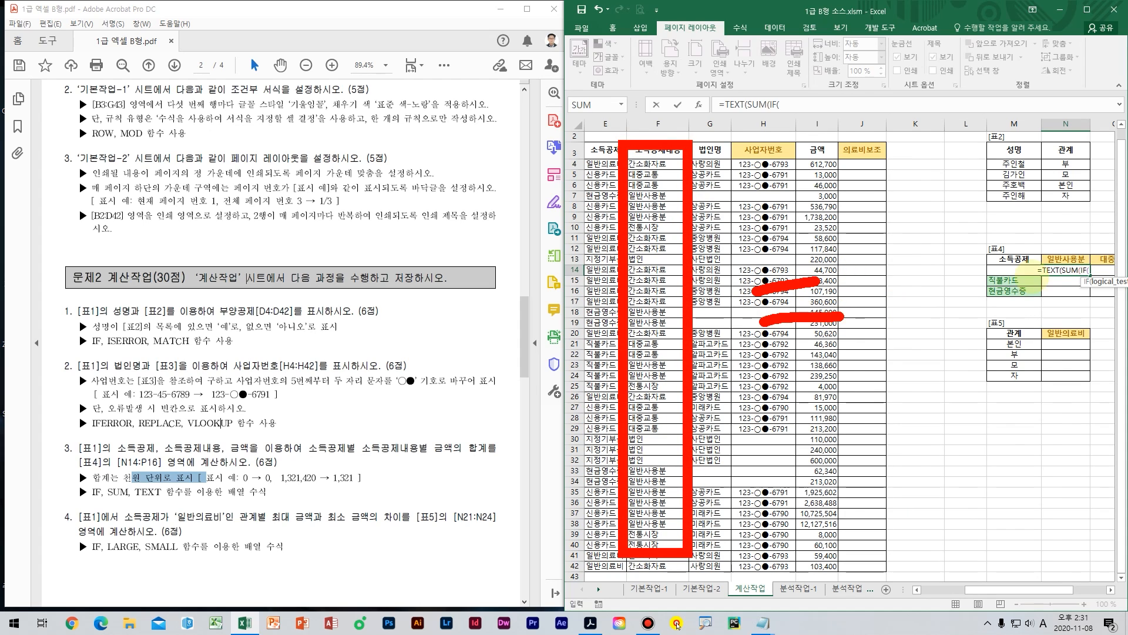
{"action": "left_click_drag", "start_coordinate": [1034, 248], "coordinate": [1124, 270]}
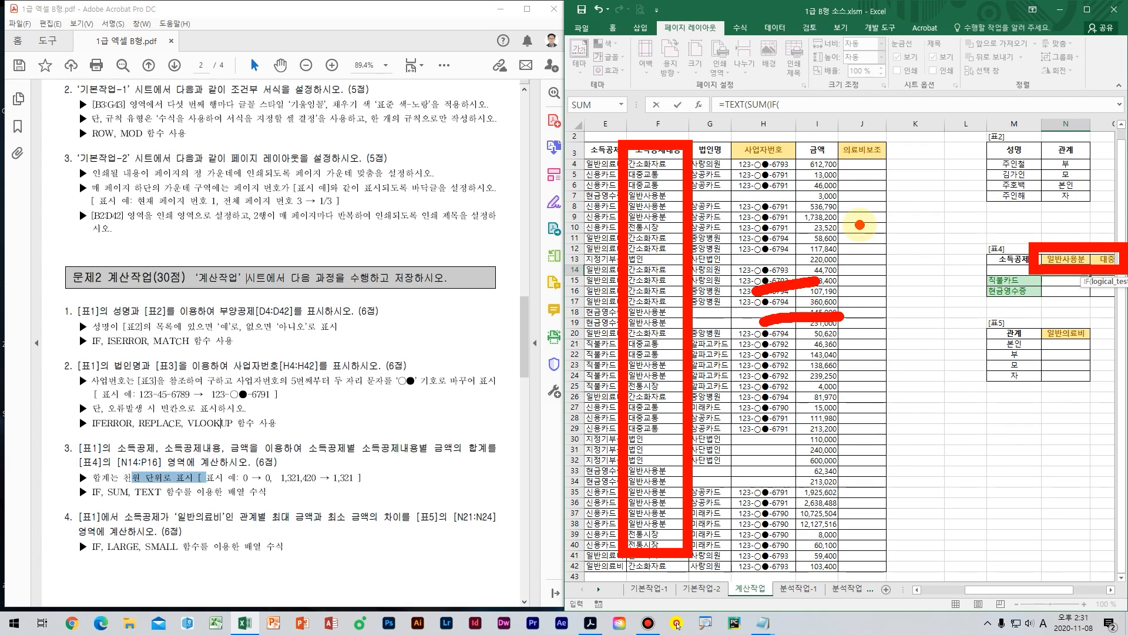
{"action": "key", "text": "Escape"}
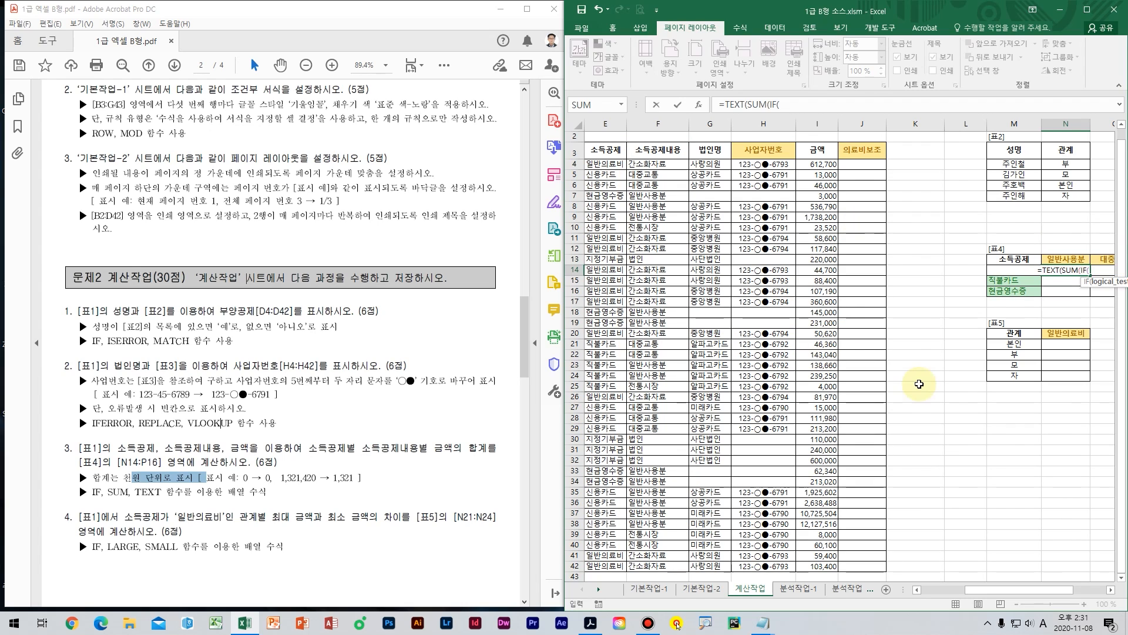
Step: Add an opening parenthesis for the first condition inside the IF function of the N14 formula
{"action": "scroll", "coordinate": [1081, 593], "scroll_direction": "right", "scroll_amount": 3}
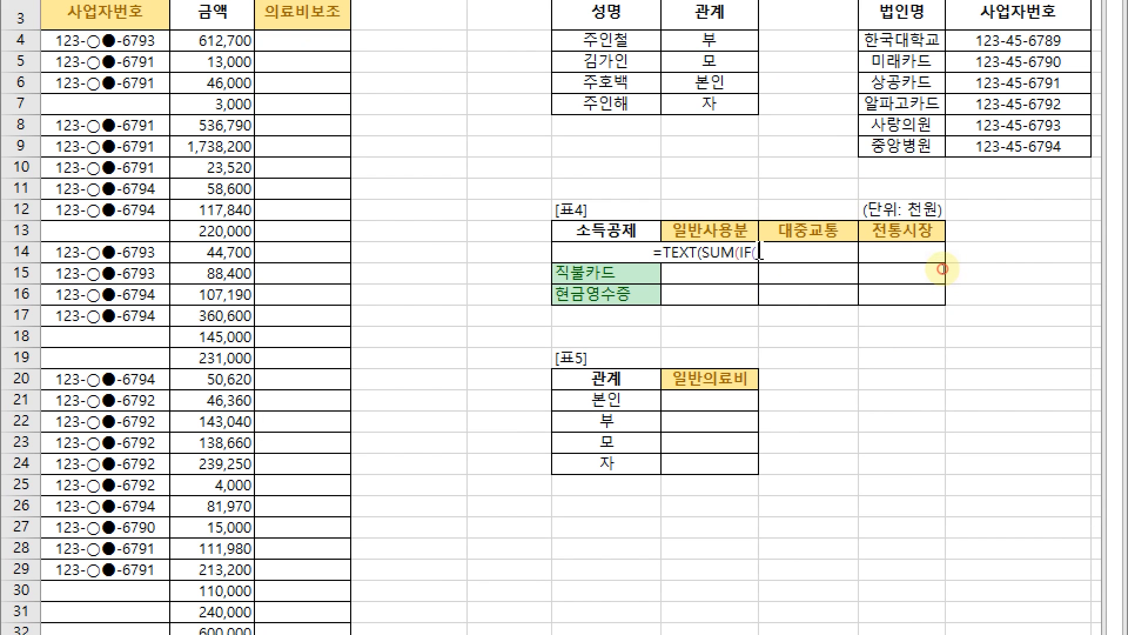
{"action": "double_click", "coordinate": [756, 251]}
{"action": "type", "text": "("}
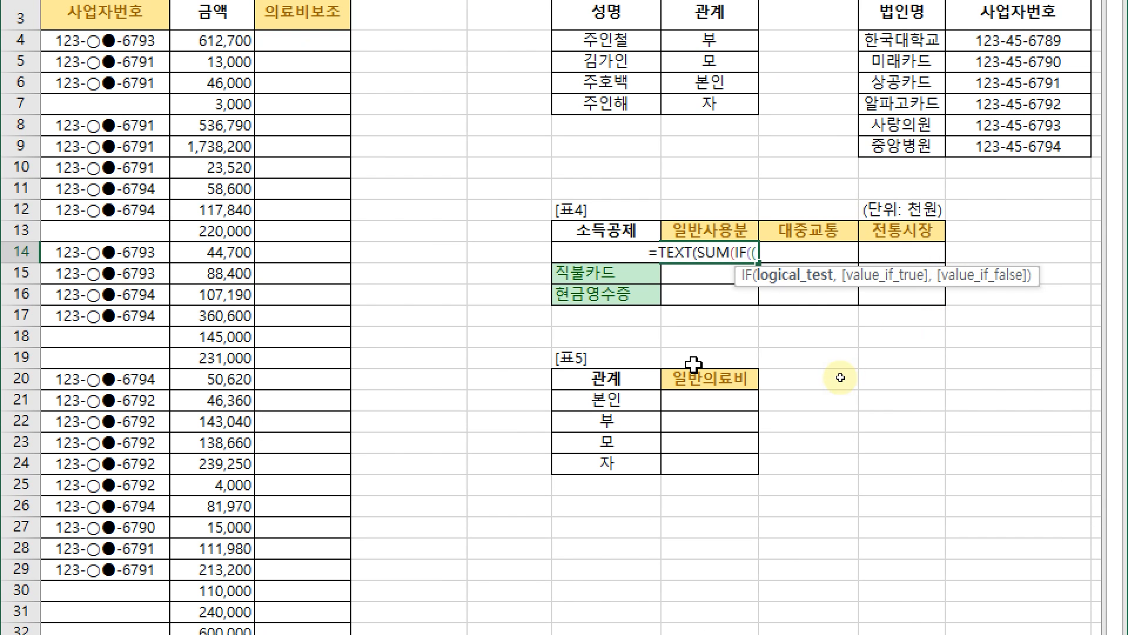
{"action": "mouse_move", "coordinate": [304, 190]}
{"action": "left_mouse_down"}
{"action": "mouse_move", "coordinate": [365, 194]}
{"action": "mouse_move", "coordinate": [433, 171]}
{"action": "mouse_move", "coordinate": [632, 170]}
{"action": "mouse_move", "coordinate": [705, 230]}
{"action": "left_mouse_up"}
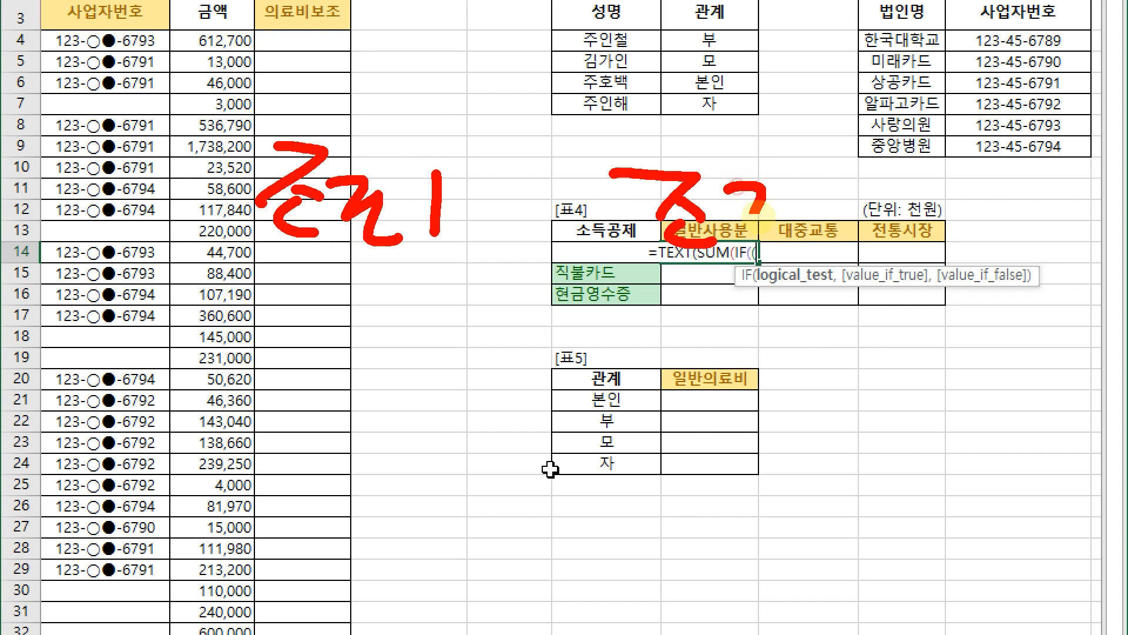
{"action": "left_click_drag", "start_coordinate": [745, 185], "coordinate": [763, 226]}
{"action": "left_click_drag", "start_coordinate": [787, 194], "coordinate": [818, 193]}
{"action": "mouse_move", "coordinate": [820, 180]}
{"action": "left_mouse_down"}
{"action": "mouse_move", "coordinate": [819, 226]}
{"action": "mouse_move", "coordinate": [802, 254]}
{"action": "left_mouse_up"}
{"action": "mouse_move", "coordinate": [814, 191]}
{"action": "left_mouse_down"}
{"action": "mouse_move", "coordinate": [823, 253]}
{"action": "mouse_move", "coordinate": [914, 250]}
{"action": "left_mouse_up"}
{"action": "left_click_drag", "start_coordinate": [250, 130], "coordinate": [250, 250]}
{"action": "mouse_move", "coordinate": [452, 143]}
{"action": "left_mouse_down"}
{"action": "mouse_move", "coordinate": [468, 253]}
{"action": "mouse_move", "coordinate": [424, 273]}
{"action": "left_mouse_up"}
{"action": "mouse_move", "coordinate": [611, 137]}
{"action": "left_mouse_down"}
{"action": "mouse_move", "coordinate": [596, 154]}
{"action": "mouse_move", "coordinate": [628, 252]}
{"action": "left_mouse_up"}
{"action": "left_click", "coordinate": [911, 154]}
{"action": "left_click_drag", "start_coordinate": [916, 288], "coordinate": [869, 302]}
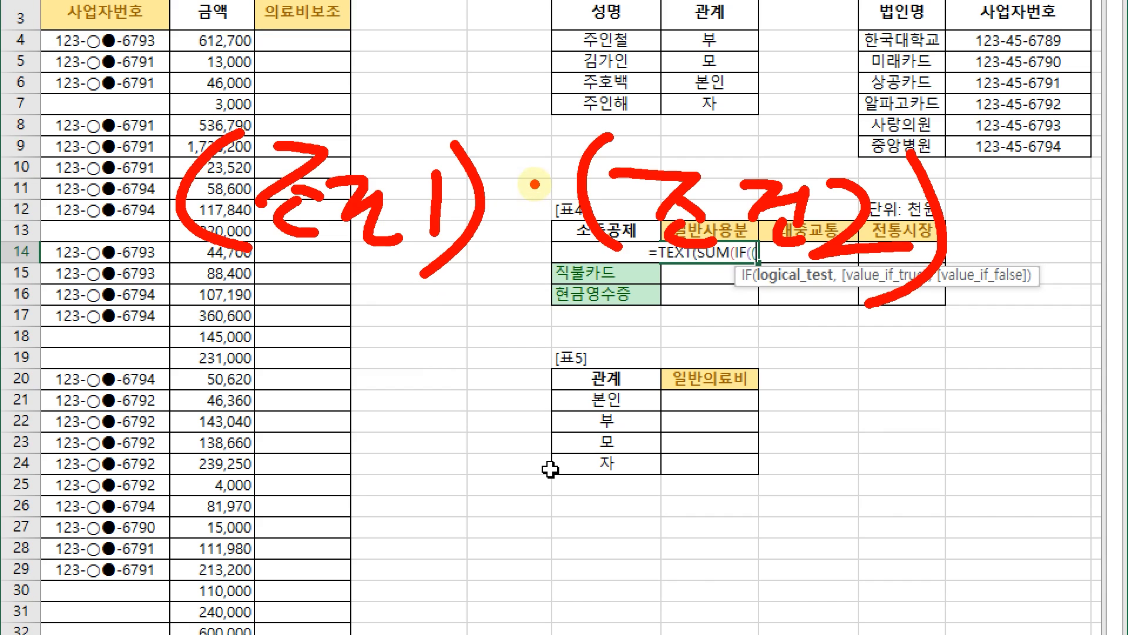
{"action": "key", "text": "b"}
{"action": "mouse_move", "coordinate": [547, 166]}
{"action": "left_mouse_down"}
{"action": "mouse_move", "coordinate": [508, 232]}
{"action": "mouse_move", "coordinate": [550, 219]}
{"action": "left_mouse_up"}
{"action": "left_click_drag", "start_coordinate": [498, 205], "coordinate": [563, 195]}
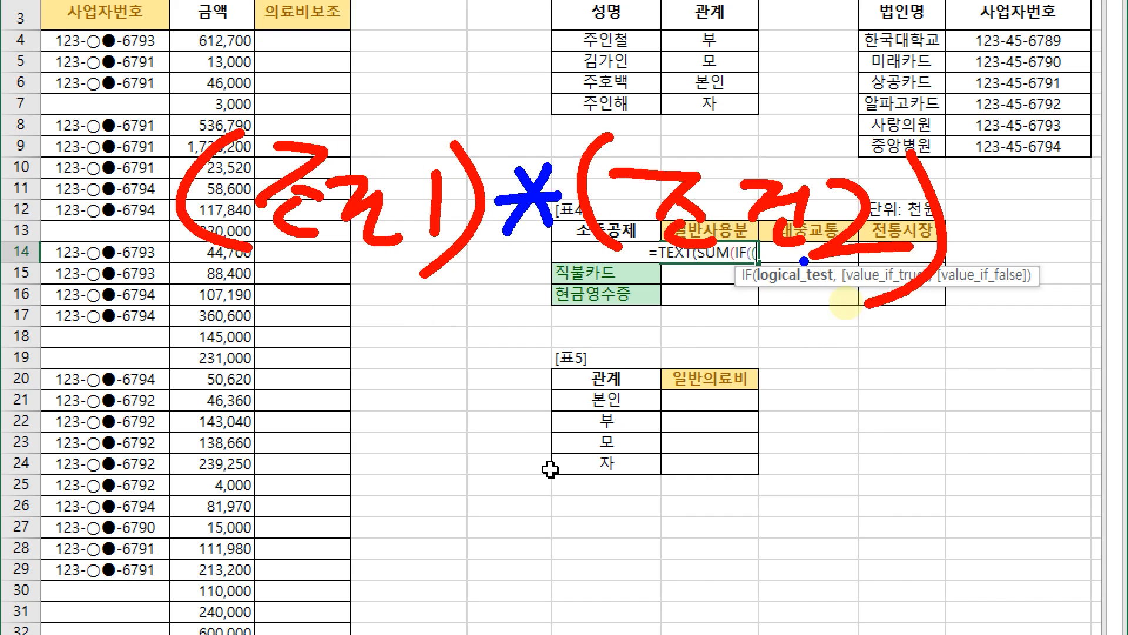
{"action": "key", "text": "Escape"}
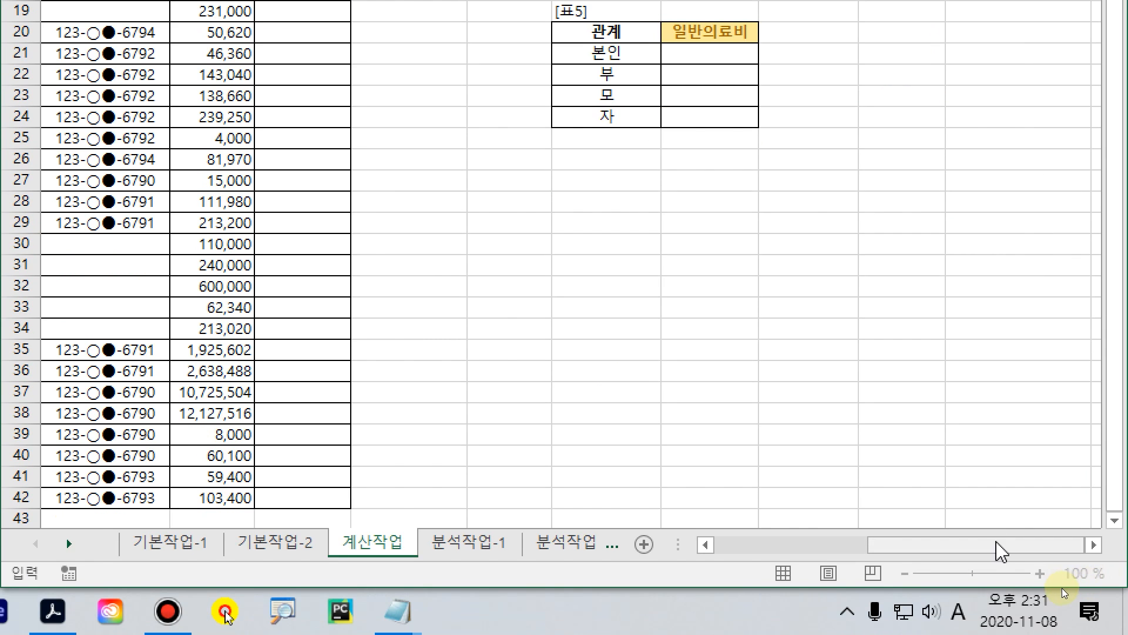
Step: Reference the 소득공제 data E4:E42 of [표1] as the range of the first IF condition
{"action": "left_click_drag", "start_coordinate": [995, 547], "coordinate": [856, 546]}
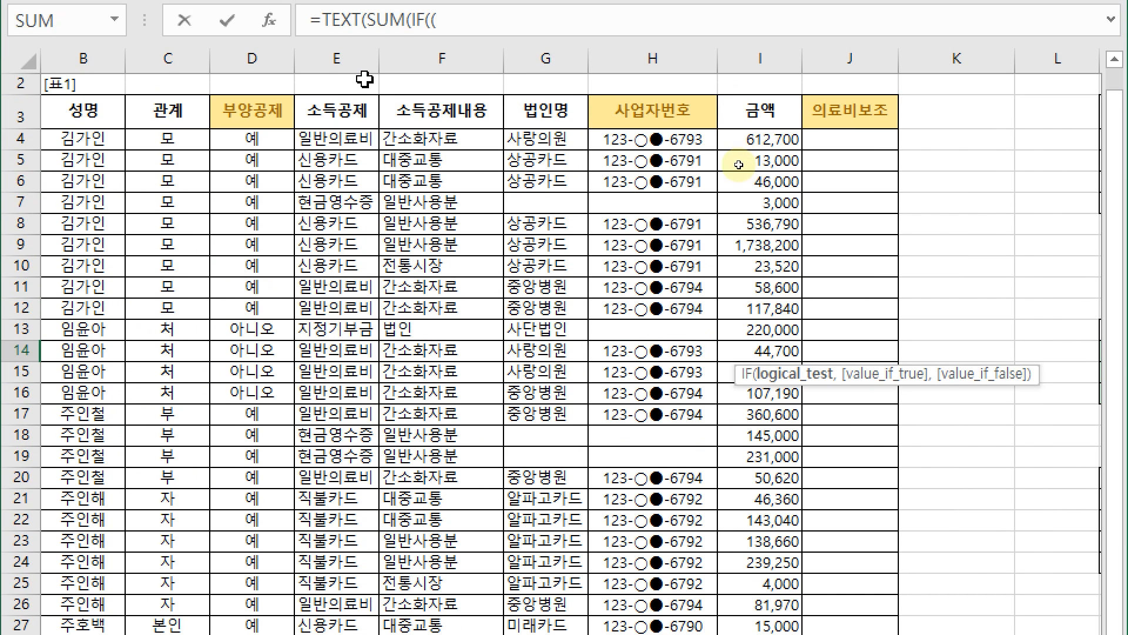
{"action": "left_click", "coordinate": [344, 142]}
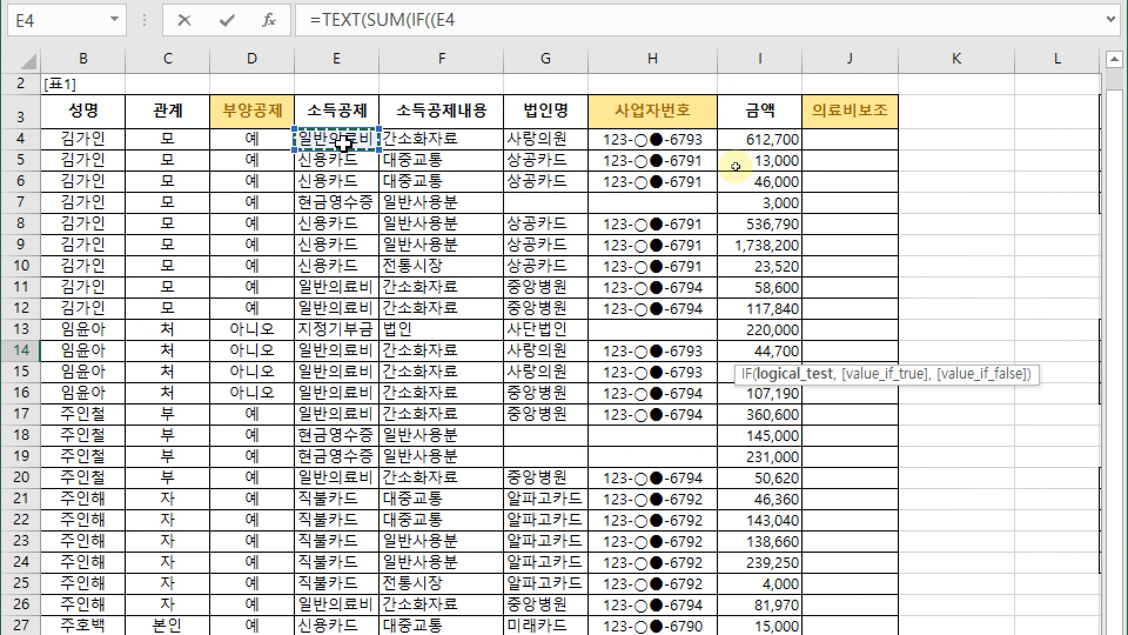
{"action": "key", "text": "ctrl+shift+Down"}
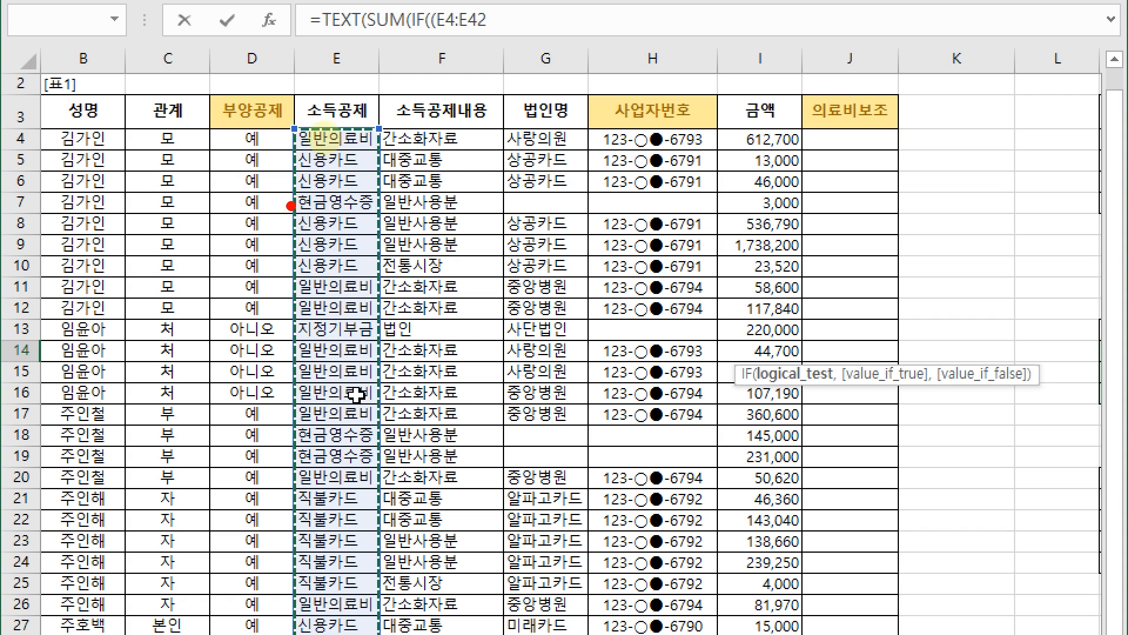
{"action": "mouse_move", "coordinate": [317, 114]}
{"action": "left_mouse_down"}
{"action": "mouse_move", "coordinate": [336, 141]}
{"action": "mouse_move", "coordinate": [429, 50]}
{"action": "left_mouse_up"}
{"action": "mouse_move", "coordinate": [487, 122]}
{"action": "left_mouse_down"}
{"action": "mouse_move", "coordinate": [423, 171]}
{"action": "mouse_move", "coordinate": [461, 191]}
{"action": "mouse_move", "coordinate": [553, 158]}
{"action": "mouse_move", "coordinate": [512, 271]}
{"action": "mouse_move", "coordinate": [517, 294]}
{"action": "mouse_move", "coordinate": [593, 288]}
{"action": "mouse_move", "coordinate": [652, 265]}
{"action": "mouse_move", "coordinate": [647, 329]}
{"action": "mouse_move", "coordinate": [699, 353]}
{"action": "mouse_move", "coordinate": [880, 316]}
{"action": "left_mouse_up"}
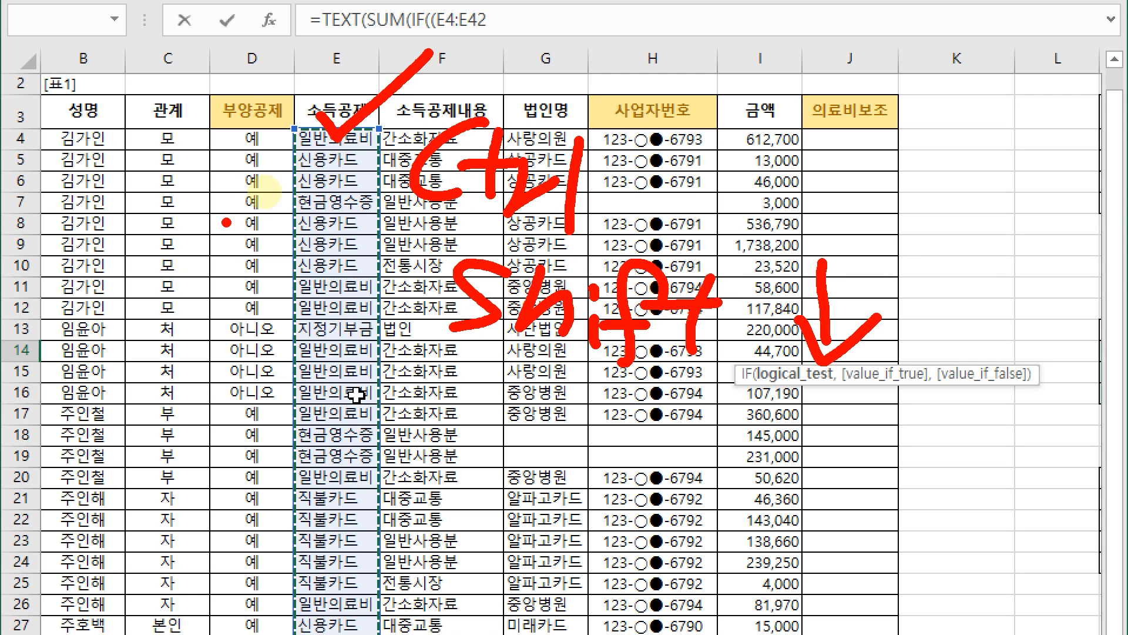
{"action": "mouse_move", "coordinate": [303, 126]}
{"action": "left_mouse_down"}
{"action": "mouse_move", "coordinate": [331, 229]}
{"action": "mouse_move", "coordinate": [339, 632]}
{"action": "left_mouse_up"}
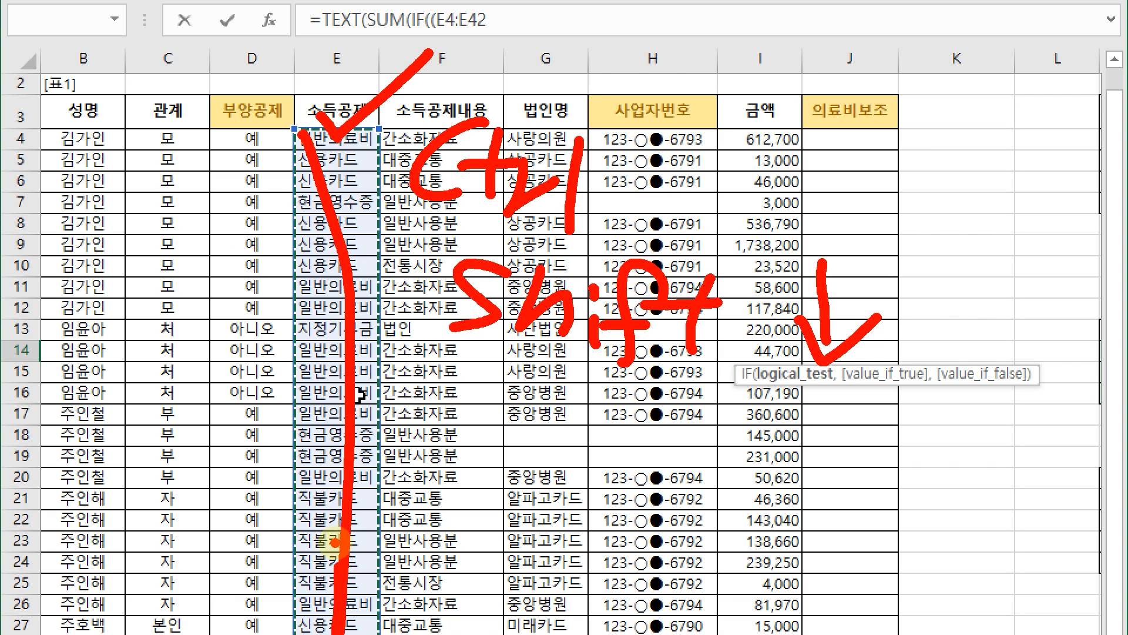
{"action": "key", "text": "Escape"}
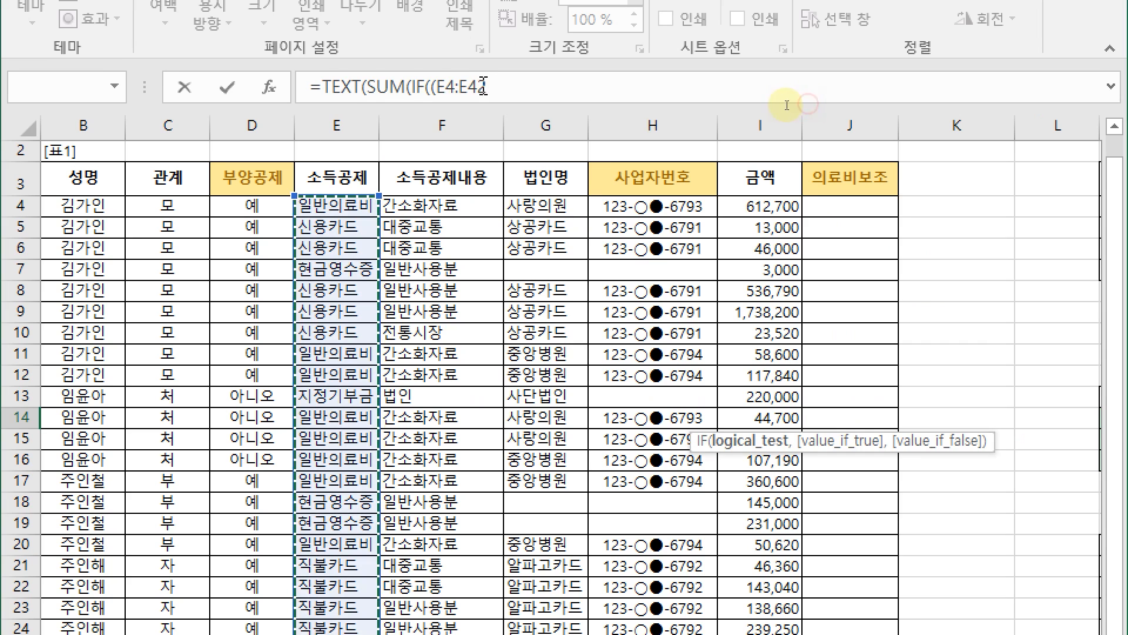
Step: Make the range absolute as $E$4:$E$42 and compare it with the 신용카드 label in M14
{"action": "left_click_drag", "start_coordinate": [437, 86], "coordinate": [491, 88]}
{"action": "key", "text": "F4"}
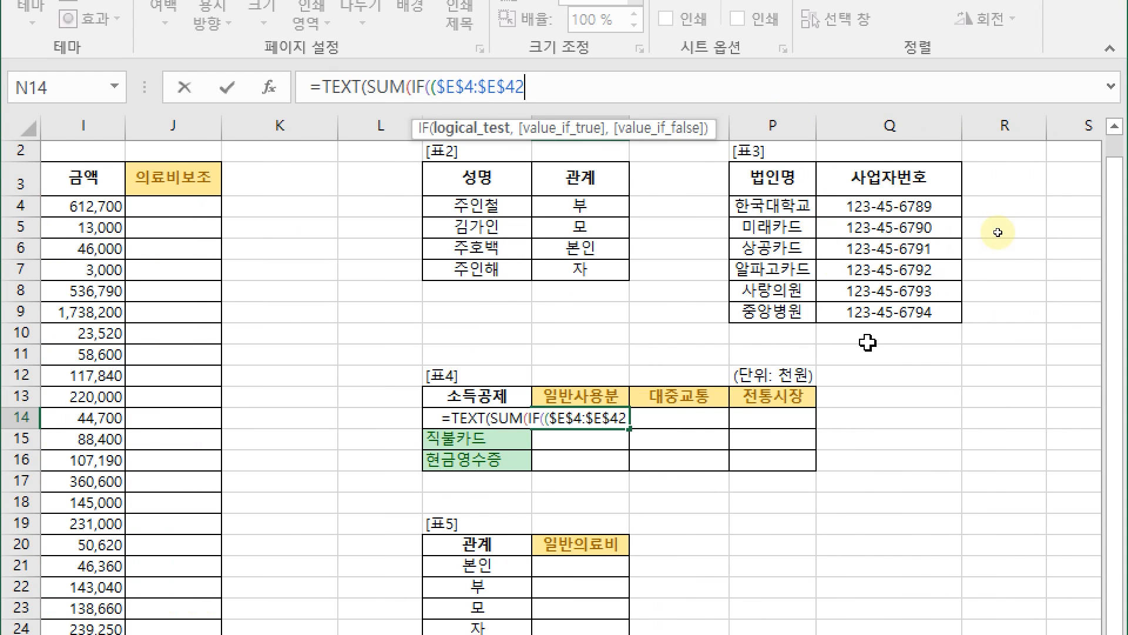
{"action": "type", "text": "="}
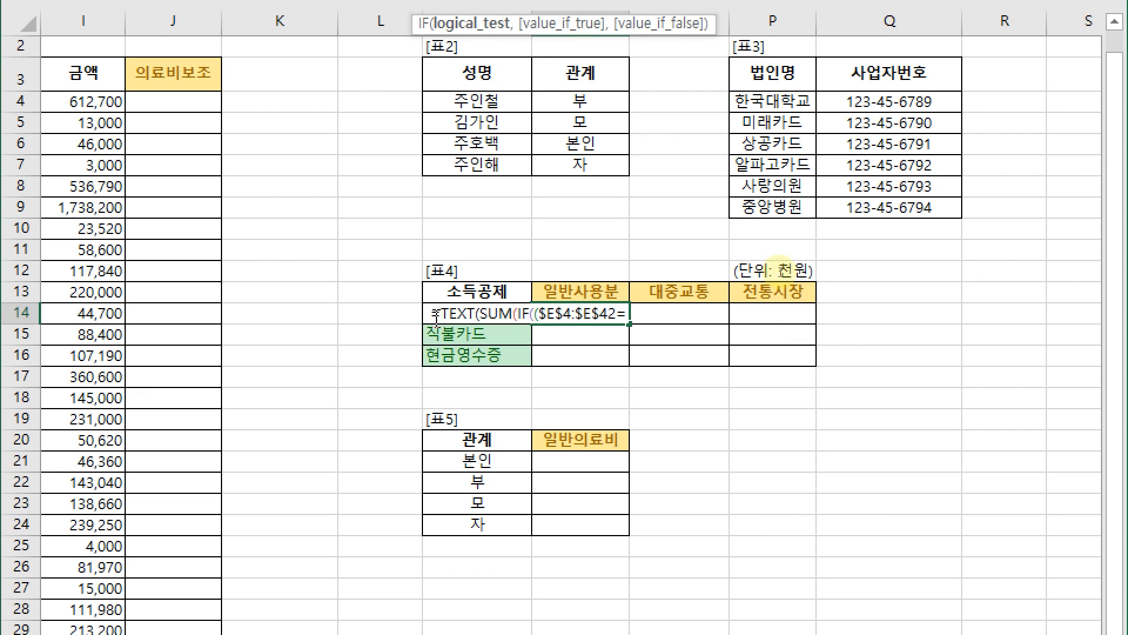
{"action": "left_click", "coordinate": [470, 335]}
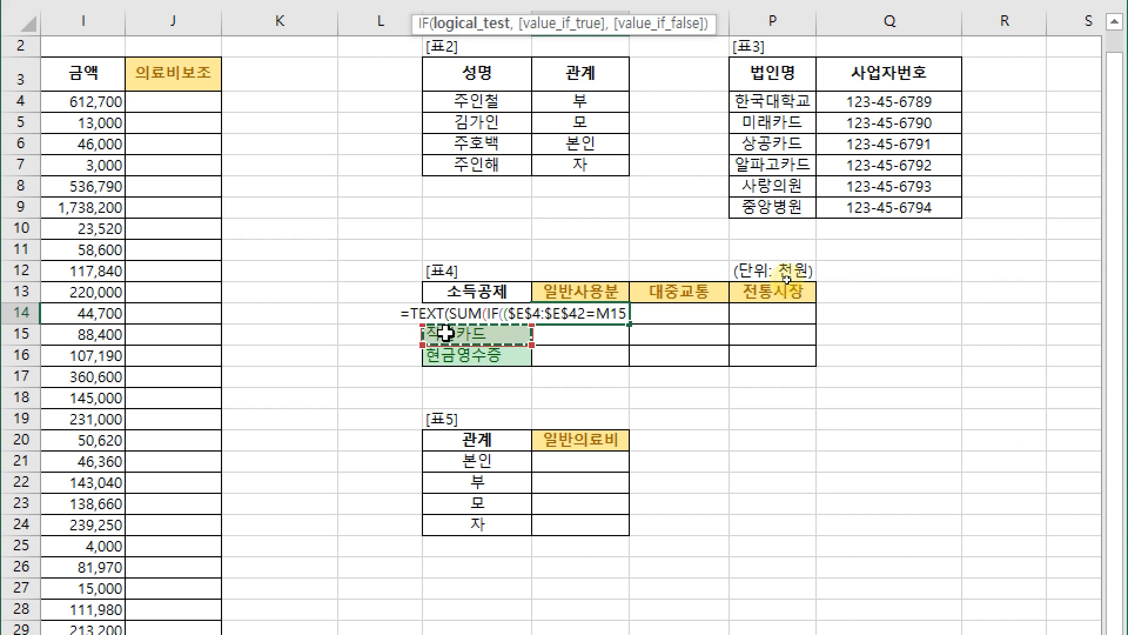
{"action": "key", "text": "Up"}
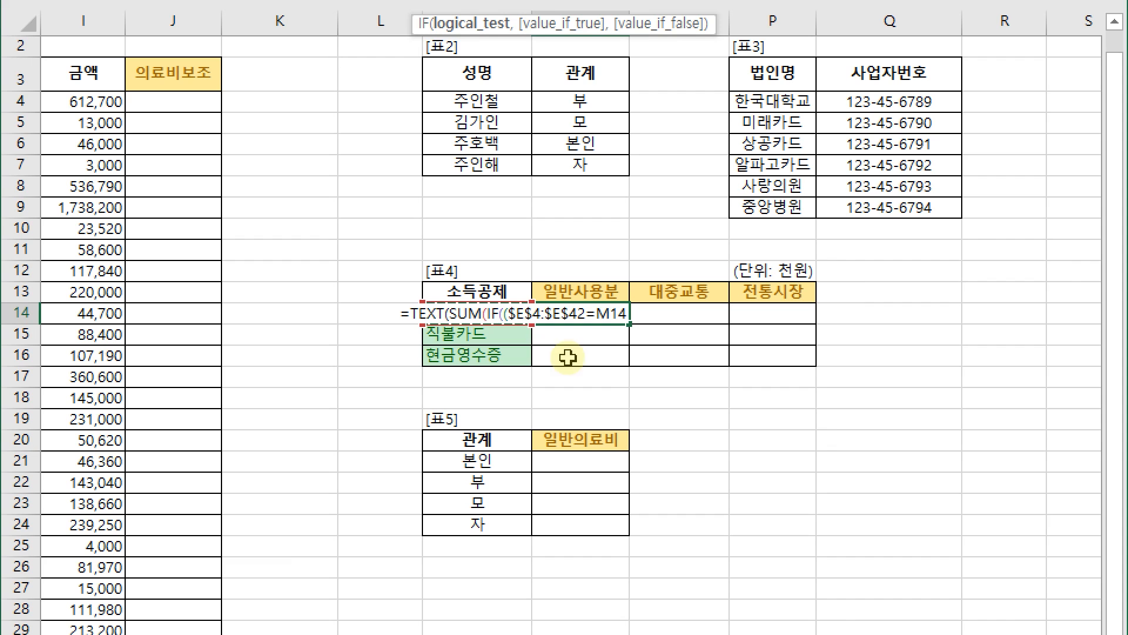
{"action": "mouse_move", "coordinate": [469, 328]}
{"action": "left_mouse_down"}
{"action": "mouse_move", "coordinate": [464, 391]}
{"action": "mouse_move", "coordinate": [510, 368]}
{"action": "left_mouse_up"}
{"action": "left_click_drag", "start_coordinate": [511, 305], "coordinate": [640, 318]}
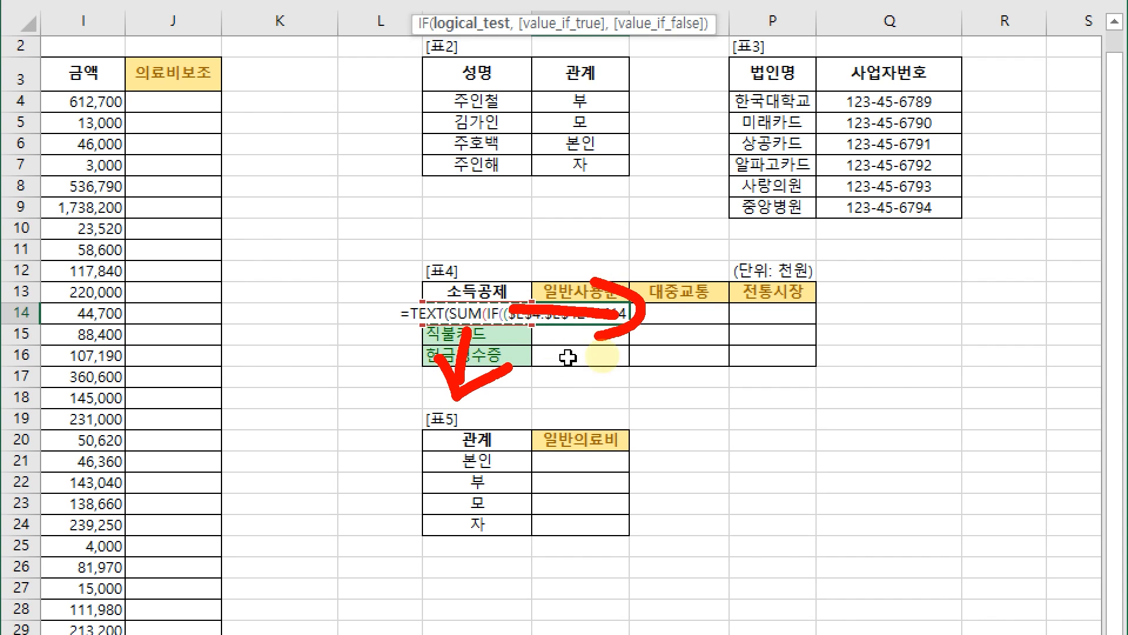
{"action": "mouse_move", "coordinate": [614, 202]}
{"action": "left_mouse_down"}
{"action": "mouse_move", "coordinate": [617, 247]}
{"action": "mouse_move", "coordinate": [670, 240]}
{"action": "mouse_move", "coordinate": [686, 269]}
{"action": "left_mouse_up"}
{"action": "mouse_move", "coordinate": [736, 208]}
{"action": "left_mouse_down"}
{"action": "mouse_move", "coordinate": [719, 250]}
{"action": "mouse_move", "coordinate": [749, 276]}
{"action": "left_mouse_up"}
{"action": "mouse_move", "coordinate": [758, 218]}
{"action": "left_mouse_down"}
{"action": "mouse_move", "coordinate": [772, 261]}
{"action": "mouse_move", "coordinate": [849, 279]}
{"action": "left_mouse_up"}
{"action": "mouse_move", "coordinate": [520, 307]}
{"action": "left_mouse_down"}
{"action": "mouse_move", "coordinate": [556, 306]}
{"action": "mouse_move", "coordinate": [575, 373]}
{"action": "mouse_move", "coordinate": [620, 365]}
{"action": "left_mouse_up"}
{"action": "left_click", "coordinate": [556, 369]}
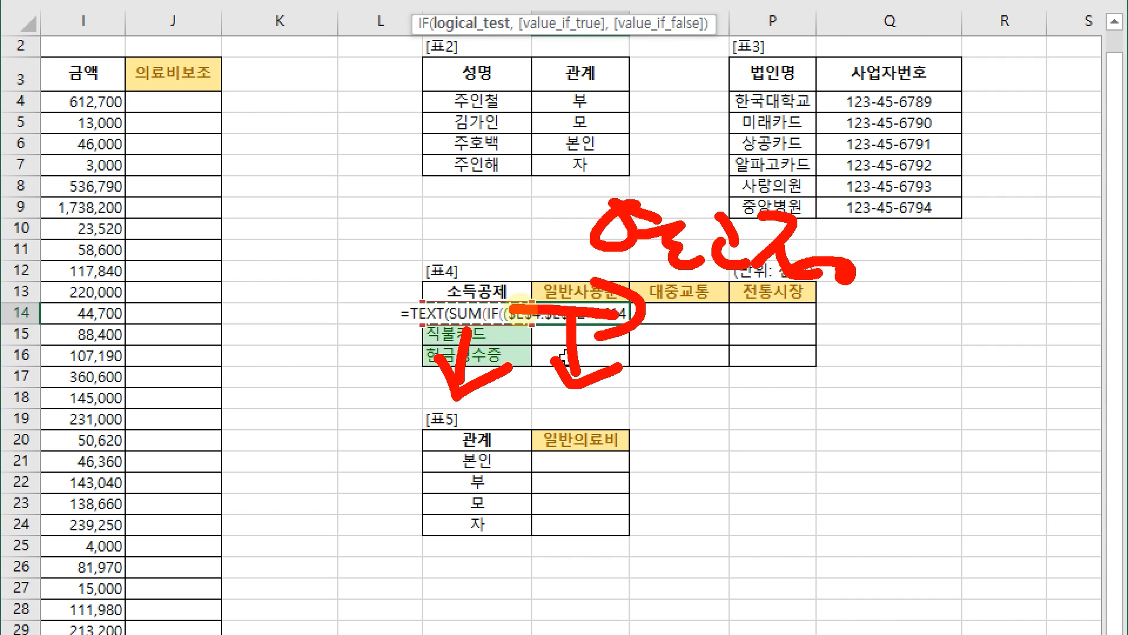
{"action": "mouse_move", "coordinate": [418, 285]}
{"action": "left_mouse_down"}
{"action": "mouse_move", "coordinate": [426, 261]}
{"action": "mouse_move", "coordinate": [532, 250]}
{"action": "mouse_move", "coordinate": [518, 259]}
{"action": "left_mouse_up"}
{"action": "left_click_drag", "start_coordinate": [449, 211], "coordinate": [508, 185]}
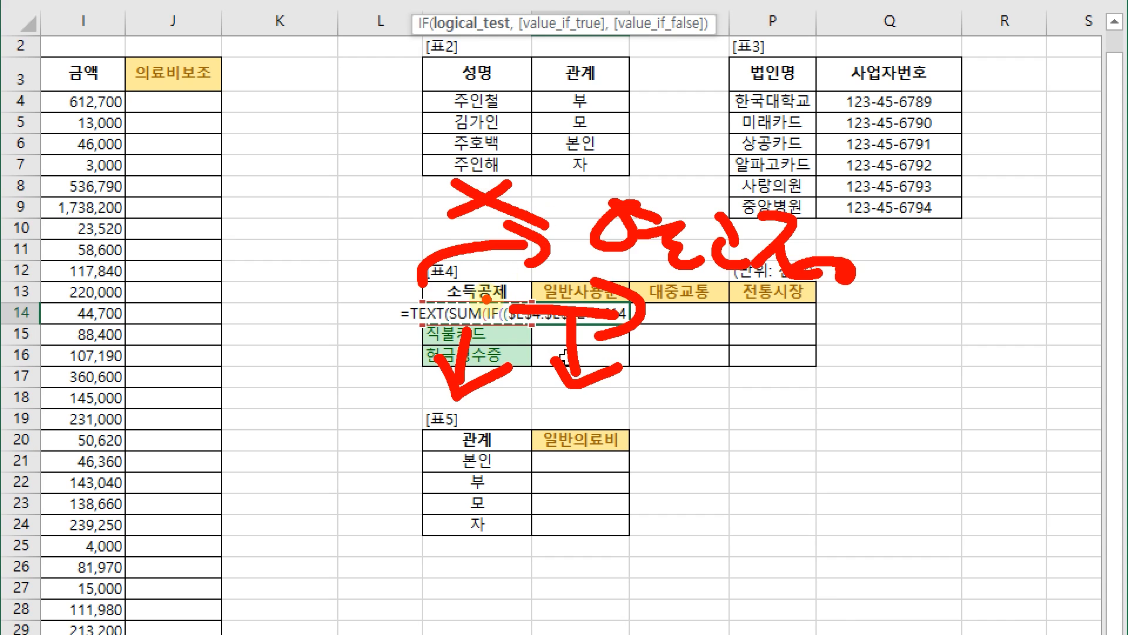
{"action": "key", "text": "e"}
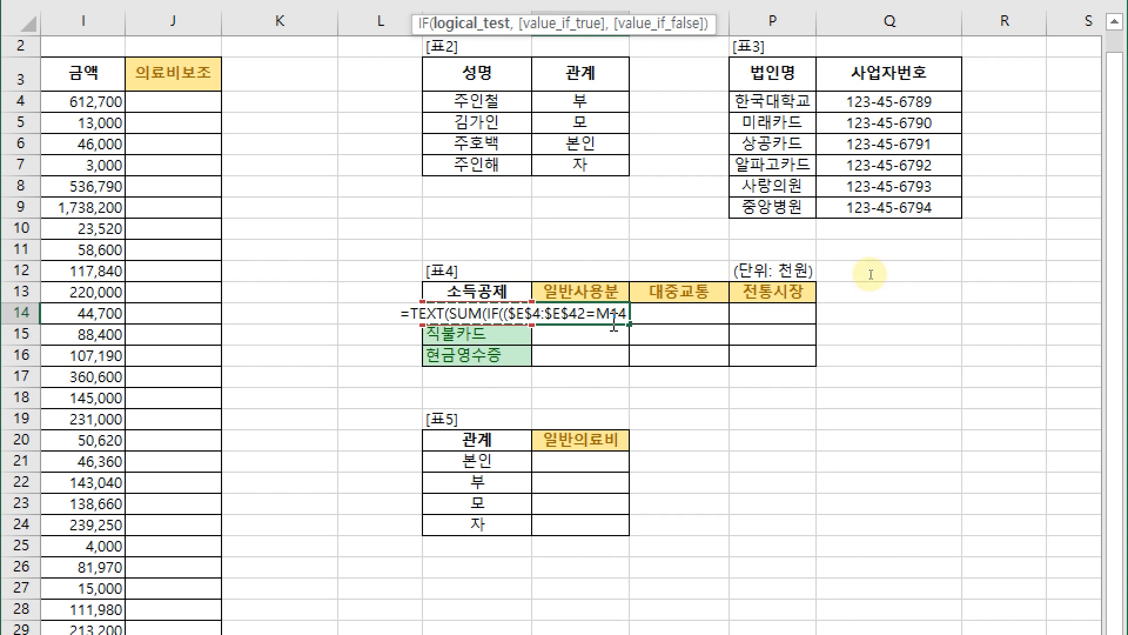
Step: Lock only the column of the 신용카드 label reference as $M14 and close the first IF condition
{"action": "key", "text": "F4"}
{"action": "key", "text": "F4"}
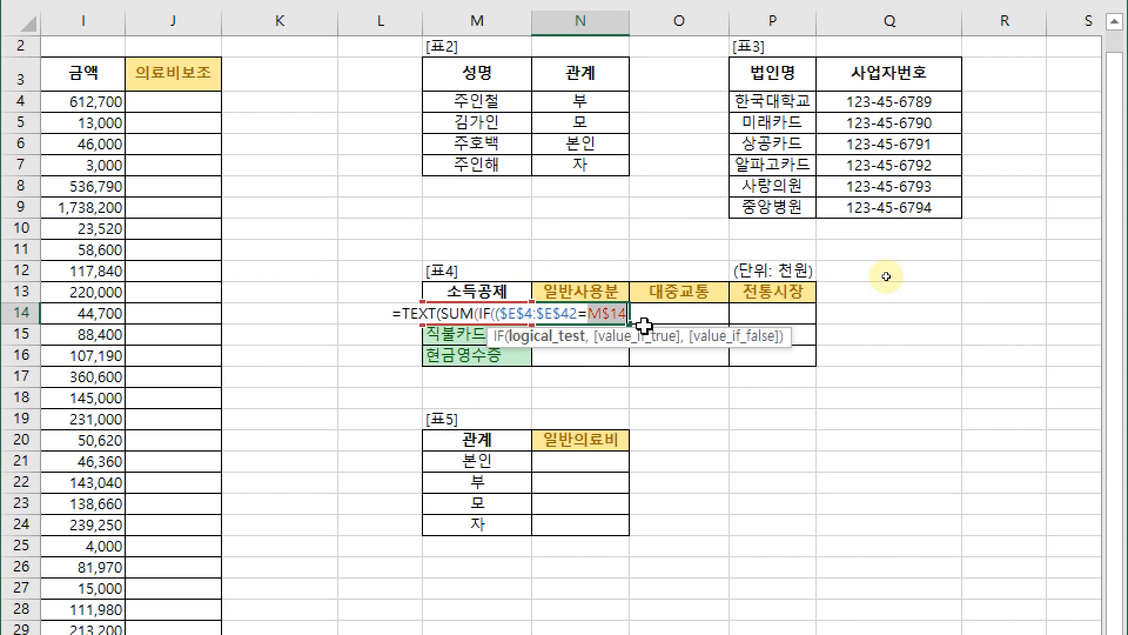
{"action": "key", "text": "F4"}
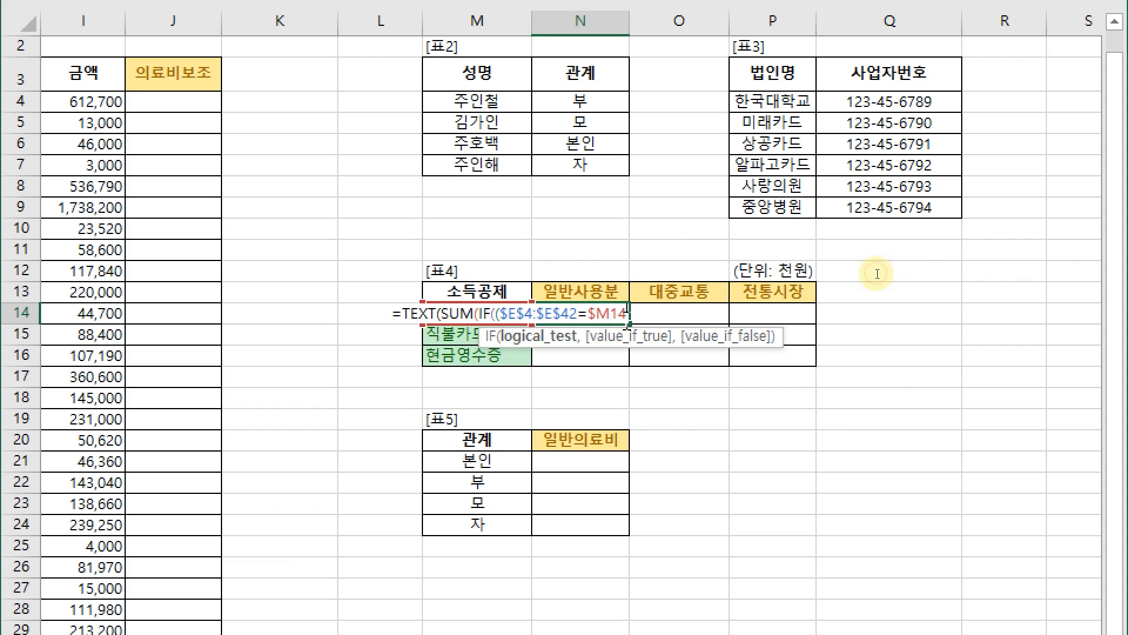
{"action": "type", "text": ")"}
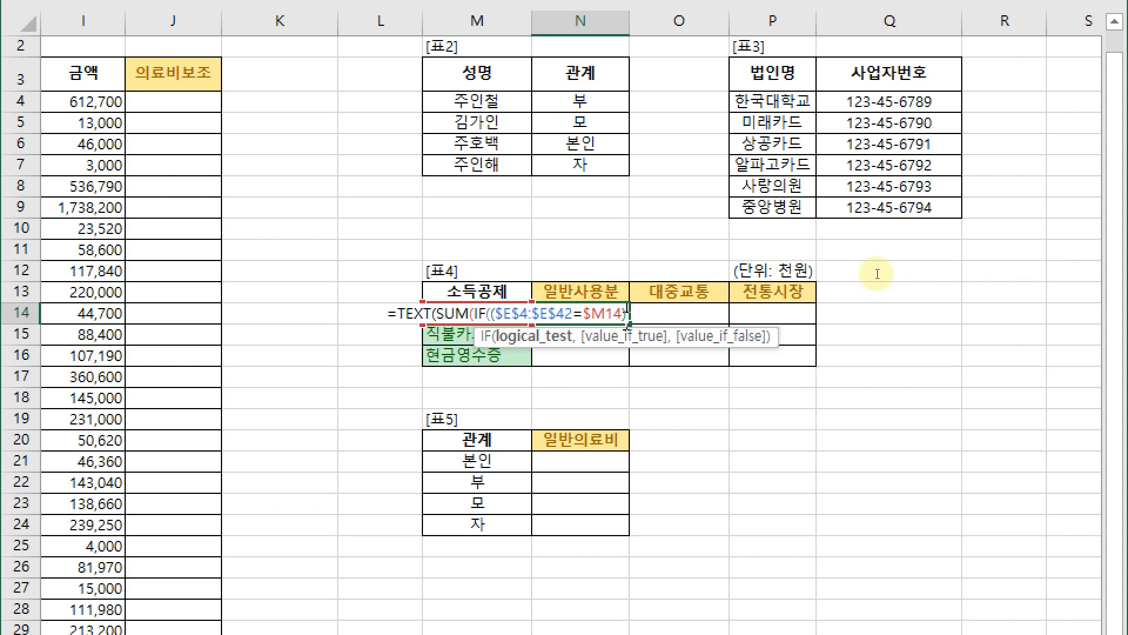
Step: Multiply by a second parenthesized condition that begins with the 소득공제내용 data of [표1] as the absolute range $F$4:$F$42
{"action": "type", "text": "*"}
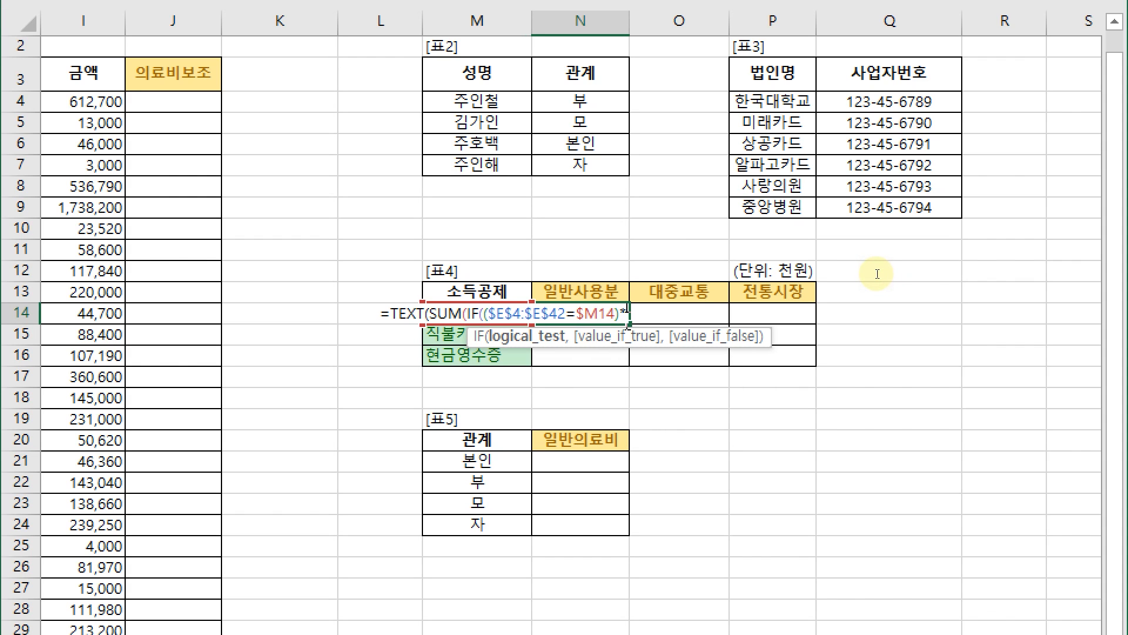
{"action": "type", "text": "("}
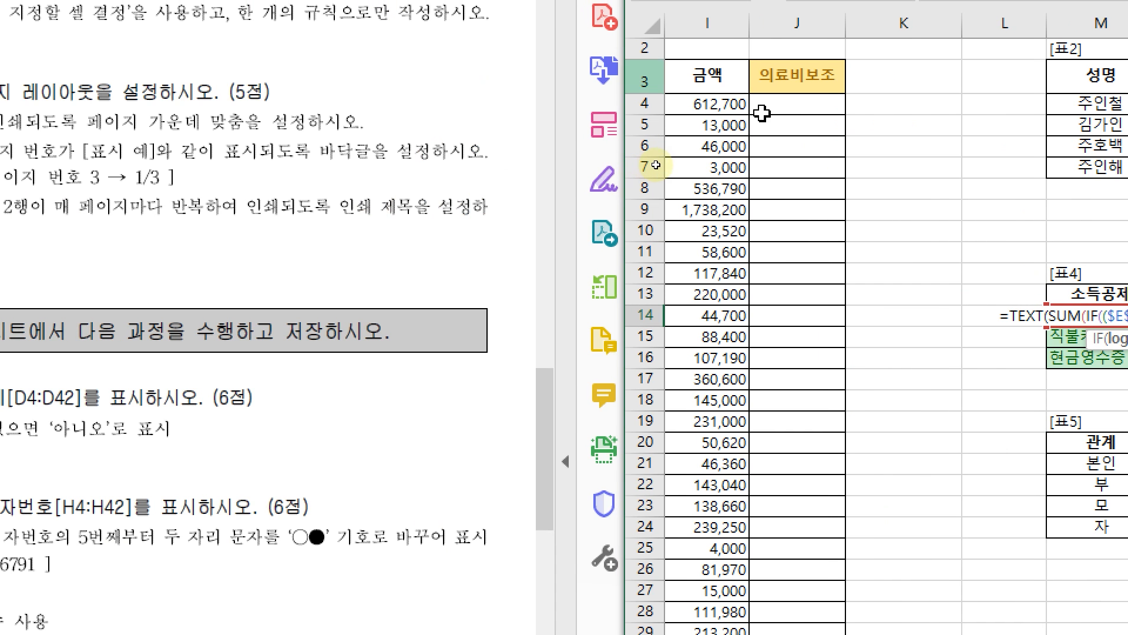
{"action": "left_click", "coordinate": [696, 158]}
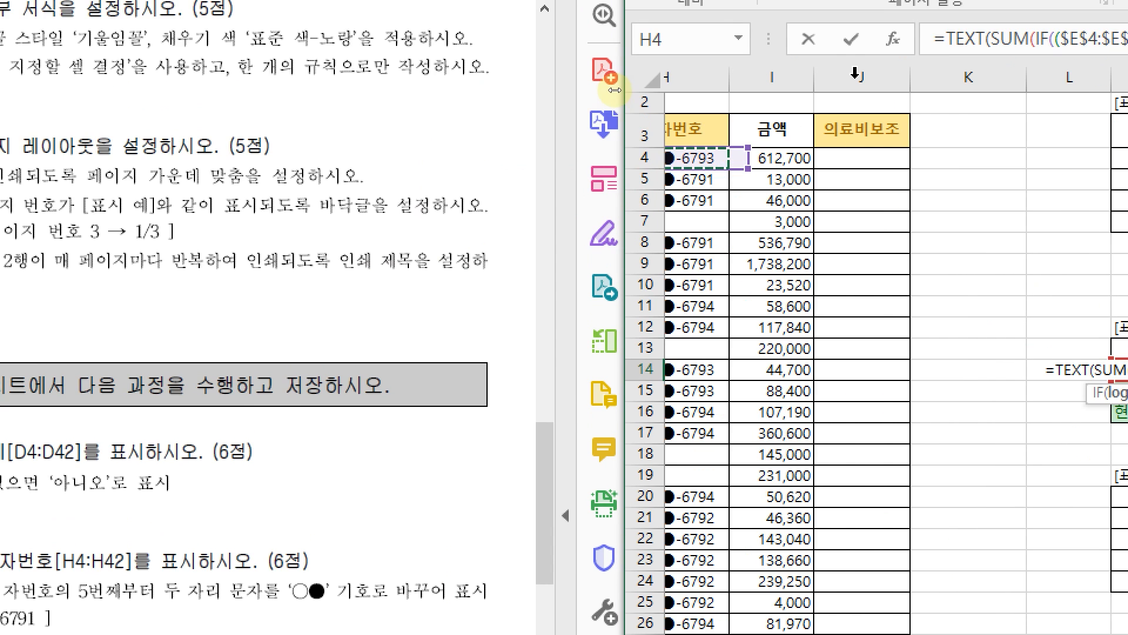
{"action": "key", "text": "Left"}
{"action": "key", "text": "Left"}
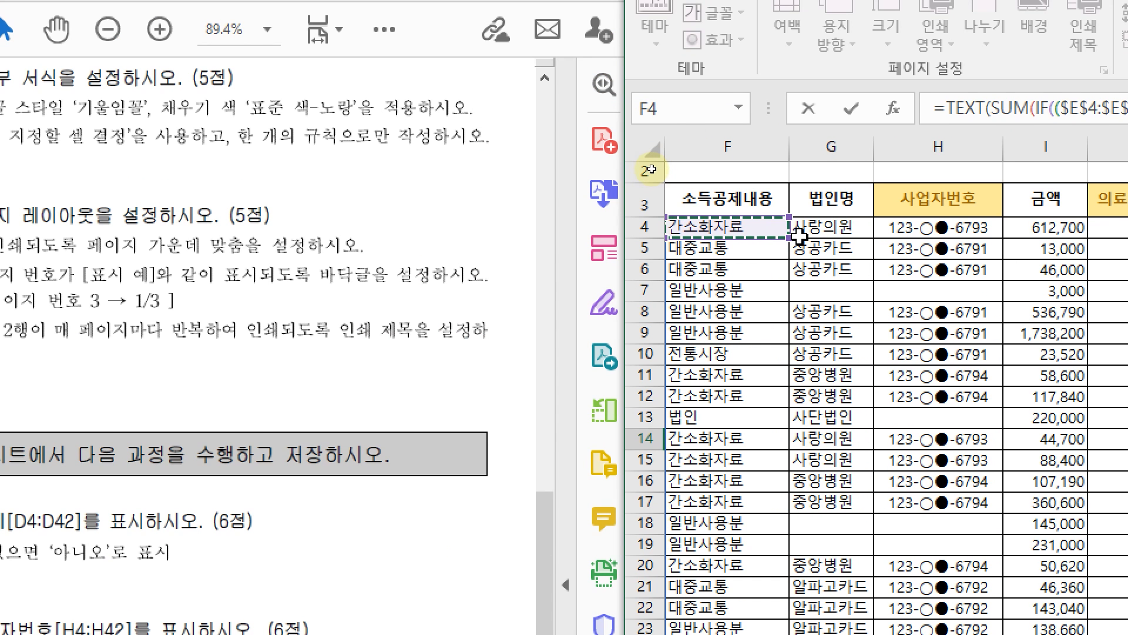
{"action": "key", "text": "Left"}
{"action": "key", "text": "Right"}
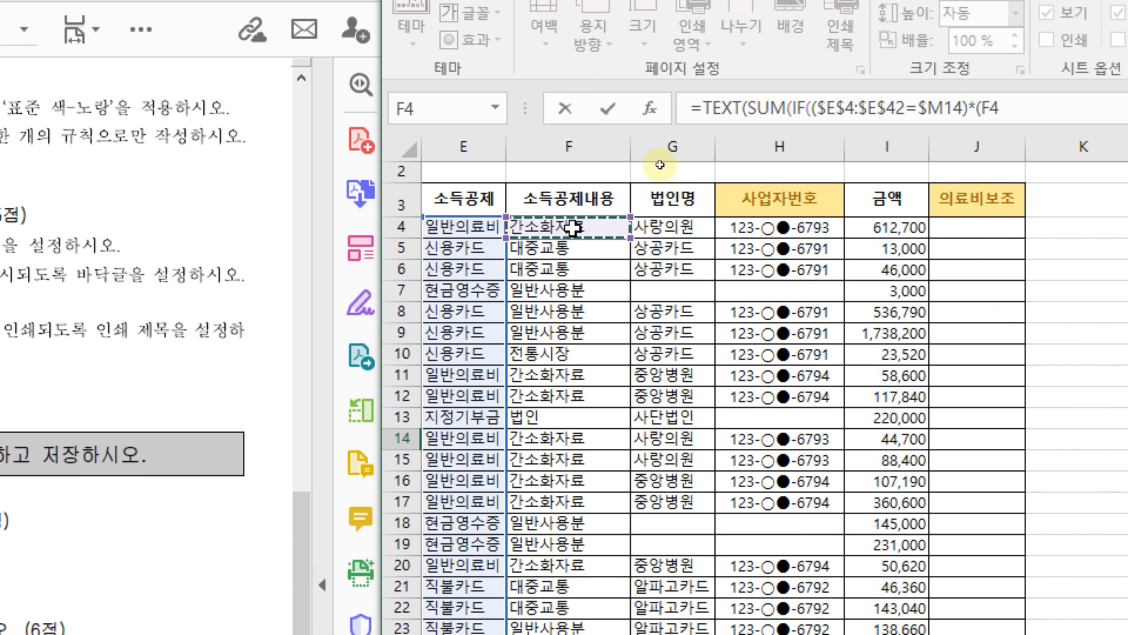
{"action": "key", "text": "ctrl+shift+Down"}
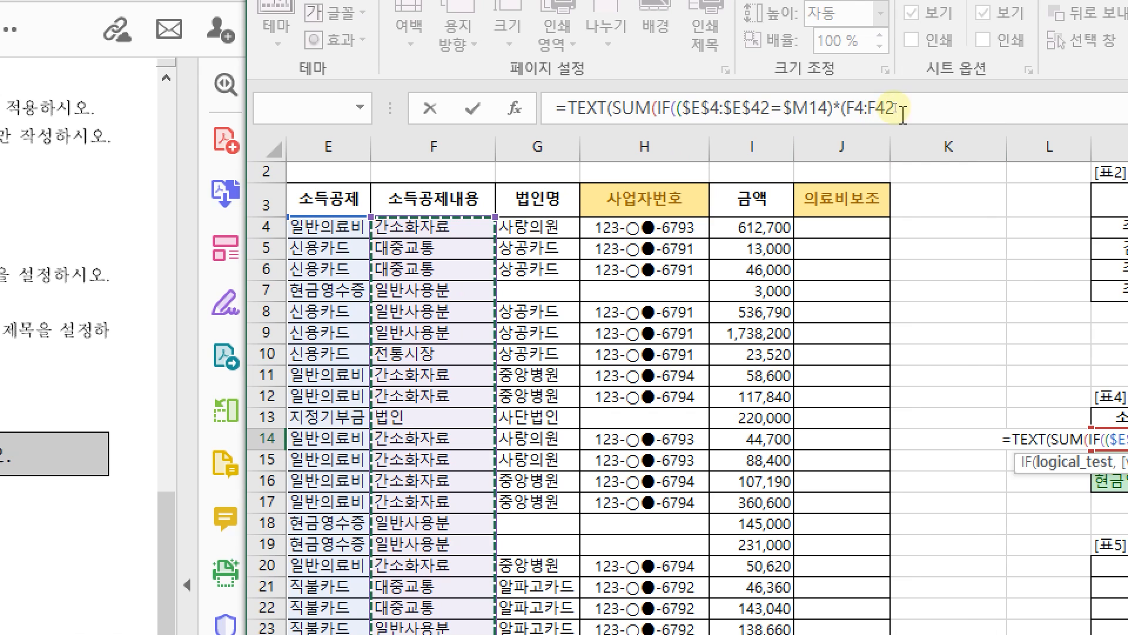
{"action": "key", "text": "F4"}
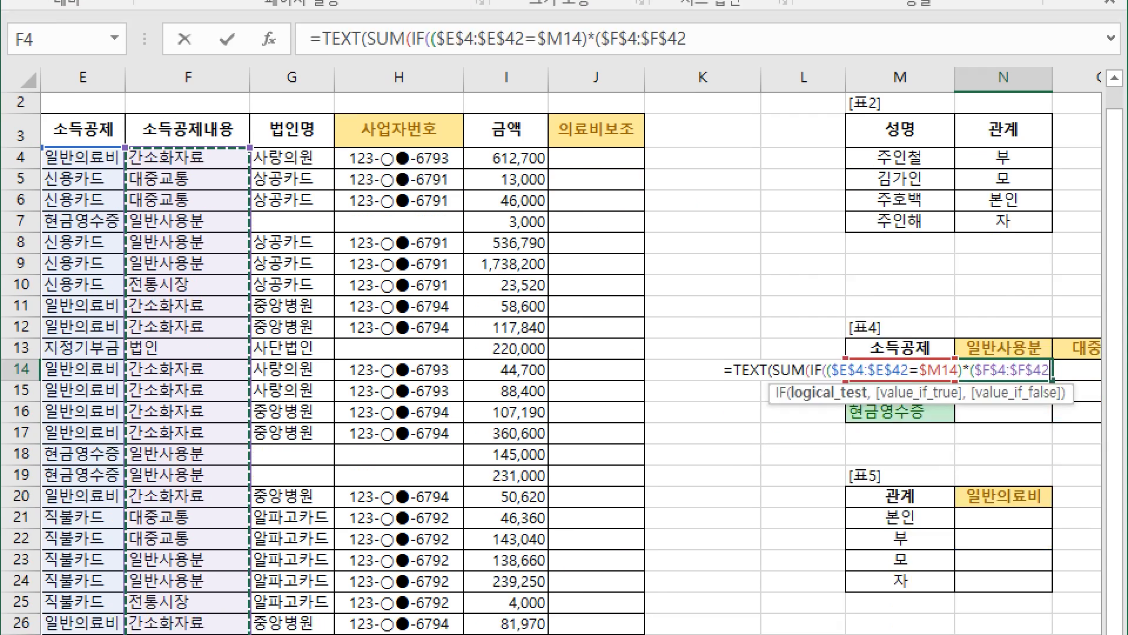
Step: Compare the 소득공제내용 range with the 일반사용분 heading as N$13, locking only its row, and close the second condition
{"action": "type", "text": "="}
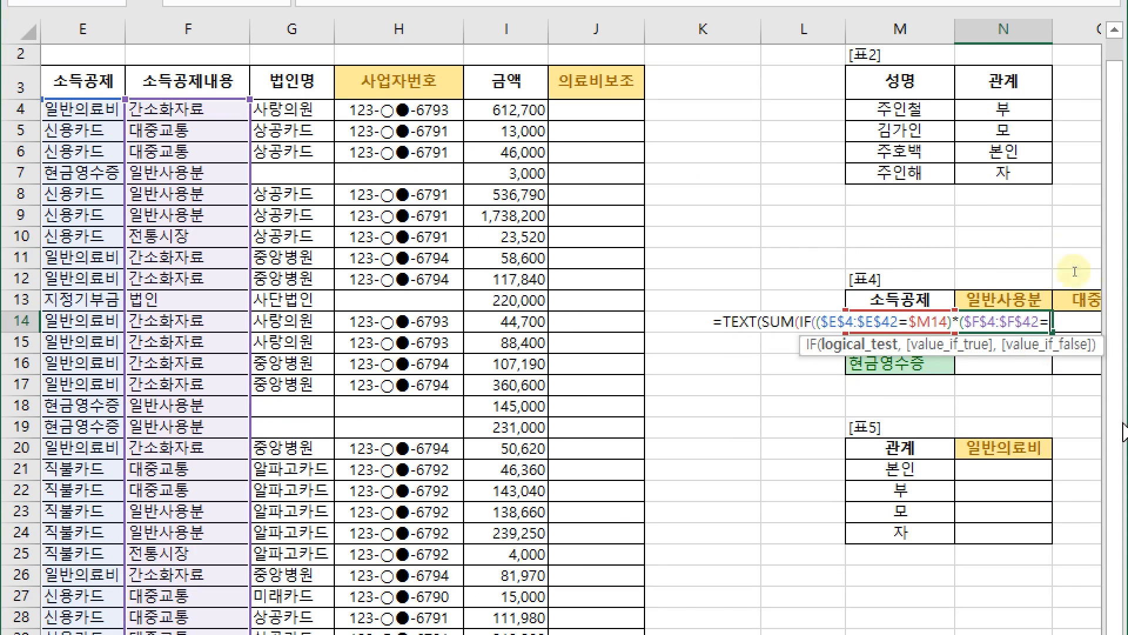
{"action": "left_click", "coordinate": [1010, 302]}
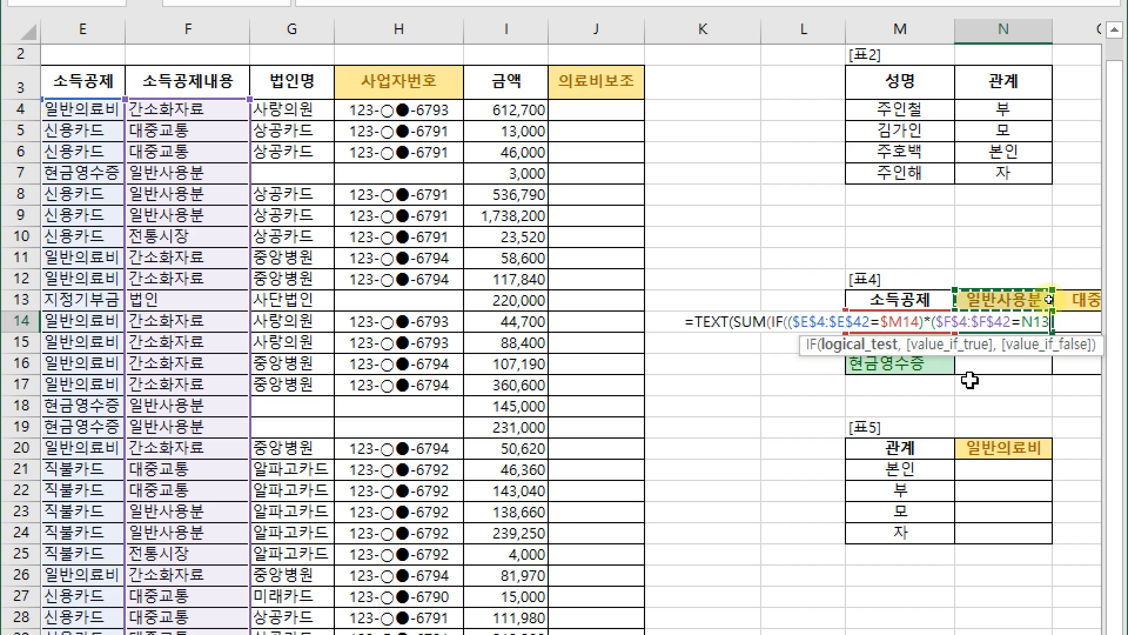
{"action": "key", "text": "F4"}
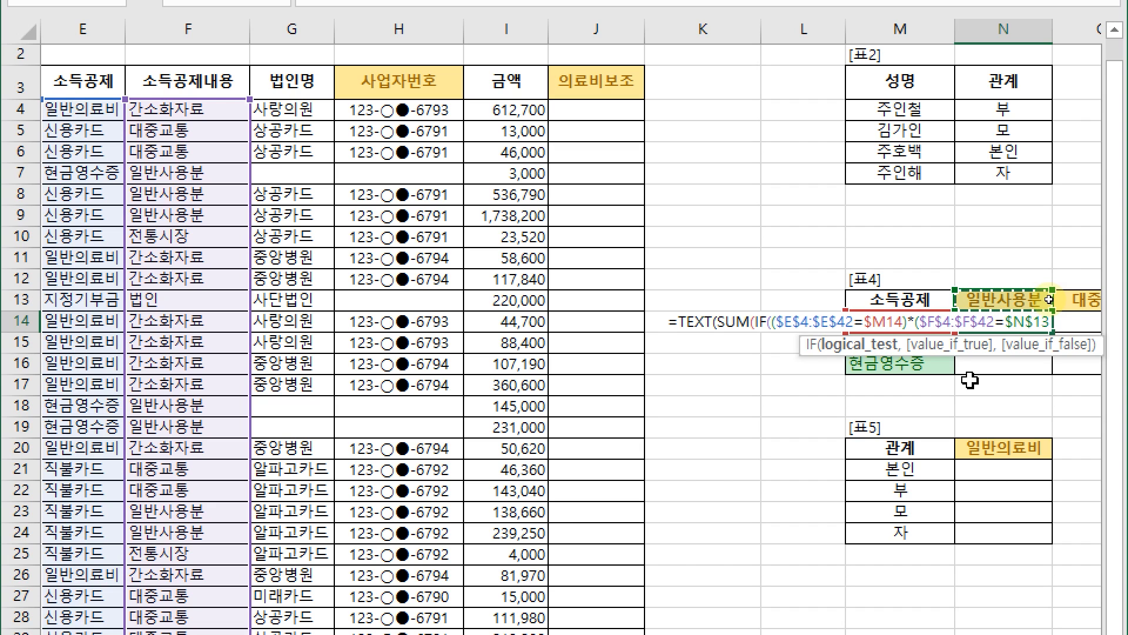
{"action": "key", "text": "F4"}
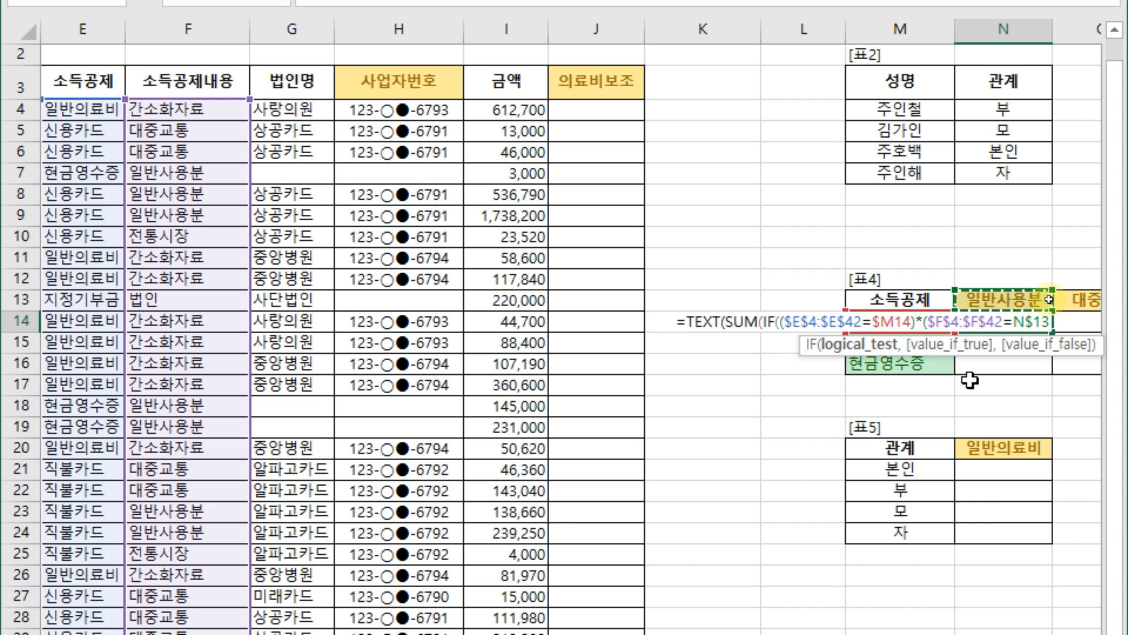
{"action": "type", "text": ")"}
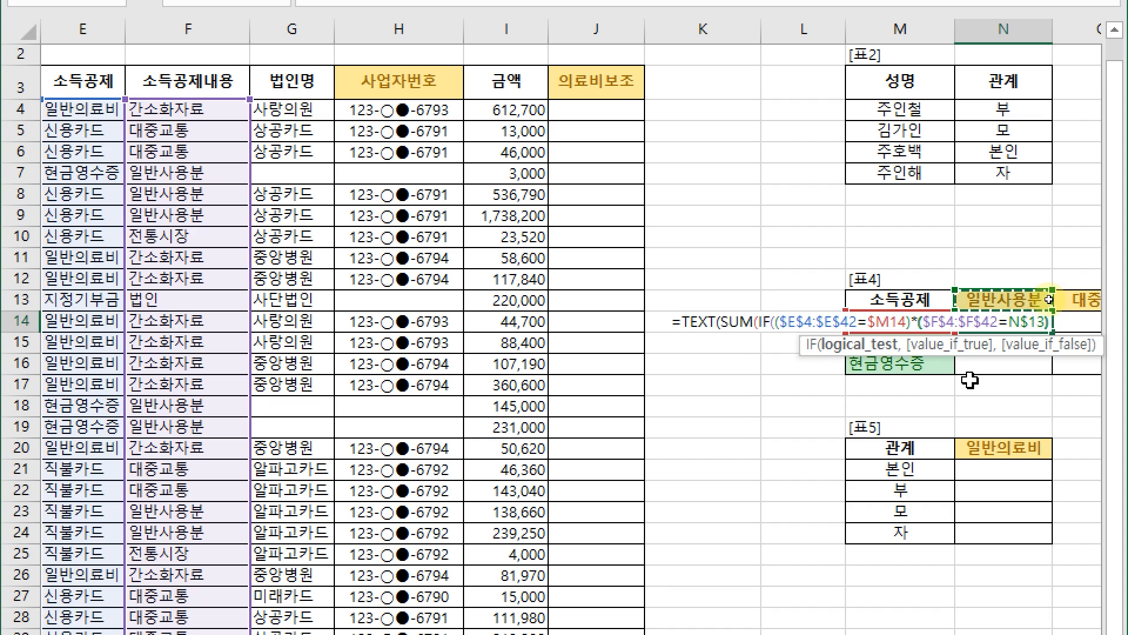
Step: Supply the 금액 data of [표1] as the IF function's value-if-true argument, using the absolute range $I$4:$I$42
{"action": "type", "text": ","}
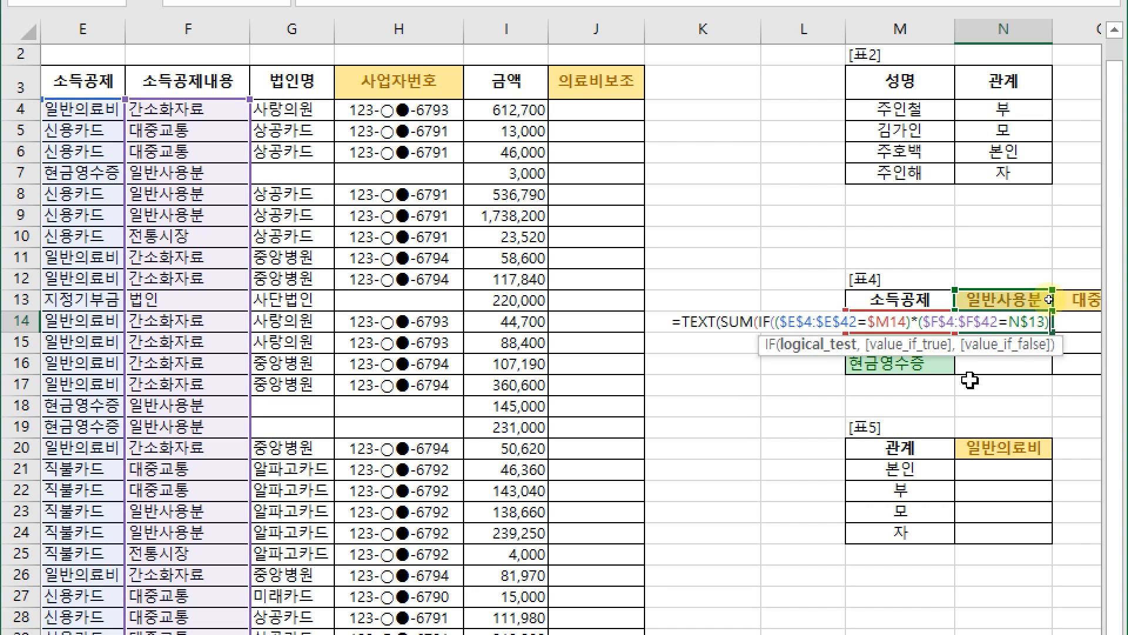
{"action": "type", "text": ","}
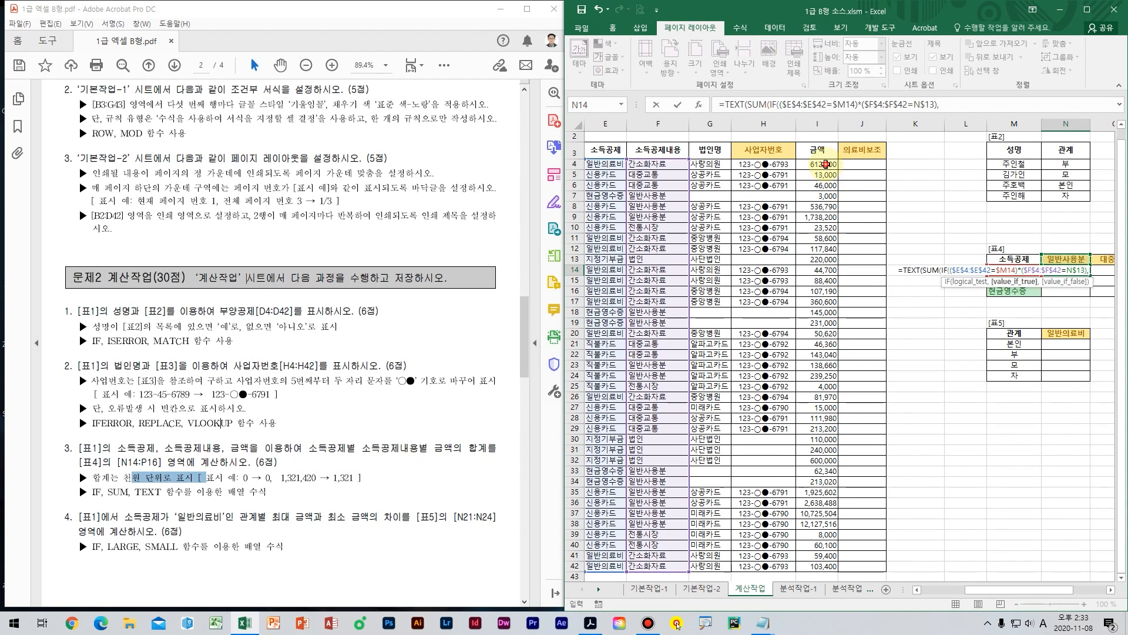
{"action": "left_click", "coordinate": [825, 164]}
{"action": "left_click_drag", "start_coordinate": [826, 165], "coordinate": [823, 566]}
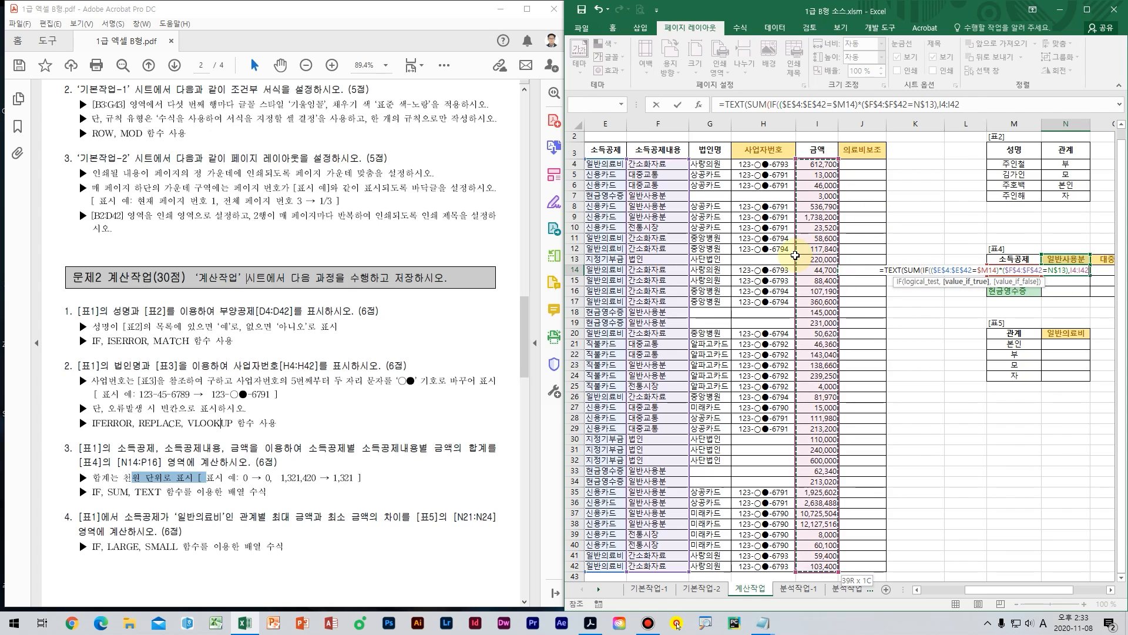
{"action": "key", "text": "F4"}
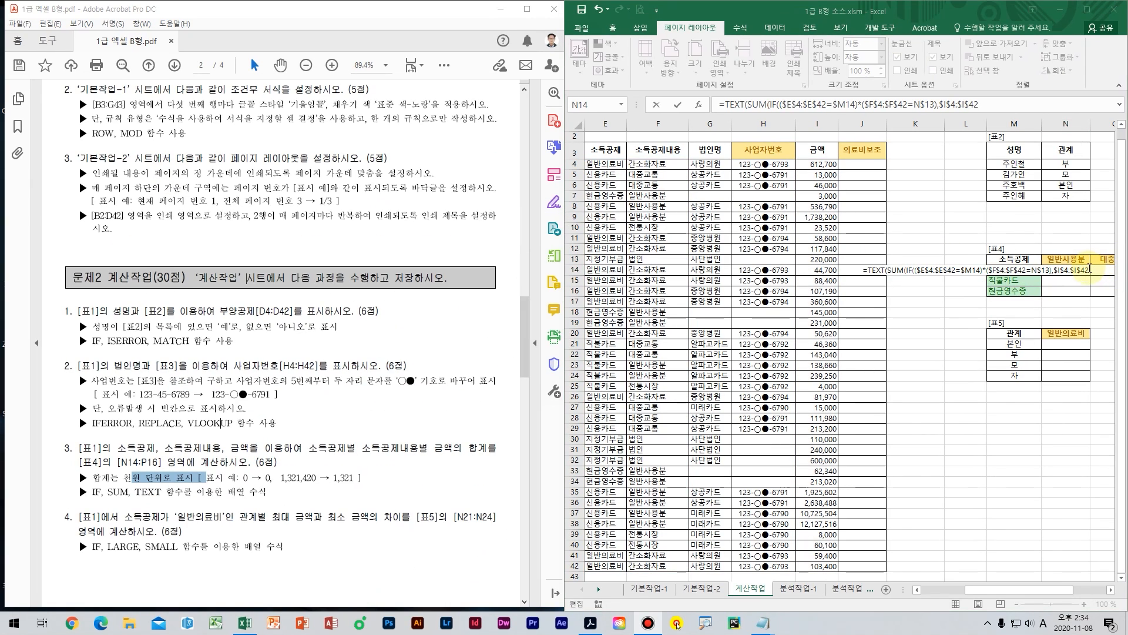
Step: Close the IF and SUM functions and advance to the format_text argument of TEXT
{"action": "key", "text": "F2"}
{"action": "type", "text": ")"}
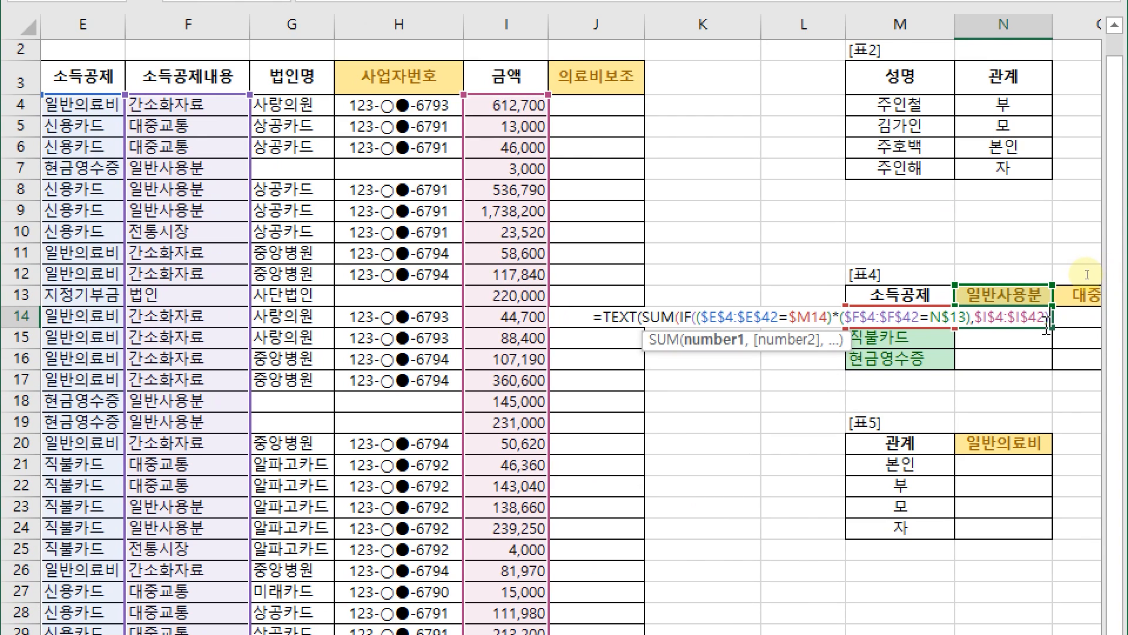
{"action": "type", "text": ")"}
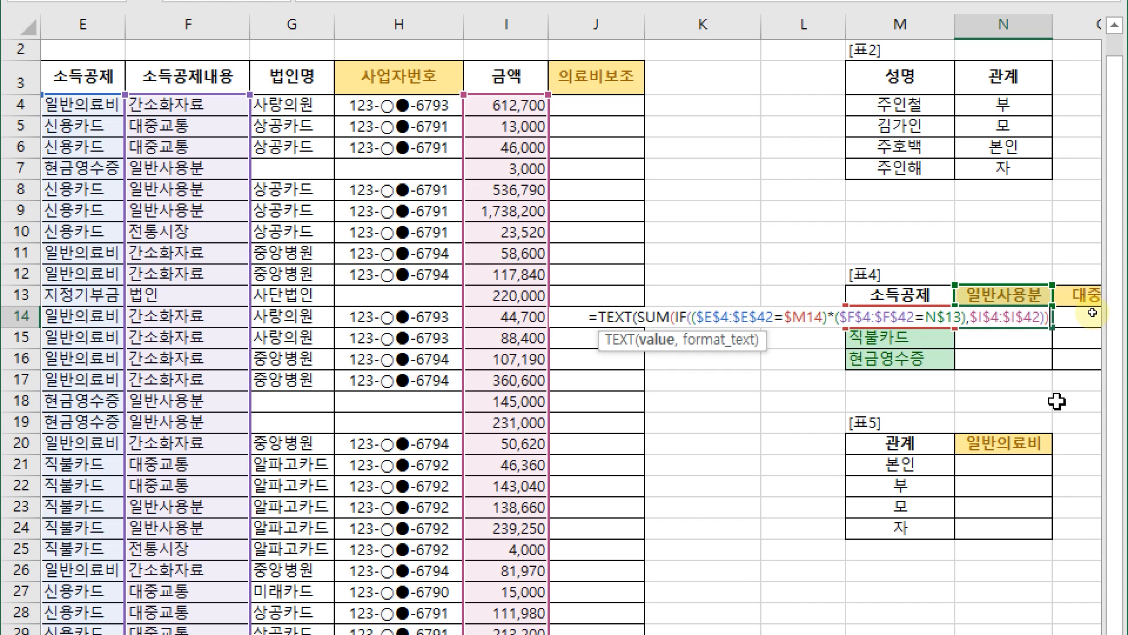
{"action": "type", "text": ","}
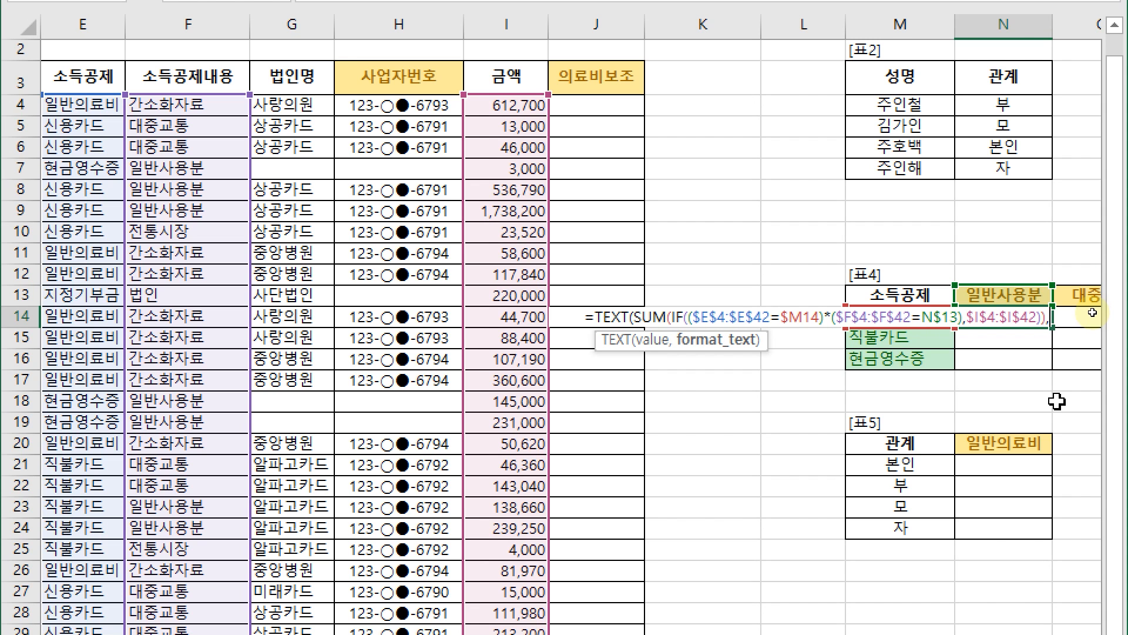
Step: Check the thousand-won display requirement and its examples for problem 3 in the exam PDF, and return to the Excel workbook
{"action": "key", "text": "alt+Tab"}
{"action": "scroll", "coordinate": [165, 449], "scroll_direction": "down", "scroll_amount": 2}
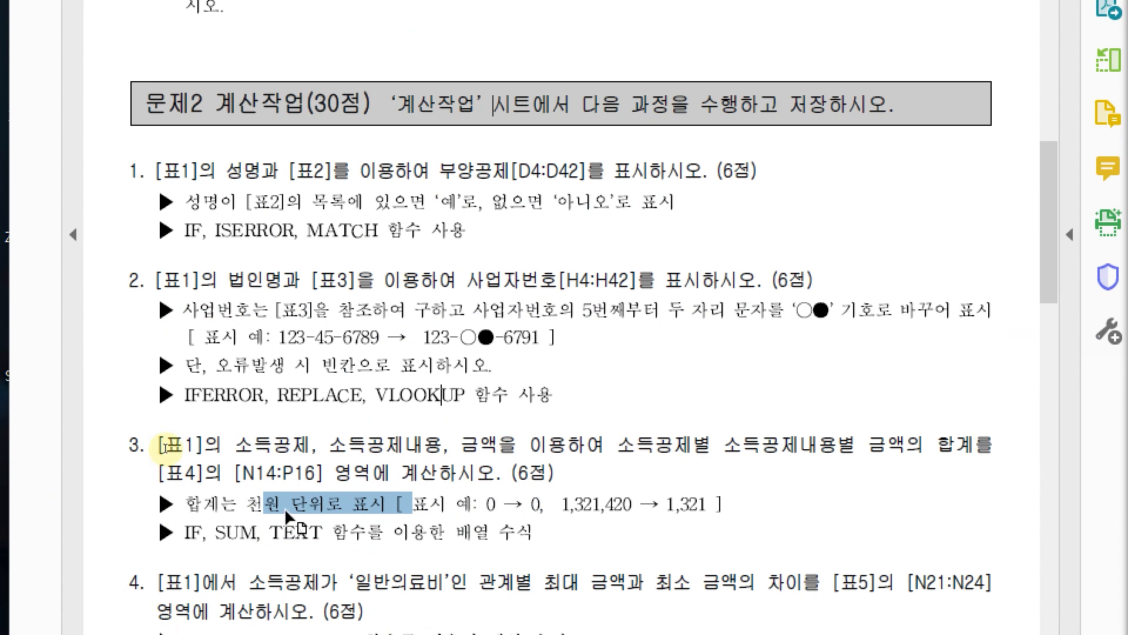
{"action": "scroll", "coordinate": [189, 422], "scroll_direction": "down", "scroll_amount": 1}
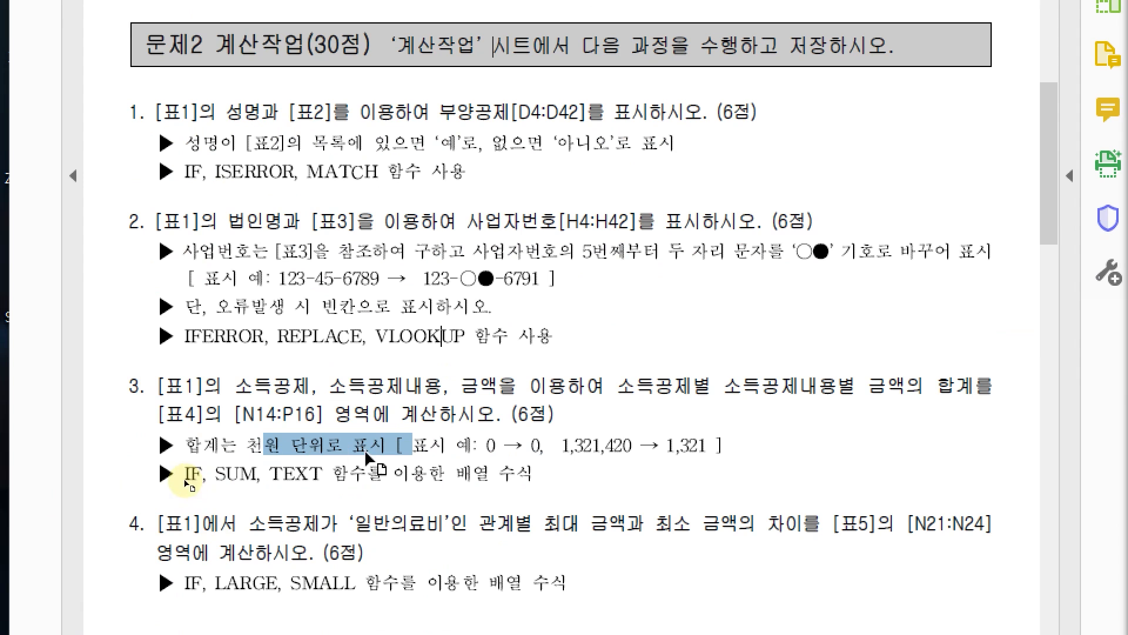
{"action": "key", "text": "alt+Tab"}
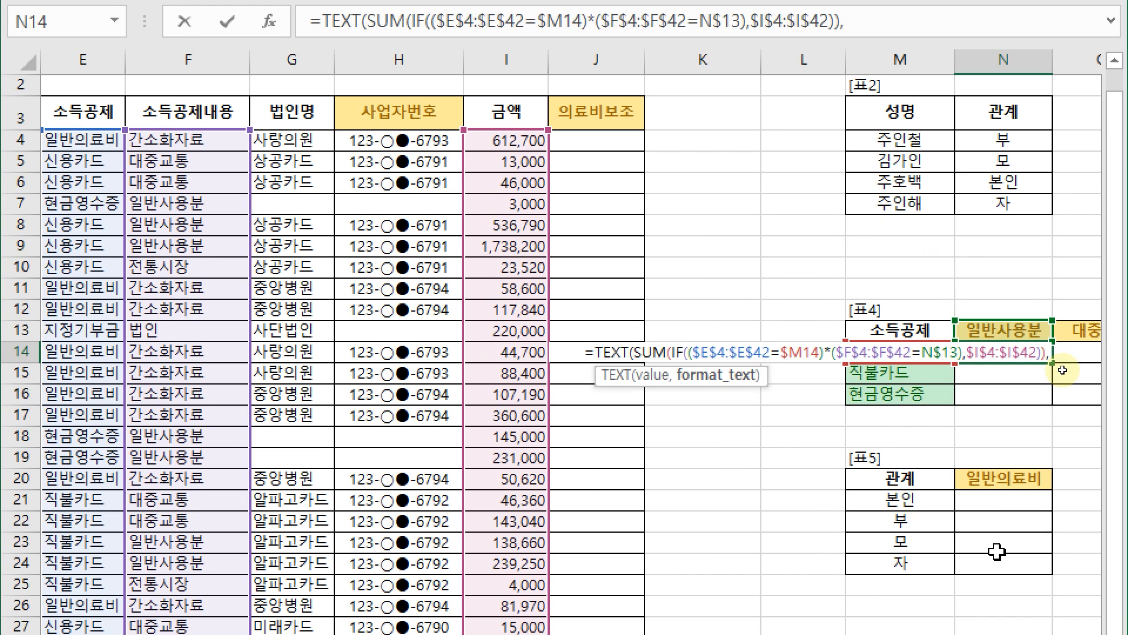
Step: Complete the TEXT formula in N14 with the format "#,##0," and enter it as an array formula
{"action": "type", "text": "\"#"}
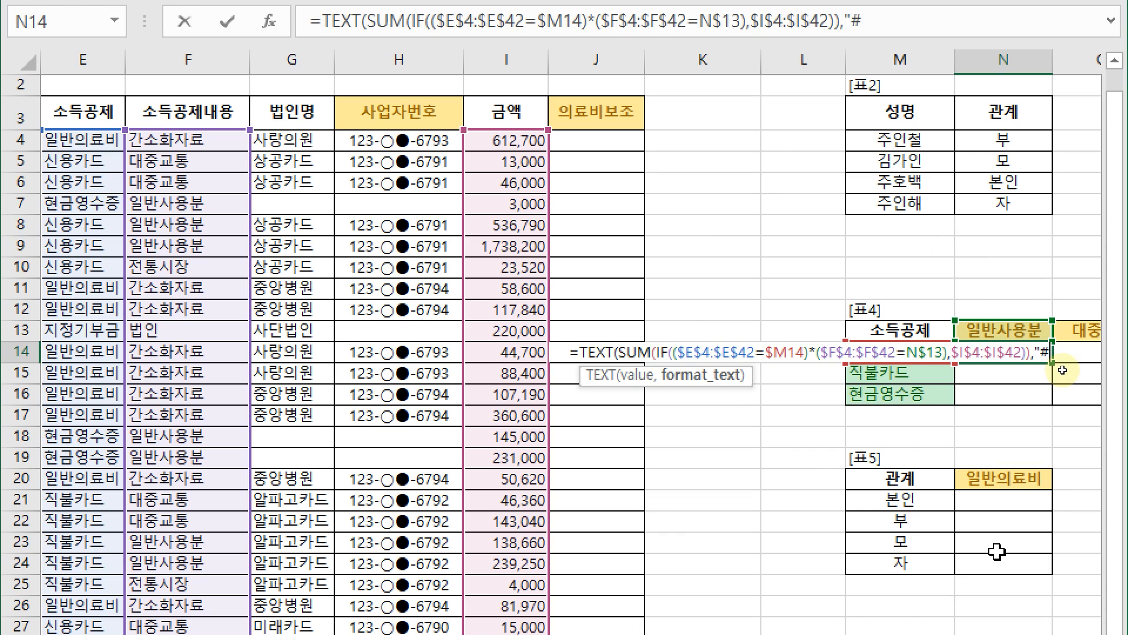
{"action": "type", "text": ",##"}
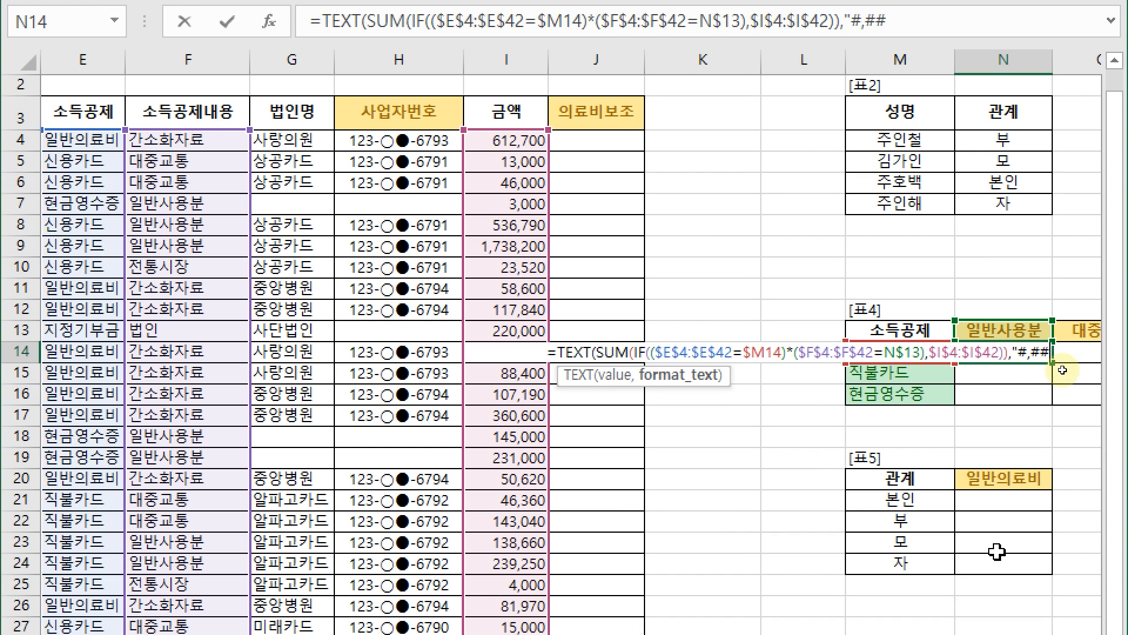
{"action": "type", "text": "0"}
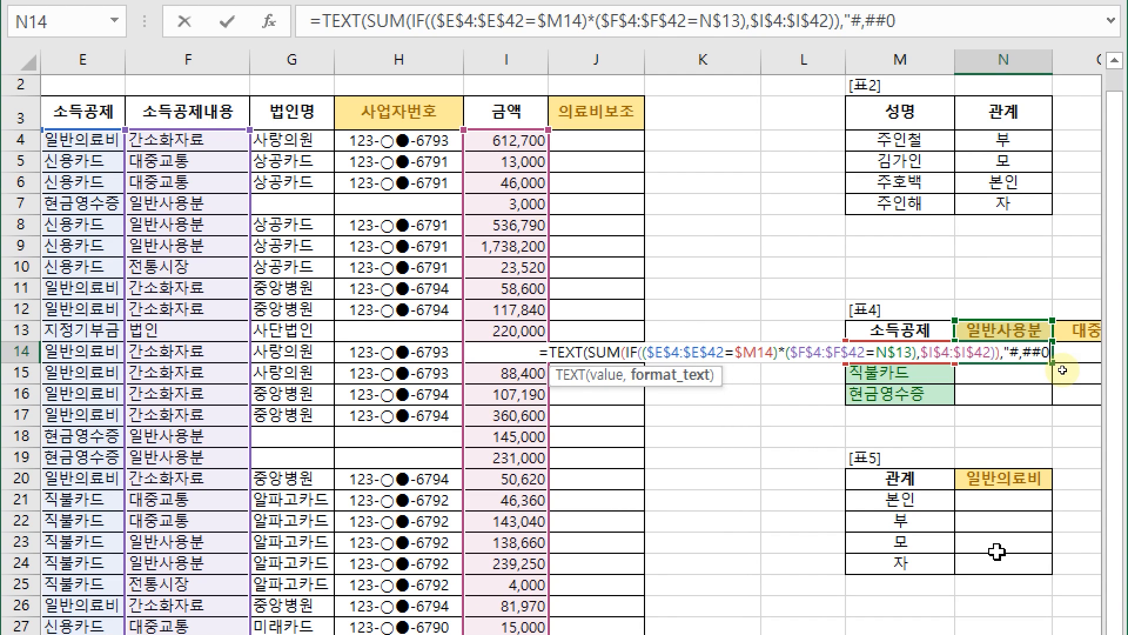
{"action": "type", "text": ","}
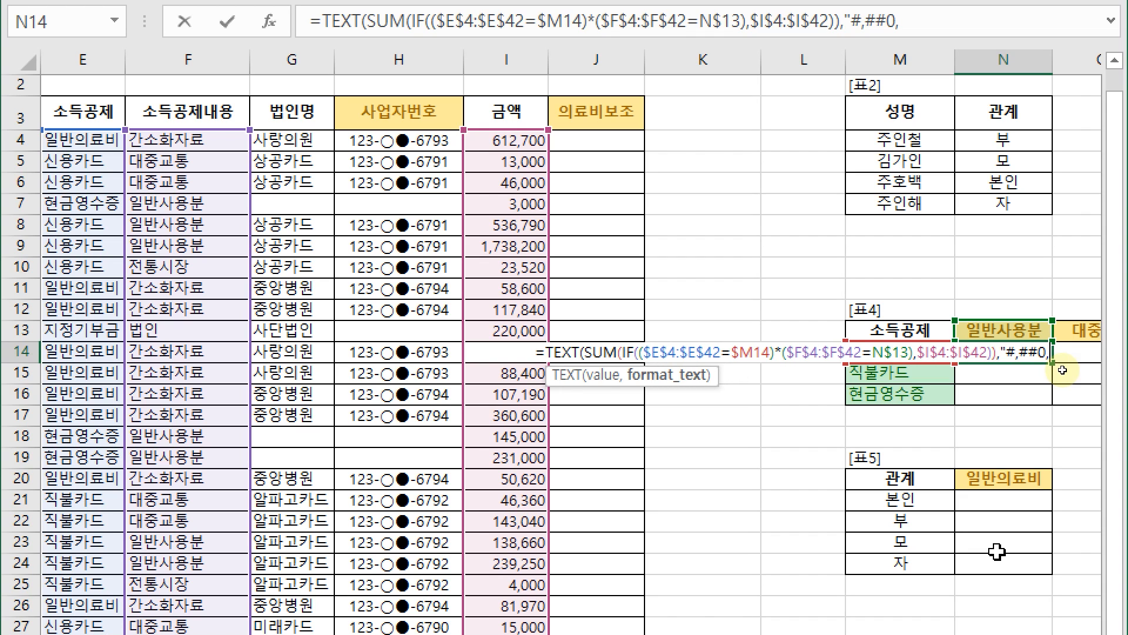
{"action": "type", "text": "\""}
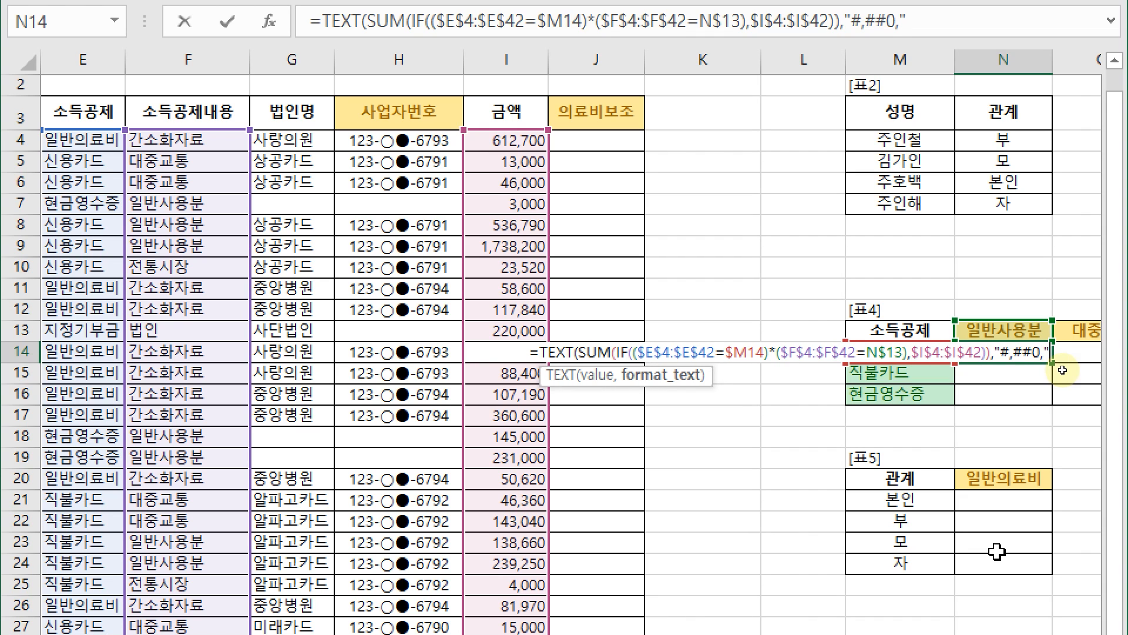
{"action": "type", "text": ")"}
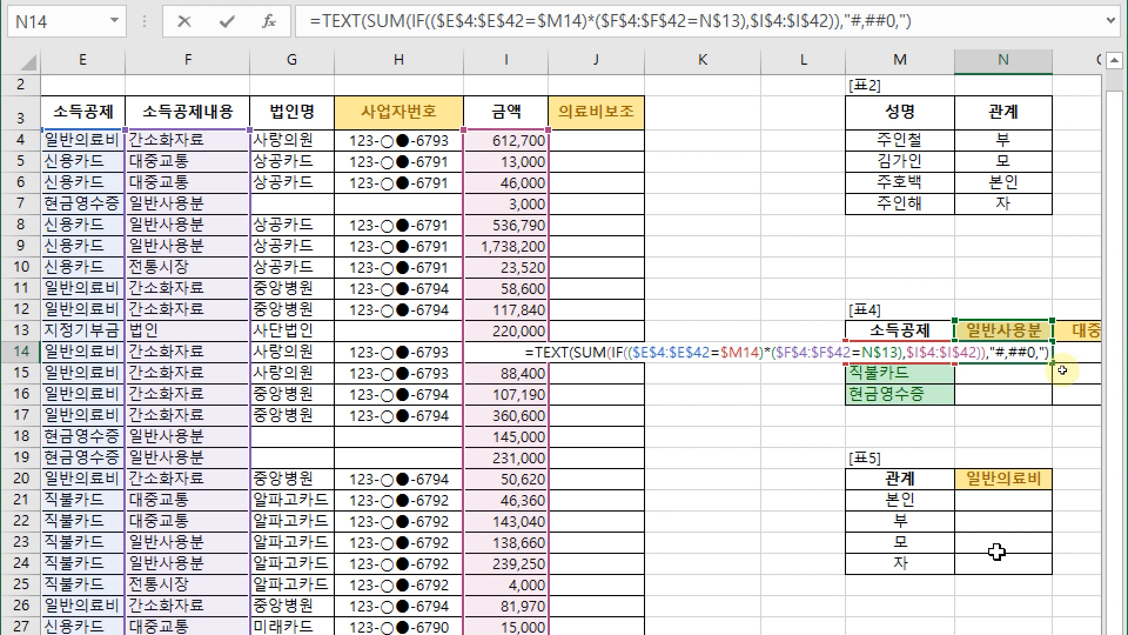
{"action": "key", "text": "ctrl+shift+Return"}
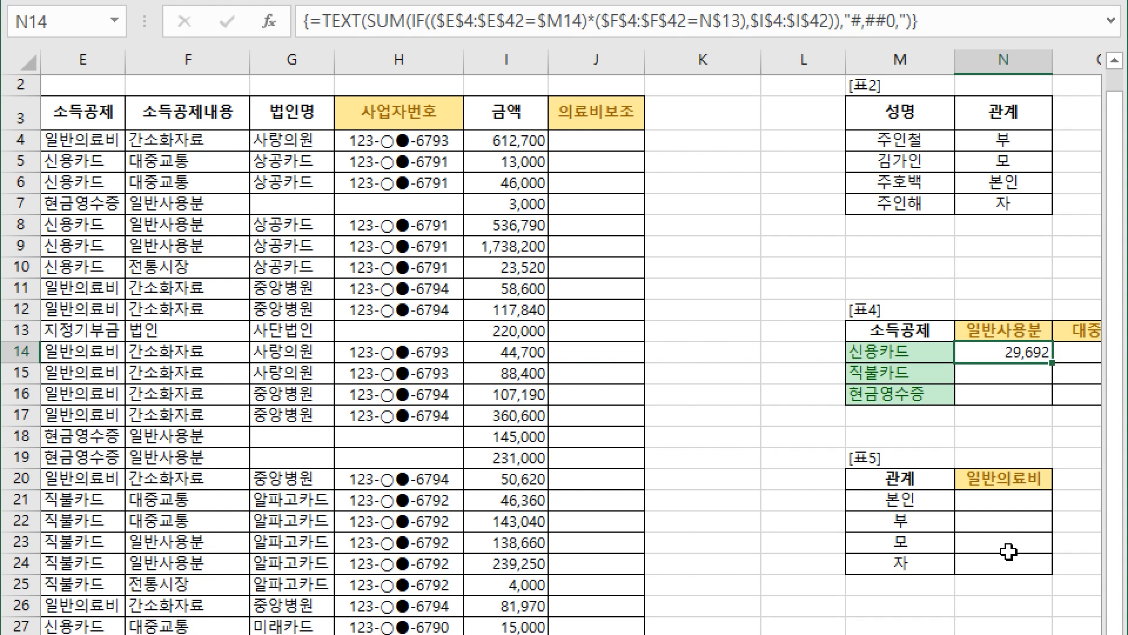
Step: Fill the array formula from N14 across the range N14:P16 of [표4]
{"action": "key", "text": "Right"}
{"action": "key", "text": "Right"}
{"action": "left_click", "coordinate": [788, 351]}
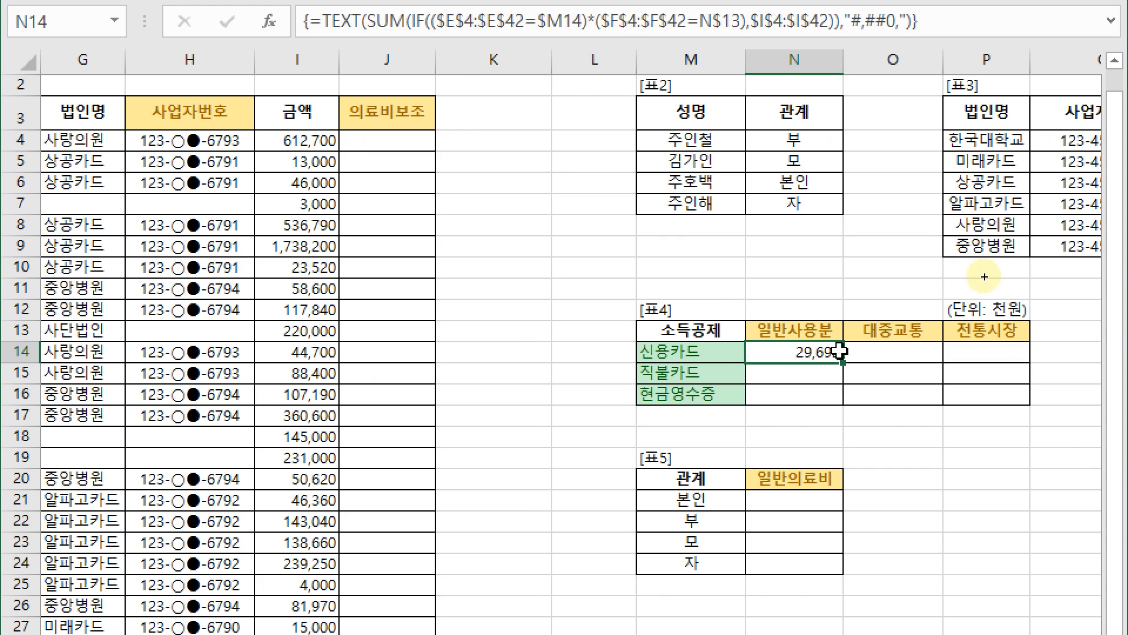
{"action": "left_click_drag", "start_coordinate": [842, 362], "coordinate": [982, 411]}
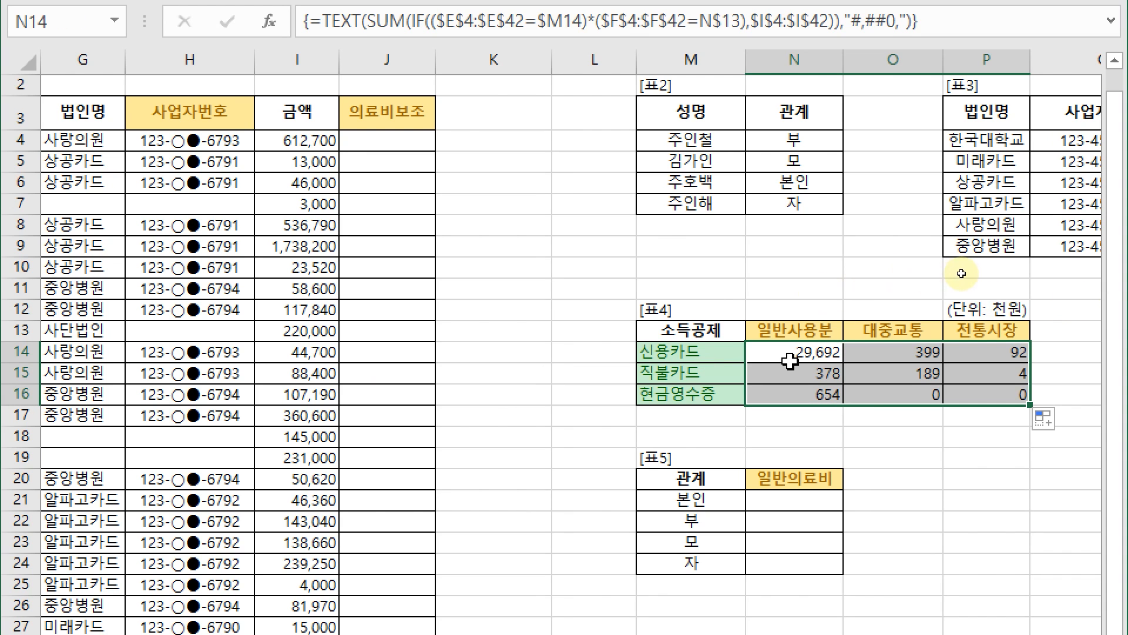
Step: Review the formula in N14 and re-enter it as an array formula
{"action": "left_click", "coordinate": [791, 353]}
{"action": "key", "text": "F2"}
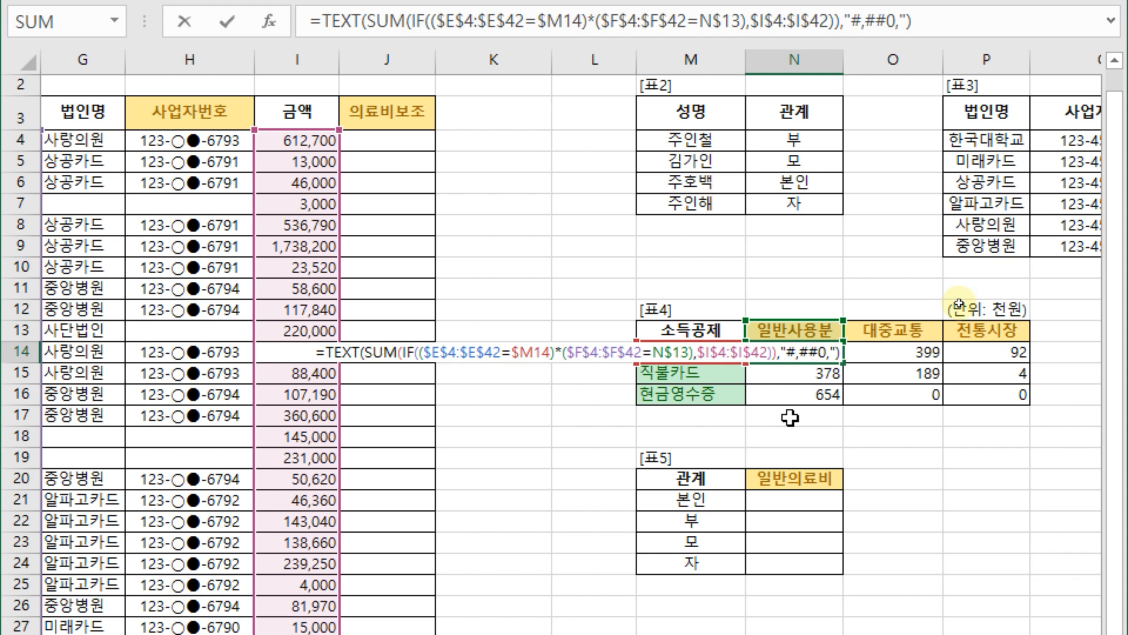
{"action": "key", "text": "ctrl+shift+Return"}
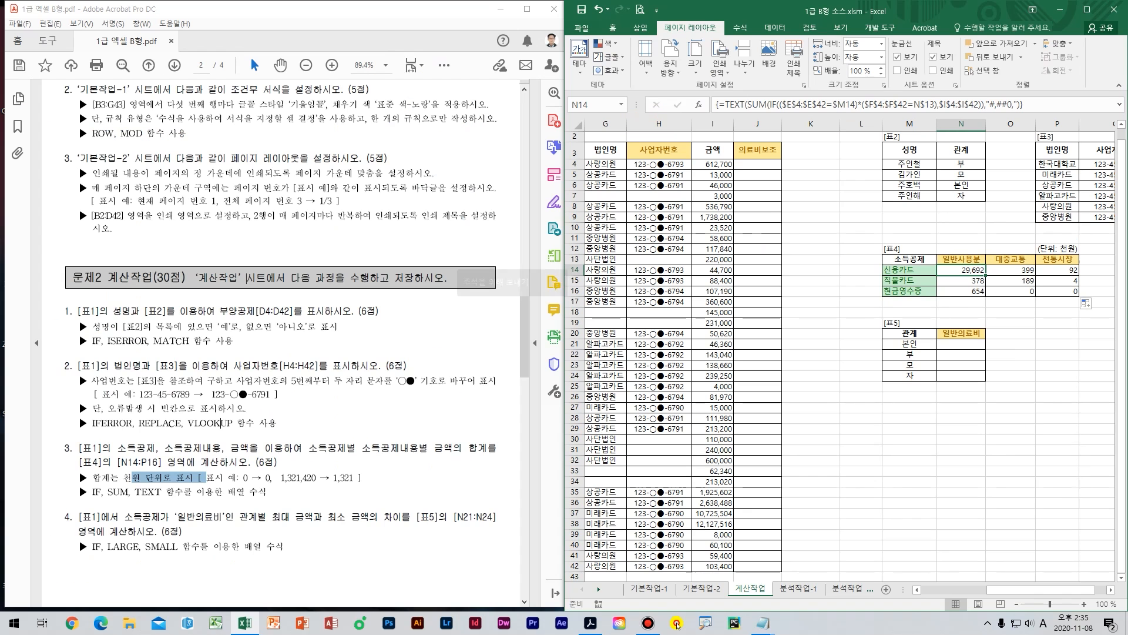
Step: Switch to the exam PDF and read task 4 for N21:N24, noting the required LARGE and SMALL functions
{"action": "left_click", "coordinate": [252, 527]}
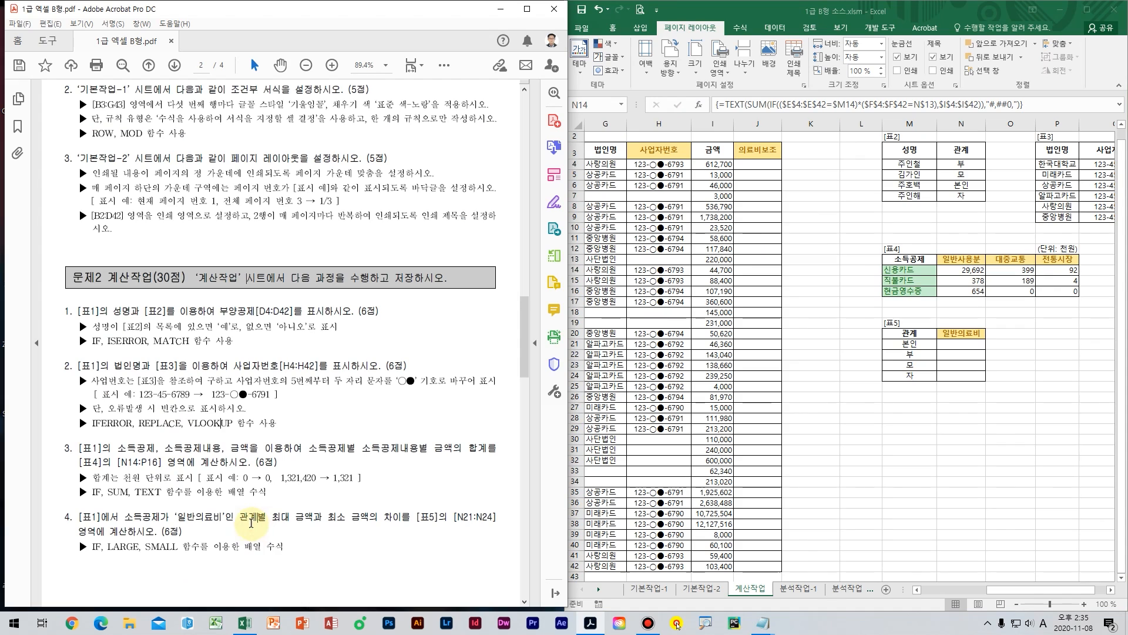
{"action": "scroll", "coordinate": [253, 523], "scroll_direction": "down", "scroll_amount": 1}
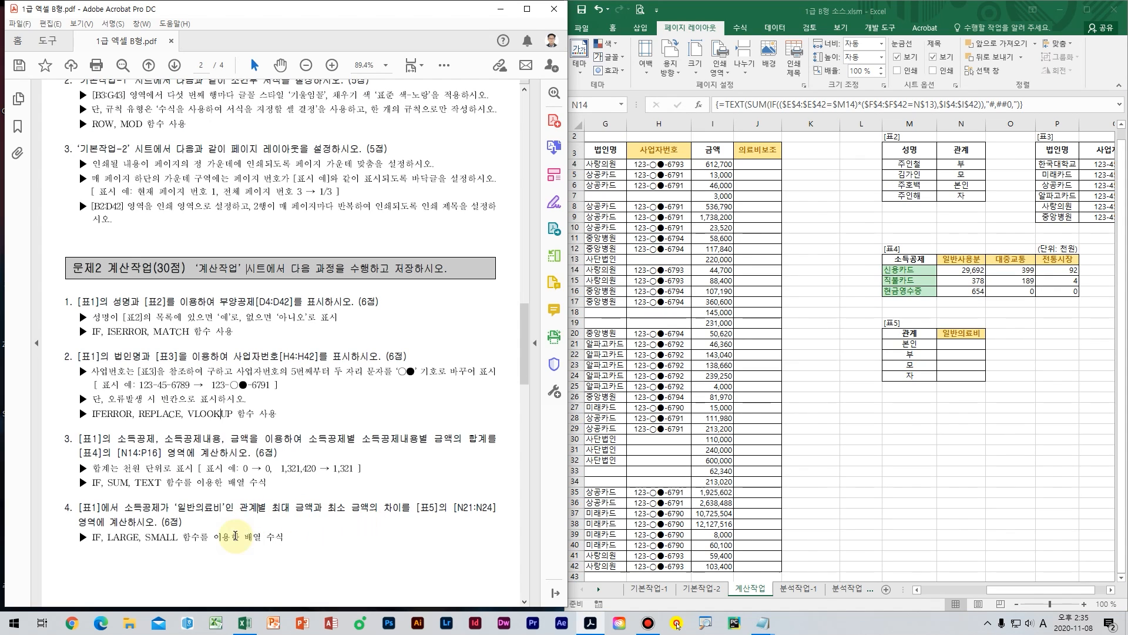
{"action": "left_click_drag", "start_coordinate": [243, 541], "coordinate": [219, 537]}
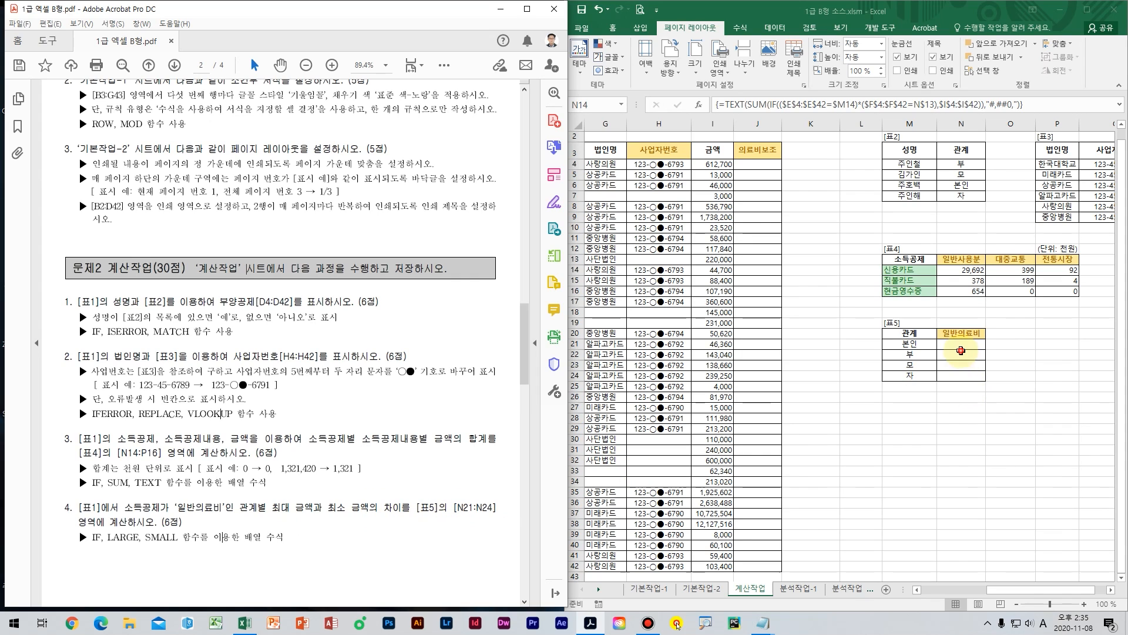
{"action": "left_click_drag", "start_coordinate": [961, 344], "coordinate": [962, 387]}
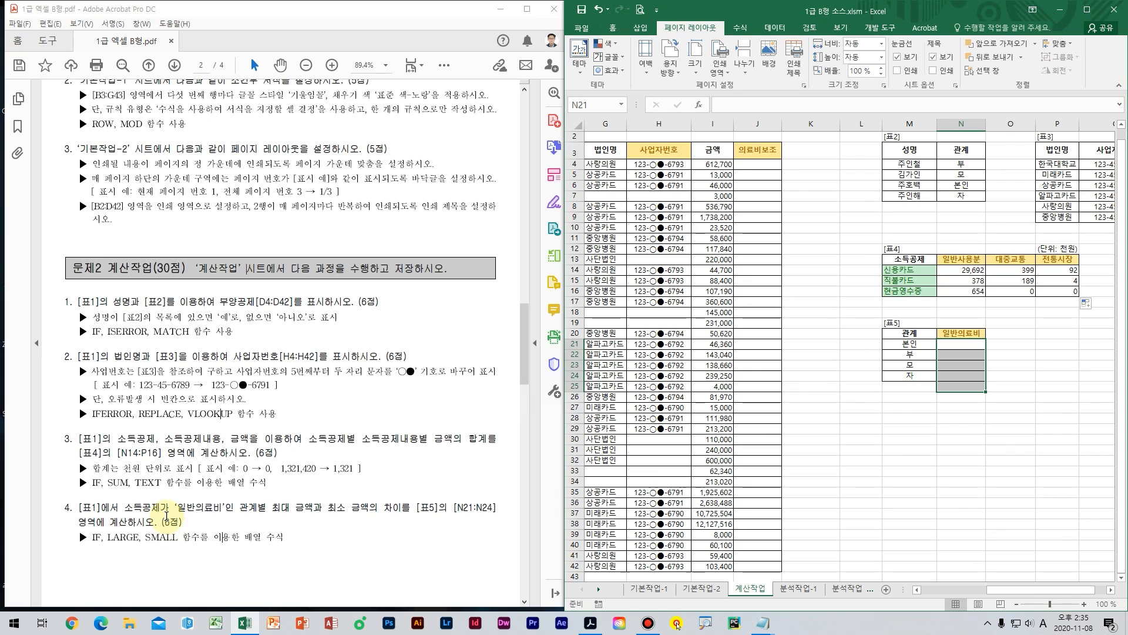
{"action": "left_click_drag", "start_coordinate": [178, 539], "coordinate": [108, 539]}
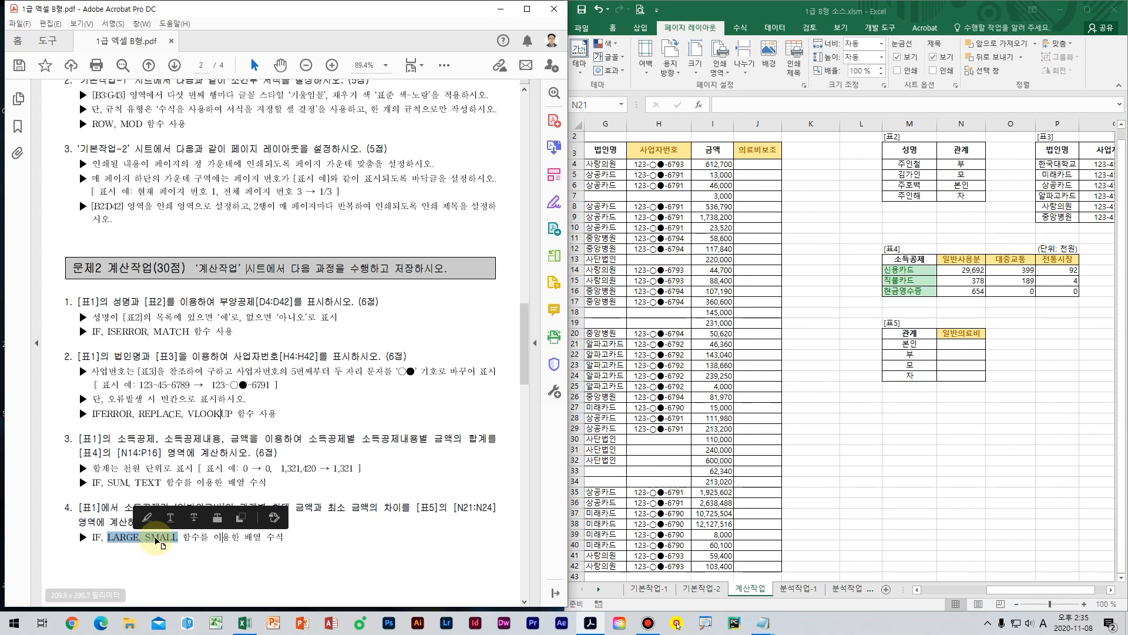
{"action": "left_click", "coordinate": [201, 539]}
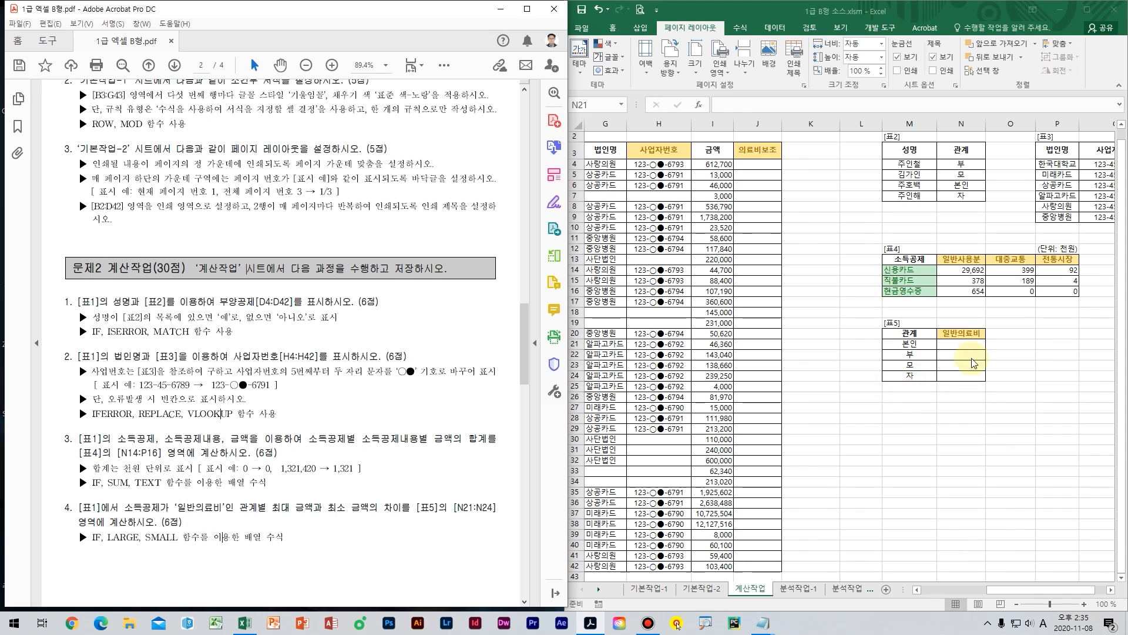
Step: Back in Excel, start a formula in N21 of [표5] with LARGE and a nested IF function
{"action": "left_click", "coordinate": [950, 335]}
{"action": "left_click", "coordinate": [952, 344]}
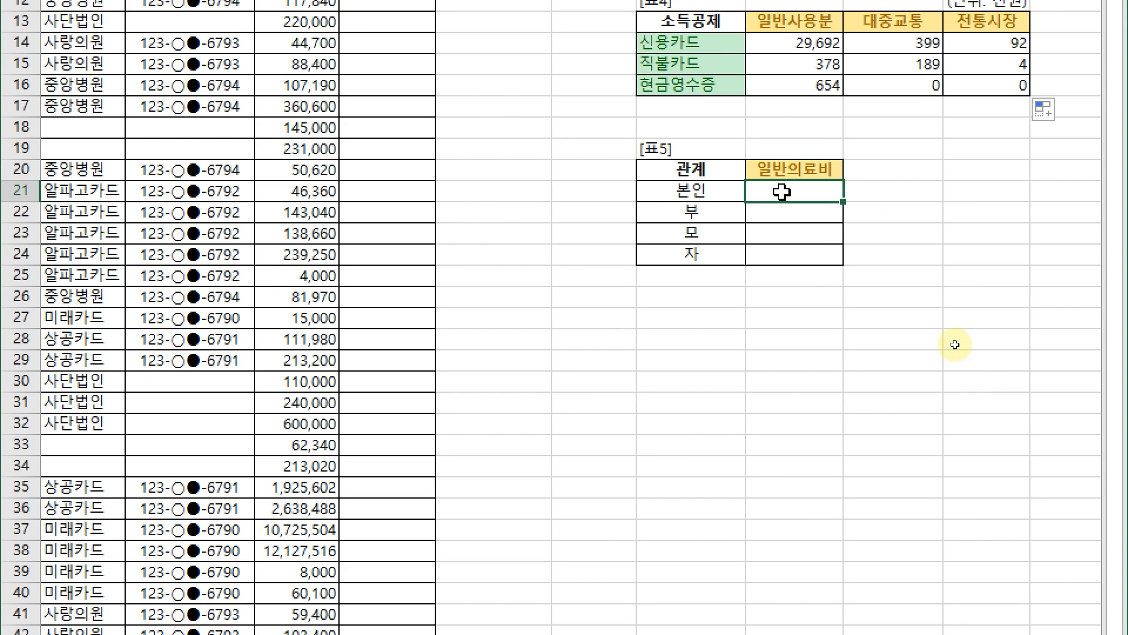
{"action": "type", "text": "=la"}
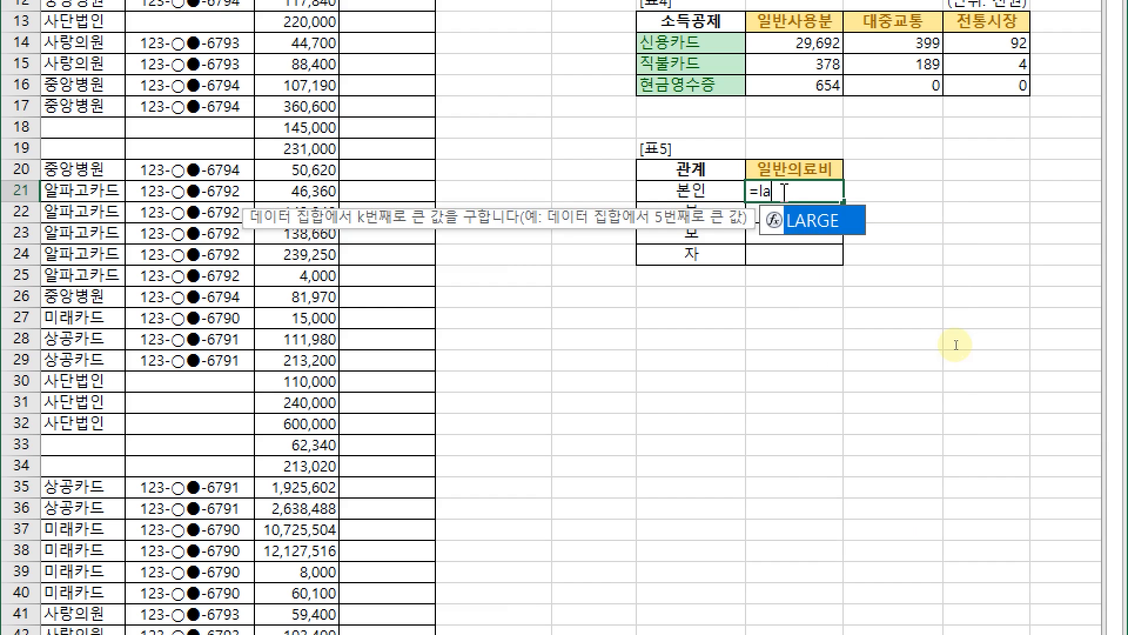
{"action": "key", "text": "Tab"}
{"action": "type", "text": "i"}
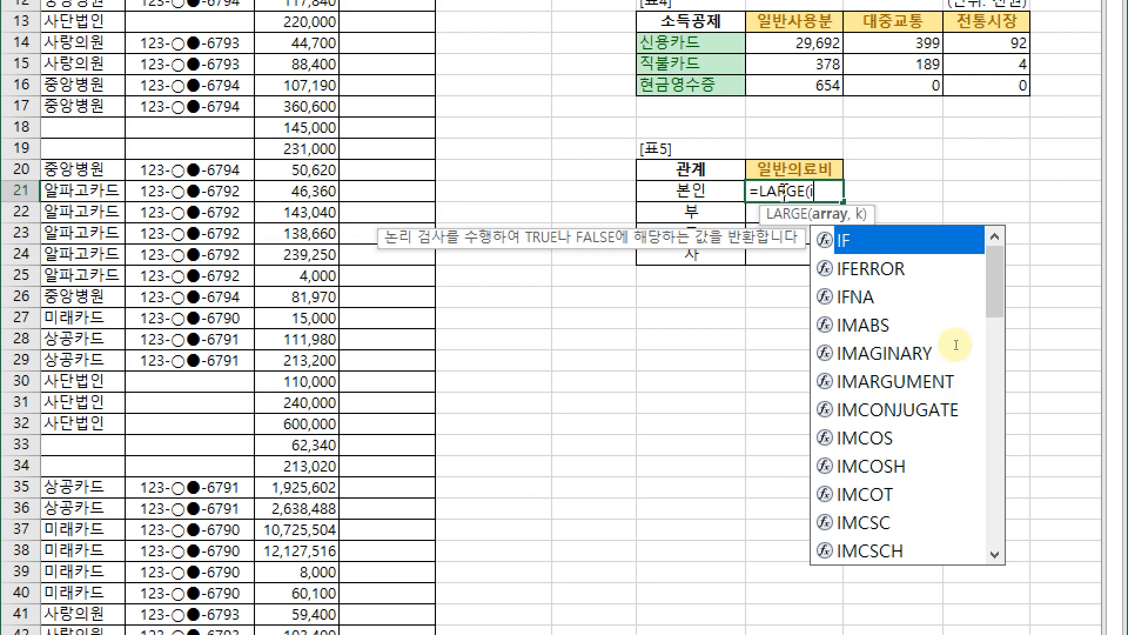
{"action": "key", "text": "Tab"}
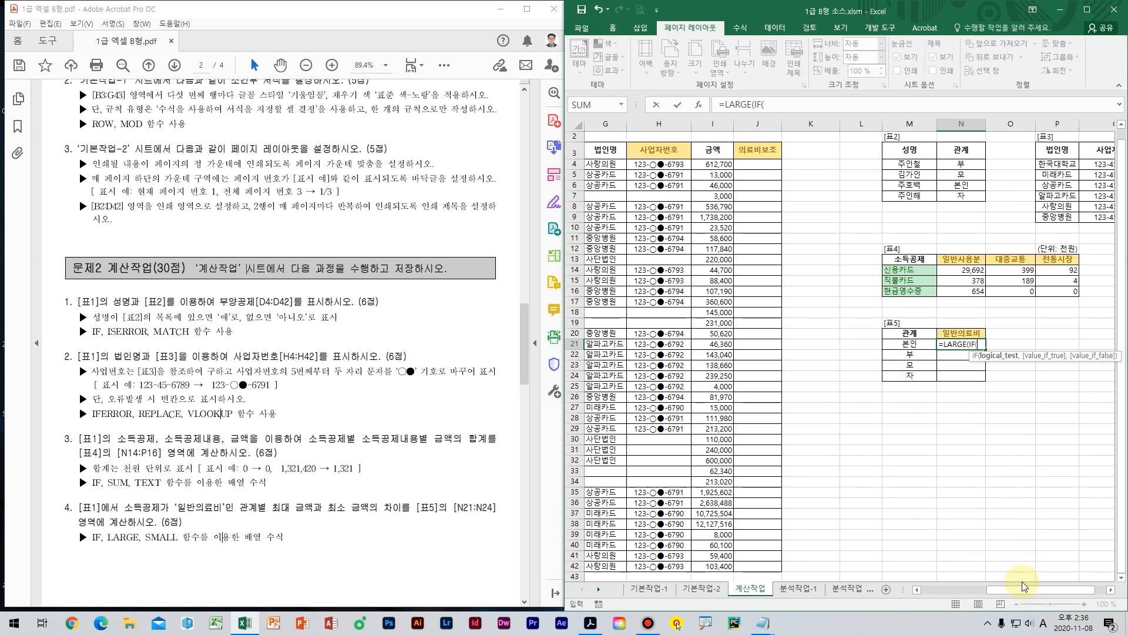
Step: Compare the 관계 column of [표1] with the 관계 labels of [표5]
{"action": "left_click_drag", "start_coordinate": [1022, 590], "coordinate": [958, 589]}
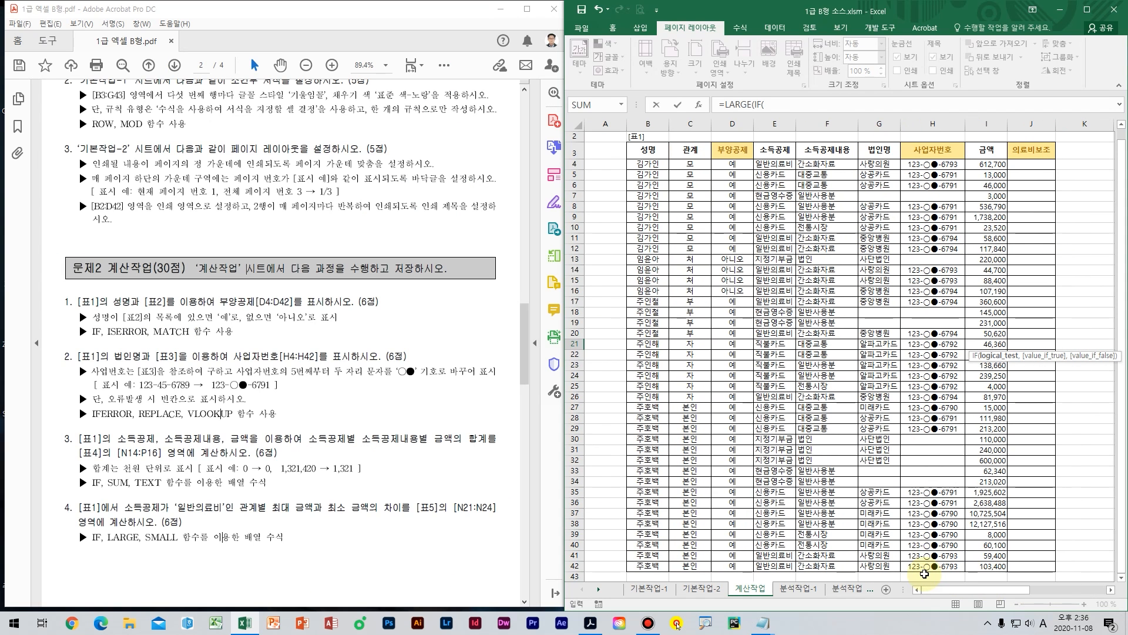
{"action": "mouse_move", "coordinate": [659, 135]}
{"action": "left_mouse_down"}
{"action": "mouse_move", "coordinate": [676, 147]}
{"action": "mouse_move", "coordinate": [735, 450]}
{"action": "left_mouse_up"}
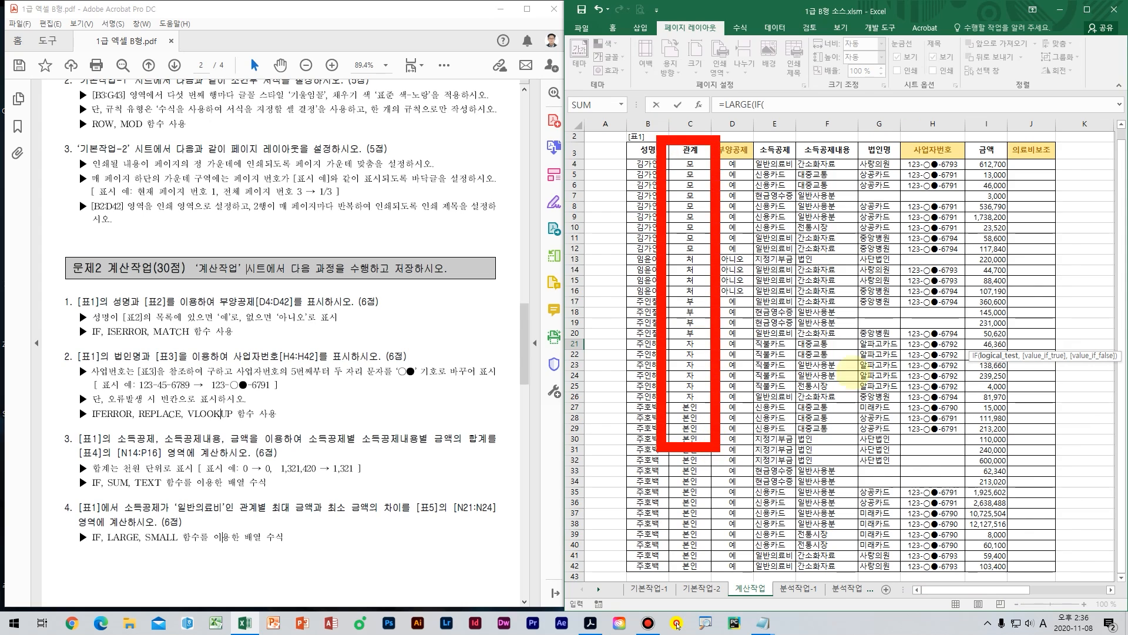
{"action": "left_click_drag", "start_coordinate": [975, 589], "coordinate": [1028, 589]}
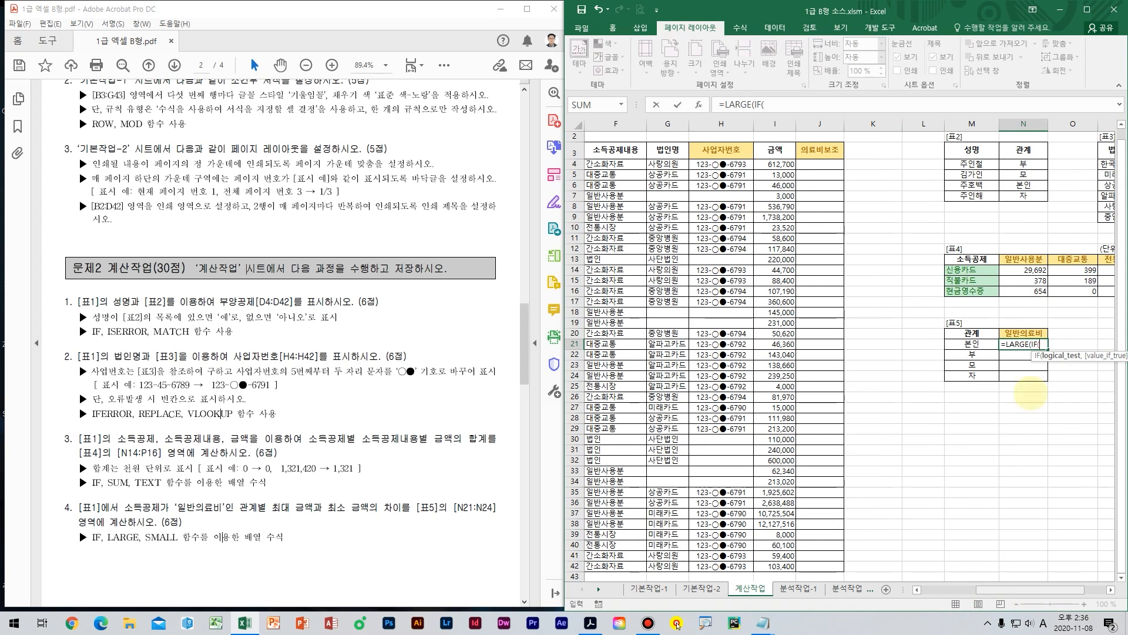
{"action": "left_click_drag", "start_coordinate": [937, 320], "coordinate": [1011, 410]}
{"action": "left_click_drag", "start_coordinate": [676, 282], "coordinate": [787, 302]}
{"action": "left_click_drag", "start_coordinate": [717, 332], "coordinate": [820, 336]}
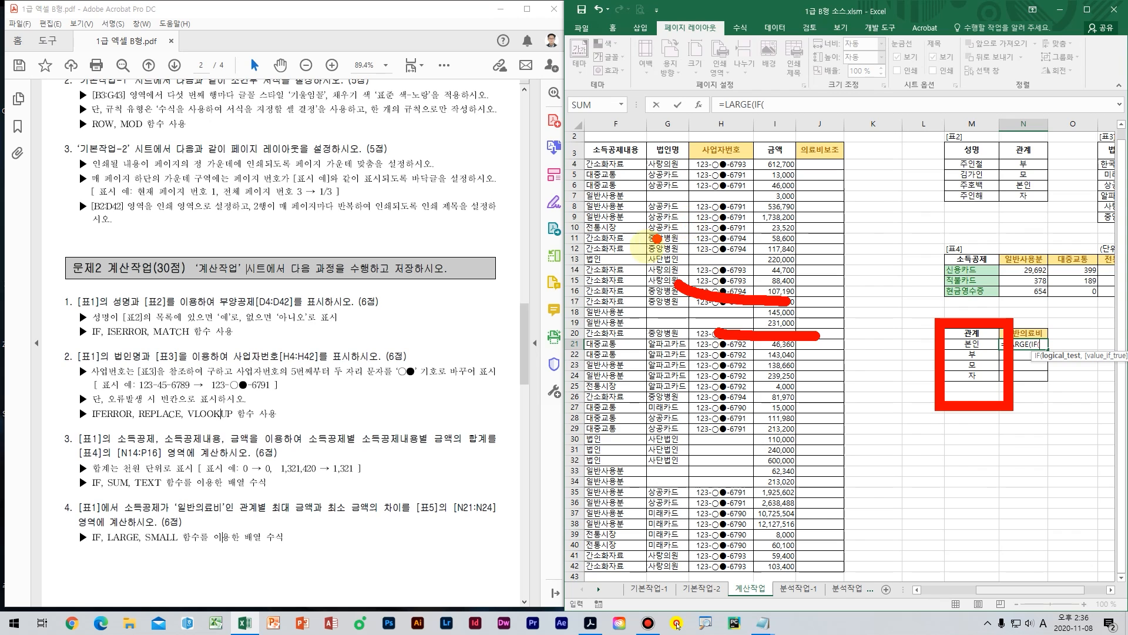
{"action": "key", "text": "Escape"}
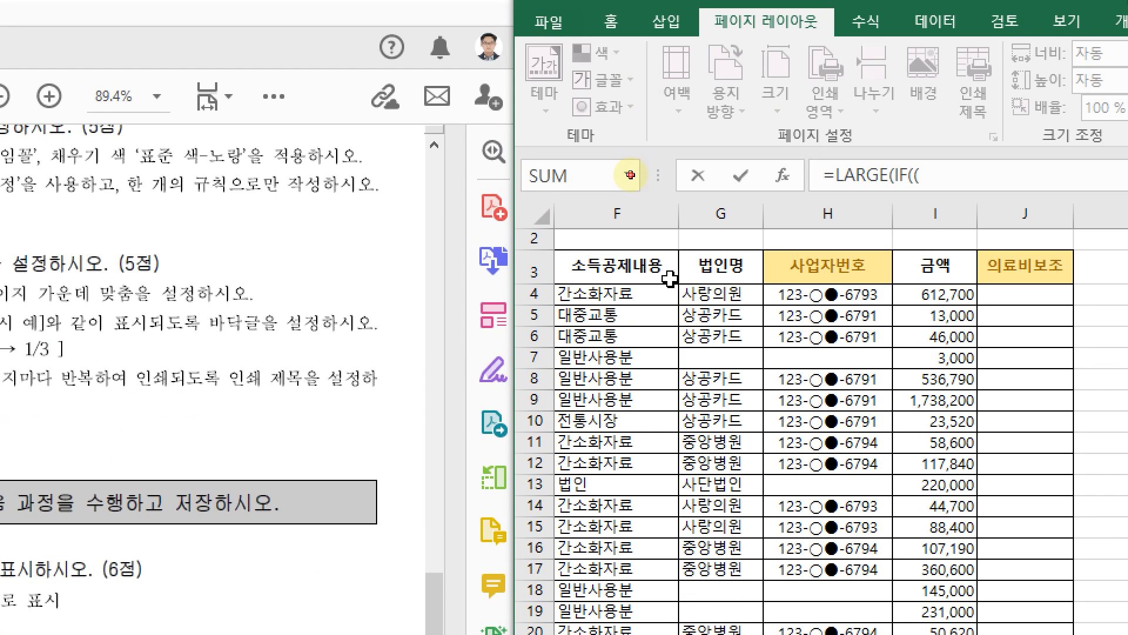
Step: Open a parenthesized condition inside the IF with the 관계 data of [표1] as the absolute range $C$4:$C$42
{"action": "left_click", "coordinate": [650, 310]}
{"action": "key", "text": "Left"}
{"action": "key", "text": "Left"}
{"action": "key", "text": "Up"}
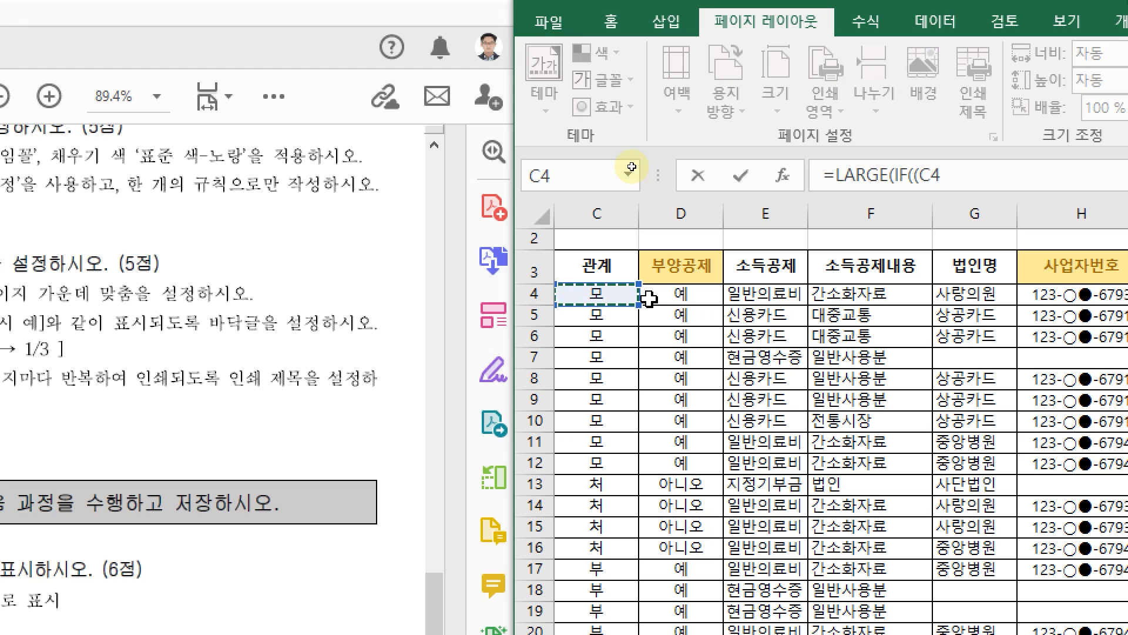
{"action": "key", "text": "ctrl+shift+Down"}
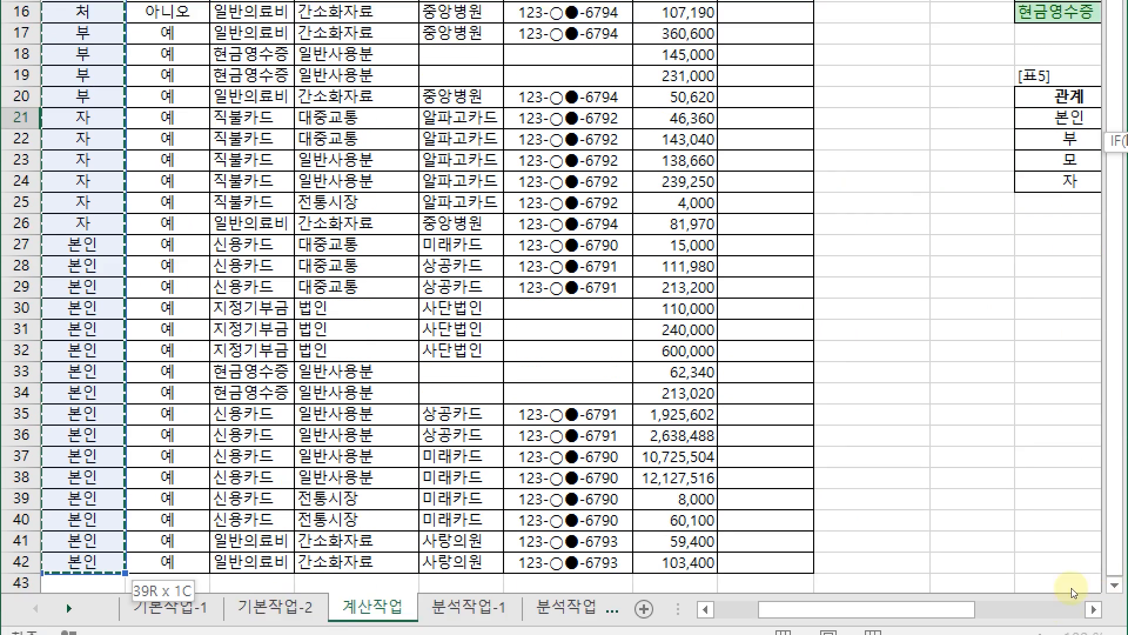
{"action": "scroll", "coordinate": [940, 470], "scroll_direction": "right", "scroll_amount": 5}
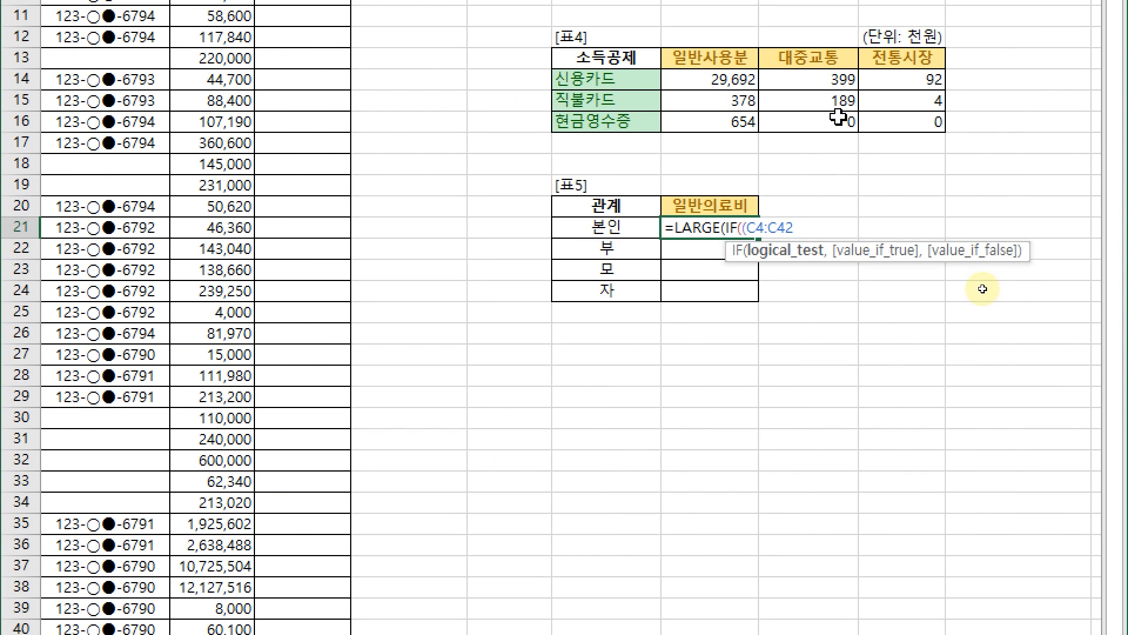
{"action": "key", "text": "F4"}
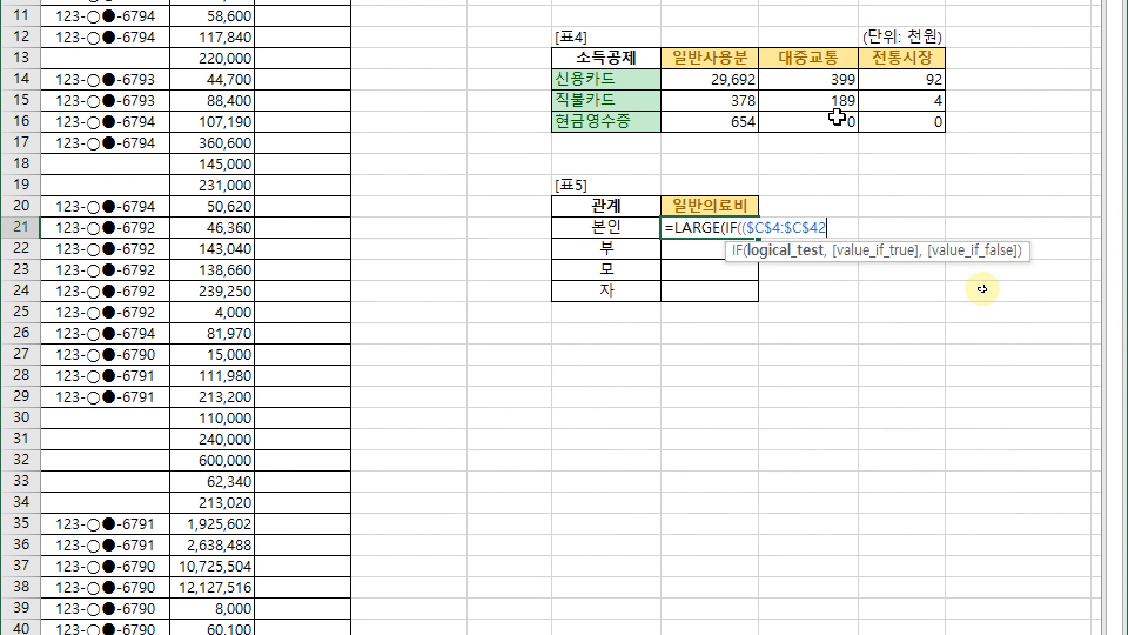
Step: Set the condition equal to the 본인 label cell in [표5], fixing only its column as $M21
{"action": "type", "text": "="}
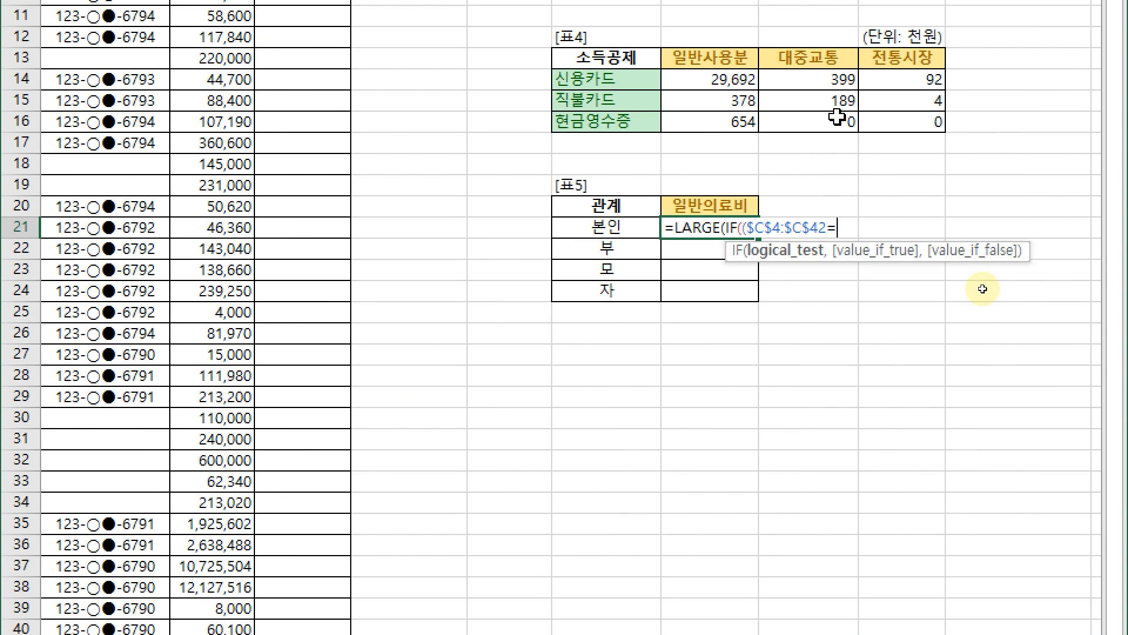
{"action": "left_click", "coordinate": [631, 228]}
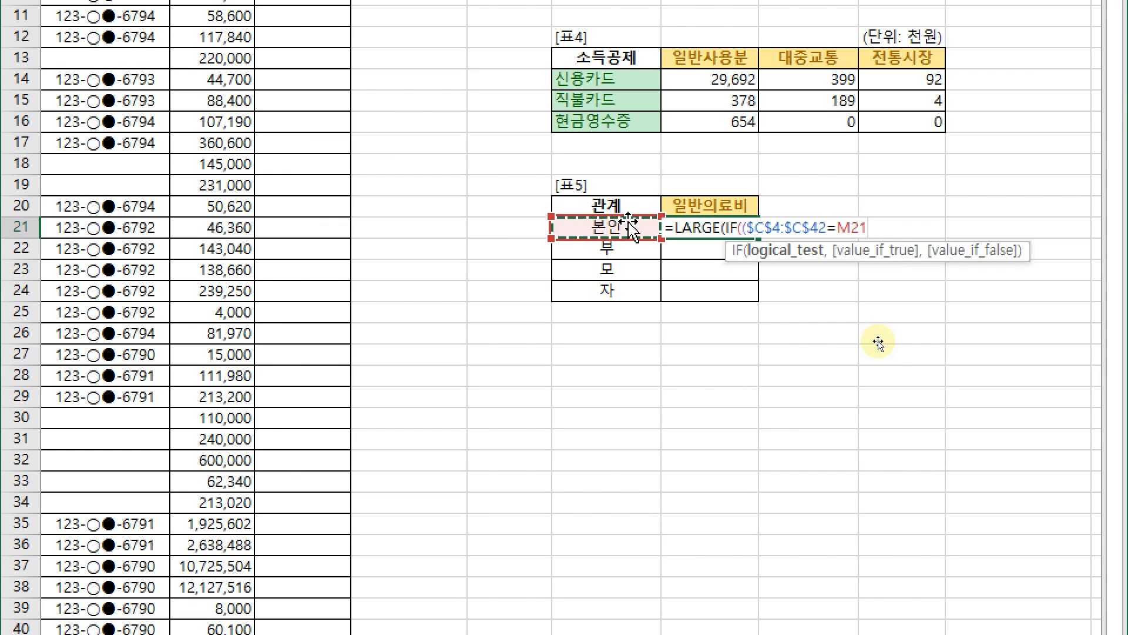
{"action": "key", "text": "F4"}
{"action": "key", "text": "F4"}
{"action": "key", "text": "F4"}
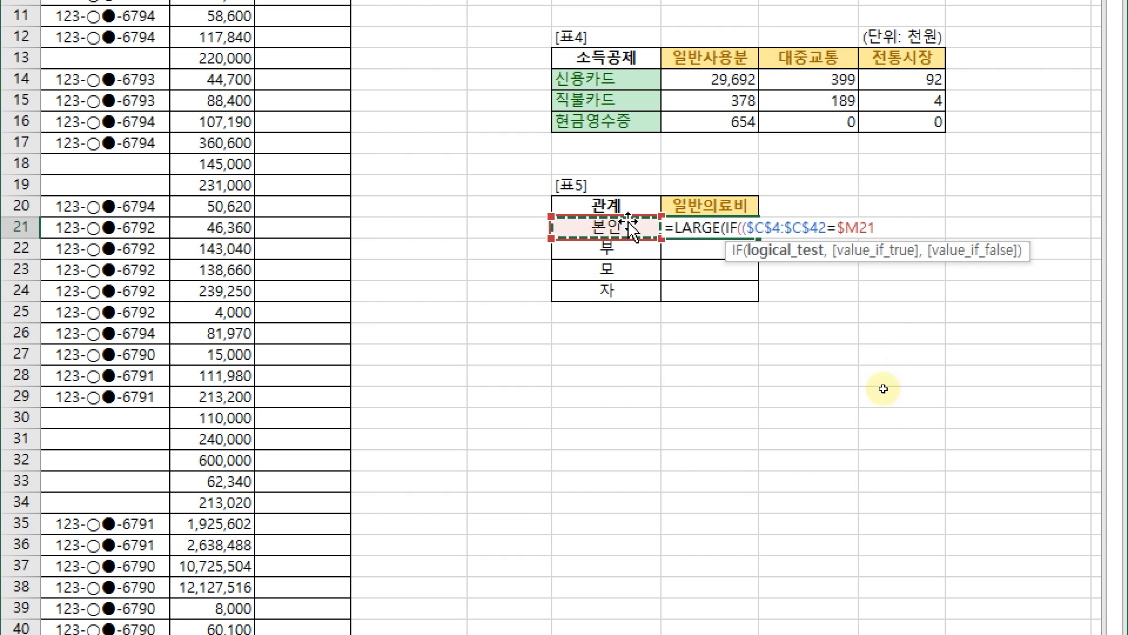
{"action": "mouse_move", "coordinate": [630, 225]}
{"action": "left_mouse_down"}
{"action": "mouse_move", "coordinate": [790, 227]}
{"action": "mouse_move", "coordinate": [782, 196]}
{"action": "mouse_move", "coordinate": [811, 228]}
{"action": "mouse_move", "coordinate": [773, 262]}
{"action": "left_mouse_up"}
{"action": "mouse_move", "coordinate": [849, 211]}
{"action": "left_mouse_down"}
{"action": "mouse_move", "coordinate": [889, 177]}
{"action": "mouse_move", "coordinate": [923, 270]}
{"action": "left_mouse_up"}
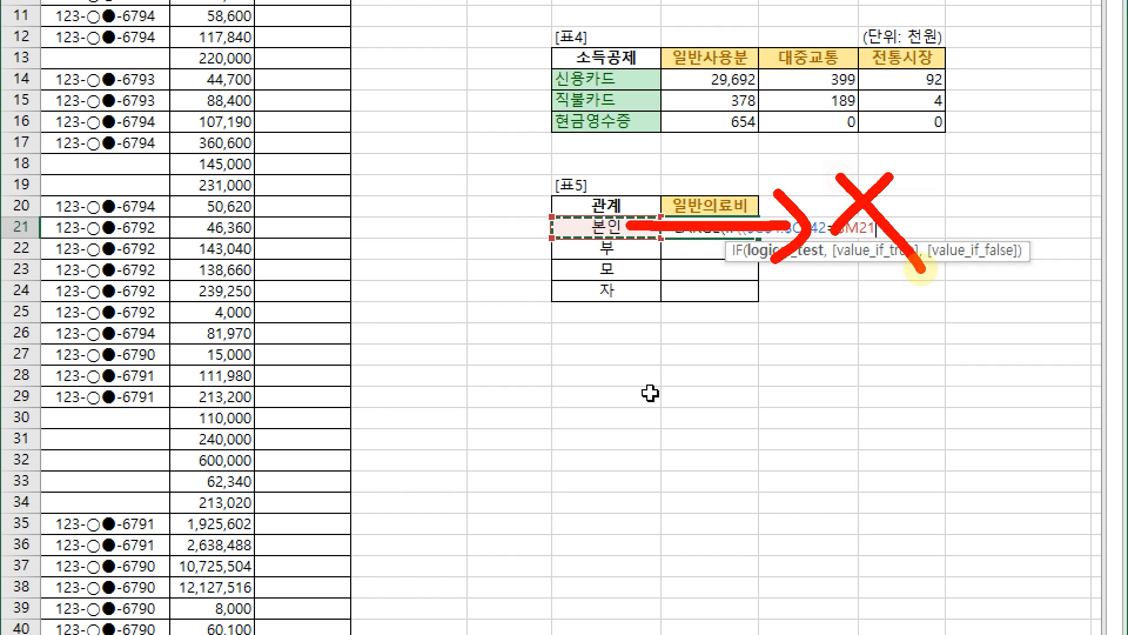
{"action": "mouse_move", "coordinate": [586, 209]}
{"action": "left_mouse_down"}
{"action": "mouse_move", "coordinate": [590, 344]}
{"action": "mouse_move", "coordinate": [562, 325]}
{"action": "left_mouse_up"}
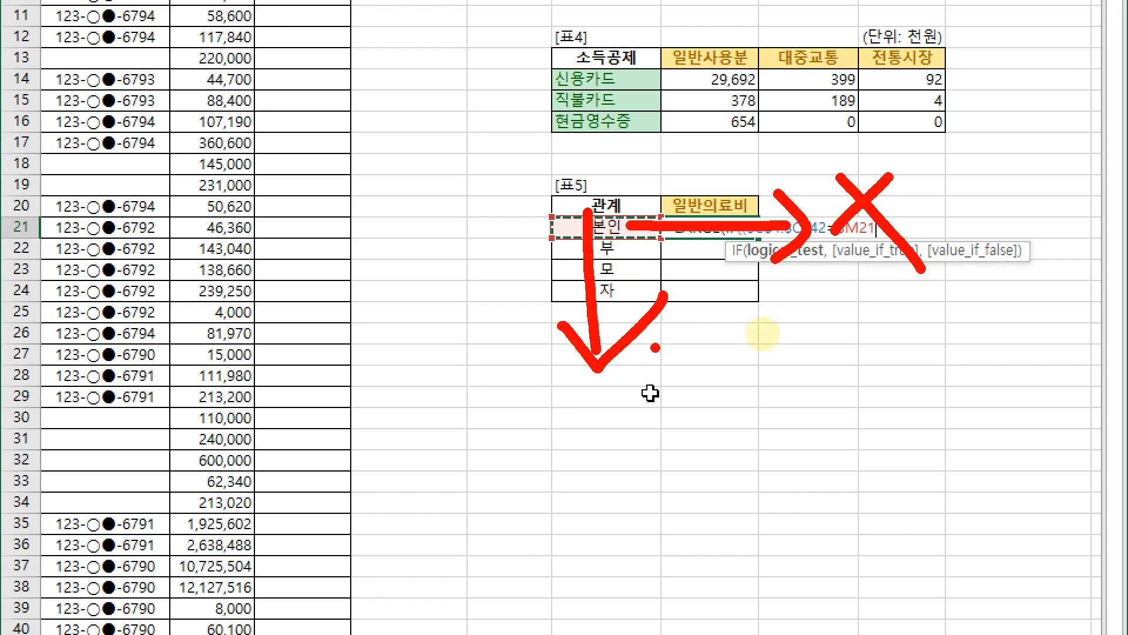
Step: Multiply the condition by a second parenthesized one, starting with the 소득공제 data of [표1] as the absolute range $E$4:$E$42
{"action": "key", "text": "Escape"}
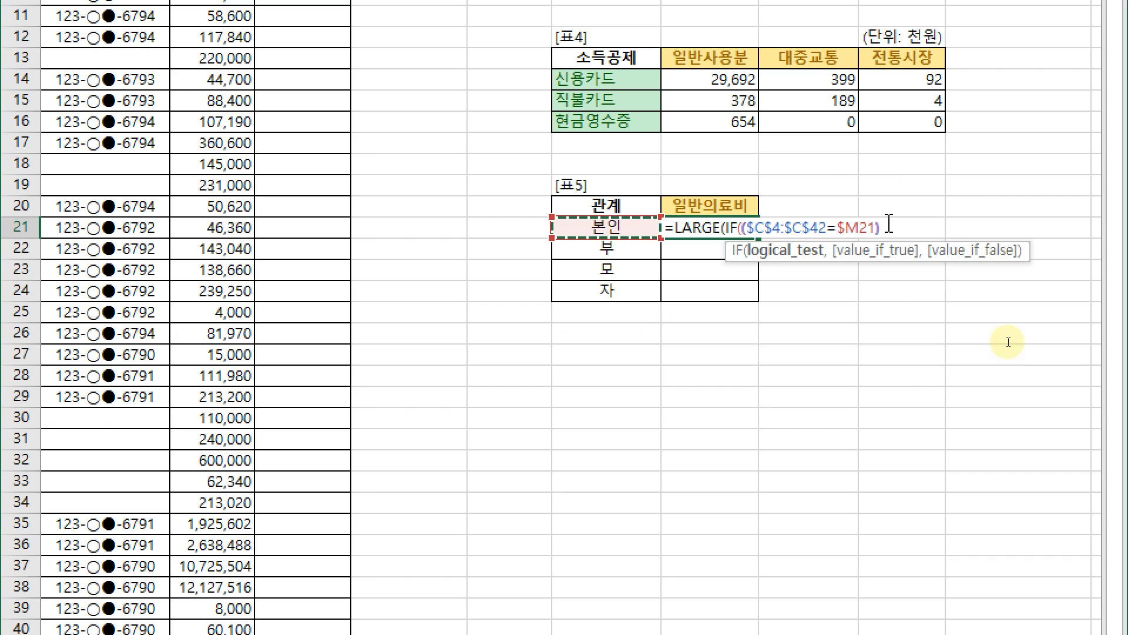
{"action": "type", "text": "*"}
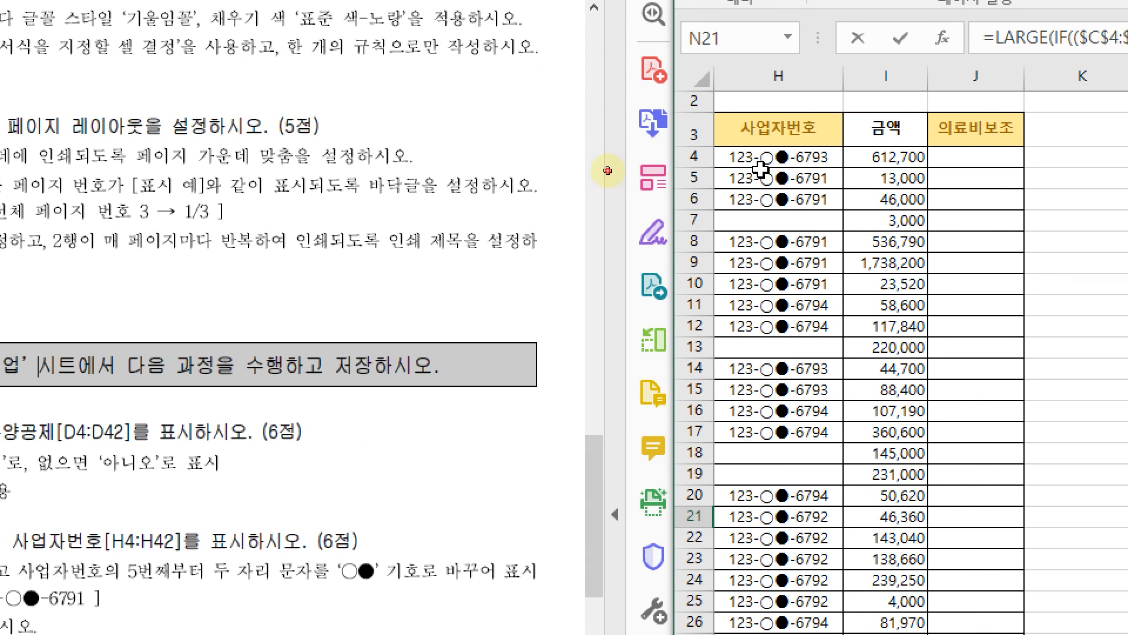
{"action": "left_click", "coordinate": [767, 172]}
{"action": "key", "text": "Left"}
{"action": "key", "text": "Left"}
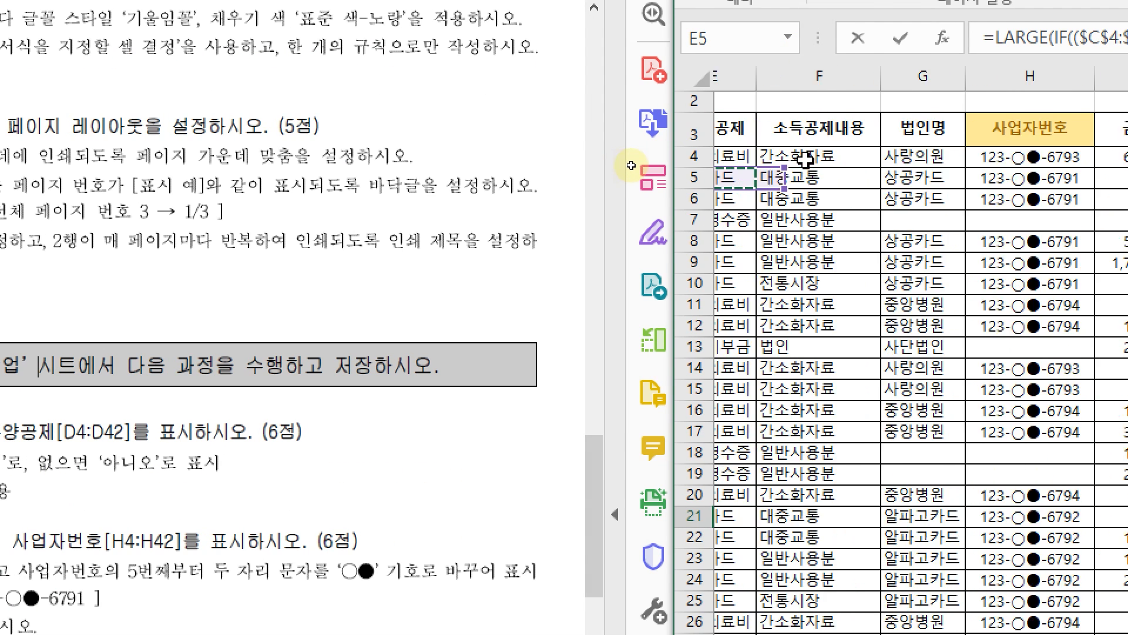
{"action": "key", "text": "Left"}
{"action": "key", "text": "Up"}
{"action": "left_click", "coordinate": [867, 156]}
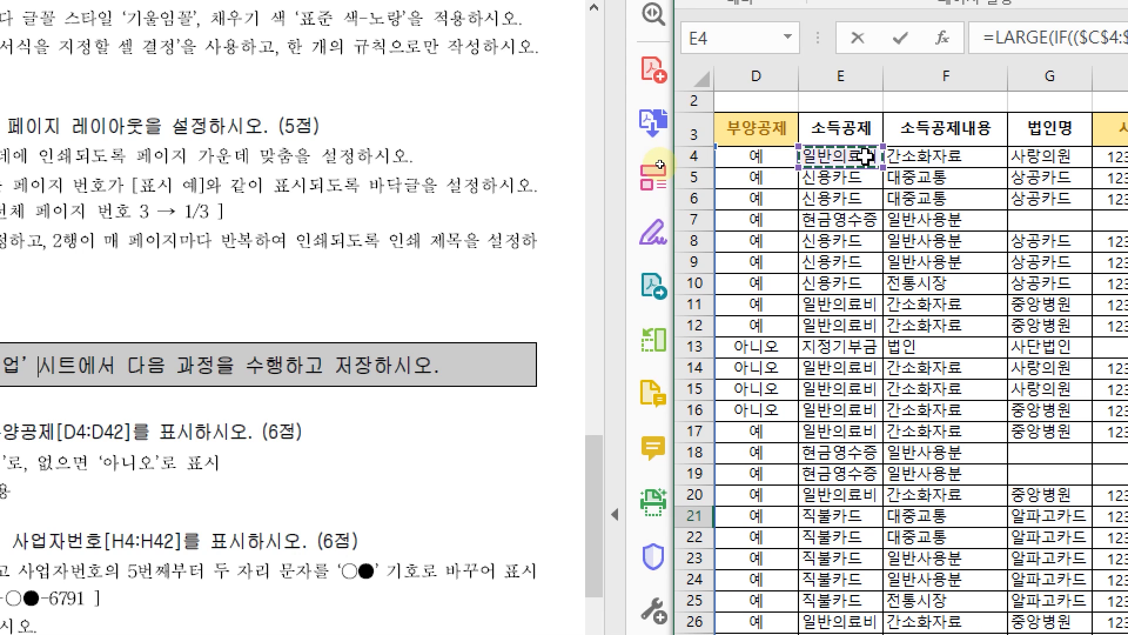
{"action": "key", "text": "ctrl+shift+Down"}
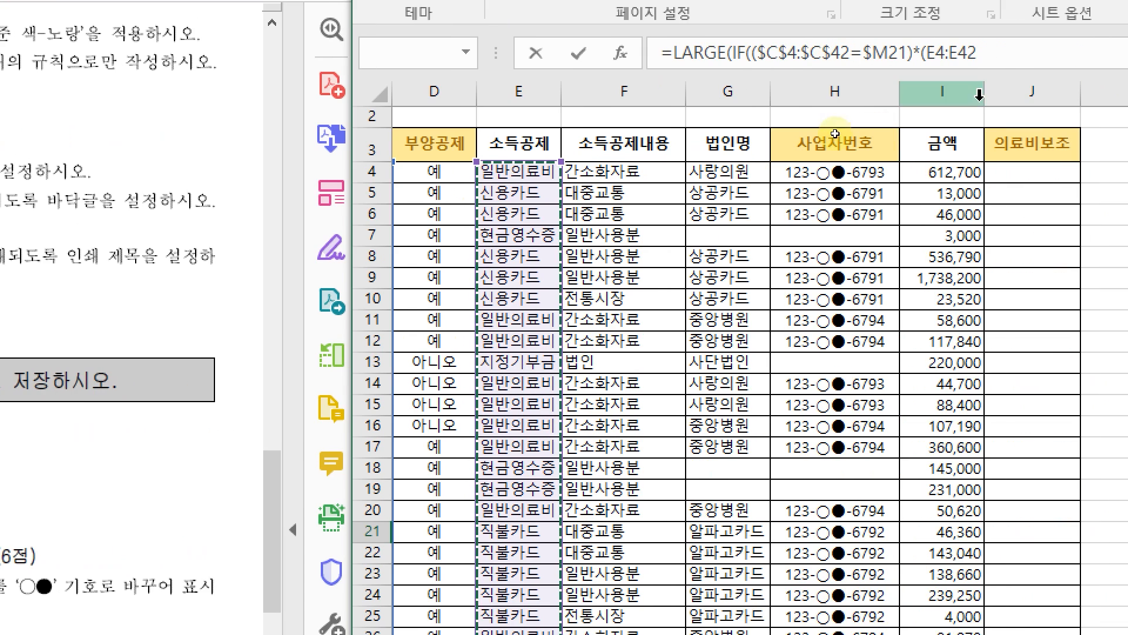
{"action": "key", "text": "F4"}
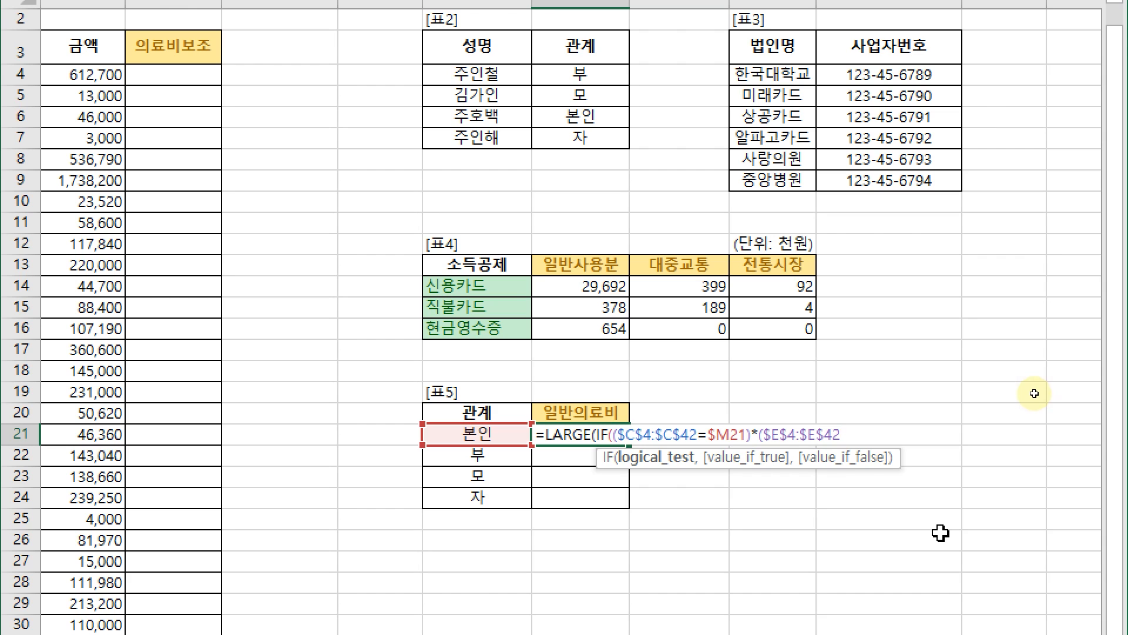
Step: Set the second condition equal to the 일반의료비 header cell of [표5], fixing only its row as N$20, and close its parenthesis
{"action": "type", "text": "="}
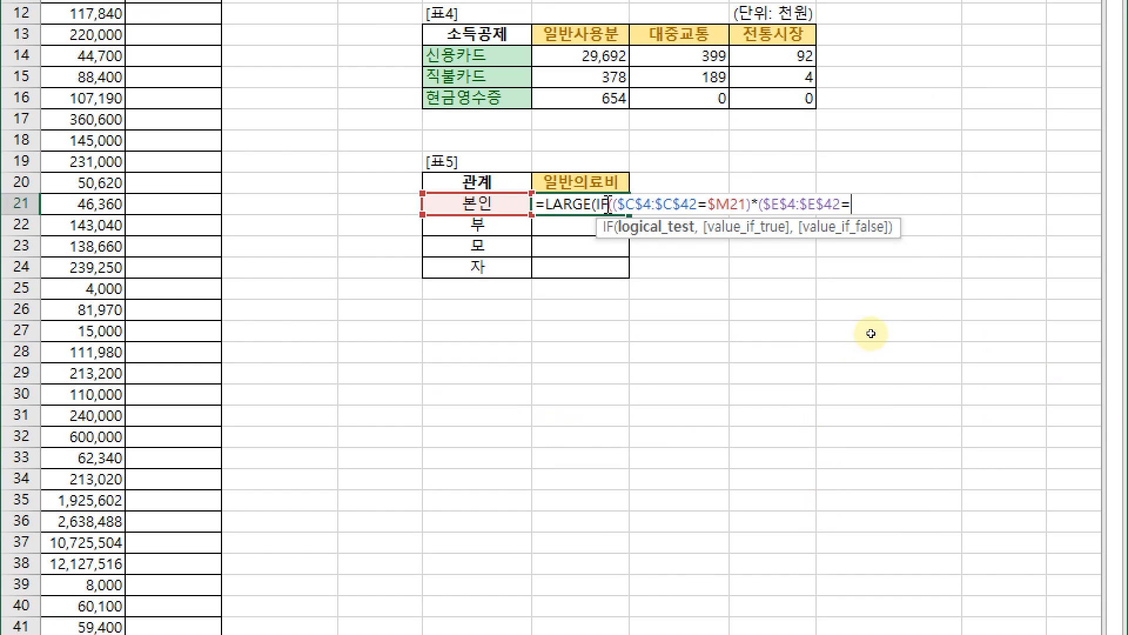
{"action": "left_click", "coordinate": [604, 177]}
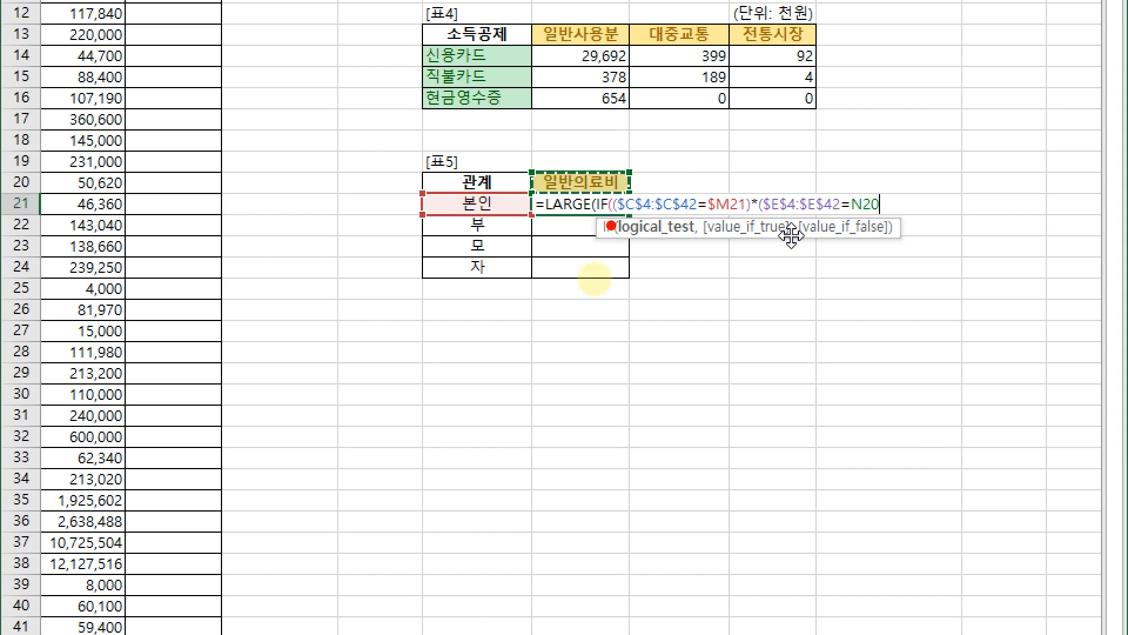
{"action": "left_click_drag", "start_coordinate": [600, 270], "coordinate": [617, 359]}
{"action": "left_click_drag", "start_coordinate": [663, 275], "coordinate": [695, 365]}
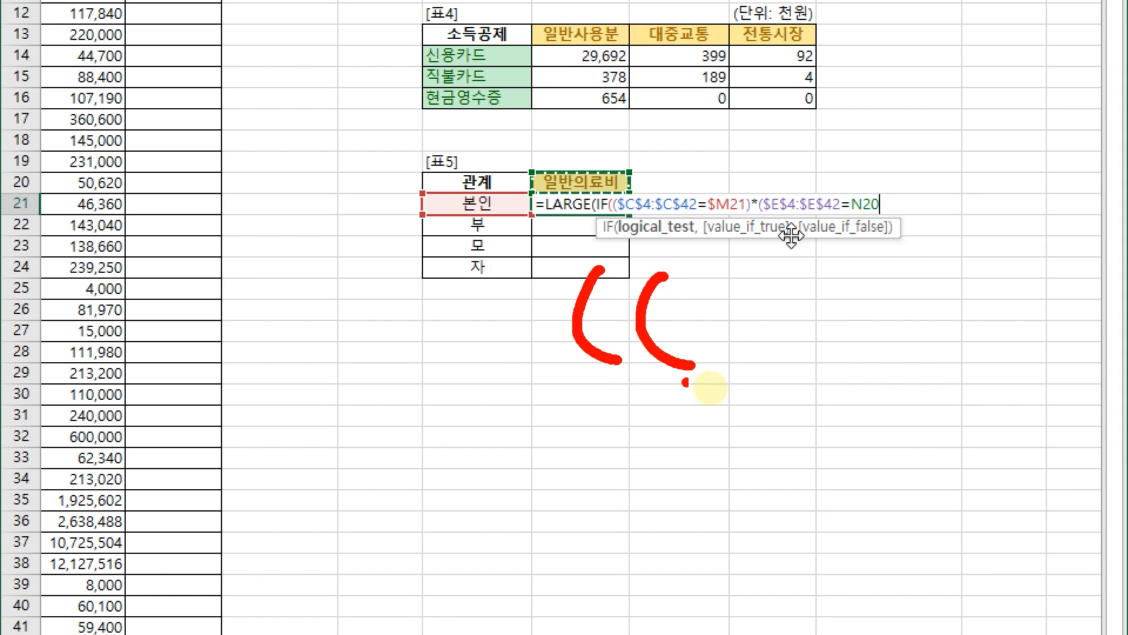
{"action": "key", "text": "Escape"}
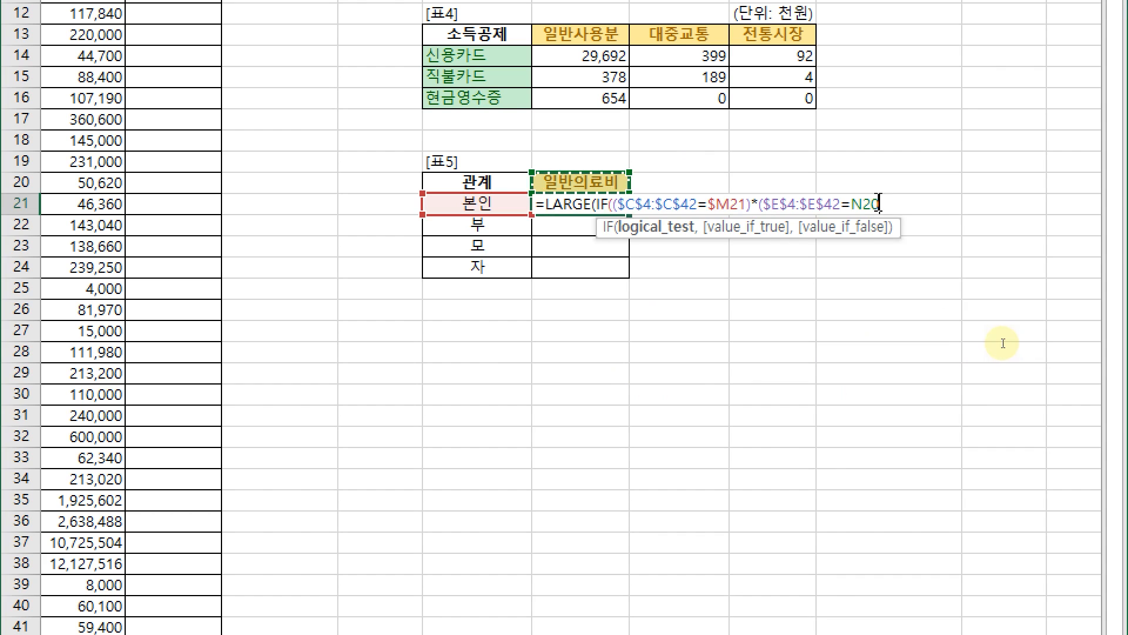
{"action": "key", "text": "F4"}
{"action": "key", "text": "F4"}
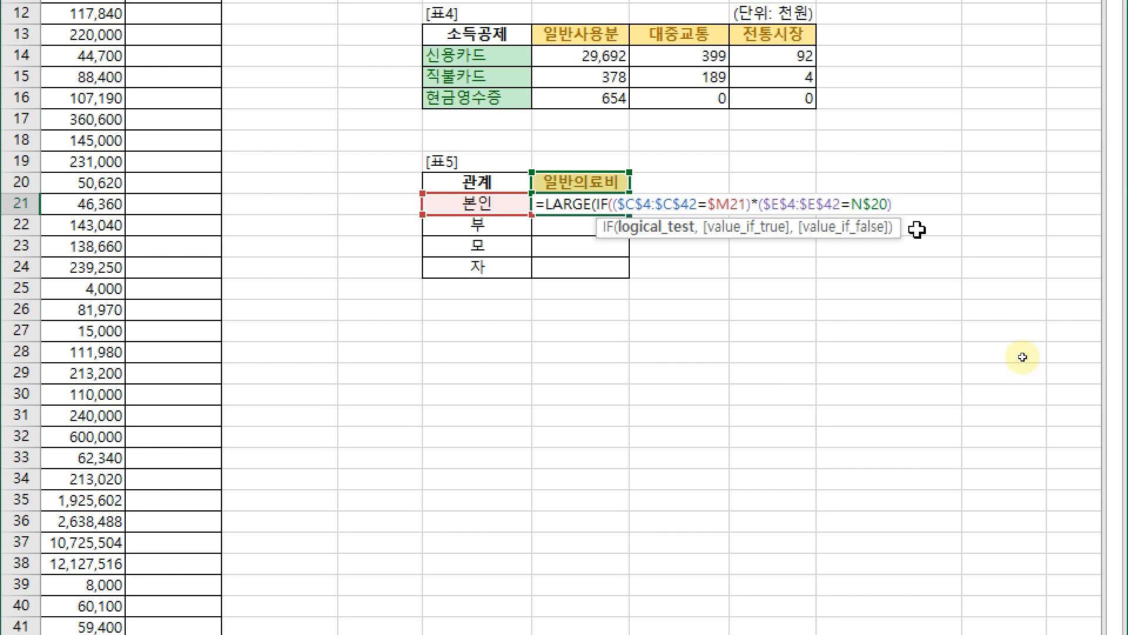
Step: Make the IF return the 금액 data as the absolute range $I$4:$I$42, and close LARGE with a k of 1
{"action": "type", "text": ","}
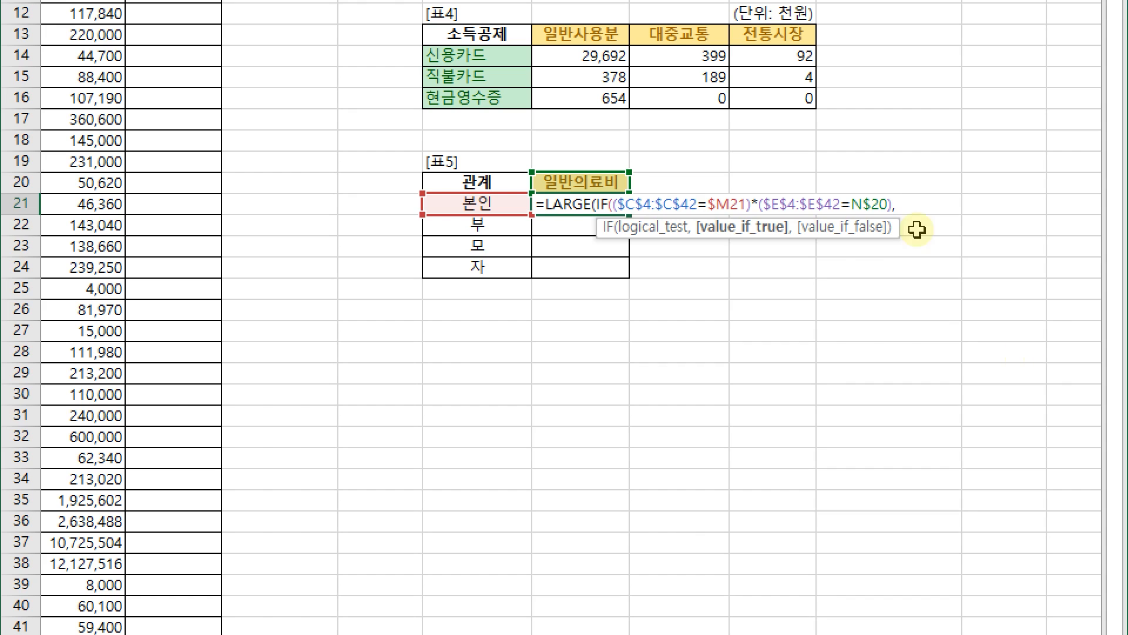
{"action": "left_click_drag", "start_coordinate": [425, 189], "coordinate": [466, 155]}
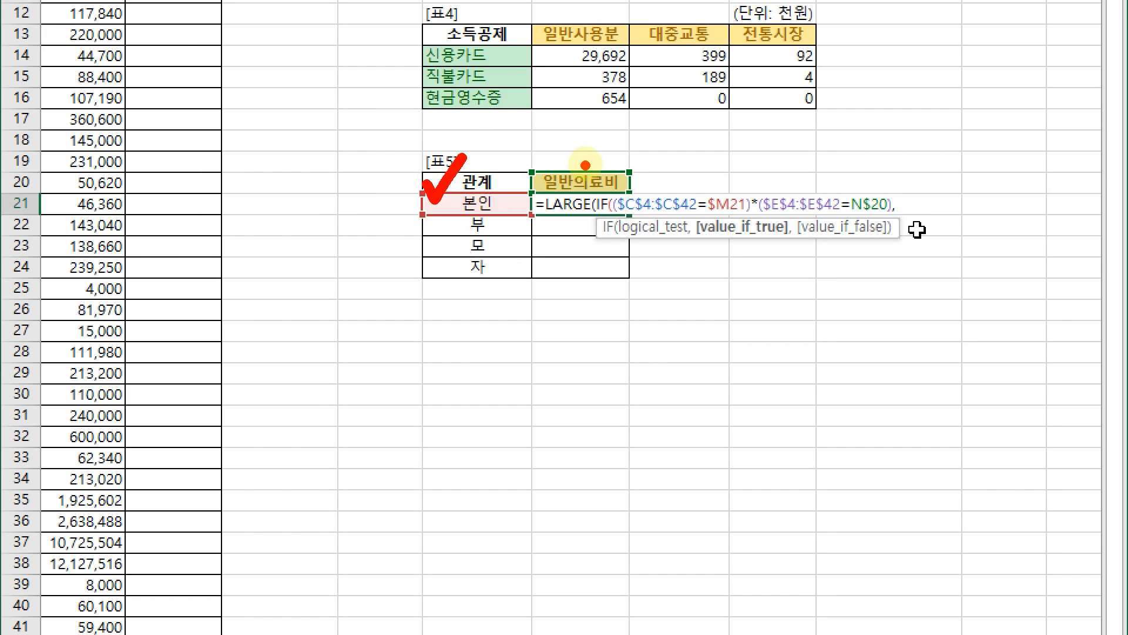
{"action": "left_click_drag", "start_coordinate": [581, 162], "coordinate": [676, 124]}
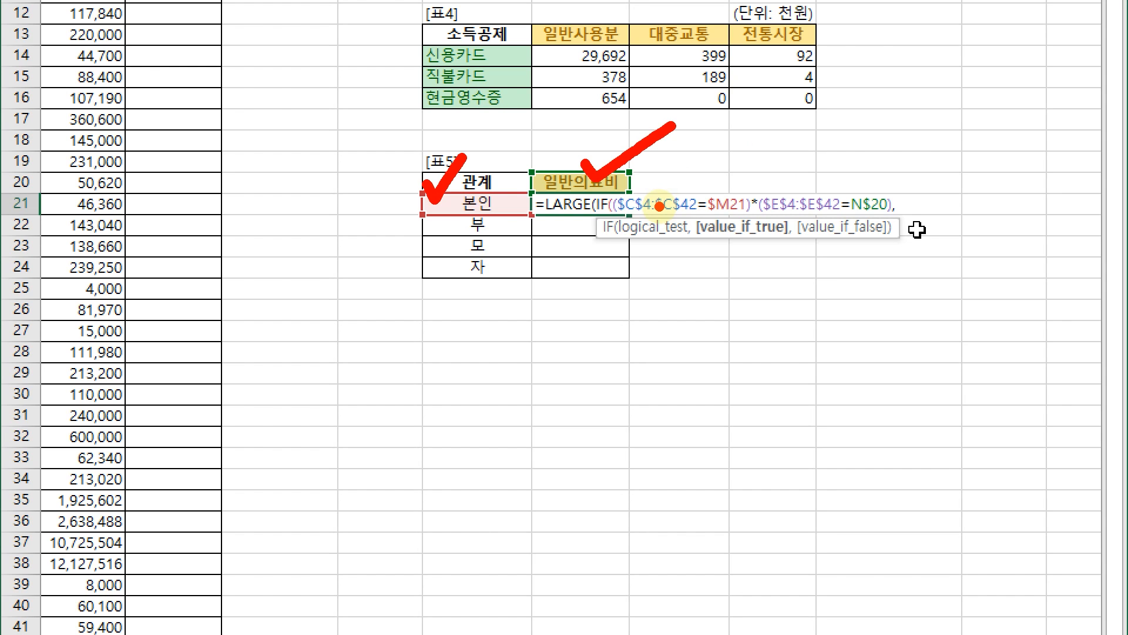
{"action": "key", "text": "Escape"}
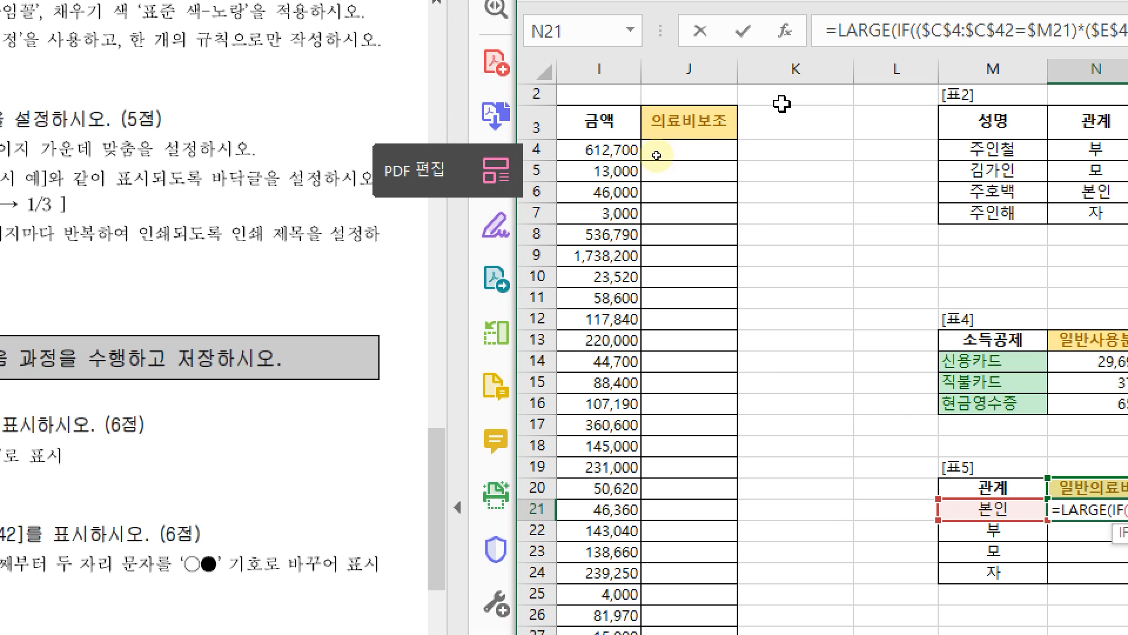
{"action": "left_click", "coordinate": [581, 88]}
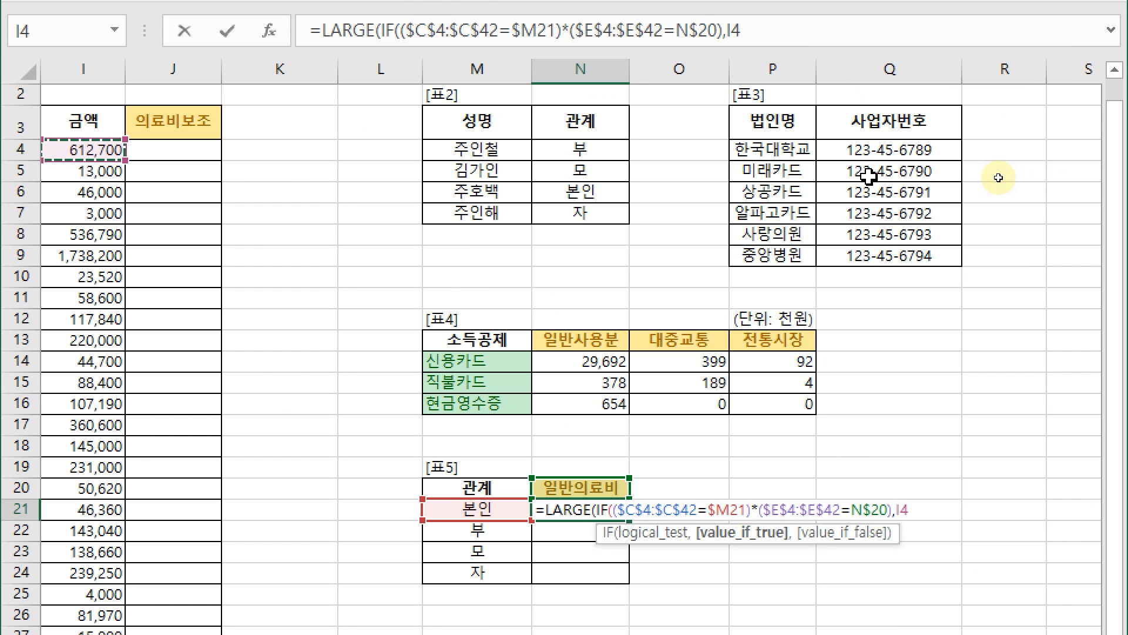
{"action": "key", "text": "ctrl+shift+Down"}
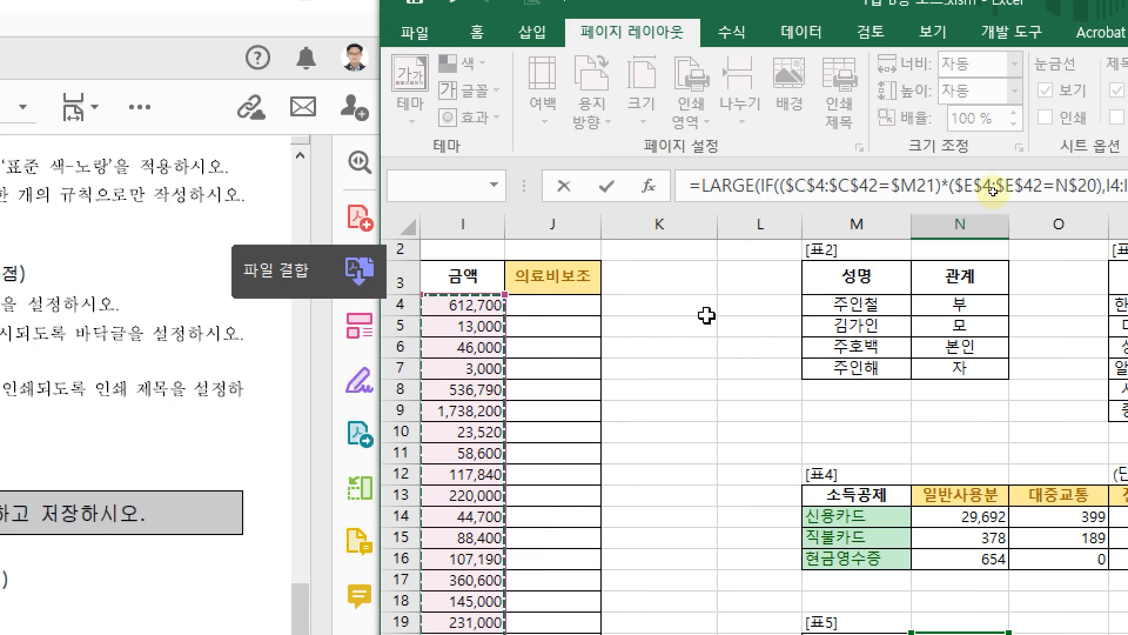
{"action": "key", "text": "F4"}
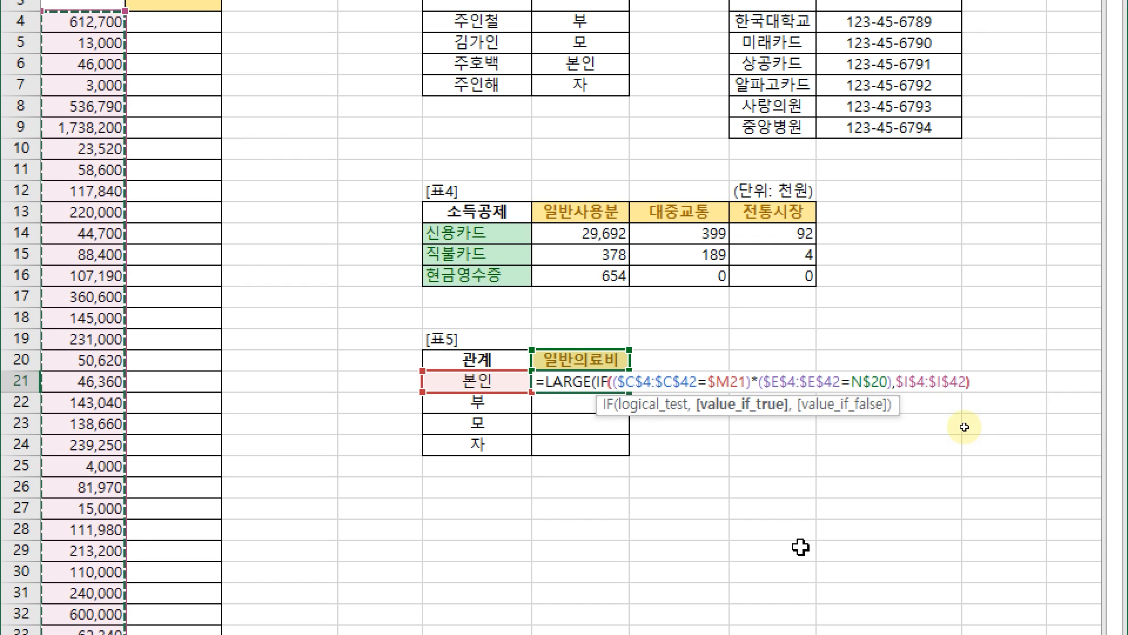
{"action": "type", "text": ","}
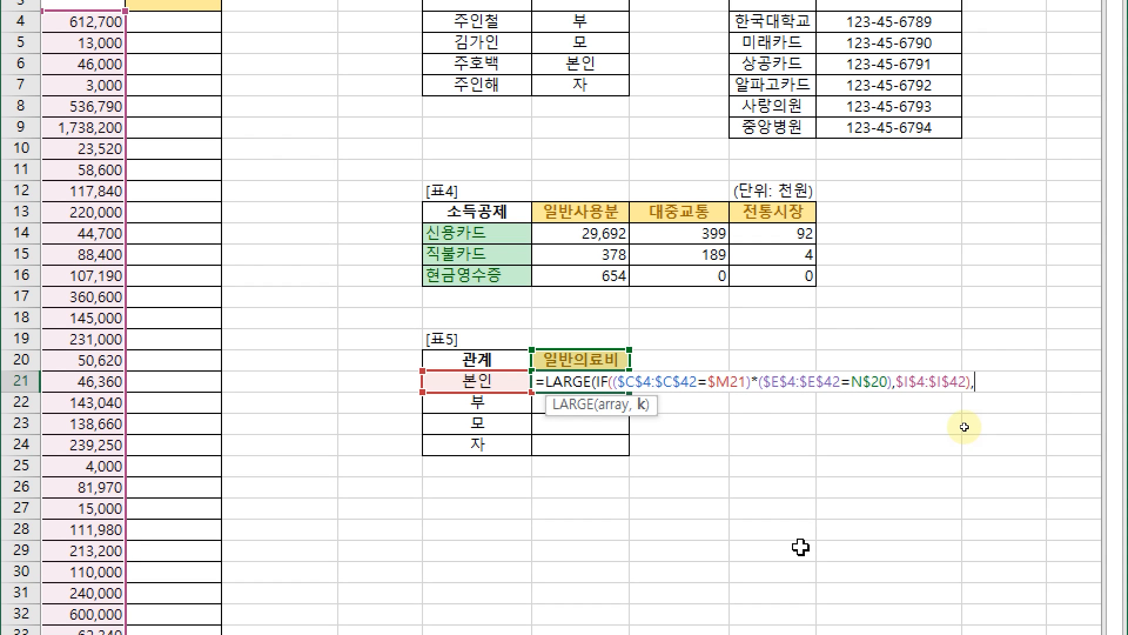
{"action": "type", "text": "1)"}
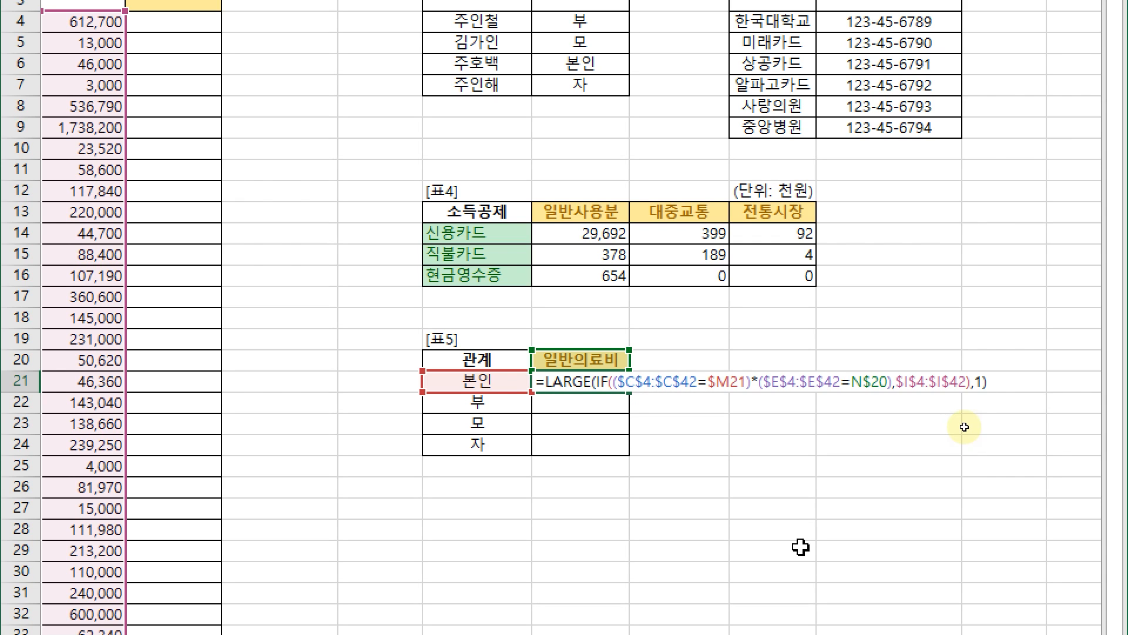
Step: Append a minus sign to the formula, followed by a copy of the whole LARGE expression
{"action": "type", "text": "-"}
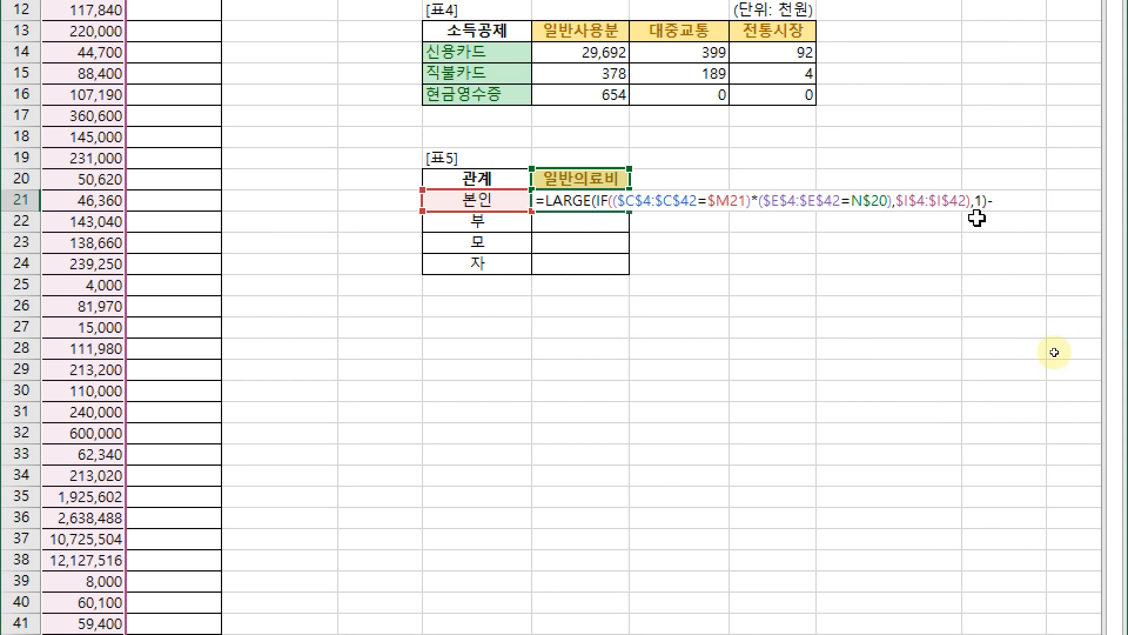
{"action": "left_click_drag", "start_coordinate": [992, 201], "coordinate": [548, 201]}
{"action": "key", "text": "ctrl+c"}
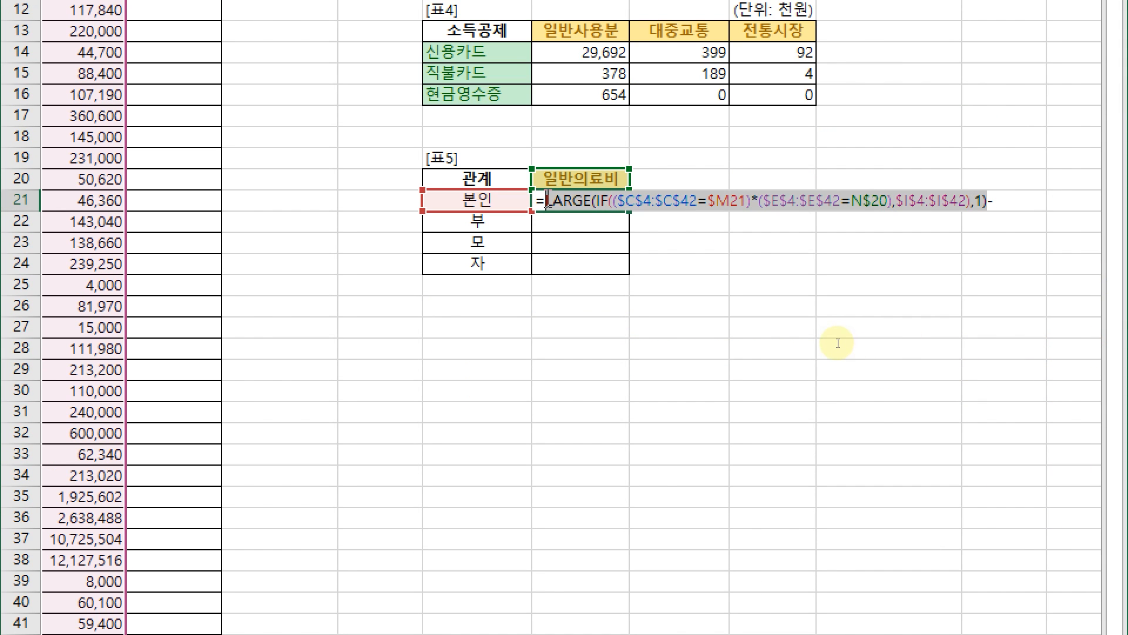
{"action": "left_click", "coordinate": [1002, 203]}
{"action": "key", "text": "ctrl+v"}
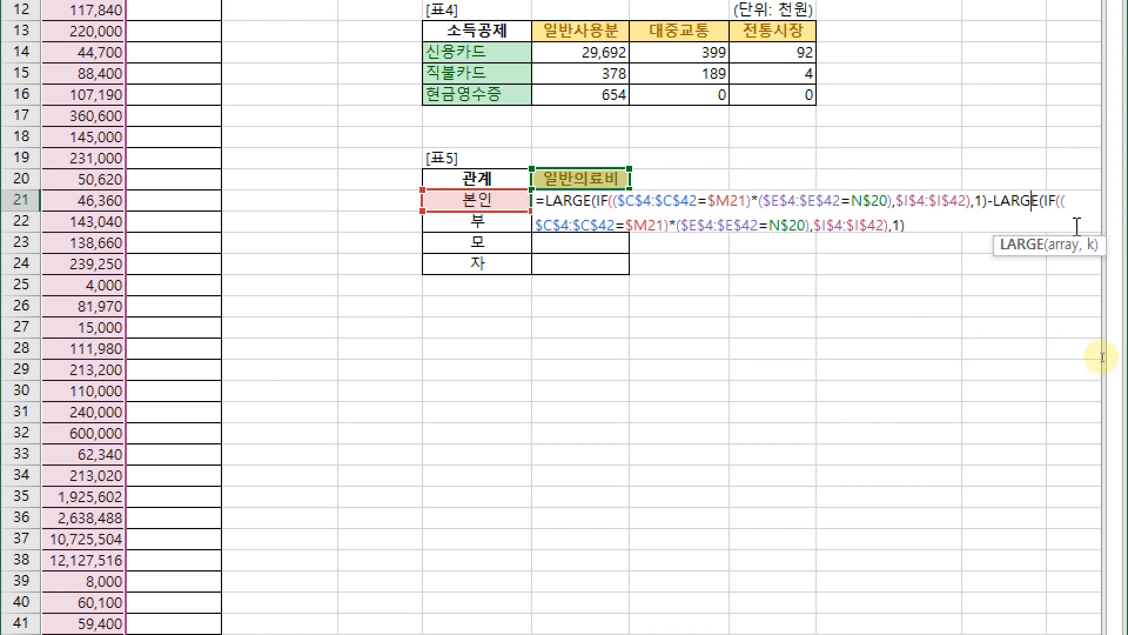
Step: Replace the function name LARGE with SMALL in the second half of the formula
{"action": "key", "text": "Delete"}
{"action": "key", "text": "BackSpace"}
{"action": "key", "text": "BackSpace"}
{"action": "key", "text": "BackSpace"}
{"action": "key", "text": "BackSpace"}
{"action": "type", "text": "s"}
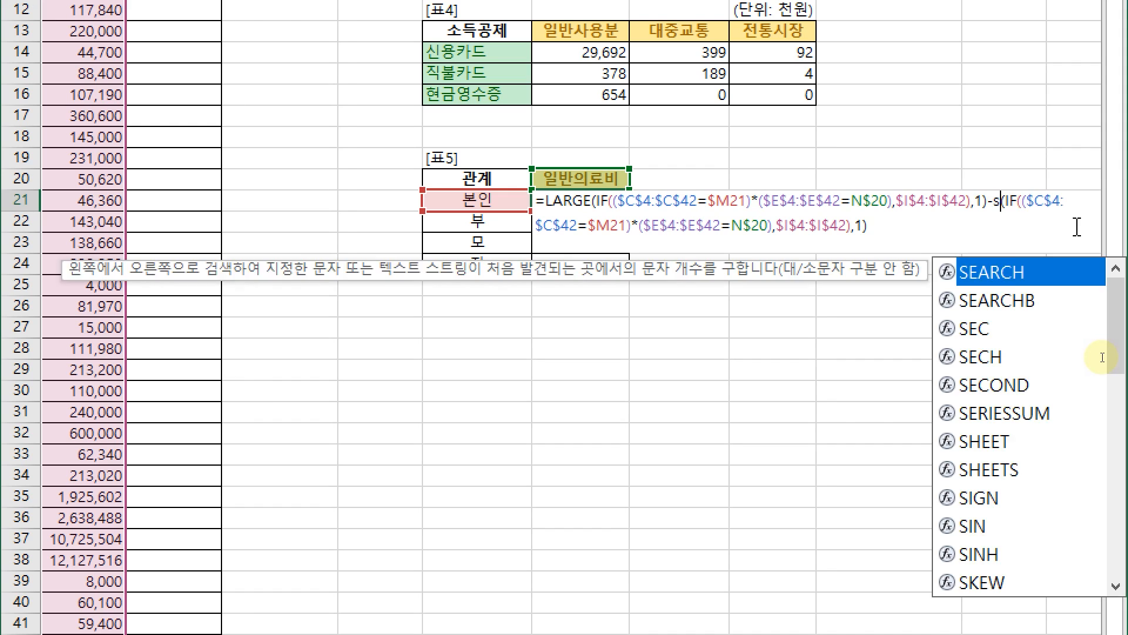
{"action": "type", "text": "mall"}
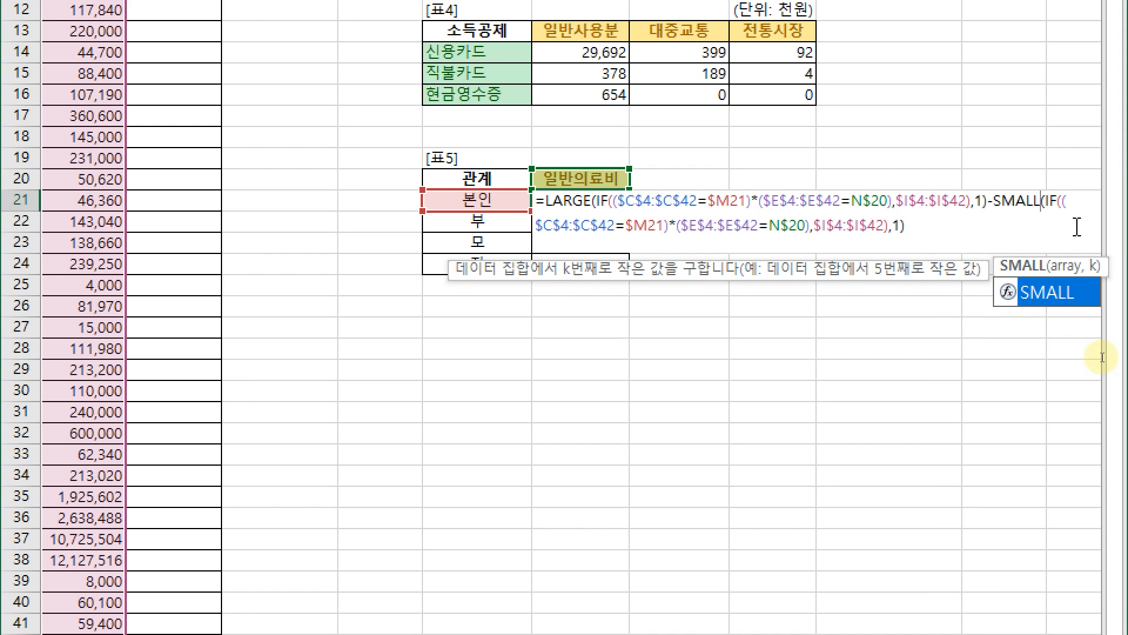
Step: Enter the N21 formula as an array formula and fill it down to N24 for the remaining 관계 rows
{"action": "left_click", "coordinate": [991, 229]}
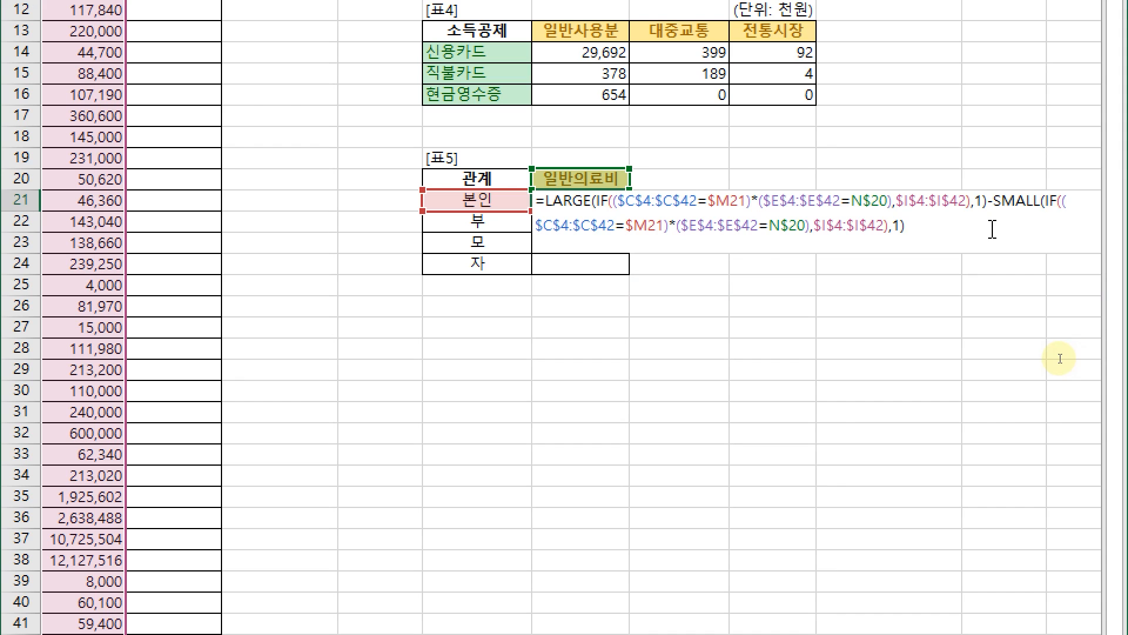
{"action": "key", "text": "ctrl+shift+Return"}
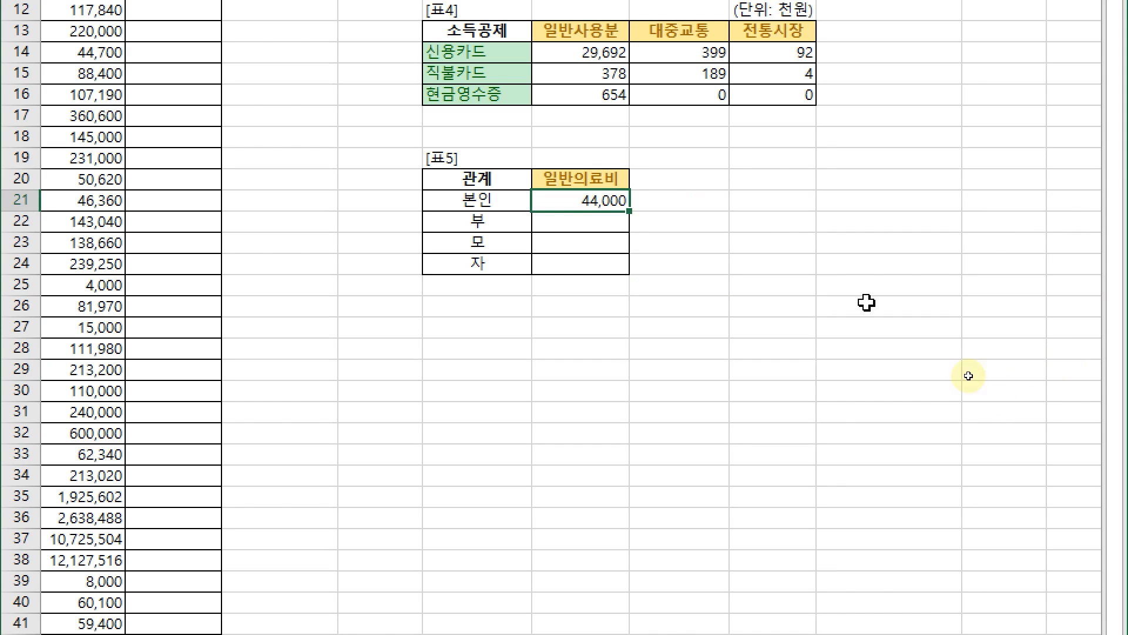
{"action": "left_click_drag", "start_coordinate": [628, 210], "coordinate": [630, 287]}
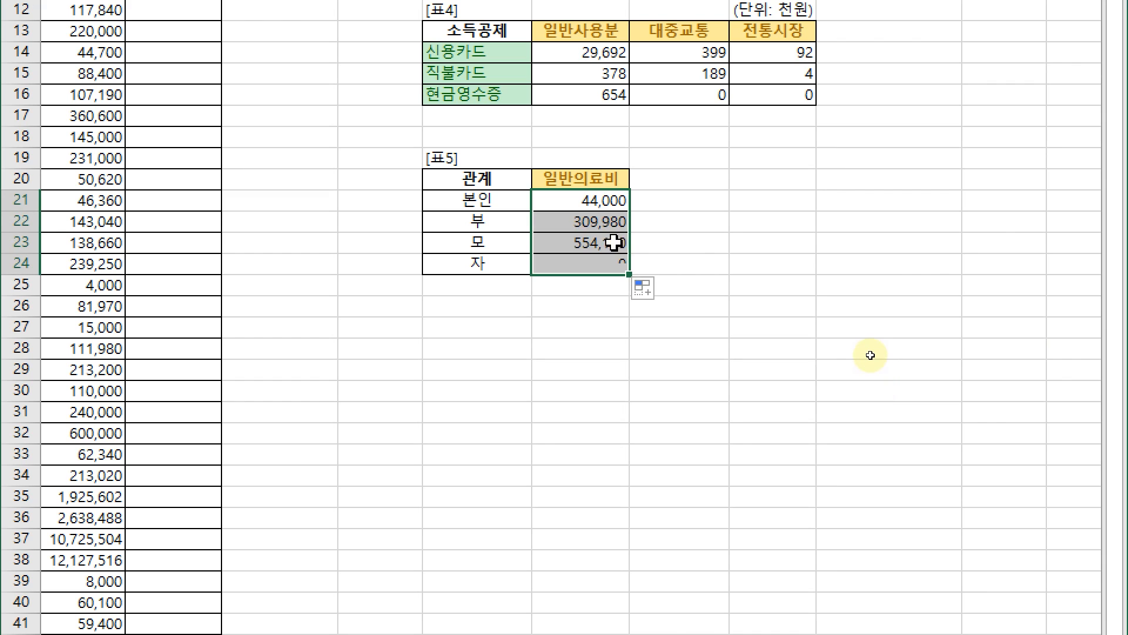
{"action": "key", "text": "Down"}
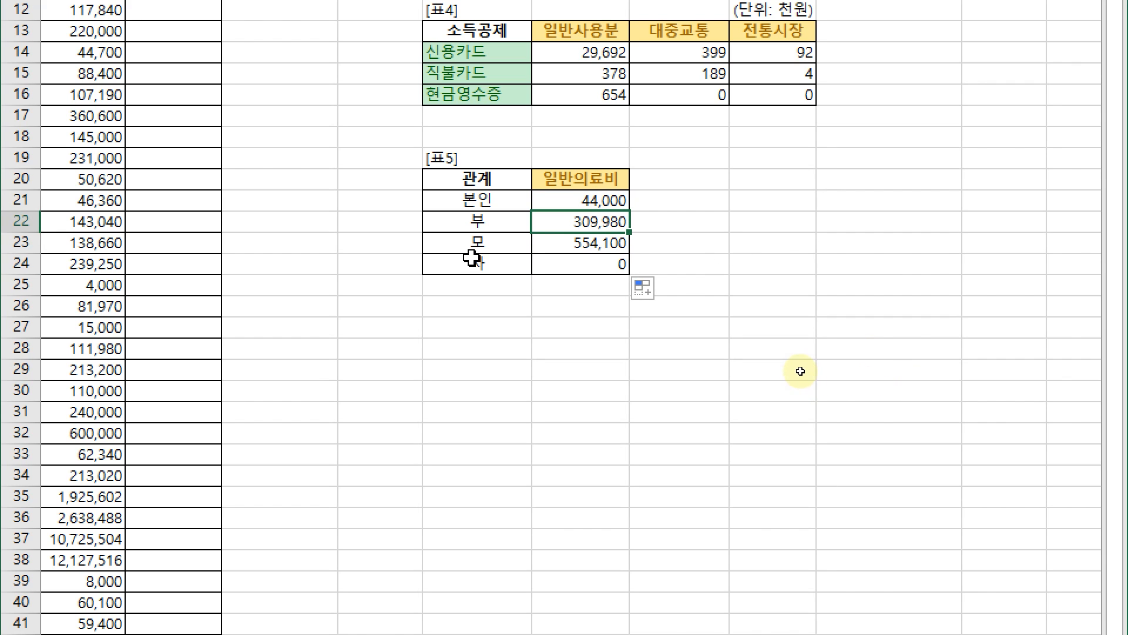
{"action": "left_click", "coordinate": [575, 264]}
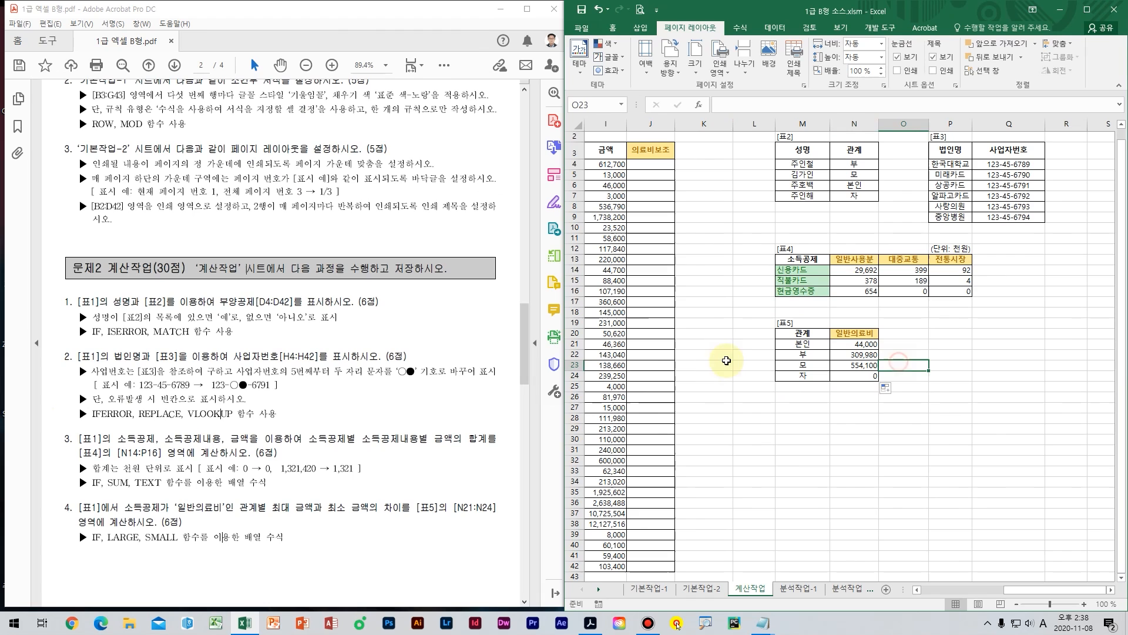
Step: Select the first 의료비보조 cell, J4, and switch to the Acrobat PDF to read task 5 on the fn의료비보조 function
{"action": "left_click", "coordinate": [650, 354]}
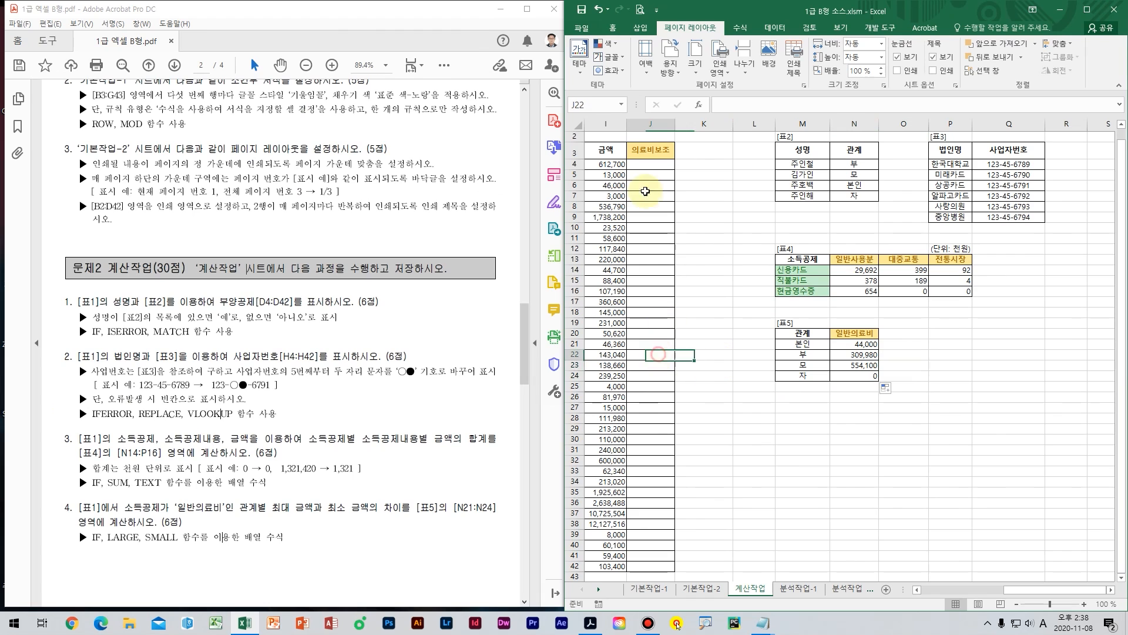
{"action": "left_click", "coordinate": [648, 170]}
{"action": "left_click", "coordinate": [648, 165]}
{"action": "left_click", "coordinate": [377, 423]}
{"action": "scroll", "coordinate": [352, 429], "scroll_direction": "down", "scroll_amount": 5}
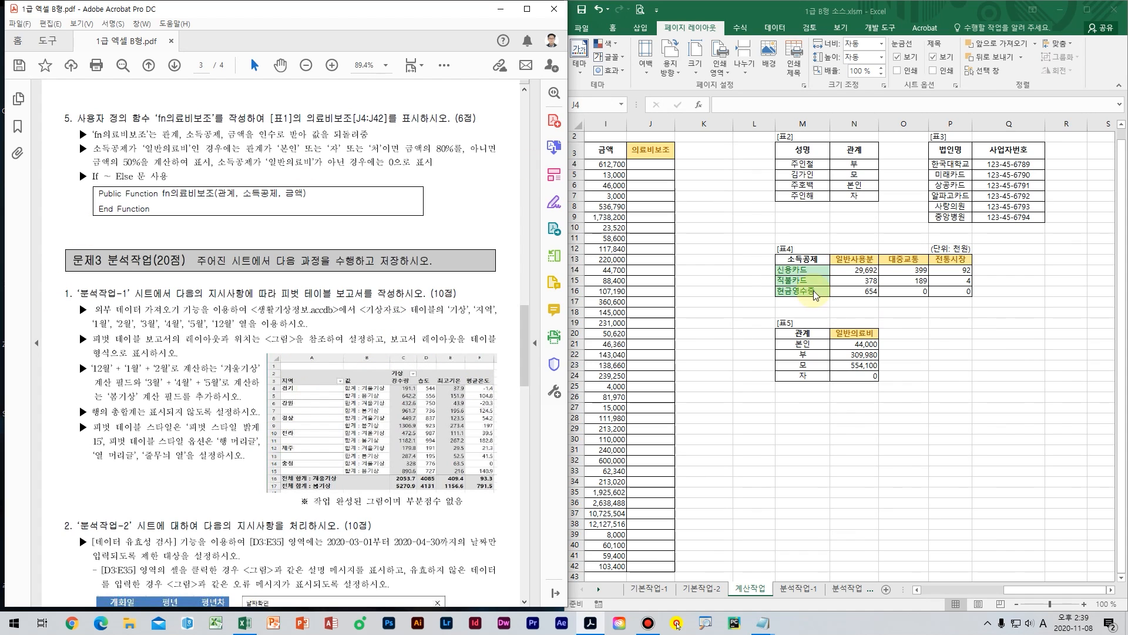
{"action": "left_click", "coordinate": [754, 280]}
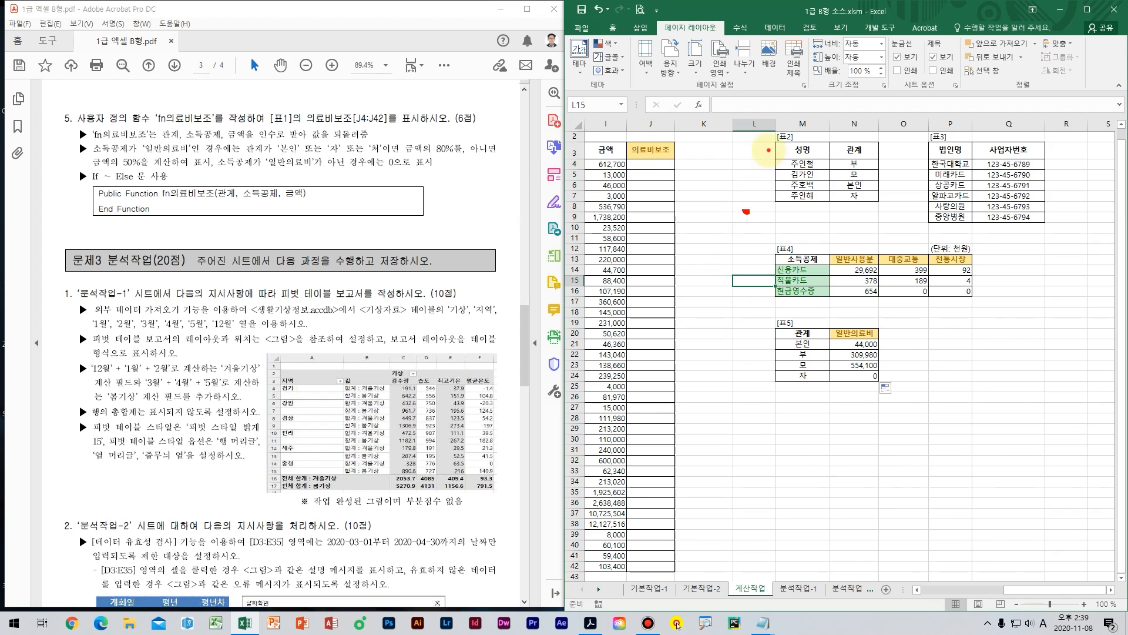
{"action": "mouse_move", "coordinate": [768, 150]}
{"action": "left_mouse_down"}
{"action": "mouse_move", "coordinate": [720, 227]}
{"action": "mouse_move", "coordinate": [813, 215]}
{"action": "mouse_move", "coordinate": [940, 170]}
{"action": "mouse_move", "coordinate": [899, 244]}
{"action": "mouse_move", "coordinate": [948, 219]}
{"action": "left_mouse_up"}
{"action": "mouse_move", "coordinate": [993, 179]}
{"action": "left_mouse_down"}
{"action": "mouse_move", "coordinate": [967, 247]}
{"action": "mouse_move", "coordinate": [993, 259]}
{"action": "left_mouse_up"}
{"action": "left_click_drag", "start_coordinate": [1037, 296], "coordinate": [692, 122]}
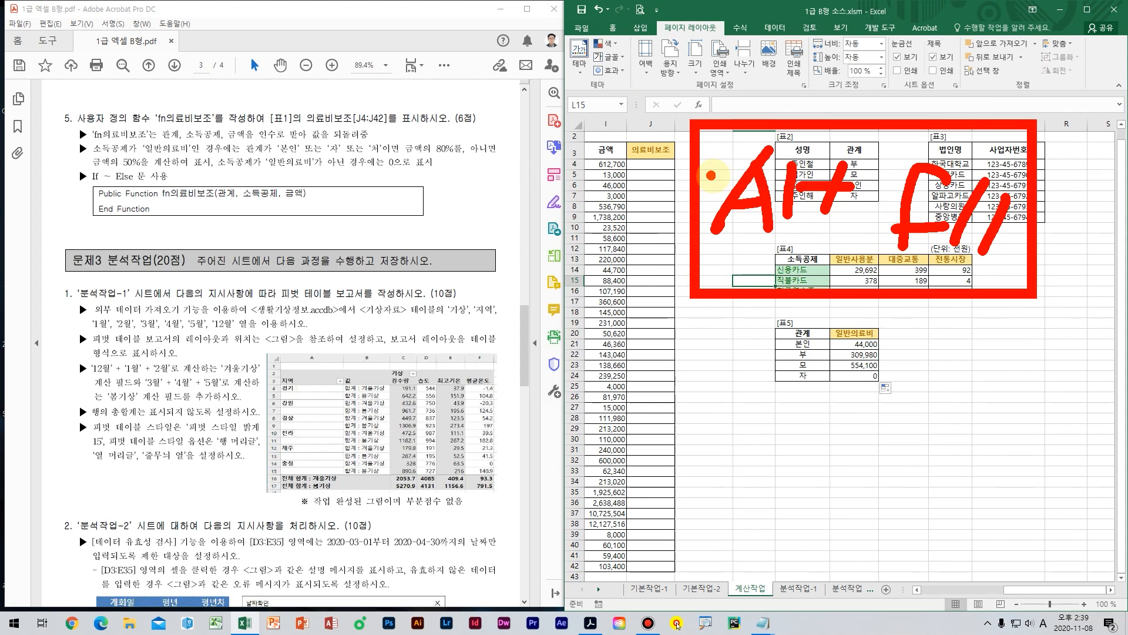
{"action": "key", "text": "Escape"}
{"action": "left_click", "coordinate": [786, 226]}
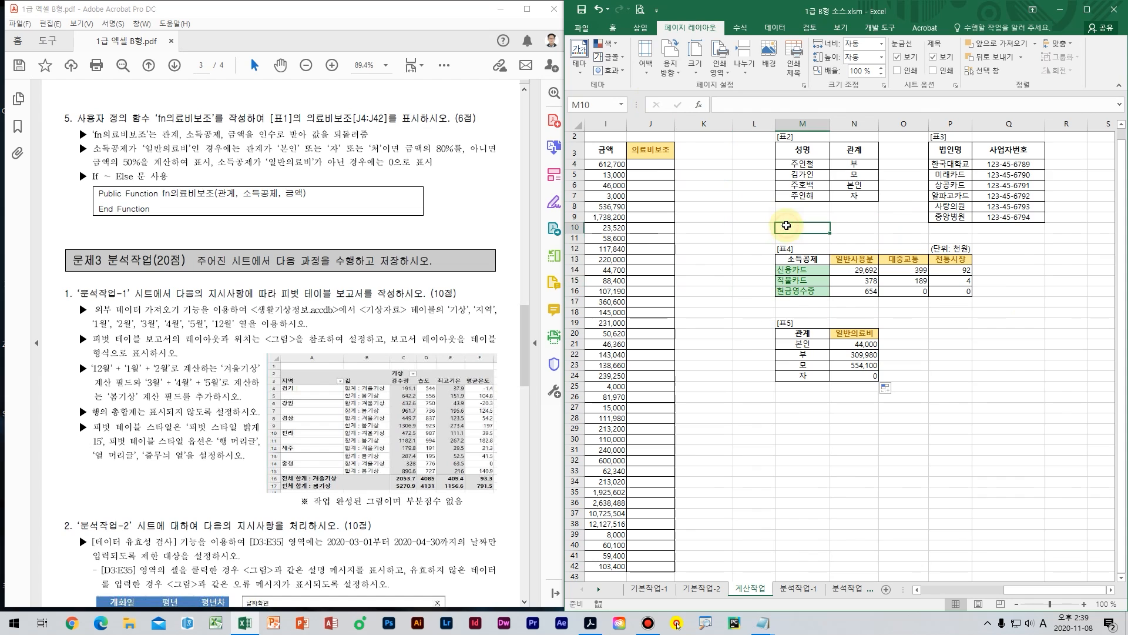
Step: Open the Visual Basic editor for the workbook and move its window clear of the task 5 text
{"action": "key", "text": "alt+F11"}
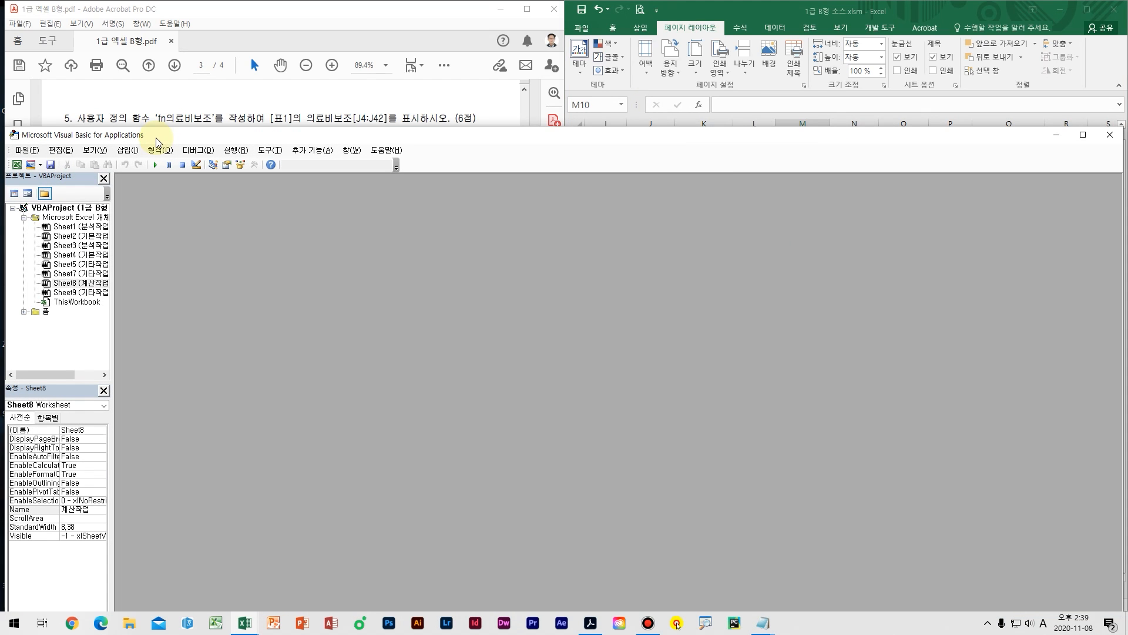
{"action": "left_click_drag", "start_coordinate": [159, 138], "coordinate": [553, 228]}
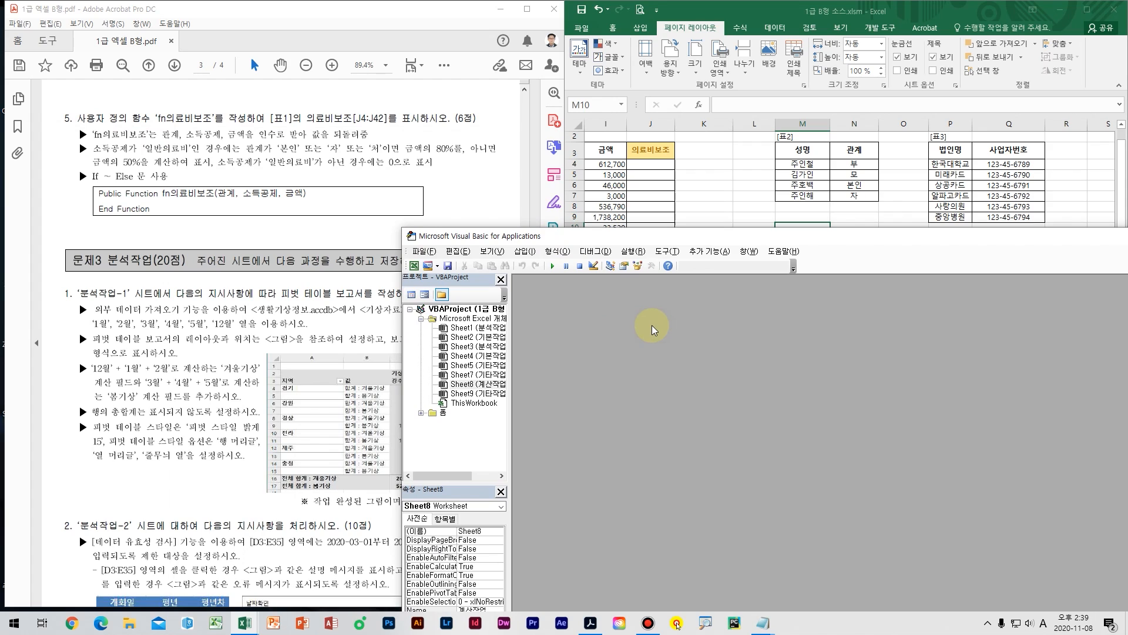
{"action": "left_click", "coordinate": [611, 303]}
{"action": "left_click", "coordinate": [603, 398]}
{"action": "mouse_move", "coordinate": [603, 397]}
{"action": "left_mouse_down"}
{"action": "mouse_move", "coordinate": [619, 317]}
{"action": "mouse_move", "coordinate": [675, 312]}
{"action": "mouse_move", "coordinate": [752, 327]}
{"action": "mouse_move", "coordinate": [799, 381]}
{"action": "left_mouse_up"}
{"action": "left_click", "coordinate": [805, 322]}
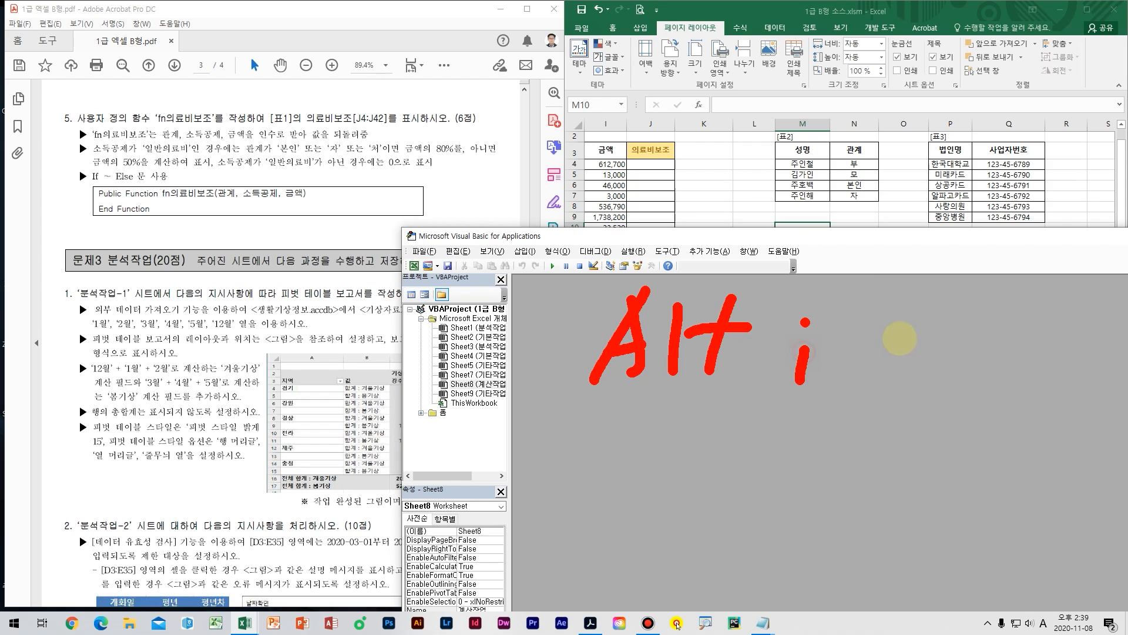
{"action": "mouse_move", "coordinate": [900, 337]}
{"action": "left_mouse_down"}
{"action": "mouse_move", "coordinate": [944, 349]}
{"action": "mouse_move", "coordinate": [972, 378]}
{"action": "left_mouse_up"}
{"action": "left_click", "coordinate": [569, 332]}
{"action": "left_click_drag", "start_coordinate": [561, 404], "coordinate": [1093, 400]}
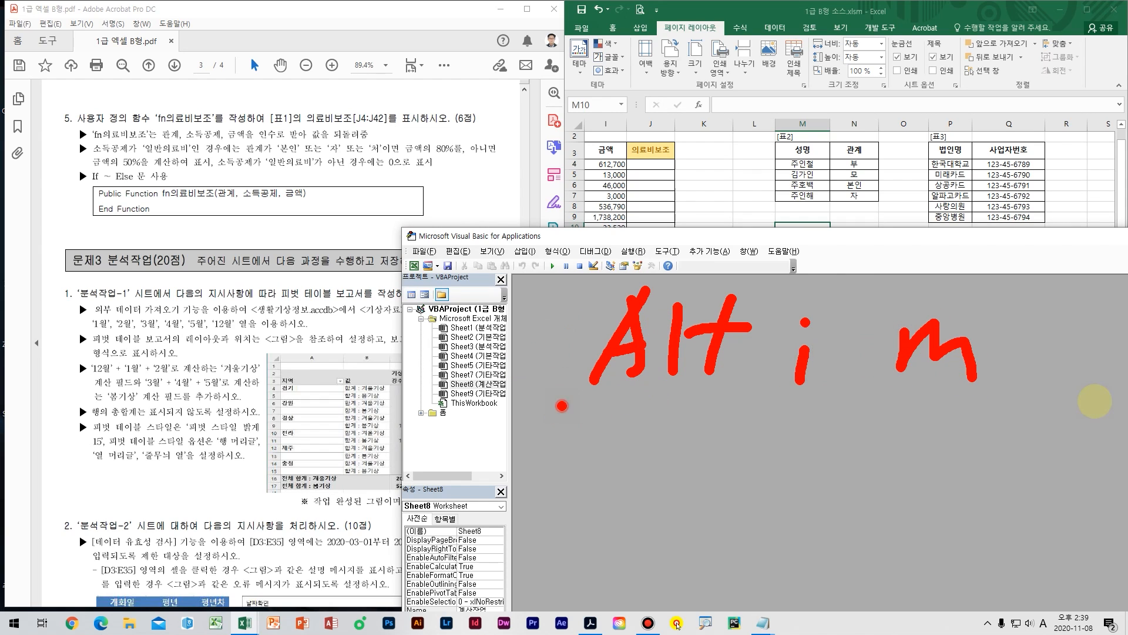
{"action": "left_click_drag", "start_coordinate": [511, 237], "coordinate": [536, 234]}
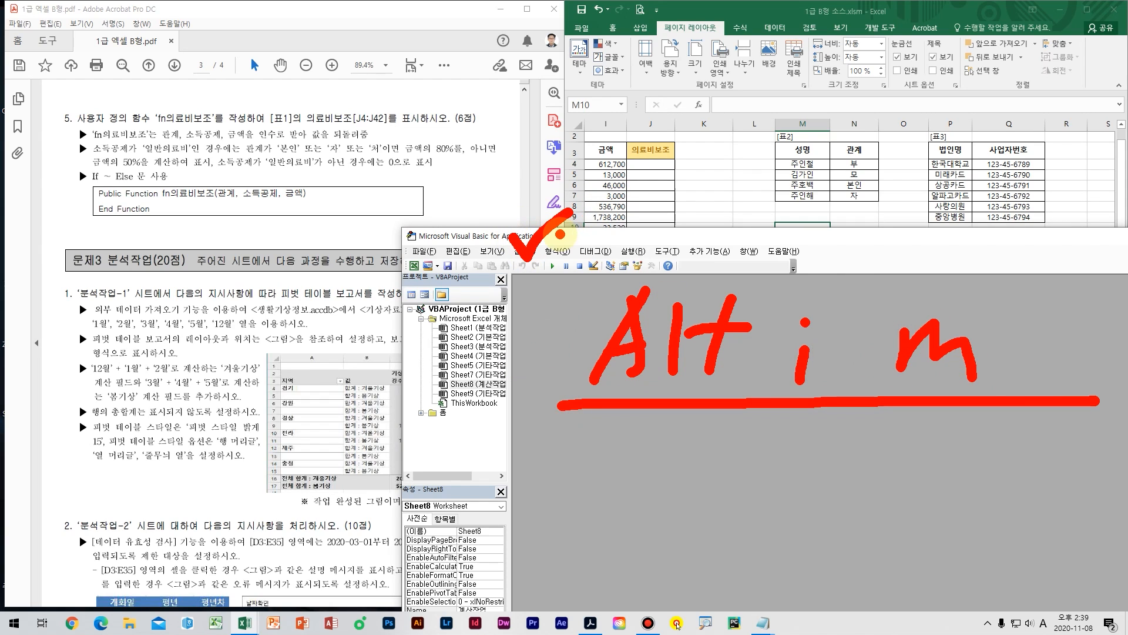
{"action": "key", "text": "Escape"}
Step: Insert a new standard module in the workbook's VBA project and reposition the editor so its whole code window is in view
{"action": "left_click", "coordinate": [527, 253]}
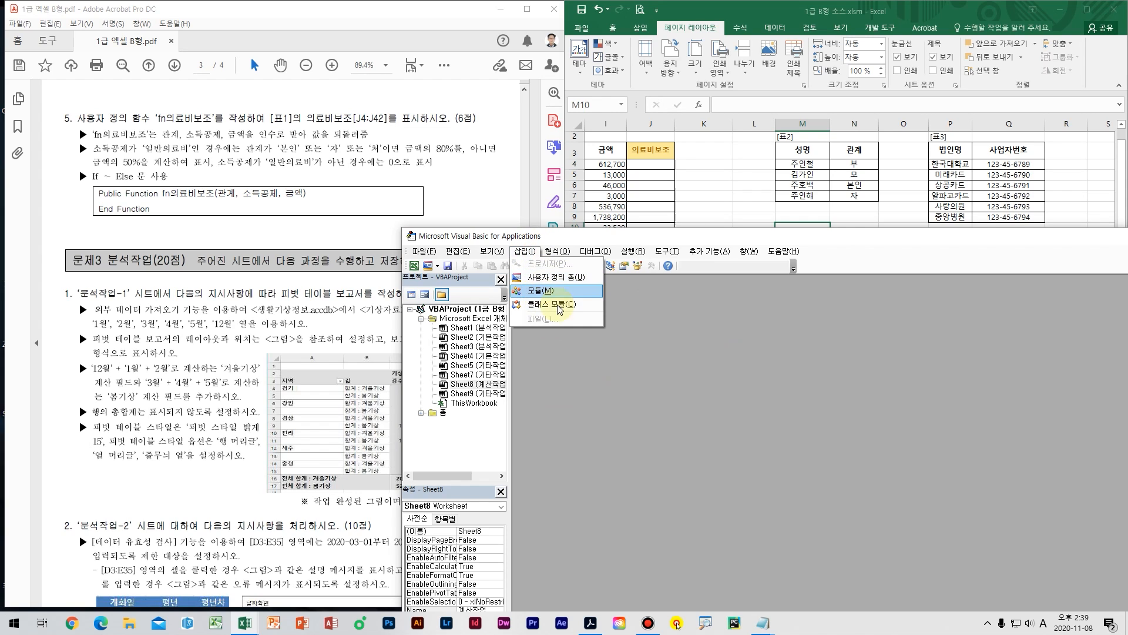
{"action": "left_click", "coordinate": [538, 291]}
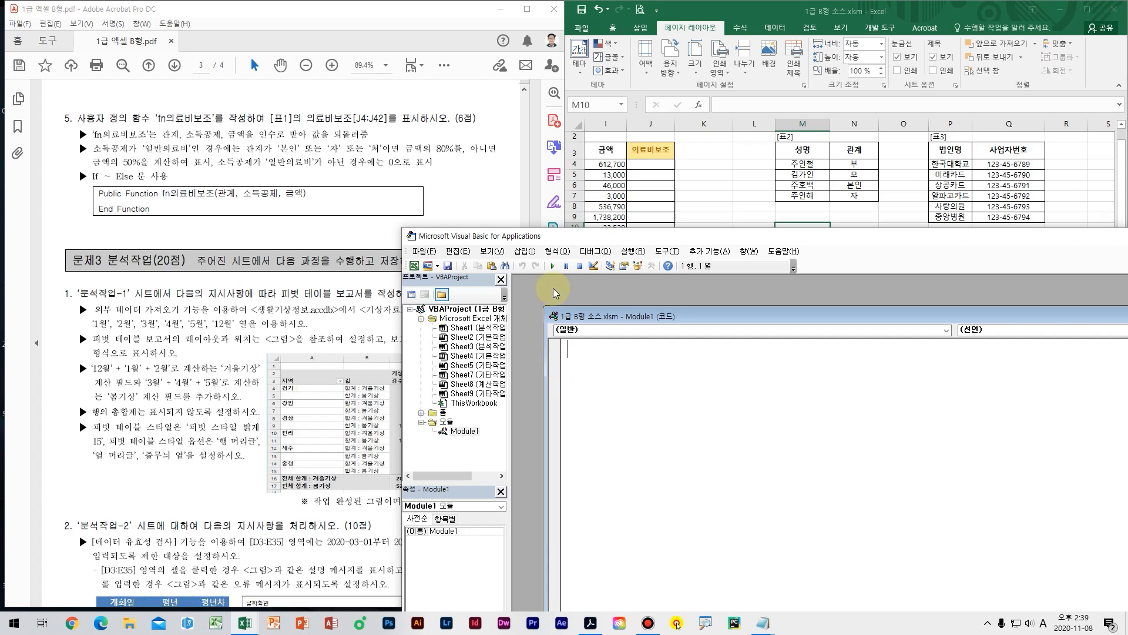
{"action": "left_click_drag", "start_coordinate": [532, 236], "coordinate": [234, 248]}
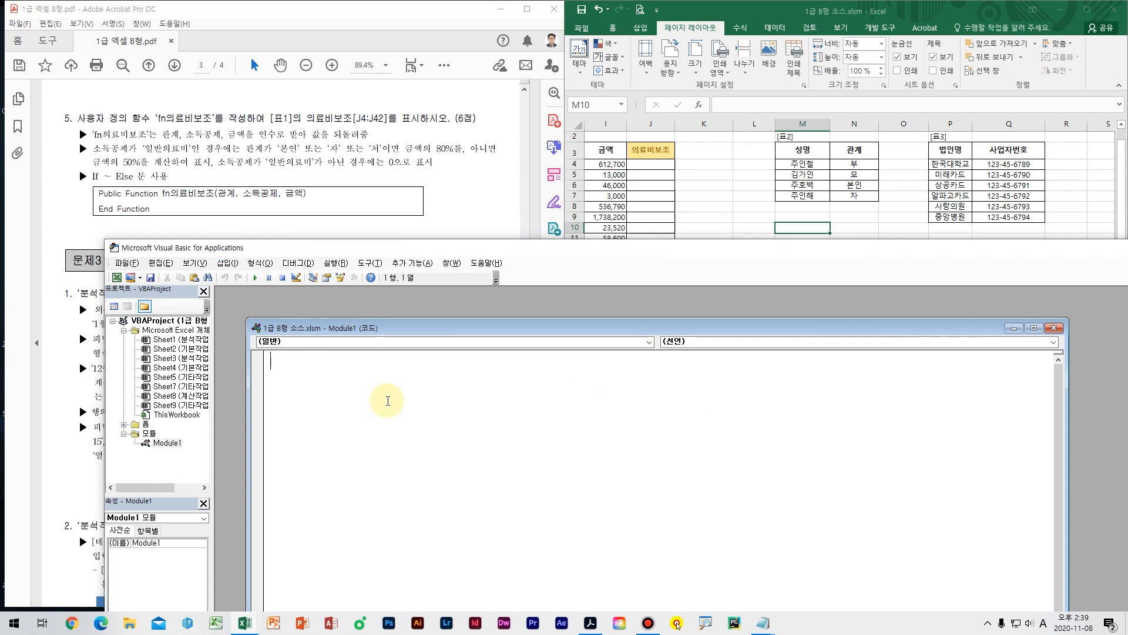
Step: Declare the public function fn의료비보조 with the arguments 관계, 소득공제 and 금액 in the new module
{"action": "left_click", "coordinate": [271, 363]}
{"action": "type", "text": "public functionm"}
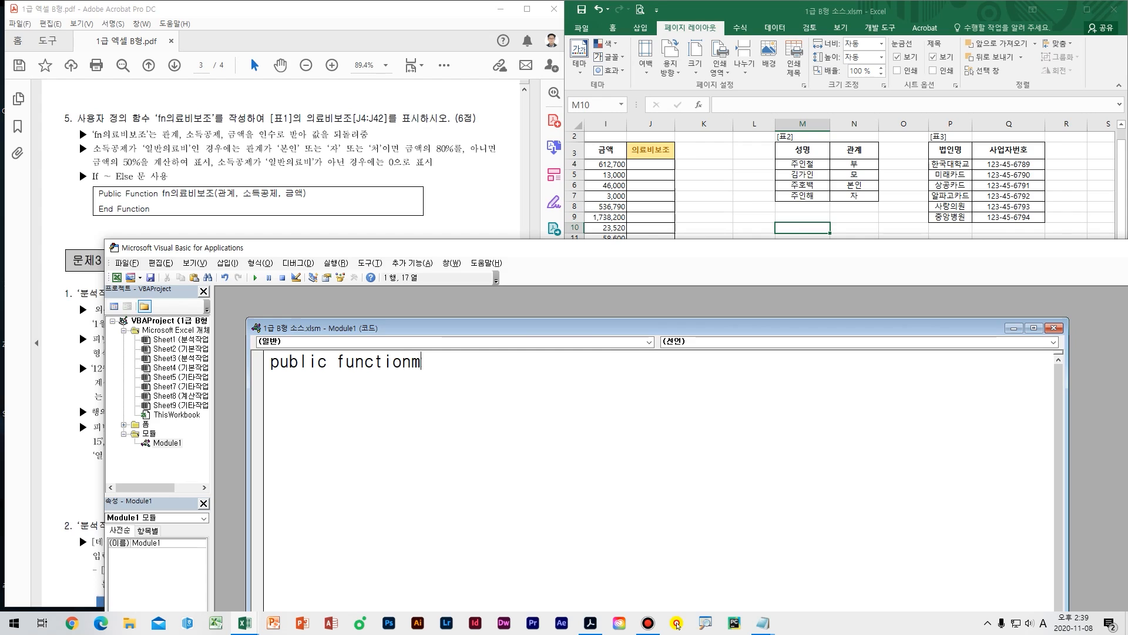
{"action": "key", "text": "BackSpace"}
{"action": "type", "text": " fn"}
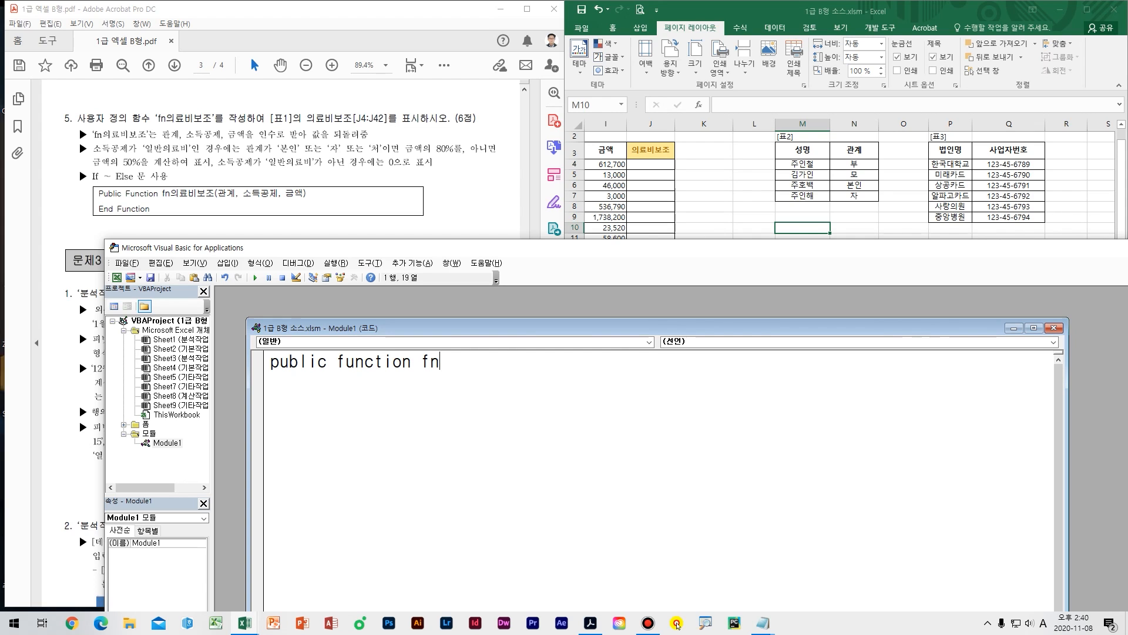
{"action": "key", "text": "Hangul"}
{"action": "type", "text": "의료비보조"}
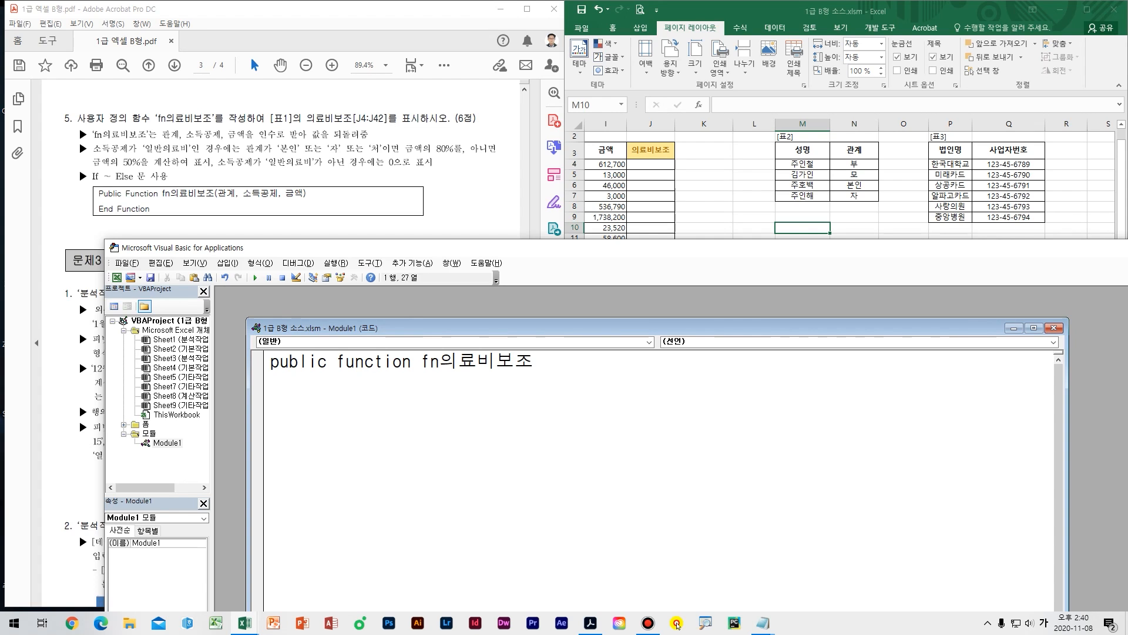
{"action": "type", "text": "(관계,소득공제,ㄱ"}
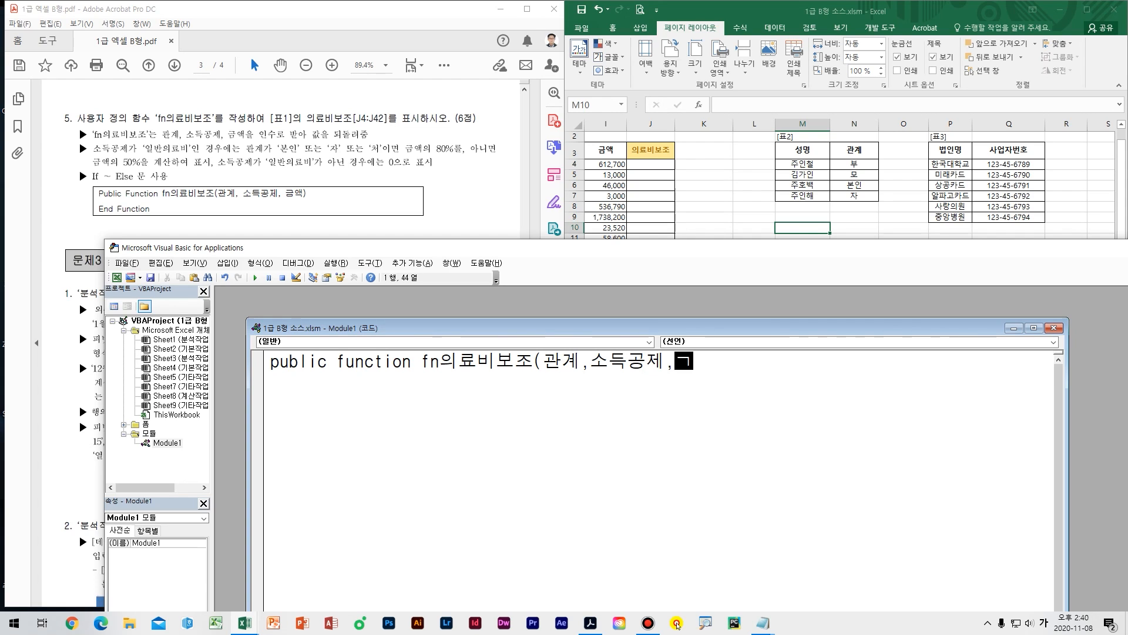
{"action": "type", "text": "금액)"}
{"action": "key", "text": "Return"}
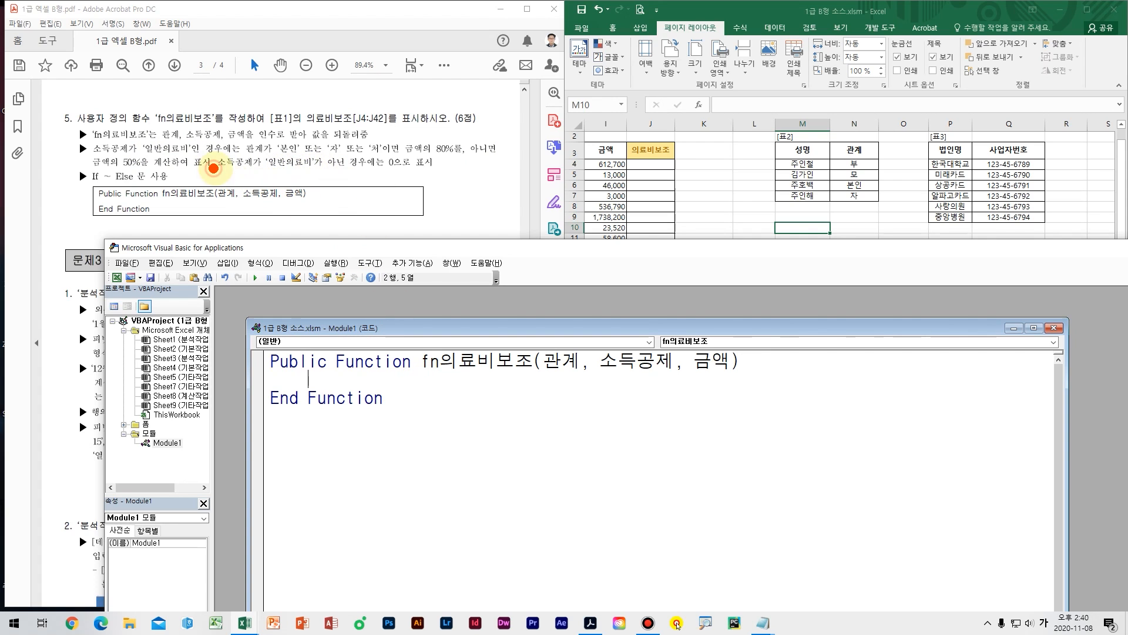
{"action": "left_click_drag", "start_coordinate": [212, 169], "coordinate": [434, 172]}
{"action": "left_click_drag", "start_coordinate": [407, 222], "coordinate": [494, 219]}
{"action": "mouse_move", "coordinate": [457, 183]}
{"action": "left_mouse_down"}
{"action": "mouse_move", "coordinate": [446, 267]}
{"action": "mouse_move", "coordinate": [483, 251]}
{"action": "left_mouse_up"}
{"action": "mouse_move", "coordinate": [494, 194]}
{"action": "left_mouse_down"}
{"action": "mouse_move", "coordinate": [520, 232]}
{"action": "mouse_move", "coordinate": [579, 203]}
{"action": "mouse_move", "coordinate": [673, 252]}
{"action": "left_mouse_up"}
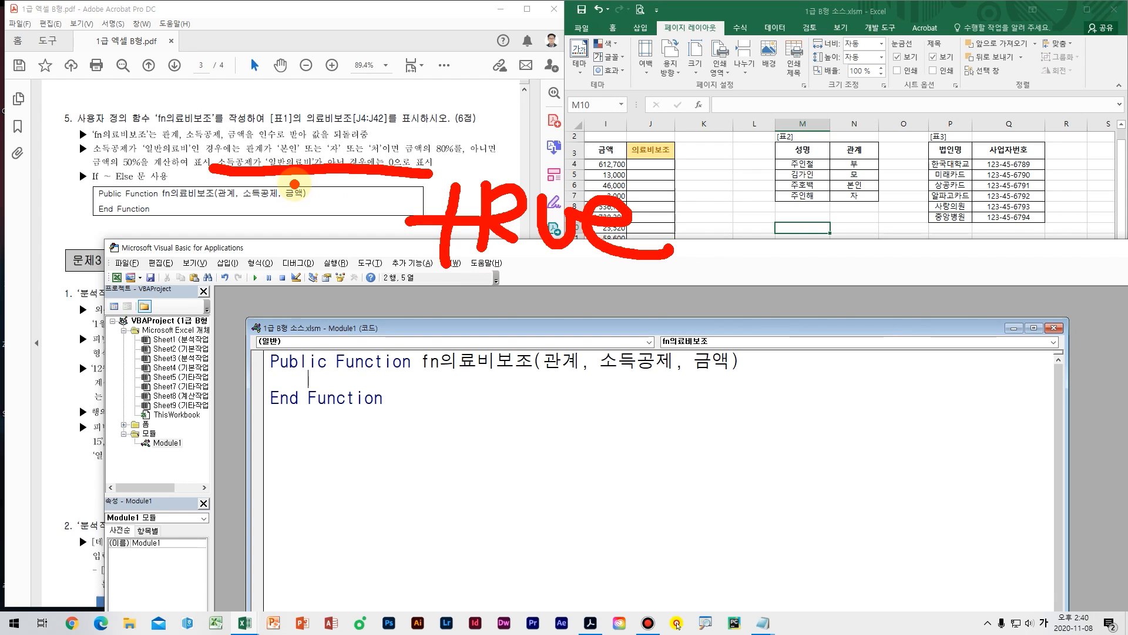
{"action": "left_click_drag", "start_coordinate": [303, 188], "coordinate": [440, 186]}
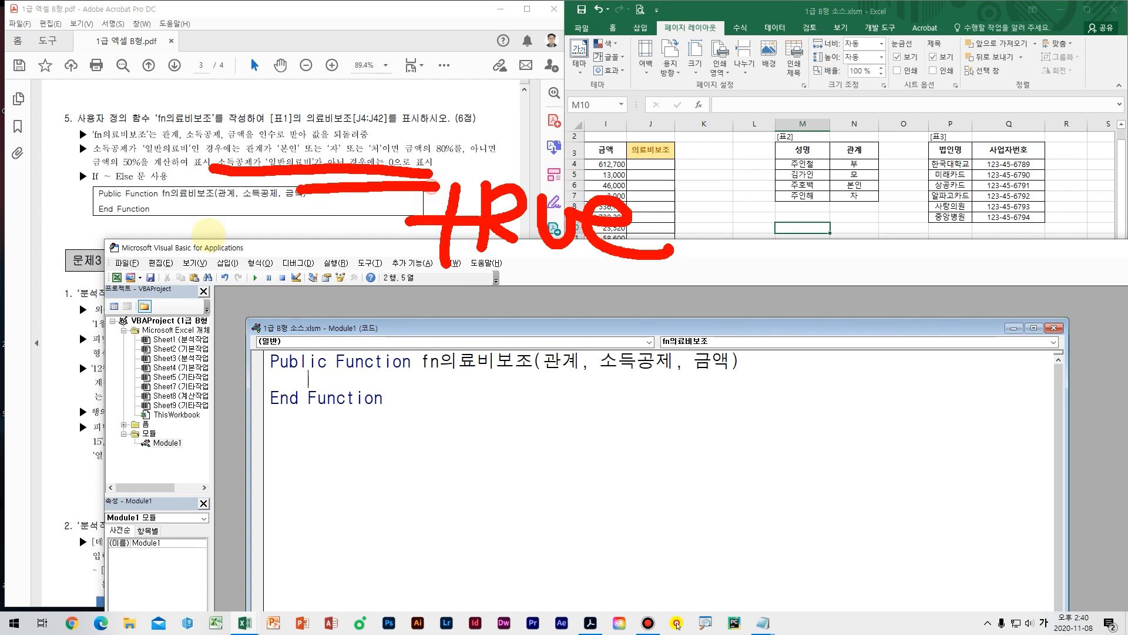
{"action": "key", "text": "Escape"}
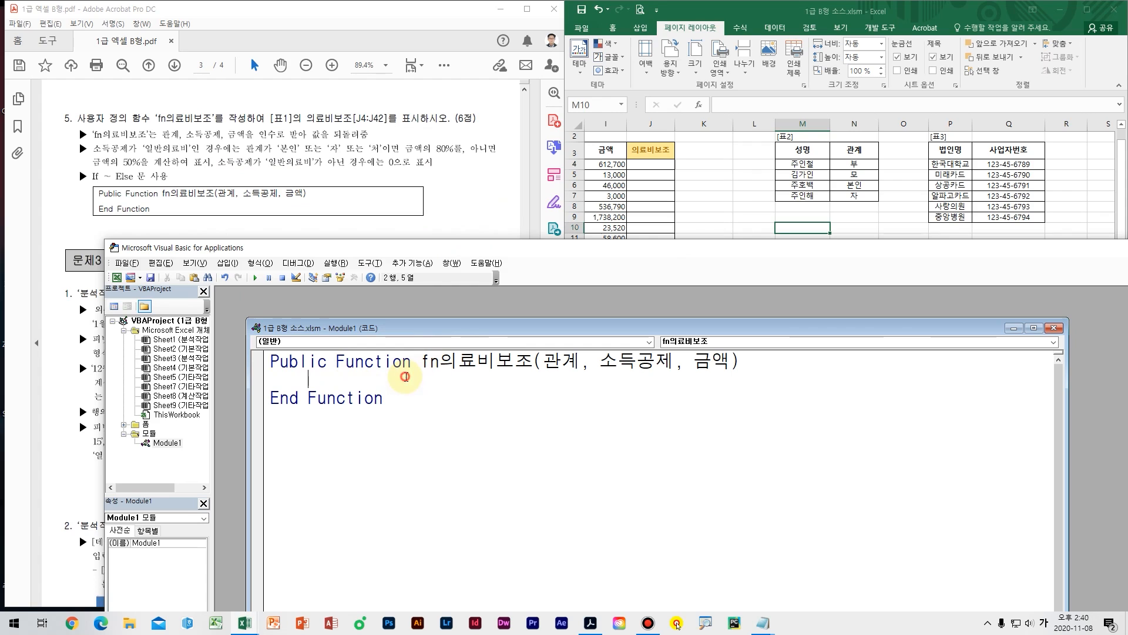
Step: Add the outer condition If 소득공제 = "일반의료비" Then inside the function body
{"action": "type", "text": "ㅇ"}
{"action": "key", "text": "BackSpace"}
{"action": "key", "text": "BackSpace"}
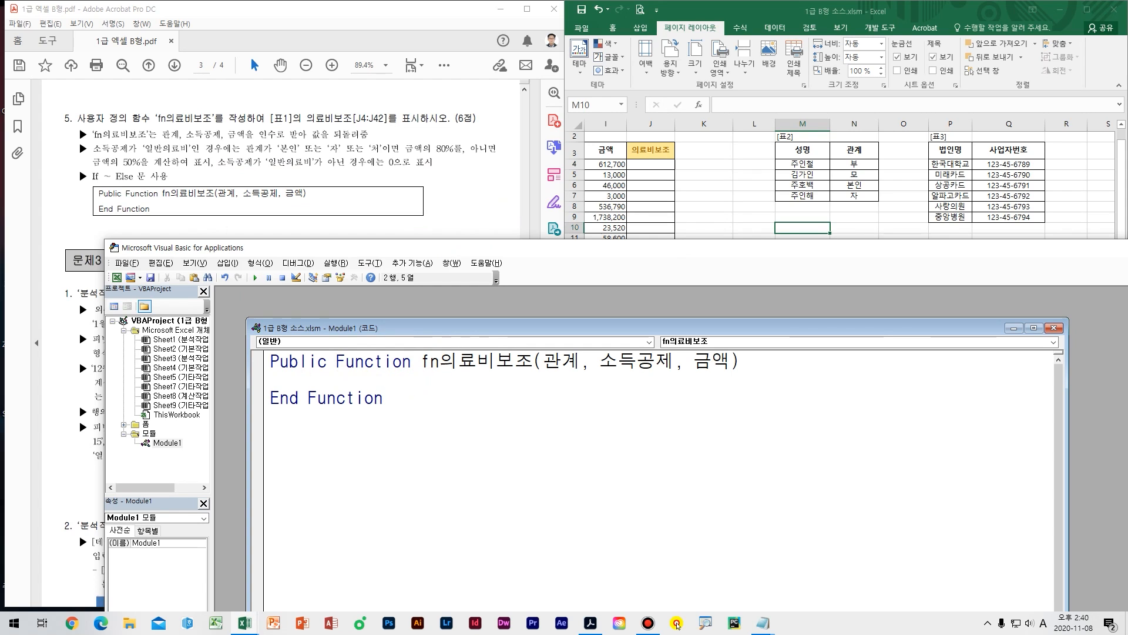
{"action": "type", "text": "if"}
{"action": "type", "text": " 소득공"}
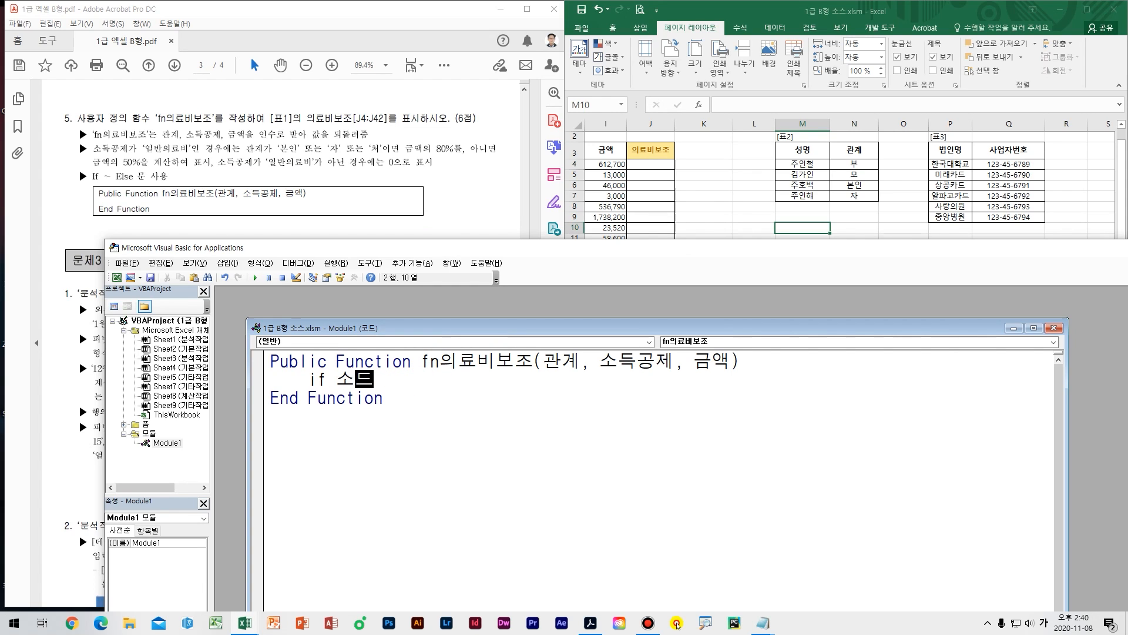
{"action": "type", "text": "제 "}
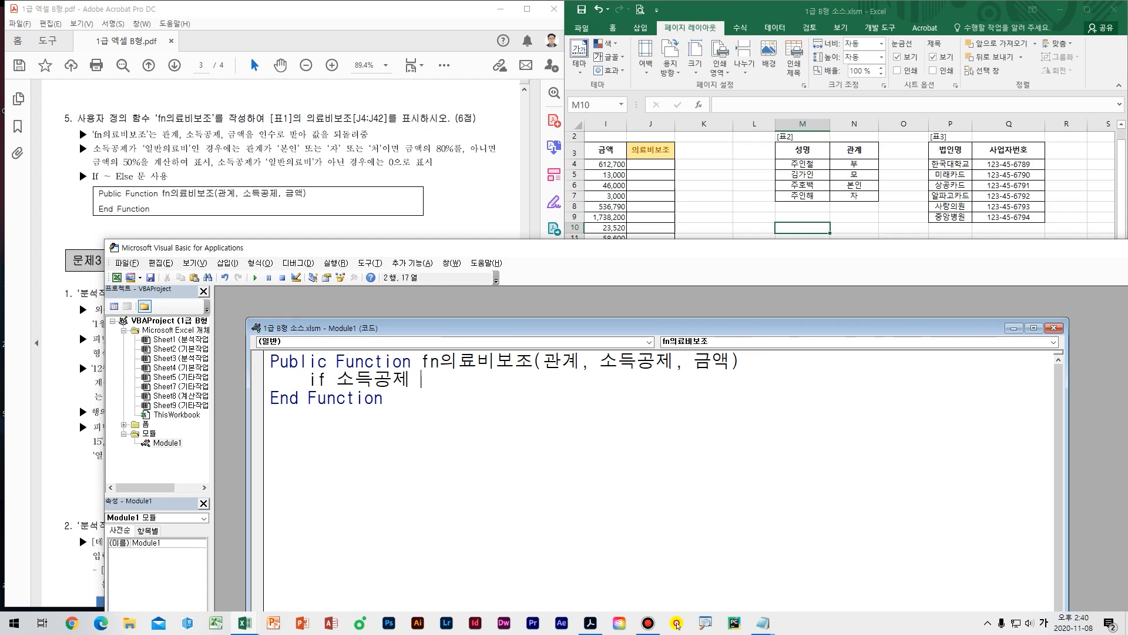
{"action": "type", "text": "="}
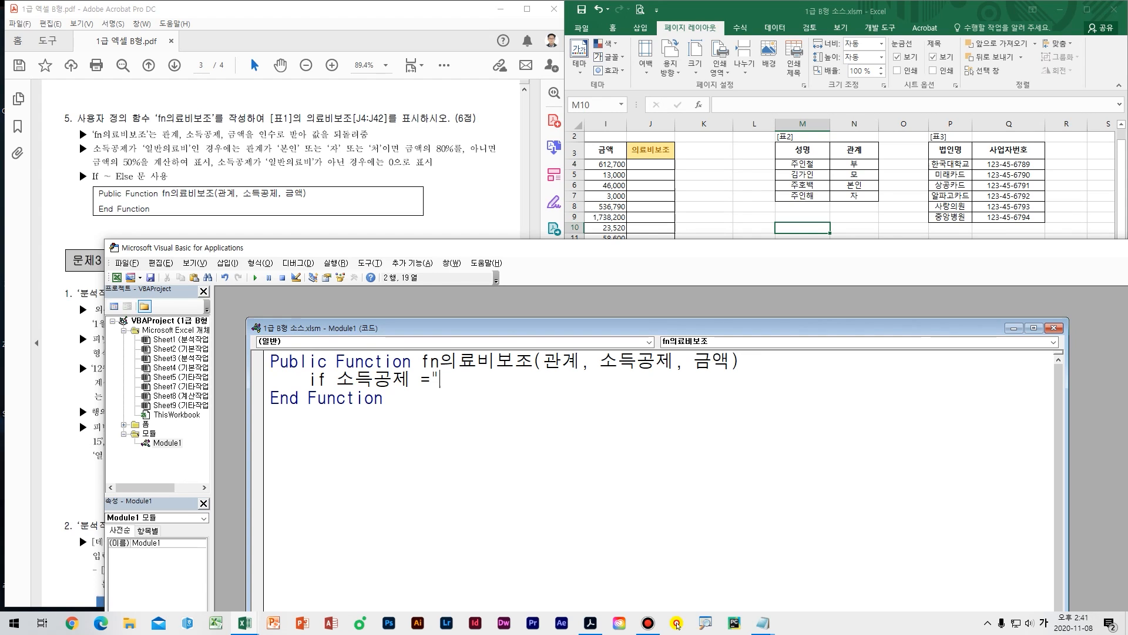
{"action": "type", "text": "\"일반의료비\""}
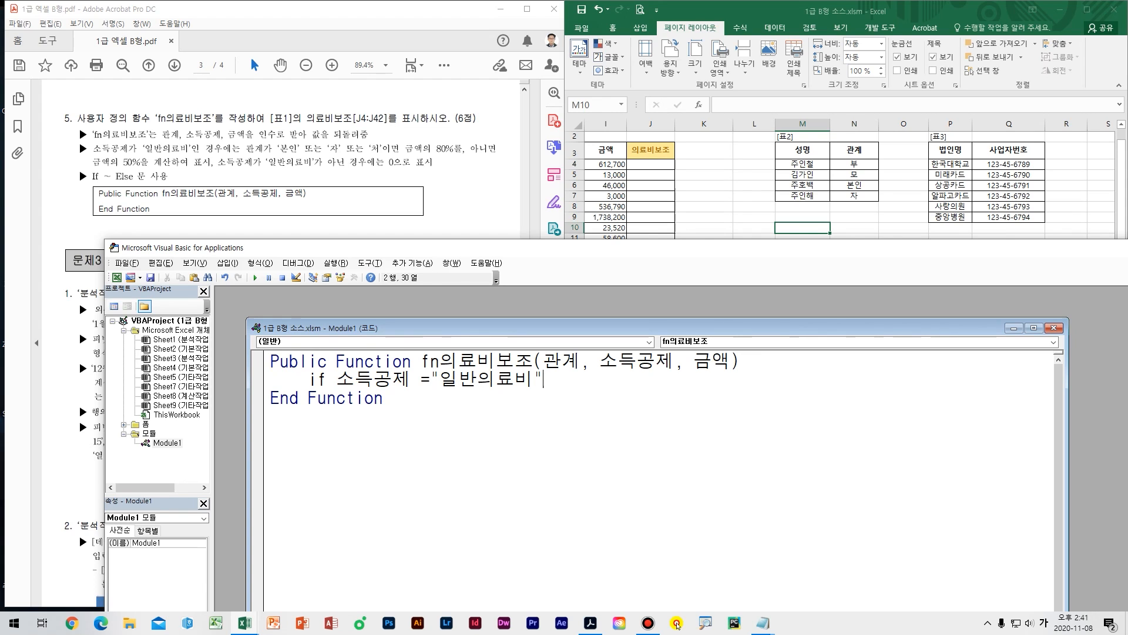
{"action": "type", "text": " then"}
{"action": "key", "text": "Return"}
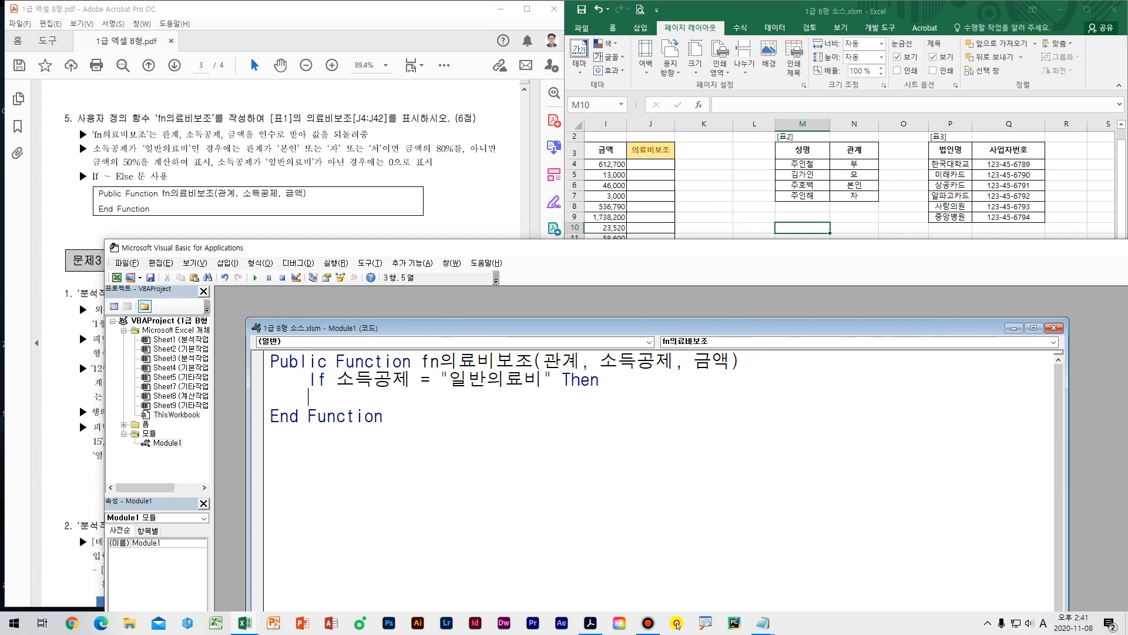
Step: Add a nested If that tests whether 관계 is "본인", "자" or "처", joining the comparisons with Or and ending with Then
{"action": "type", "text": "if"}
{"action": "type", "text": " 과"}
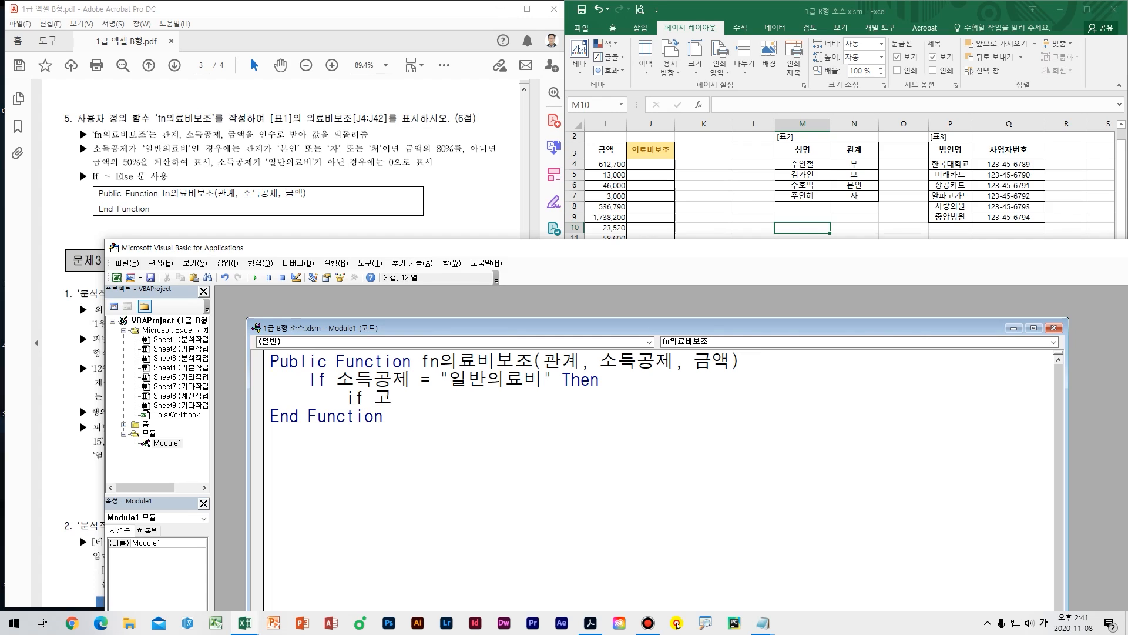
{"action": "type", "text": "관계"}
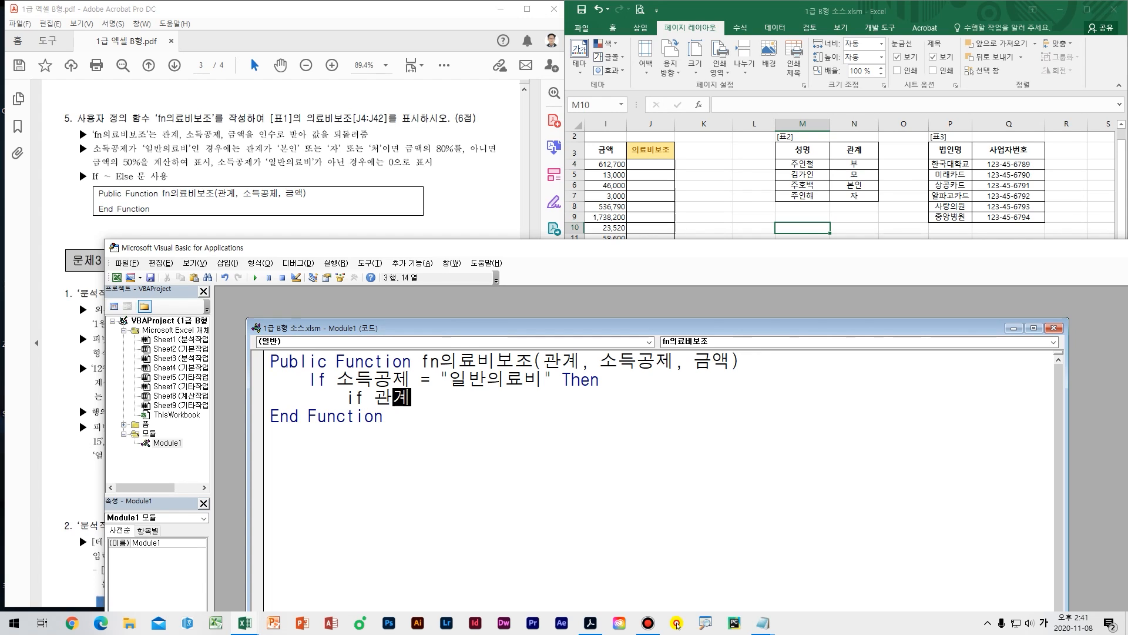
{"action": "type", "text": " = \"본인"}
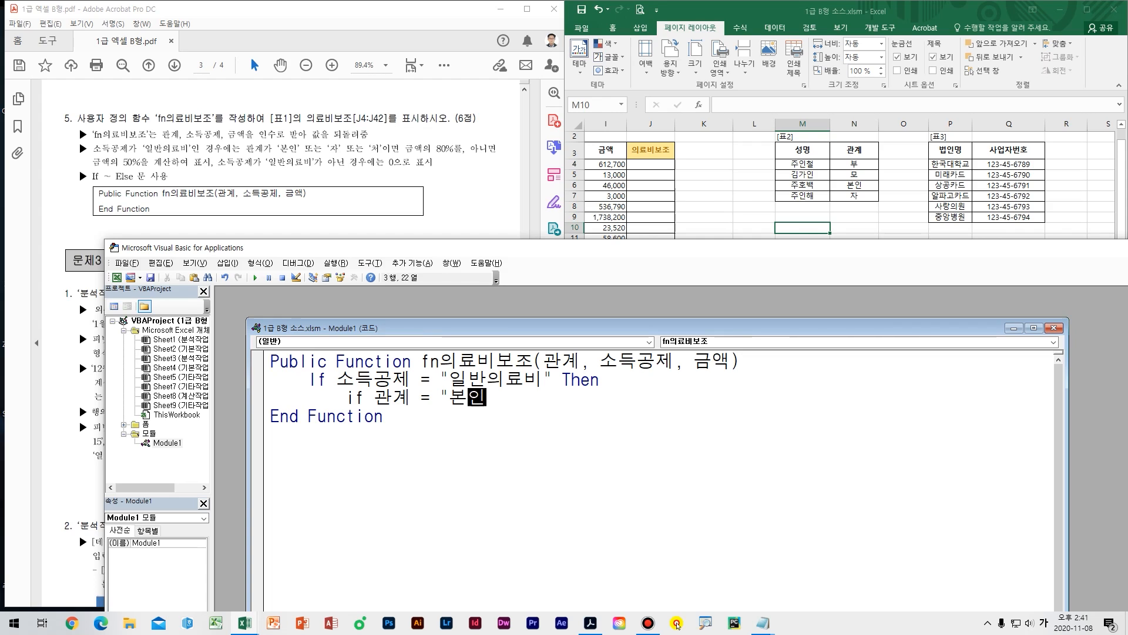
{"action": "type", "text": "\" "}
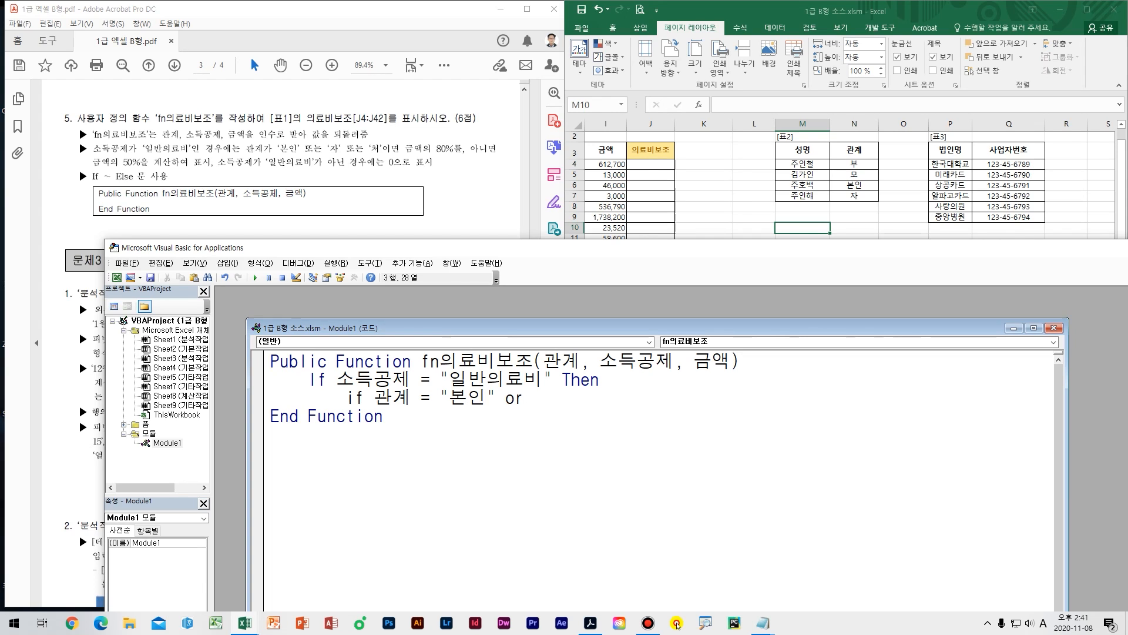
{"action": "type", "text": "or "}
{"action": "type", "text": "관ㄱ"}
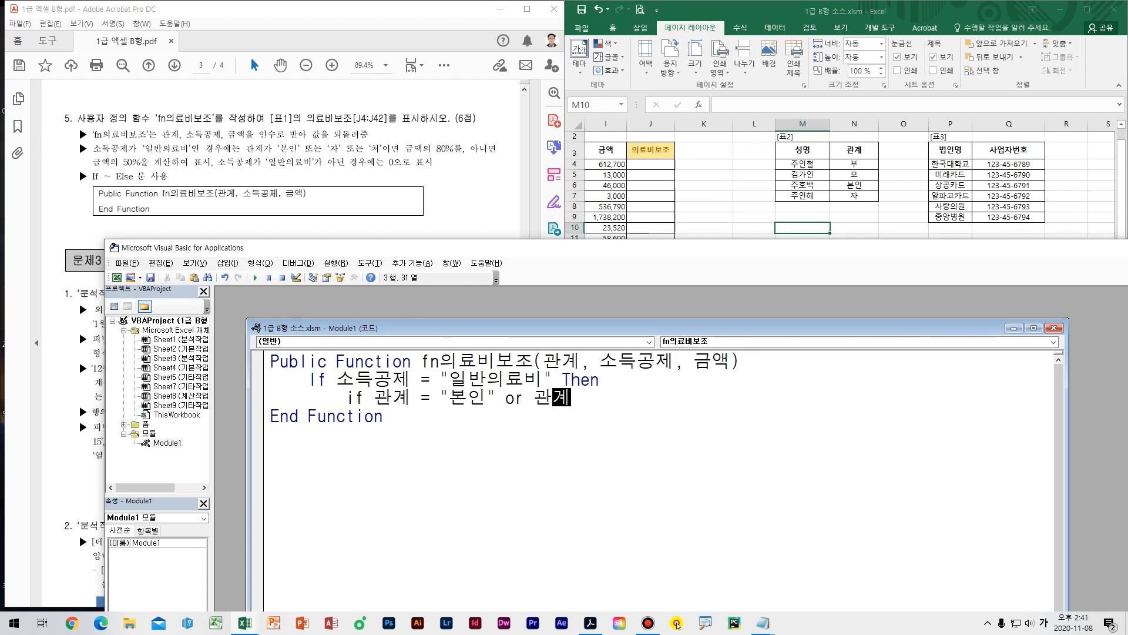
{"action": "type", "text": "계 =\"자"}
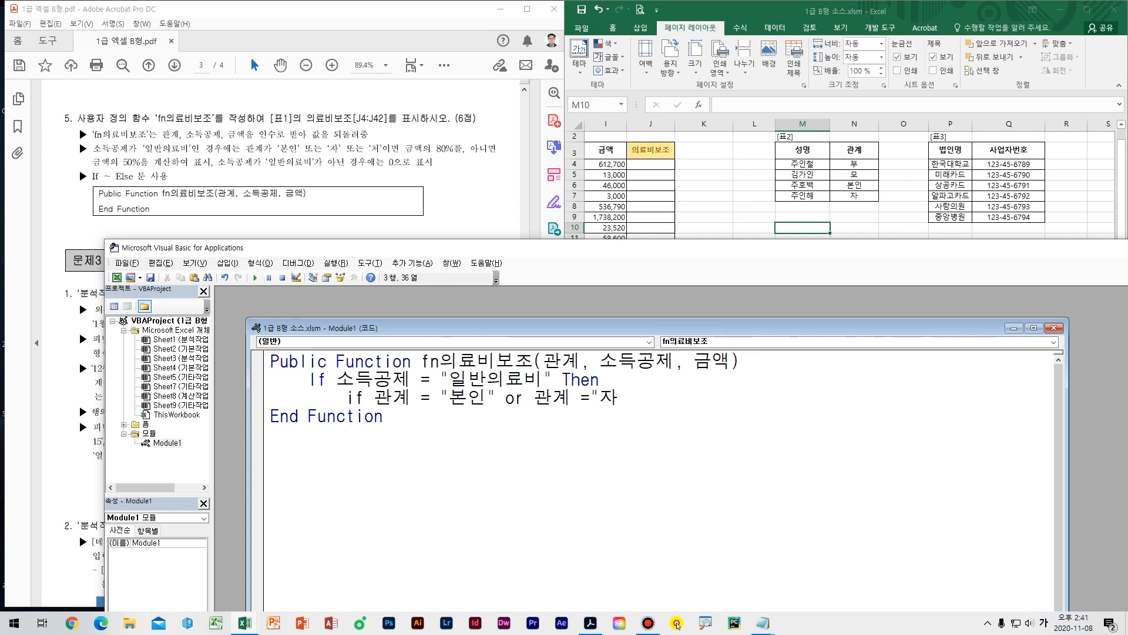
{"action": "type", "text": "\""}
{"action": "type", "text": " or 관계 "}
{"action": "type", "text": "=\"처\""}
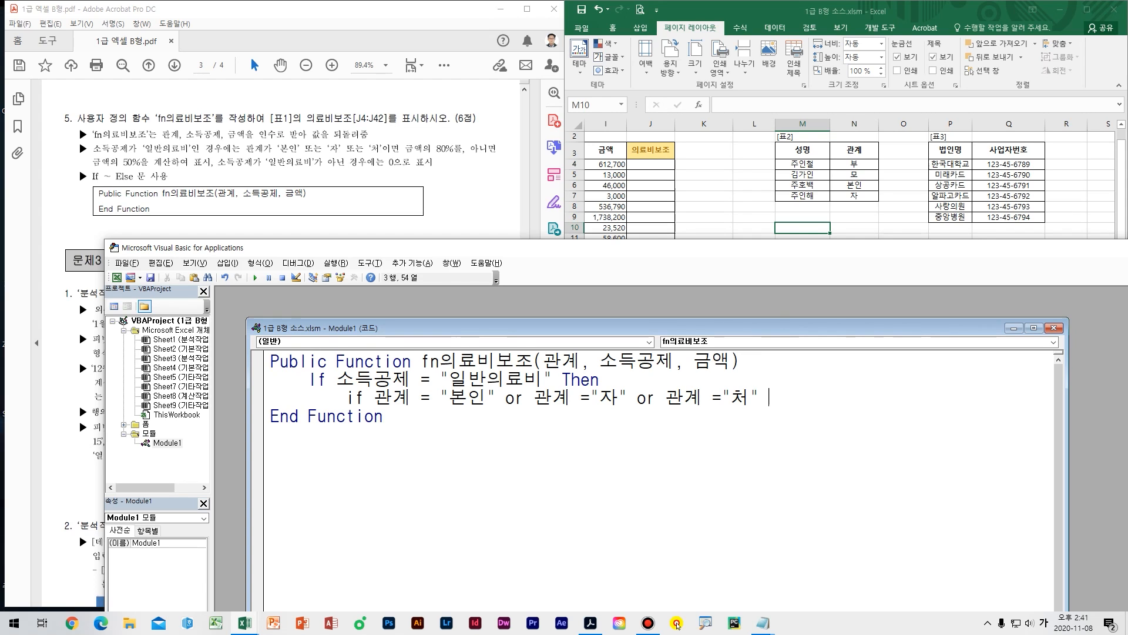
{"action": "key", "text": "Hangul"}
{"action": "type", "text": "then"}
{"action": "key", "text": "Return"}
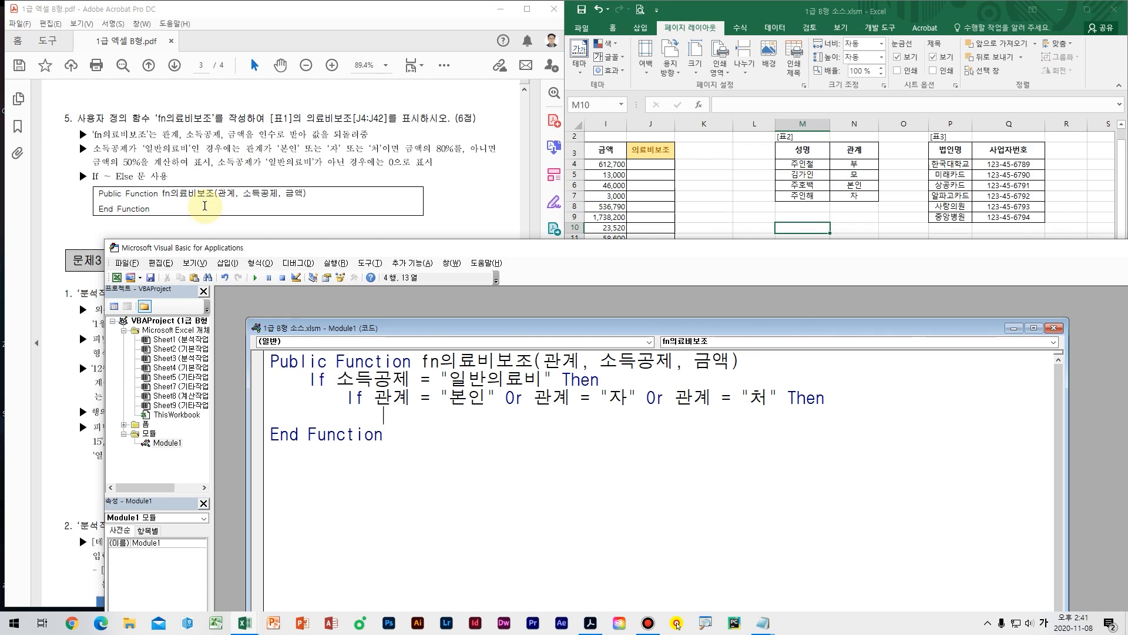
Step: Assign fn의료비보조 = 금액 * 0.8 in the nested If and add its Else line
{"action": "type", "text": "fn의료비"}
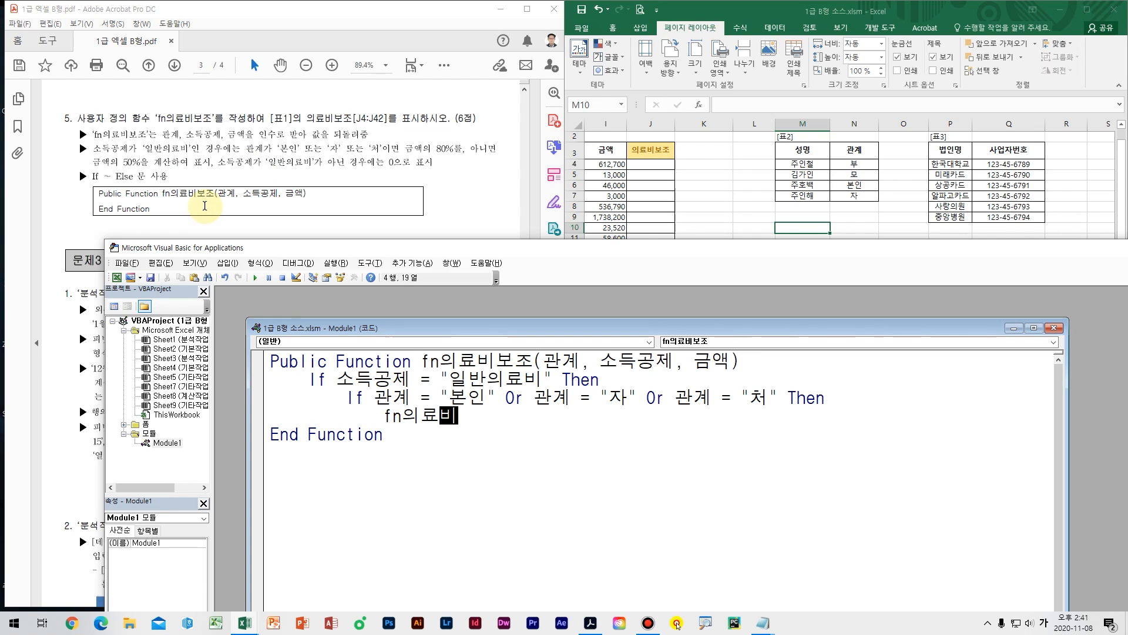
{"action": "type", "text": "보조="}
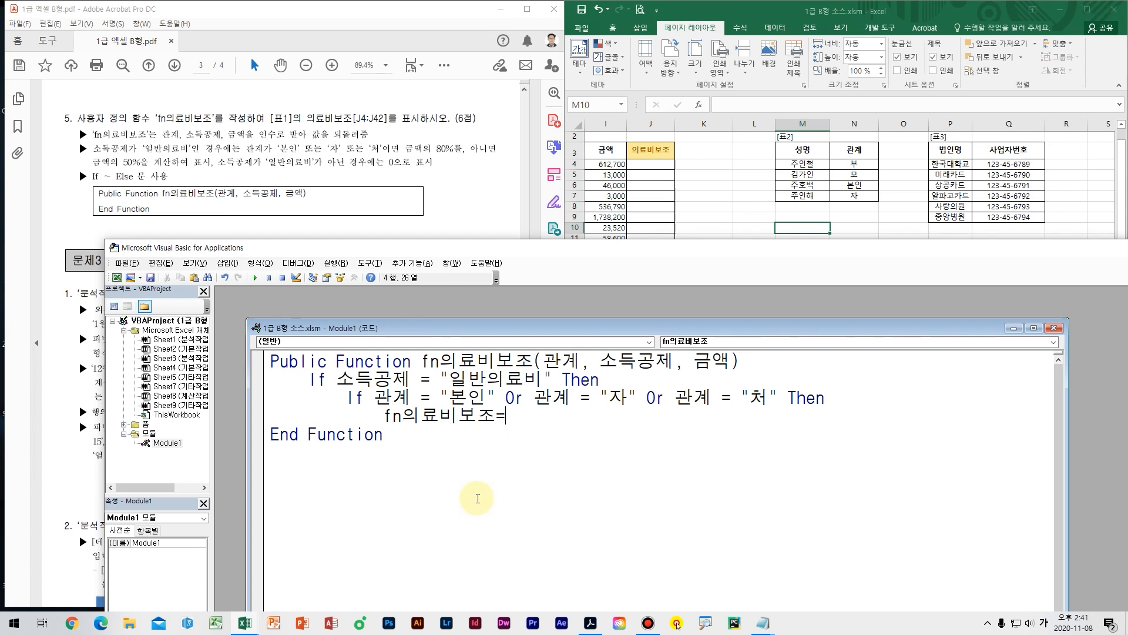
{"action": "type", "text": "금애"}
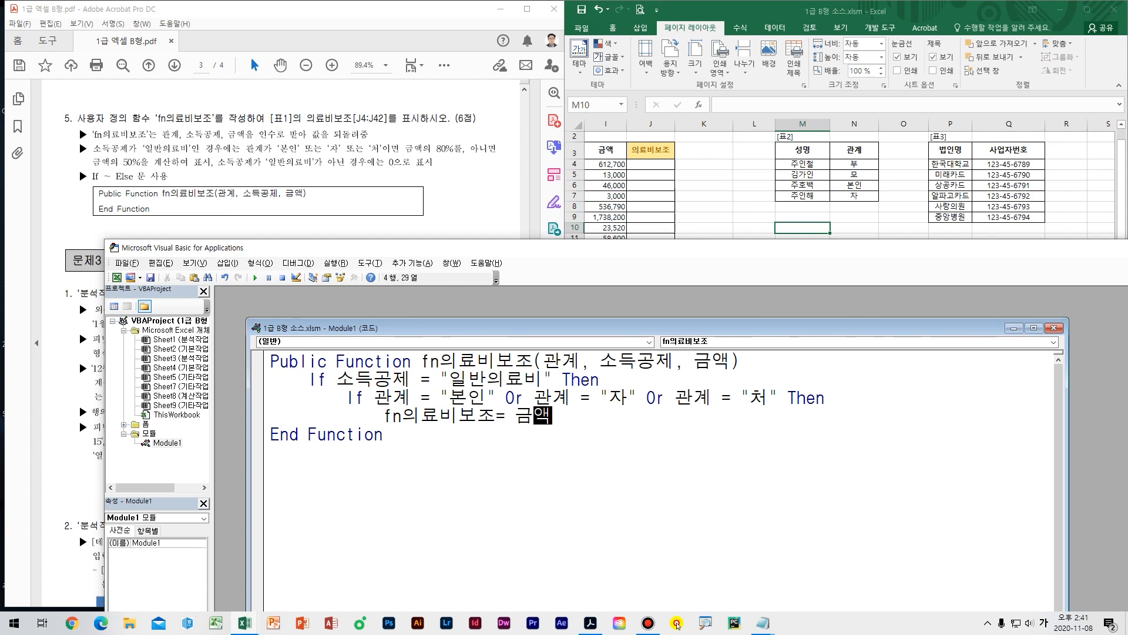
{"action": "type", "text": "*0.8"}
{"action": "key", "text": "Return"}
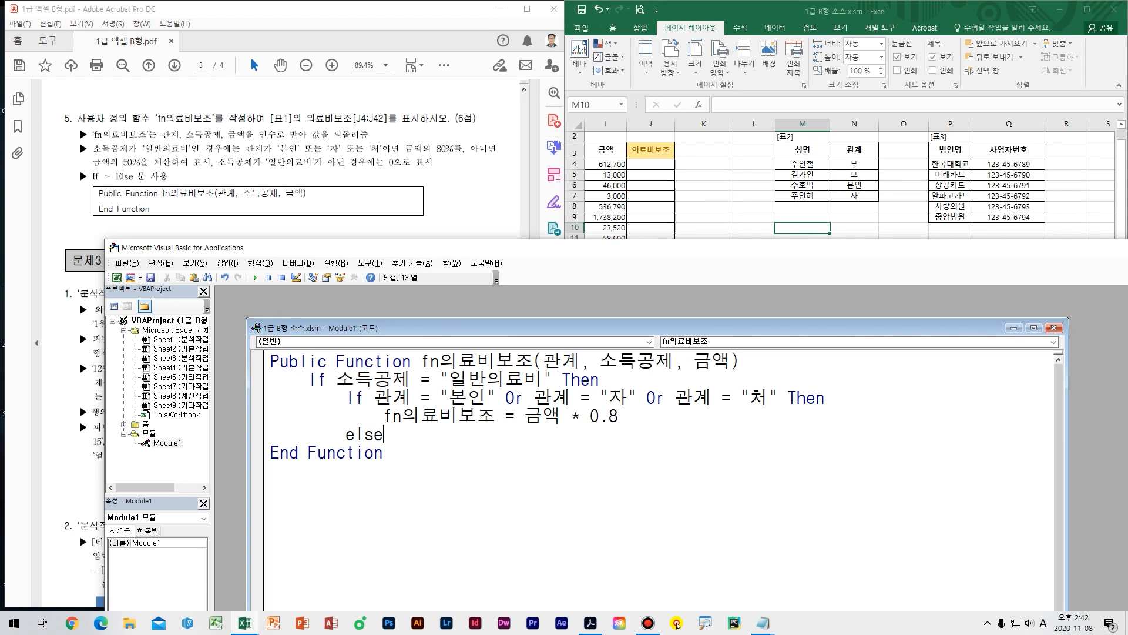
{"action": "type", "text": "else"}
{"action": "key", "text": "Return"}
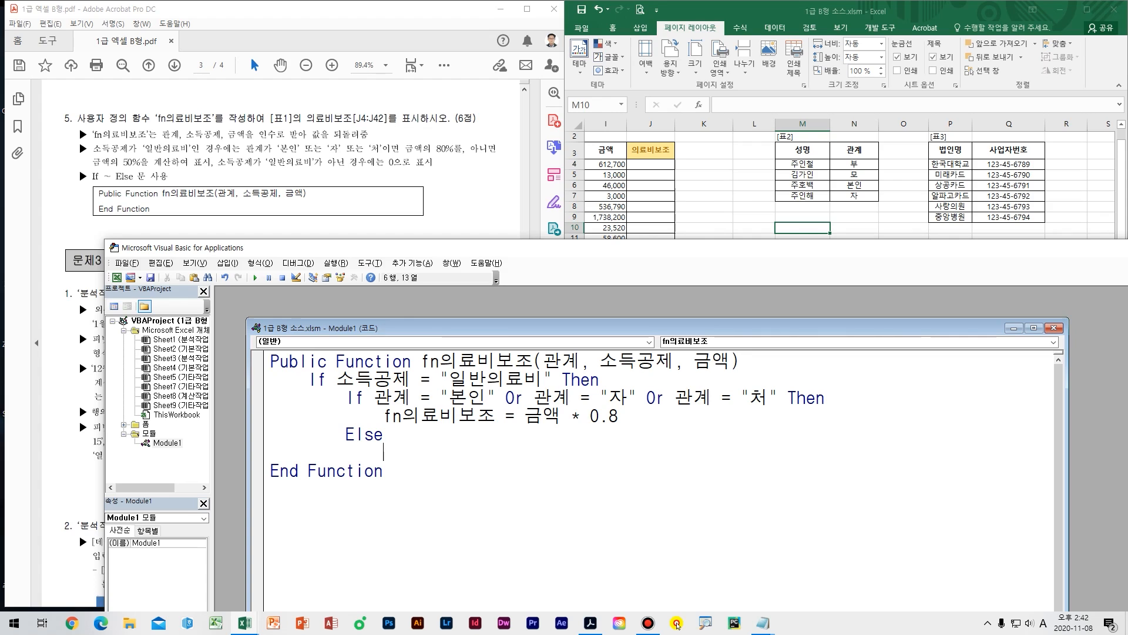
Step: Assign fn의료비보조 = 금액 * 0.5 in the nested Else branch and close the nested If with End If
{"action": "type", "text": "fn"}
{"action": "key", "text": "Hangul"}
{"action": "type", "text": "의료비"}
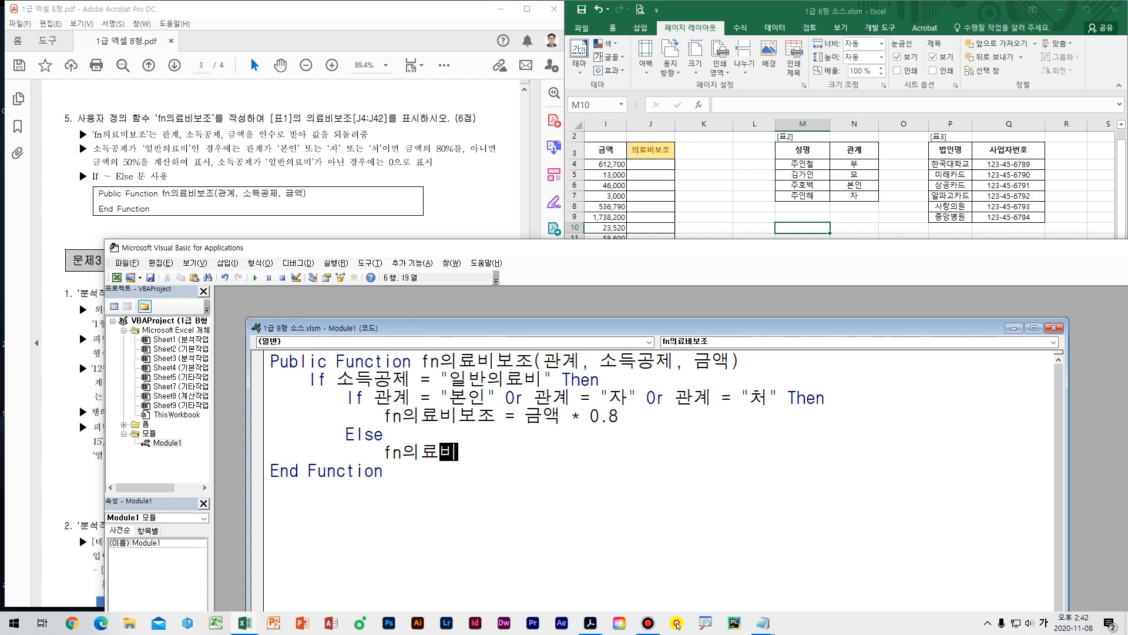
{"action": "type", "text": "보조 "}
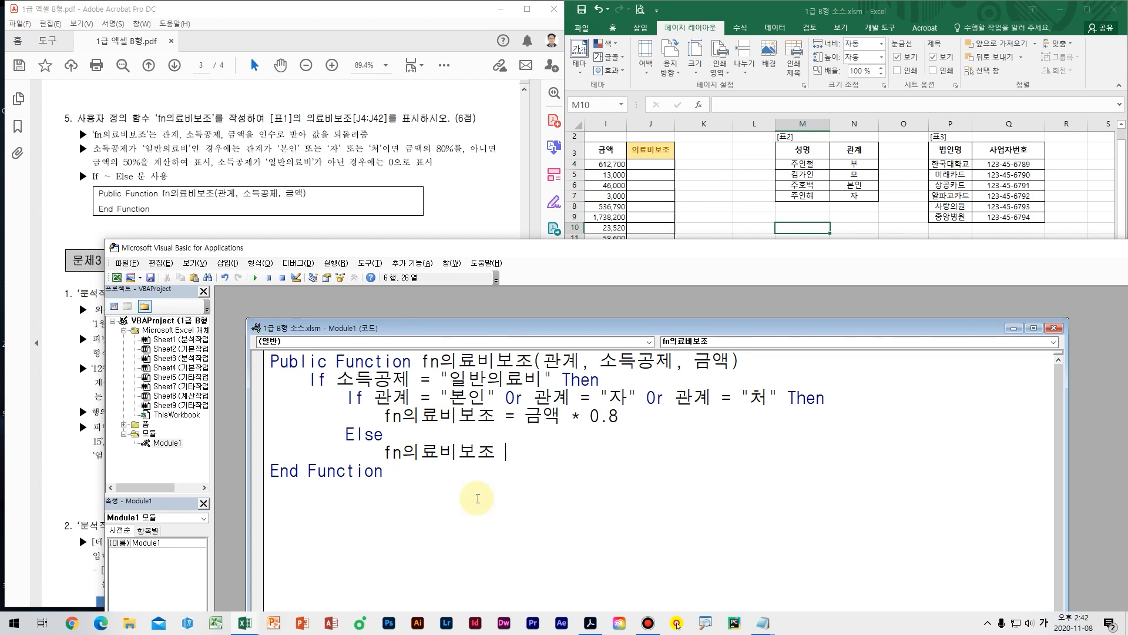
{"action": "type", "text": "= 금ㅇ"}
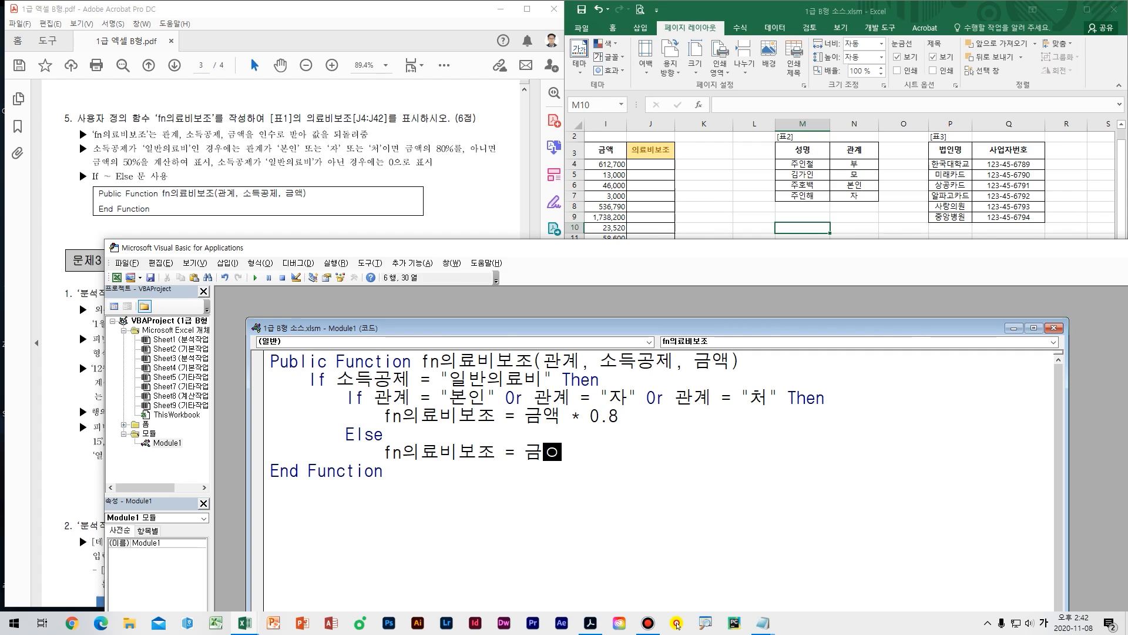
{"action": "type", "text": "ㅐㄱ"}
{"action": "type", "text": " *"}
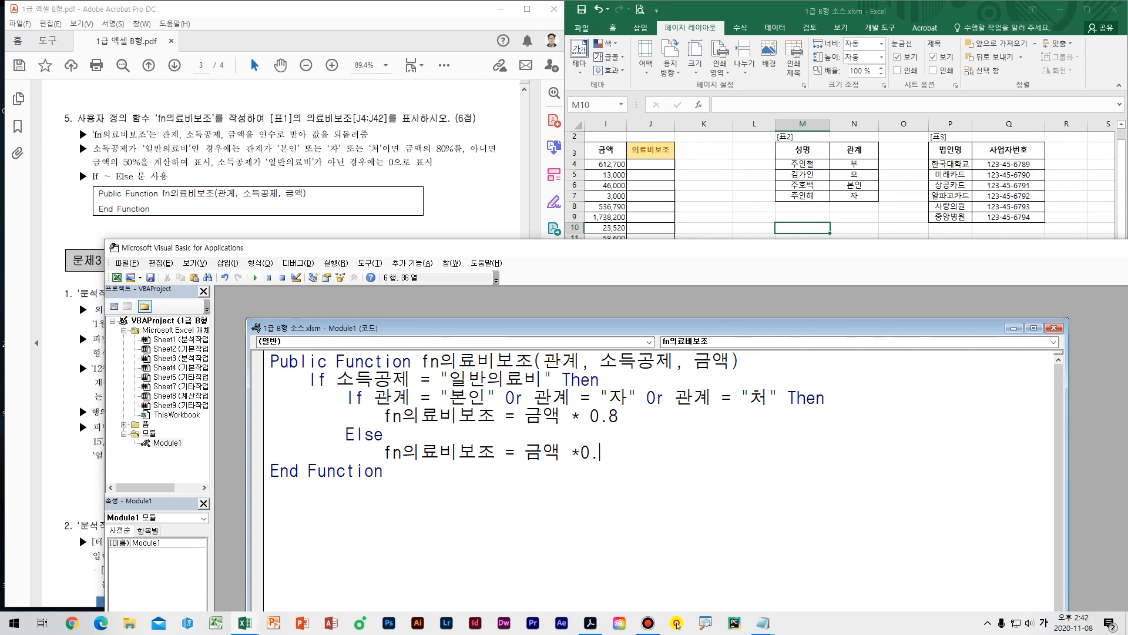
{"action": "type", "text": "0.5"}
{"action": "key", "text": "Return"}
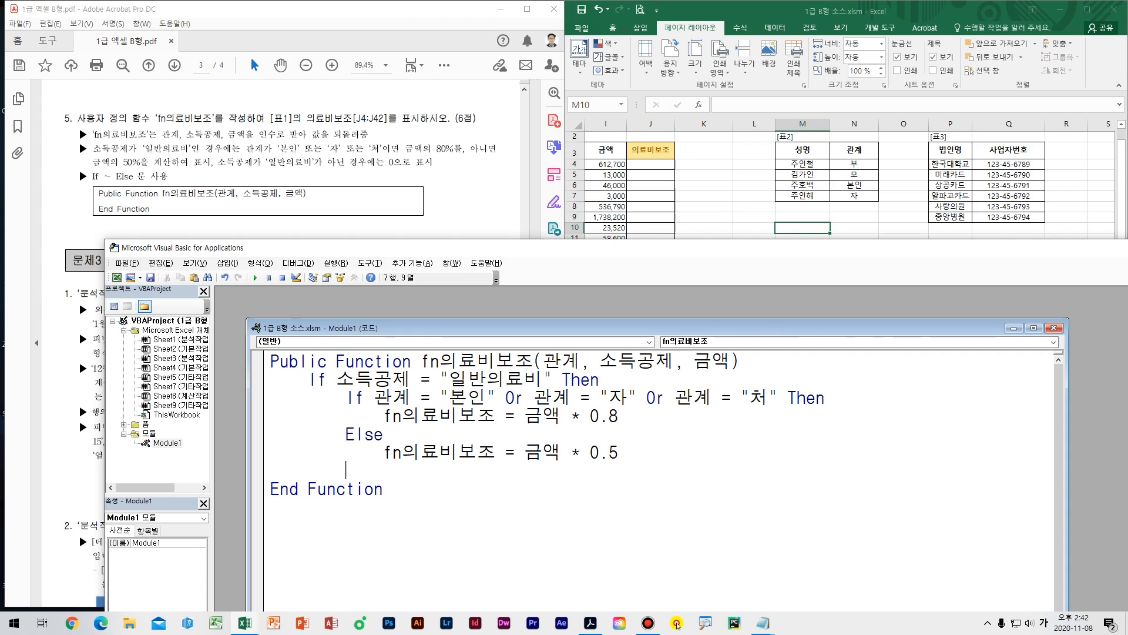
{"action": "key", "text": "Hangul"}
{"action": "type", "text": "end if"}
{"action": "key", "text": "Return"}
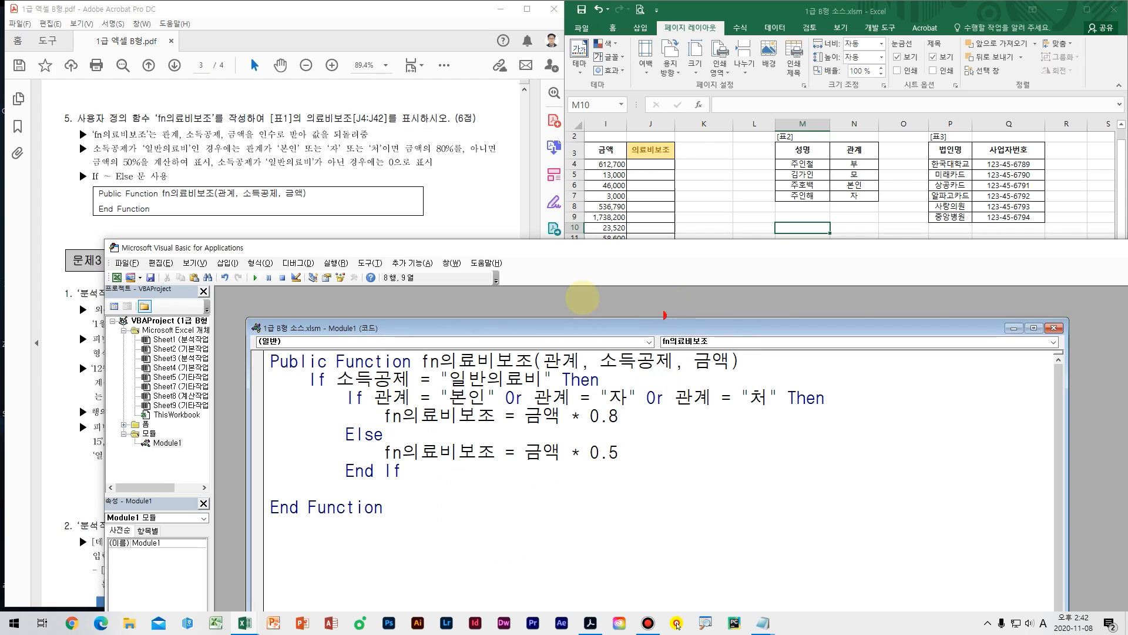
{"action": "left_click_drag", "start_coordinate": [469, 292], "coordinate": [563, 292]}
{"action": "left_click_drag", "start_coordinate": [475, 318], "coordinate": [571, 318]}
{"action": "mouse_move", "coordinate": [585, 274]}
{"action": "left_mouse_down"}
{"action": "mouse_move", "coordinate": [656, 305]}
{"action": "mouse_move", "coordinate": [714, 294]}
{"action": "mouse_move", "coordinate": [729, 353]}
{"action": "mouse_move", "coordinate": [876, 254]}
{"action": "mouse_move", "coordinate": [948, 285]}
{"action": "mouse_move", "coordinate": [969, 247]}
{"action": "mouse_move", "coordinate": [935, 407]}
{"action": "left_mouse_up"}
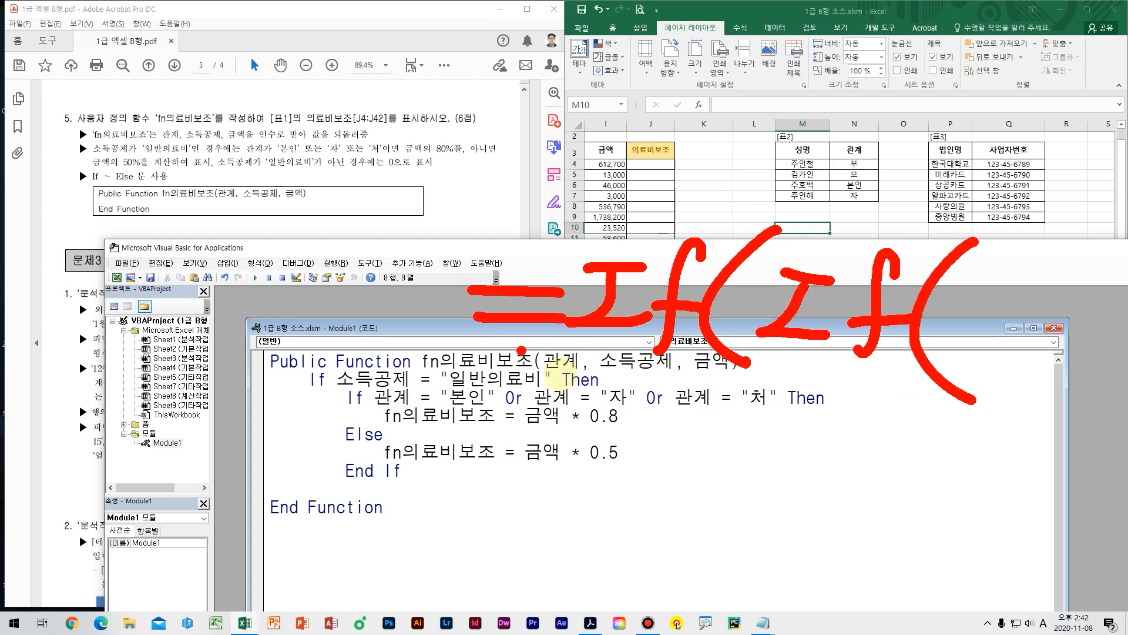
{"action": "left_click_drag", "start_coordinate": [326, 486], "coordinate": [811, 474]}
{"action": "mouse_move", "coordinate": [210, 333]}
{"action": "left_mouse_down"}
{"action": "mouse_move", "coordinate": [846, 359]}
{"action": "mouse_move", "coordinate": [729, 502]}
{"action": "left_mouse_up"}
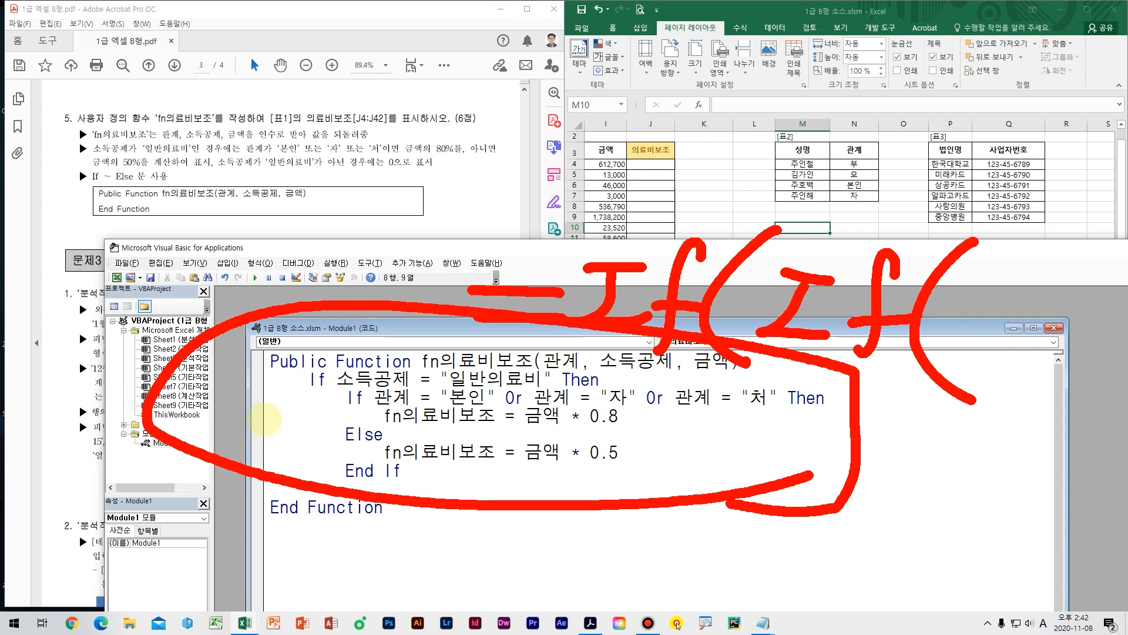
{"action": "left_click_drag", "start_coordinate": [317, 389], "coordinate": [550, 391]}
{"action": "mouse_move", "coordinate": [306, 387]}
{"action": "left_mouse_down"}
{"action": "mouse_move", "coordinate": [347, 420]}
{"action": "mouse_move", "coordinate": [376, 406]}
{"action": "mouse_move", "coordinate": [411, 429]}
{"action": "left_mouse_up"}
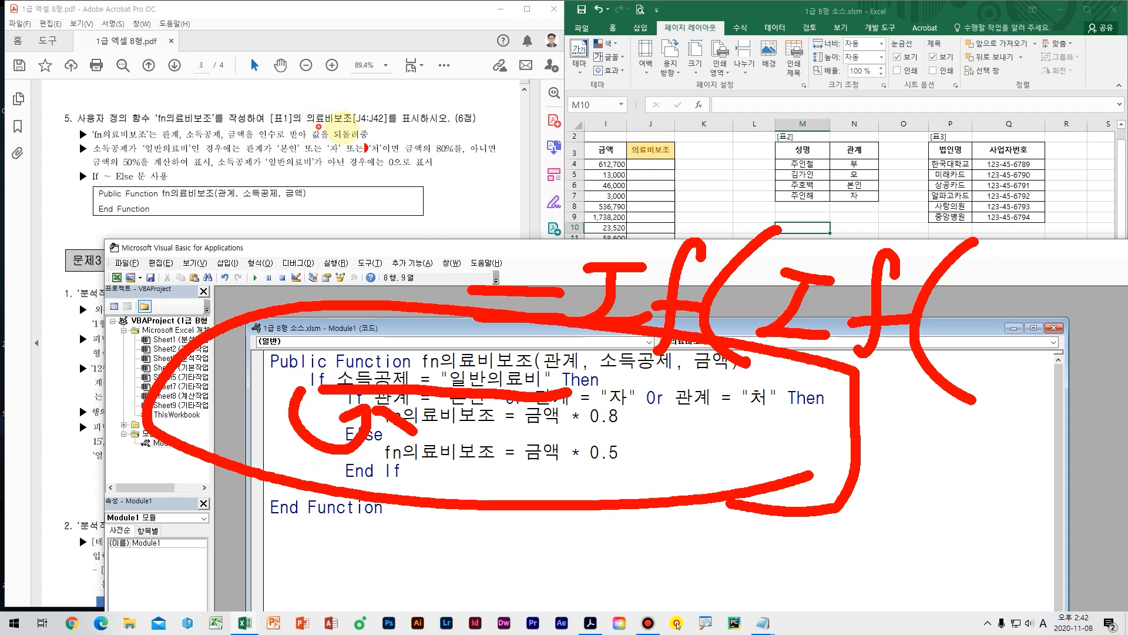
{"action": "left_click_drag", "start_coordinate": [312, 127], "coordinate": [364, 158]}
{"action": "left_click_drag", "start_coordinate": [479, 86], "coordinate": [438, 187]}
{"action": "left_click_drag", "start_coordinate": [437, 152], "coordinate": [511, 148]}
{"action": "mouse_move", "coordinate": [557, 94]}
{"action": "left_mouse_down"}
{"action": "mouse_move", "coordinate": [557, 191]}
{"action": "mouse_move", "coordinate": [682, 159]}
{"action": "mouse_move", "coordinate": [723, 195]}
{"action": "left_mouse_up"}
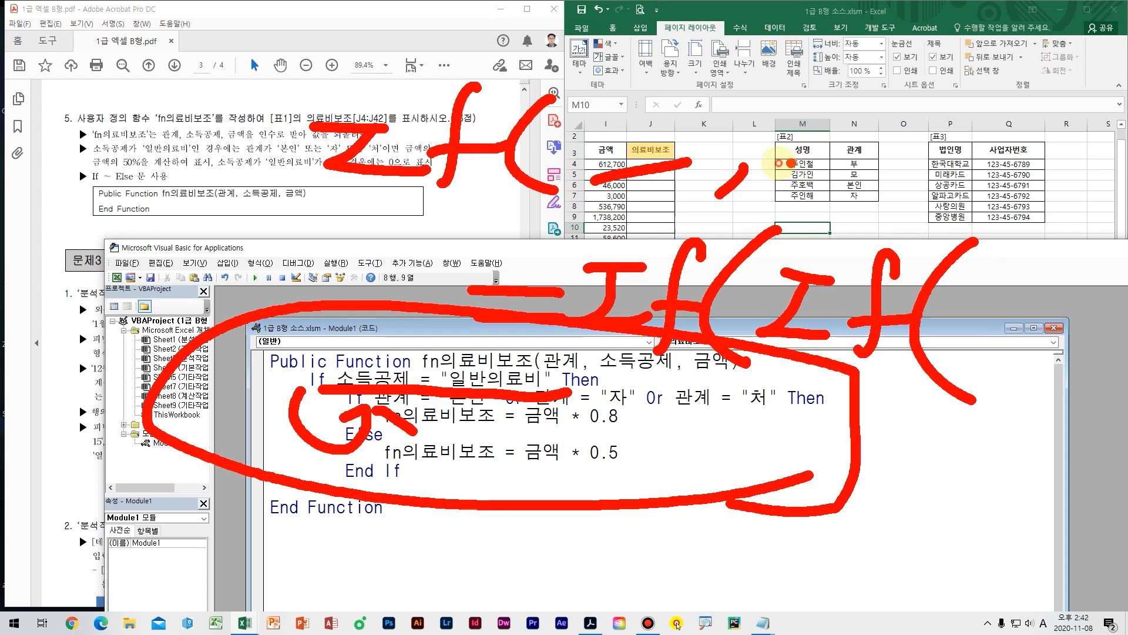
{"action": "mouse_move", "coordinate": [777, 166]}
{"action": "left_mouse_down"}
{"action": "mouse_move", "coordinate": [864, 147]}
{"action": "mouse_move", "coordinate": [880, 203]}
{"action": "left_mouse_up"}
{"action": "left_click_drag", "start_coordinate": [933, 162], "coordinate": [1029, 148]}
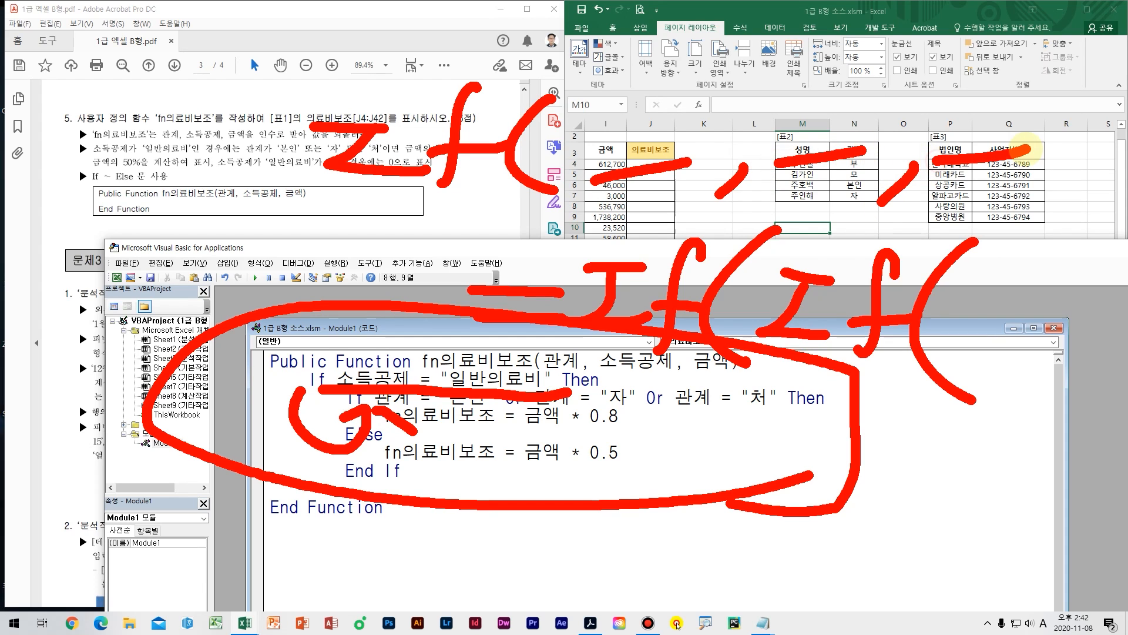
{"action": "left_click_drag", "start_coordinate": [1049, 58], "coordinate": [1031, 154]}
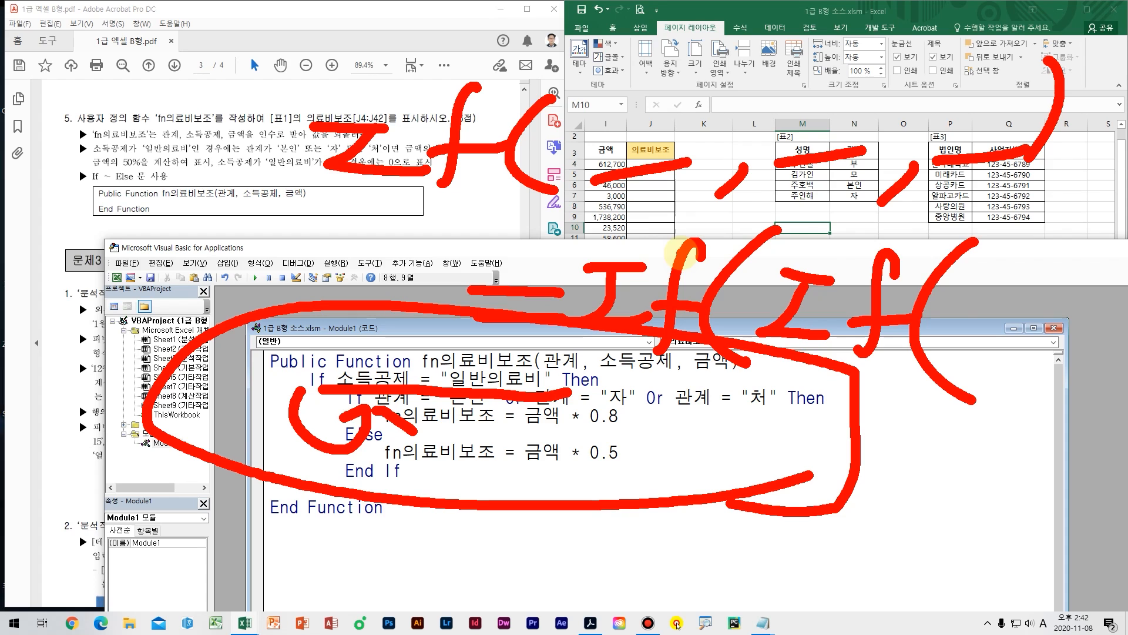
{"action": "mouse_move", "coordinate": [555, 121]}
{"action": "left_mouse_down"}
{"action": "mouse_move", "coordinate": [617, 159]}
{"action": "mouse_move", "coordinate": [643, 90]}
{"action": "mouse_move", "coordinate": [670, 176]}
{"action": "left_mouse_up"}
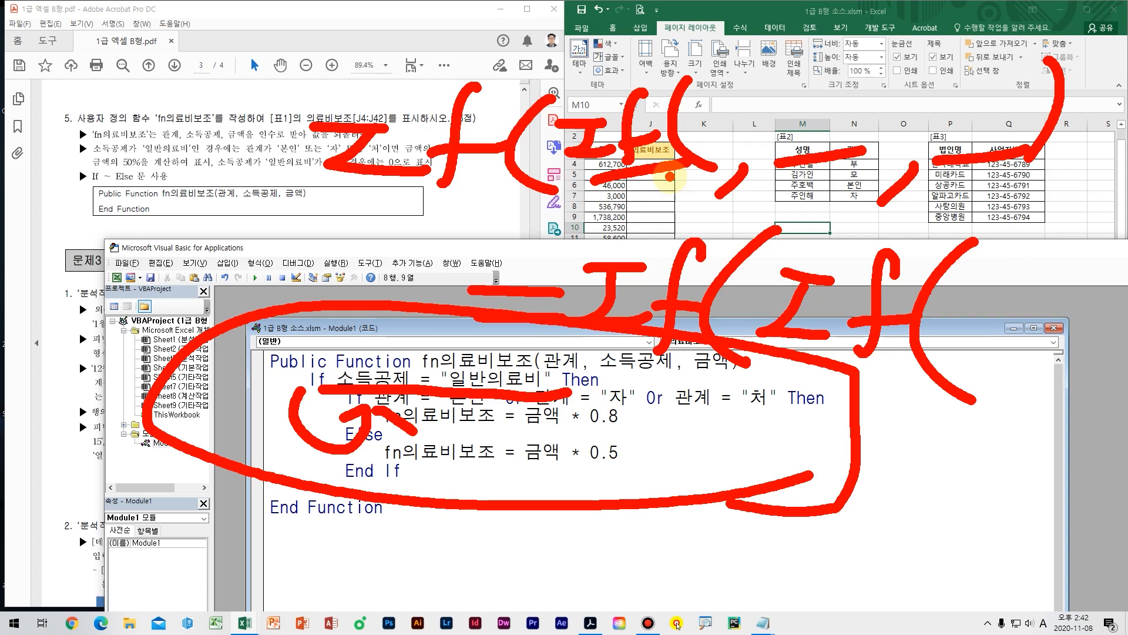
{"action": "left_click", "coordinate": [461, 496]}
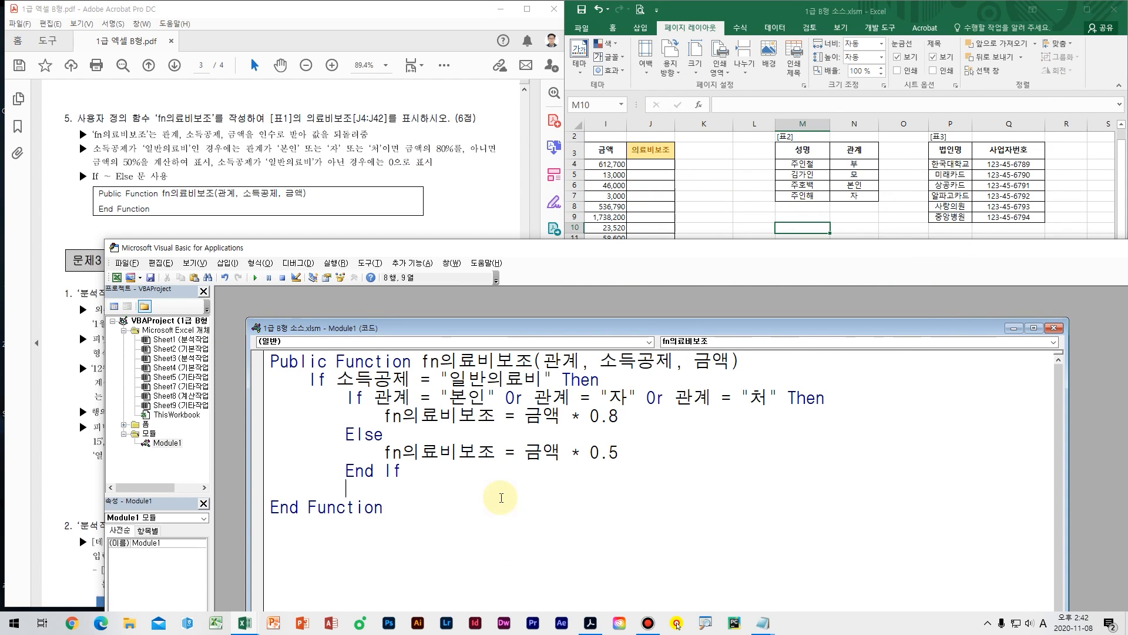
{"action": "left_click_drag", "start_coordinate": [330, 360], "coordinate": [632, 390]}
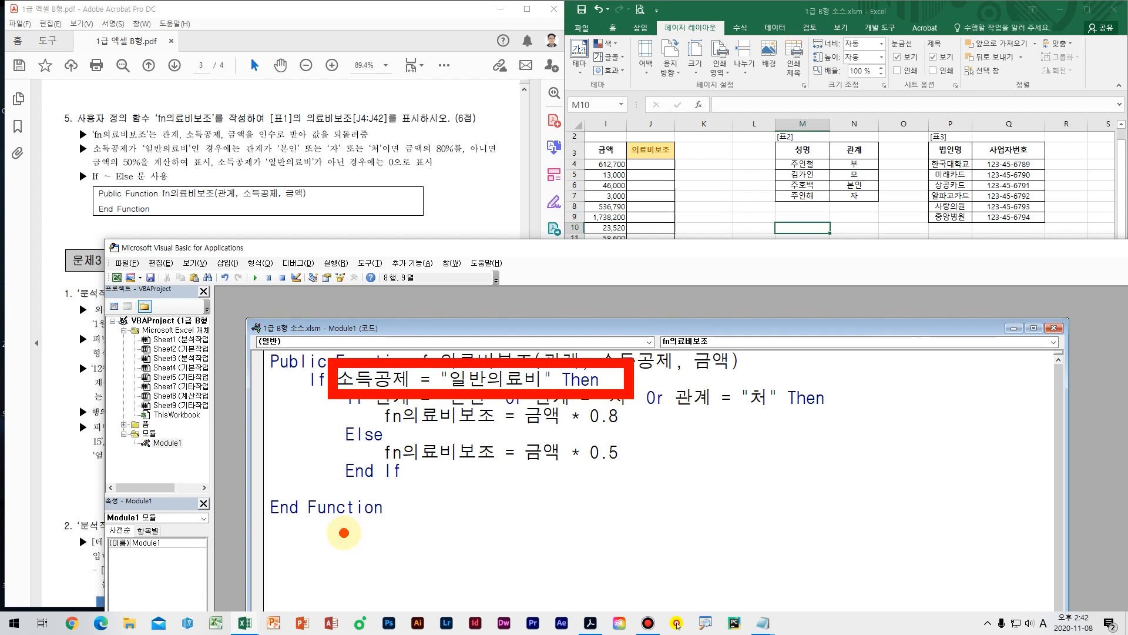
{"action": "key", "text": "Escape"}
Step: Add the outer Else branch assigning fn의료비보조 = 0 and close the outer If with End If
{"action": "key", "text": "BackSpace"}
{"action": "type", "text": "e"}
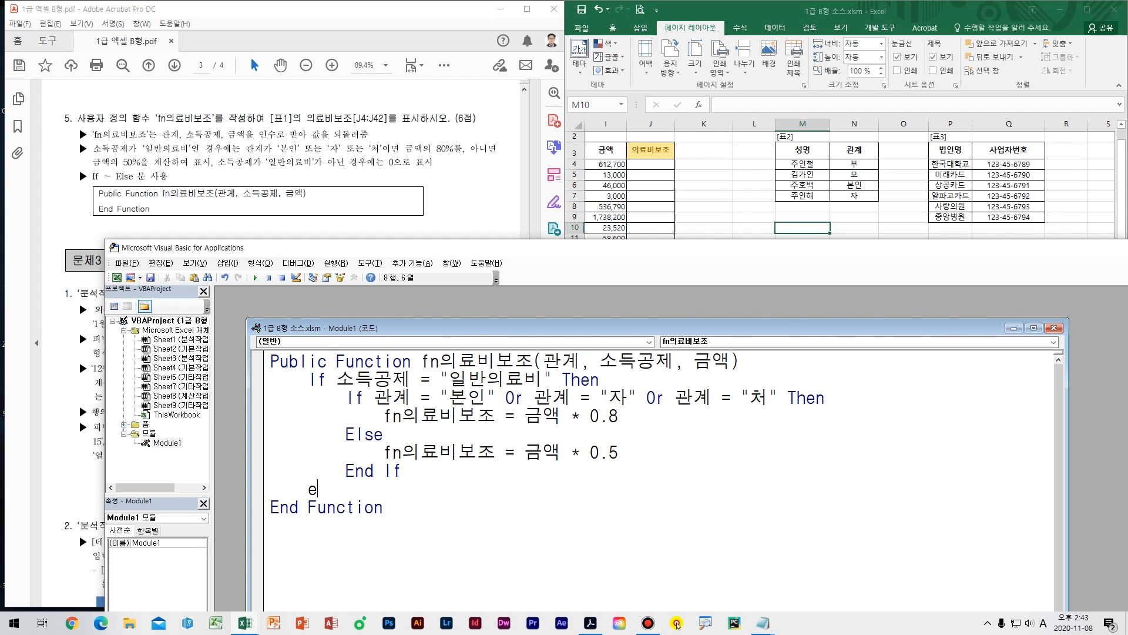
{"action": "type", "text": "lse"}
{"action": "key", "text": "Return"}
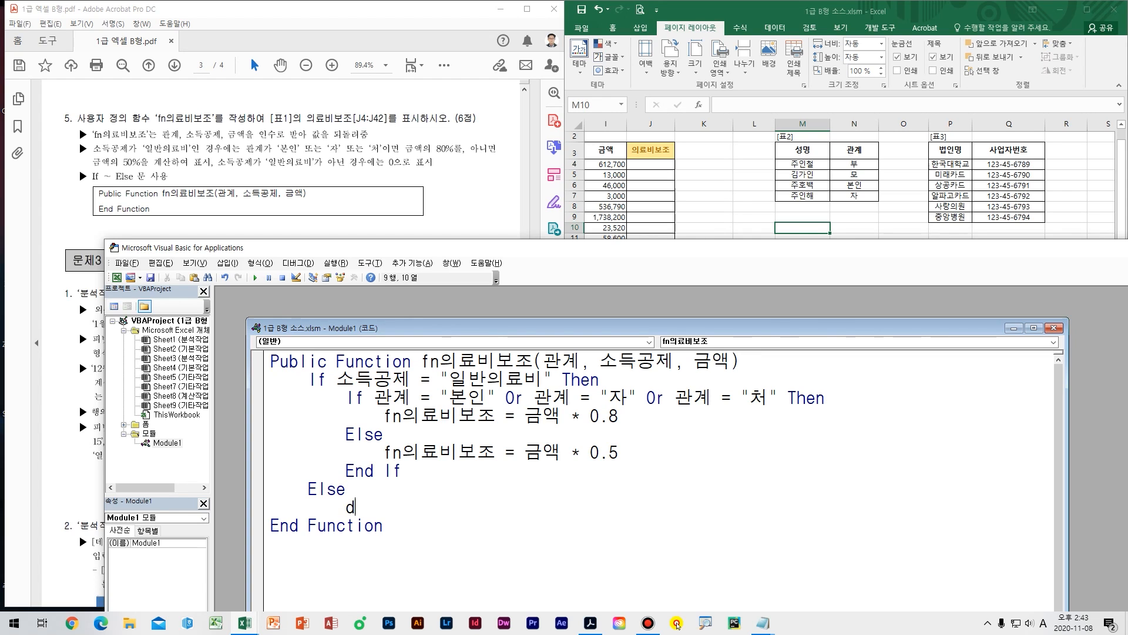
{"action": "type", "text": "fn의료비"}
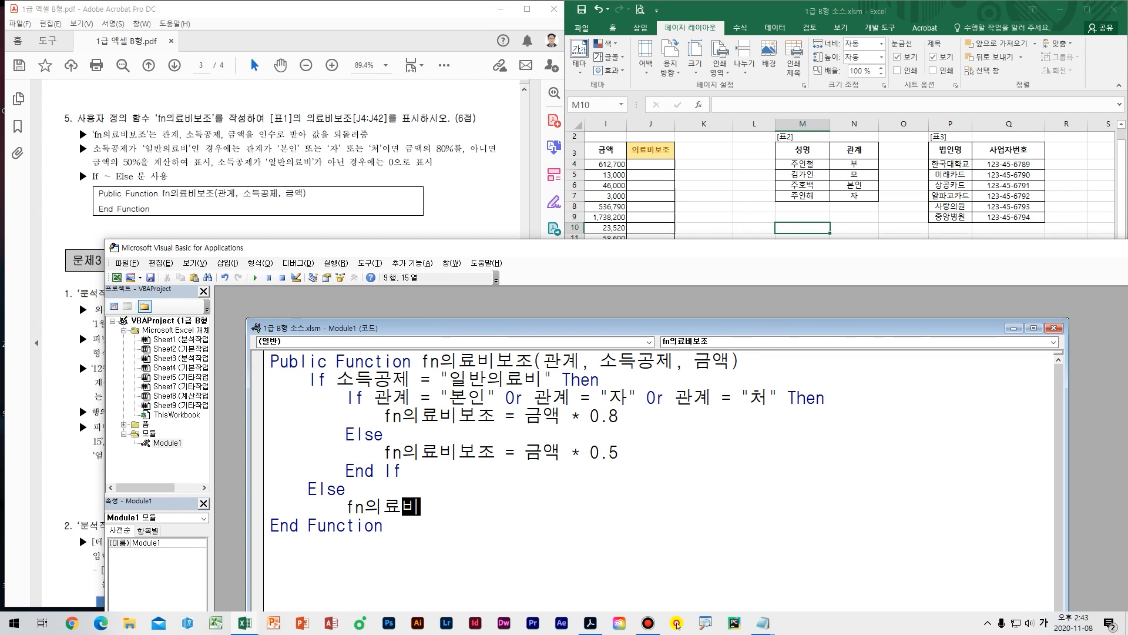
{"action": "type", "text": "보조=0"}
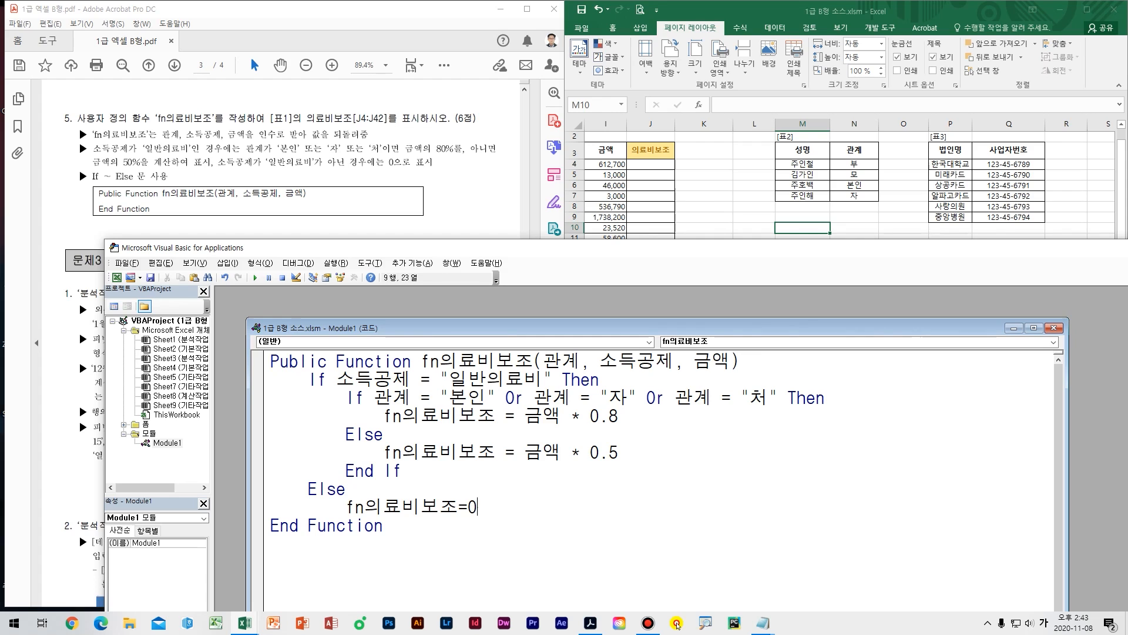
{"action": "key", "text": "Return"}
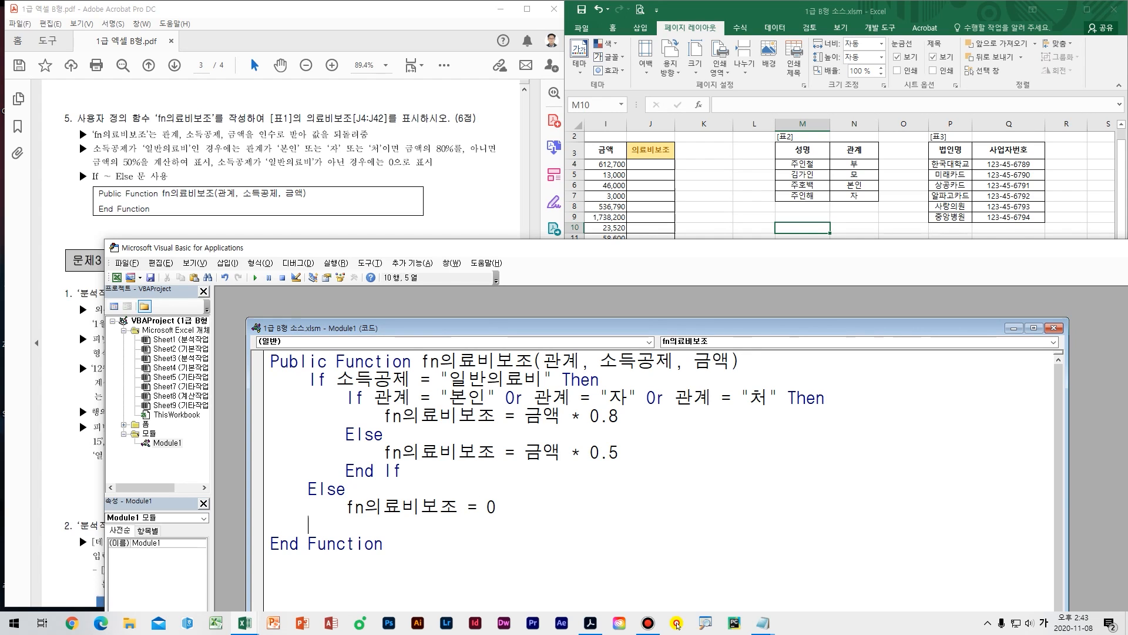
{"action": "key", "text": "Hangul"}
{"action": "type", "text": "end"}
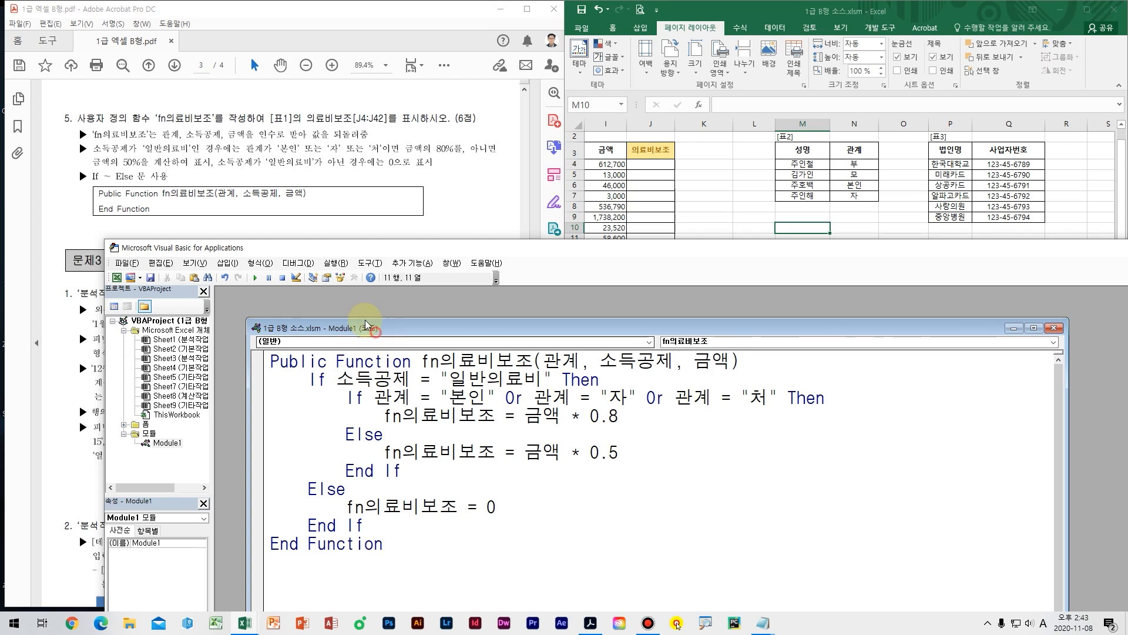
Step: Move the code window off the 계산작업 sheet and start a formula in J4 that calls fn의료비보조
{"action": "left_click_drag", "start_coordinate": [375, 331], "coordinate": [362, 312]}
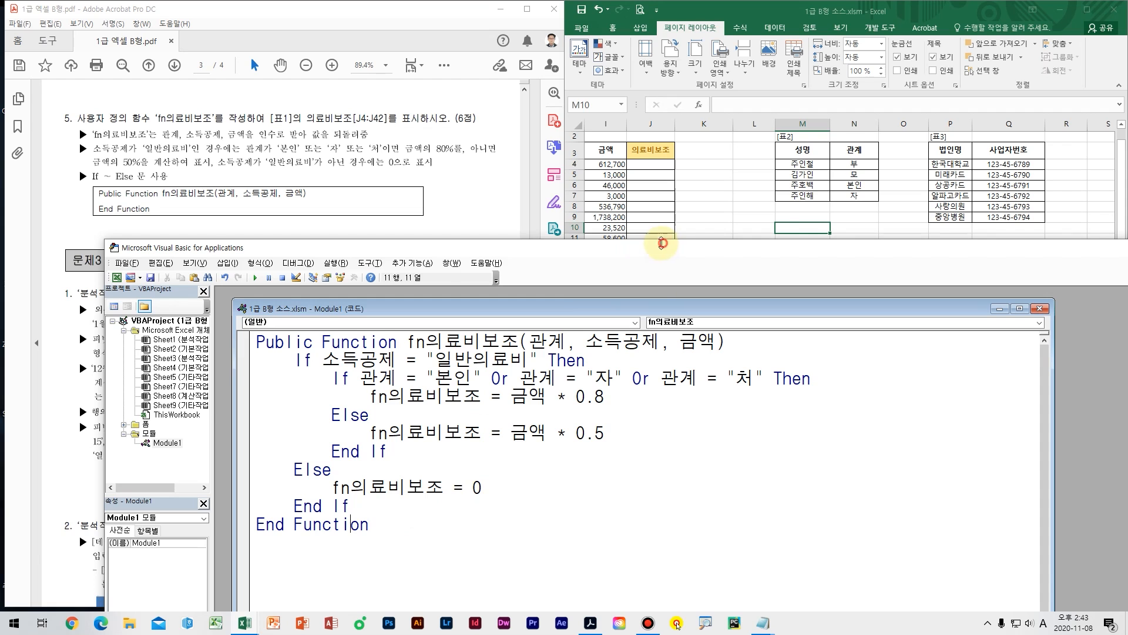
{"action": "left_click_drag", "start_coordinate": [662, 242], "coordinate": [323, 284]}
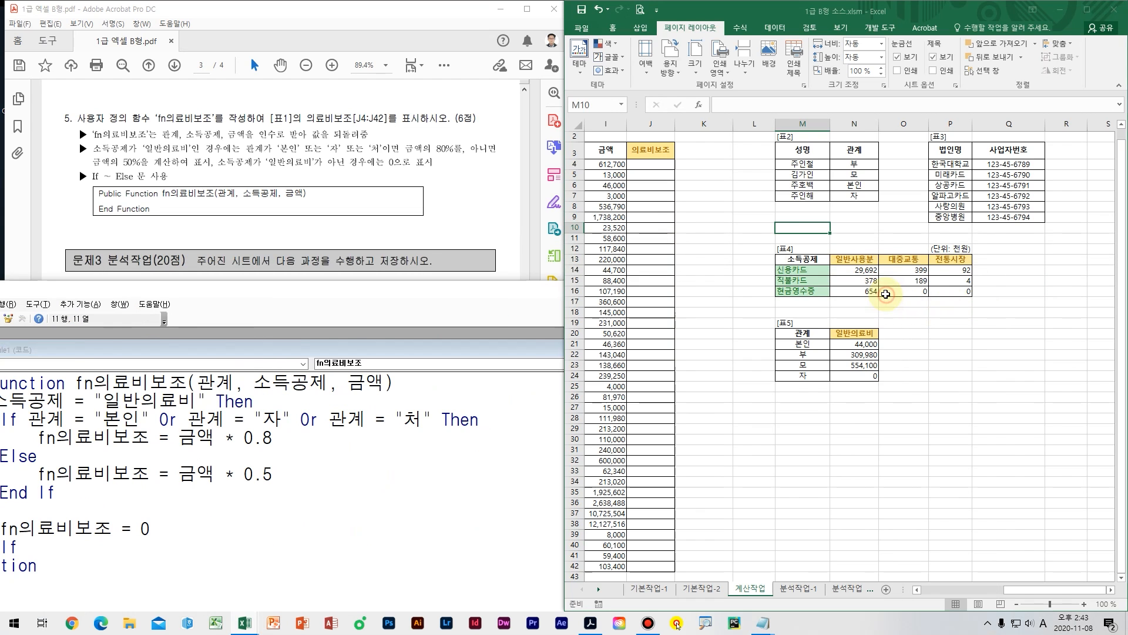
{"action": "left_click", "coordinate": [885, 293]}
{"action": "left_click", "coordinate": [654, 164]}
{"action": "type", "text": "="}
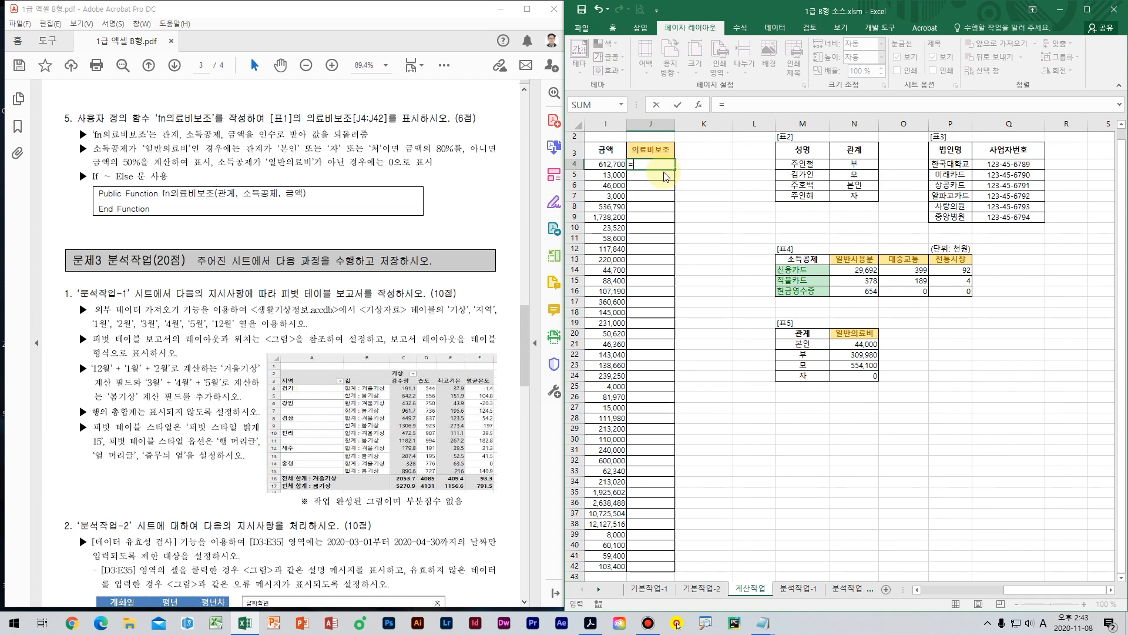
{"action": "type", "text": "fn"}
{"action": "double_click", "coordinate": [664, 174]}
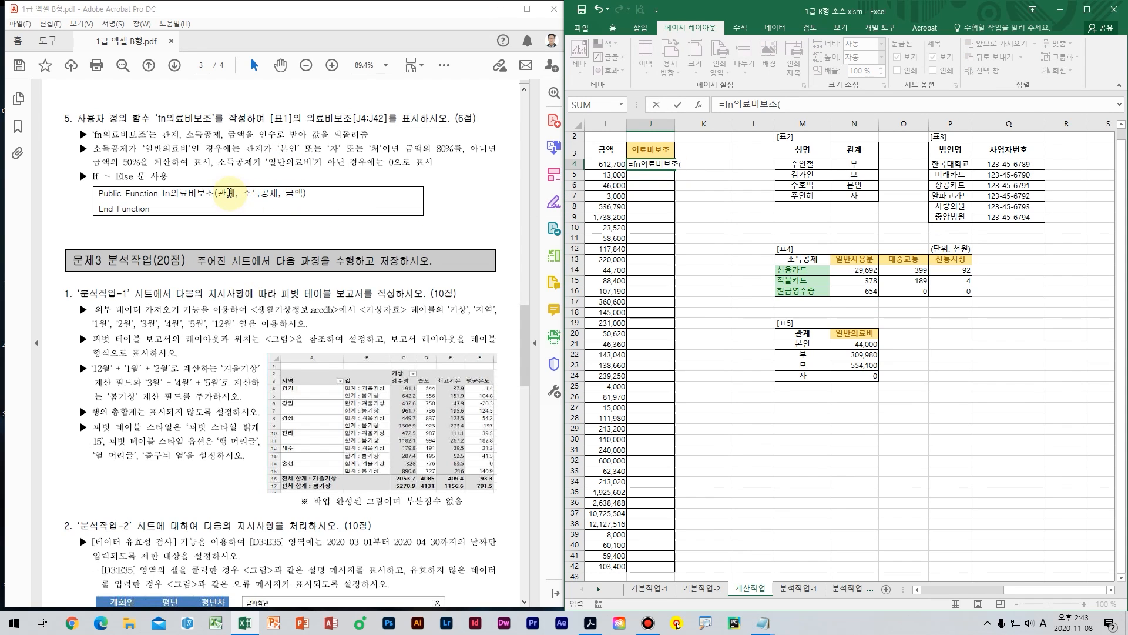
{"action": "left_click", "coordinate": [234, 193]}
{"action": "left_click_drag", "start_coordinate": [223, 194], "coordinate": [294, 194]}
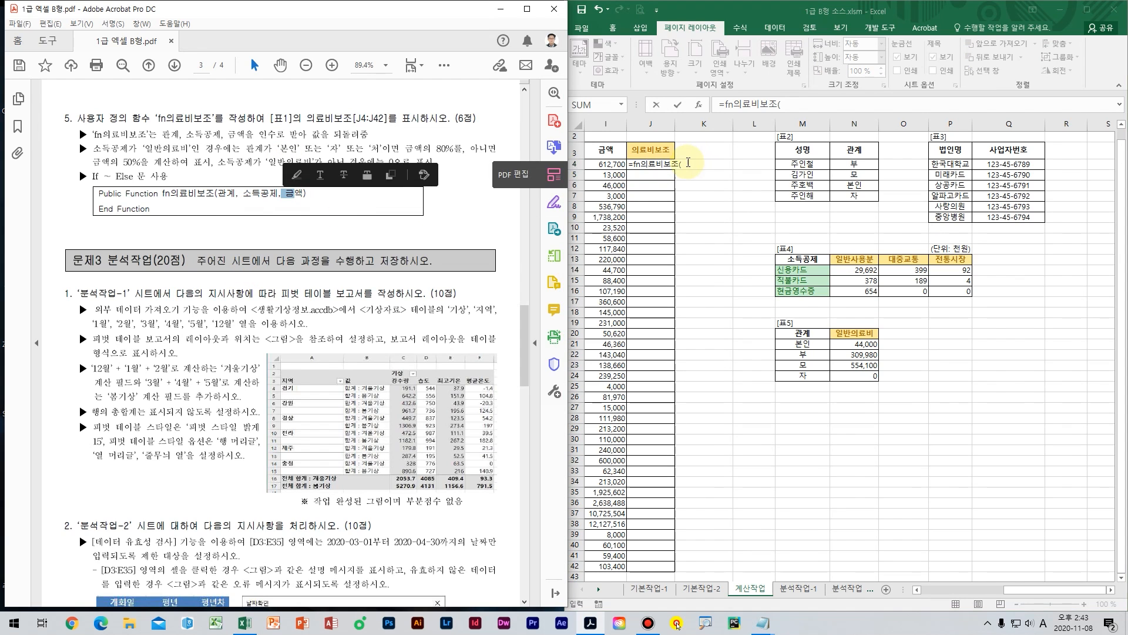
{"action": "left_click", "coordinate": [684, 163]}
Step: Give the J4 function the arguments C4, E4 and I4 and enter the formula =fn의료비보조(C4,E4,I4)
{"action": "scroll", "coordinate": [1042, 559], "scroll_direction": "left", "scroll_amount": 7}
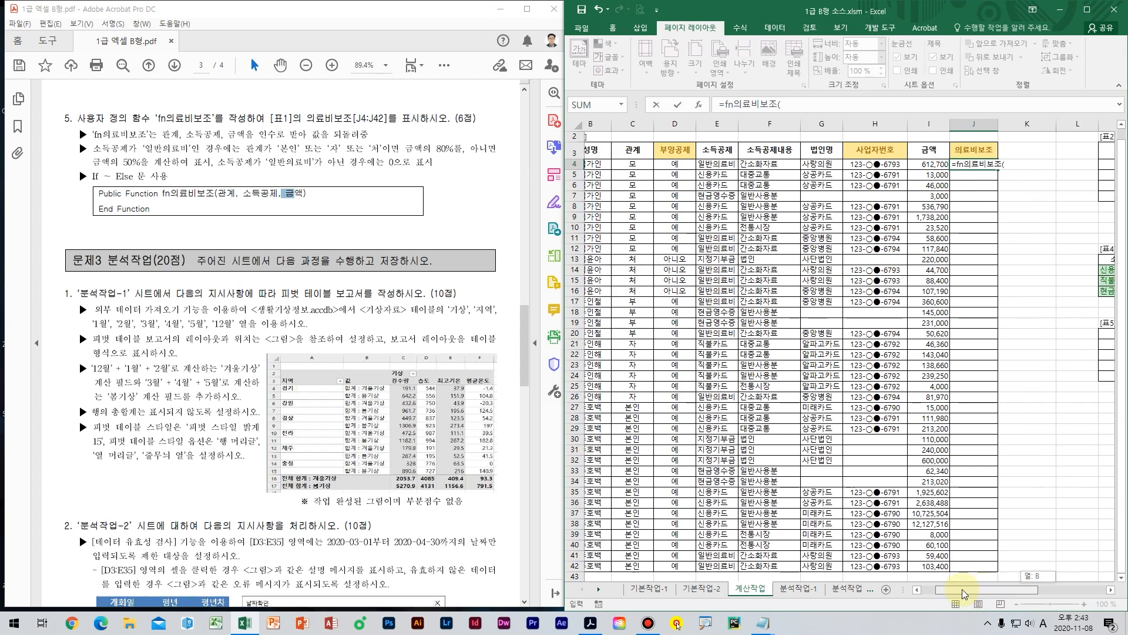
{"action": "left_click", "coordinate": [648, 165]}
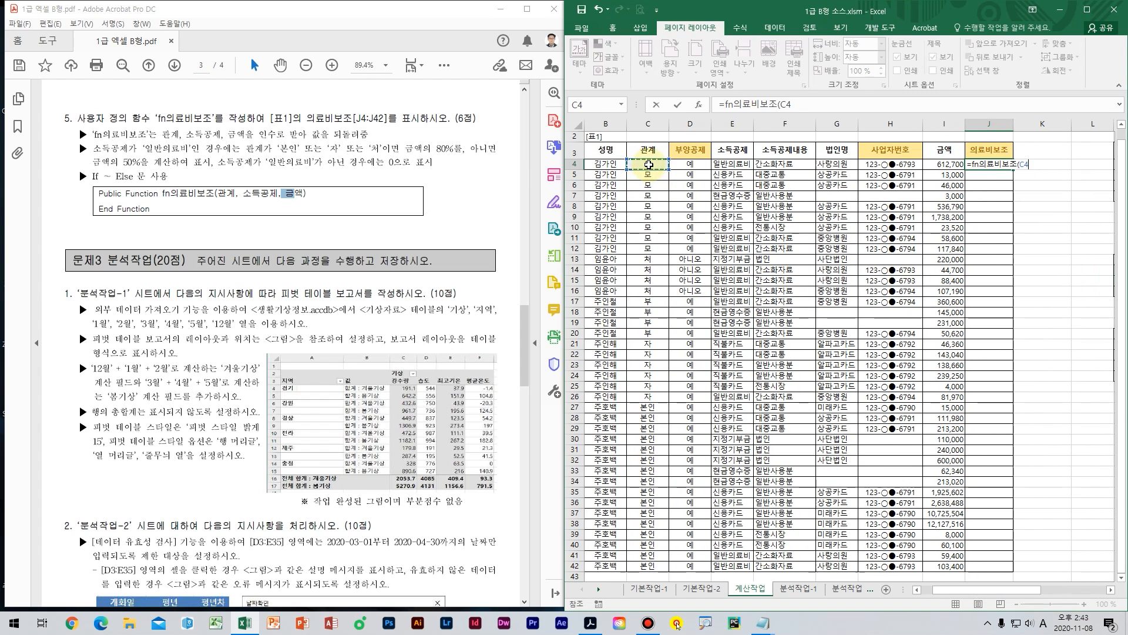
{"action": "type", "text": ","}
{"action": "left_click", "coordinate": [736, 163]}
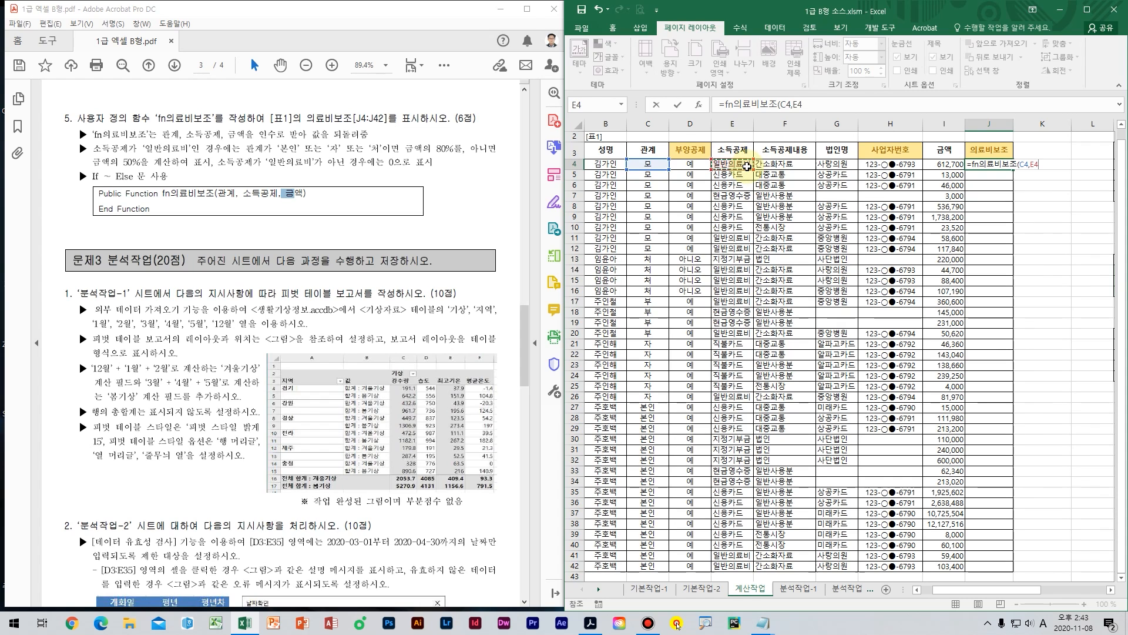
{"action": "type", "text": ","}
{"action": "left_click", "coordinate": [949, 165]}
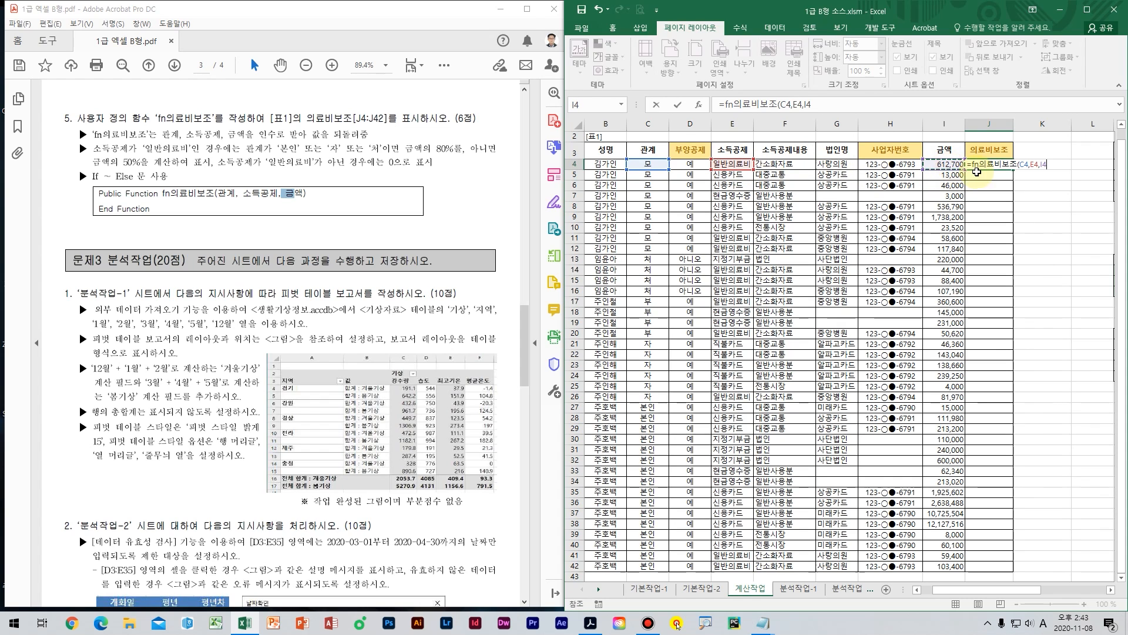
{"action": "key", "text": "ctrl+Return"}
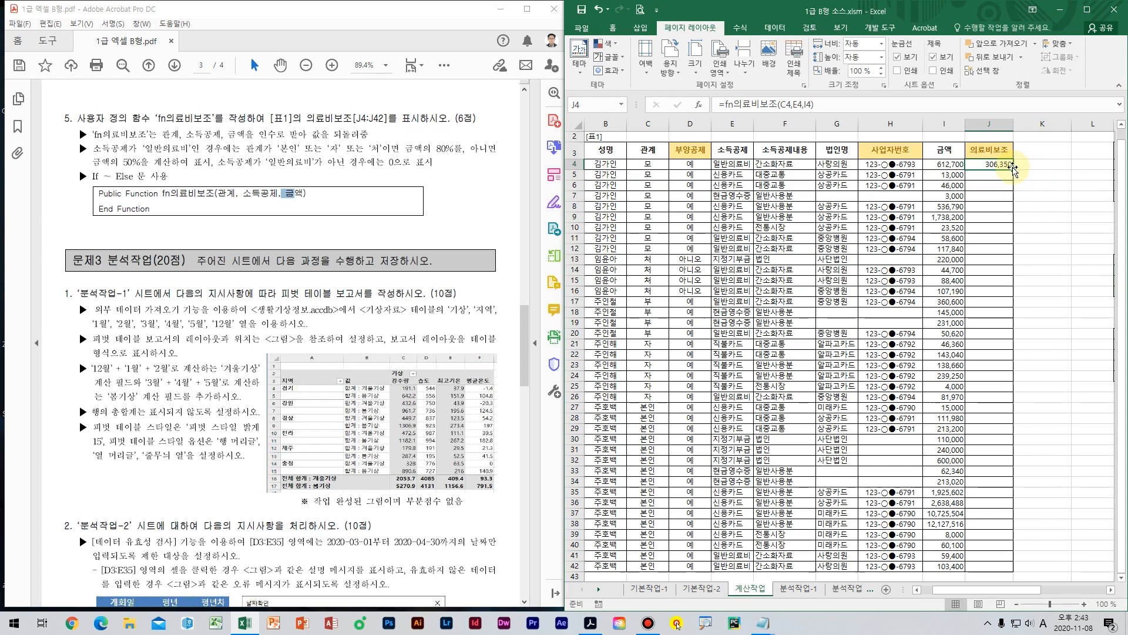
Step: Fill the J4 formula down the 의료비보조 column to J42
{"action": "double_click", "coordinate": [1013, 169]}
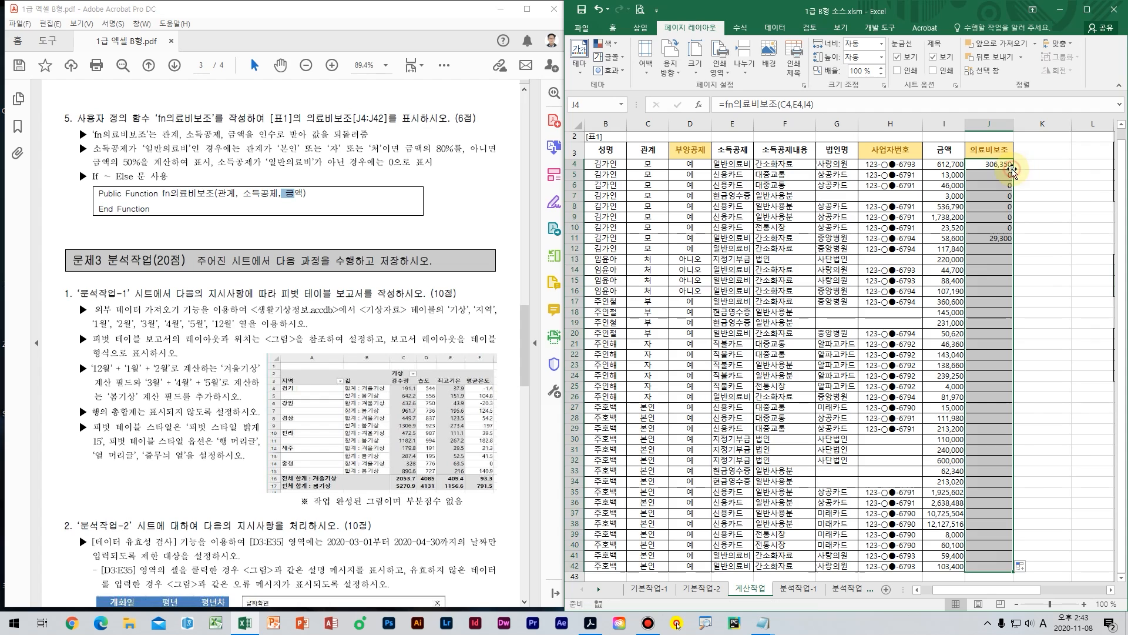
{"action": "left_click_drag", "start_coordinate": [993, 195], "coordinate": [1030, 443]}
{"action": "left_click", "coordinate": [1041, 408]}
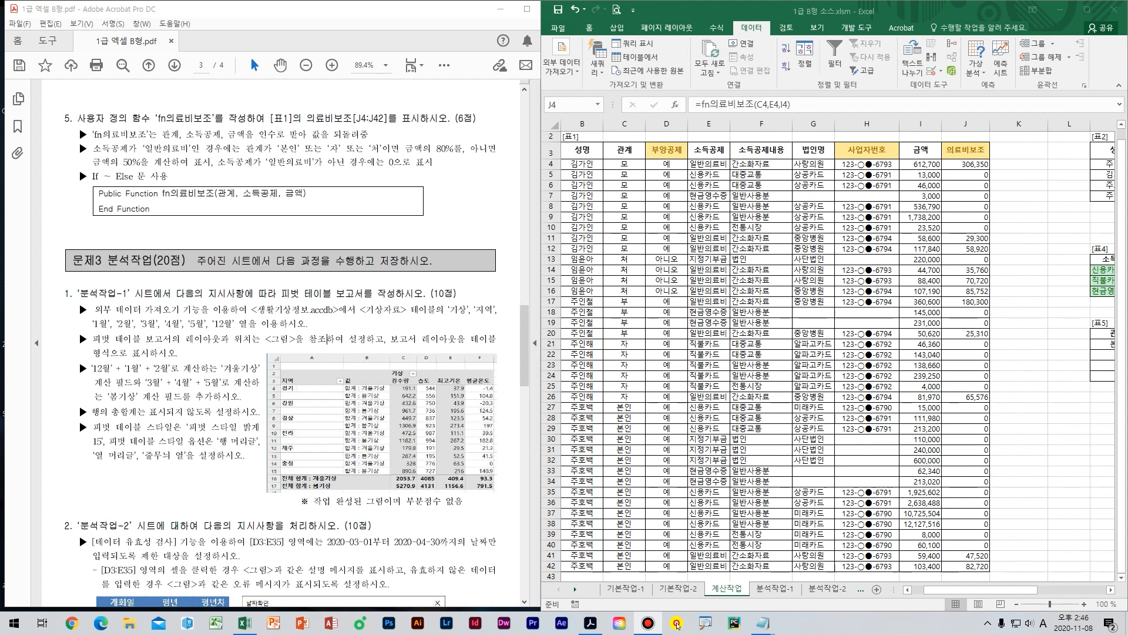
Step: Go to the 분석작업-1 sheet and select cell A2 as the location for the pivot table report
{"action": "left_click", "coordinate": [788, 588]}
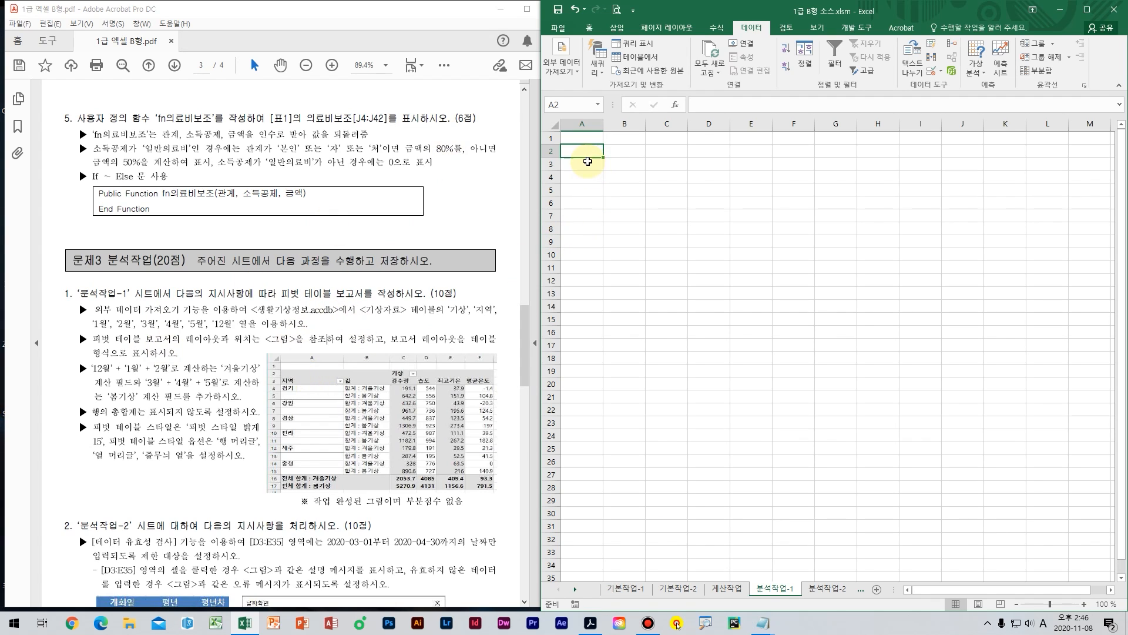
{"action": "left_click", "coordinate": [583, 163]}
{"action": "left_click", "coordinate": [586, 151]}
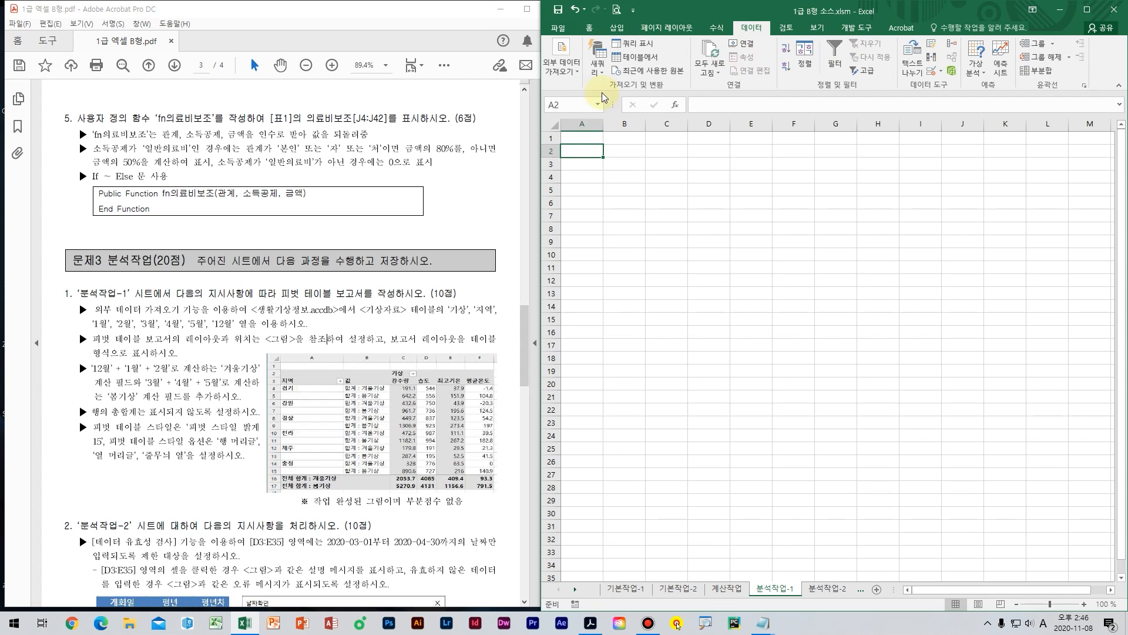
Step: Start a Microsoft Query import from other sources with MS Access Database as the data source and the Query Wizard enabled
{"action": "left_click", "coordinate": [570, 76]}
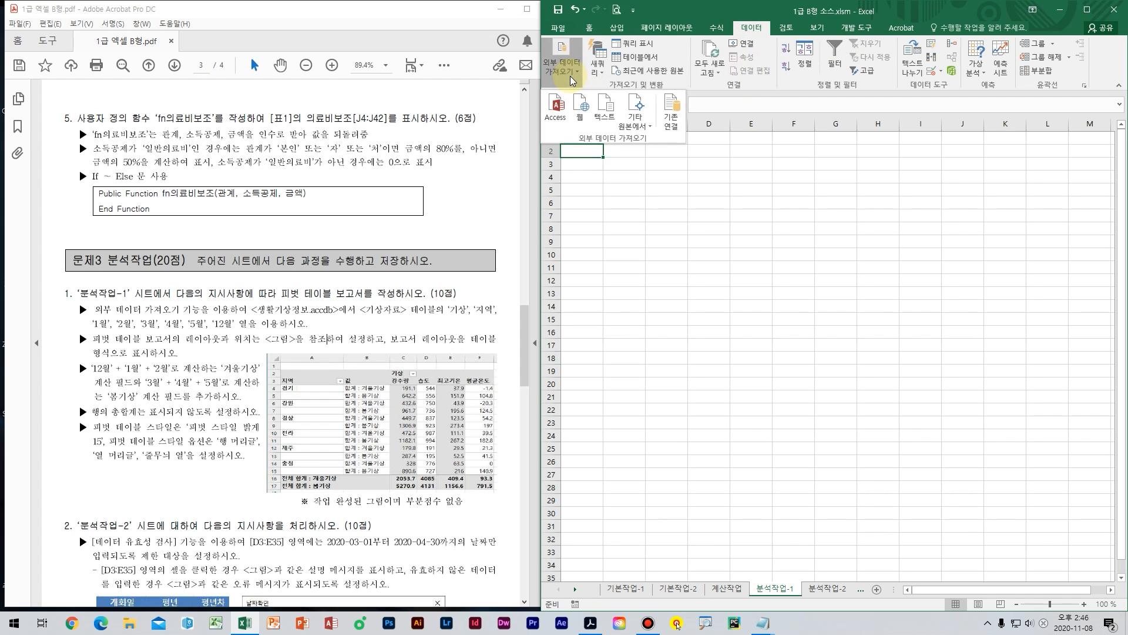
{"action": "left_click", "coordinate": [649, 131]}
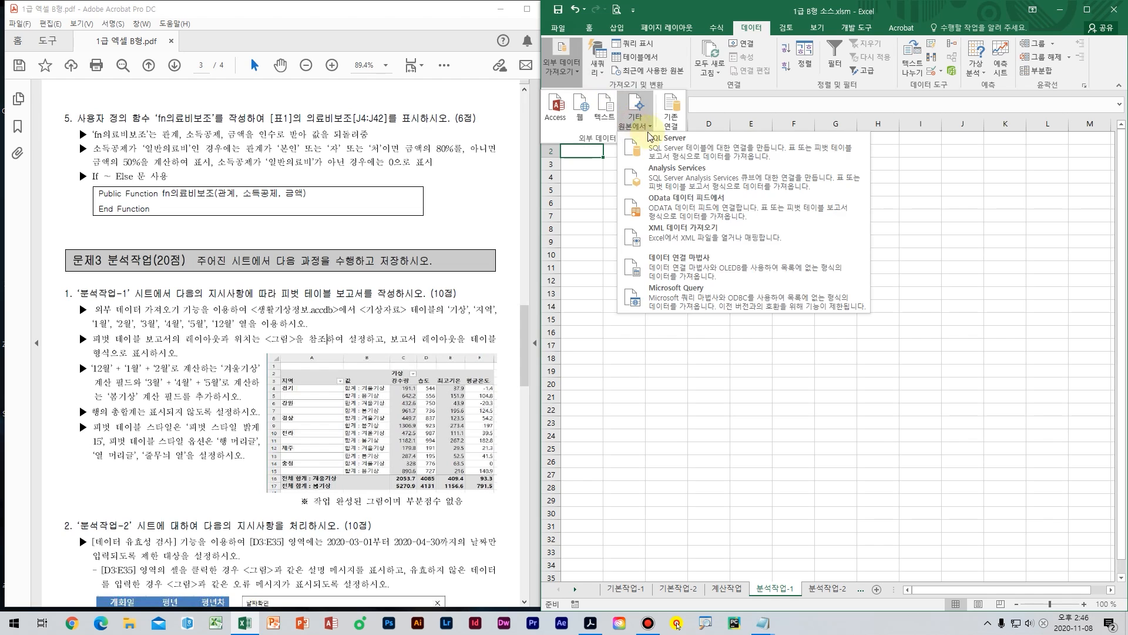
{"action": "left_click", "coordinate": [756, 298]}
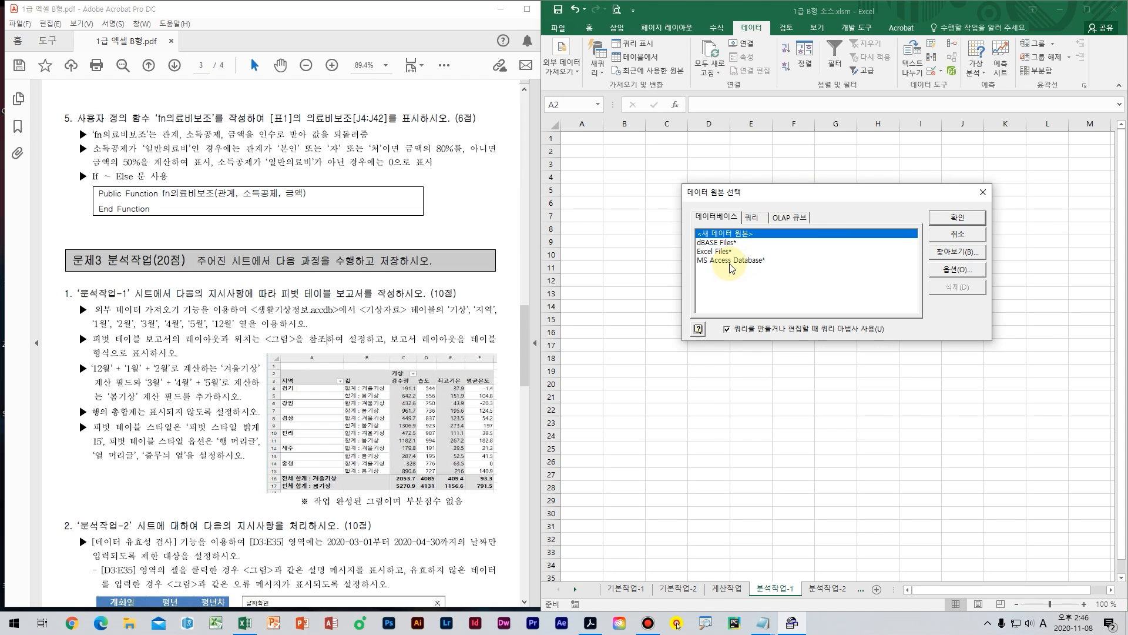
{"action": "double_click", "coordinate": [731, 261]}
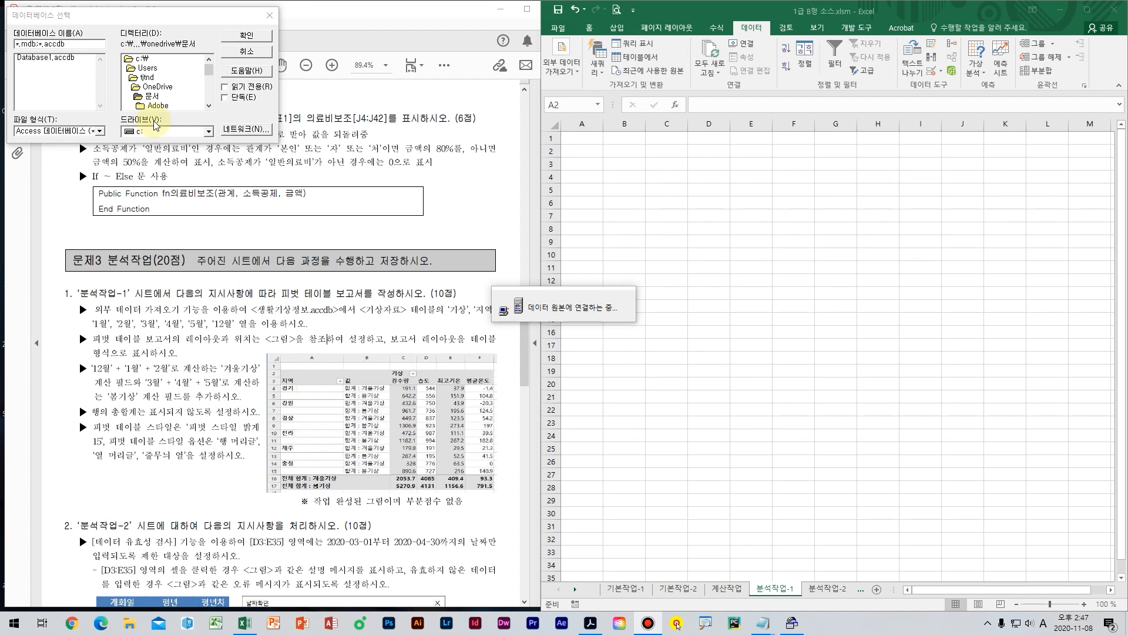
Step: Connect to the database 생활기상정보.accdb in the C:\OA folder
{"action": "left_click_drag", "start_coordinate": [70, 19], "coordinate": [492, 170]}
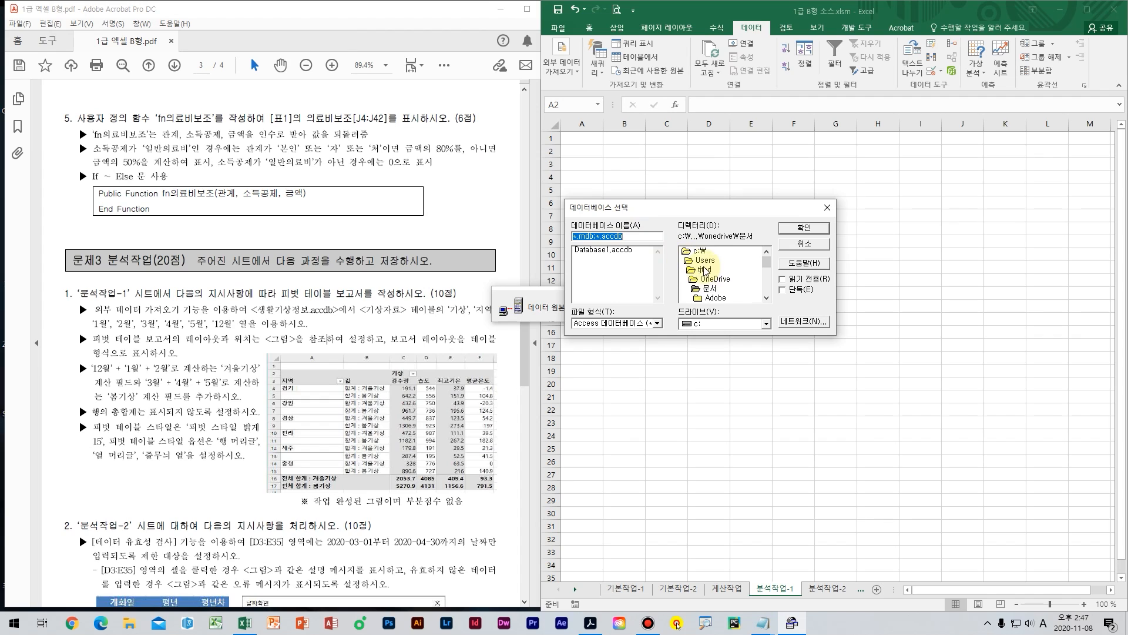
{"action": "double_click", "coordinate": [697, 251]}
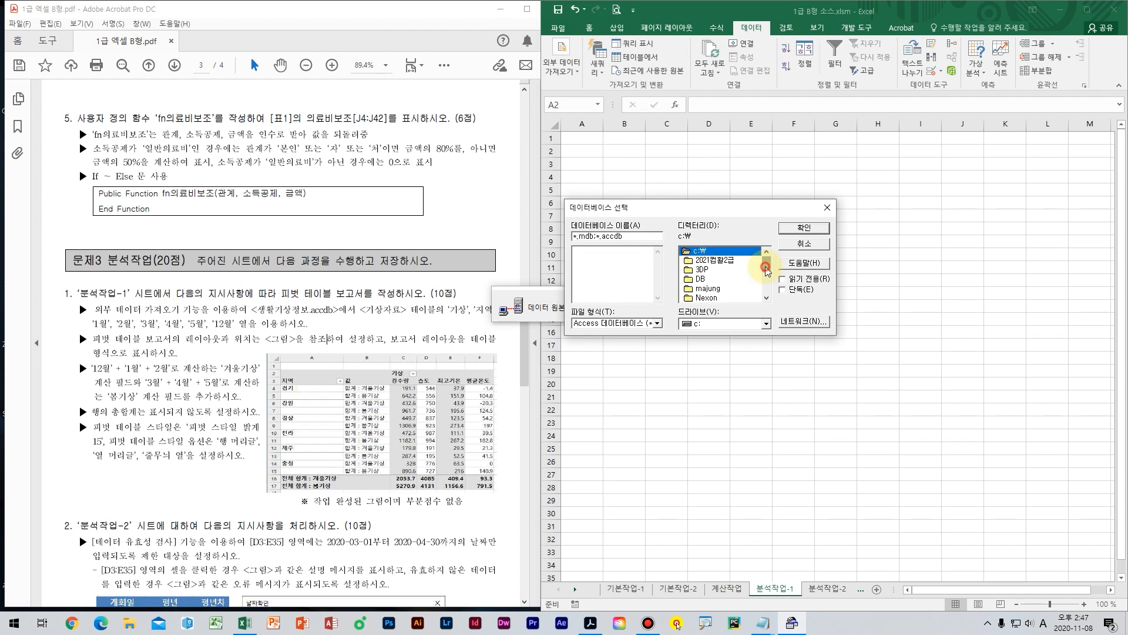
{"action": "mouse_move", "coordinate": [766, 269]}
{"action": "left_mouse_down"}
{"action": "mouse_move", "coordinate": [780, 302]}
{"action": "mouse_move", "coordinate": [769, 277]}
{"action": "left_mouse_up"}
{"action": "left_click", "coordinate": [713, 273]}
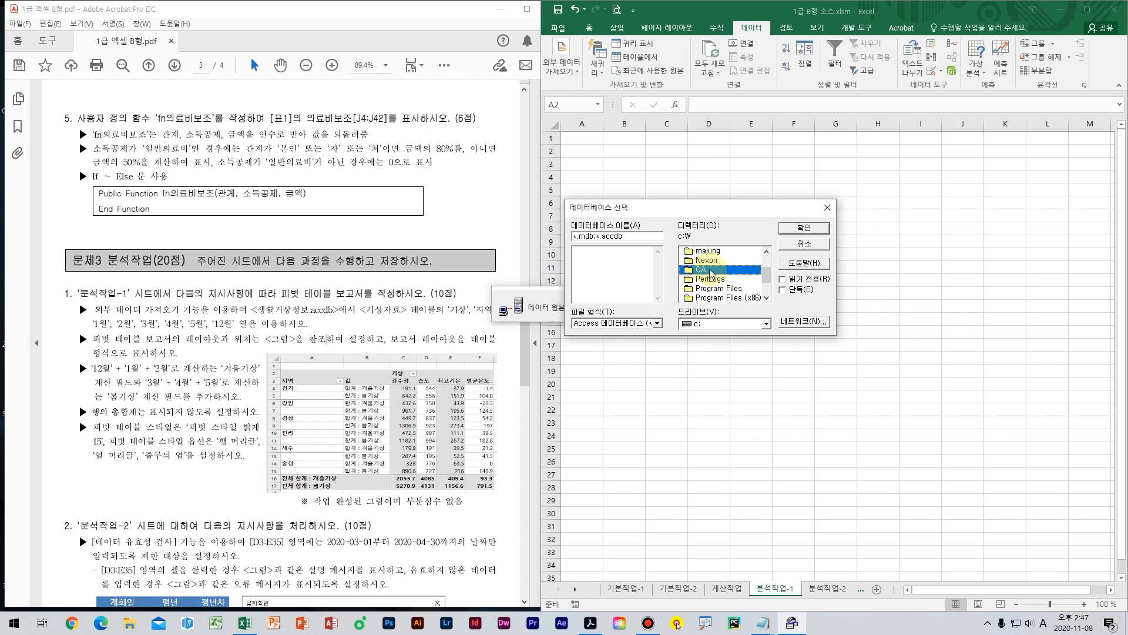
{"action": "double_click", "coordinate": [711, 270]}
{"action": "left_click", "coordinate": [605, 250]}
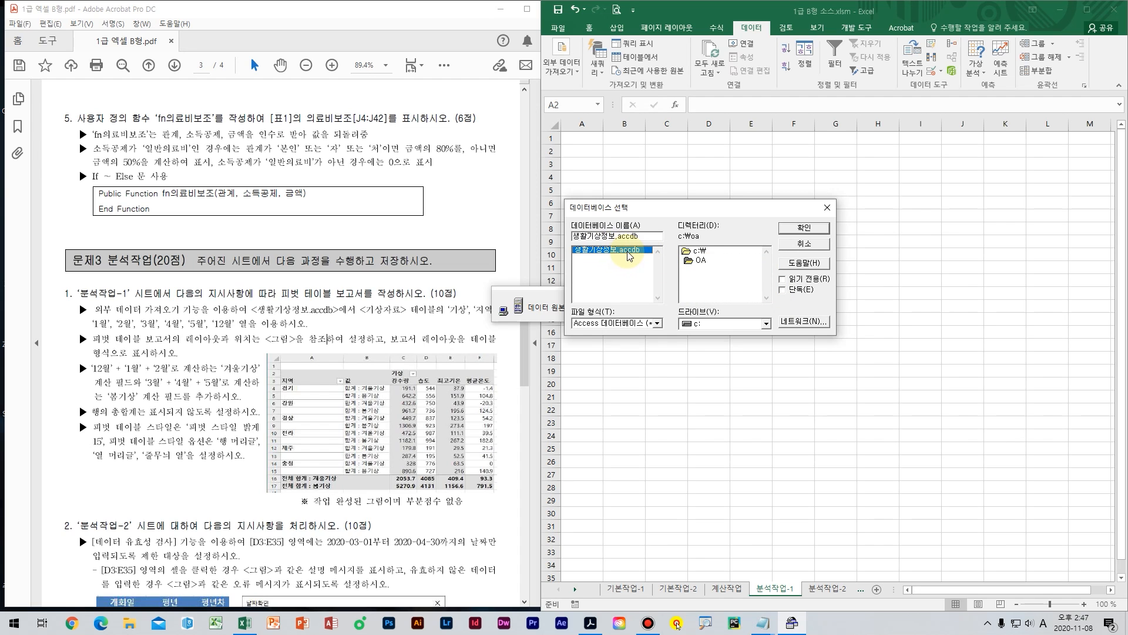
{"action": "double_click", "coordinate": [617, 253]}
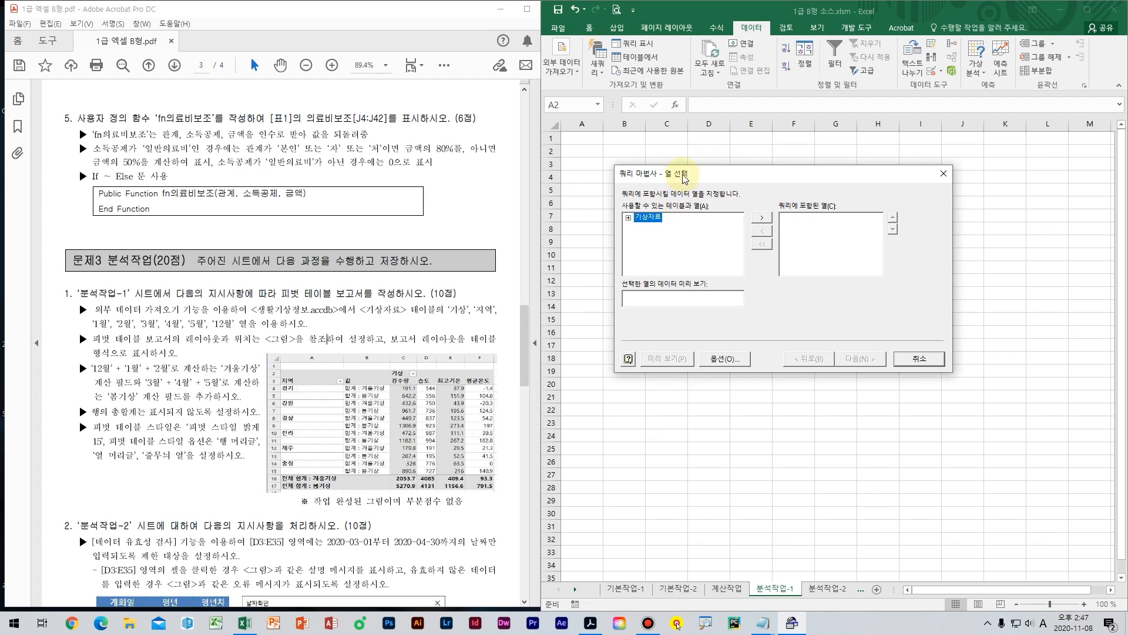
Step: Add the columns 기상, 지역, 1월, 2월, 3월, 4월, 5월 and 12월 of the 기상자료 table to the query
{"action": "left_click_drag", "start_coordinate": [679, 174], "coordinate": [634, 178]}
{"action": "double_click", "coordinate": [598, 225]}
{"action": "left_click_drag", "start_coordinate": [597, 225], "coordinate": [614, 251]}
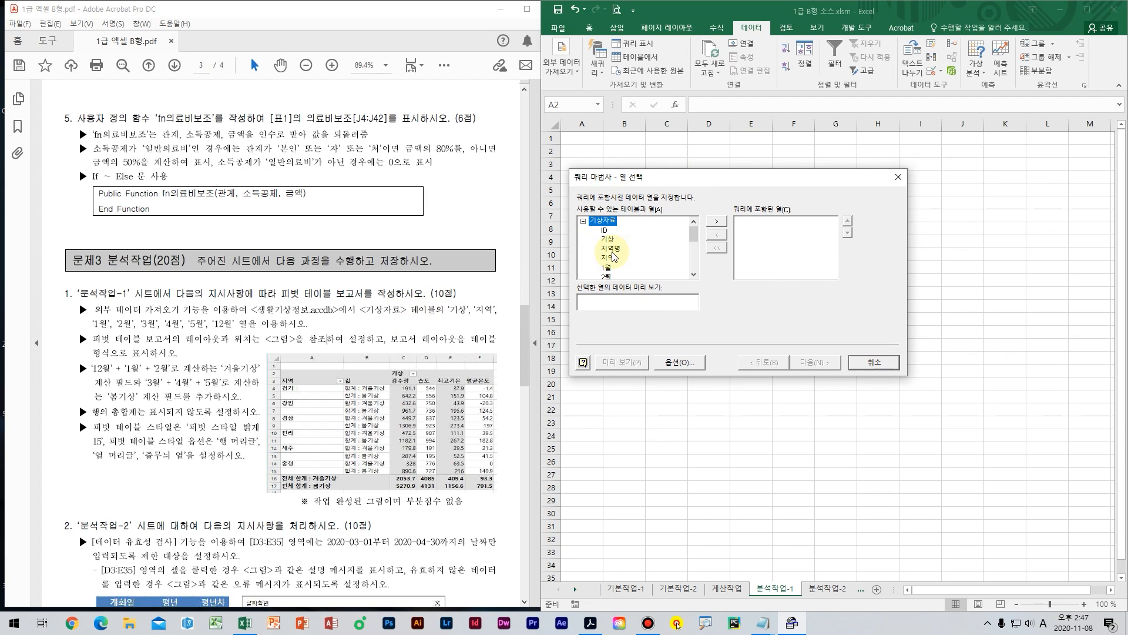
{"action": "double_click", "coordinate": [609, 238]}
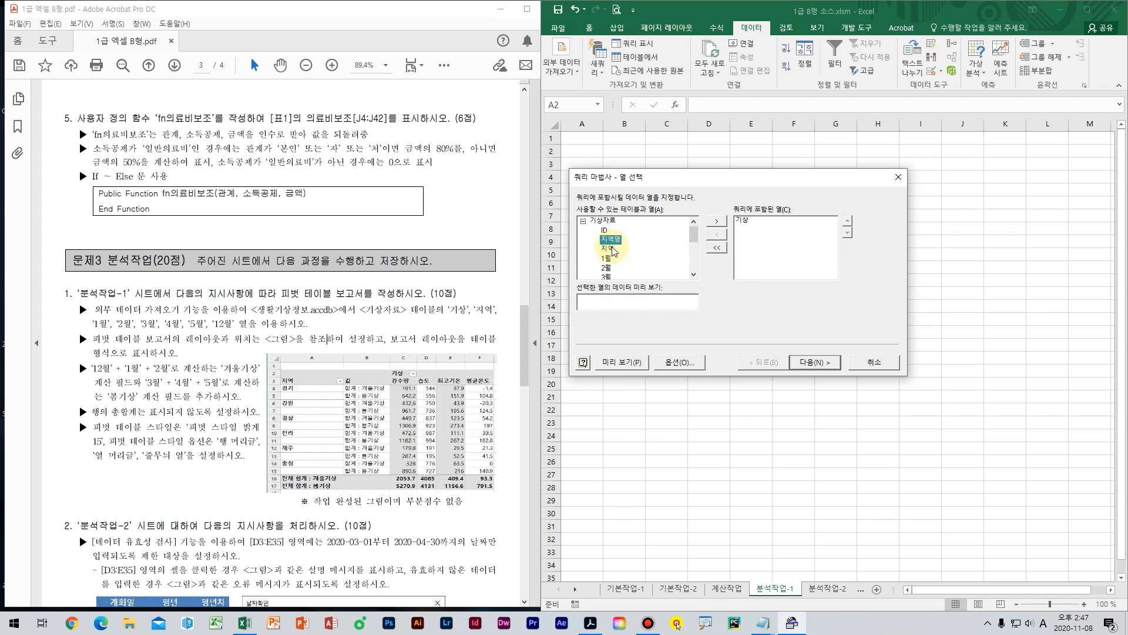
{"action": "double_click", "coordinate": [608, 249]}
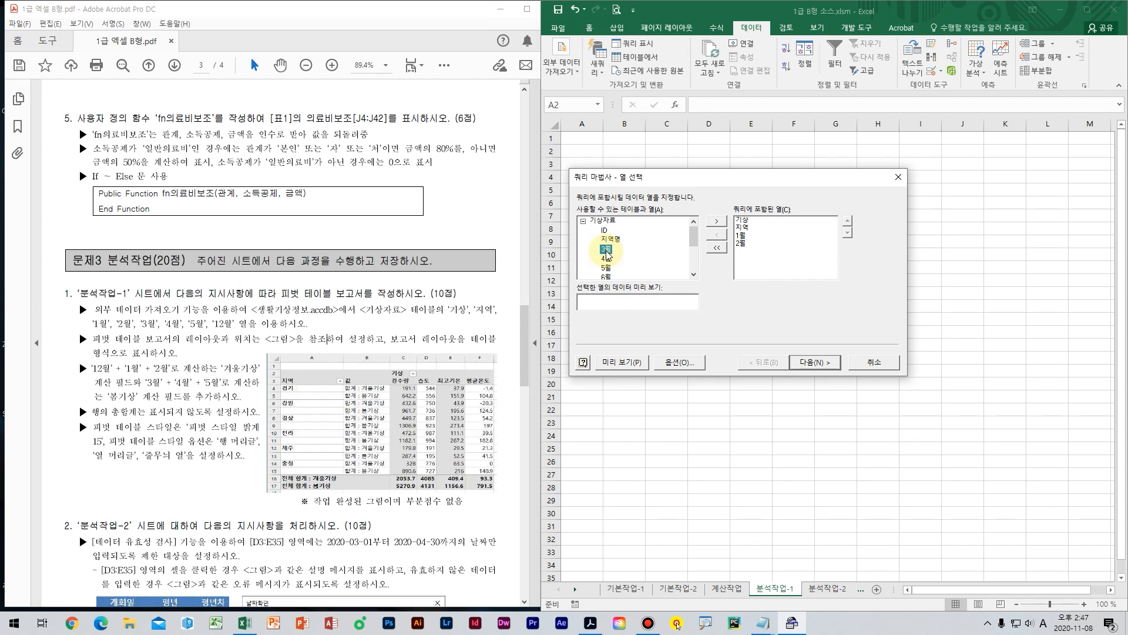
{"action": "double_click", "coordinate": [607, 253]}
{"action": "double_click", "coordinate": [607, 253]}
{"action": "scroll", "coordinate": [635, 246], "scroll_direction": "down", "scroll_amount": 3}
{"action": "double_click", "coordinate": [608, 274]}
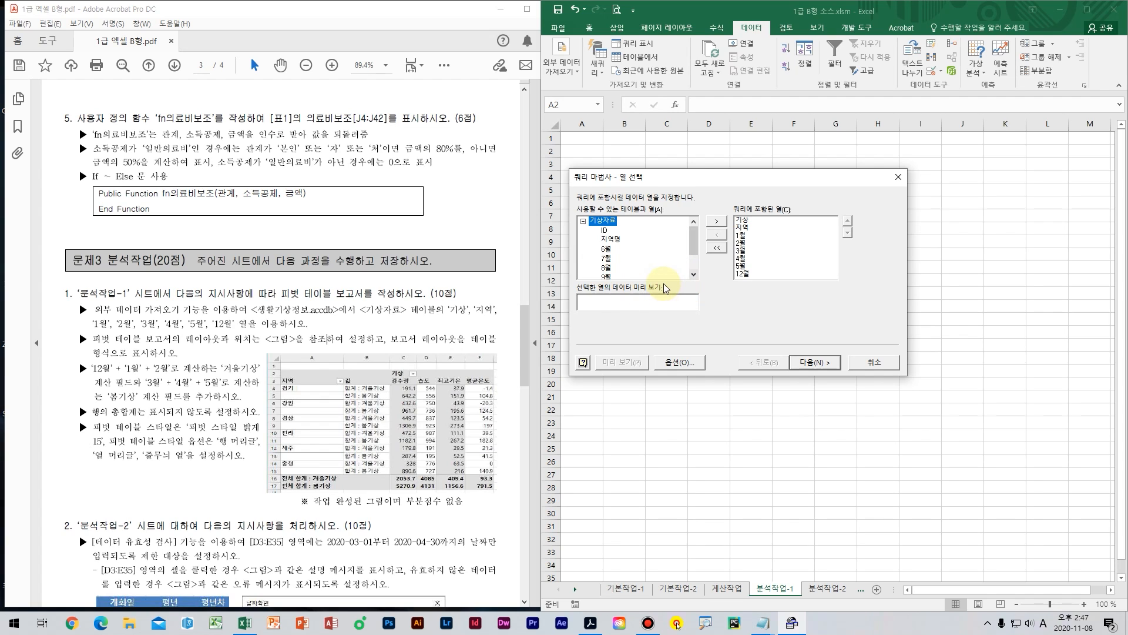
Step: Finish the query without filter or sort, returning the data to Excel as a PivotTable report in the existing worksheet at $A$2
{"action": "left_click", "coordinate": [803, 363]}
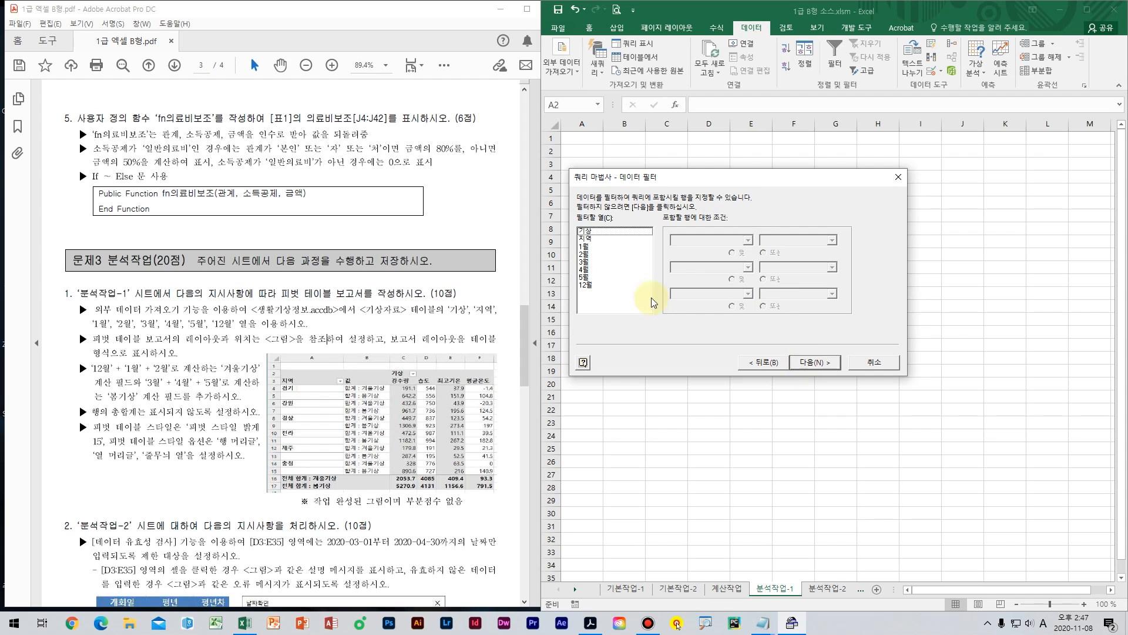
{"action": "left_click", "coordinate": [826, 364]}
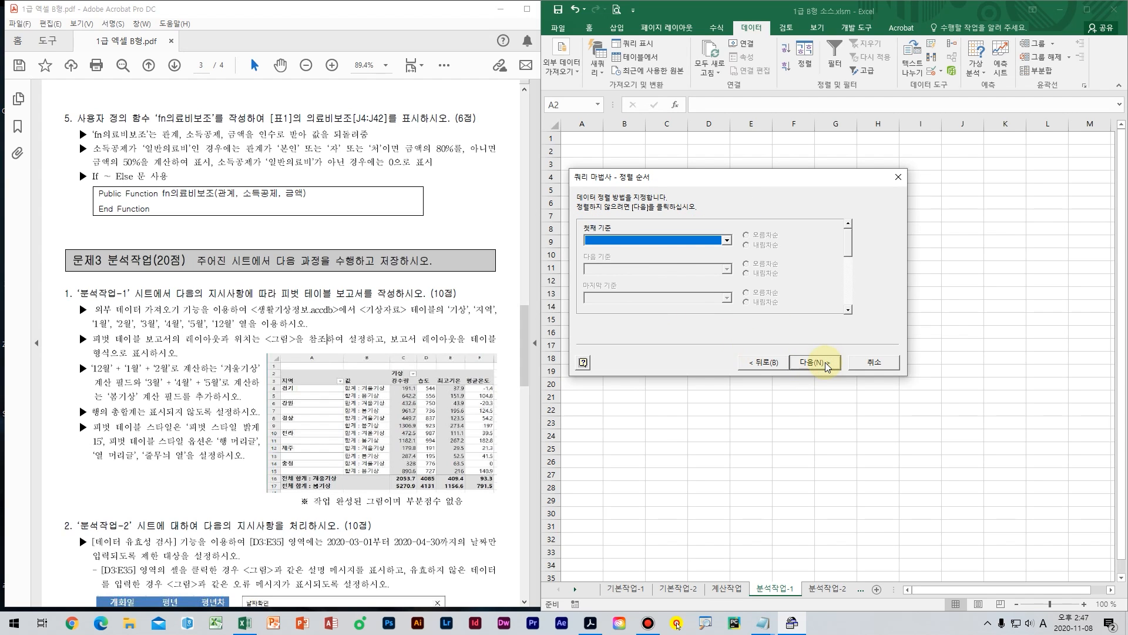
{"action": "left_click", "coordinate": [826, 364]}
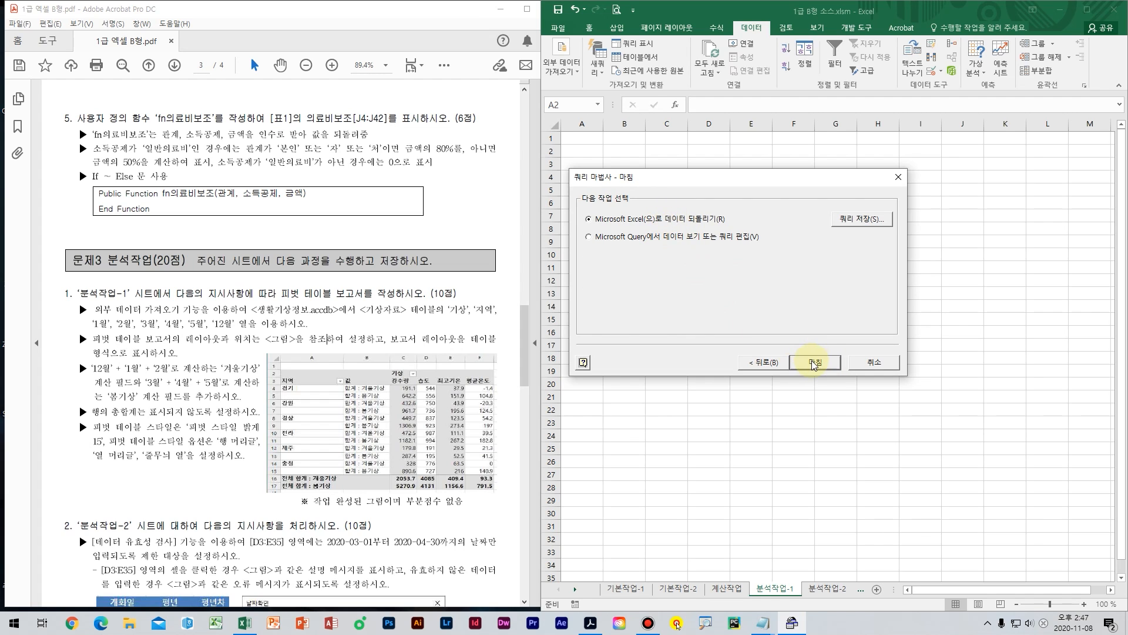
{"action": "left_click", "coordinate": [815, 363]}
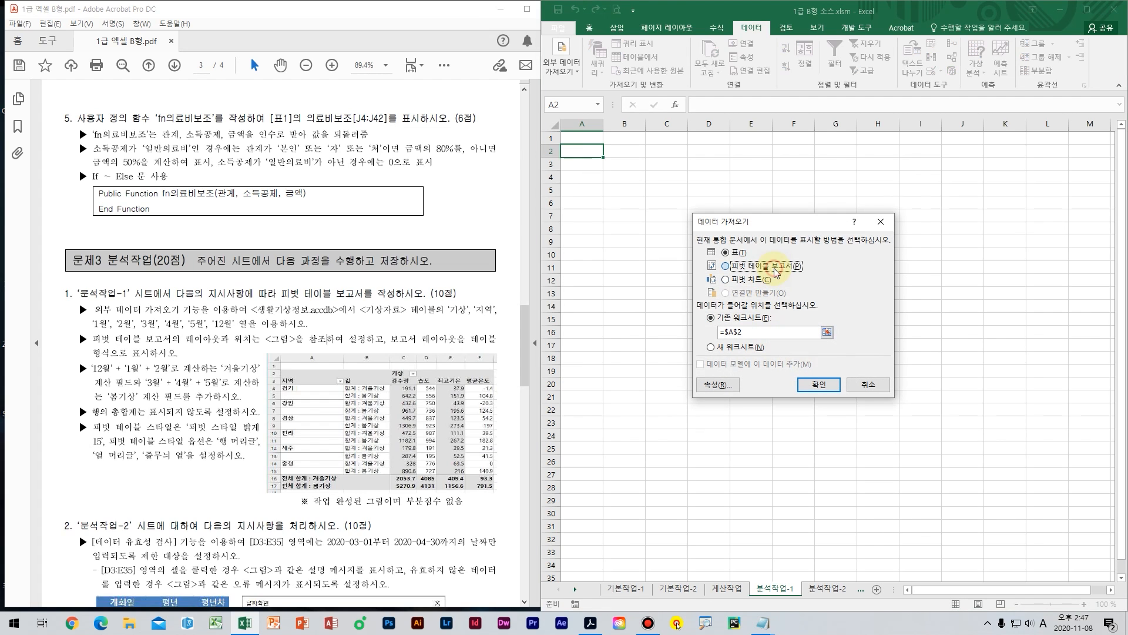
{"action": "left_click", "coordinate": [777, 273]}
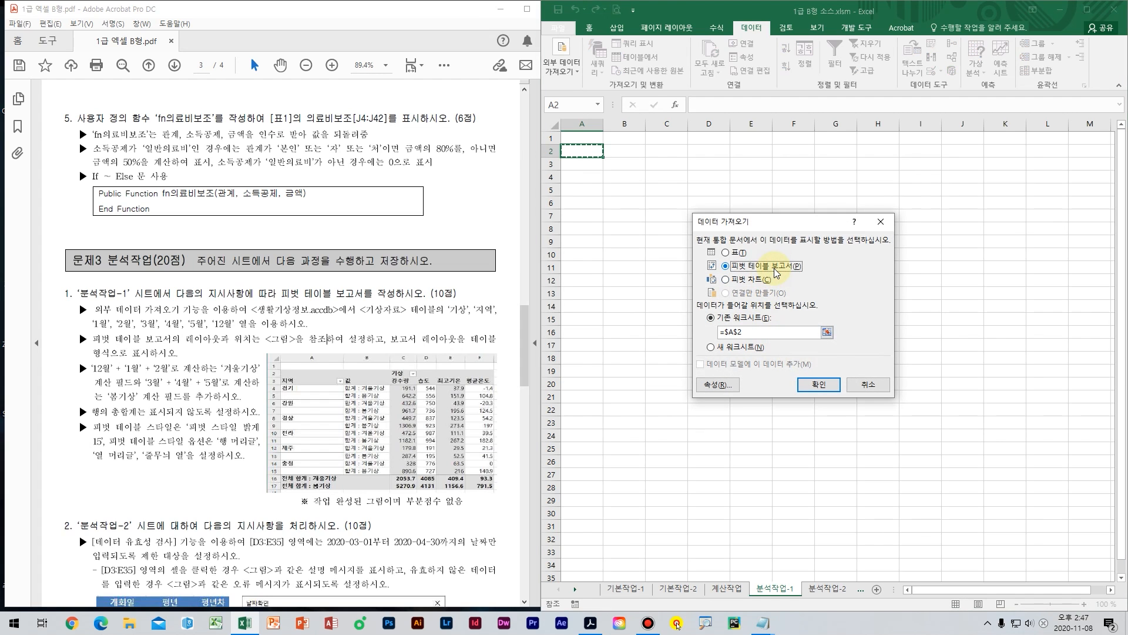
{"action": "left_click", "coordinate": [818, 384]}
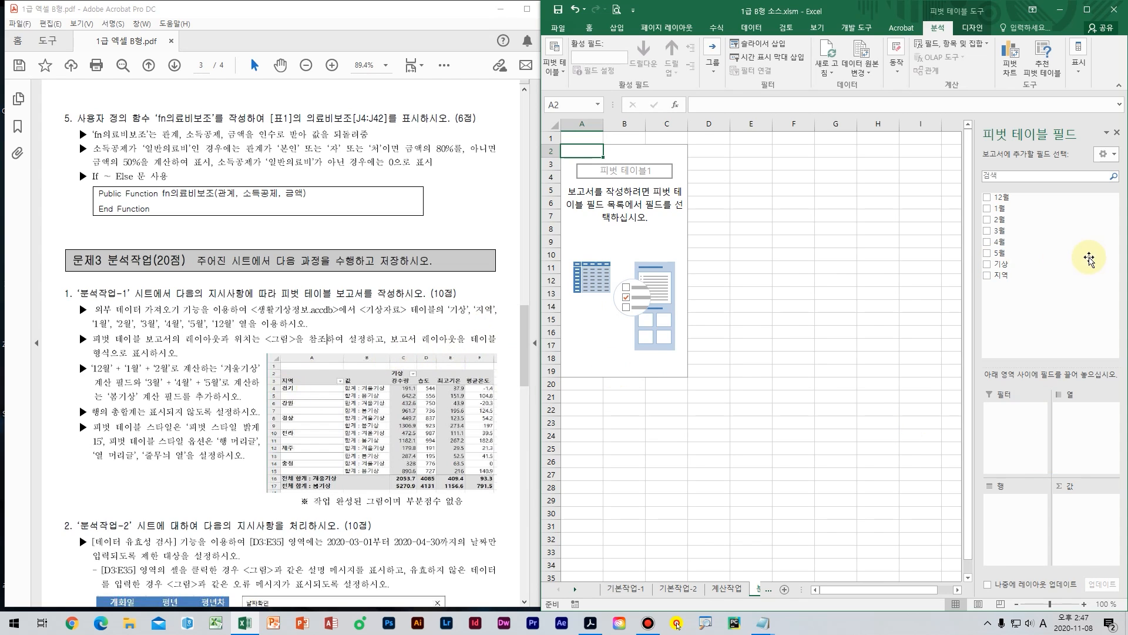
Step: Place the 지역 field in the rows area of the pivot table
{"action": "left_click_drag", "start_coordinate": [999, 275], "coordinate": [1021, 532]}
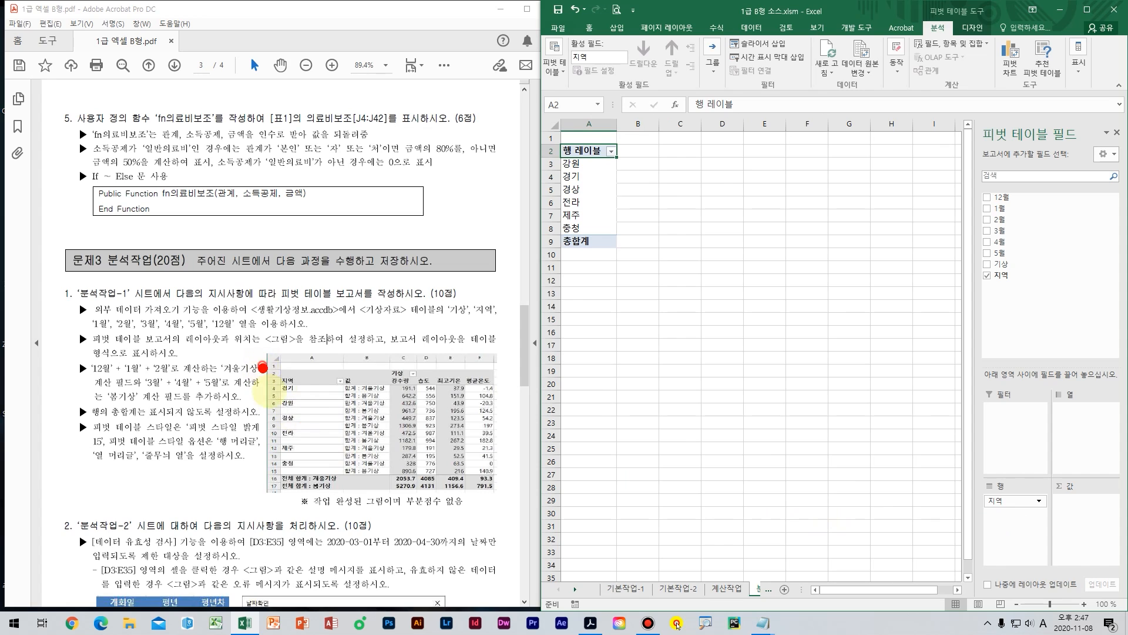
{"action": "left_click_drag", "start_coordinate": [263, 368], "coordinate": [309, 487]}
{"action": "left_click_drag", "start_coordinate": [207, 391], "coordinate": [201, 499]}
{"action": "mouse_move", "coordinate": [187, 454]}
{"action": "left_mouse_down"}
{"action": "mouse_move", "coordinate": [195, 490]}
{"action": "mouse_move", "coordinate": [245, 470]}
{"action": "left_mouse_up"}
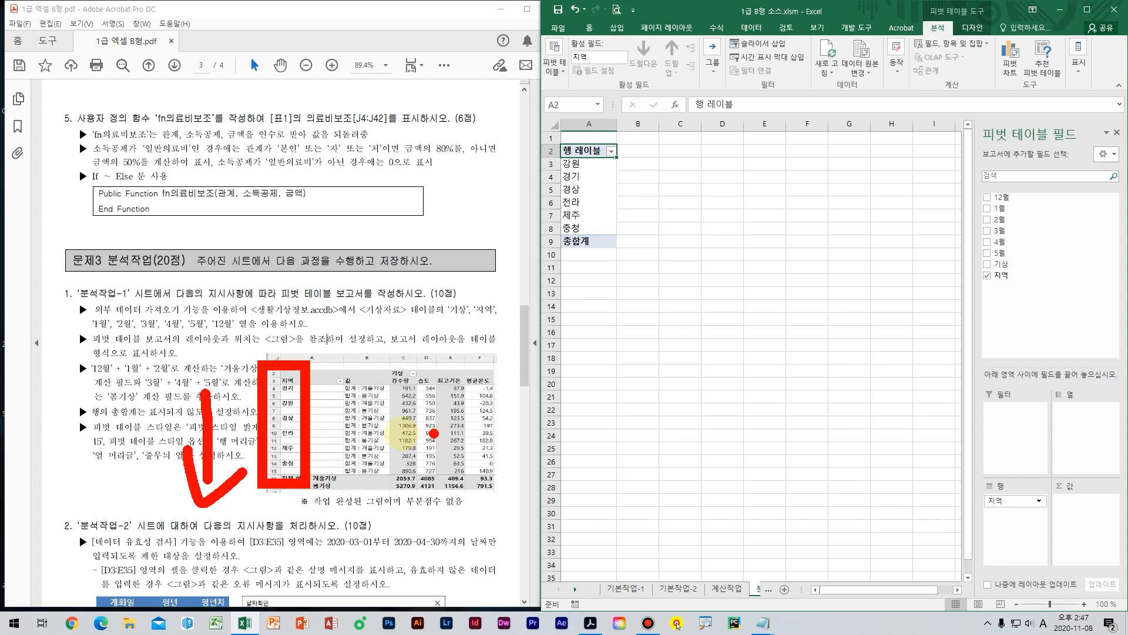
{"action": "key", "text": "Escape"}
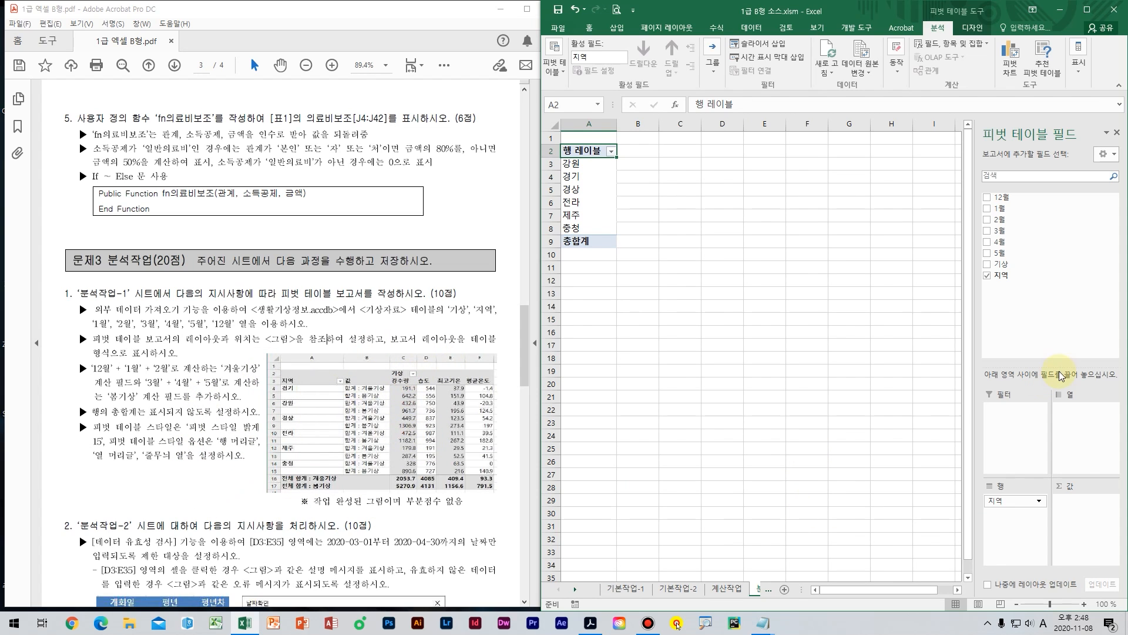
Step: Place the 기상 field in the columns area of the pivot table
{"action": "left_click_drag", "start_coordinate": [1003, 265], "coordinate": [1076, 428]}
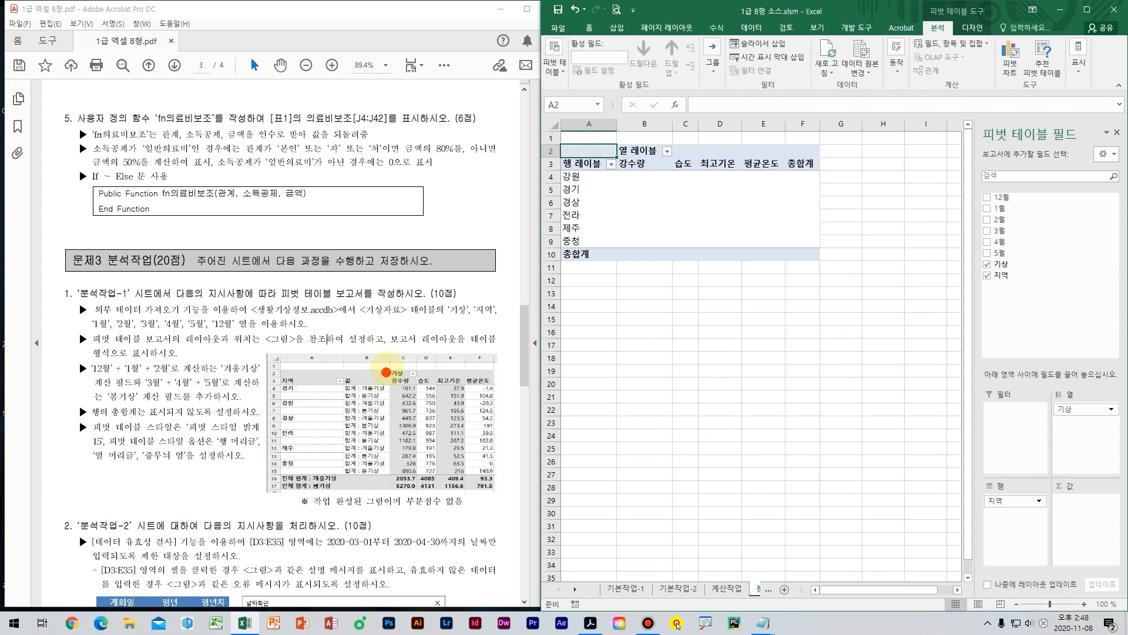
{"action": "mouse_move", "coordinate": [372, 354]}
{"action": "left_mouse_down"}
{"action": "mouse_move", "coordinate": [541, 385]}
{"action": "mouse_move", "coordinate": [512, 395]}
{"action": "left_mouse_up"}
{"action": "left_click_drag", "start_coordinate": [497, 325], "coordinate": [596, 325]}
{"action": "mouse_move", "coordinate": [558, 288]}
{"action": "left_mouse_down"}
{"action": "mouse_move", "coordinate": [629, 327]}
{"action": "mouse_move", "coordinate": [505, 381]}
{"action": "left_mouse_up"}
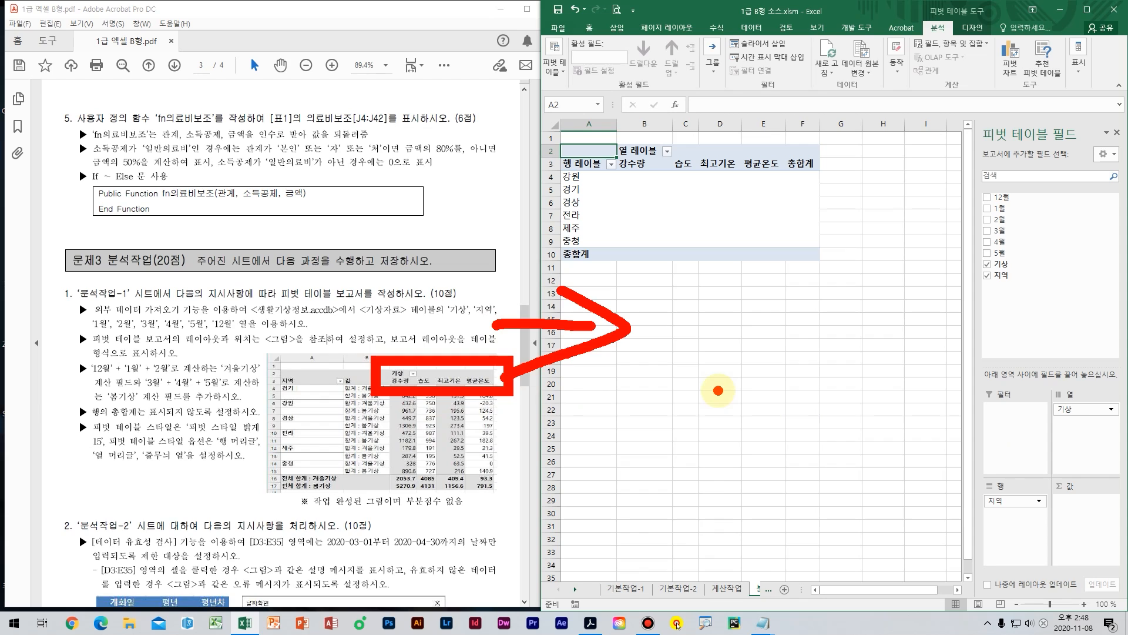
{"action": "key", "text": "Escape"}
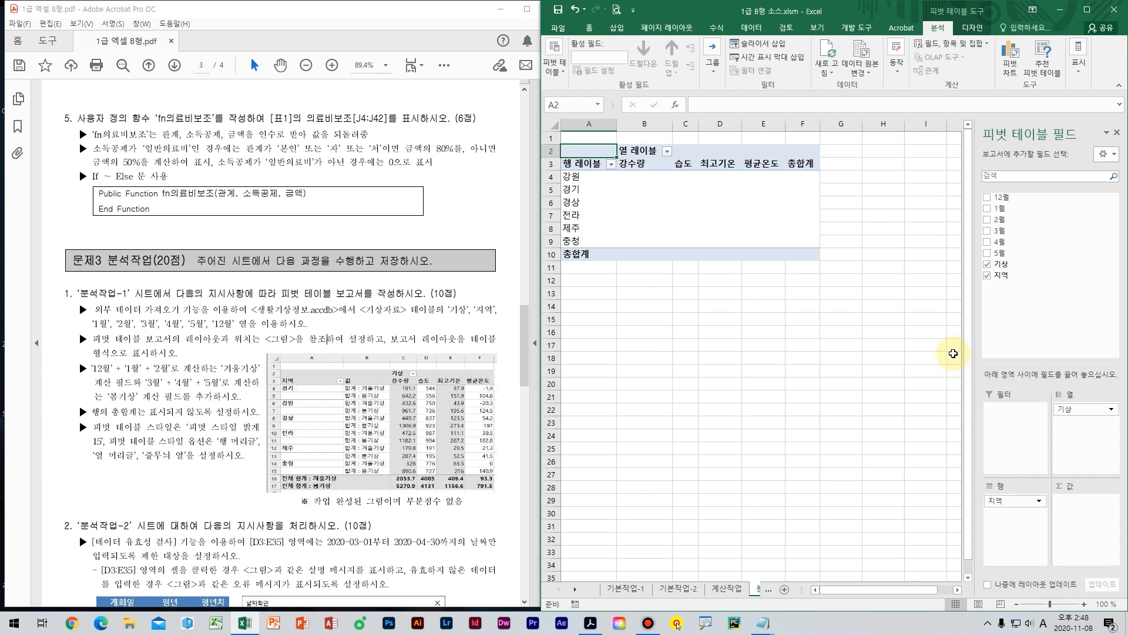
Step: Start inserting a calculated field into the pivot table
{"action": "left_click", "coordinate": [986, 47]}
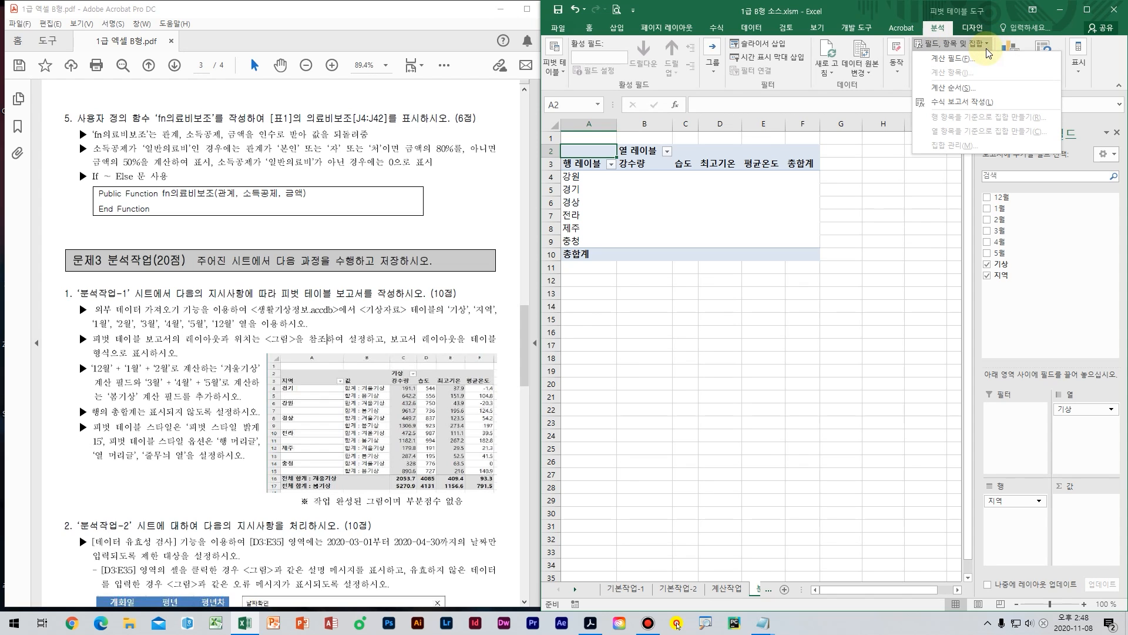
{"action": "left_click", "coordinate": [957, 58]}
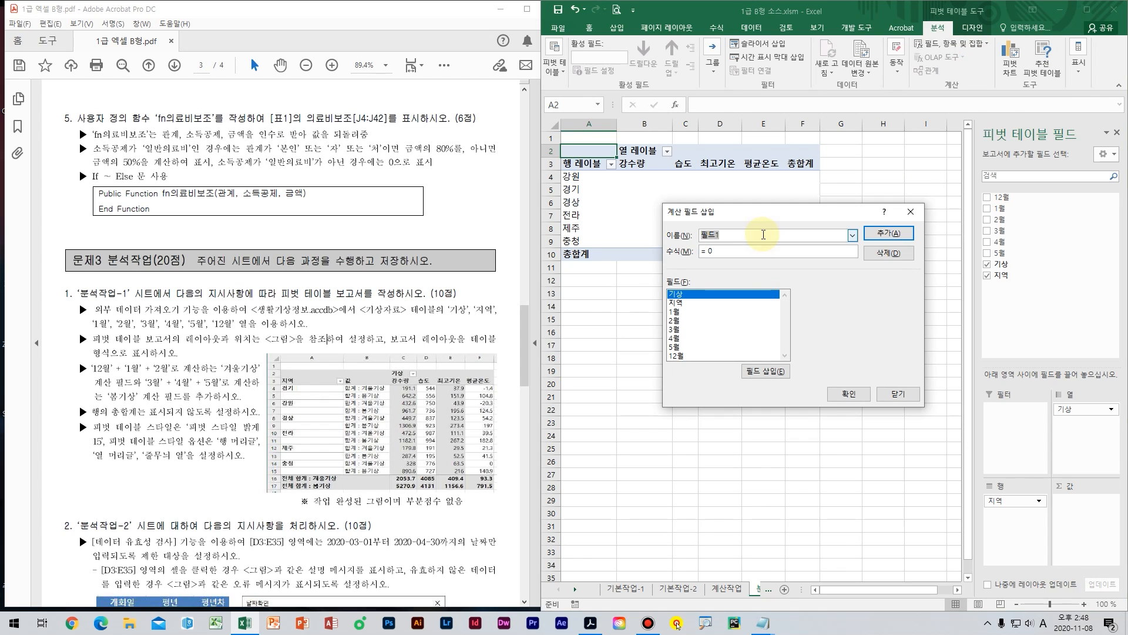
{"action": "type", "text": "ru"}
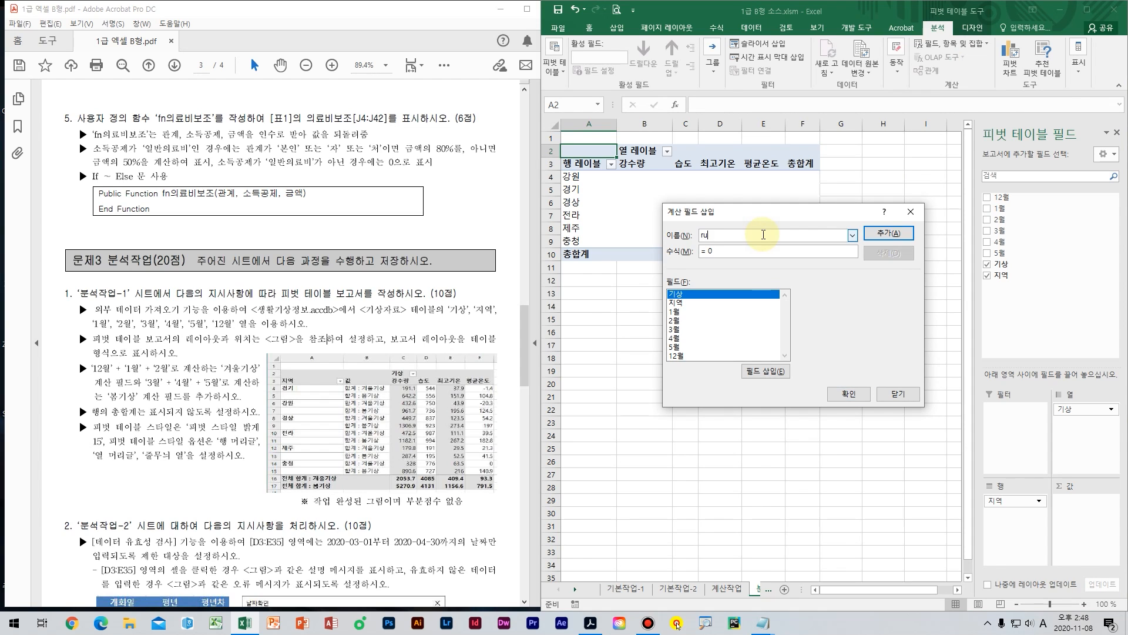
{"action": "type", "text": "dnf"}
{"action": "key", "text": "BackSpace"}
{"action": "key", "text": "BackSpace"}
{"action": "key", "text": "BackSpace"}
{"action": "key", "text": "BackSpace"}
{"action": "key", "text": "BackSpace"}
Step: Add the calculated field 겨울기상 with the formula = '12월'+ '1월'+ '2월'
{"action": "key", "text": "Hangul"}
{"action": "type", "text": "겨울기상"}
{"action": "left_click", "coordinate": [721, 254]}
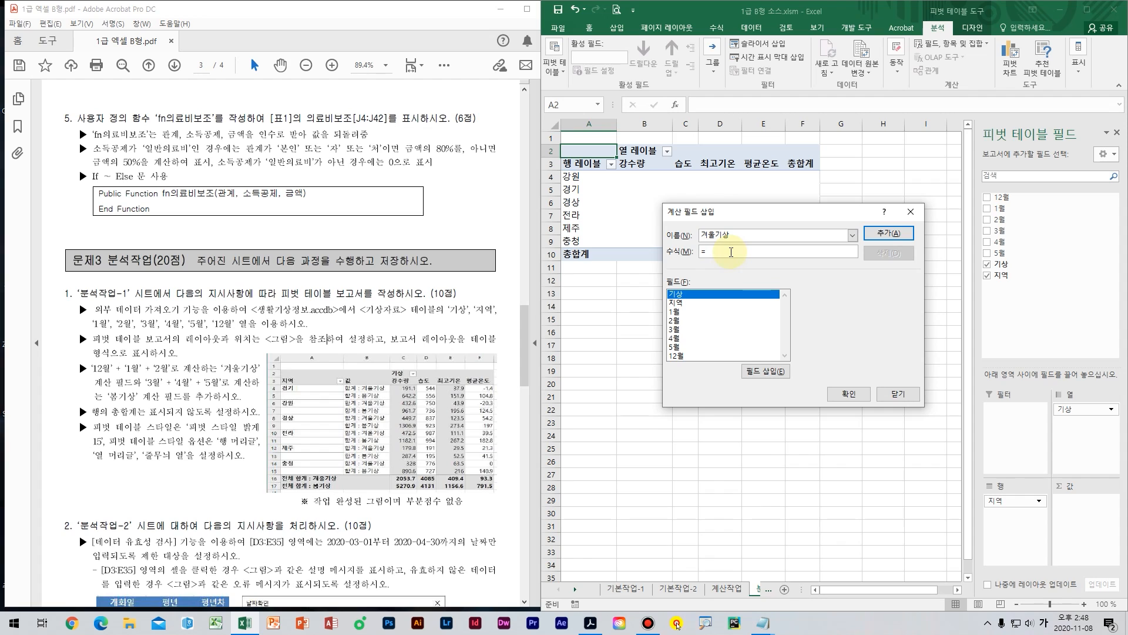
{"action": "double_click", "coordinate": [687, 356]}
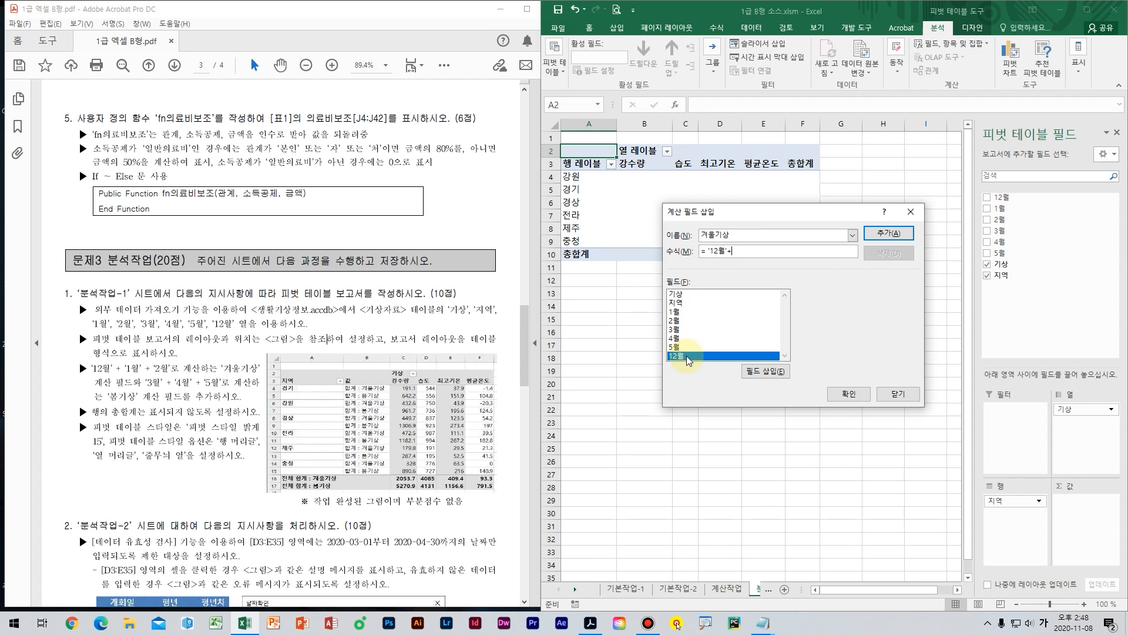
{"action": "type", "text": "+"}
{"action": "double_click", "coordinate": [685, 310]}
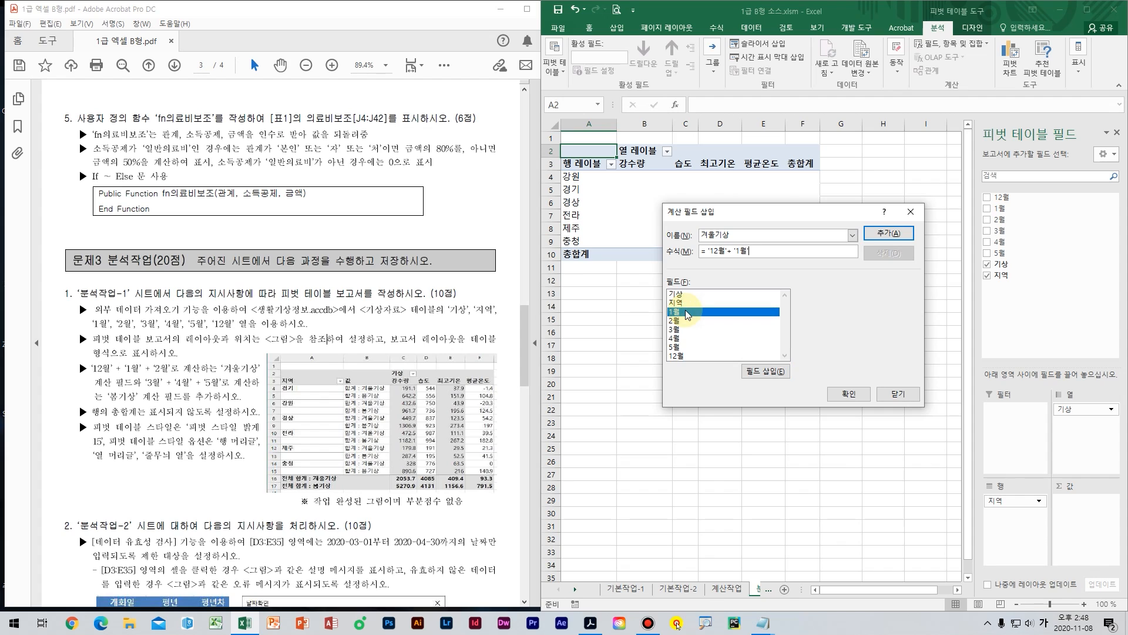
{"action": "type", "text": "+"}
{"action": "double_click", "coordinate": [682, 321]}
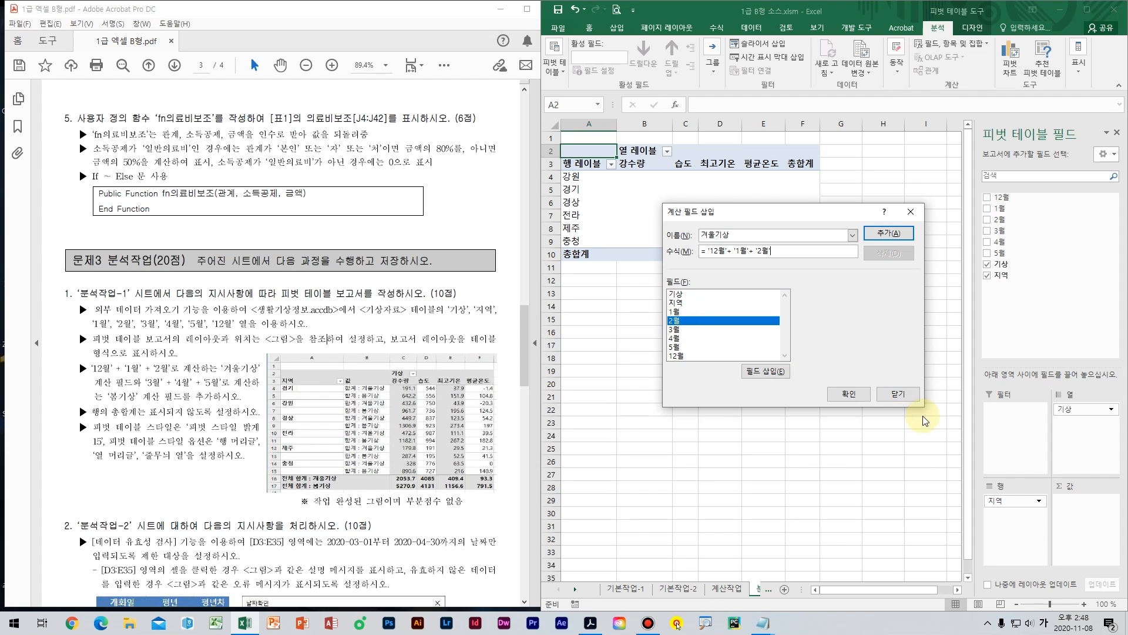
{"action": "left_click", "coordinate": [888, 233]}
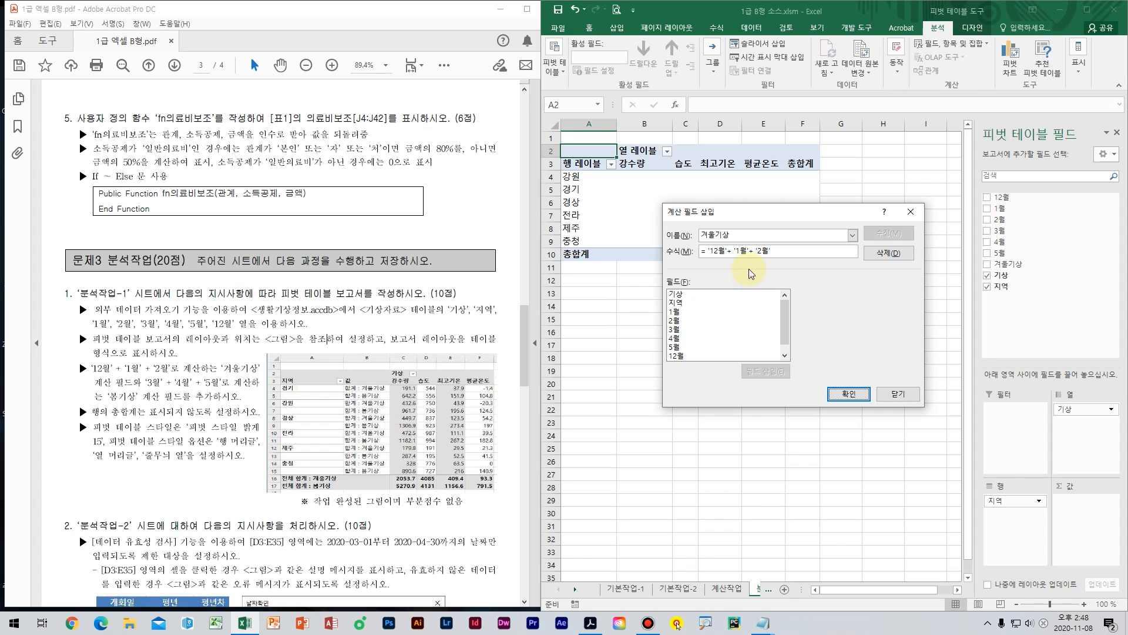
Step: Add a second calculated field named 봄기상 with the formula = '3월'+ '4월'+ '5월'
{"action": "left_click", "coordinate": [713, 233]}
{"action": "left_click_drag", "start_coordinate": [713, 233], "coordinate": [691, 238]}
{"action": "type", "text": "봄"}
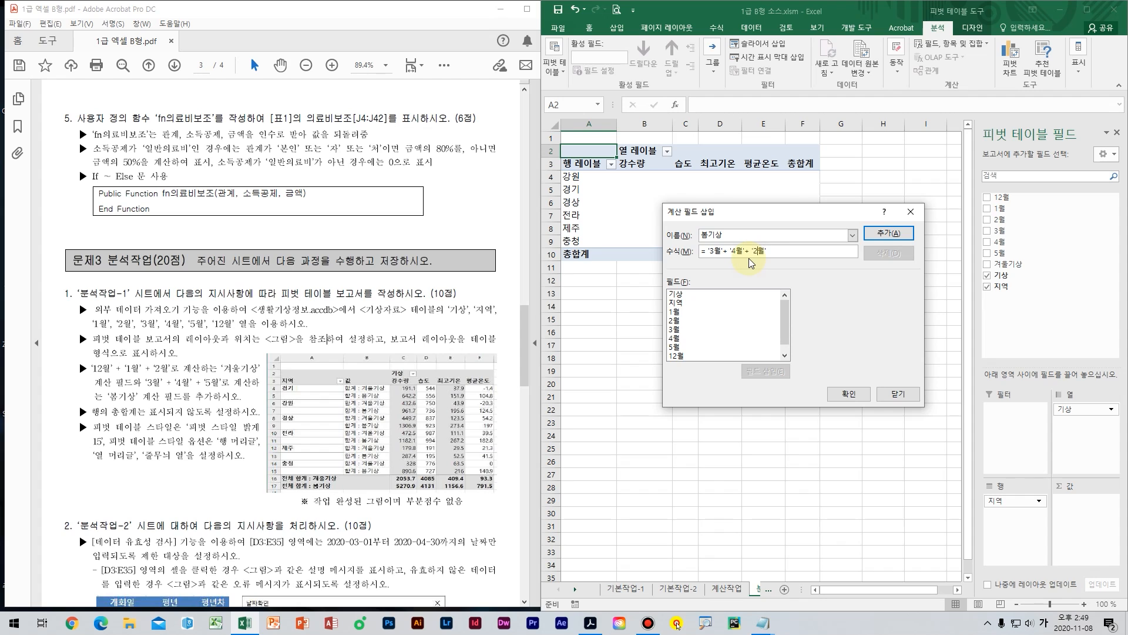
{"action": "left_click", "coordinate": [888, 234]}
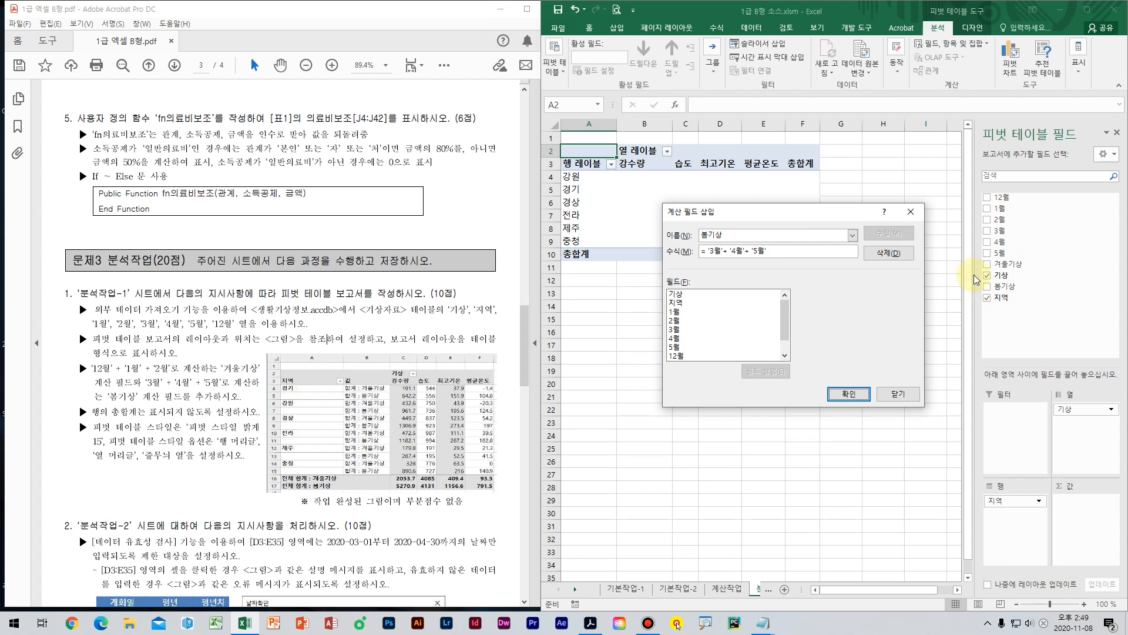
Step: Close the calculated field dialog and set the pivot table's report layout to tabular form (테이블 형식으로 표시)
{"action": "left_click", "coordinate": [890, 394]}
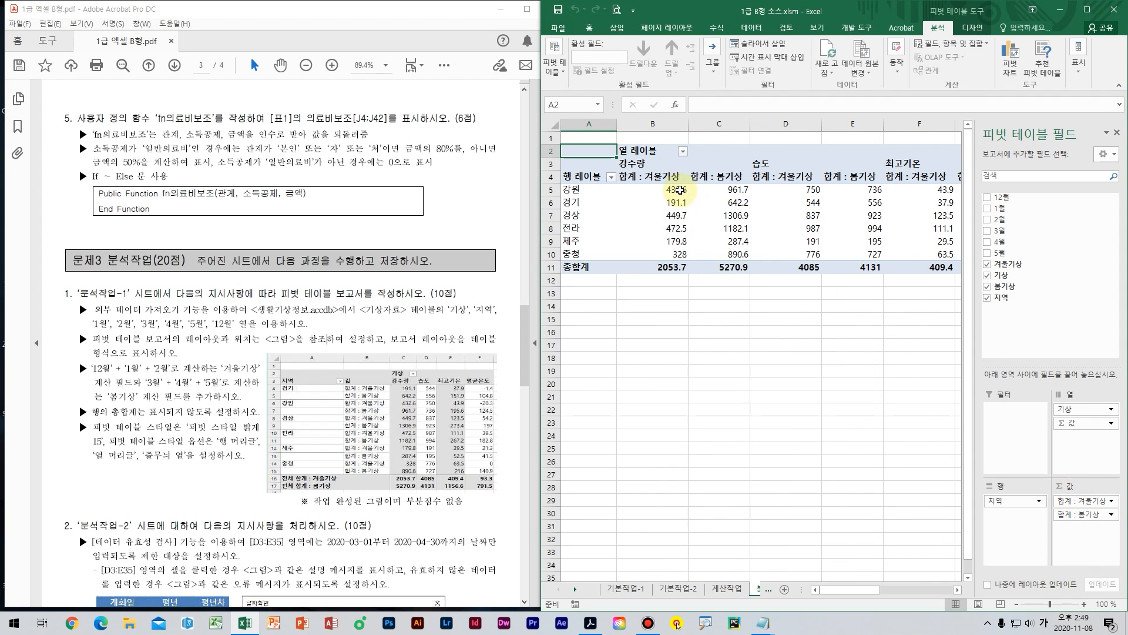
{"action": "left_click", "coordinate": [661, 176]}
{"action": "left_click", "coordinate": [729, 178]}
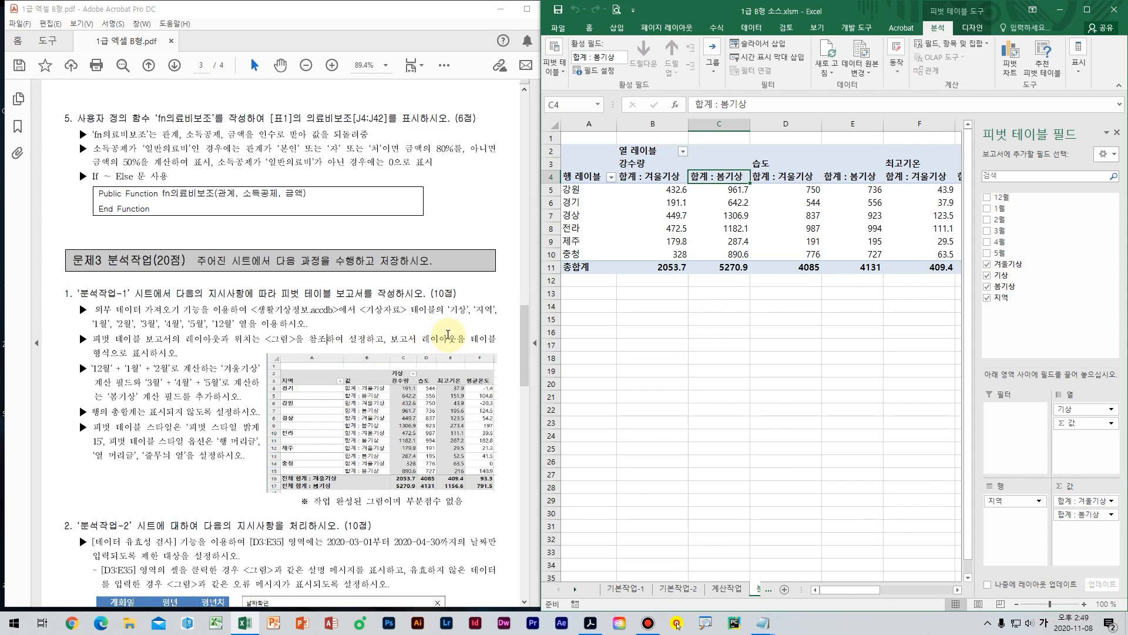
{"action": "left_click_drag", "start_coordinate": [422, 340], "coordinate": [471, 341]}
{"action": "left_click", "coordinate": [813, 204]}
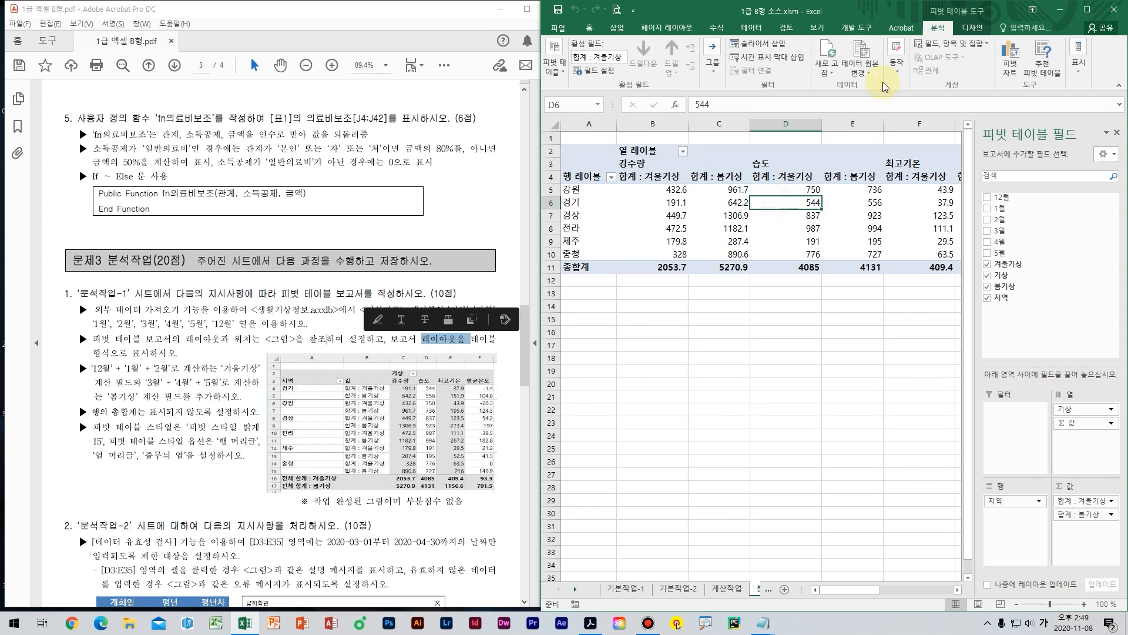
{"action": "left_click", "coordinate": [972, 27]}
{"action": "left_click", "coordinate": [613, 62]}
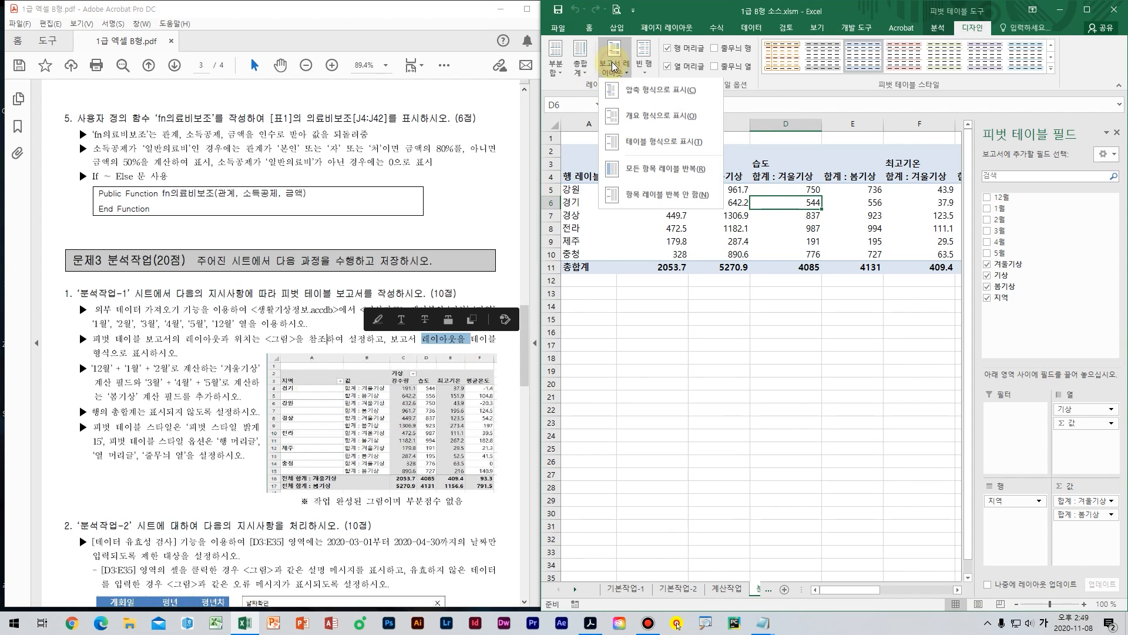
{"action": "left_click", "coordinate": [658, 142]}
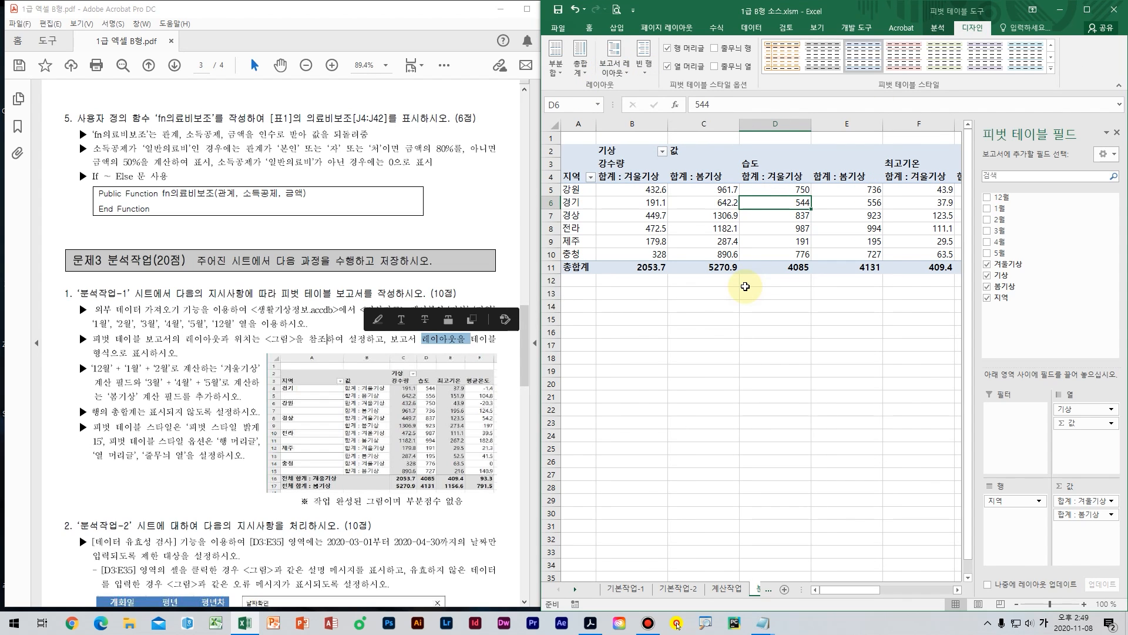
Step: Move the Σ 값 field from the pivot table's columns area to the rows area, below 지역
{"action": "left_click", "coordinate": [699, 220]}
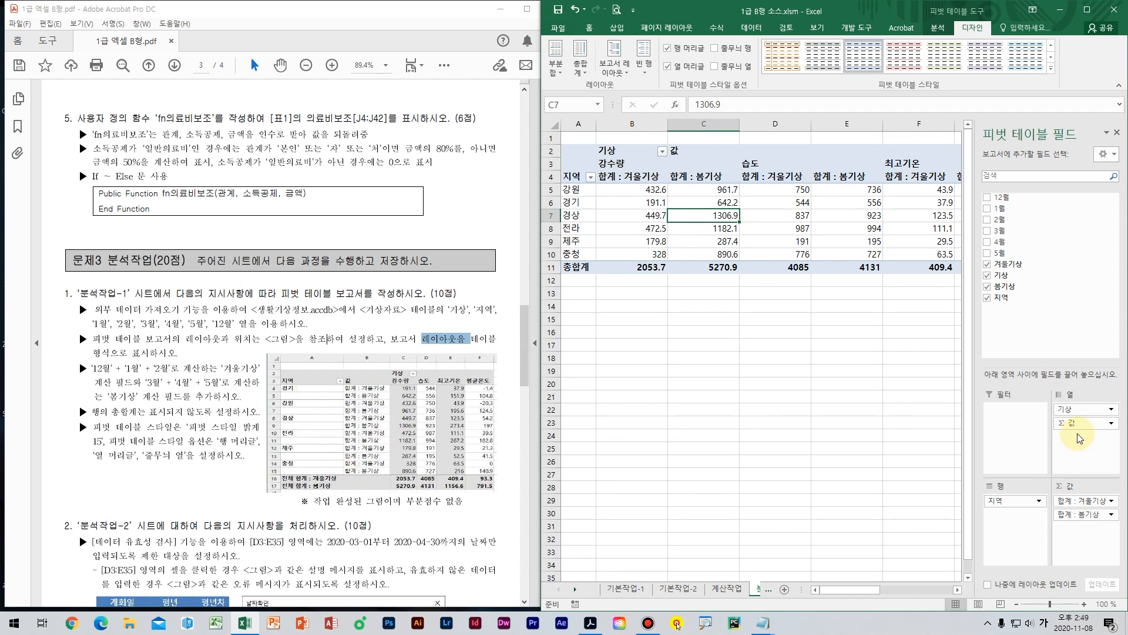
{"action": "left_click_drag", "start_coordinate": [1081, 426], "coordinate": [1023, 546]}
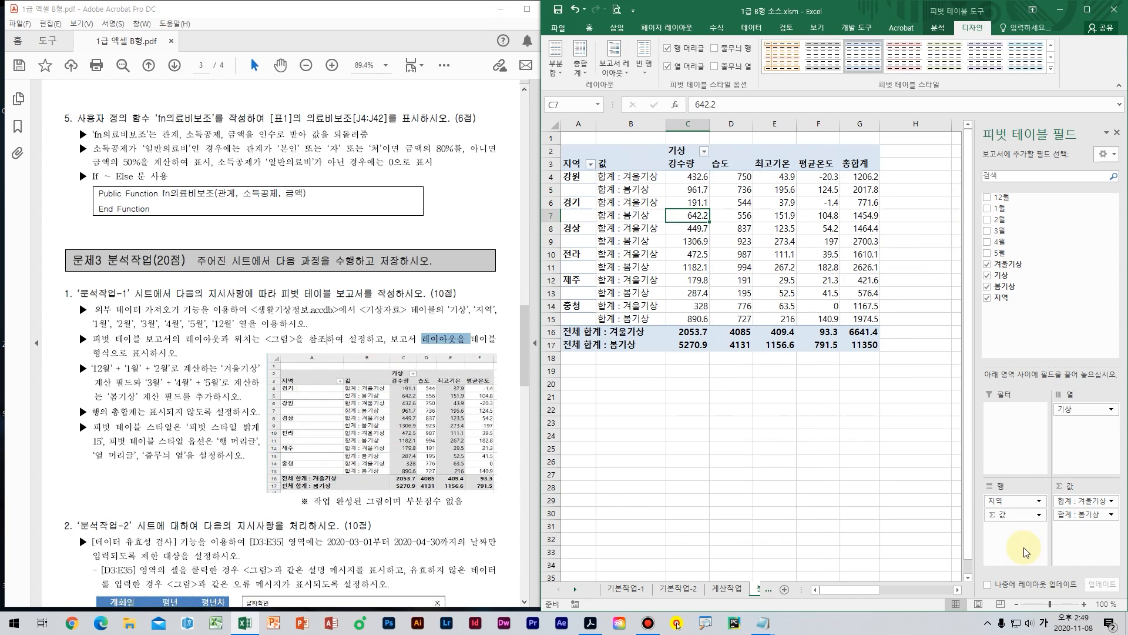
{"action": "left_click", "coordinate": [774, 271]}
{"action": "key", "text": "Left"}
{"action": "key", "text": "Left"}
{"action": "key", "text": "Left"}
{"action": "key", "text": "Left"}
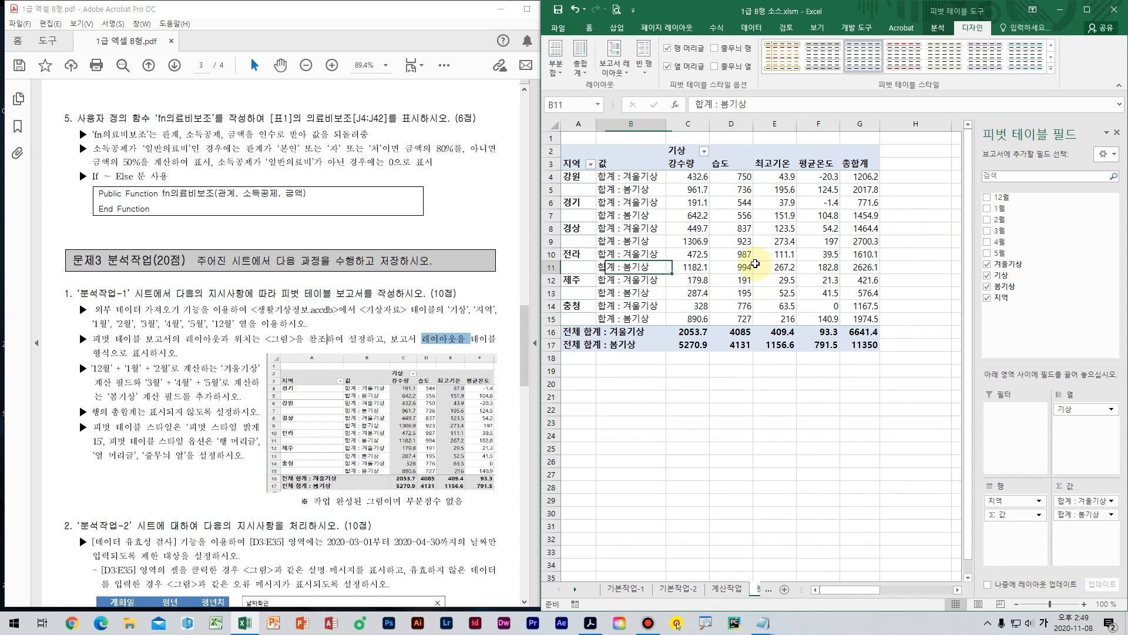
{"action": "left_click", "coordinate": [714, 294]}
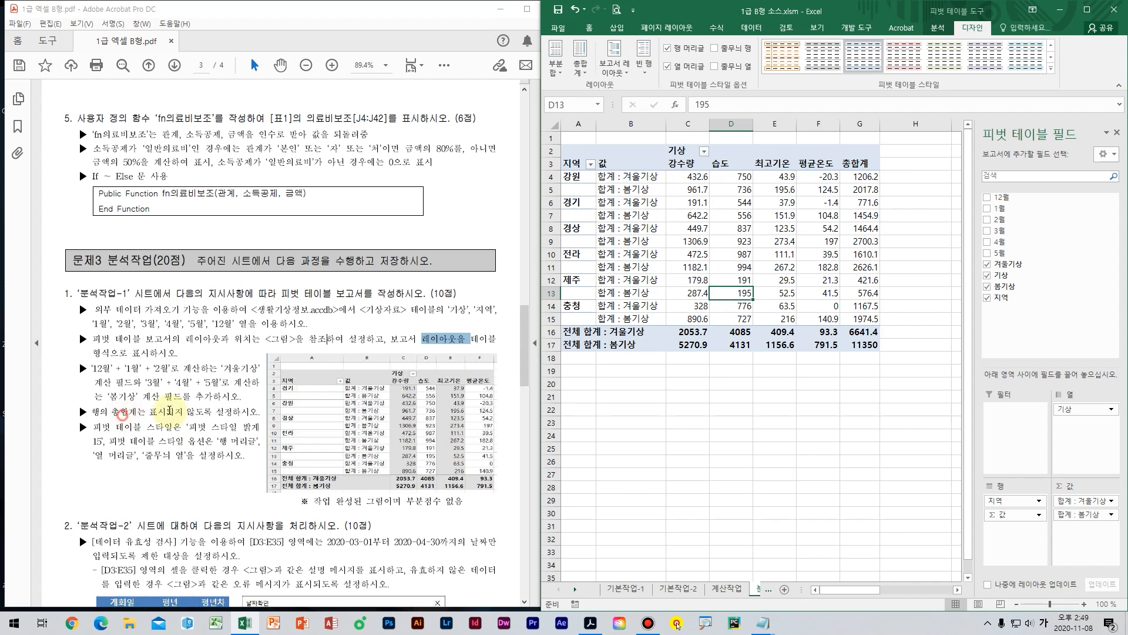
Step: Hide the pivot table's row grand totals by setting grand totals for columns only (열의 총합계만 설정)
{"action": "left_click_drag", "start_coordinate": [112, 412], "coordinate": [213, 412]}
{"action": "left_click", "coordinate": [252, 405]}
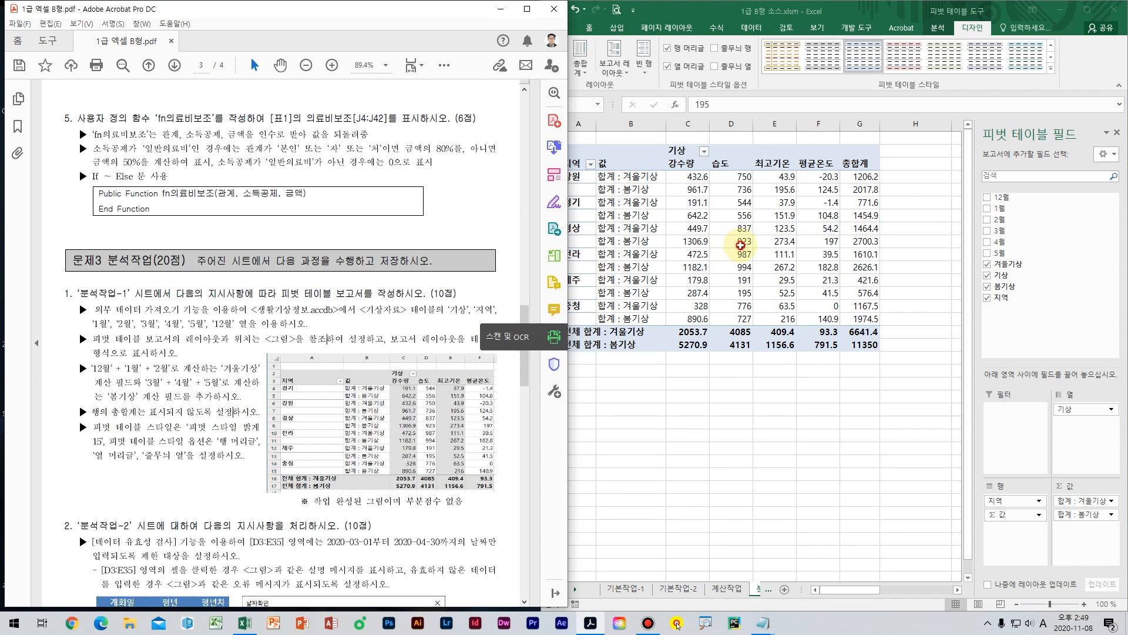
{"action": "left_click", "coordinate": [693, 215]}
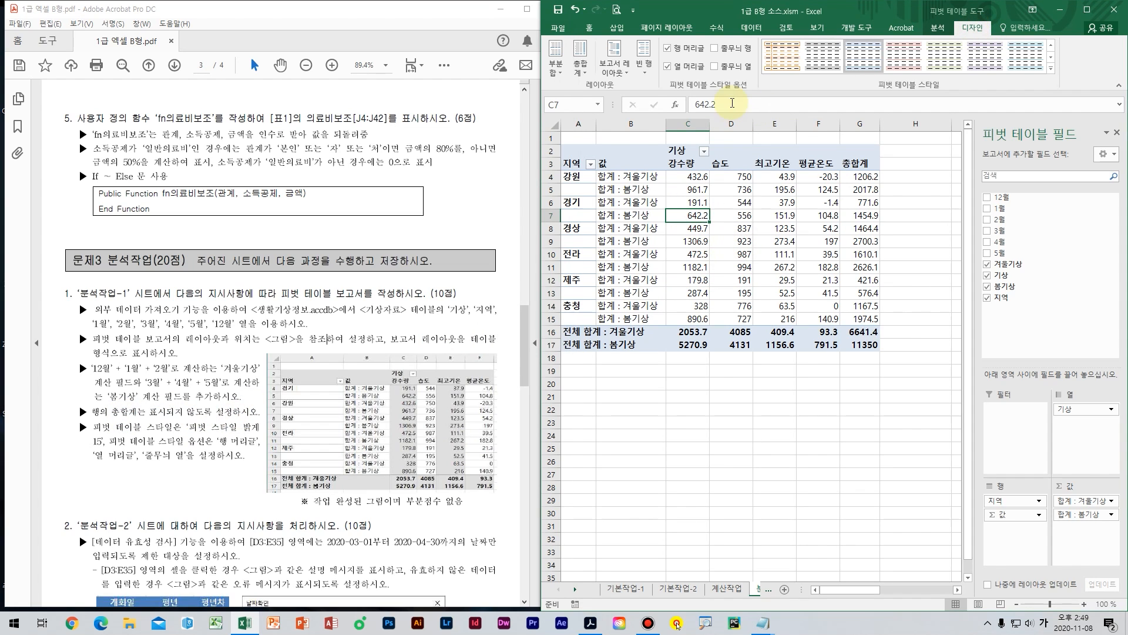
{"action": "left_click", "coordinate": [583, 68]}
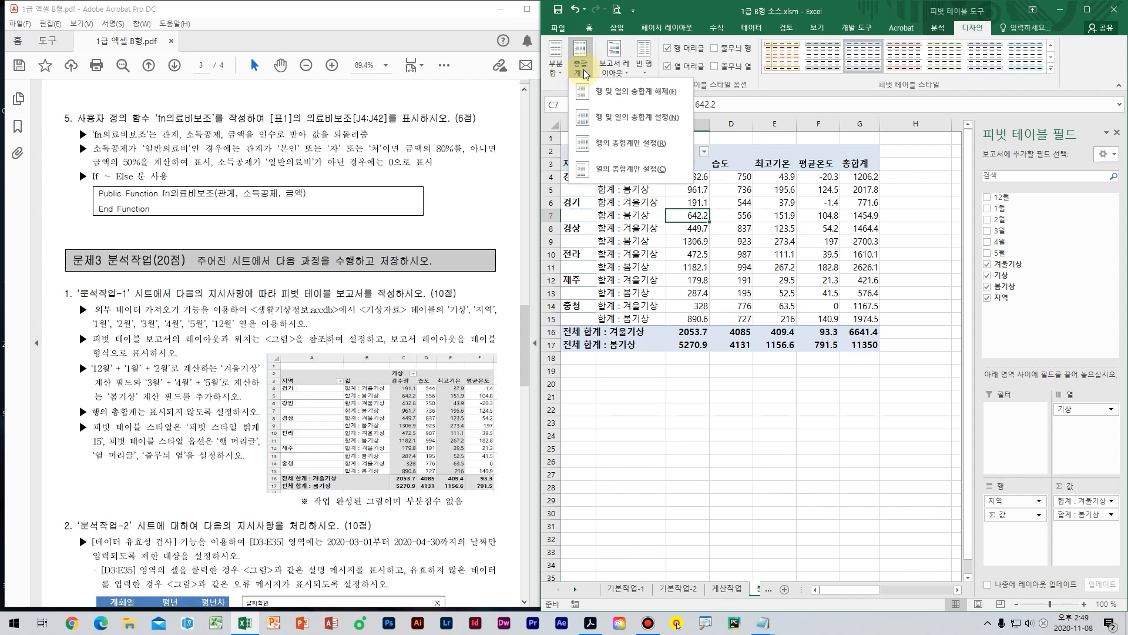
{"action": "left_click", "coordinate": [638, 168]}
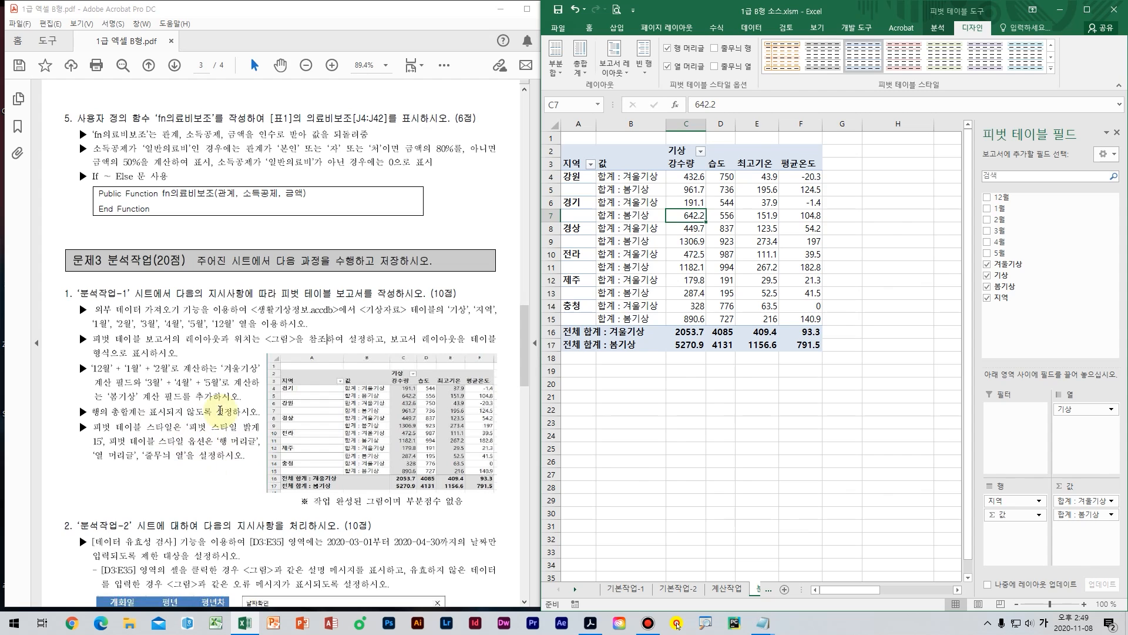
Step: Apply the 피벗 스타일 밝게 15 style to the pivot table and turn on banded columns (줄무늬 열)
{"action": "left_click", "coordinate": [1049, 69]}
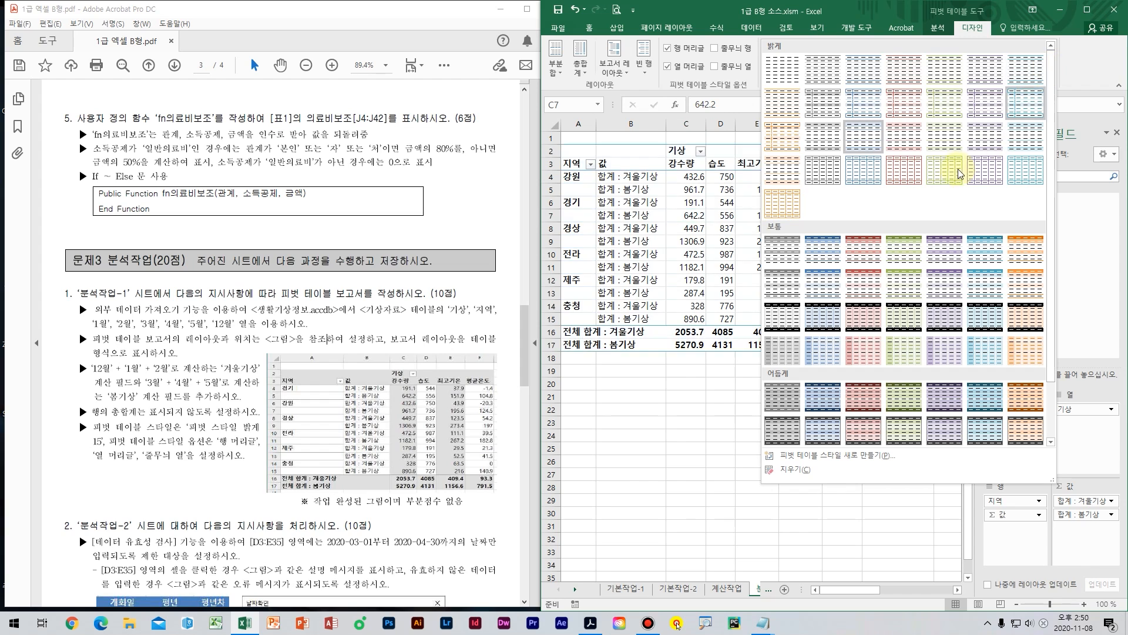
{"action": "left_click", "coordinate": [821, 146]}
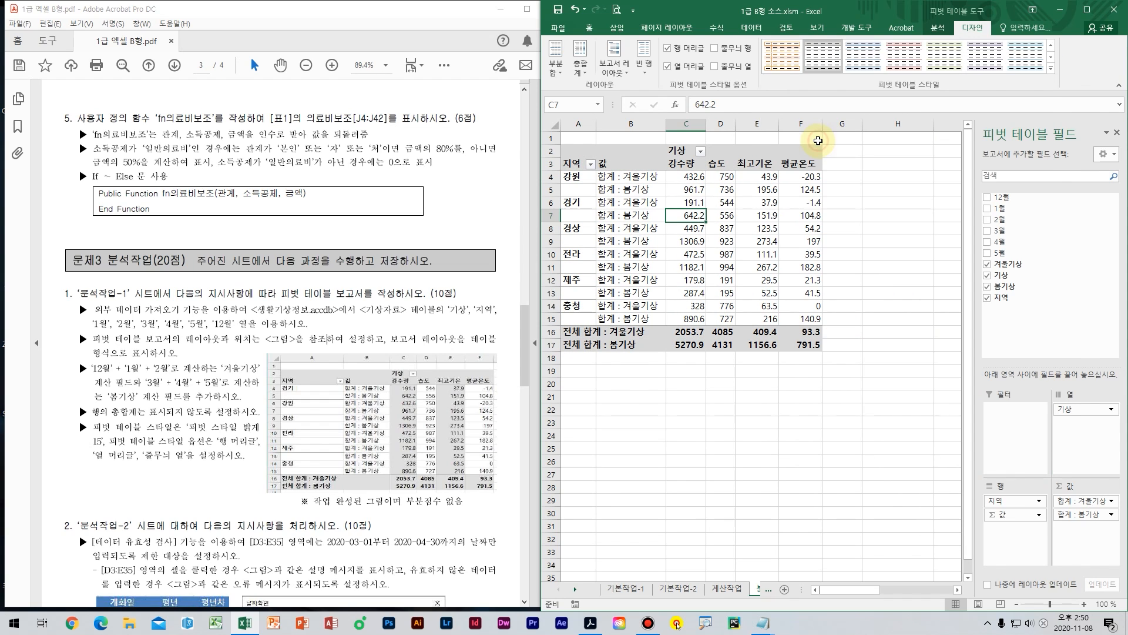
{"action": "left_click", "coordinate": [735, 50]}
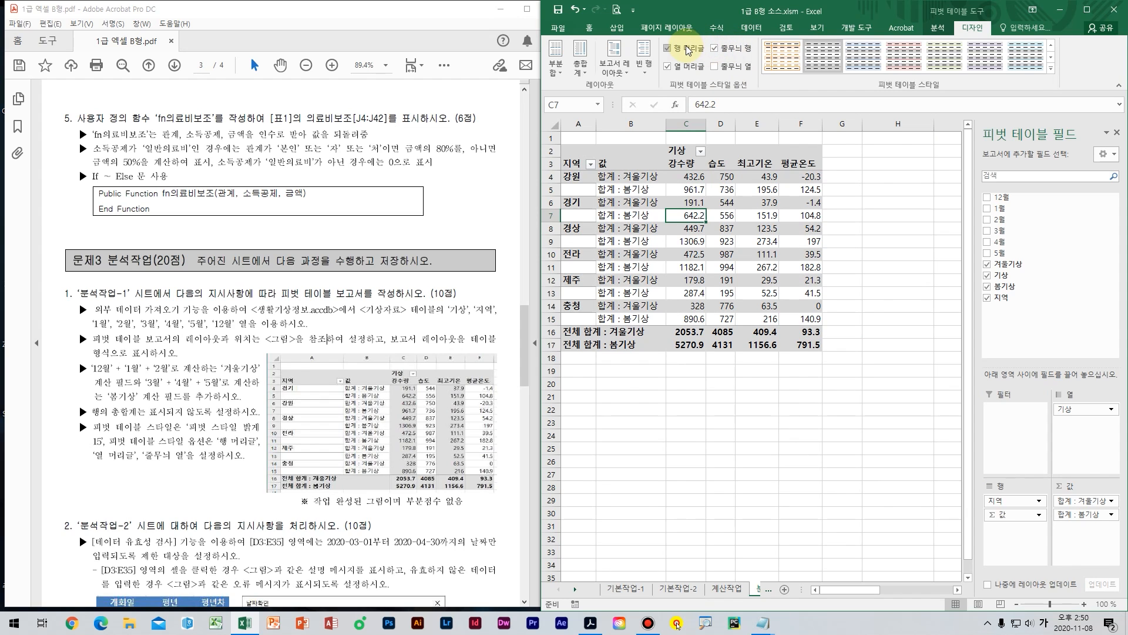
{"action": "left_click", "coordinate": [735, 49]}
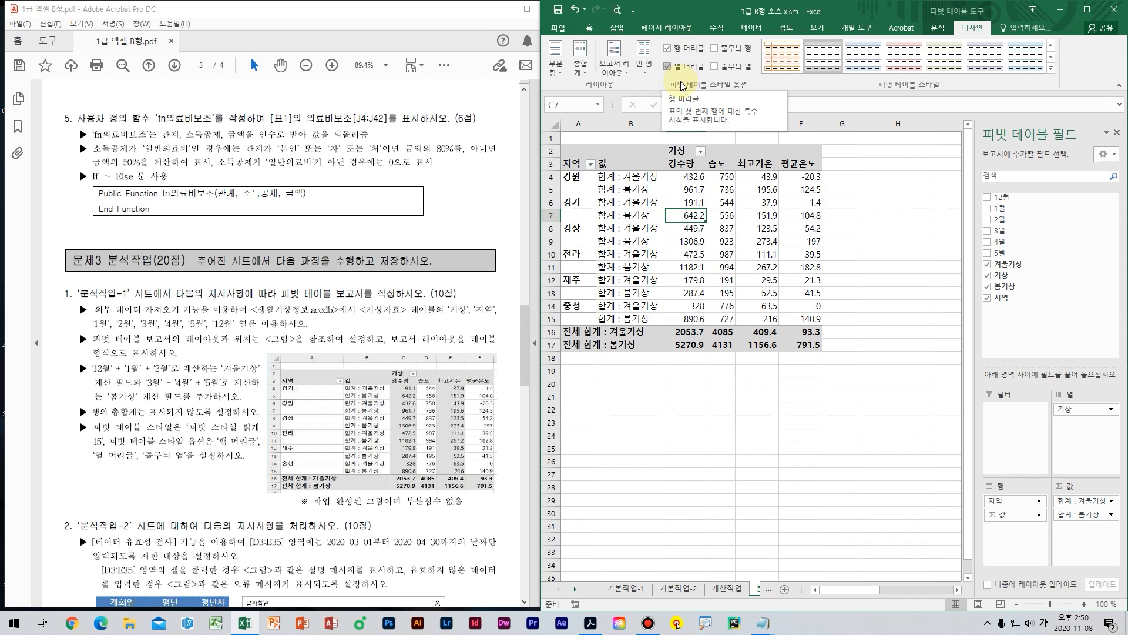
{"action": "left_click", "coordinate": [743, 69]}
{"action": "left_click", "coordinate": [761, 267]}
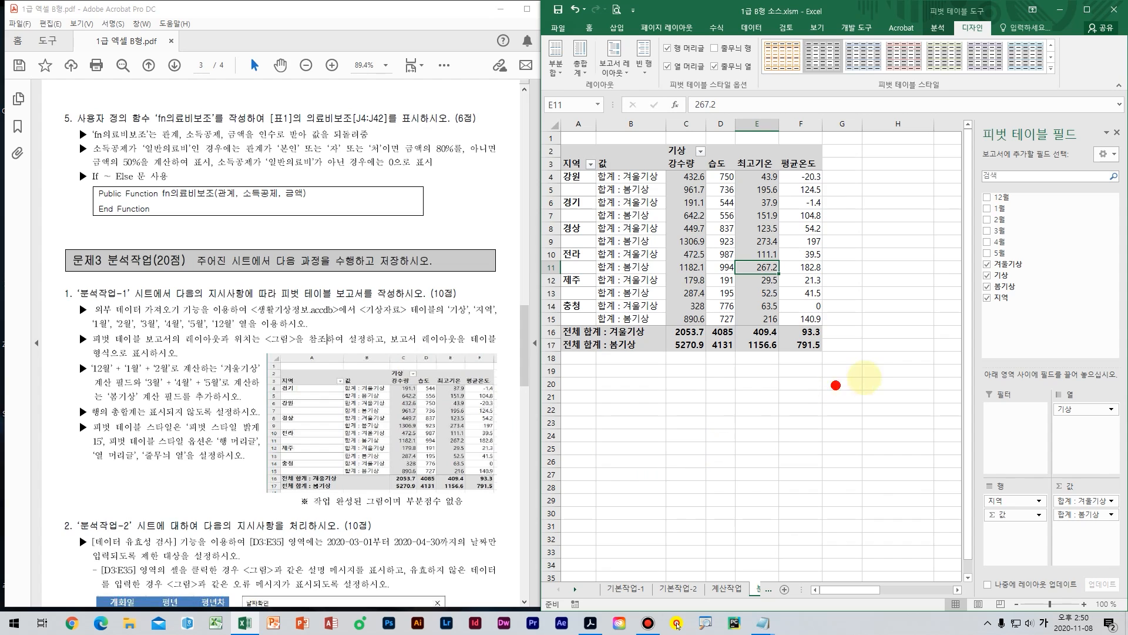
{"action": "left_click_drag", "start_coordinate": [800, 400], "coordinate": [505, 470]}
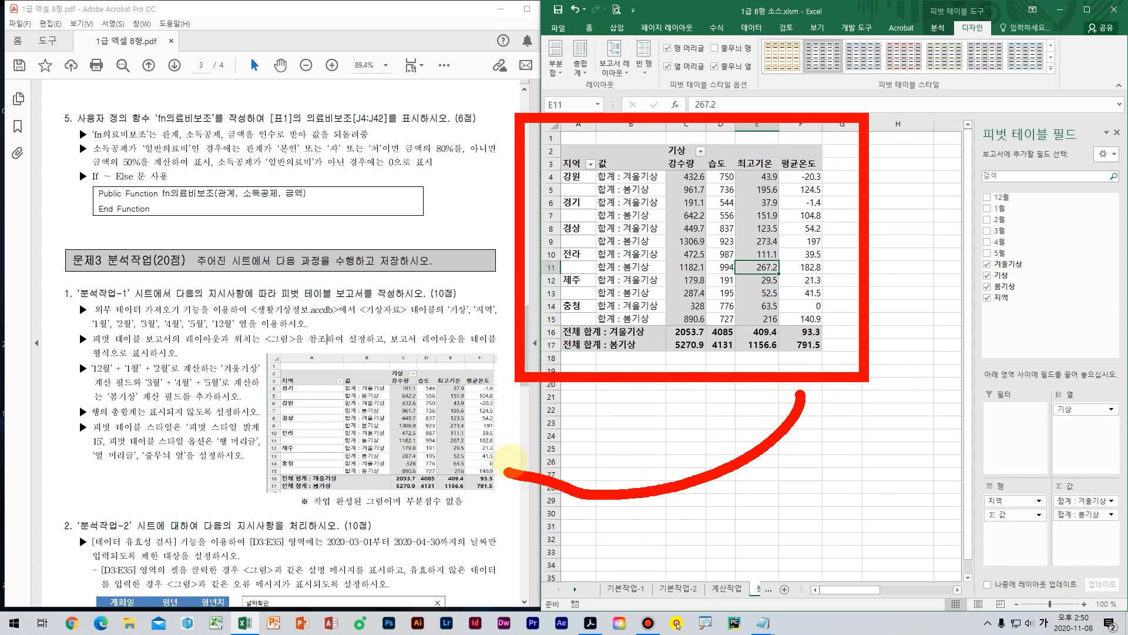
{"action": "mouse_move", "coordinate": [535, 420]}
{"action": "left_mouse_down"}
{"action": "mouse_move", "coordinate": [505, 470]}
{"action": "mouse_move", "coordinate": [540, 517]}
{"action": "left_mouse_up"}
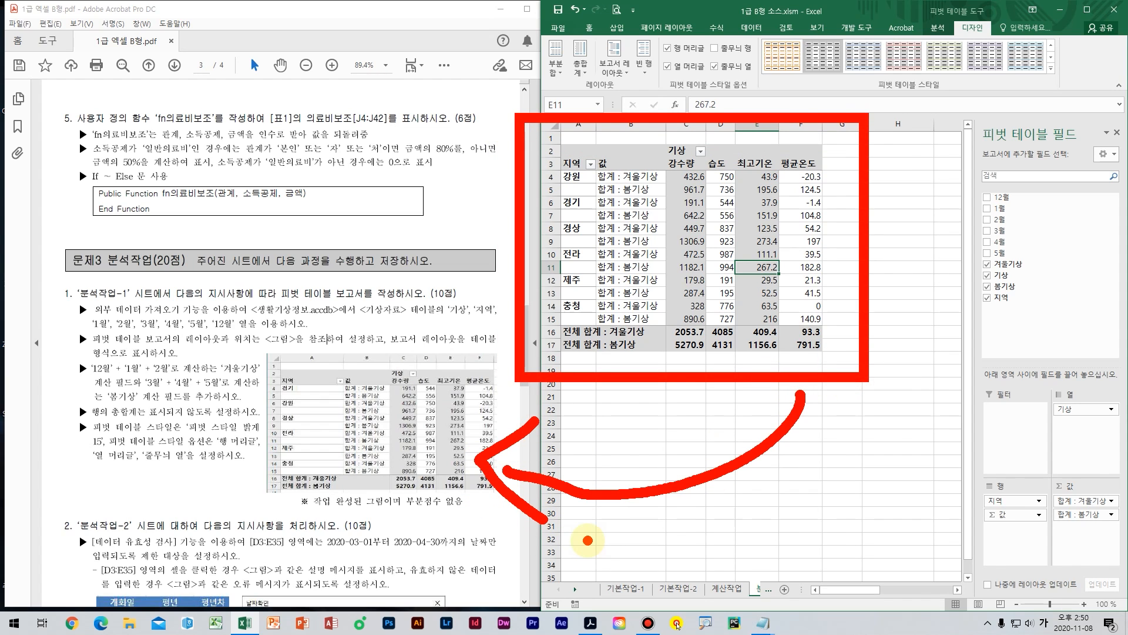
{"action": "key", "text": "Escape"}
{"action": "key", "text": "Down"}
{"action": "key", "text": "Down"}
{"action": "key", "text": "Down"}
{"action": "key", "text": "Down"}
{"action": "key", "text": "Down"}
{"action": "key", "text": "Left"}
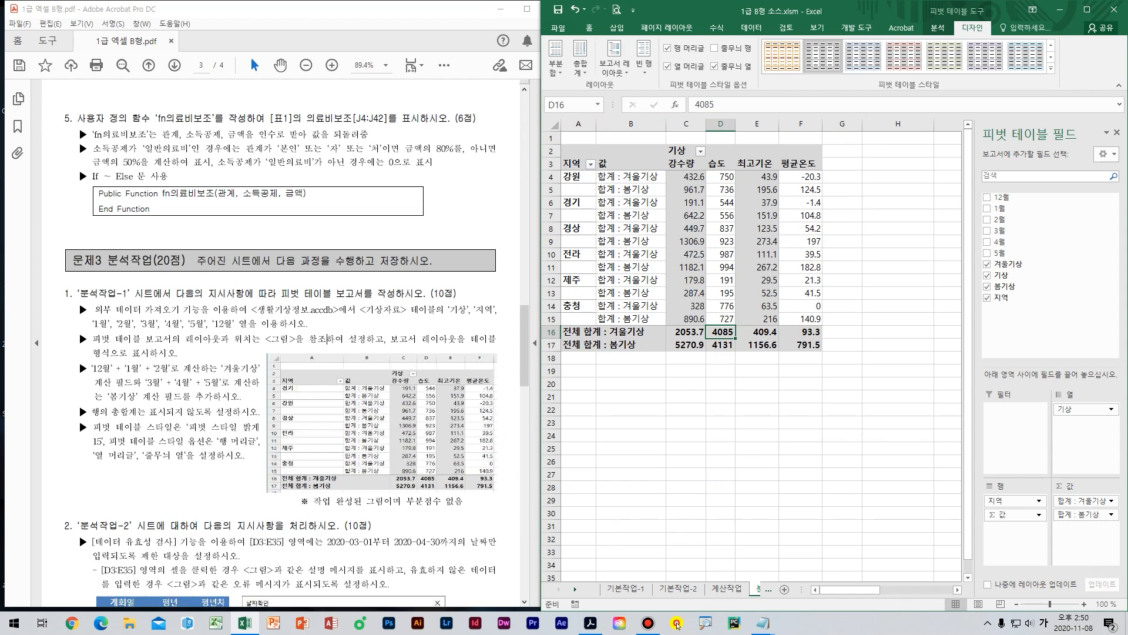
Step: Bring up the 분석작업-2 task in the exam PDF and open the 분석작업-2 worksheet in the Excel workbook
{"action": "left_click", "coordinate": [253, 469]}
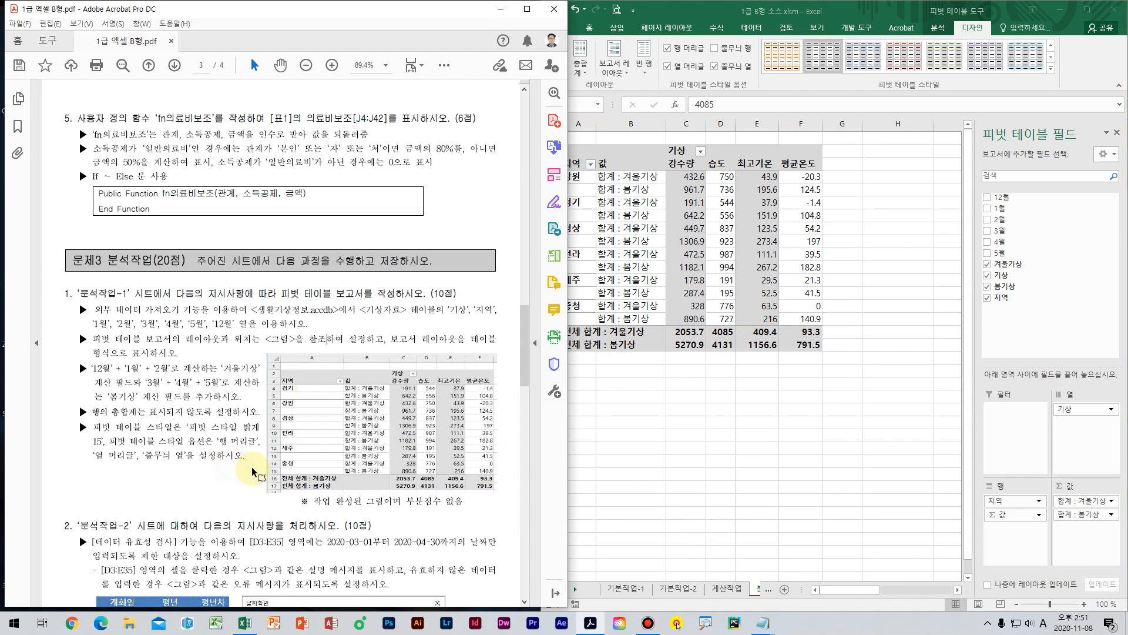
{"action": "scroll", "coordinate": [253, 470], "scroll_direction": "down", "scroll_amount": 10}
{"action": "scroll", "coordinate": [293, 450], "scroll_direction": "up", "scroll_amount": 5}
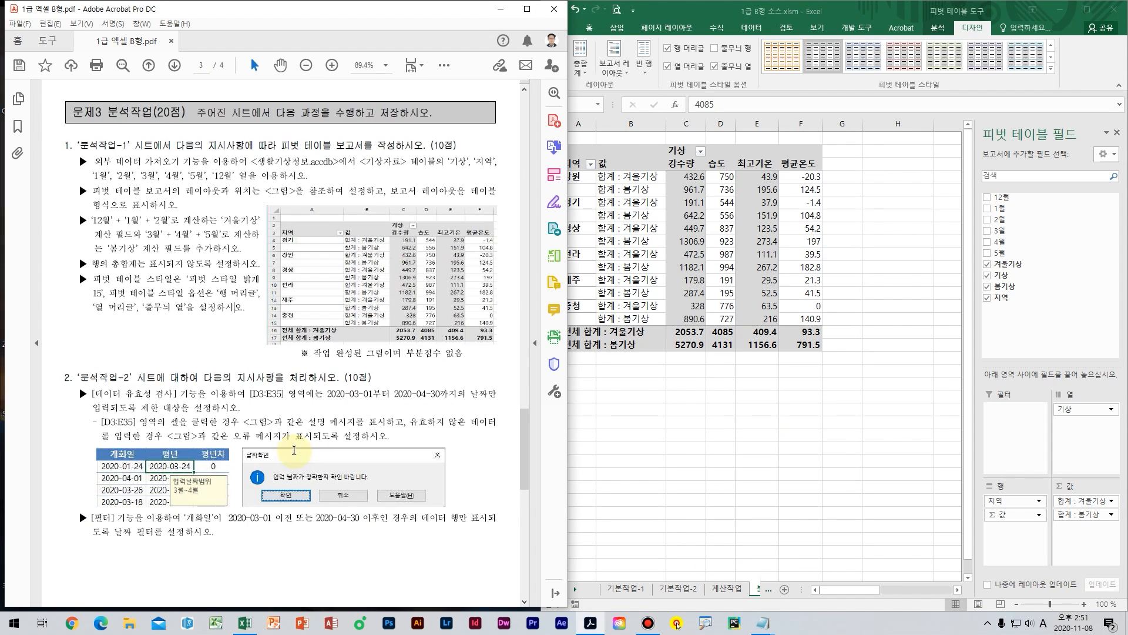
{"action": "left_click", "coordinate": [759, 593]}
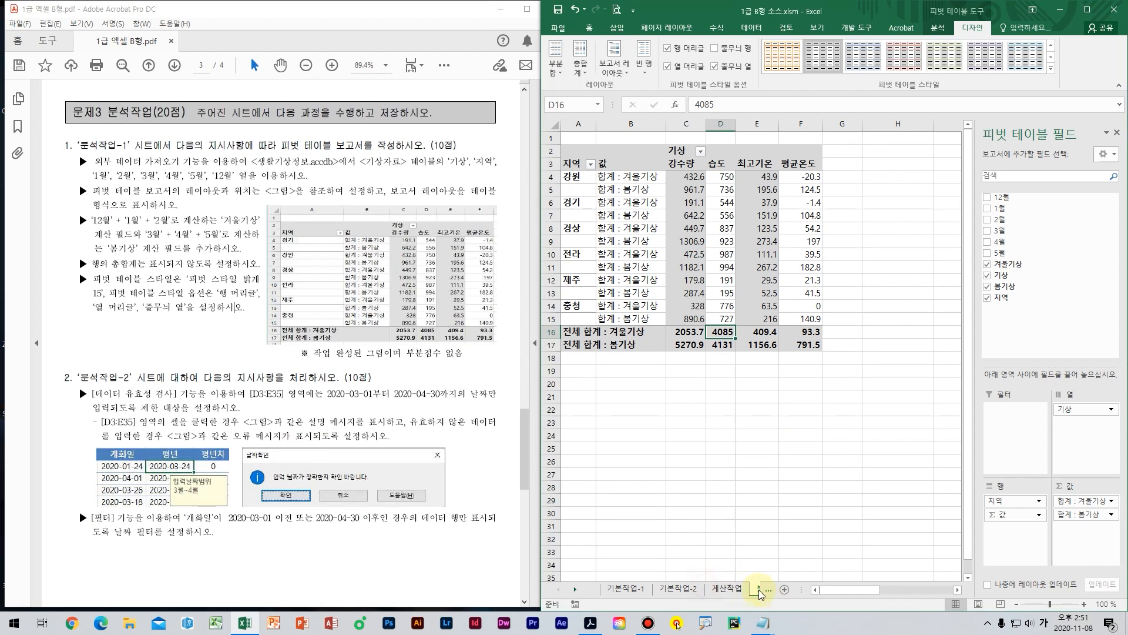
{"action": "left_click", "coordinate": [729, 588]}
{"action": "left_click", "coordinate": [832, 588]}
{"action": "left_click_drag", "start_coordinate": [685, 332], "coordinate": [685, 325]}
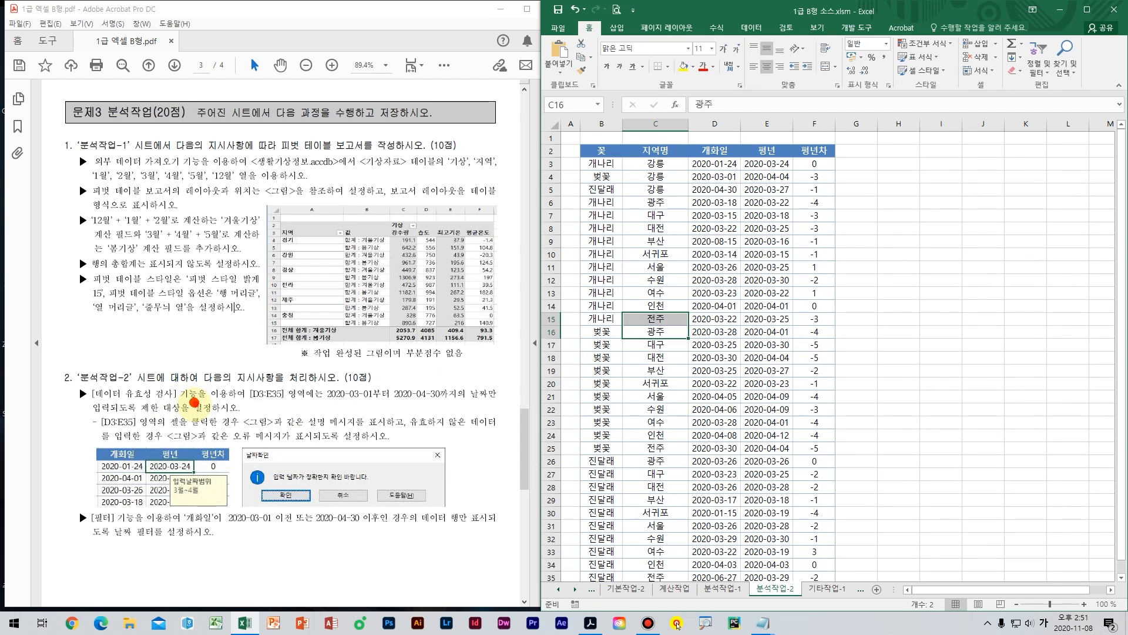
{"action": "left_click_drag", "start_coordinate": [200, 410], "coordinate": [62, 370]}
{"action": "left_click", "coordinate": [274, 392]}
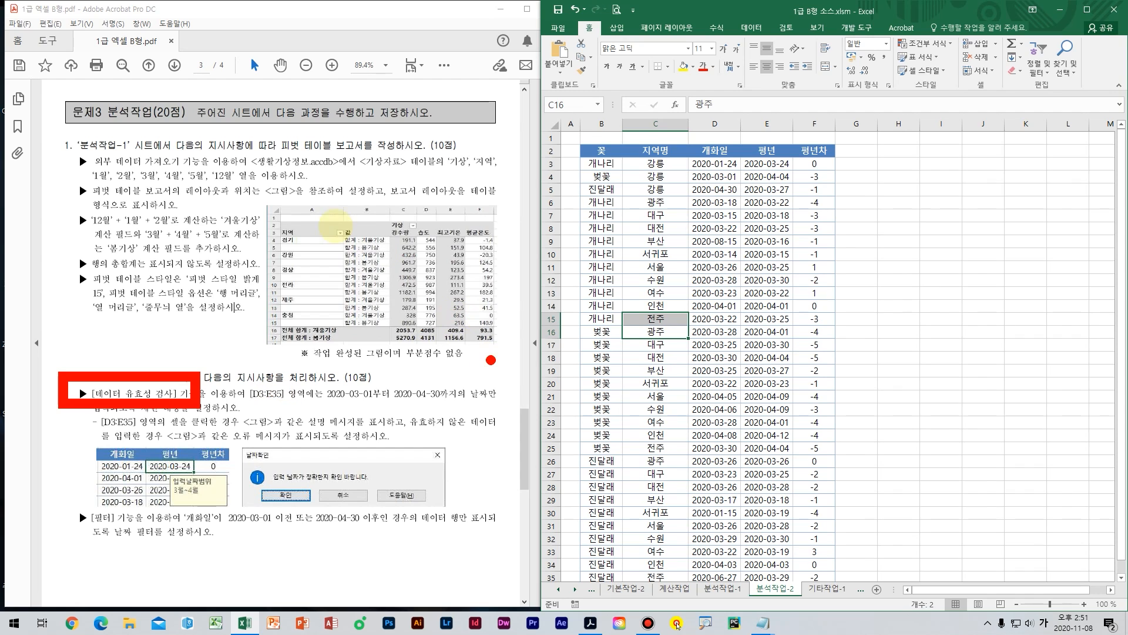
{"action": "left_click_drag", "start_coordinate": [325, 225], "coordinate": [391, 144]}
{"action": "left_click_drag", "start_coordinate": [382, 219], "coordinate": [390, 144]}
{"action": "mouse_move", "coordinate": [335, 201]}
{"action": "left_mouse_down"}
{"action": "mouse_move", "coordinate": [432, 238]}
{"action": "mouse_move", "coordinate": [288, 146]}
{"action": "mouse_move", "coordinate": [429, 247]}
{"action": "left_mouse_up"}
{"action": "left_click_drag", "start_coordinate": [328, 282], "coordinate": [297, 323]}
{"action": "mouse_move", "coordinate": [365, 307]}
{"action": "left_mouse_down"}
{"action": "mouse_move", "coordinate": [426, 304]}
{"action": "mouse_move", "coordinate": [435, 323]}
{"action": "left_mouse_up"}
{"action": "left_click", "coordinate": [480, 293]}
{"action": "left_click_drag", "start_coordinate": [480, 293], "coordinate": [483, 290]}
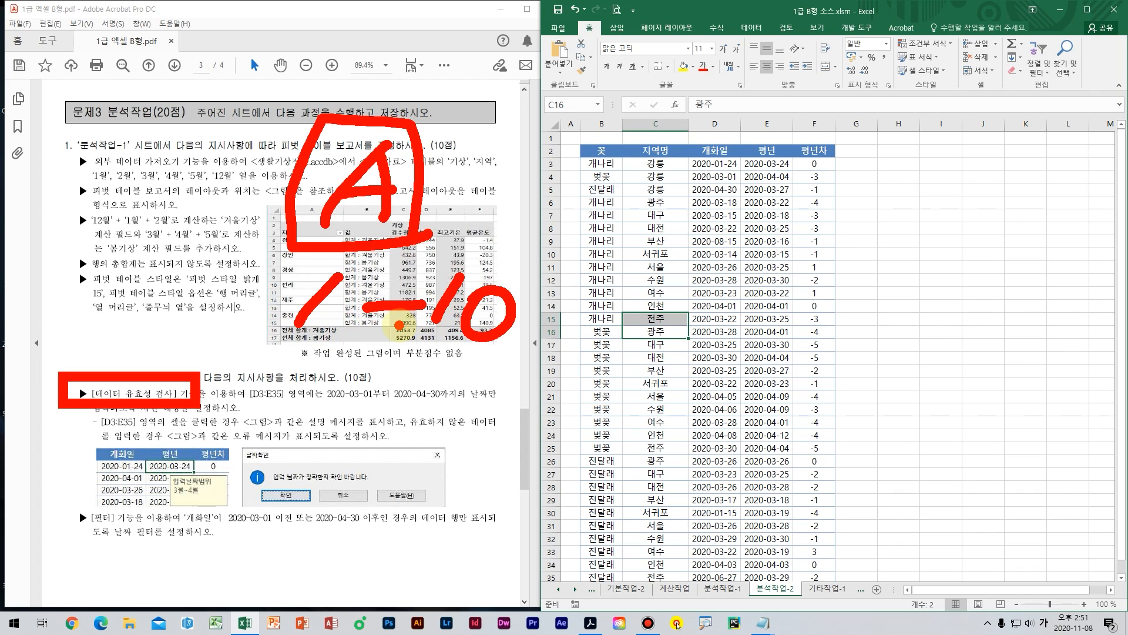
{"action": "left_click_drag", "start_coordinate": [728, 273], "coordinate": [679, 356]}
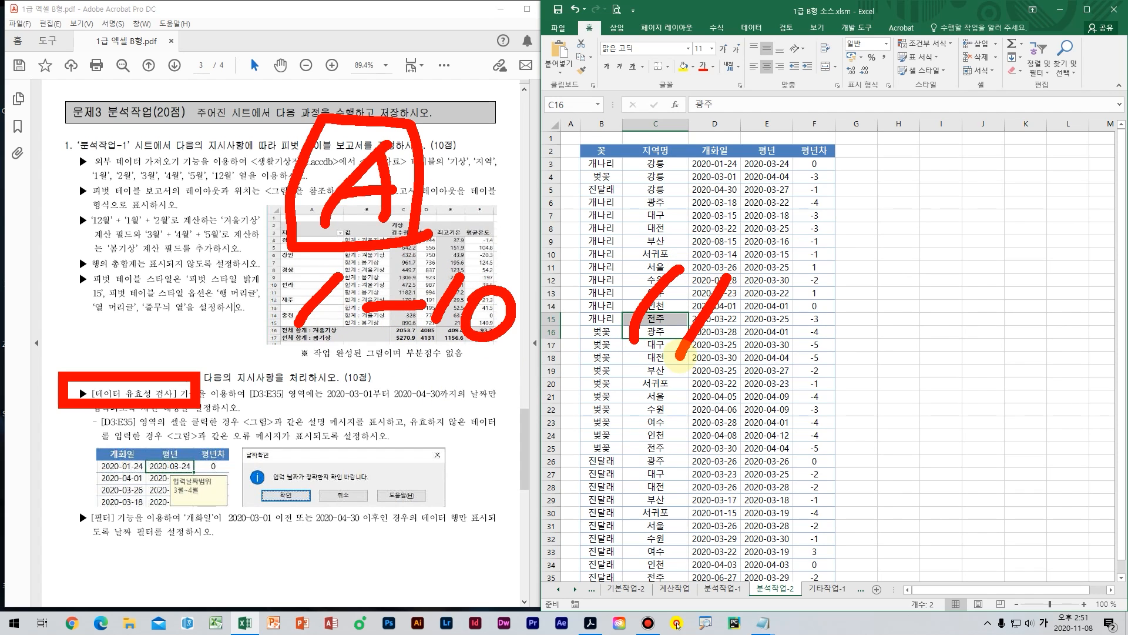
{"action": "left_click_drag", "start_coordinate": [501, 125], "coordinate": [905, 240]}
{"action": "left_click_drag", "start_coordinate": [585, 144], "coordinate": [504, 234]}
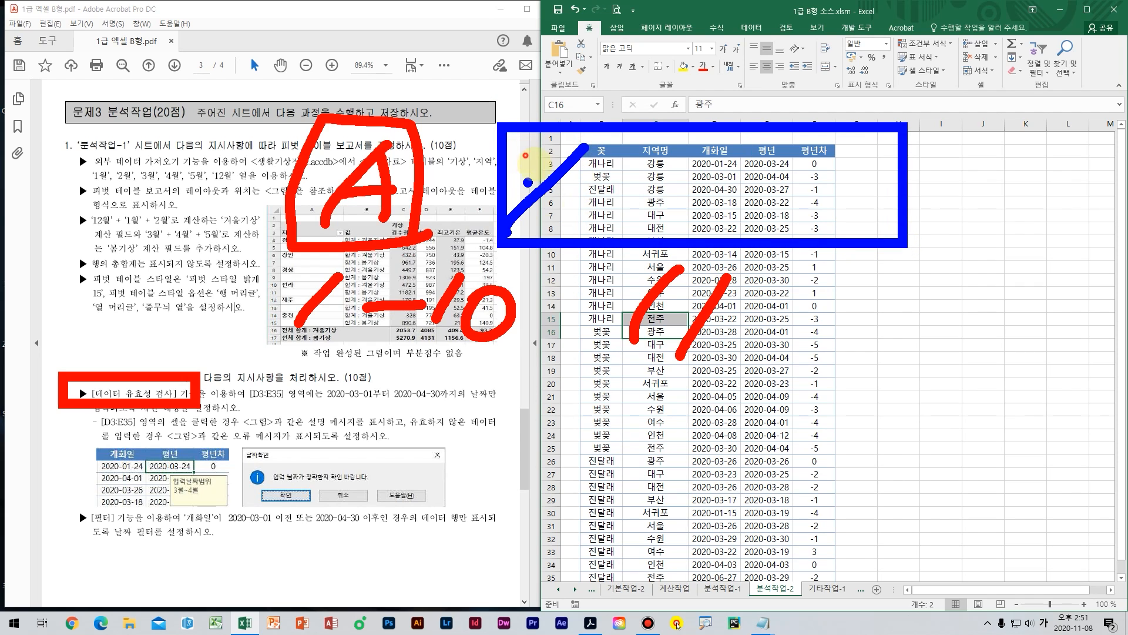
{"action": "mouse_move", "coordinate": [518, 149]}
{"action": "left_mouse_down"}
{"action": "mouse_move", "coordinate": [581, 215]}
{"action": "mouse_move", "coordinate": [837, 219]}
{"action": "left_mouse_up"}
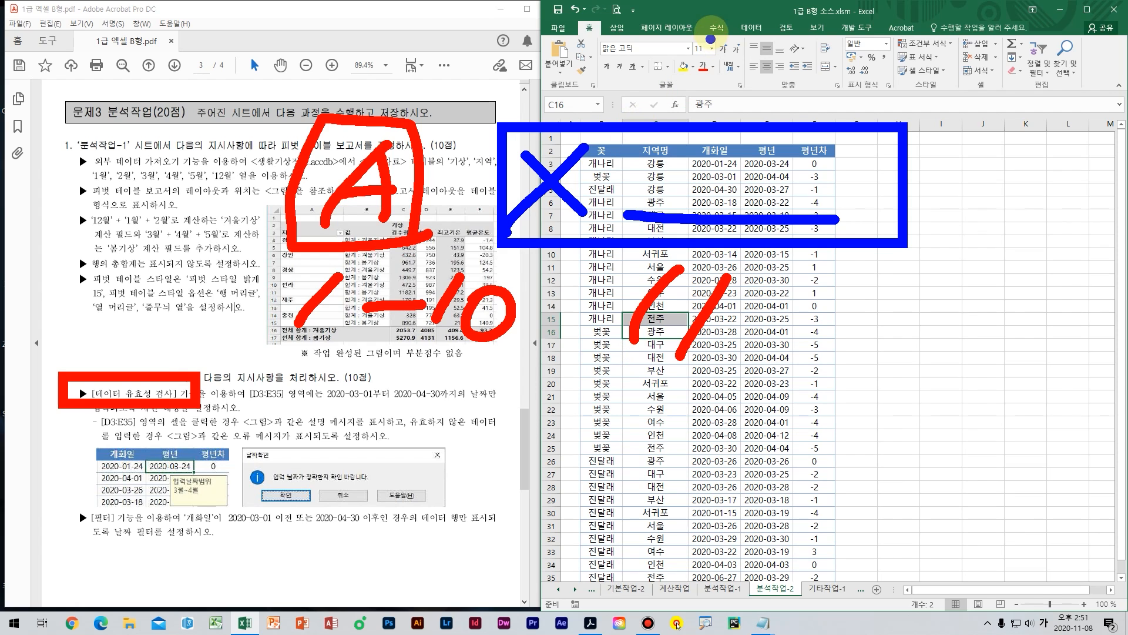
{"action": "key", "text": "Escape"}
Step: Select the date range D3:E35 and open the data validation settings for it
{"action": "left_click", "coordinate": [708, 311]}
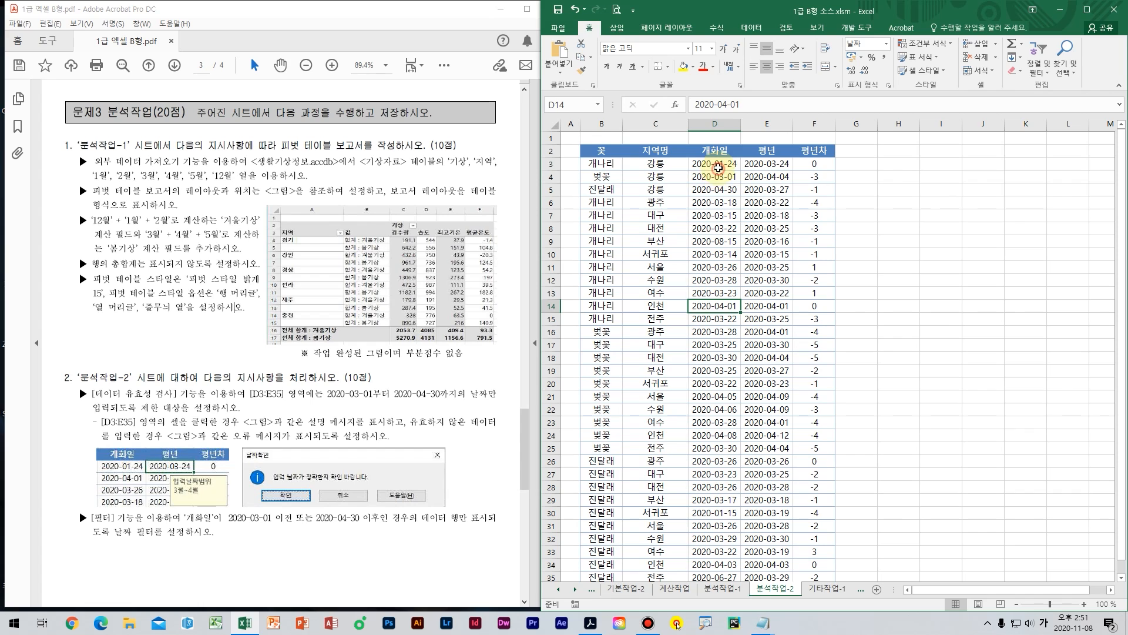
{"action": "left_click", "coordinate": [718, 167]}
{"action": "left_click_drag", "start_coordinate": [718, 168], "coordinate": [748, 167]}
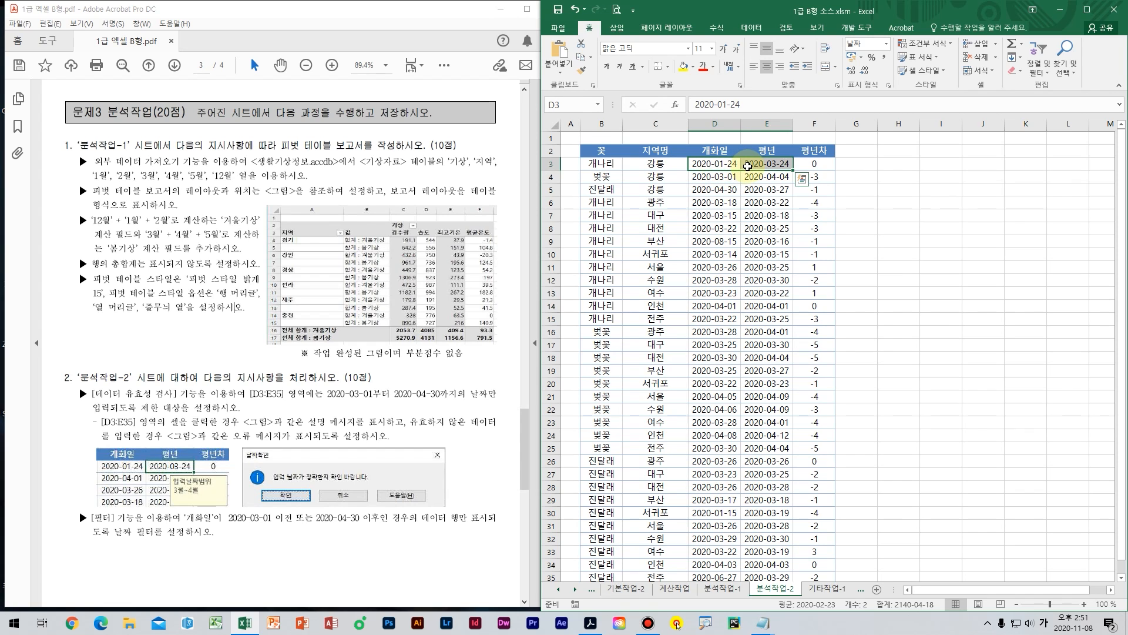
{"action": "key", "text": "ctrl+shift+Down"}
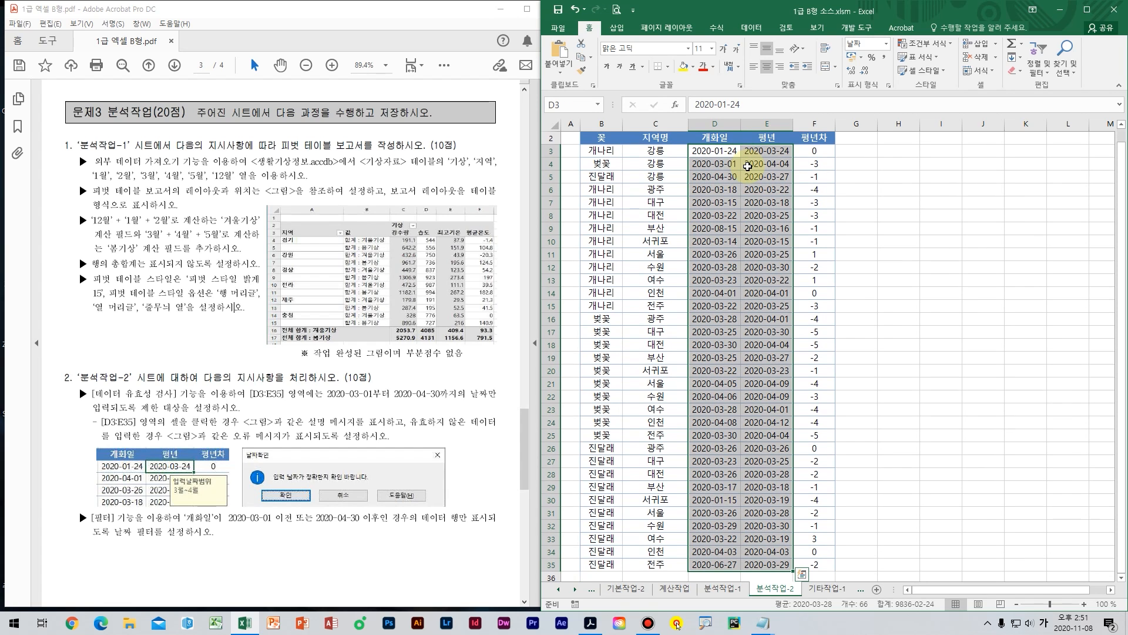
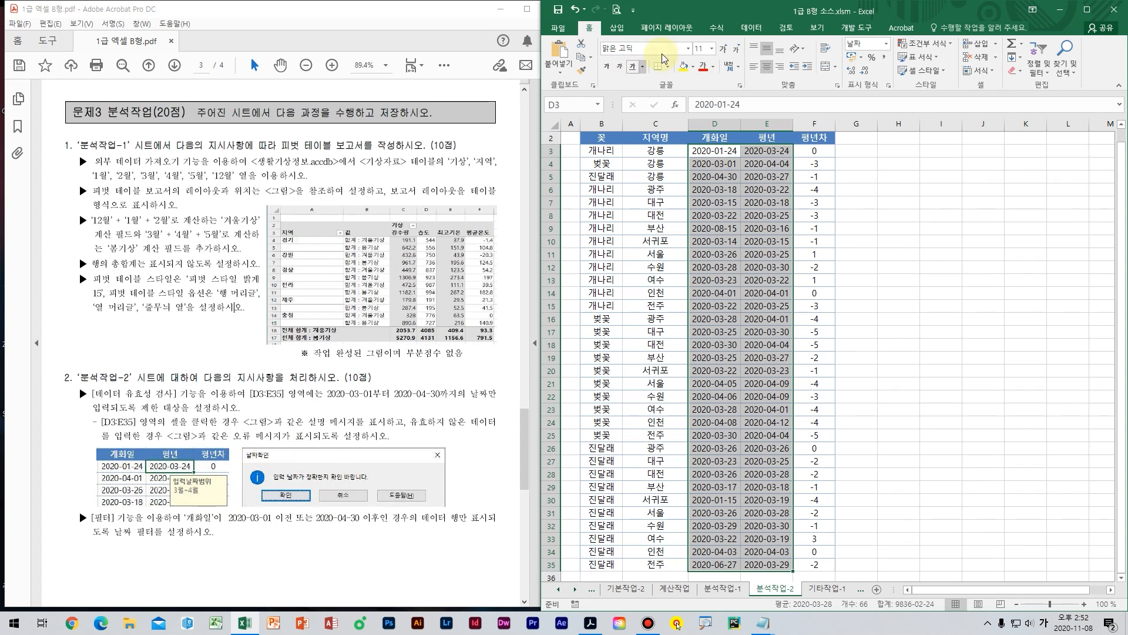
{"action": "left_click", "coordinate": [741, 27]}
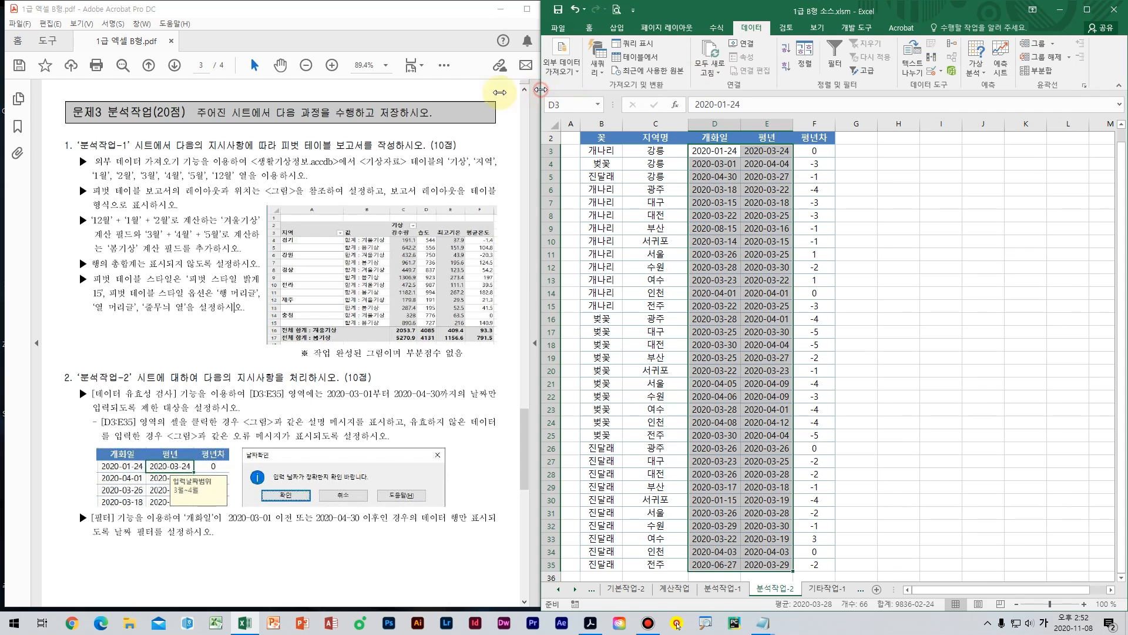
{"action": "left_click_drag", "start_coordinate": [541, 90], "coordinate": [151, 93]}
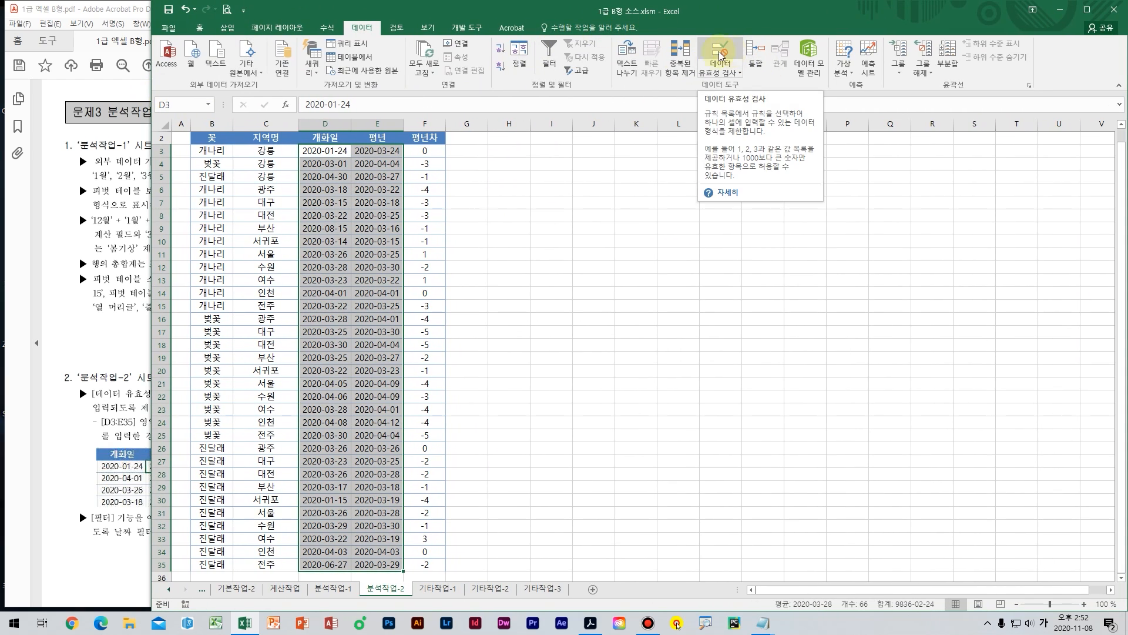
{"action": "left_click_drag", "start_coordinate": [150, 94], "coordinate": [527, 129]}
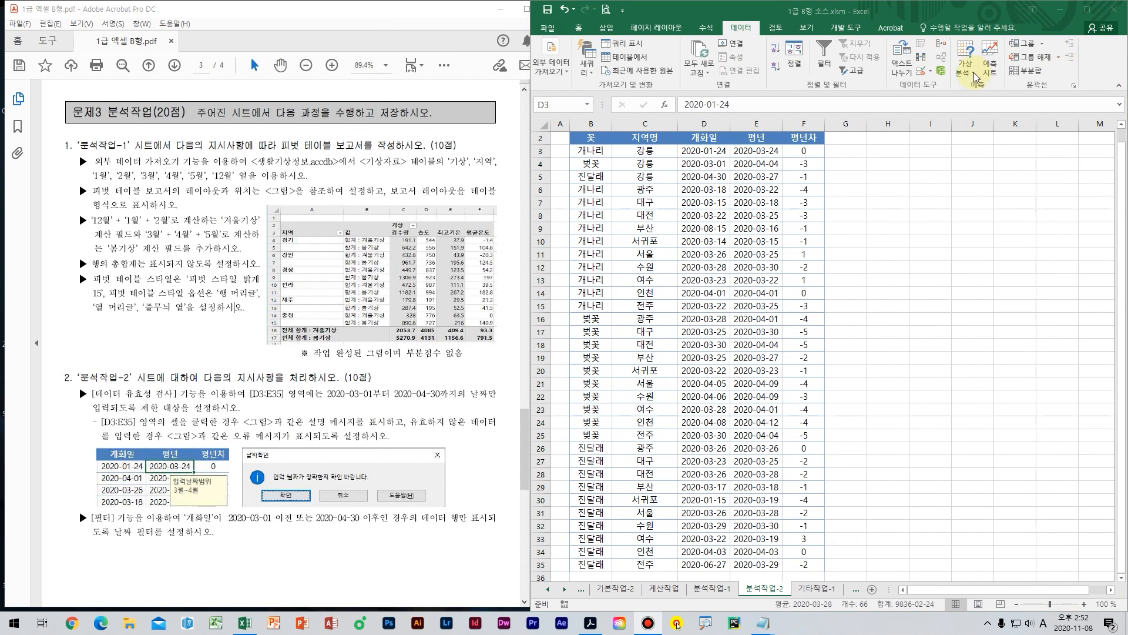
{"action": "left_click", "coordinate": [920, 74]}
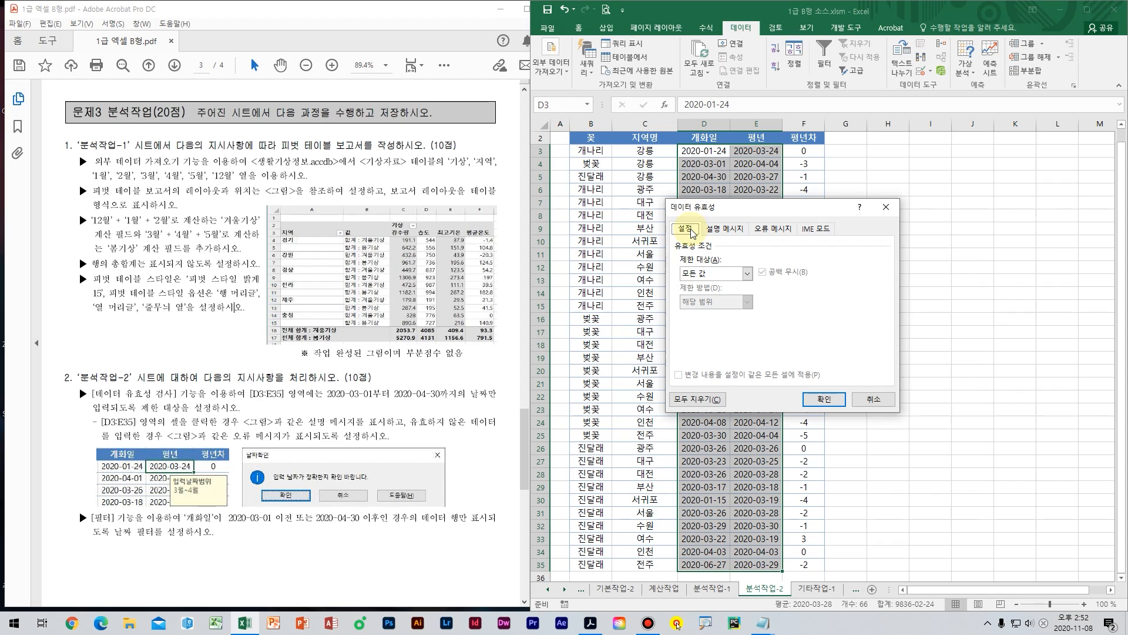
Step: Give the validation an input message titled 입력날짜범위 with the text 3월~4월
{"action": "left_click", "coordinate": [738, 231]}
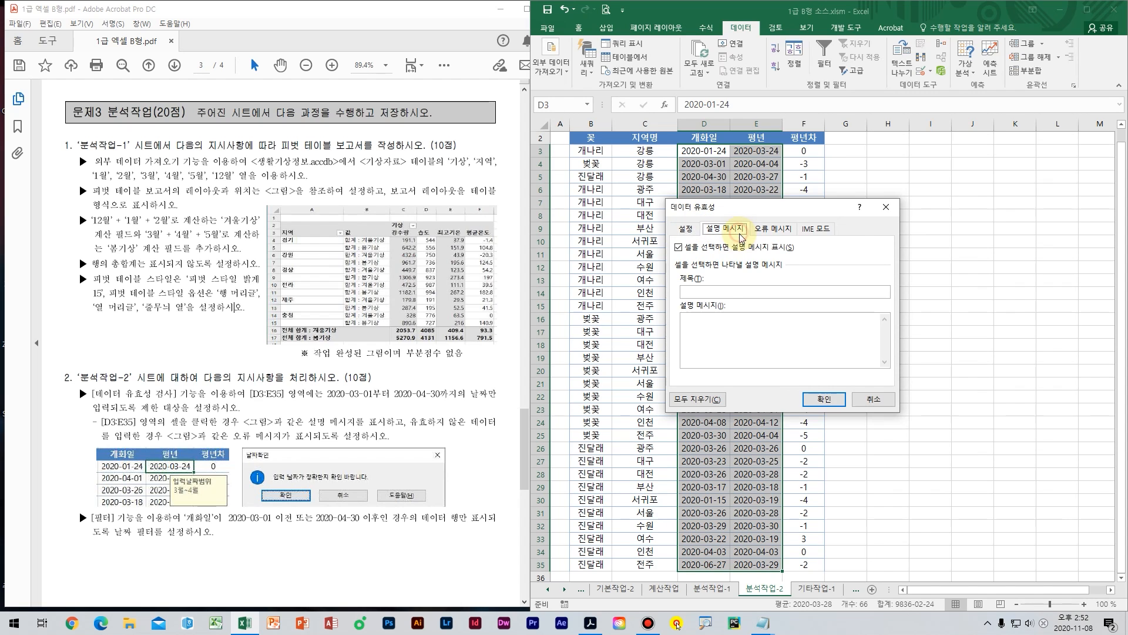
{"action": "left_click", "coordinate": [718, 295]}
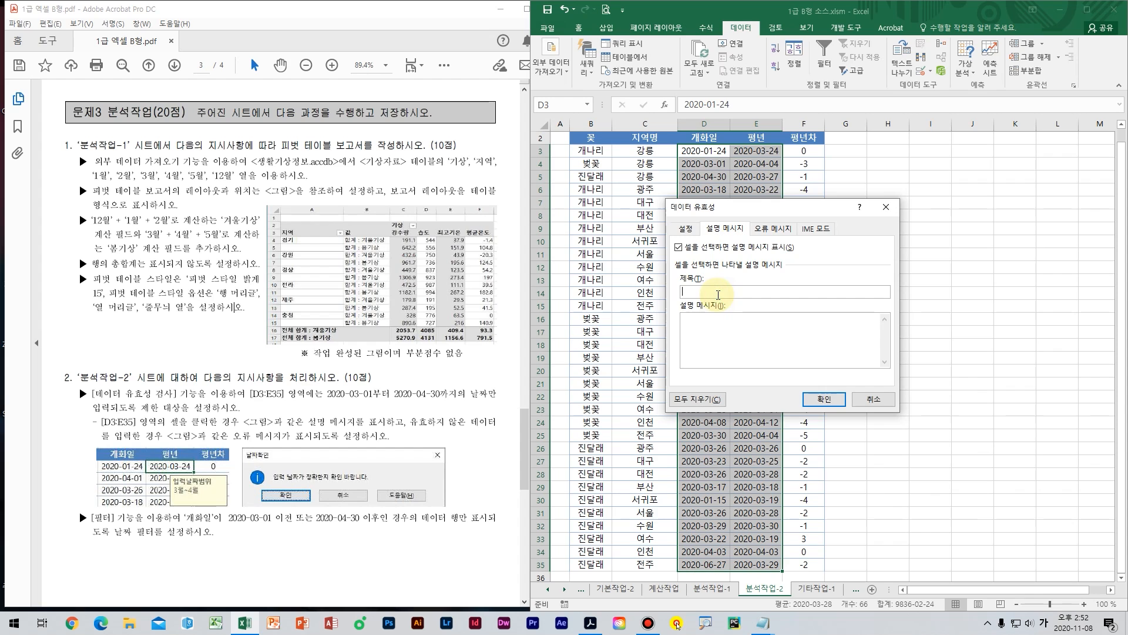
{"action": "type", "text": "입력날짜범위"}
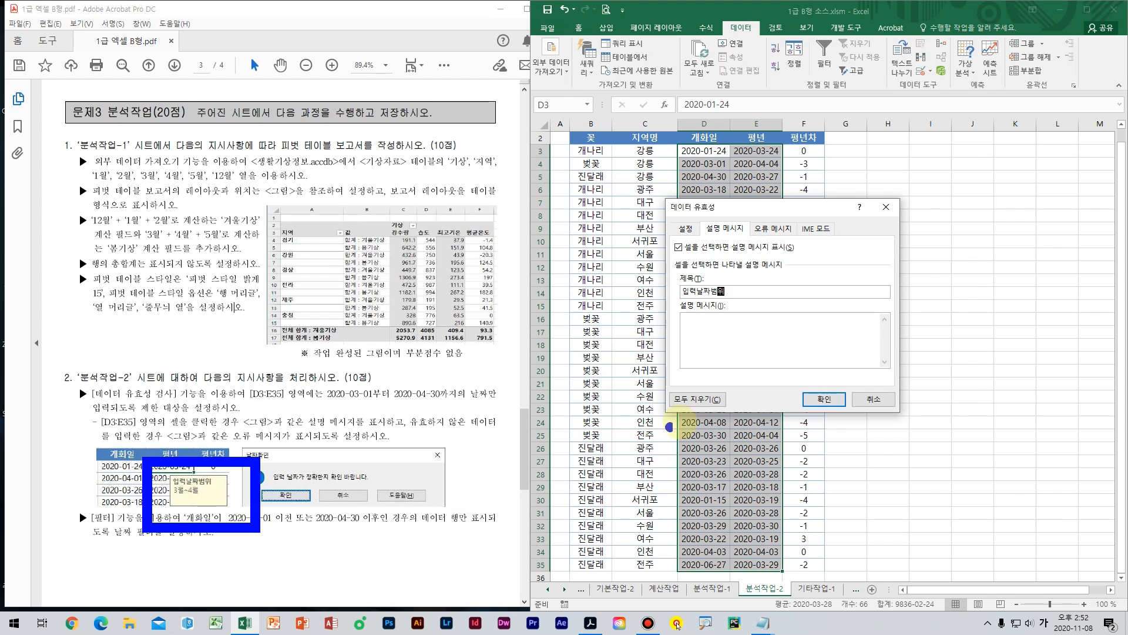
{"action": "left_click", "coordinate": [769, 356]}
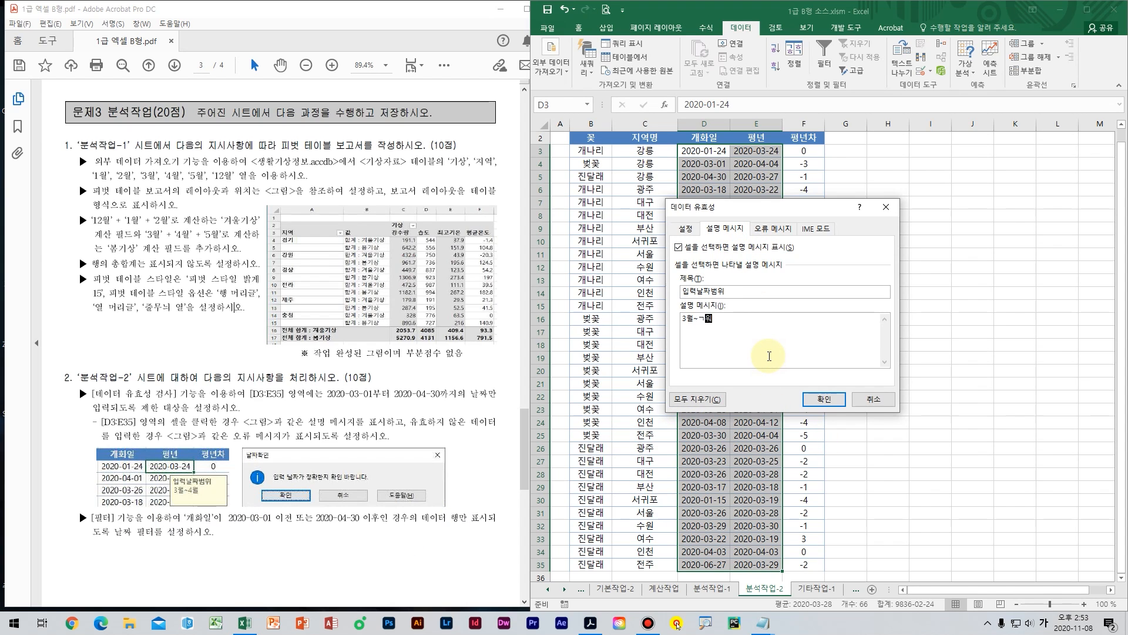
{"action": "type", "text": "3월~4월"}
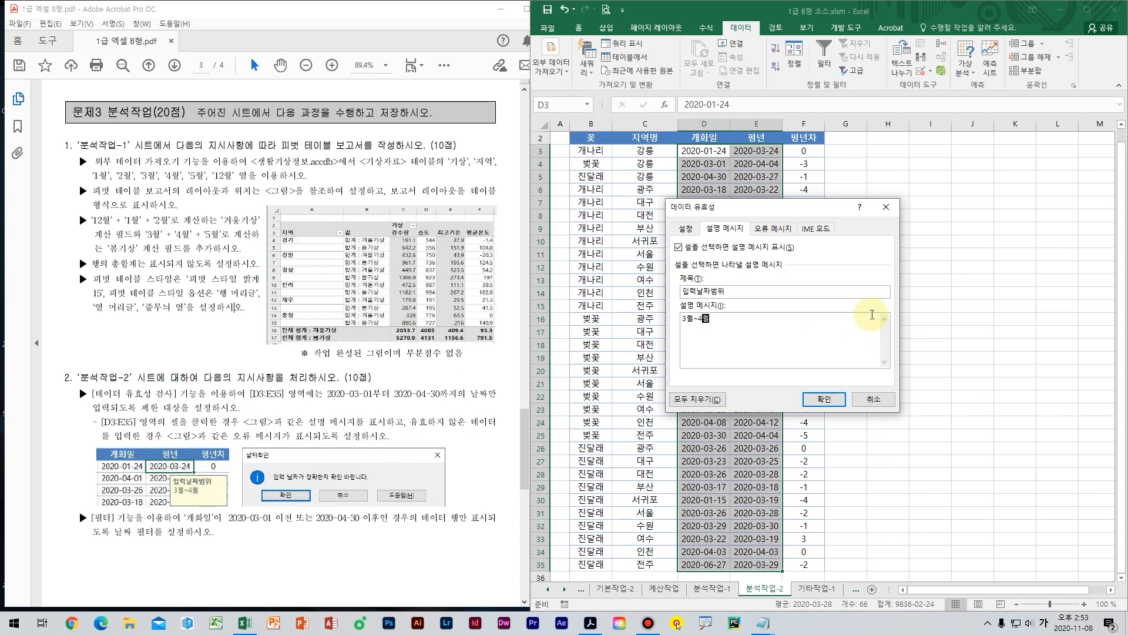
Step: Set the error alert to the 정보 style with title 날짜화면 and message 입력 날짜가 정확한지 확인 바랍니다., and apply the validation
{"action": "left_click", "coordinate": [773, 228]}
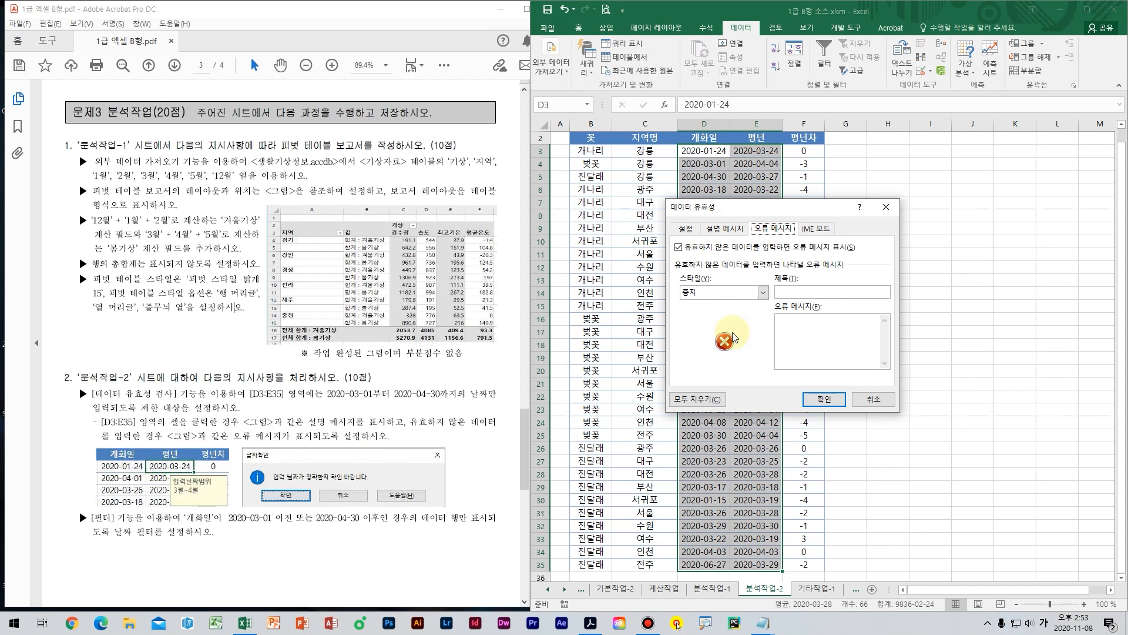
{"action": "left_click", "coordinate": [715, 294]}
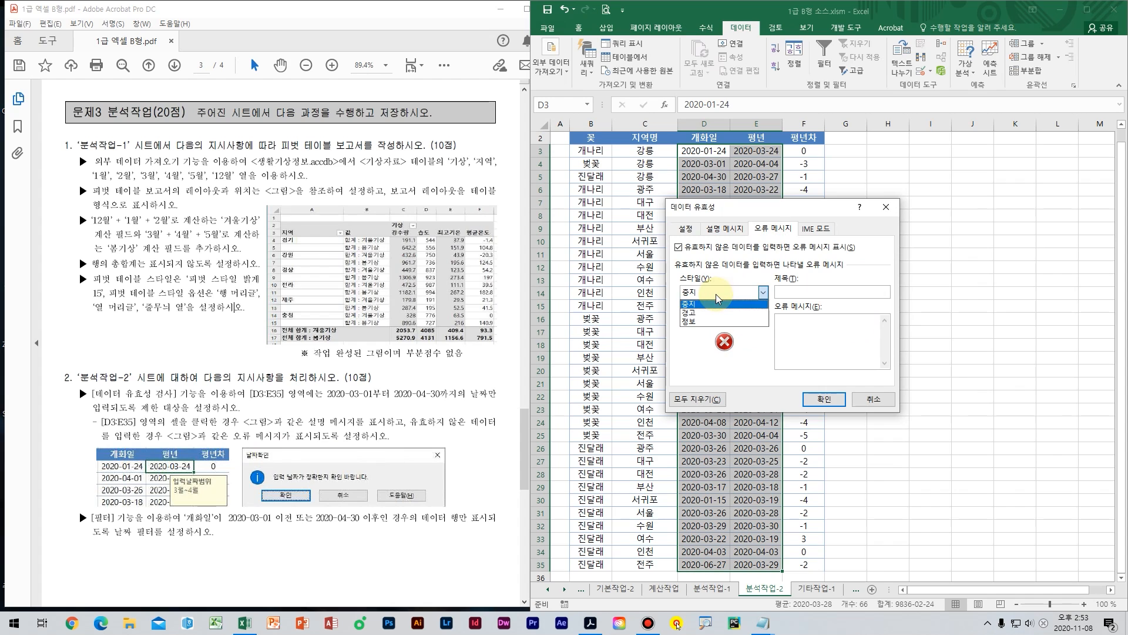
{"action": "left_click", "coordinate": [702, 322]}
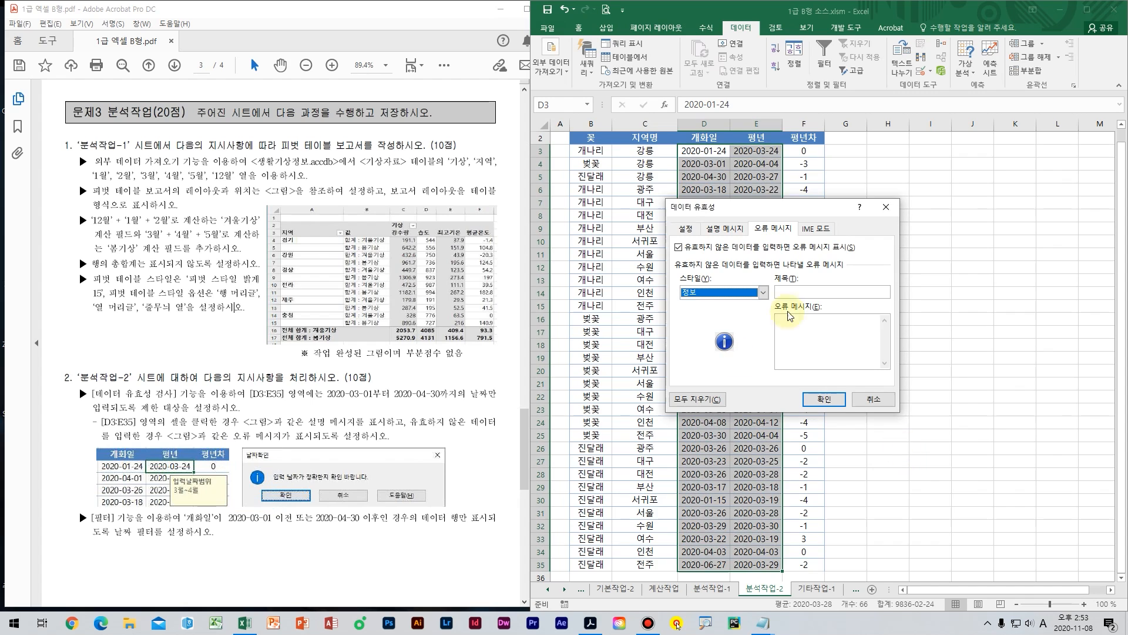
{"action": "left_click", "coordinate": [834, 294]}
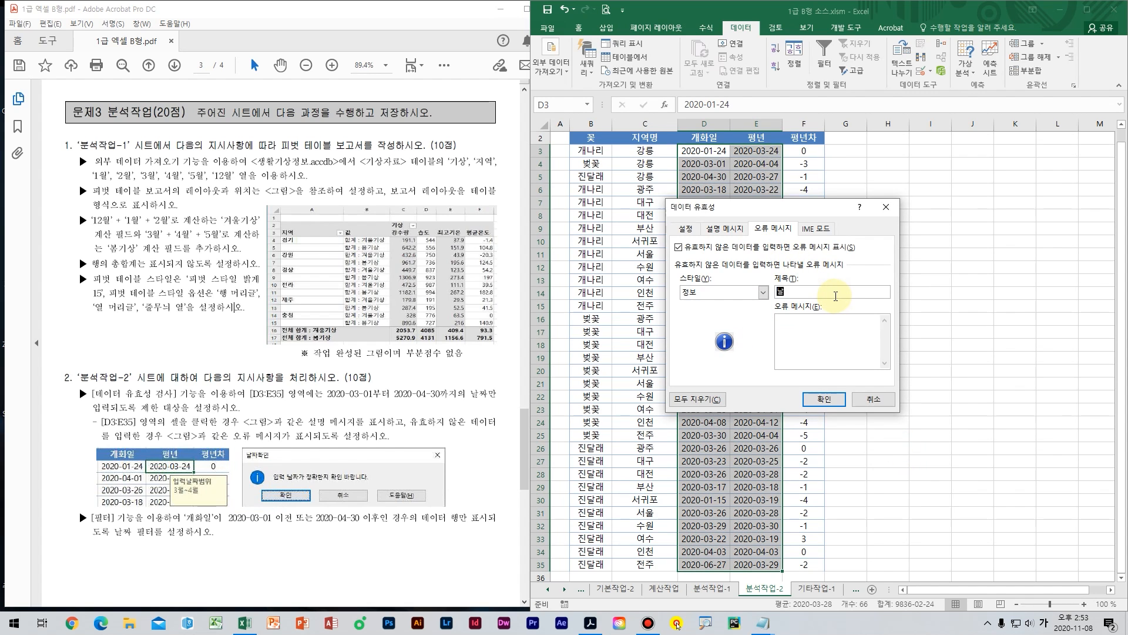
{"action": "type", "text": "날짜호면"}
{"action": "key", "text": "Tab"}
{"action": "type", "text": "입력 나"}
{"action": "type", "text": "짜가 정확한지 ㅎ"}
{"action": "type", "text": "인 바랍니다."}
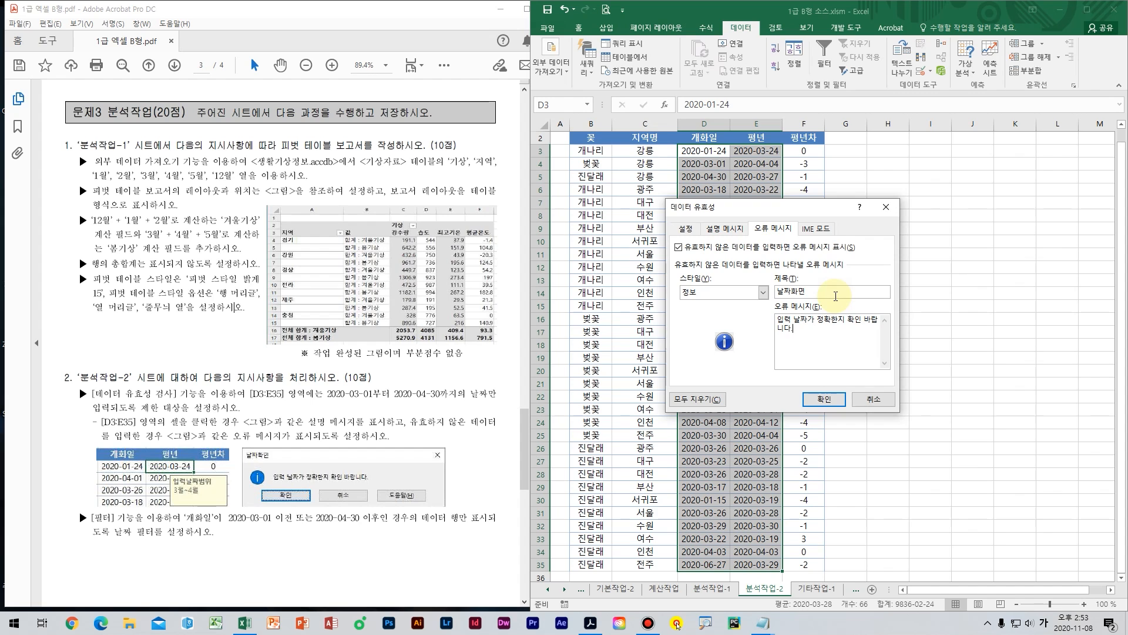
{"action": "left_click", "coordinate": [818, 399]}
Step: Check the input message on the first cells of the 개화일 and 평년 columns
{"action": "left_click", "coordinate": [737, 236]}
{"action": "left_click", "coordinate": [757, 152]}
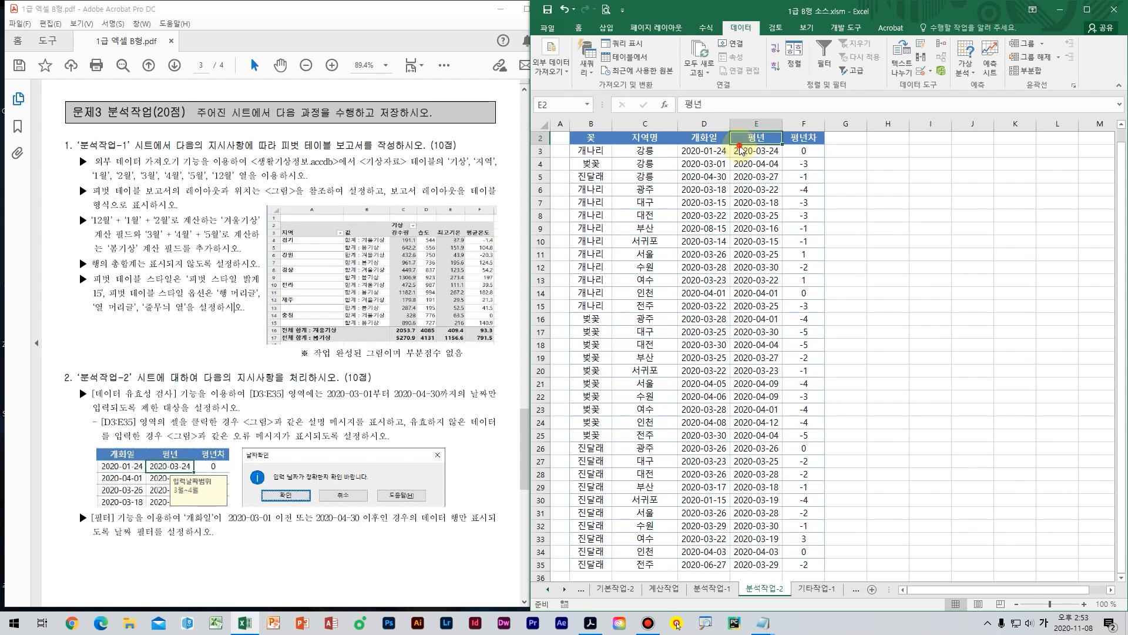
{"action": "left_click", "coordinate": [705, 151]}
{"action": "left_click", "coordinate": [704, 165]}
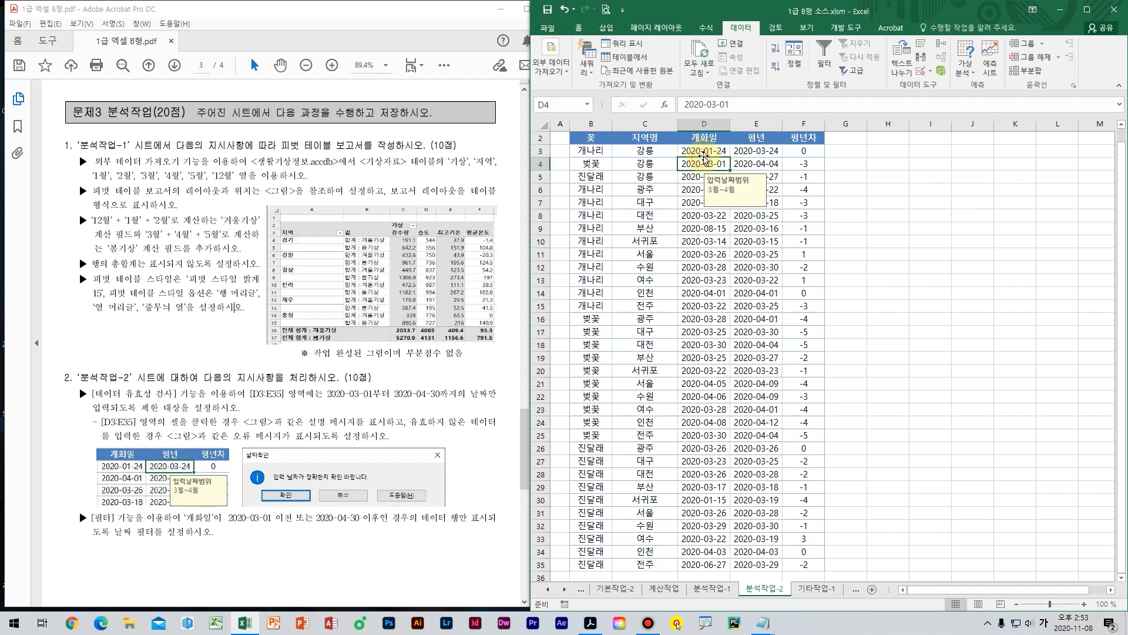
Step: Test the validation by entering 2020-05-1 in D3, and undo the entry
{"action": "left_click", "coordinate": [708, 151]}
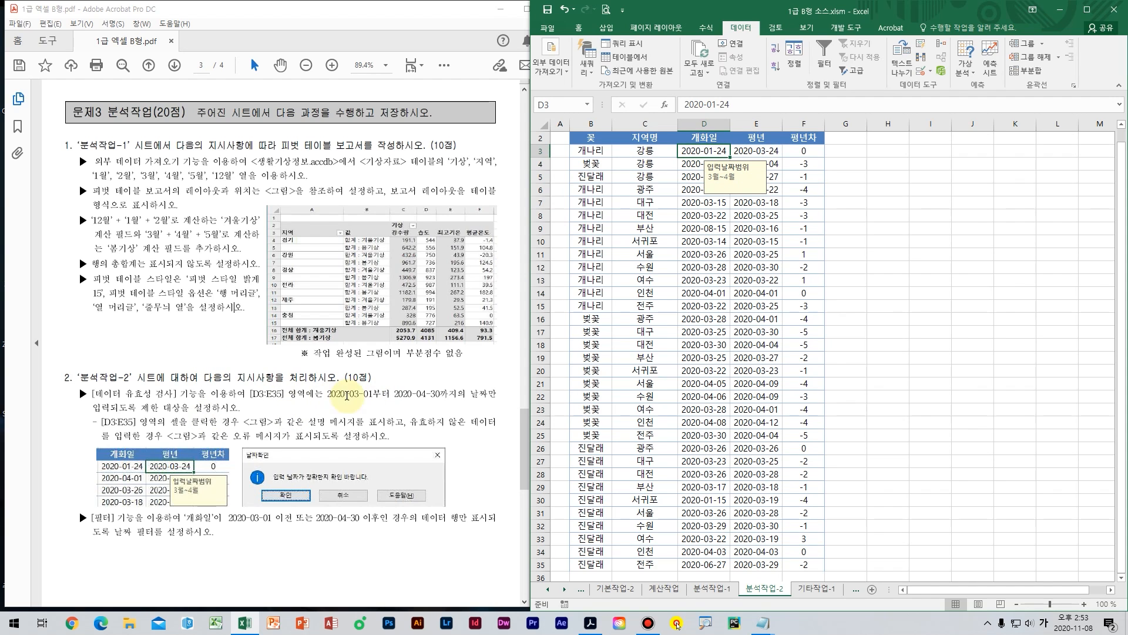
{"action": "type", "text": "2020-0"}
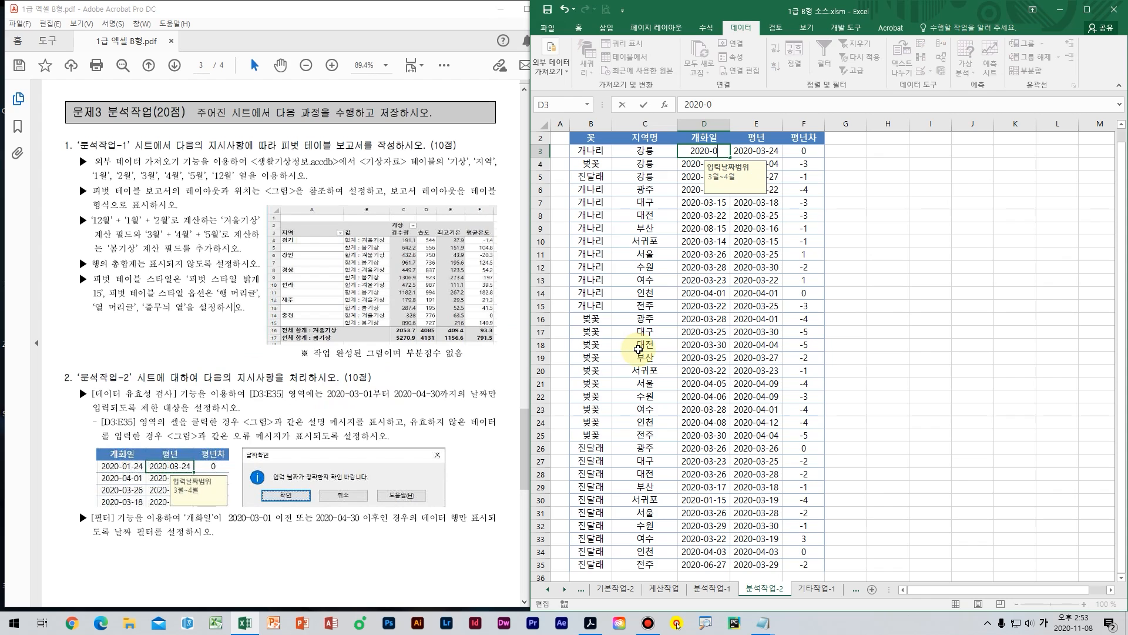
{"action": "type", "text": "5-1"}
{"action": "key", "text": "Return"}
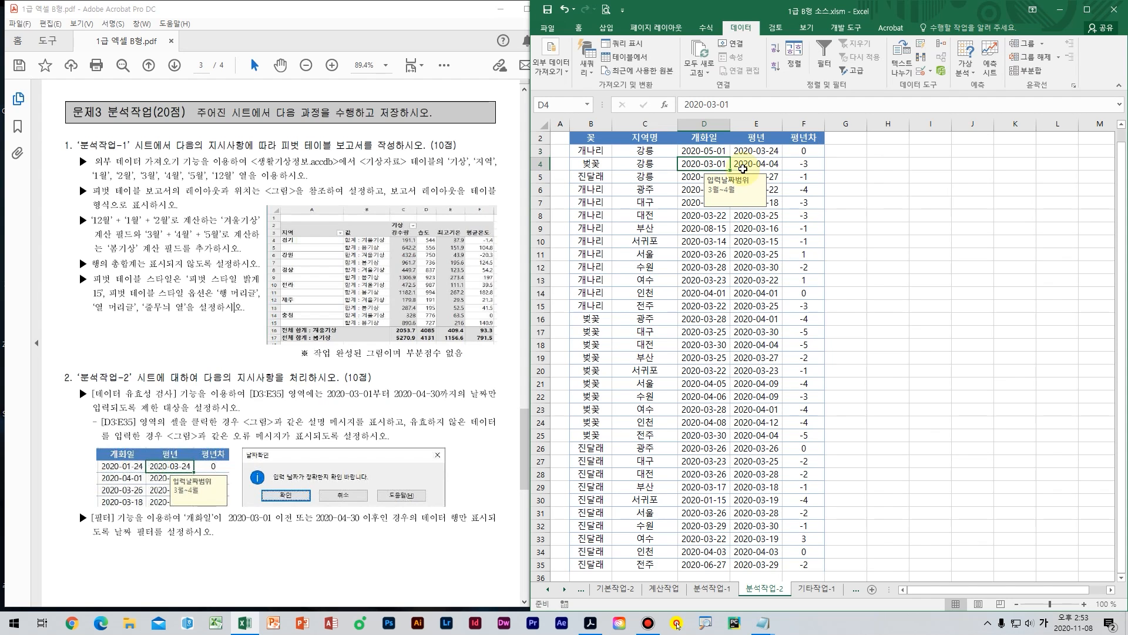
{"action": "left_click", "coordinate": [718, 151]}
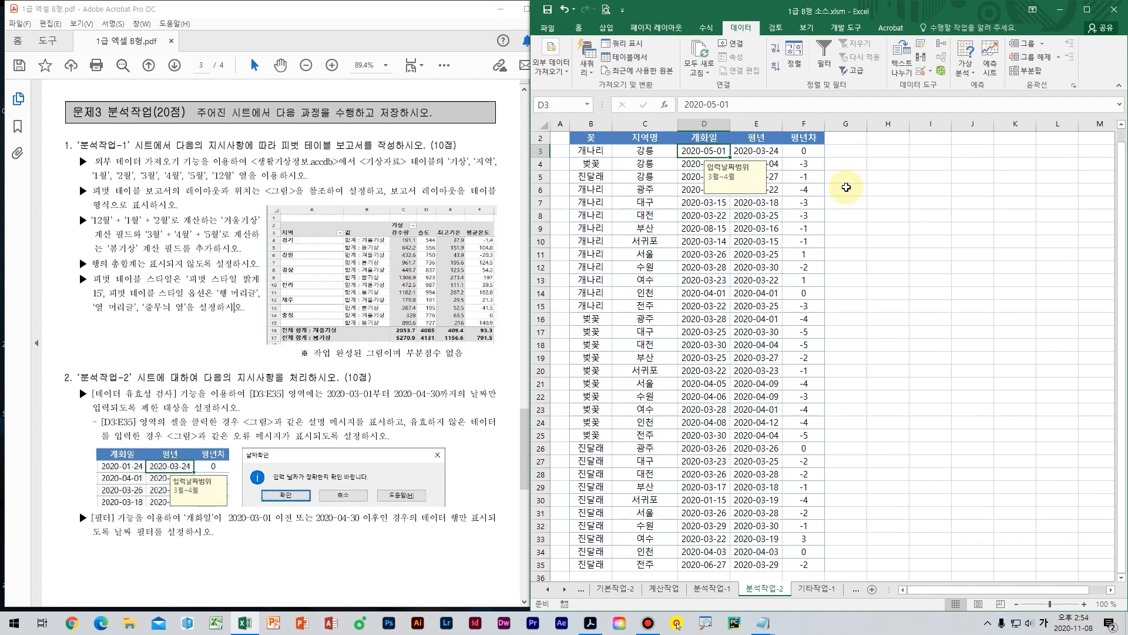
{"action": "key", "text": "ctrl+z"}
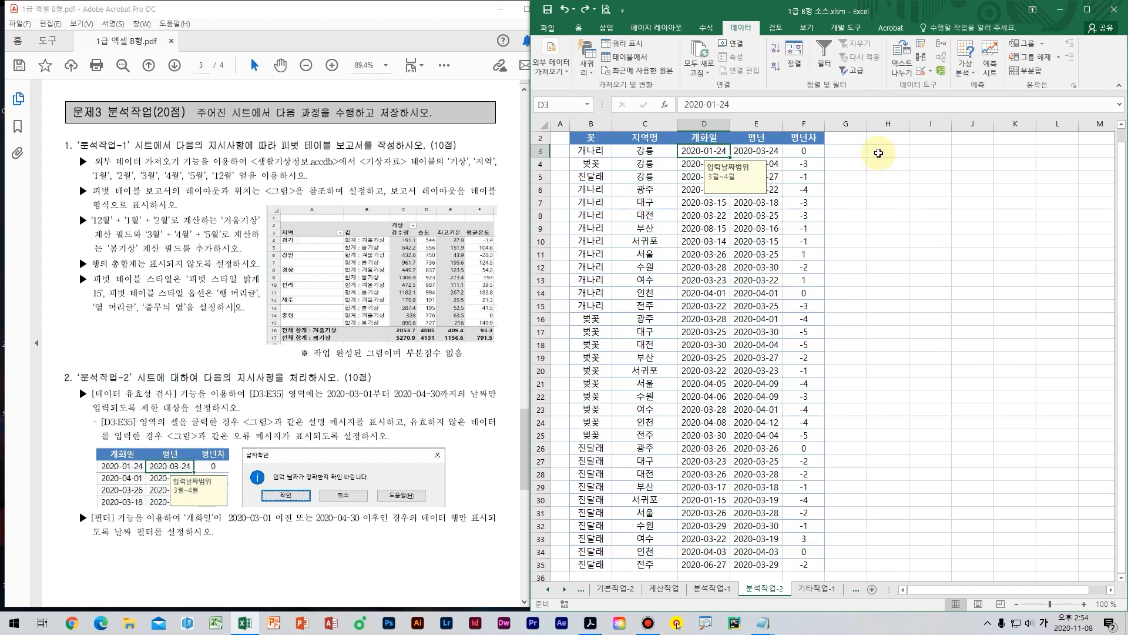
{"action": "left_click", "coordinate": [921, 70]}
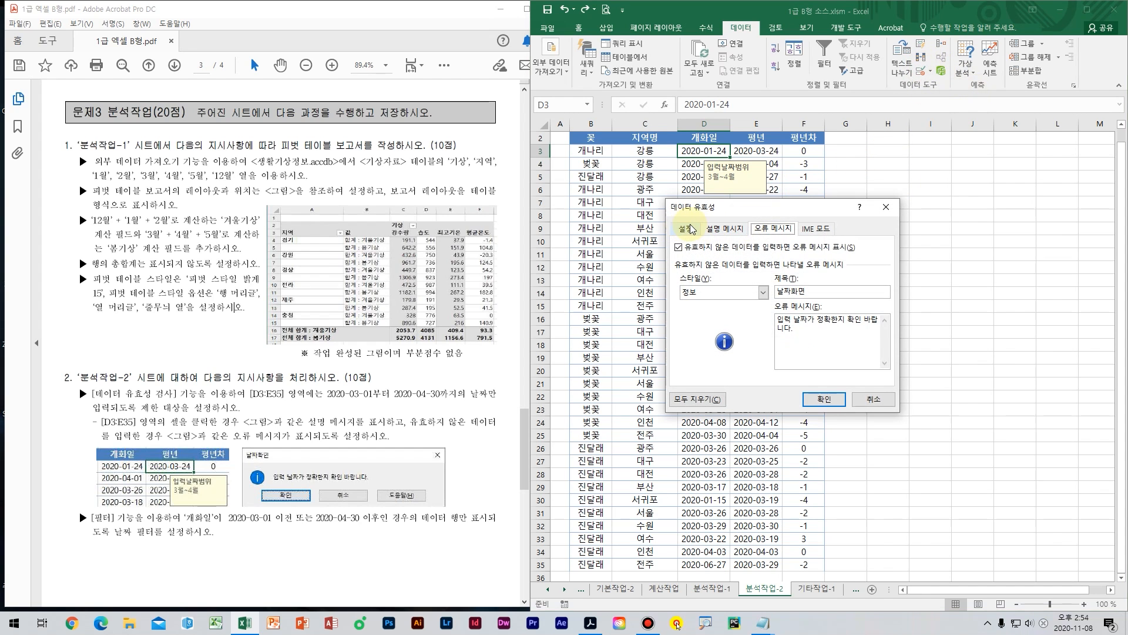
{"action": "left_click_drag", "start_coordinate": [751, 207], "coordinate": [877, 191]}
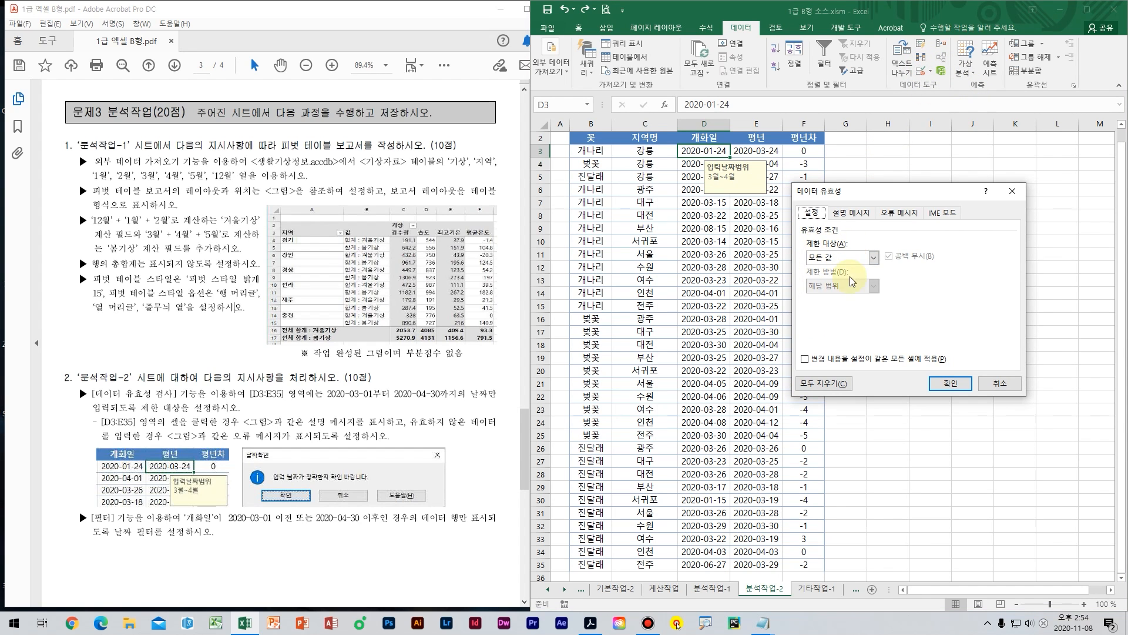
{"action": "key", "text": "Escape"}
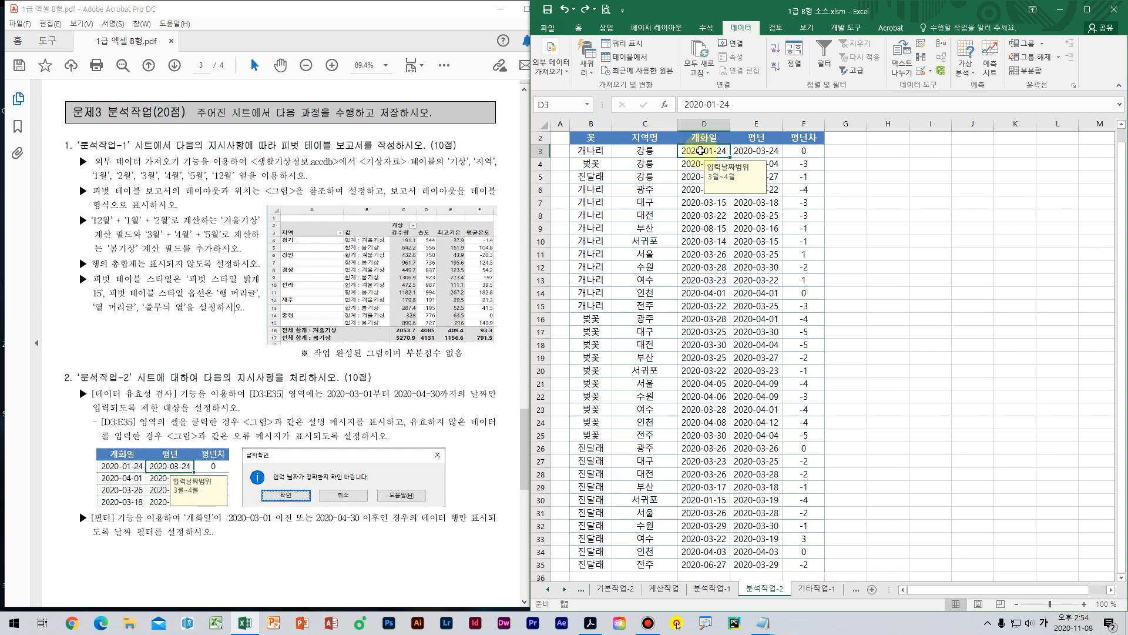
Step: Restrict D3:E35 to dates (날짜) from 2020-03-01 to 2020-04-30 using data validation
{"action": "left_click_drag", "start_coordinate": [701, 151], "coordinate": [756, 151]}
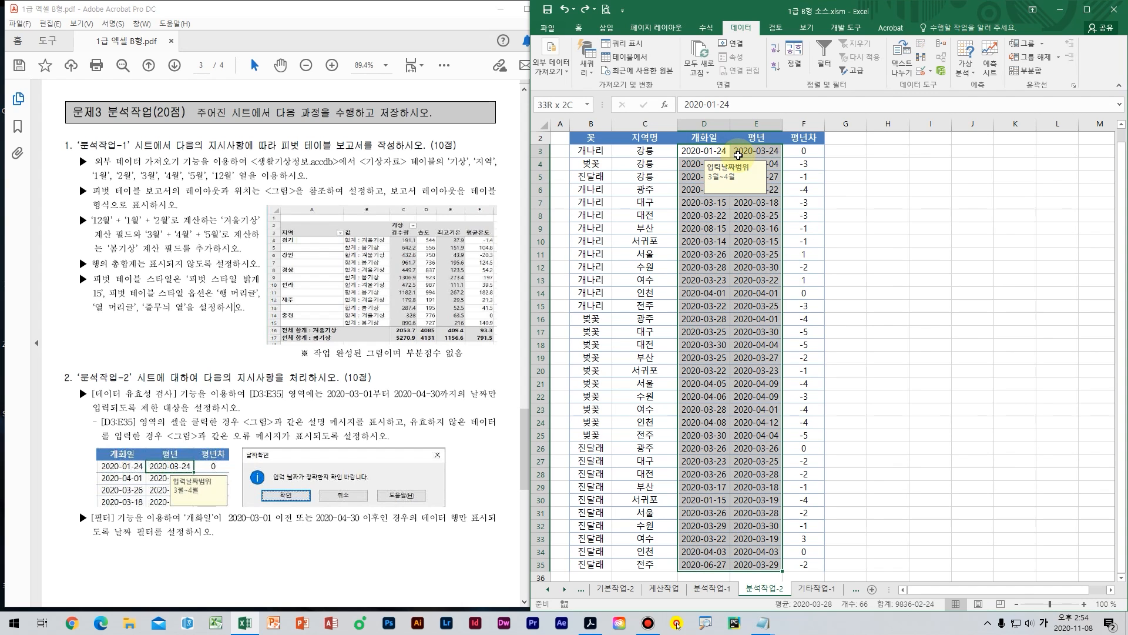
{"action": "key", "text": "ctrl+shift+Down"}
{"action": "left_click", "coordinate": [921, 73]}
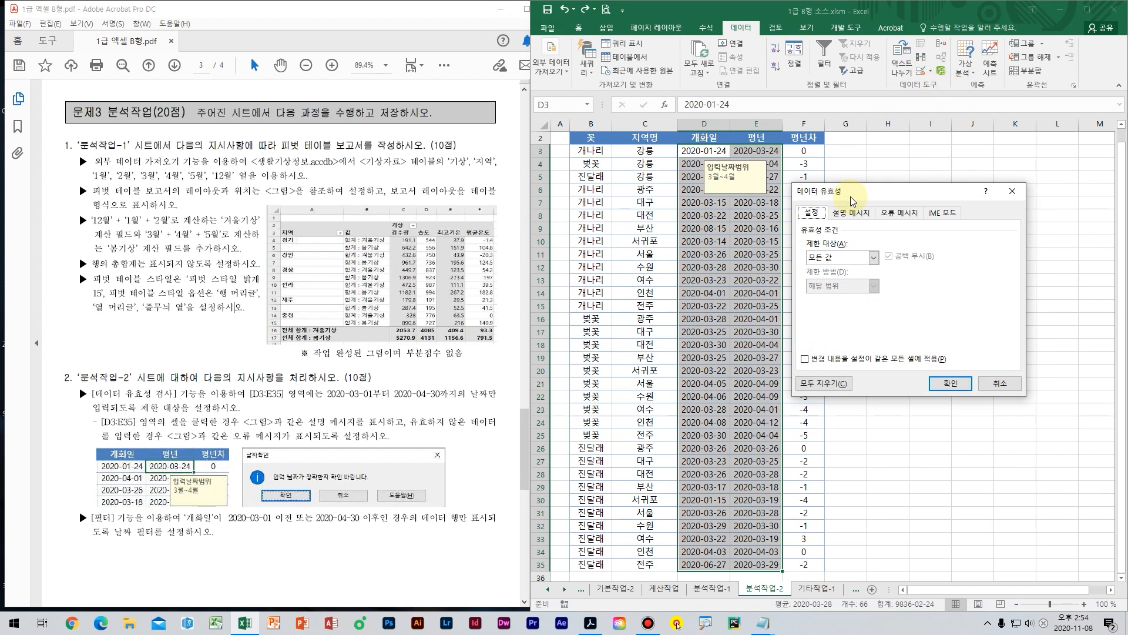
{"action": "left_click", "coordinate": [864, 243]}
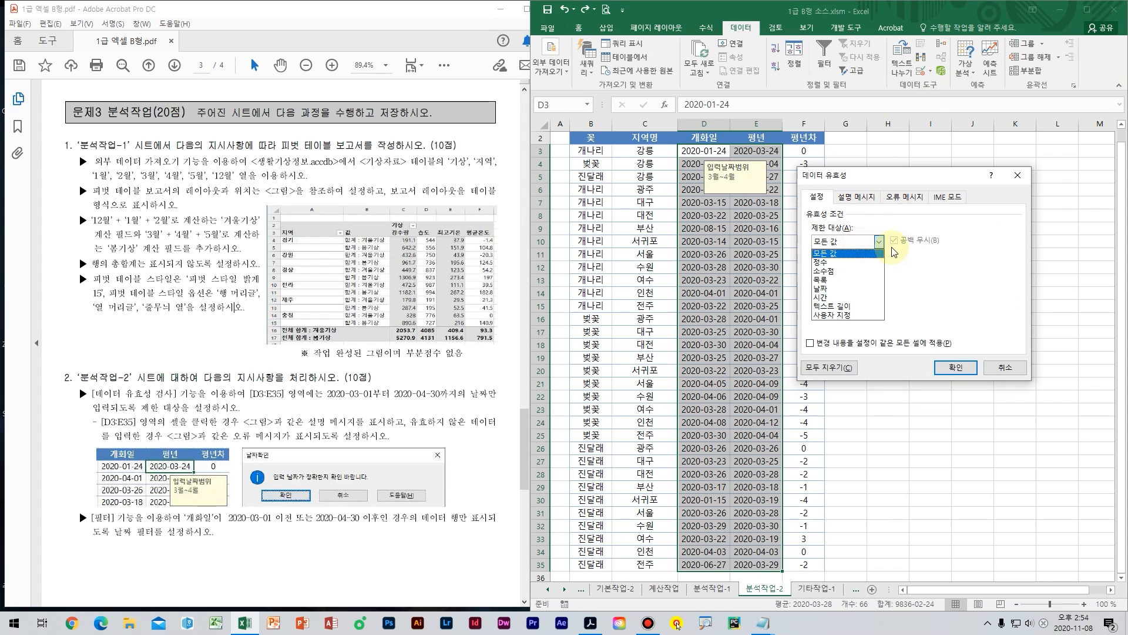
{"action": "left_click", "coordinate": [846, 290]}
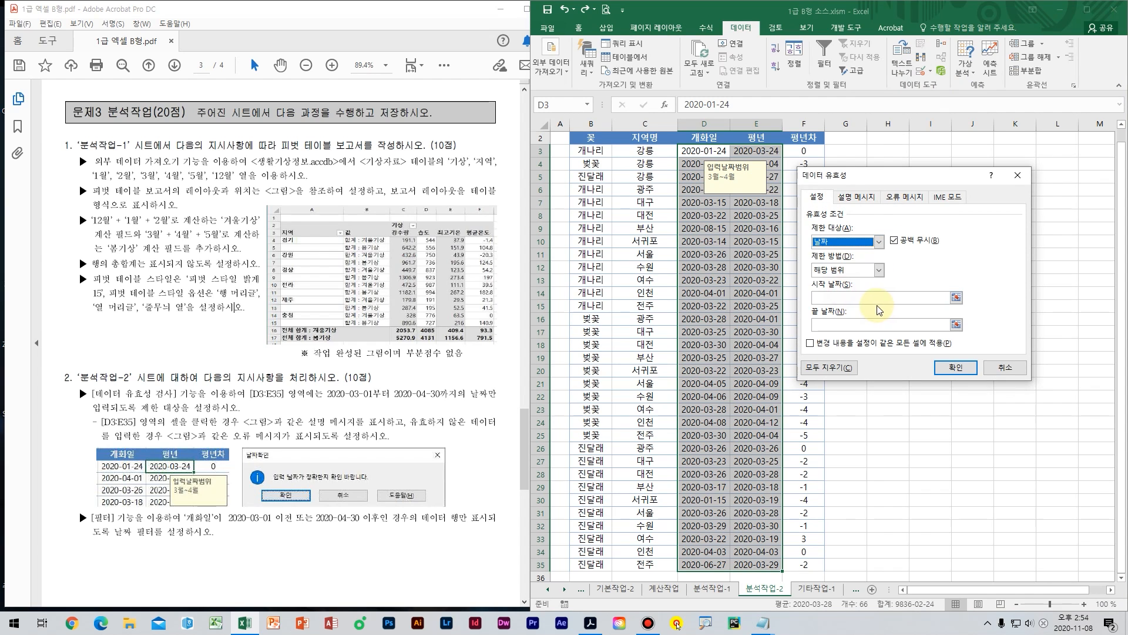
{"action": "left_click", "coordinate": [879, 298]}
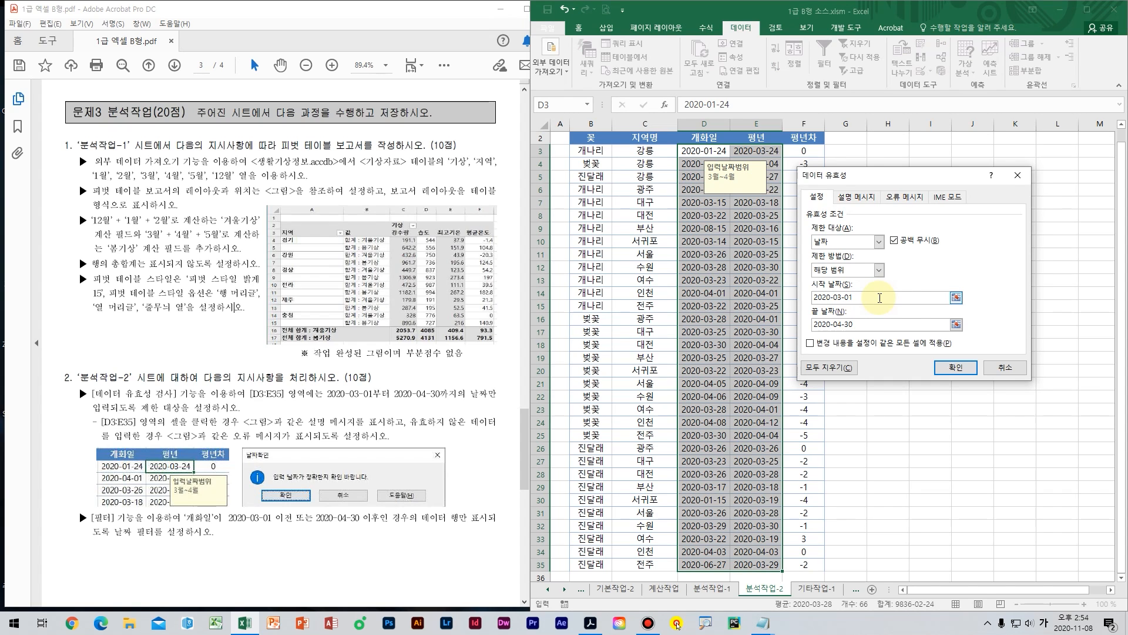
{"action": "left_click", "coordinate": [948, 368]}
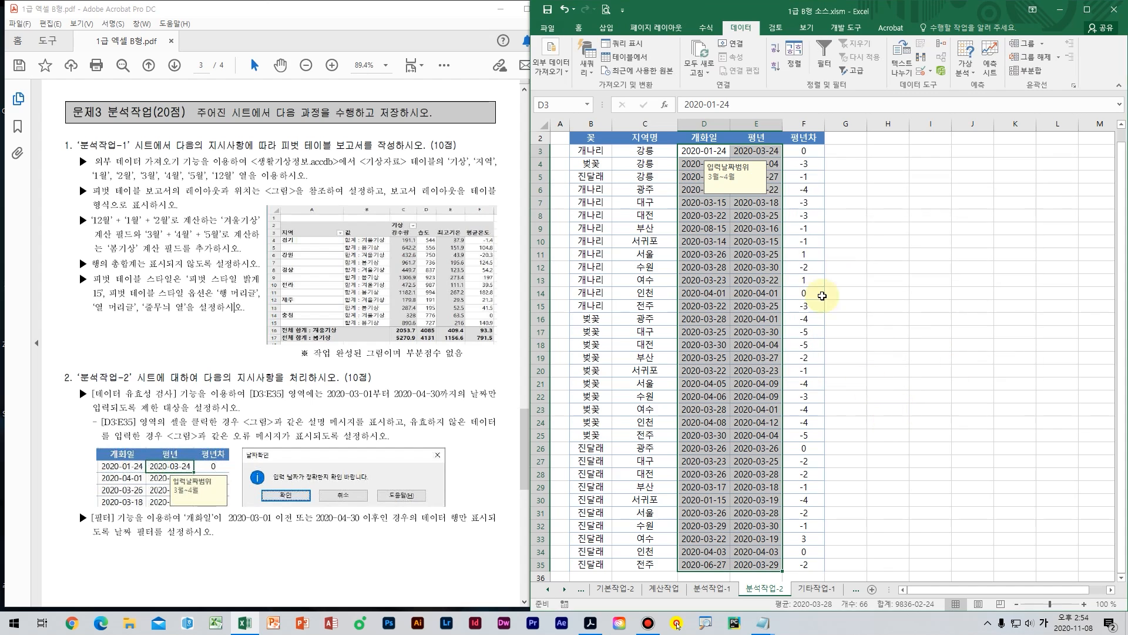
{"action": "left_click", "coordinate": [702, 151]}
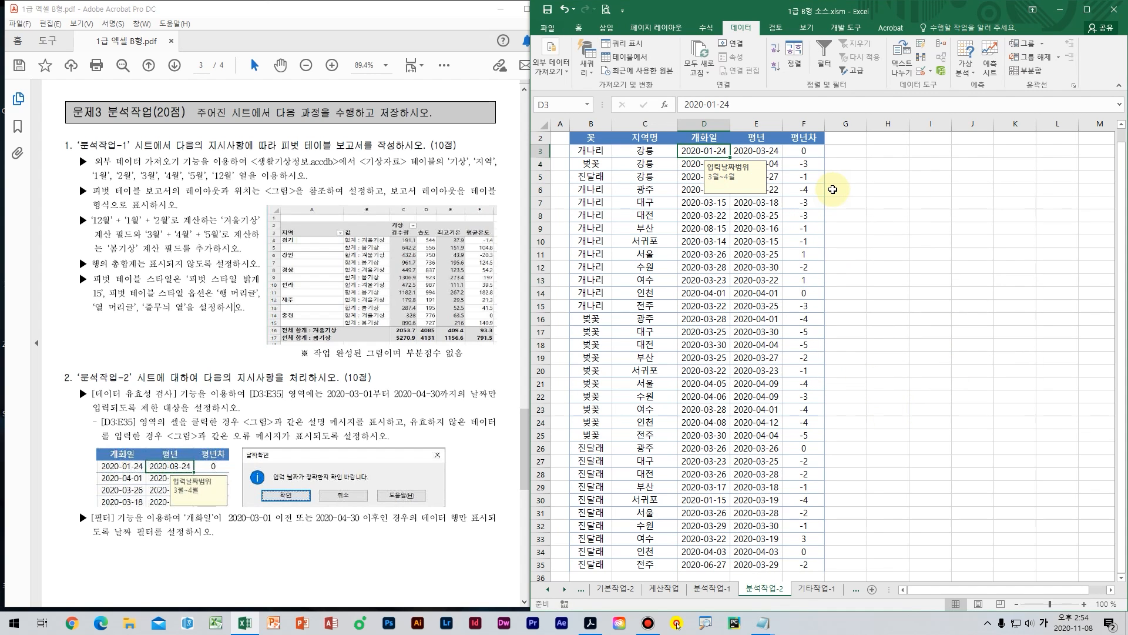
Step: Test the date validation by entering 20-05-1 in D3, and cancel the entry at the error alert
{"action": "type", "text": "20-0"}
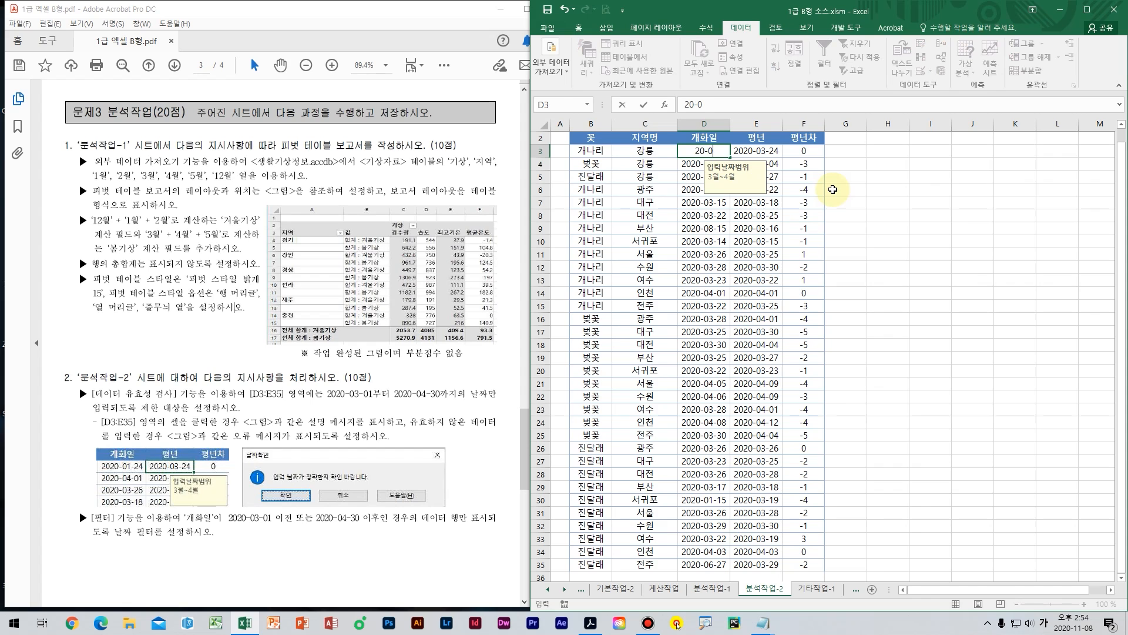
{"action": "type", "text": "5-1"}
{"action": "key", "text": "Return"}
{"action": "left_click_drag", "start_coordinate": [509, 295], "coordinate": [791, 235]}
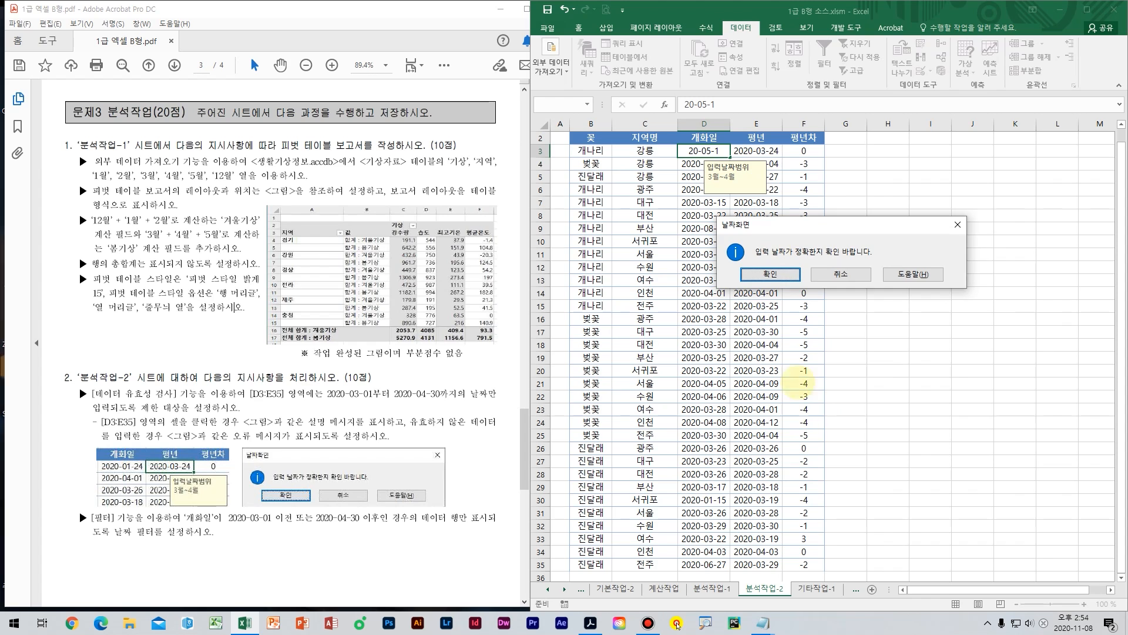
{"action": "left_click_drag", "start_coordinate": [688, 200], "coordinate": [1004, 304]}
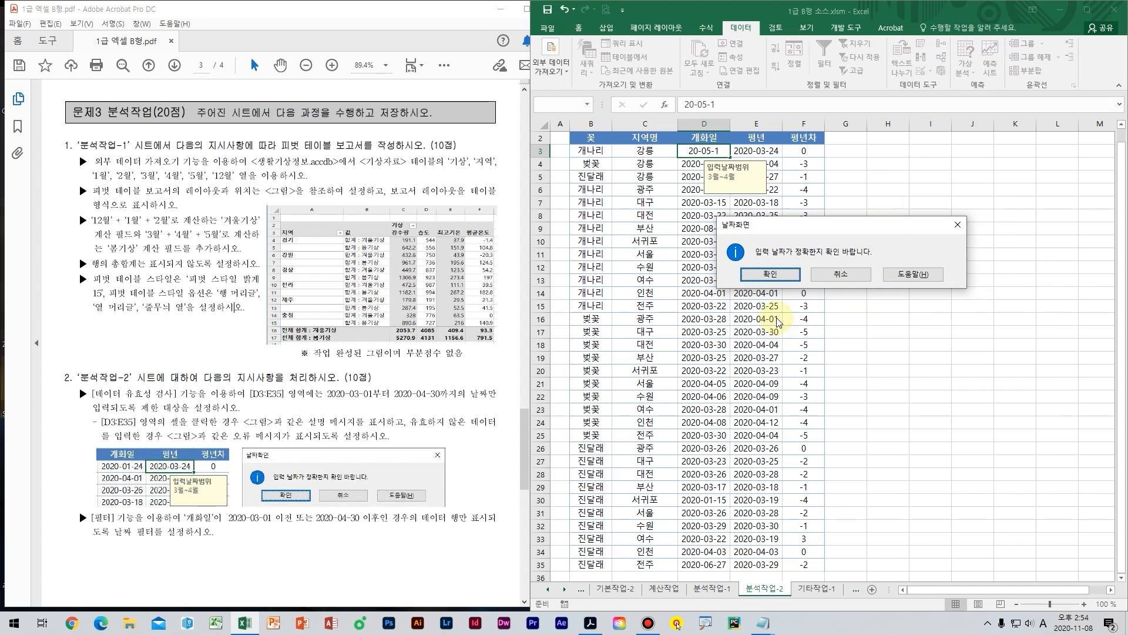
{"action": "left_click", "coordinate": [840, 274]}
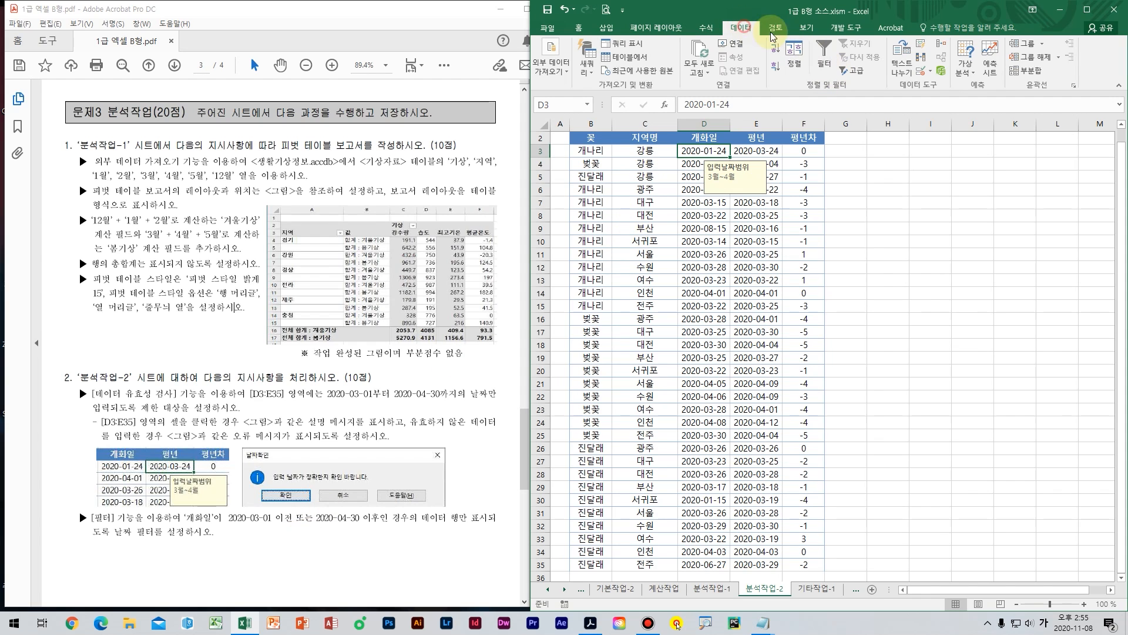
Step: Turn on filtering for the table and start a custom date filter on 개화일 with the condition 이전 2020-03-01
{"action": "left_click", "coordinate": [818, 71]}
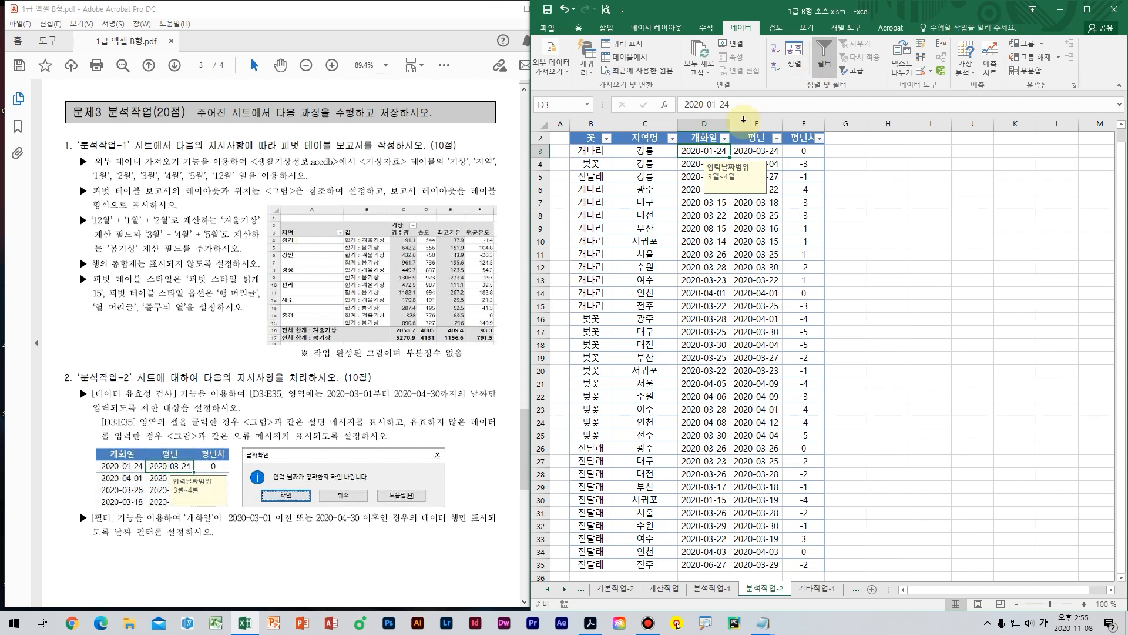
{"action": "left_click", "coordinate": [725, 139]}
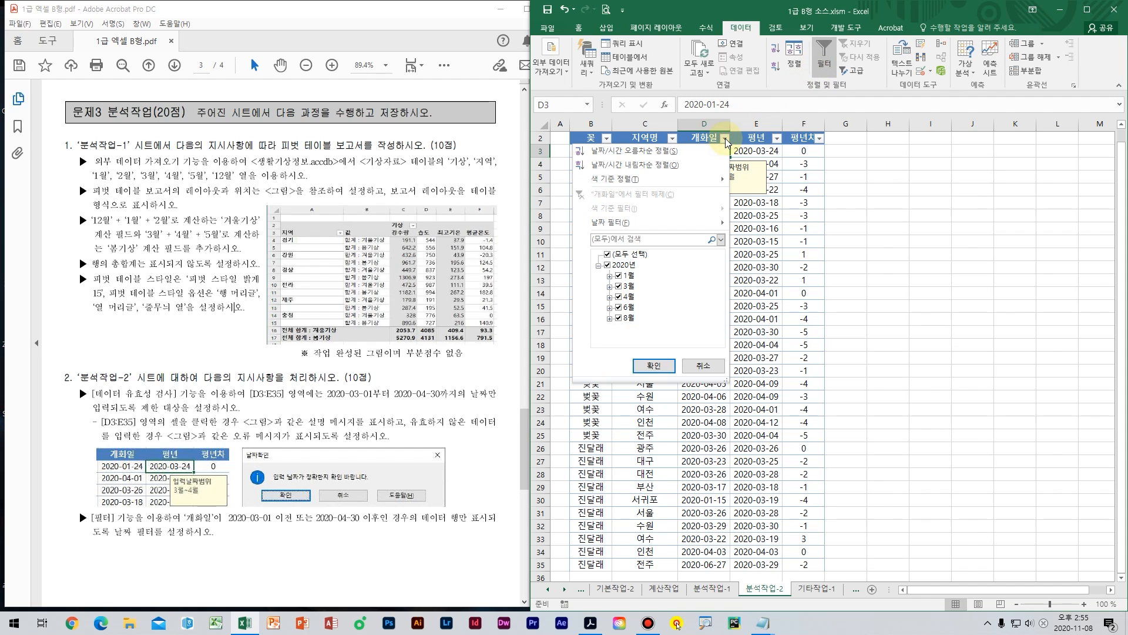
{"action": "mouse_move", "coordinate": [658, 224]}
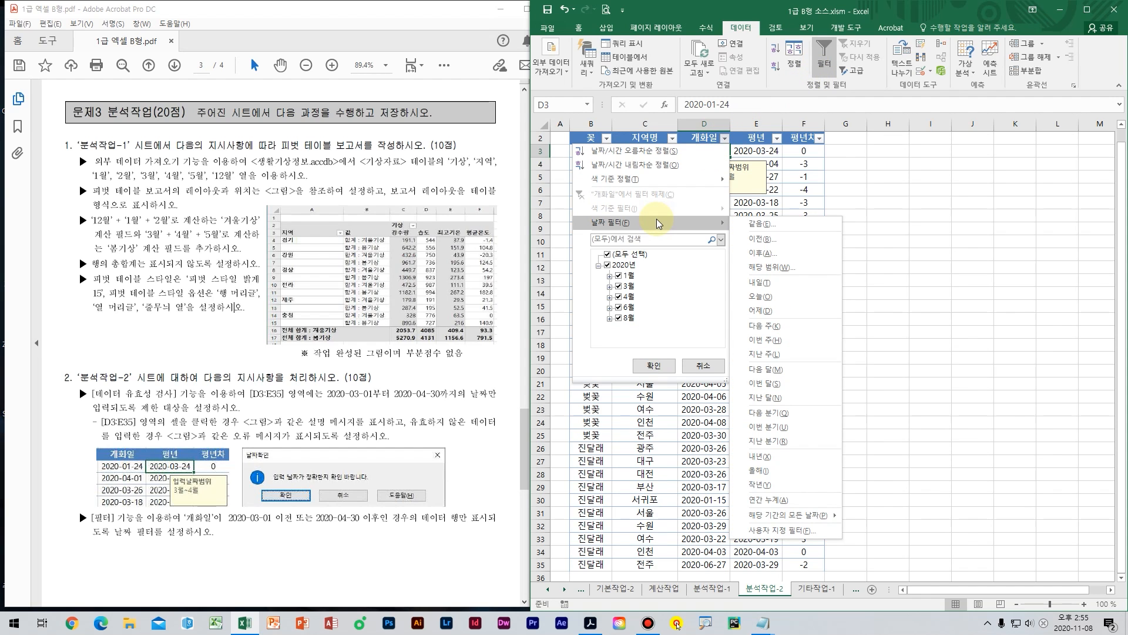
{"action": "left_click", "coordinate": [788, 530]}
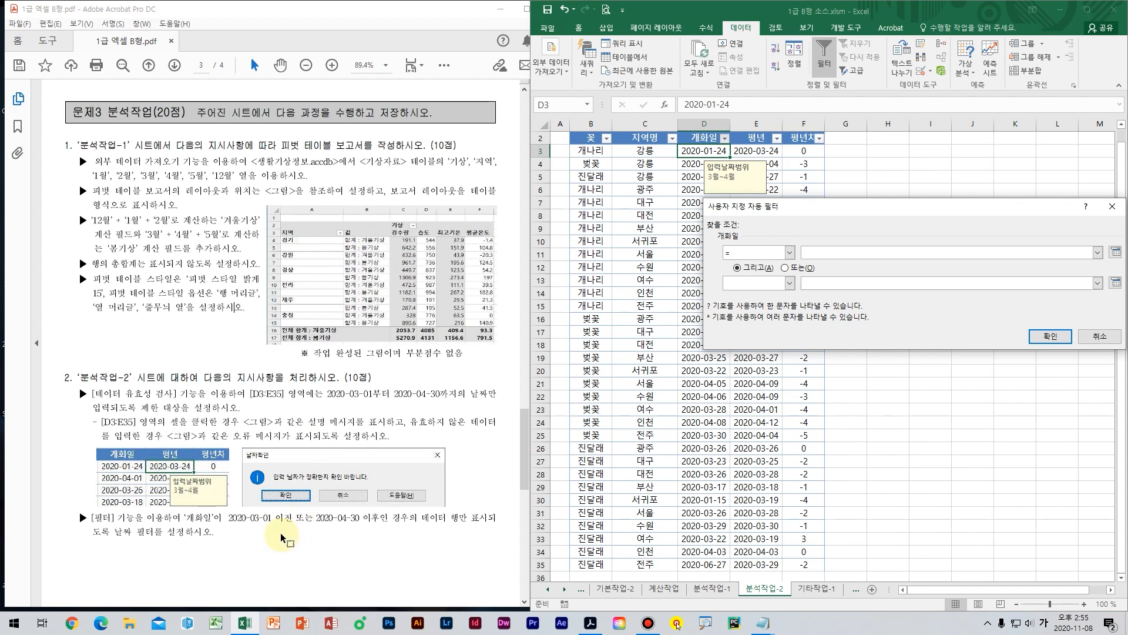
{"action": "left_click_drag", "start_coordinate": [742, 207], "coordinate": [660, 216]}
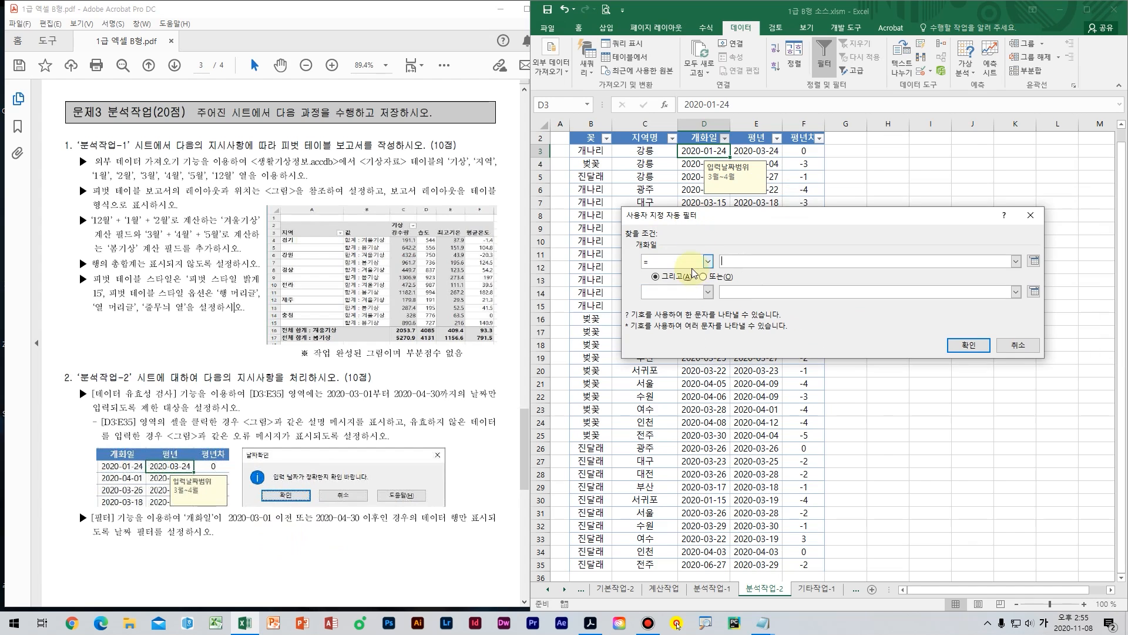
{"action": "left_click", "coordinate": [695, 263]}
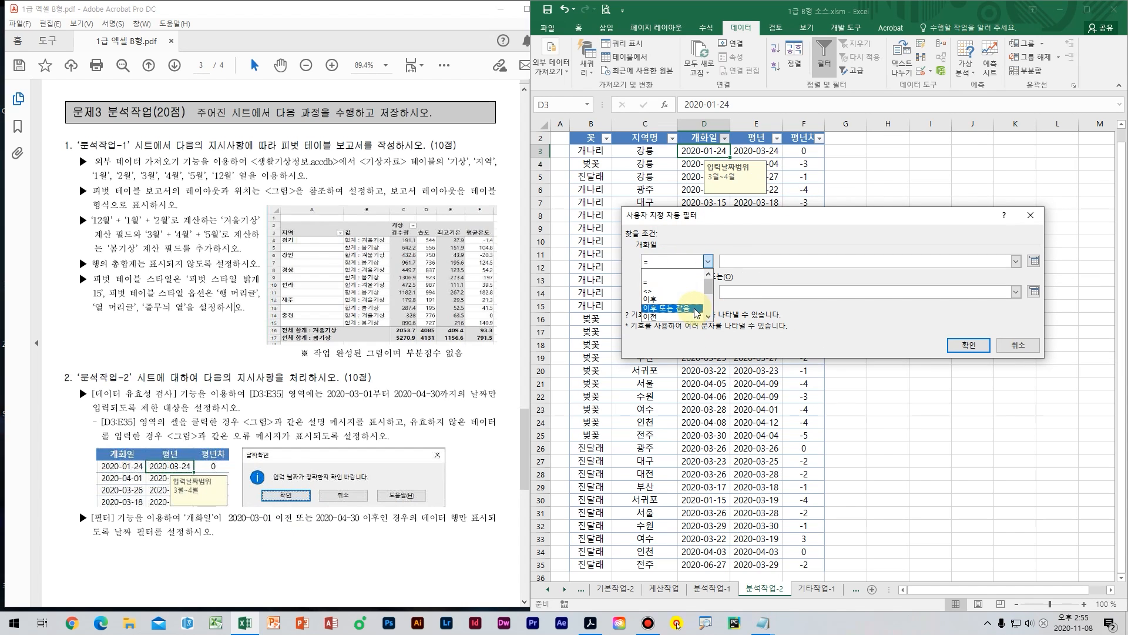
{"action": "scroll", "coordinate": [670, 303], "scroll_direction": "down", "scroll_amount": 1}
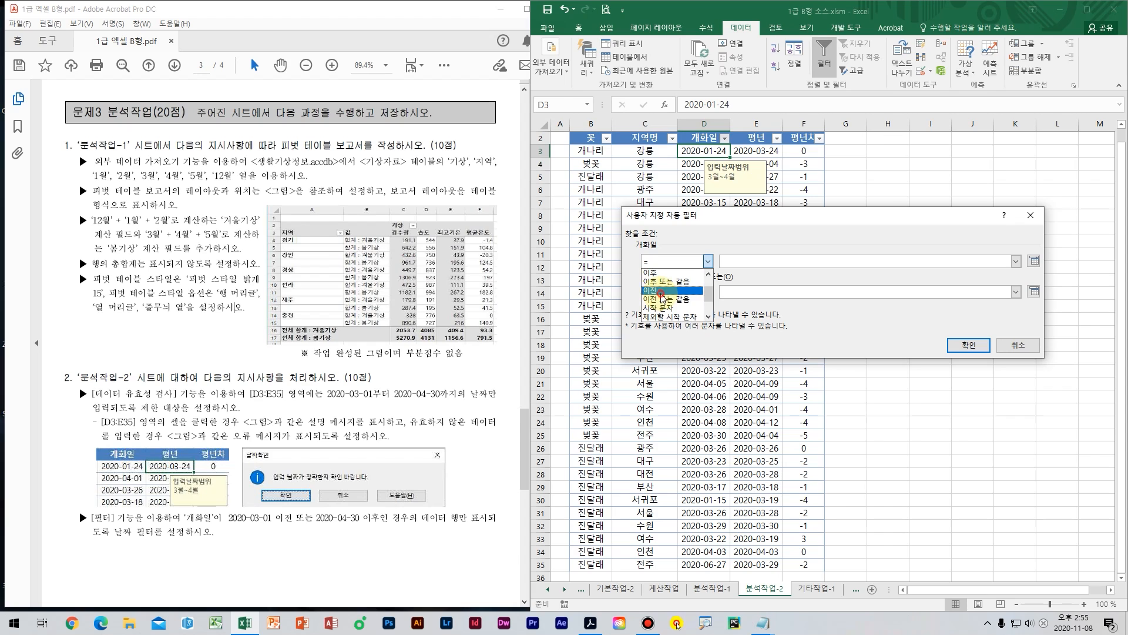
{"action": "left_click", "coordinate": [662, 293]}
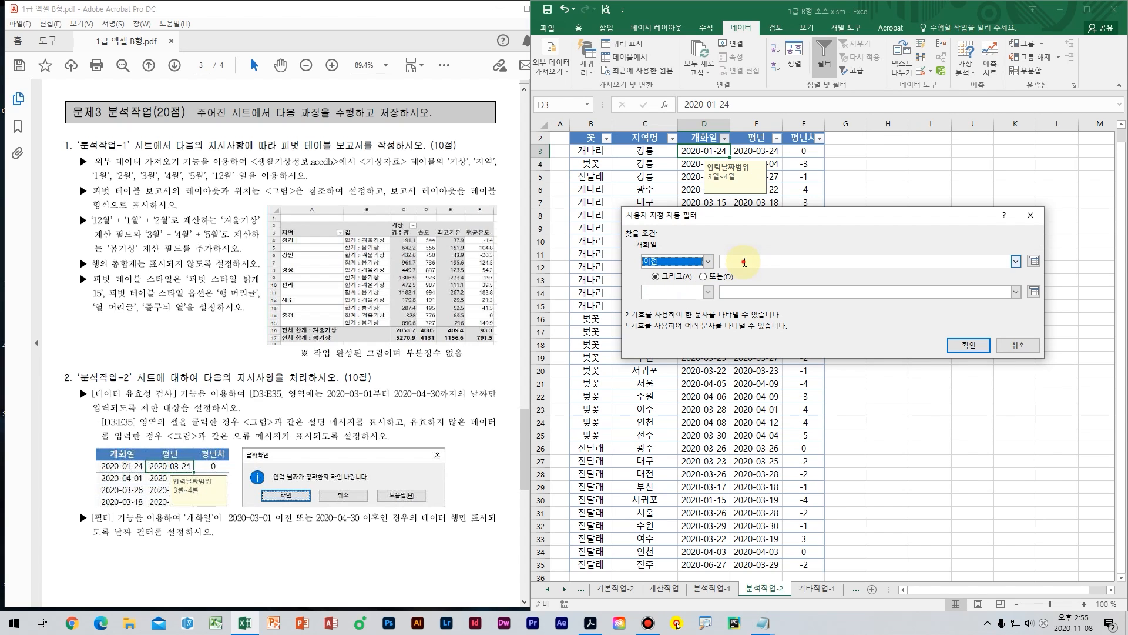
{"action": "left_click", "coordinate": [744, 262]}
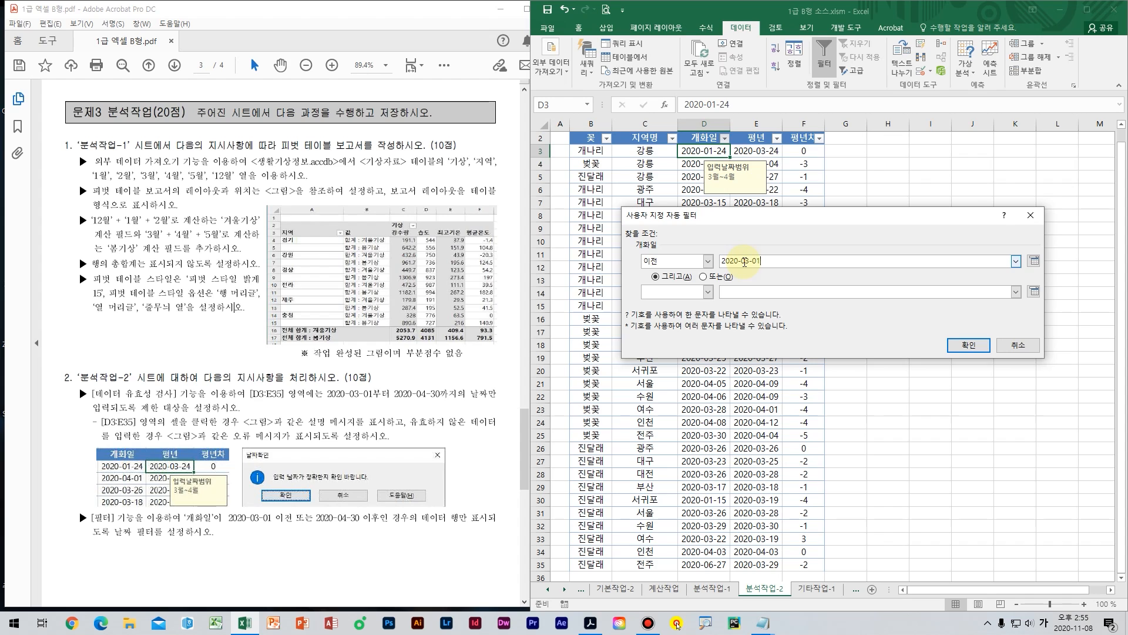
Step: Add the alternative (또는) condition 이후 2020-04-30 to the 개화일 filter and apply it
{"action": "left_click", "coordinate": [713, 275]}
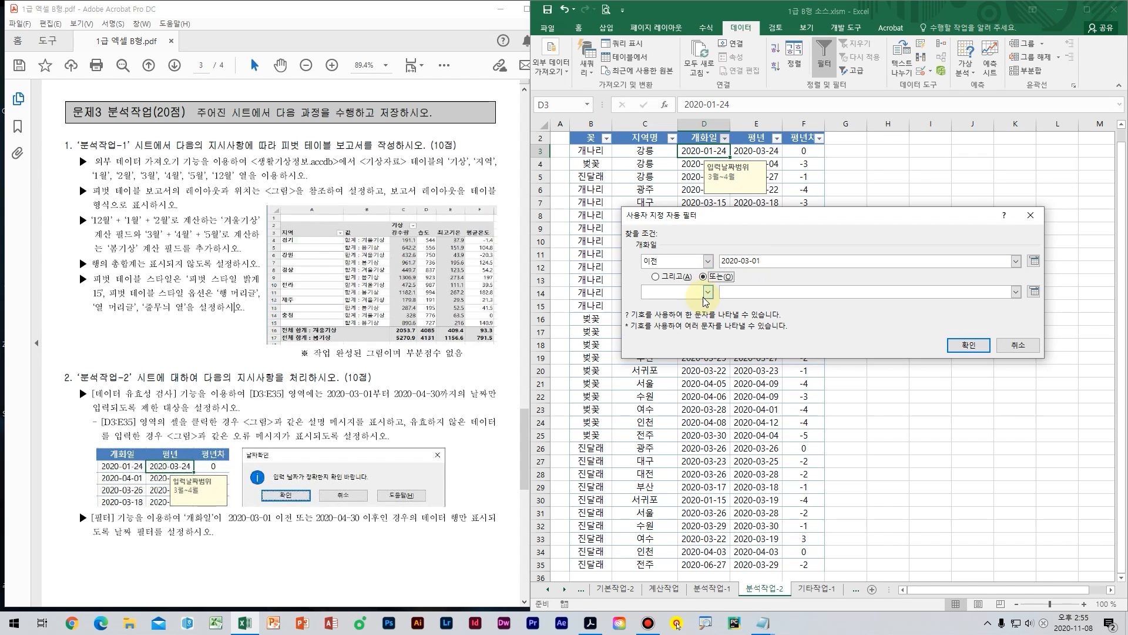
{"action": "left_click", "coordinate": [708, 292]}
{"action": "left_click", "coordinate": [678, 330]}
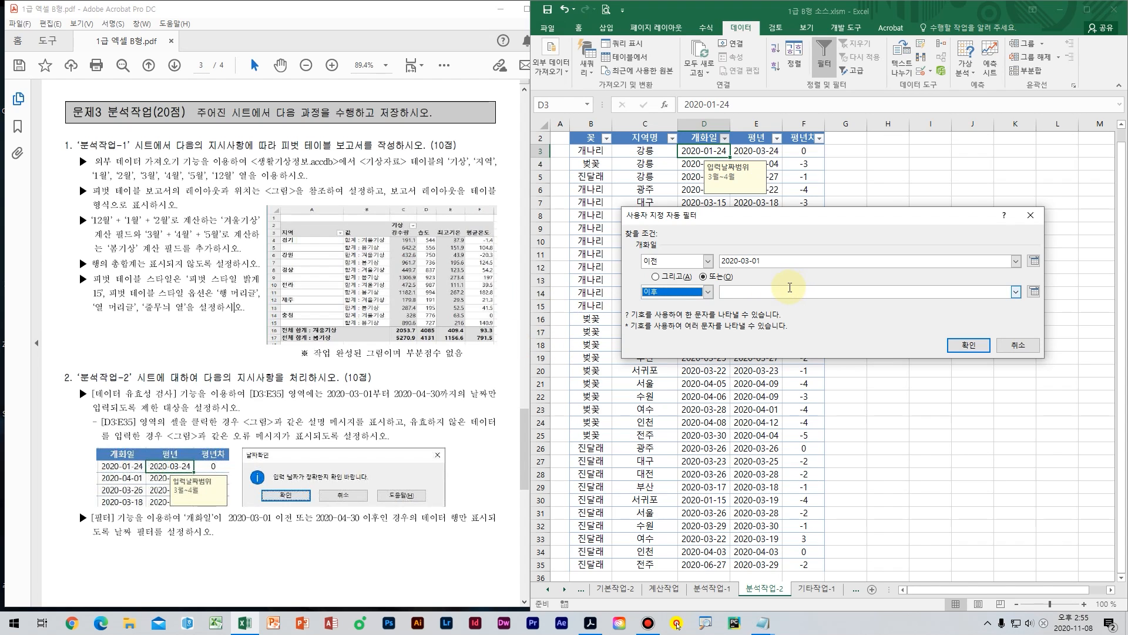
{"action": "left_click", "coordinate": [783, 289]}
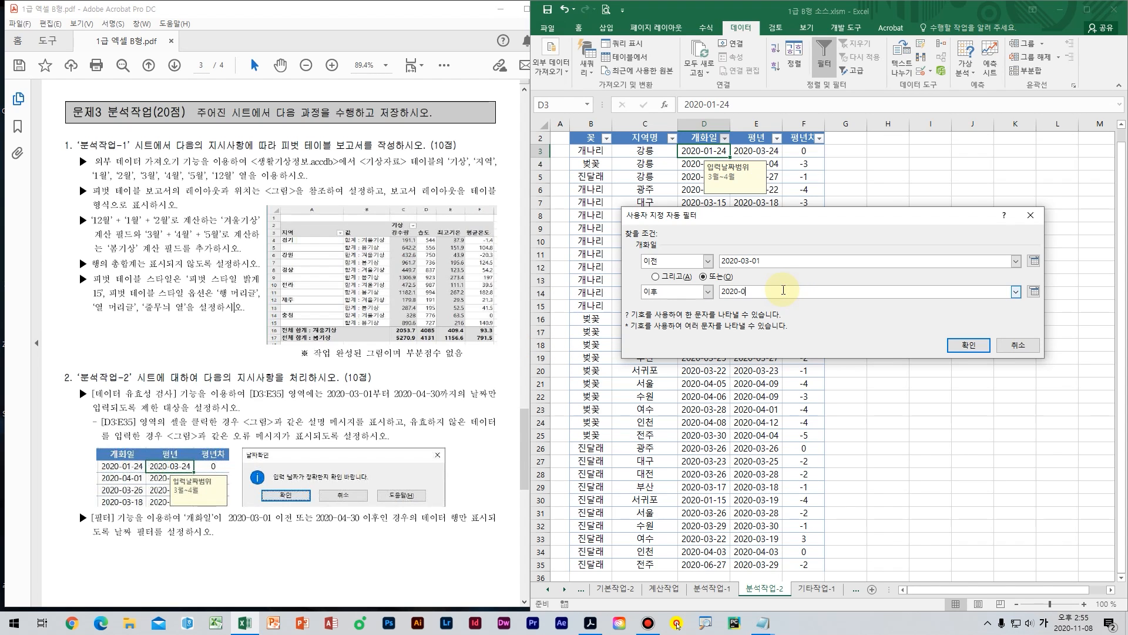
{"action": "left_click", "coordinate": [969, 345]}
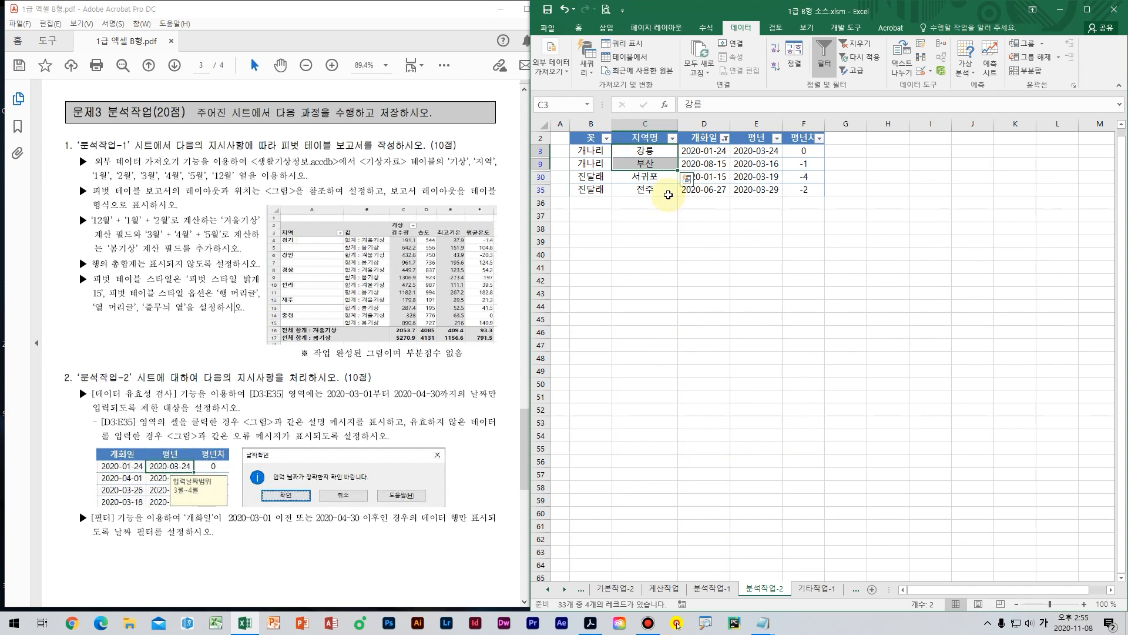
{"action": "left_click", "coordinate": [651, 151]}
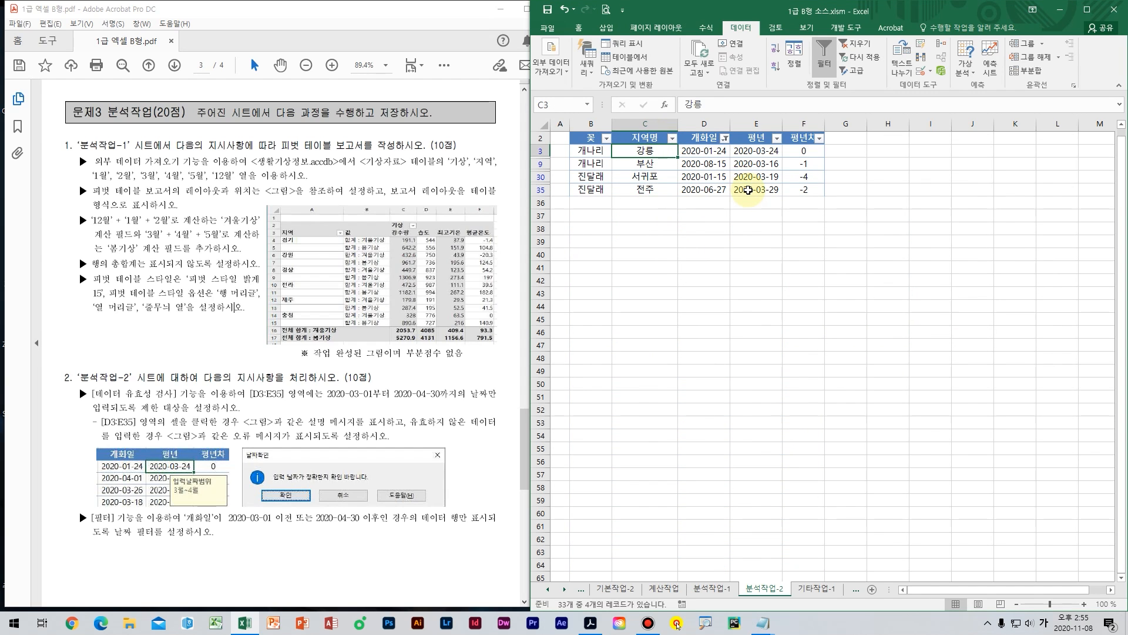
{"action": "left_click", "coordinate": [882, 176]}
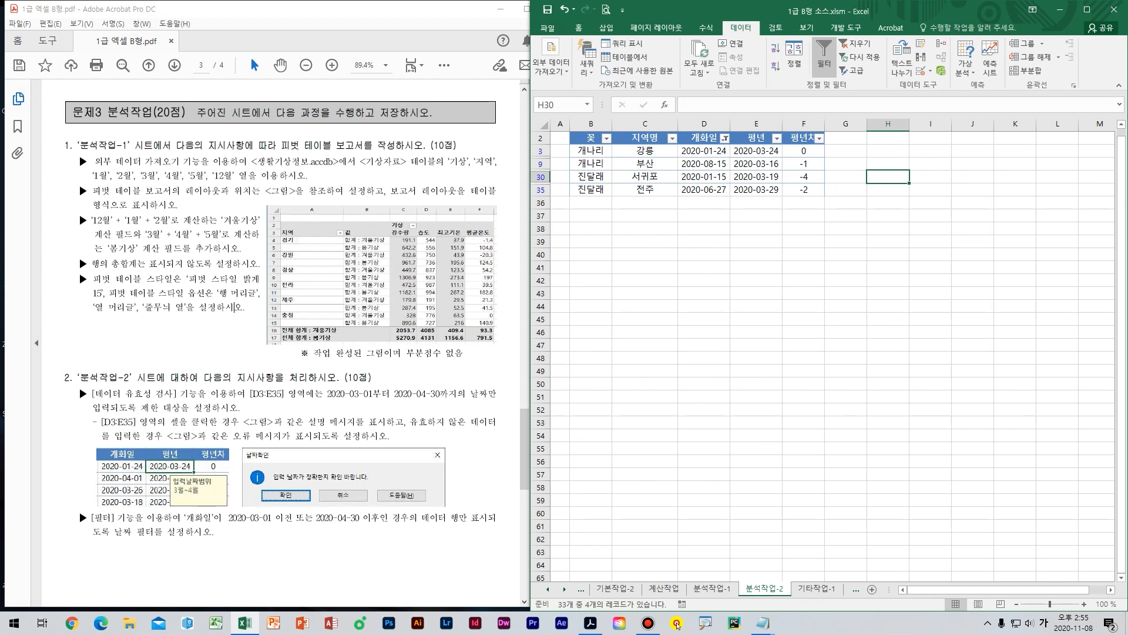
Step: Bring up 문제4 기타작업 in the exam PDF and switch the workbook to the 기타작업-1 sheet
{"action": "left_click", "coordinate": [677, 623]}
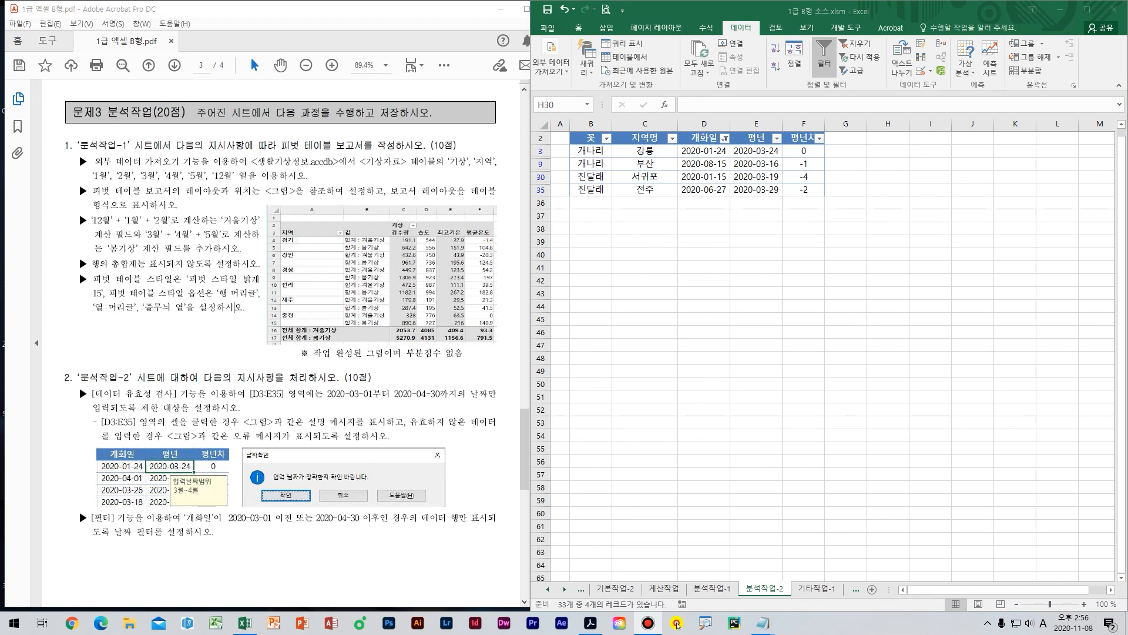
{"action": "left_click", "coordinate": [307, 352]}
{"action": "scroll", "coordinate": [307, 353], "scroll_direction": "down", "scroll_amount": 3}
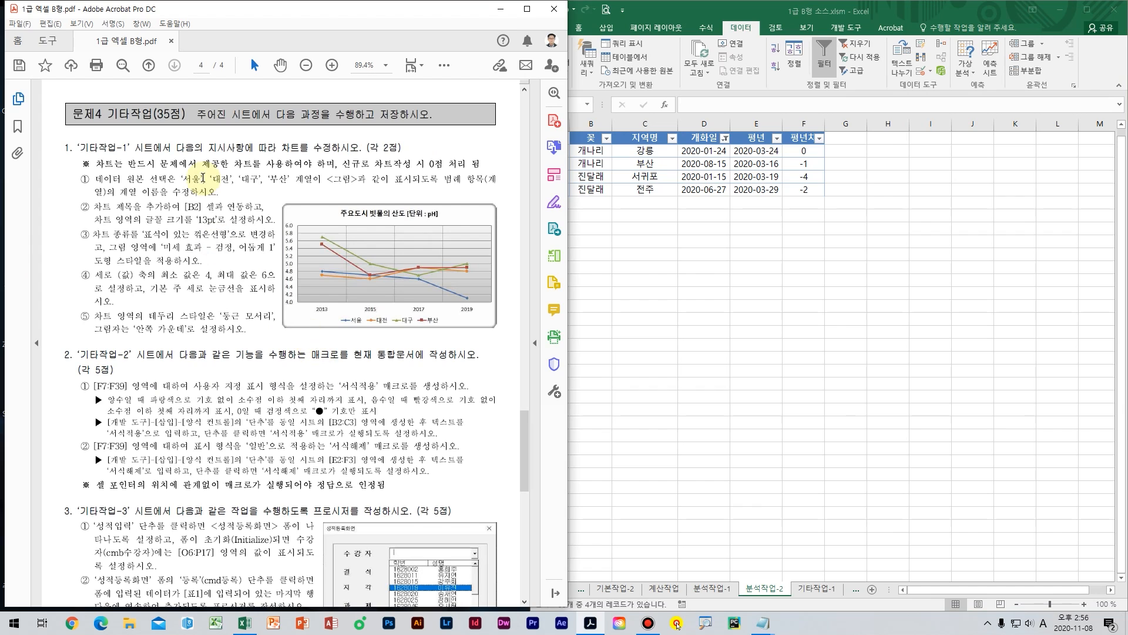
{"action": "left_click", "coordinate": [705, 289]}
{"action": "key", "text": "ctrl+Page_Down"}
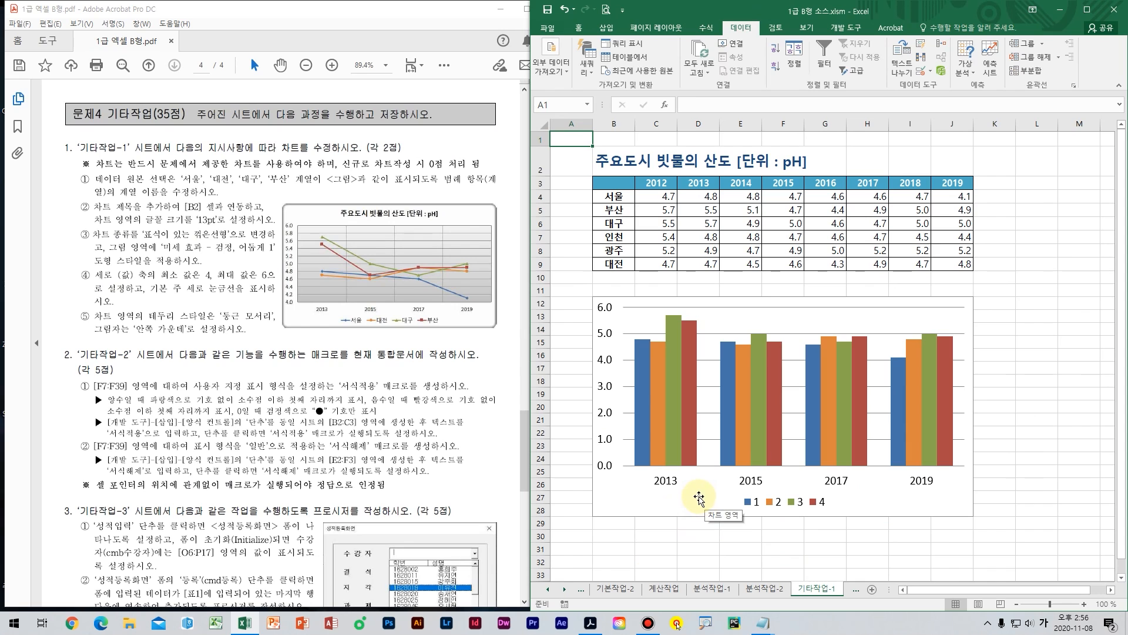
Step: In the chart's data source, rename series 1 as 서울 and series 2 as 대전
{"action": "right_click", "coordinate": [698, 498]}
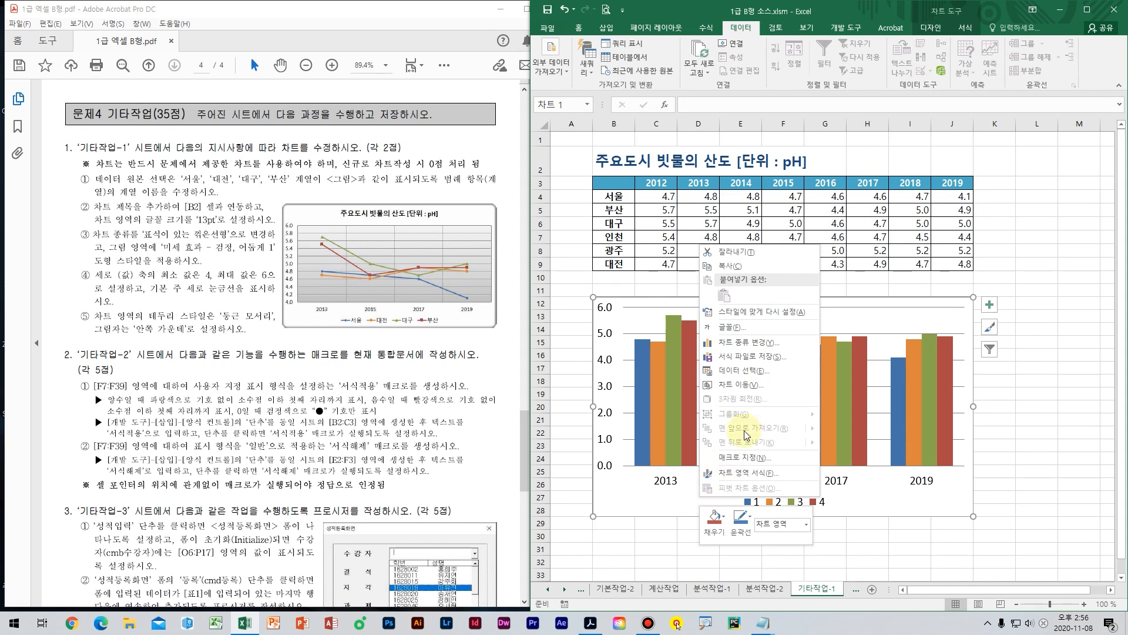
{"action": "left_click", "coordinate": [782, 375]}
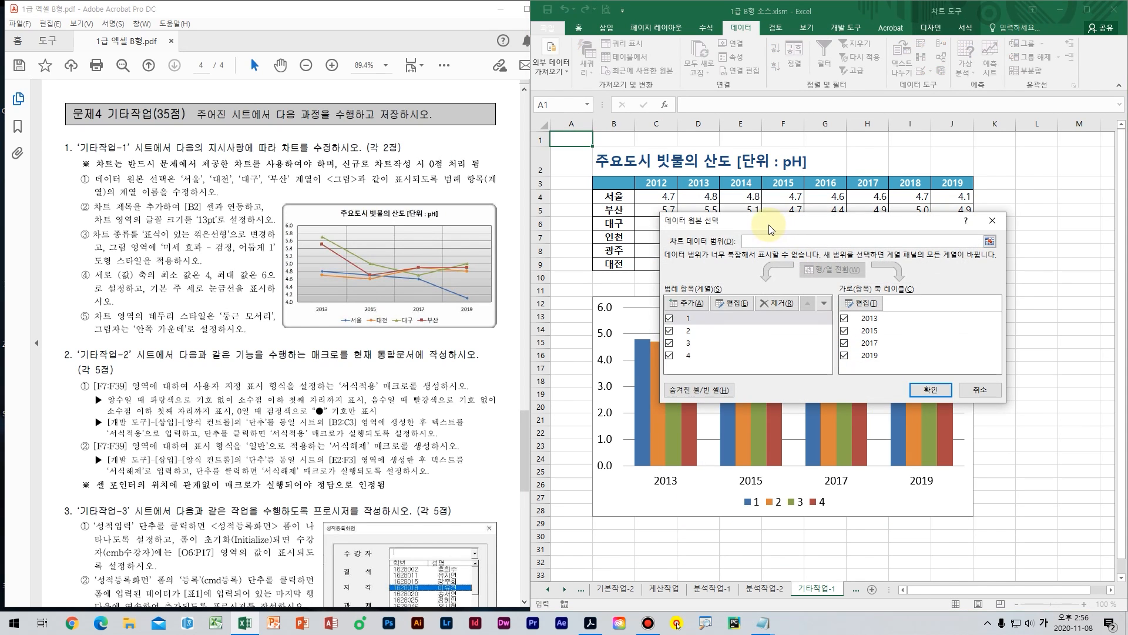
{"action": "left_click", "coordinate": [742, 332]}
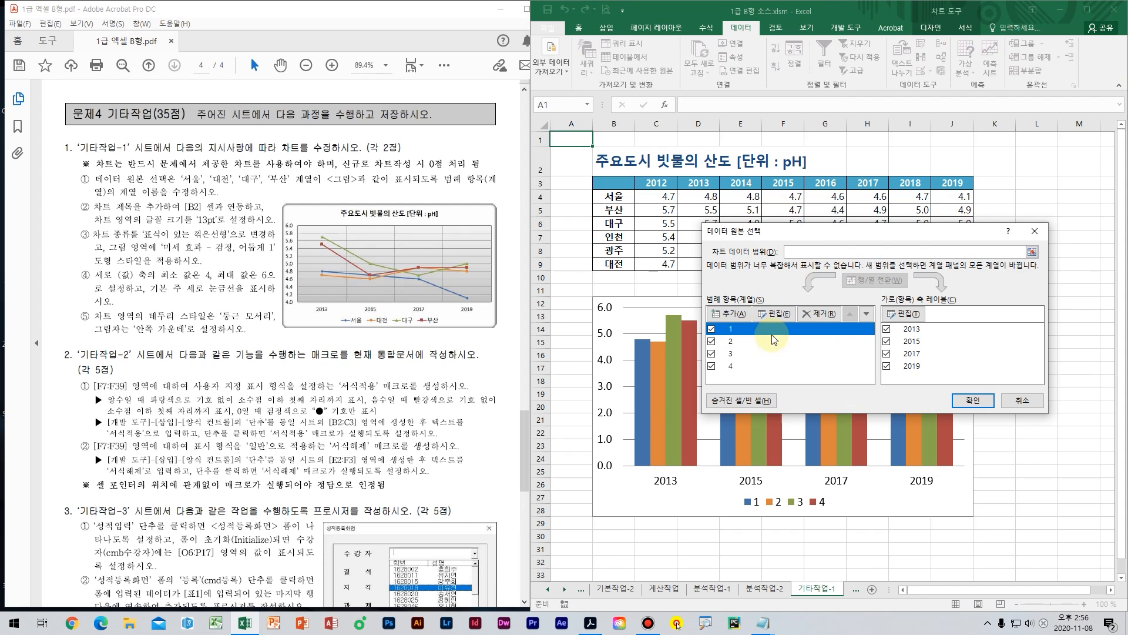
{"action": "left_click", "coordinate": [774, 314]}
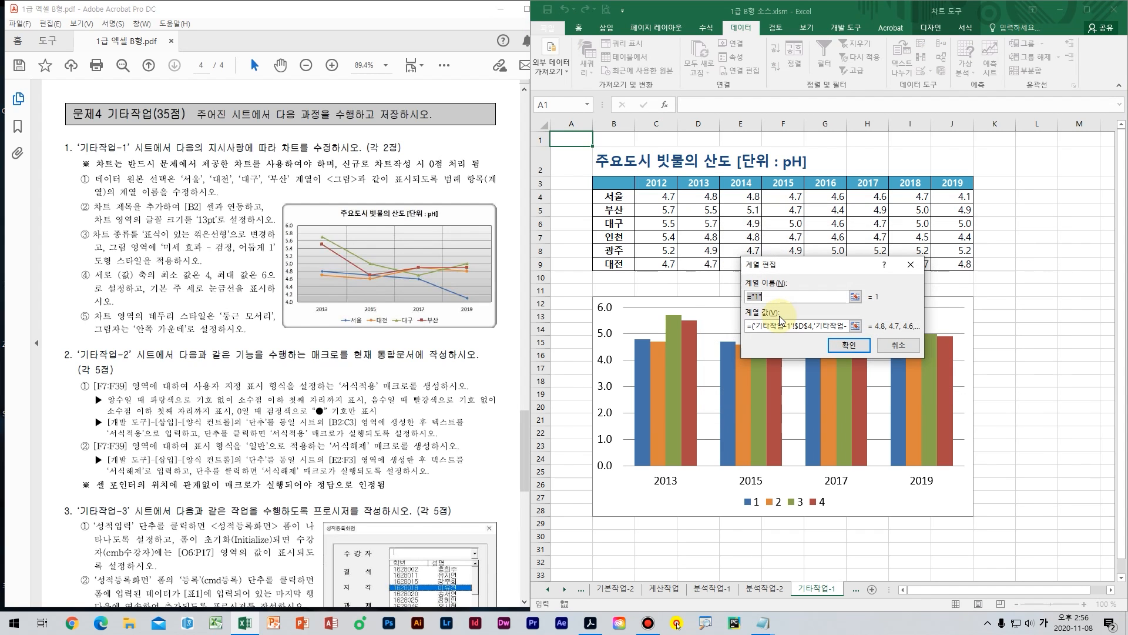
{"action": "key", "text": "Return"}
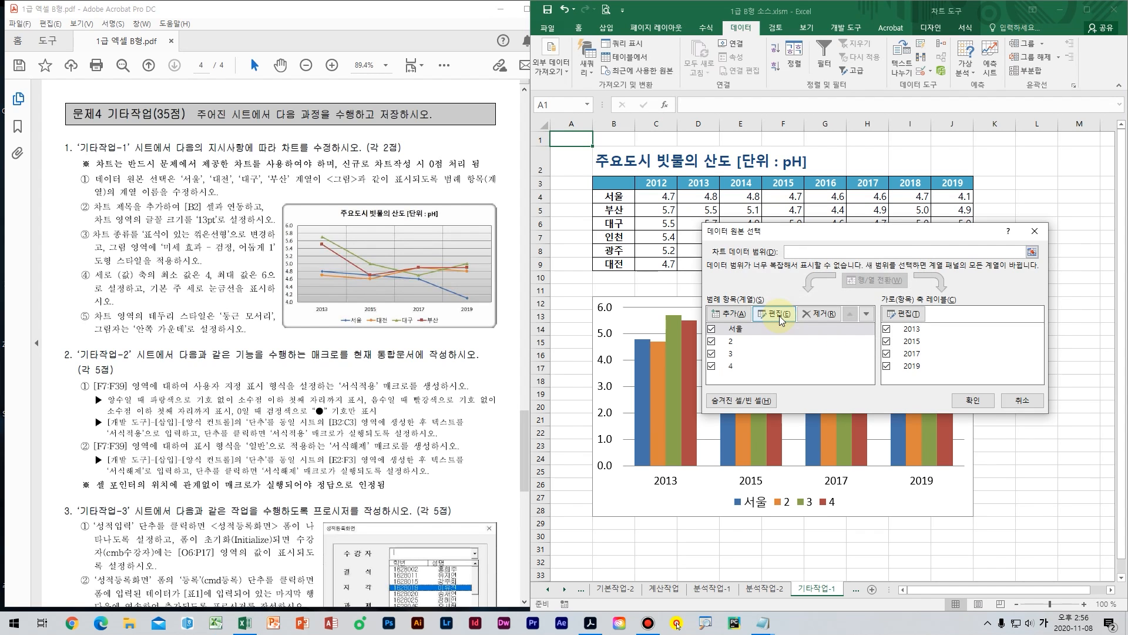
{"action": "left_click", "coordinate": [737, 341]}
{"action": "left_click", "coordinate": [774, 313]}
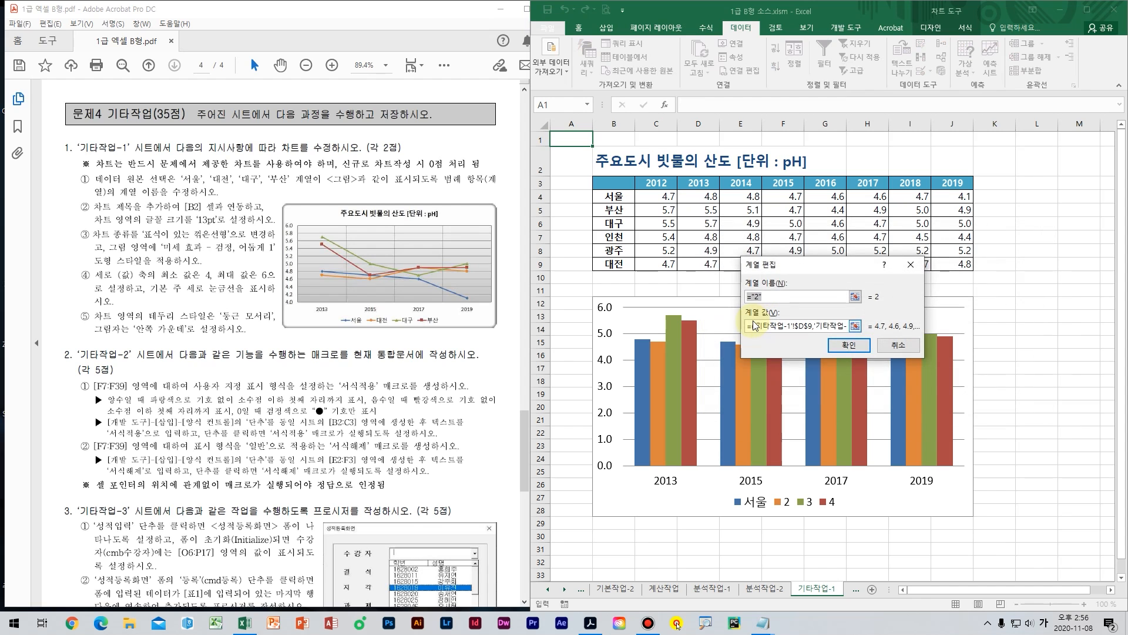
{"action": "key", "text": "Return"}
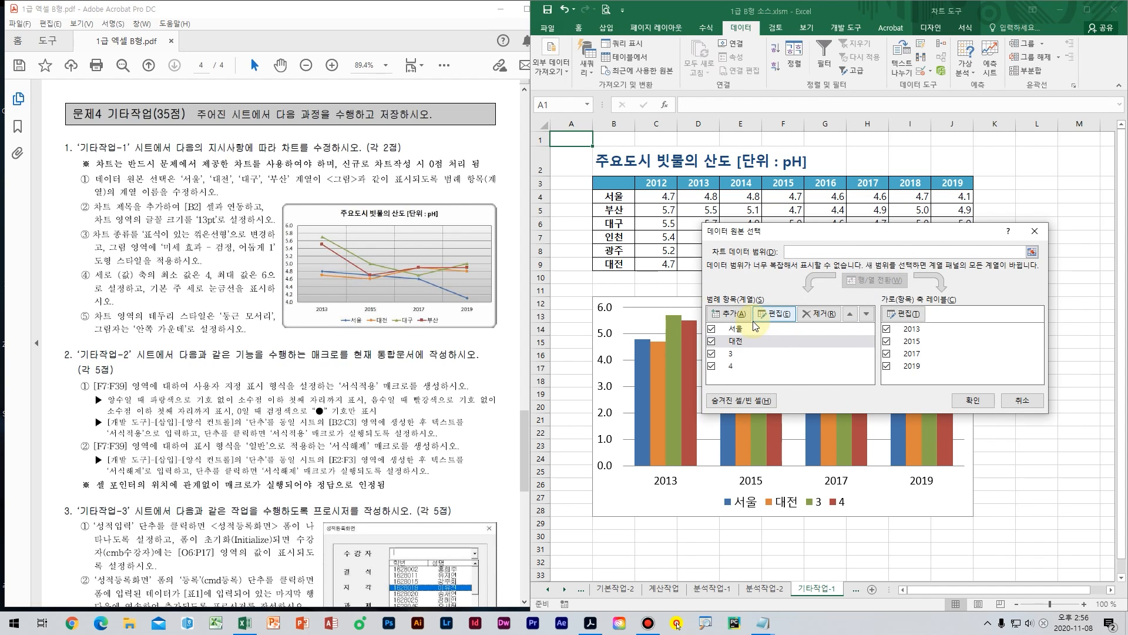
Step: Rename series 3 as 대구 and series 4 as 부산, and apply the data source changes
{"action": "left_click", "coordinate": [738, 354]}
{"action": "left_click", "coordinate": [775, 315]}
{"action": "type", "text": "대"}
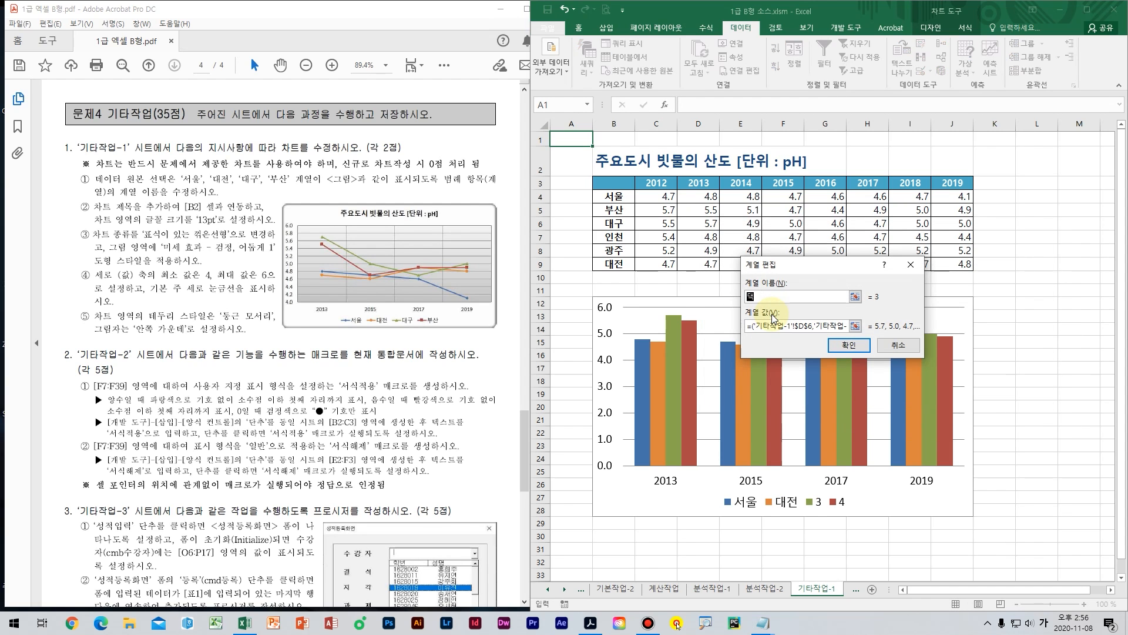
{"action": "type", "text": "구"}
{"action": "key", "text": "Return"}
{"action": "left_click", "coordinate": [766, 367]}
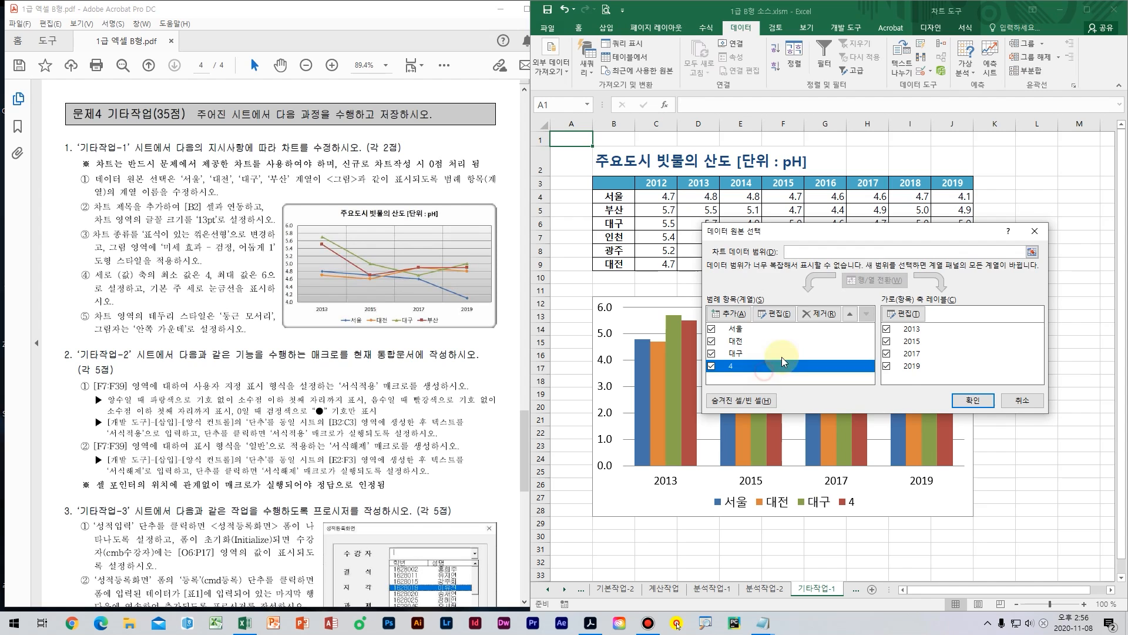
{"action": "left_click", "coordinate": [776, 314]}
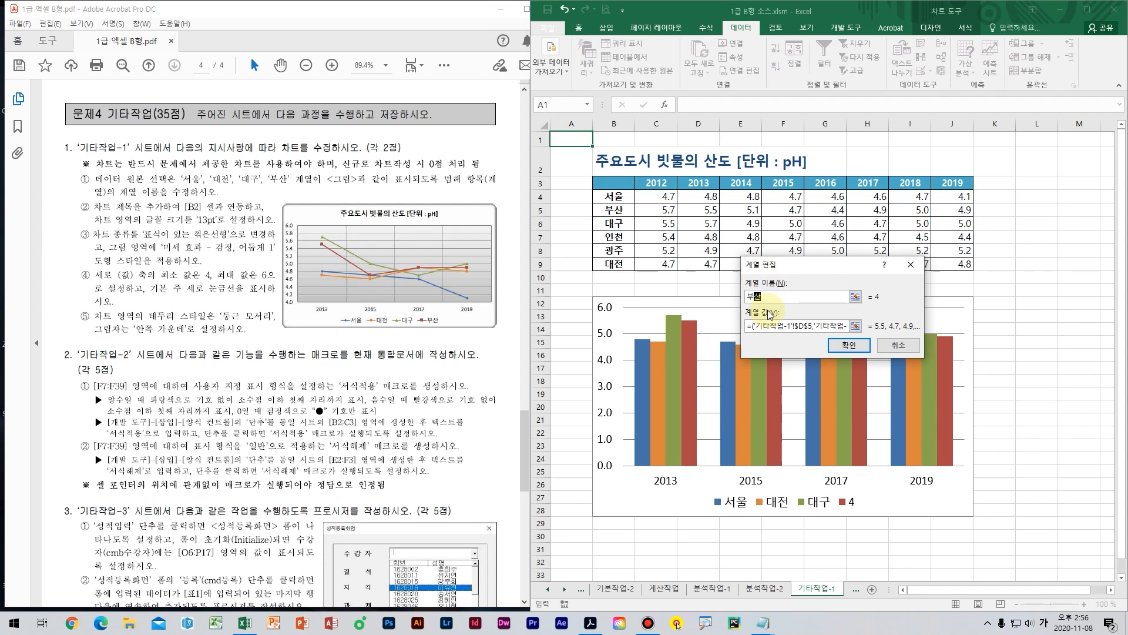
{"action": "type", "text": "부산"}
{"action": "key", "text": "Return"}
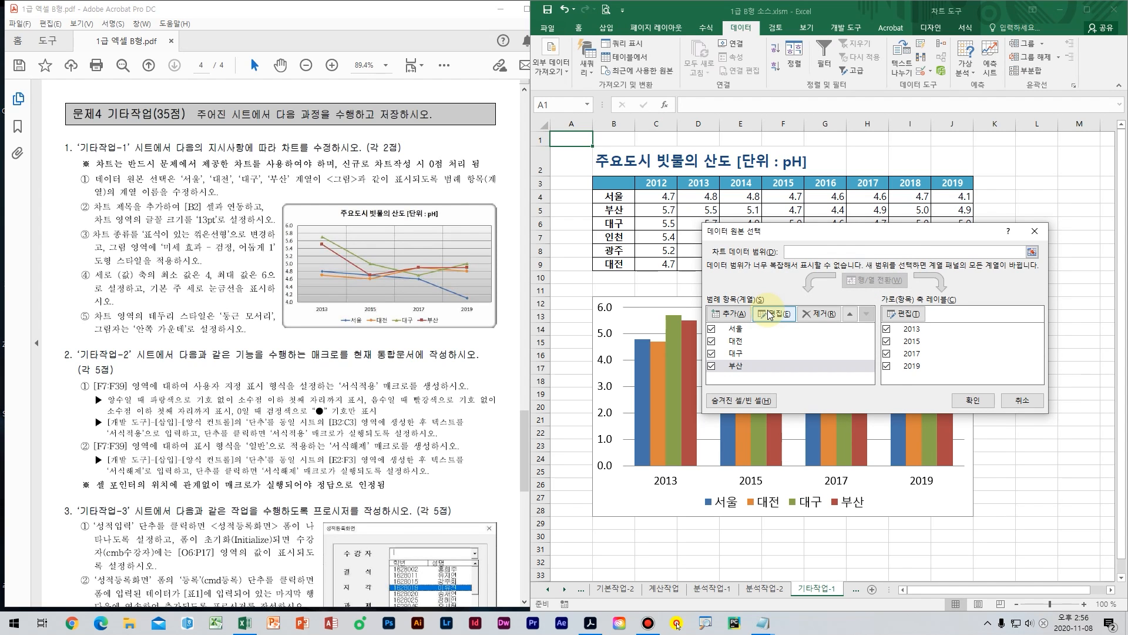
{"action": "left_click", "coordinate": [972, 400]}
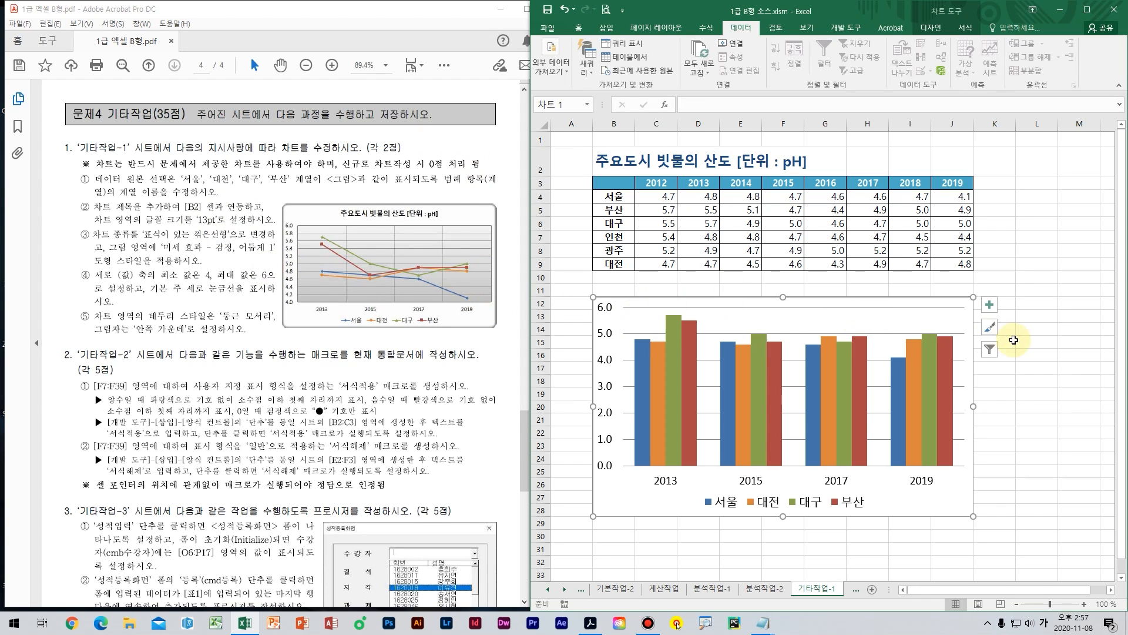
Step: Add a chart title to the chart and link it to cell B2 of 기타작업-1
{"action": "left_click", "coordinate": [990, 307]}
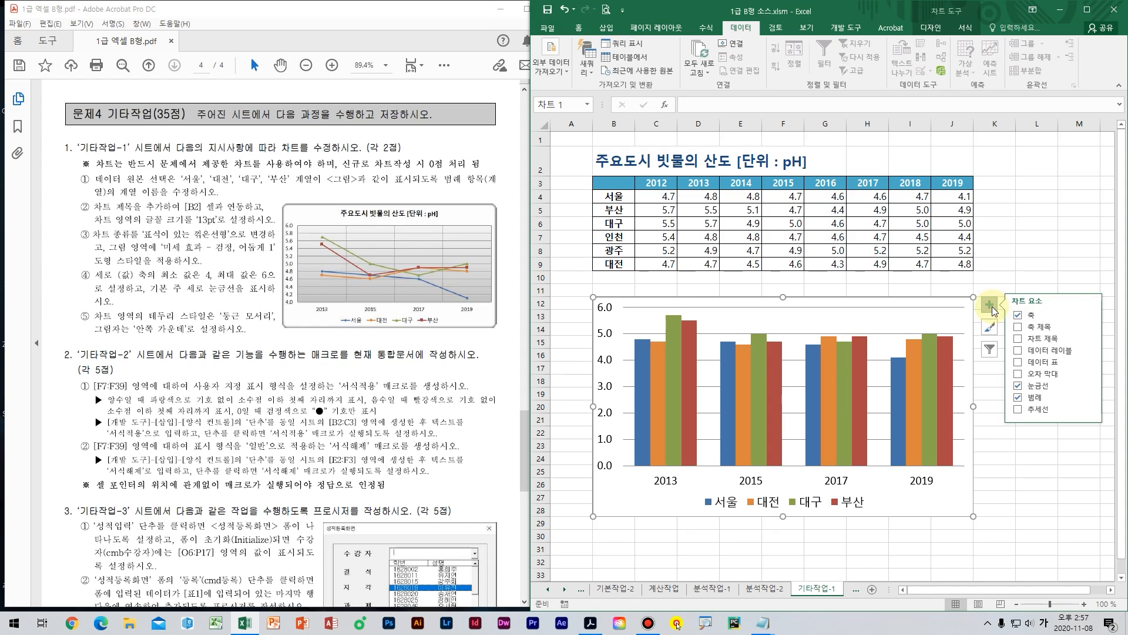
{"action": "left_click", "coordinate": [1020, 339]}
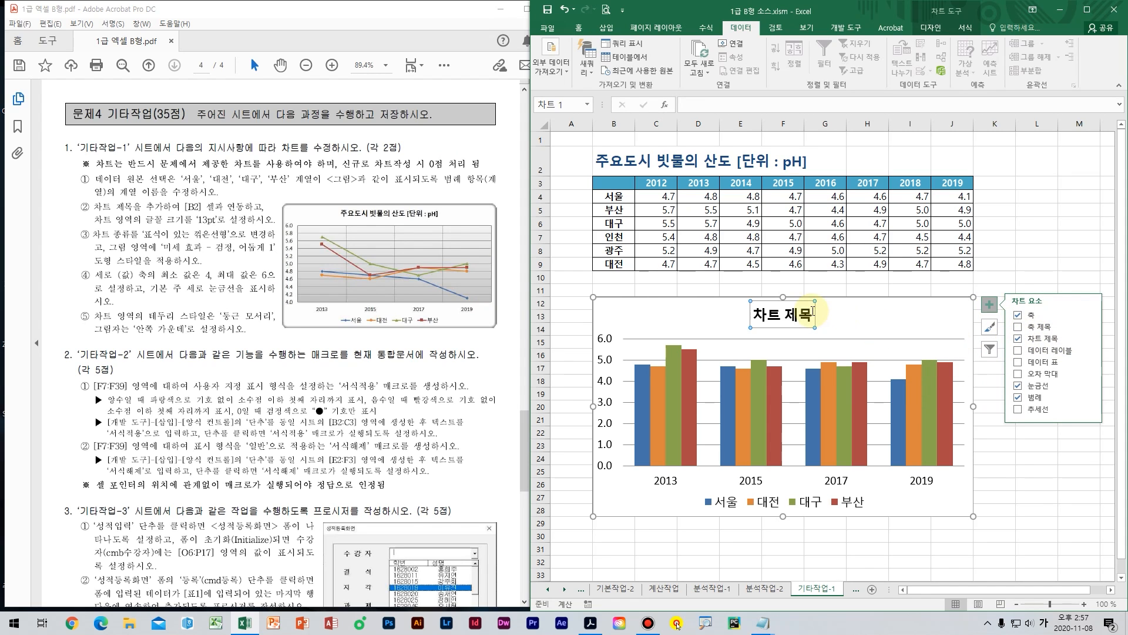
{"action": "left_click", "coordinate": [711, 105]}
{"action": "type", "text": "="}
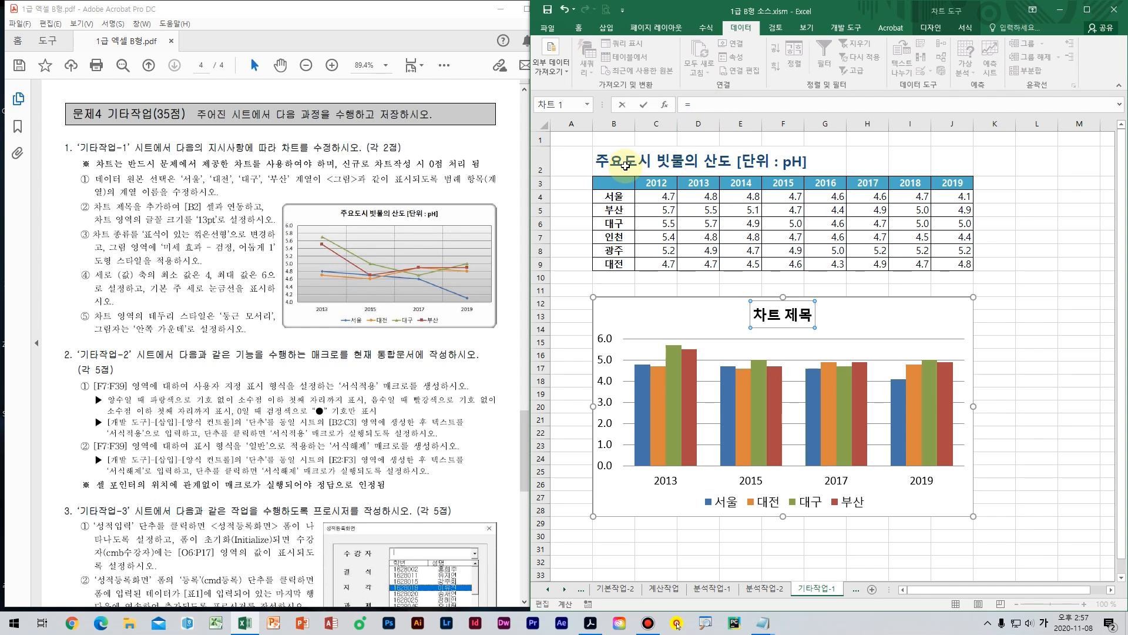
{"action": "left_click", "coordinate": [614, 162]}
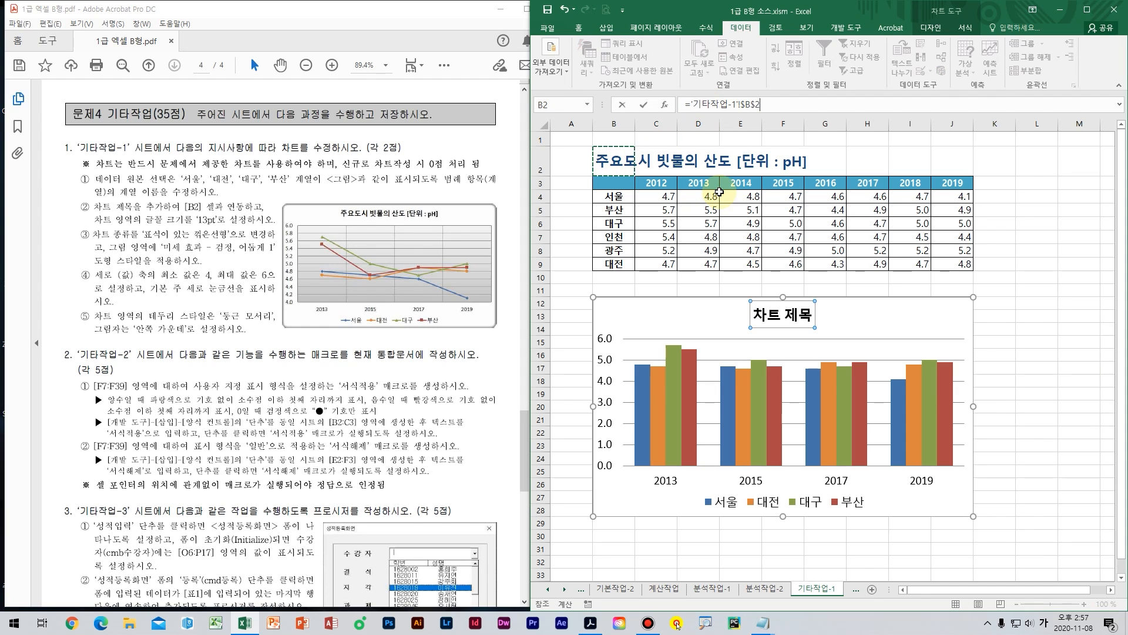
{"action": "key", "text": "Return"}
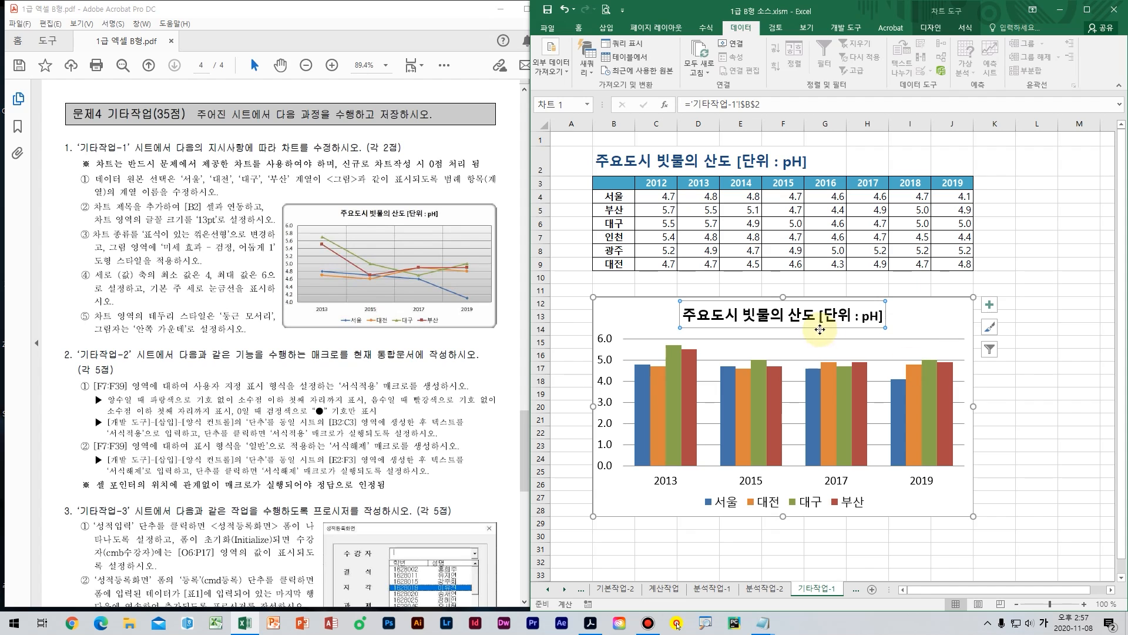
Step: Set the chart title's font size to 13 pt
{"action": "left_click", "coordinate": [577, 29]}
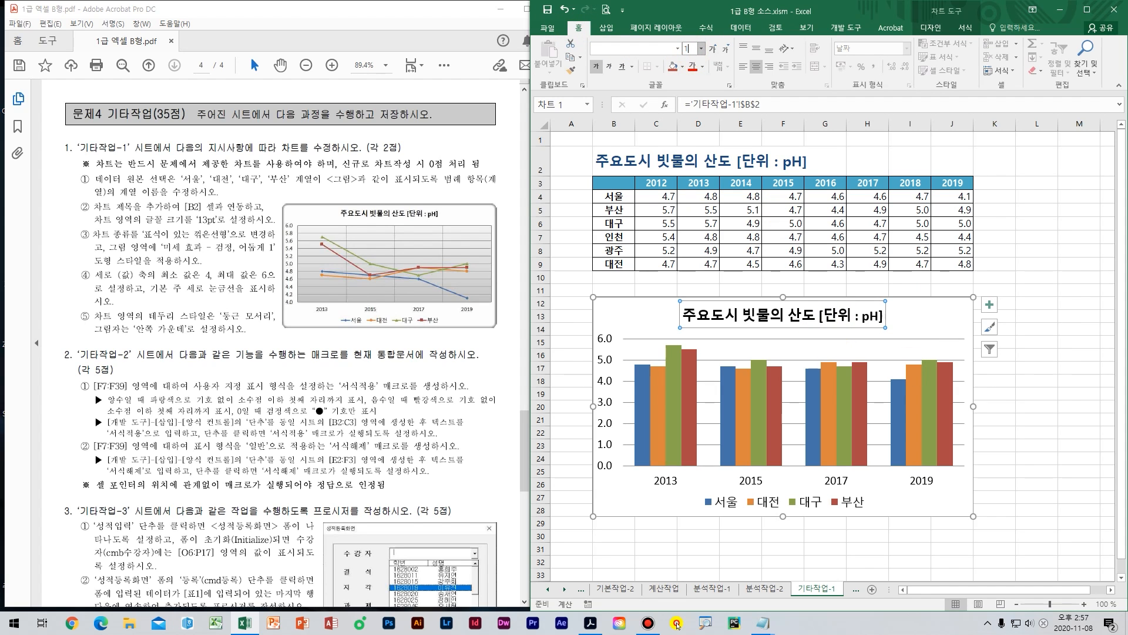
{"action": "left_click", "coordinate": [692, 49]}
{"action": "type", "text": "13"}
{"action": "key", "text": "Return"}
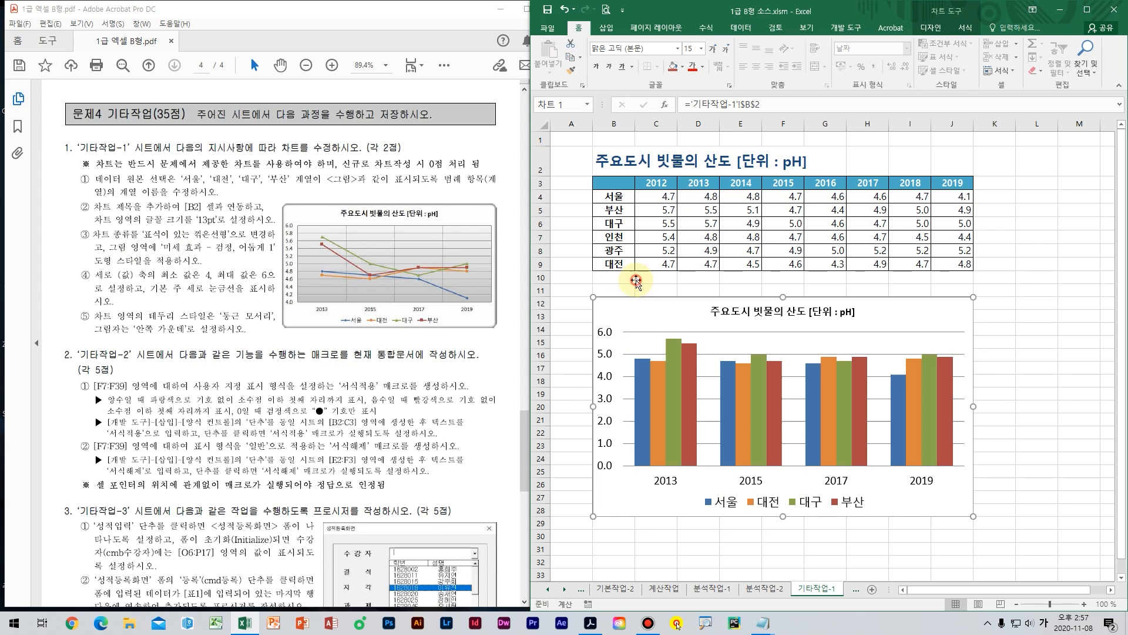
Step: Change the chart type to 표식이 있는 꺾은선형 (line with markers)
{"action": "right_click", "coordinate": [637, 315]}
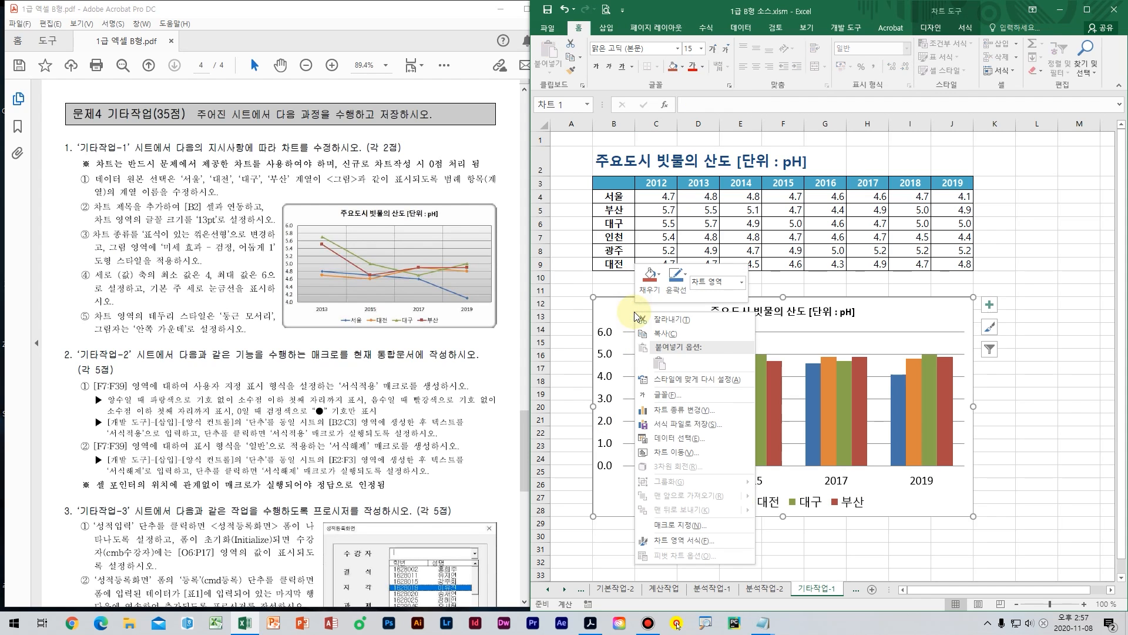
{"action": "left_click", "coordinate": [699, 412]}
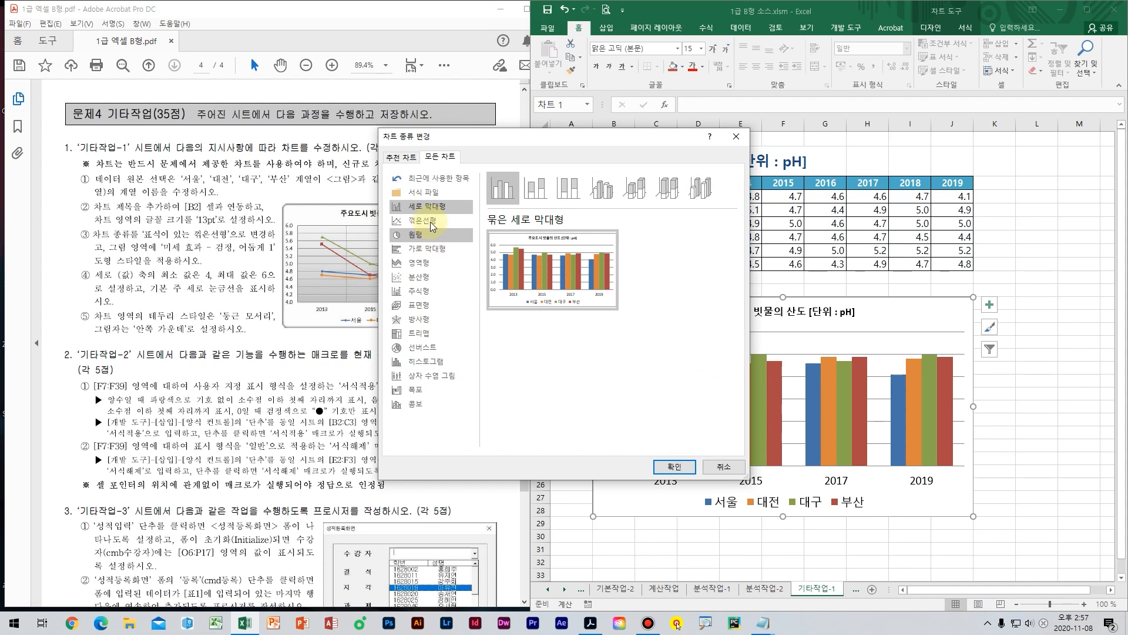
{"action": "left_click", "coordinate": [431, 222]}
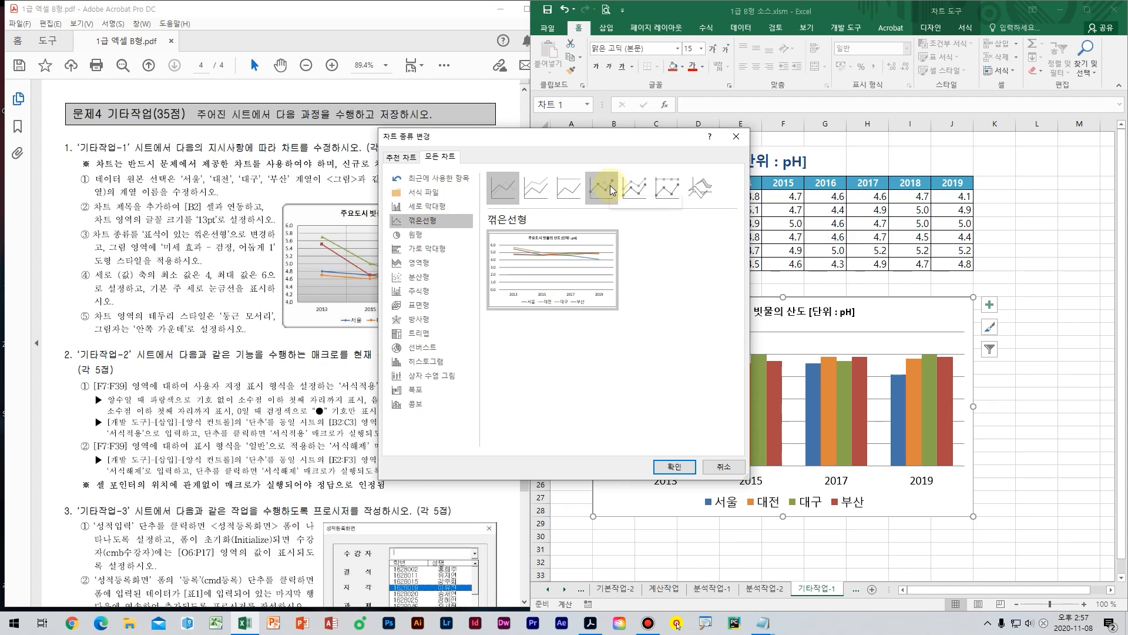
{"action": "left_click", "coordinate": [612, 189]}
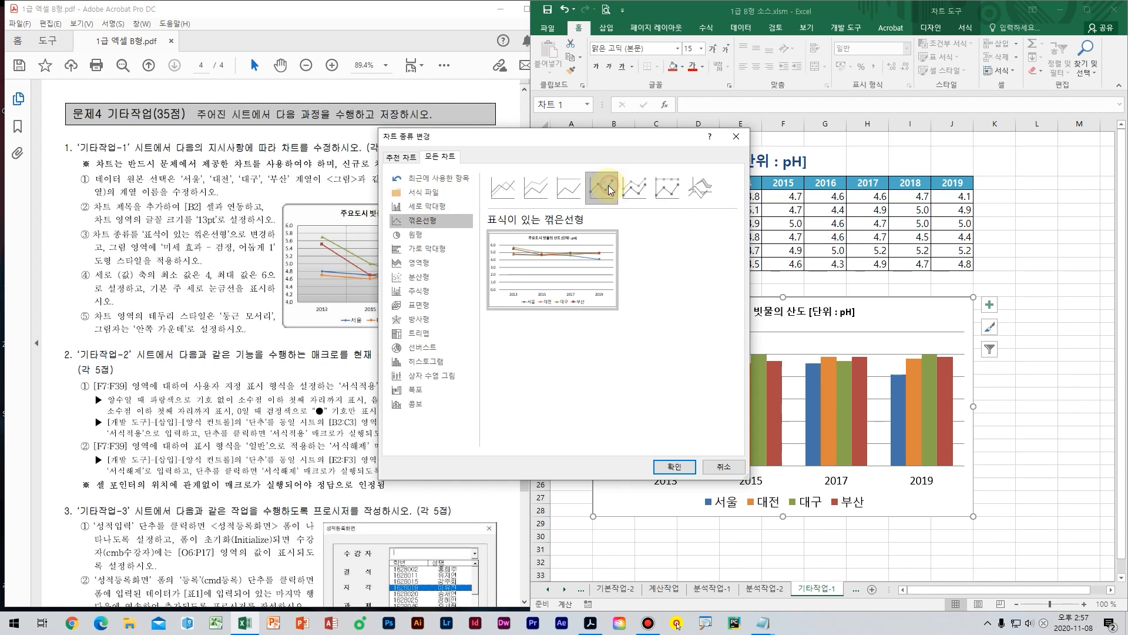
{"action": "left_click", "coordinate": [675, 468]}
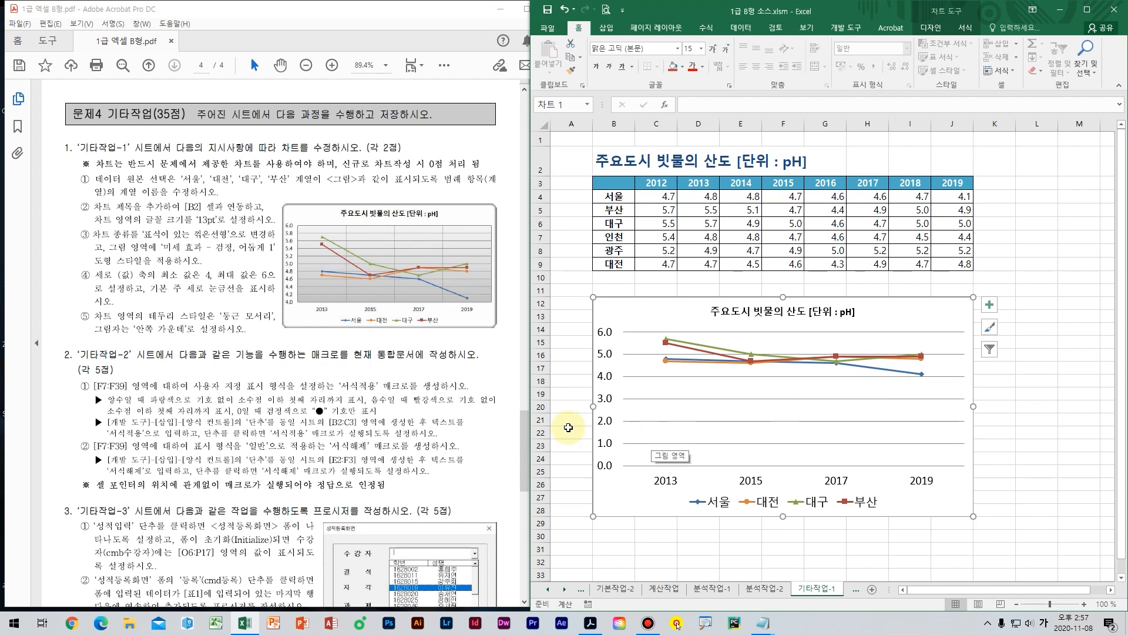
Step: Apply the shape style 미세 효과 - 검정, 어둡게 1 to the chart's plot area
{"action": "left_click", "coordinate": [647, 361]}
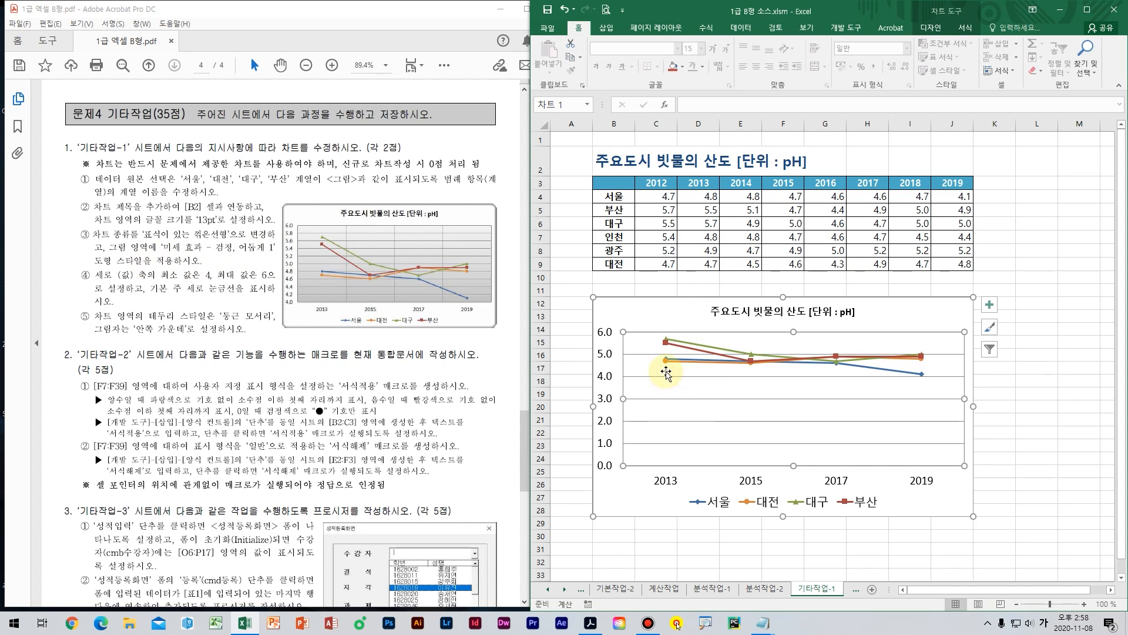
{"action": "left_click", "coordinate": [959, 30]}
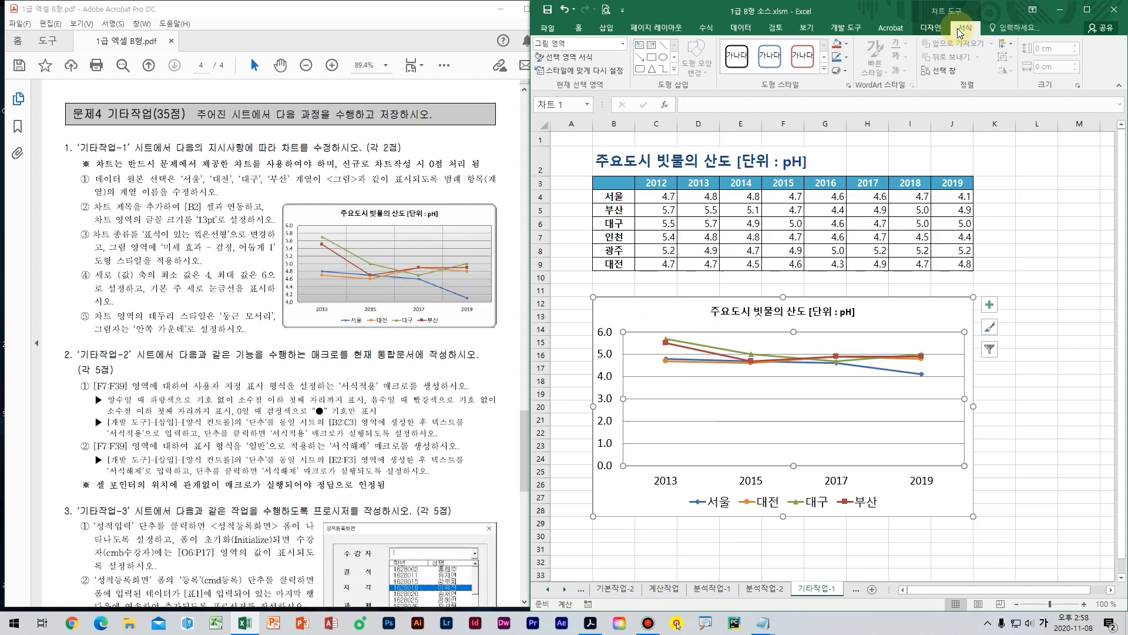
{"action": "left_click", "coordinate": [825, 69]}
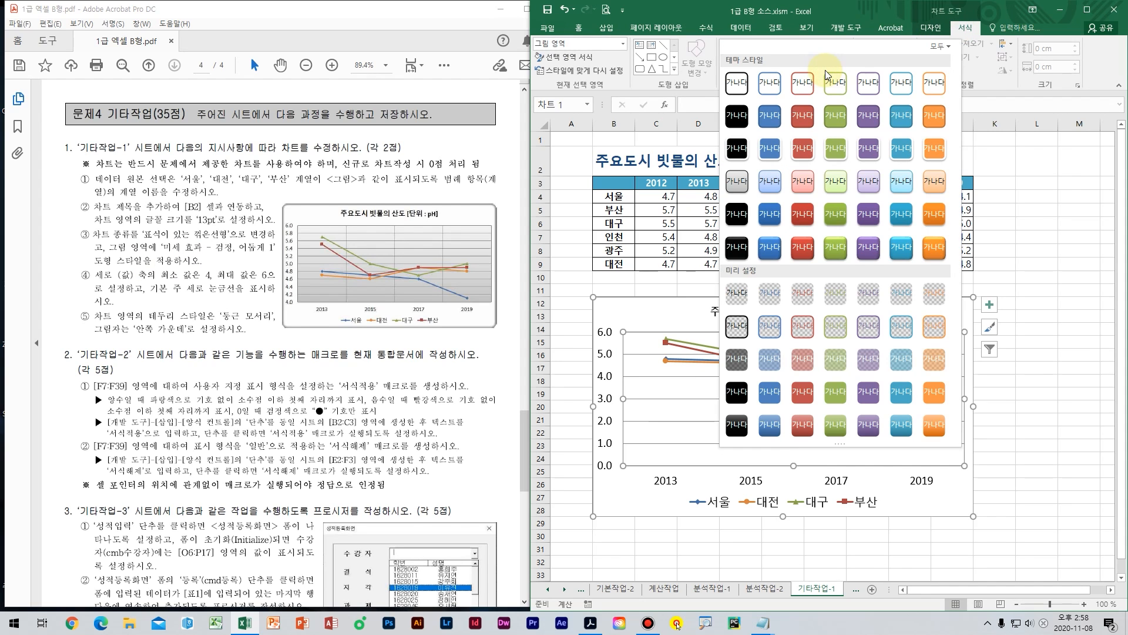
{"action": "left_click", "coordinate": [742, 179]}
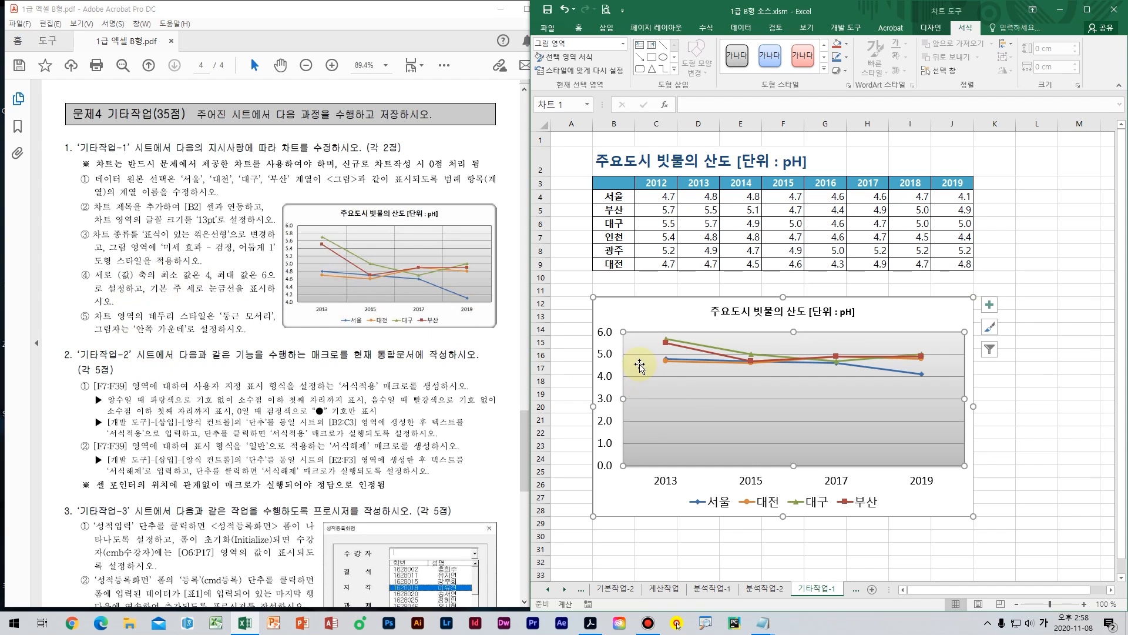
Step: Set the vertical value axis bounds to minimum 4 and maximum 6
{"action": "left_click", "coordinate": [604, 379]}
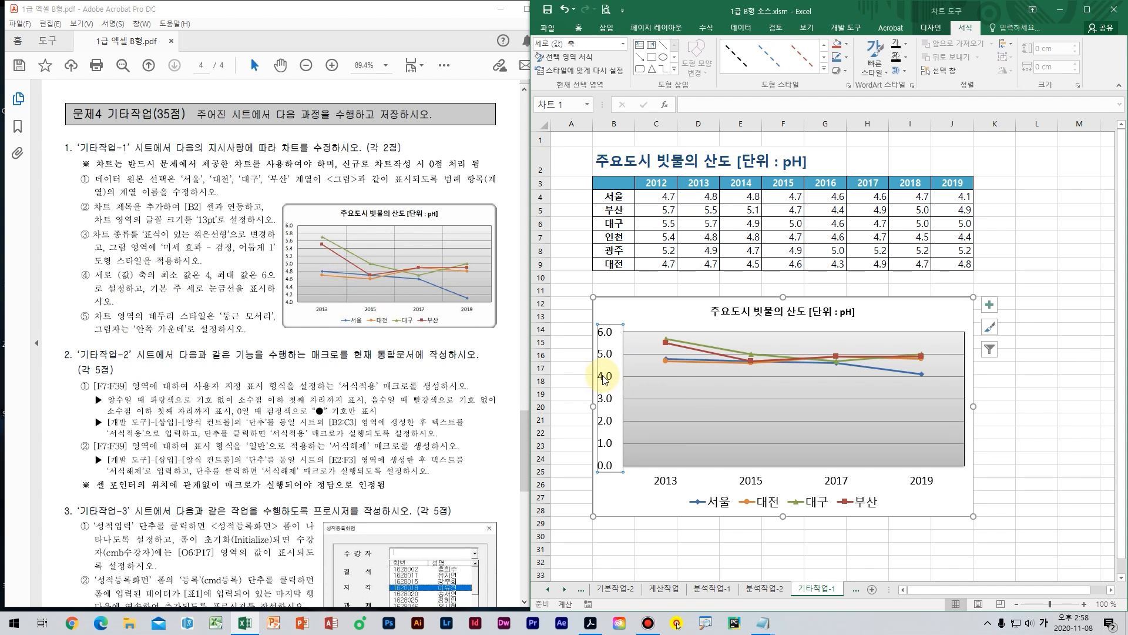
{"action": "double_click", "coordinate": [603, 379]}
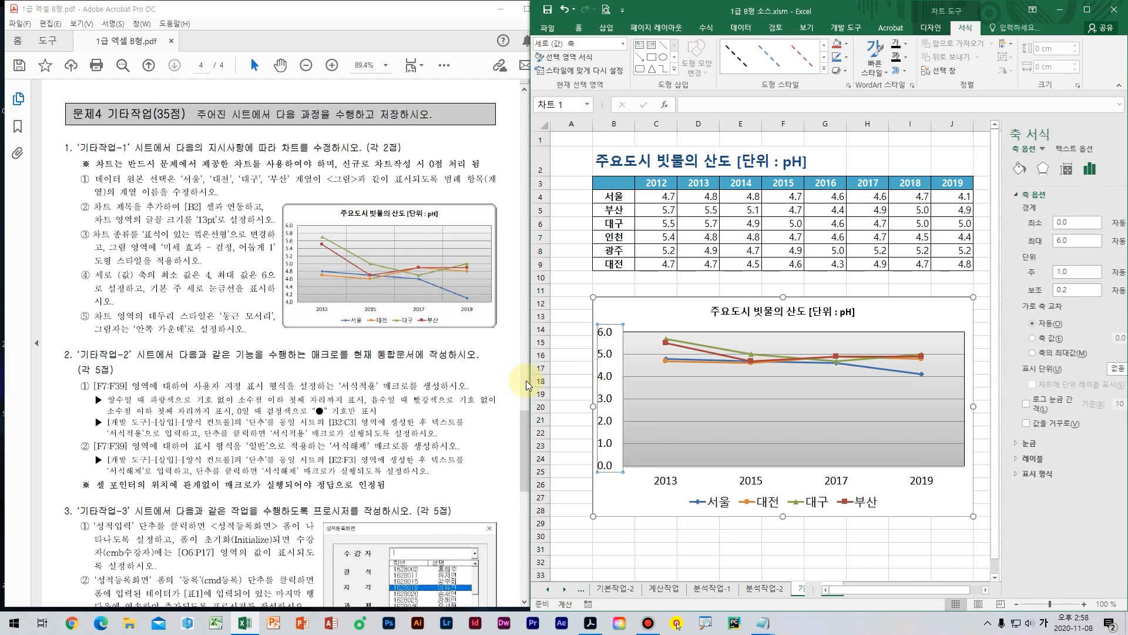
{"action": "double_click", "coordinate": [1021, 225]}
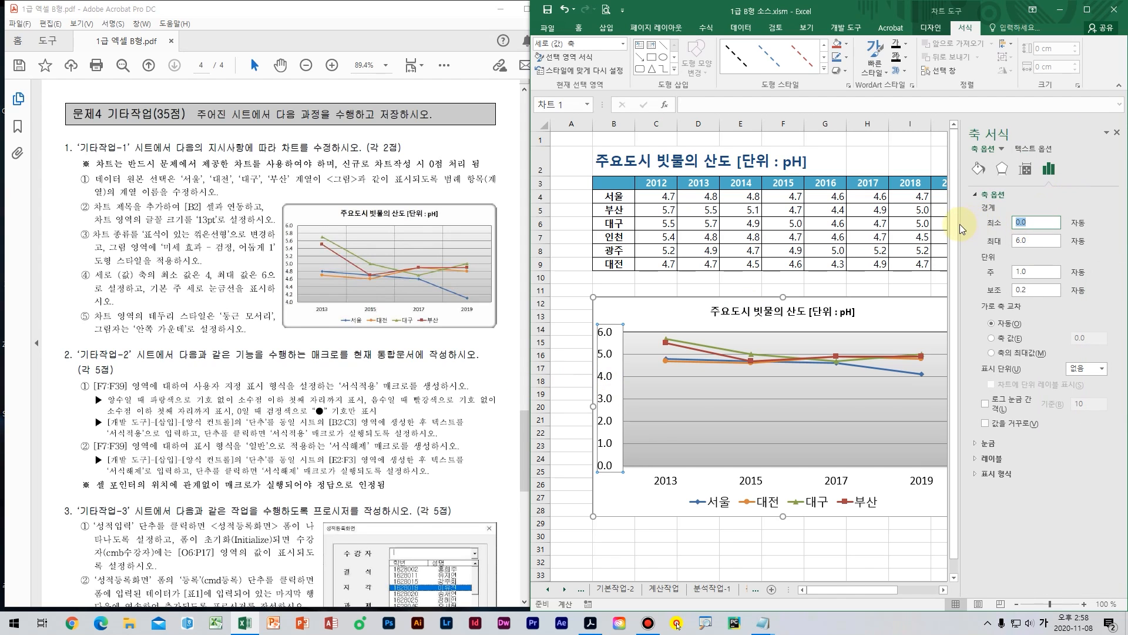
{"action": "key", "text": "Return"}
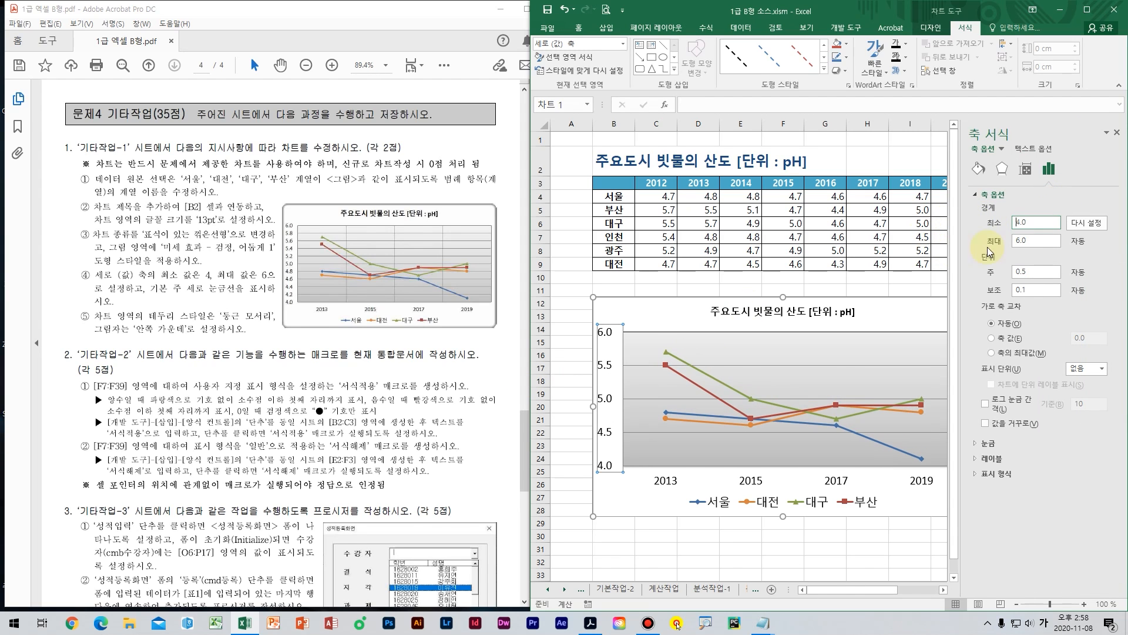
{"action": "double_click", "coordinate": [1027, 241]}
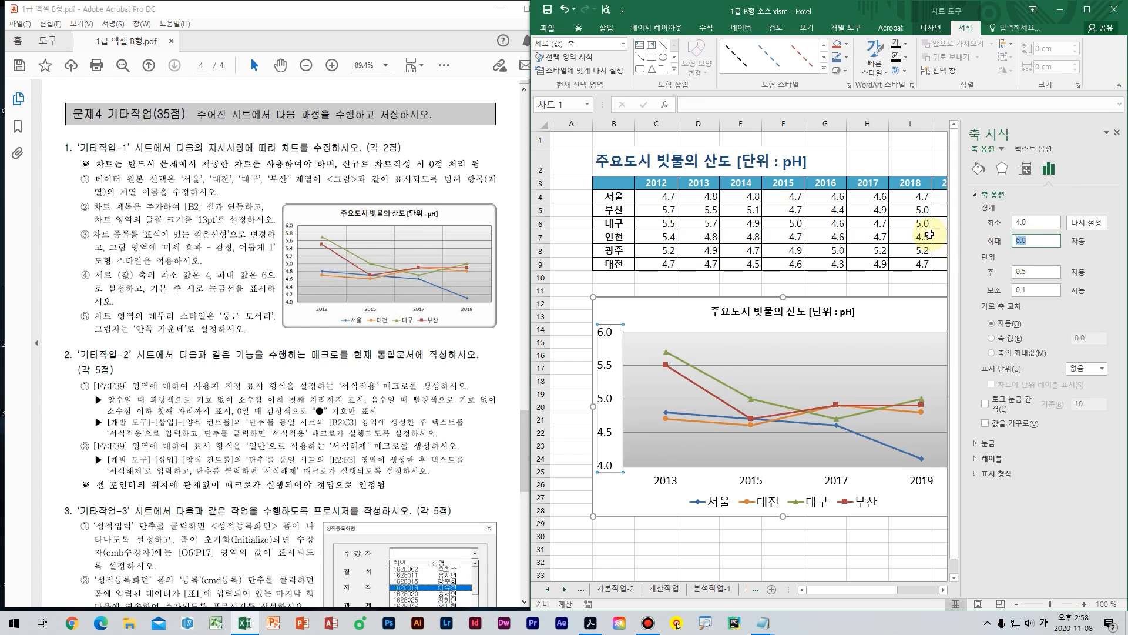
{"action": "type", "text": "6"}
{"action": "key", "text": "Return"}
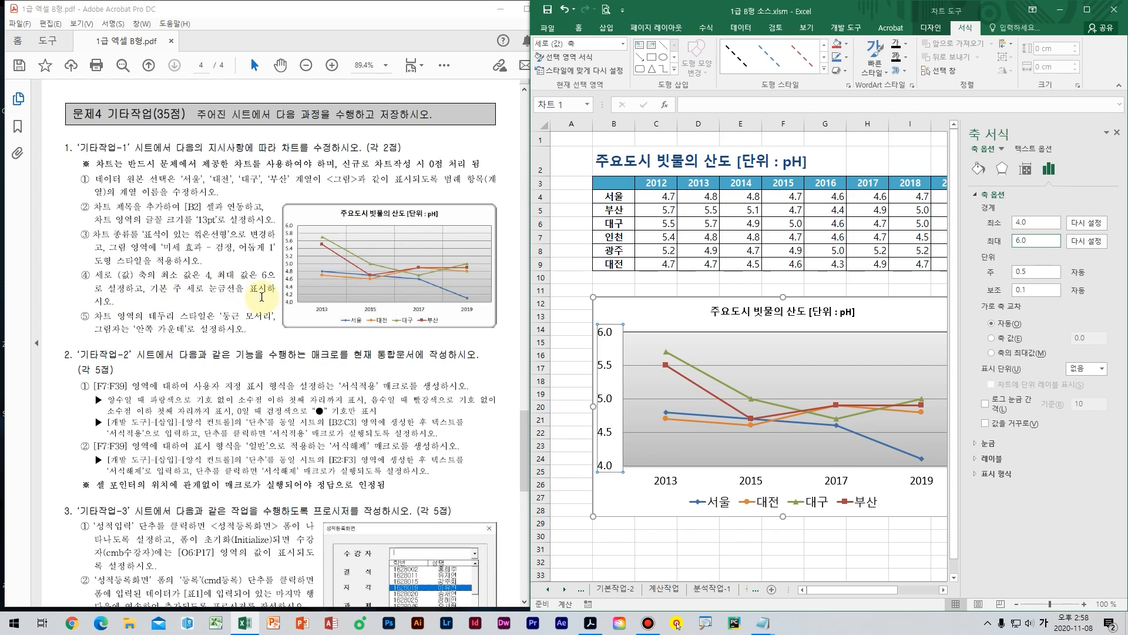
Step: Add primary major vertical gridlines (기본 주 세로) to the chart
{"action": "left_click", "coordinate": [650, 304]}
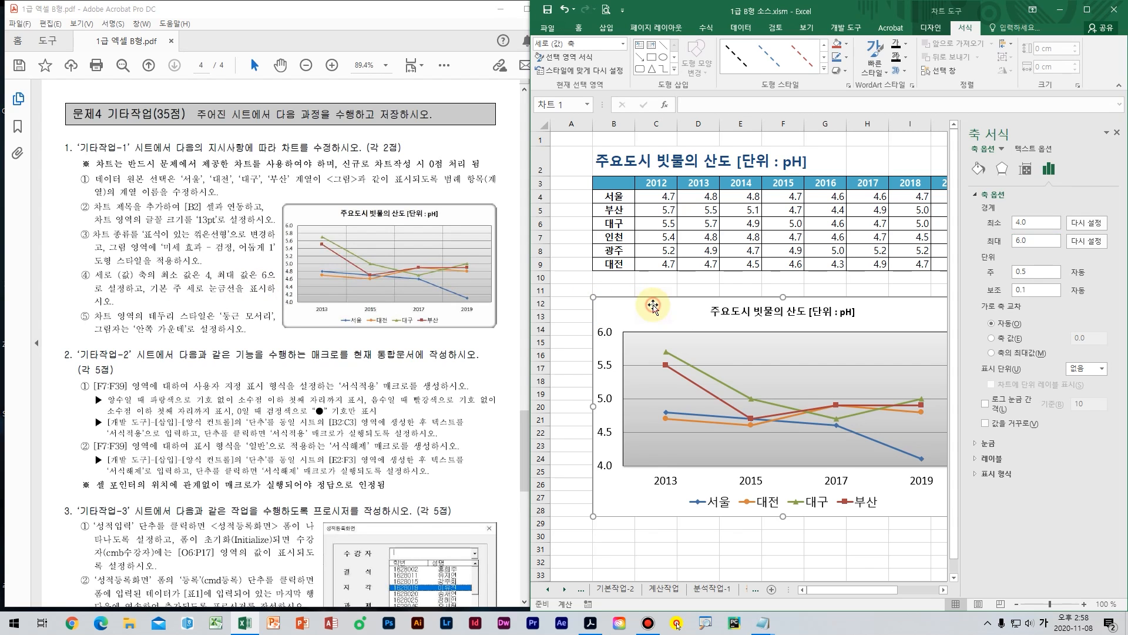
{"action": "left_click", "coordinate": [931, 34]}
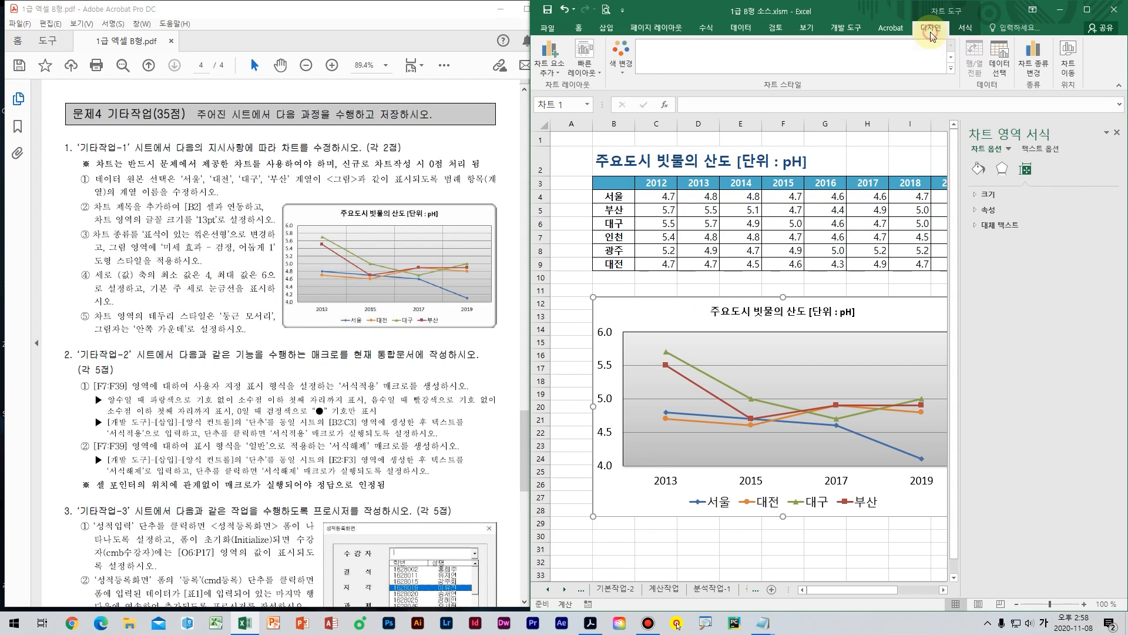
{"action": "left_click", "coordinate": [558, 74]}
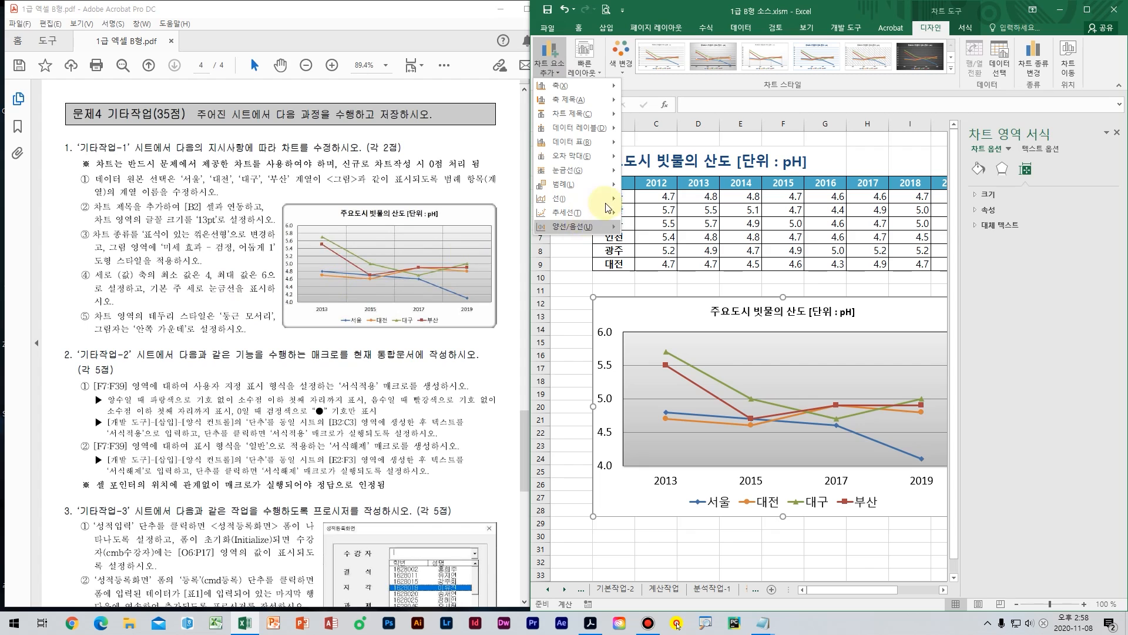
{"action": "mouse_move", "coordinate": [609, 207]}
{"action": "mouse_move", "coordinate": [600, 177]}
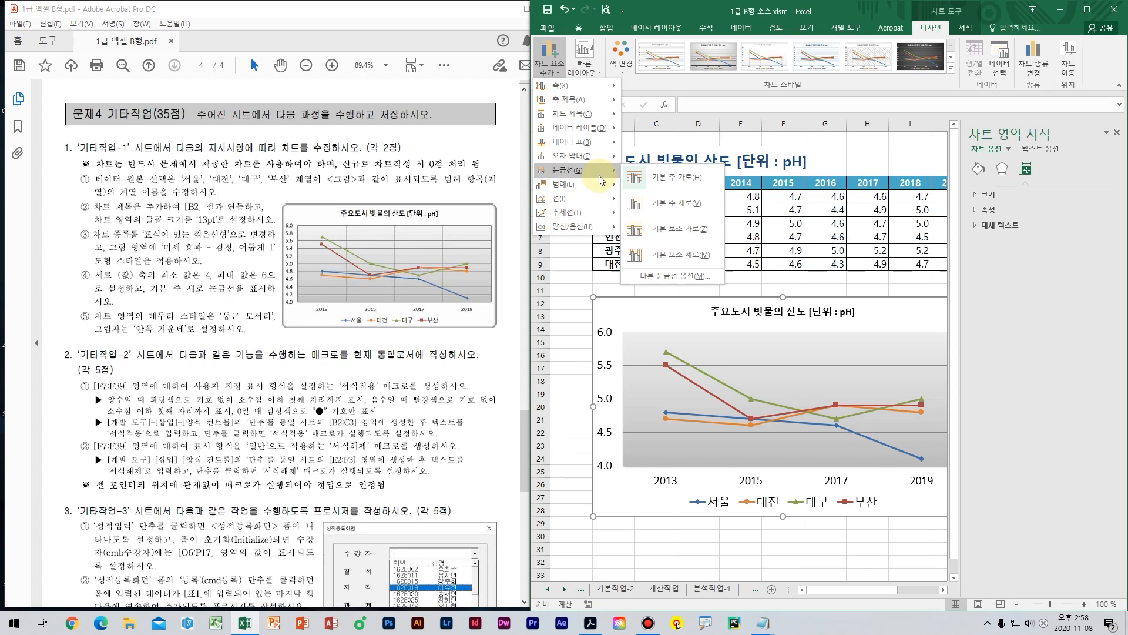
{"action": "left_click", "coordinate": [692, 209]}
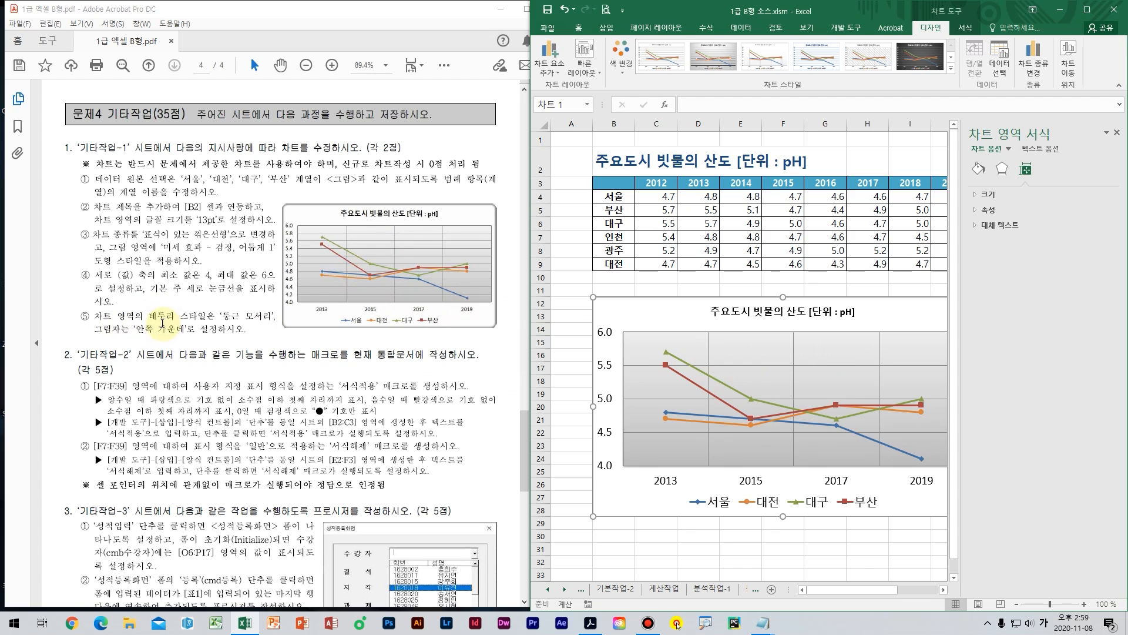
Step: Give the chart area's border rounded corners (둥근 모서리)
{"action": "left_click", "coordinate": [667, 310]}
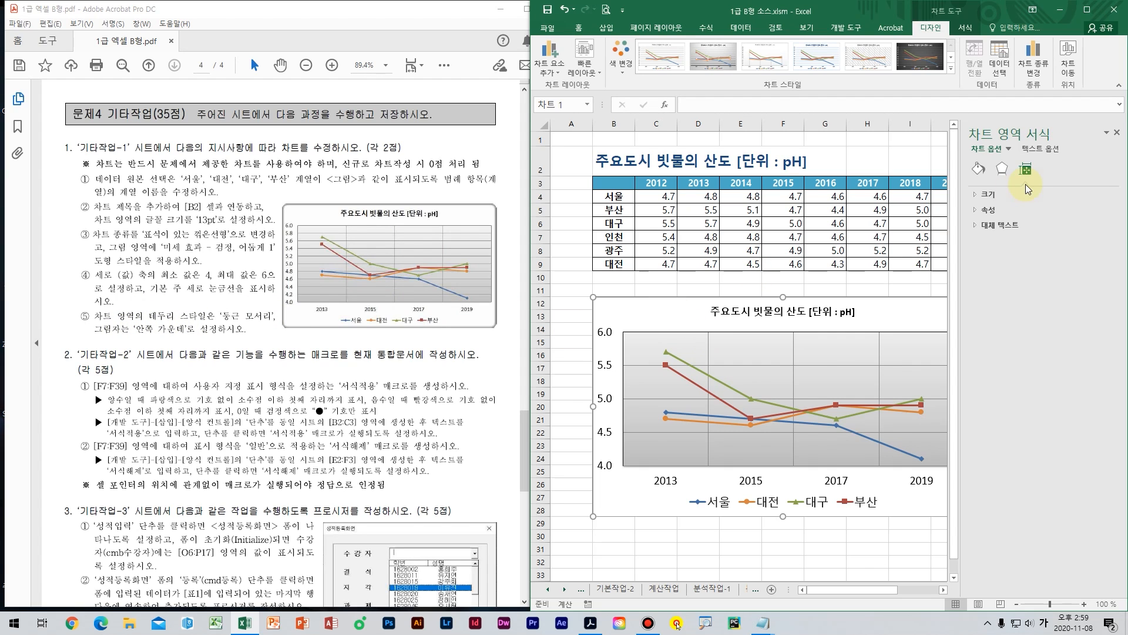
{"action": "left_click", "coordinate": [977, 170]}
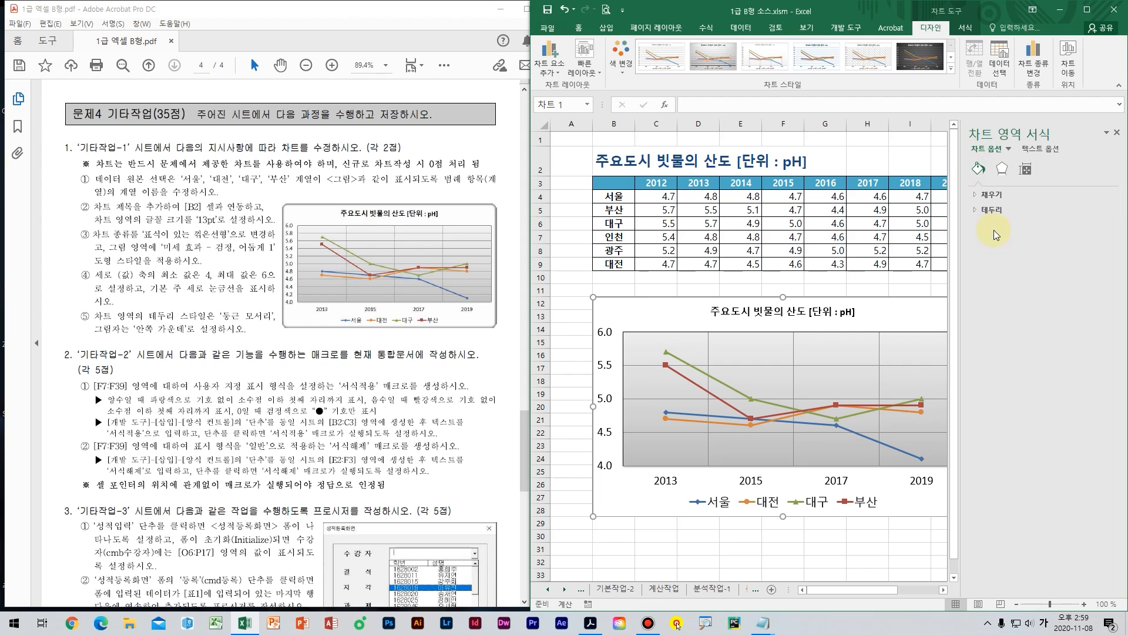
{"action": "left_click", "coordinate": [993, 210]}
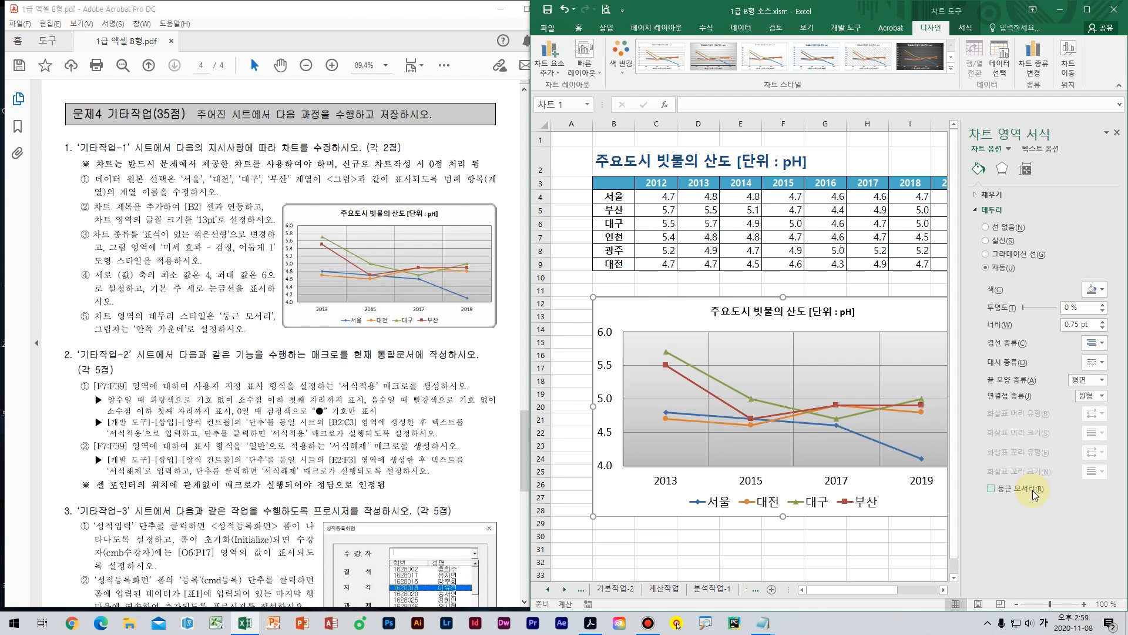
{"action": "left_click", "coordinate": [1031, 490]}
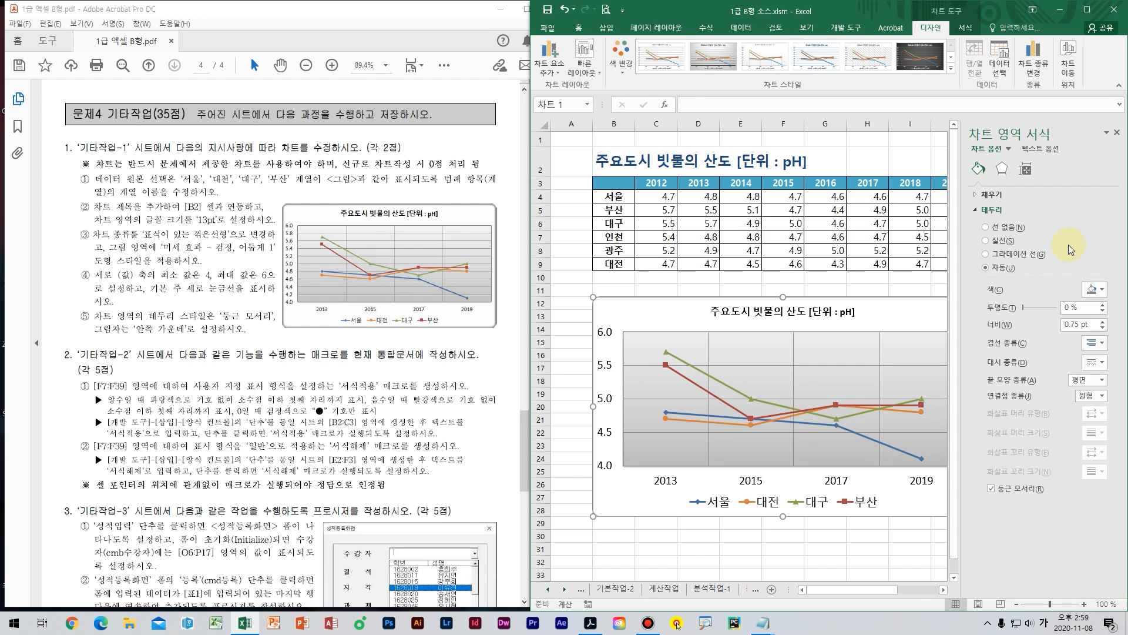
Step: Apply the inner centre shadow preset (안쪽 가운데) to the chart area
{"action": "left_click", "coordinate": [1002, 172]}
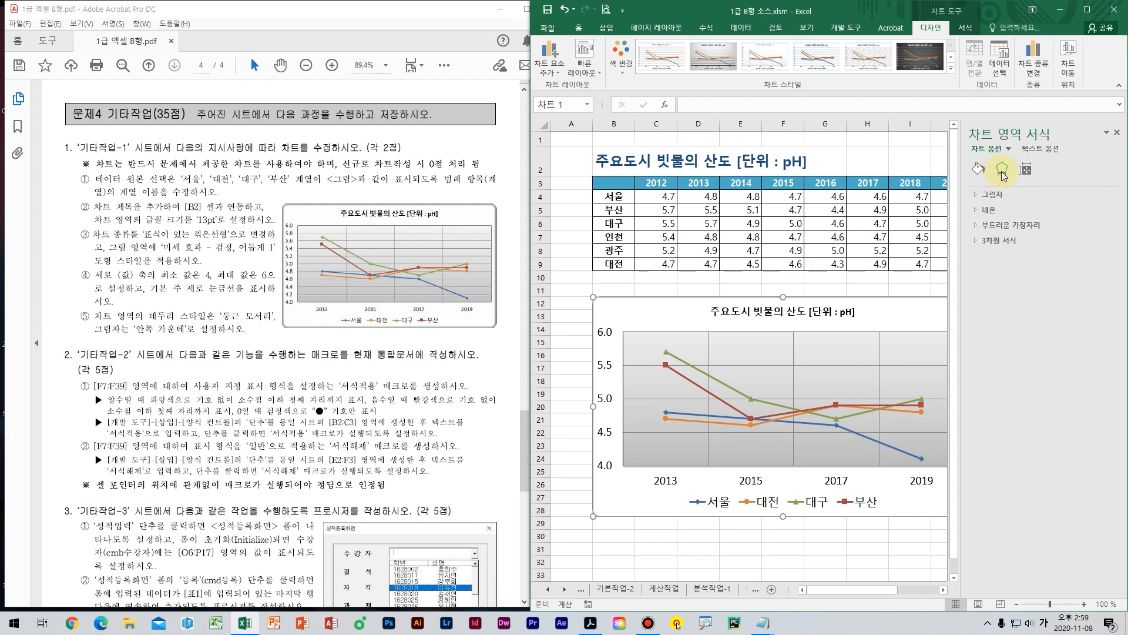
{"action": "left_click", "coordinate": [991, 197]}
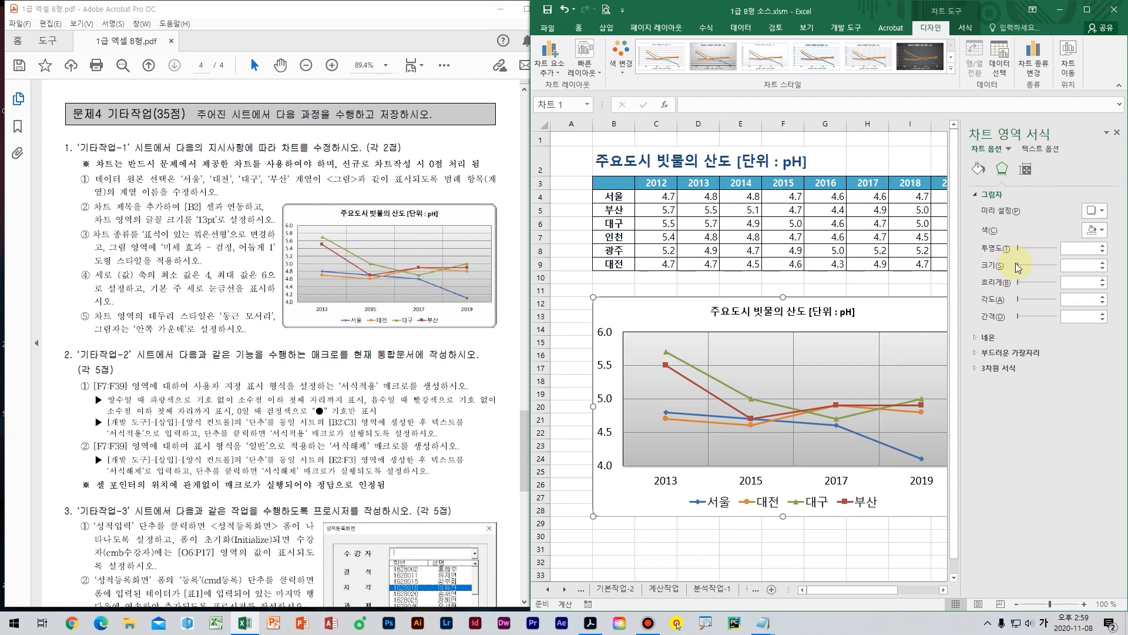
{"action": "left_click", "coordinate": [1100, 215]}
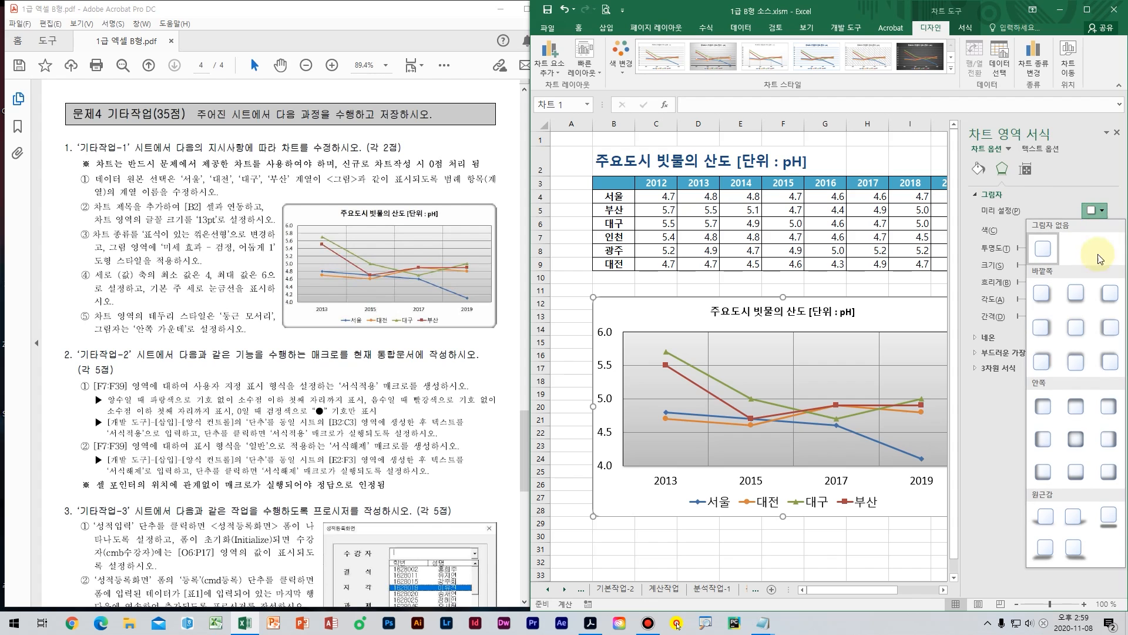
{"action": "left_click", "coordinate": [1069, 445]}
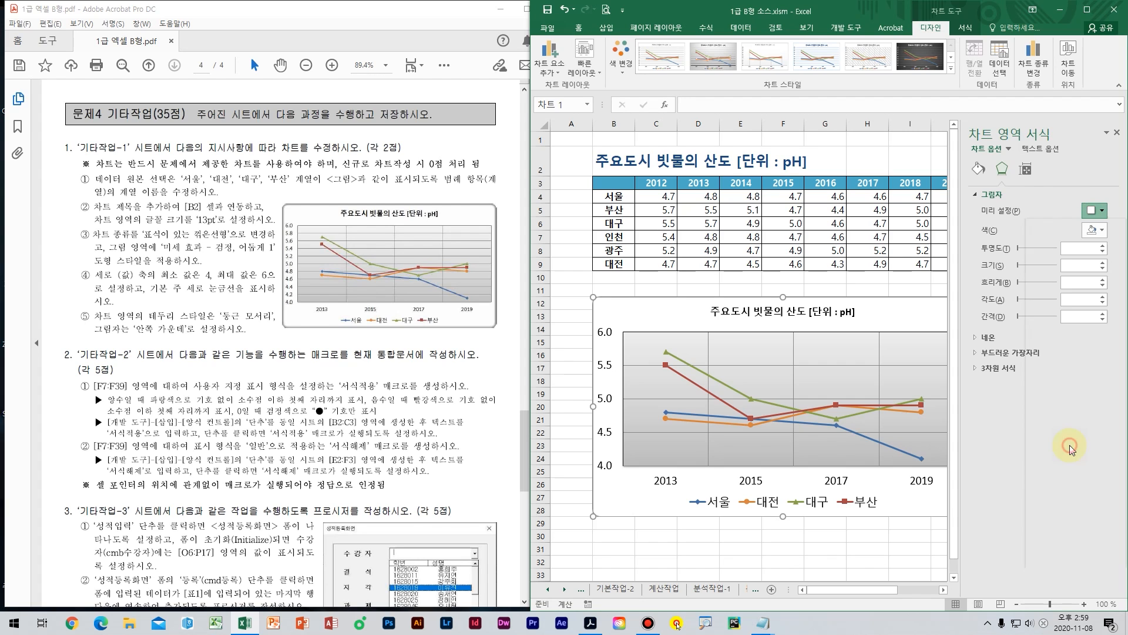
Step: Deselect the finished chart and bring up the exam PDF's instructions for the 기타작업-2 macro task
{"action": "left_click", "coordinate": [606, 550]}
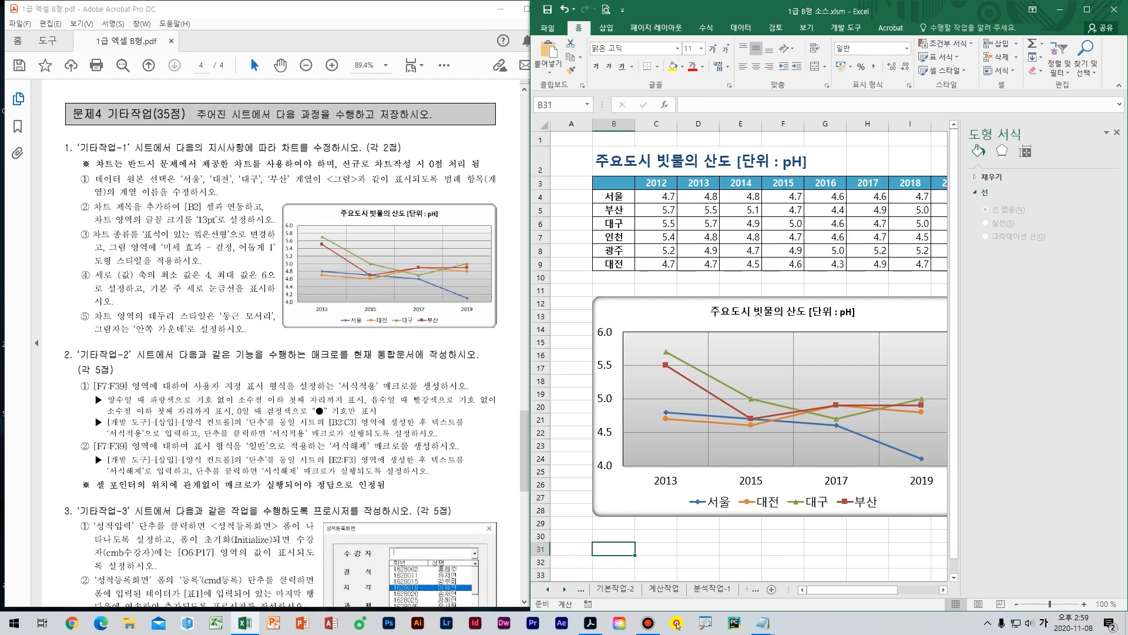
{"action": "left_click", "coordinate": [23, 374]}
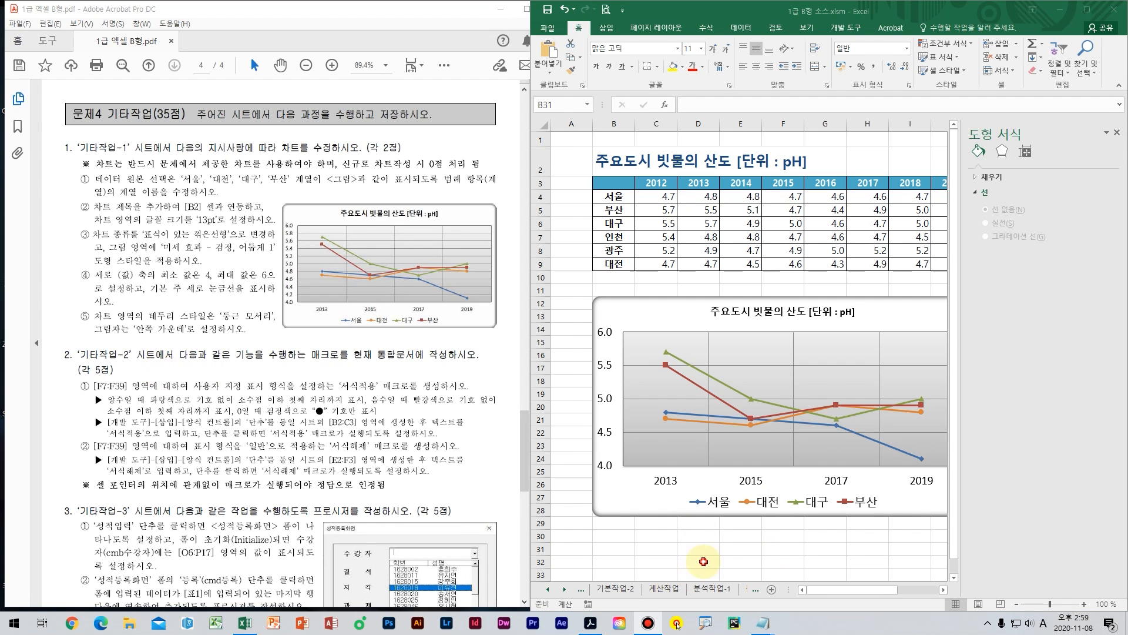
{"action": "left_click", "coordinate": [663, 588]}
{"action": "left_click", "coordinate": [708, 589]}
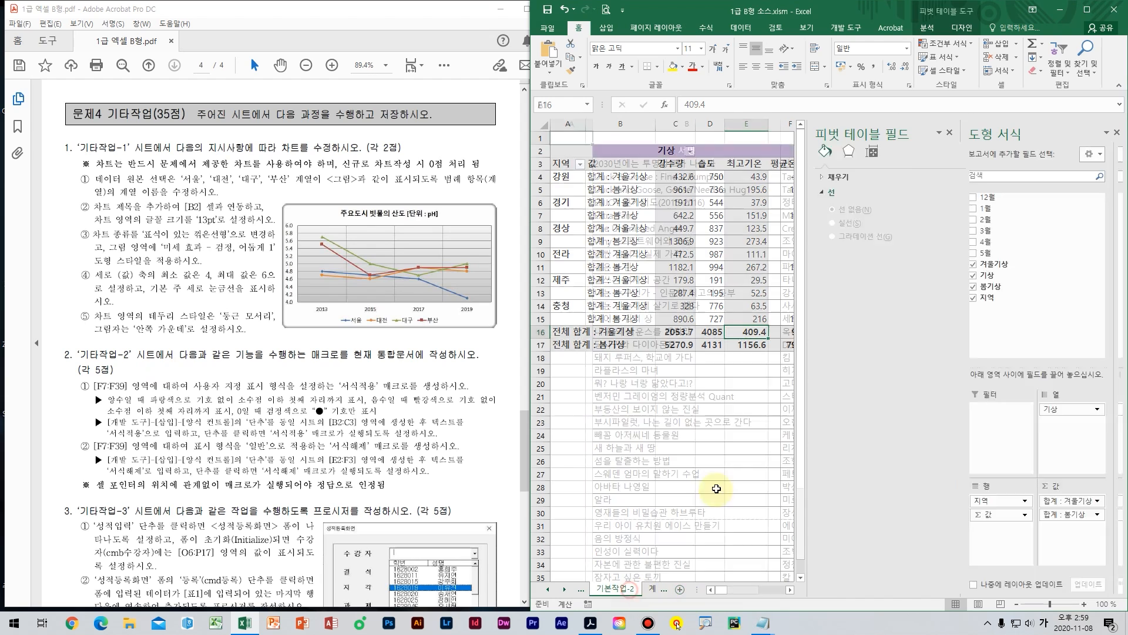
{"action": "key", "text": "ctrl+Page_Up"}
{"action": "key", "text": "ctrl+Page_Up"}
{"action": "left_click", "coordinate": [774, 327]}
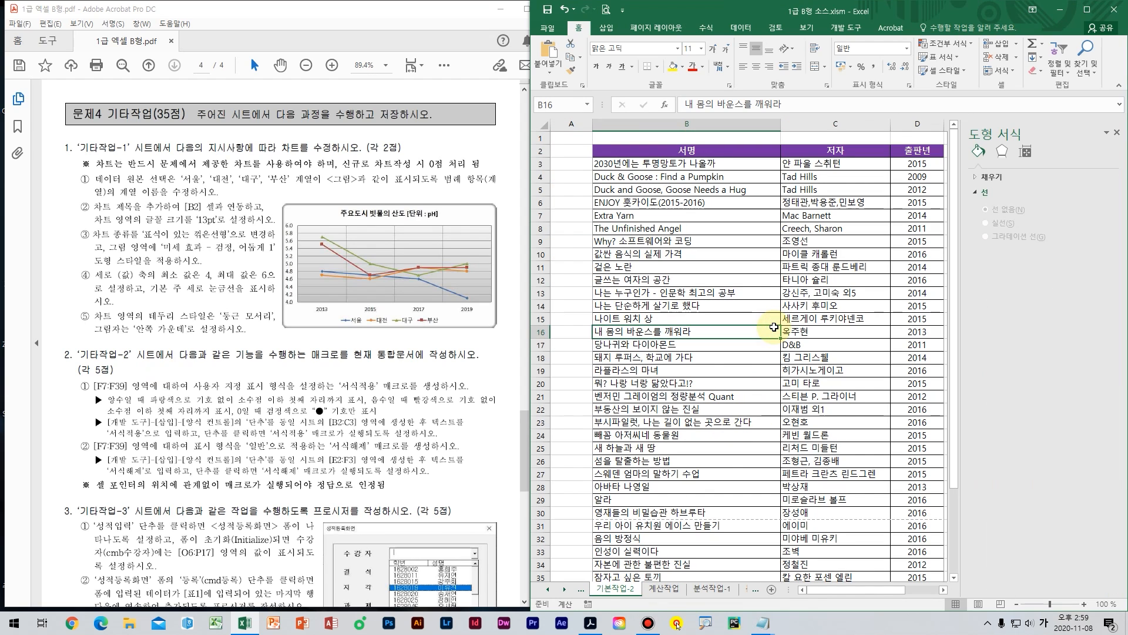
{"action": "left_click", "coordinate": [259, 329]}
{"action": "scroll", "coordinate": [312, 343], "scroll_direction": "down", "scroll_amount": 1}
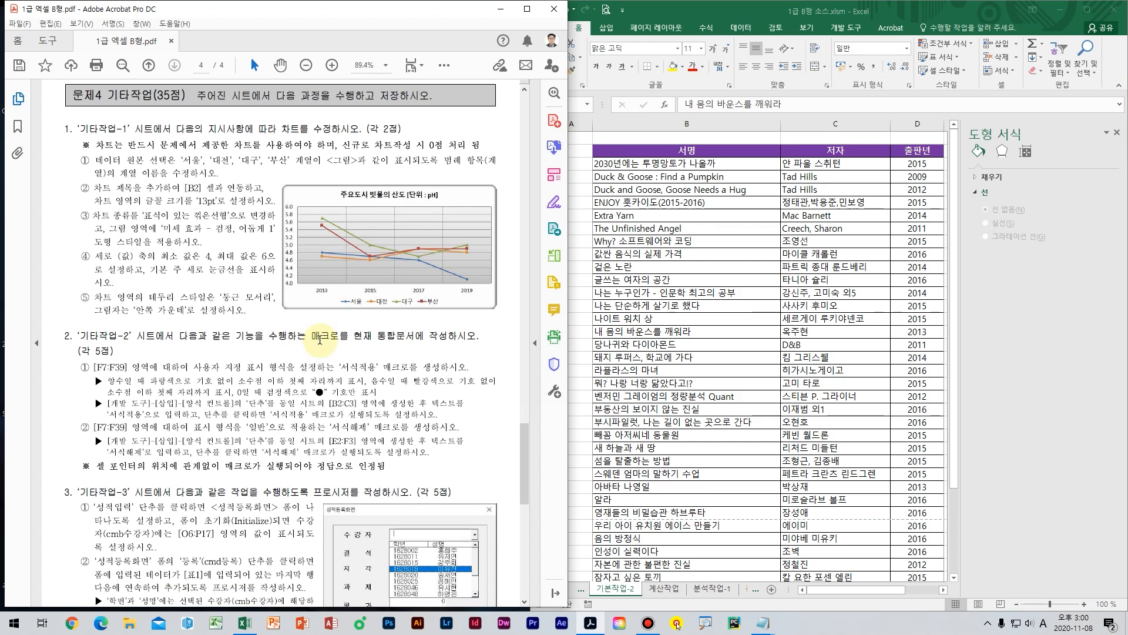
Step: Close the shape formatting pane (도형 서식) in the workbook and open the 기타작업-2 worksheet
{"action": "key", "text": "alt+Tab"}
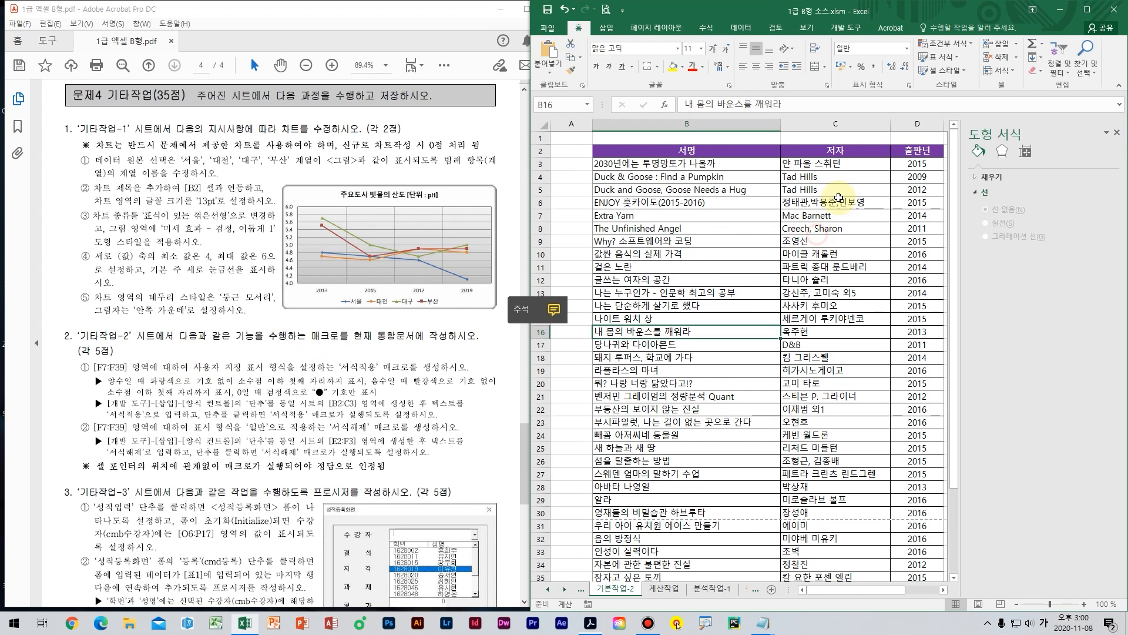
{"action": "key", "text": "Right"}
{"action": "key", "text": "Right"}
{"action": "scroll", "coordinate": [839, 198], "scroll_direction": "right", "scroll_amount": 2}
{"action": "left_click", "coordinate": [1117, 132]}
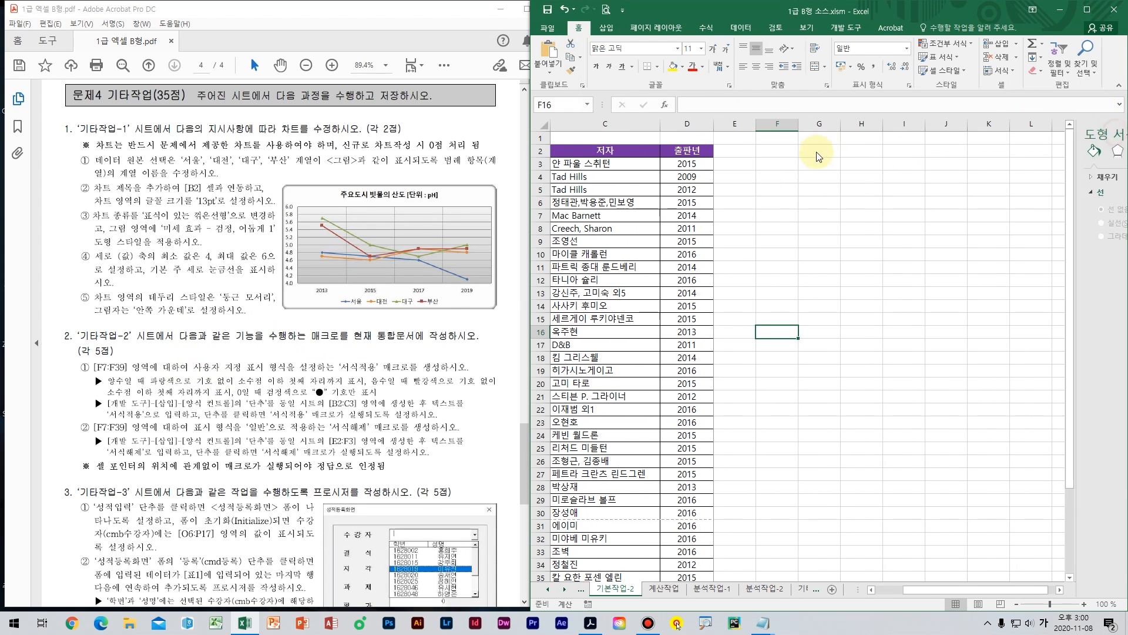
{"action": "left_click", "coordinate": [721, 158]}
{"action": "left_click", "coordinate": [770, 162]}
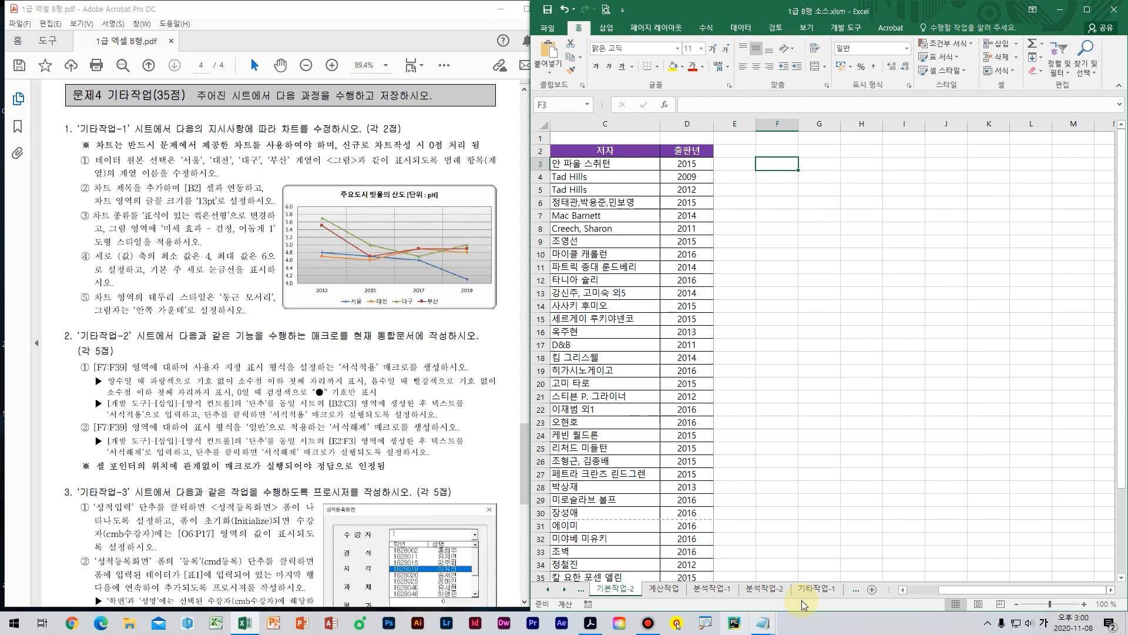
{"action": "left_click", "coordinate": [835, 594]}
{"action": "left_click", "coordinate": [853, 590]}
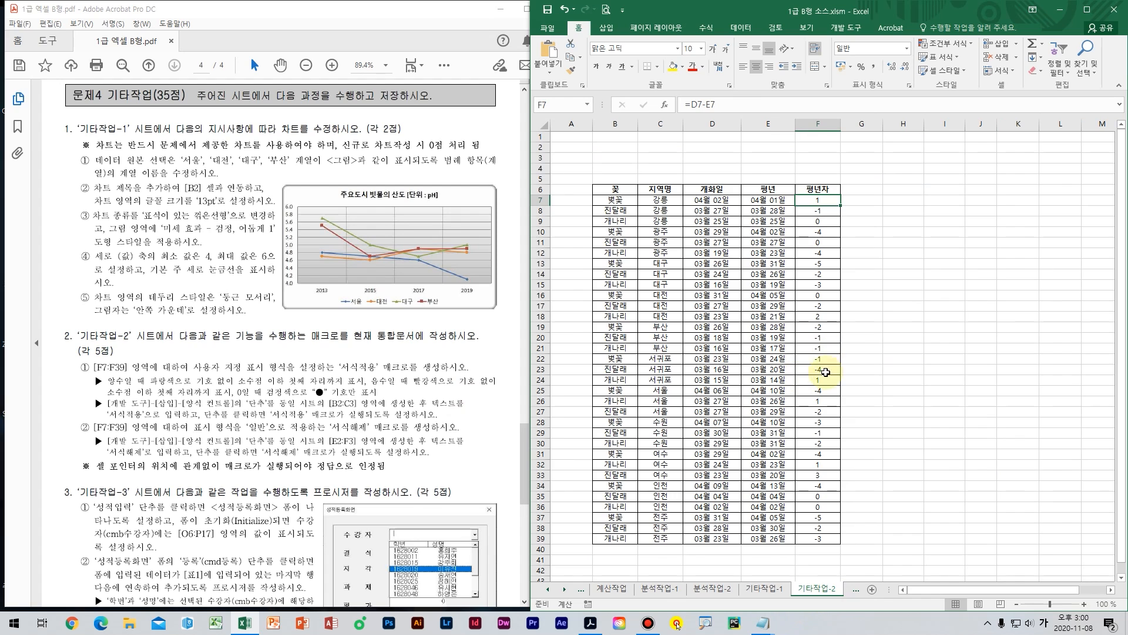
Step: Examine the 평년차 range F7:F39 and the exam PDF's number format requirements for the 서식적용 macro
{"action": "left_click_drag", "start_coordinate": [822, 201], "coordinate": [838, 524]}
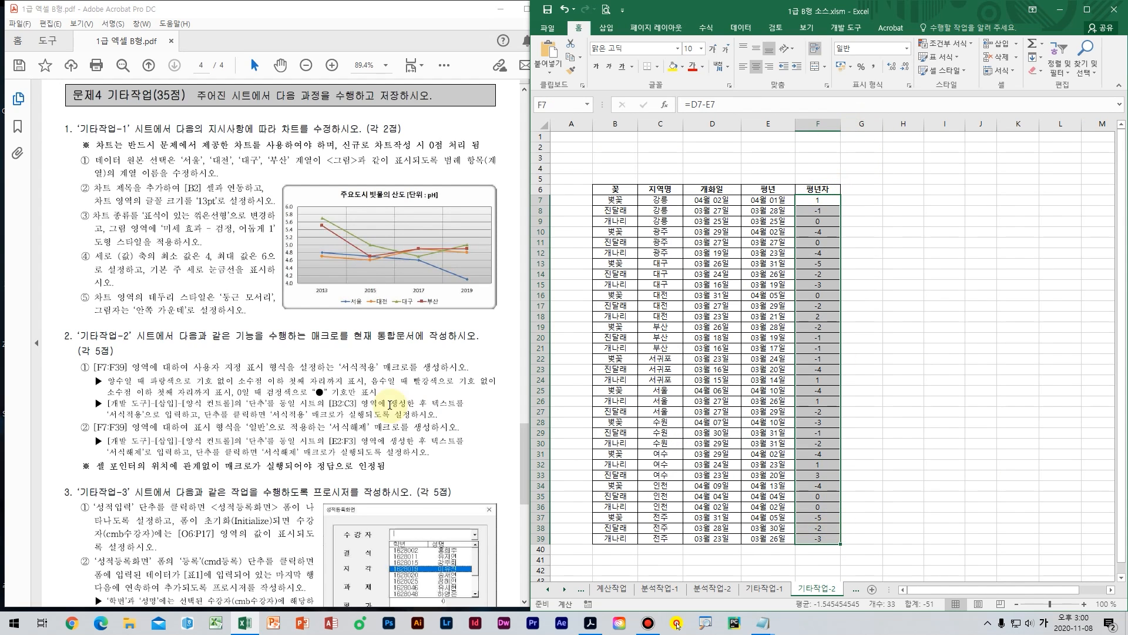
{"action": "left_click", "coordinate": [310, 380]}
{"action": "scroll", "coordinate": [357, 392], "scroll_direction": "up", "scroll_amount": 1, "text": "ctrl"}
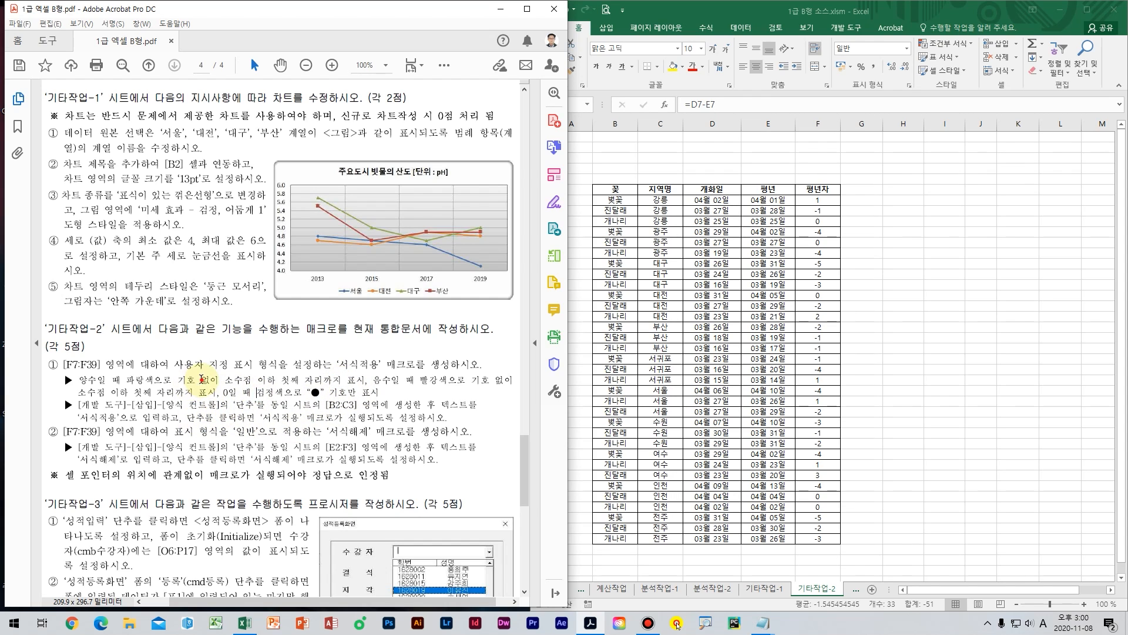
{"action": "left_click_drag", "start_coordinate": [201, 380], "coordinate": [380, 392]}
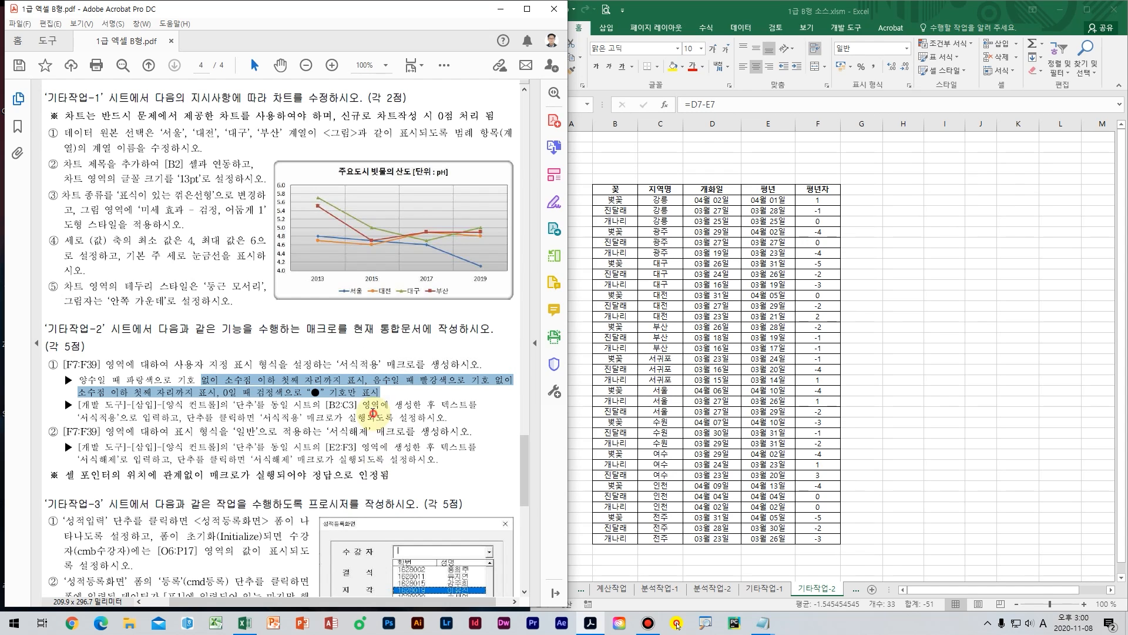
{"action": "left_click_drag", "start_coordinate": [174, 381], "coordinate": [49, 363]}
{"action": "left_click", "coordinate": [235, 434]}
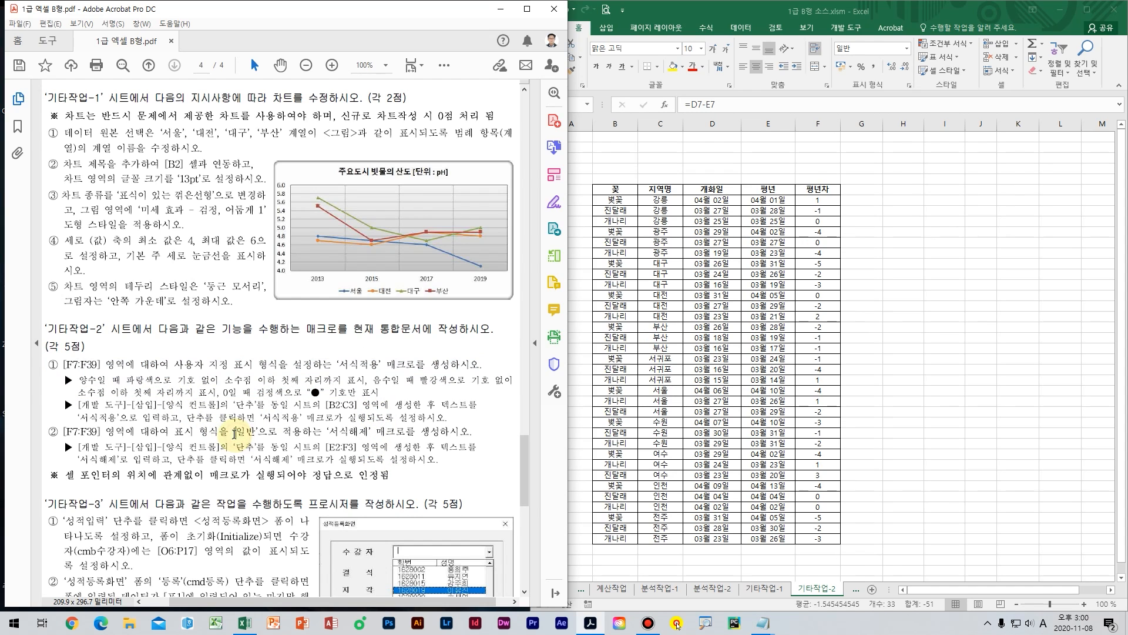
{"action": "mouse_move", "coordinate": [655, 203]}
{"action": "left_mouse_down"}
{"action": "mouse_move", "coordinate": [626, 238]}
{"action": "mouse_move", "coordinate": [656, 203]}
{"action": "left_mouse_up"}
{"action": "mouse_move", "coordinate": [672, 167]}
{"action": "left_mouse_down"}
{"action": "mouse_move", "coordinate": [673, 247]}
{"action": "mouse_move", "coordinate": [713, 240]}
{"action": "mouse_move", "coordinate": [676, 252]}
{"action": "left_mouse_up"}
{"action": "left_click_drag", "start_coordinate": [742, 200], "coordinate": [714, 238]}
{"action": "left_click_drag", "start_coordinate": [734, 215], "coordinate": [793, 220]}
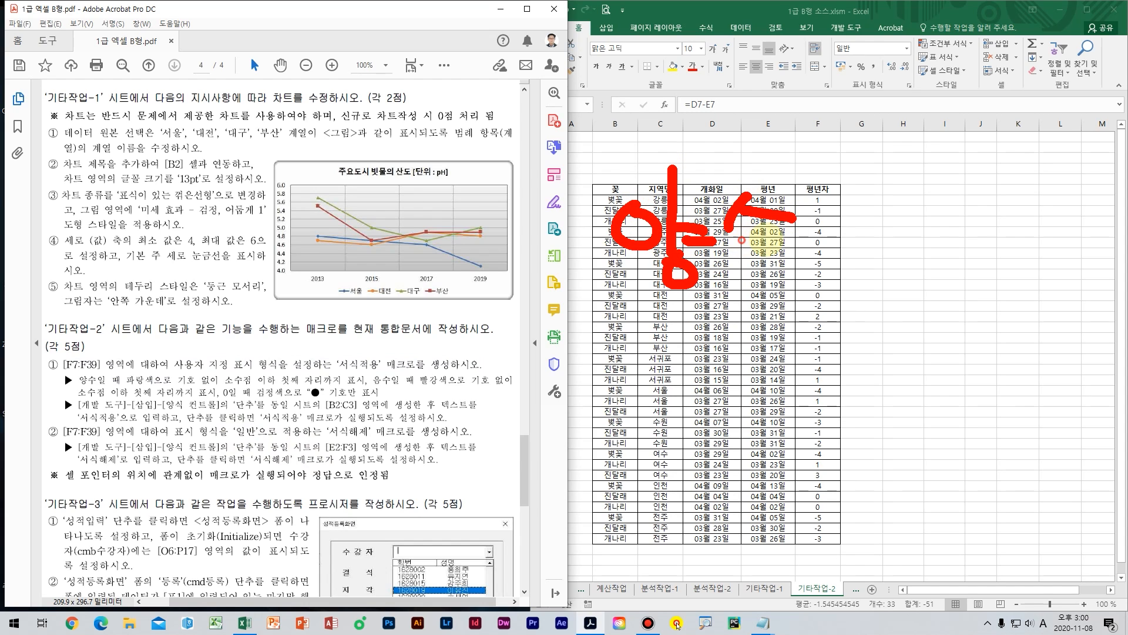
{"action": "left_click_drag", "start_coordinate": [735, 247], "coordinate": [790, 245]}
{"action": "left_click_drag", "start_coordinate": [779, 235], "coordinate": [781, 276]}
{"action": "left_click", "coordinate": [841, 209]}
{"action": "left_click", "coordinate": [846, 235]}
{"action": "left_click_drag", "start_coordinate": [847, 248], "coordinate": [822, 287]}
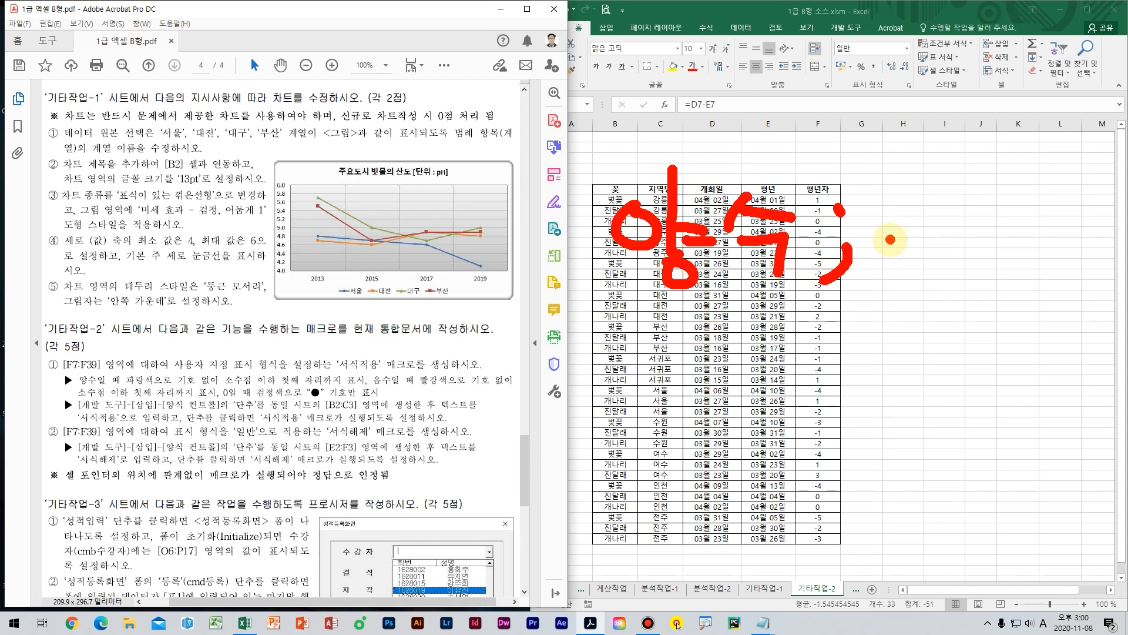
{"action": "mouse_move", "coordinate": [911, 196]}
{"action": "left_mouse_down"}
{"action": "mouse_move", "coordinate": [896, 223]}
{"action": "mouse_move", "coordinate": [912, 198]}
{"action": "left_mouse_up"}
{"action": "left_click_drag", "start_coordinate": [872, 235], "coordinate": [937, 238]}
{"action": "mouse_move", "coordinate": [891, 256]}
{"action": "left_mouse_down"}
{"action": "mouse_move", "coordinate": [891, 281]}
{"action": "mouse_move", "coordinate": [937, 255]}
{"action": "left_mouse_up"}
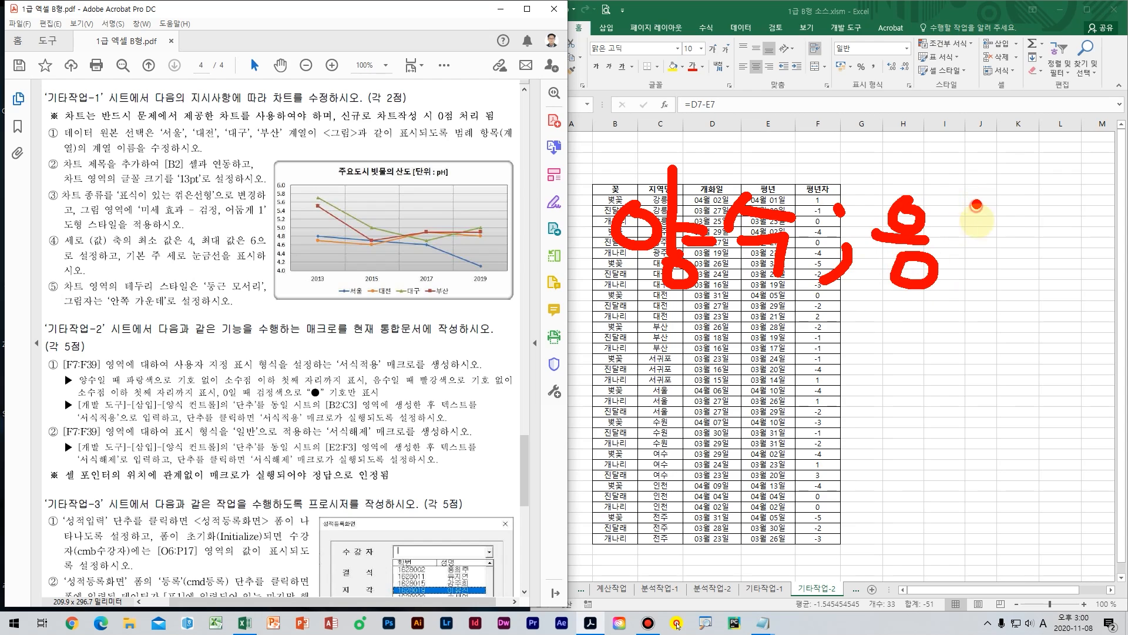
{"action": "left_click_drag", "start_coordinate": [976, 206], "coordinate": [961, 233]}
{"action": "mouse_move", "coordinate": [969, 218]}
{"action": "left_mouse_down"}
{"action": "mouse_move", "coordinate": [1019, 225]}
{"action": "mouse_move", "coordinate": [999, 277]}
{"action": "left_mouse_up"}
{"action": "mouse_move", "coordinate": [1045, 233]}
{"action": "left_mouse_down"}
{"action": "mouse_move", "coordinate": [1054, 253]}
{"action": "mouse_move", "coordinate": [1022, 291]}
{"action": "left_mouse_up"}
{"action": "left_click", "coordinate": [1054, 268]}
{"action": "left_click_drag", "start_coordinate": [1076, 253], "coordinate": [1078, 275]}
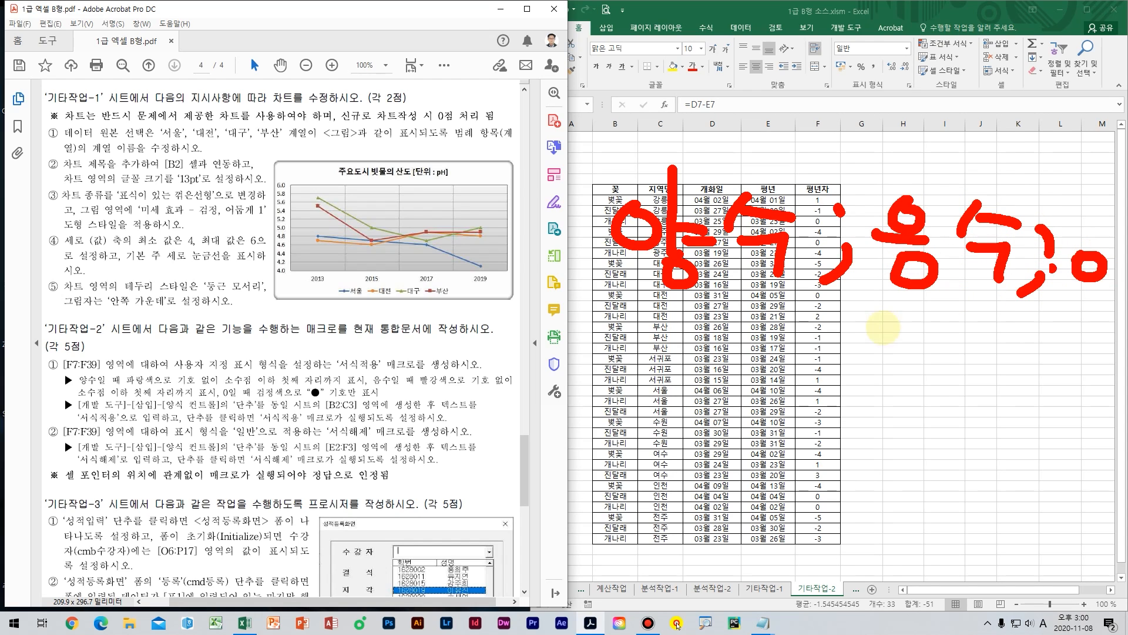
{"action": "left_click", "coordinate": [870, 333]}
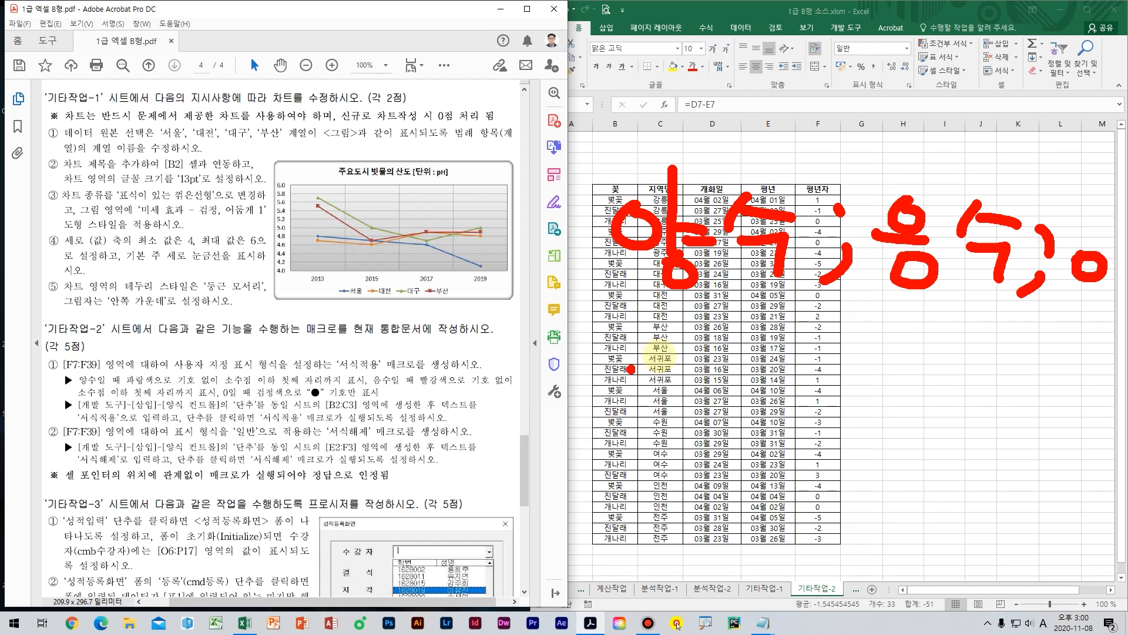
{"action": "mouse_move", "coordinate": [670, 342]}
{"action": "left_mouse_down"}
{"action": "mouse_move", "coordinate": [595, 382]}
{"action": "mouse_move", "coordinate": [667, 419]}
{"action": "left_mouse_up"}
{"action": "mouse_move", "coordinate": [641, 363]}
{"action": "left_mouse_down"}
{"action": "mouse_move", "coordinate": [676, 387]}
{"action": "mouse_move", "coordinate": [734, 370]}
{"action": "mouse_move", "coordinate": [764, 403]}
{"action": "mouse_move", "coordinate": [787, 364]}
{"action": "mouse_move", "coordinate": [757, 392]}
{"action": "left_mouse_up"}
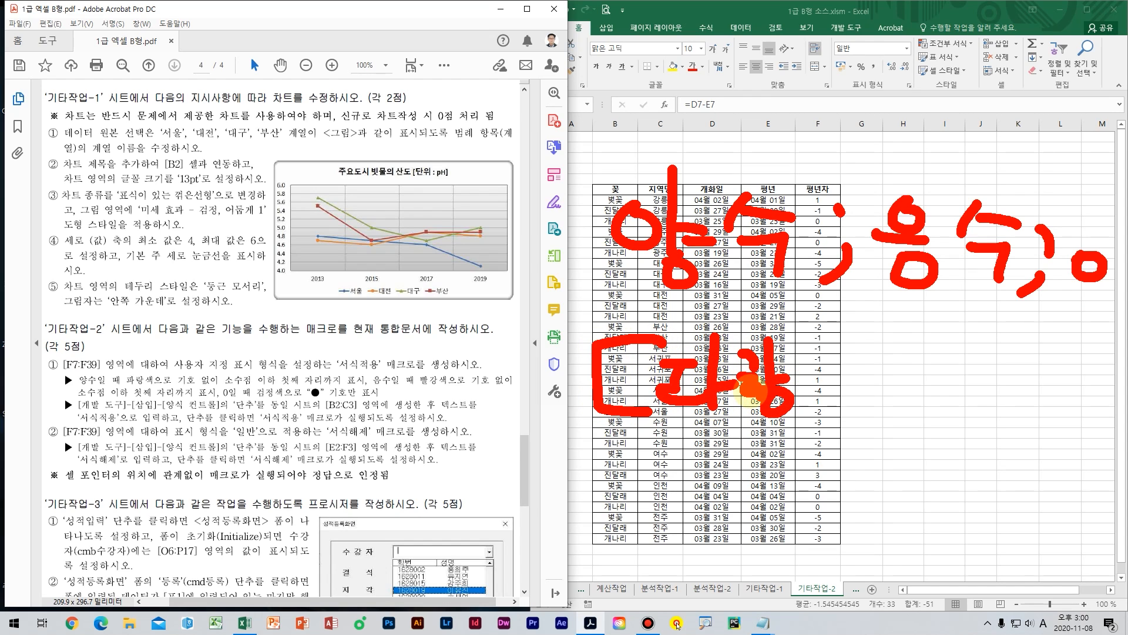
{"action": "mouse_move", "coordinate": [778, 344]}
{"action": "left_mouse_down"}
{"action": "mouse_move", "coordinate": [820, 343]}
{"action": "mouse_move", "coordinate": [818, 382]}
{"action": "mouse_move", "coordinate": [790, 432]}
{"action": "left_mouse_up"}
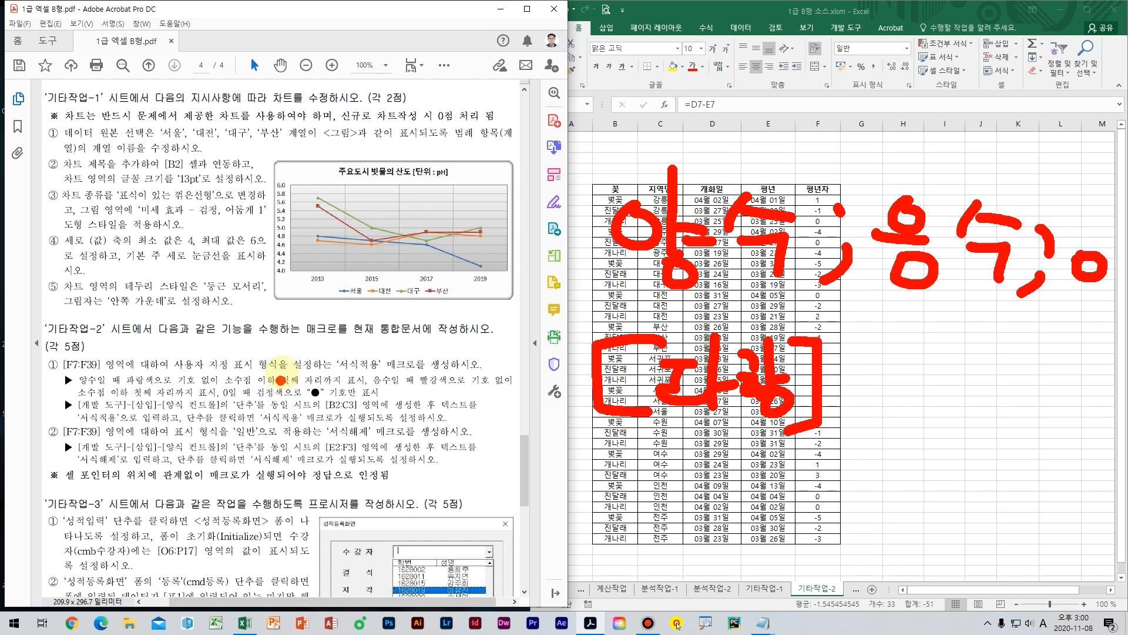
{"action": "mouse_move", "coordinate": [850, 362]}
{"action": "left_mouse_down"}
{"action": "mouse_move", "coordinate": [837, 388]}
{"action": "mouse_move", "coordinate": [850, 361]}
{"action": "mouse_move", "coordinate": [906, 359]}
{"action": "mouse_move", "coordinate": [961, 395]}
{"action": "mouse_move", "coordinate": [939, 417]}
{"action": "left_mouse_up"}
{"action": "left_click", "coordinate": [874, 408]}
{"action": "left_click", "coordinate": [962, 355]}
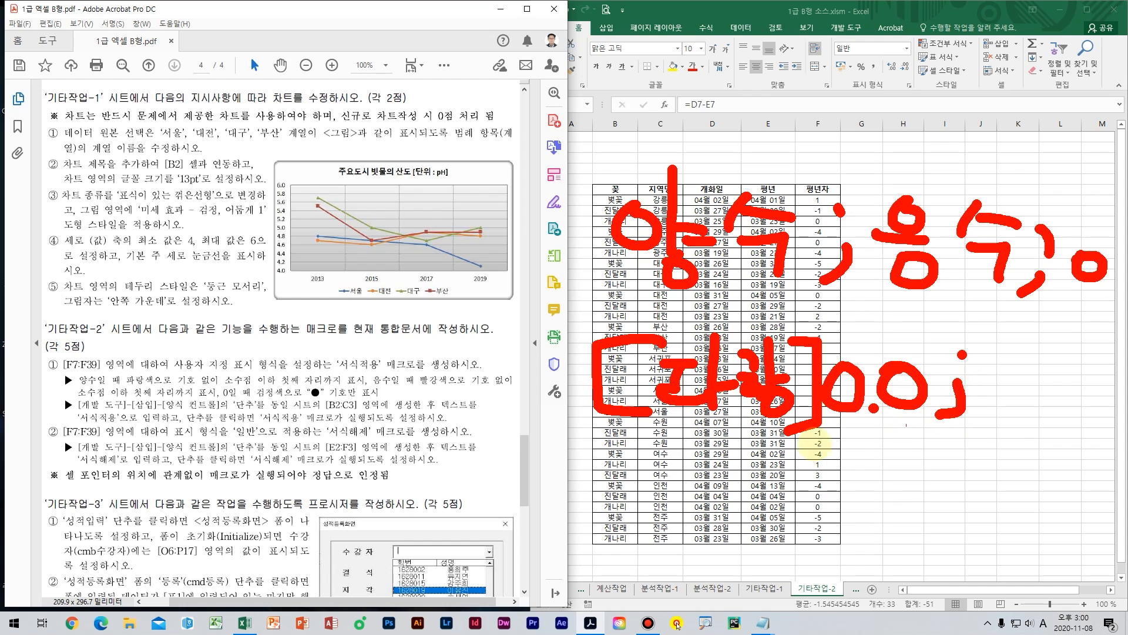
{"action": "left_click_drag", "start_coordinate": [640, 466], "coordinate": [647, 517]}
{"action": "mouse_move", "coordinate": [681, 467]}
{"action": "left_mouse_down"}
{"action": "mouse_move", "coordinate": [699, 483]}
{"action": "mouse_move", "coordinate": [675, 491]}
{"action": "left_mouse_up"}
{"action": "mouse_move", "coordinate": [714, 446]}
{"action": "left_mouse_down"}
{"action": "mouse_move", "coordinate": [714, 503]}
{"action": "mouse_move", "coordinate": [734, 529]}
{"action": "left_mouse_up"}
{"action": "left_click", "coordinate": [751, 464]}
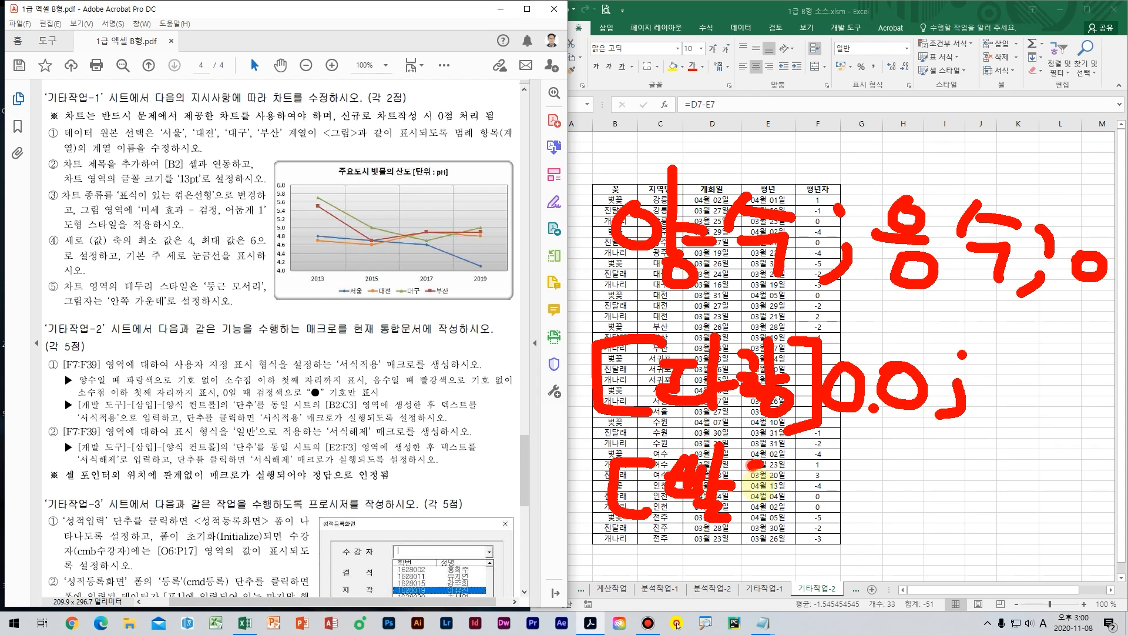
{"action": "mouse_move", "coordinate": [752, 465]}
{"action": "left_mouse_down"}
{"action": "mouse_move", "coordinate": [761, 507]}
{"action": "mouse_move", "coordinate": [790, 496]}
{"action": "left_mouse_up"}
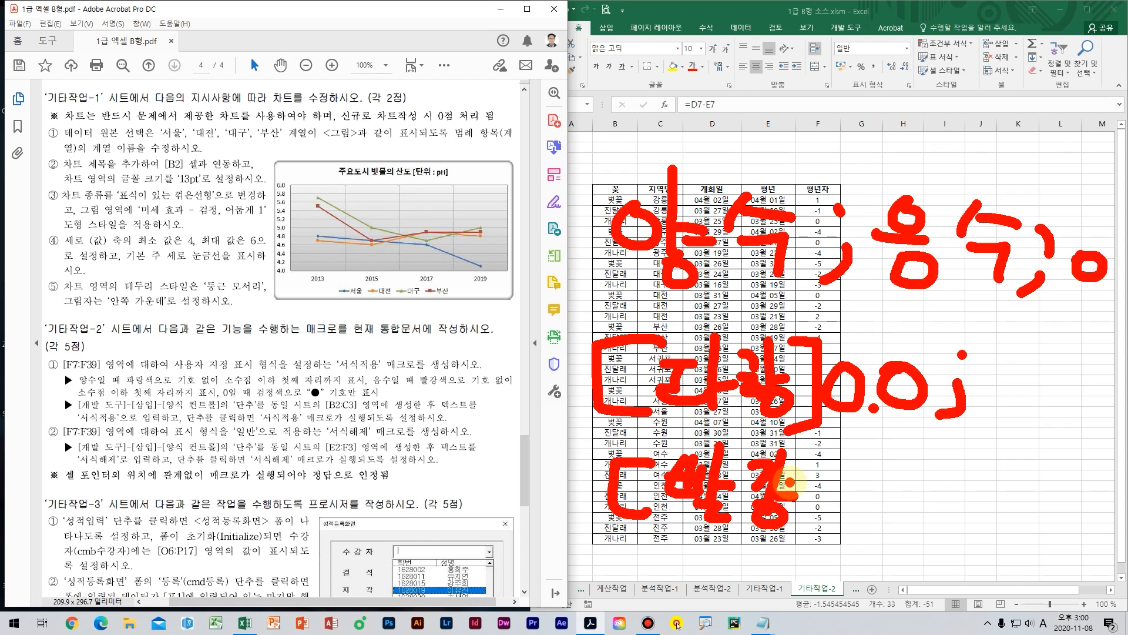
{"action": "mouse_move", "coordinate": [796, 445]}
{"action": "left_mouse_down"}
{"action": "mouse_move", "coordinate": [820, 449]}
{"action": "mouse_move", "coordinate": [822, 517]}
{"action": "mouse_move", "coordinate": [776, 544]}
{"action": "left_mouse_up"}
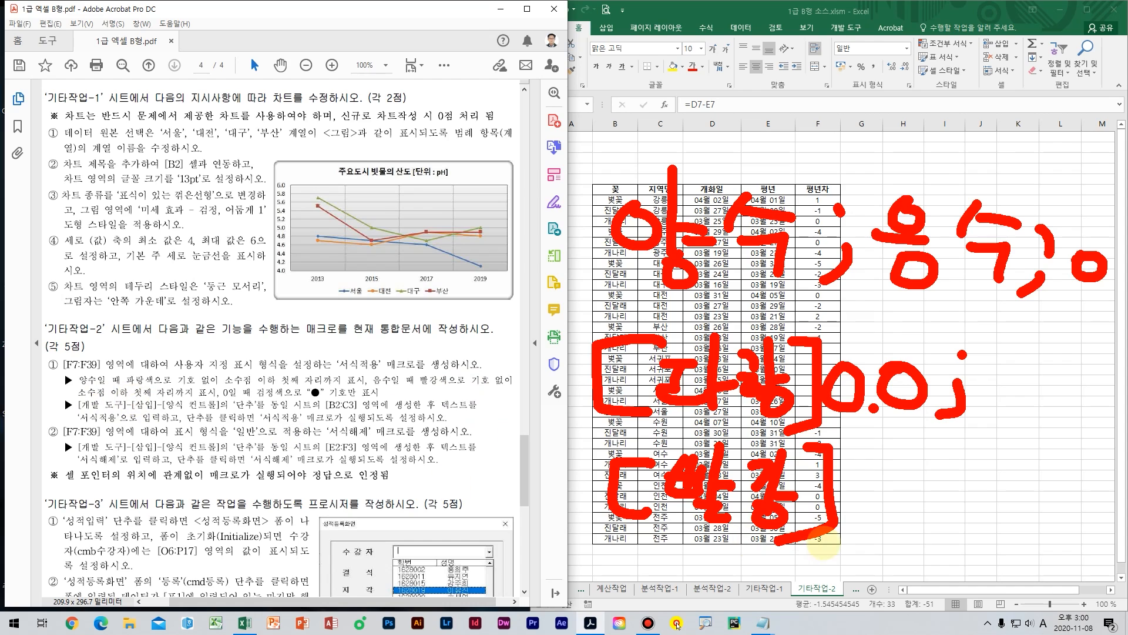
{"action": "left_click", "coordinate": [843, 507]}
{"action": "mouse_move", "coordinate": [869, 464]}
{"action": "left_mouse_down"}
{"action": "mouse_move", "coordinate": [837, 497]}
{"action": "mouse_move", "coordinate": [867, 465]}
{"action": "left_mouse_up"}
{"action": "left_click", "coordinate": [918, 508]}
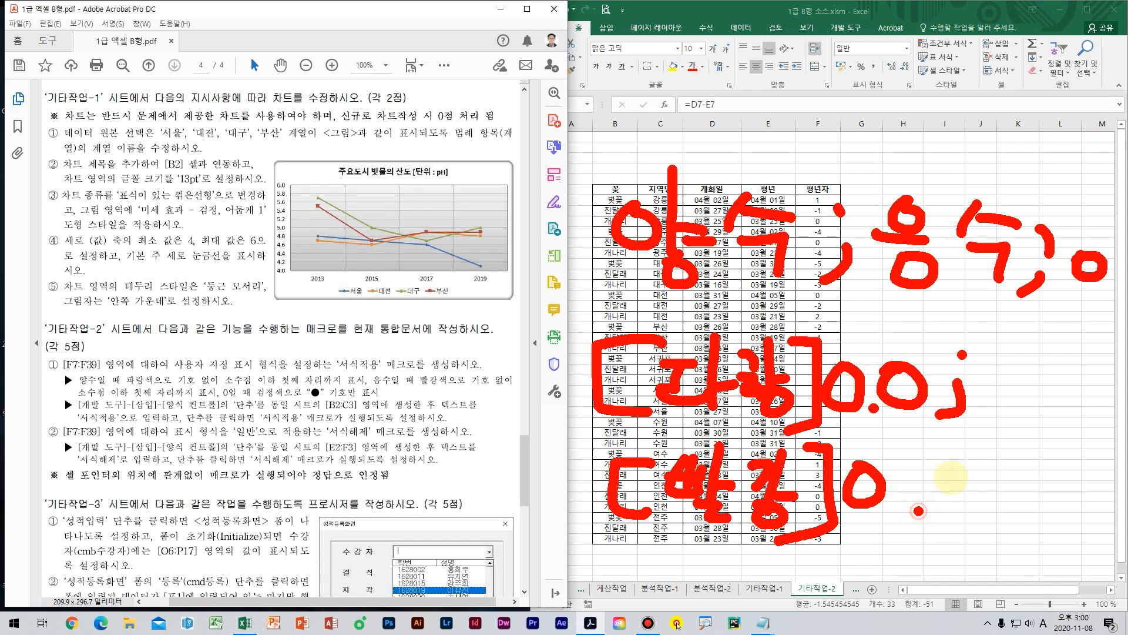
{"action": "mouse_move", "coordinate": [944, 490]}
{"action": "left_mouse_down"}
{"action": "mouse_move", "coordinate": [966, 470]}
{"action": "mouse_move", "coordinate": [956, 466]}
{"action": "left_mouse_up"}
{"action": "left_click", "coordinate": [999, 462]}
{"action": "mouse_move", "coordinate": [1003, 504]}
{"action": "left_mouse_down"}
{"action": "mouse_move", "coordinate": [1011, 518]}
{"action": "mouse_move", "coordinate": [982, 536]}
{"action": "left_mouse_up"}
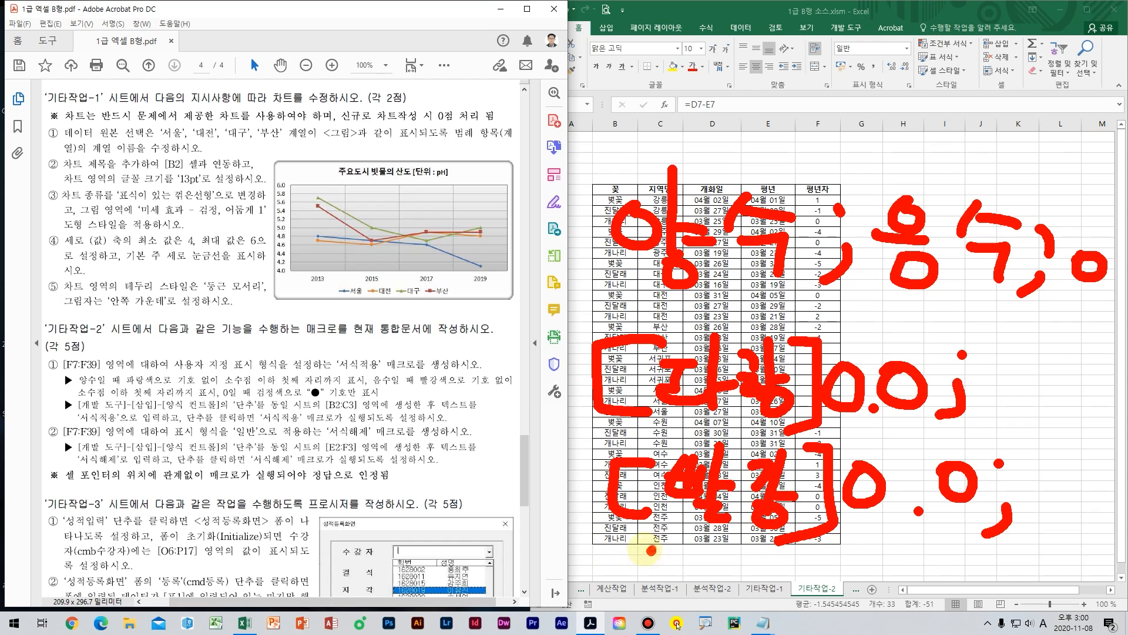
{"action": "mouse_move", "coordinate": [655, 550]}
{"action": "left_mouse_down"}
{"action": "mouse_move", "coordinate": [614, 591]}
{"action": "mouse_move", "coordinate": [645, 593]}
{"action": "mouse_move", "coordinate": [720, 543]}
{"action": "mouse_move", "coordinate": [702, 602]}
{"action": "mouse_move", "coordinate": [733, 554]}
{"action": "mouse_move", "coordinate": [808, 587]}
{"action": "mouse_move", "coordinate": [840, 558]}
{"action": "mouse_move", "coordinate": [811, 606]}
{"action": "left_mouse_up"}
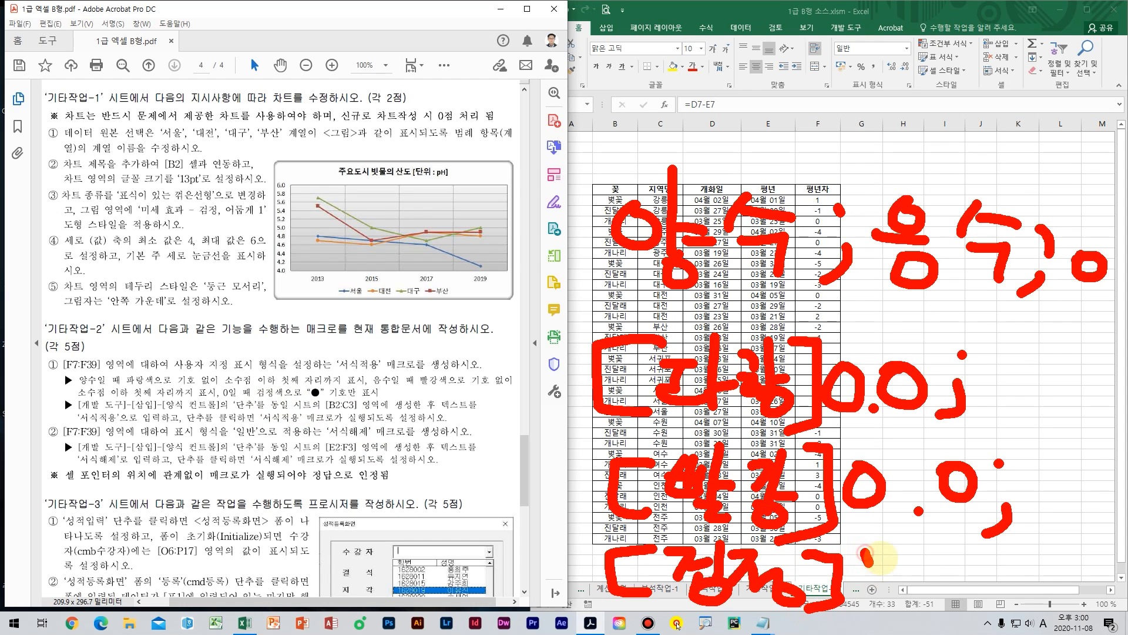
{"action": "left_click_drag", "start_coordinate": [867, 555], "coordinate": [872, 566]}
{"action": "mouse_move", "coordinate": [885, 548]}
{"action": "left_mouse_down"}
{"action": "mouse_move", "coordinate": [891, 563]}
{"action": "mouse_move", "coordinate": [923, 567]}
{"action": "mouse_move", "coordinate": [947, 554]}
{"action": "mouse_move", "coordinate": [928, 579]}
{"action": "mouse_move", "coordinate": [960, 564]}
{"action": "mouse_move", "coordinate": [981, 574]}
{"action": "left_mouse_up"}
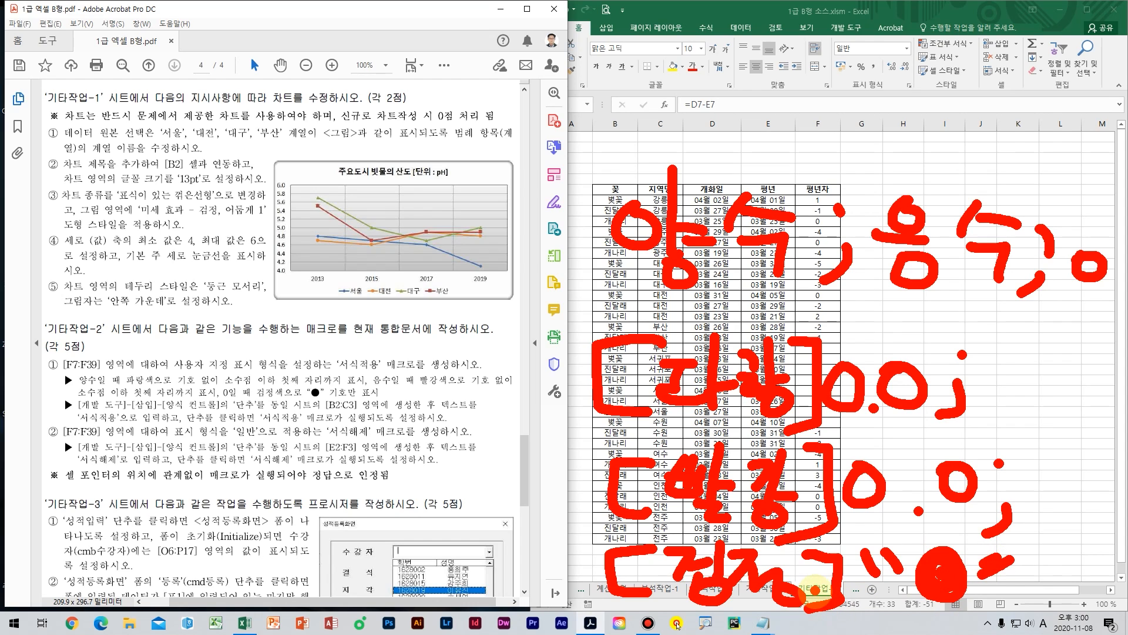
{"action": "left_click", "coordinate": [360, 413]}
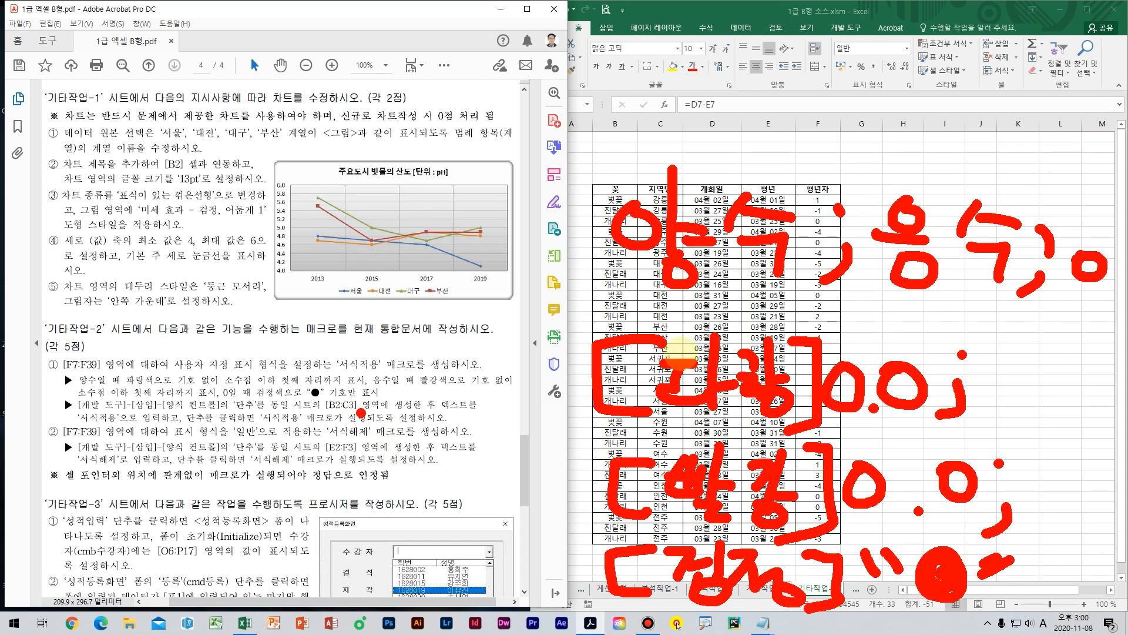
{"action": "left_click_drag", "start_coordinate": [624, 299], "coordinate": [1125, 305]}
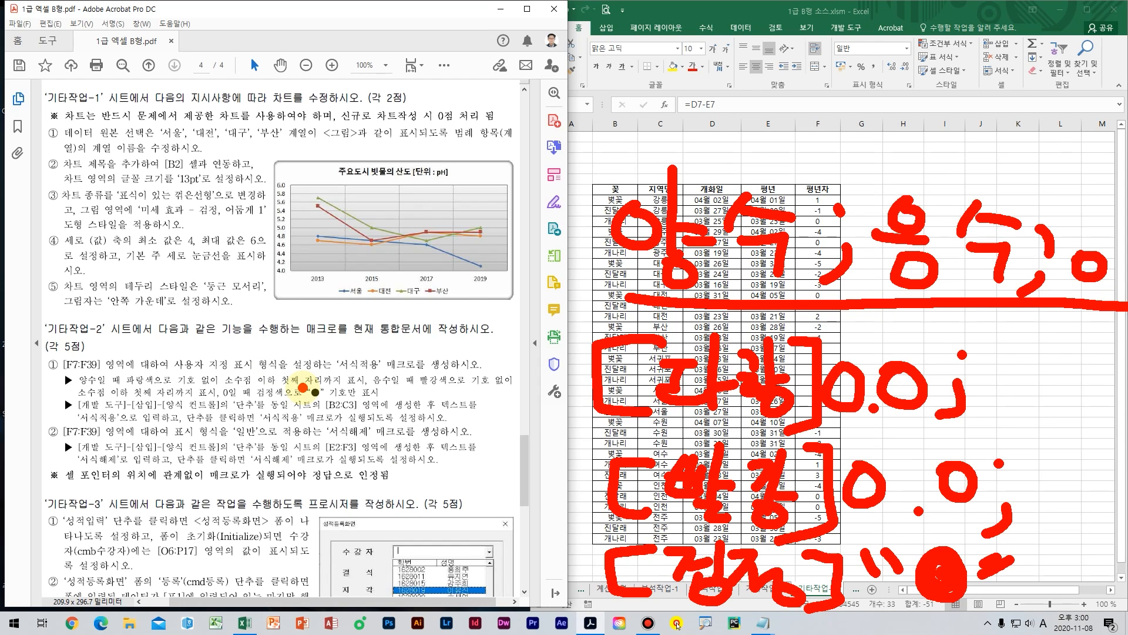
{"action": "key", "text": "Escape"}
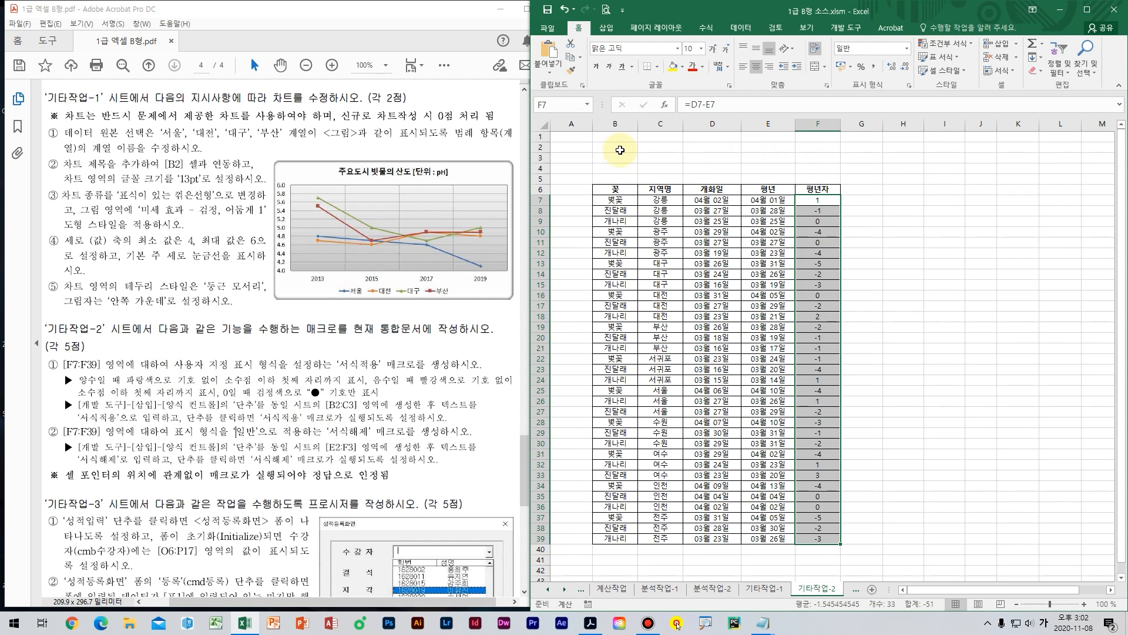
Step: Insert a form-control button on the 기타작업-2 sheet, sized to cover cells B2:C3
{"action": "left_click", "coordinate": [619, 150]}
{"action": "left_click_drag", "start_coordinate": [619, 149], "coordinate": [660, 162]}
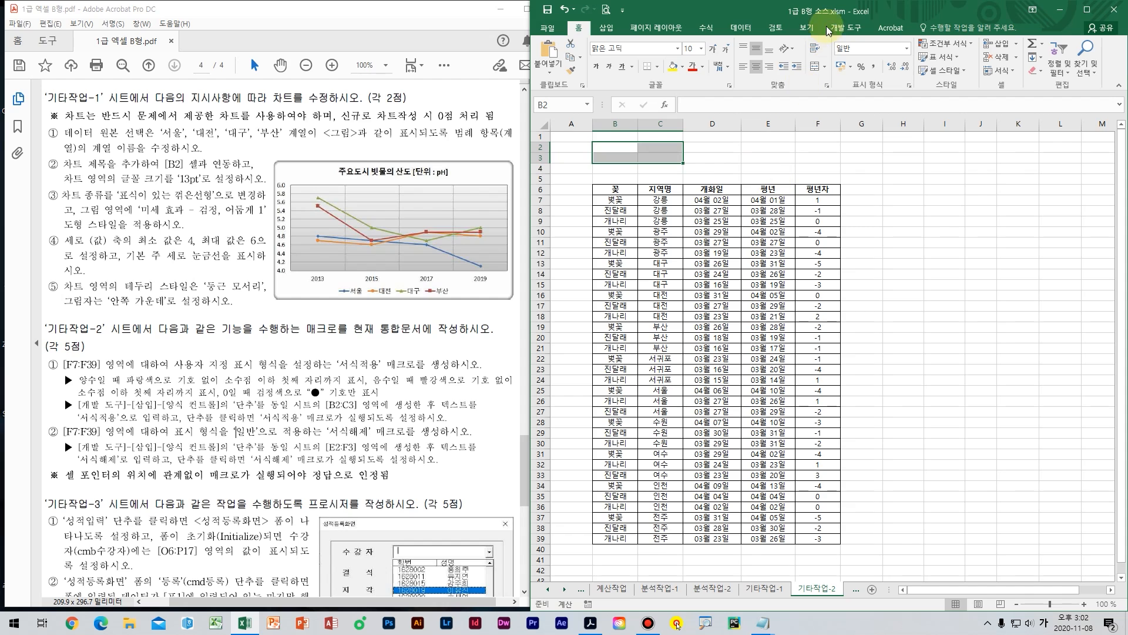
{"action": "left_click", "coordinate": [846, 28]}
{"action": "left_click", "coordinate": [762, 61]}
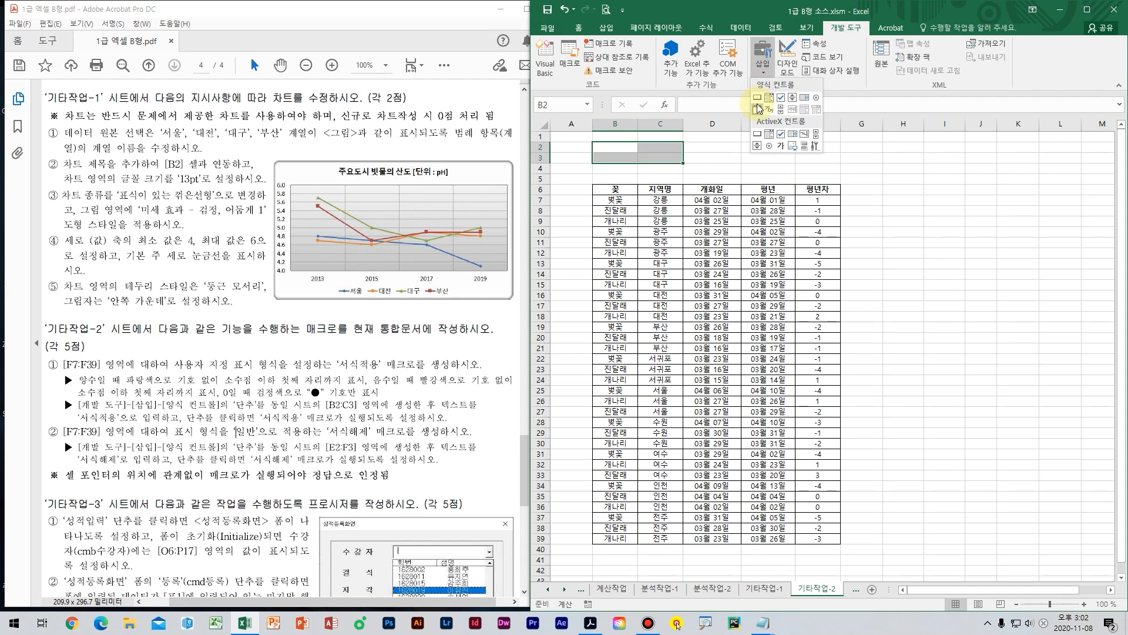
{"action": "left_click", "coordinate": [762, 99]}
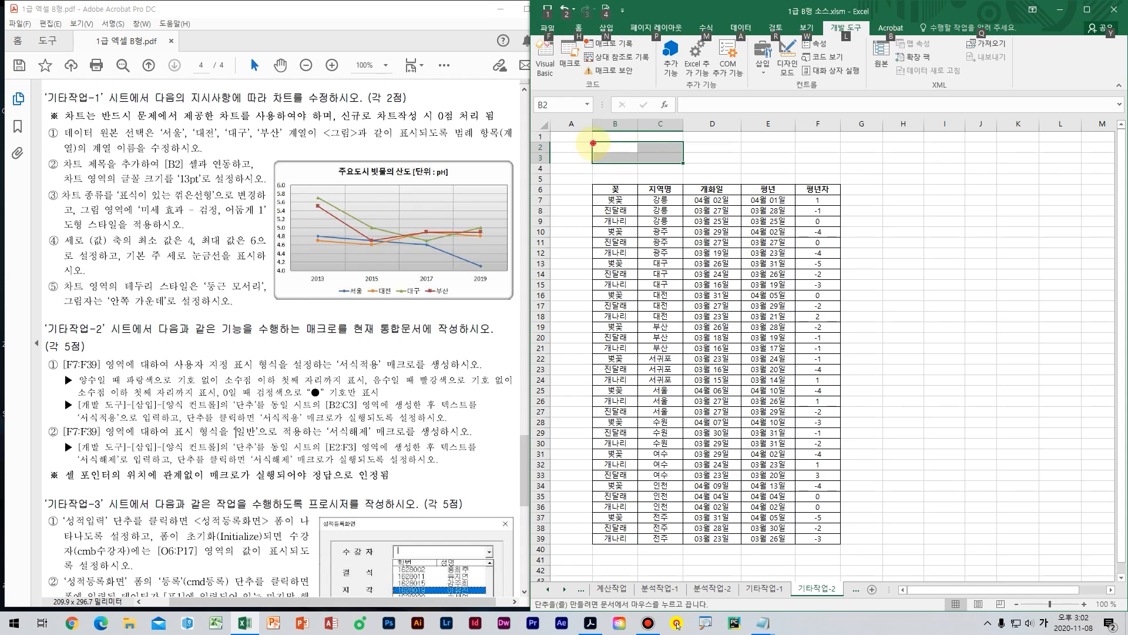
{"action": "left_click_drag", "start_coordinate": [591, 145], "coordinate": [683, 164]}
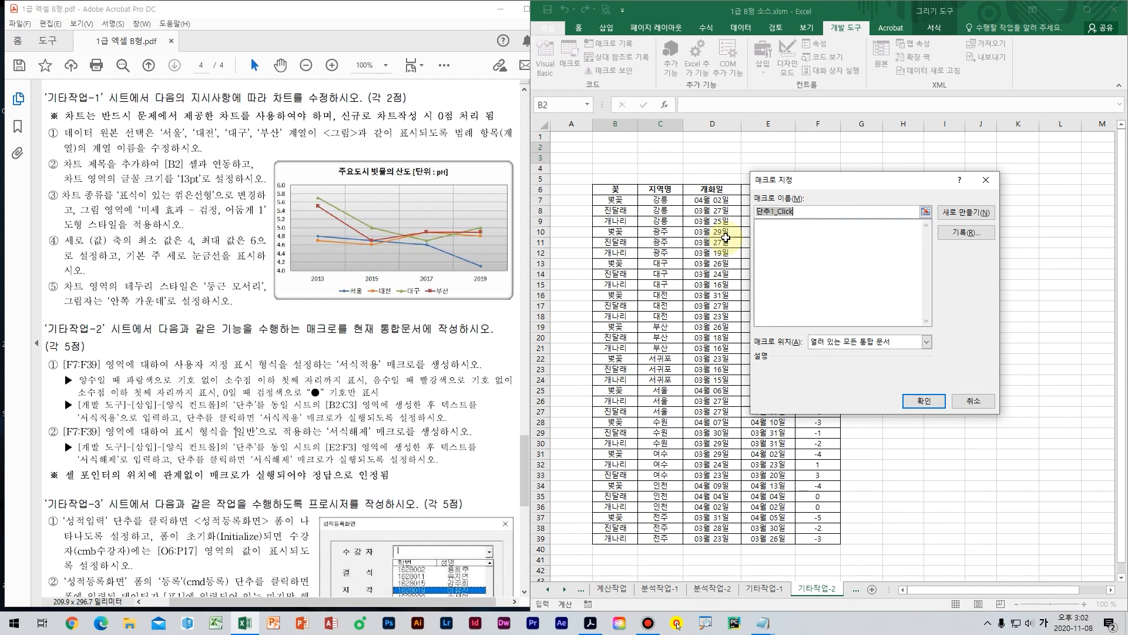
Step: Name the new button's macro 서식적용 and start recording it
{"action": "type", "text": "서식적용"}
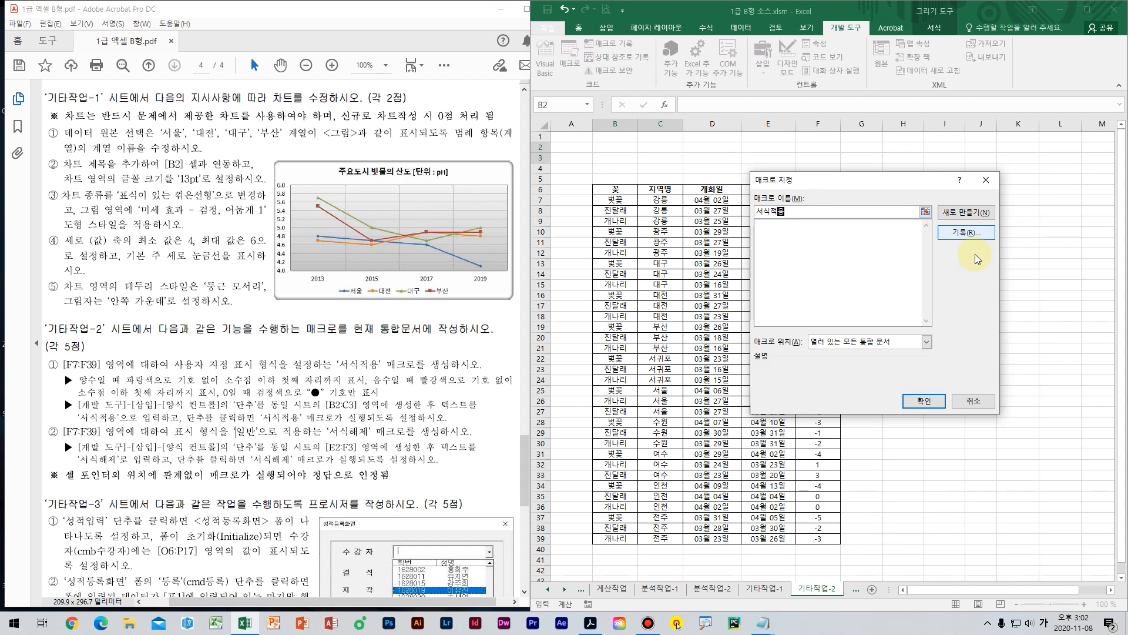
{"action": "left_click", "coordinate": [966, 232]}
{"action": "left_click", "coordinate": [902, 377]}
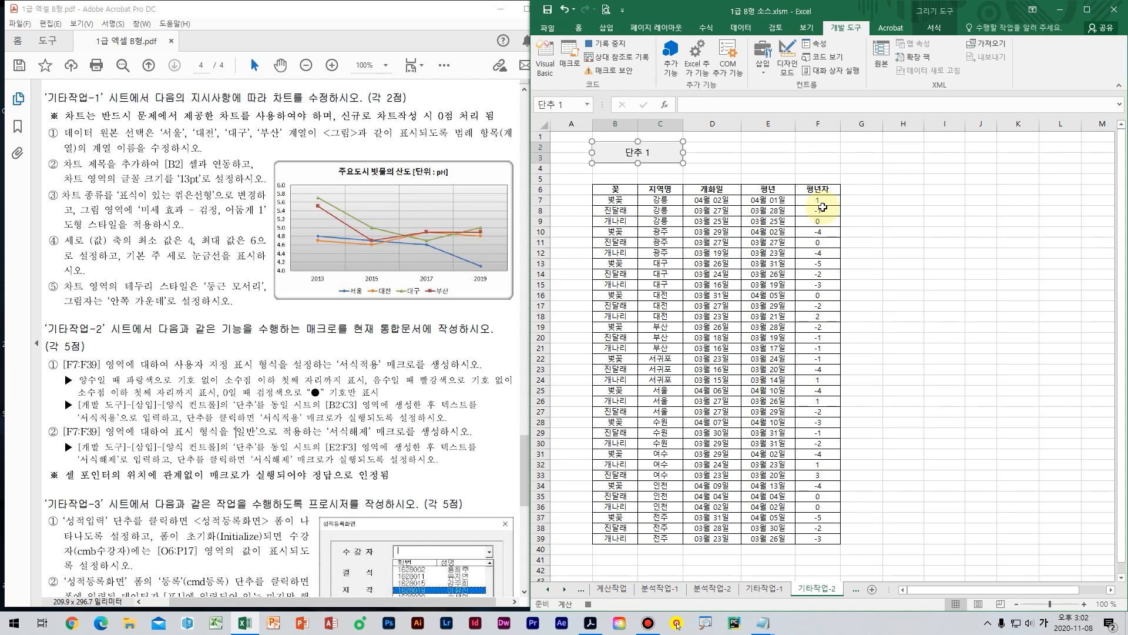
Step: Select F7:F39 and open its cell formatting at the custom number format category
{"action": "left_click", "coordinate": [822, 210]}
{"action": "left_click_drag", "start_coordinate": [825, 201], "coordinate": [813, 537]}
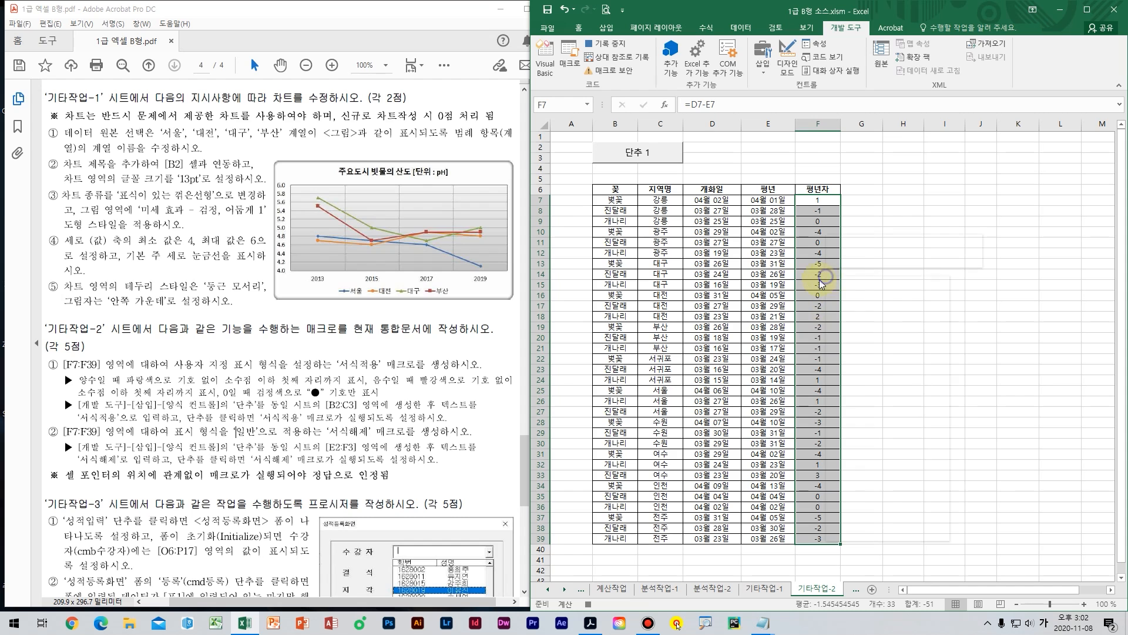
{"action": "right_click", "coordinate": [826, 277]}
{"action": "left_click", "coordinate": [876, 476]}
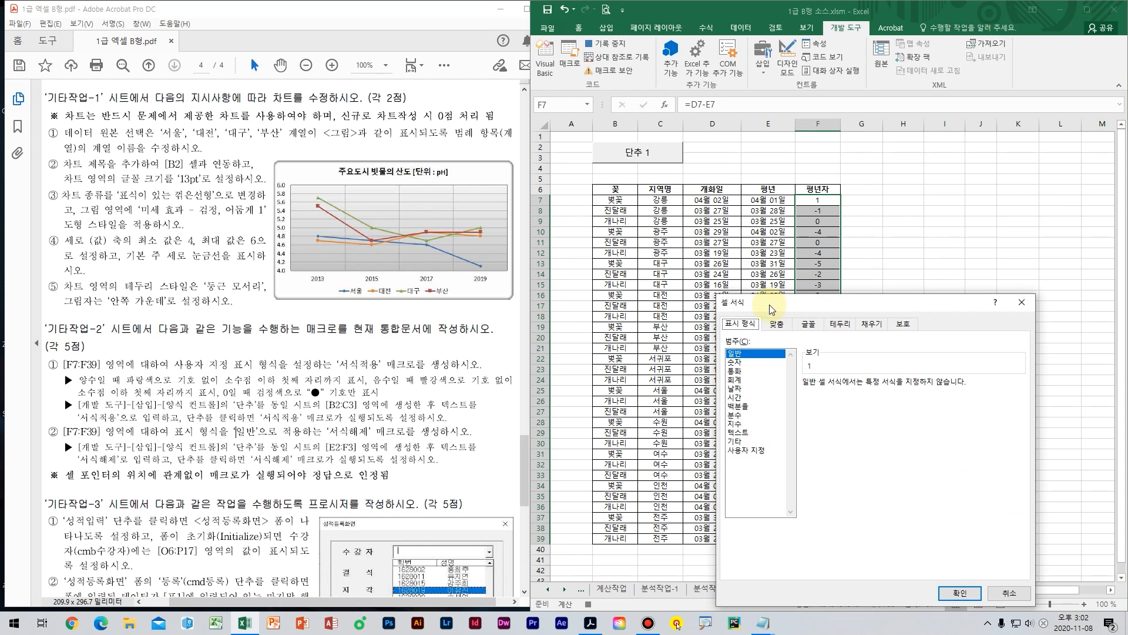
{"action": "left_click", "coordinate": [674, 359]}
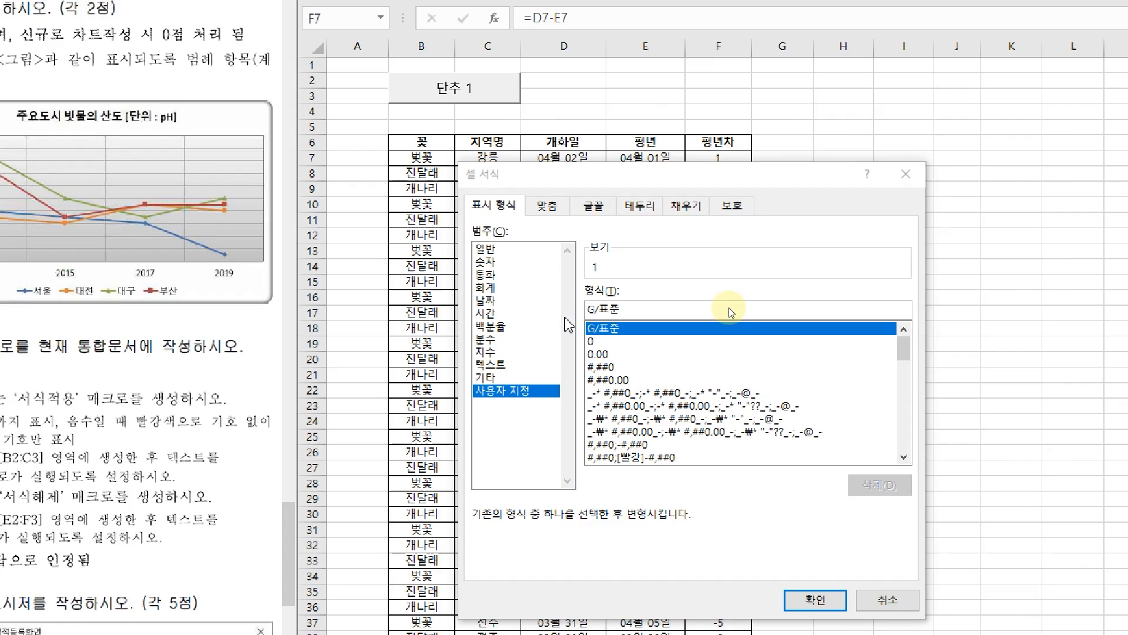
Step: Apply the custom number format [파랑]0.0;[빨강]0.0;[검정]"●" to F7:F39
{"action": "left_click", "coordinate": [816, 299]}
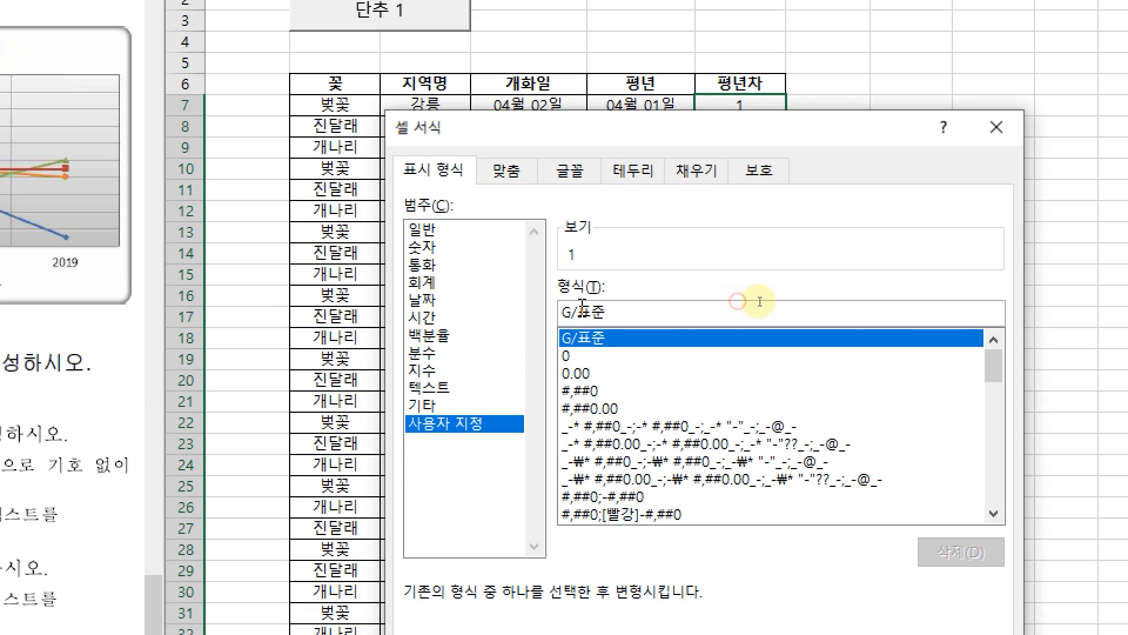
{"action": "left_click", "coordinate": [627, 308]}
{"action": "key", "text": "BackSpace"}
{"action": "key", "text": "BackSpace"}
{"action": "key", "text": "BackSpace"}
{"action": "key", "text": "BackSpace"}
{"action": "type", "text": "[표"}
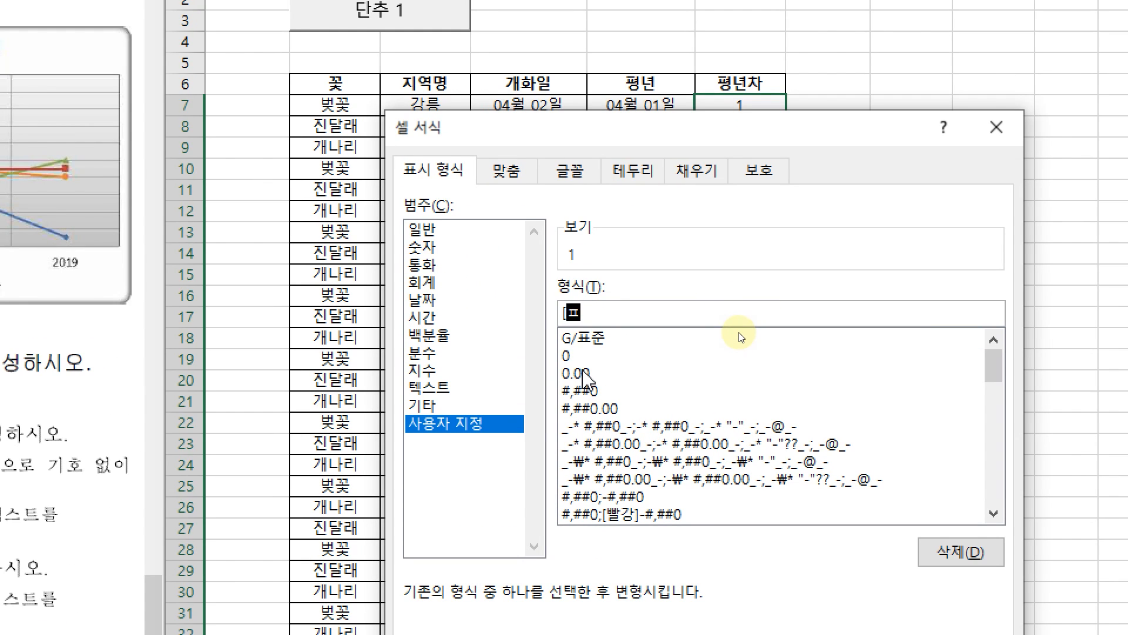
{"action": "type", "text": "랑]0.0;[ㅃ"}
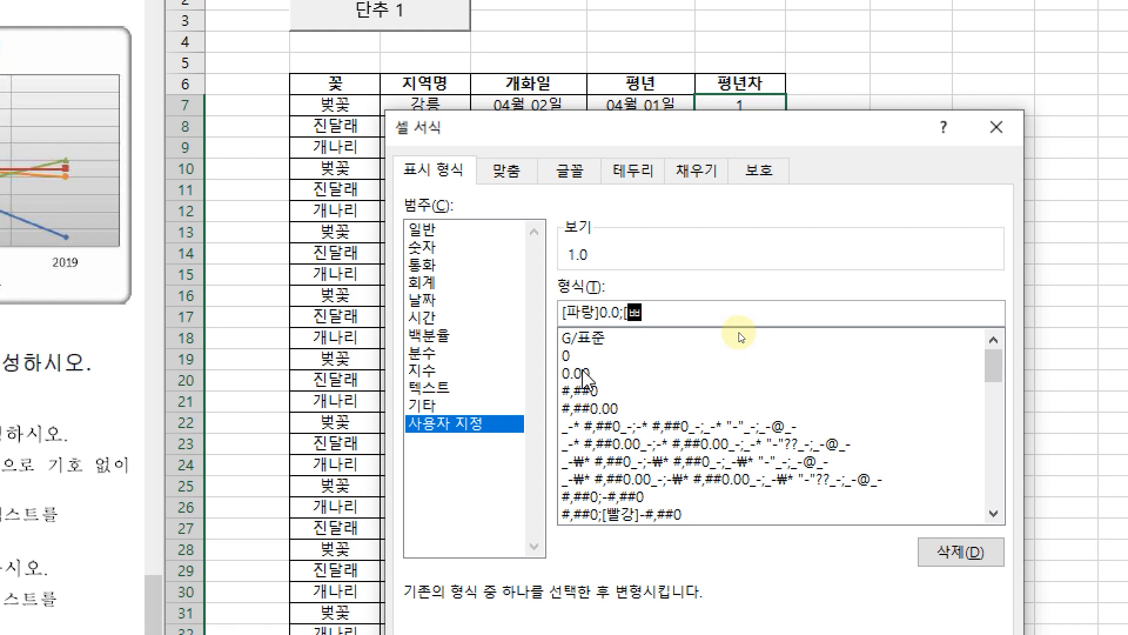
{"action": "type", "text": "강]0.0;[ㄱ"}
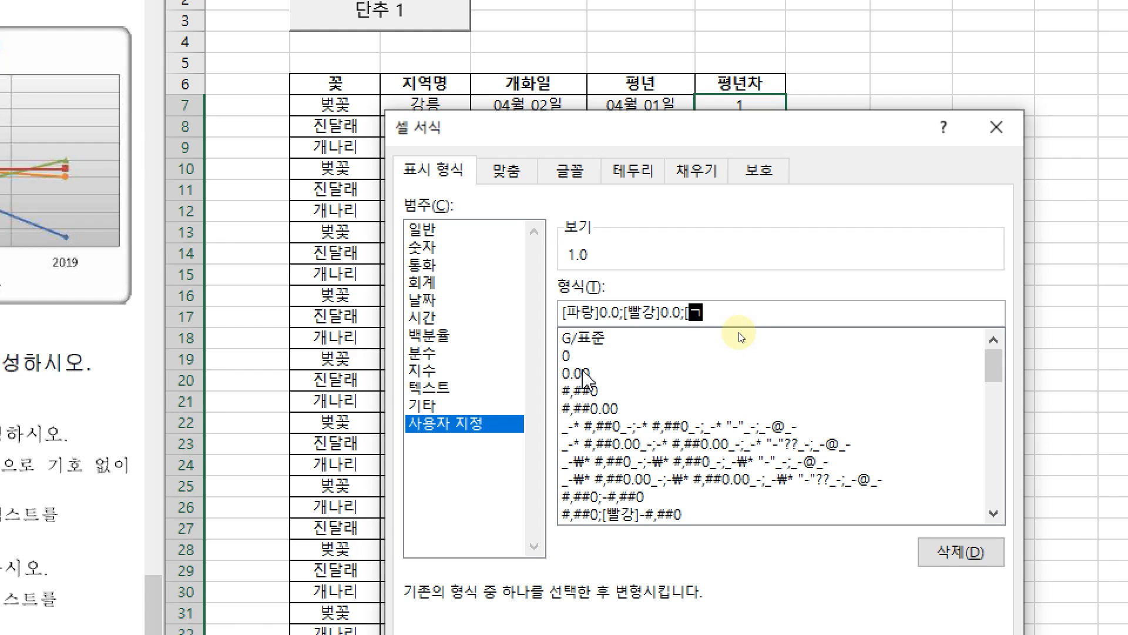
{"action": "type", "text": "ㅓㅁㅈ"}
{"action": "key", "text": "Hangul_Hanja"}
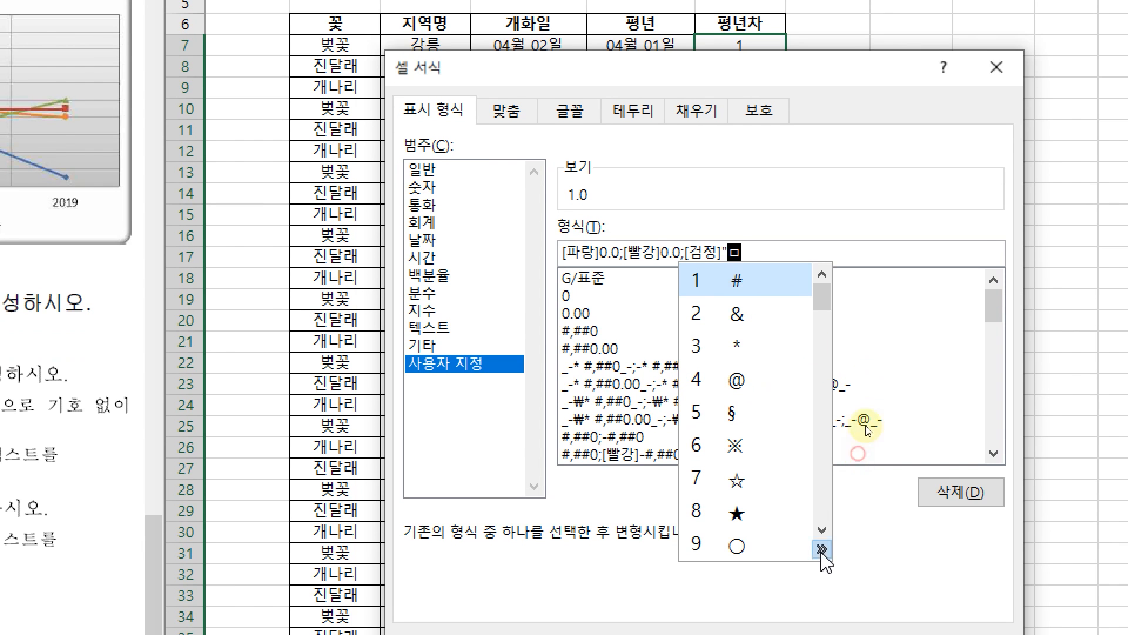
{"action": "left_click", "coordinate": [821, 608]}
{"action": "left_click", "coordinate": [798, 377]}
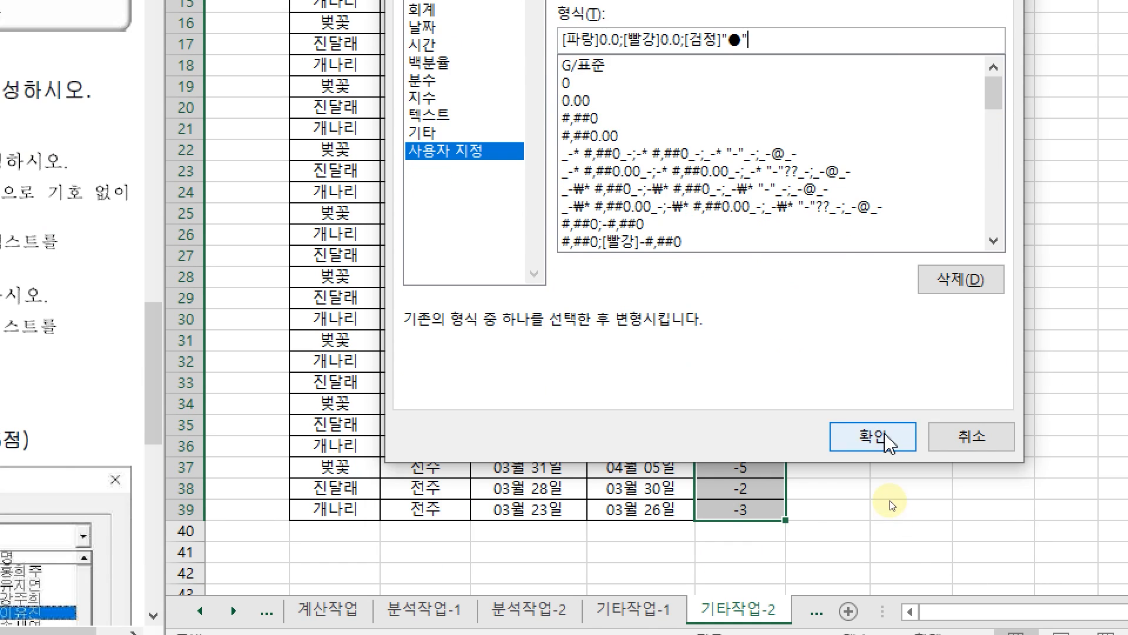
{"action": "left_click", "coordinate": [885, 433]}
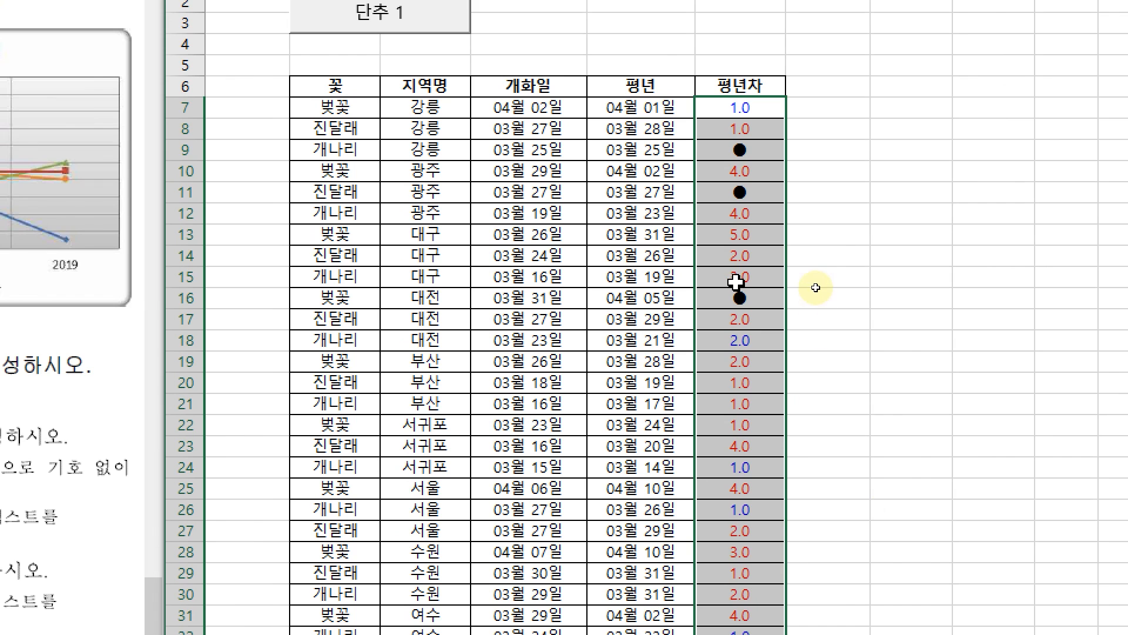
Step: Stop the macro recording and change the caption of the button over B2:C3 to 서식적용
{"action": "left_click", "coordinate": [880, 208]}
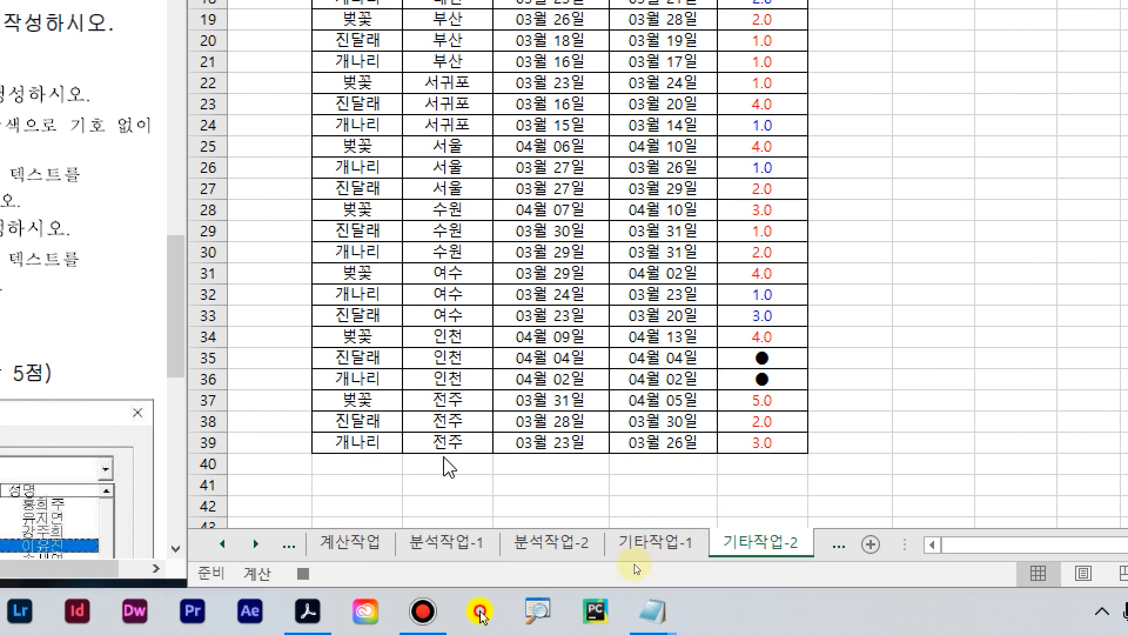
{"action": "left_click", "coordinate": [304, 573]}
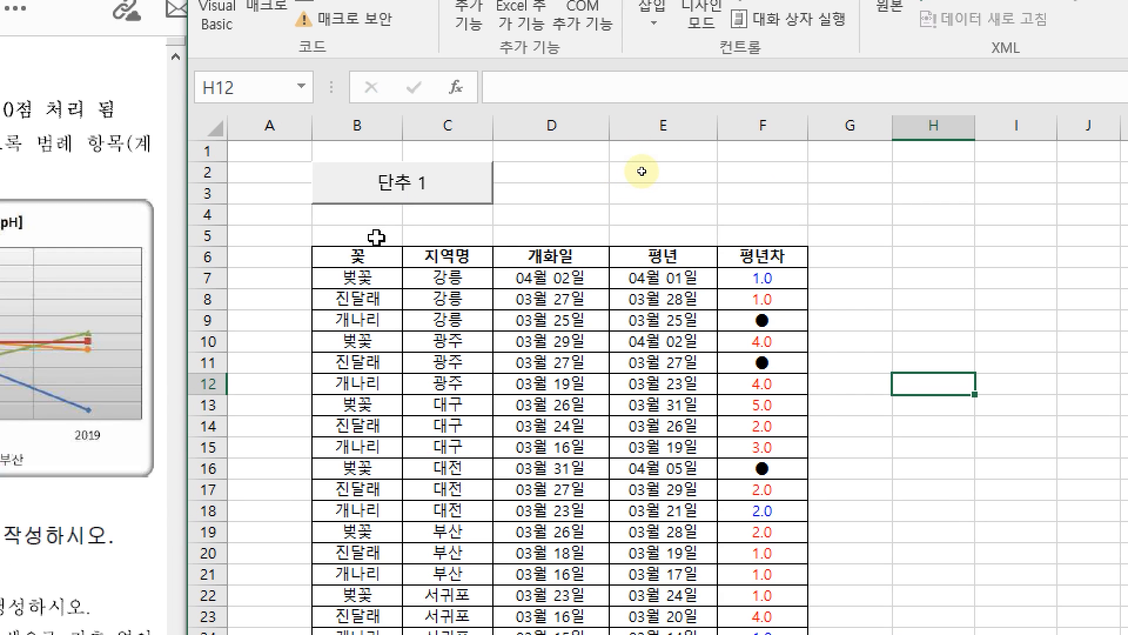
{"action": "right_click", "coordinate": [388, 178]}
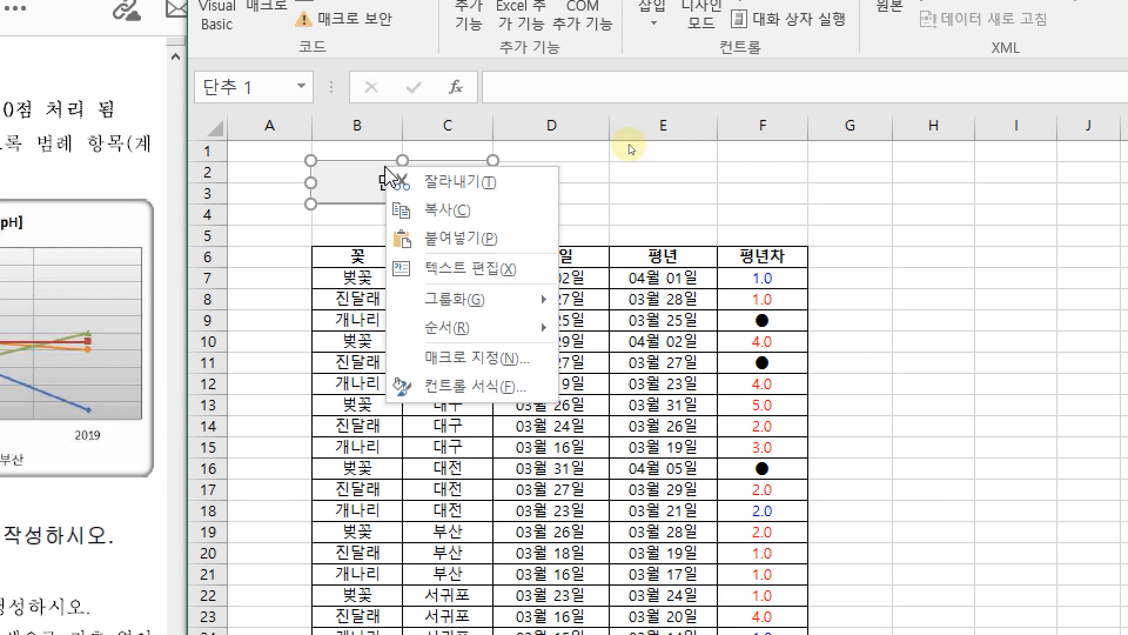
{"action": "left_click", "coordinate": [464, 264]}
{"action": "key", "text": "Delete"}
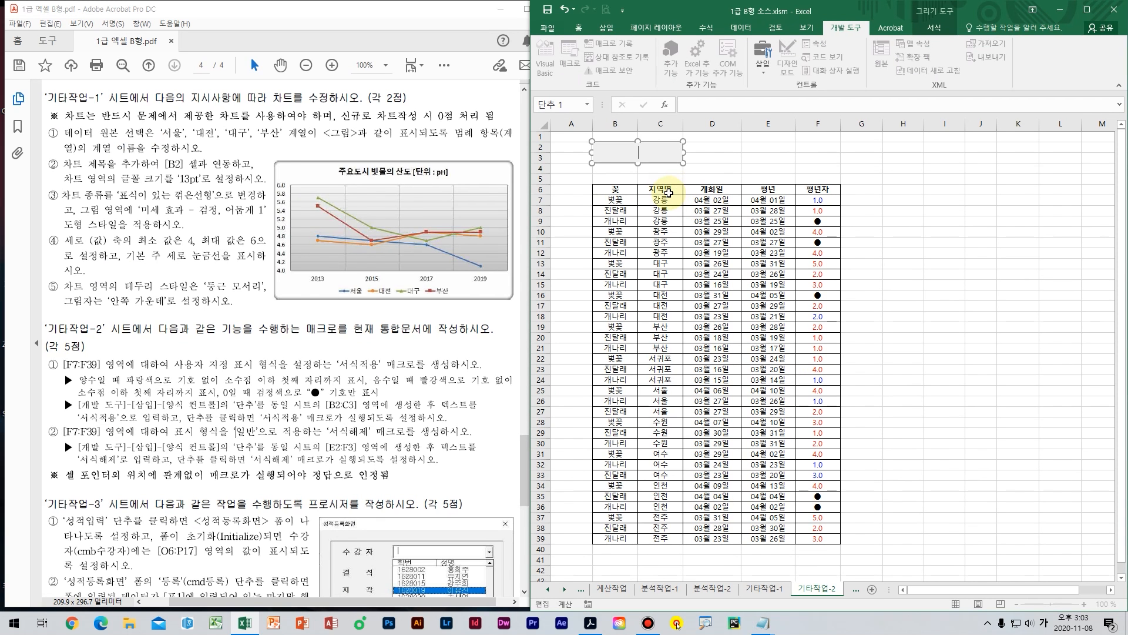
{"action": "type", "text": "ㅅ"}
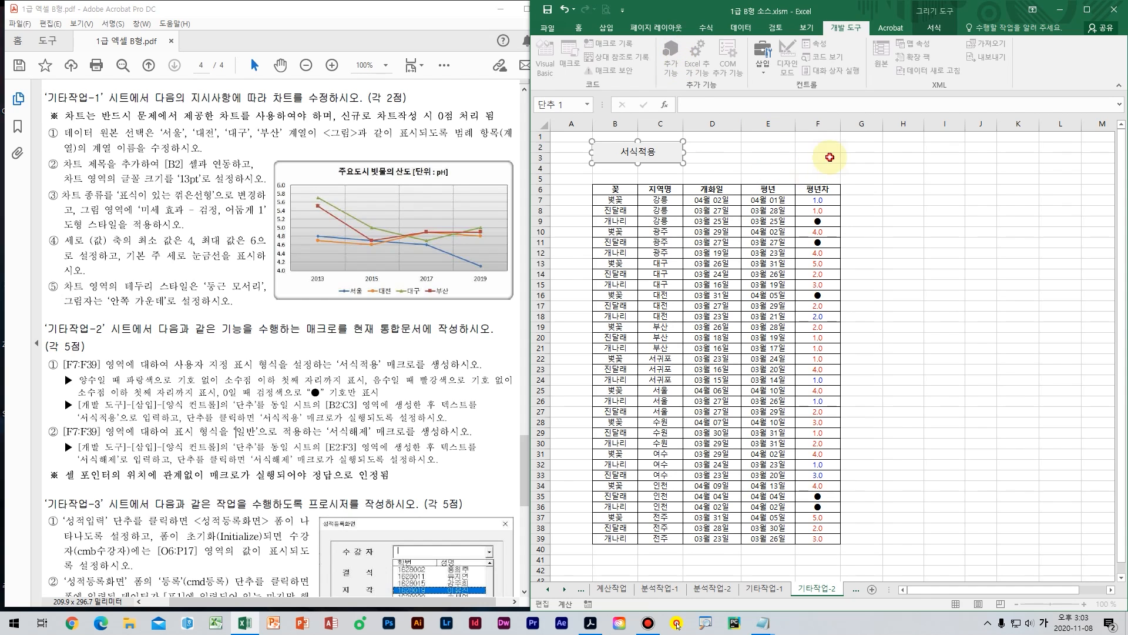
{"action": "key", "text": "Escape"}
{"action": "key", "text": "Escape"}
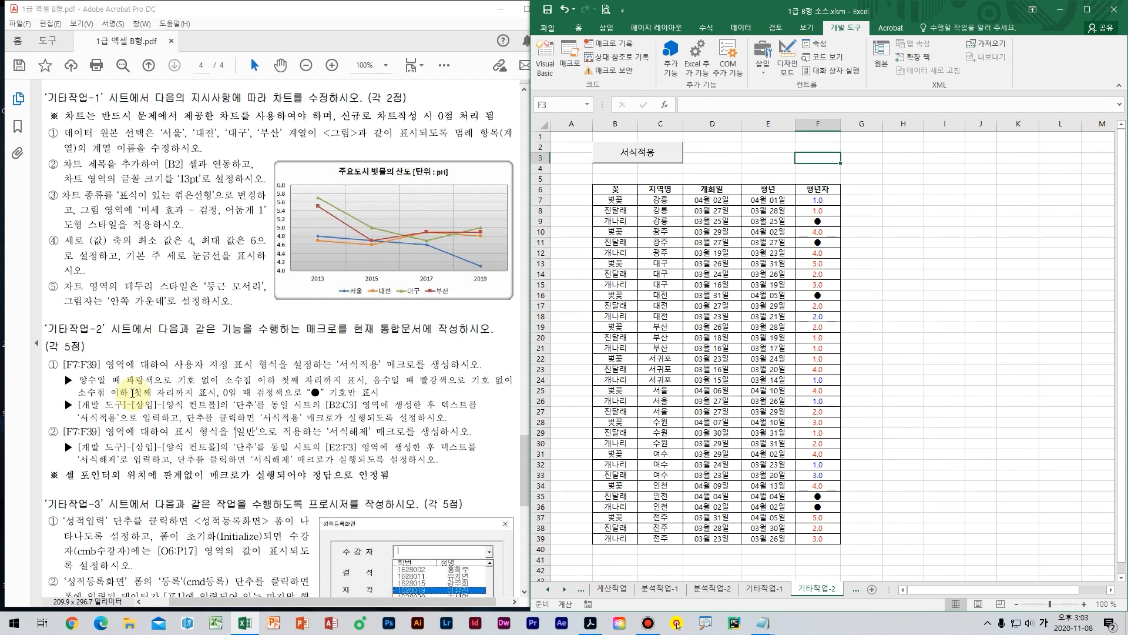
Step: Check the 서식해제 macro instructions in the PDF and draw a form-control button over cells E2:F3
{"action": "left_click_drag", "start_coordinate": [62, 436], "coordinate": [251, 438]}
{"action": "left_click", "coordinate": [262, 446]}
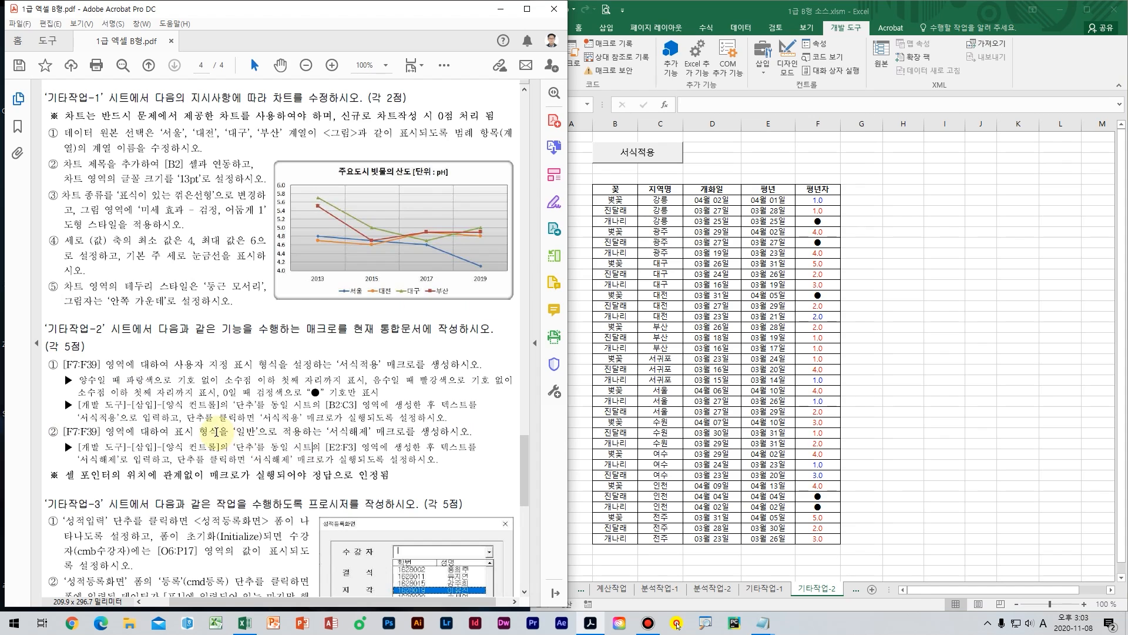
{"action": "left_click_drag", "start_coordinate": [176, 431], "coordinate": [322, 446]}
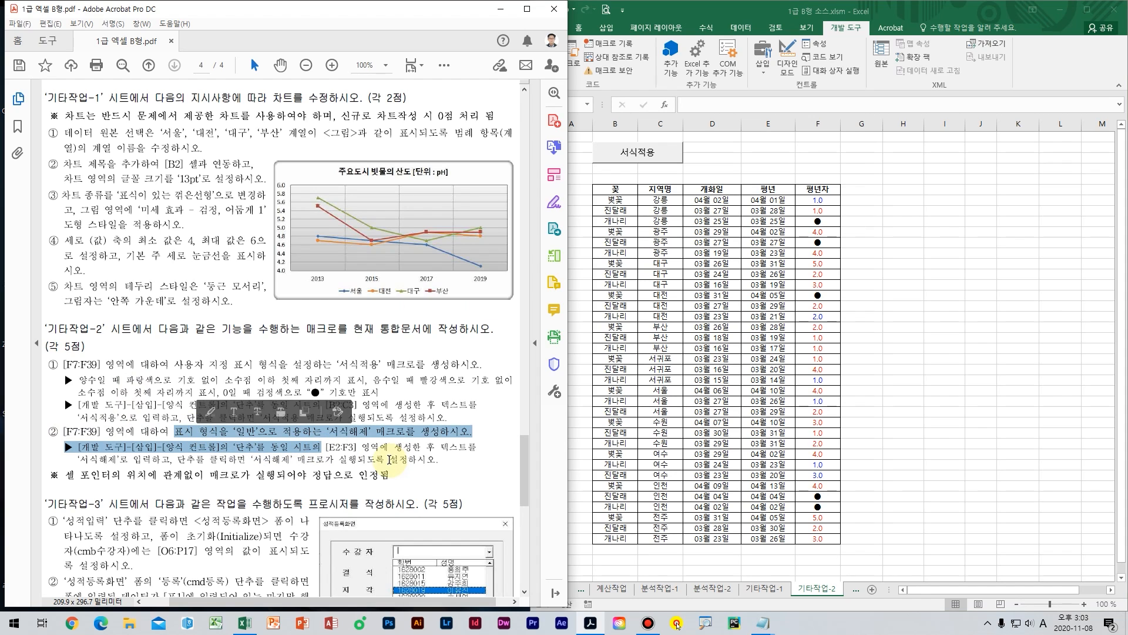
{"action": "left_click", "coordinate": [389, 459]}
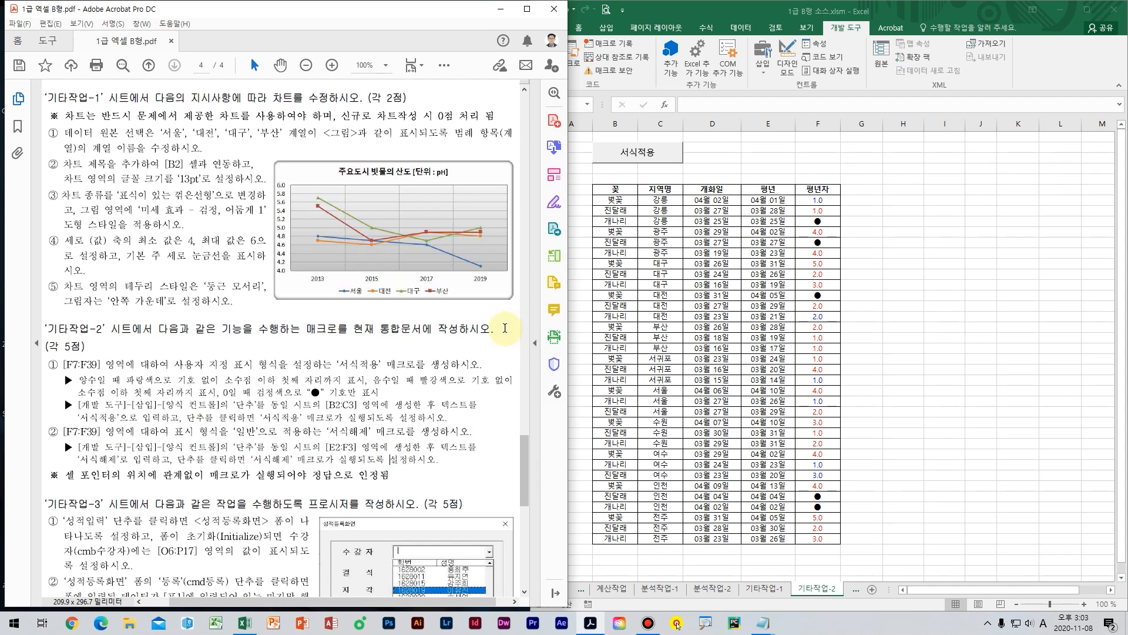
{"action": "left_click_drag", "start_coordinate": [818, 200], "coordinate": [810, 485]}
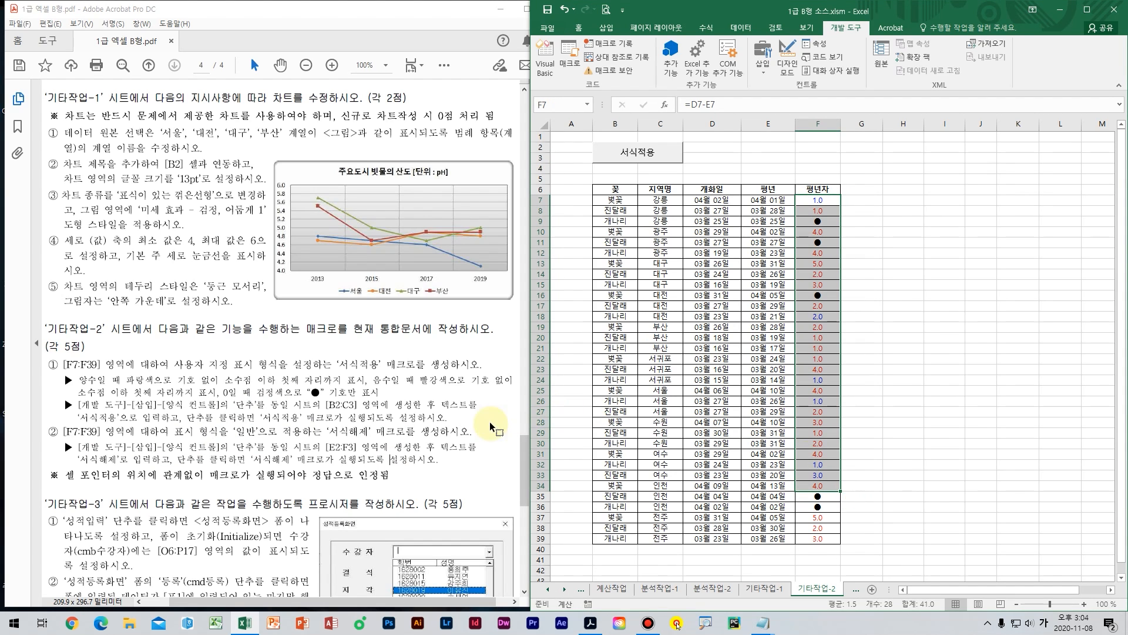
{"action": "left_click", "coordinate": [359, 454]}
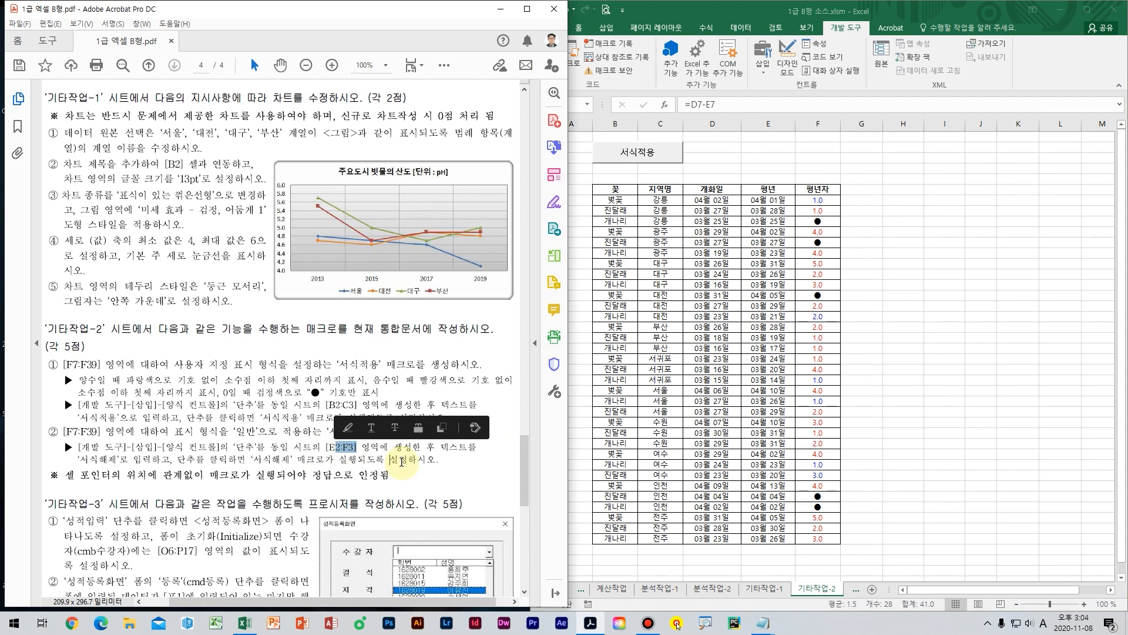
{"action": "left_click", "coordinate": [782, 146]}
{"action": "left_click_drag", "start_coordinate": [783, 145], "coordinate": [807, 153]}
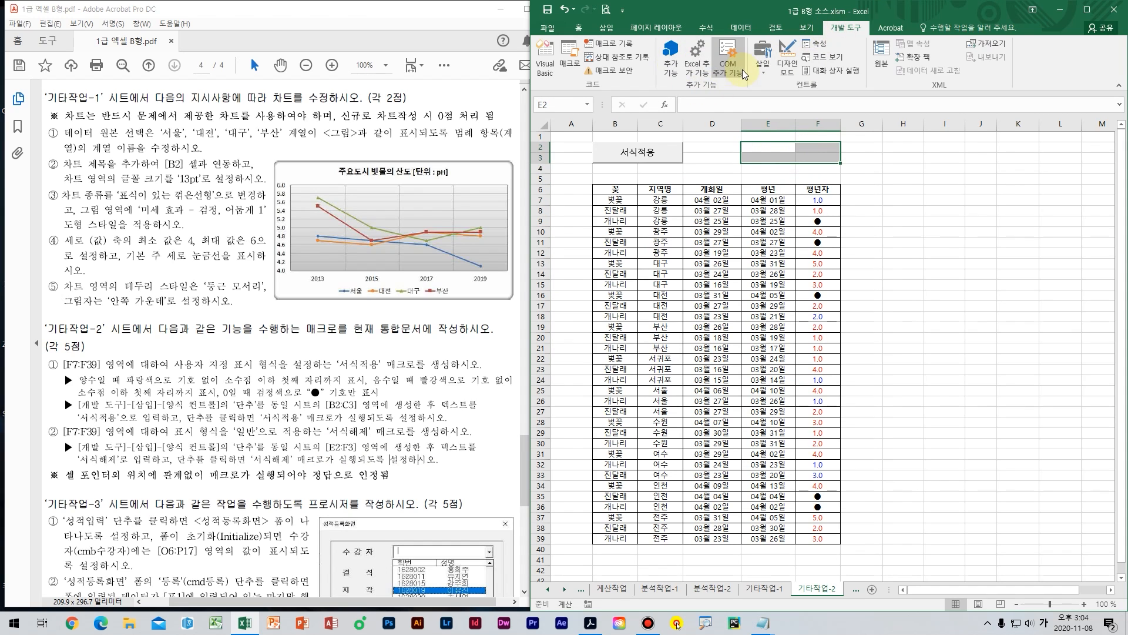
{"action": "left_click", "coordinate": [762, 63]}
{"action": "left_click", "coordinate": [759, 98]}
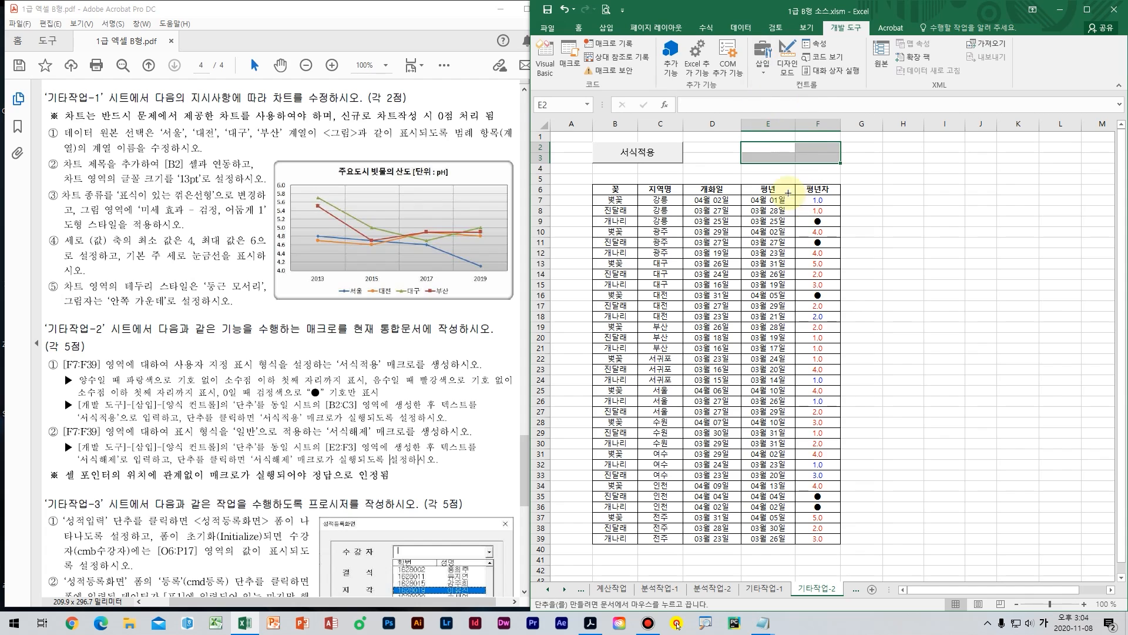
{"action": "left_click_drag", "start_coordinate": [743, 143], "coordinate": [839, 162]}
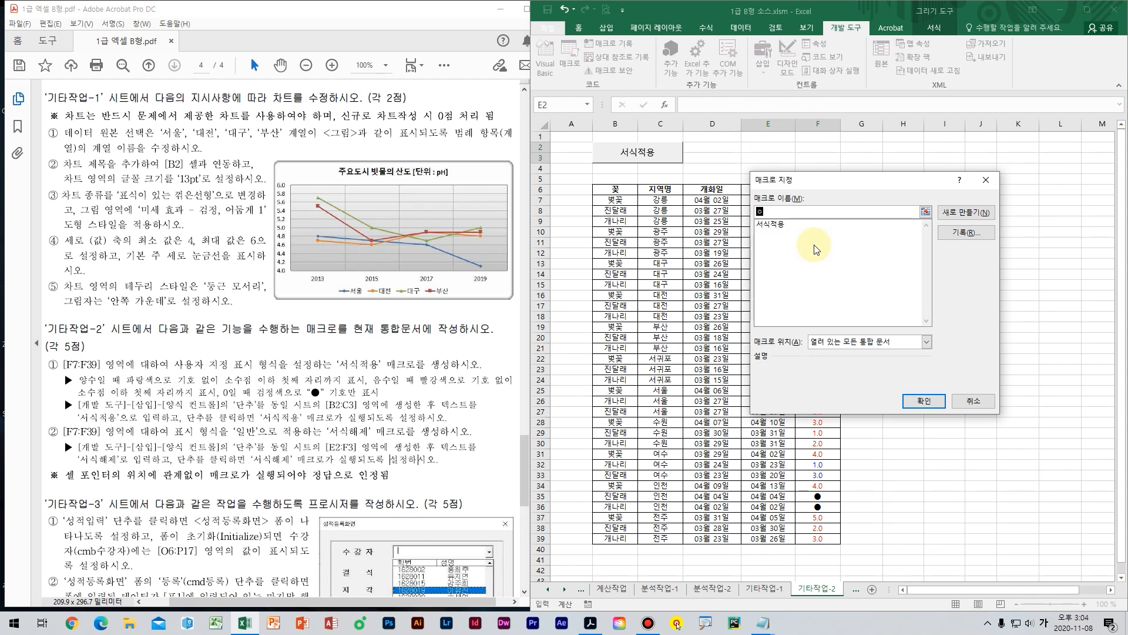
Step: Name the new button's macro 서식해제 and start recording it
{"action": "type", "text": "서식해제"}
{"action": "left_click", "coordinate": [966, 232]}
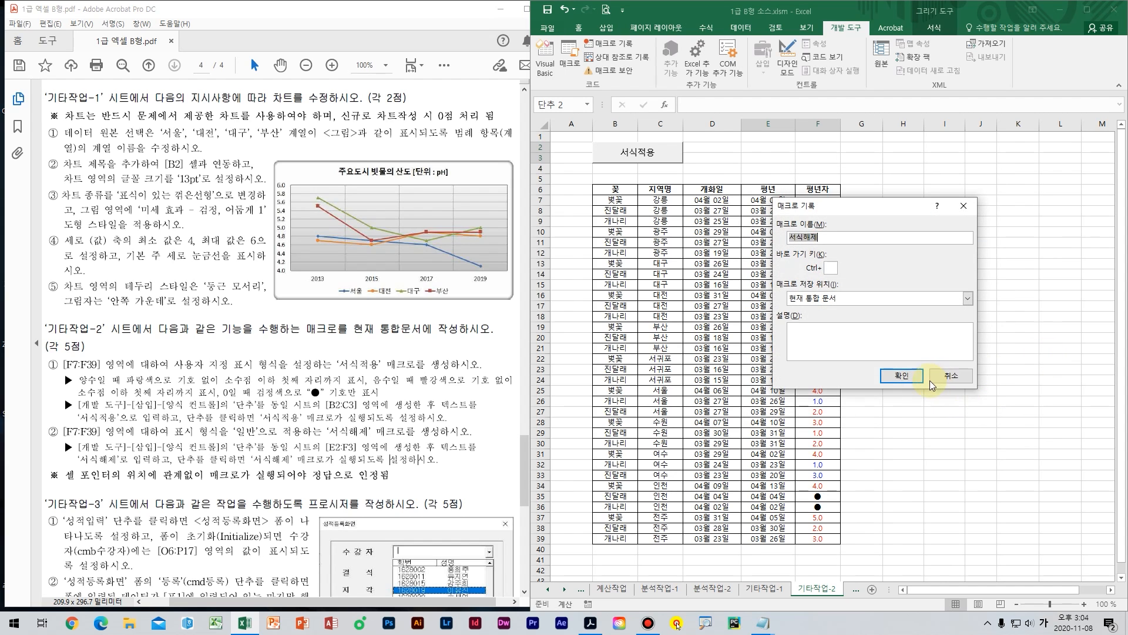
{"action": "left_click", "coordinate": [907, 378]}
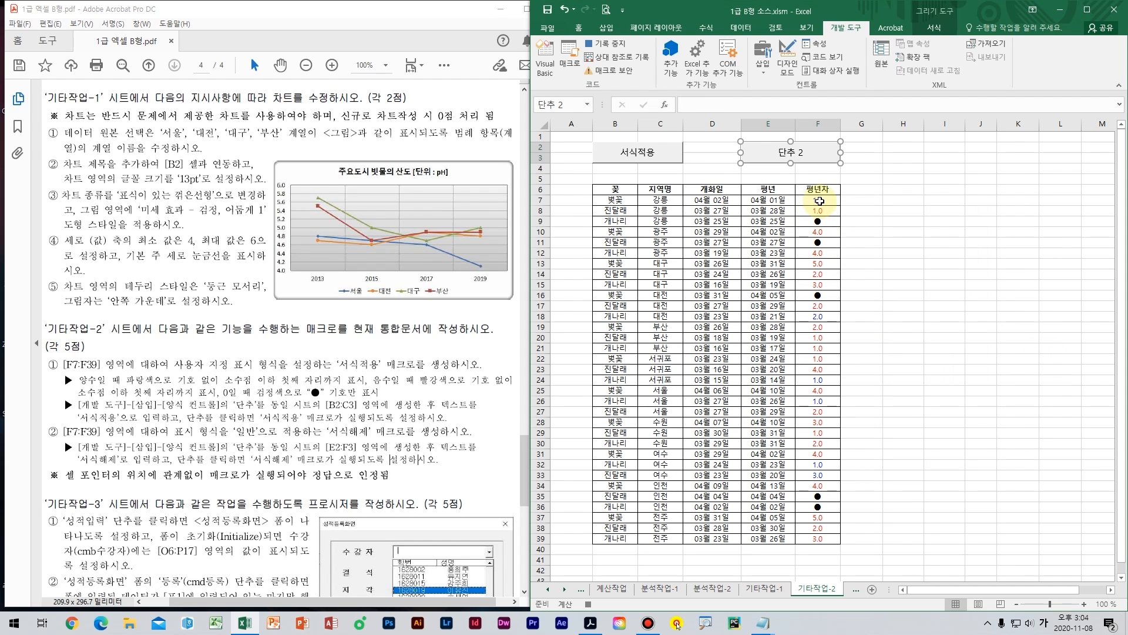
Step: Select F7:F39 and set its number format to General (일반)
{"action": "left_click", "coordinate": [820, 201]}
{"action": "left_click_drag", "start_coordinate": [820, 201], "coordinate": [832, 537]}
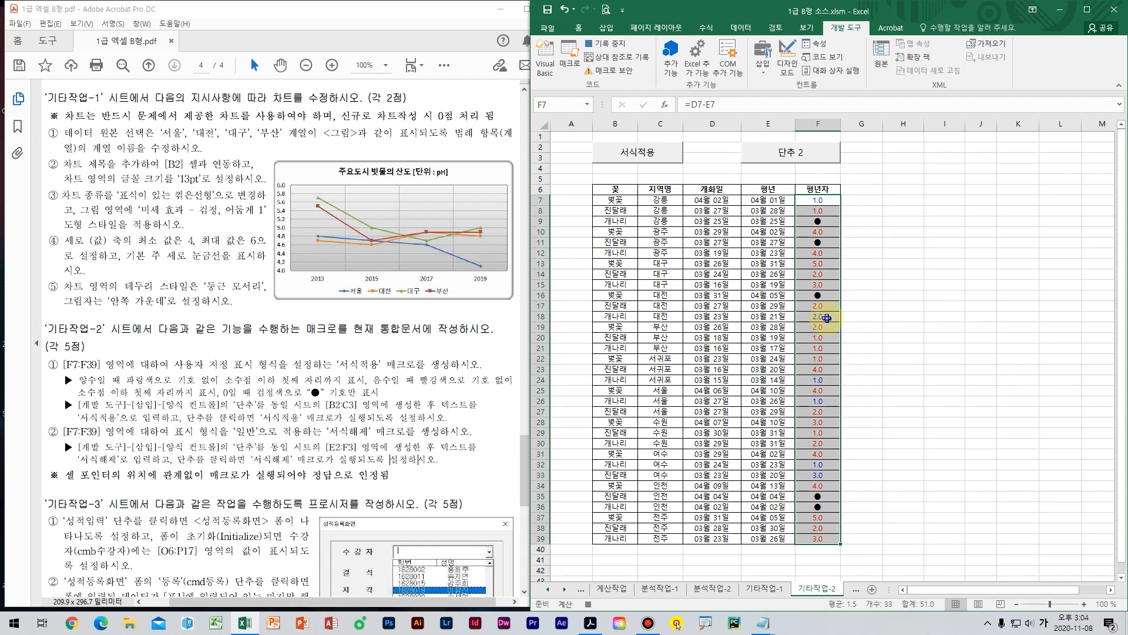
{"action": "right_click", "coordinate": [827, 317]}
{"action": "left_click", "coordinate": [875, 517]}
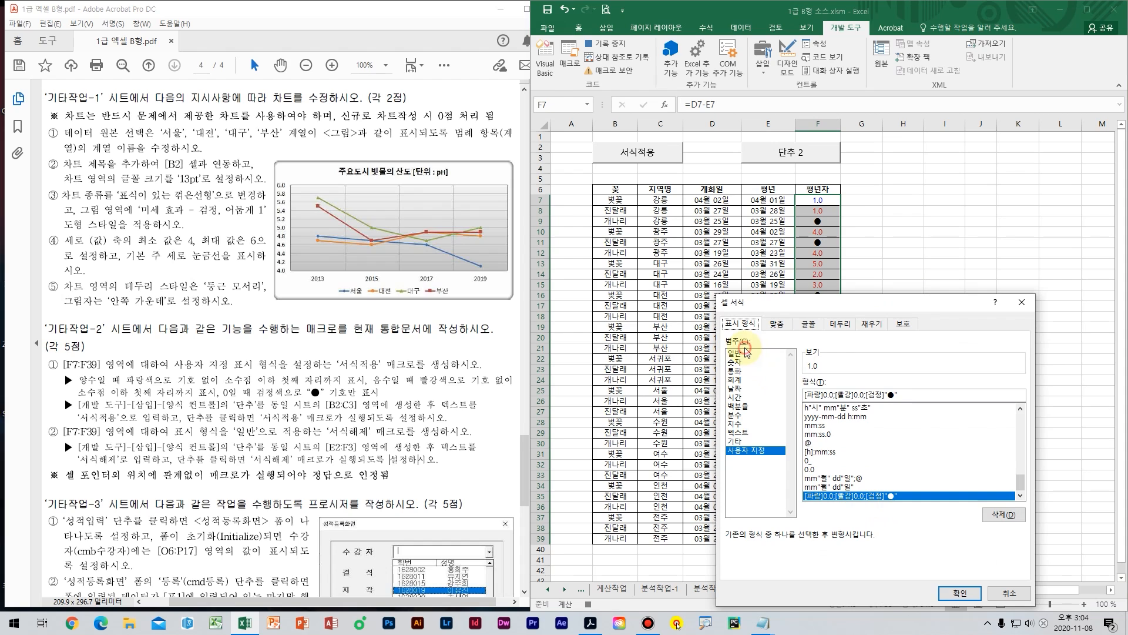
{"action": "left_click", "coordinate": [741, 353]}
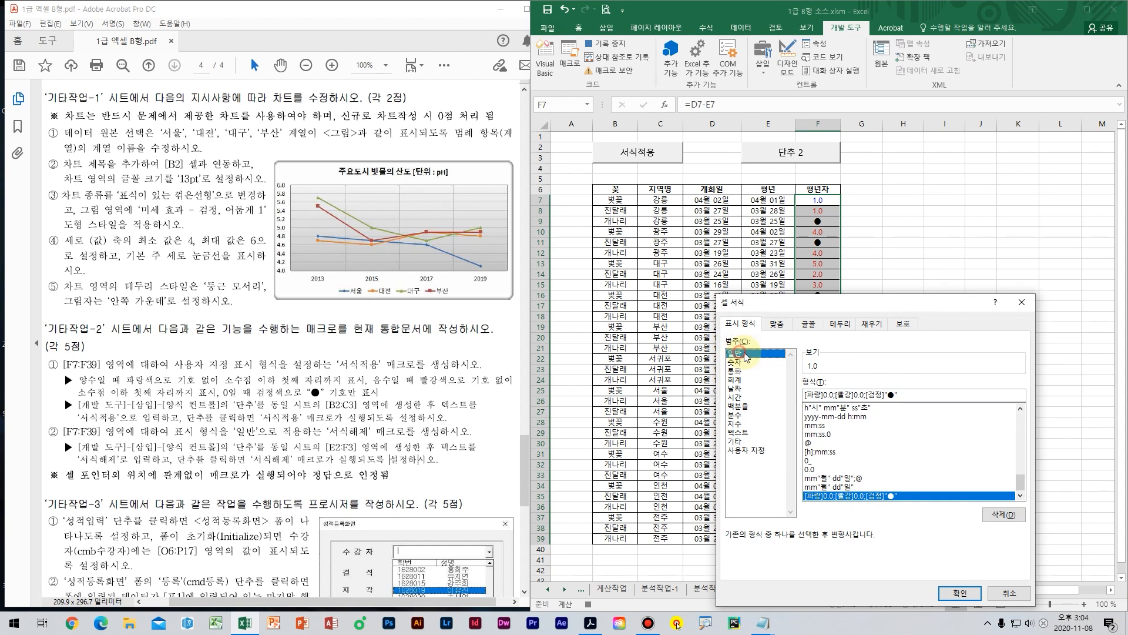
{"action": "left_click", "coordinate": [960, 593]}
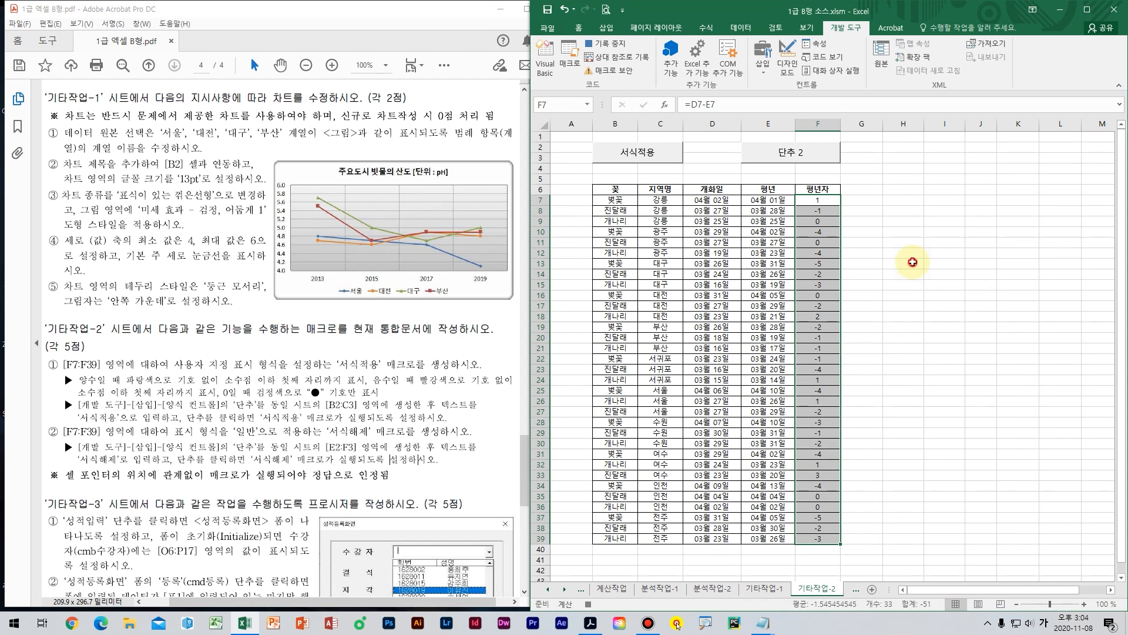
Step: Stop the macro recording and change the caption of the button over E2:F3 to 서식해제
{"action": "left_click", "coordinate": [913, 262]}
{"action": "left_click", "coordinate": [591, 604]}
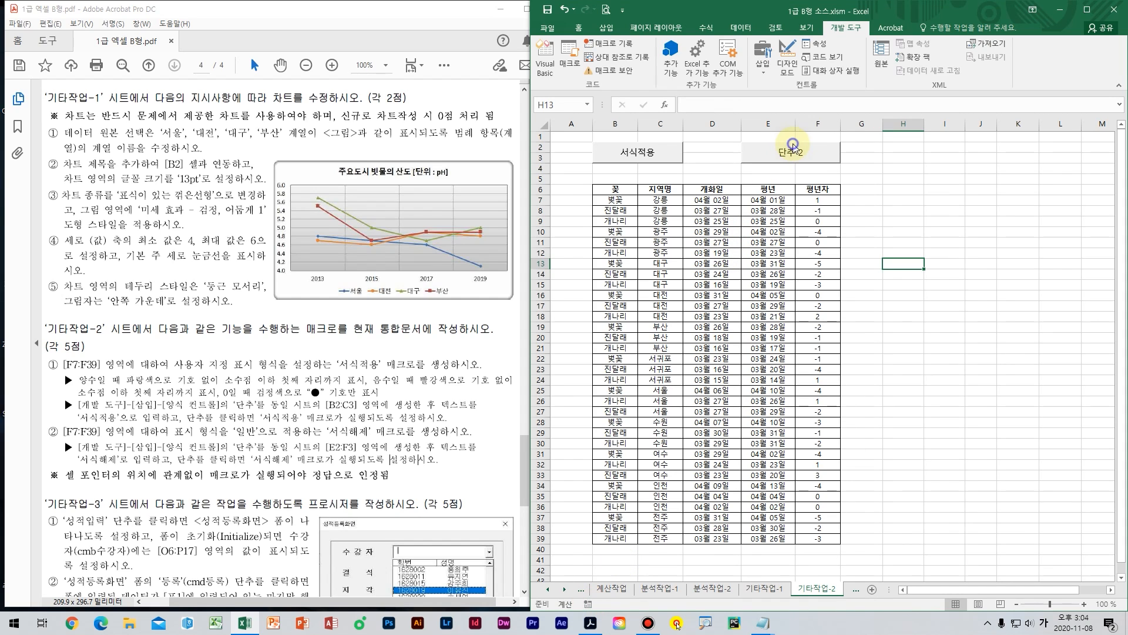
{"action": "right_click", "coordinate": [793, 145]}
{"action": "left_click", "coordinate": [844, 193]}
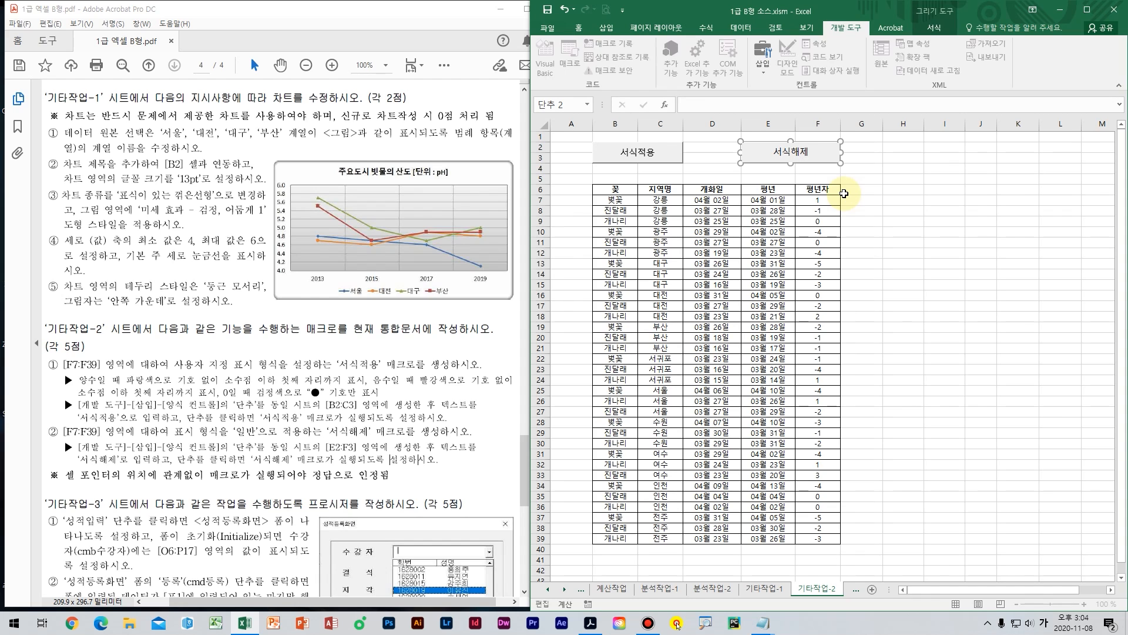
{"action": "left_click", "coordinate": [901, 252]}
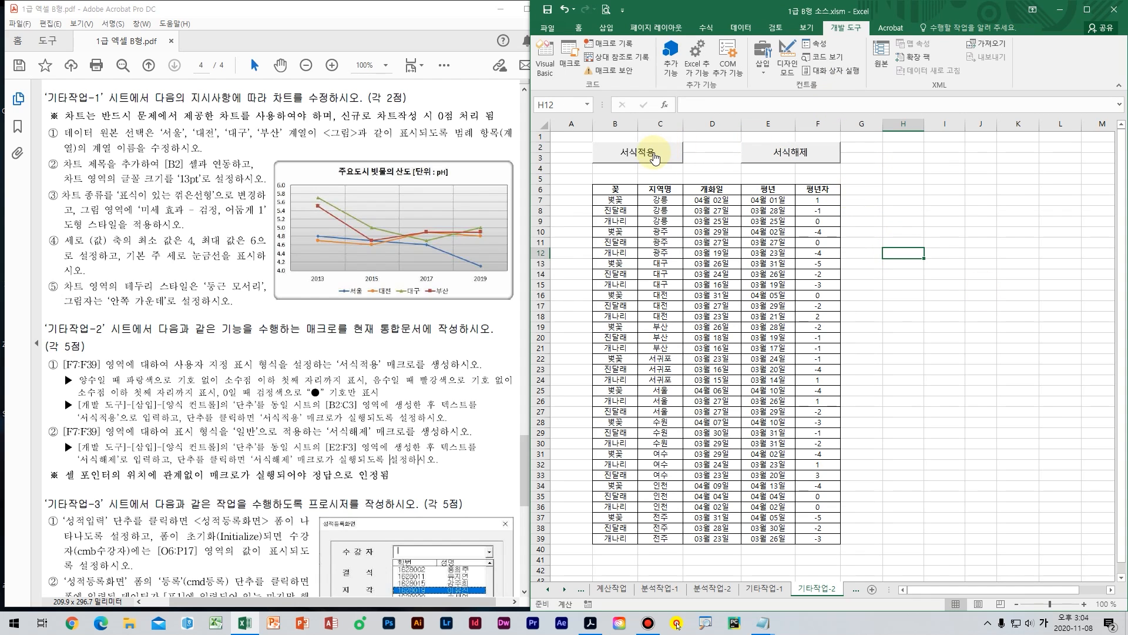
Step: Test the 서식적용 button and the 서식해제 button, checking the 평년차 column after each run
{"action": "left_click", "coordinate": [654, 158]}
{"action": "left_click_drag", "start_coordinate": [818, 200], "coordinate": [820, 416]}
{"action": "left_click", "coordinate": [945, 327]}
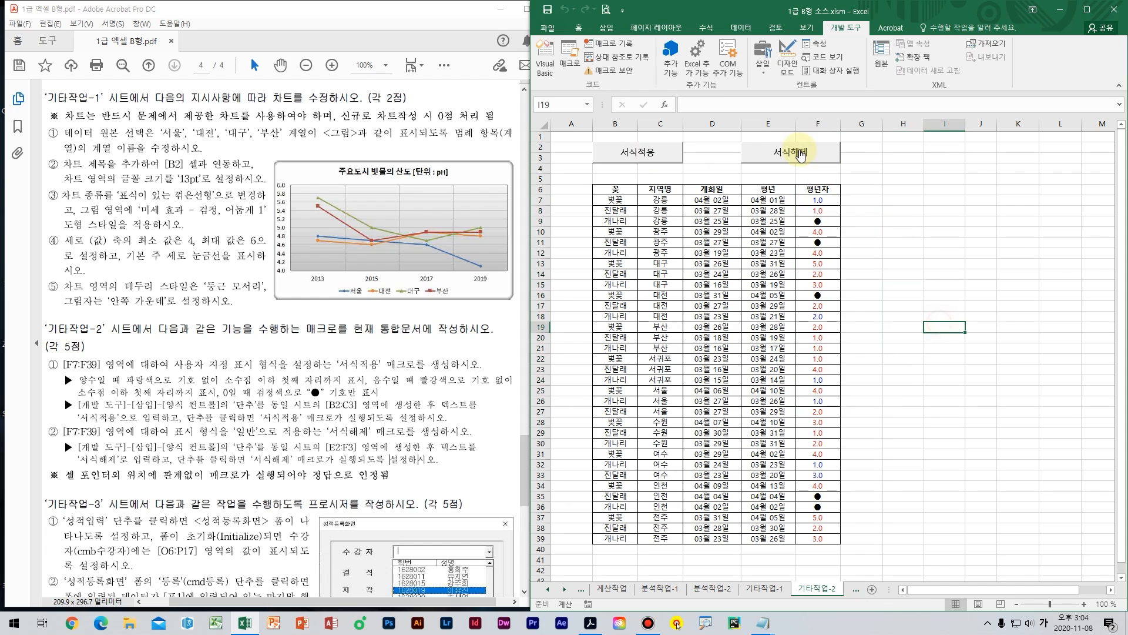
{"action": "left_click", "coordinate": [801, 154]}
{"action": "left_click_drag", "start_coordinate": [814, 230], "coordinate": [819, 369]}
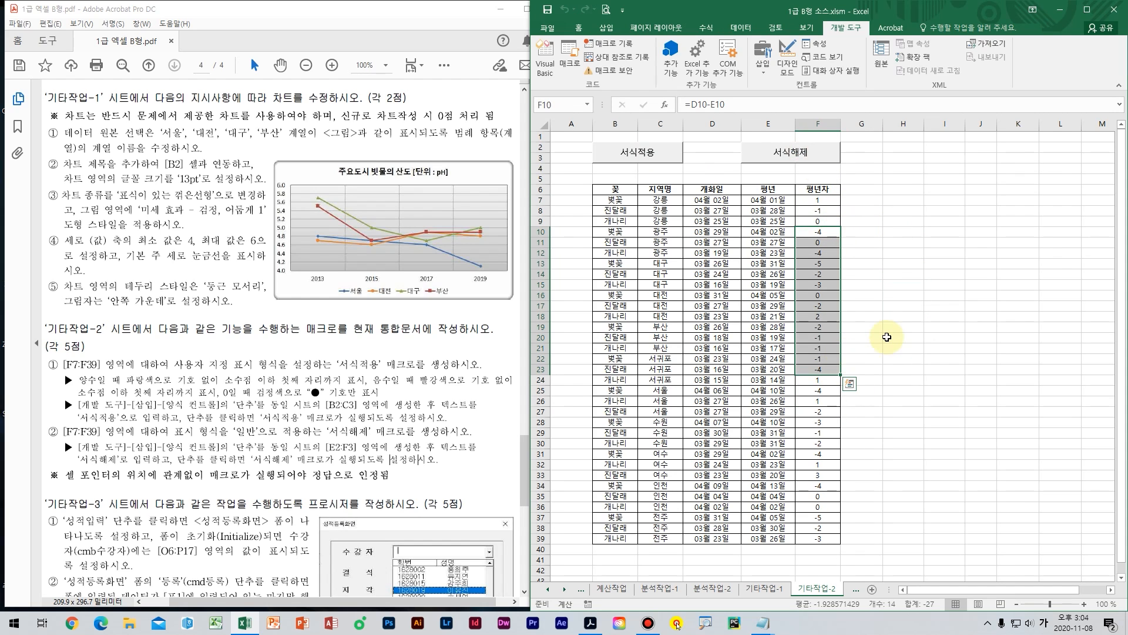
{"action": "left_click", "coordinate": [904, 335]}
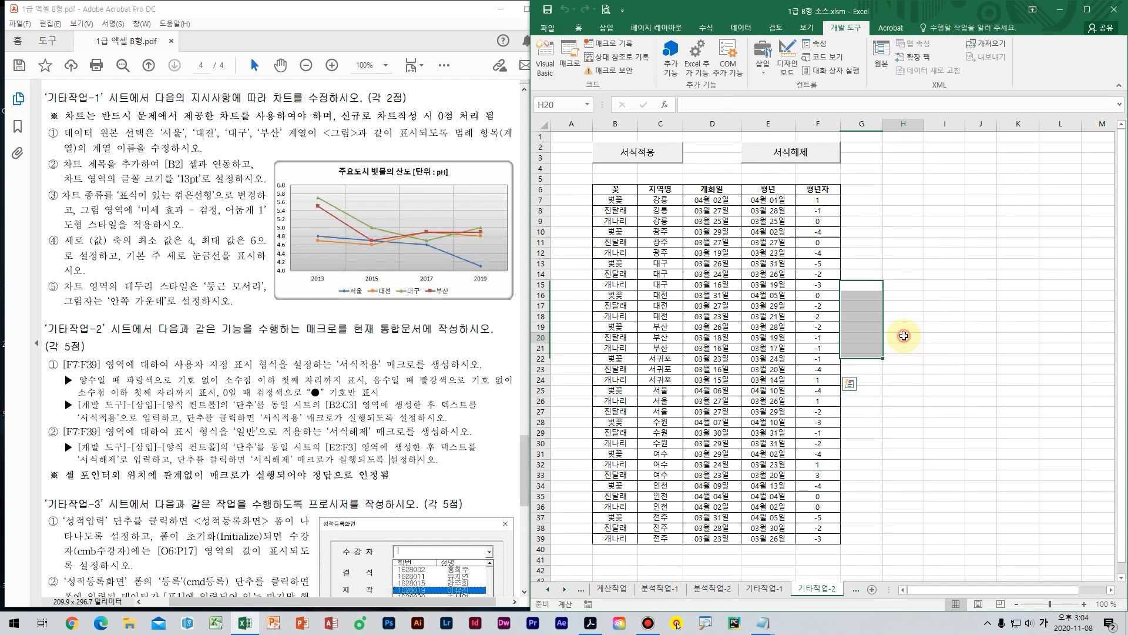
{"action": "left_click", "coordinate": [862, 251]}
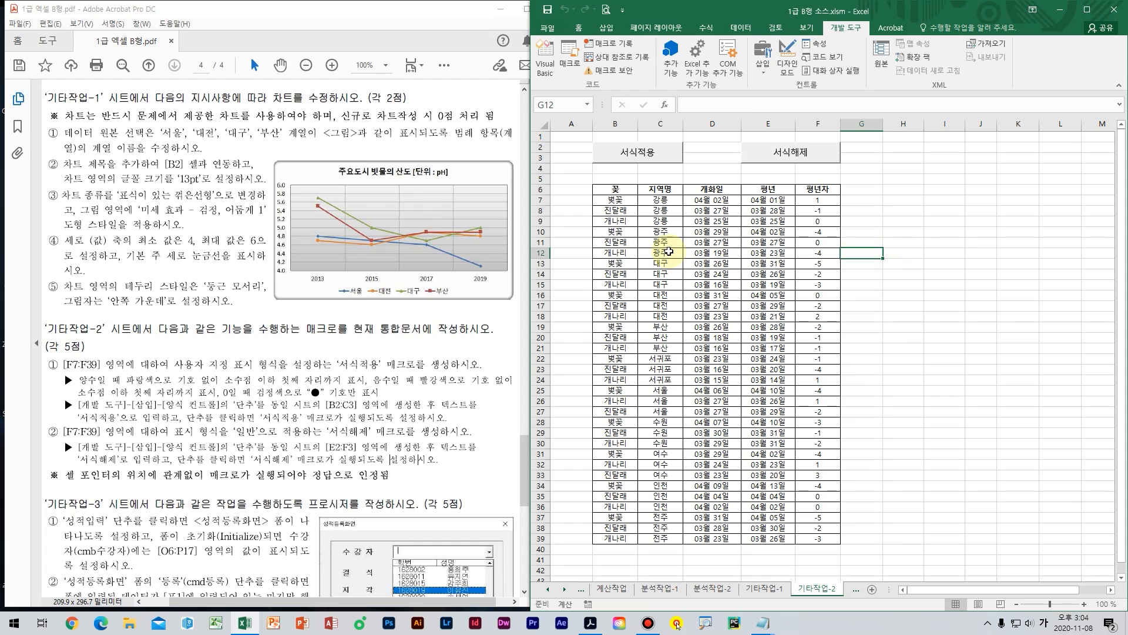
Step: Bring the 기타작업-3 instructions into view in the PDF and open the 기타작업-3 sheet in the workbook
{"action": "left_click", "coordinate": [252, 391]}
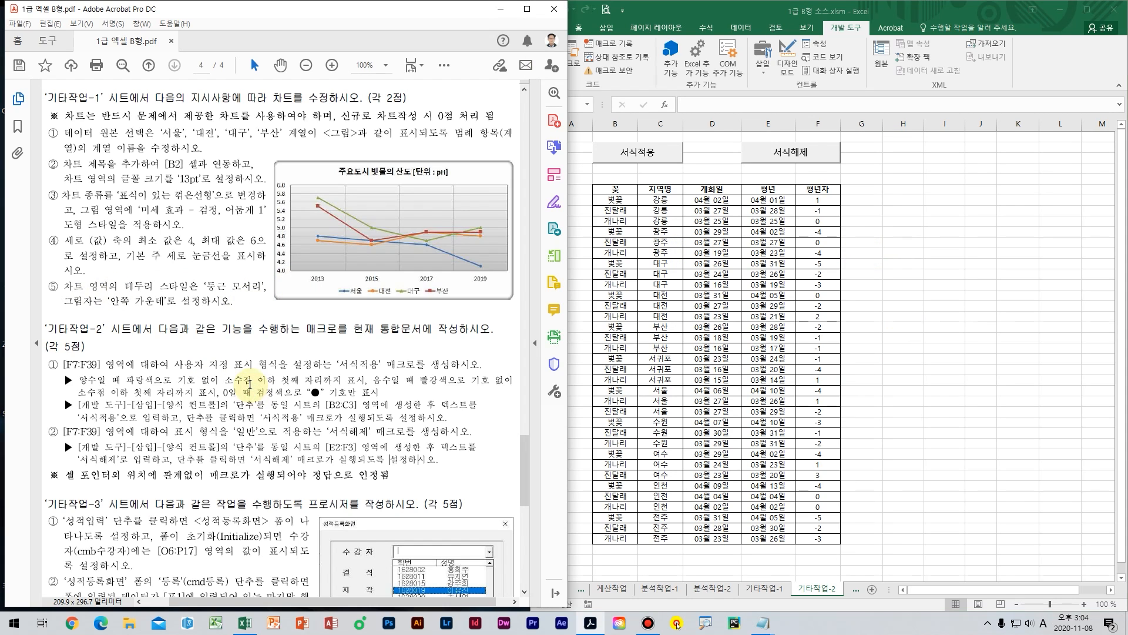
{"action": "scroll", "coordinate": [252, 391], "scroll_direction": "down", "scroll_amount": 3}
{"action": "scroll", "coordinate": [124, 438], "scroll_direction": "down", "scroll_amount": 5}
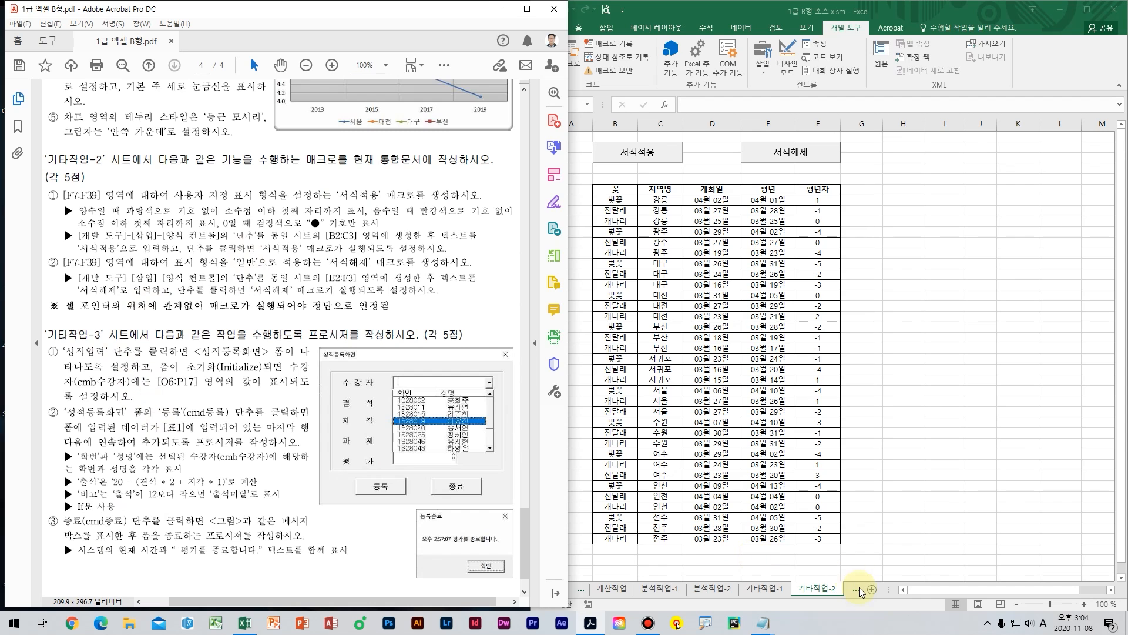
{"action": "left_click", "coordinate": [804, 594]}
{"action": "left_click", "coordinate": [787, 592]}
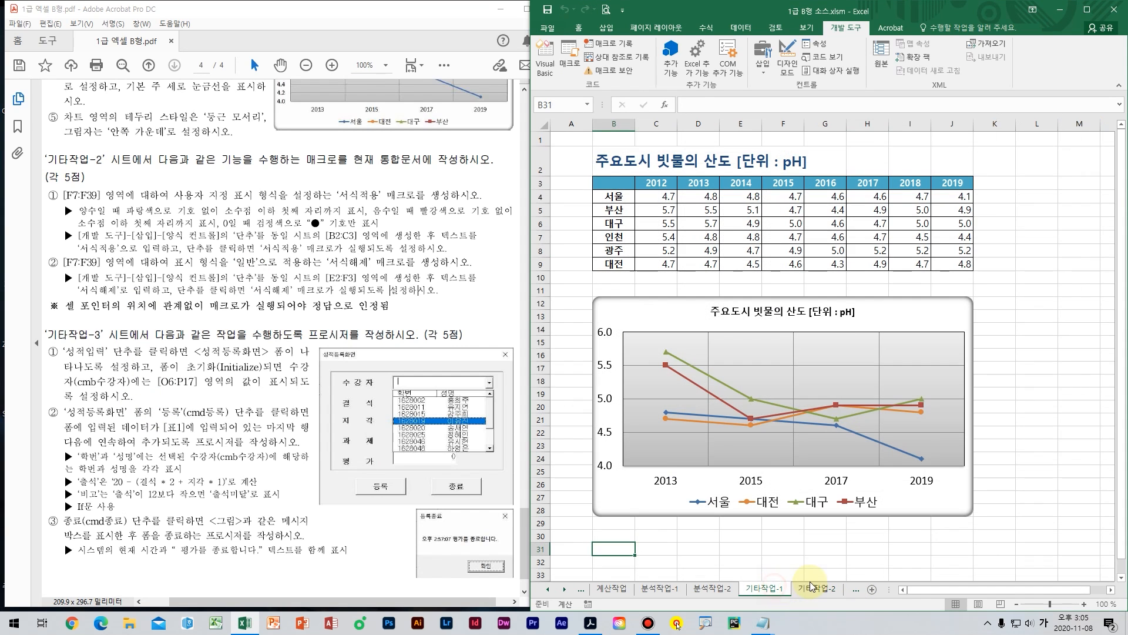
{"action": "left_click", "coordinate": [814, 589]}
{"action": "left_click", "coordinate": [857, 590]}
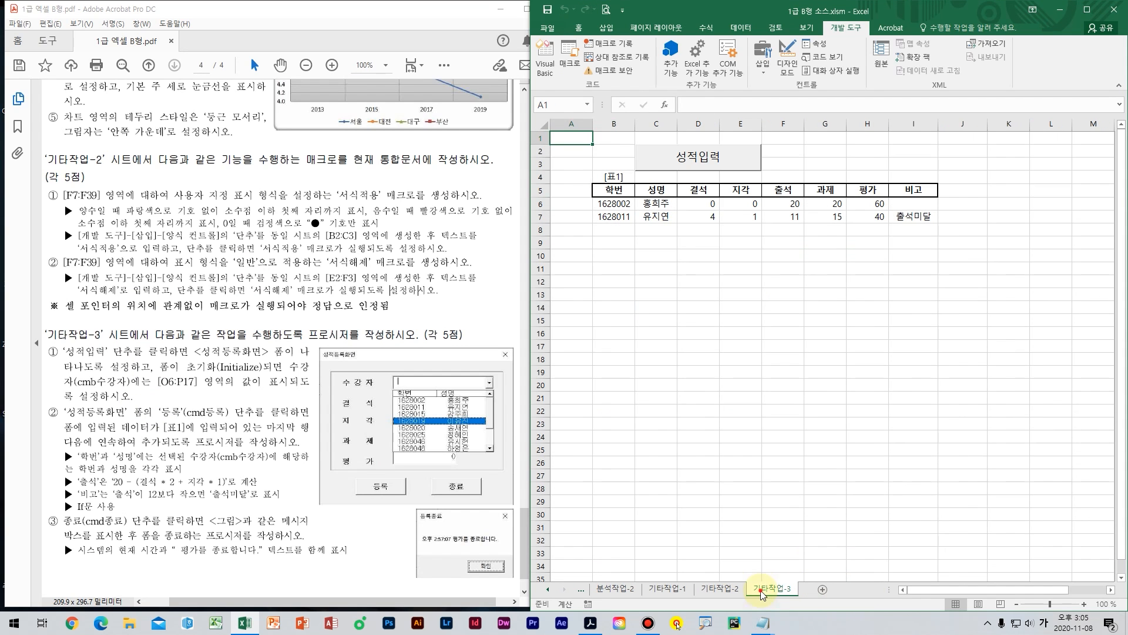
{"action": "left_click", "coordinate": [755, 234]}
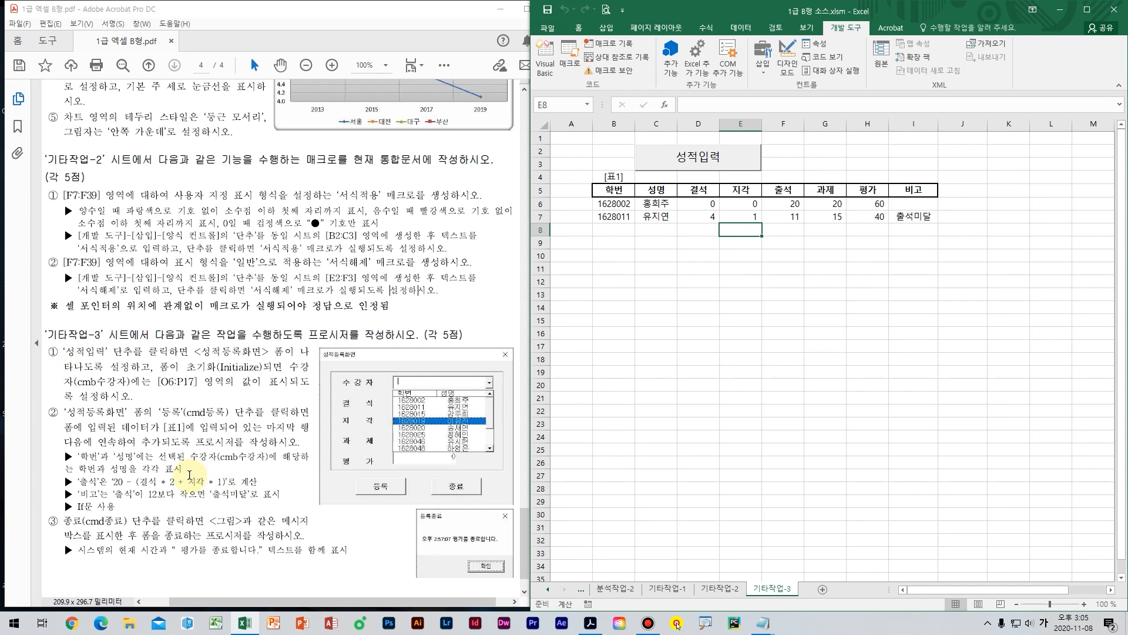
{"action": "left_click_drag", "start_coordinate": [345, 402], "coordinate": [349, 405]}
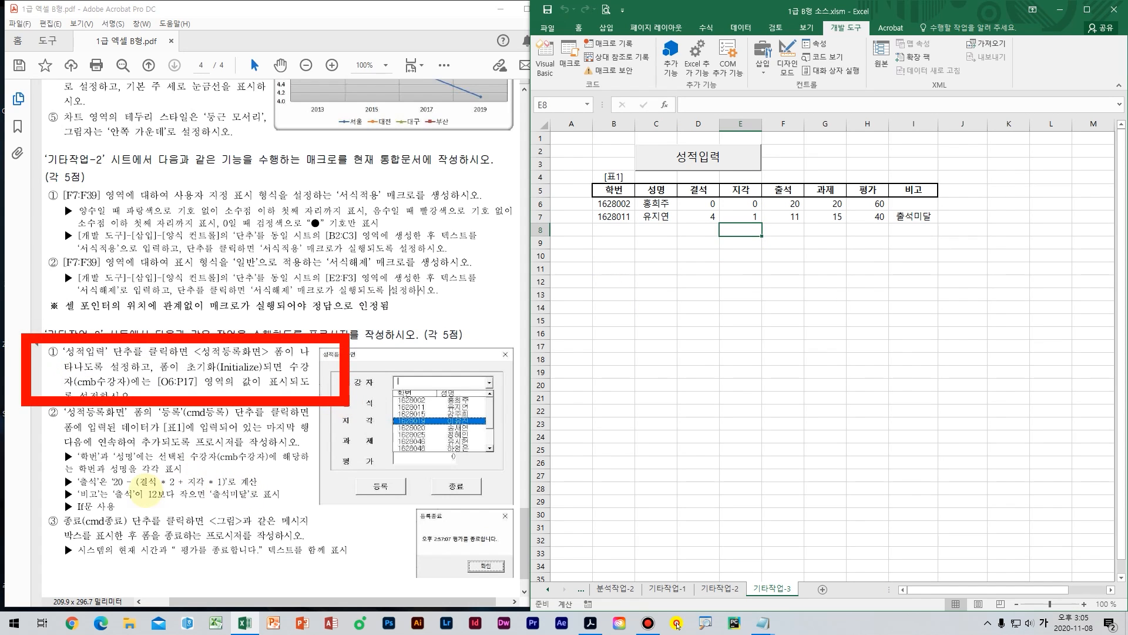
{"action": "left_click_drag", "start_coordinate": [34, 504], "coordinate": [367, 576]}
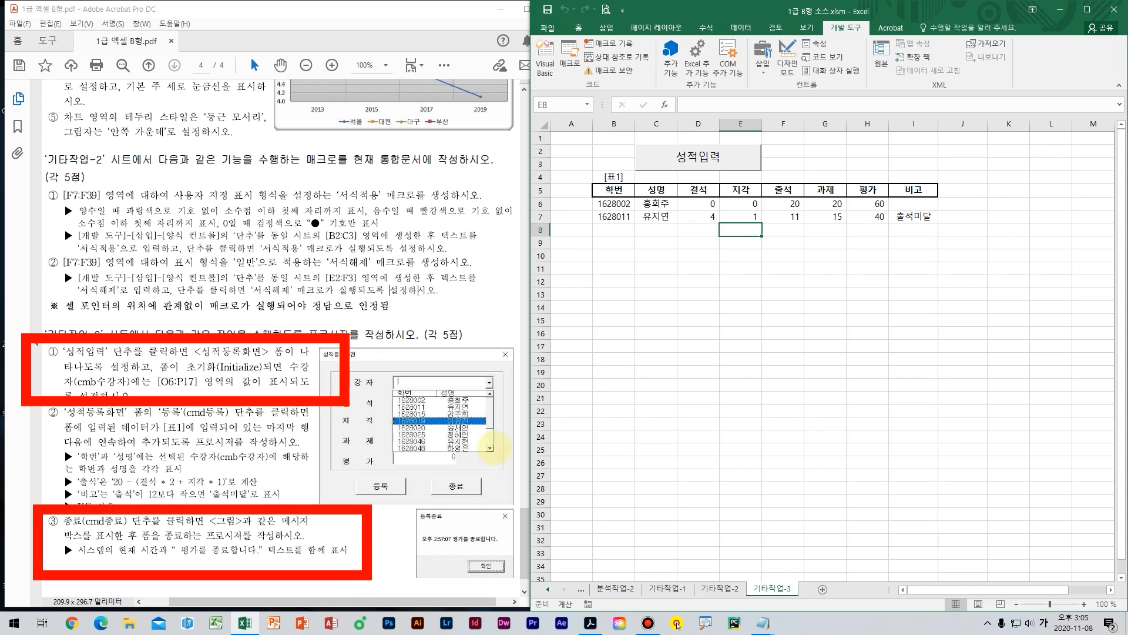
{"action": "left_click", "coordinate": [194, 503]}
{"action": "mouse_move", "coordinate": [194, 504]}
{"action": "left_mouse_down"}
{"action": "mouse_move", "coordinate": [76, 426]}
{"action": "mouse_move", "coordinate": [200, 400]}
{"action": "mouse_move", "coordinate": [164, 531]}
{"action": "left_mouse_up"}
{"action": "left_click_drag", "start_coordinate": [506, 354], "coordinate": [521, 339]}
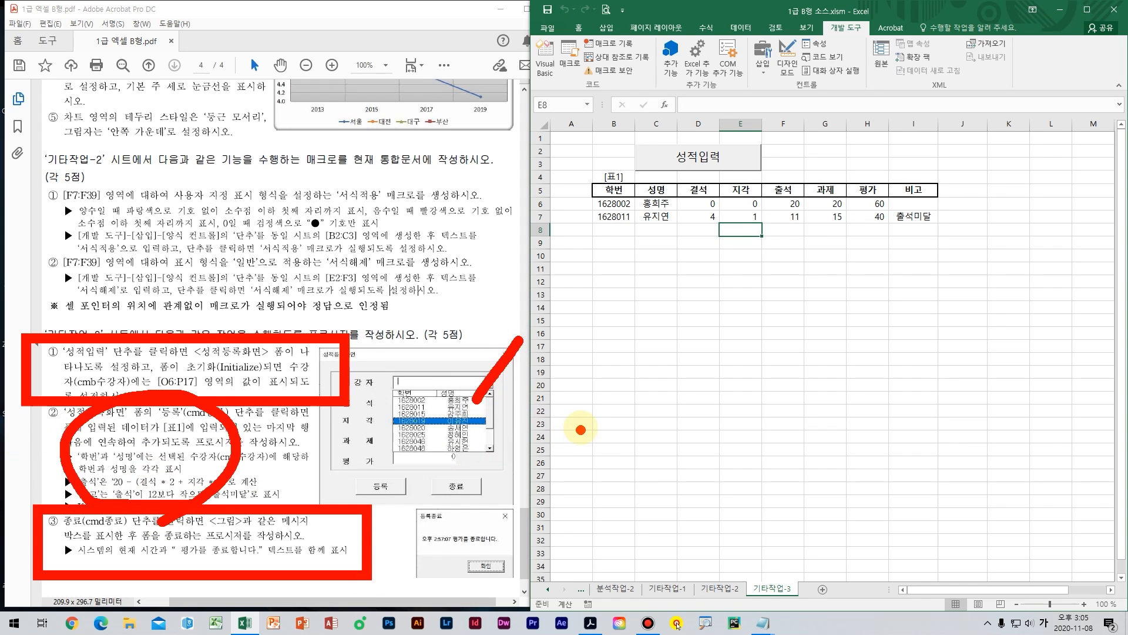
{"action": "key", "text": "Escape"}
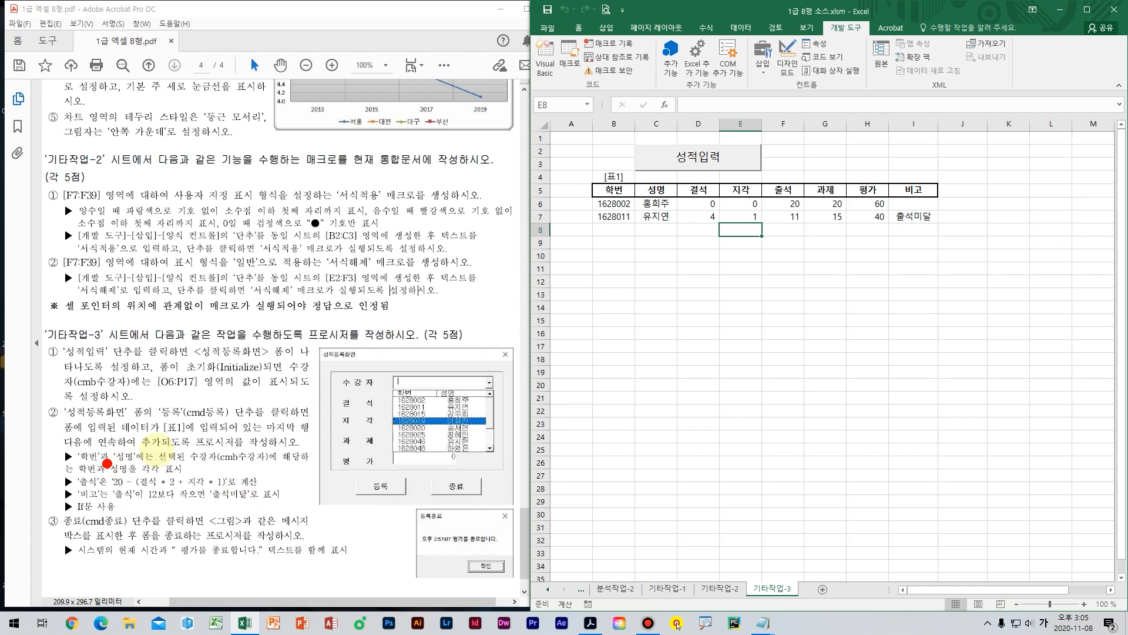
{"action": "mouse_move", "coordinate": [351, 355]}
{"action": "left_mouse_down"}
{"action": "mouse_move", "coordinate": [373, 357]}
{"action": "mouse_move", "coordinate": [379, 552]}
{"action": "mouse_move", "coordinate": [355, 553]}
{"action": "left_mouse_up"}
{"action": "left_click_drag", "start_coordinate": [318, 470], "coordinate": [319, 487]}
{"action": "left_click_drag", "start_coordinate": [210, 479], "coordinate": [203, 385]}
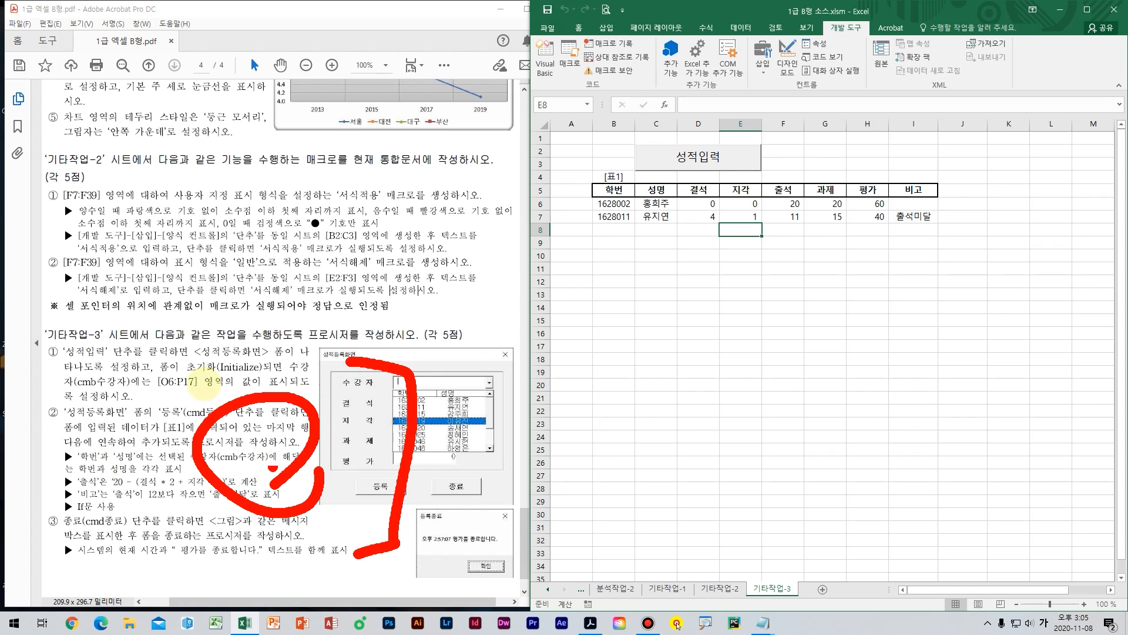
{"action": "mouse_move", "coordinate": [112, 344]}
{"action": "left_mouse_down"}
{"action": "mouse_move", "coordinate": [126, 356]}
{"action": "mouse_move", "coordinate": [141, 336]}
{"action": "left_mouse_up"}
{"action": "mouse_move", "coordinate": [136, 495]}
{"action": "left_mouse_down"}
{"action": "mouse_move", "coordinate": [154, 520]}
{"action": "mouse_move", "coordinate": [241, 452]}
{"action": "left_mouse_up"}
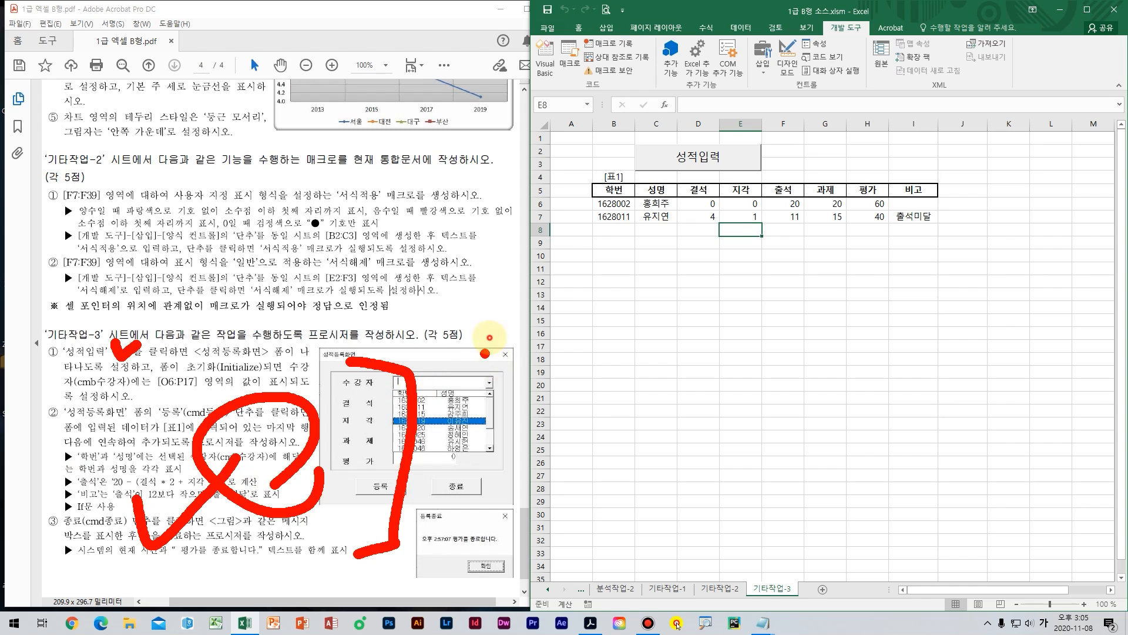
{"action": "mouse_move", "coordinate": [497, 337]}
{"action": "left_mouse_down"}
{"action": "mouse_move", "coordinate": [448, 301]}
{"action": "mouse_move", "coordinate": [483, 371]}
{"action": "left_mouse_up"}
{"action": "mouse_move", "coordinate": [632, 303]}
{"action": "left_mouse_down"}
{"action": "mouse_move", "coordinate": [611, 341]}
{"action": "mouse_move", "coordinate": [620, 403]}
{"action": "left_mouse_up"}
{"action": "left_click_drag", "start_coordinate": [652, 344], "coordinate": [708, 343]}
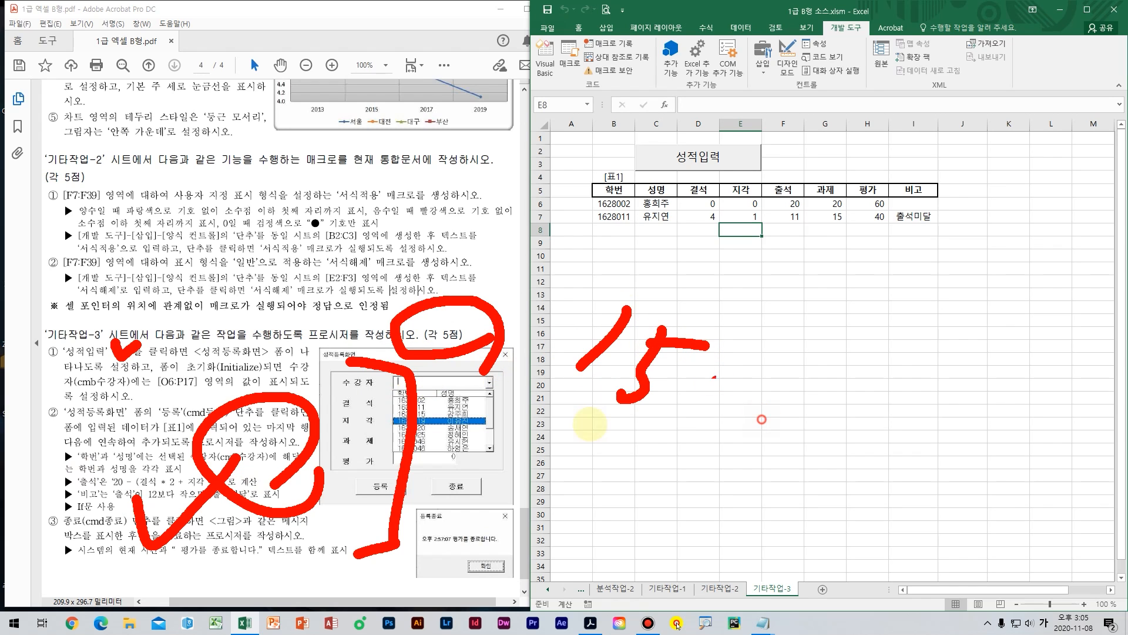
{"action": "left_click_drag", "start_coordinate": [558, 426], "coordinate": [764, 418]}
{"action": "left_click_drag", "start_coordinate": [579, 288], "coordinate": [561, 426]}
{"action": "left_click_drag", "start_coordinate": [722, 297], "coordinate": [579, 288]}
{"action": "left_click_drag", "start_coordinate": [726, 294], "coordinate": [711, 449]}
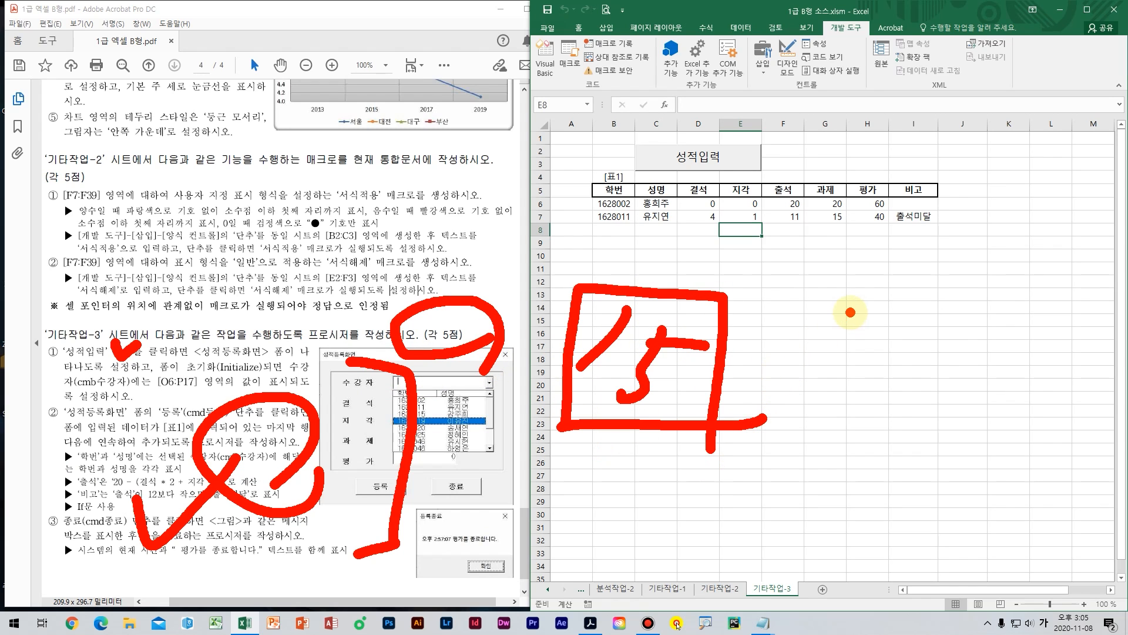
{"action": "left_click", "coordinate": [832, 284]}
{"action": "mouse_move", "coordinate": [853, 249]}
{"action": "left_mouse_down"}
{"action": "mouse_move", "coordinate": [855, 301]}
{"action": "mouse_move", "coordinate": [927, 246]}
{"action": "left_mouse_up"}
{"action": "mouse_move", "coordinate": [946, 320]}
{"action": "left_mouse_down"}
{"action": "mouse_move", "coordinate": [870, 346]}
{"action": "mouse_move", "coordinate": [928, 364]}
{"action": "left_mouse_up"}
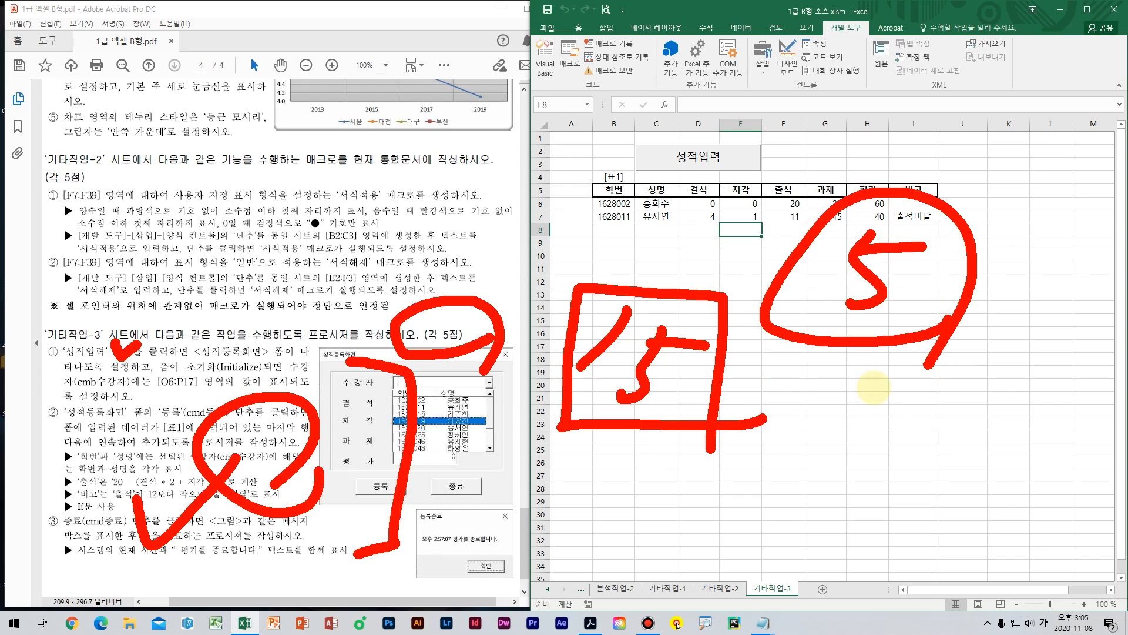
{"action": "left_click_drag", "start_coordinate": [855, 426], "coordinate": [792, 491]}
{"action": "mouse_move", "coordinate": [886, 449]}
{"action": "left_mouse_down"}
{"action": "mouse_move", "coordinate": [862, 471]}
{"action": "mouse_move", "coordinate": [916, 464]}
{"action": "mouse_move", "coordinate": [886, 448]}
{"action": "left_mouse_up"}
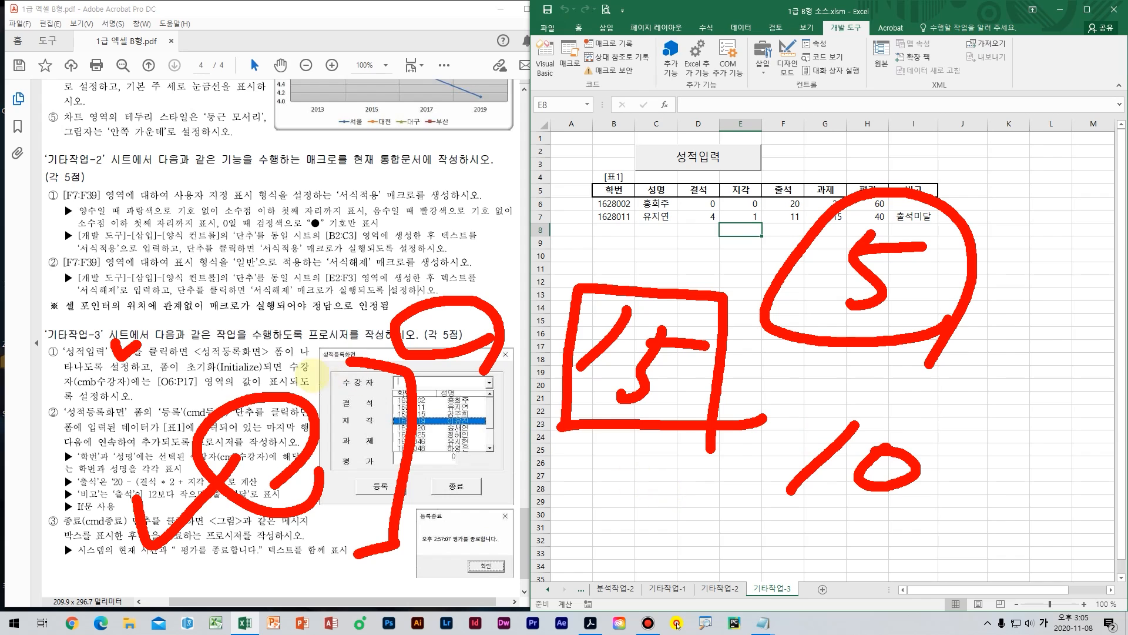
{"action": "key", "text": "Escape"}
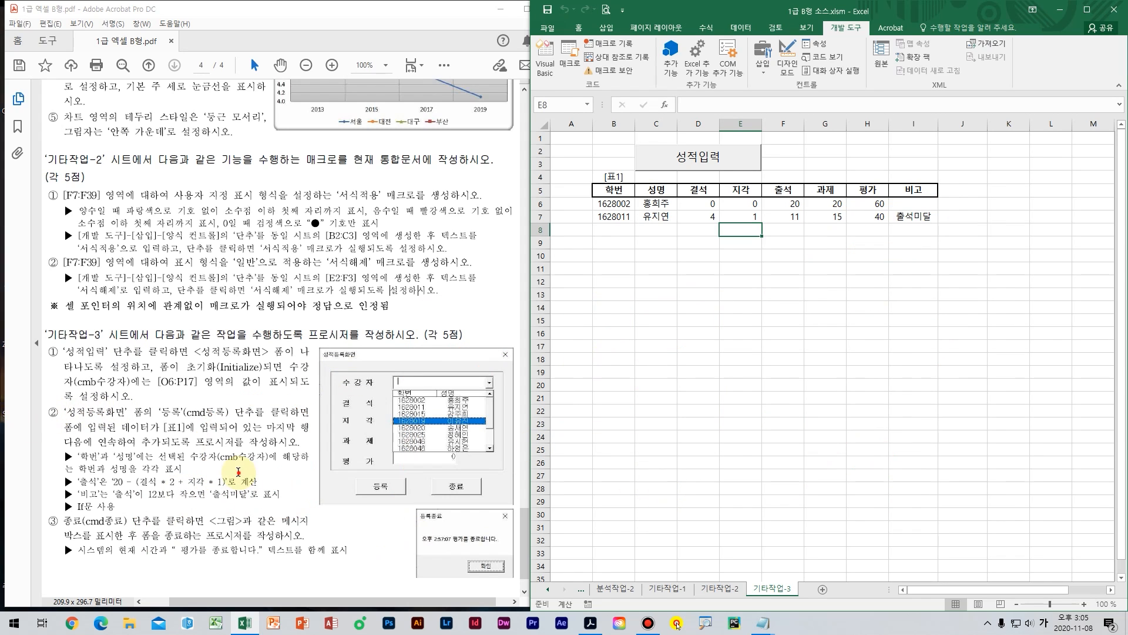
{"action": "left_click", "coordinate": [236, 500]}
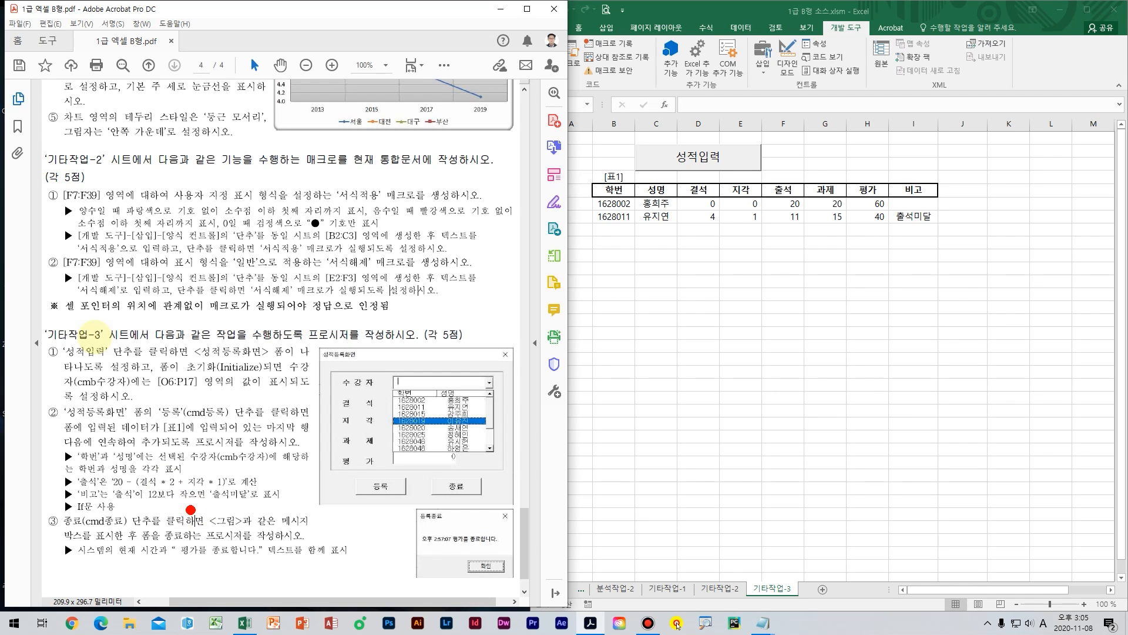
{"action": "left_click_drag", "start_coordinate": [7, 318], "coordinate": [350, 408]}
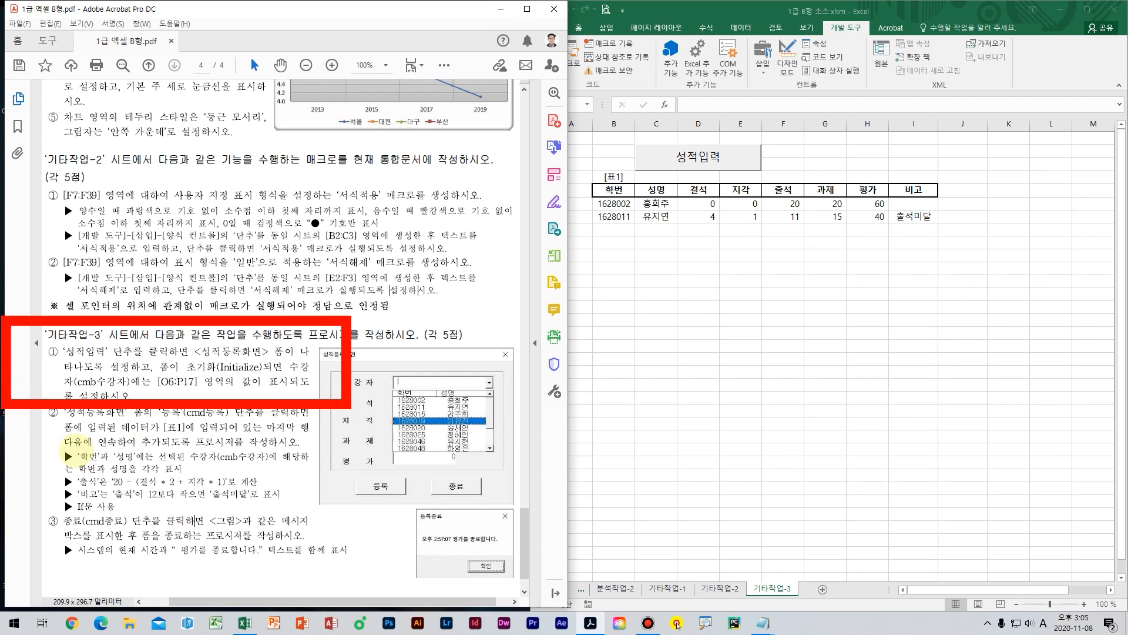
{"action": "left_click_drag", "start_coordinate": [25, 495], "coordinate": [360, 574]}
{"action": "mouse_move", "coordinate": [253, 517]}
{"action": "left_mouse_down"}
{"action": "mouse_move", "coordinate": [352, 446]}
{"action": "mouse_move", "coordinate": [306, 444]}
{"action": "mouse_move", "coordinate": [369, 488]}
{"action": "left_mouse_up"}
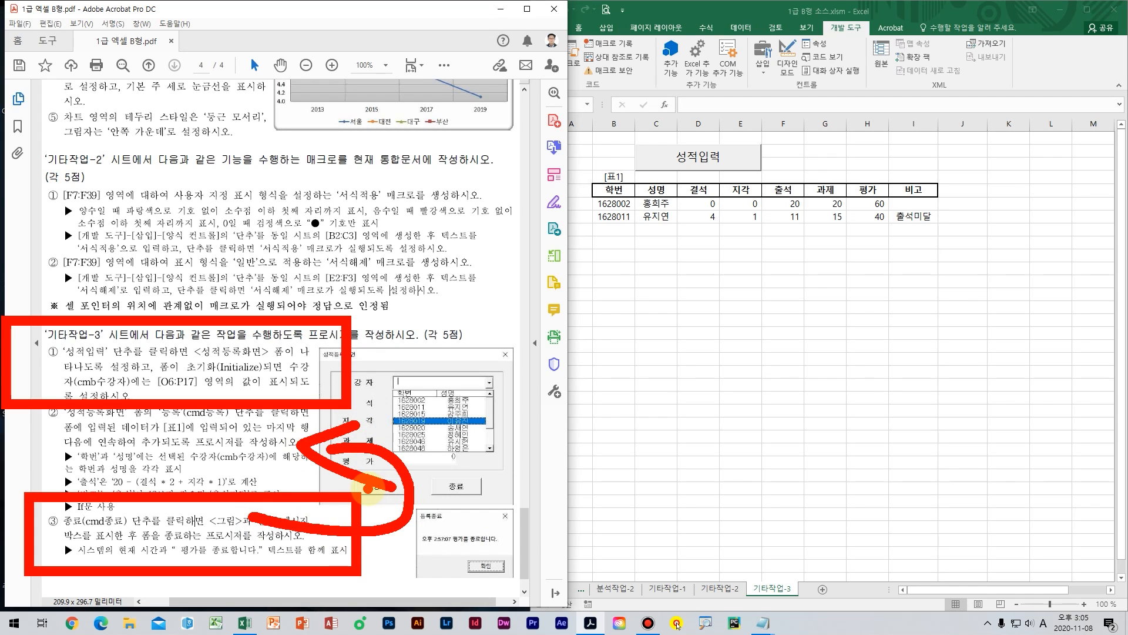
{"action": "key", "text": "Escape"}
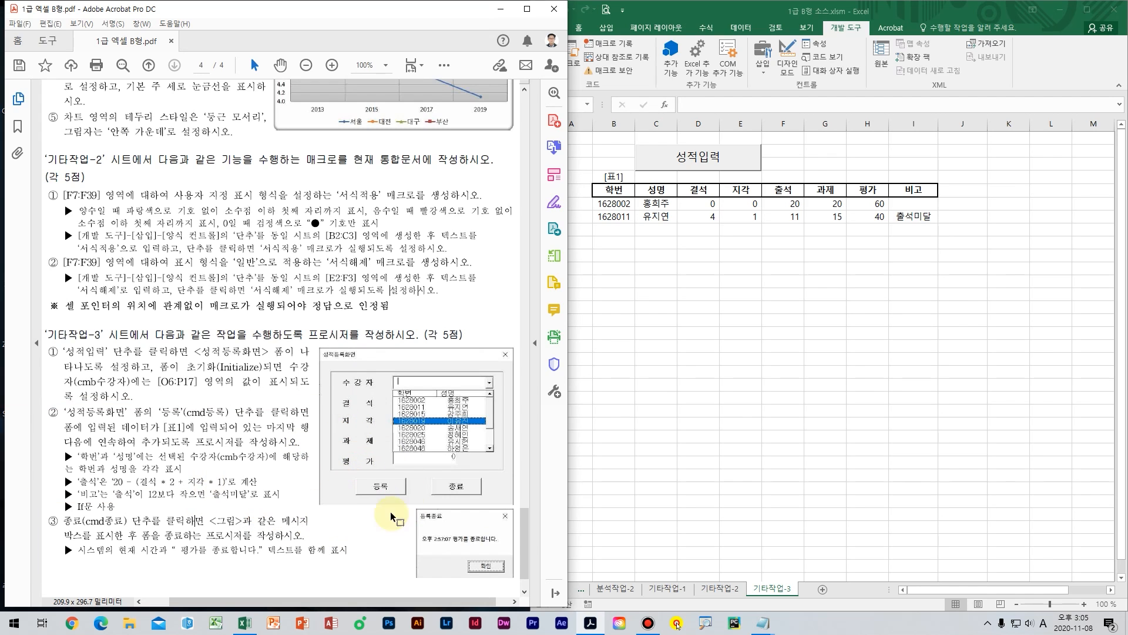
Step: Turn on design mode on the 기타작업-3 sheet and open the click procedure of the 성적입력 button
{"action": "left_click", "coordinate": [254, 397]}
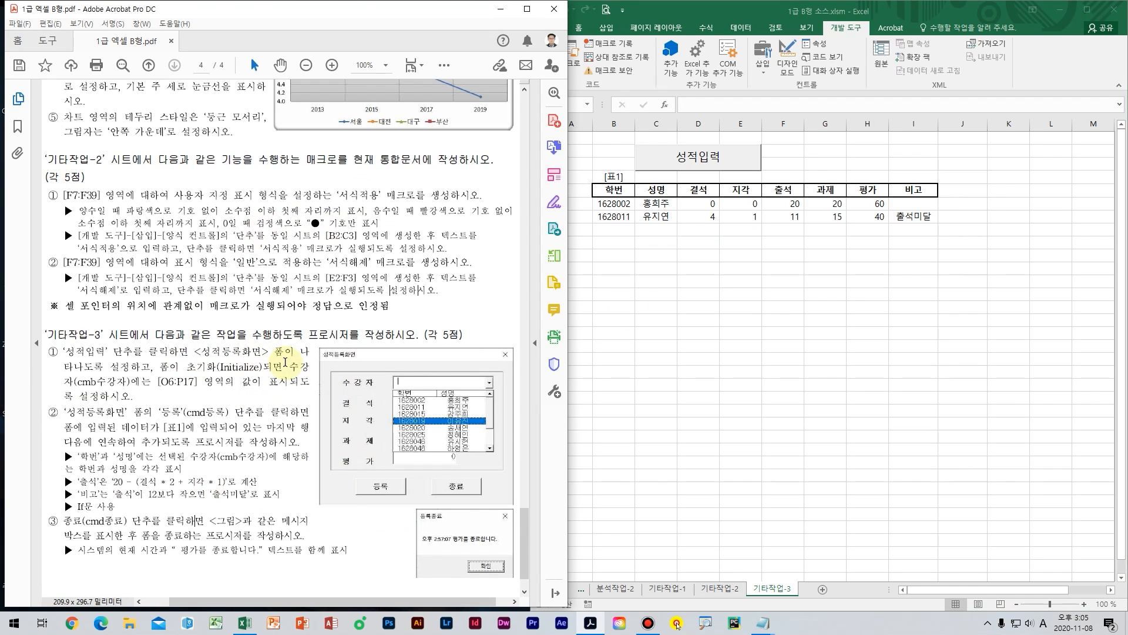
{"action": "left_click_drag", "start_coordinate": [310, 351], "coordinate": [150, 353]}
{"action": "left_click", "coordinate": [826, 310]}
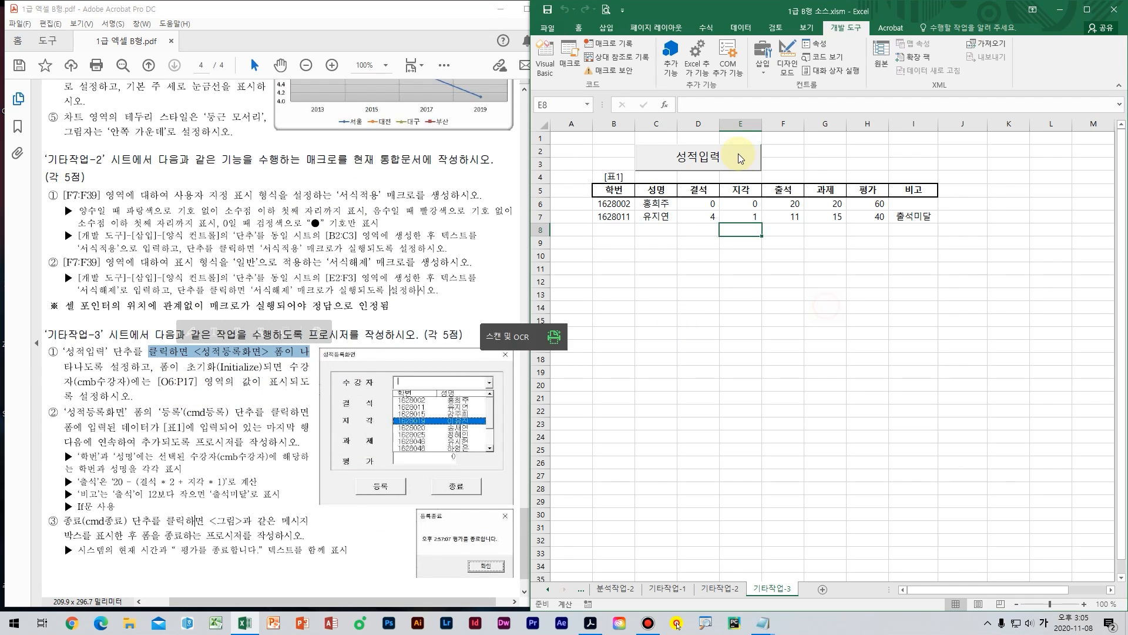
{"action": "left_click", "coordinate": [737, 155]}
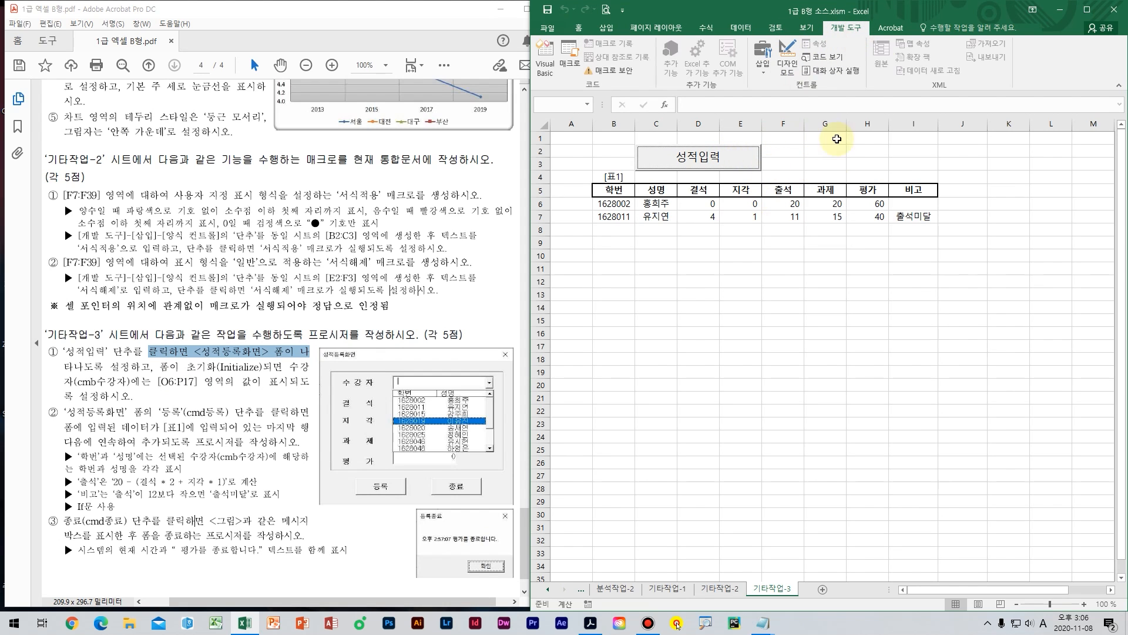
{"action": "left_click", "coordinate": [794, 60]}
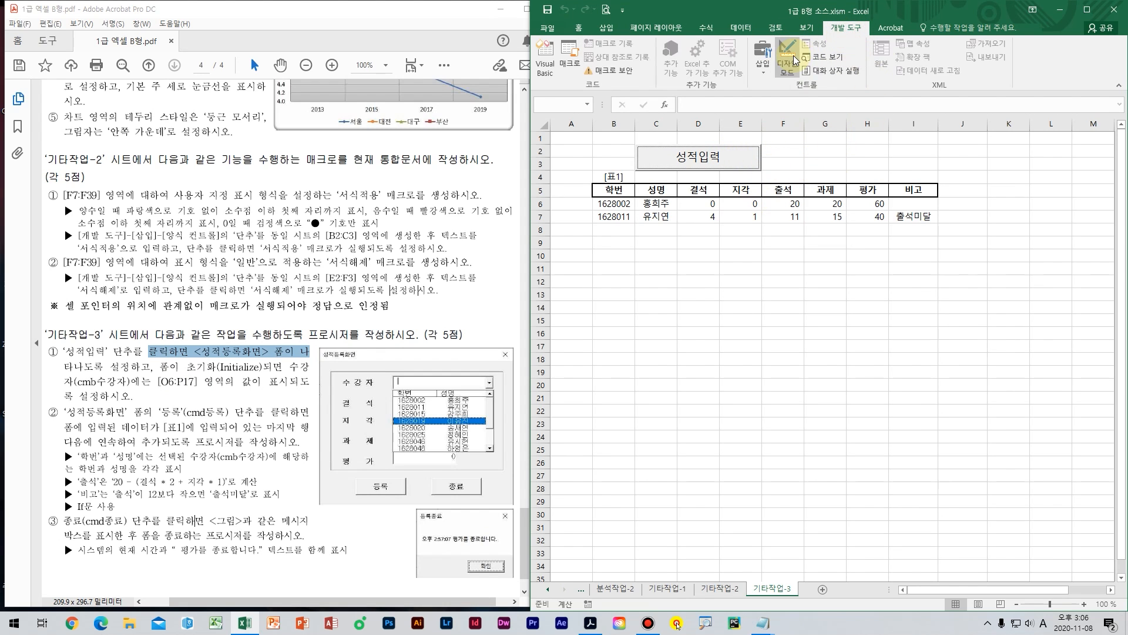
{"action": "left_click", "coordinate": [714, 168]}
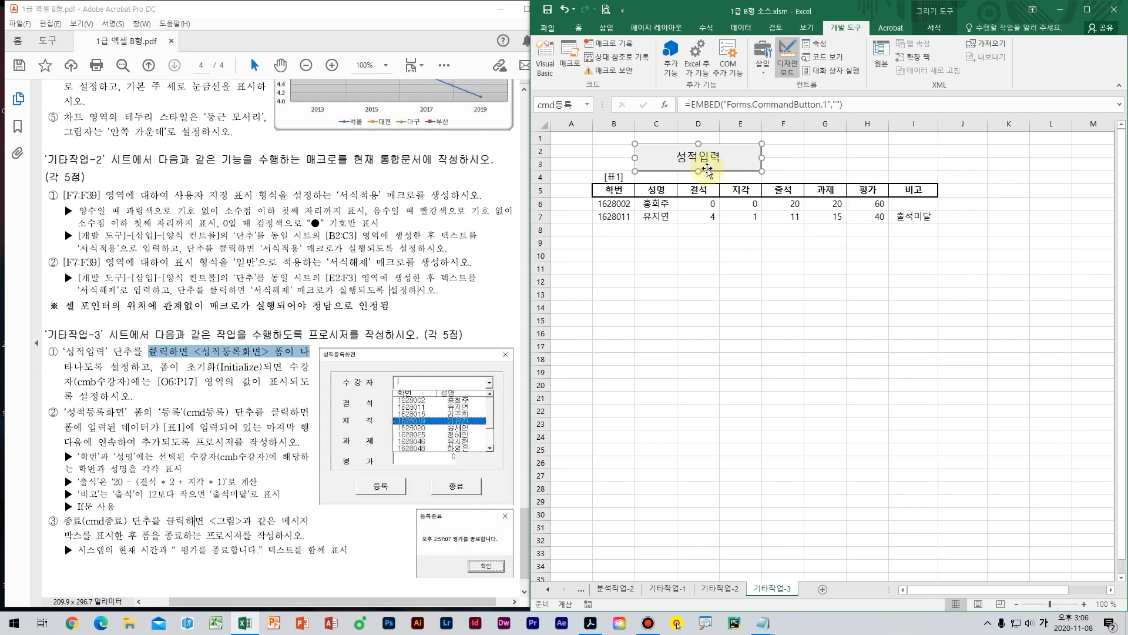
{"action": "double_click", "coordinate": [708, 162]}
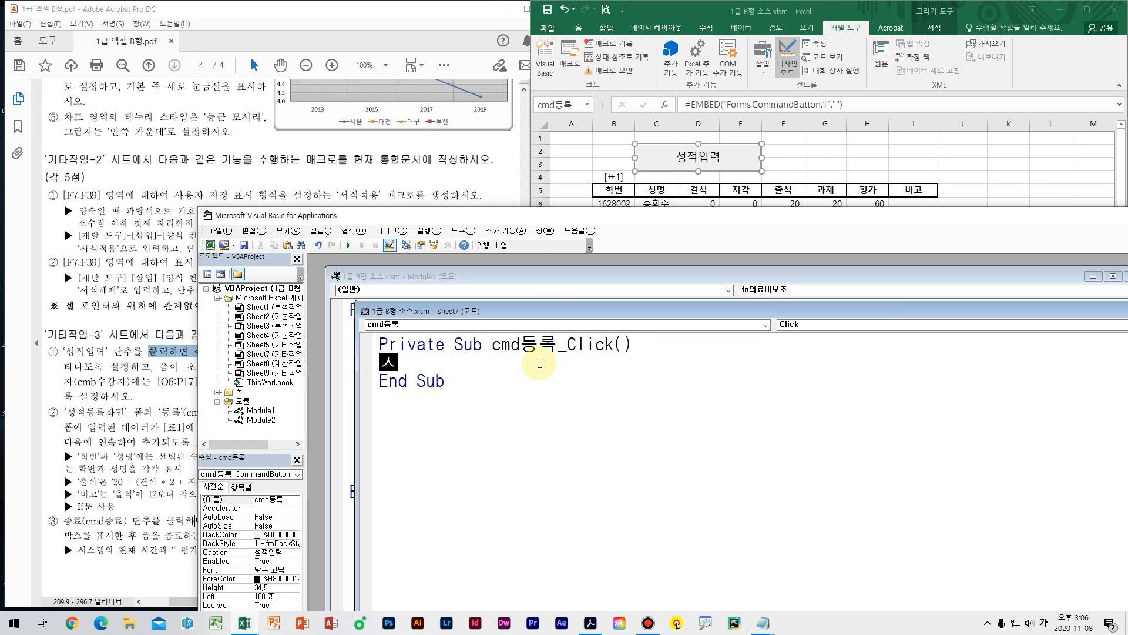
Step: Write 성적등록화면.Show in the cmd등록_Click procedure, then run it to test the form and close the form
{"action": "type", "text": "성적"}
{"action": "left_click_drag", "start_coordinate": [471, 217], "coordinate": [632, 199]}
{"action": "type", "text": "등록화며"}
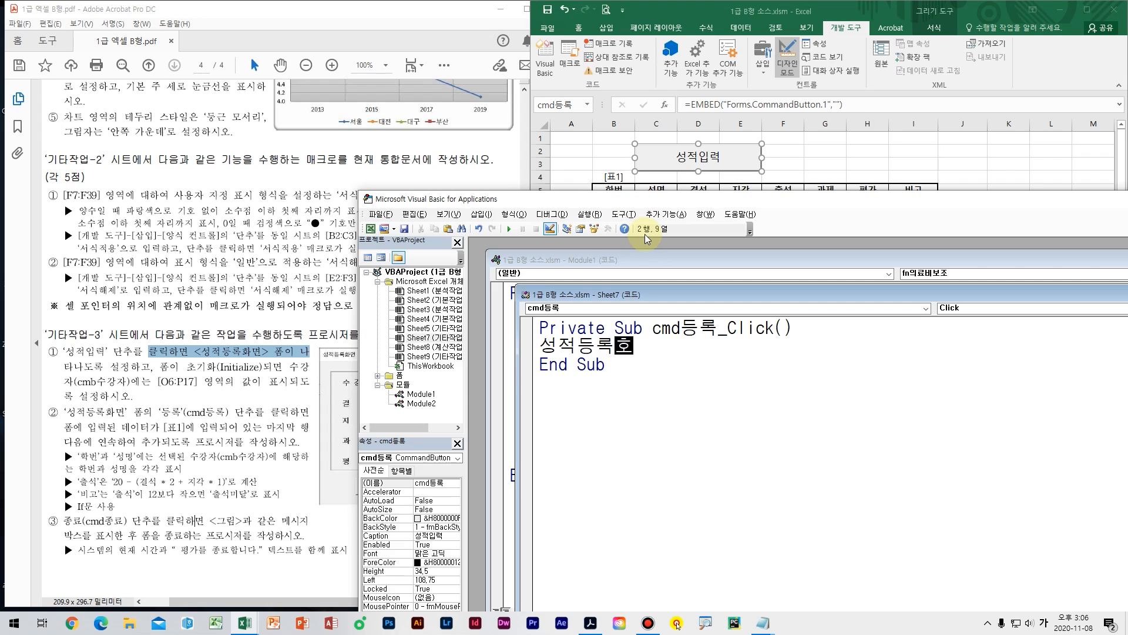
{"action": "type", "text": "."}
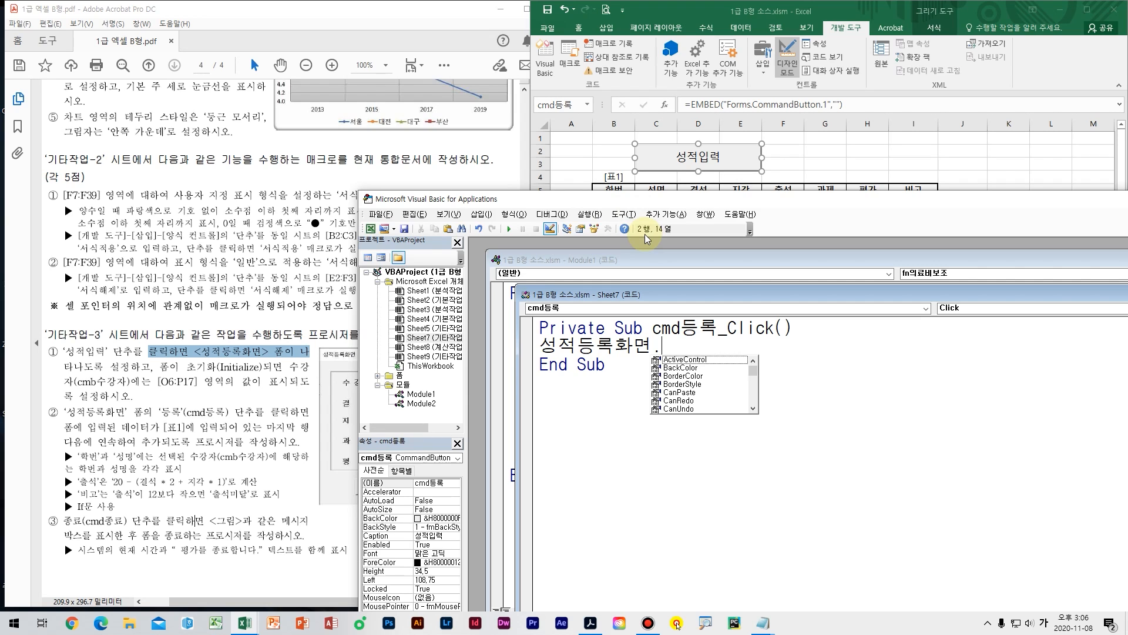
{"action": "type", "text": "Scroll"}
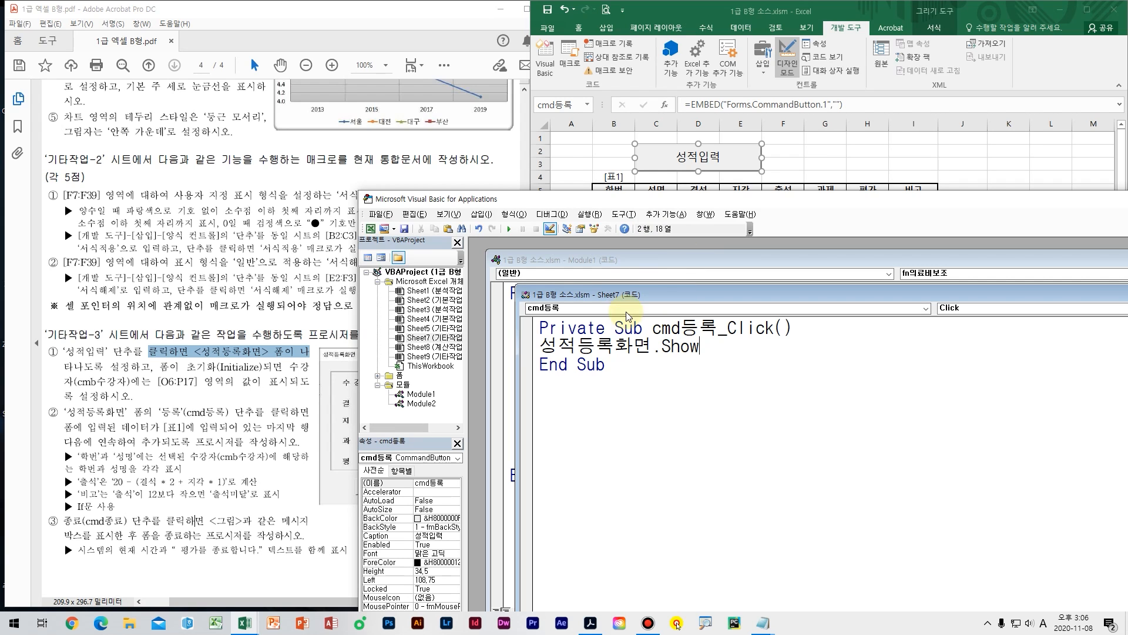
{"action": "key", "text": "F5"}
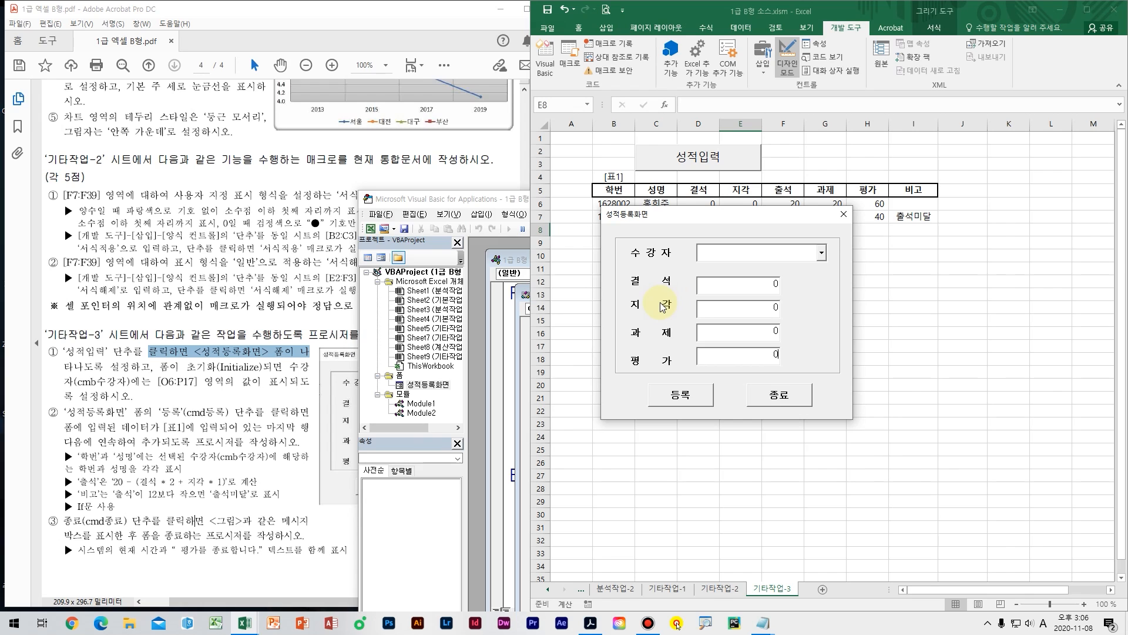
{"action": "left_click", "coordinate": [844, 214]}
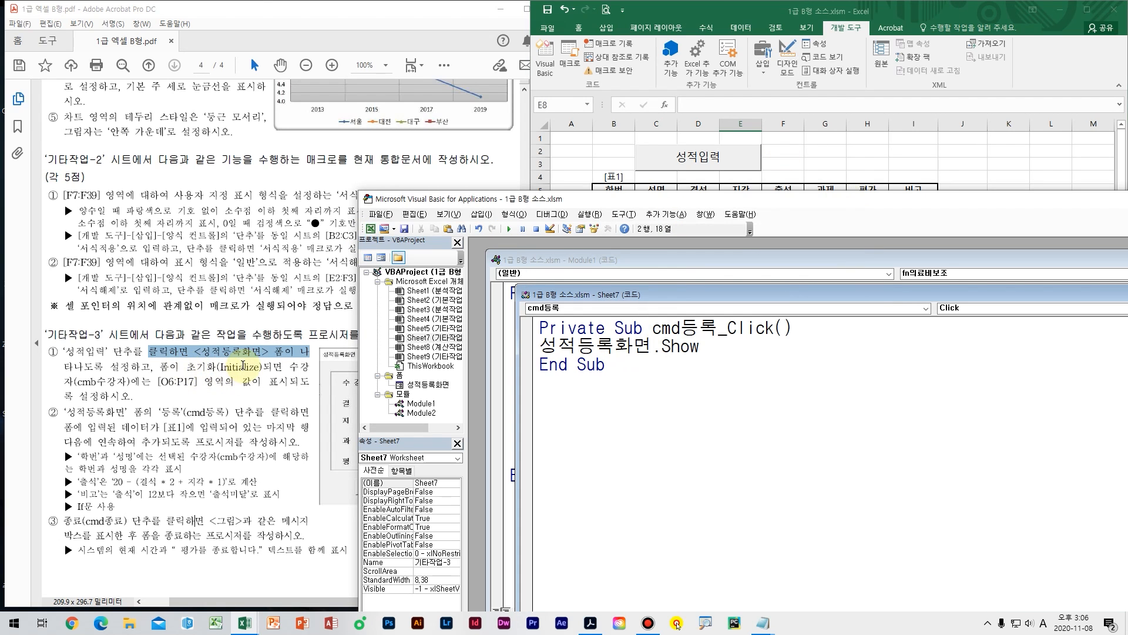
Step: Close the open code windows in the VBA editor and open the 성적등록화면 form in the form designer
{"action": "left_click_drag", "start_coordinate": [953, 297], "coordinate": [956, 360]}
{"action": "left_click", "coordinate": [956, 360]}
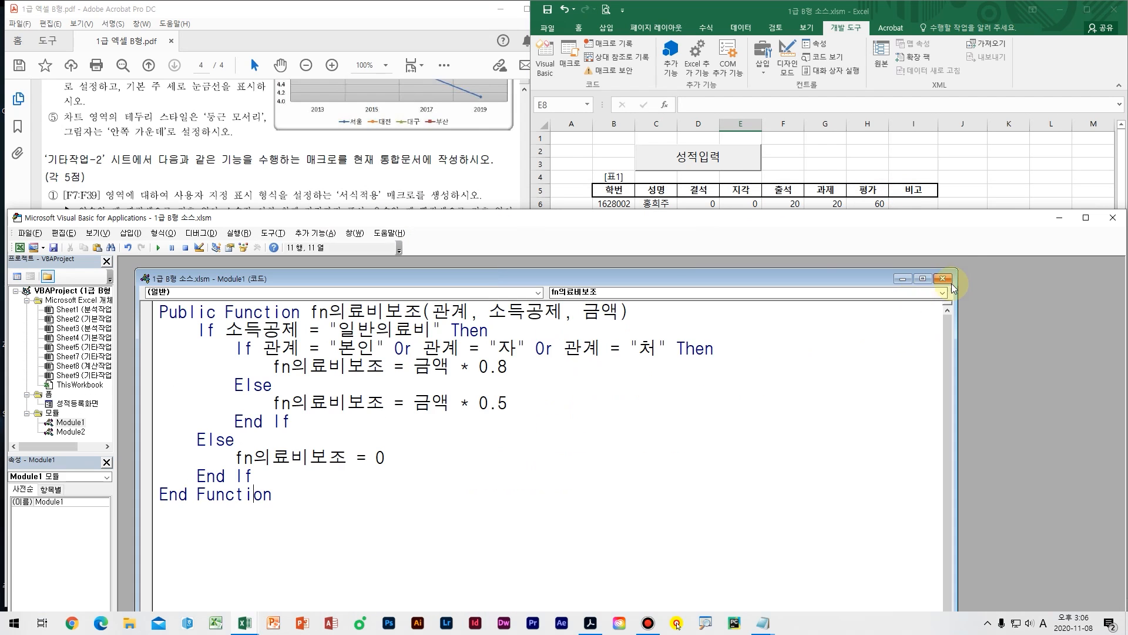
{"action": "left_click", "coordinate": [943, 278]}
{"action": "left_click_drag", "start_coordinate": [453, 219], "coordinate": [765, 202]}
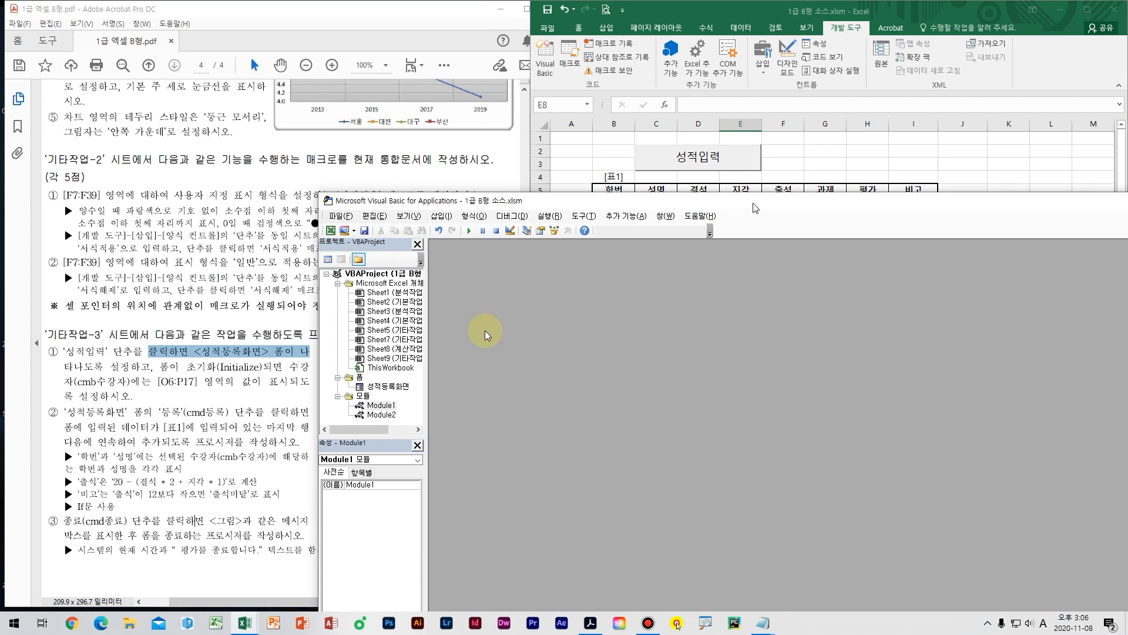
{"action": "left_click", "coordinate": [392, 387]}
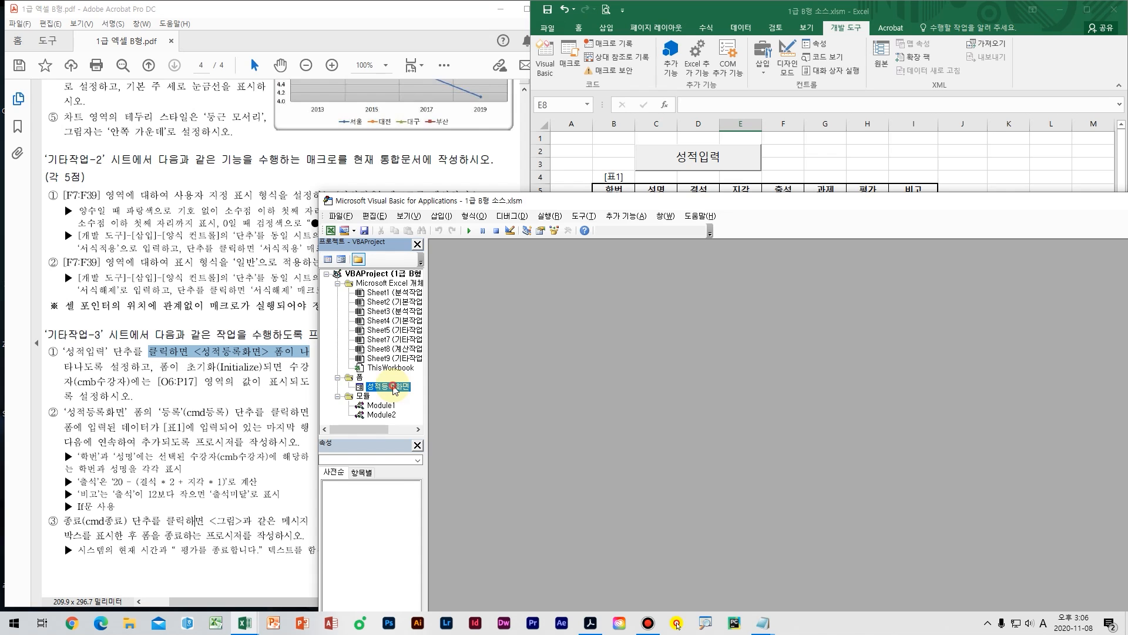
{"action": "double_click", "coordinate": [392, 387]}
{"action": "left_click_drag", "start_coordinate": [465, 202], "coordinate": [606, 232]}
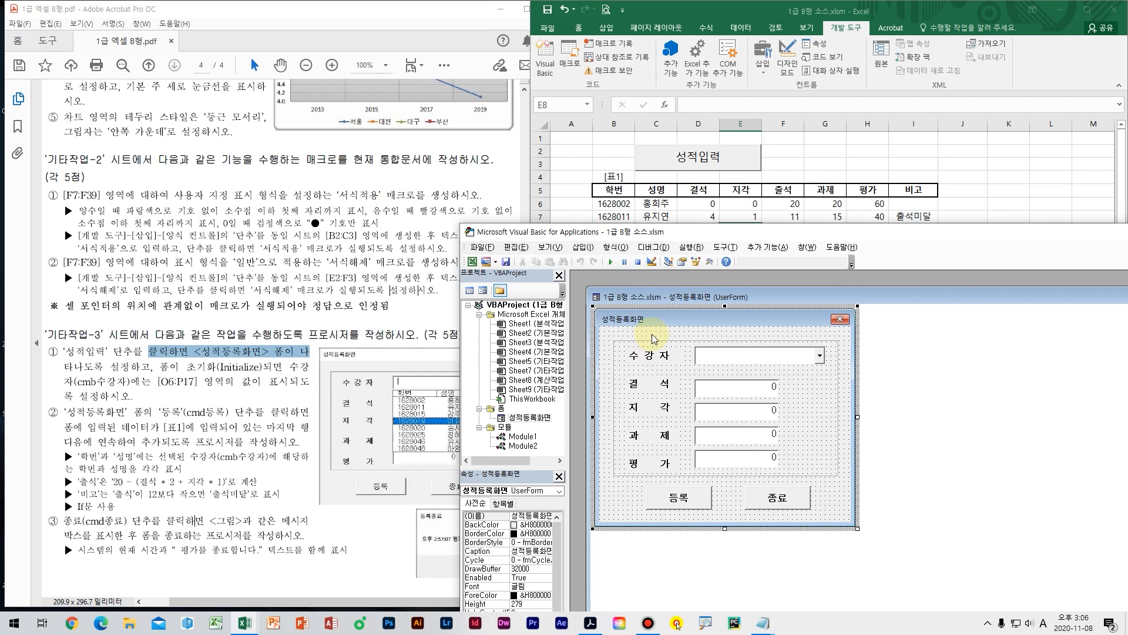
Step: Open the code of the 성적등록화면 form and create its UserForm_Initialize event procedure
{"action": "left_click_drag", "start_coordinate": [634, 320], "coordinate": [672, 307]}
{"action": "left_click_drag", "start_coordinate": [686, 330], "coordinate": [731, 303]}
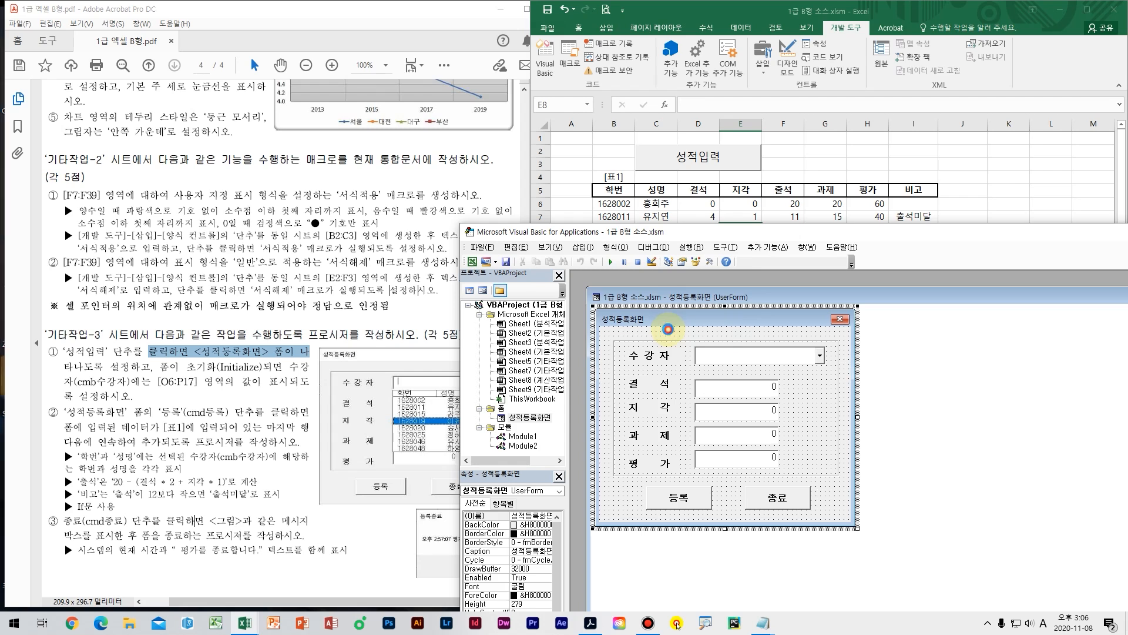
{"action": "double_click", "coordinate": [734, 329]}
{"action": "left_click_drag", "start_coordinate": [695, 234], "coordinate": [501, 244]}
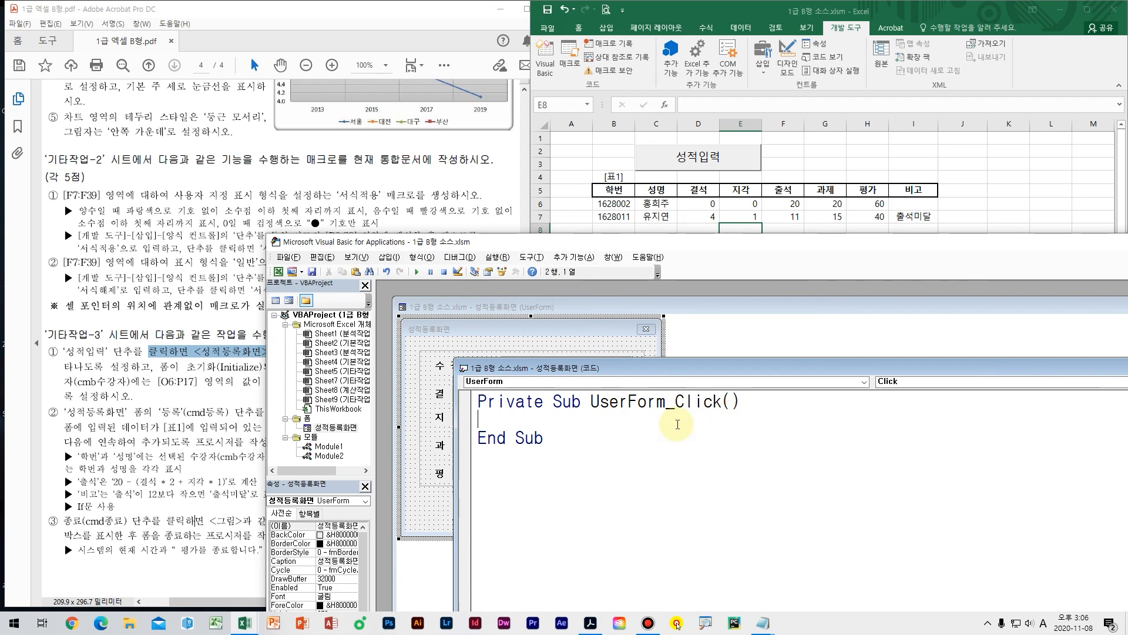
{"action": "left_click_drag", "start_coordinate": [658, 242], "coordinate": [486, 129]}
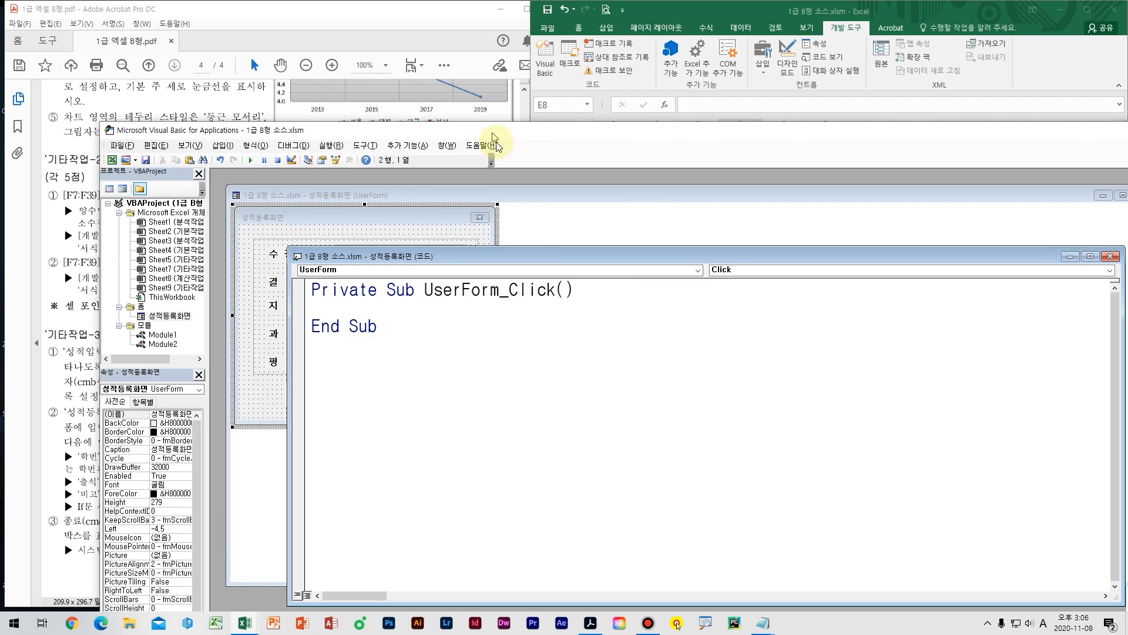
{"action": "left_click", "coordinate": [759, 270]}
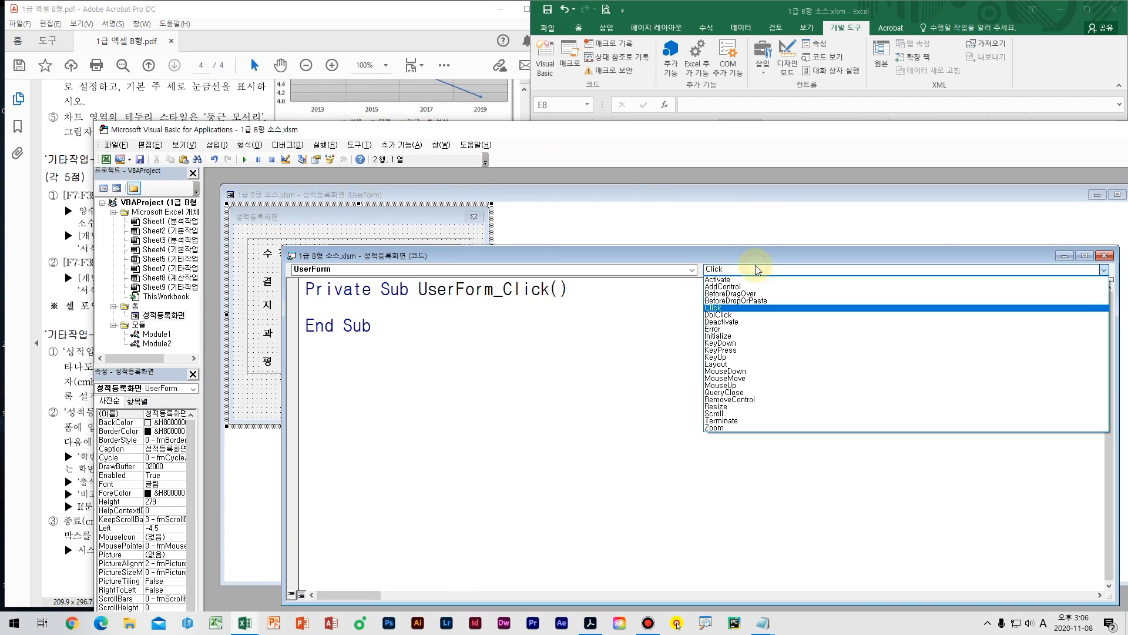
{"action": "left_click", "coordinate": [758, 336]}
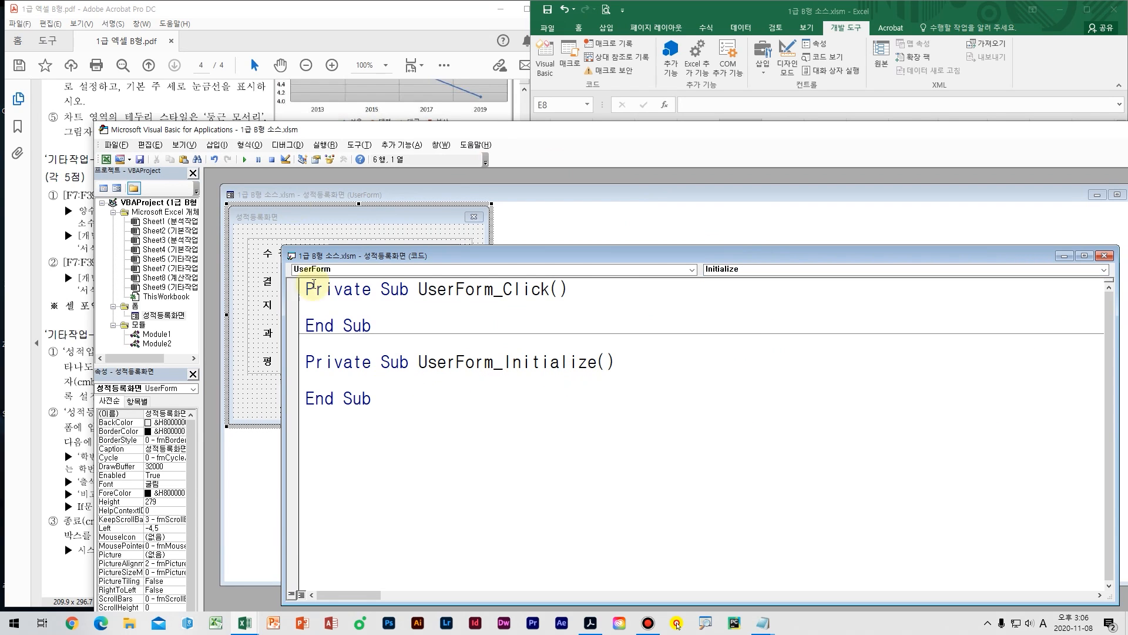
{"action": "left_click_drag", "start_coordinate": [343, 131], "coordinate": [619, 112]}
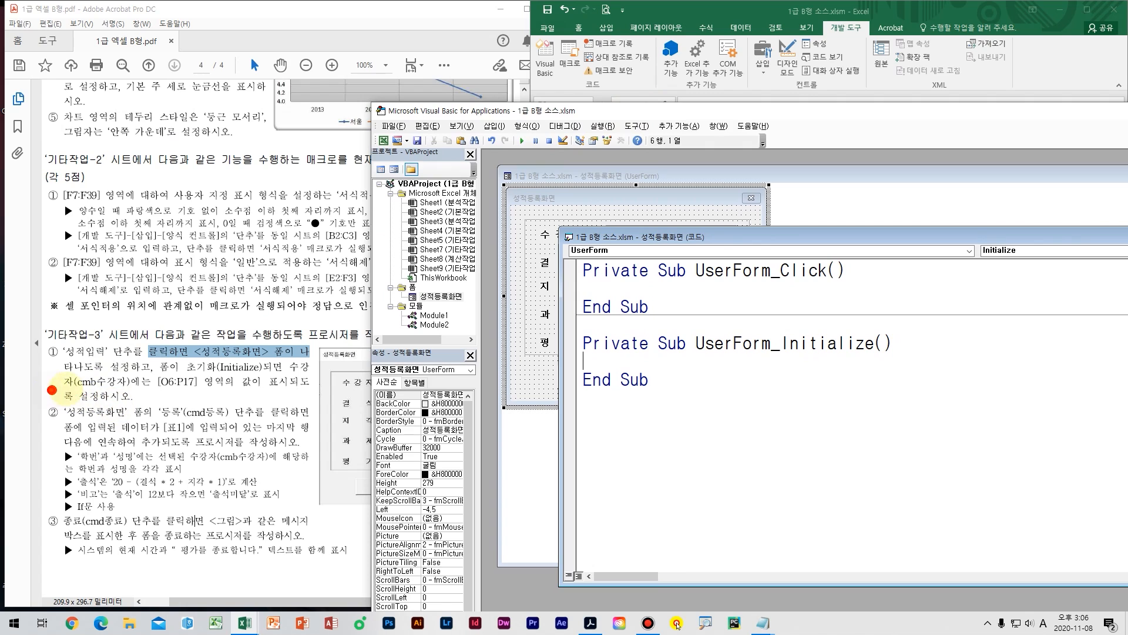
{"action": "left_click_drag", "start_coordinate": [47, 387], "coordinate": [111, 389]}
{"action": "mouse_move", "coordinate": [207, 390]}
{"action": "left_mouse_down"}
{"action": "mouse_move", "coordinate": [151, 393]}
{"action": "mouse_move", "coordinate": [149, 365]}
{"action": "mouse_move", "coordinate": [311, 368]}
{"action": "mouse_move", "coordinate": [253, 393]}
{"action": "mouse_move", "coordinate": [172, 396]}
{"action": "left_mouse_up"}
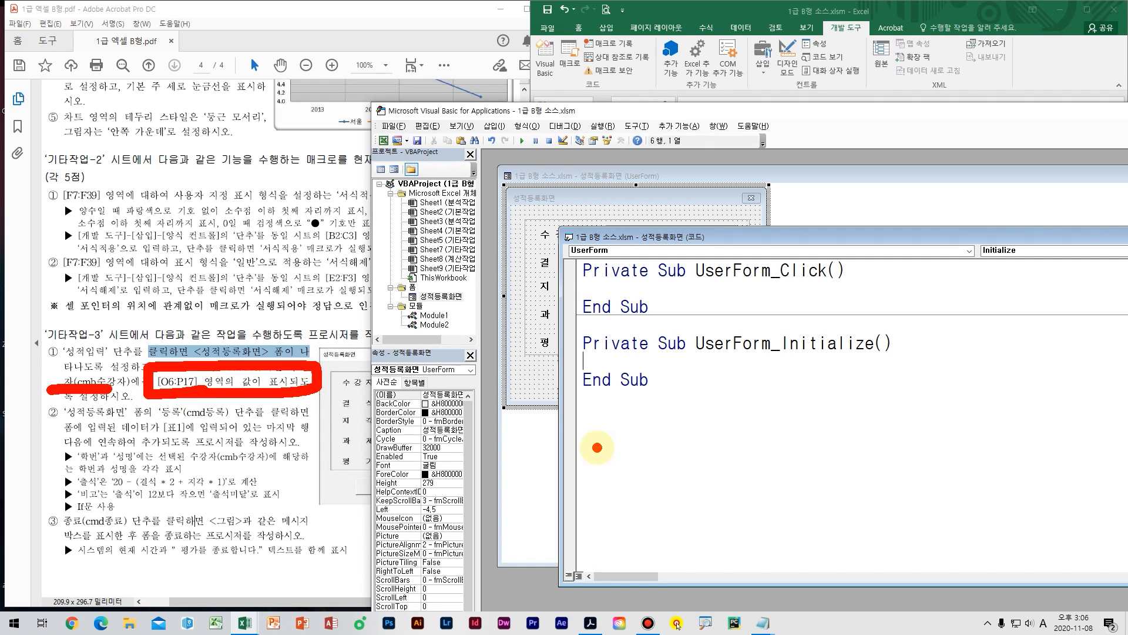
{"action": "key", "text": "Escape"}
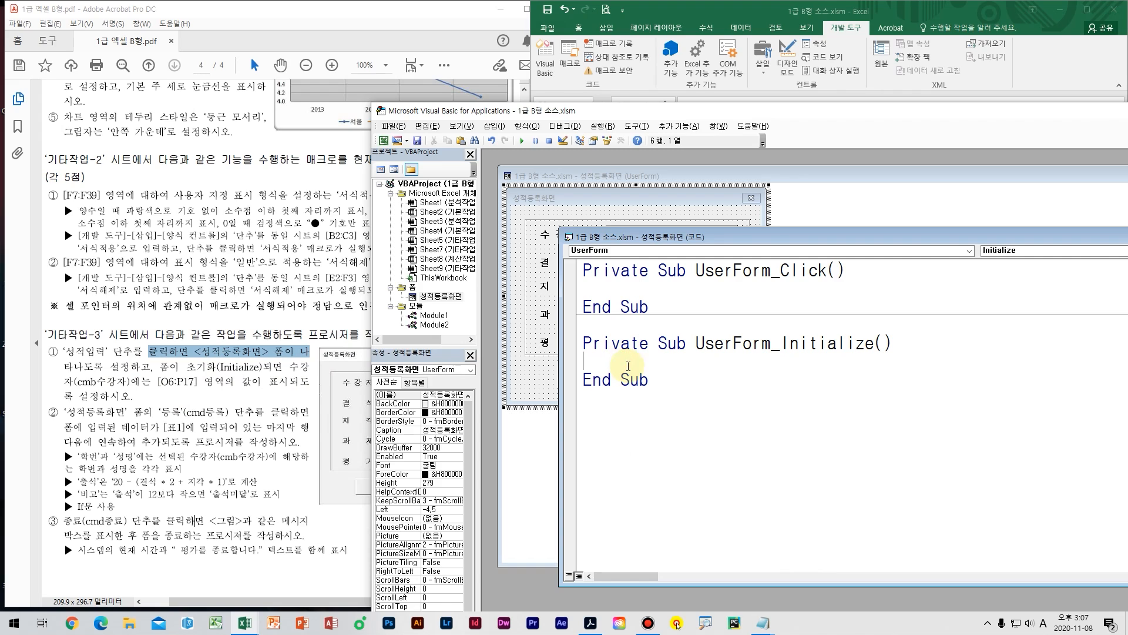
Step: Write cmb수강자.RowSource = "O6:P17" in the UserForm_Initialize procedure
{"action": "type", "text": "d"}
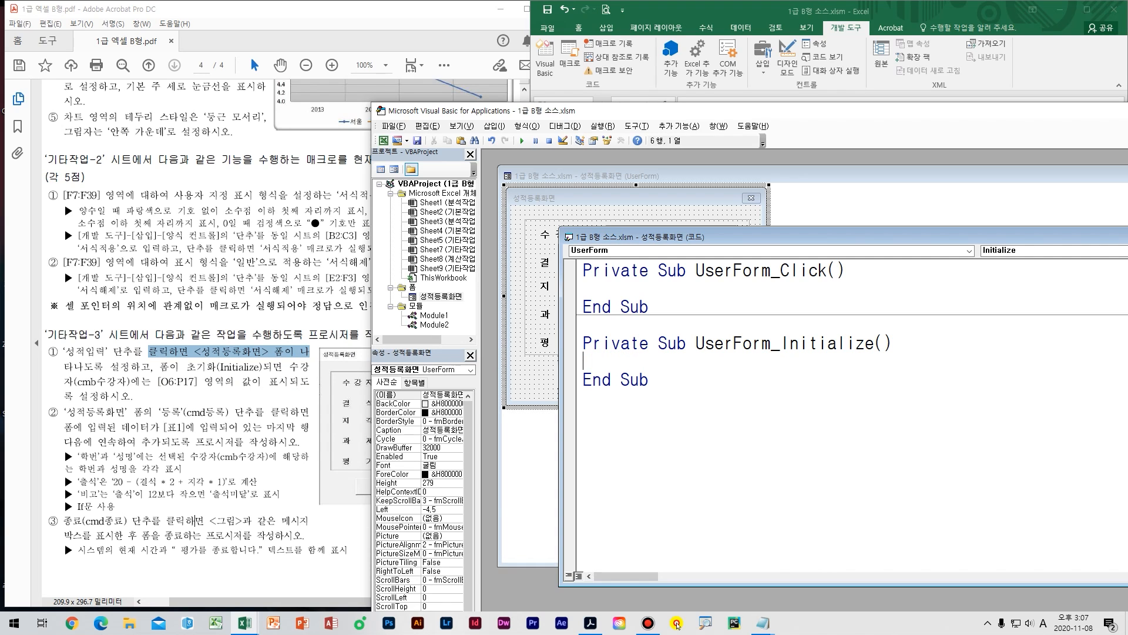
{"action": "type", "text": "mb수강자"}
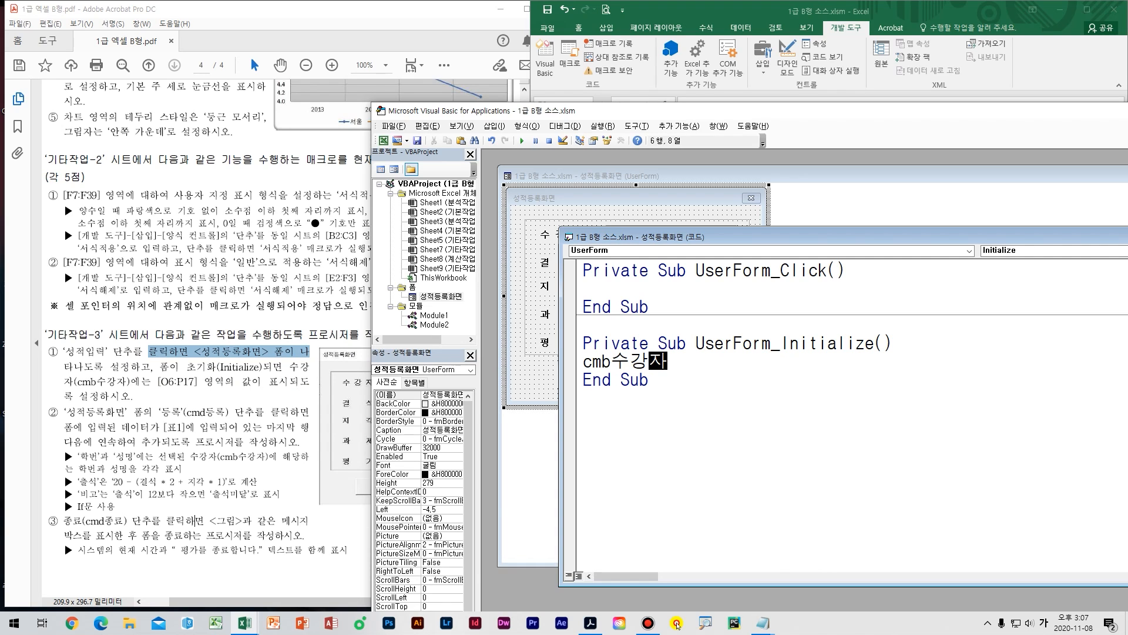
{"action": "type", "text": "."}
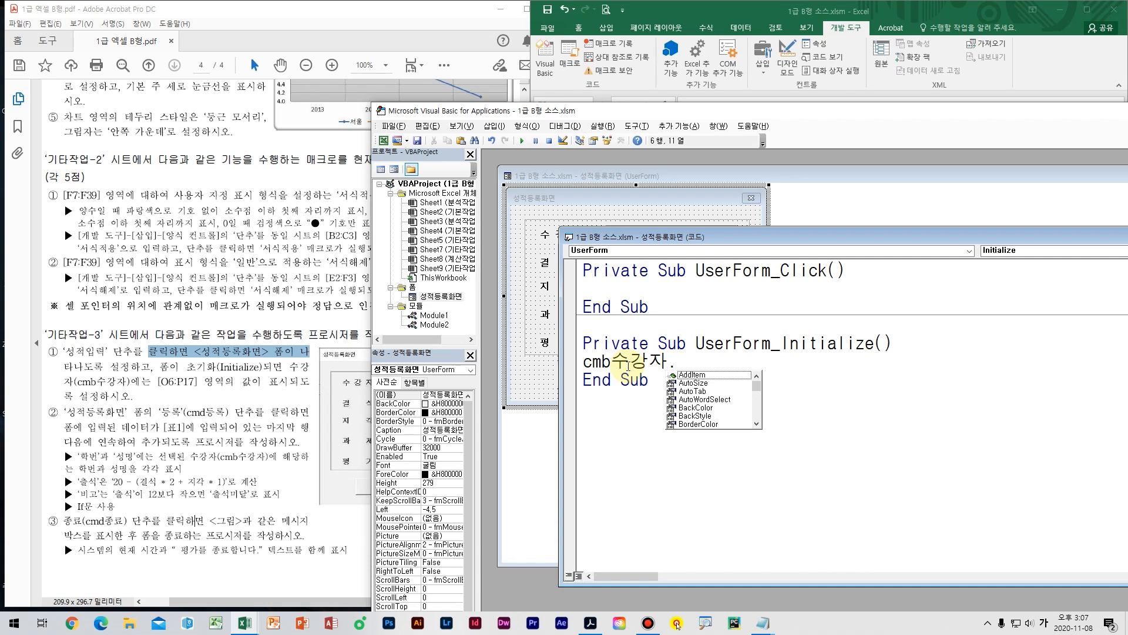
{"action": "key", "text": "Hangul"}
{"action": "type", "text": "row"}
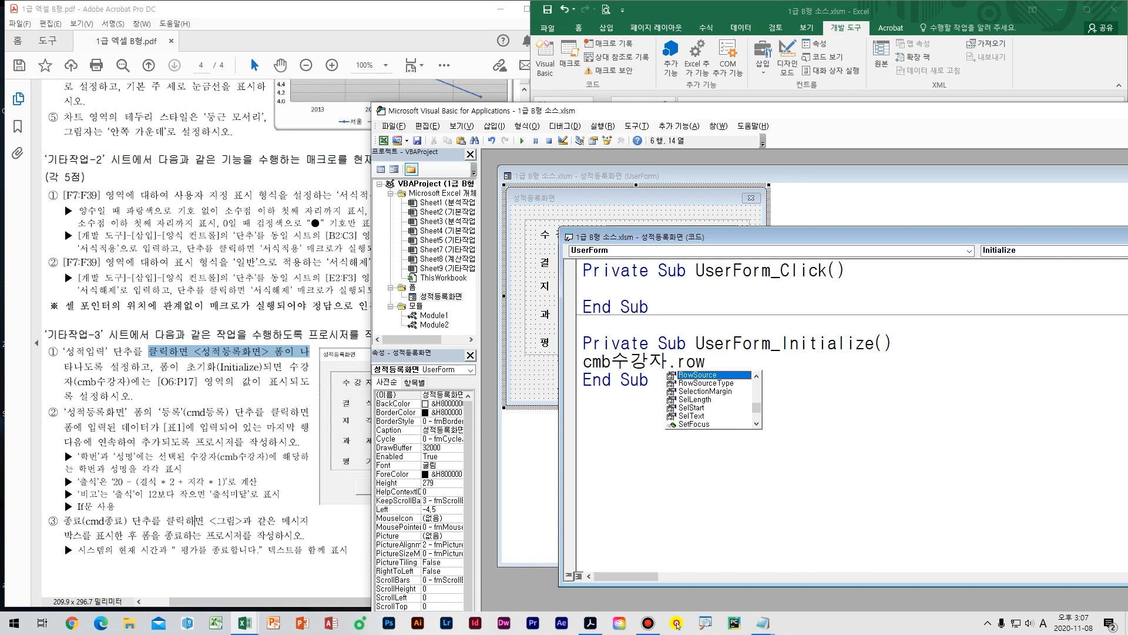
{"action": "key", "text": "Tab"}
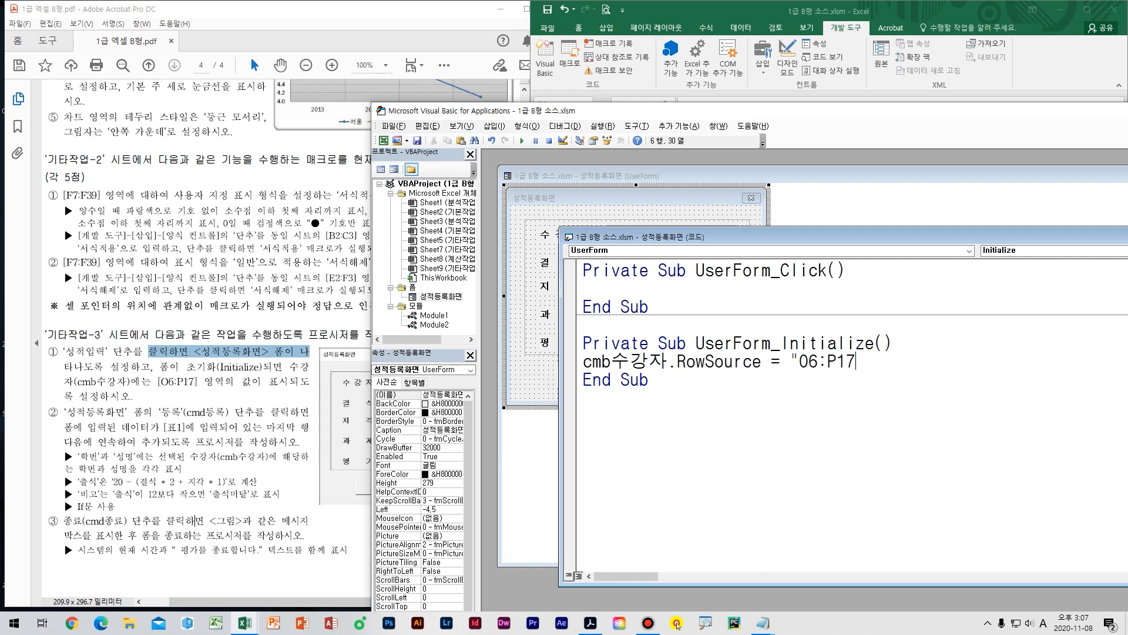
{"action": "key", "text": "Return"}
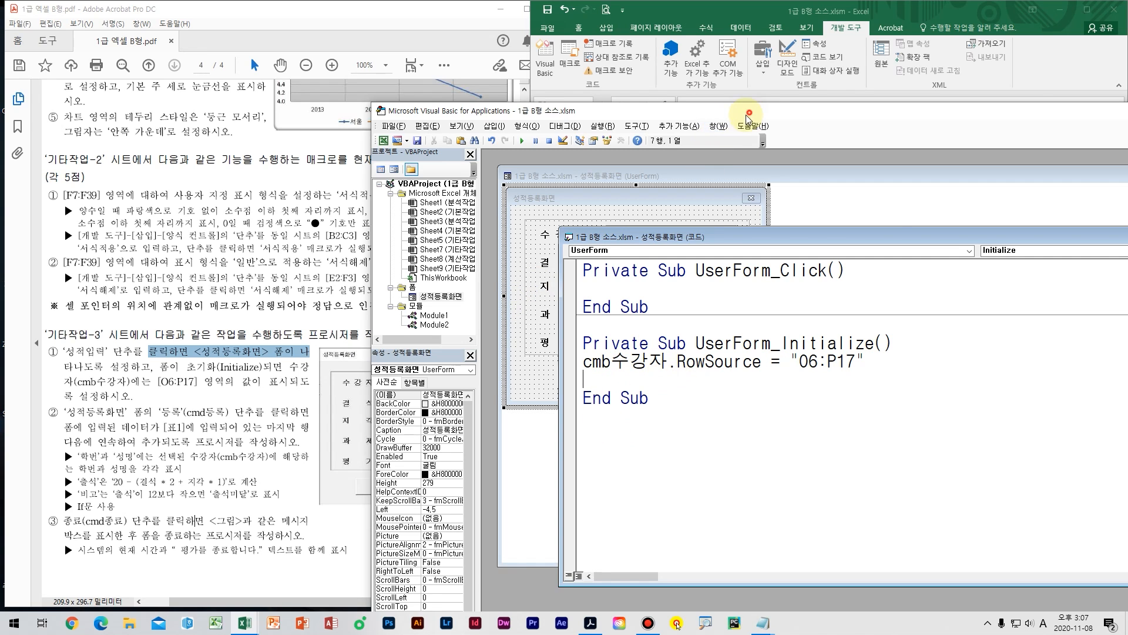
Step: Move the VBA editor aside and show the [표2] list in O6:P17 on the 기타작업-3 sheet
{"action": "left_click_drag", "start_coordinate": [748, 111], "coordinate": [180, 337]}
{"action": "left_click", "coordinate": [856, 227]}
{"action": "left_click", "coordinate": [825, 242]}
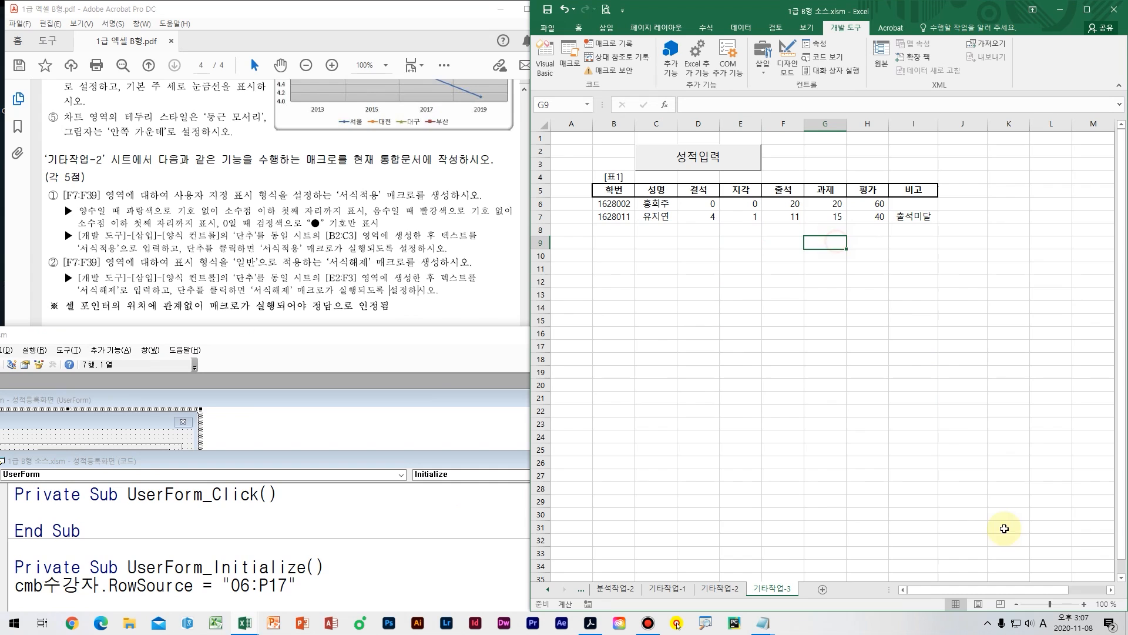
{"action": "left_click", "coordinate": [1111, 590]}
{"action": "left_click", "coordinate": [839, 345]}
{"action": "key", "text": "F5"}
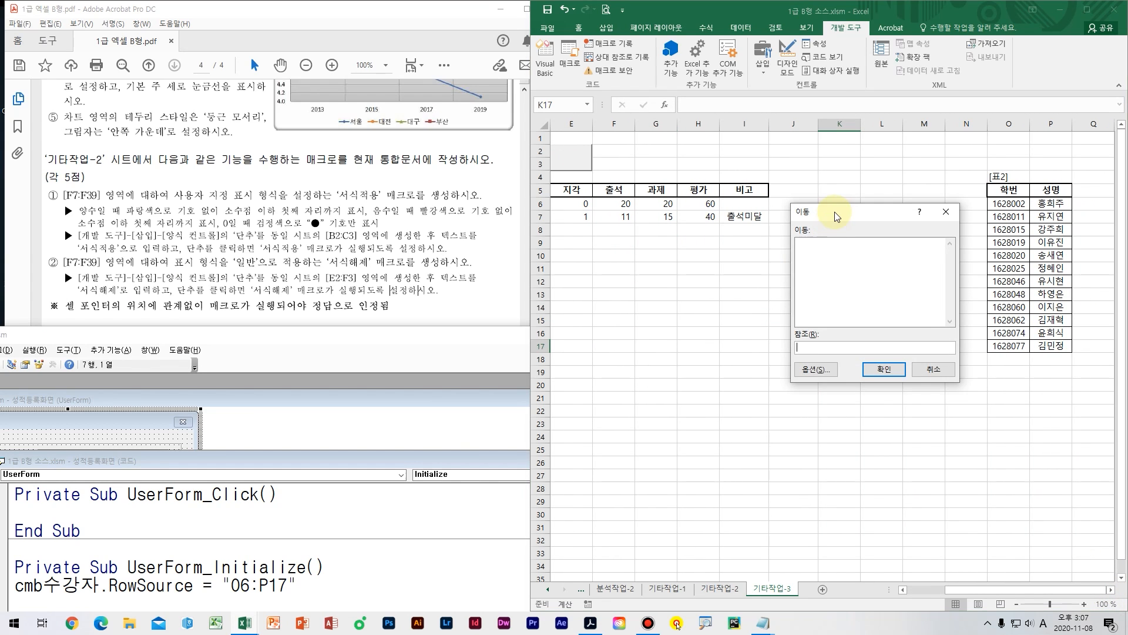
{"action": "left_click", "coordinate": [939, 370]}
Step: Run the 성적등록화면 form, compare the 수강자 drop-down list with the O6:P17 range, and close the form
{"action": "key", "text": "F5"}
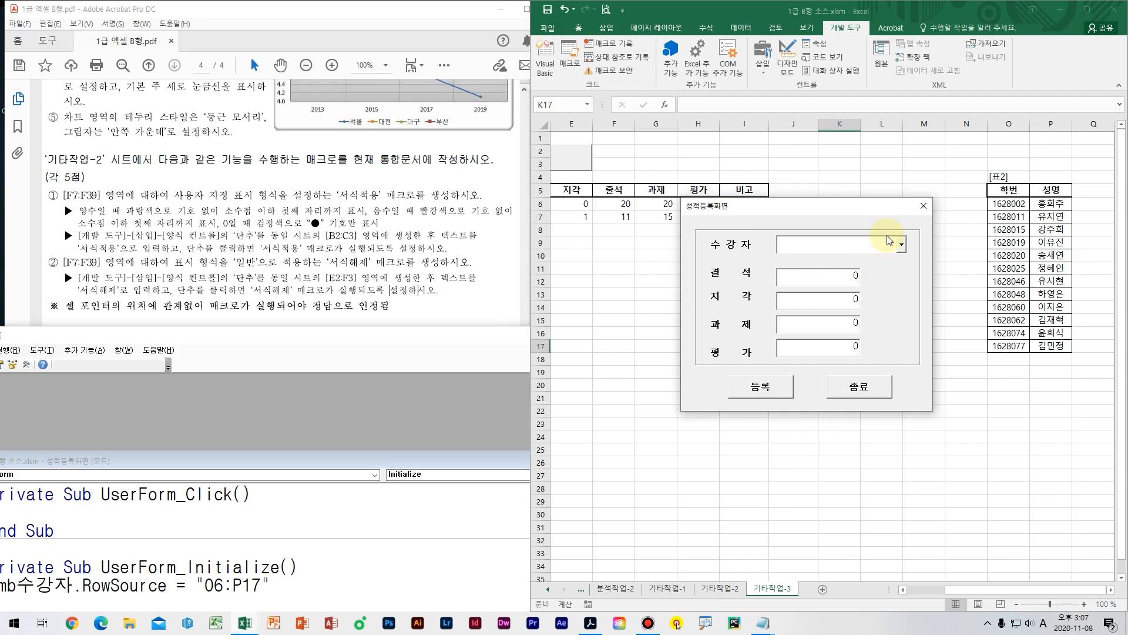
{"action": "left_click", "coordinate": [904, 249]}
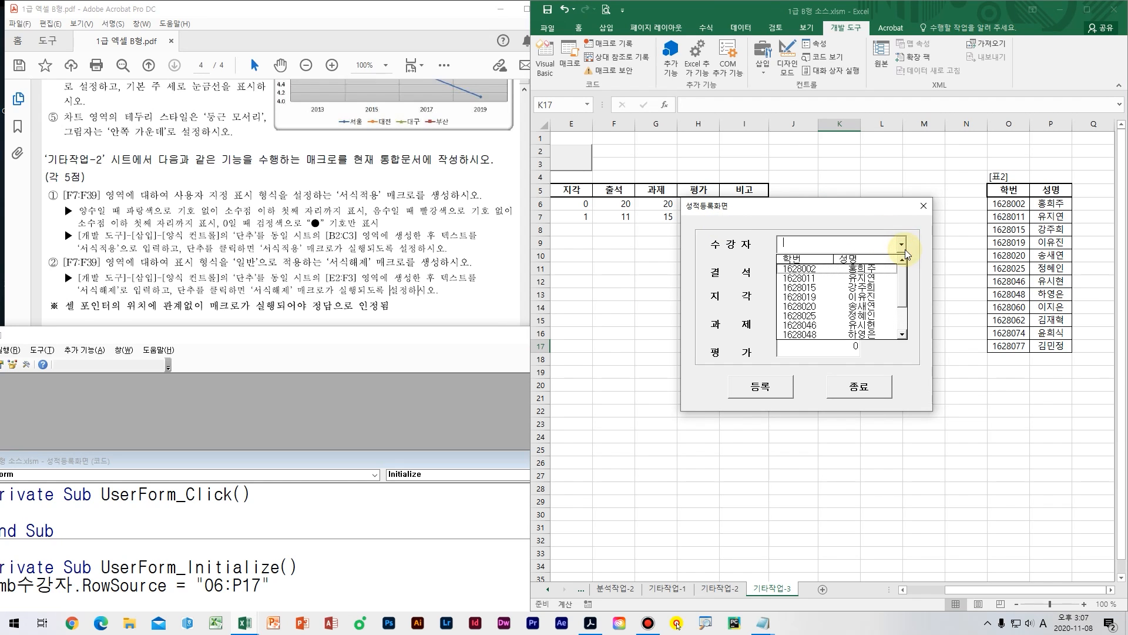
{"action": "left_click_drag", "start_coordinate": [970, 141], "coordinate": [1087, 414]}
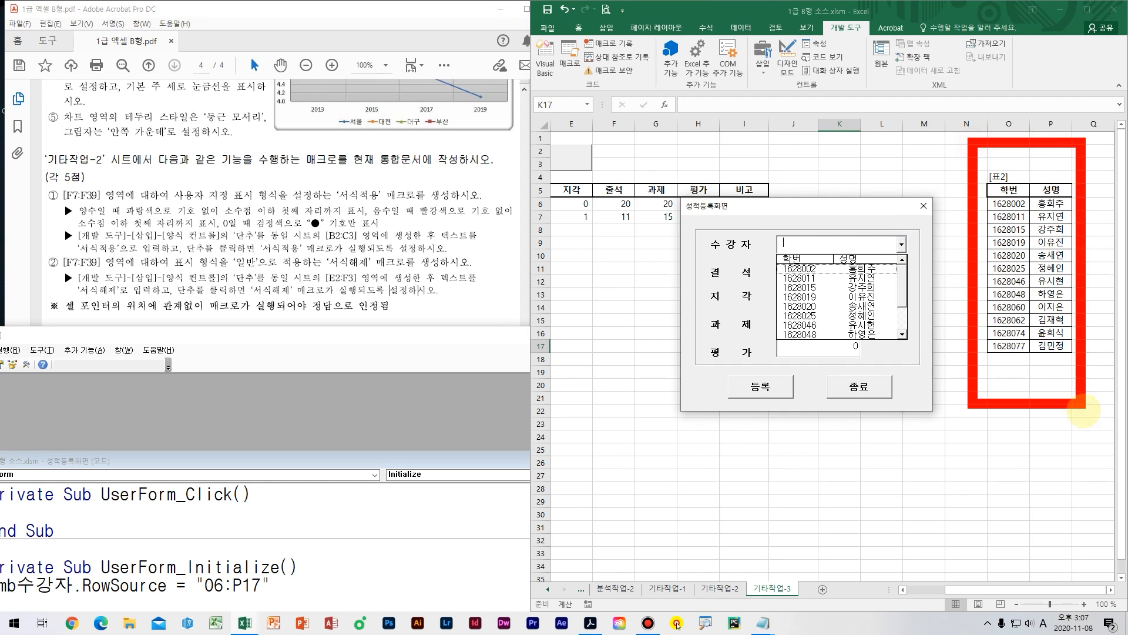
{"action": "mouse_move", "coordinate": [949, 176]}
{"action": "left_mouse_down"}
{"action": "mouse_move", "coordinate": [1026, 320]}
{"action": "mouse_move", "coordinate": [805, 253]}
{"action": "left_mouse_up"}
{"action": "left_click_drag", "start_coordinate": [846, 219], "coordinate": [808, 251]}
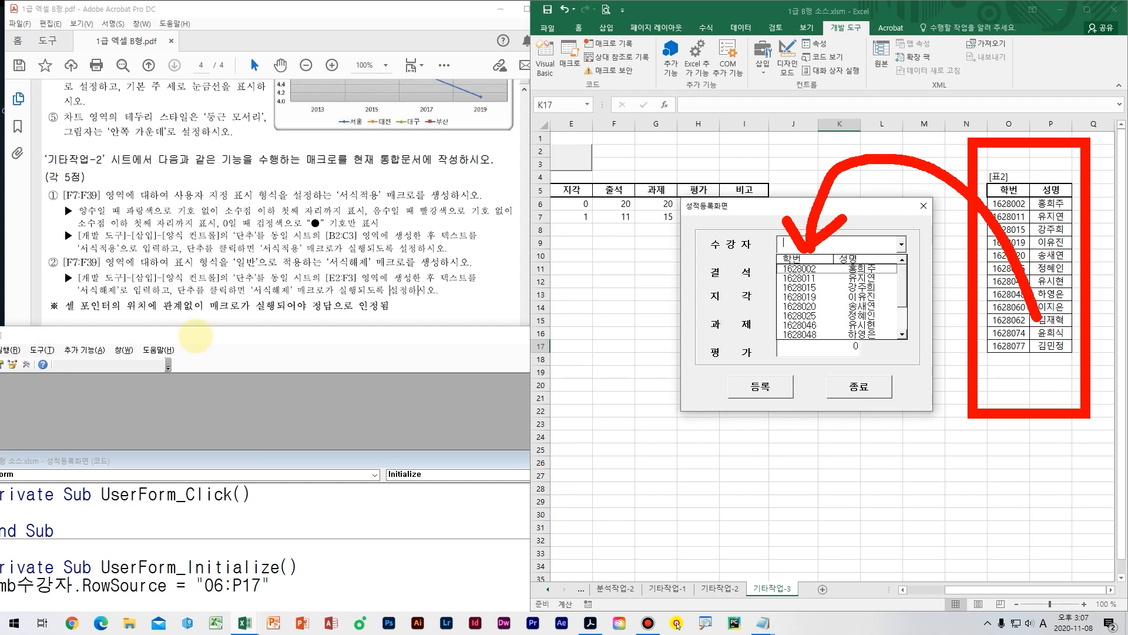
{"action": "key", "text": "Escape"}
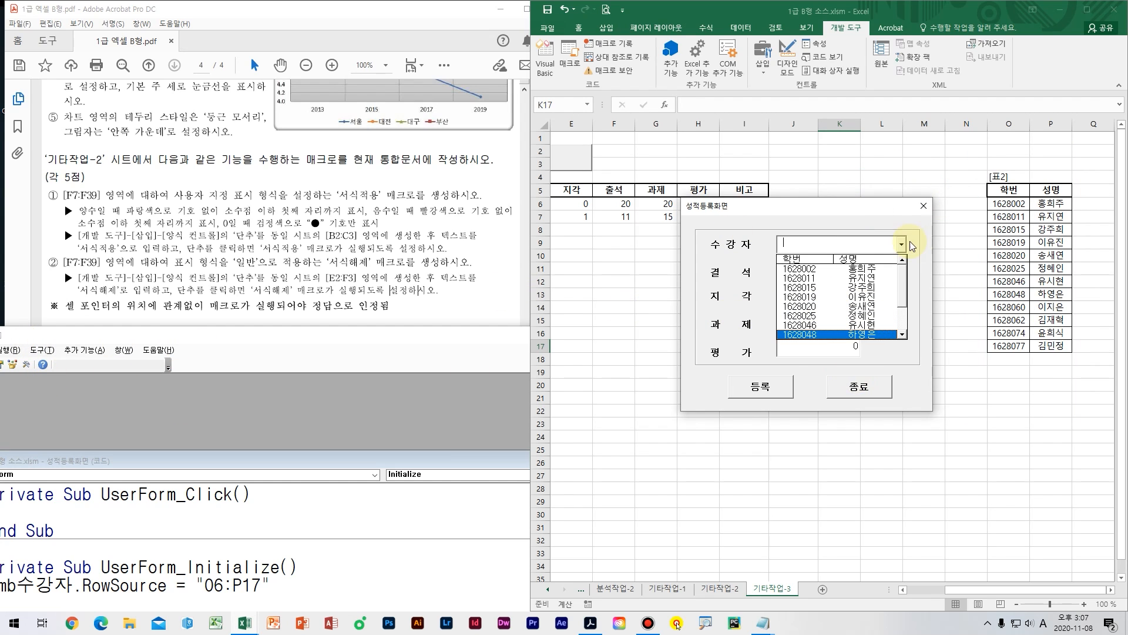
{"action": "left_click", "coordinate": [924, 205]}
{"action": "left_click", "coordinate": [923, 205]}
Step: Close the form's code window and create the Click event procedure of the cmd종료 button from the form designer
{"action": "left_click_drag", "start_coordinate": [383, 353], "coordinate": [614, 162]}
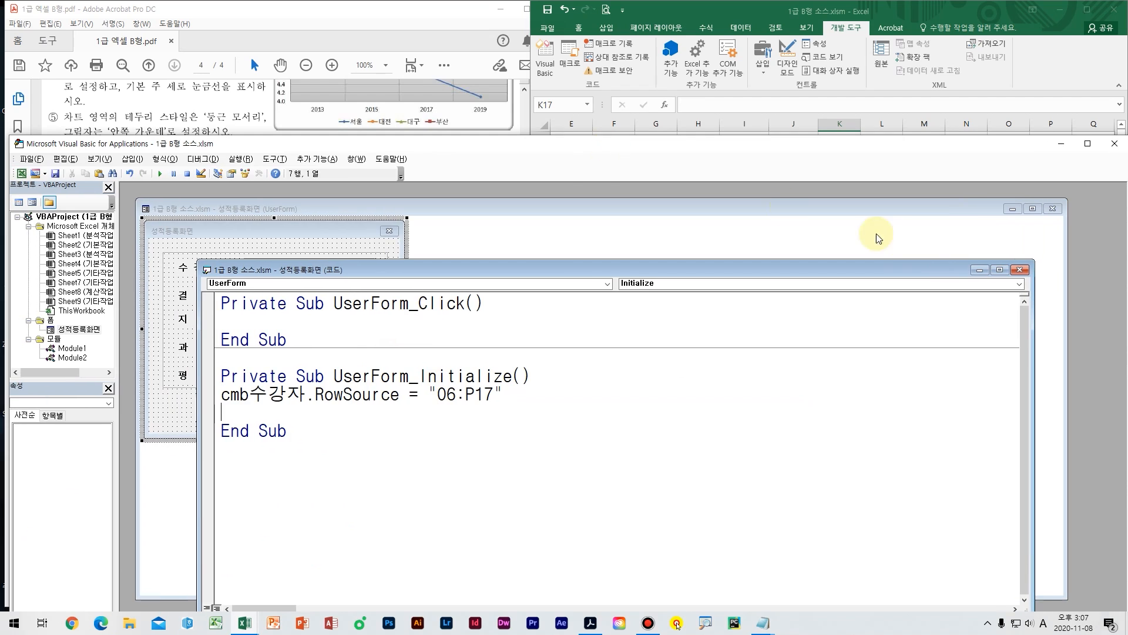
{"action": "left_click", "coordinate": [1023, 272]}
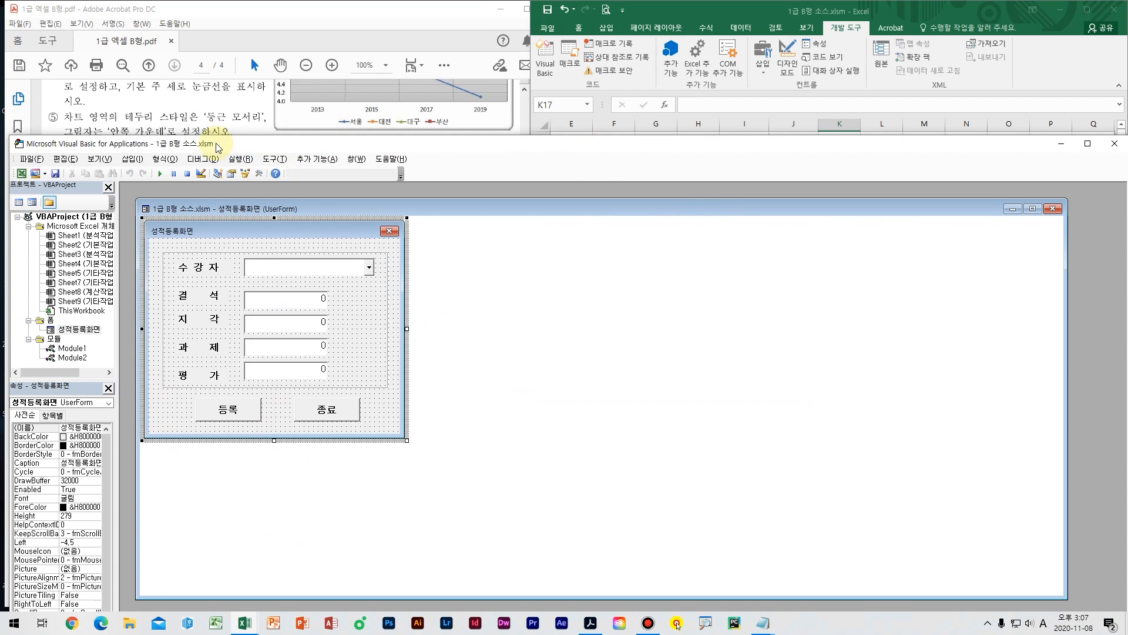
{"action": "left_click_drag", "start_coordinate": [217, 147], "coordinate": [687, 104]}
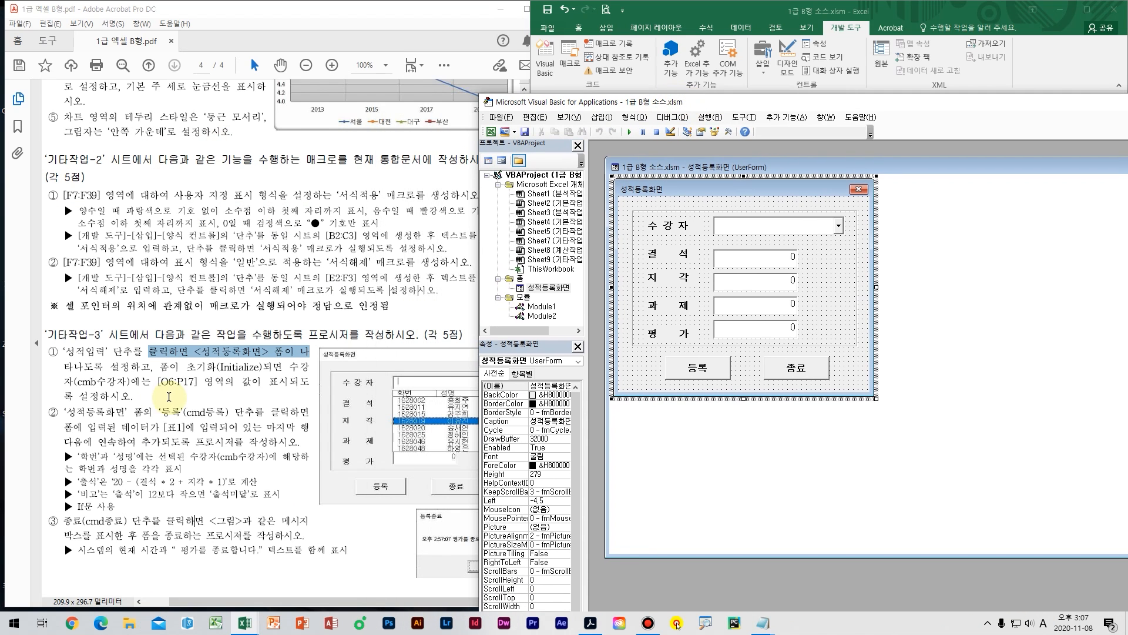
{"action": "left_click", "coordinate": [200, 520]}
{"action": "scroll", "coordinate": [204, 520], "scroll_direction": "down", "scroll_amount": 1}
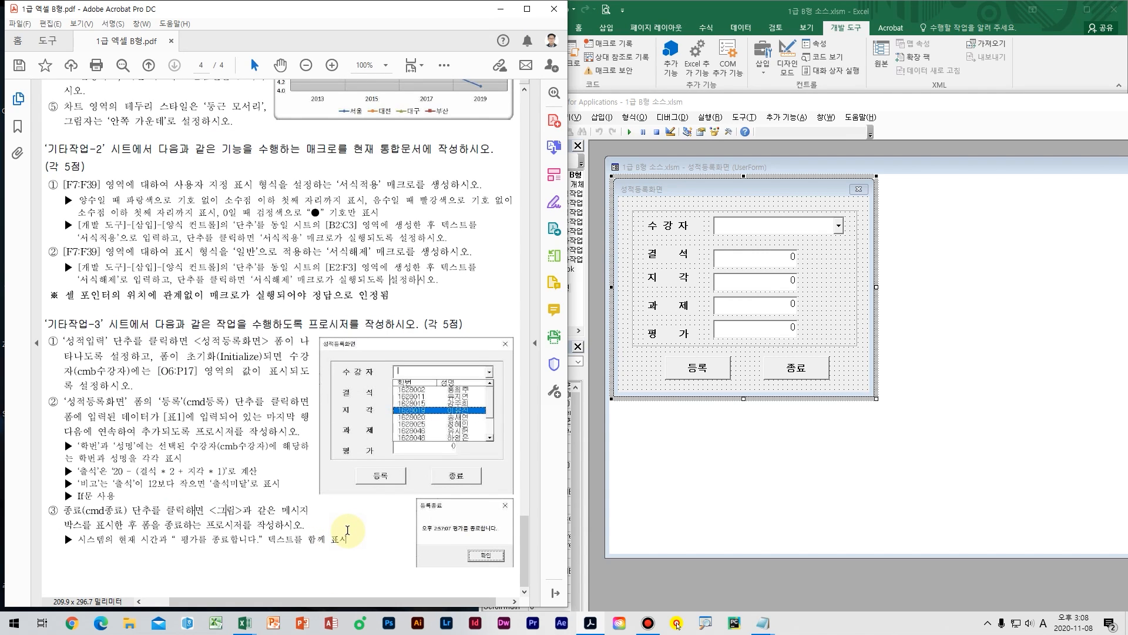
{"action": "left_click", "coordinate": [798, 372]}
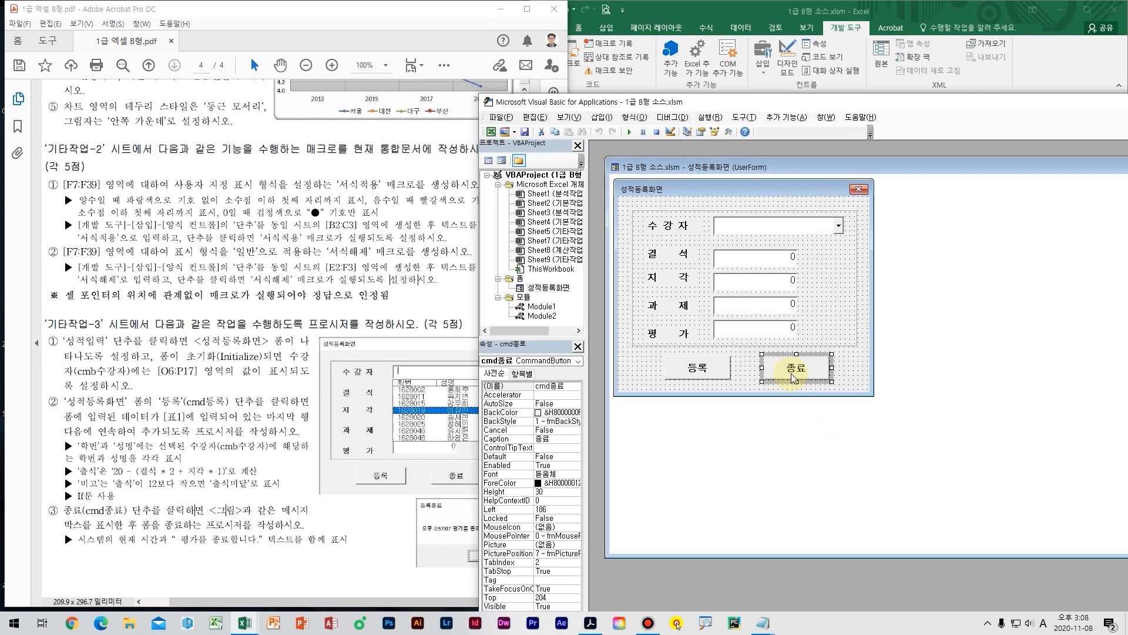
{"action": "double_click", "coordinate": [814, 372]}
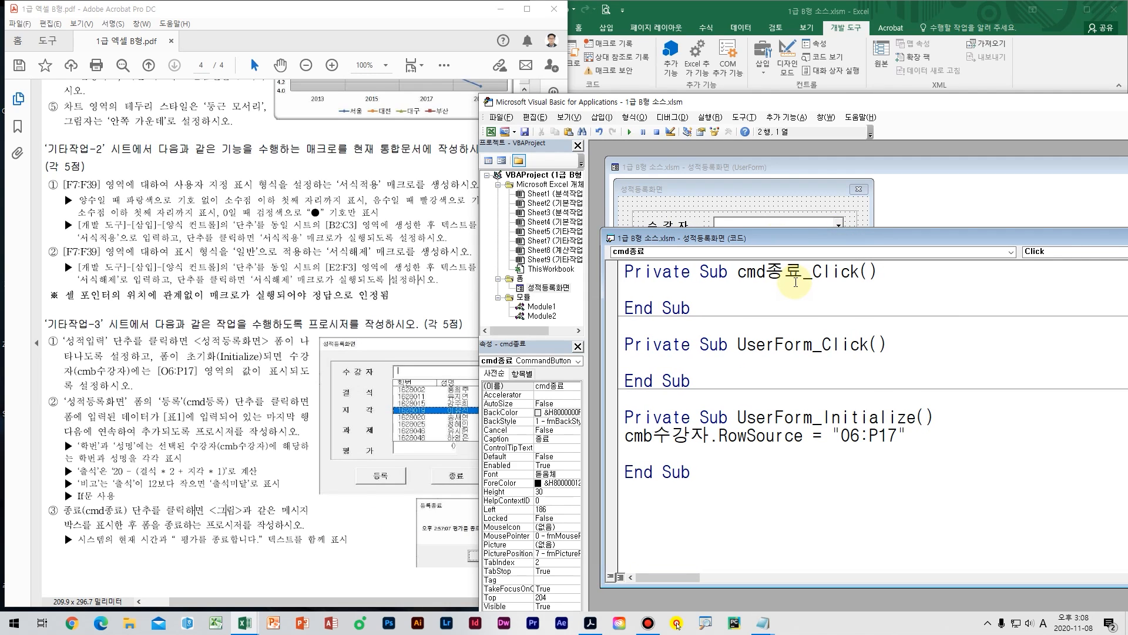
Step: Write a MsgBox statement in cmd종료_Click whose prompt is time() & " 평가를 종료합니다.", following the message box pictured in the exam PDF
{"action": "type", "text": "msg"}
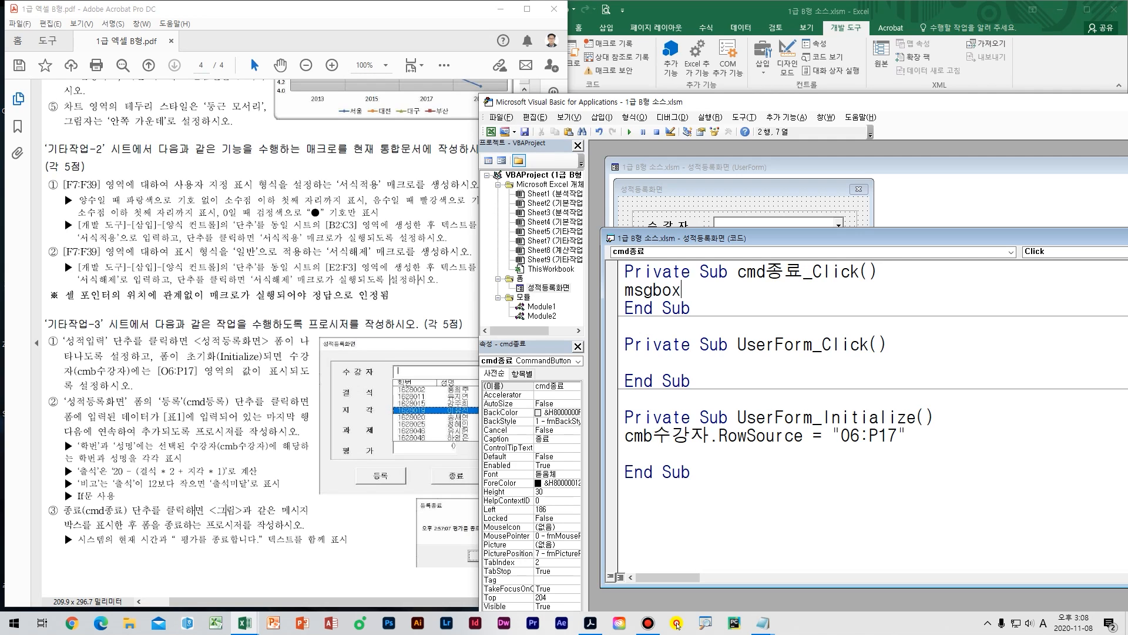
{"action": "type", "text": "box"}
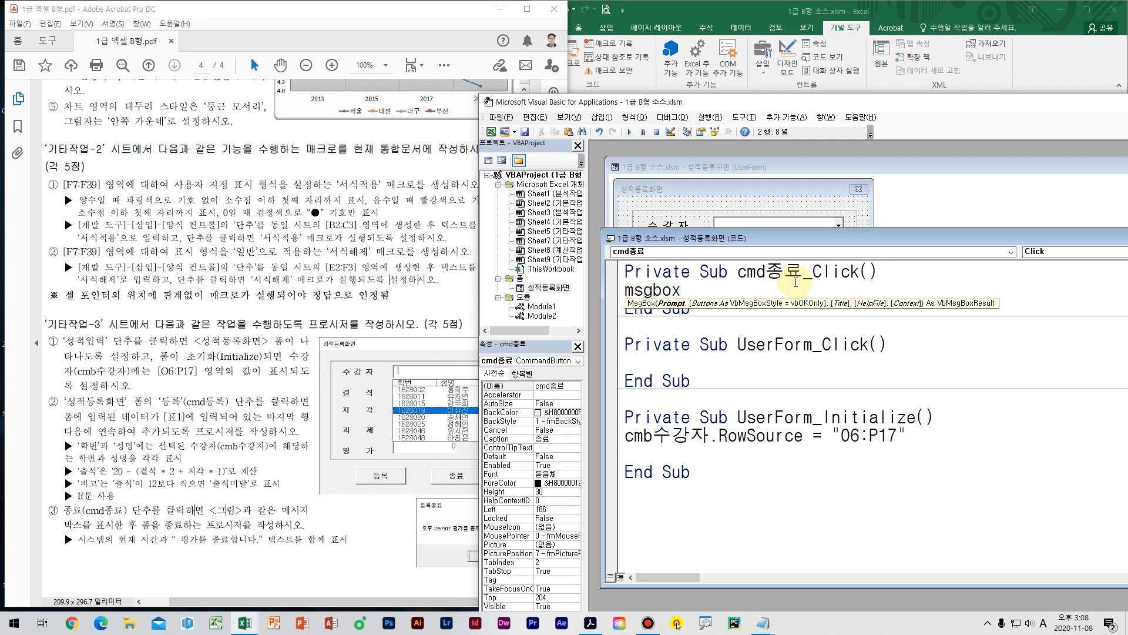
{"action": "left_click", "coordinate": [411, 555]}
{"action": "scroll", "coordinate": [482, 561], "scroll_direction": "up", "scroll_amount": 4}
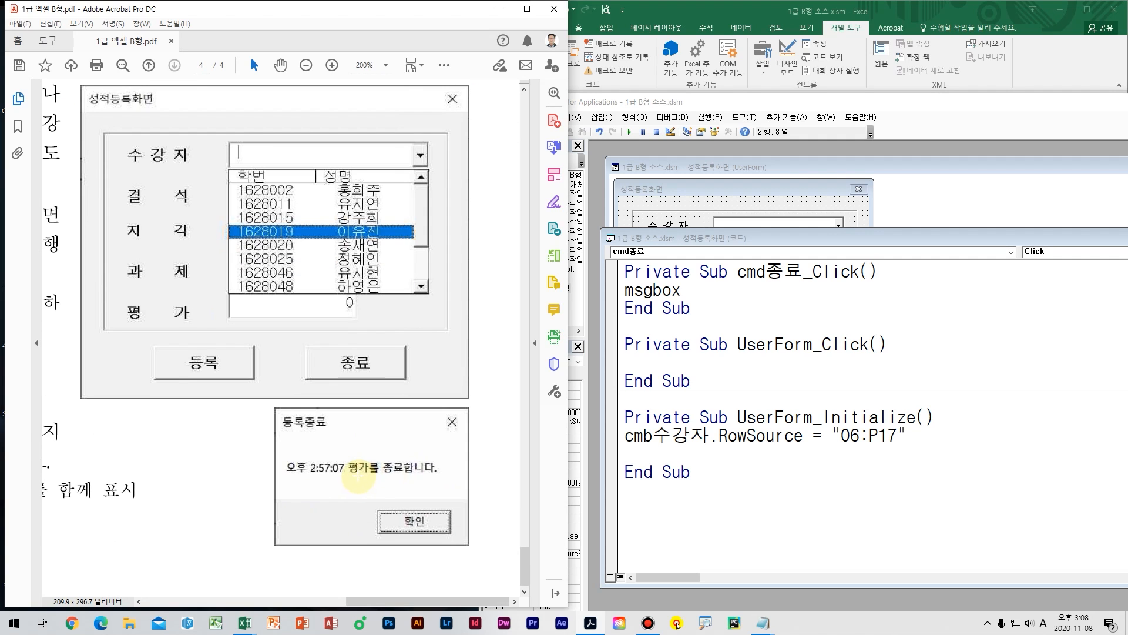
{"action": "left_click", "coordinate": [730, 288]}
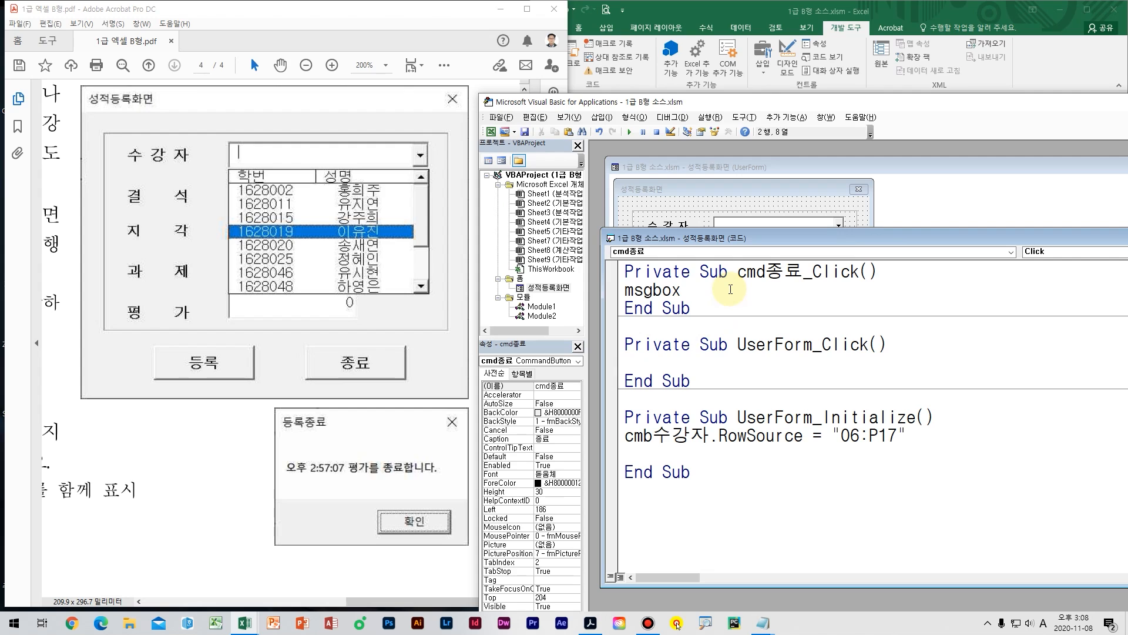
{"action": "type", "text": "time"}
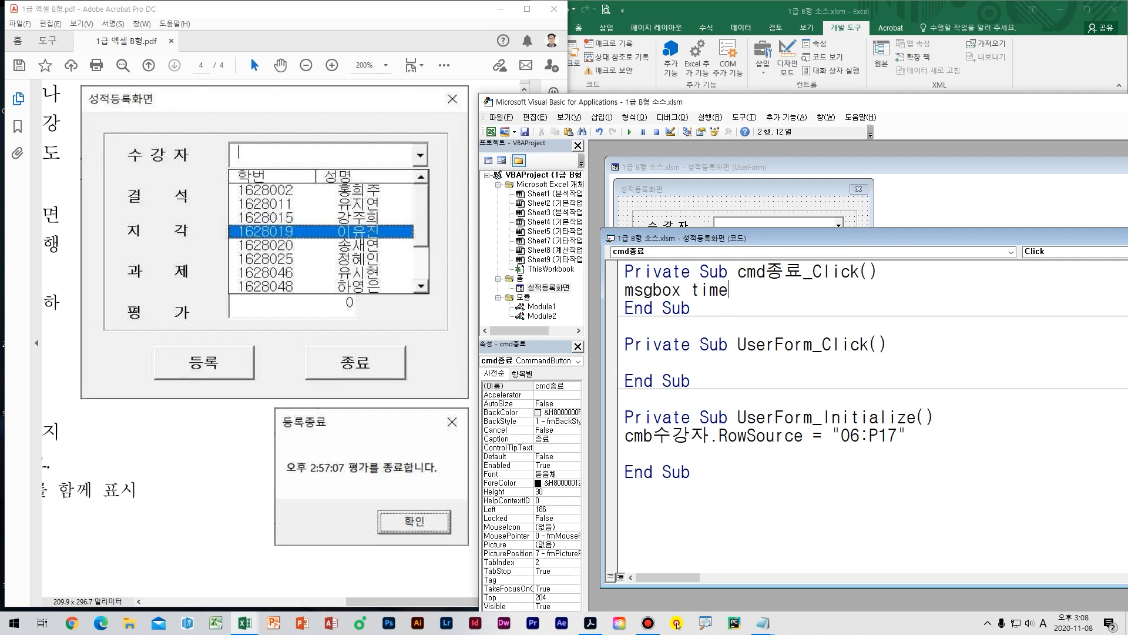
{"action": "type", "text": "()"}
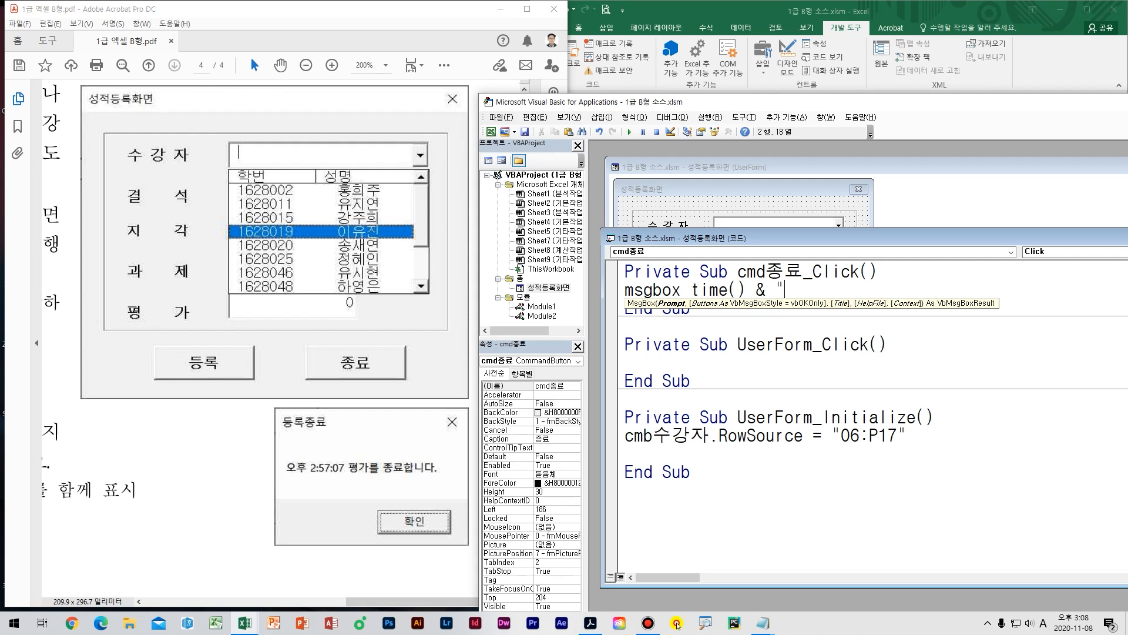
{"action": "type", "text": " & \""}
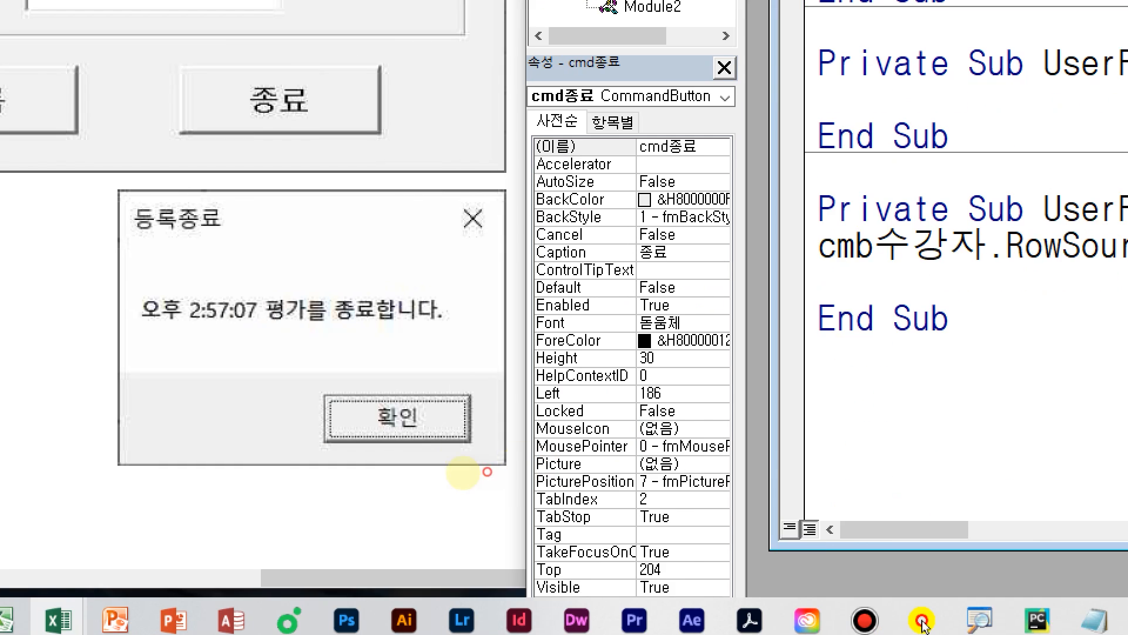
{"action": "mouse_move", "coordinate": [247, 266]}
{"action": "left_mouse_down"}
{"action": "mouse_move", "coordinate": [253, 276]}
{"action": "mouse_move", "coordinate": [278, 239]}
{"action": "left_mouse_up"}
{"action": "left_click_drag", "start_coordinate": [253, 330], "coordinate": [311, 332]}
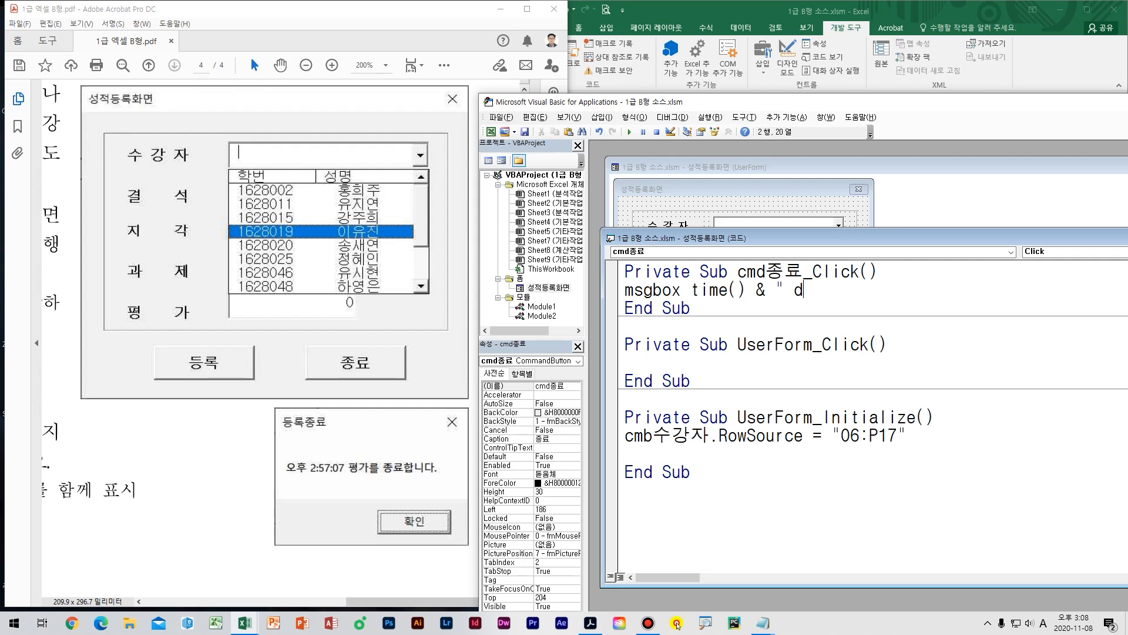
{"action": "type", "text": "평가를 종"}
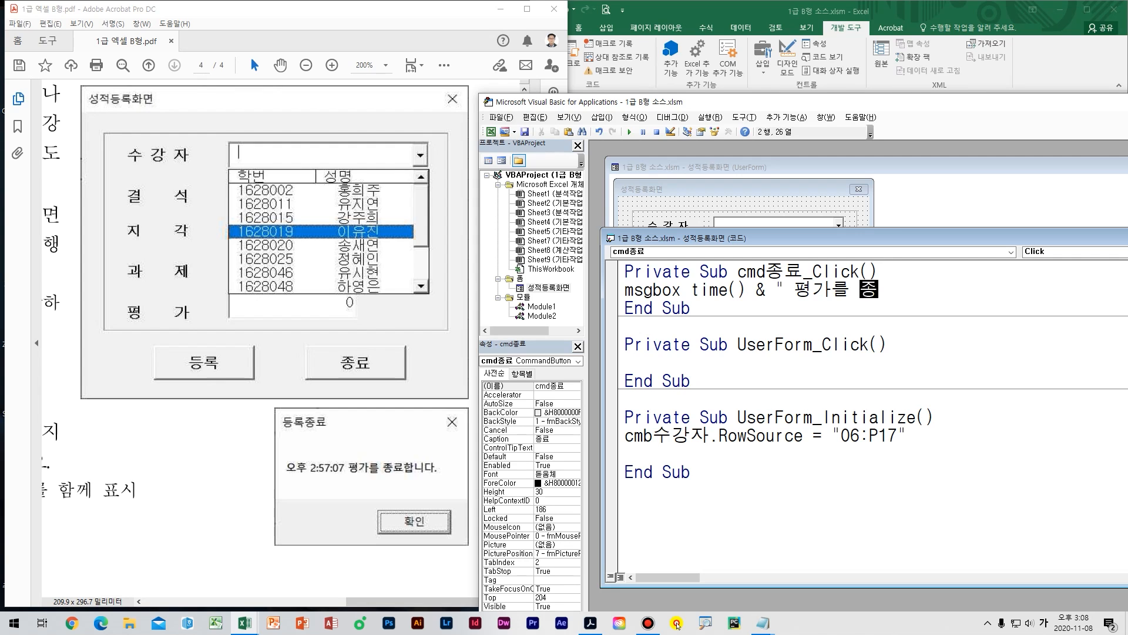
{"action": "type", "text": "료합니다"}
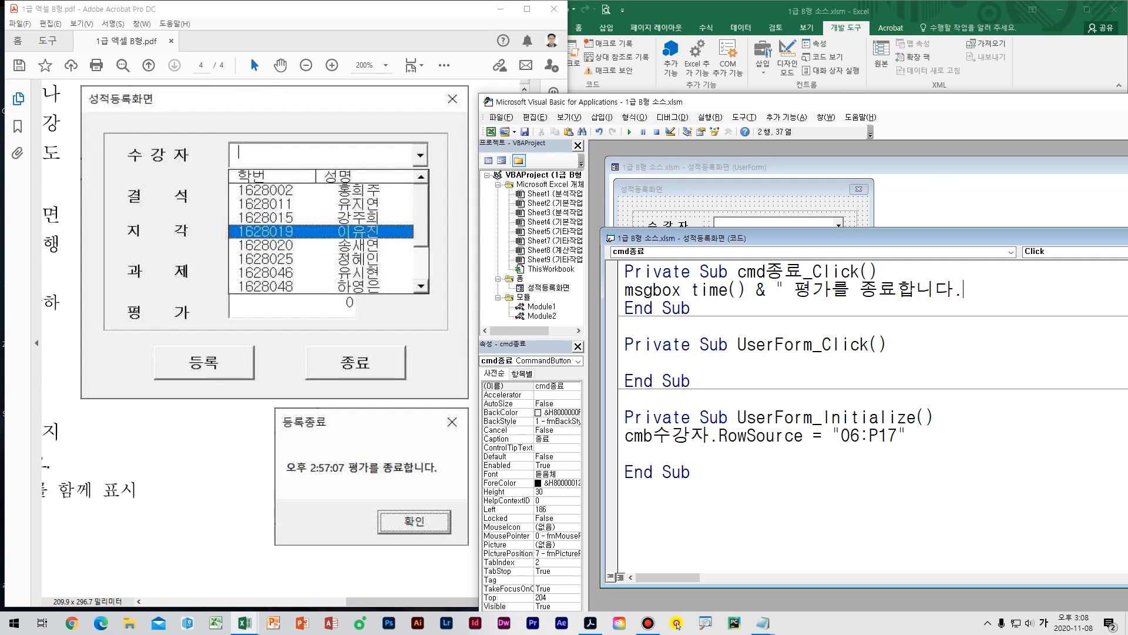
{"action": "type", "text": ".\","}
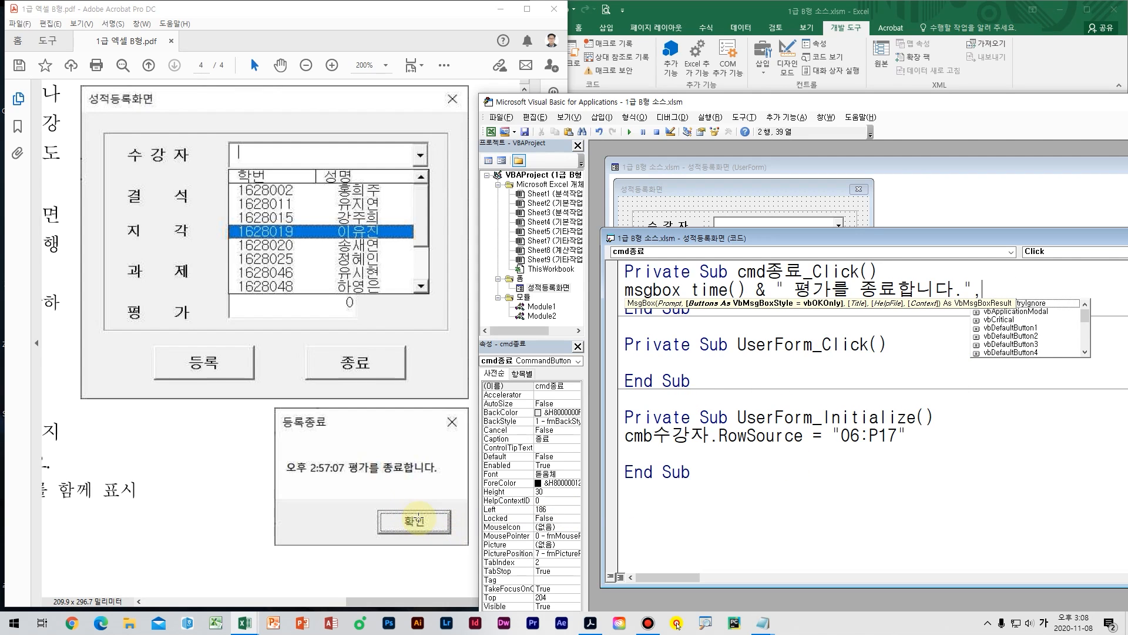
{"action": "key", "text": "Hangul"}
{"action": "type", "text": "v"}
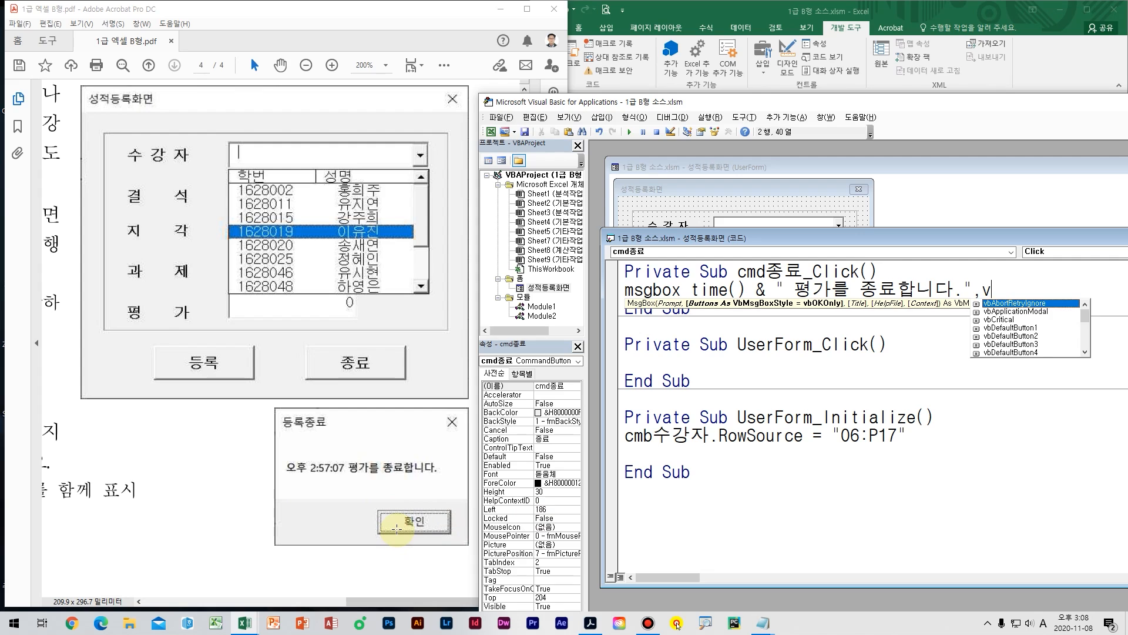
{"action": "type", "text": "boko"}
{"action": "key", "text": "Tab"}
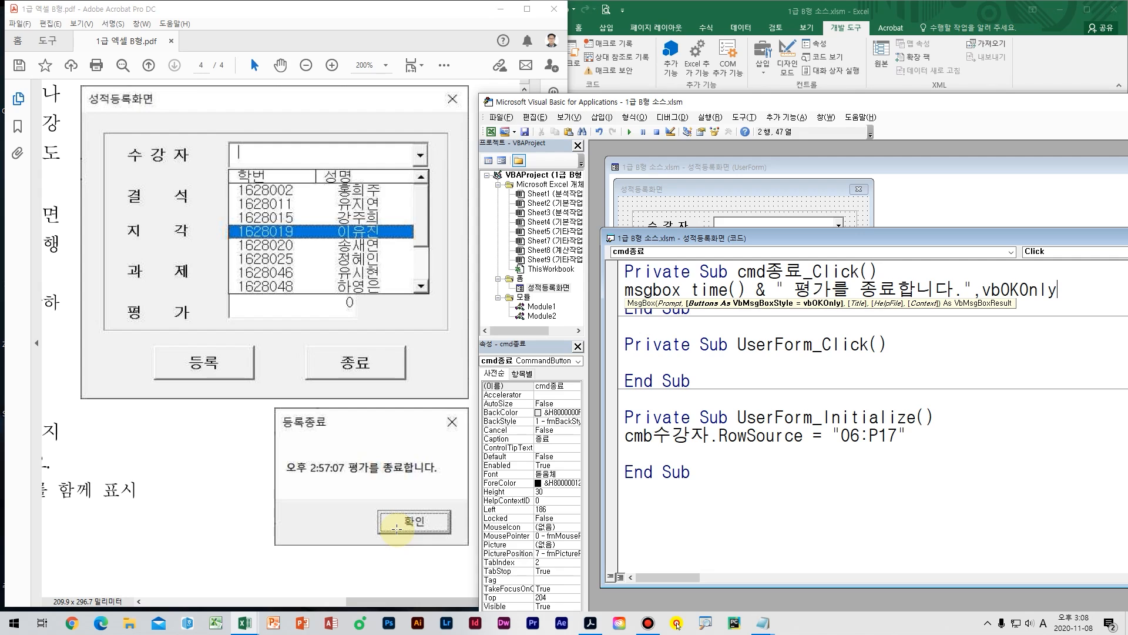
{"action": "key", "text": "BackSpace"}
{"action": "key", "text": "BackSpace"}
{"action": "key", "text": "BackSpace"}
{"action": "key", "text": "BackSpace"}
{"action": "key", "text": "BackSpace"}
{"action": "key", "text": "BackSpace"}
{"action": "key", "text": "BackSpace"}
{"action": "key", "text": "BackSpace"}
{"action": "key", "text": "BackSpace"}
{"action": "key", "text": "BackSpace"}
{"action": "key", "text": "BackSpace"}
Step: Leave the MsgBox buttons argument empty and add "등록종료" as its title
{"action": "type", "text": ","}
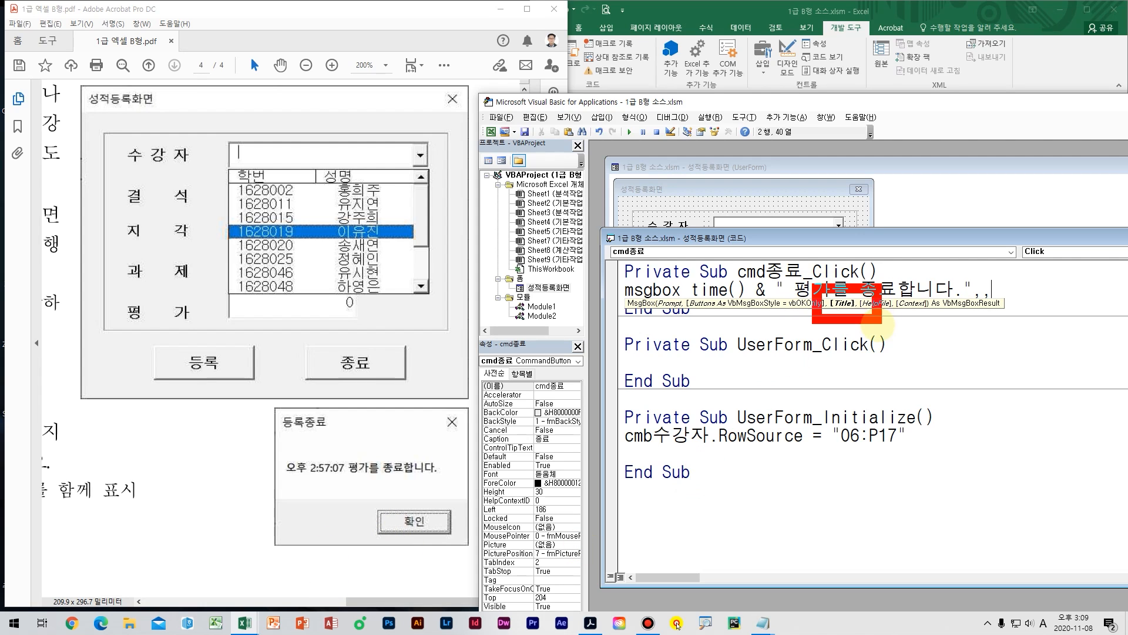
{"action": "mouse_move", "coordinate": [260, 401]}
{"action": "left_mouse_down"}
{"action": "mouse_move", "coordinate": [360, 445]}
{"action": "mouse_move", "coordinate": [352, 464]}
{"action": "mouse_move", "coordinate": [844, 353]}
{"action": "mouse_move", "coordinate": [804, 357]}
{"action": "left_mouse_up"}
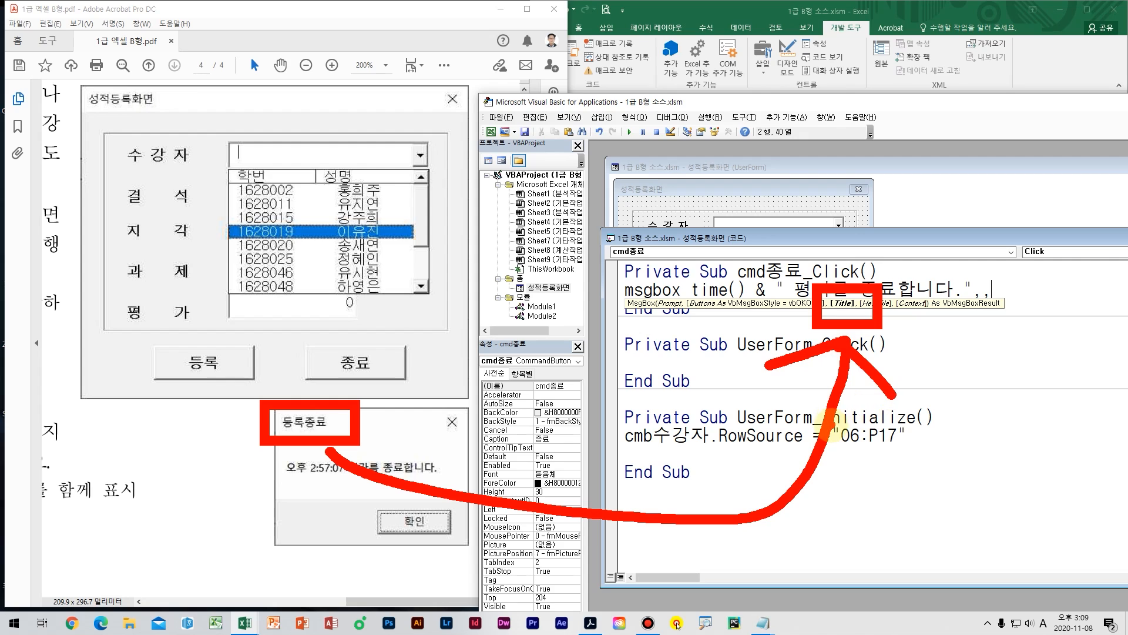
{"action": "key", "text": "Escape"}
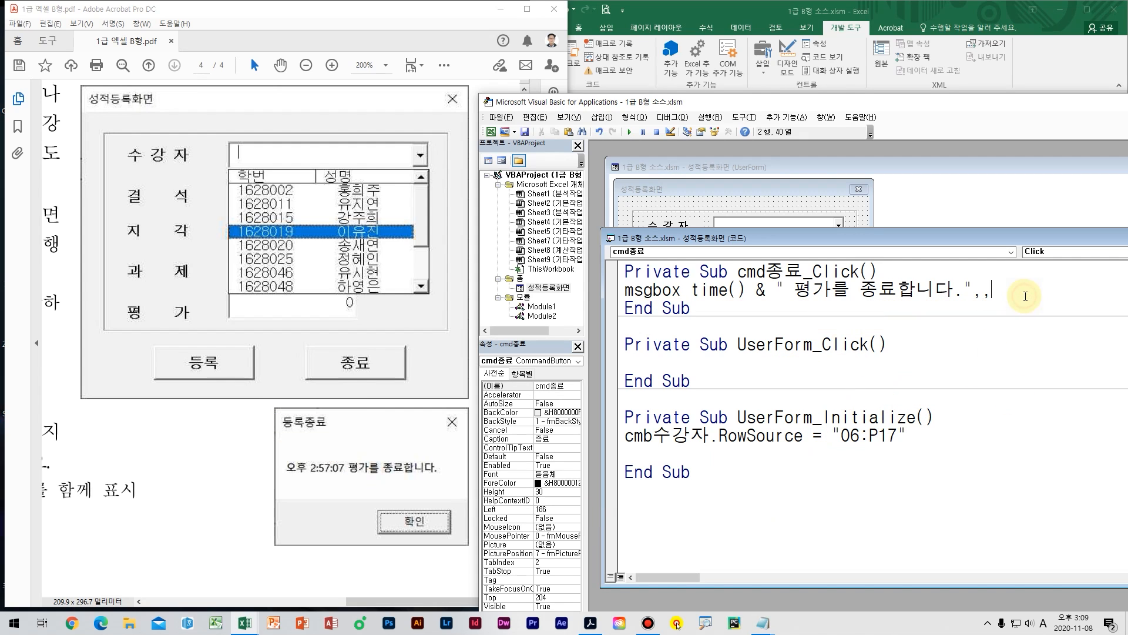
{"action": "type", "text": "등록종"}
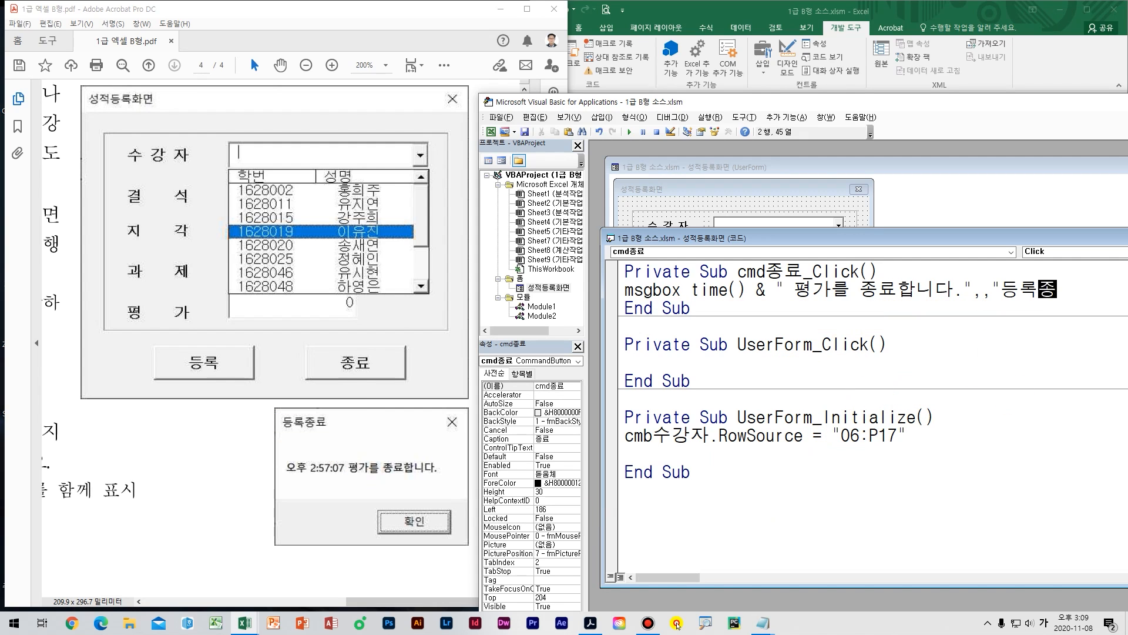
{"action": "type", "text": "료\""}
{"action": "key", "text": "Return"}
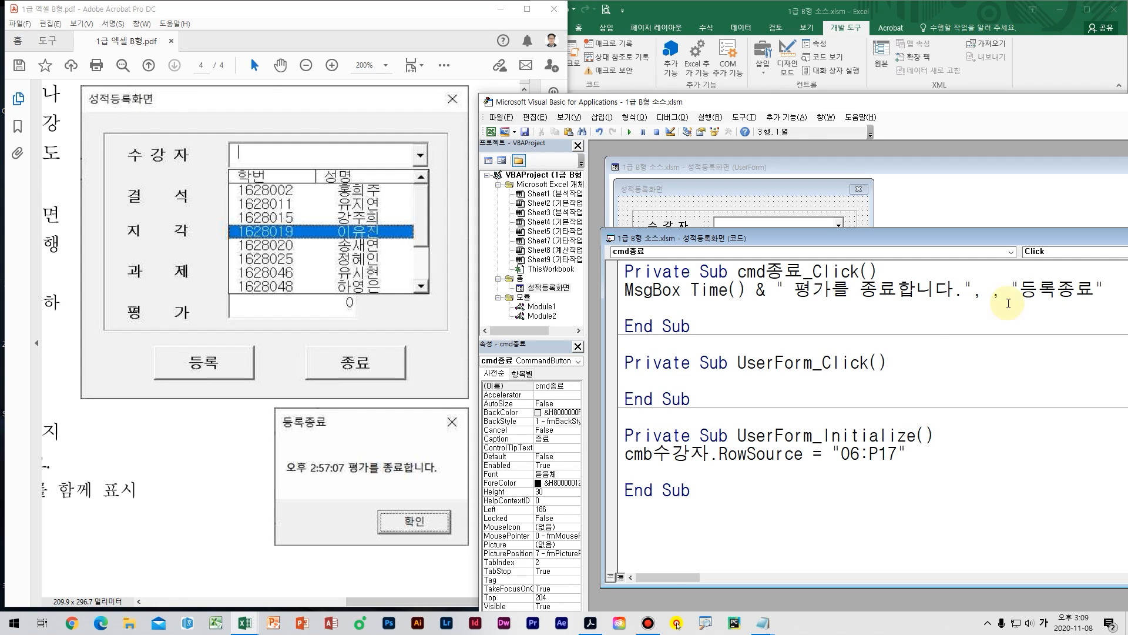
Step: Check the form-closing requirement in the exam PDF and add Unload Me below the MsgBox statement in cmd종료_Click
{"action": "left_click", "coordinate": [403, 540]}
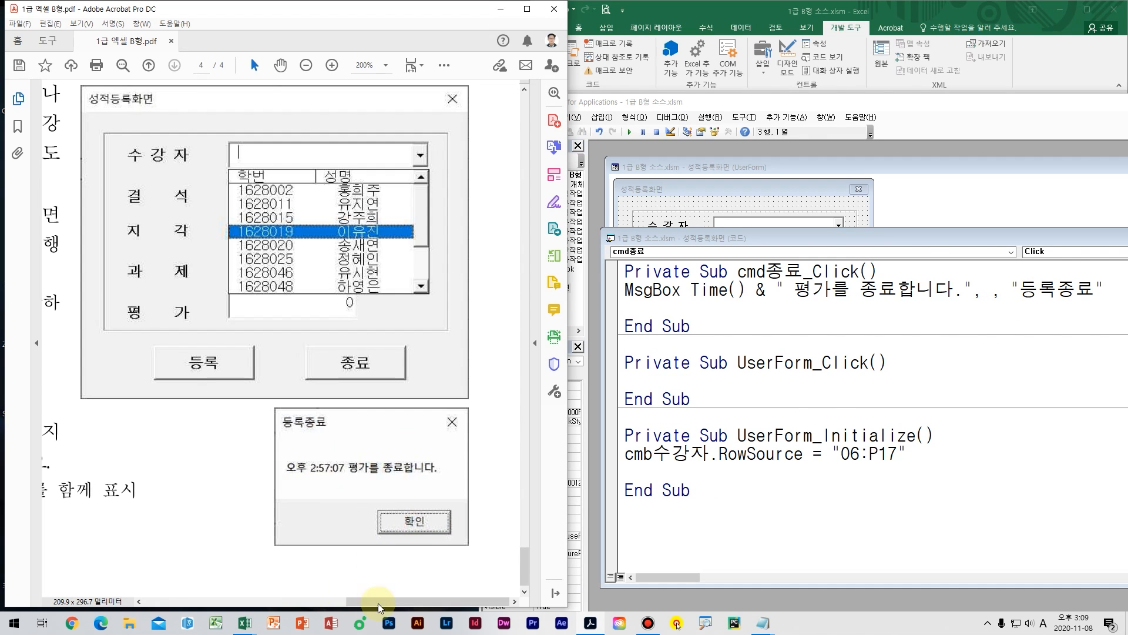
{"action": "left_click_drag", "start_coordinate": [398, 601], "coordinate": [230, 601]}
{"action": "scroll", "coordinate": [238, 562], "scroll_direction": "down", "scroll_amount": 3, "text": "ctrl"}
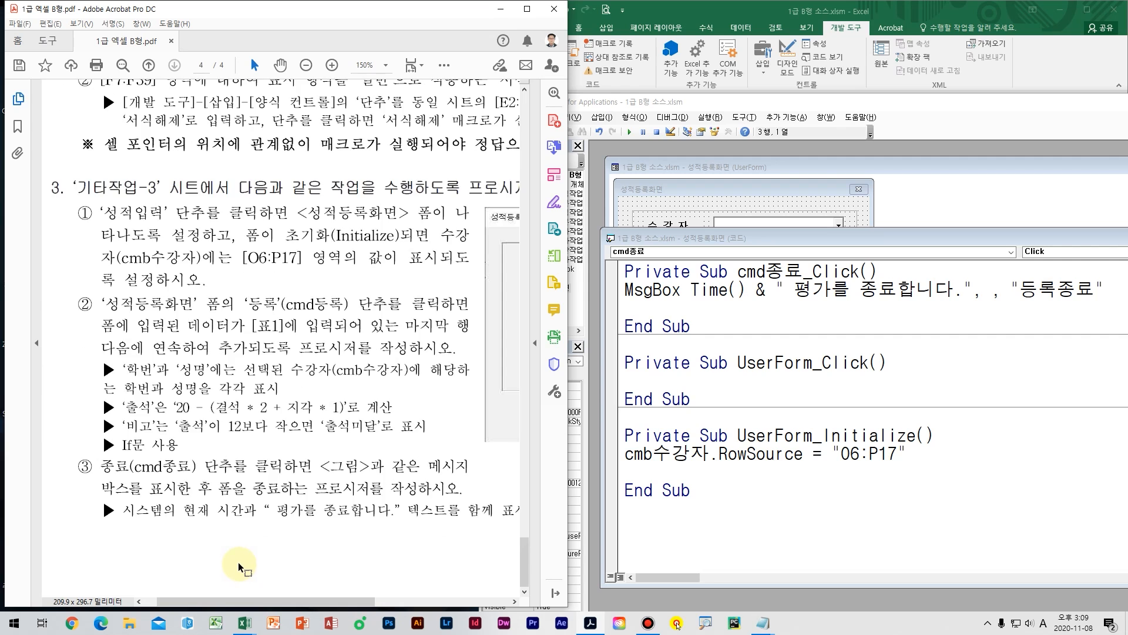
{"action": "left_click_drag", "start_coordinate": [220, 528], "coordinate": [201, 525]}
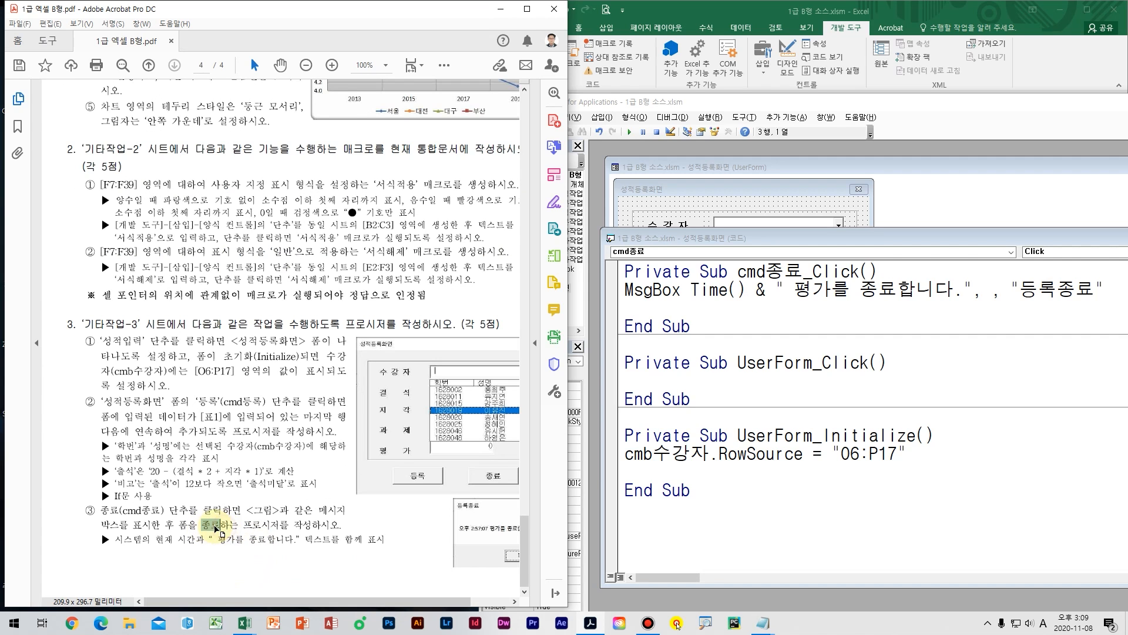
{"action": "left_click", "coordinate": [672, 308]}
{"action": "key", "text": "BackSpace"}
{"action": "key", "text": "Hangul"}
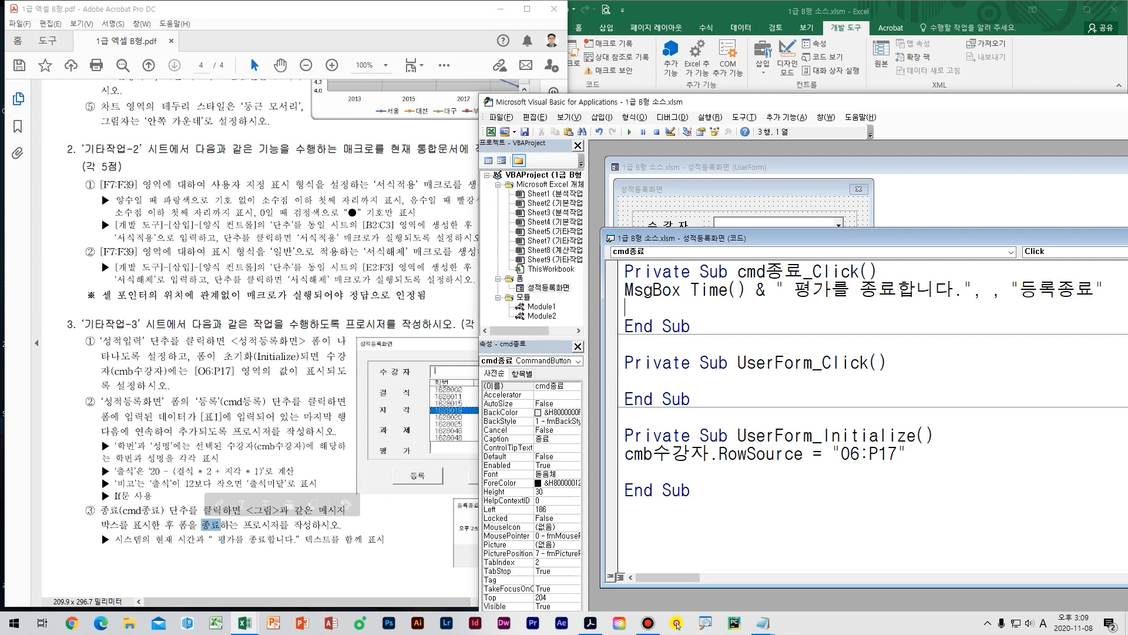
{"action": "type", "text": "unloa"}
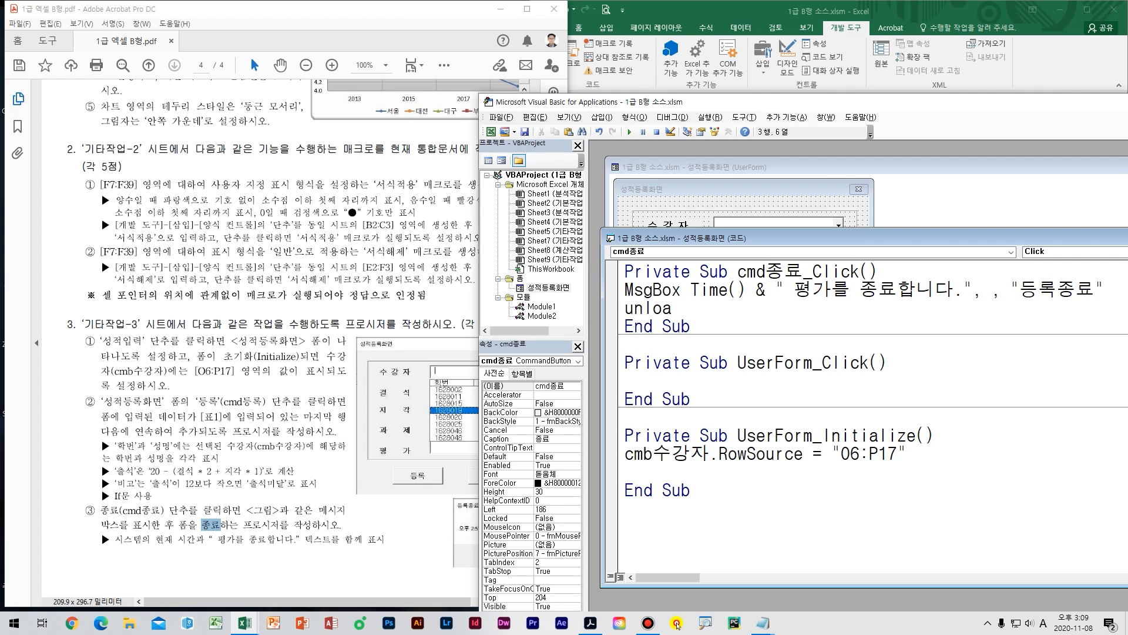
{"action": "type", "text": "d me"}
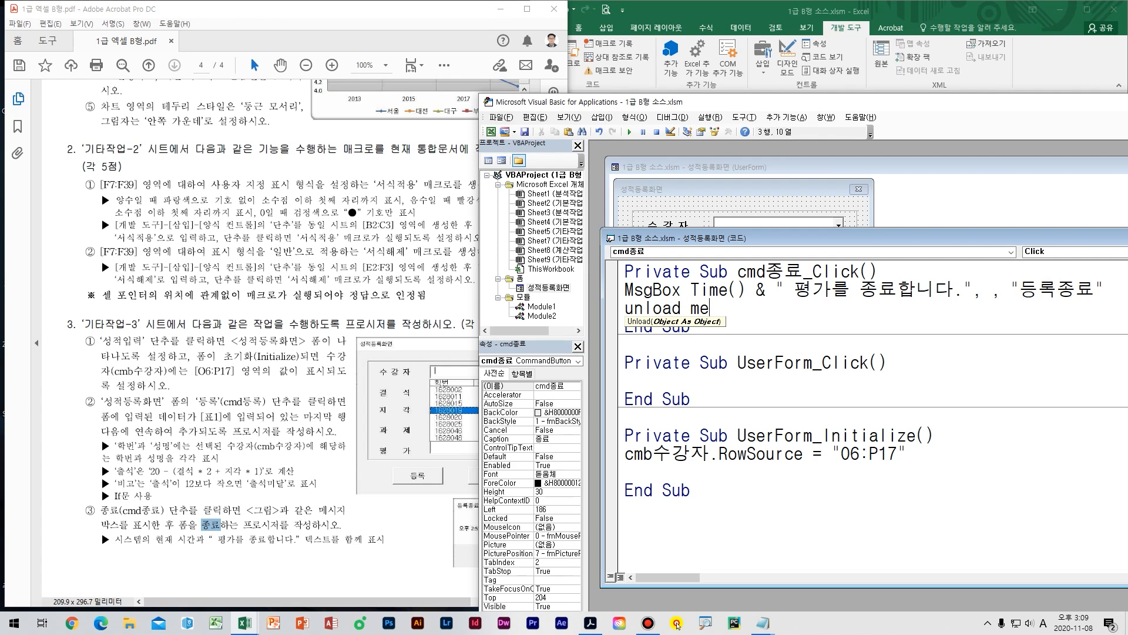
{"action": "key", "text": "Return"}
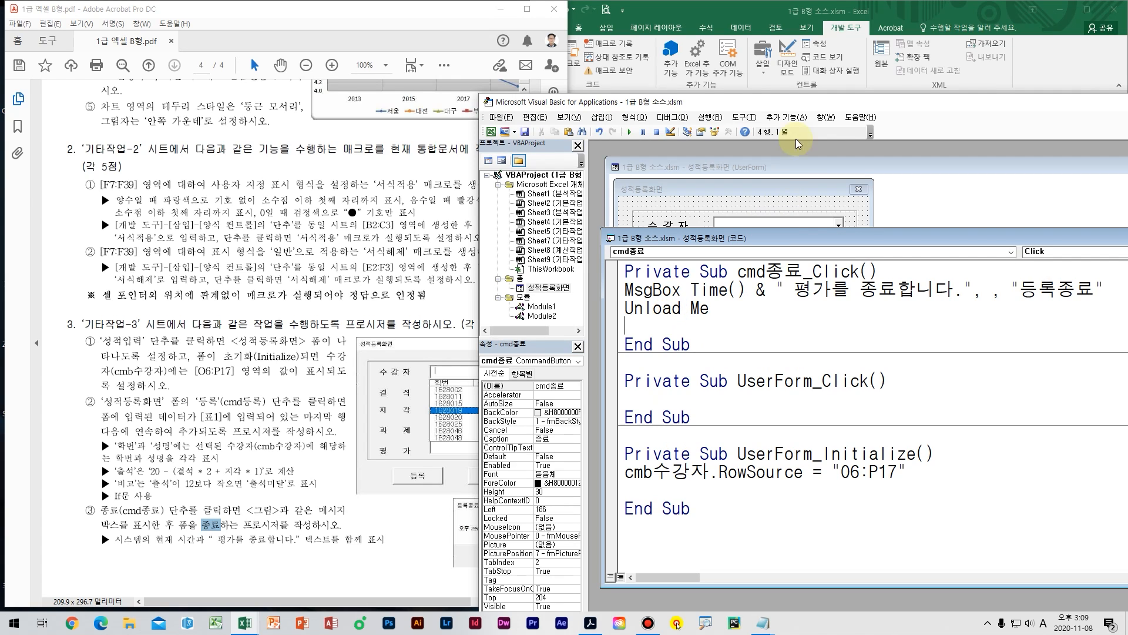
Step: Run the 성적등록화면 form, test its 종료 button and dismiss the 등록종료 message
{"action": "left_click_drag", "start_coordinate": [734, 103], "coordinate": [659, 114]}
{"action": "key", "text": "alt+F11"}
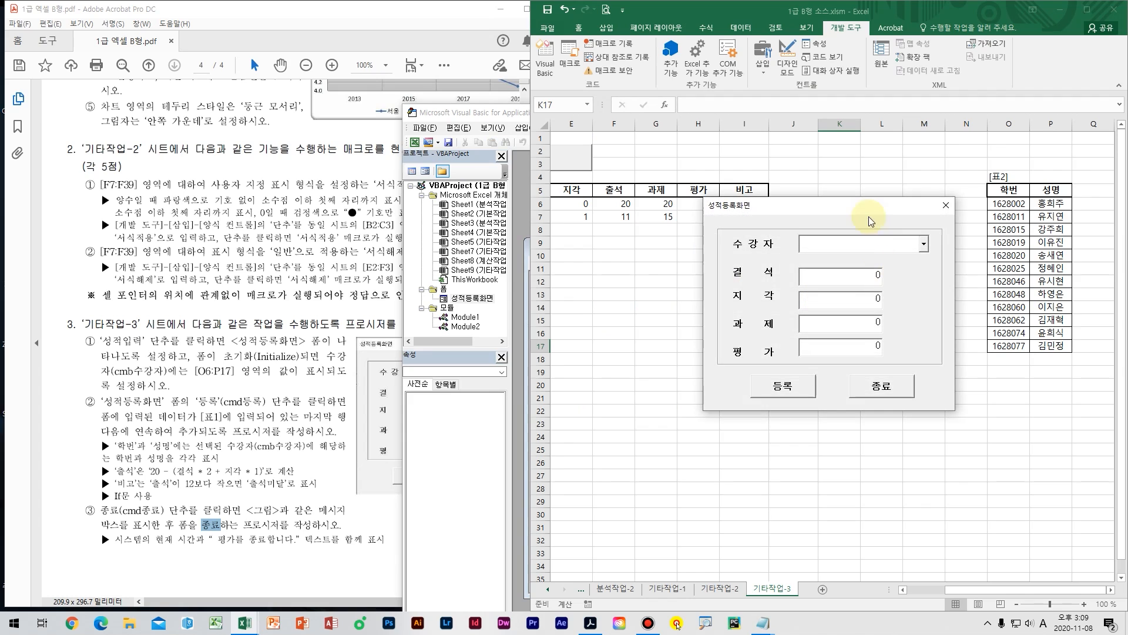
{"action": "left_click", "coordinate": [839, 387]}
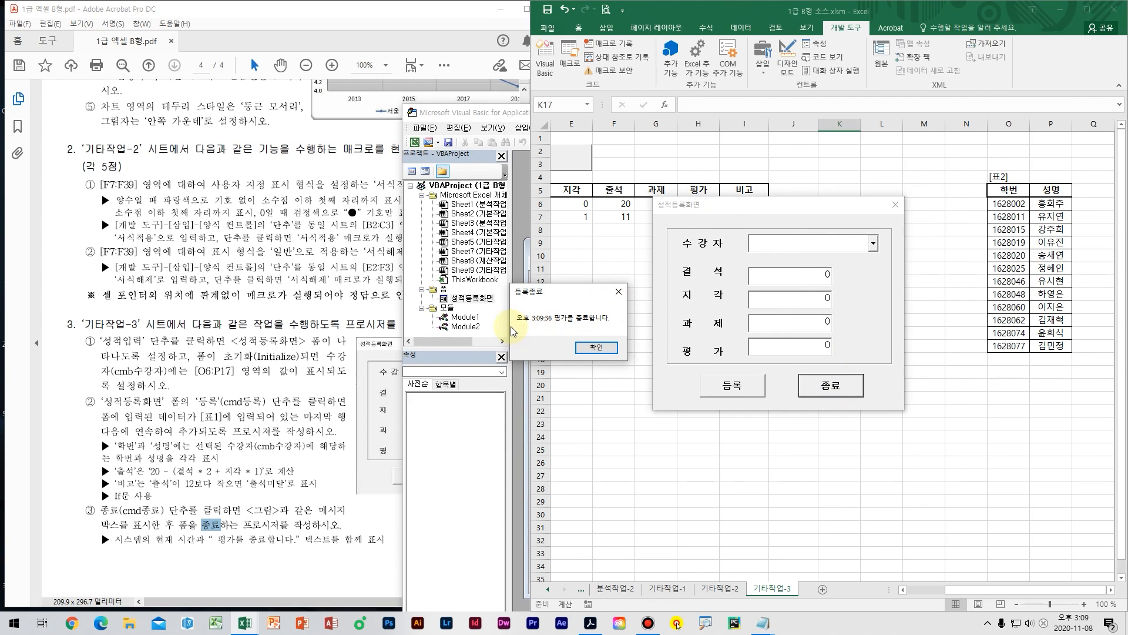
{"action": "left_click", "coordinate": [602, 349]}
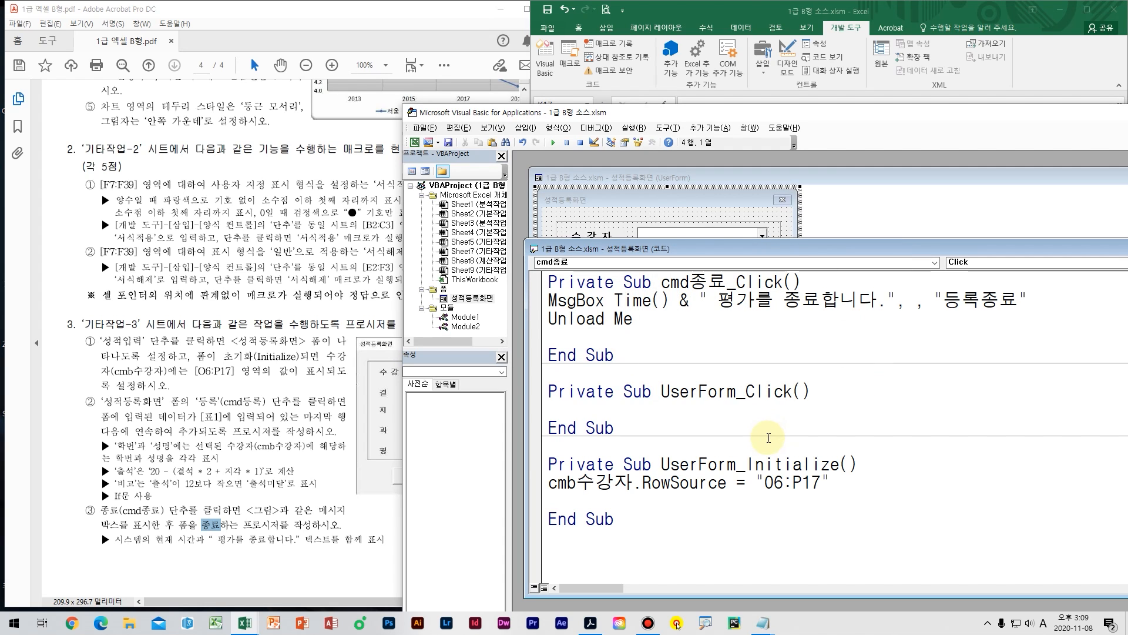
Step: Minimize the form's code window, return to the 기타작업-3 sheet and open the form with the 성적입력 button
{"action": "left_click_drag", "start_coordinate": [846, 250], "coordinate": [525, 275]}
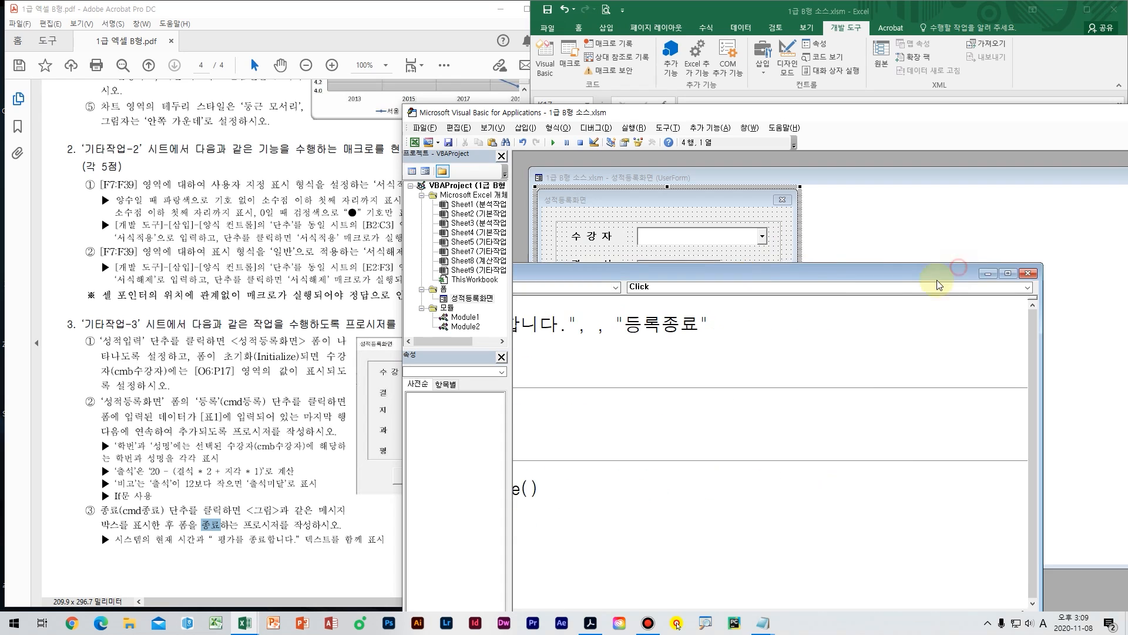
{"action": "left_click", "coordinate": [988, 273]}
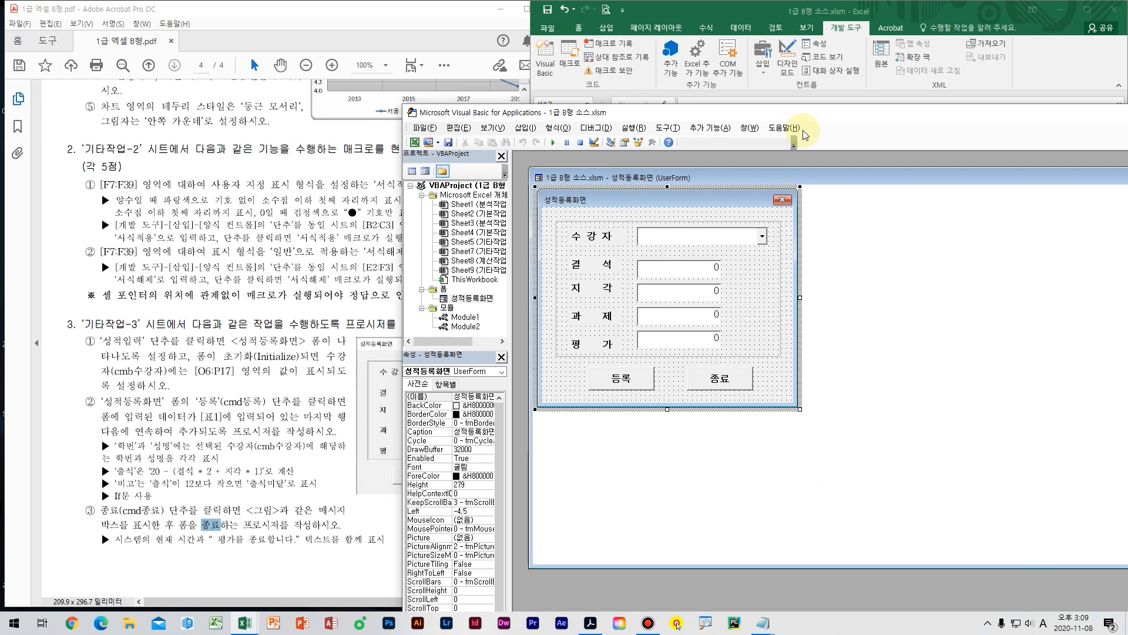
{"action": "left_click_drag", "start_coordinate": [826, 112], "coordinate": [796, 184]}
{"action": "left_click", "coordinate": [837, 183]}
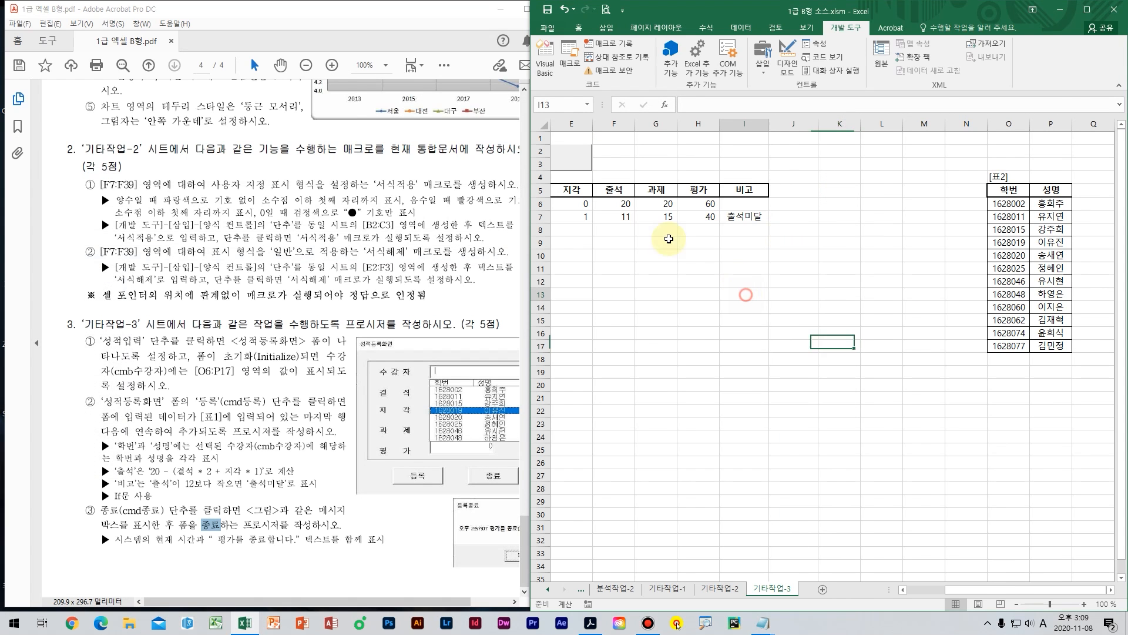
{"action": "left_click_drag", "start_coordinate": [975, 590], "coordinate": [938, 589]}
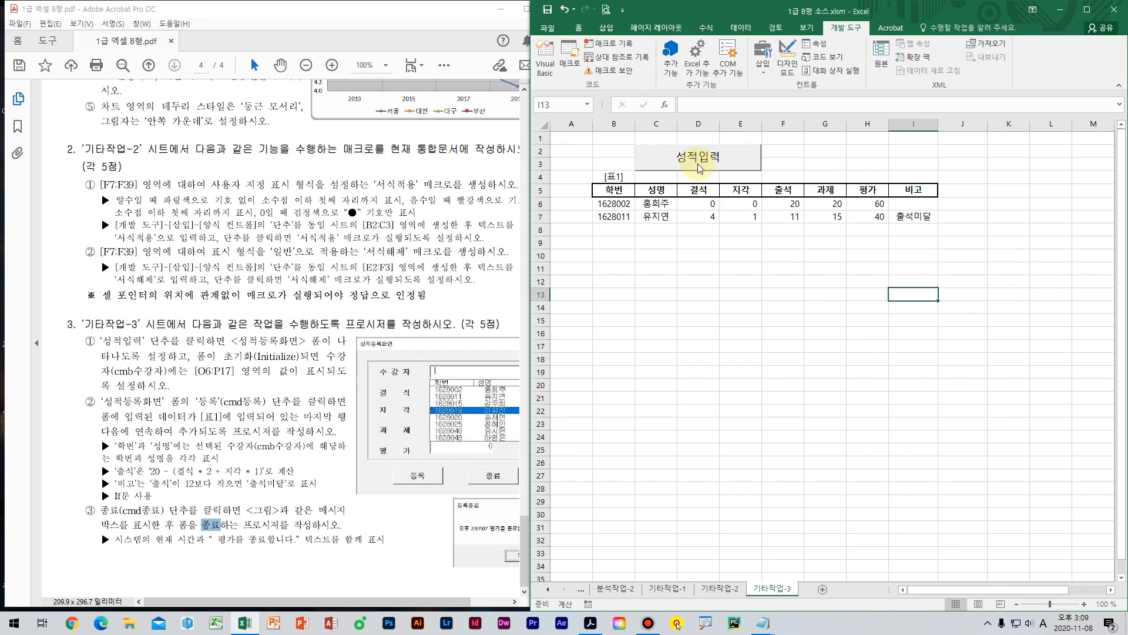
{"action": "left_click", "coordinate": [700, 166]}
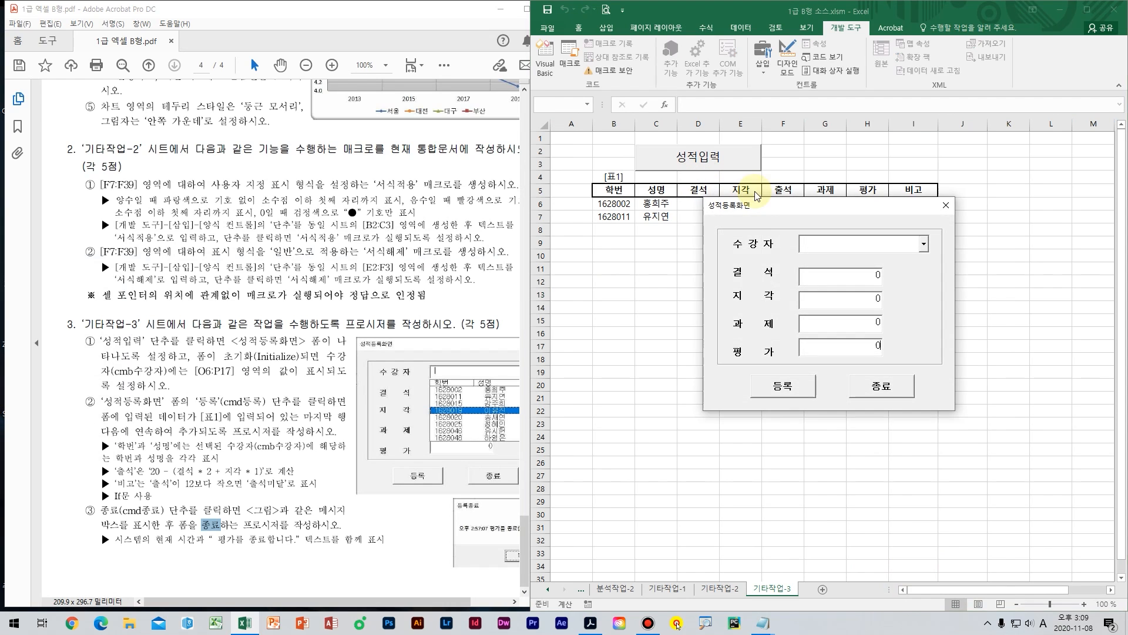
Step: Choose the third student in the 수강자 list, enter 결석 5, 지각 2, 과제 30 and 평가 100, and try the 등록 button
{"action": "left_click", "coordinate": [895, 298]}
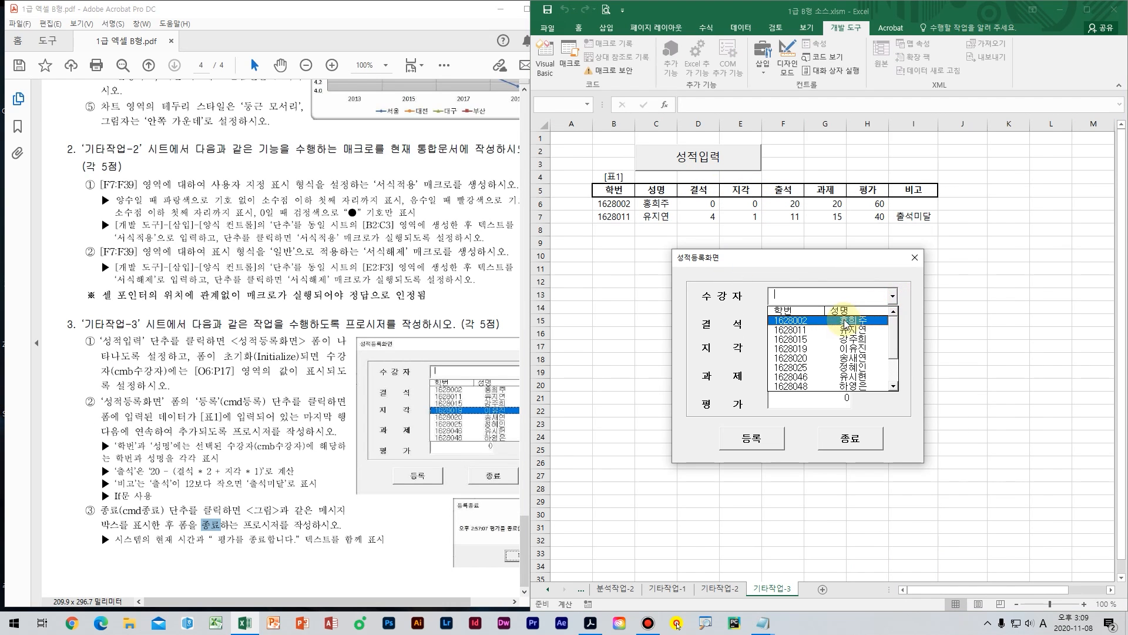
{"action": "left_click", "coordinate": [828, 329]}
{"action": "key", "text": "Tab"}
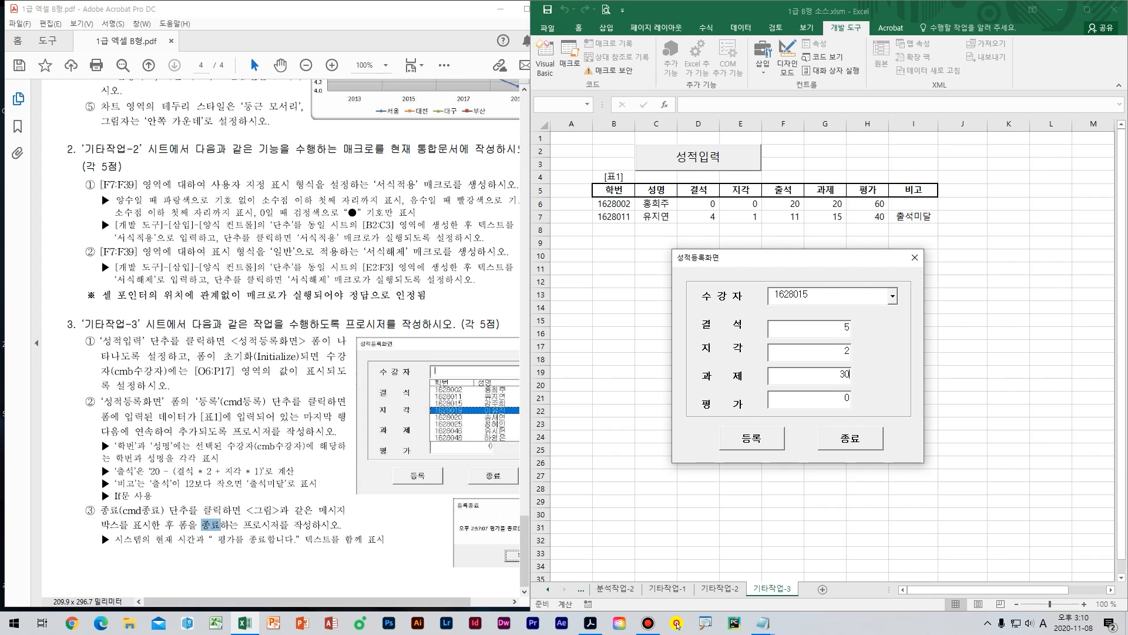
{"action": "left_click", "coordinate": [838, 399]}
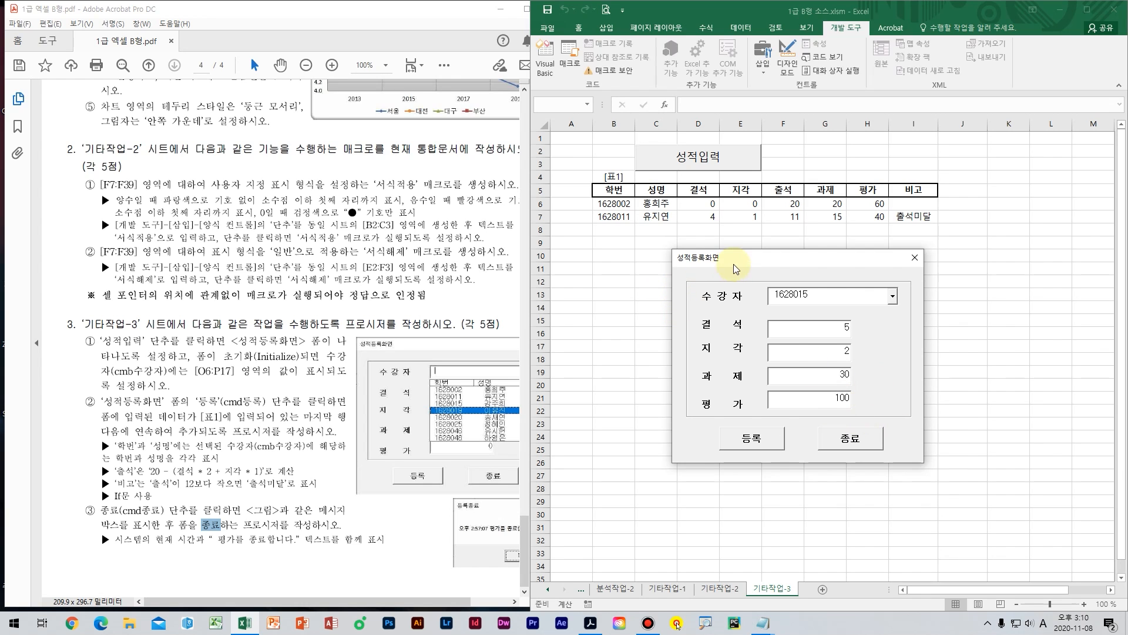
{"action": "left_click_drag", "start_coordinate": [734, 263], "coordinate": [767, 268]}
{"action": "left_click", "coordinate": [785, 444]}
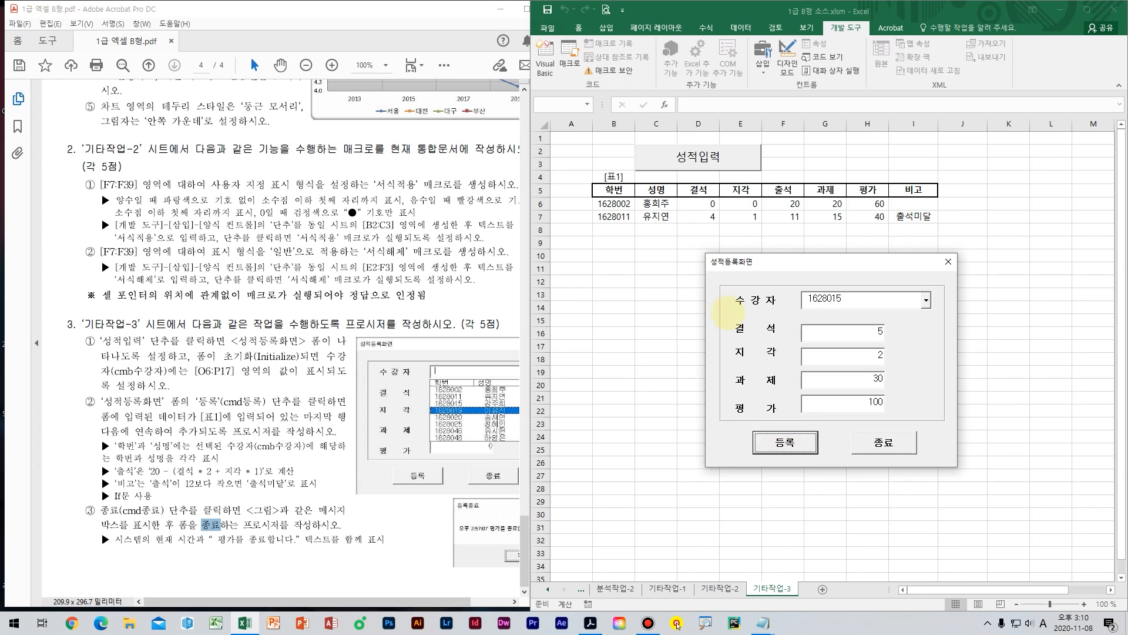
Step: Review the 등록 requirements in item ② of the exam PDF against the form and [표1], and close the form
{"action": "left_click", "coordinate": [808, 400]}
{"action": "mouse_move", "coordinate": [808, 400]}
{"action": "left_mouse_down"}
{"action": "mouse_move", "coordinate": [587, 411]}
{"action": "mouse_move", "coordinate": [608, 234]}
{"action": "mouse_move", "coordinate": [564, 257]}
{"action": "mouse_move", "coordinate": [647, 275]}
{"action": "left_mouse_up"}
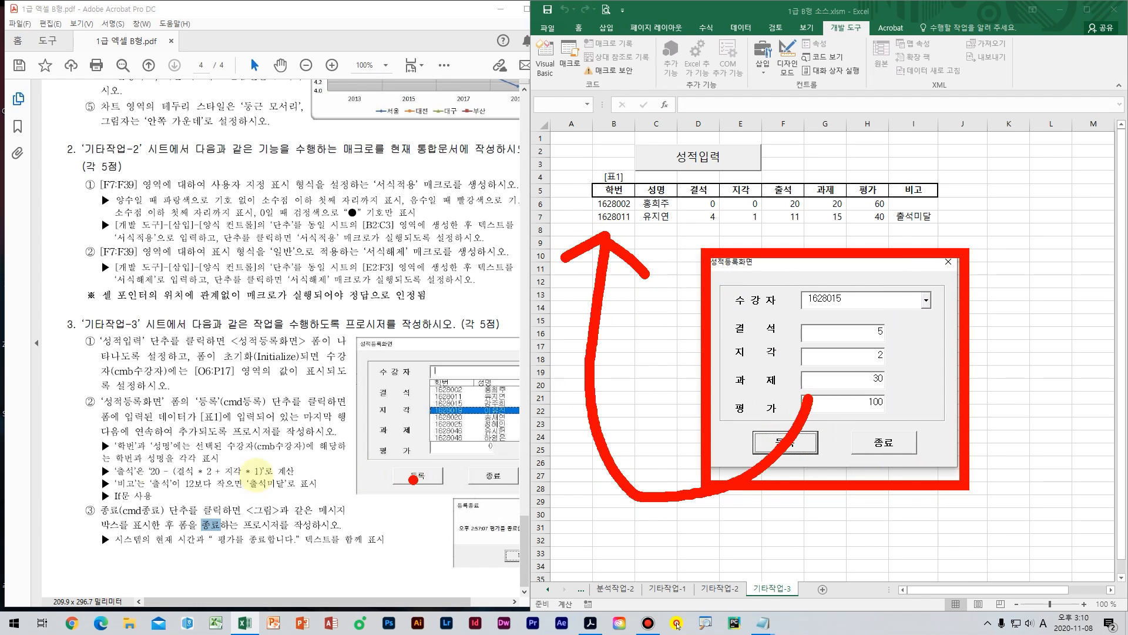
{"action": "mouse_move", "coordinate": [61, 385]}
{"action": "left_mouse_down"}
{"action": "mouse_move", "coordinate": [352, 528]}
{"action": "mouse_move", "coordinate": [359, 505]}
{"action": "left_mouse_up"}
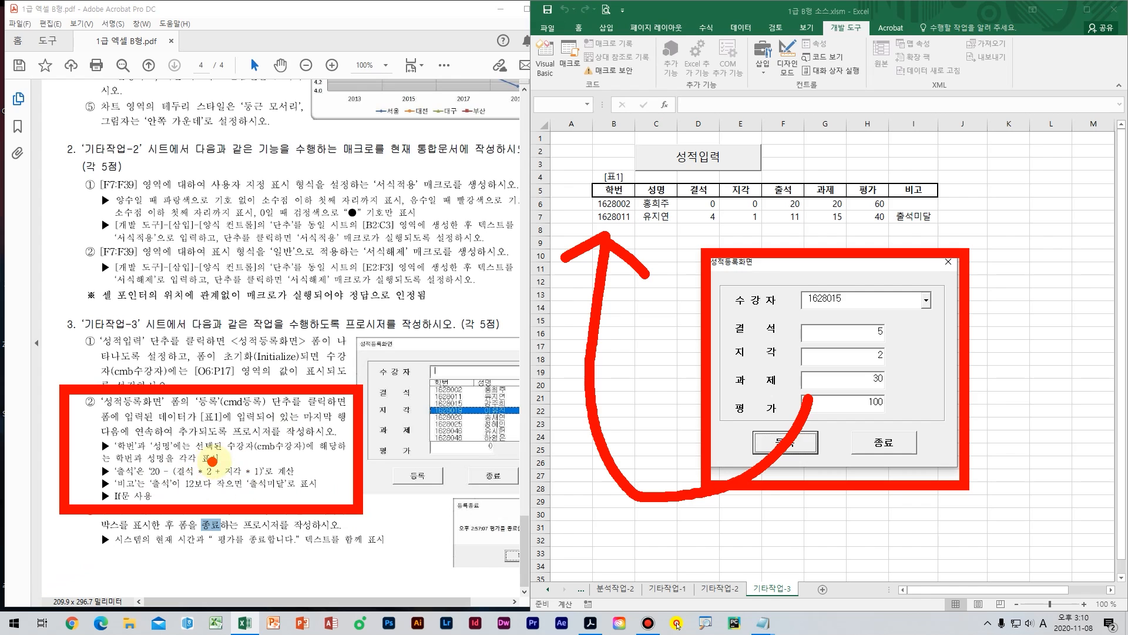
{"action": "mouse_move", "coordinate": [58, 453]}
{"action": "left_mouse_down"}
{"action": "mouse_move", "coordinate": [94, 419]}
{"action": "mouse_move", "coordinate": [106, 482]}
{"action": "left_mouse_up"}
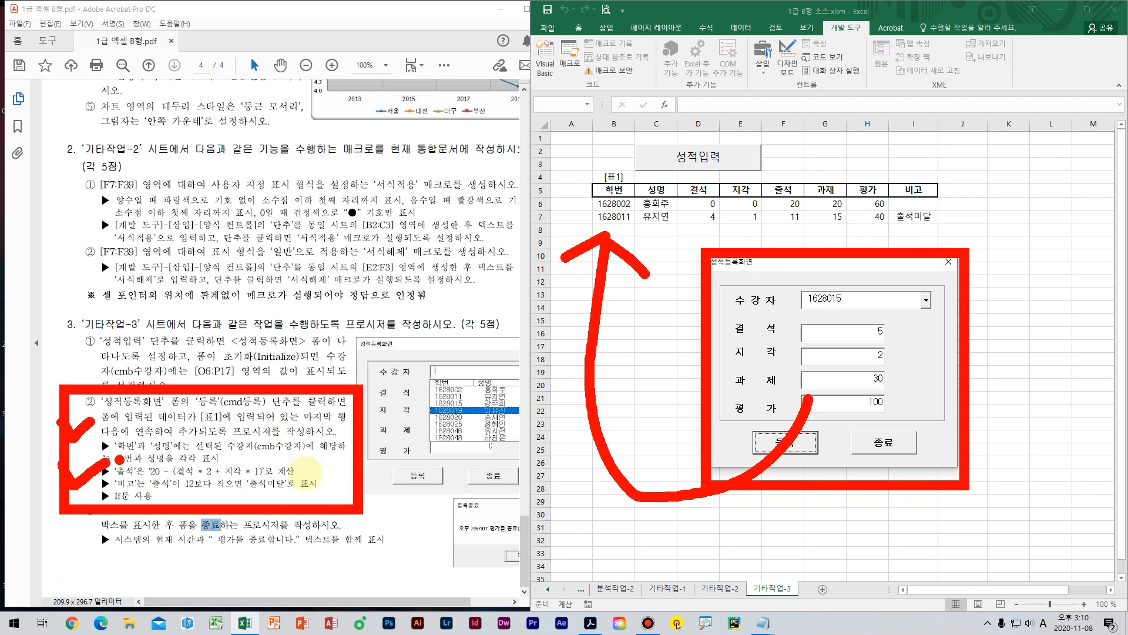
{"action": "key", "text": "Escape"}
{"action": "left_click", "coordinate": [948, 264]}
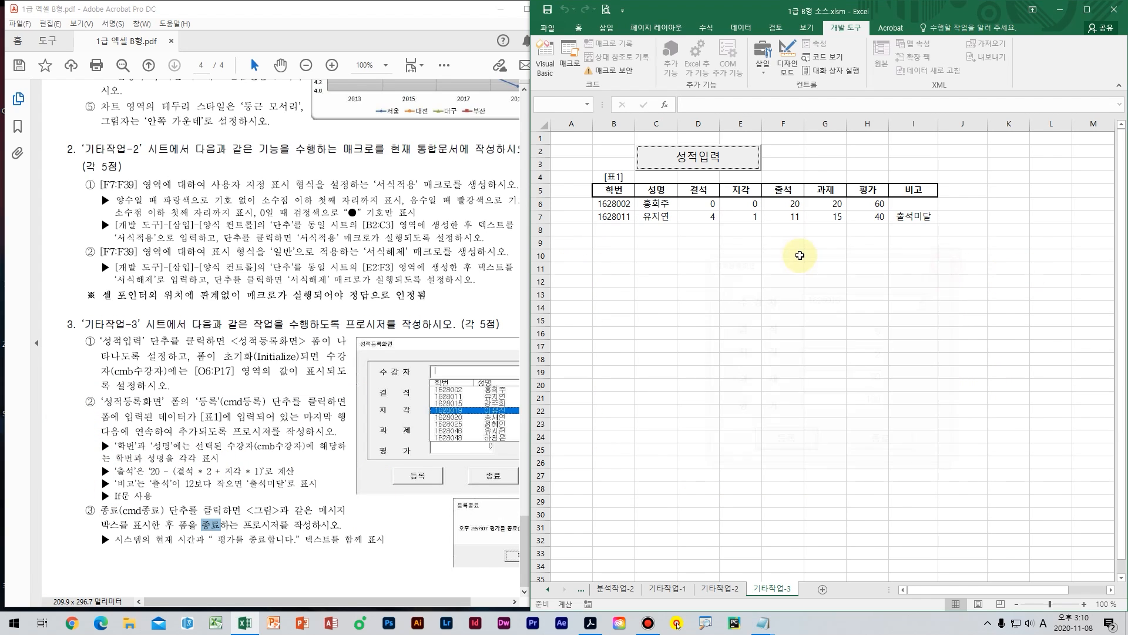
Step: Turn on Design Mode, open the code editor from the 성적입력 button and show the 성적등록화면 form designer
{"action": "left_click", "coordinate": [764, 252]}
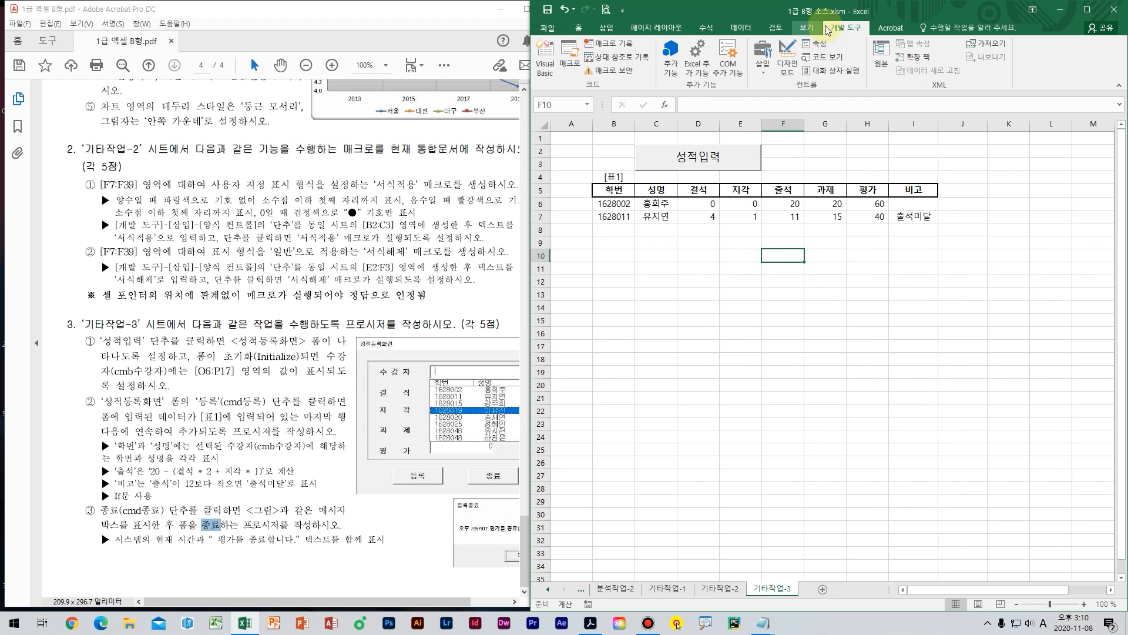
{"action": "left_click", "coordinate": [787, 58]}
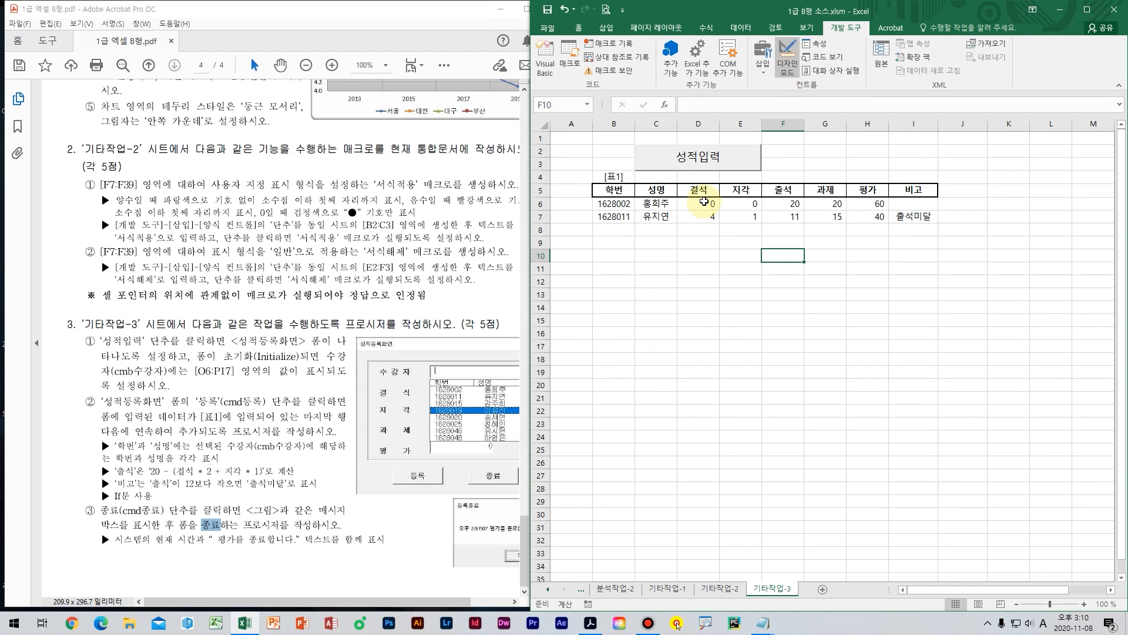
{"action": "double_click", "coordinate": [720, 155]}
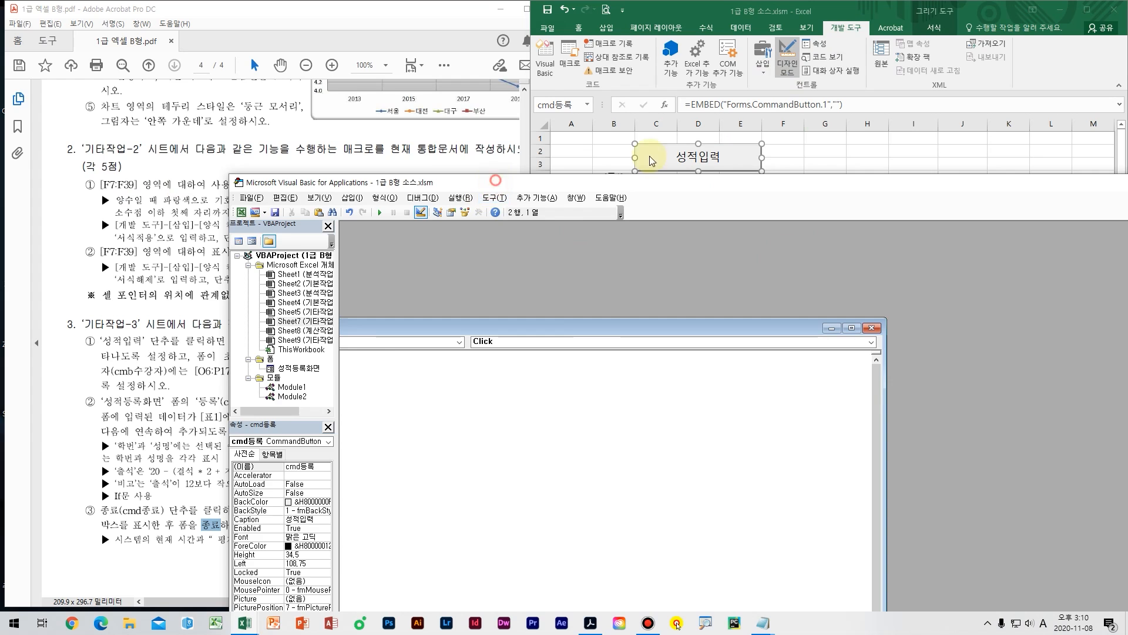
{"action": "left_click", "coordinate": [1023, 306]}
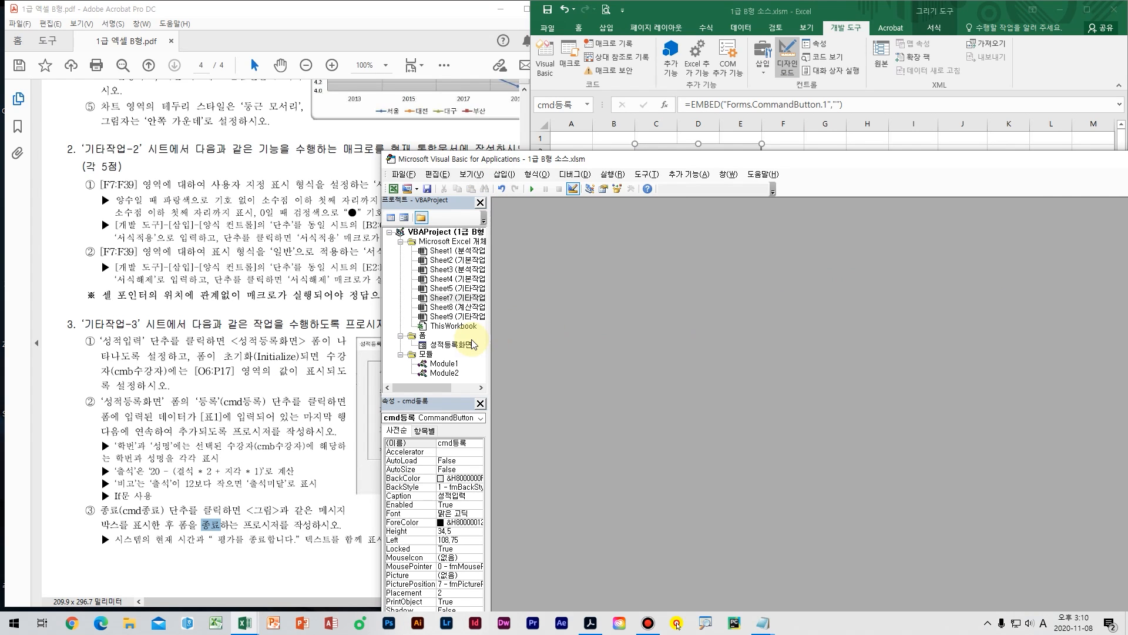
{"action": "double_click", "coordinate": [452, 345]}
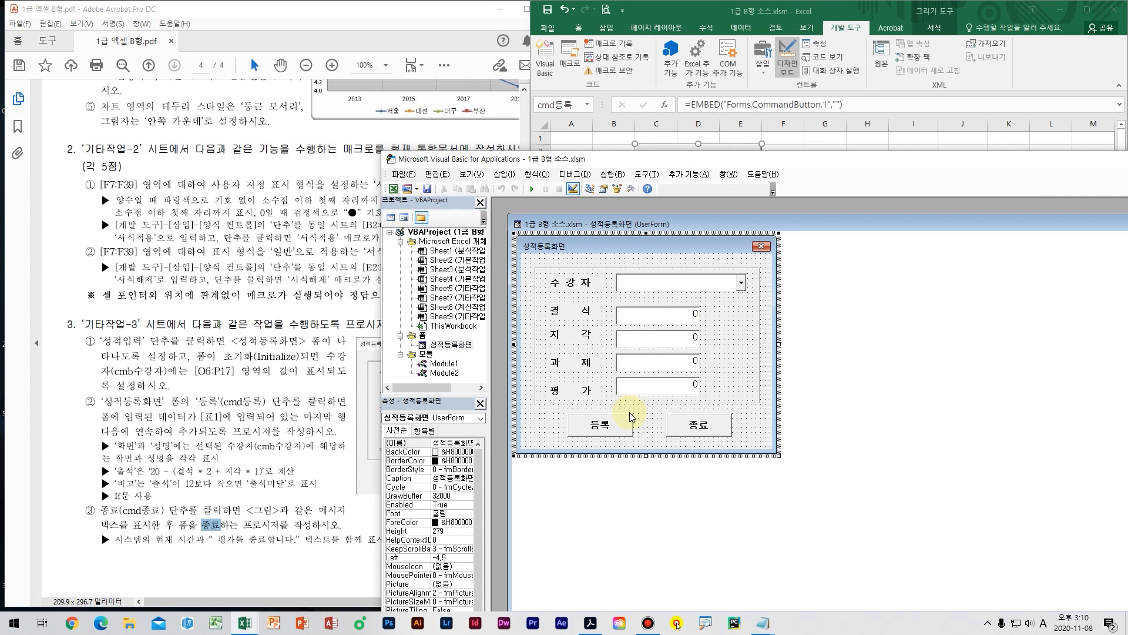
Step: Create the Click event procedure of the cmd등록 button and arrange the editor windows so [표1] stays in view
{"action": "double_click", "coordinate": [619, 427]}
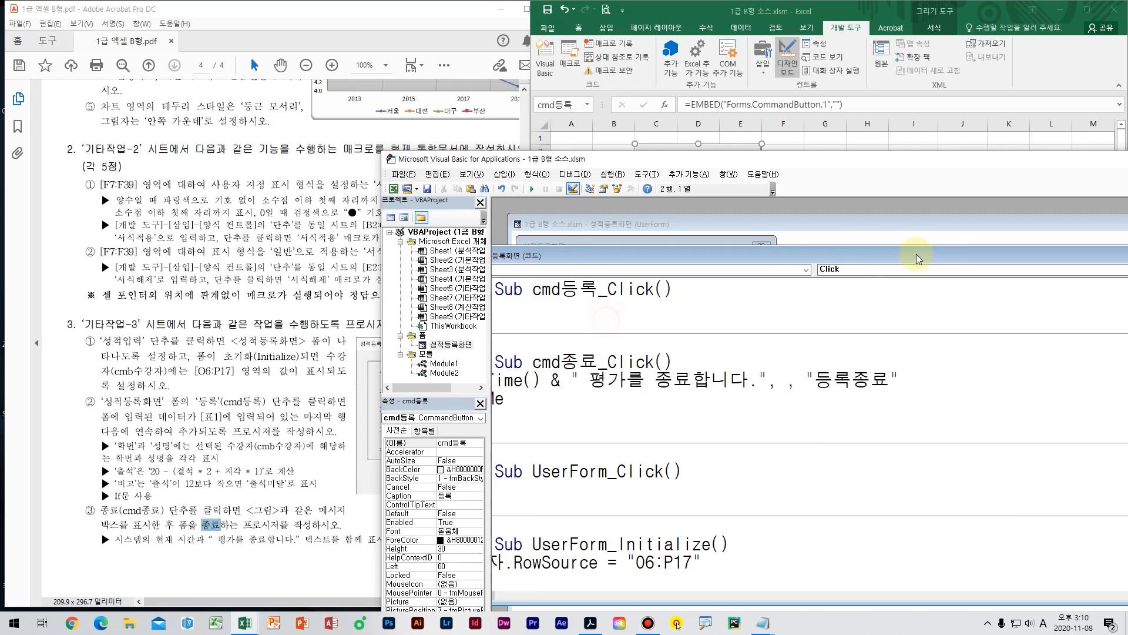
{"action": "left_click_drag", "start_coordinate": [639, 256], "coordinate": [689, 272]}
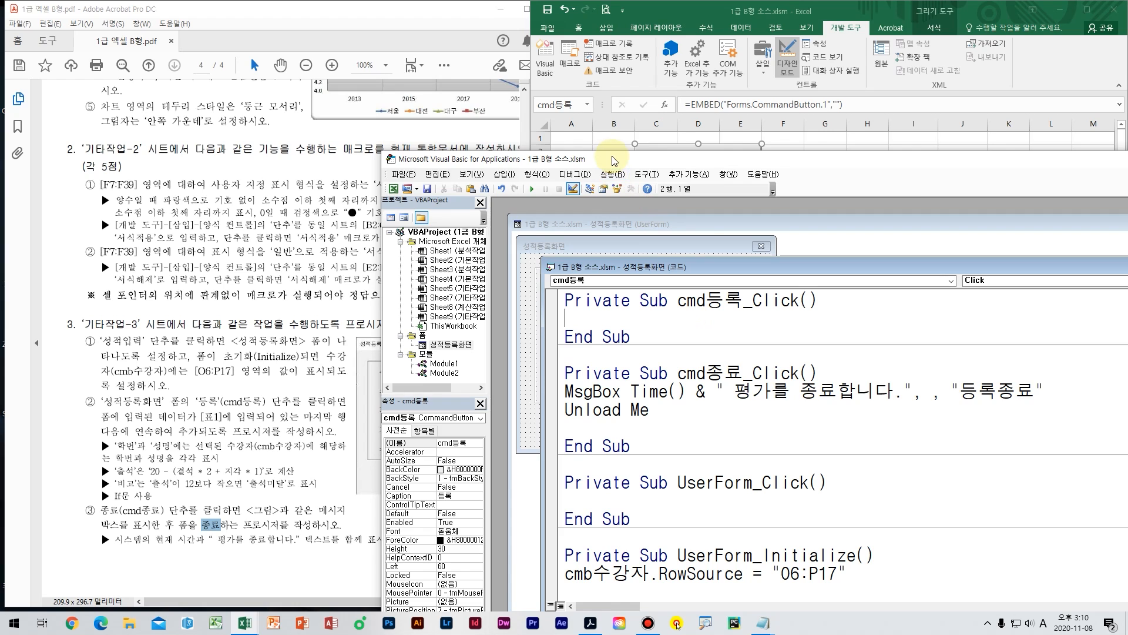
{"action": "left_click_drag", "start_coordinate": [614, 160], "coordinate": [615, 322]}
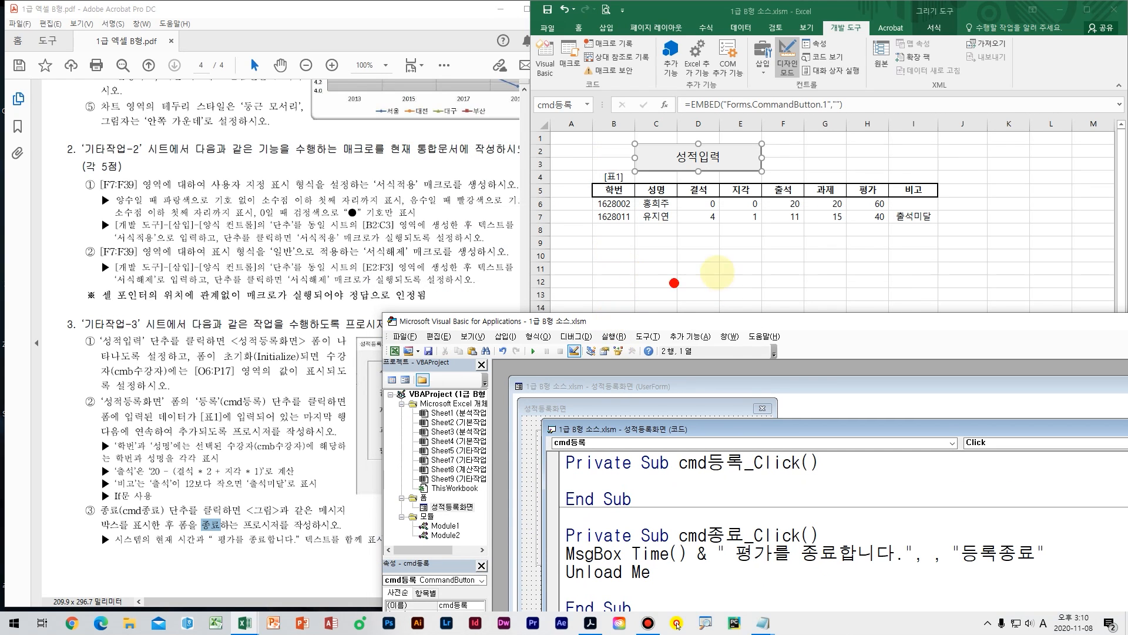
Step: Begin an assignment to the variable 입력행 in the cmd등록_Click procedure
{"action": "left_click_drag", "start_coordinate": [682, 254], "coordinate": [576, 272]}
{"action": "mouse_move", "coordinate": [581, 212]}
{"action": "left_mouse_down"}
{"action": "mouse_move", "coordinate": [587, 203]}
{"action": "mouse_move", "coordinate": [640, 241]}
{"action": "left_mouse_up"}
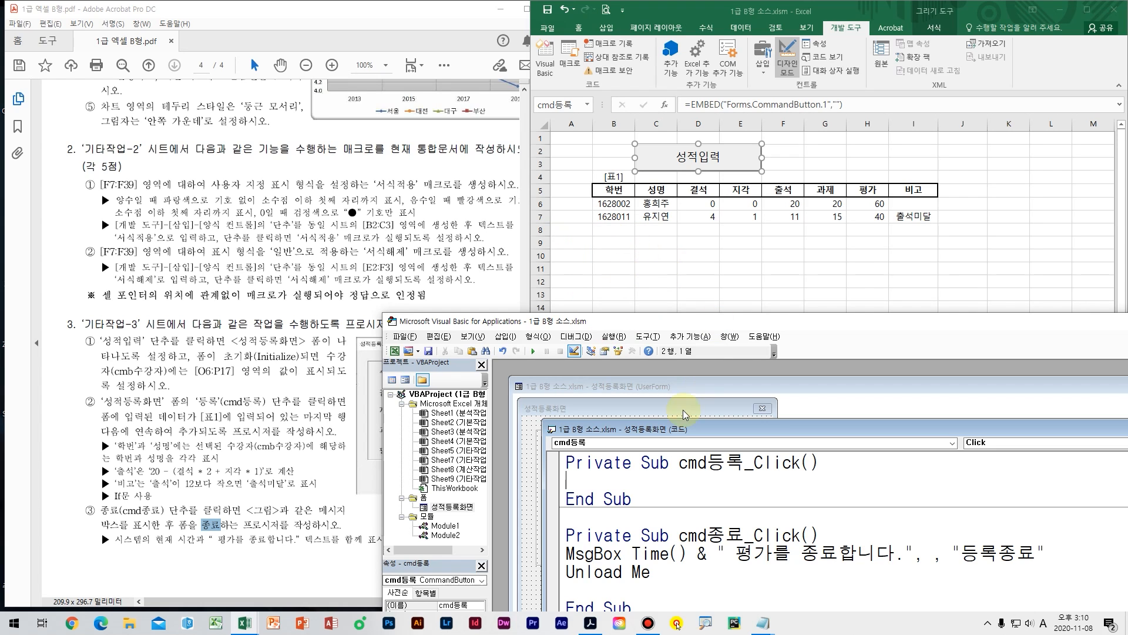
{"action": "type", "text": "d"}
{"action": "key", "text": "Hangul"}
{"action": "type", "text": "입력해"}
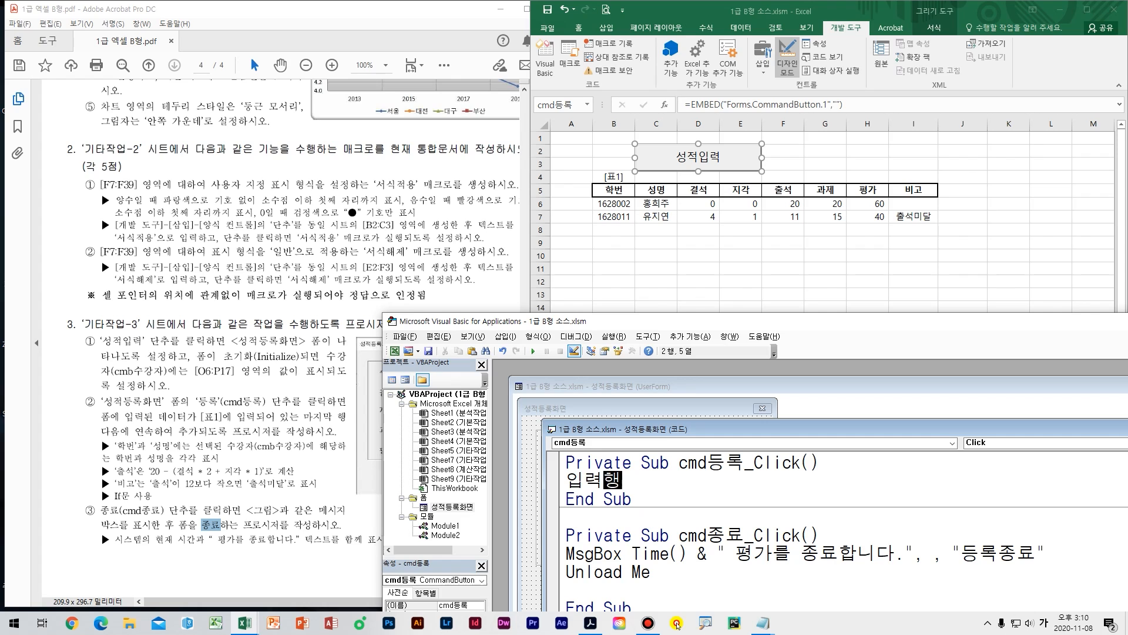
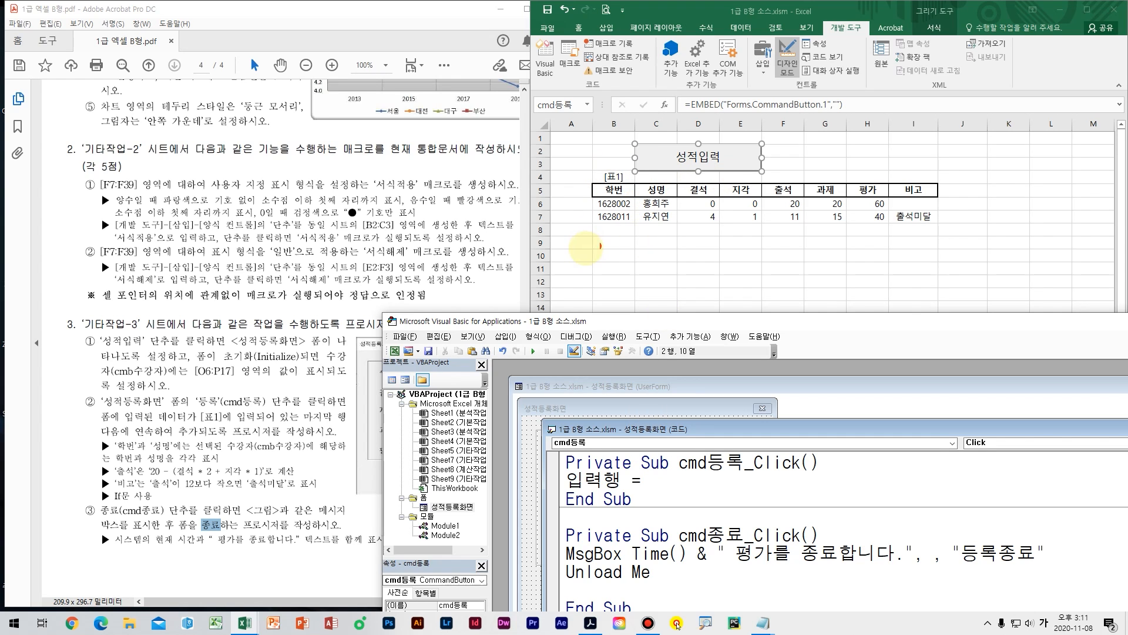
{"action": "mouse_move", "coordinate": [641, 241]}
{"action": "left_mouse_down"}
{"action": "mouse_move", "coordinate": [582, 245]}
{"action": "mouse_move", "coordinate": [589, 213]}
{"action": "mouse_move", "coordinate": [651, 226]}
{"action": "mouse_move", "coordinate": [638, 241]}
{"action": "left_mouse_up"}
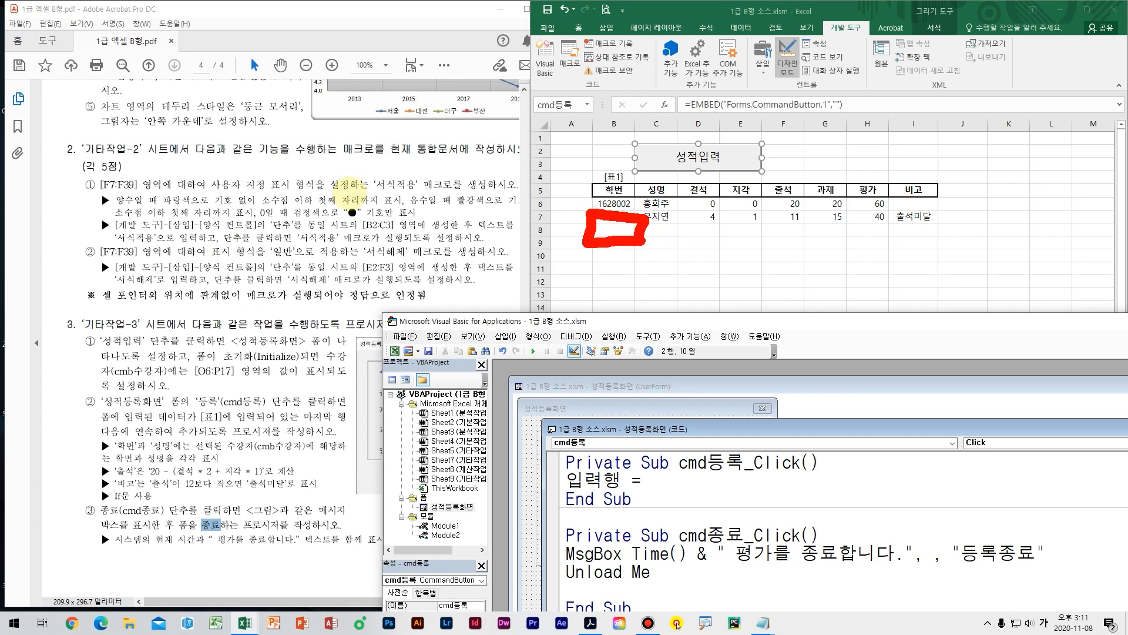
Step: Move the [표1] label from B4 to B3 to check the table's contiguous region, and return the label to B4
{"action": "left_click", "coordinate": [614, 177]}
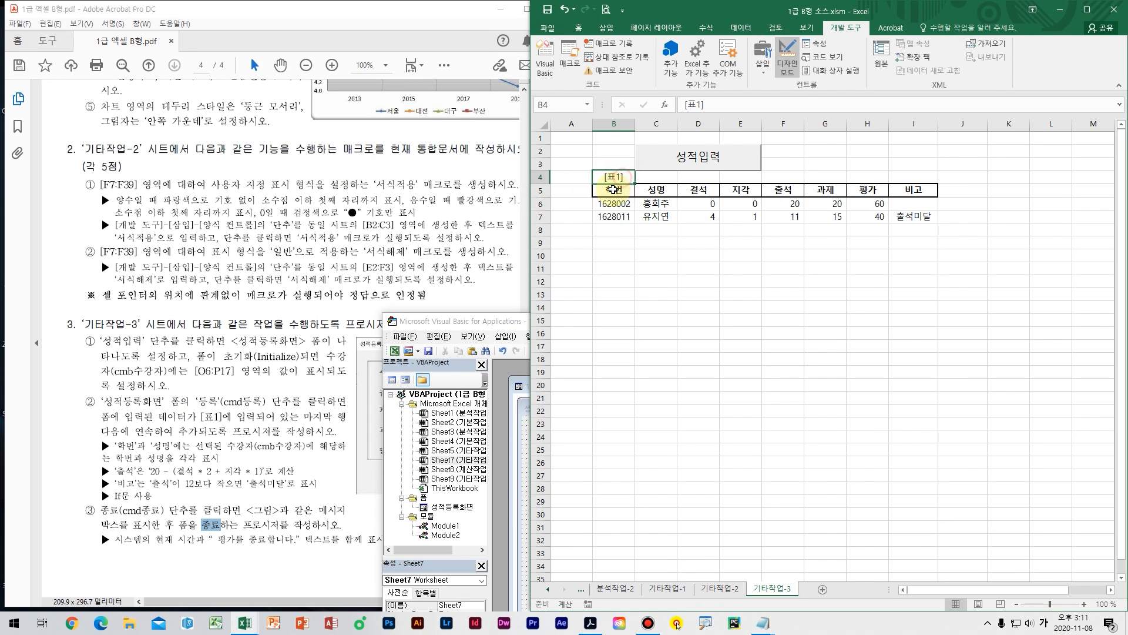
{"action": "left_click_drag", "start_coordinate": [615, 173], "coordinate": [615, 161]}
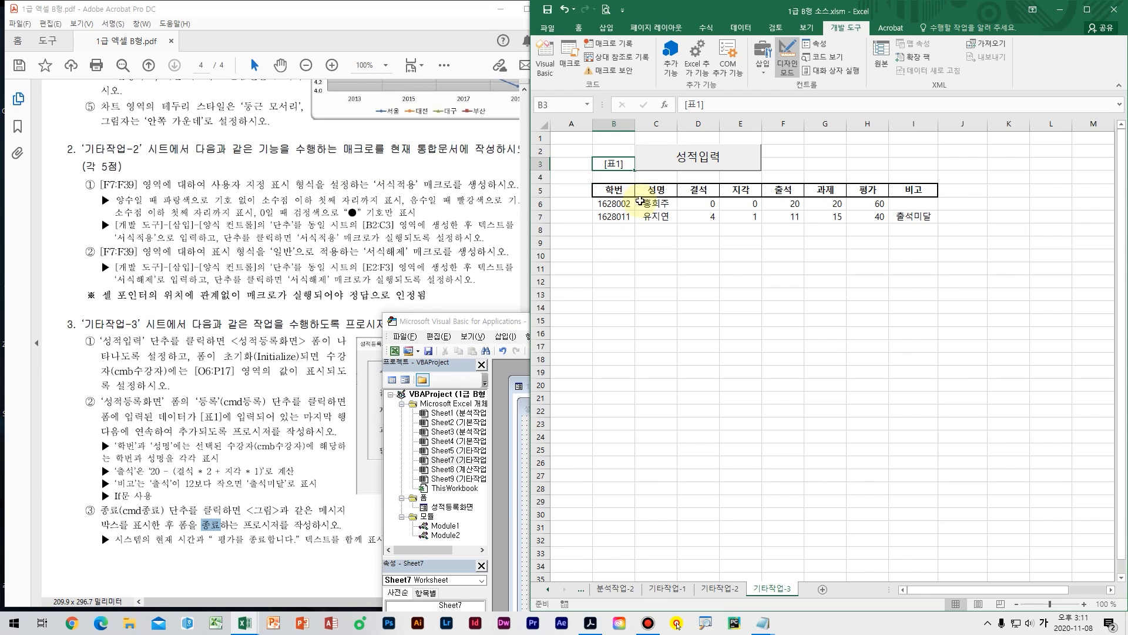
{"action": "scroll", "coordinate": [650, 200], "scroll_direction": "up", "scroll_amount": 2}
{"action": "scroll", "coordinate": [651, 200], "scroll_direction": "left", "scroll_amount": 1}
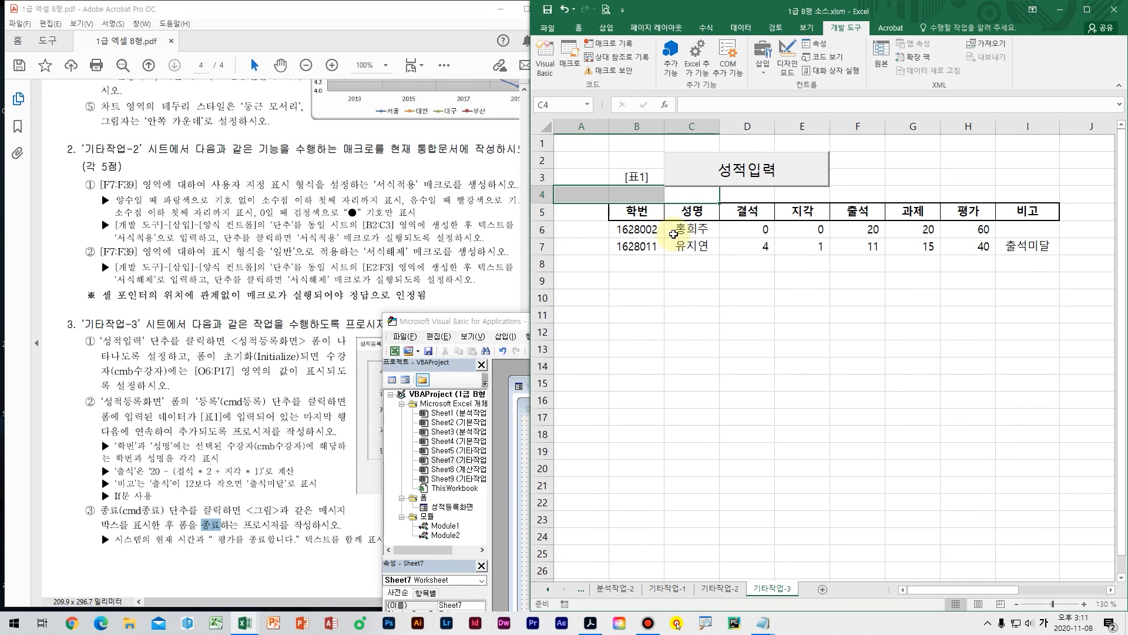
{"action": "left_click", "coordinate": [670, 247]}
{"action": "left_click", "coordinate": [640, 213]}
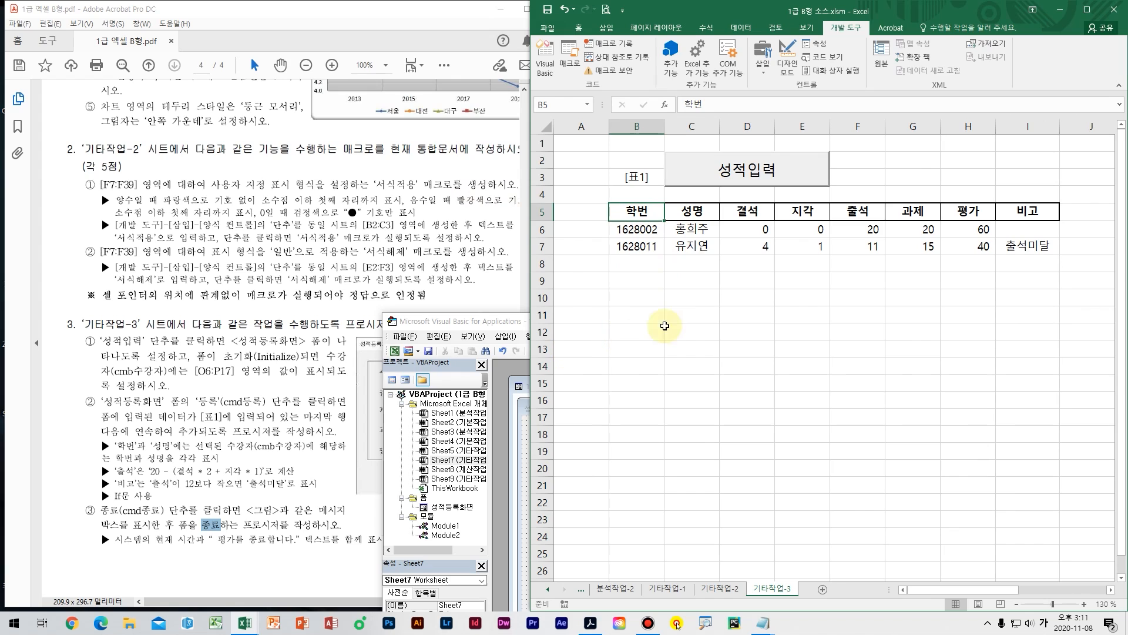
{"action": "left_click", "coordinate": [636, 181]}
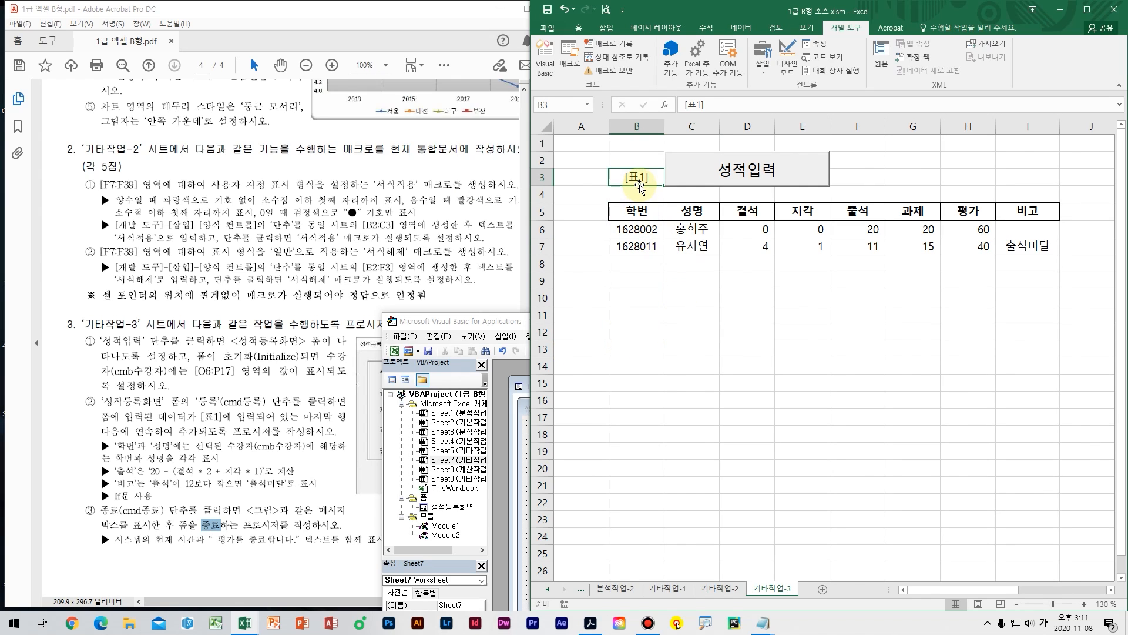
{"action": "mouse_move", "coordinate": [639, 187]}
{"action": "left_mouse_down"}
{"action": "mouse_move", "coordinate": [639, 204]}
{"action": "mouse_move", "coordinate": [584, 194]}
{"action": "mouse_move", "coordinate": [628, 194]}
{"action": "mouse_move", "coordinate": [616, 177]}
{"action": "mouse_move", "coordinate": [609, 202]}
{"action": "left_mouse_up"}
{"action": "left_click", "coordinate": [669, 281]}
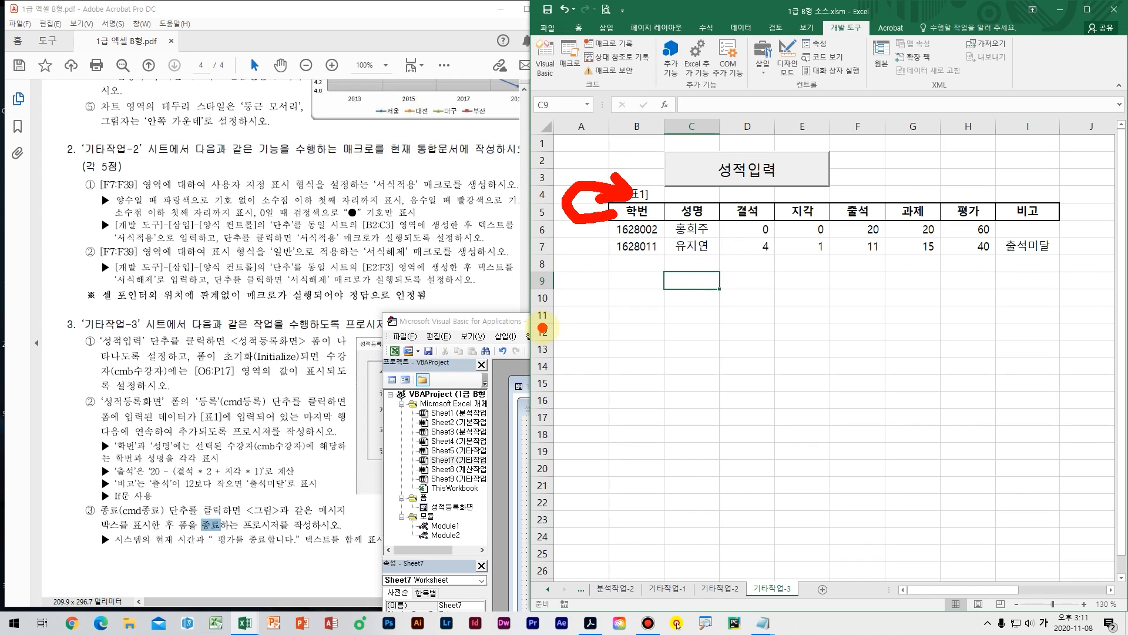
Step: Complete the 입력행 assignment in cmd등록_Click with the expression [b4].Row + [b4].CurrentRegion.Rows.Count
{"action": "left_click", "coordinate": [509, 322]}
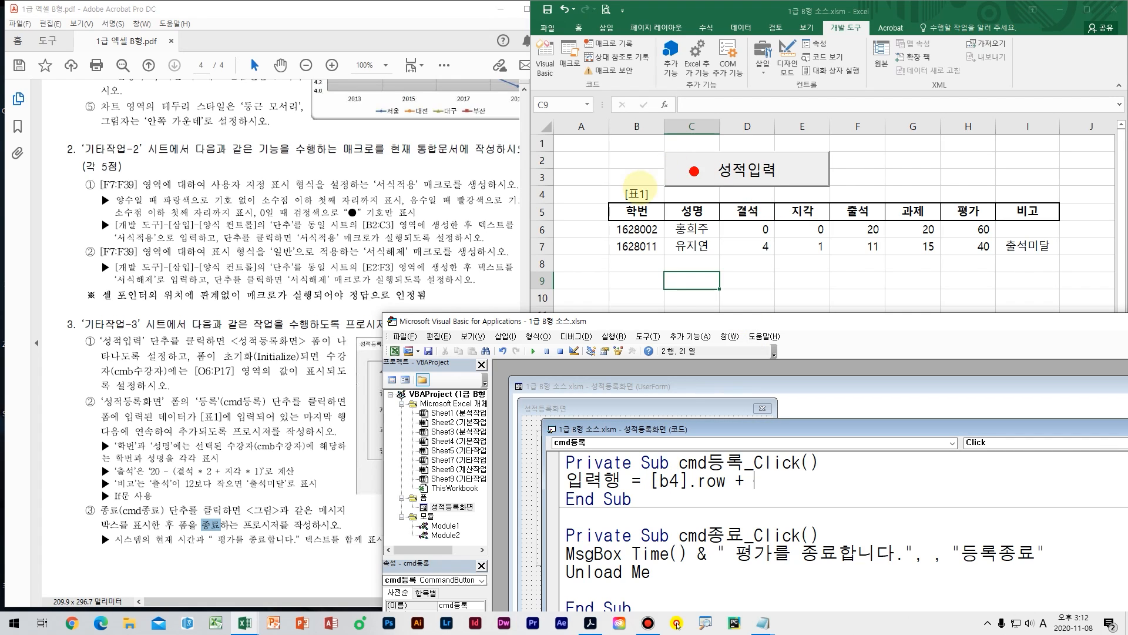
{"action": "mouse_move", "coordinate": [592, 172]}
{"action": "left_mouse_down"}
{"action": "mouse_move", "coordinate": [661, 208]}
{"action": "mouse_move", "coordinate": [764, 170]}
{"action": "mouse_move", "coordinate": [717, 224]}
{"action": "left_mouse_up"}
{"action": "left_click_drag", "start_coordinate": [578, 205], "coordinate": [516, 203]}
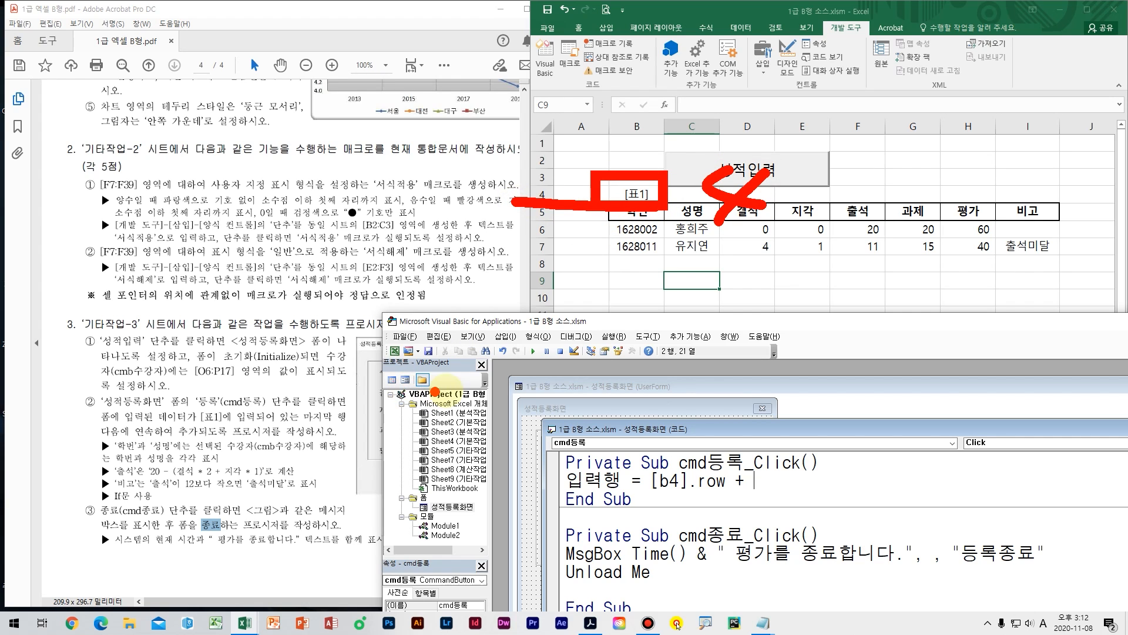
{"action": "left_click_drag", "start_coordinate": [786, 499], "coordinate": [670, 493]}
{"action": "key", "text": "Escape"}
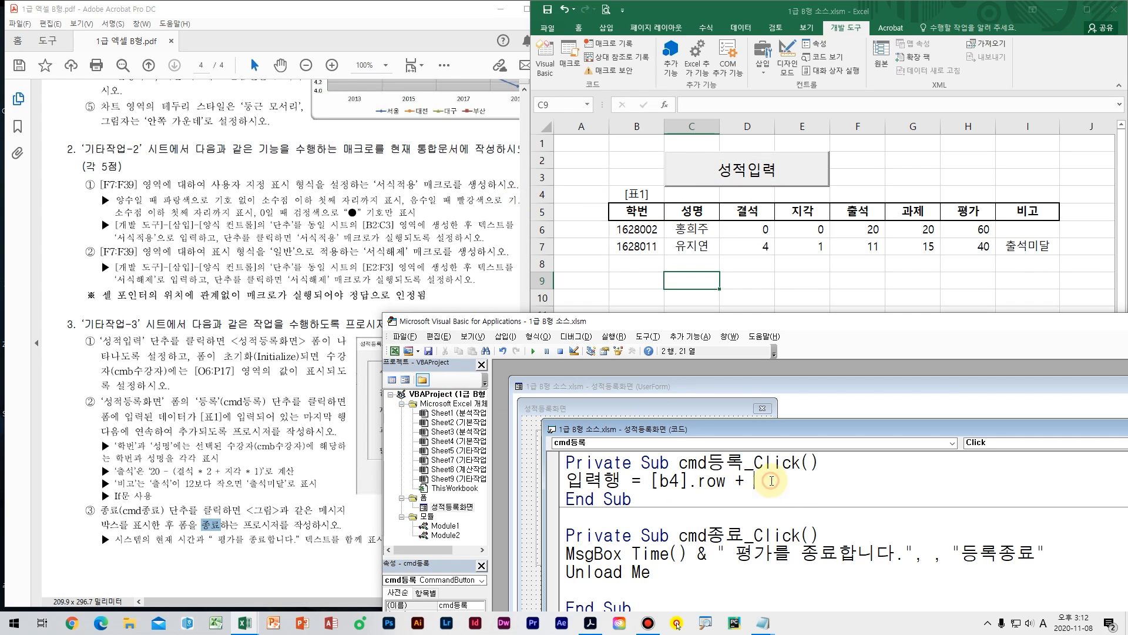
{"action": "type", "text": "["}
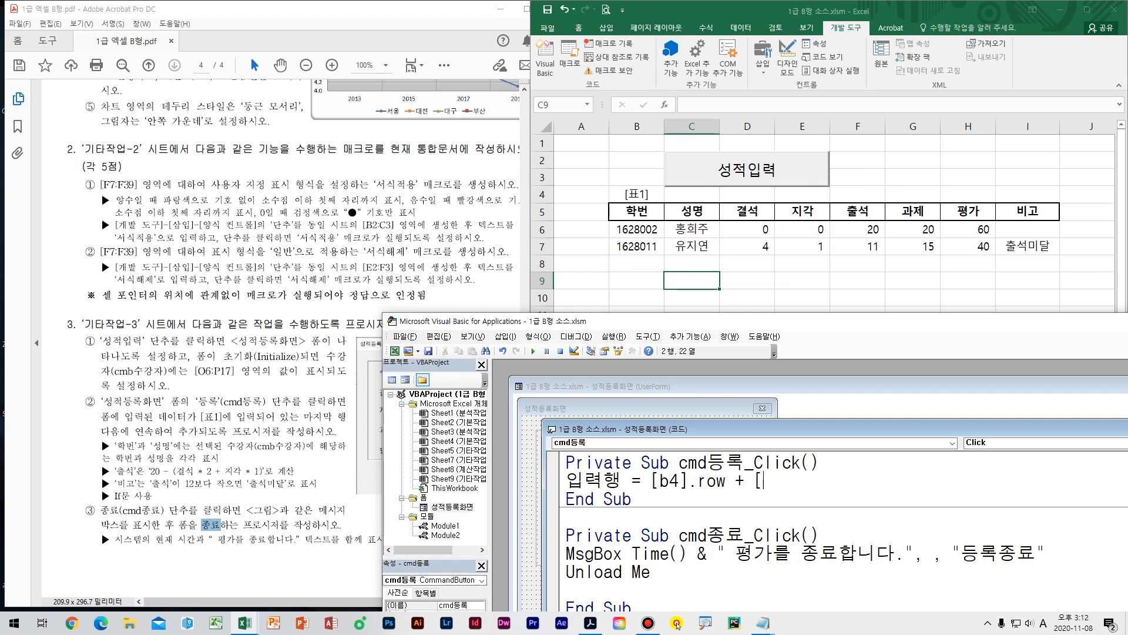
{"action": "type", "text": "b4].currentregion.rows.count"}
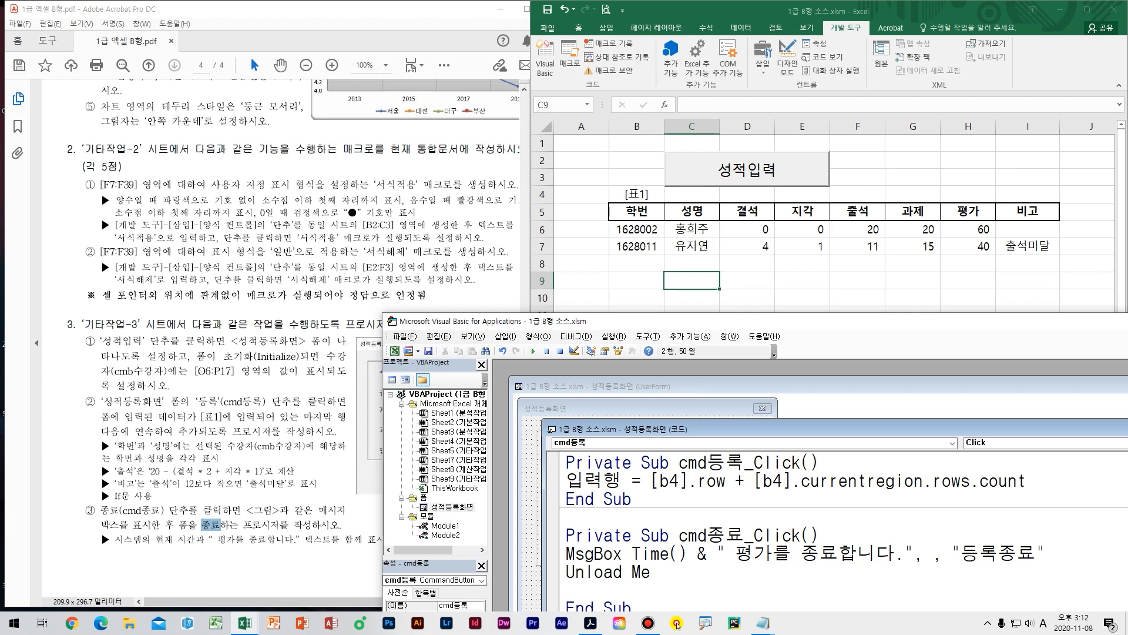
{"action": "key", "text": "Return"}
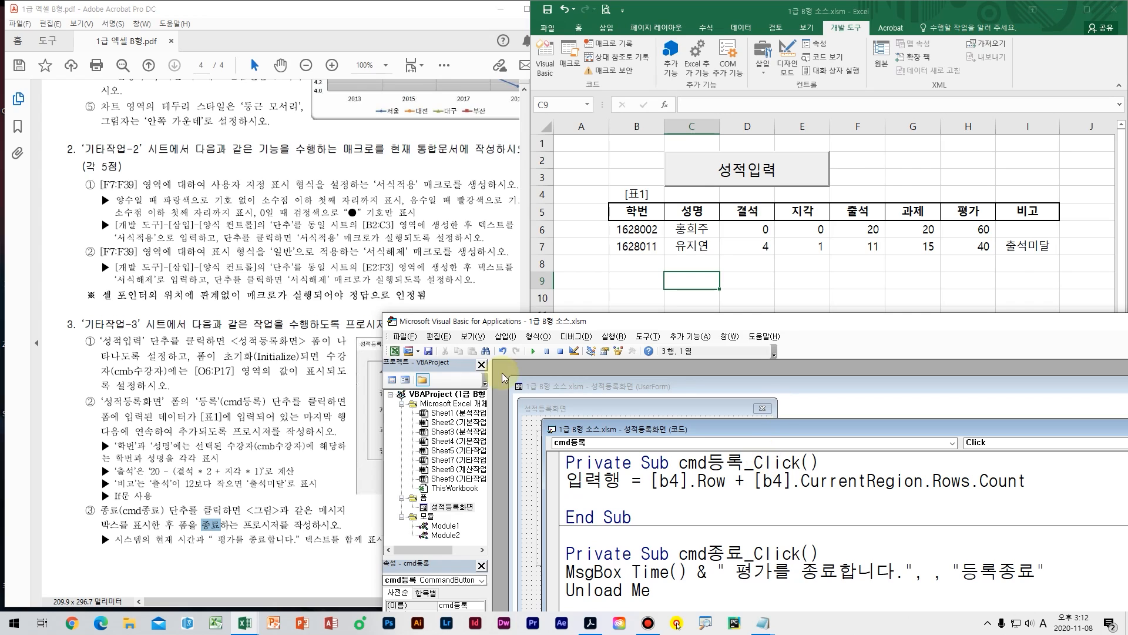
Step: Examine the 입력행 expression against the rows of [표1], arranging the code editor so both stay in view
{"action": "left_click_drag", "start_coordinate": [538, 323], "coordinate": [397, 309]}
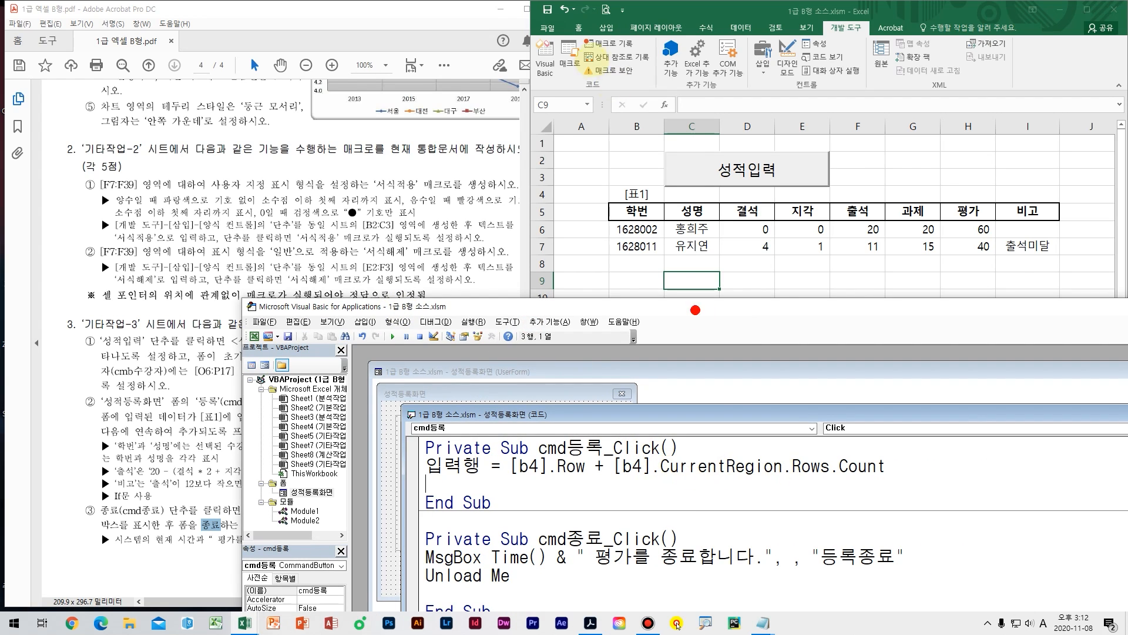
{"action": "mouse_move", "coordinate": [609, 196]}
{"action": "left_mouse_down"}
{"action": "mouse_move", "coordinate": [610, 231]}
{"action": "mouse_move", "coordinate": [630, 224]}
{"action": "left_mouse_up"}
{"action": "mouse_move", "coordinate": [841, 481]}
{"action": "left_mouse_down"}
{"action": "mouse_move", "coordinate": [773, 481]}
{"action": "mouse_move", "coordinate": [914, 475]}
{"action": "left_mouse_up"}
{"action": "mouse_move", "coordinate": [830, 440]}
{"action": "left_mouse_down"}
{"action": "mouse_move", "coordinate": [830, 487]}
{"action": "mouse_move", "coordinate": [905, 504]}
{"action": "left_mouse_up"}
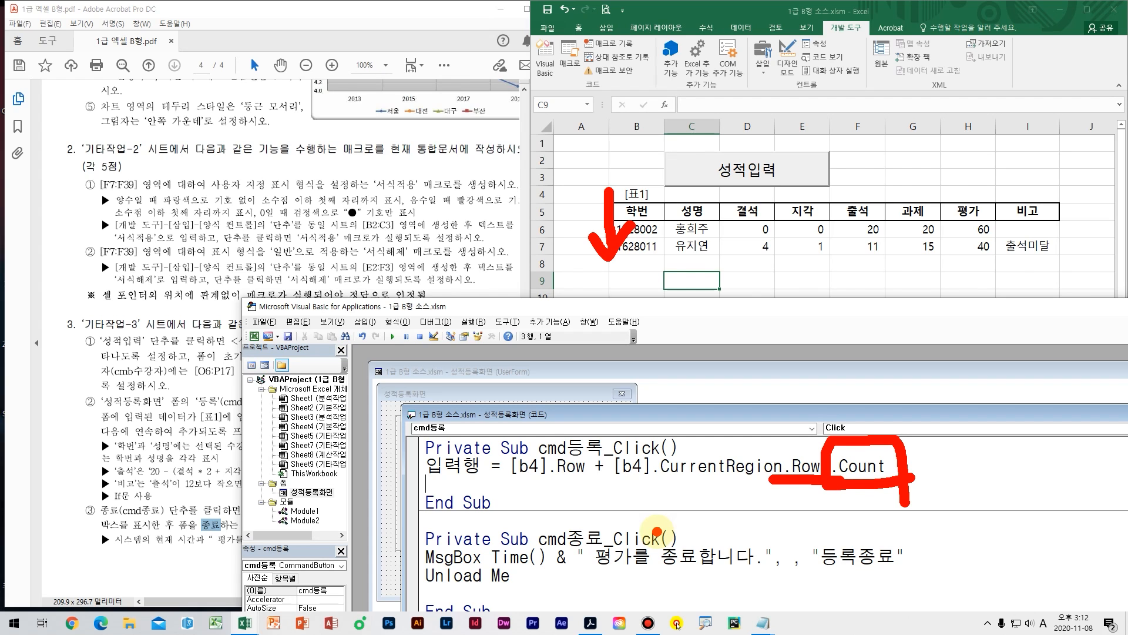
{"action": "key", "text": "Escape"}
{"action": "left_click_drag", "start_coordinate": [709, 308], "coordinate": [726, 364]}
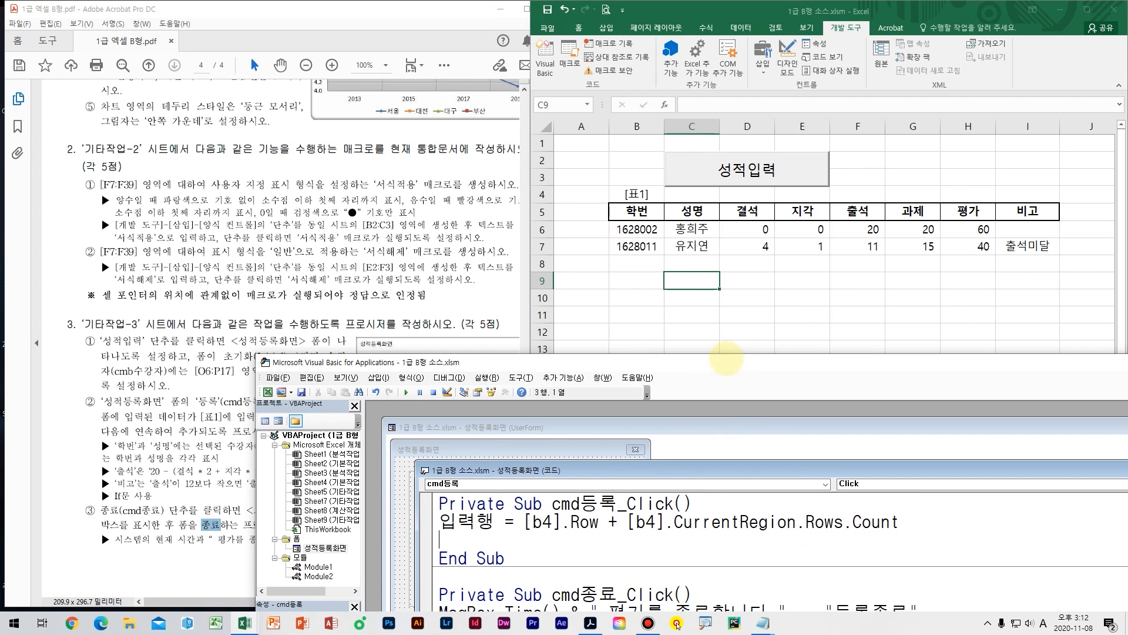
{"action": "mouse_move", "coordinate": [614, 191]}
{"action": "left_mouse_down"}
{"action": "mouse_move", "coordinate": [623, 176]}
{"action": "mouse_move", "coordinate": [612, 182]}
{"action": "mouse_move", "coordinate": [657, 228]}
{"action": "mouse_move", "coordinate": [677, 201]}
{"action": "mouse_move", "coordinate": [672, 242]}
{"action": "left_mouse_up"}
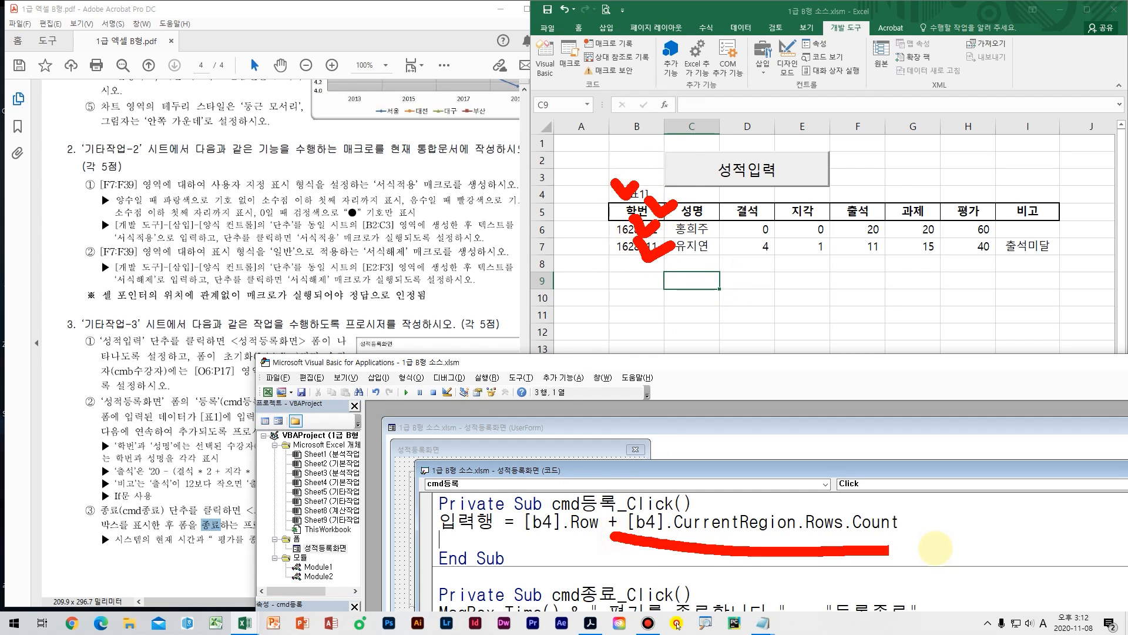
{"action": "left_click_drag", "start_coordinate": [627, 534], "coordinate": [883, 534]}
{"action": "mouse_move", "coordinate": [852, 550]}
{"action": "left_mouse_down"}
{"action": "mouse_move", "coordinate": [823, 564]}
{"action": "mouse_move", "coordinate": [896, 582]}
{"action": "mouse_move", "coordinate": [814, 605]}
{"action": "mouse_move", "coordinate": [790, 582]}
{"action": "left_mouse_up"}
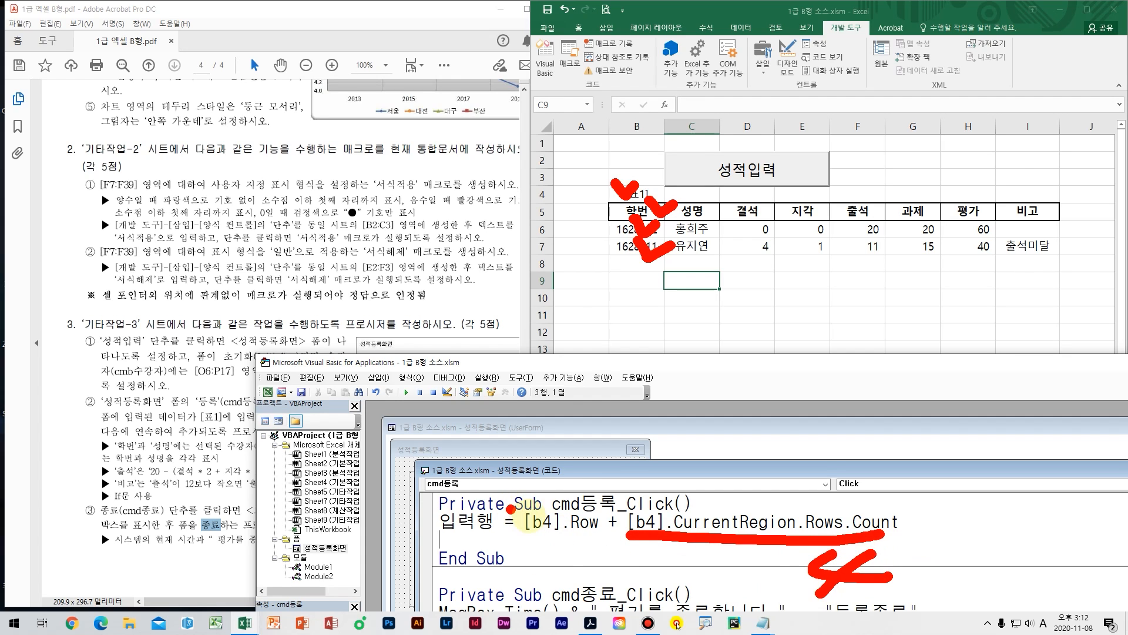
{"action": "left_click_drag", "start_coordinate": [601, 534], "coordinate": [470, 536]}
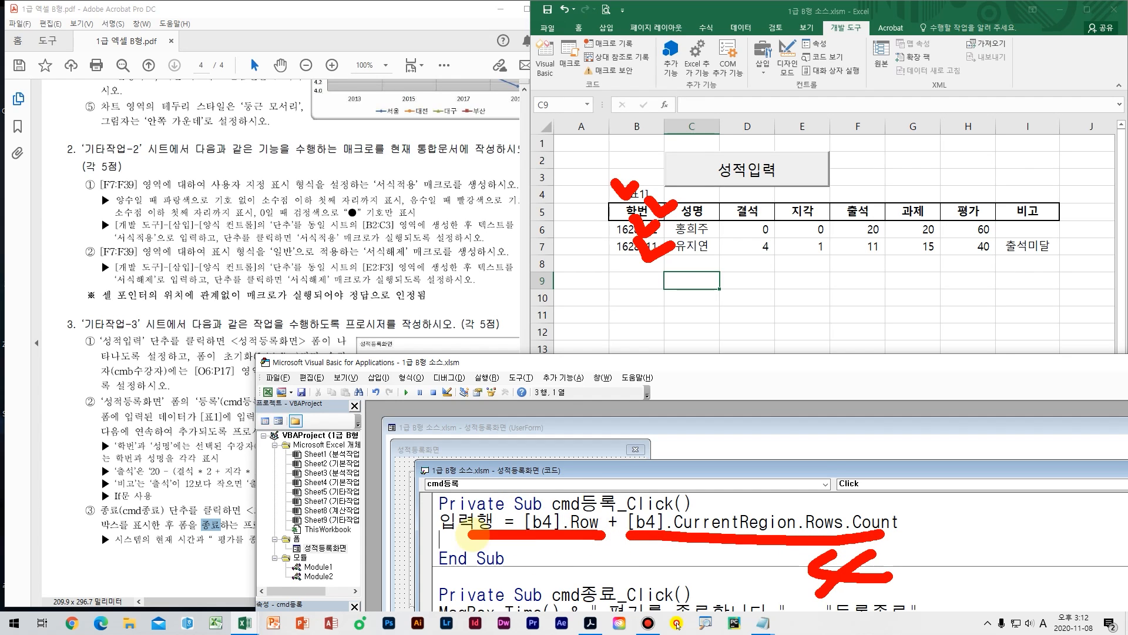
{"action": "mouse_move", "coordinate": [590, 552]}
{"action": "left_mouse_down"}
{"action": "mouse_move", "coordinate": [599, 569]}
{"action": "mouse_move", "coordinate": [562, 593]}
{"action": "mouse_move", "coordinate": [661, 561]}
{"action": "mouse_move", "coordinate": [623, 599]}
{"action": "left_mouse_up"}
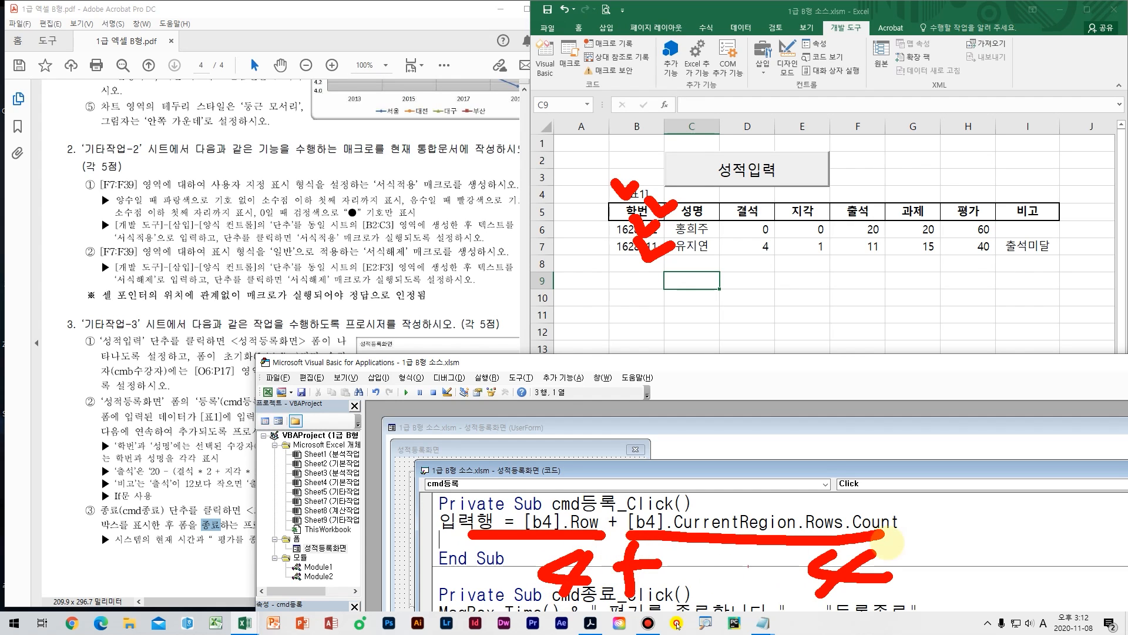
{"action": "left_click_drag", "start_coordinate": [949, 554], "coordinate": [993, 555]}
{"action": "left_click_drag", "start_coordinate": [948, 573], "coordinate": [1008, 576]}
{"action": "mouse_move", "coordinate": [1026, 520]}
{"action": "left_mouse_down"}
{"action": "mouse_move", "coordinate": [1011, 587]}
{"action": "mouse_move", "coordinate": [1063, 531]}
{"action": "left_mouse_up"}
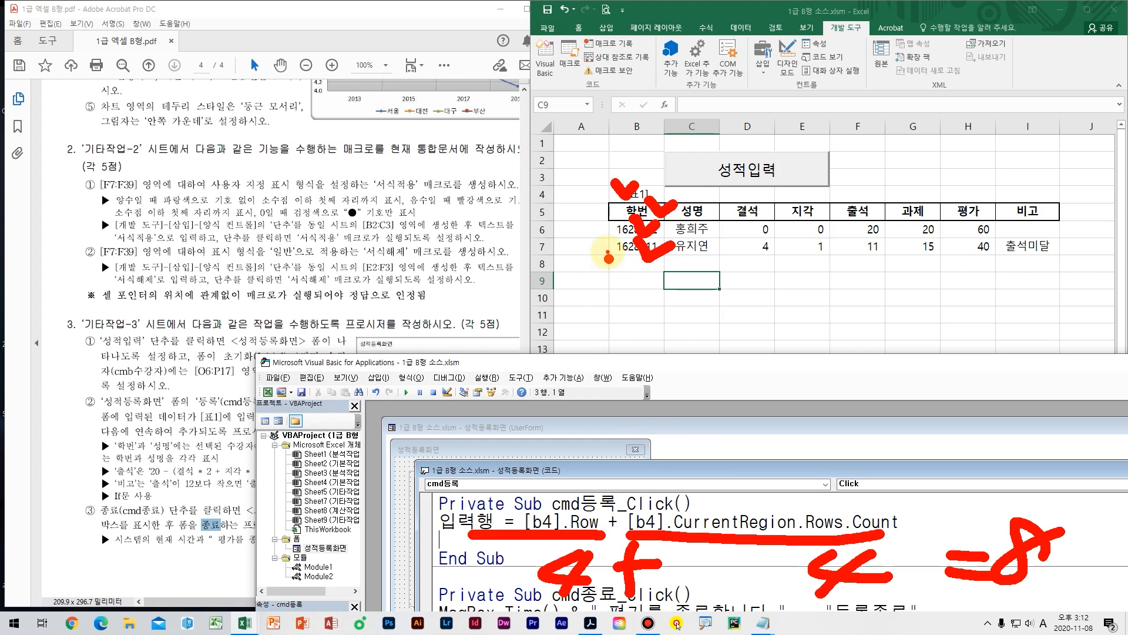
{"action": "left_click_drag", "start_coordinate": [609, 257], "coordinate": [630, 242]}
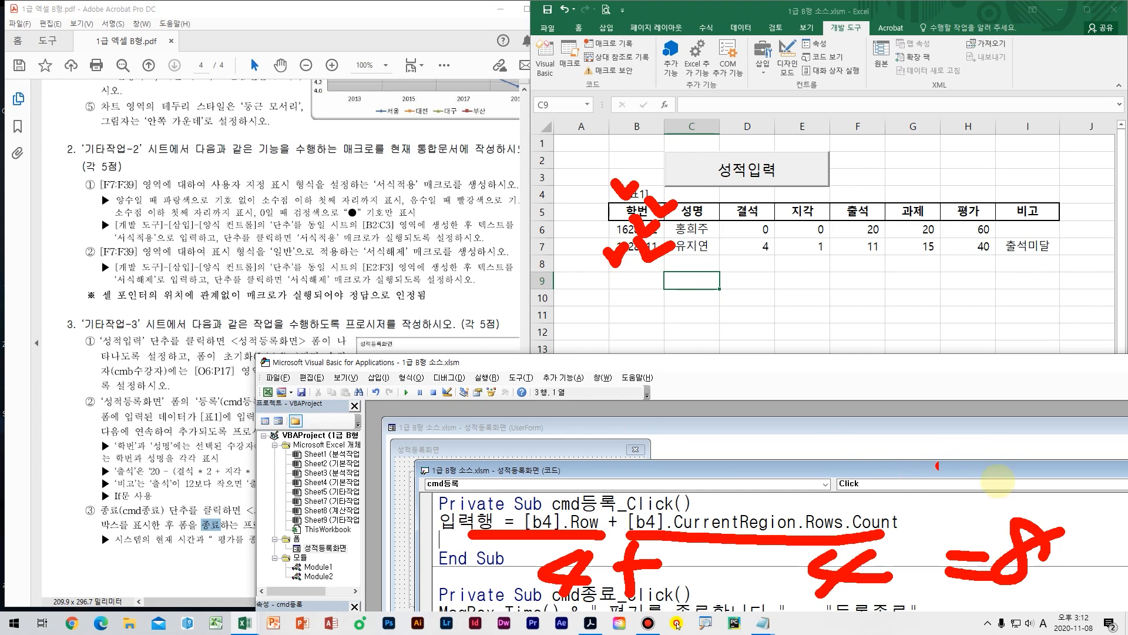
{"action": "mouse_move", "coordinate": [1014, 532]}
{"action": "left_mouse_down"}
{"action": "mouse_move", "coordinate": [946, 447]}
{"action": "mouse_move", "coordinate": [638, 388]}
{"action": "mouse_move", "coordinate": [457, 497]}
{"action": "mouse_move", "coordinate": [522, 479]}
{"action": "left_mouse_up"}
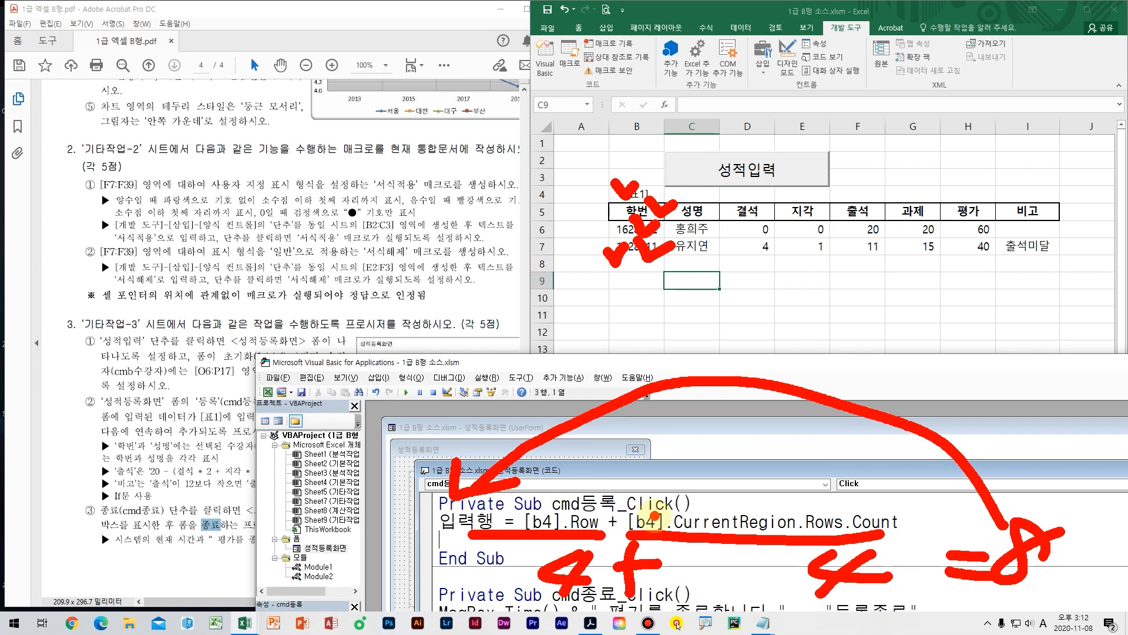
{"action": "key", "text": "Escape"}
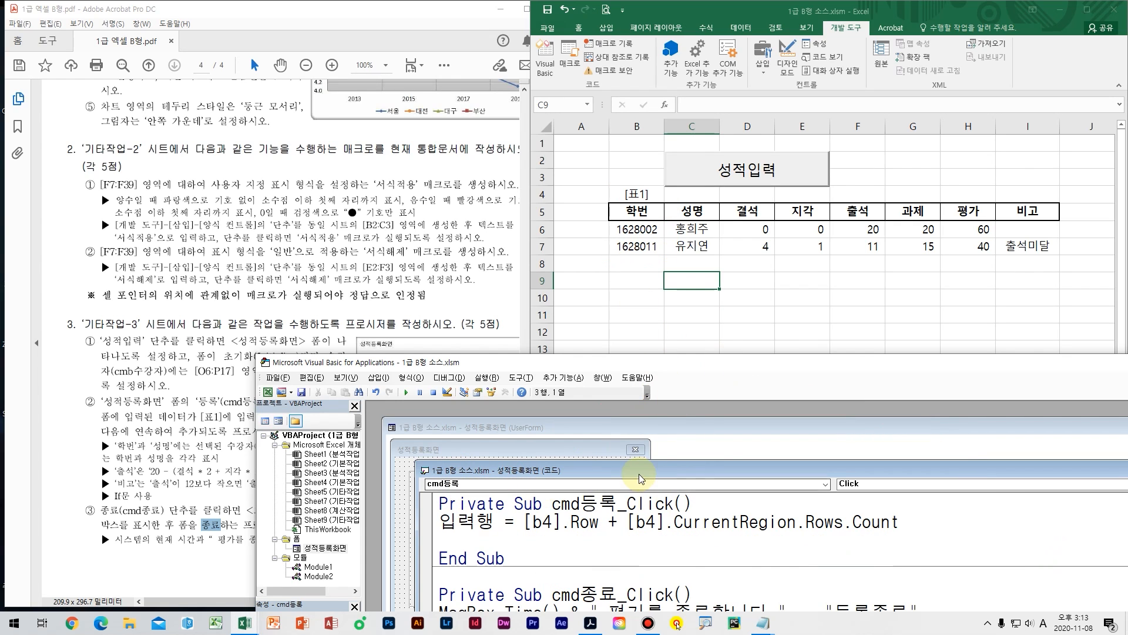
{"action": "mouse_move", "coordinate": [569, 396]}
{"action": "left_mouse_down"}
{"action": "mouse_move", "coordinate": [632, 303]}
{"action": "mouse_move", "coordinate": [647, 402]}
{"action": "left_mouse_up"}
{"action": "left_click", "coordinate": [606, 362]}
{"action": "mouse_move", "coordinate": [597, 364]}
{"action": "left_mouse_down"}
{"action": "mouse_move", "coordinate": [714, 345]}
{"action": "mouse_move", "coordinate": [744, 363]}
{"action": "left_mouse_up"}
{"action": "left_click", "coordinate": [777, 347]}
{"action": "mouse_move", "coordinate": [795, 318]}
{"action": "left_mouse_down"}
{"action": "mouse_move", "coordinate": [801, 336]}
{"action": "mouse_move", "coordinate": [761, 389]}
{"action": "left_mouse_up"}
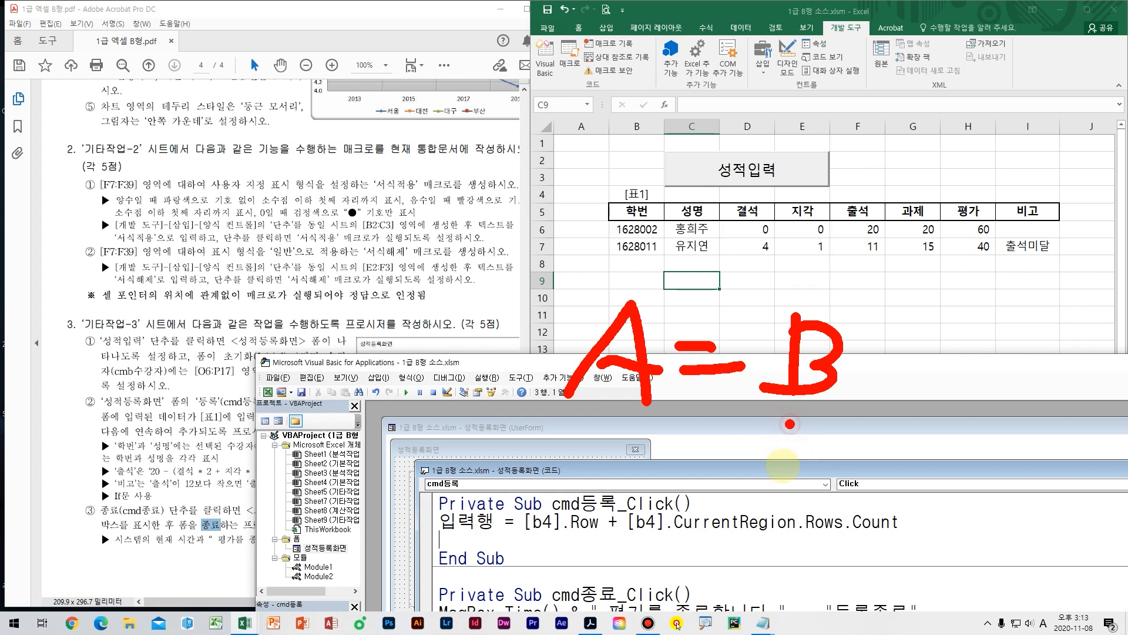
{"action": "left_click_drag", "start_coordinate": [790, 420], "coordinate": [723, 468]}
{"action": "mouse_move", "coordinate": [637, 470]}
{"action": "left_mouse_down"}
{"action": "mouse_move", "coordinate": [617, 465]}
{"action": "mouse_move", "coordinate": [617, 388]}
{"action": "mouse_move", "coordinate": [588, 405]}
{"action": "mouse_move", "coordinate": [672, 417]}
{"action": "left_mouse_up"}
{"action": "key", "text": "e"}
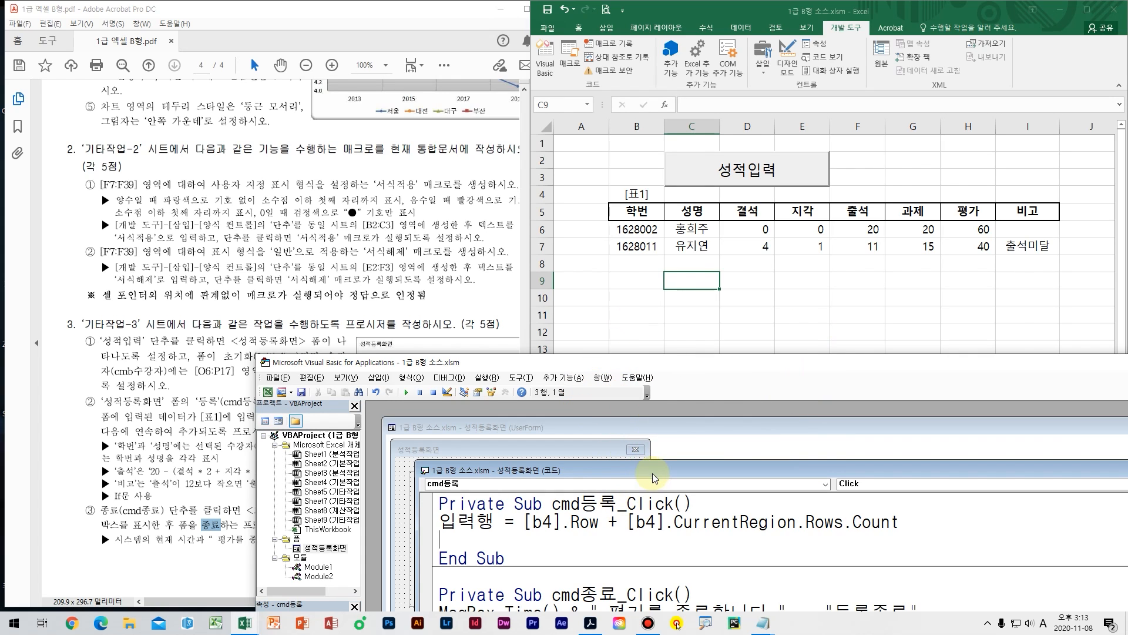
{"action": "mouse_move", "coordinate": [632, 331]}
{"action": "left_mouse_down"}
{"action": "mouse_move", "coordinate": [593, 347]}
{"action": "mouse_move", "coordinate": [676, 455]}
{"action": "mouse_move", "coordinate": [735, 405]}
{"action": "mouse_move", "coordinate": [764, 445]}
{"action": "mouse_move", "coordinate": [873, 464]}
{"action": "mouse_move", "coordinate": [977, 438]}
{"action": "mouse_move", "coordinate": [1057, 382]}
{"action": "left_mouse_up"}
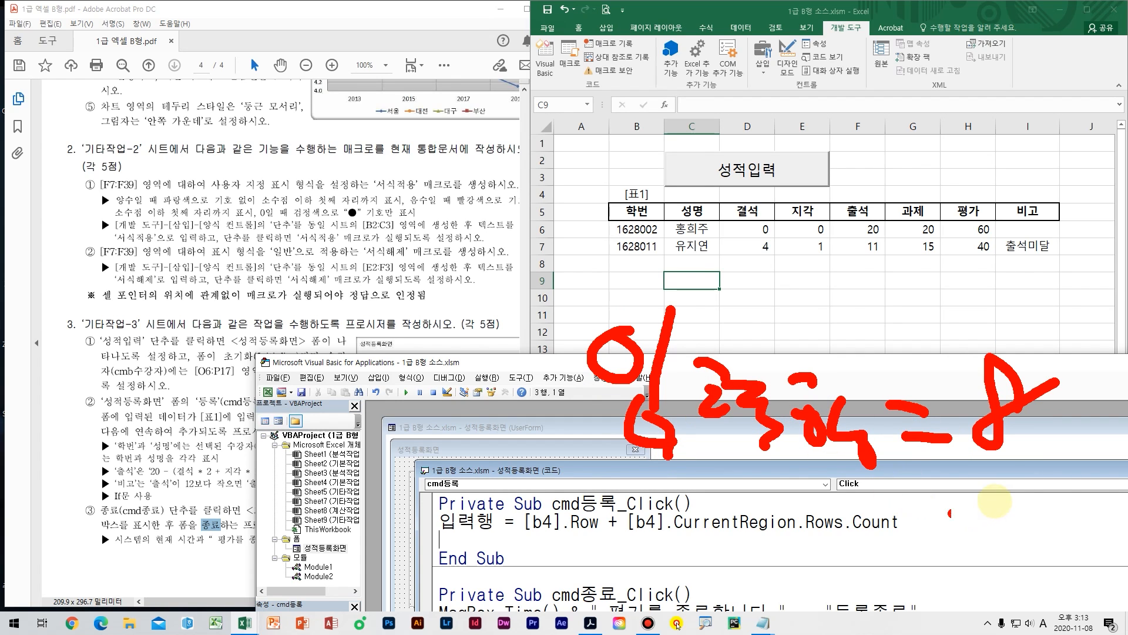
{"action": "mouse_move", "coordinate": [998, 468]}
{"action": "left_mouse_down"}
{"action": "mouse_move", "coordinate": [728, 547]}
{"action": "mouse_move", "coordinate": [717, 441]}
{"action": "mouse_move", "coordinate": [689, 470]}
{"action": "mouse_move", "coordinate": [775, 479]}
{"action": "left_mouse_up"}
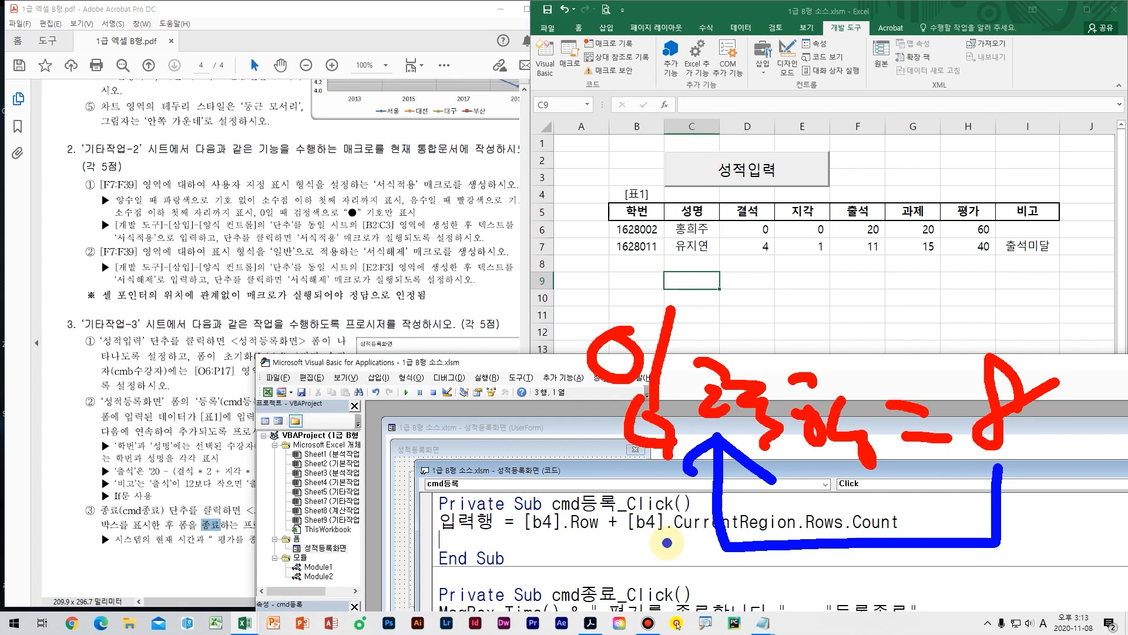
{"action": "key", "text": "Escape"}
Step: Begin a statement below the 입력행 assignment in cmd등록_Click with the target Cells(입력행, 2) =
{"action": "left_click_drag", "start_coordinate": [555, 367], "coordinate": [582, 296]}
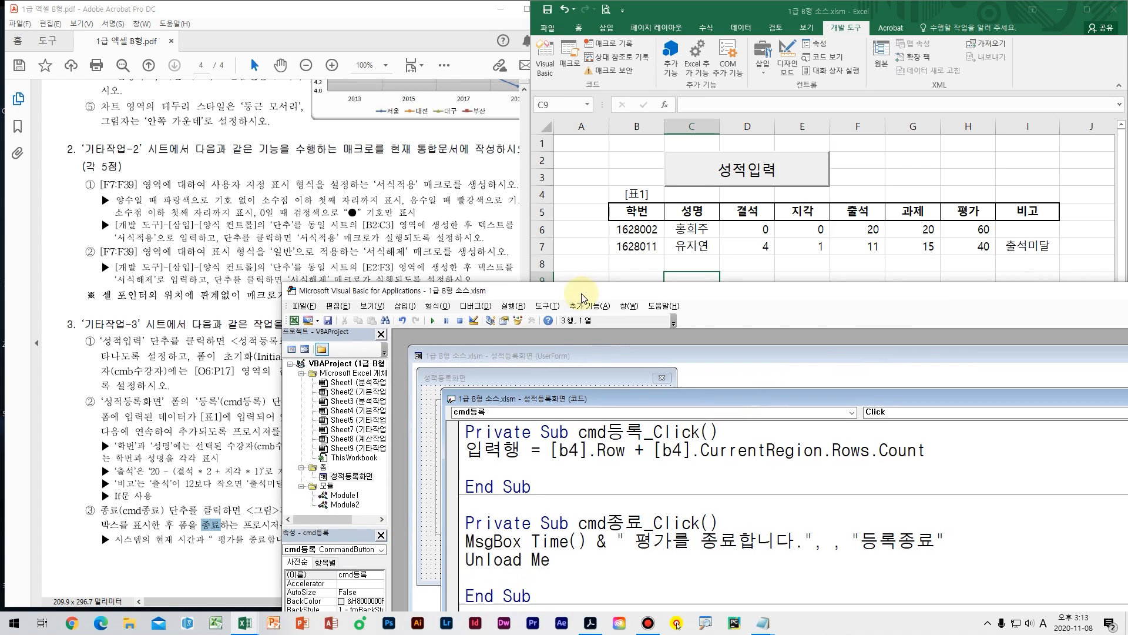
{"action": "left_click", "coordinate": [512, 459]}
{"action": "type", "text": "d"}
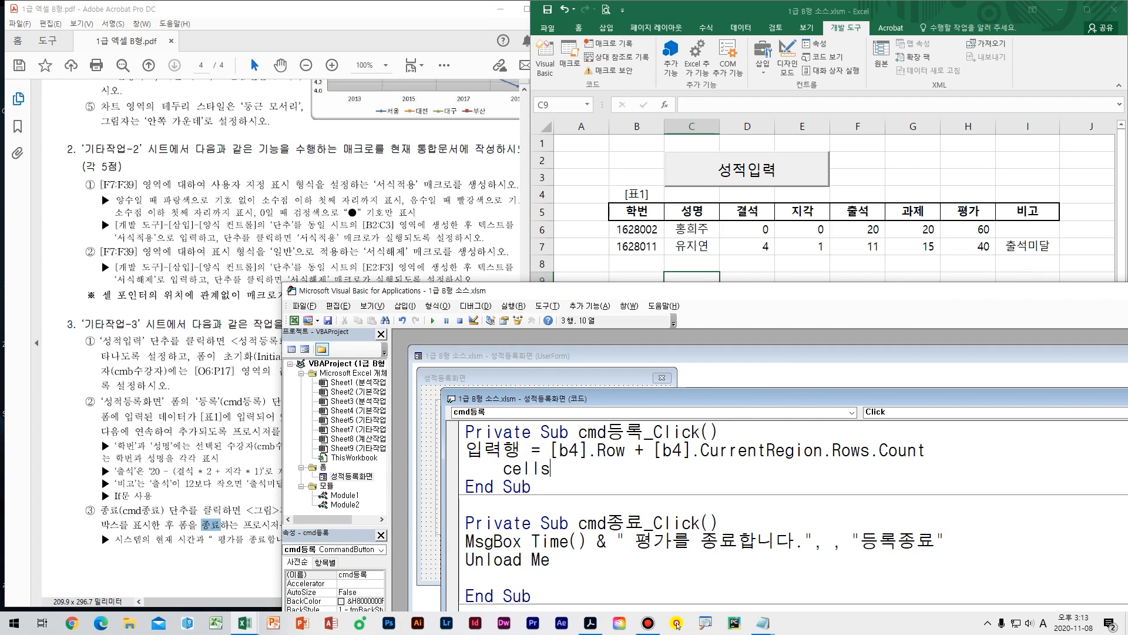
{"action": "type", "text": "ells("}
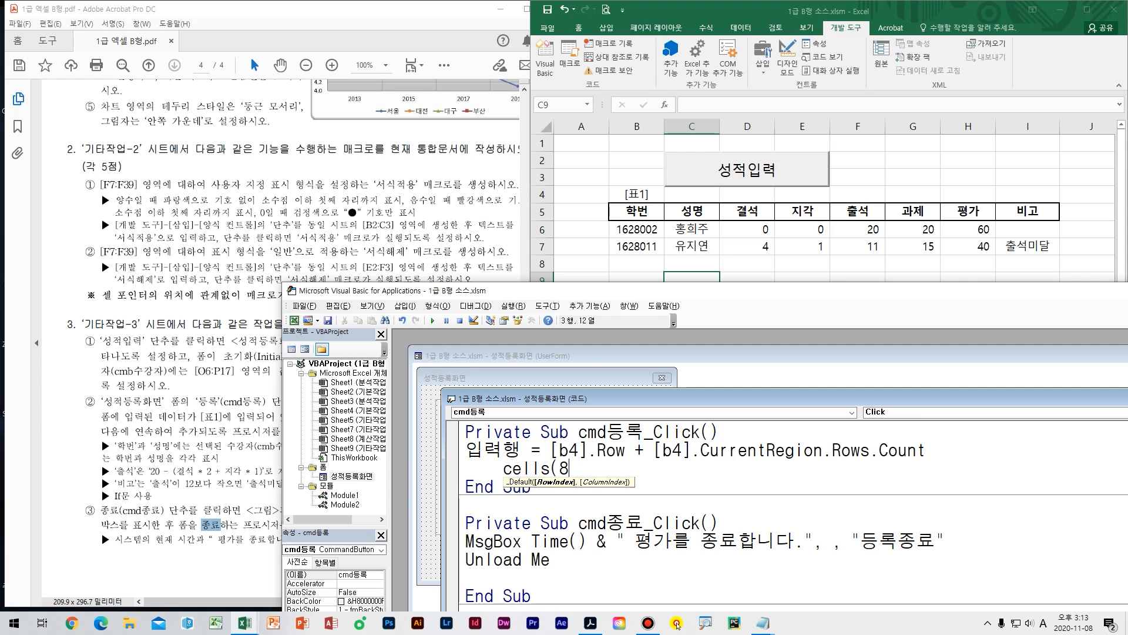
{"action": "type", "text": "입력행,"}
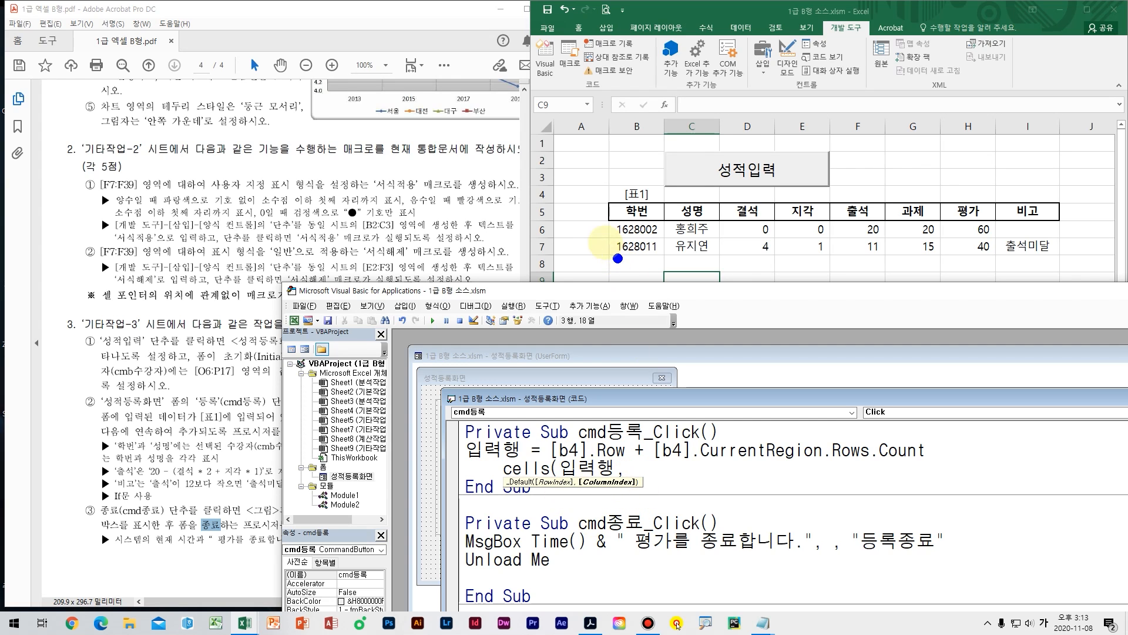
{"action": "mouse_move", "coordinate": [546, 247]}
{"action": "left_mouse_down"}
{"action": "mouse_move", "coordinate": [592, 194]}
{"action": "mouse_move", "coordinate": [667, 258]}
{"action": "left_mouse_up"}
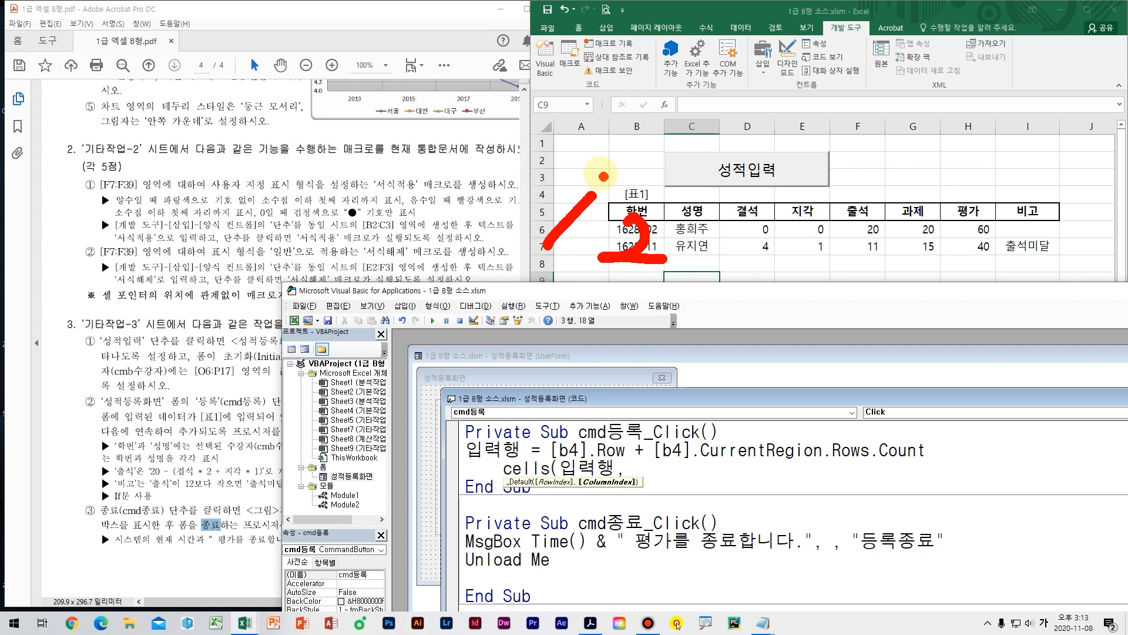
{"action": "left_click_drag", "start_coordinate": [596, 170], "coordinate": [684, 295]}
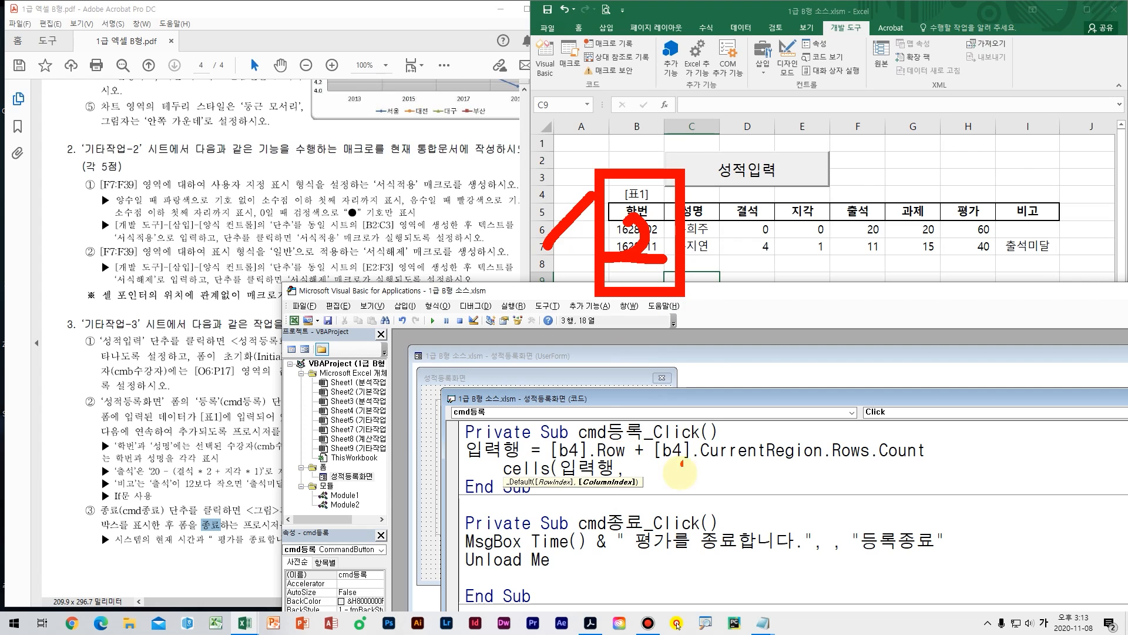
{"action": "key", "text": "Escape"}
{"action": "type", "text": "2) ="}
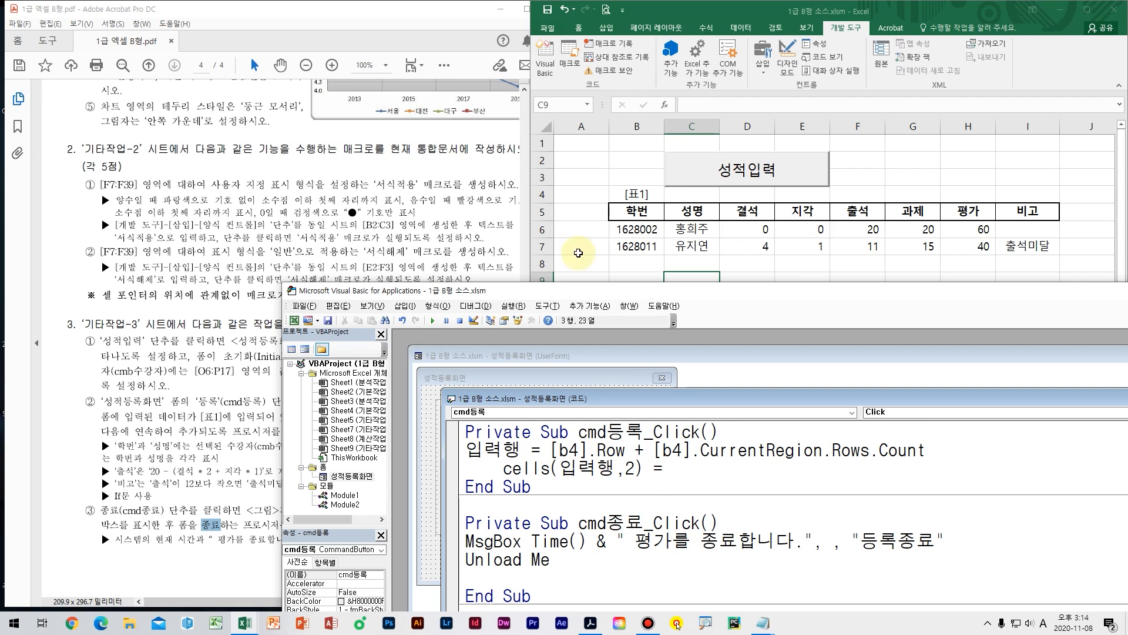
Step: Open the 성적등록화면 form from the worksheet, choose the first student under 수강자, and reopen the student list
{"action": "left_click", "coordinate": [636, 267]}
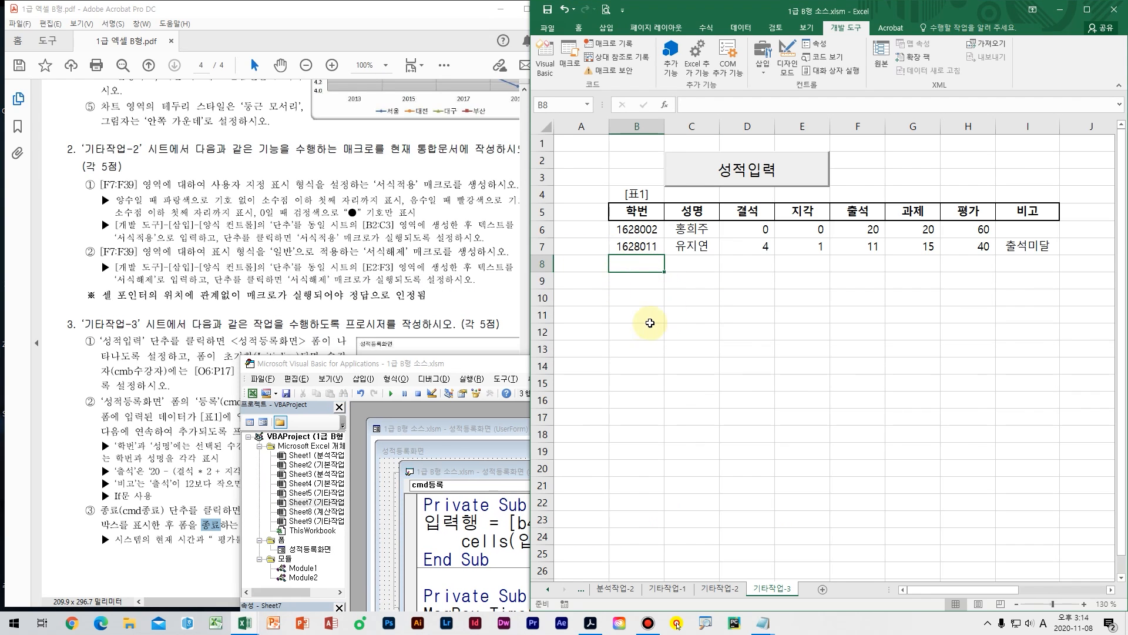
{"action": "left_click", "coordinate": [754, 172]}
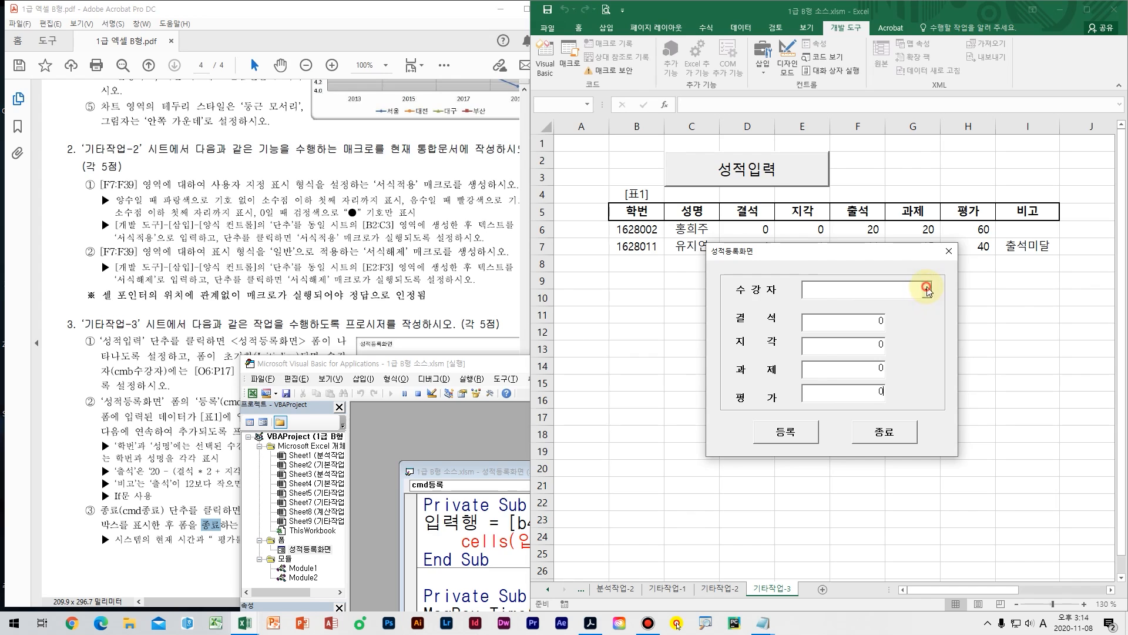
{"action": "left_click", "coordinate": [927, 288]}
{"action": "left_click", "coordinate": [837, 315]}
{"action": "left_click", "coordinate": [928, 291]}
{"action": "mouse_move", "coordinate": [781, 288]}
{"action": "left_mouse_down"}
{"action": "mouse_move", "coordinate": [852, 388]}
{"action": "mouse_move", "coordinate": [624, 260]}
{"action": "mouse_move", "coordinate": [597, 273]}
{"action": "mouse_move", "coordinate": [681, 285]}
{"action": "left_mouse_up"}
{"action": "mouse_move", "coordinate": [905, 400]}
{"action": "left_mouse_down"}
{"action": "mouse_move", "coordinate": [917, 358]}
{"action": "mouse_move", "coordinate": [837, 341]}
{"action": "mouse_move", "coordinate": [908, 400]}
{"action": "left_mouse_up"}
{"action": "left_click", "coordinate": [825, 403]}
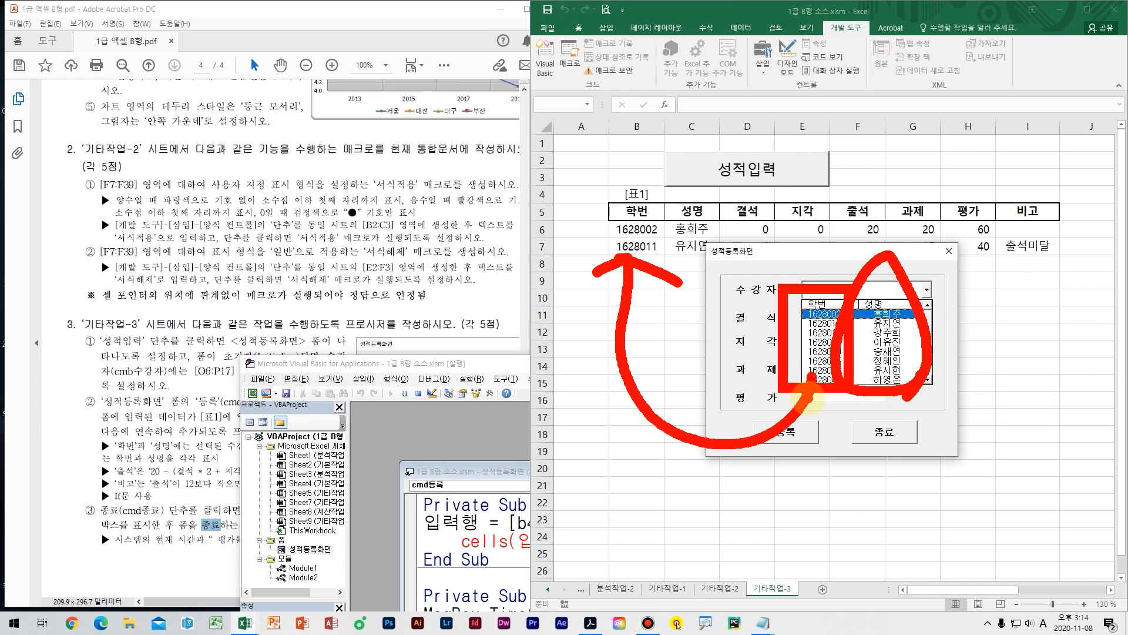
{"action": "key", "text": "Escape"}
{"action": "left_click", "coordinate": [926, 290]}
{"action": "left_click", "coordinate": [927, 290]}
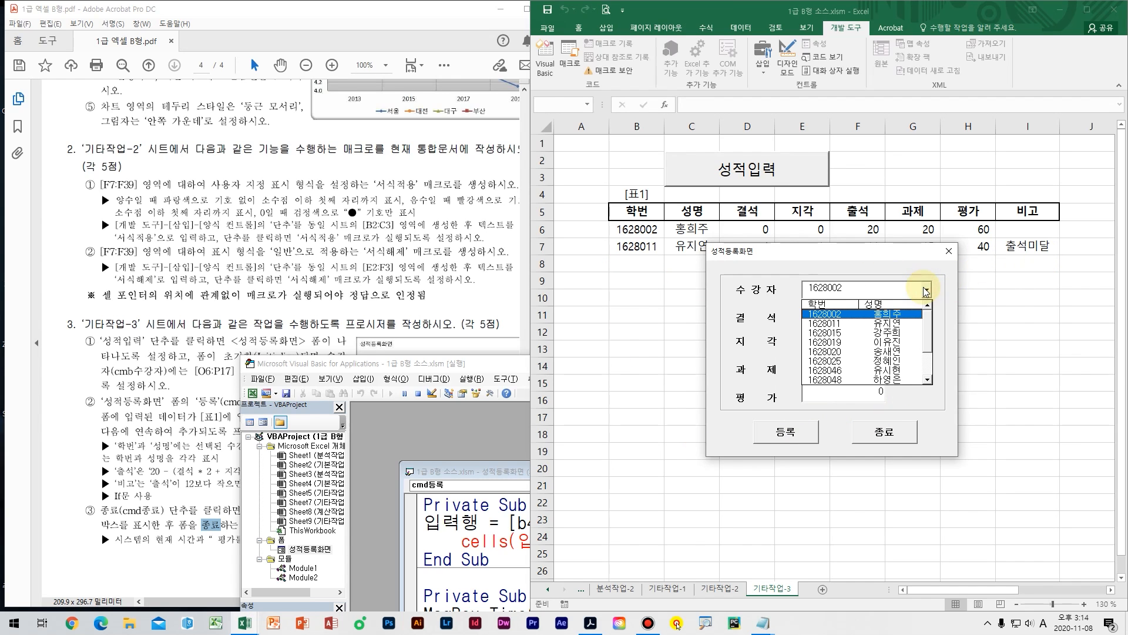
Step: Examine how the 학번 and 성명 columns of the 수강자 list correspond to the columns of [표1], and close the form
{"action": "left_click", "coordinate": [822, 326]}
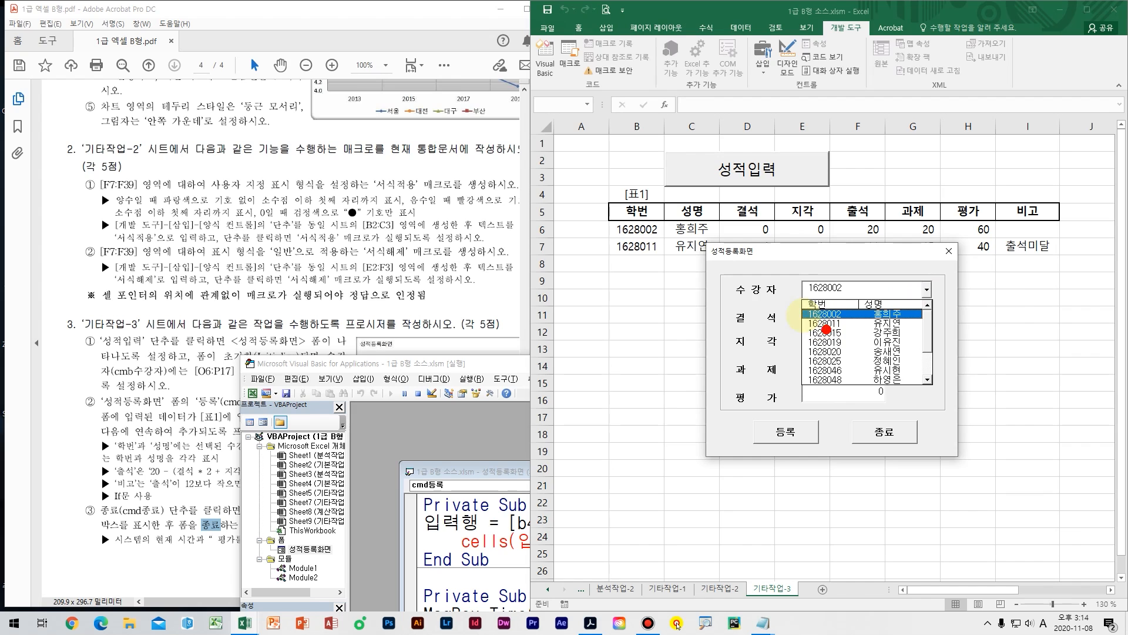
{"action": "mouse_move", "coordinate": [794, 300]}
{"action": "left_mouse_down"}
{"action": "mouse_move", "coordinate": [833, 376]}
{"action": "mouse_move", "coordinate": [868, 405]}
{"action": "left_mouse_up"}
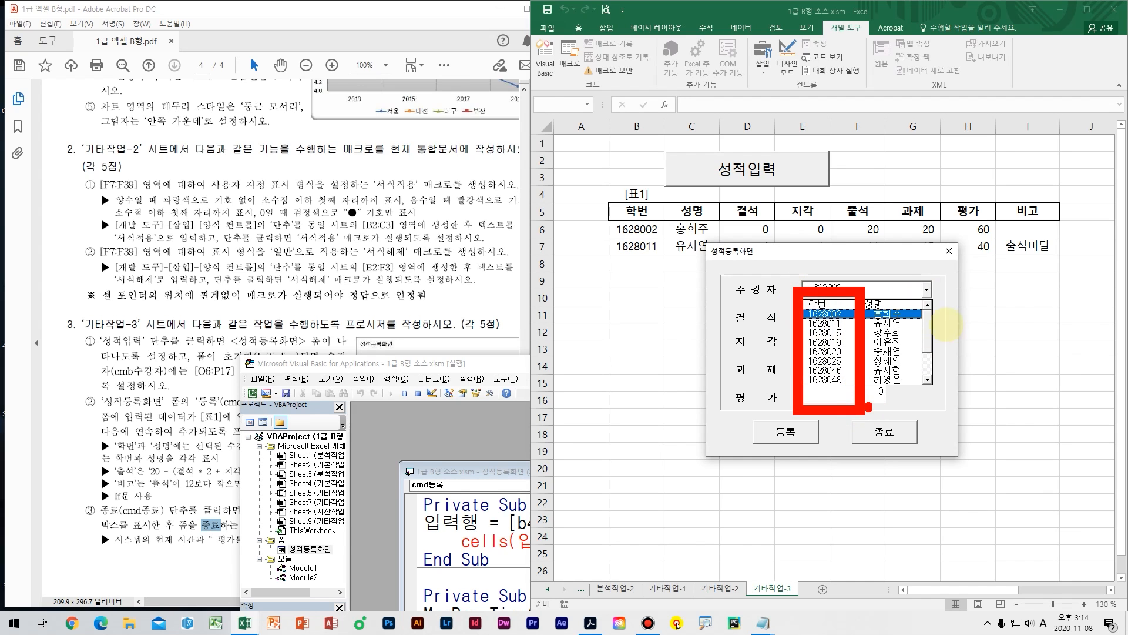
{"action": "mouse_move", "coordinate": [953, 279]}
{"action": "left_mouse_down"}
{"action": "mouse_move", "coordinate": [869, 404]}
{"action": "mouse_move", "coordinate": [870, 435]}
{"action": "left_mouse_up"}
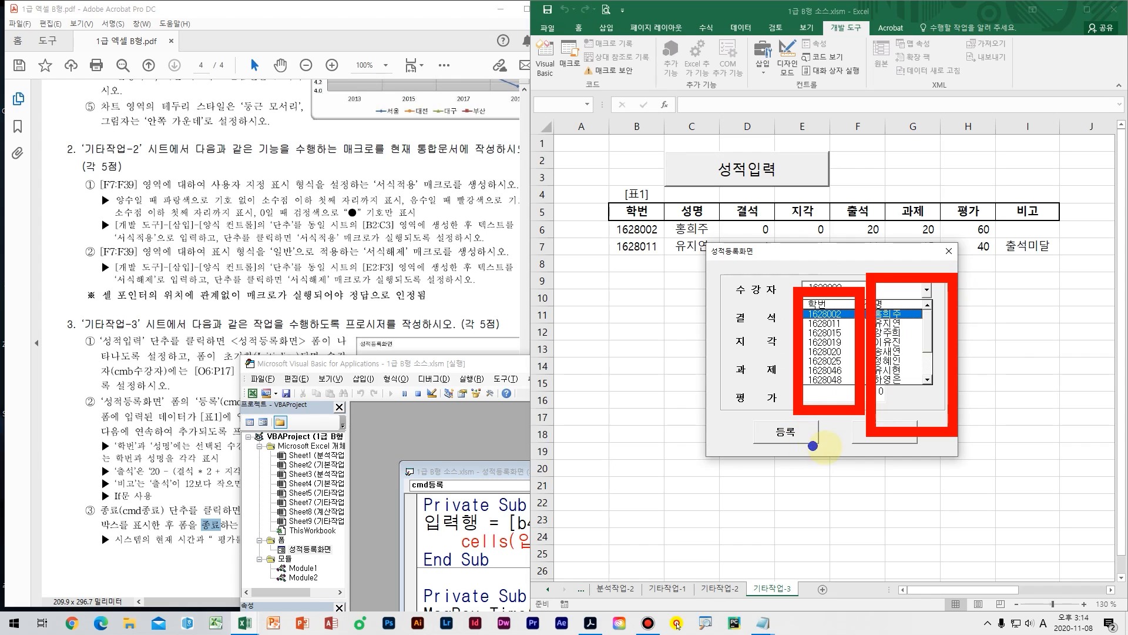
{"action": "mouse_move", "coordinate": [823, 432]}
{"action": "left_mouse_down"}
{"action": "mouse_move", "coordinate": [833, 475]}
{"action": "mouse_move", "coordinate": [822, 414]}
{"action": "left_mouse_up"}
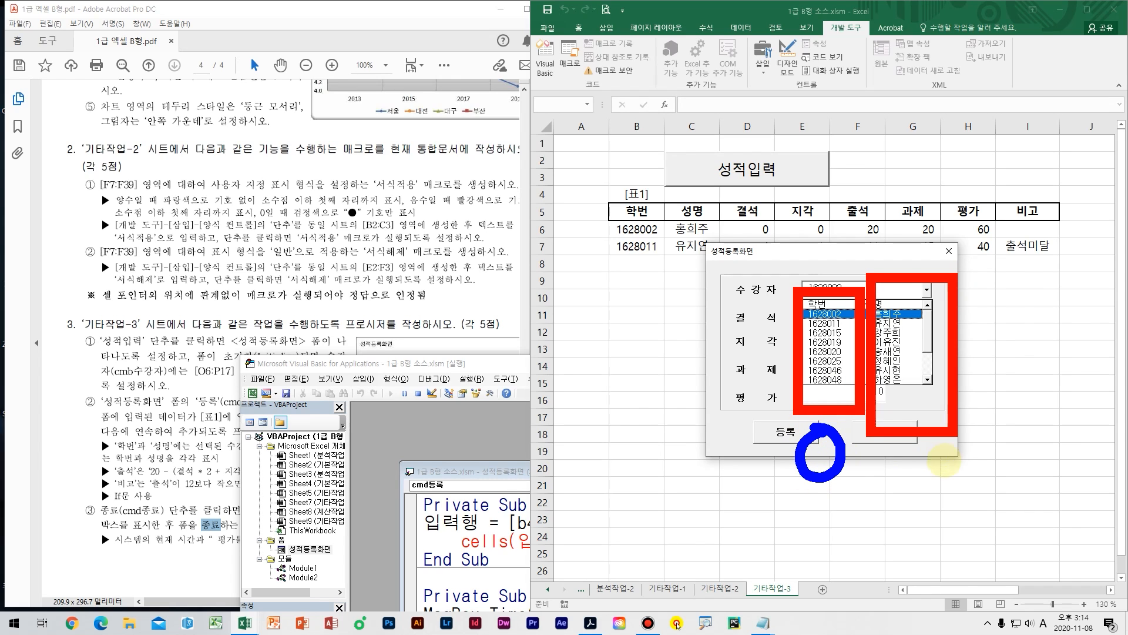
{"action": "left_click_drag", "start_coordinate": [932, 446], "coordinate": [897, 483]}
{"action": "left_click", "coordinate": [882, 499]}
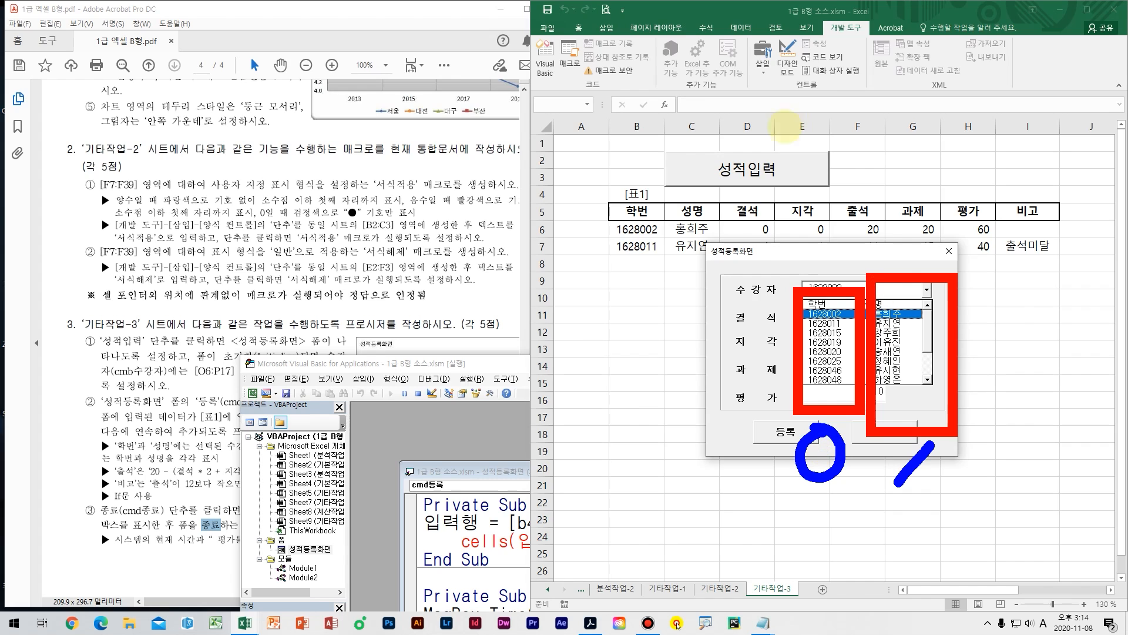
{"action": "mouse_move", "coordinate": [818, 507]}
{"action": "left_mouse_down"}
{"action": "mouse_move", "coordinate": [661, 525]}
{"action": "mouse_move", "coordinate": [633, 318]}
{"action": "left_mouse_up"}
{"action": "left_click_drag", "start_coordinate": [636, 272], "coordinate": [611, 269]}
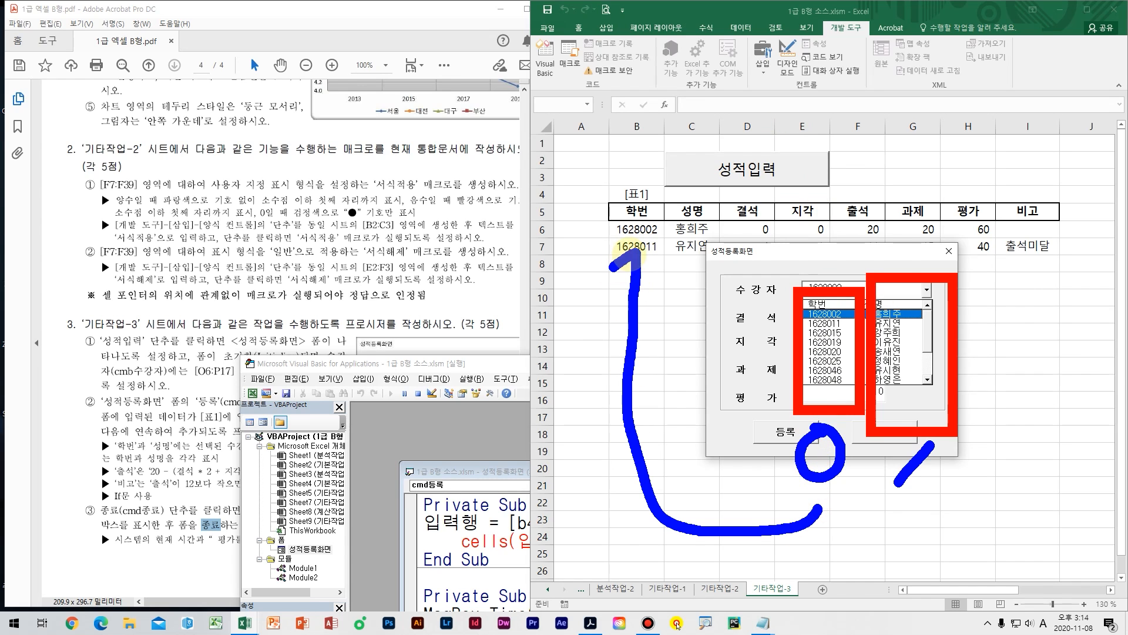
{"action": "mouse_move", "coordinate": [933, 308]}
{"action": "left_mouse_down"}
{"action": "mouse_move", "coordinate": [787, 194]}
{"action": "mouse_move", "coordinate": [682, 267]}
{"action": "left_mouse_up"}
{"action": "mouse_move", "coordinate": [834, 461]}
{"action": "left_mouse_down"}
{"action": "mouse_move", "coordinate": [856, 496]}
{"action": "mouse_move", "coordinate": [761, 503]}
{"action": "left_mouse_up"}
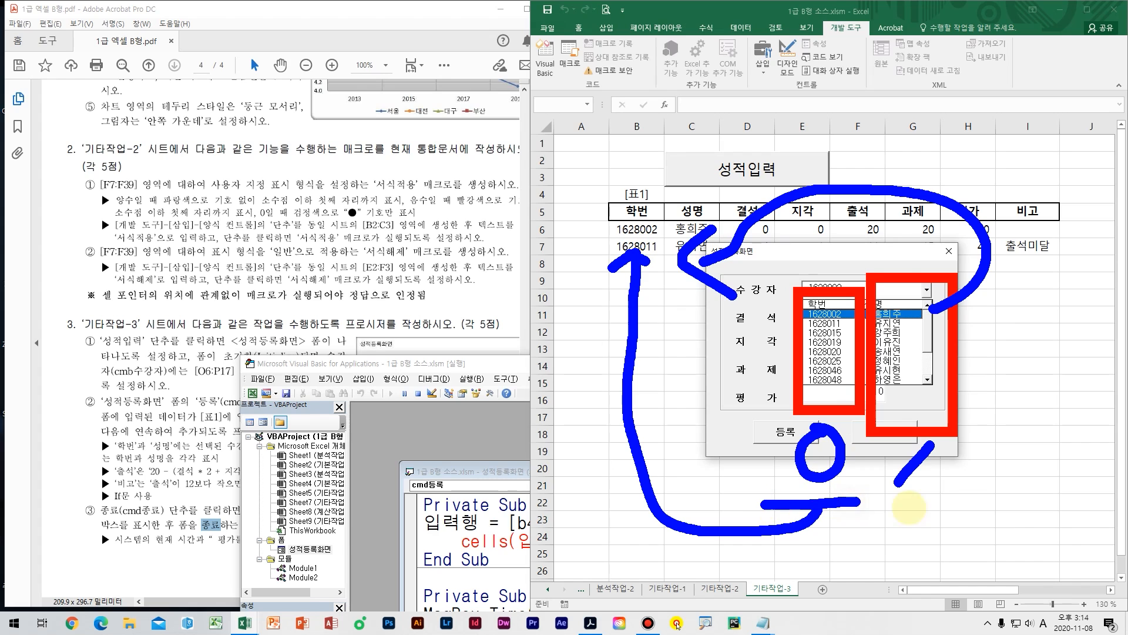
{"action": "left_click_drag", "start_coordinate": [999, 504], "coordinate": [887, 502]}
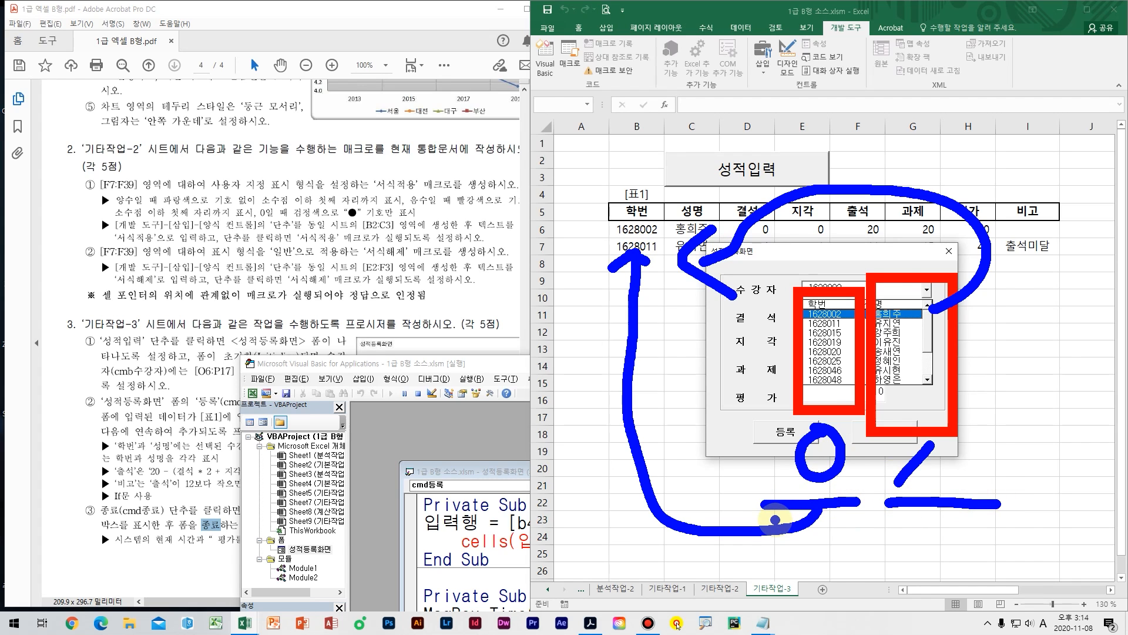
{"action": "key", "text": "Escape"}
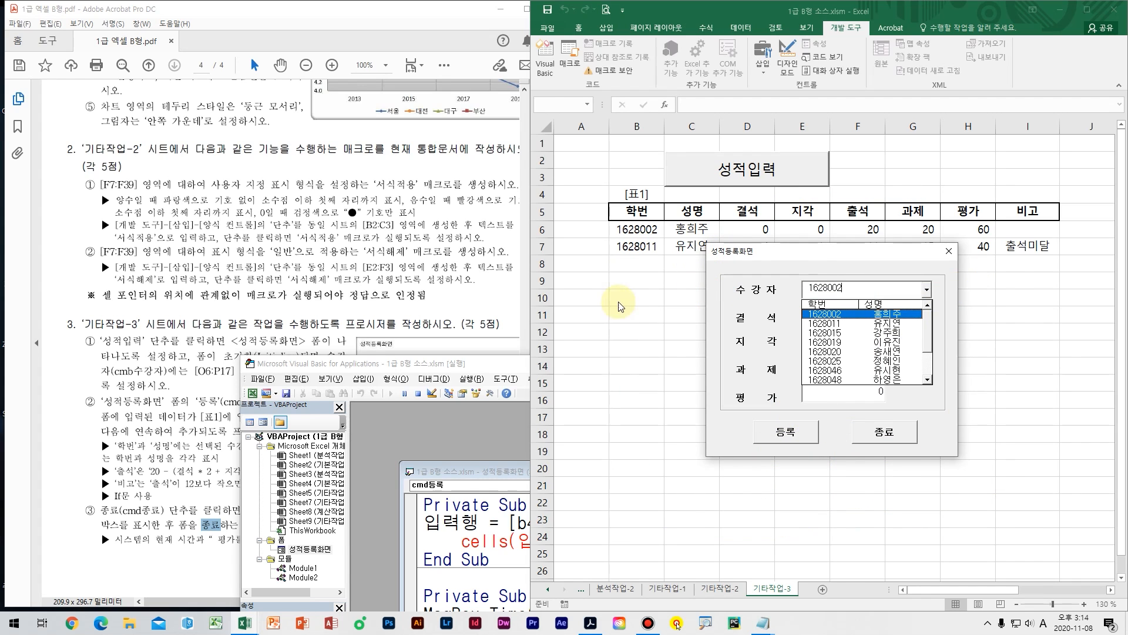
{"action": "left_click", "coordinate": [509, 365]}
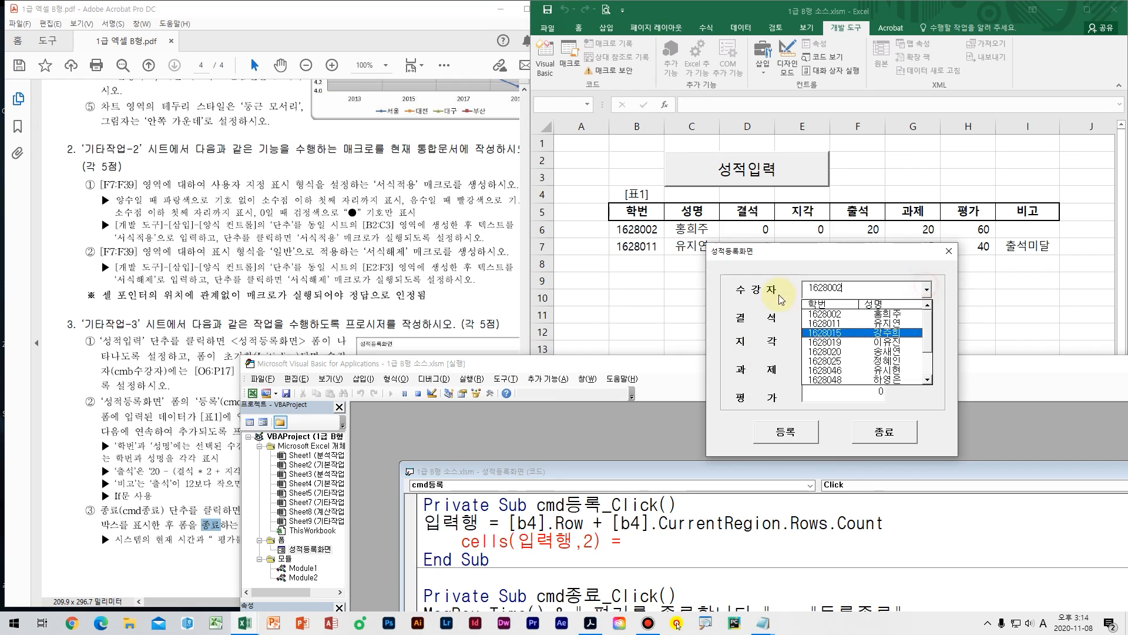
{"action": "left_click", "coordinate": [948, 251]}
{"action": "left_click", "coordinate": [948, 251]}
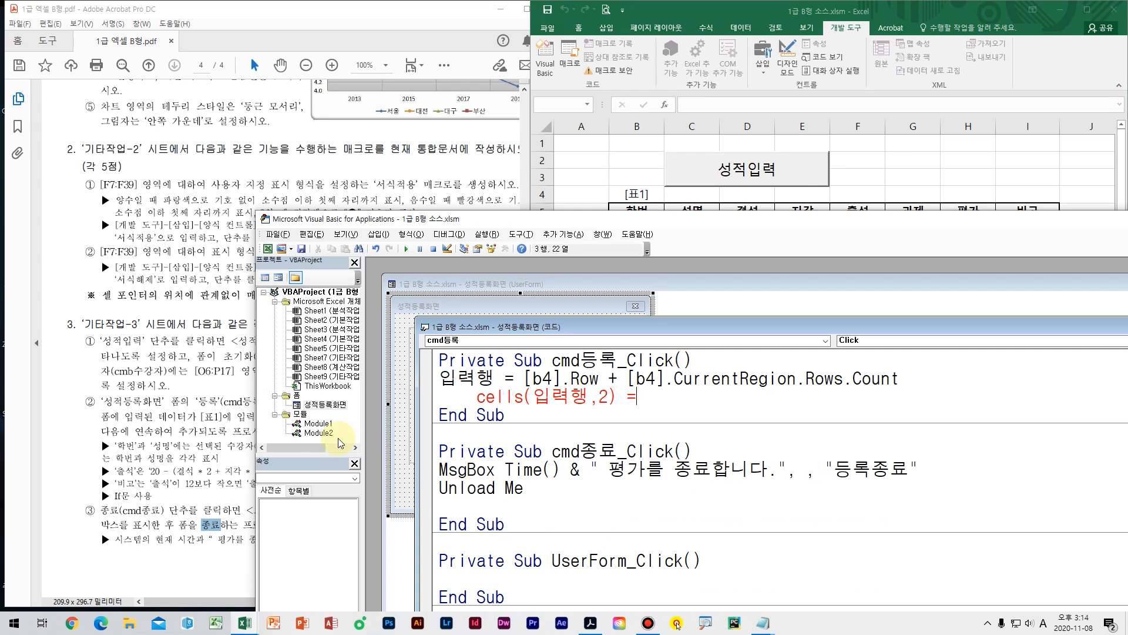
Step: Check the 수강자 combo box's name in the form design and complete the Cells(입력행, 2) assignment with cmb수강자.Column(0)
{"action": "left_click", "coordinate": [514, 300]}
{"action": "left_click", "coordinate": [539, 343]}
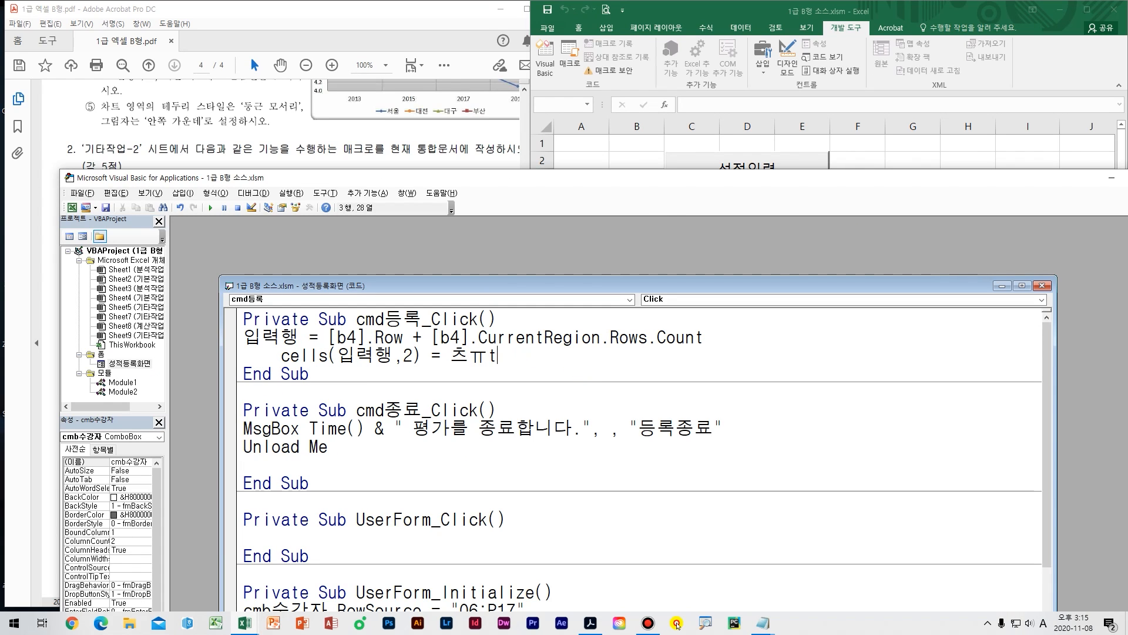
{"action": "type", "text": "cmb수강자."}
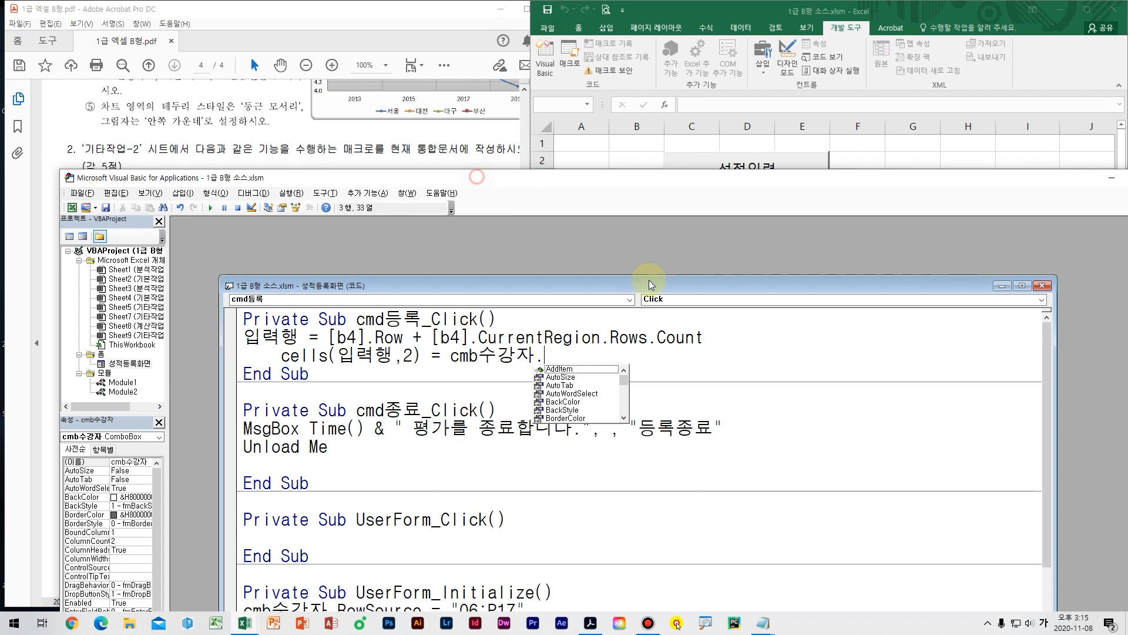
{"action": "left_click_drag", "start_coordinate": [477, 176], "coordinate": [639, 316]}
{"action": "key", "text": "BackSpace"}
{"action": "key", "text": "Hangul"}
{"action": "type", "text": "Column"}
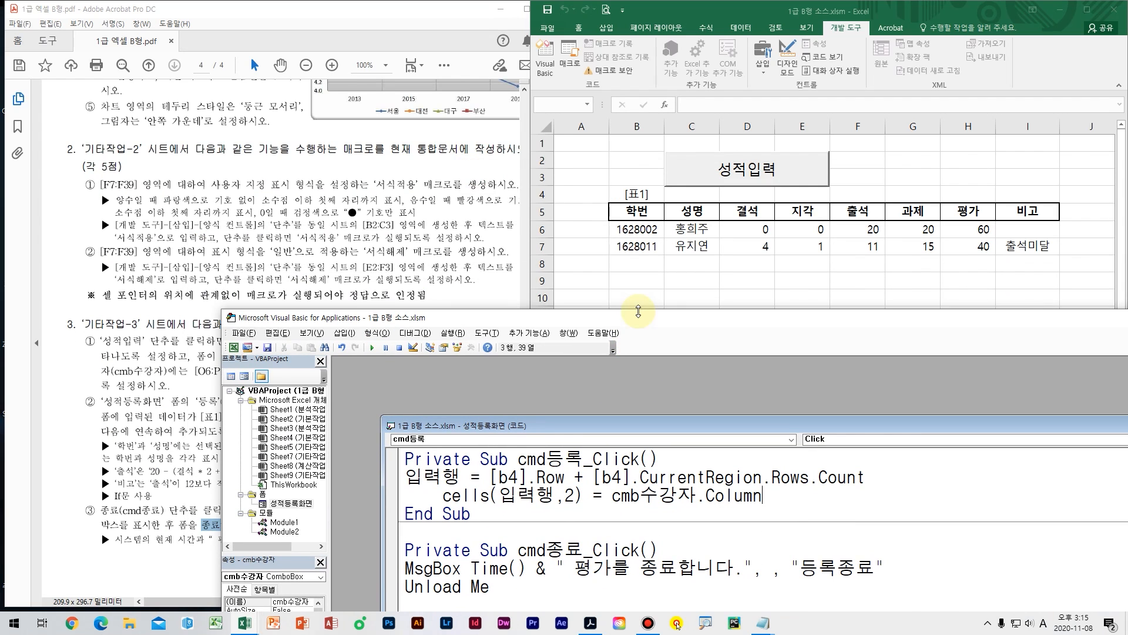
{"action": "type", "text": "(0)"}
{"action": "key", "text": "Return"}
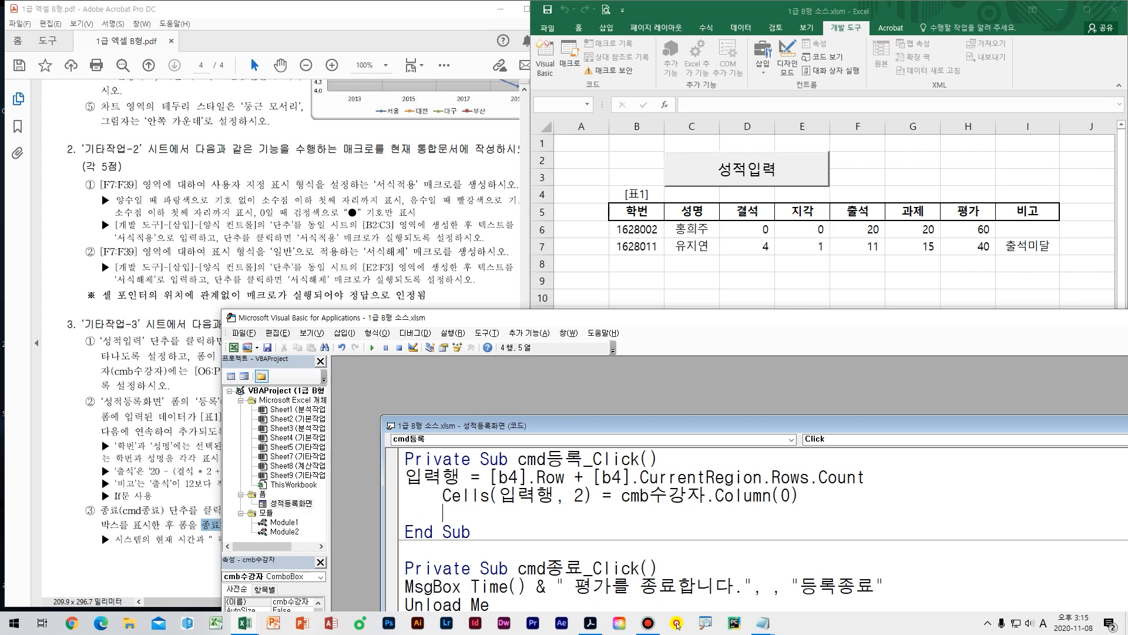
Step: Test the 성적등록화면 form by registering the first student in the 수강자 list into [표1], and close the form
{"action": "left_click", "coordinate": [772, 174]}
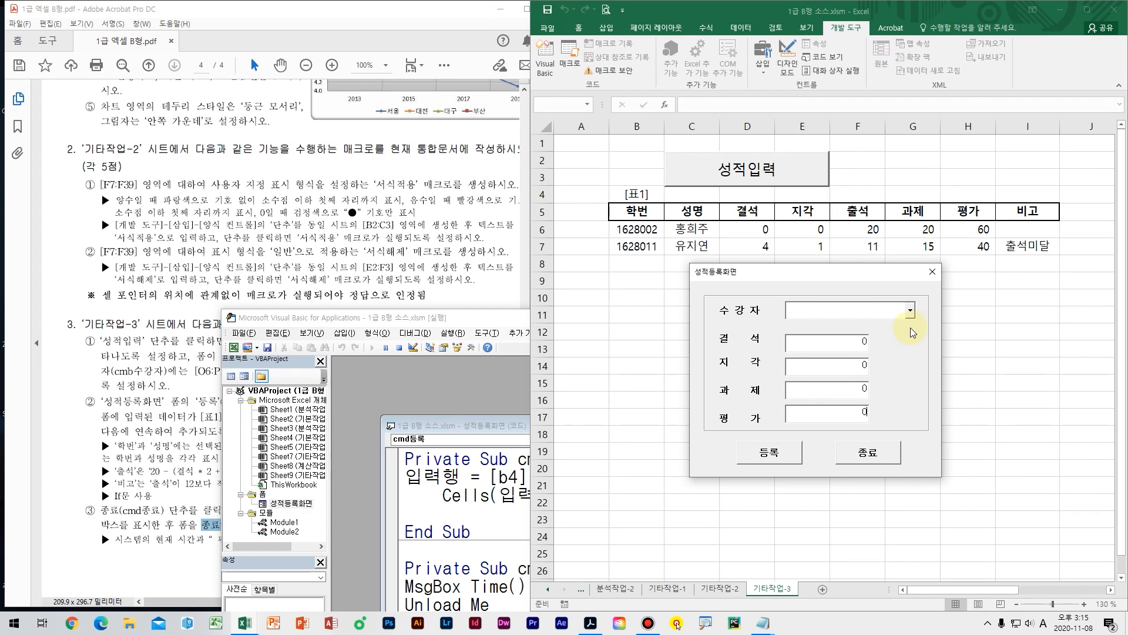
{"action": "left_click", "coordinate": [910, 310]}
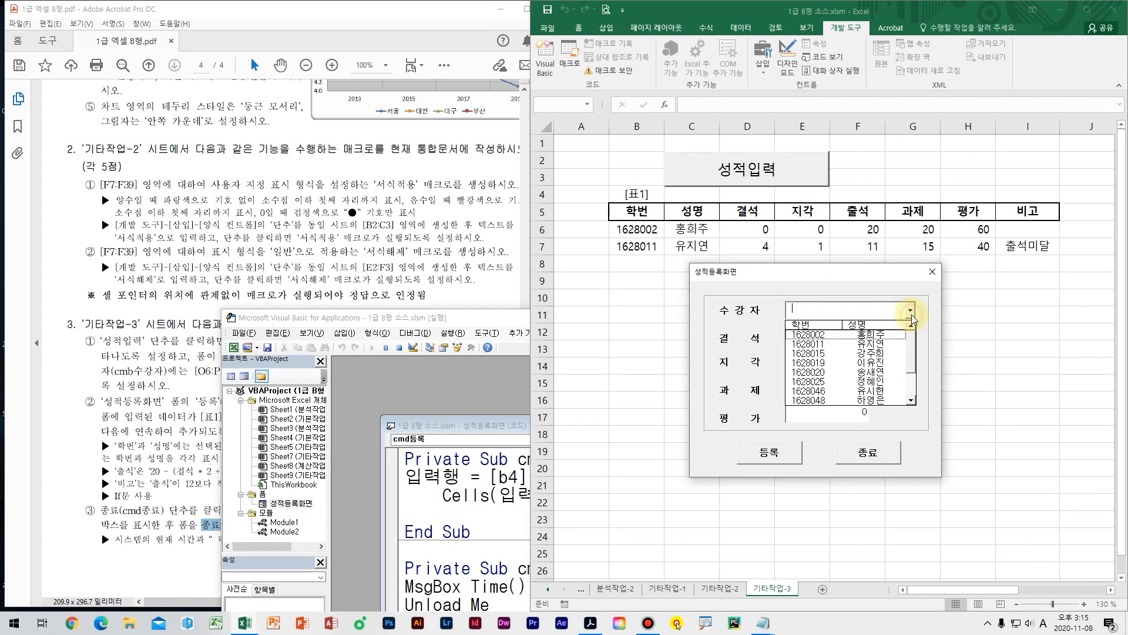
{"action": "left_click", "coordinate": [810, 335]}
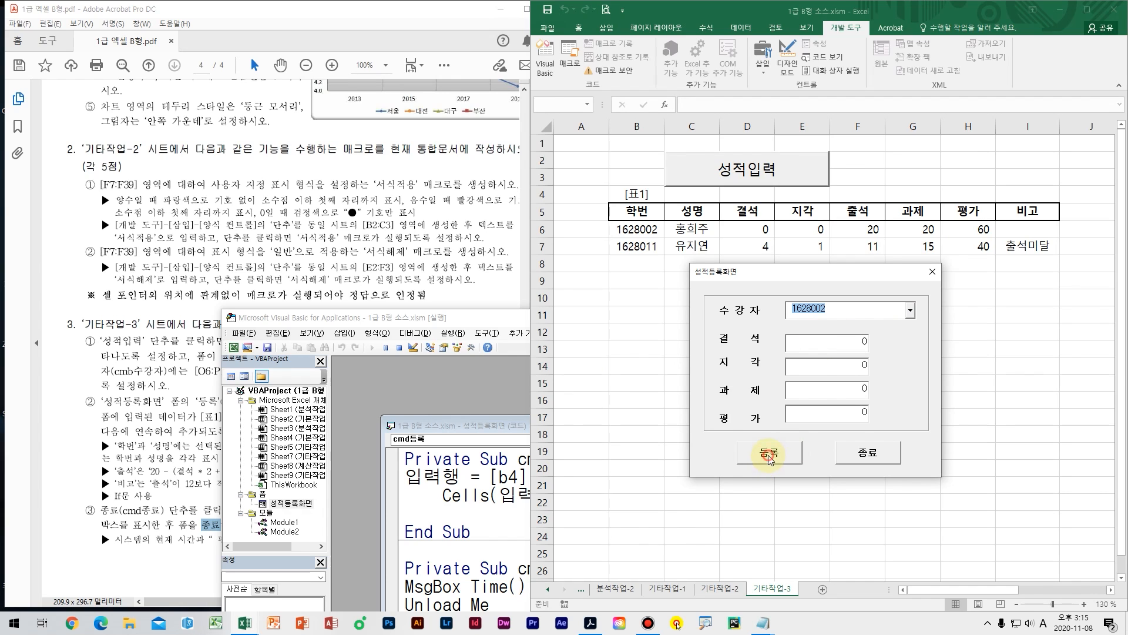
{"action": "left_click", "coordinate": [770, 453]}
{"action": "mouse_move", "coordinate": [826, 315]}
{"action": "left_mouse_down"}
{"action": "mouse_move", "coordinate": [647, 329]}
{"action": "mouse_move", "coordinate": [621, 262]}
{"action": "mouse_move", "coordinate": [679, 300]}
{"action": "left_mouse_up"}
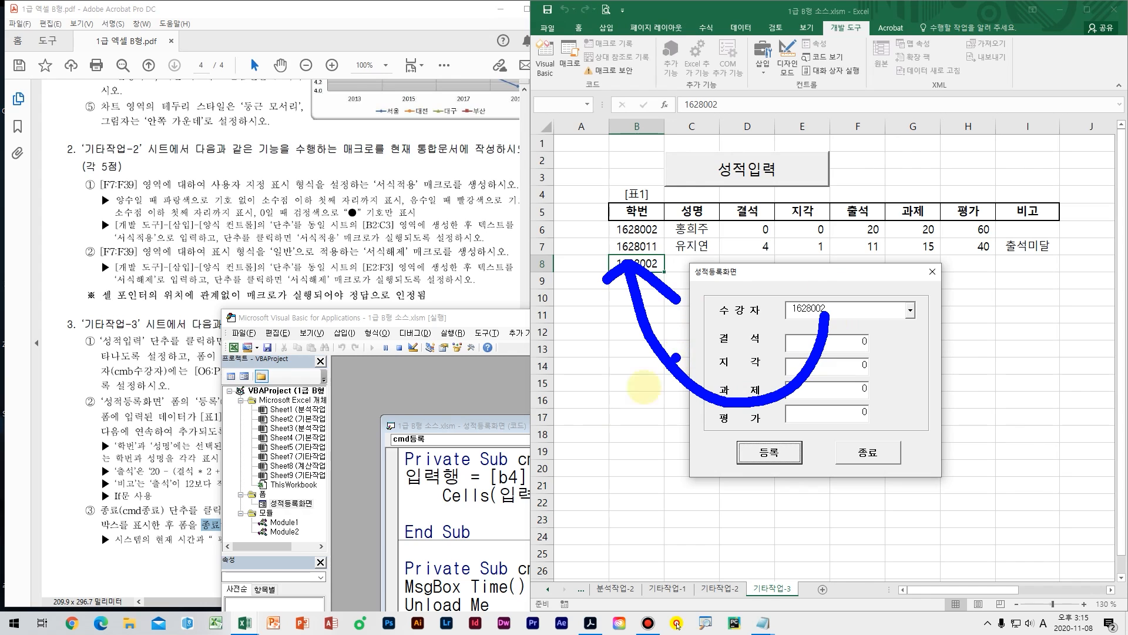
{"action": "mouse_move", "coordinate": [590, 411]}
{"action": "left_mouse_down"}
{"action": "mouse_move", "coordinate": [626, 397]}
{"action": "mouse_move", "coordinate": [593, 405]}
{"action": "left_mouse_up"}
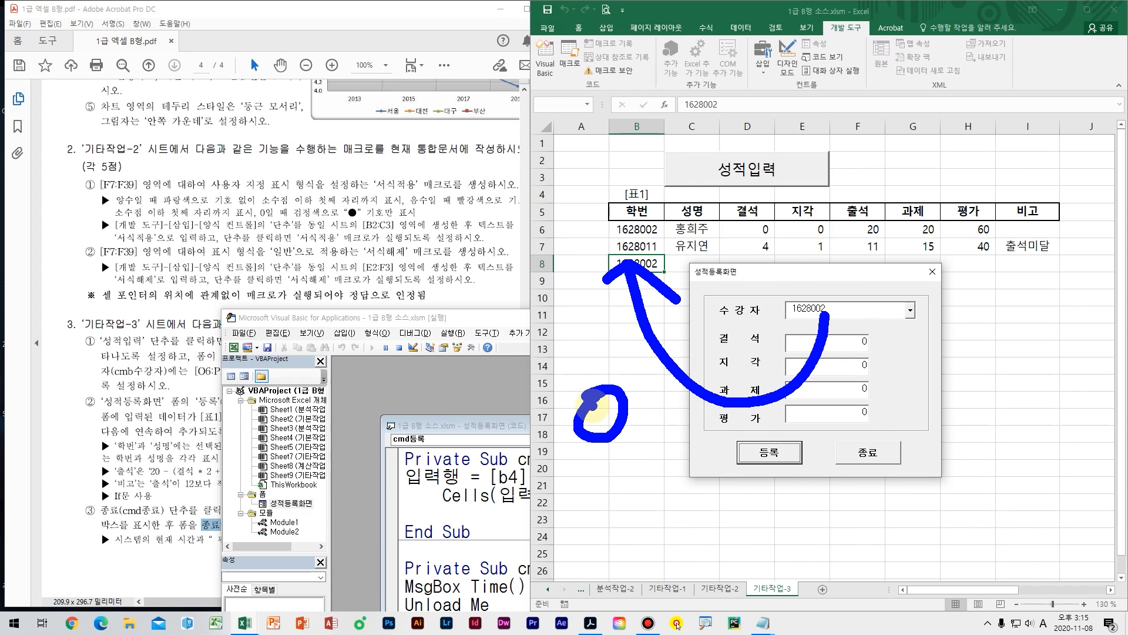
{"action": "key", "text": "Escape"}
{"action": "left_click", "coordinate": [931, 272]}
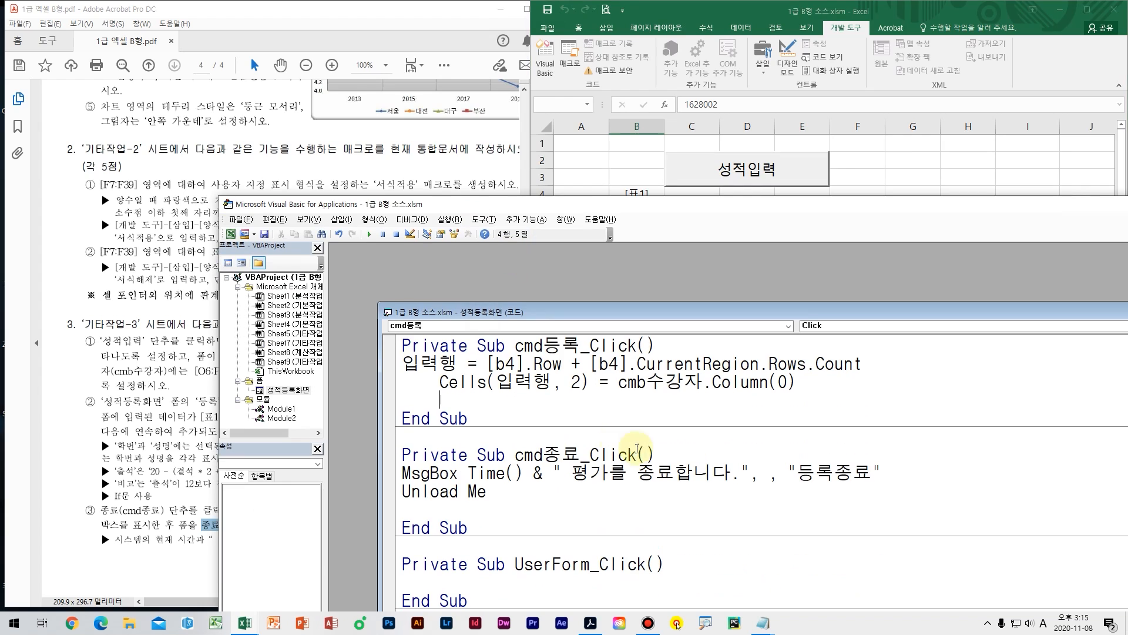
Step: Duplicate the Cells(입력행, 2) statement on the line below and change the copy to Cells(입력행, 3) = cmb수강자.Column(1)
{"action": "left_click_drag", "start_coordinate": [797, 382], "coordinate": [437, 382]}
{"action": "key", "text": "ctrl+c"}
{"action": "left_click", "coordinate": [496, 401]}
{"action": "key", "text": "ctrl+v"}
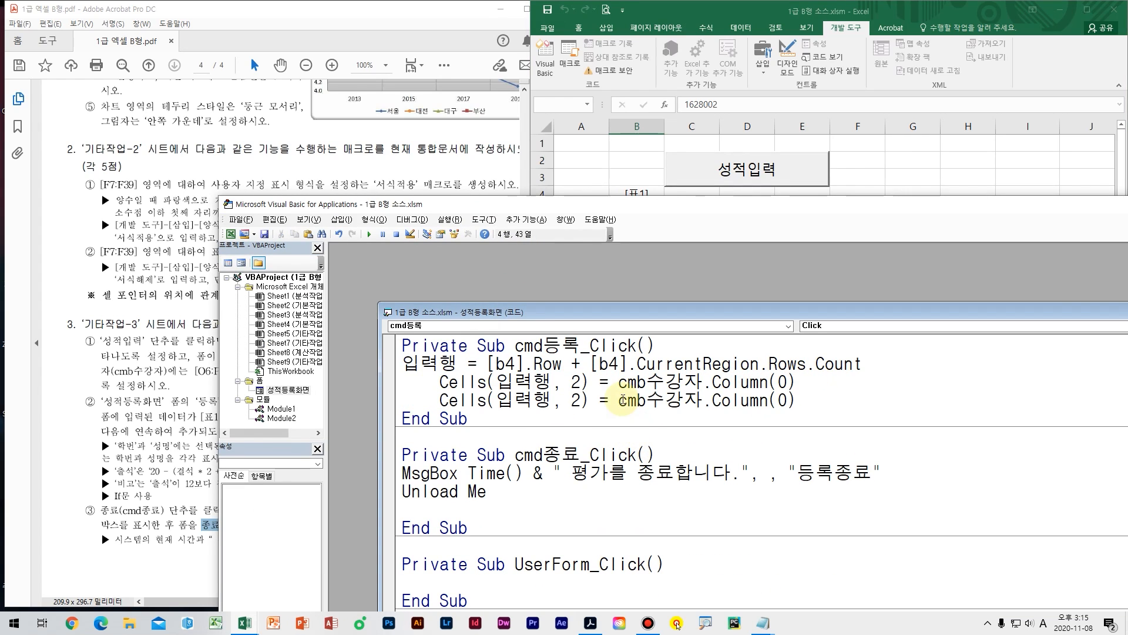
{"action": "type", "text": "3"}
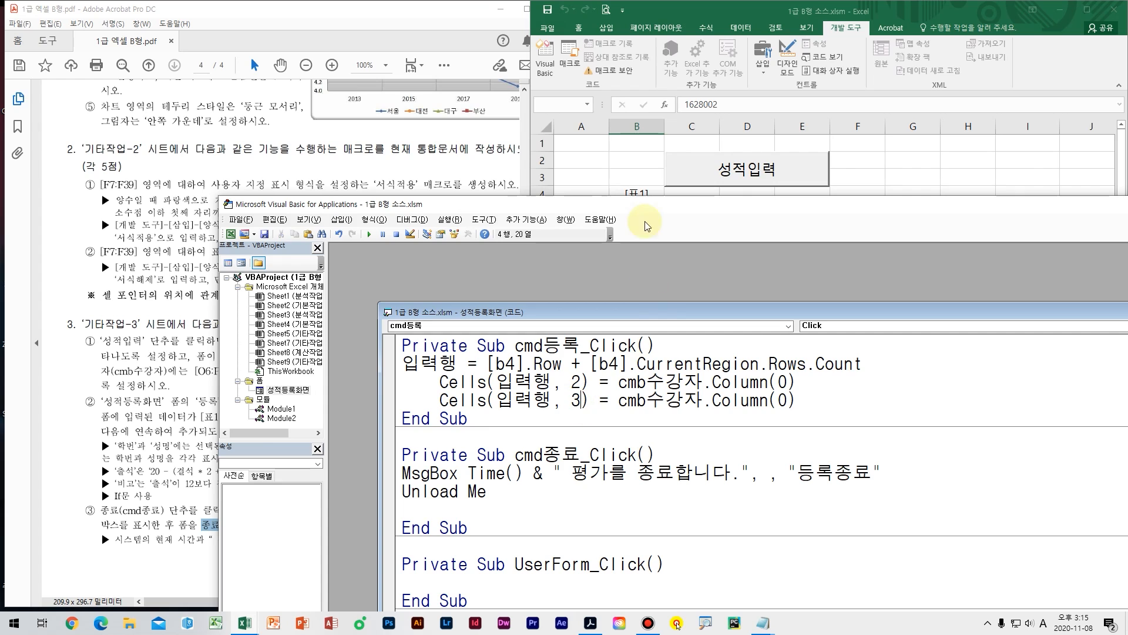
{"action": "left_click_drag", "start_coordinate": [646, 210], "coordinate": [658, 302]}
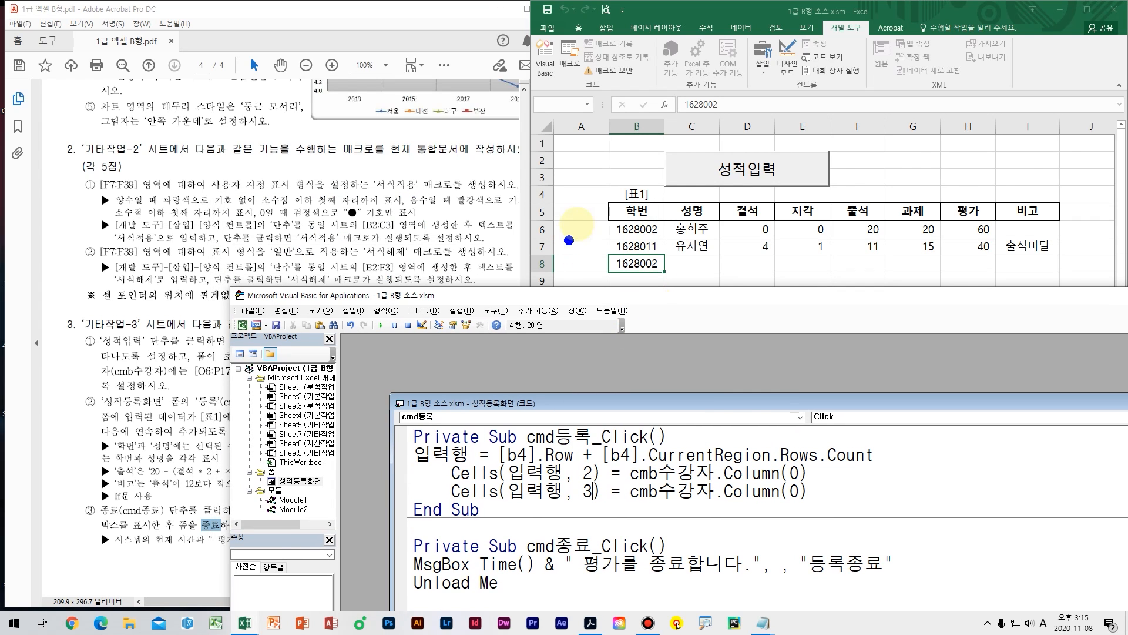
{"action": "left_click_drag", "start_coordinate": [579, 222], "coordinate": [545, 275]}
{"action": "left_click_drag", "start_coordinate": [598, 244], "coordinate": [655, 273]}
{"action": "mouse_move", "coordinate": [676, 232]}
{"action": "left_mouse_down"}
{"action": "mouse_move", "coordinate": [729, 300]}
{"action": "mouse_move", "coordinate": [652, 305]}
{"action": "mouse_move", "coordinate": [720, 189]}
{"action": "mouse_move", "coordinate": [743, 341]}
{"action": "left_mouse_up"}
{"action": "key", "text": "Escape"}
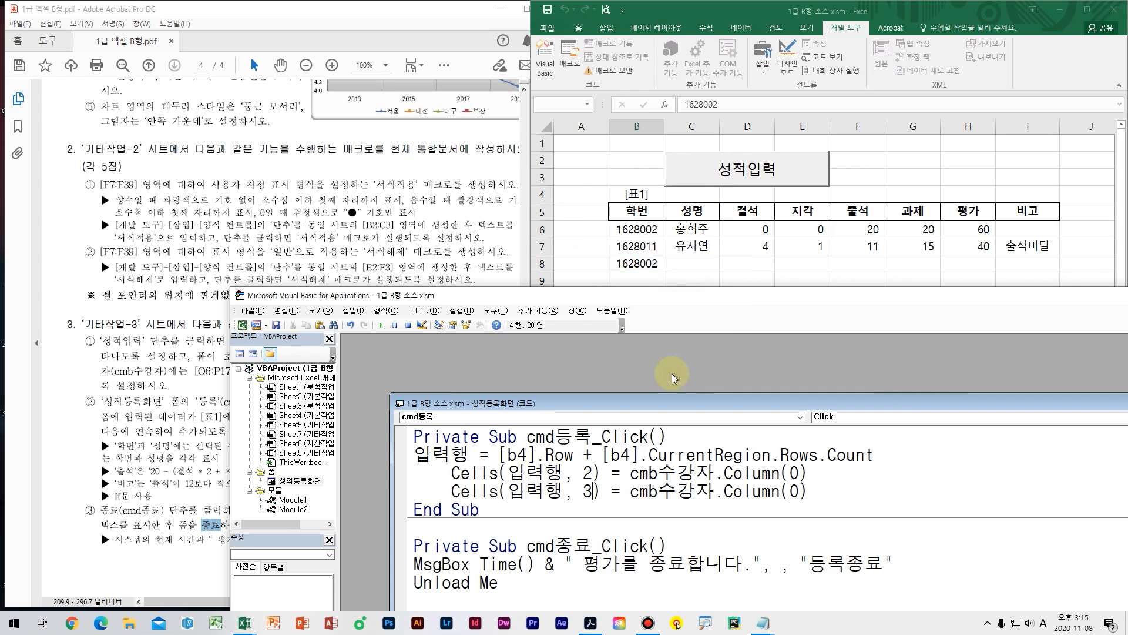
{"action": "left_click", "coordinate": [796, 492]}
{"action": "type", "text": "1"}
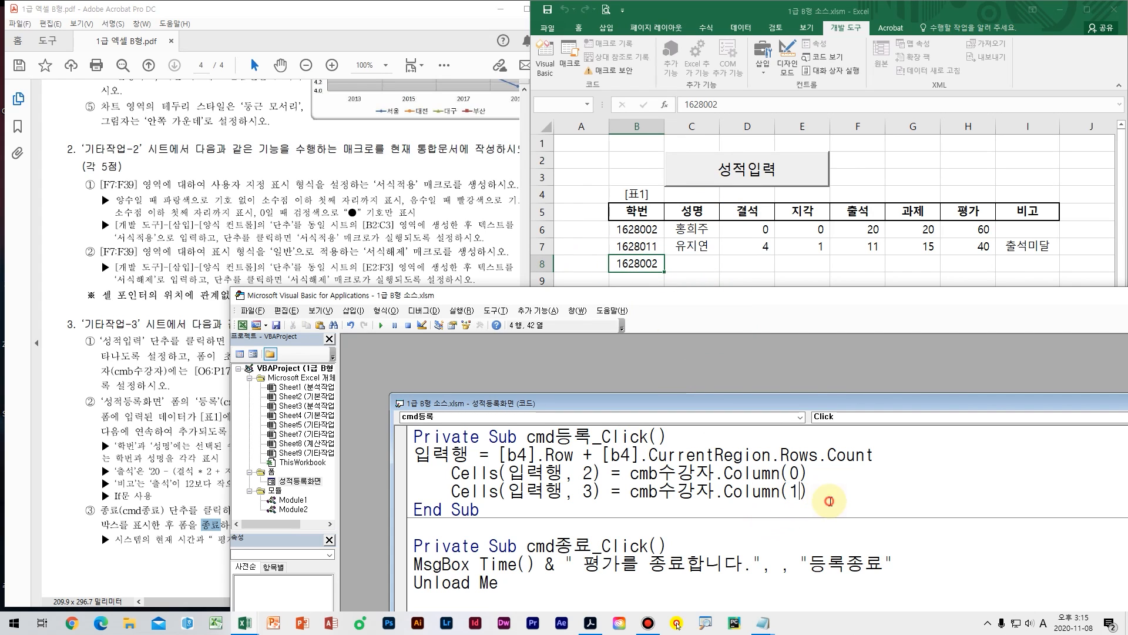
Step: Test the 성적등록화면 form from the worksheet by registering the first student into the 학번 and 성명 columns, and close the form
{"action": "left_click", "coordinate": [789, 172]}
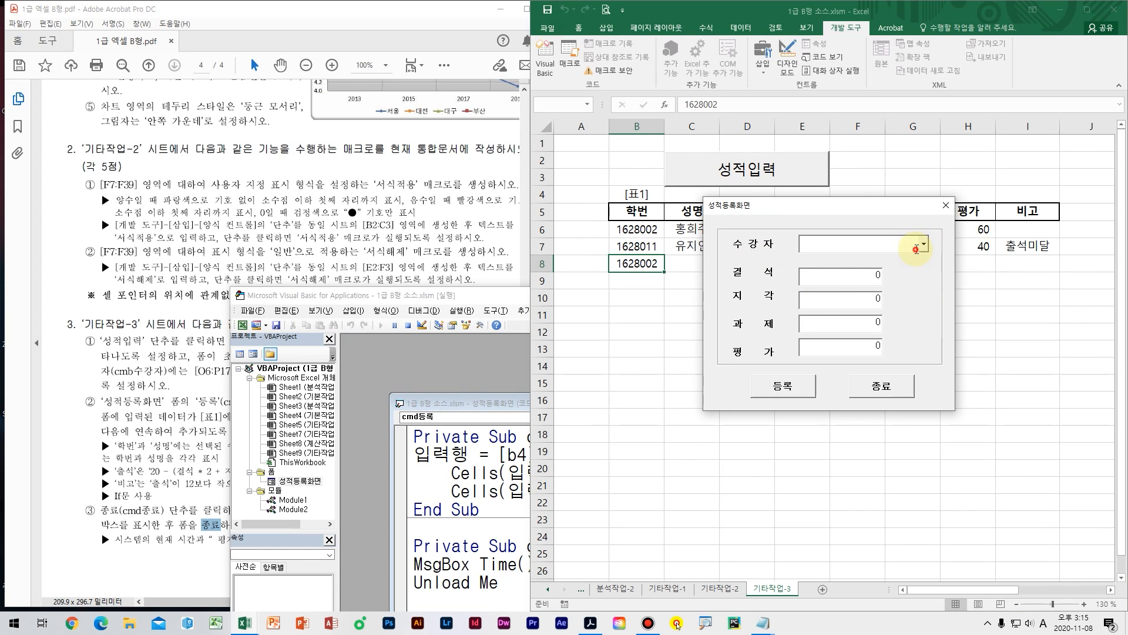
{"action": "left_click", "coordinate": [917, 249]}
{"action": "left_click", "coordinate": [823, 254]}
{"action": "left_click_drag", "start_coordinate": [849, 207], "coordinate": [904, 241]}
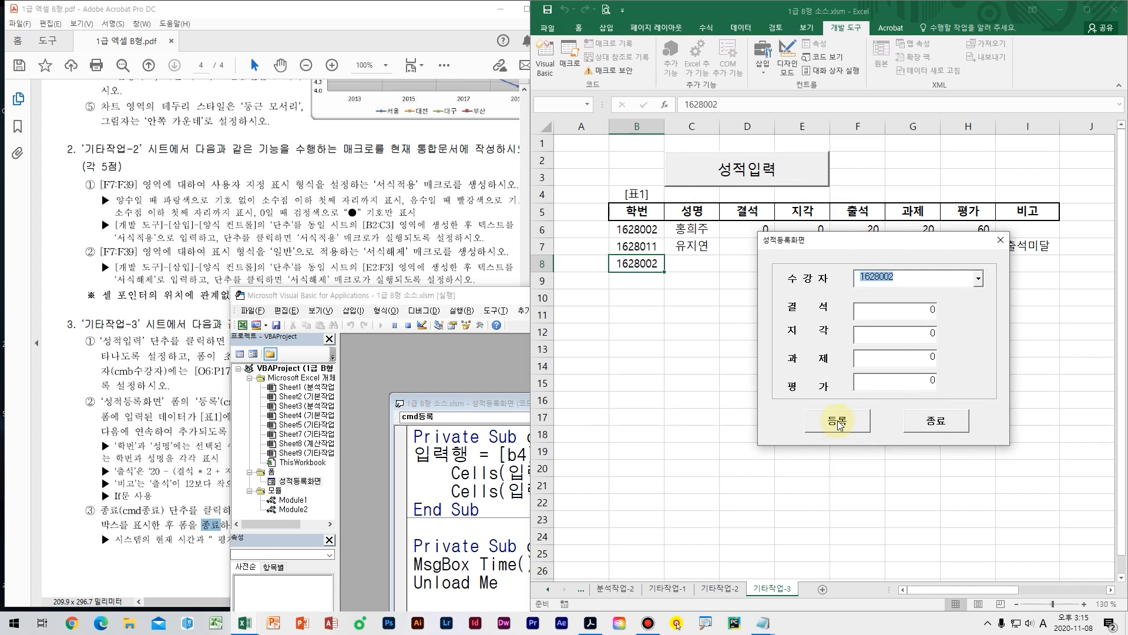
{"action": "left_click", "coordinate": [838, 421]}
{"action": "mouse_move", "coordinate": [638, 292]}
{"action": "left_mouse_down"}
{"action": "mouse_move", "coordinate": [639, 311]}
{"action": "mouse_move", "coordinate": [706, 292]}
{"action": "mouse_move", "coordinate": [740, 310]}
{"action": "left_mouse_up"}
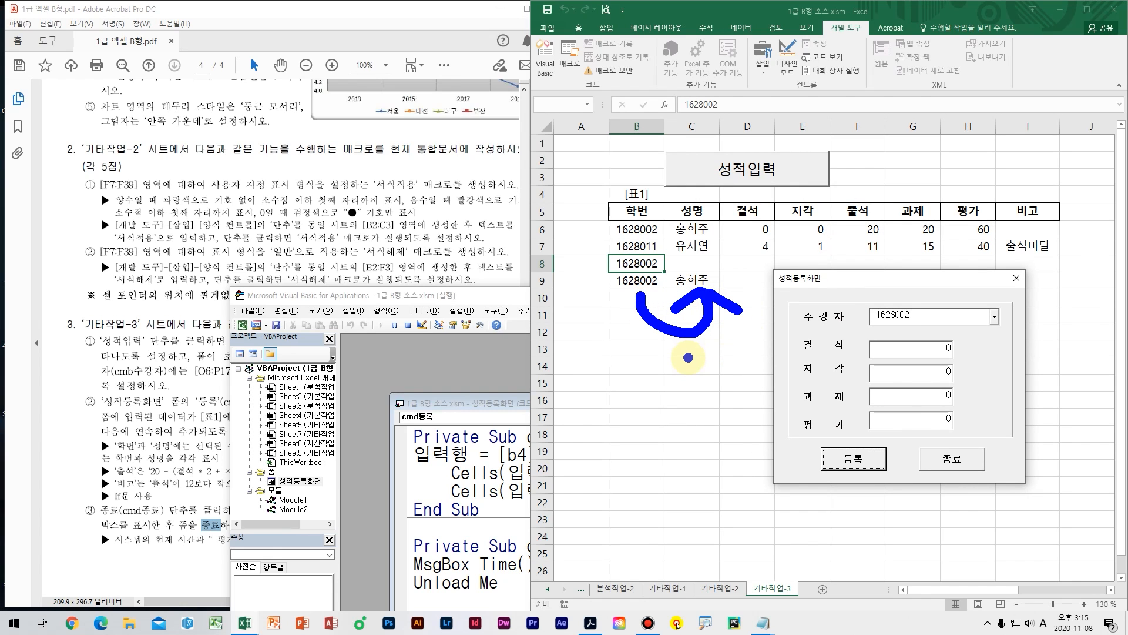
{"action": "left_click", "coordinate": [1016, 278]}
Step: Begin a new statement with cells(입력행,4) below the Column(1) assignment in cmd등록_Click
{"action": "left_click_drag", "start_coordinate": [520, 303], "coordinate": [539, 250]}
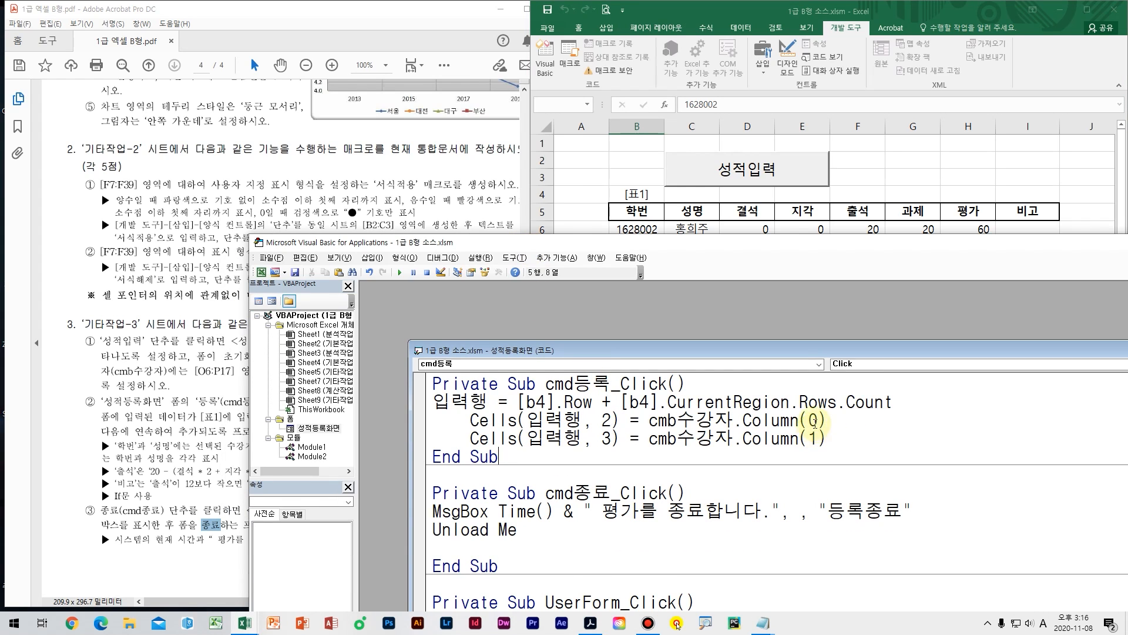
{"action": "key", "text": "Return"}
{"action": "type", "text": "d"}
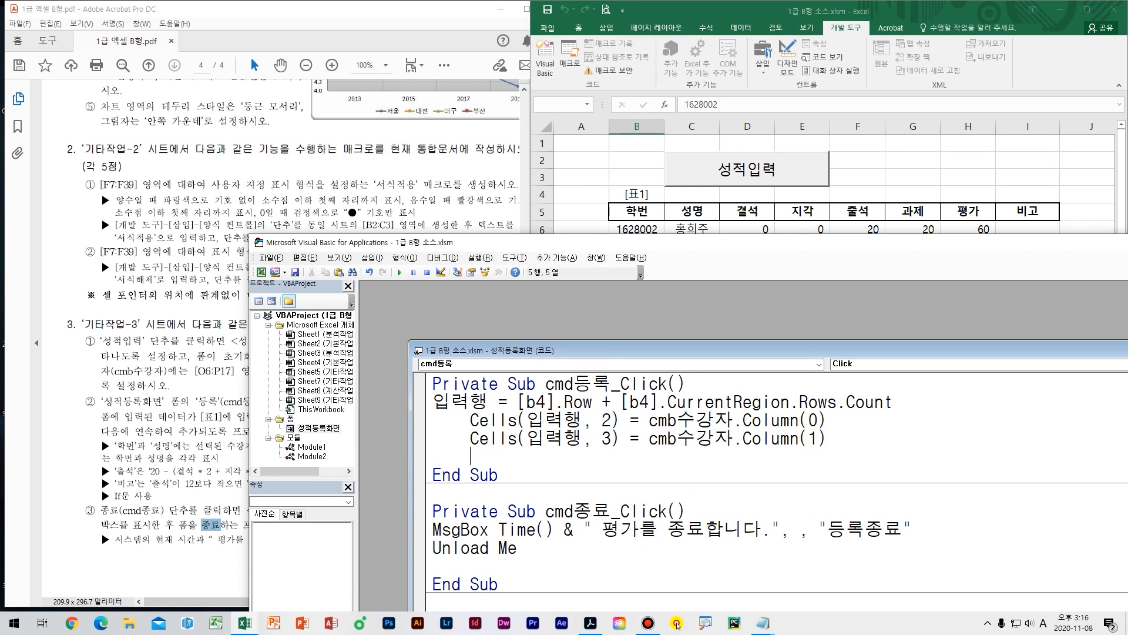
{"action": "left_click", "coordinate": [428, 437]}
{"action": "left_click", "coordinate": [461, 437]}
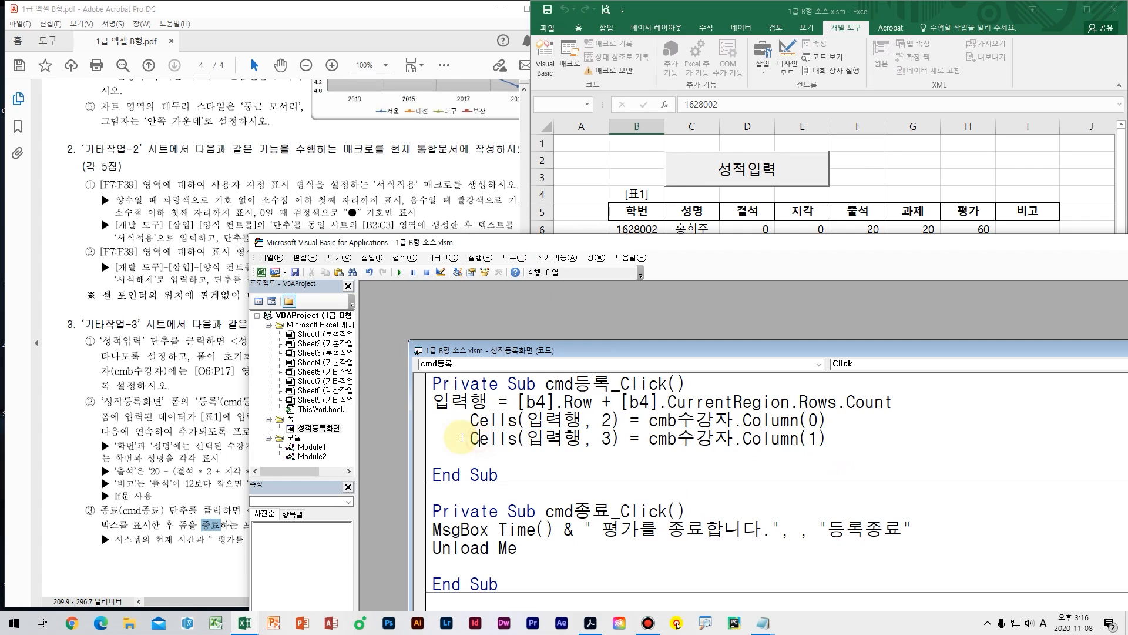
{"action": "left_click_drag", "start_coordinate": [462, 438], "coordinate": [563, 440]}
{"action": "left_click", "coordinate": [537, 457]}
{"action": "type", "text": "cells"}
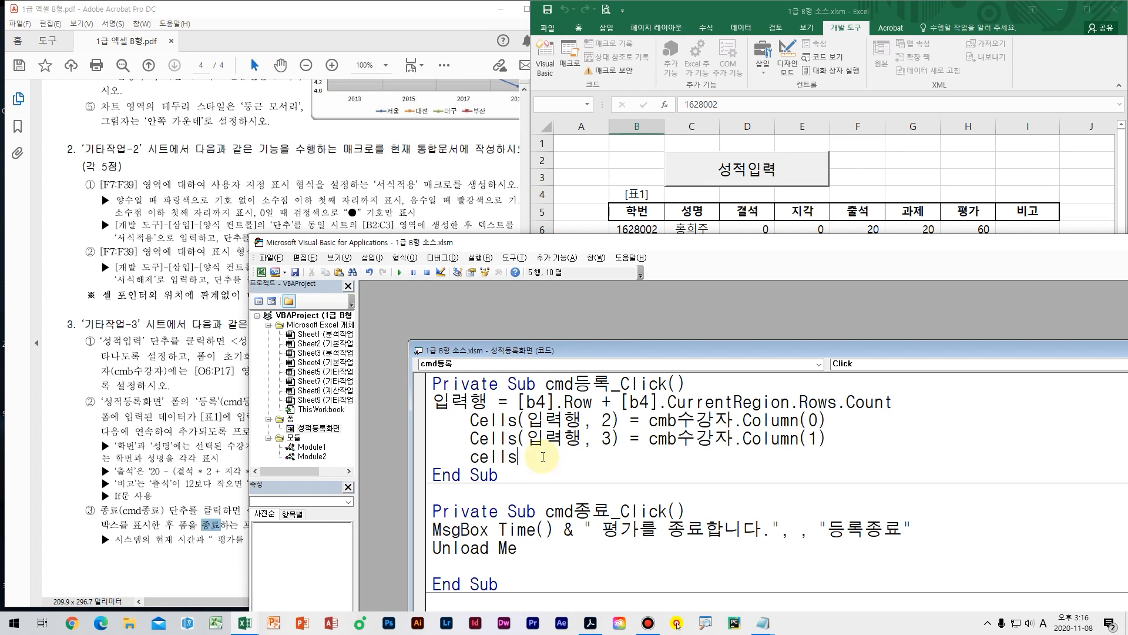
{"action": "type", "text": "(입력행,4)"}
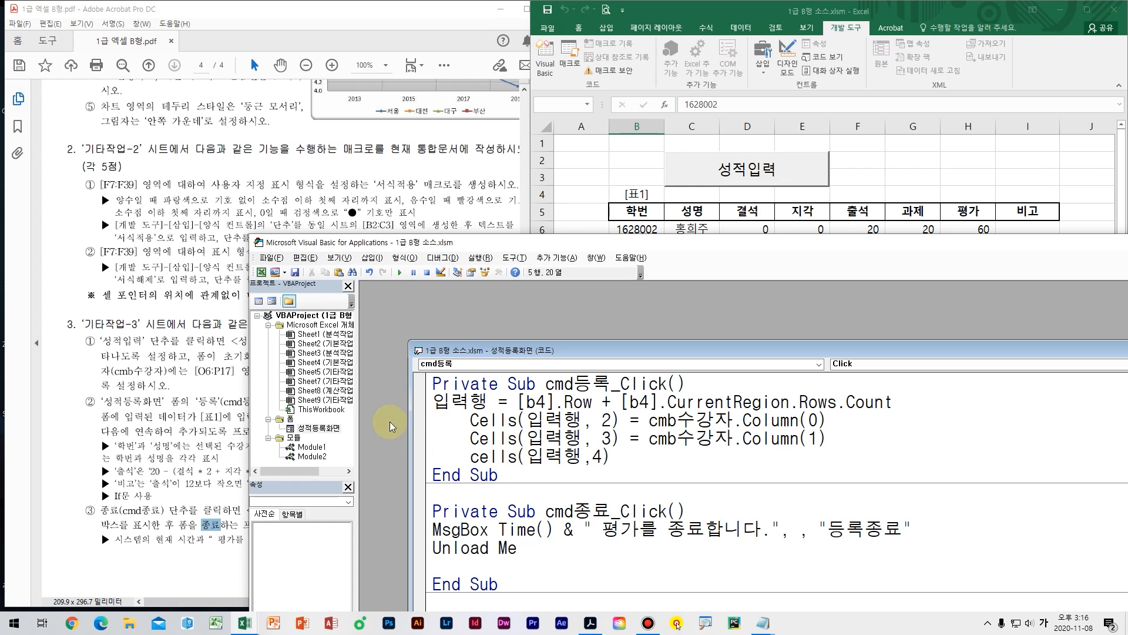
Step: Check the names of the 결석 and 지각 text boxes in the 성적등록화면 form design, and return to the form's code
{"action": "left_click_drag", "start_coordinate": [552, 243], "coordinate": [630, 325]}
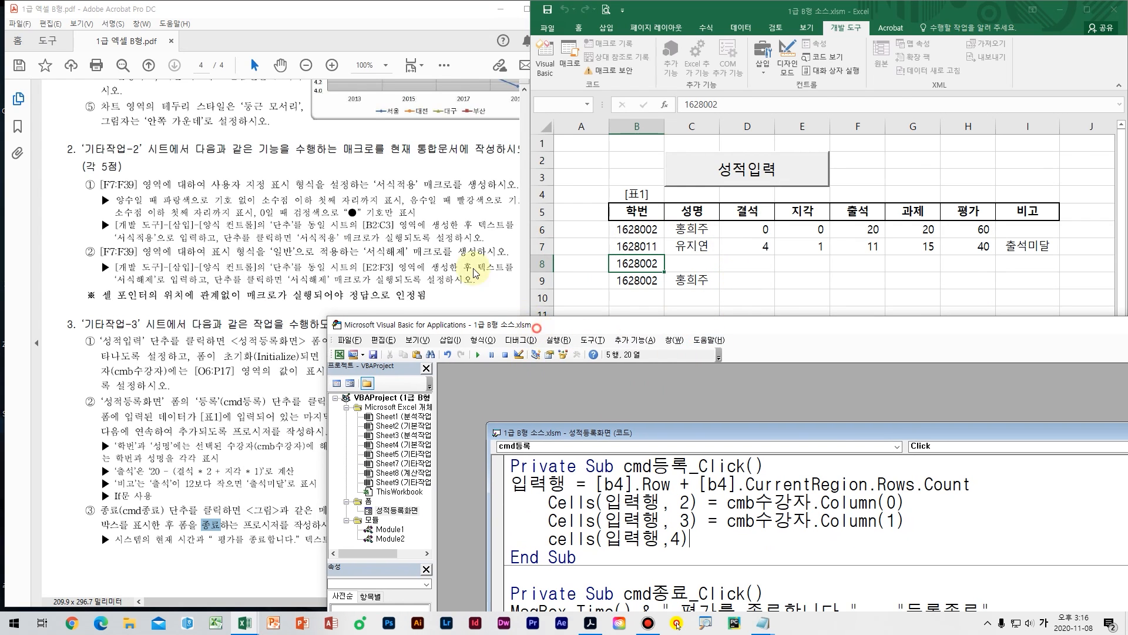
{"action": "left_click_drag", "start_coordinate": [532, 324], "coordinate": [356, 119]}
{"action": "double_click", "coordinate": [249, 307]}
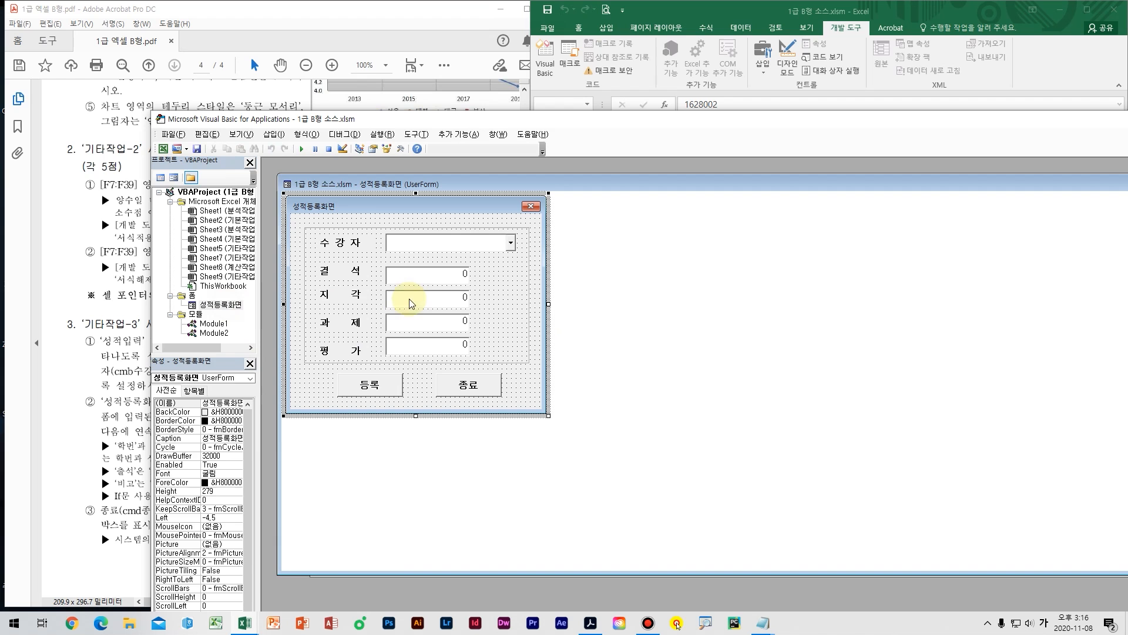
{"action": "left_click", "coordinate": [441, 279]}
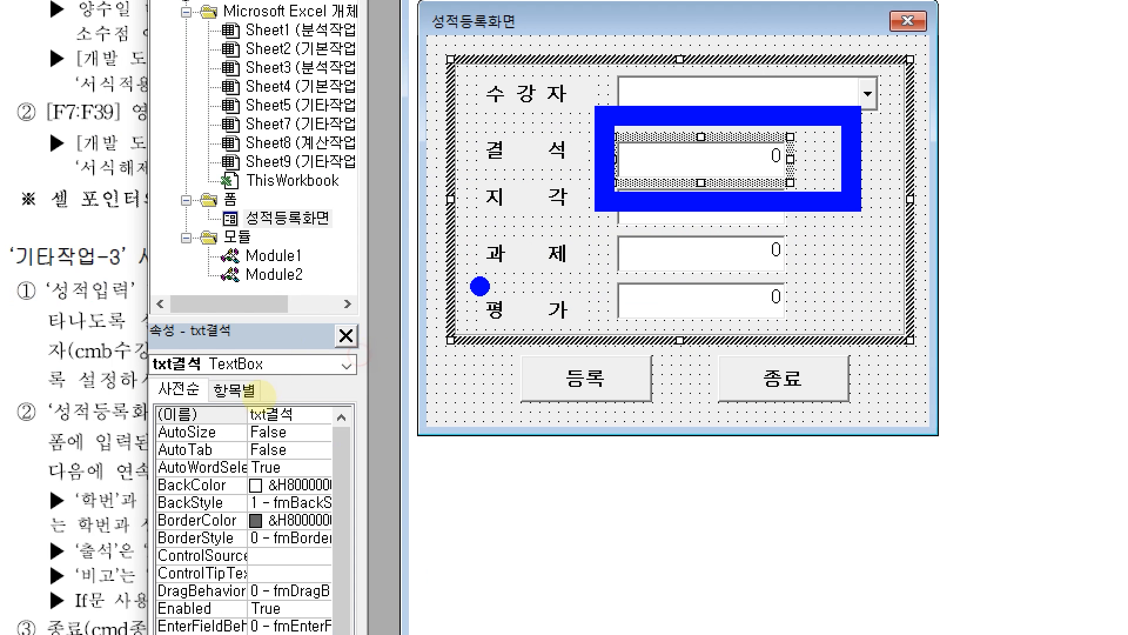
{"action": "left_click", "coordinate": [235, 414]}
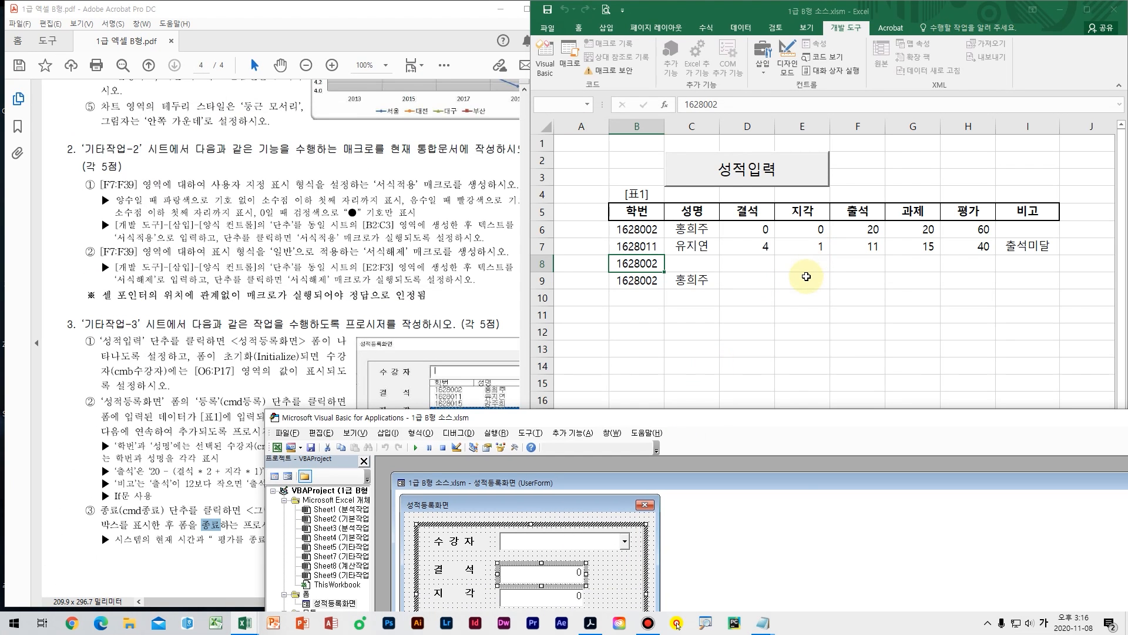
{"action": "left_click", "coordinate": [810, 283]}
{"action": "left_click_drag", "start_coordinate": [456, 416], "coordinate": [455, 143]}
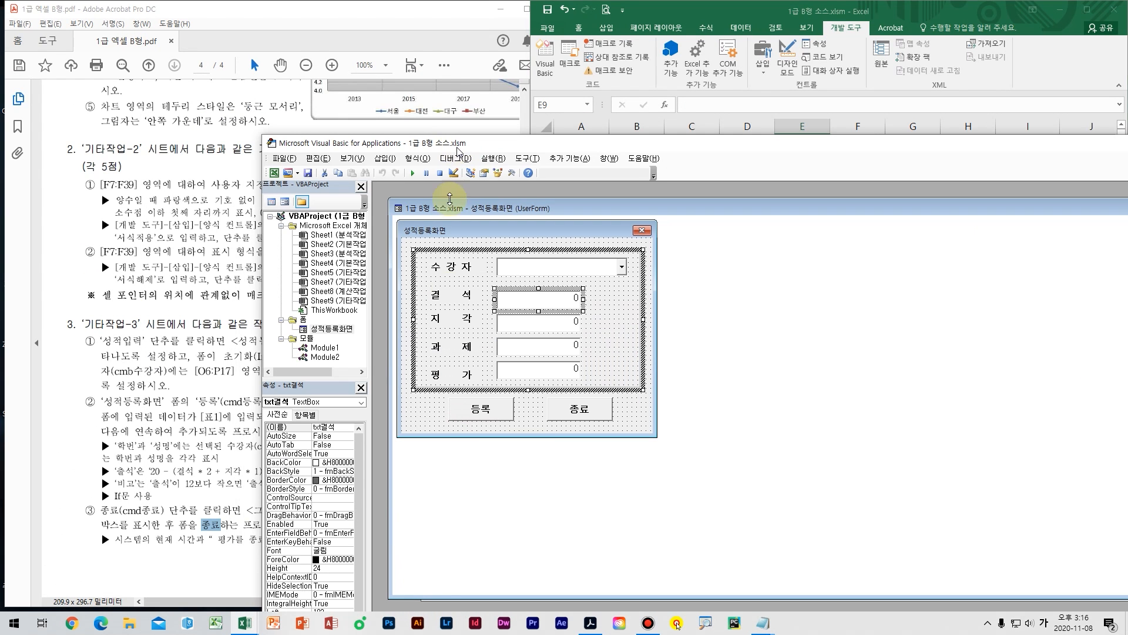
{"action": "left_click", "coordinate": [546, 328]}
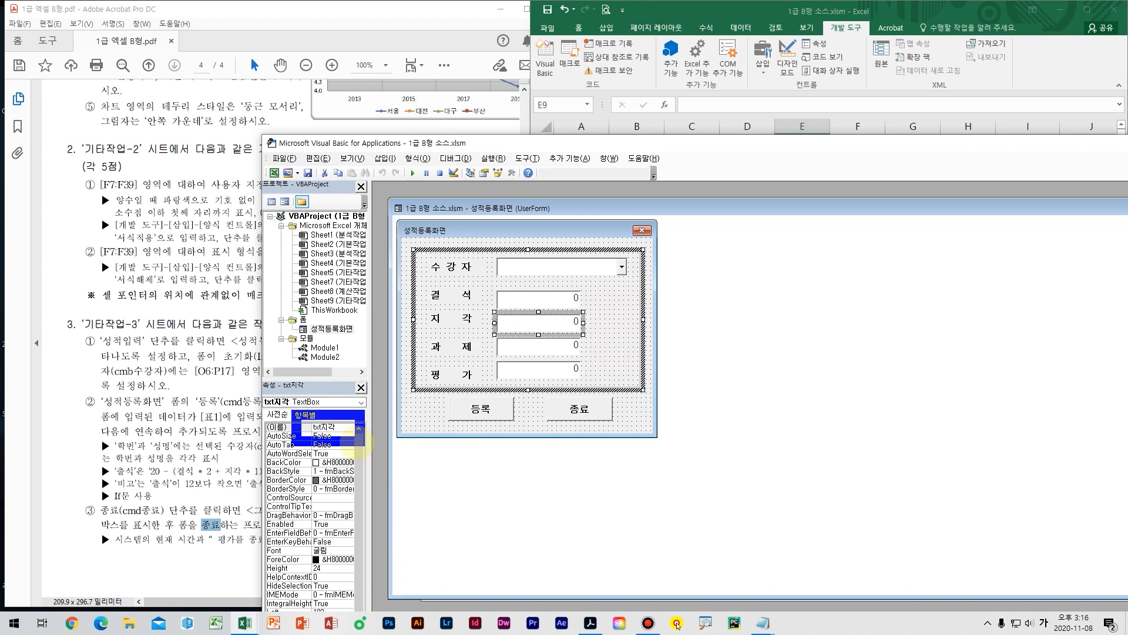
{"action": "left_click", "coordinate": [338, 428]}
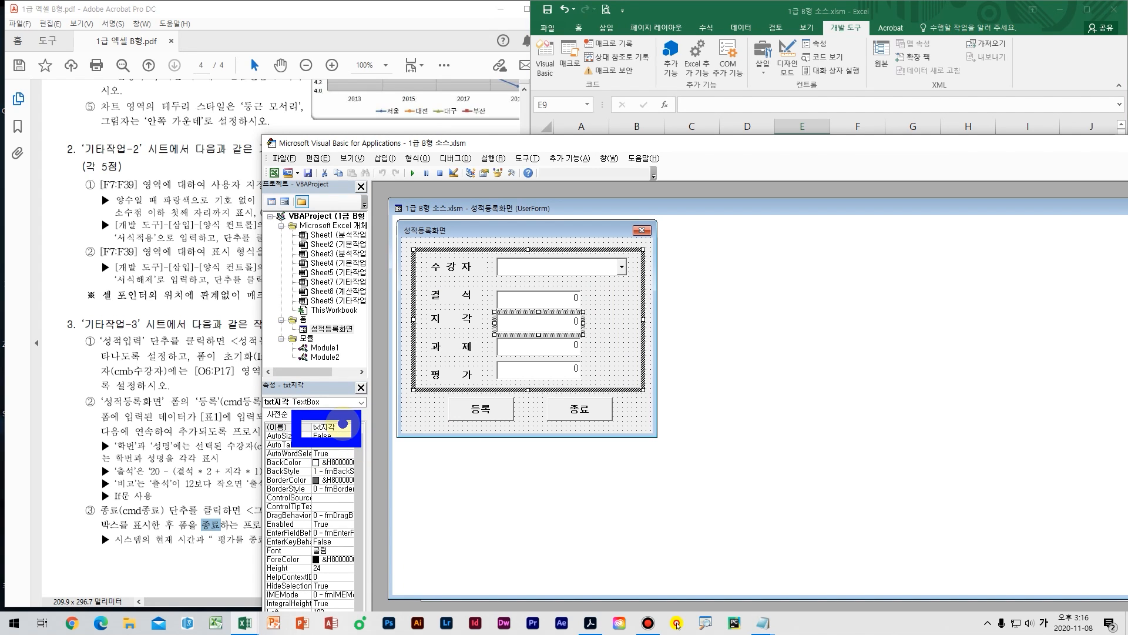
{"action": "double_click", "coordinate": [822, 144]}
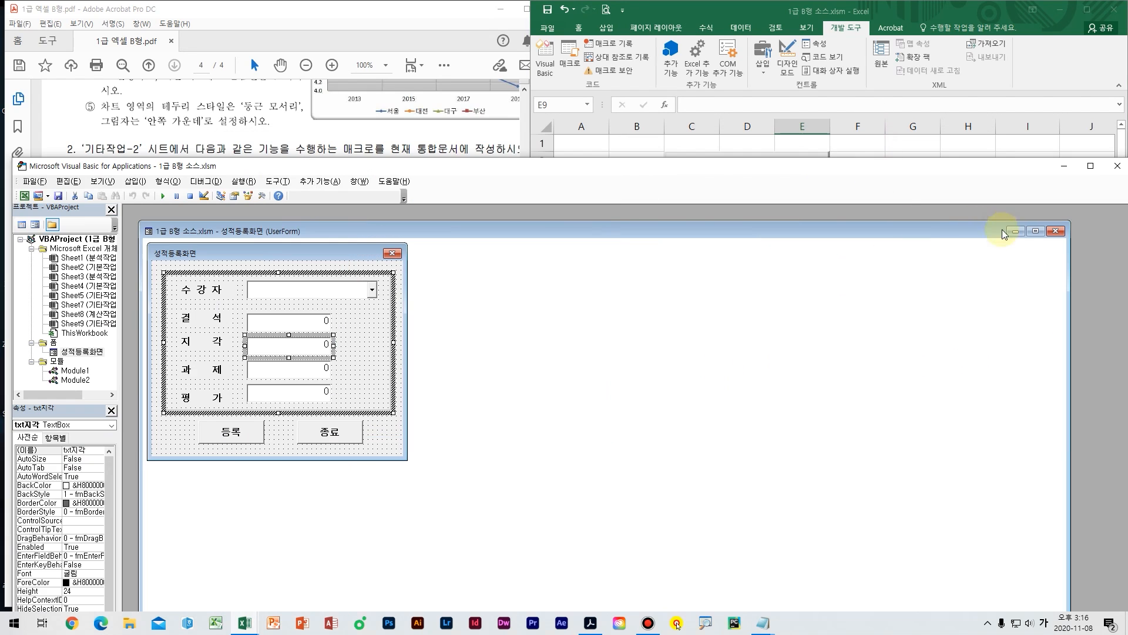
{"action": "left_click", "coordinate": [1015, 230]}
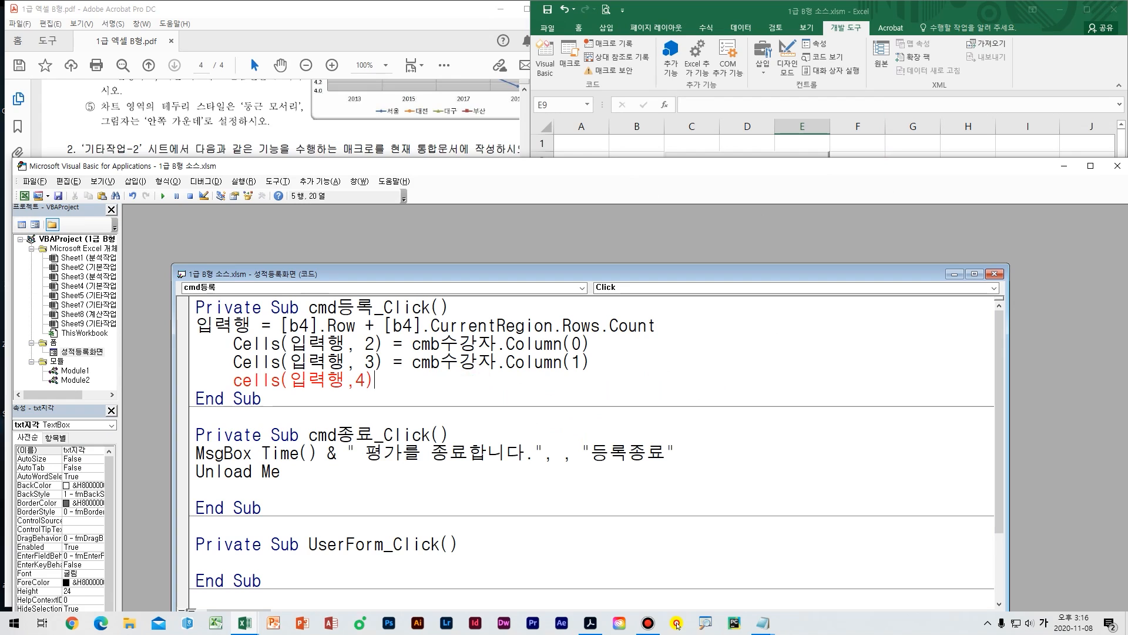
Step: Complete the Cells(입력행, 4) statement by assigning it txt결석, and start a new line
{"action": "type", "text": "="}
{"action": "key", "text": "Hangul"}
{"action": "type", "text": "txt"}
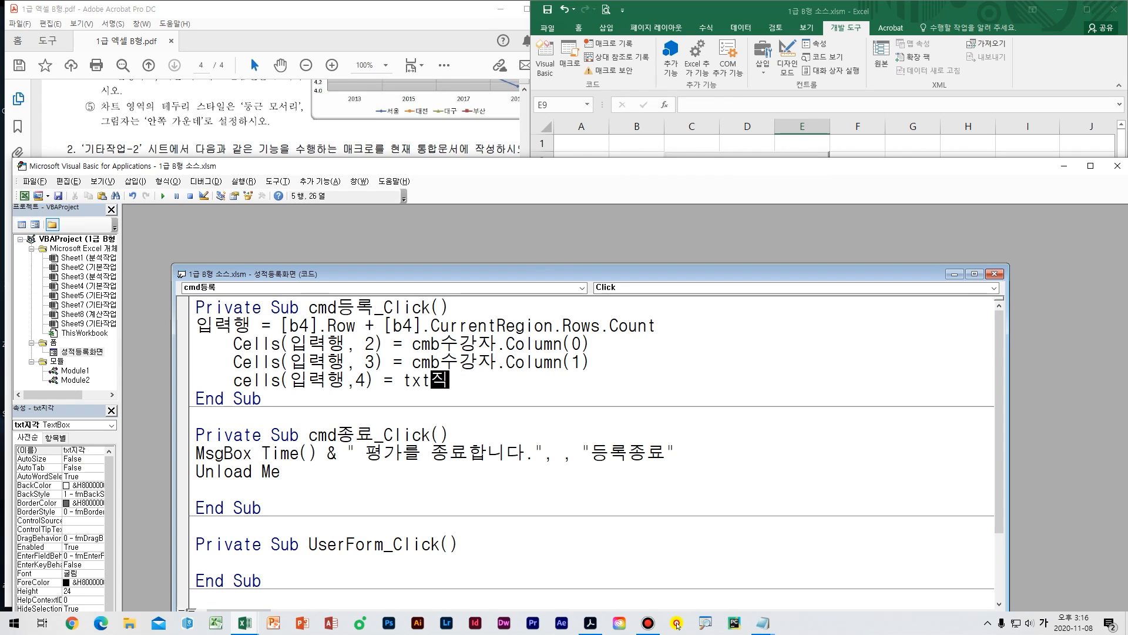
{"action": "type", "text": "결석"}
{"action": "key", "text": "Return"}
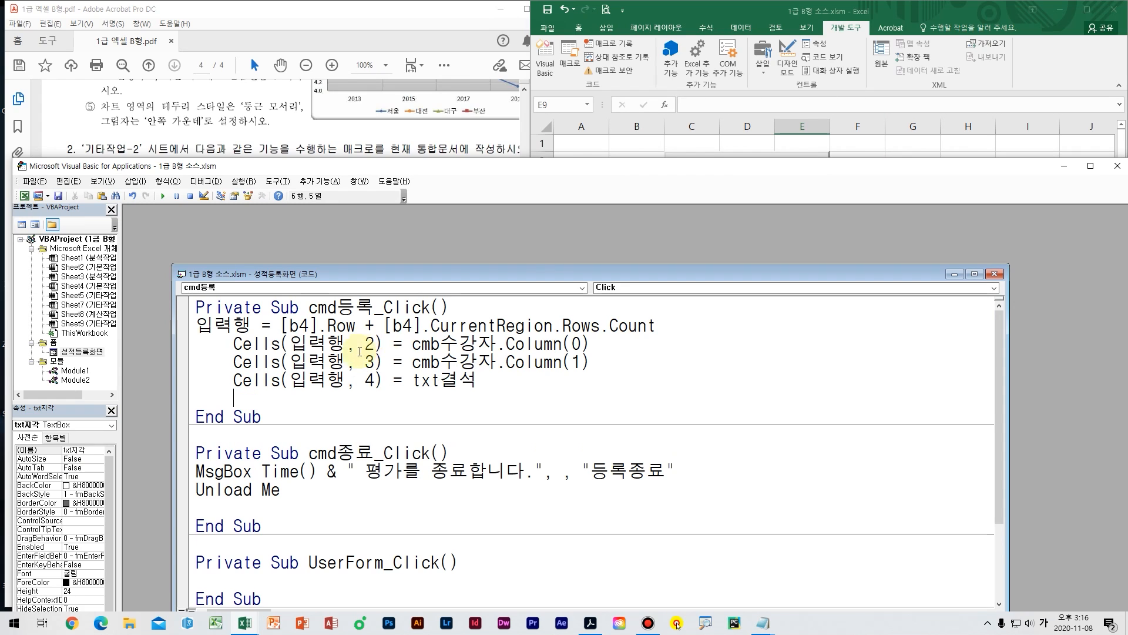
Step: Copy the txt결석 assignment to the next line and change it to Cells(입력행, 5) = txt지각
{"action": "left_click_drag", "start_coordinate": [477, 380], "coordinate": [233, 383]}
{"action": "key", "text": "ctrl+c"}
{"action": "left_click", "coordinate": [259, 399]}
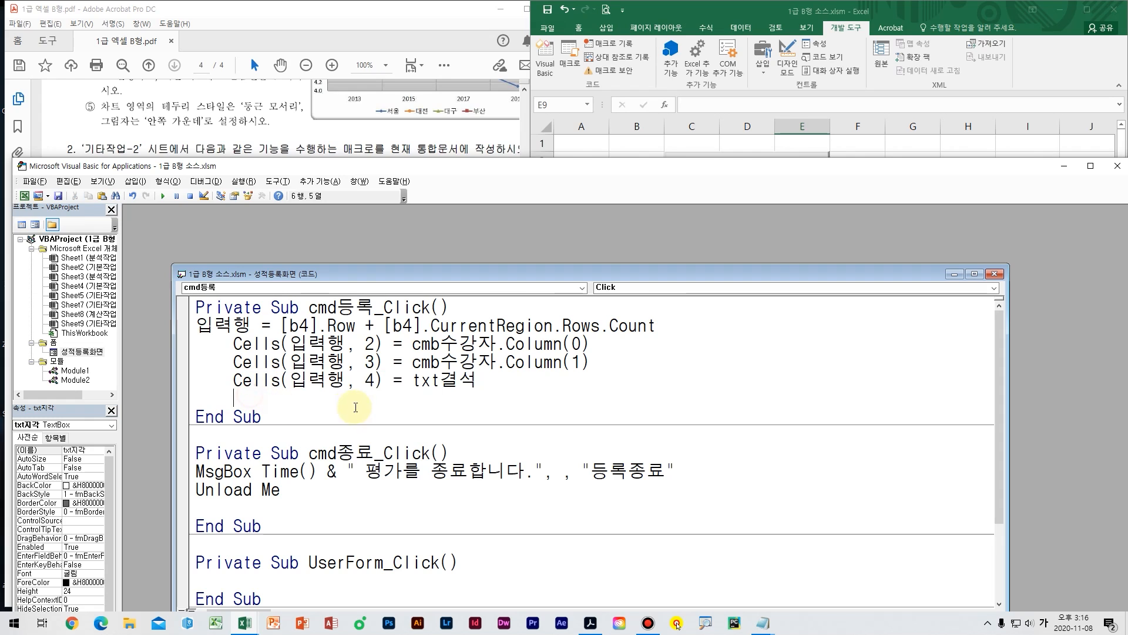
{"action": "key", "text": "ctrl+v"}
{"action": "double_click", "coordinate": [369, 398]}
{"action": "type", "text": "5"}
{"action": "left_click_drag", "start_coordinate": [477, 399], "coordinate": [441, 400]}
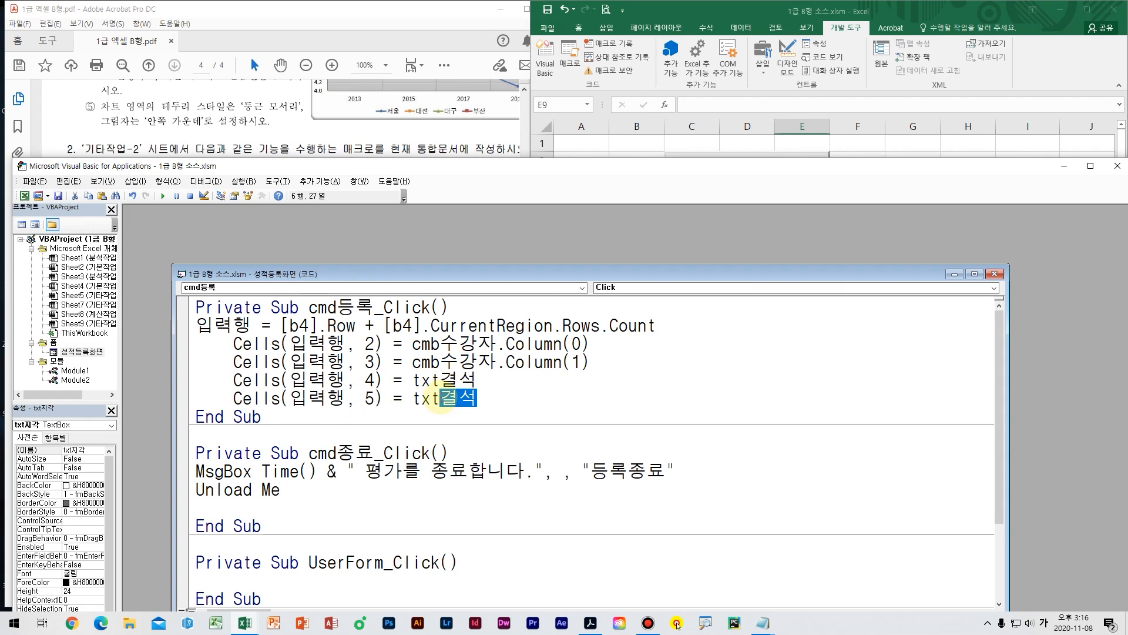
{"action": "type", "text": "지각"}
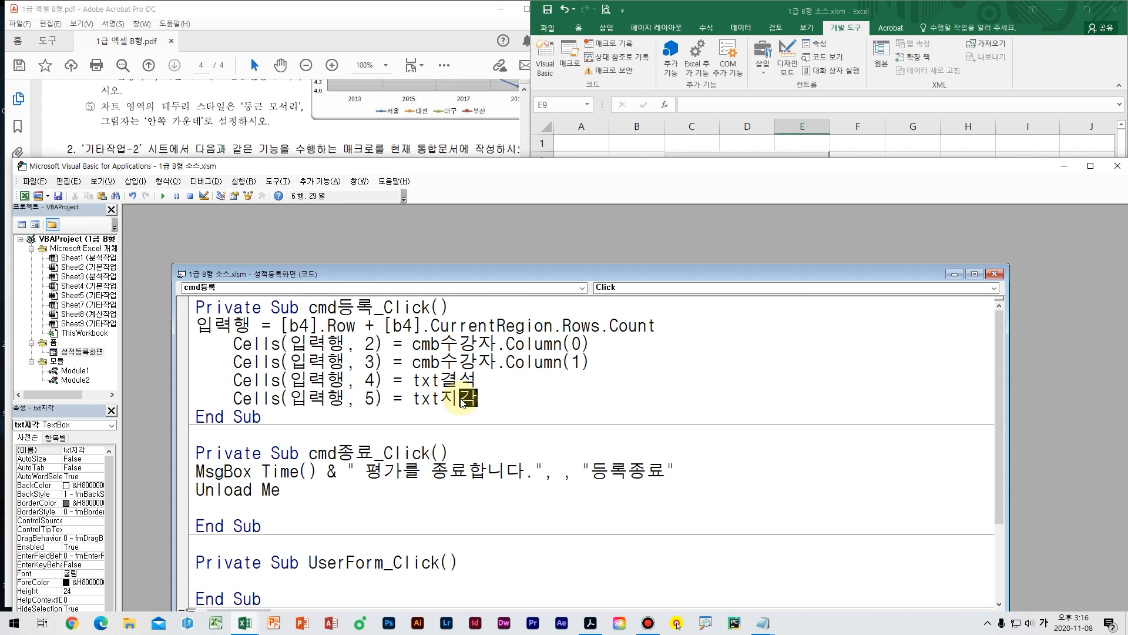
{"action": "key", "text": "Return"}
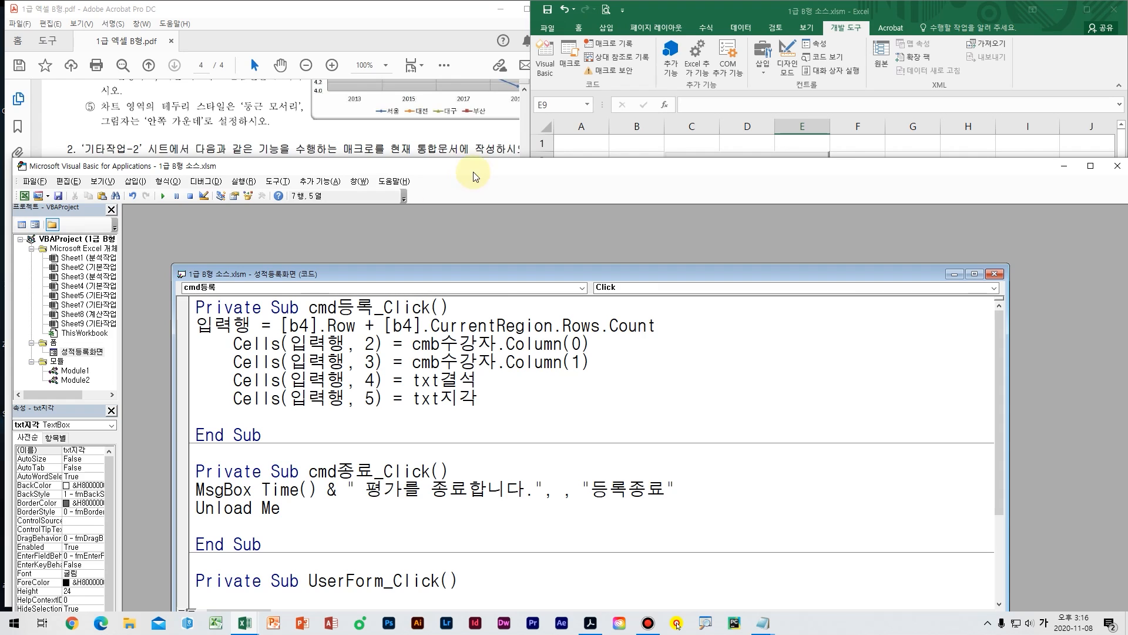
Step: Compare the 출석 column of [표1] with the exam PDF's rules for calculating 출석 and displaying 비고
{"action": "left_click_drag", "start_coordinate": [473, 171], "coordinate": [679, 333]}
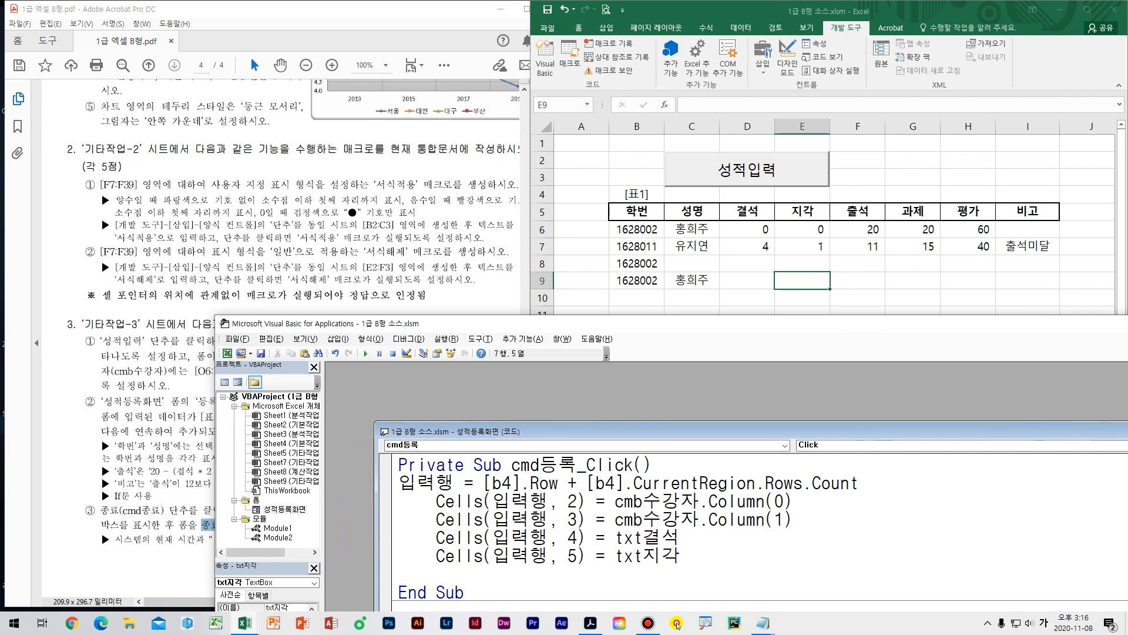
{"action": "left_click", "coordinate": [414, 247]}
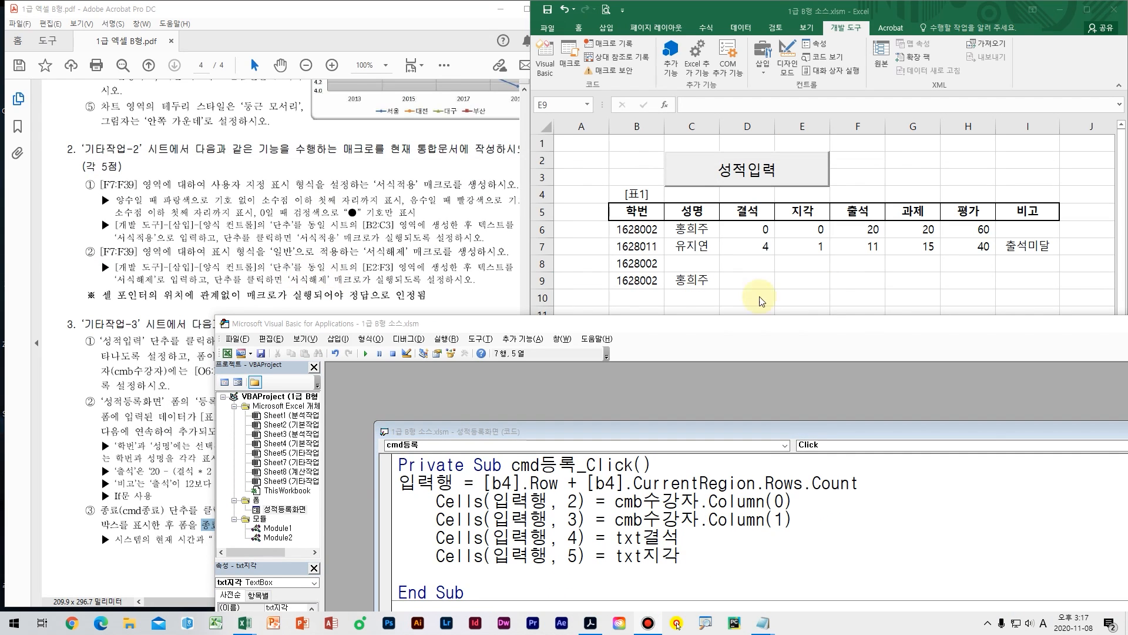
{"action": "left_click", "coordinate": [855, 260]}
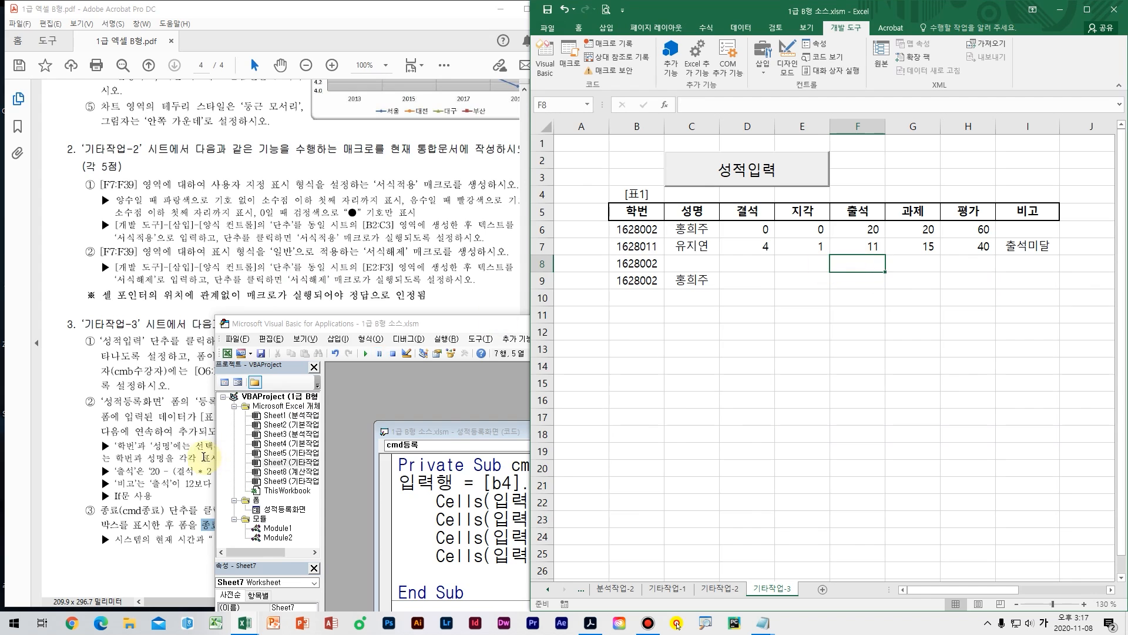
{"action": "left_click", "coordinate": [176, 461]}
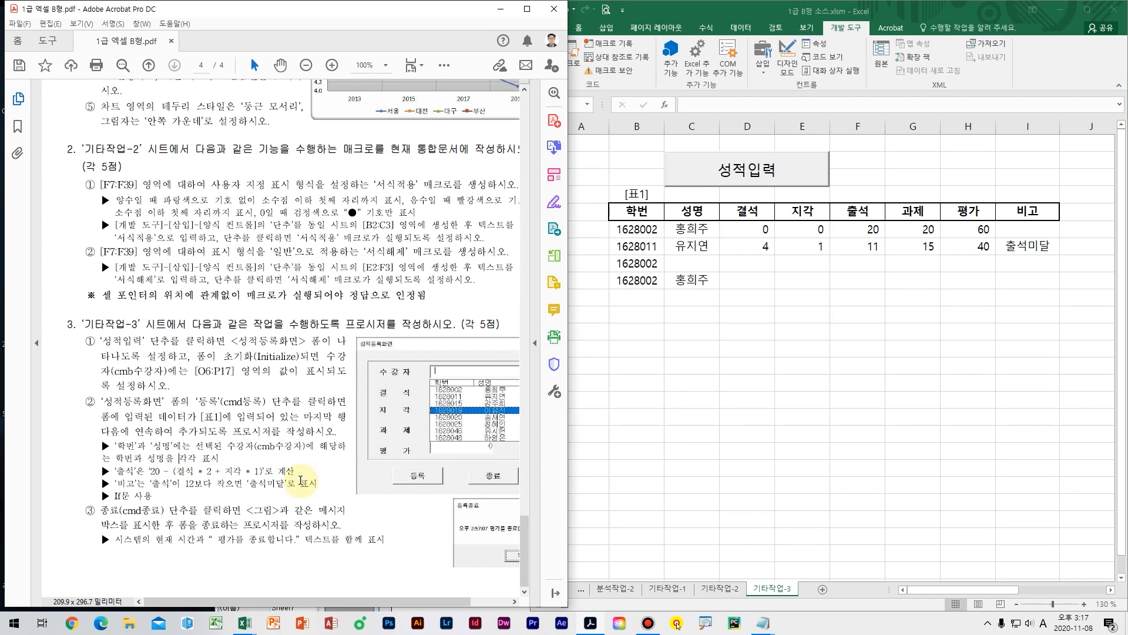
{"action": "left_click_drag", "start_coordinate": [320, 483], "coordinate": [198, 474]}
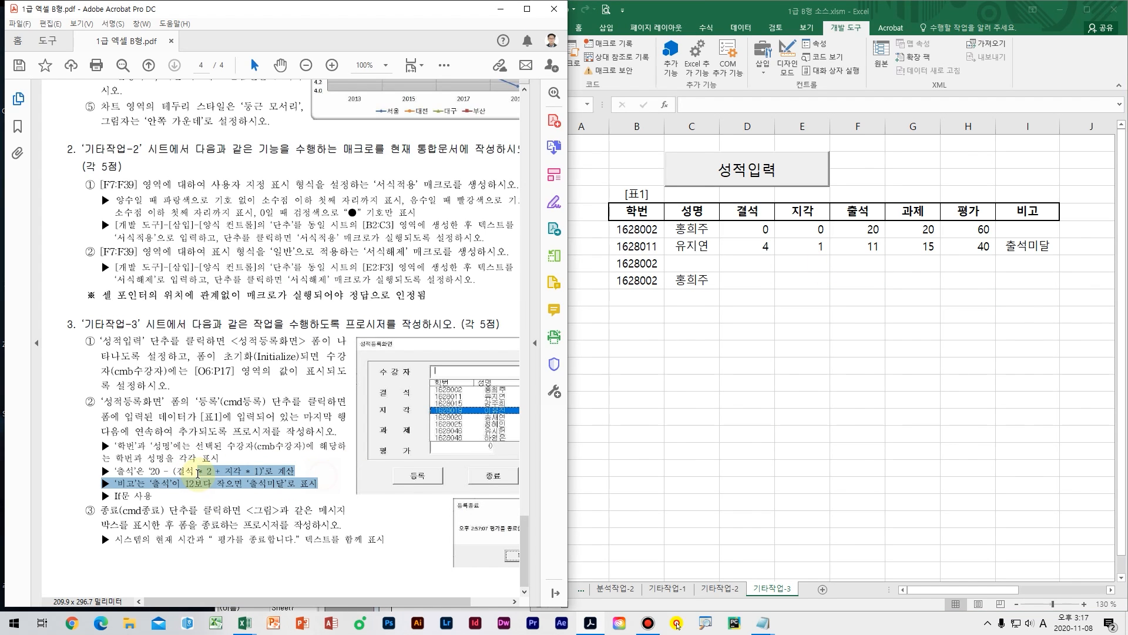
{"action": "left_click", "coordinate": [290, 477]}
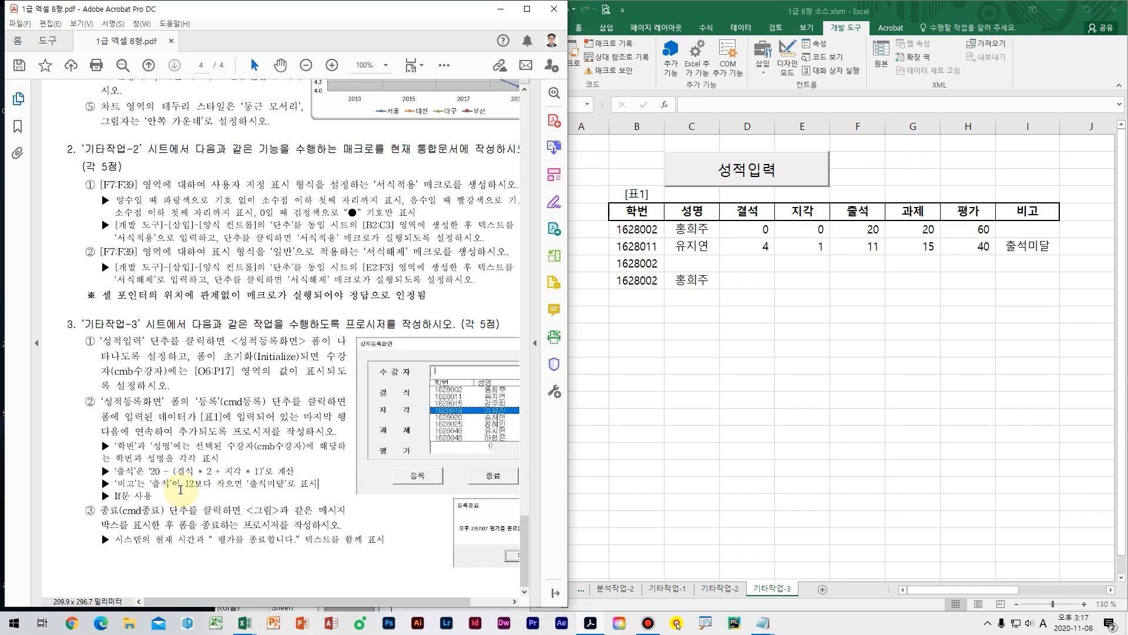
{"action": "left_click_drag", "start_coordinate": [164, 470], "coordinate": [295, 470]}
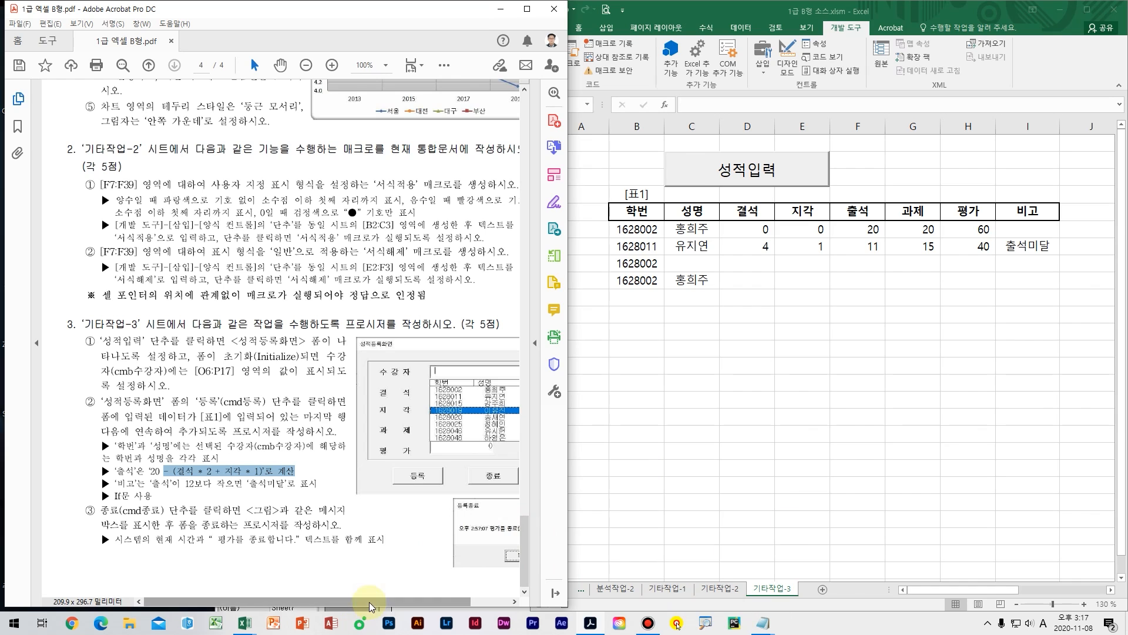
Step: Switch to the Visual Basic editor and, below the txt지각 assignment in cmd등록_Click, write cells(입력행,6) = 20-(txt결석 *2 + txt지각)*1)
{"action": "mouse_move", "coordinate": [240, 630]}
{"action": "left_click", "coordinate": [282, 569]}
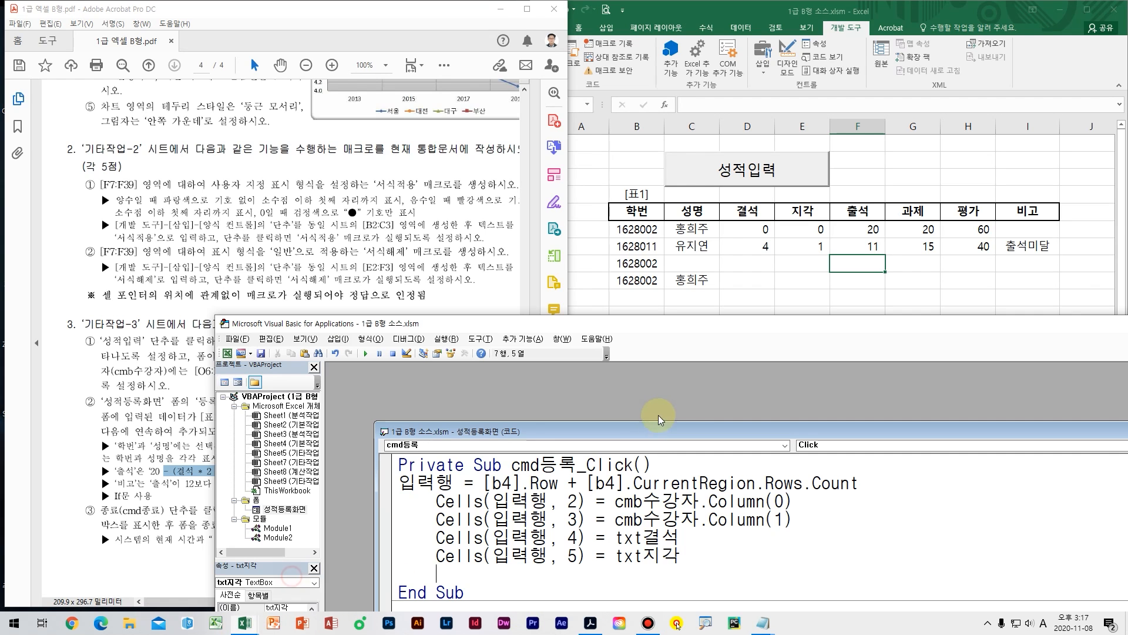
{"action": "key", "text": "BackSpace"}
{"action": "type", "text": "cell"}
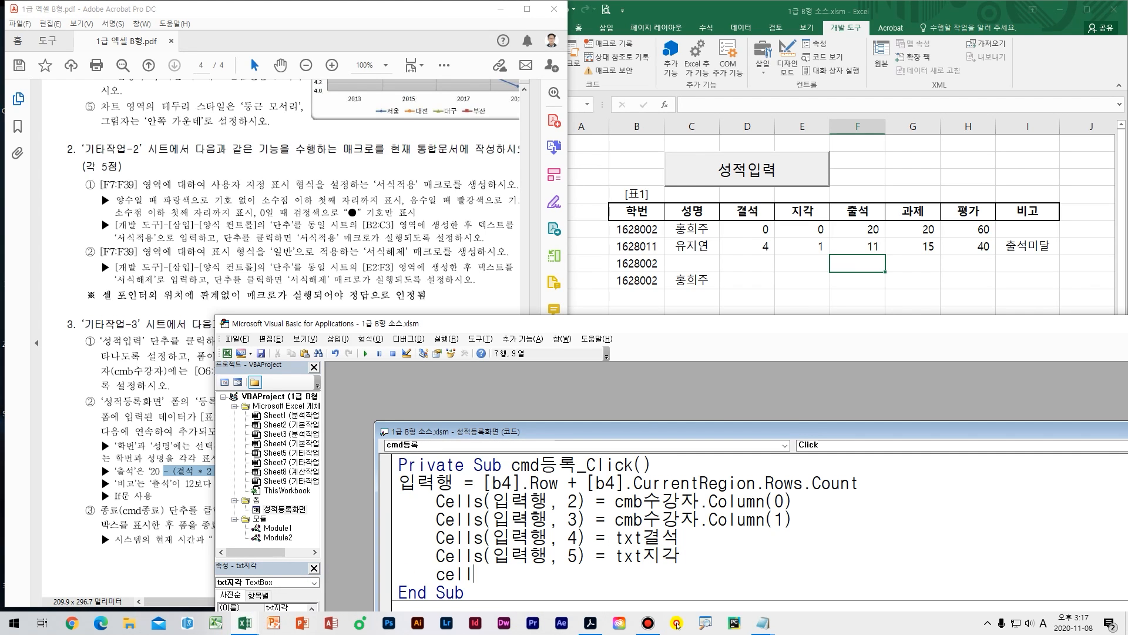
{"action": "type", "text": "s("}
{"action": "left_click_drag", "start_coordinate": [548, 326], "coordinate": [544, 245]}
{"action": "type", "text": "입력행,6) ="}
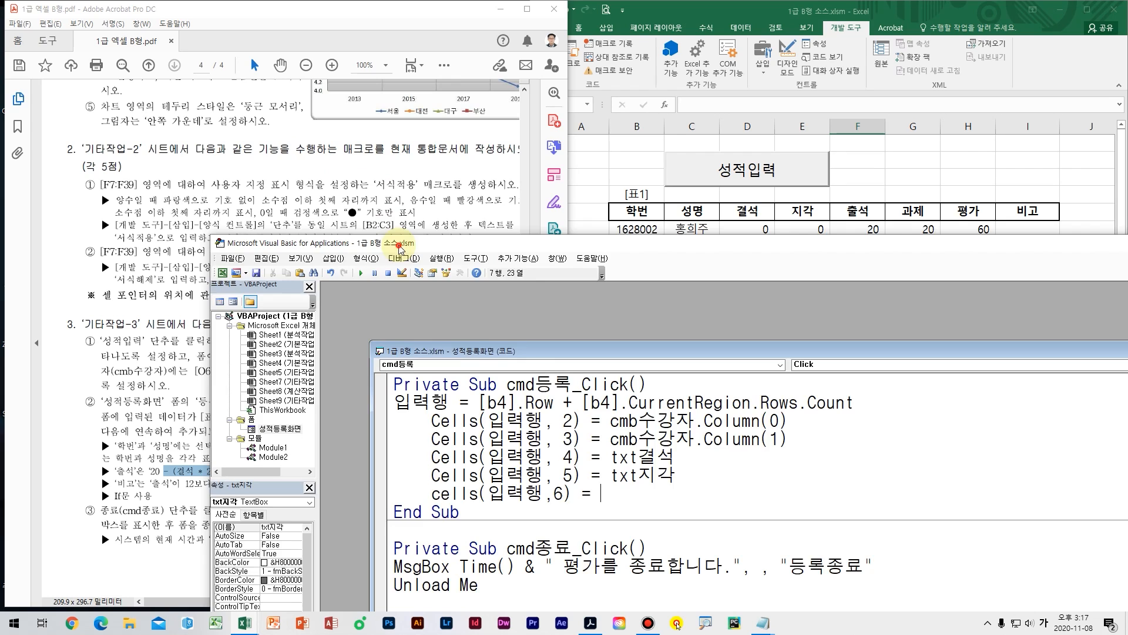
{"action": "left_click_drag", "start_coordinate": [396, 249], "coordinate": [530, 233]}
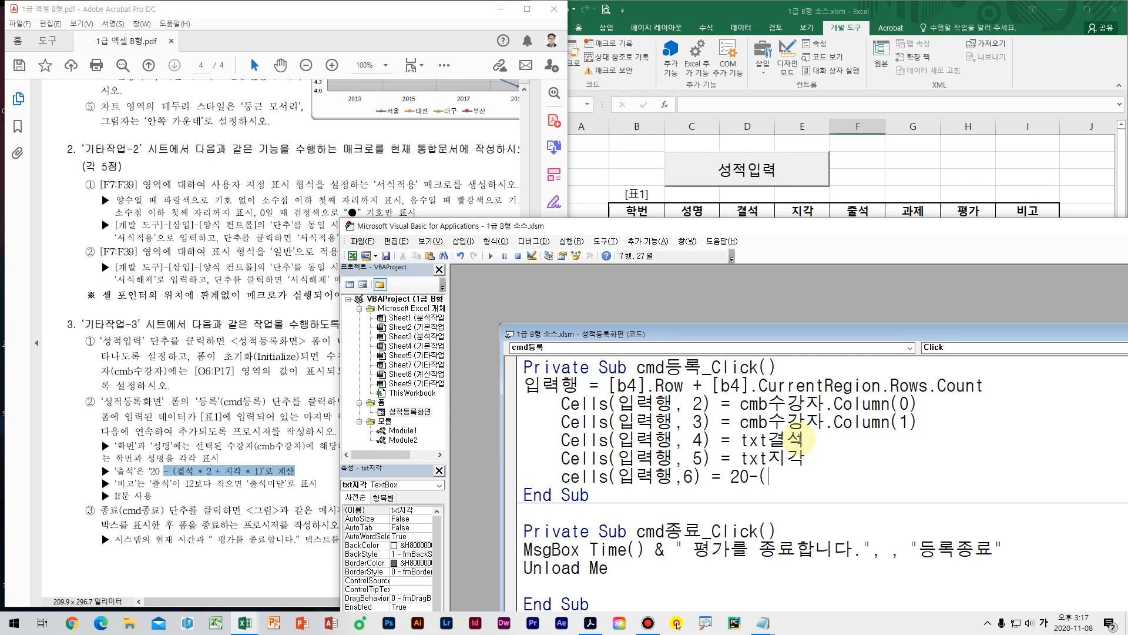
{"action": "key", "text": "Hangul"}
{"action": "type", "text": "txt결석 *2 + ㅅ"}
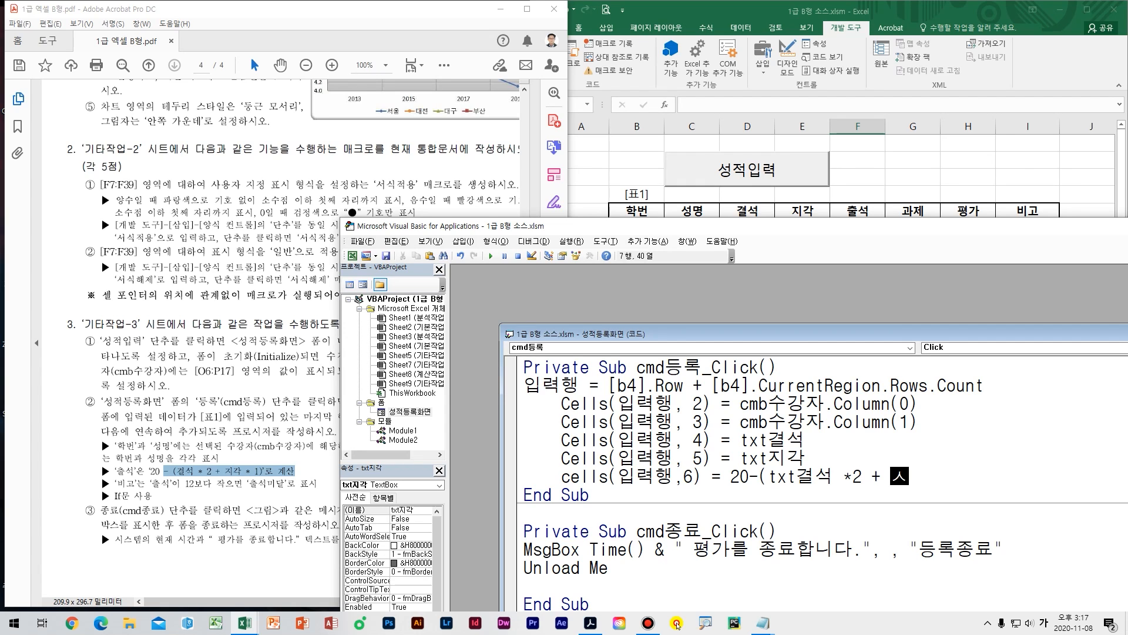
{"action": "key", "text": "BackSpace"}
{"action": "type", "text": "txt지가"}
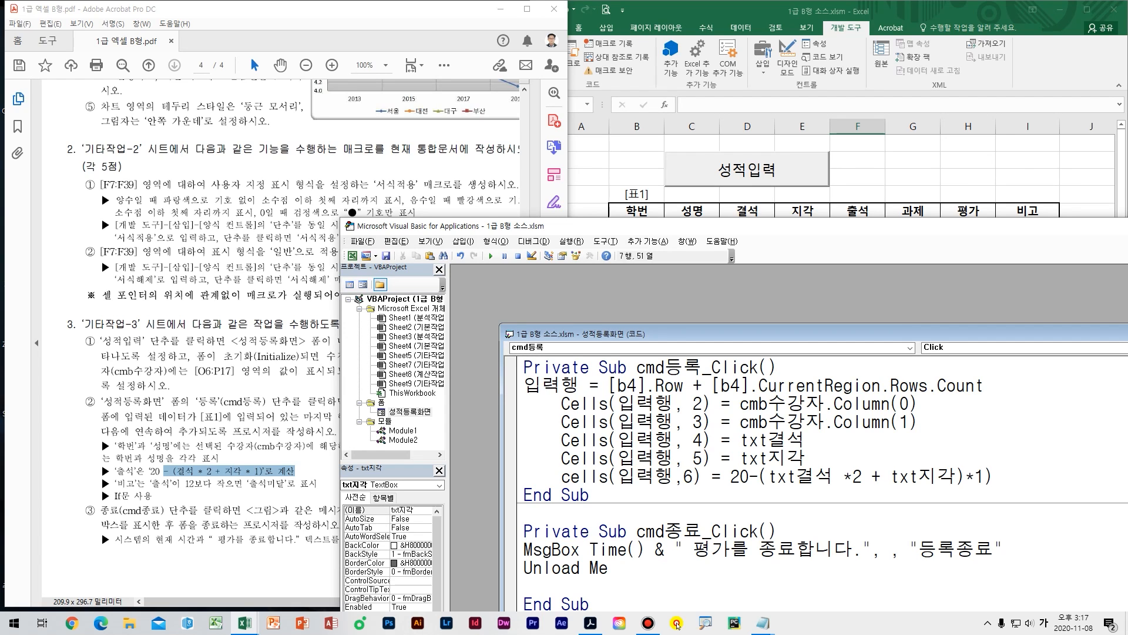
Step: Correct the 출석 formula by removing the extra closing parenthesis after txt지각, and start a new line below the statement
{"action": "key", "text": "Return"}
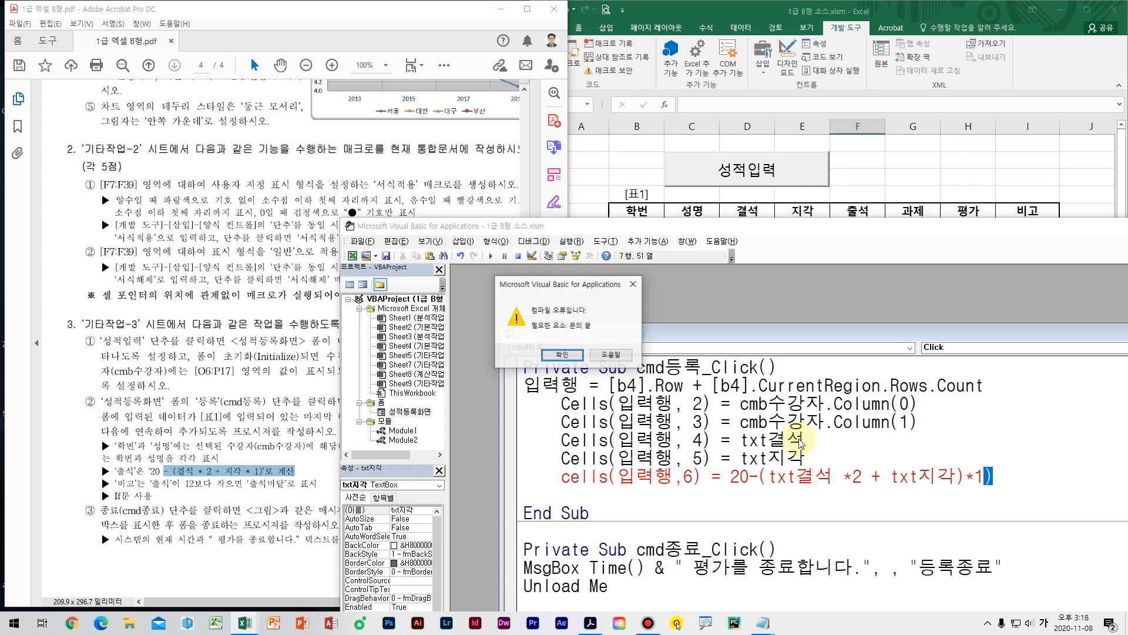
{"action": "key", "text": "Return"}
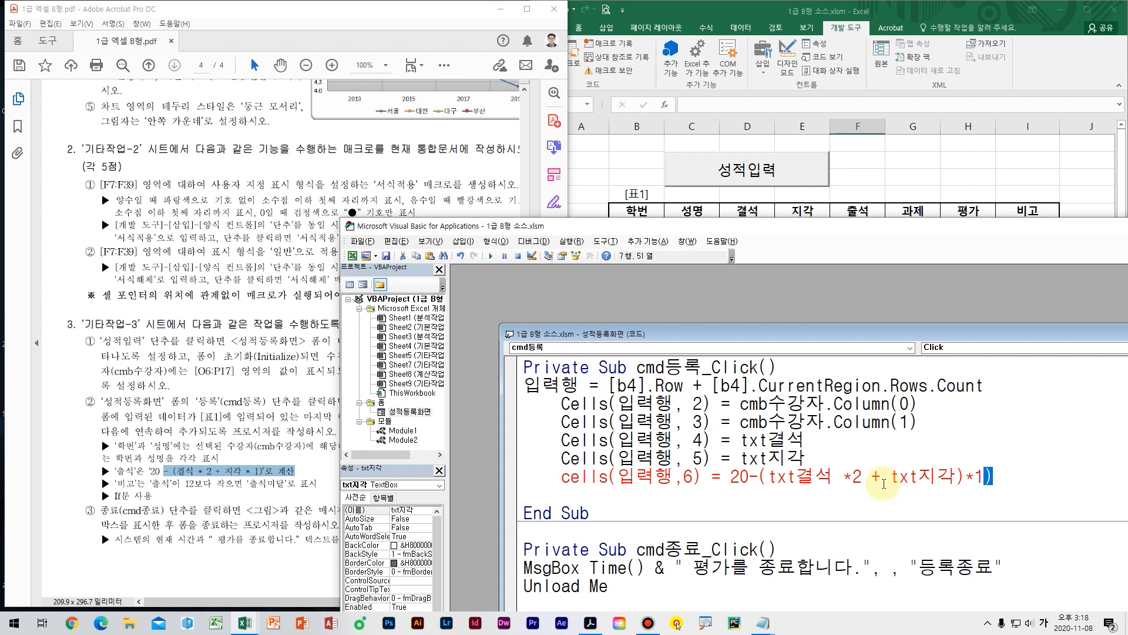
{"action": "left_click", "coordinate": [890, 484]}
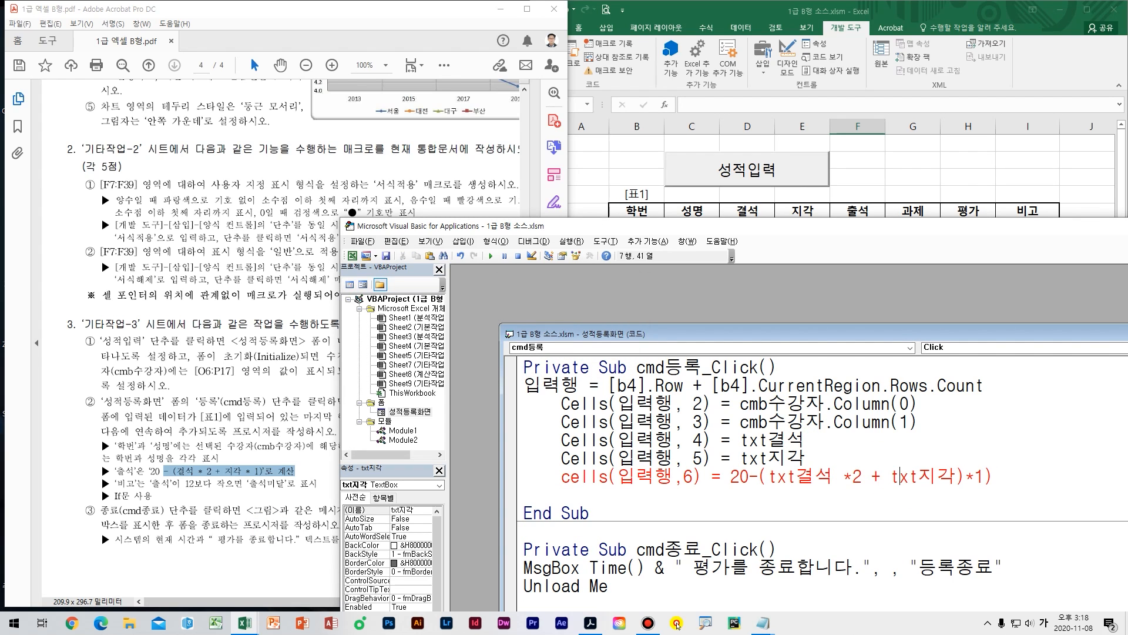
{"action": "left_click", "coordinate": [968, 476]}
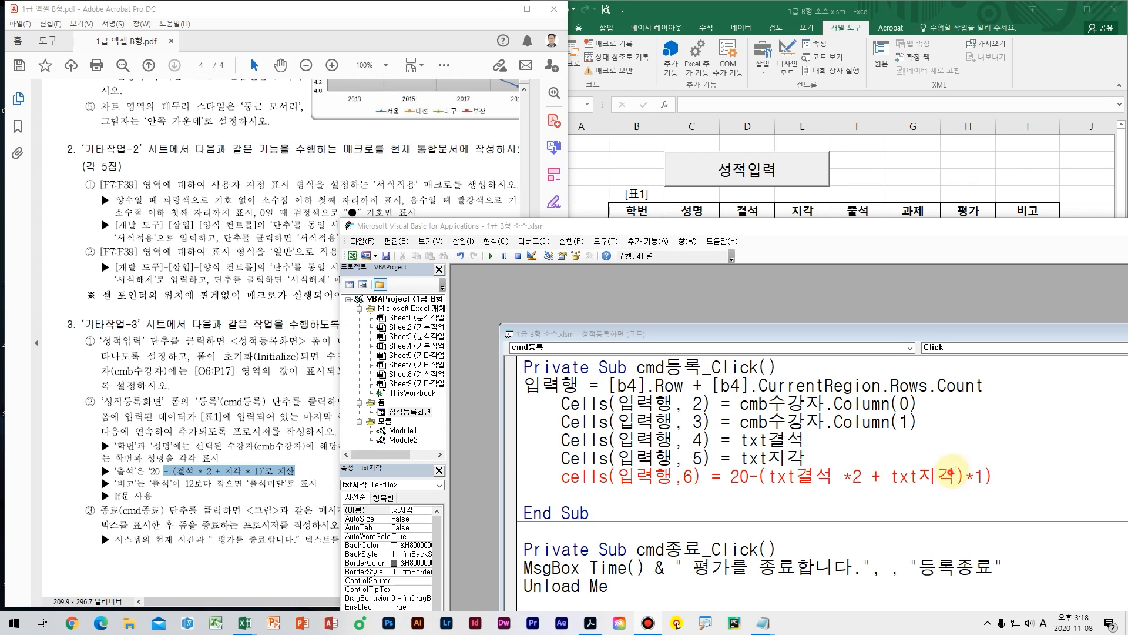
{"action": "key", "text": "BackSpace"}
{"action": "key", "text": "End"}
{"action": "key", "text": "Return"}
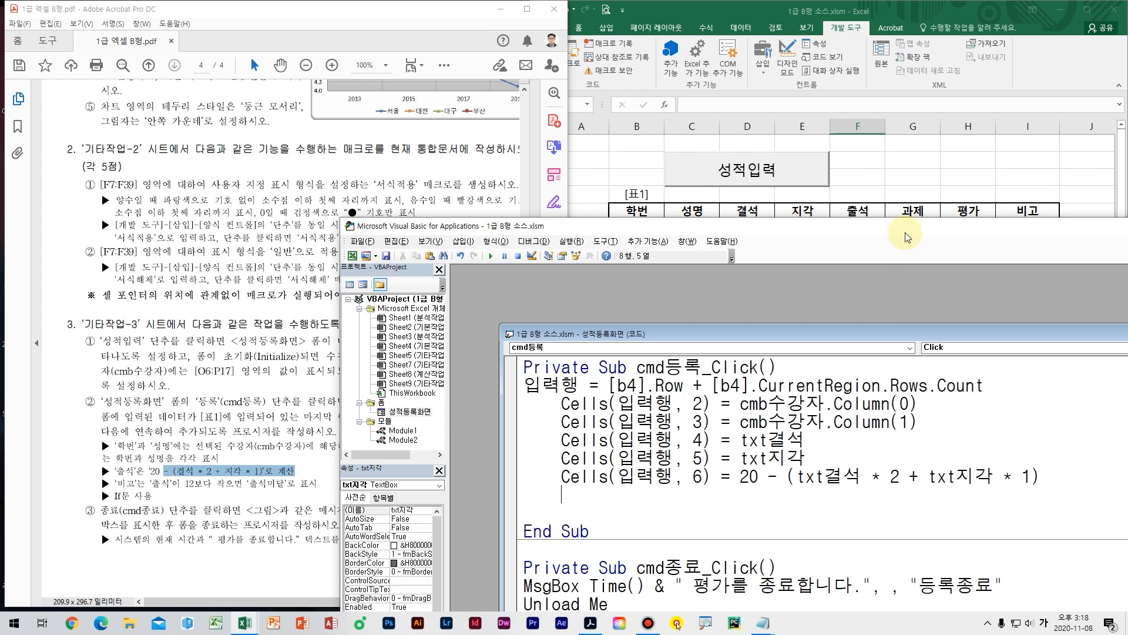
Step: Write cells(입력행,7) = txt과제 below the 출석 calculation and start another line
{"action": "left_click_drag", "start_coordinate": [905, 233], "coordinate": [802, 176]}
{"action": "type", "text": "ㅊ"}
{"action": "key", "text": "BackSpace"}
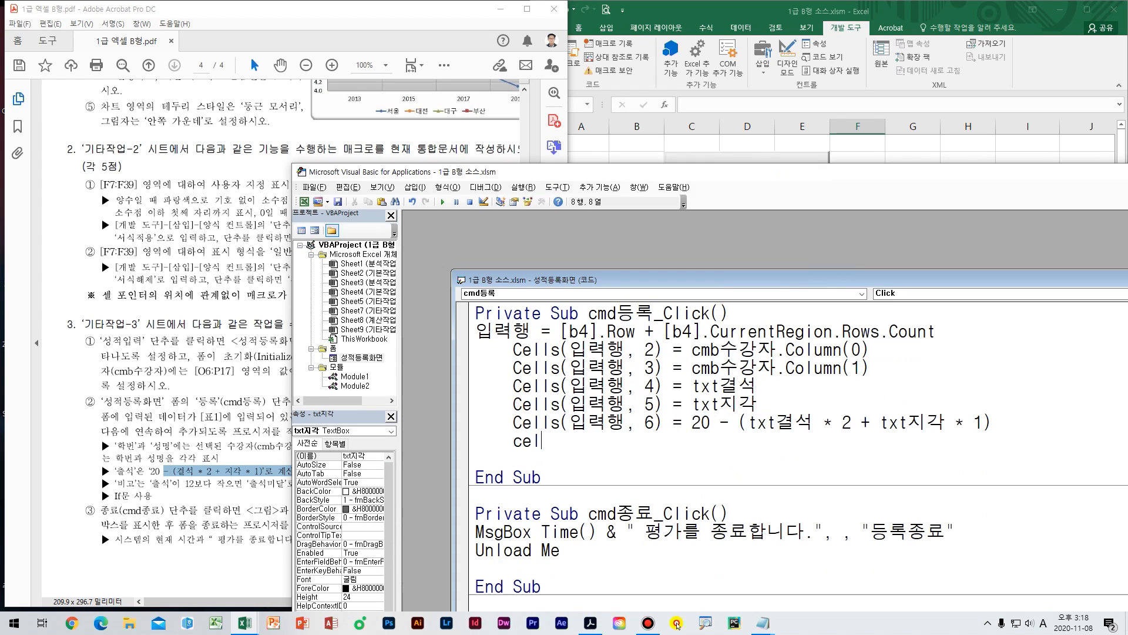
{"action": "type", "text": "cells("}
{"action": "key", "text": "Hangul"}
{"action": "type", "text": "입력행, "}
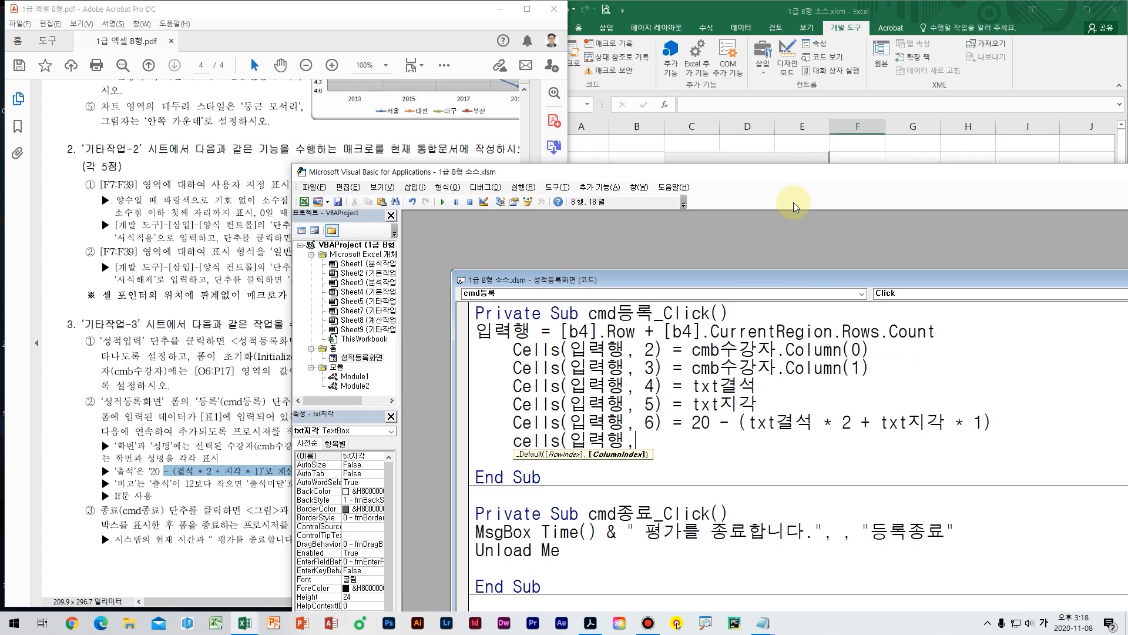
{"action": "type", "text": "7) = txt과"}
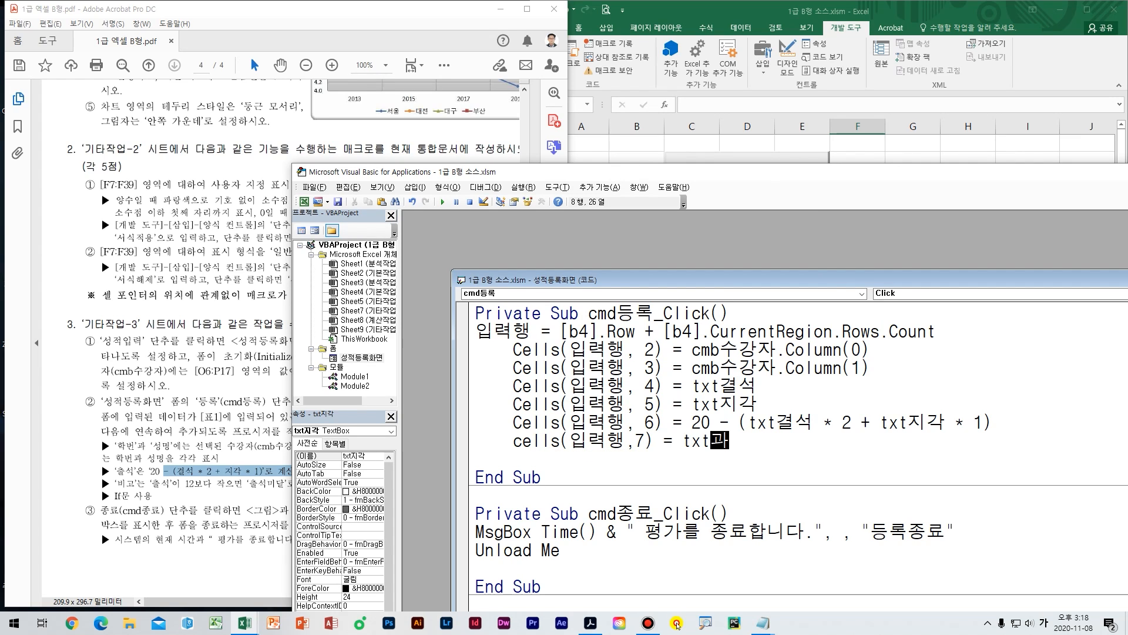
{"action": "type", "text": "제"}
{"action": "key", "text": "Return"}
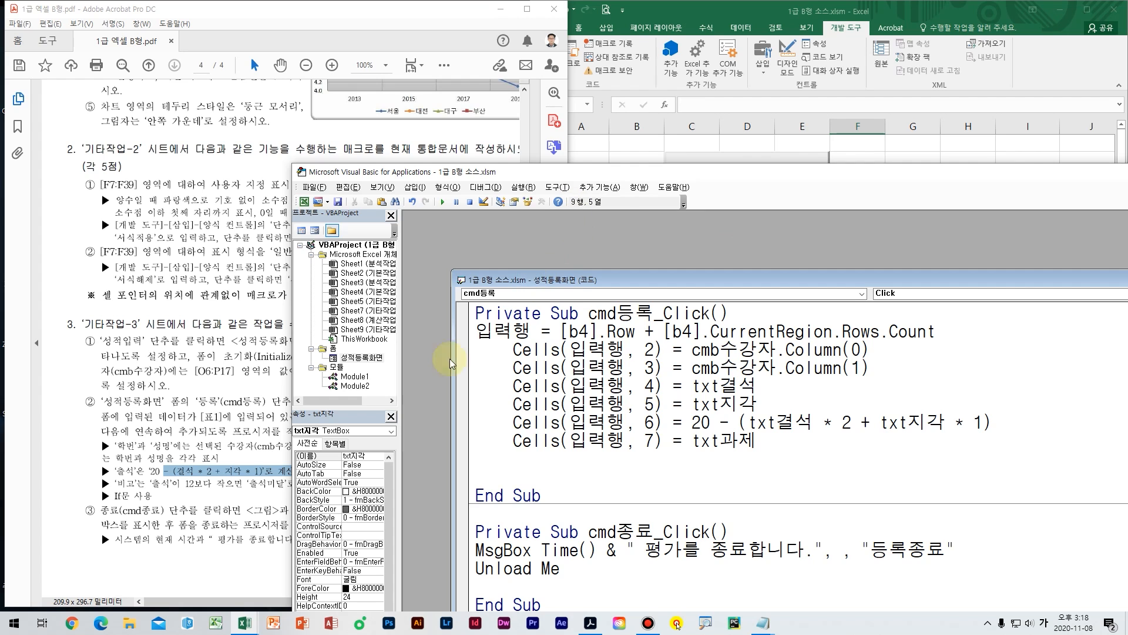
Step: Check the names of the 과제 and 평가 text boxes in the 성적등록화면 form design, and return to the form's code
{"action": "double_click", "coordinate": [370, 359]}
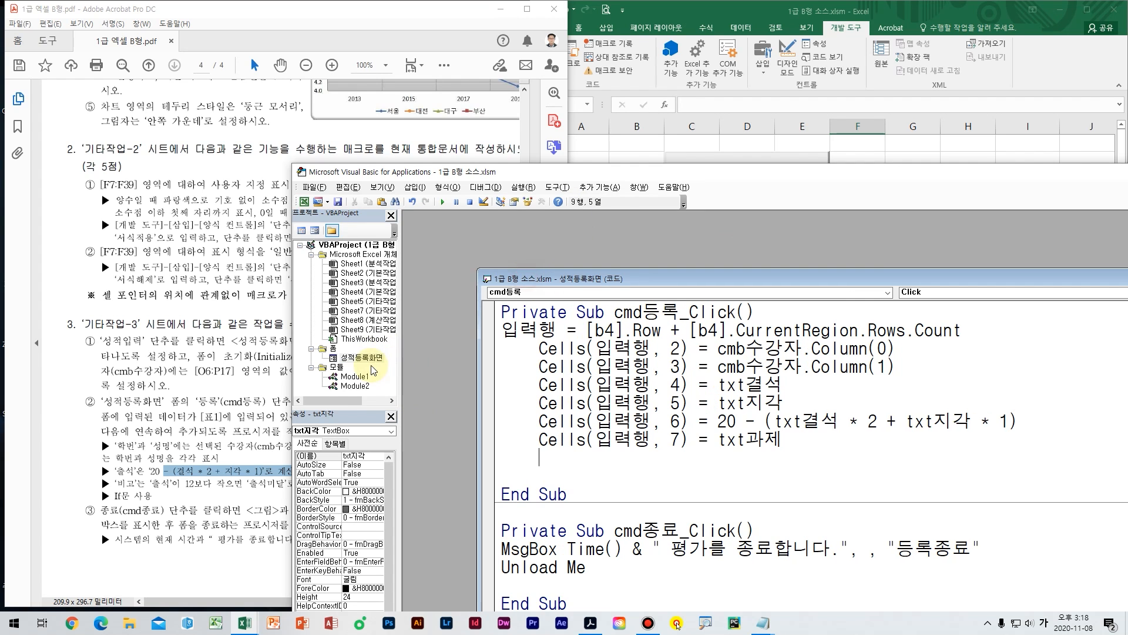
{"action": "left_click", "coordinate": [567, 374]}
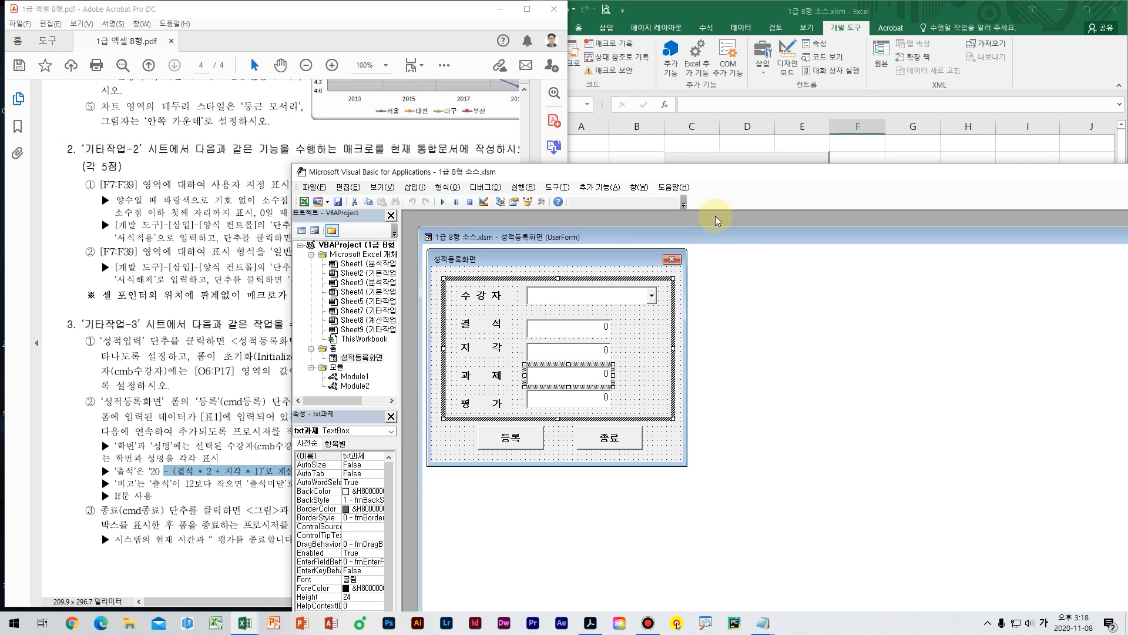
{"action": "left_click_drag", "start_coordinate": [765, 180], "coordinate": [622, 195]}
{"action": "key", "text": "Tab"}
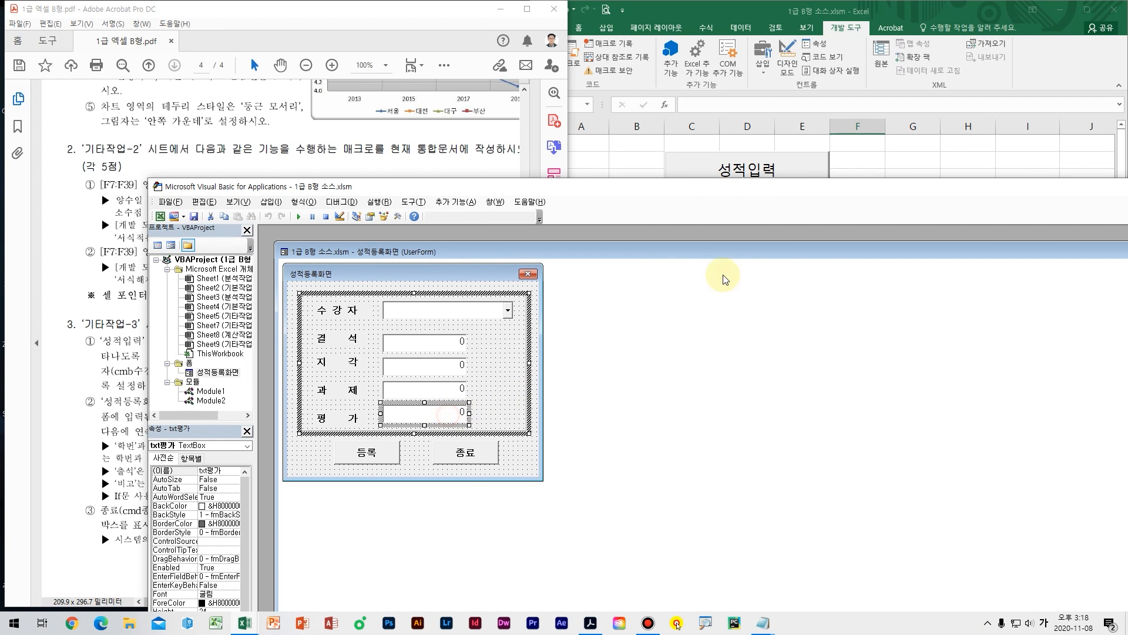
{"action": "left_click_drag", "start_coordinate": [797, 193], "coordinate": [630, 199]}
{"action": "left_click", "coordinate": [986, 259]}
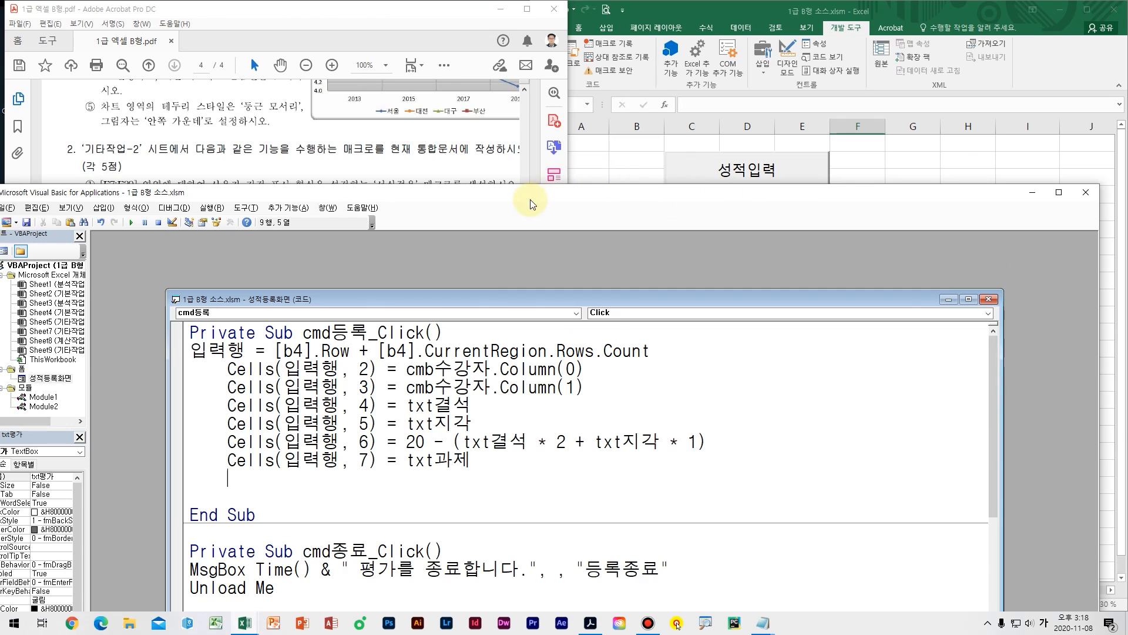
{"action": "left_click_drag", "start_coordinate": [176, 192], "coordinate": [364, 184]}
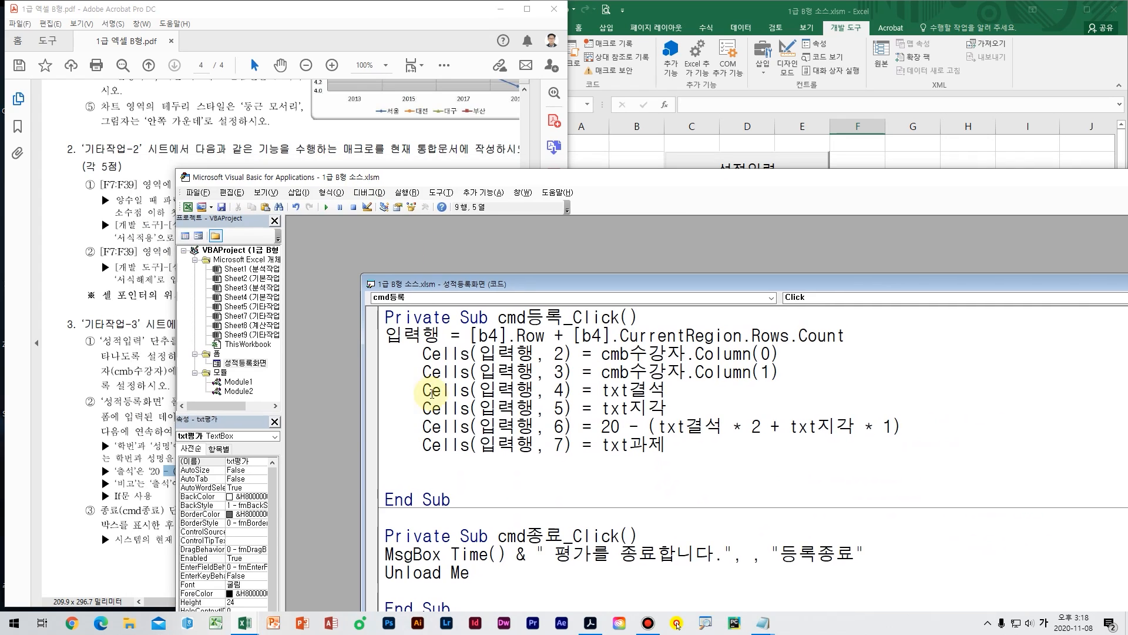
Step: Write cells(입력행,8) = txt평가 below the txt과제 assignment and start another line
{"action": "type", "text": "cells"}
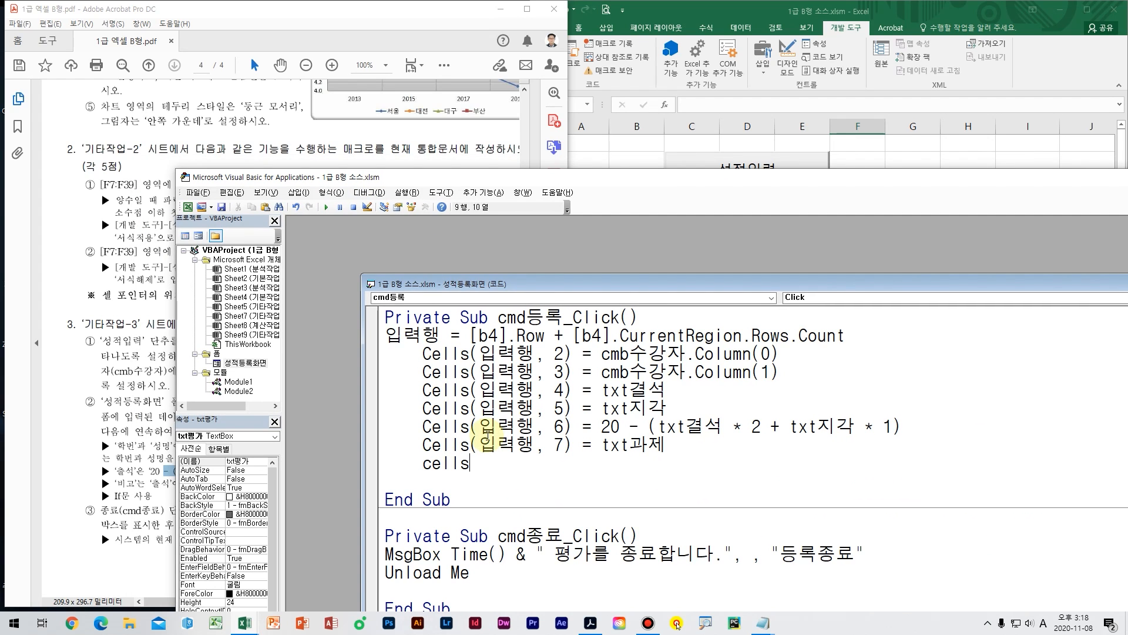
{"action": "type", "text": "("}
{"action": "key", "text": "Hangul"}
{"action": "type", "text": "입력행, "}
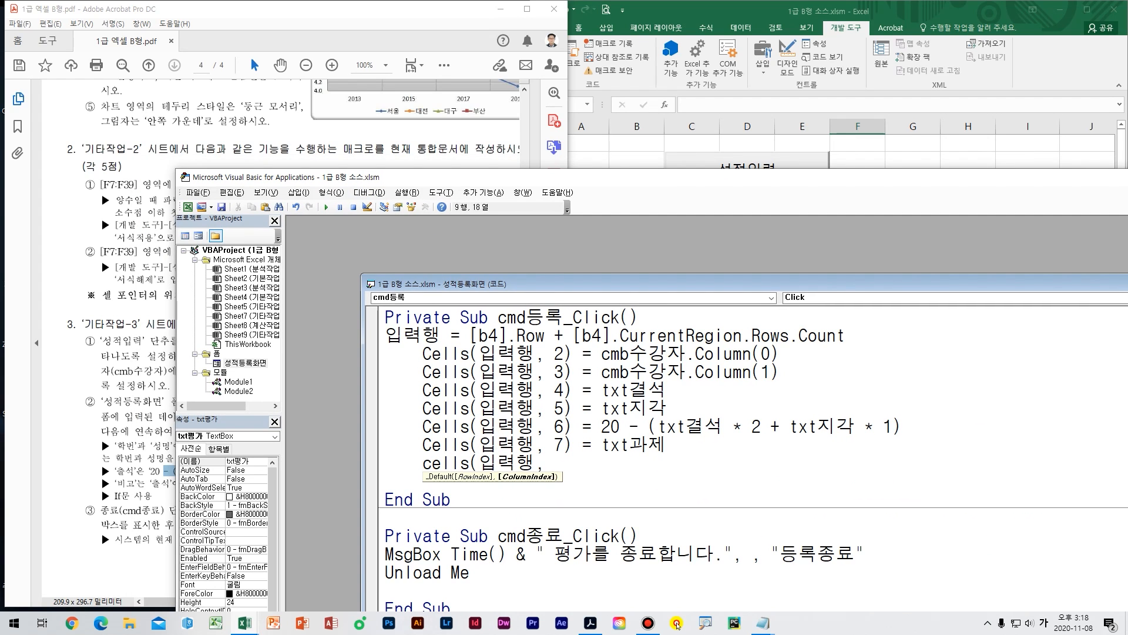
{"action": "type", "text": "8)"}
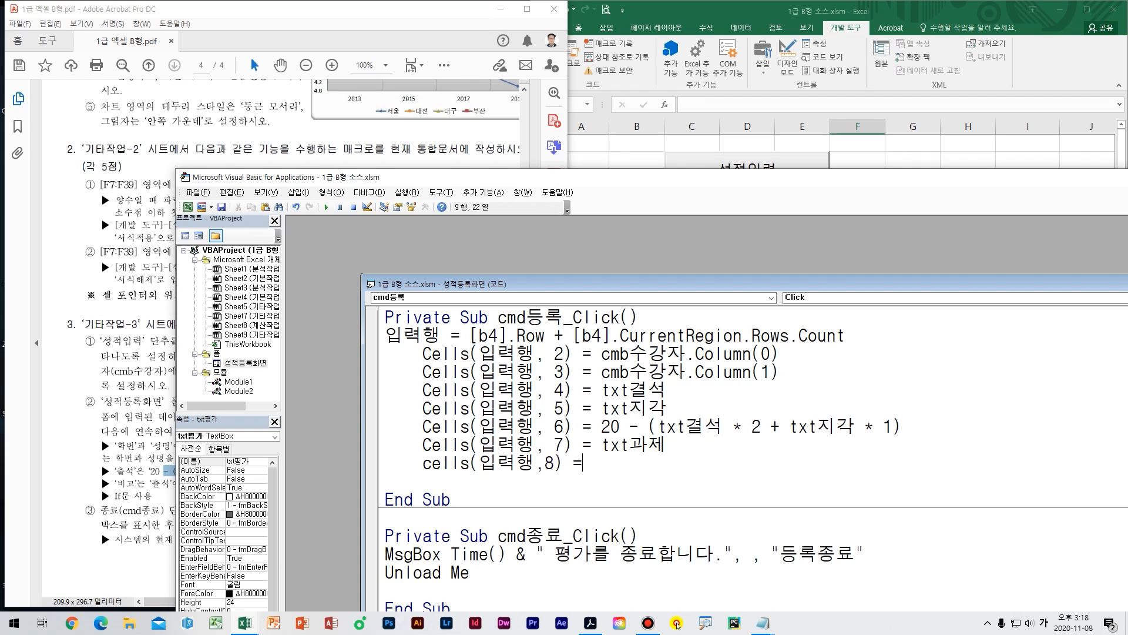
{"action": "type", "text": " = txt"}
{"action": "key", "text": "Hangul"}
{"action": "type", "text": "평가"}
{"action": "key", "text": "Return"}
Step: Compare the 비고 column of [표1] with the exam PDF's rule for 비고, and bring the form's code back into view
{"action": "left_click_drag", "start_coordinate": [429, 181], "coordinate": [237, 306]}
{"action": "left_click", "coordinate": [1016, 262]}
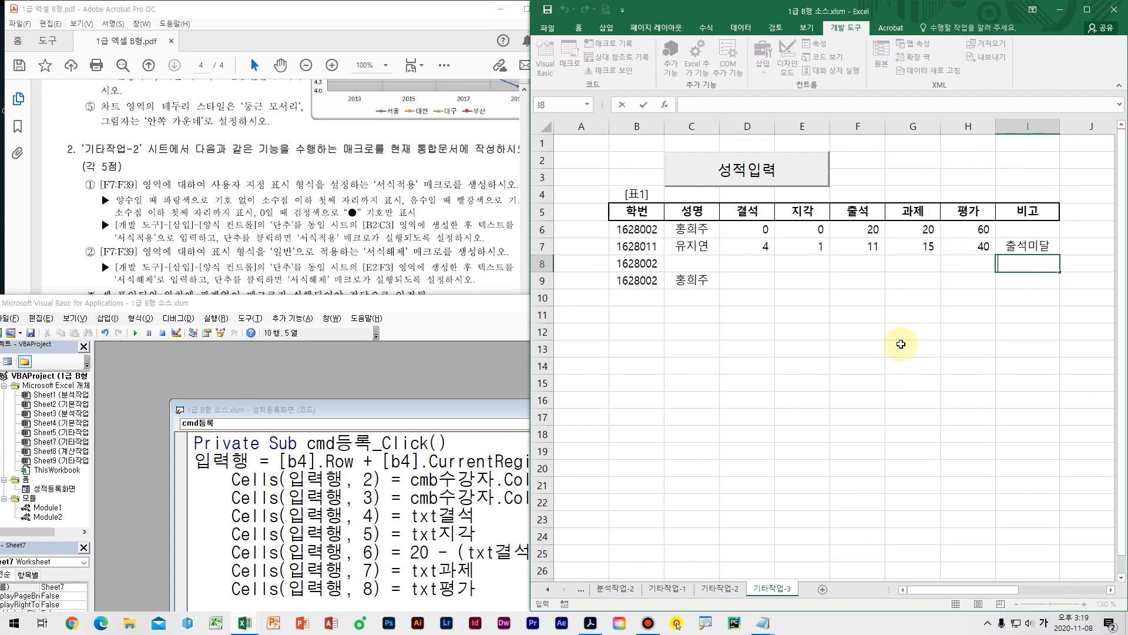
{"action": "left_click", "coordinate": [1038, 268]}
{"action": "left_click", "coordinate": [1038, 279]}
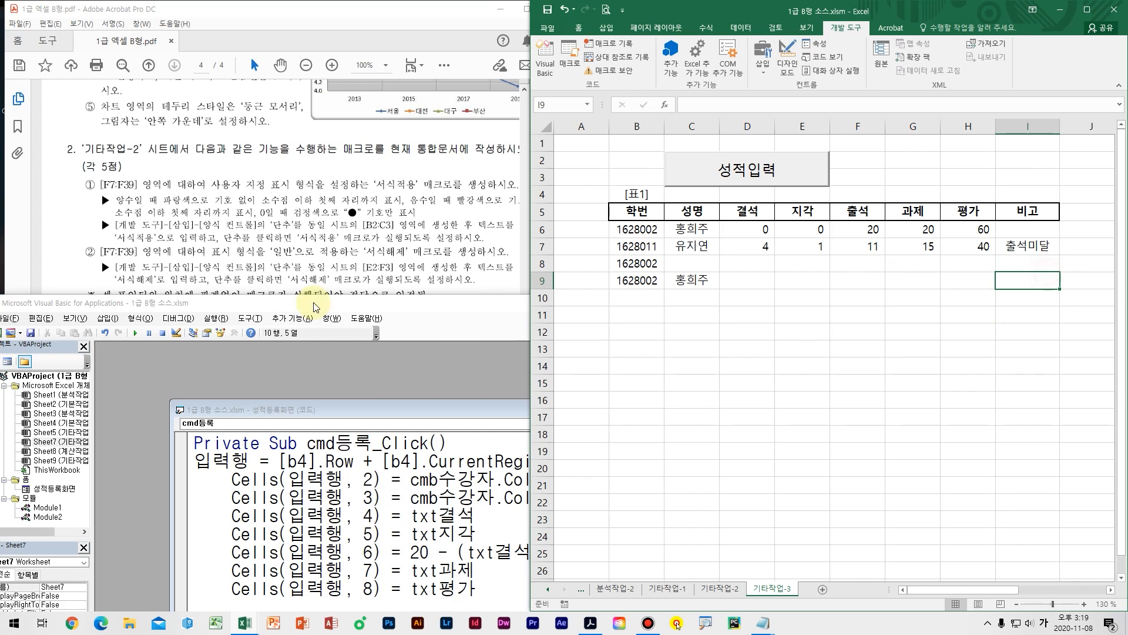
{"action": "left_click_drag", "start_coordinate": [194, 302], "coordinate": [367, 543]}
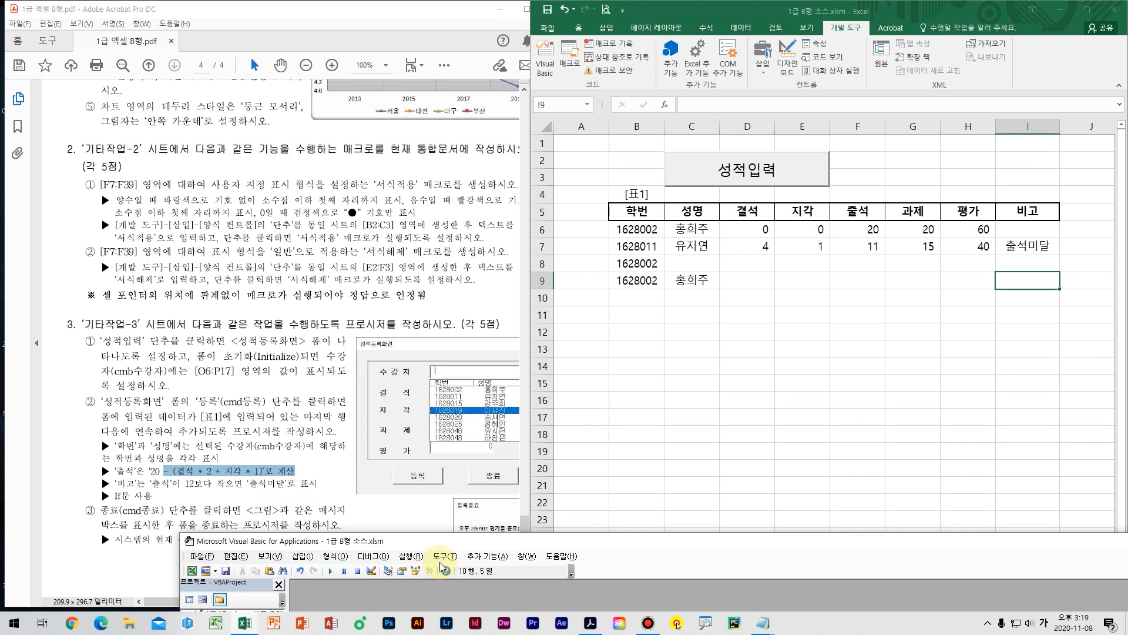
{"action": "left_click_drag", "start_coordinate": [461, 543], "coordinate": [342, 144]}
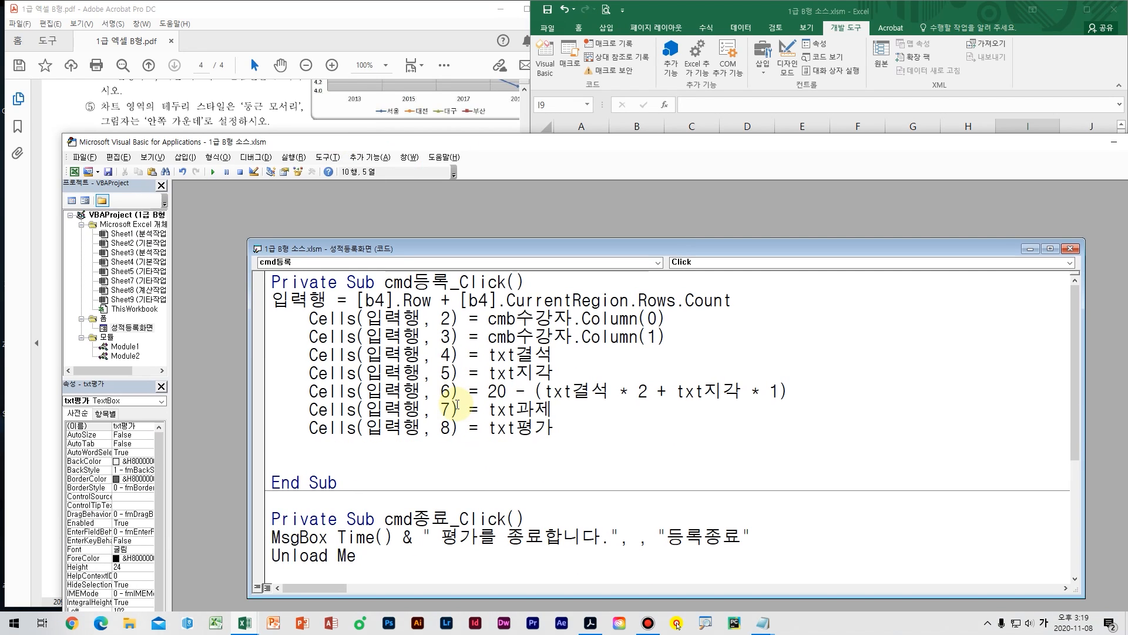
Step: Below the txt평가 assignment, write the condition line If Cells(입력행, 6) < 12 Then, checking the limit in the exam PDF
{"action": "key", "text": "Tab"}
{"action": "key", "text": "BackSpace"}
{"action": "key", "text": "Hangul"}
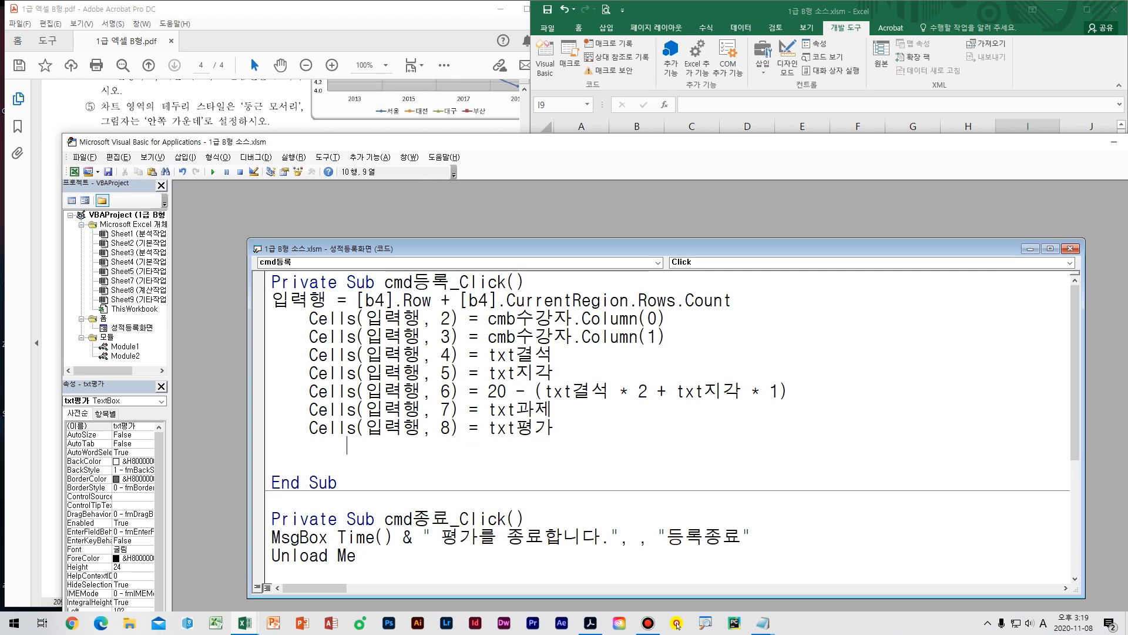
{"action": "type", "text": "if cells"}
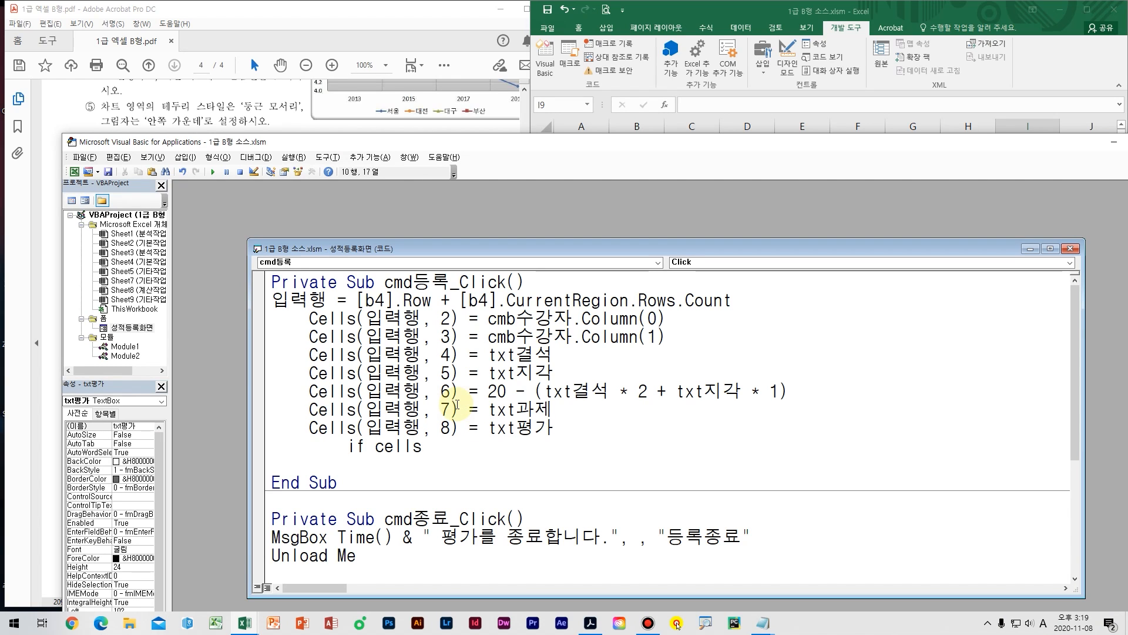
{"action": "type", "text": "(입력"}
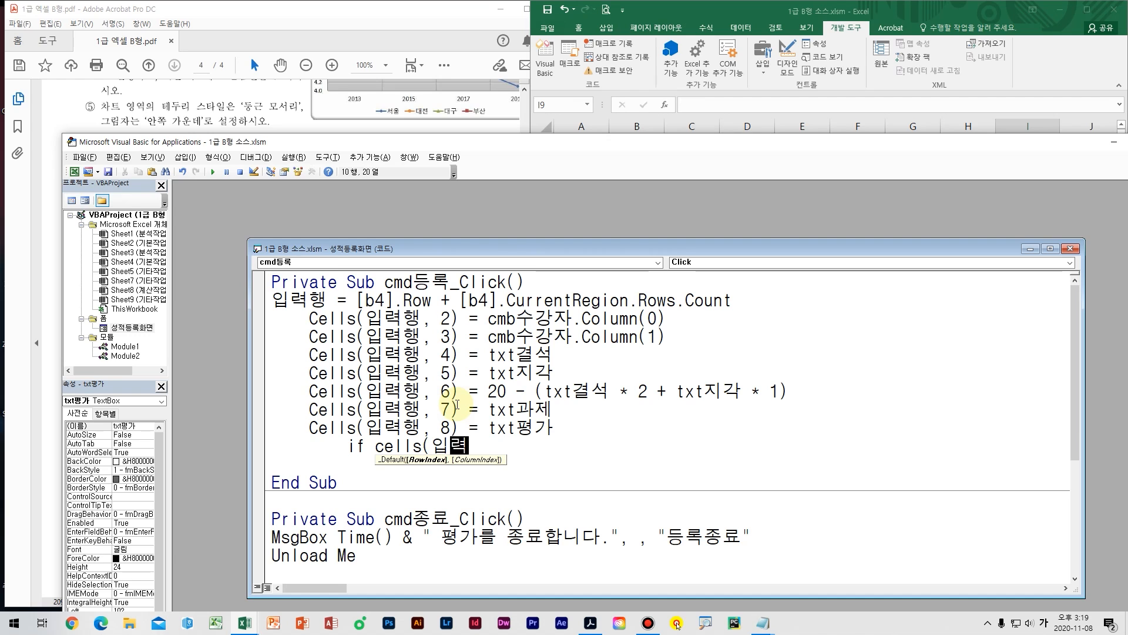
{"action": "type", "text": "행,6)"}
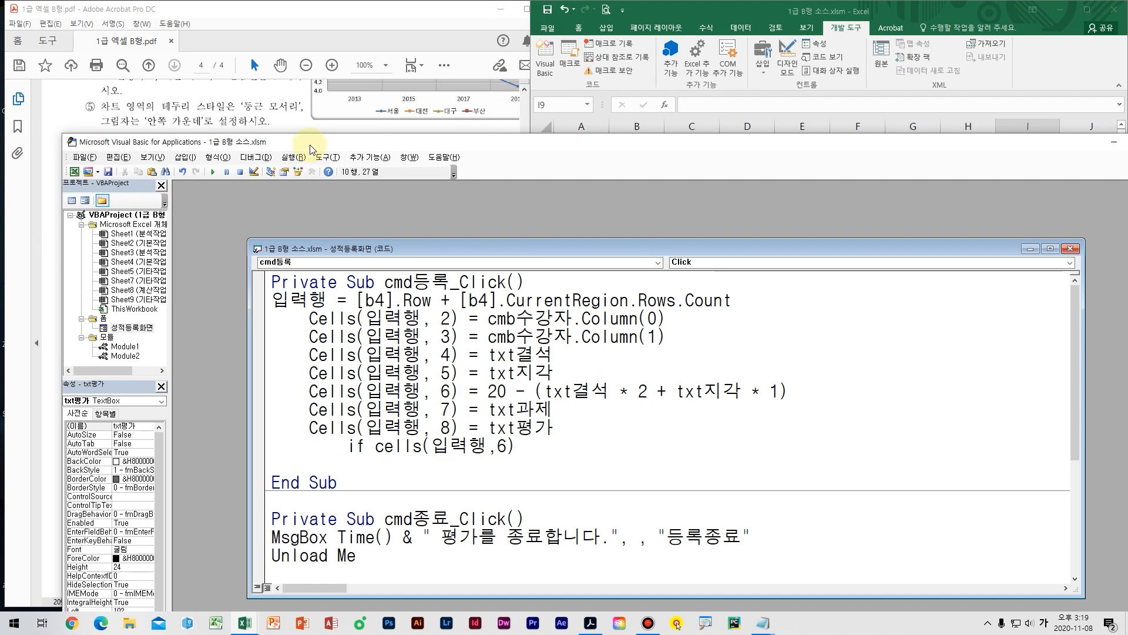
{"action": "left_click_drag", "start_coordinate": [314, 148], "coordinate": [575, 144]}
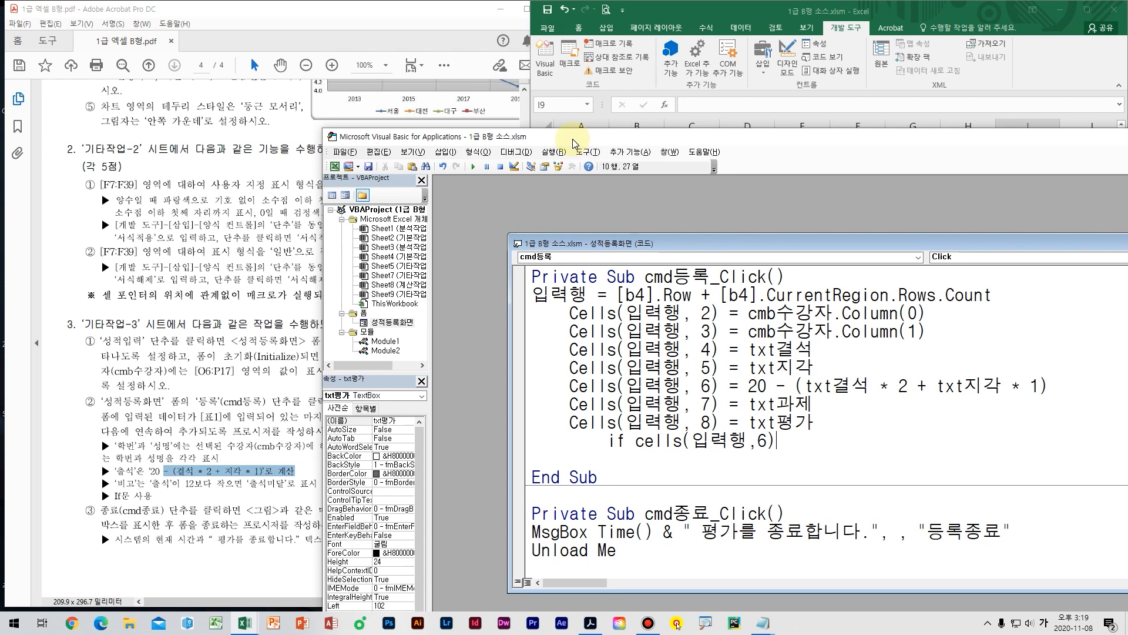
{"action": "left_click_drag", "start_coordinate": [576, 144], "coordinate": [438, 144]}
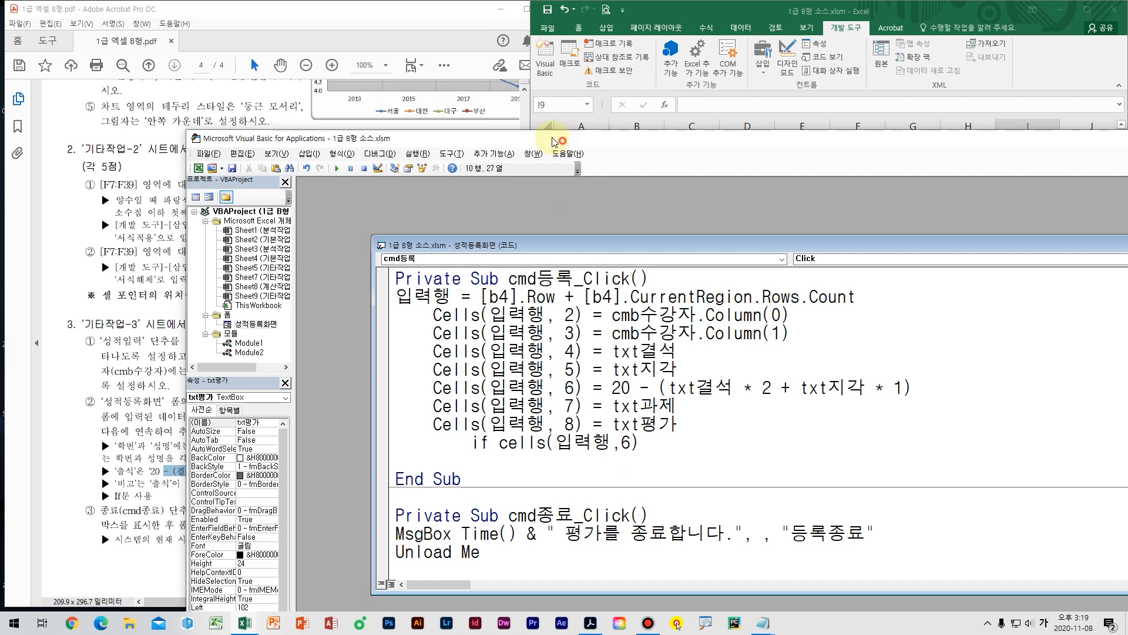
{"action": "left_click_drag", "start_coordinate": [553, 141], "coordinate": [488, 128]}
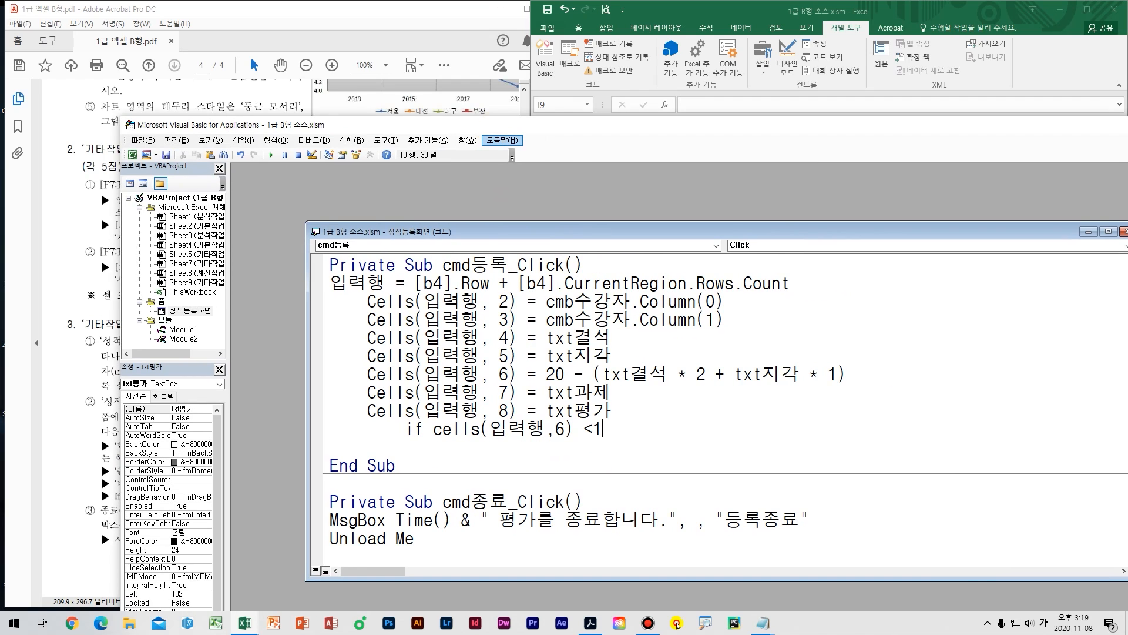
{"action": "type", "text": "2"}
{"action": "left_click_drag", "start_coordinate": [358, 122], "coordinate": [526, 92]}
{"action": "key", "text": "Hangul"}
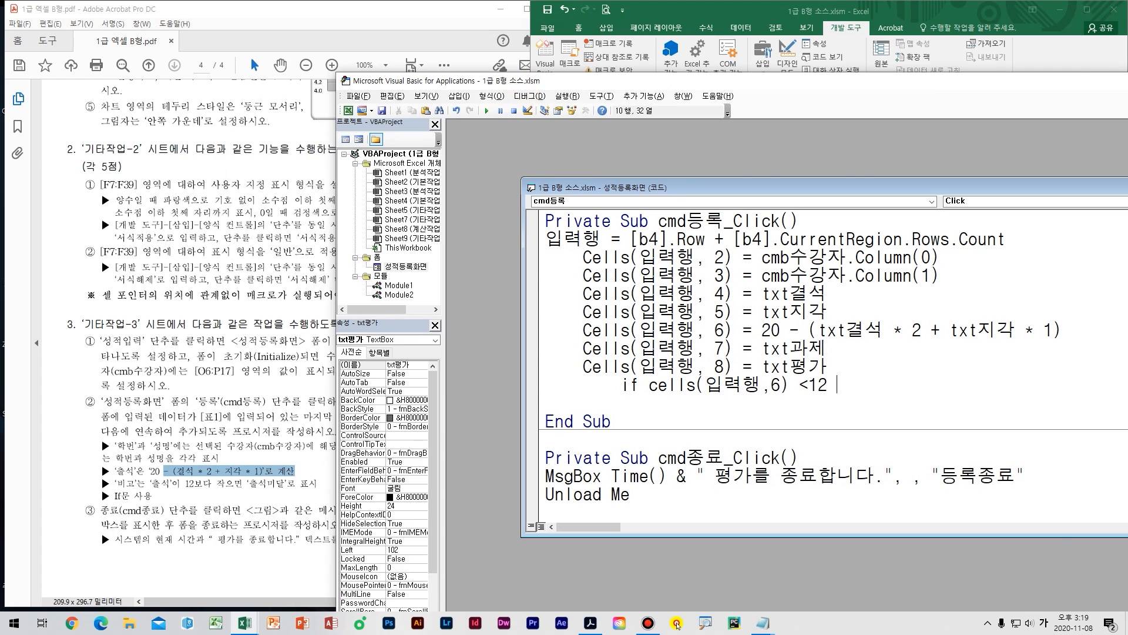
{"action": "type", "text": "then"}
{"action": "key", "text": "Return"}
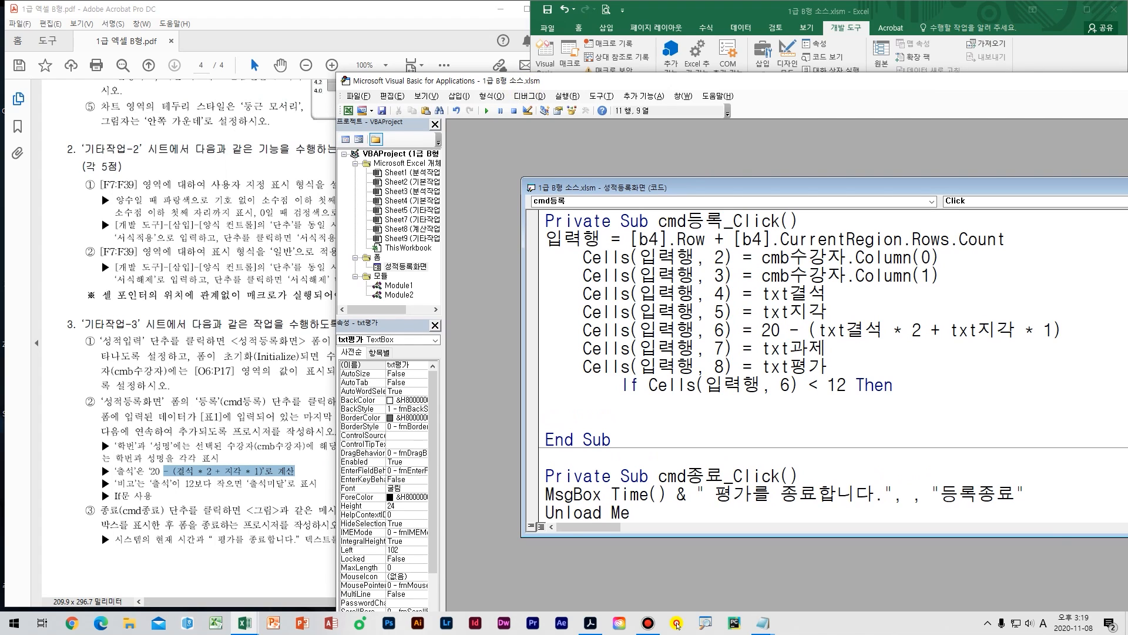
Step: Inside the If block, assign "출석미달" to Cells(입력행, 9) and close the block with End If
{"action": "type", "text": "cells(입력해"}
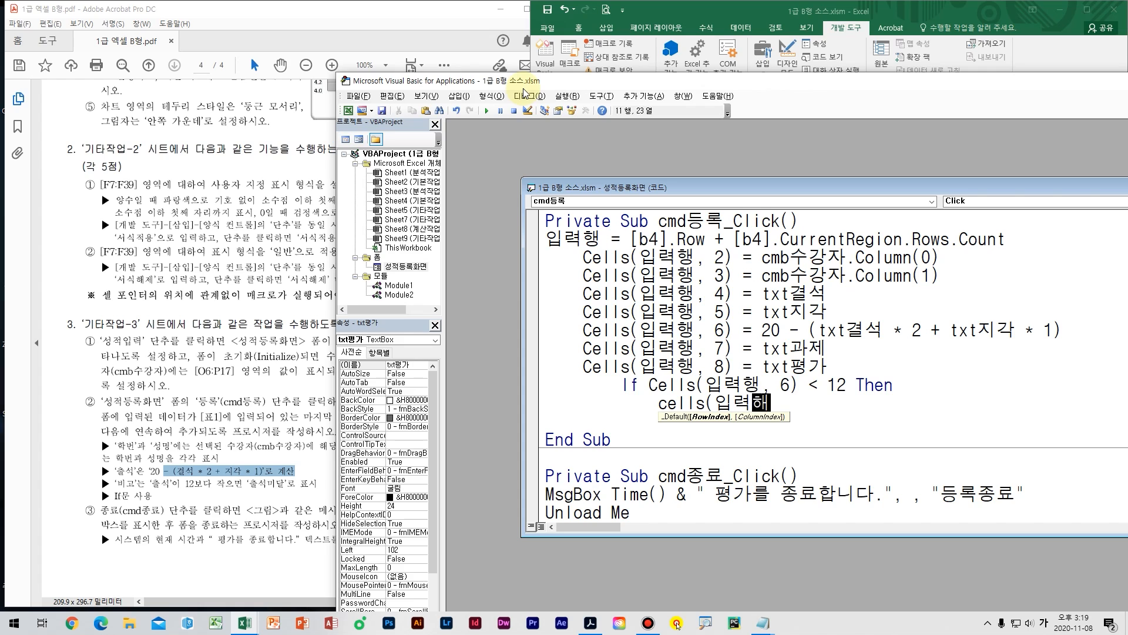
{"action": "type", "text": ",9)"}
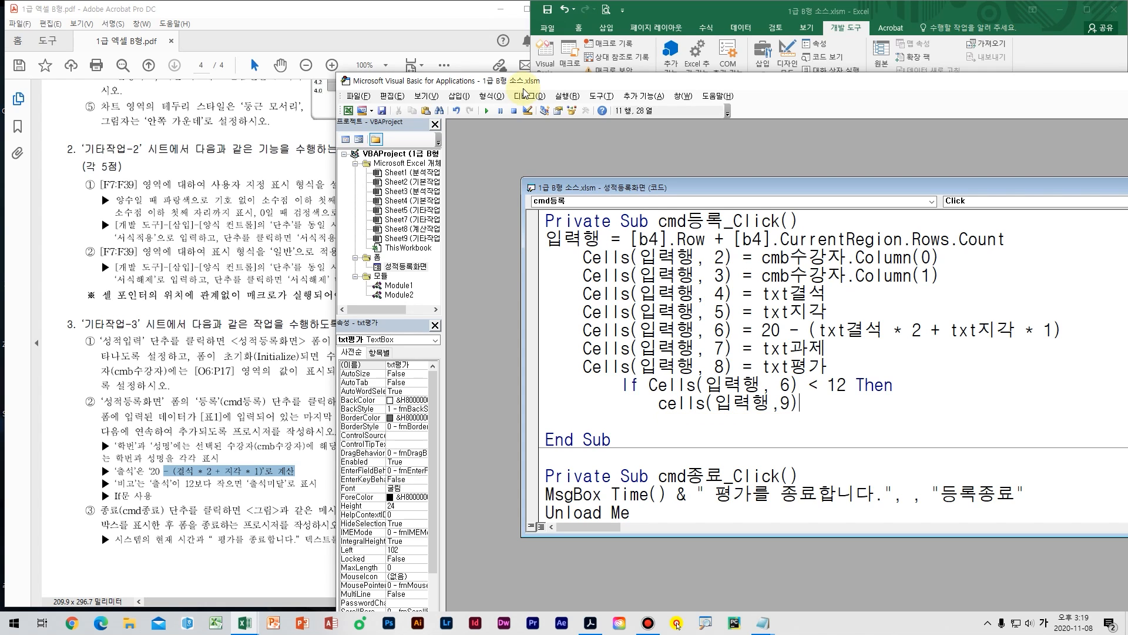
{"action": "type", "text": " = \"출석ㅁ"}
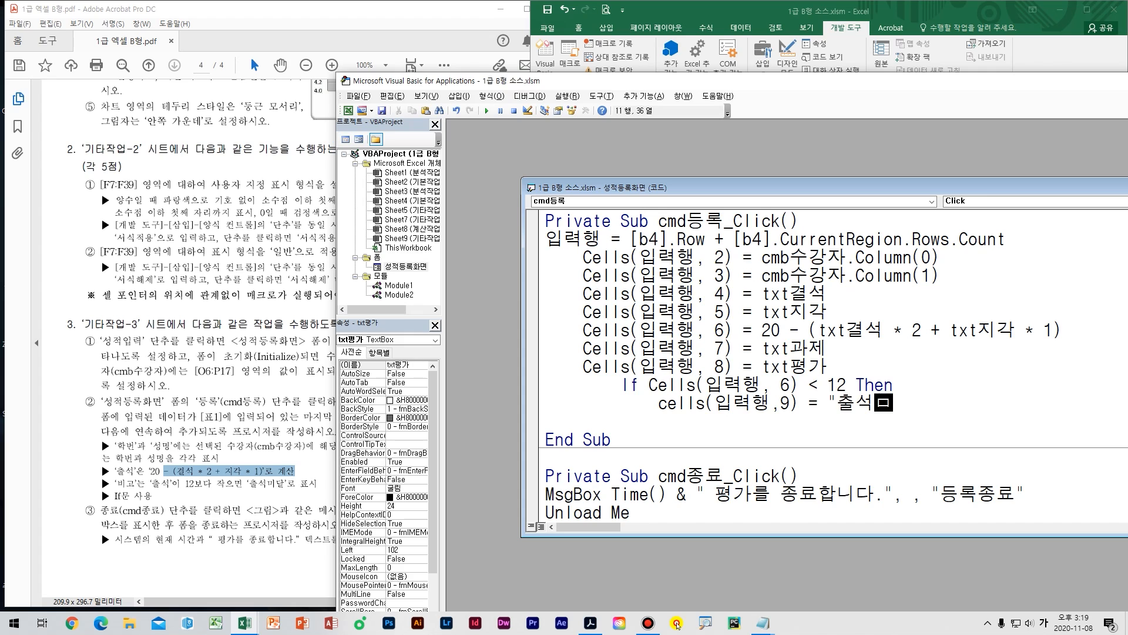
{"action": "type", "text": "미달\""}
{"action": "key", "text": "Return"}
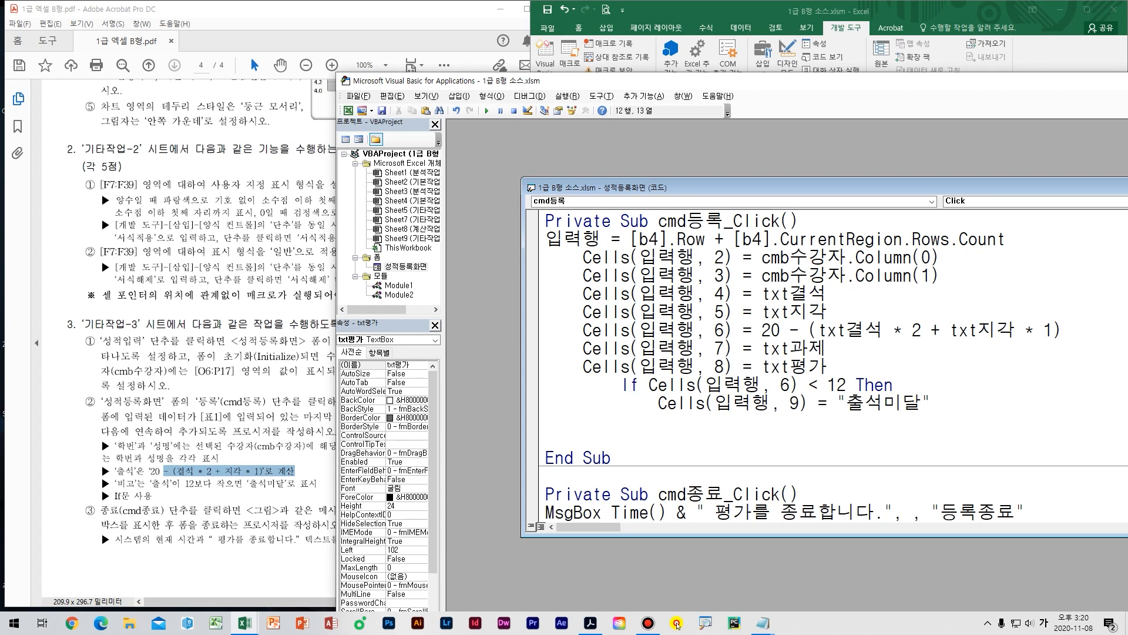
{"action": "type", "text": "end if"}
{"action": "key", "text": "Return"}
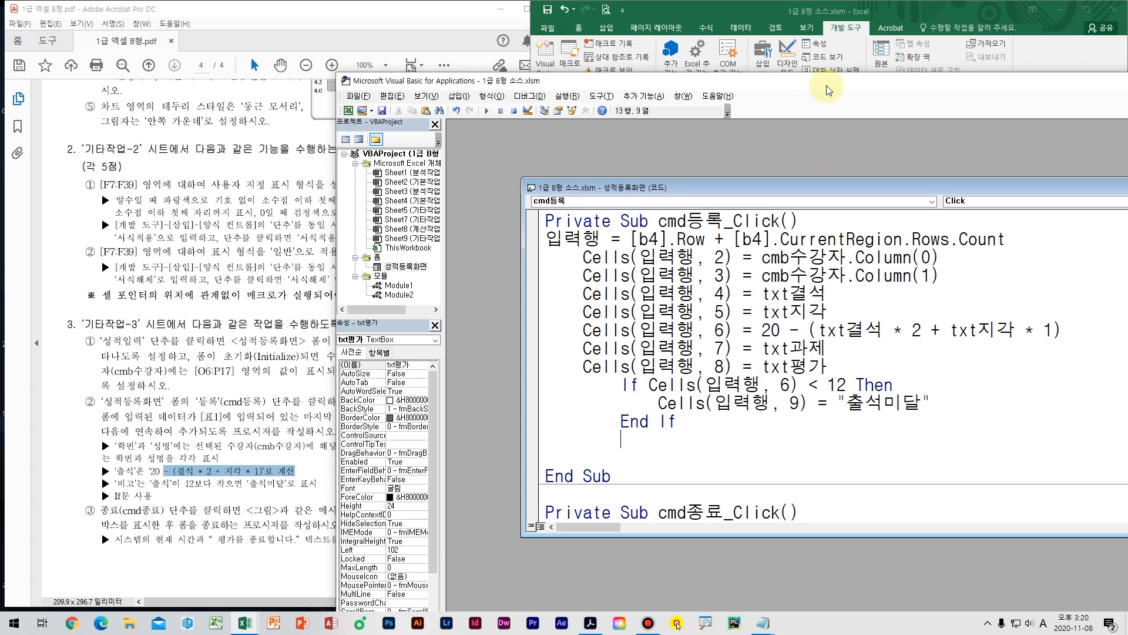
Step: Close the VBA editor, open the 성적등록화면 form from the 기타작업-3 sheet and choose the fifth student as 수강자
{"action": "left_click_drag", "start_coordinate": [827, 83], "coordinate": [410, 145]}
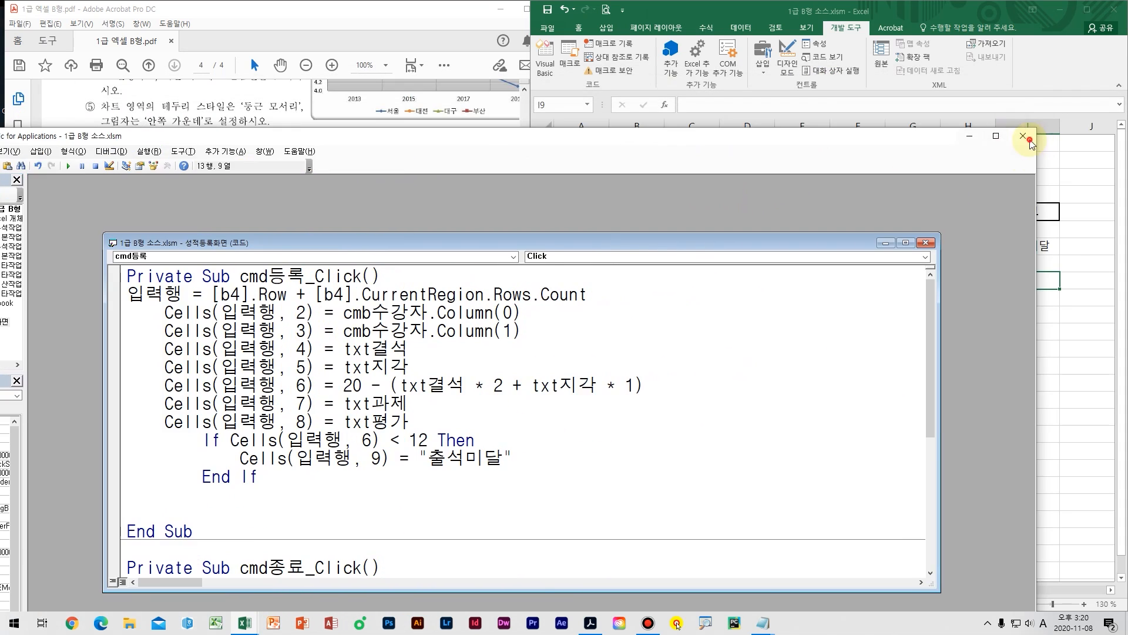
{"action": "left_click", "coordinate": [1029, 143]}
{"action": "left_click", "coordinate": [746, 169]}
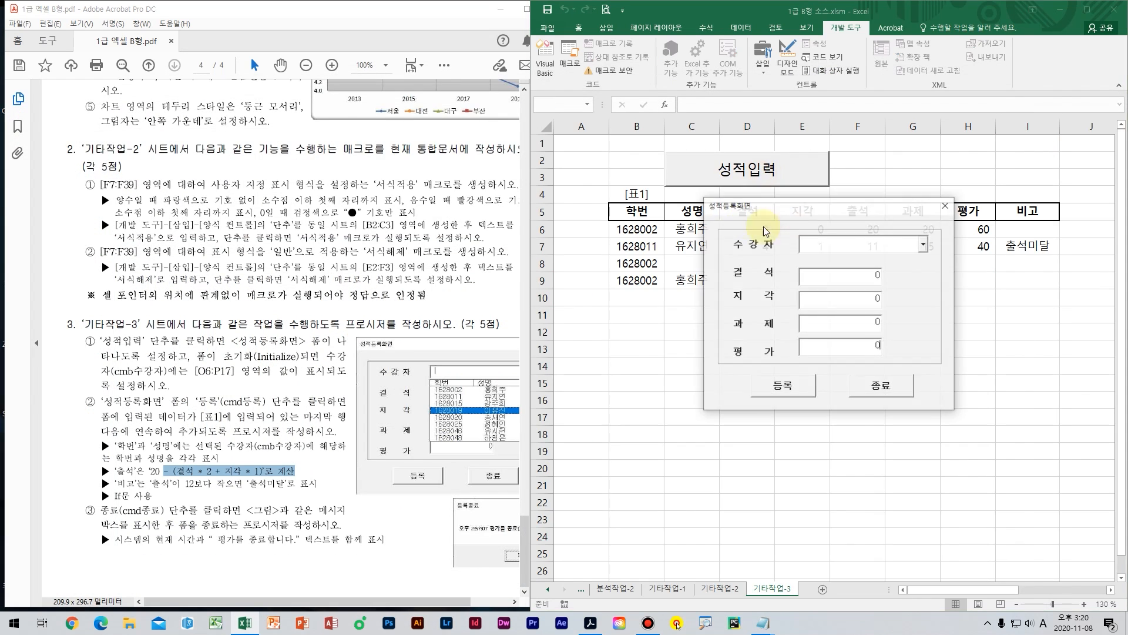
{"action": "left_click", "coordinate": [877, 331]}
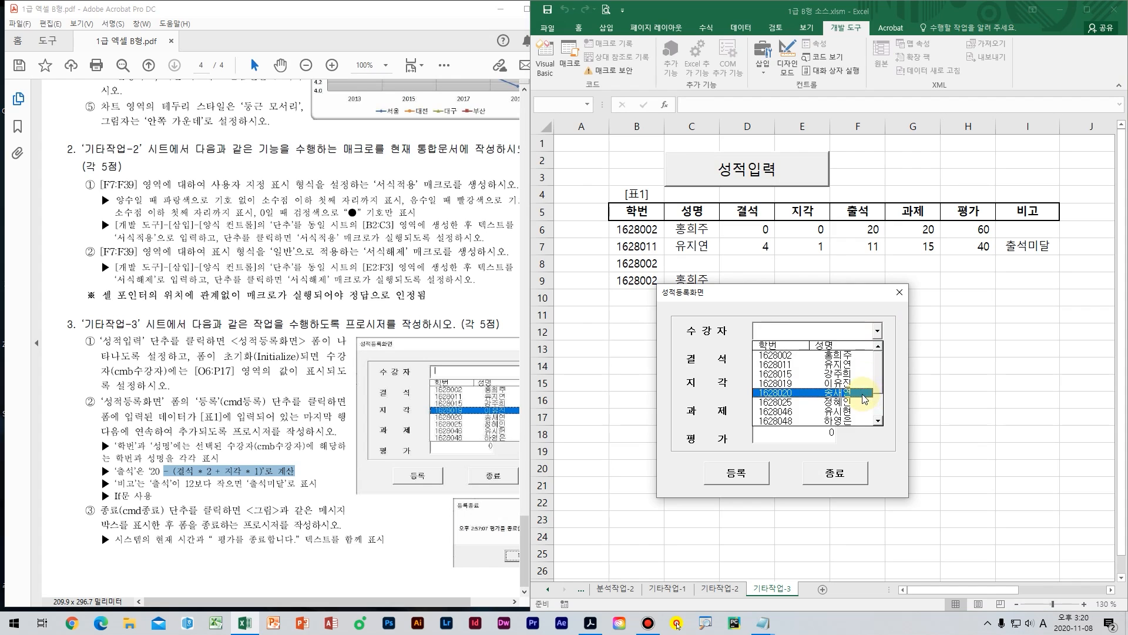
{"action": "left_click", "coordinate": [861, 392]}
Step: Enter 결석 2, 지각 1, 과제 100 and 평가 70 in the form, and register the record in [표1]
{"action": "left_click_drag", "start_coordinate": [809, 299], "coordinate": [867, 312]}
{"action": "left_click", "coordinate": [880, 378]}
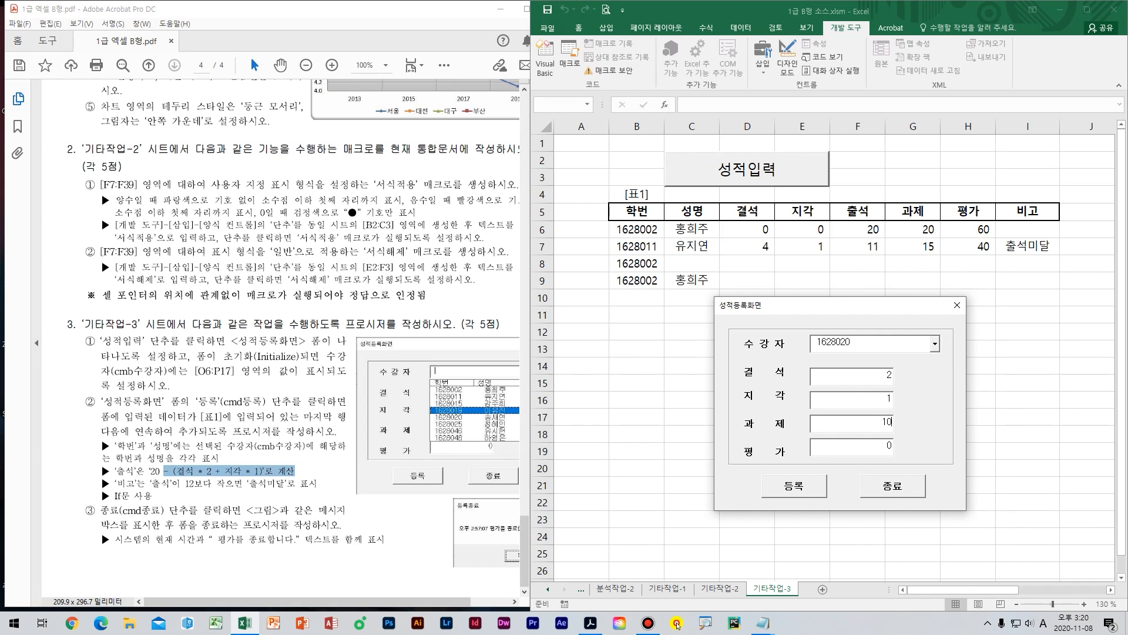
{"action": "double_click", "coordinate": [893, 440]}
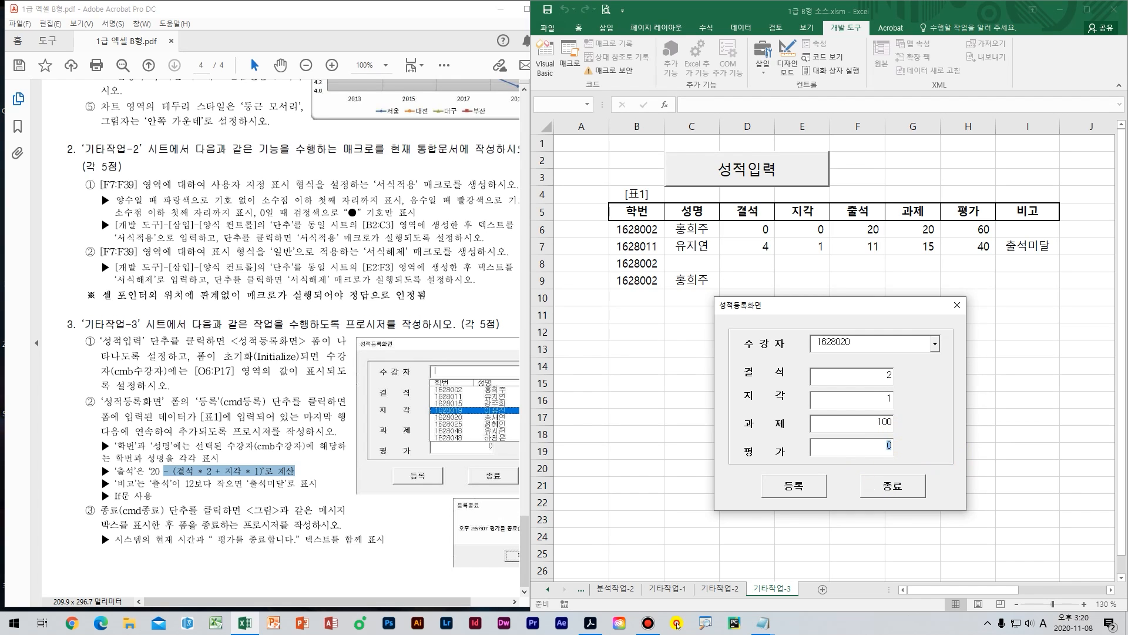
{"action": "left_click_drag", "start_coordinate": [828, 305], "coordinate": [915, 308]}
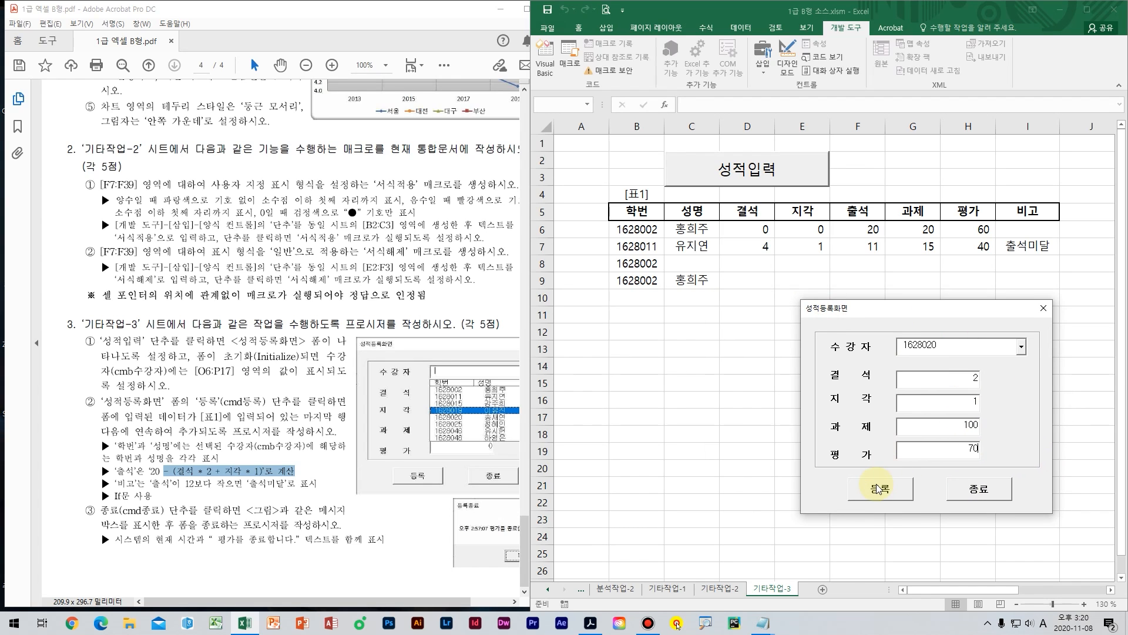
{"action": "left_click", "coordinate": [874, 488]}
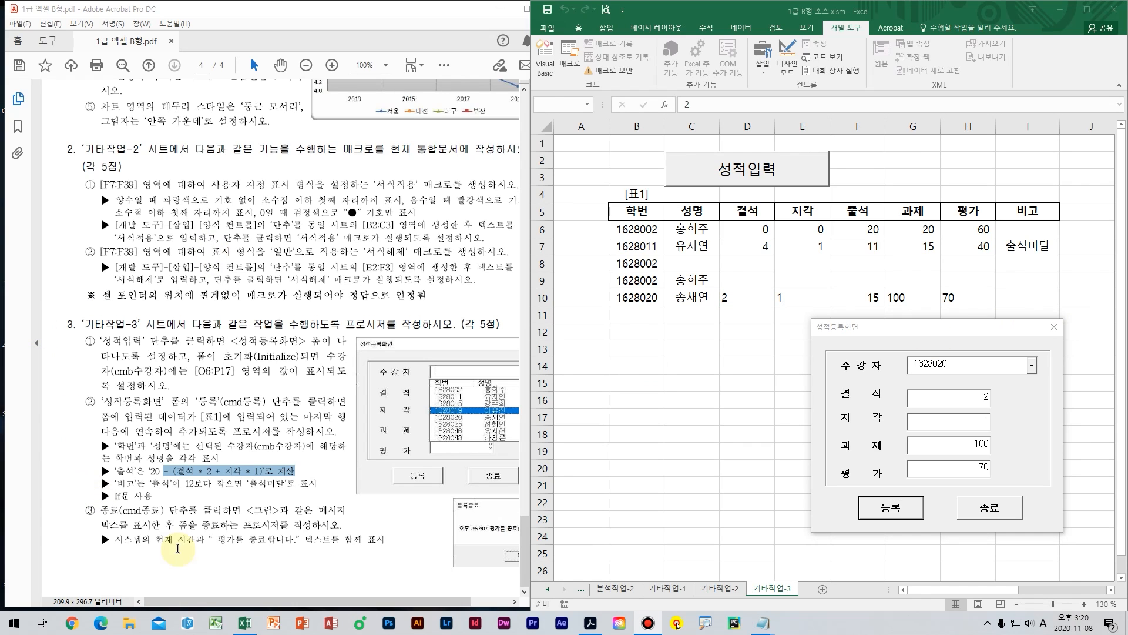
{"action": "left_click_drag", "start_coordinate": [83, 456], "coordinate": [315, 491]}
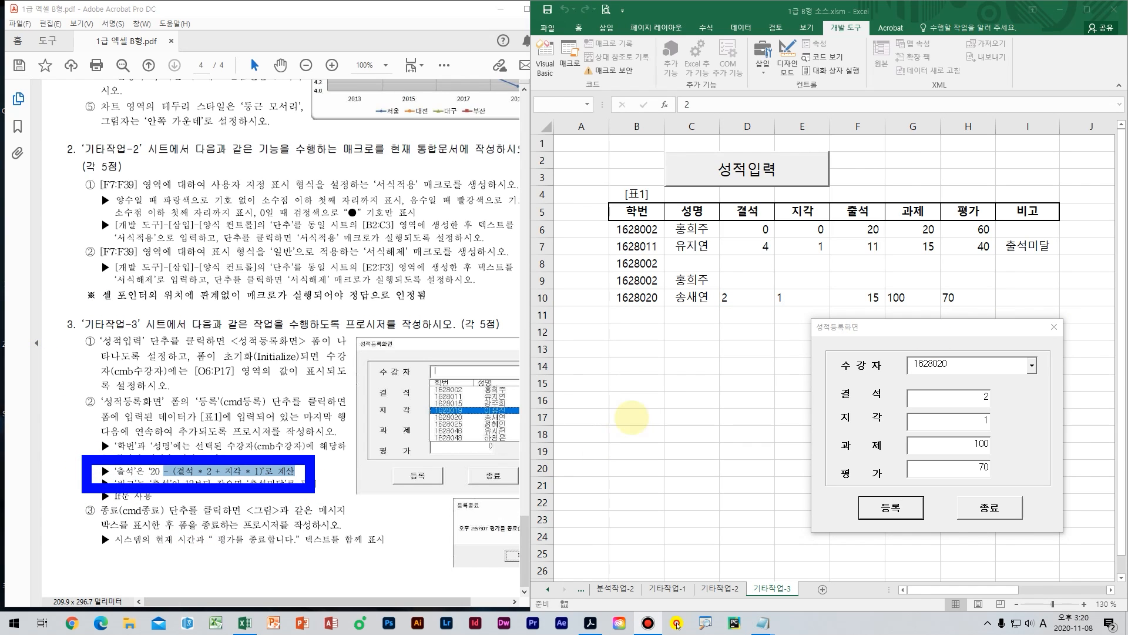
{"action": "left_click_drag", "start_coordinate": [602, 348], "coordinate": [638, 382]}
{"action": "mouse_move", "coordinate": [675, 352]}
{"action": "left_mouse_down"}
{"action": "mouse_move", "coordinate": [655, 384]}
{"action": "mouse_move", "coordinate": [681, 356]}
{"action": "left_mouse_up"}
{"action": "left_click_drag", "start_coordinate": [697, 369], "coordinate": [764, 366]}
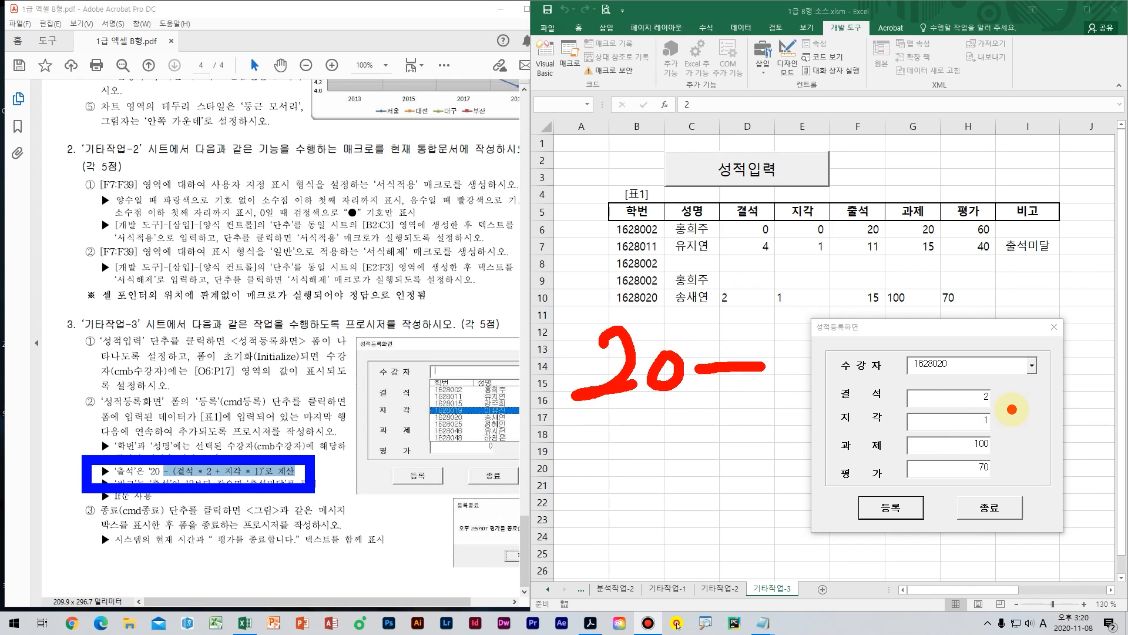
{"action": "mouse_move", "coordinate": [973, 382]}
{"action": "left_mouse_down"}
{"action": "mouse_move", "coordinate": [1014, 406]}
{"action": "mouse_move", "coordinate": [991, 423]}
{"action": "left_mouse_up"}
{"action": "key", "text": "ctrl+z"}
{"action": "key", "text": "ctrl+z"}
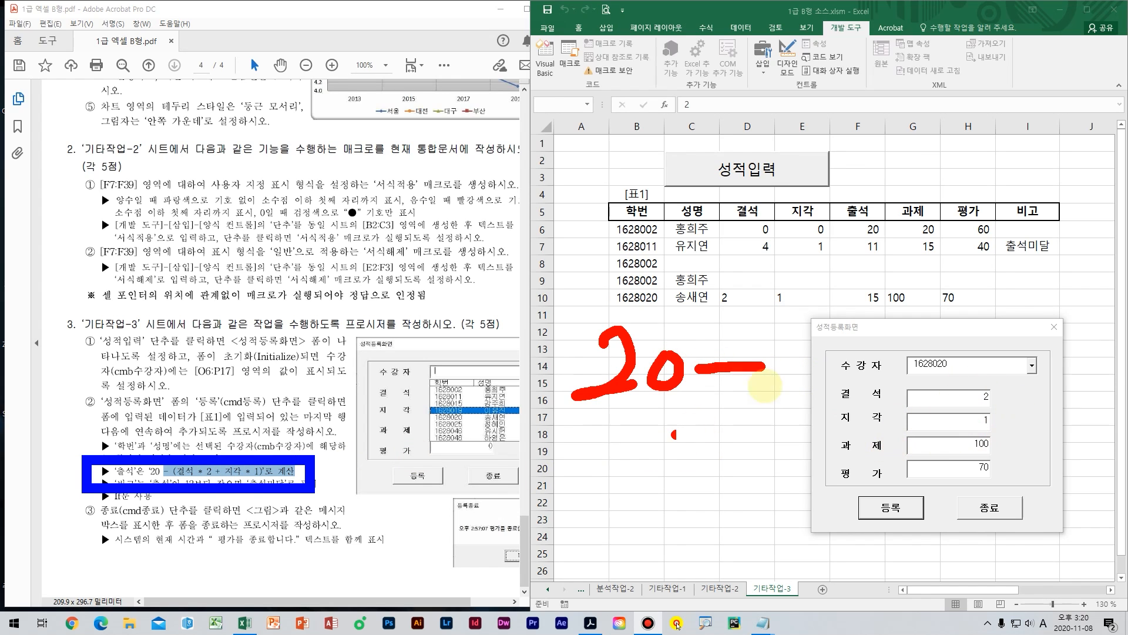
{"action": "mouse_move", "coordinate": [790, 344]}
{"action": "left_mouse_down"}
{"action": "mouse_move", "coordinate": [802, 385]}
{"action": "mouse_move", "coordinate": [830, 387]}
{"action": "mouse_move", "coordinate": [768, 413]}
{"action": "left_mouse_up"}
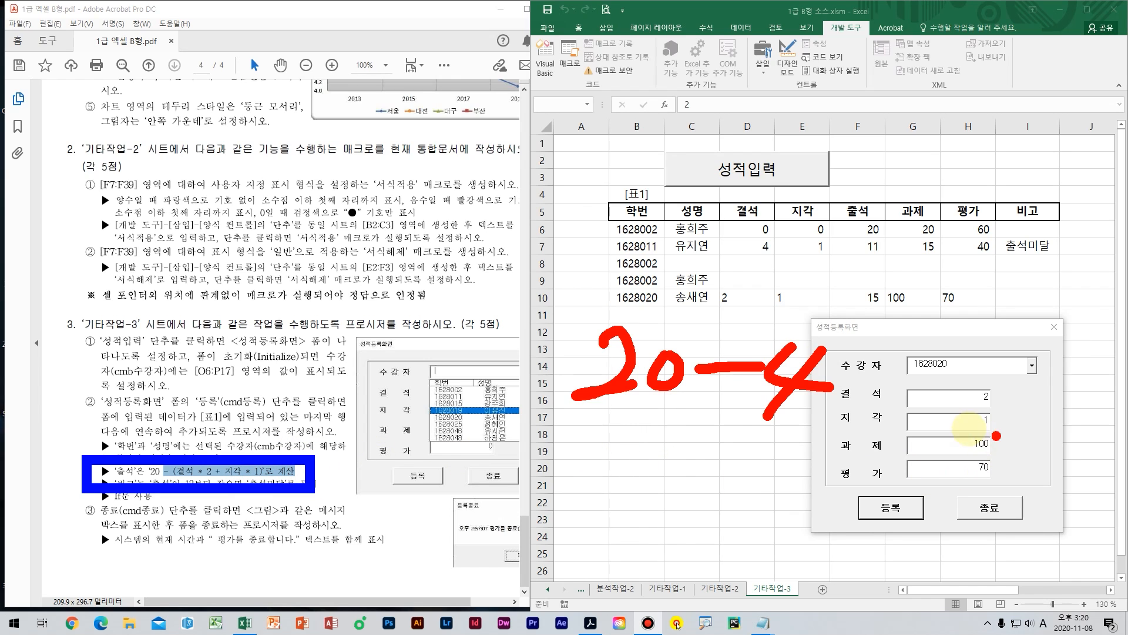
{"action": "left_click_drag", "start_coordinate": [829, 387], "coordinate": [898, 382]}
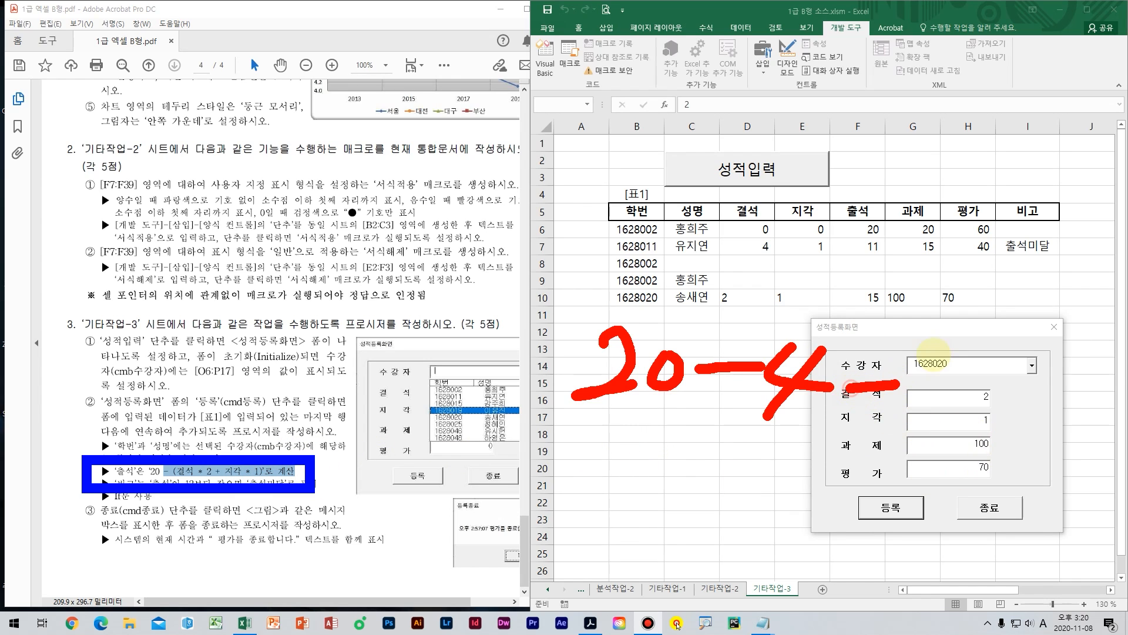
{"action": "left_click_drag", "start_coordinate": [939, 350], "coordinate": [910, 404]}
{"action": "mouse_move", "coordinate": [649, 492]}
{"action": "left_mouse_down"}
{"action": "mouse_move", "coordinate": [620, 499]}
{"action": "mouse_move", "coordinate": [663, 536]}
{"action": "left_mouse_up"}
{"action": "mouse_move", "coordinate": [705, 498]}
{"action": "left_mouse_down"}
{"action": "mouse_move", "coordinate": [689, 536]}
{"action": "mouse_move", "coordinate": [708, 499]}
{"action": "left_mouse_up"}
{"action": "mouse_move", "coordinate": [735, 514]}
{"action": "left_mouse_down"}
{"action": "mouse_move", "coordinate": [791, 505]}
{"action": "mouse_move", "coordinate": [783, 544]}
{"action": "left_mouse_up"}
{"action": "left_click_drag", "start_coordinate": [818, 498], "coordinate": [864, 490]}
{"action": "mouse_move", "coordinate": [890, 269]}
{"action": "left_mouse_down"}
{"action": "mouse_move", "coordinate": [875, 309]}
{"action": "mouse_move", "coordinate": [878, 339]}
{"action": "left_mouse_up"}
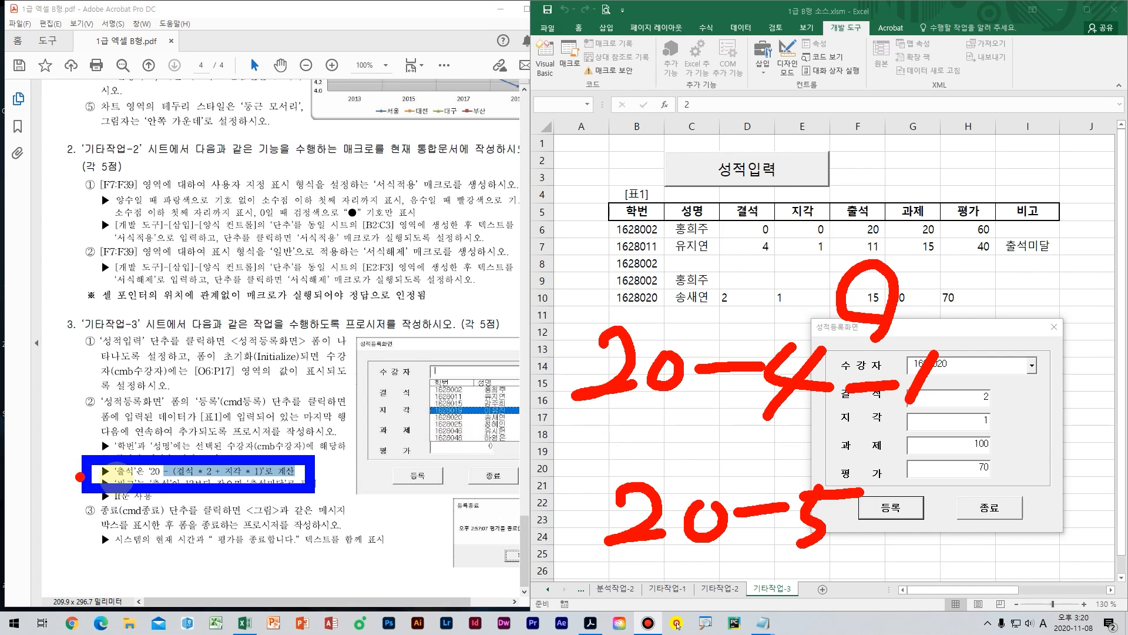
{"action": "key", "text": "Escape"}
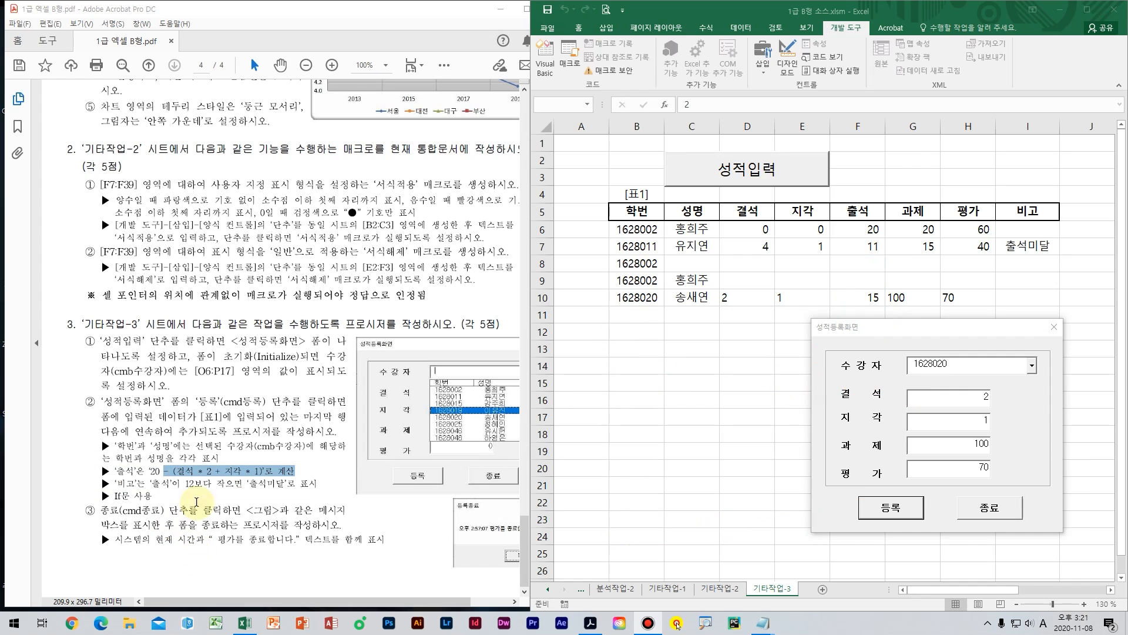
Step: Mark the 출석미달 rule in the exam PDF, and register the same student again with 결석 5 and 지각 3
{"action": "left_click", "coordinate": [247, 479]}
{"action": "left_click_drag", "start_coordinate": [304, 484], "coordinate": [249, 483]}
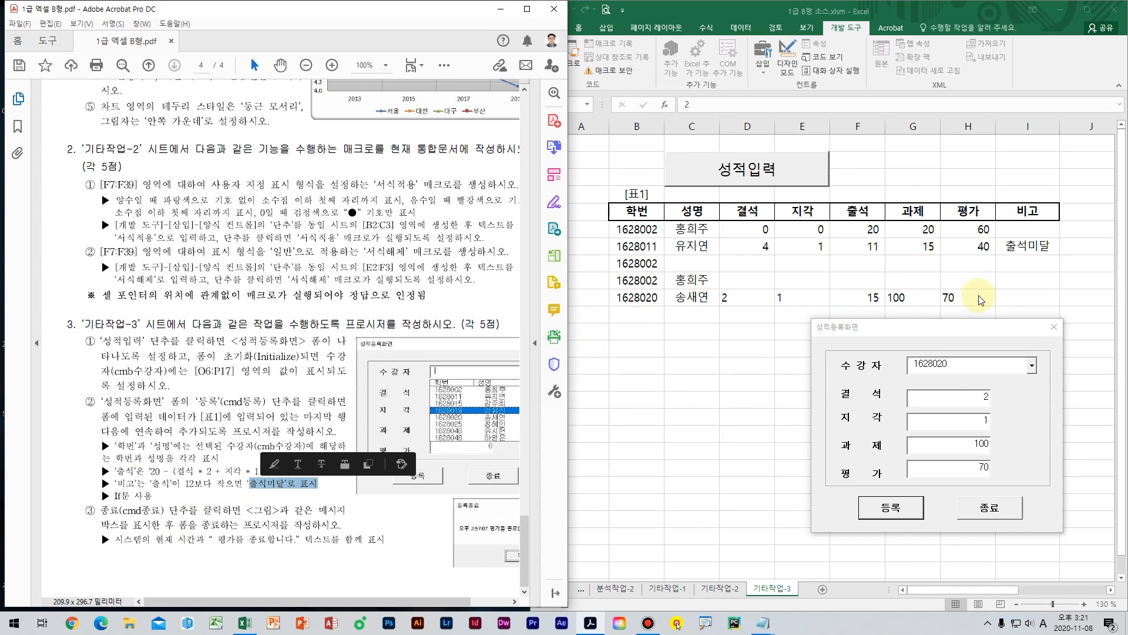
{"action": "left_click", "coordinate": [880, 398]}
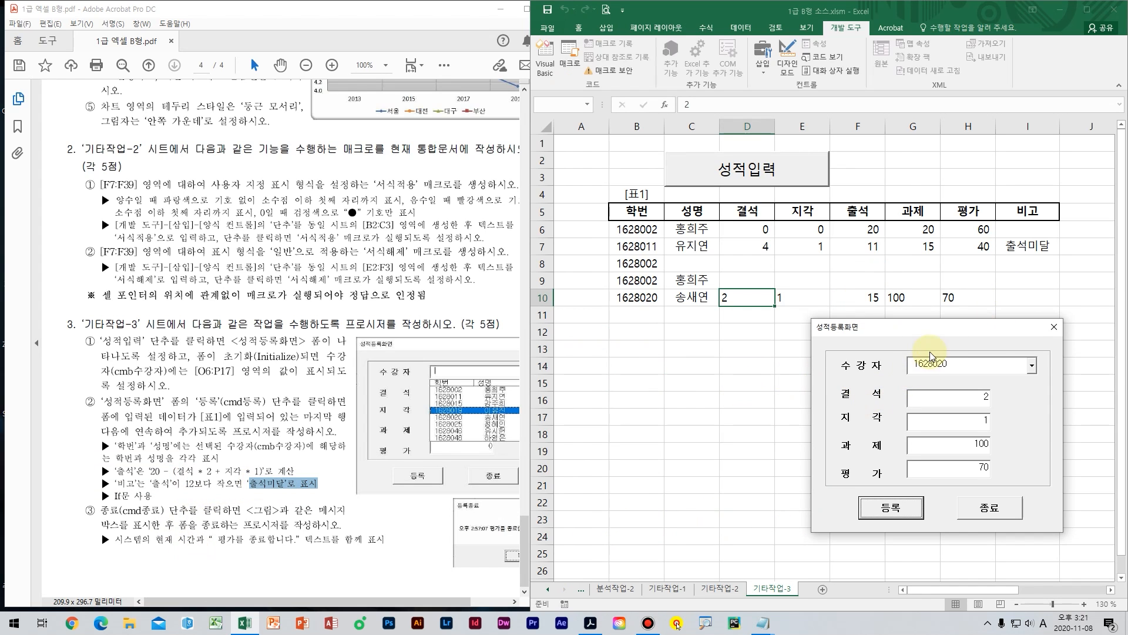
{"action": "left_click_drag", "start_coordinate": [931, 329], "coordinate": [860, 325]}
{"action": "left_click_drag", "start_coordinate": [892, 393], "coordinate": [991, 422]}
{"action": "type", "text": "5"}
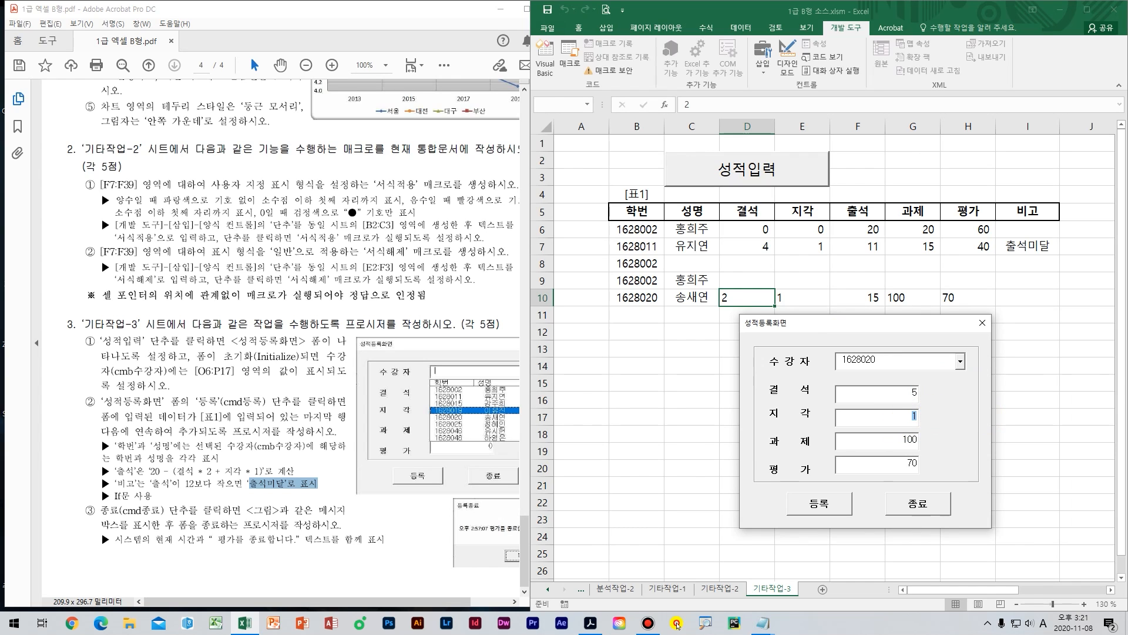
{"action": "left_click", "coordinate": [846, 500]}
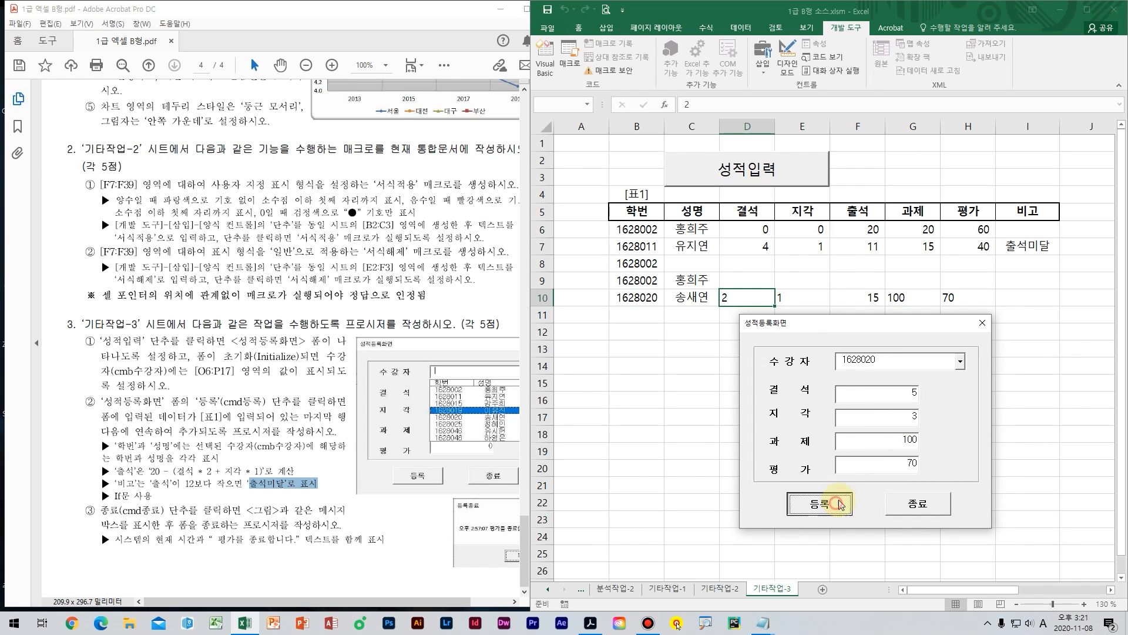
{"action": "left_click_drag", "start_coordinate": [886, 322], "coordinate": [930, 372]}
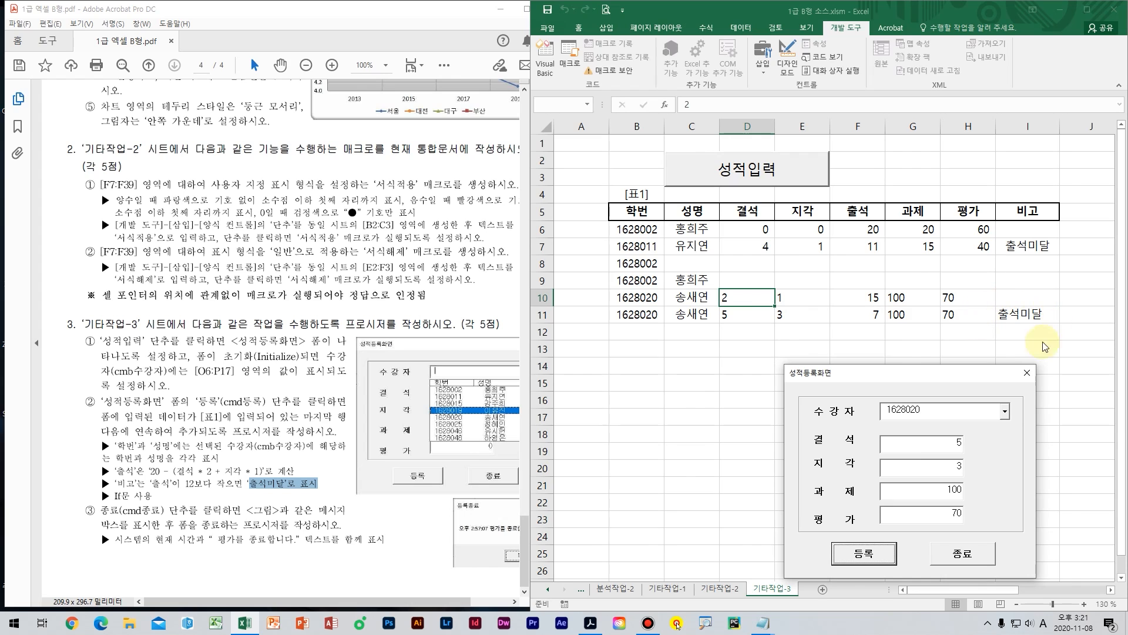
Step: End the 성적등록화면 form with 종료, acknowledge the 등록종료 message and select cell E14
{"action": "left_click", "coordinate": [914, 407]}
{"action": "left_click", "coordinate": [959, 554]}
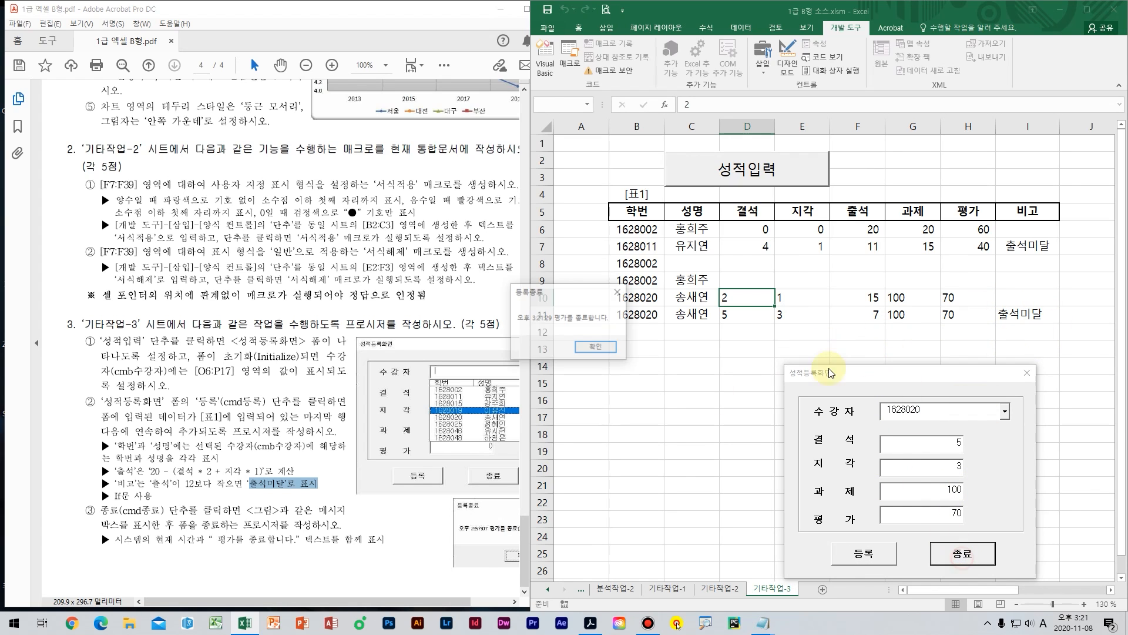
{"action": "left_click", "coordinate": [587, 349]}
{"action": "left_click", "coordinate": [777, 360]}
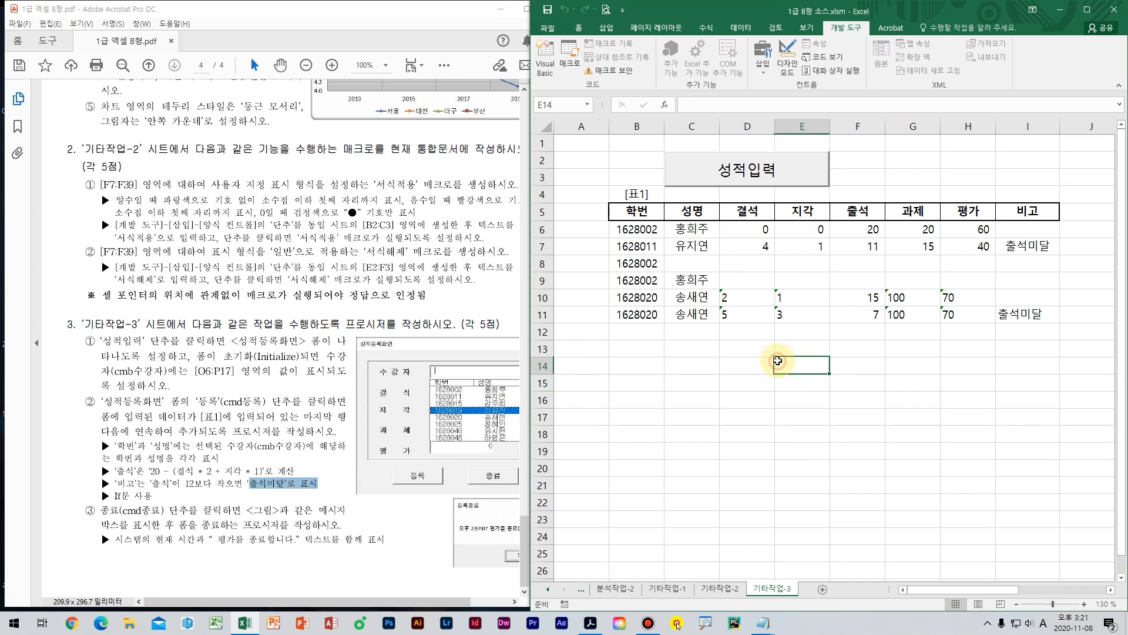